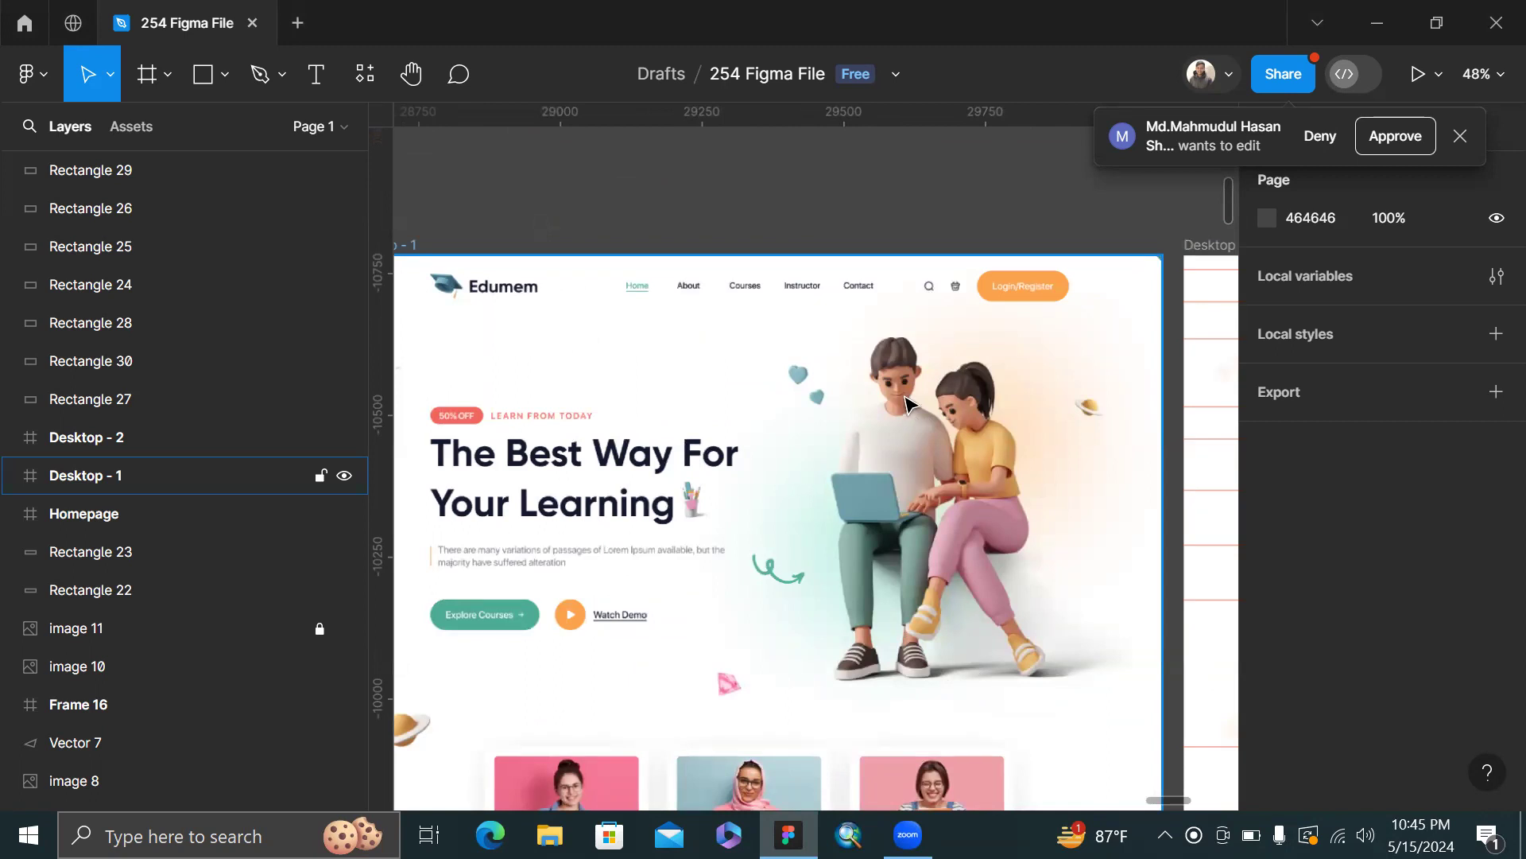
- Open the Chrome browser from the desktop and go to yandex.com
{"action": "scroll", "coordinate": [906, 403], "scroll_direction": "up", "scroll_amount": 3}
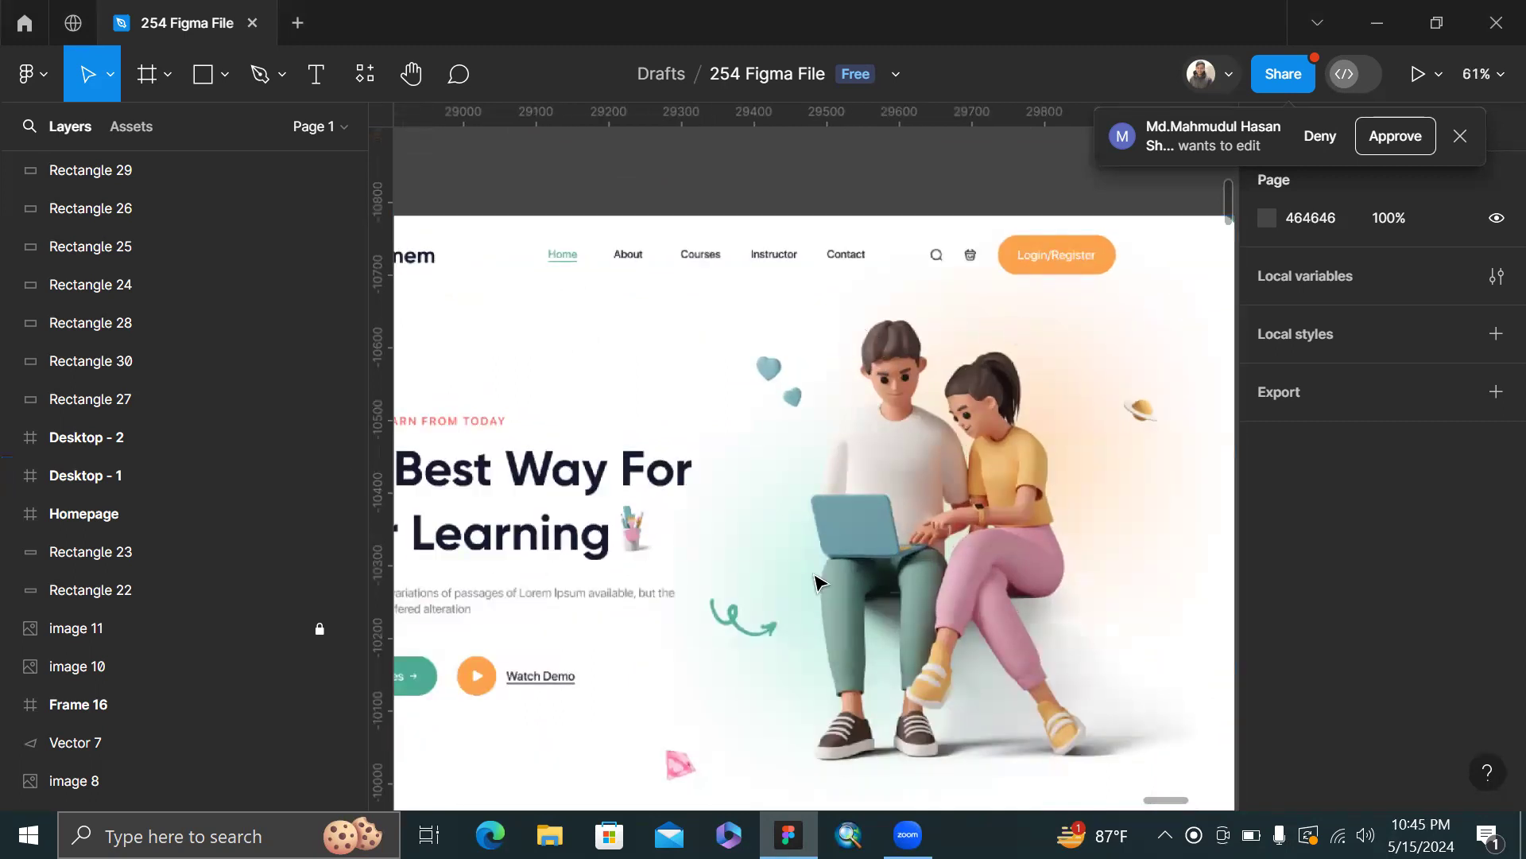
{"action": "scroll", "coordinate": [940, 344], "scroll_direction": "down", "scroll_amount": 2}
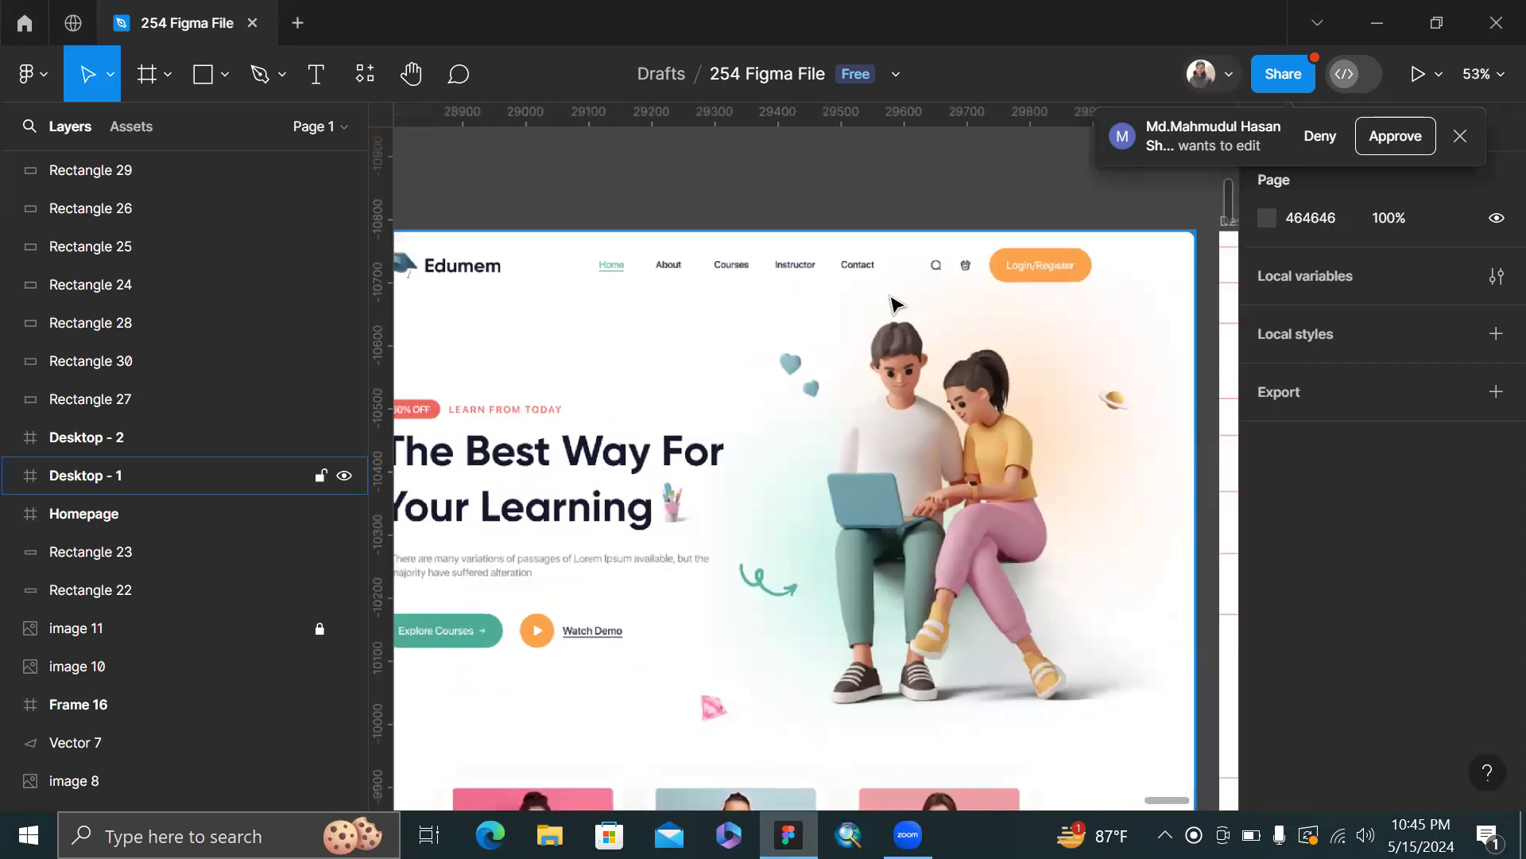
{"action": "scroll", "coordinate": [896, 303], "scroll_direction": "down", "scroll_amount": 2}
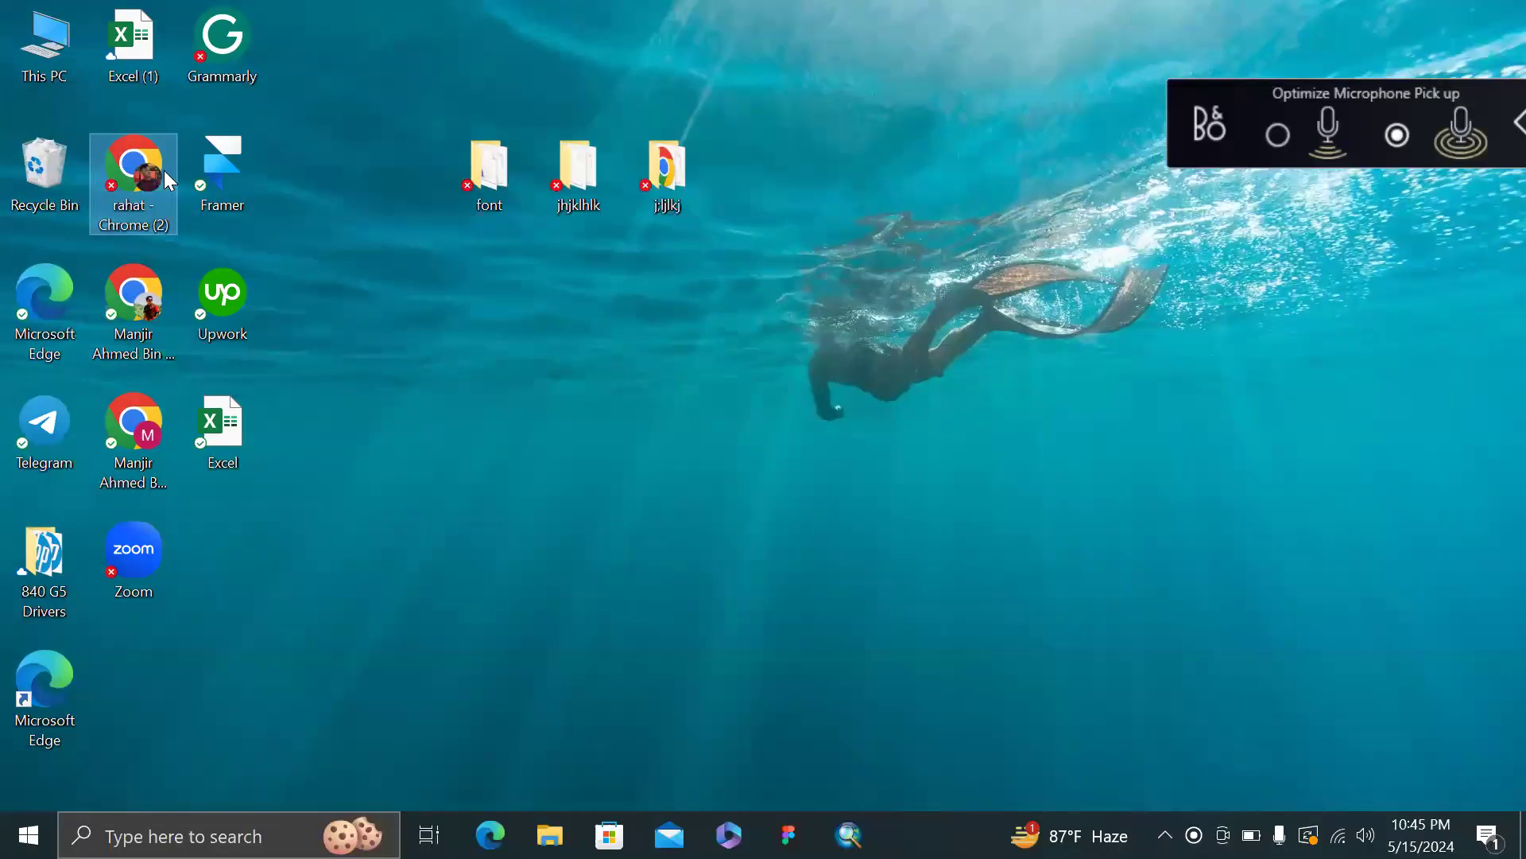
{"action": "double_click", "coordinate": [163, 170]}
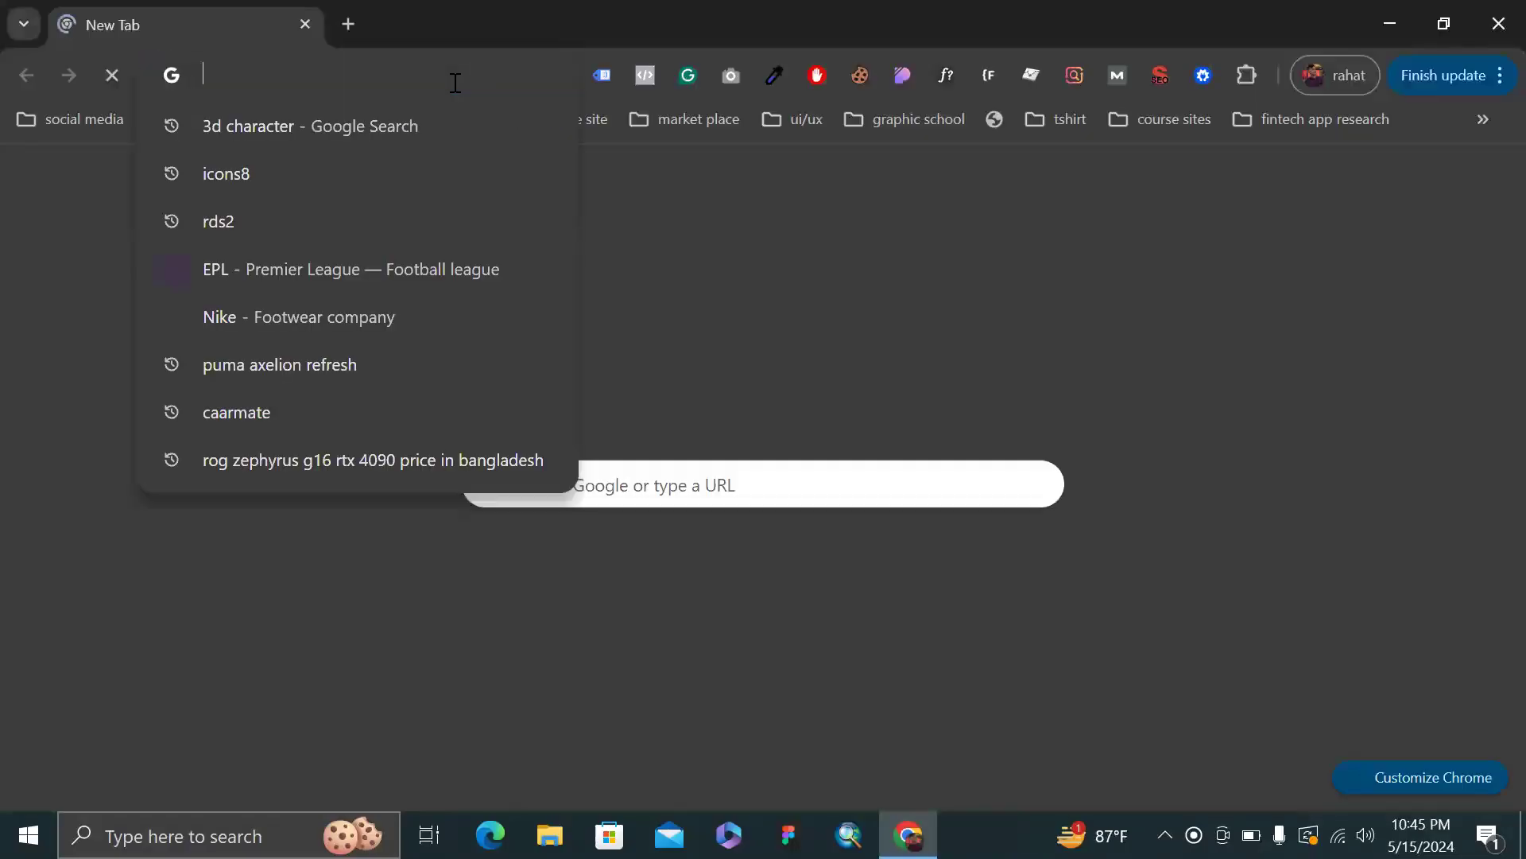
{"action": "type", "text": "yan"}
{"action": "key", "text": "Return"}
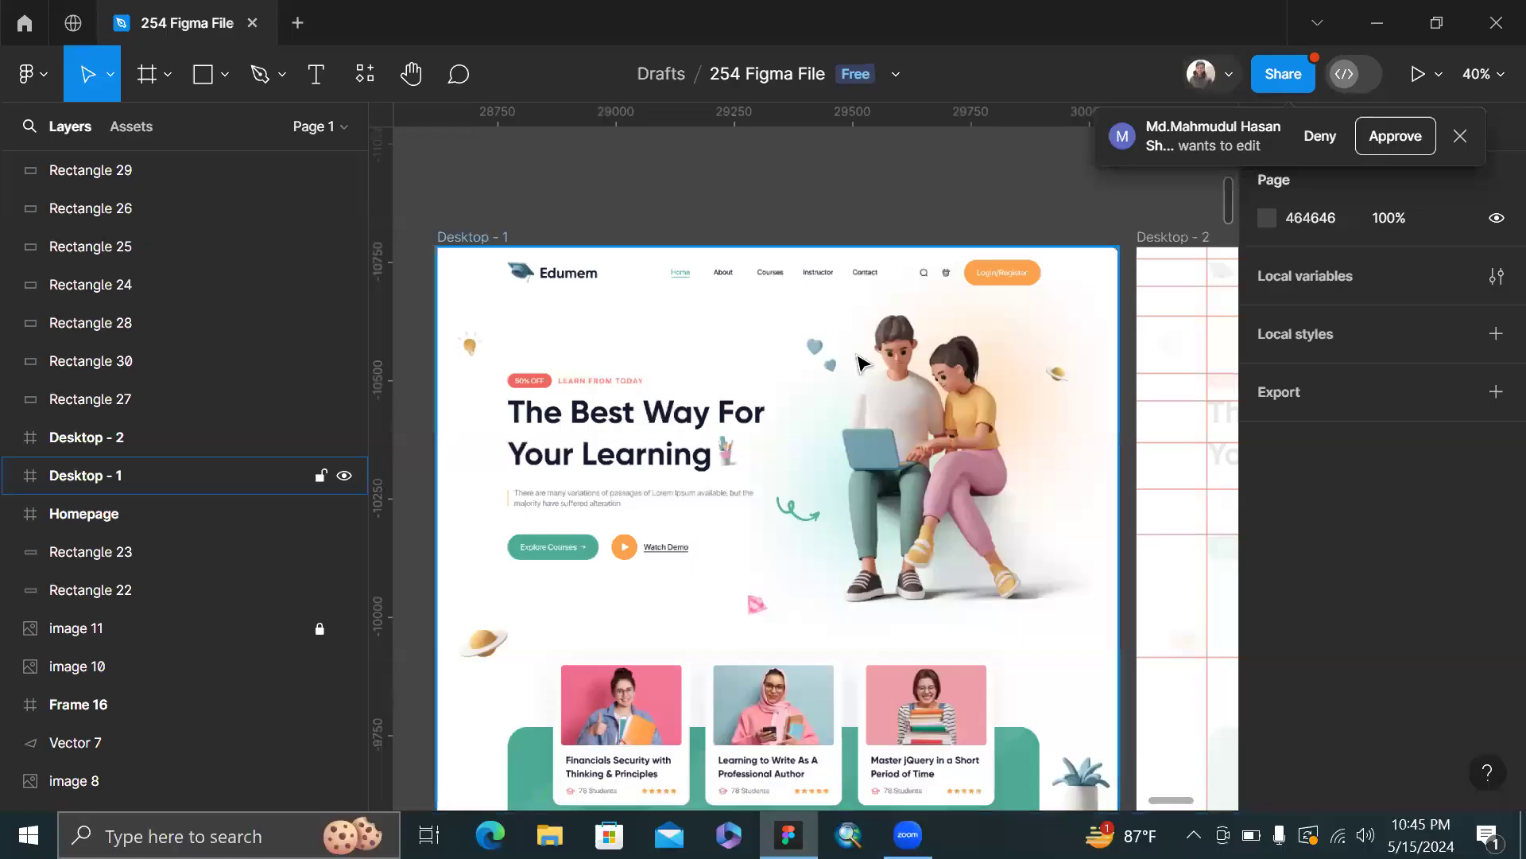
- Capture the seated couple illustration in the Desktop - 1 hero section as a screenshot and copy it to the clipboard
{"action": "key", "text": "Print"}
{"action": "mouse_move", "coordinate": [760, 302]}
{"action": "left_mouse_down"}
{"action": "mouse_move", "coordinate": [1065, 534]}
{"action": "mouse_move", "coordinate": [1060, 595]}
{"action": "mouse_move", "coordinate": [1076, 616]}
{"action": "left_mouse_up"}
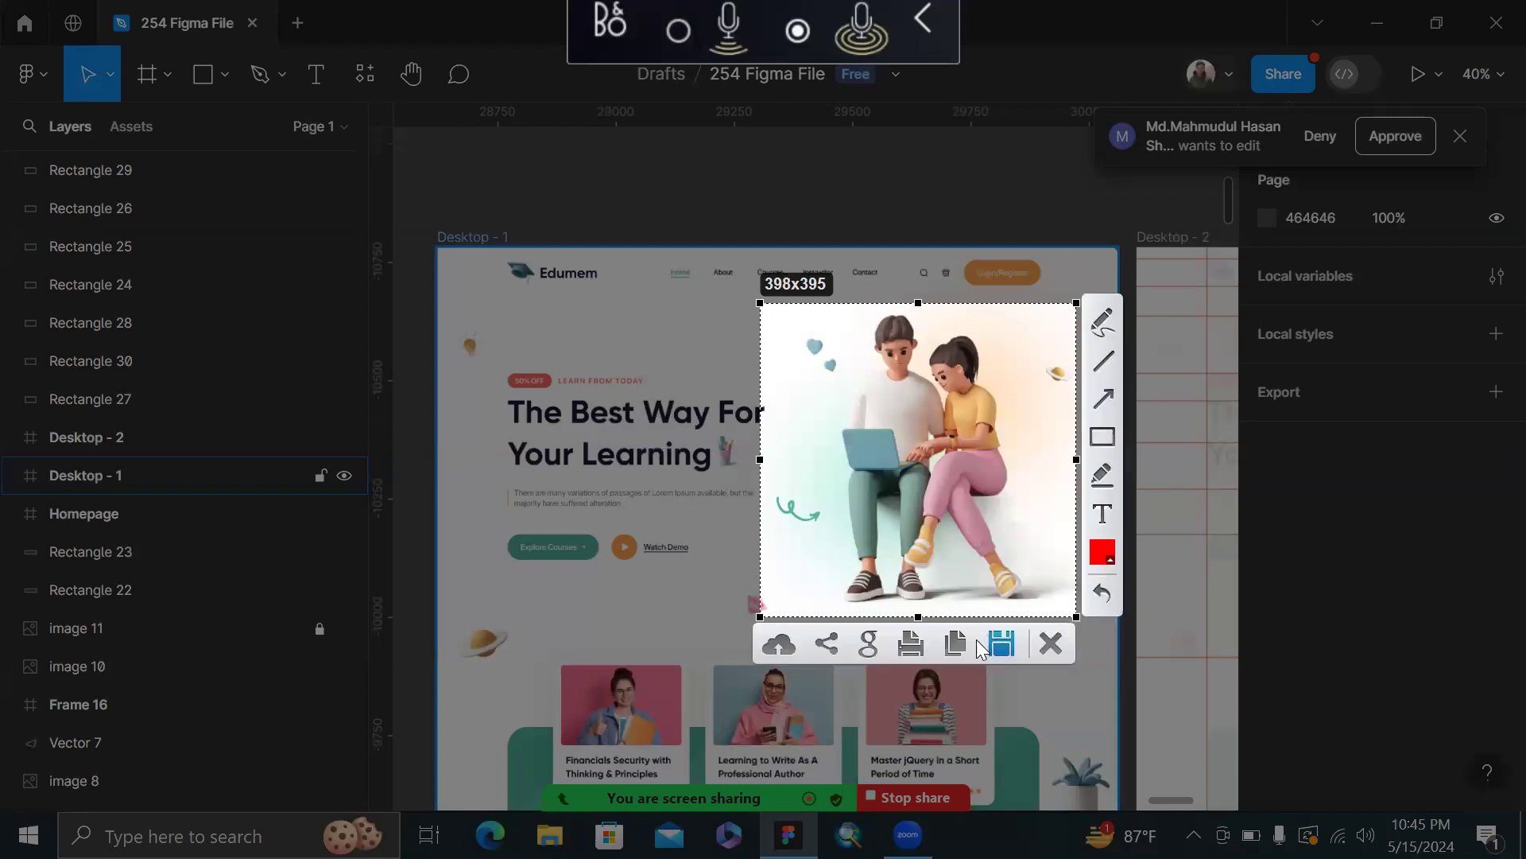
{"action": "left_click", "coordinate": [964, 647]}
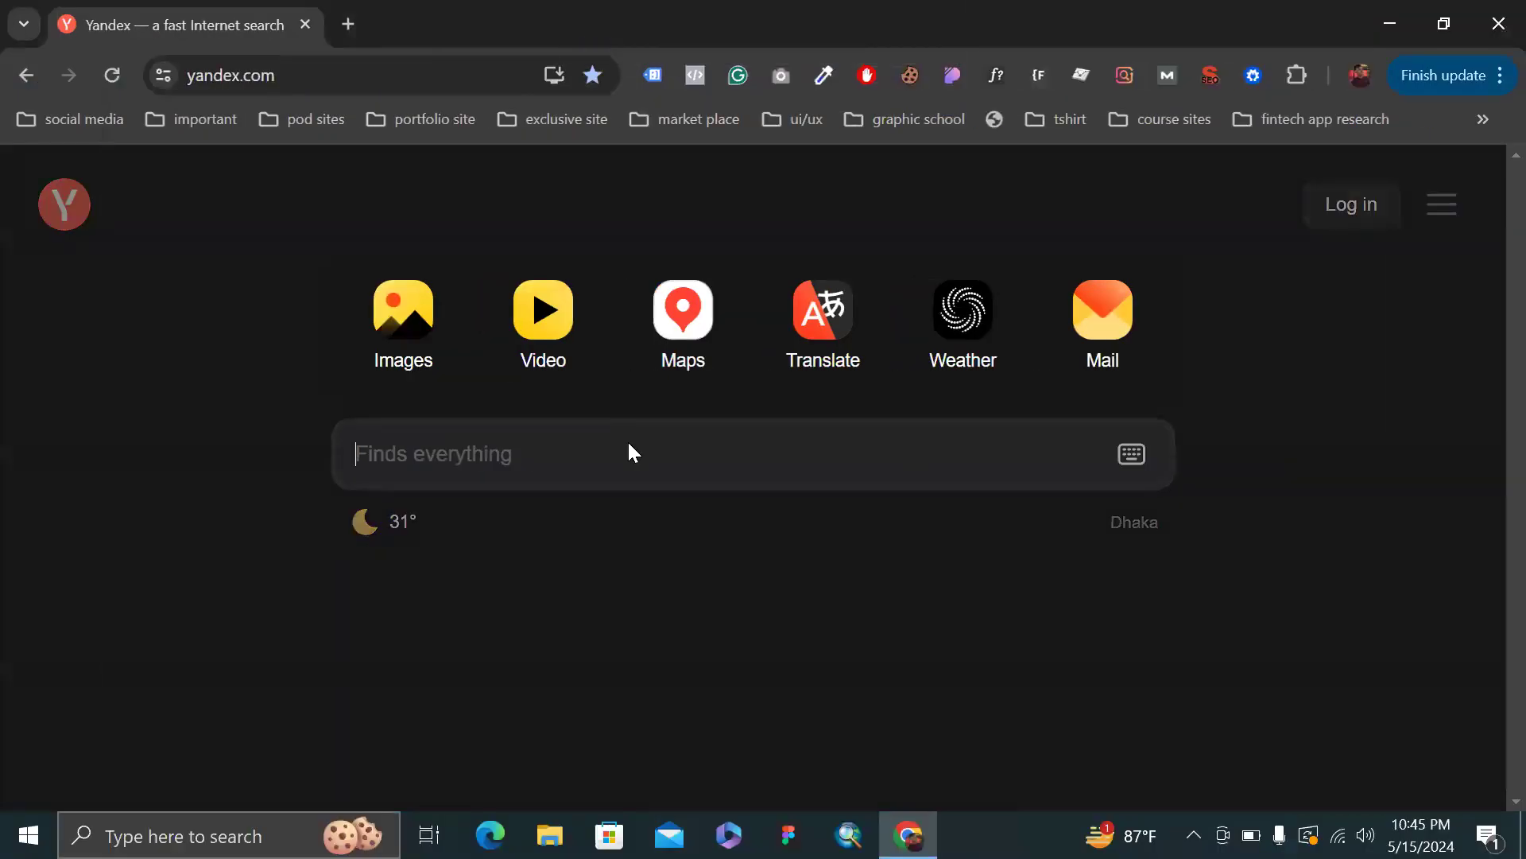
- Run a reverse image search in Yandex Images with the copied screenshot and translate the results page to English
{"action": "left_click", "coordinate": [415, 350]}
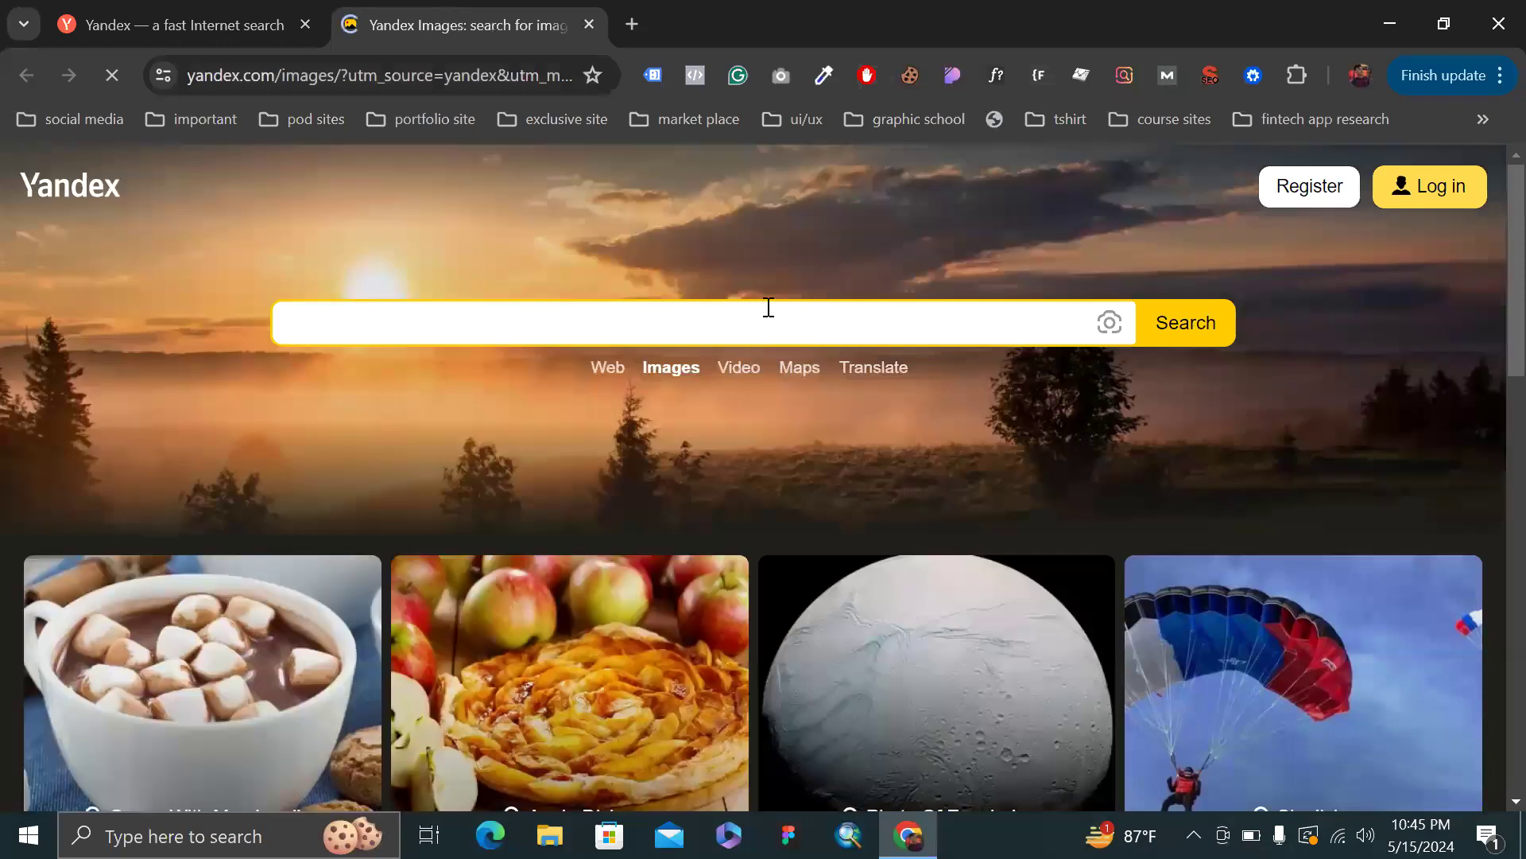
{"action": "left_click", "coordinate": [769, 308]}
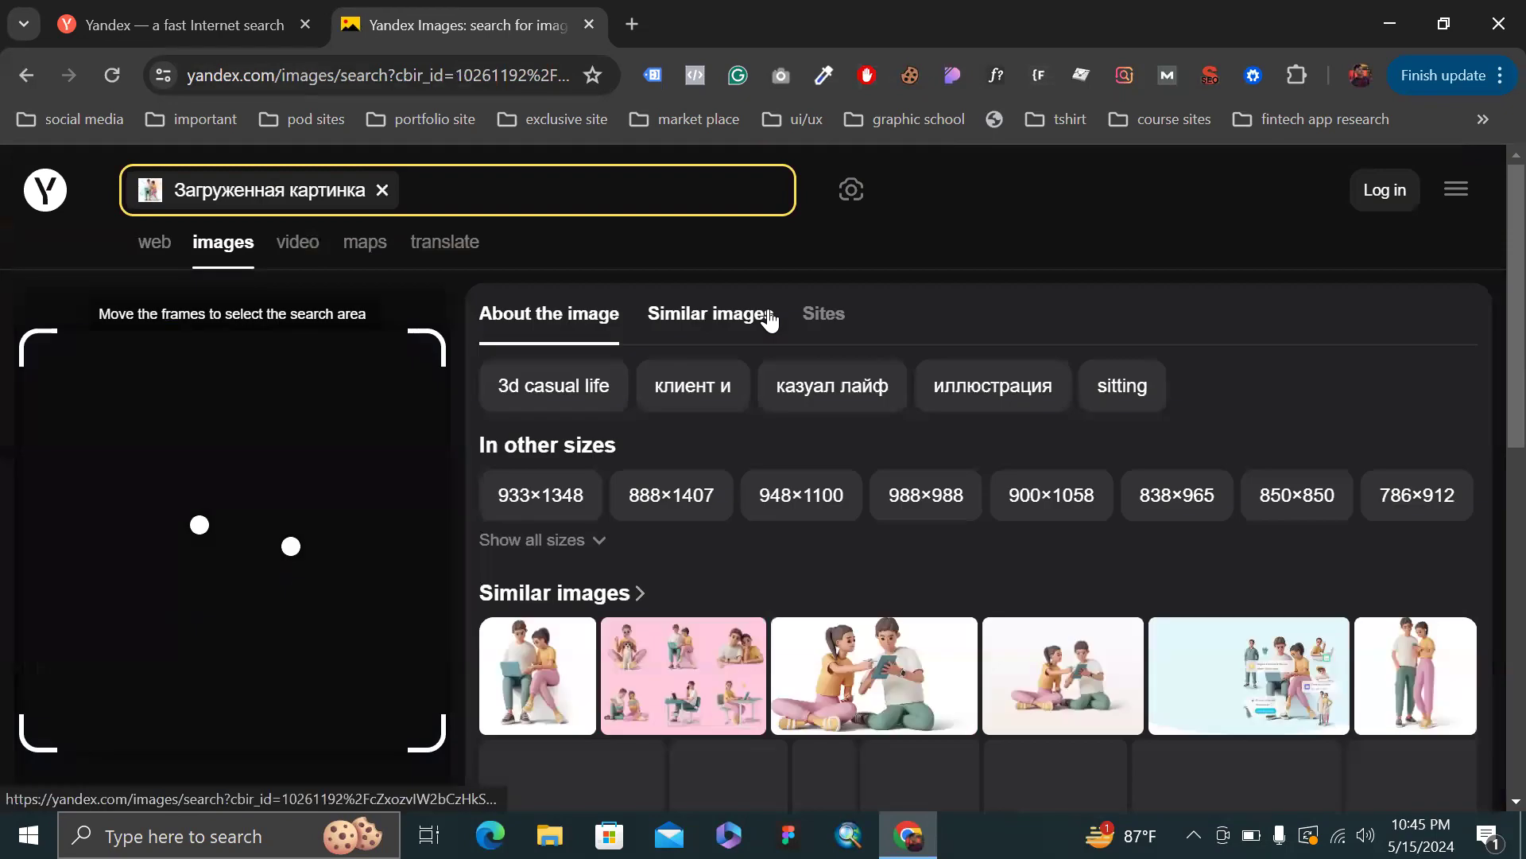
{"action": "right_click", "coordinate": [1031, 242]}
{"action": "scroll", "coordinate": [1162, 615], "scroll_direction": "down", "scroll_amount": 2}
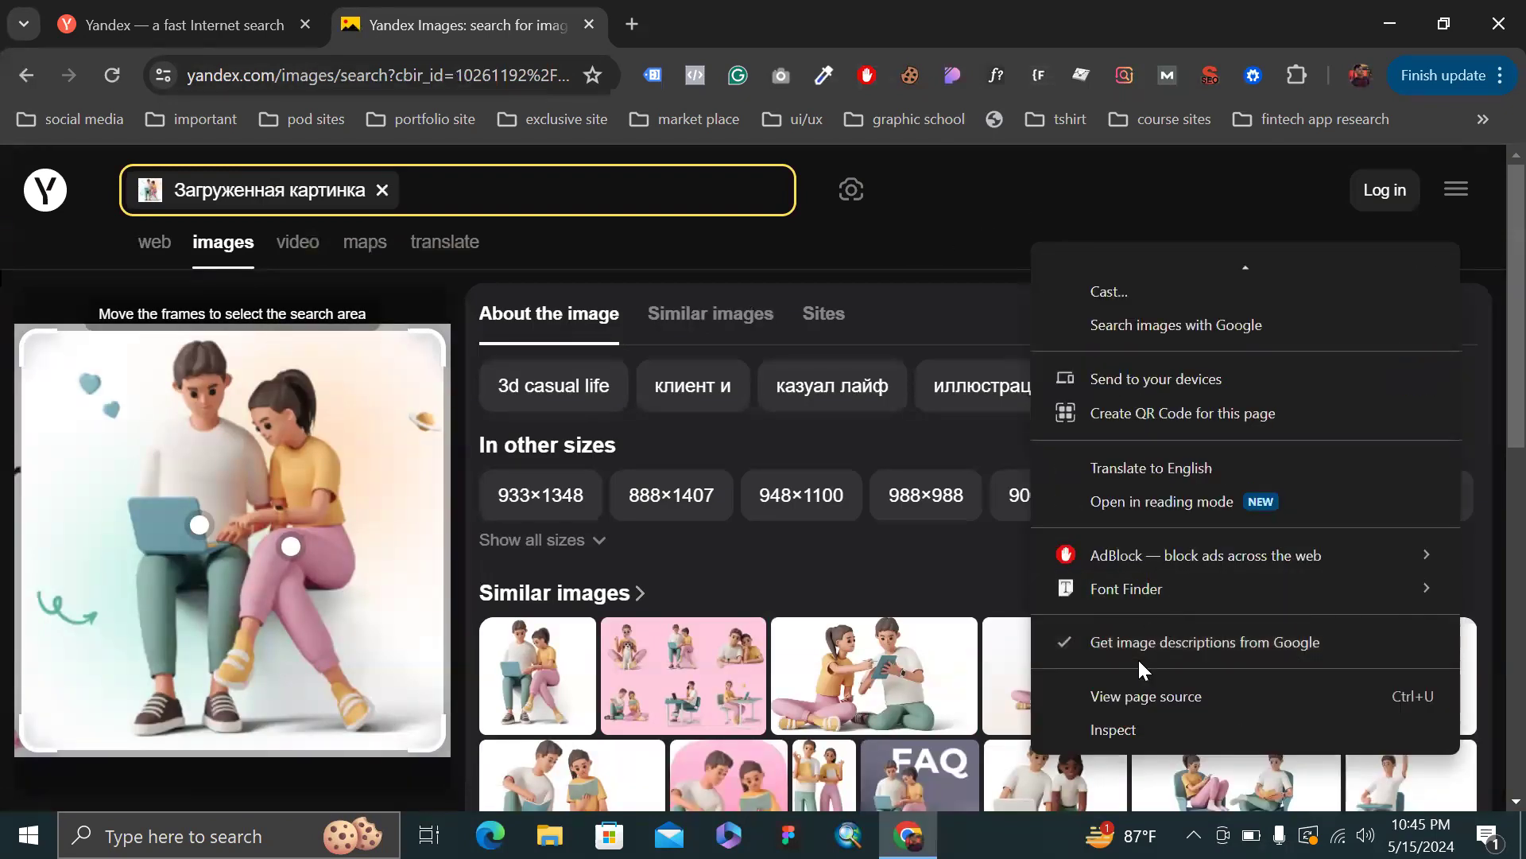
{"action": "left_click", "coordinate": [1152, 467]}
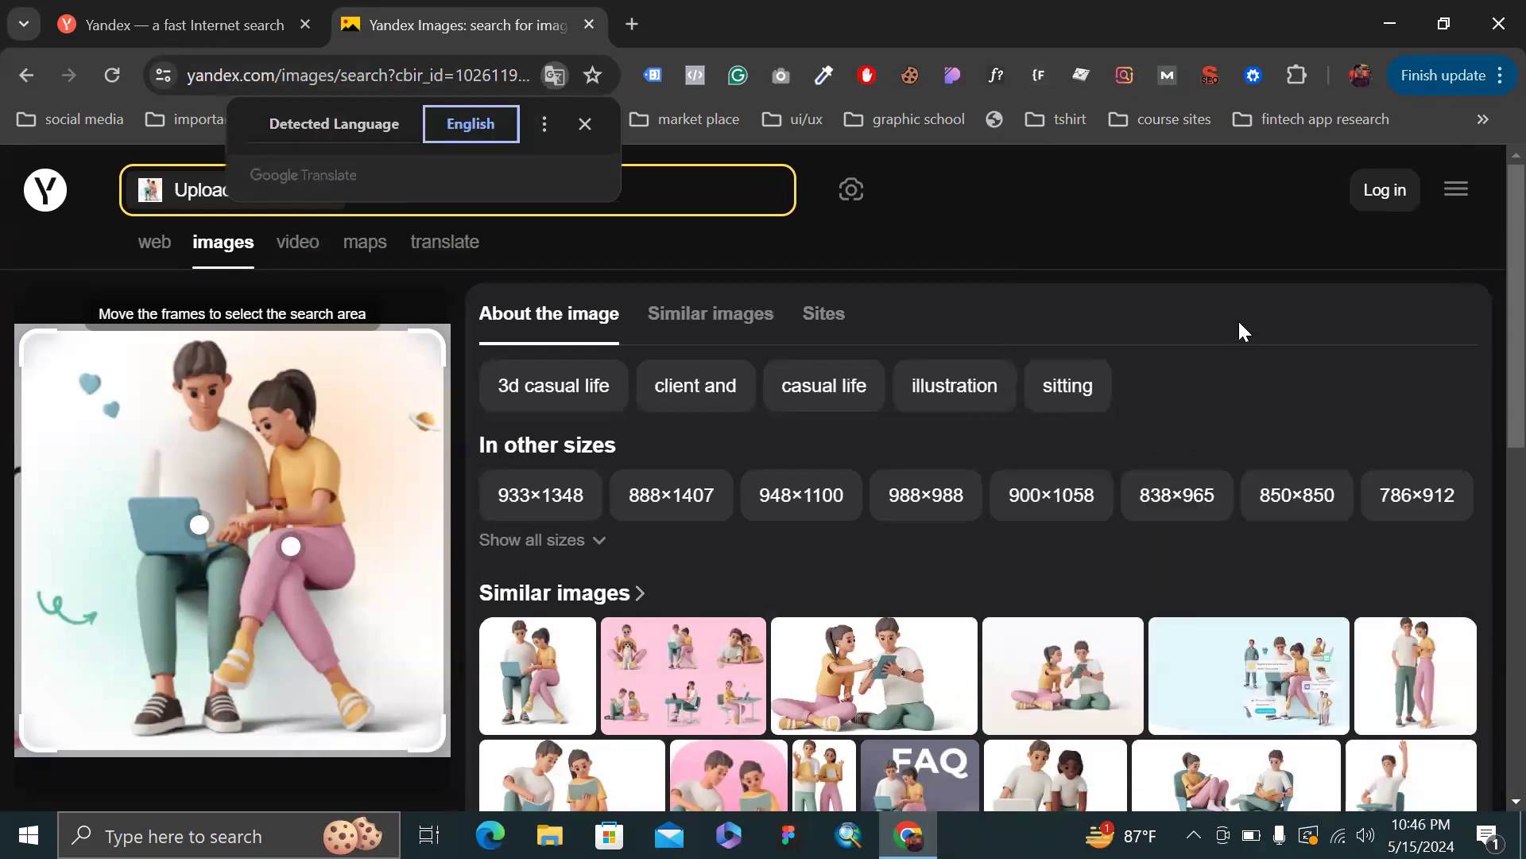
- Look through the reverse search results and open the first similar image of the couple with the laptop in the large preview
{"action": "scroll", "coordinate": [1263, 309], "scroll_direction": "down", "scroll_amount": 2}
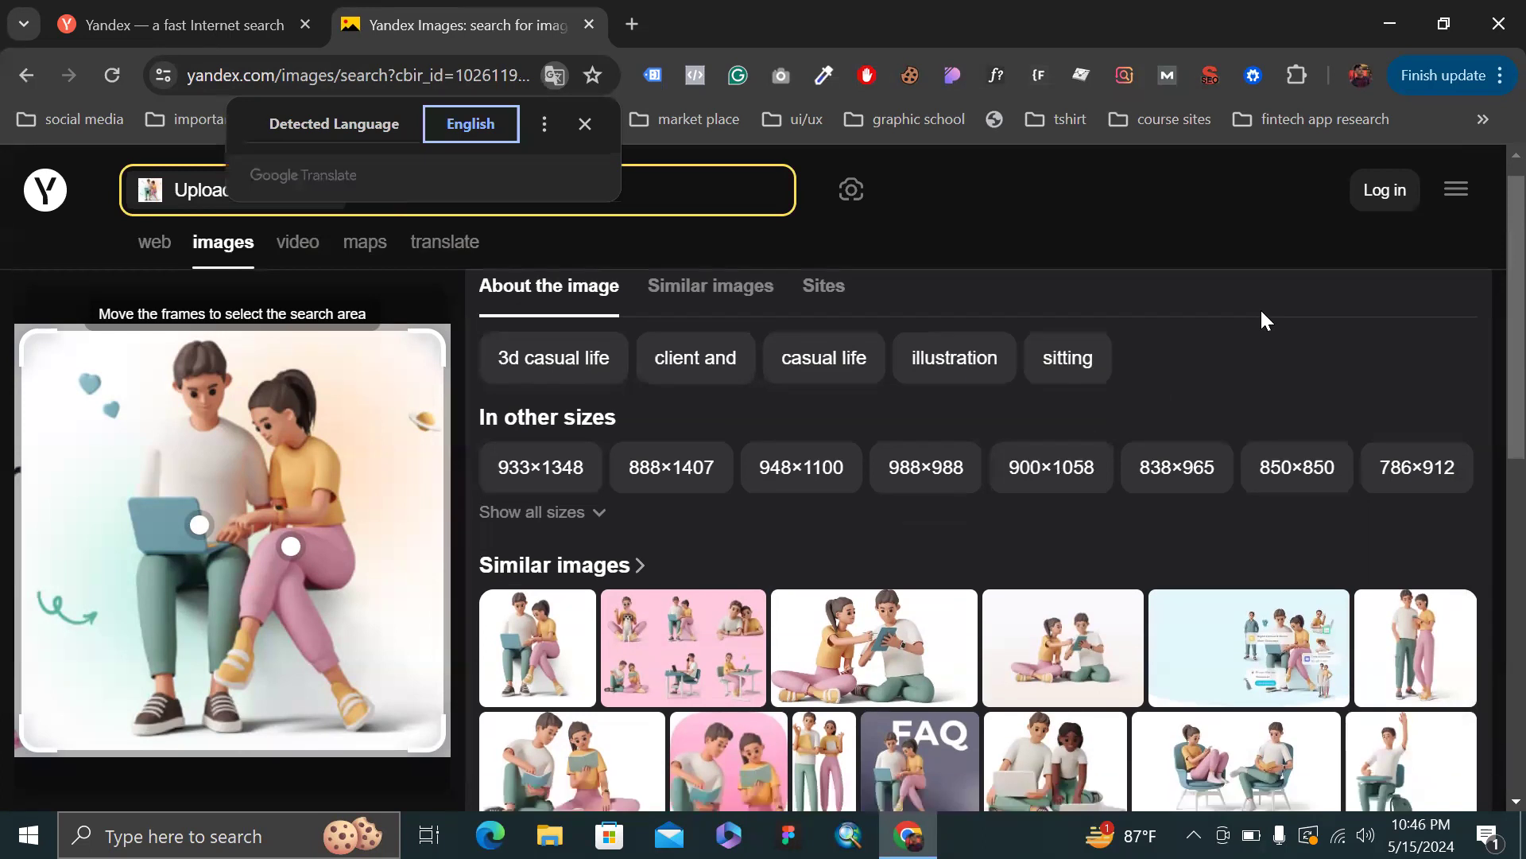
{"action": "scroll", "coordinate": [1262, 312], "scroll_direction": "up", "scroll_amount": 2}
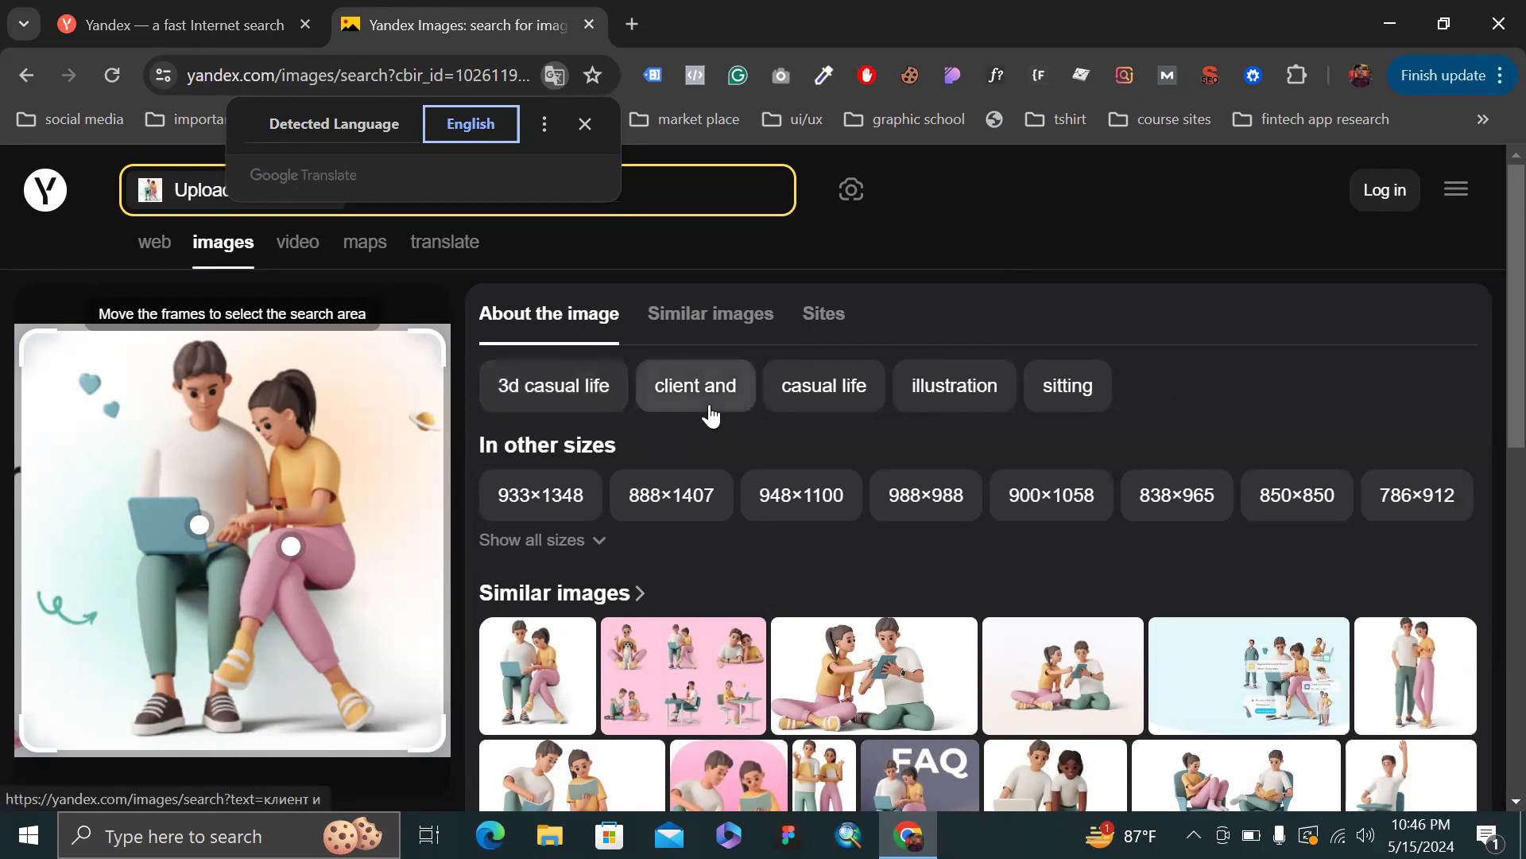
{"action": "scroll", "coordinate": [845, 511], "scroll_direction": "down", "scroll_amount": 1}
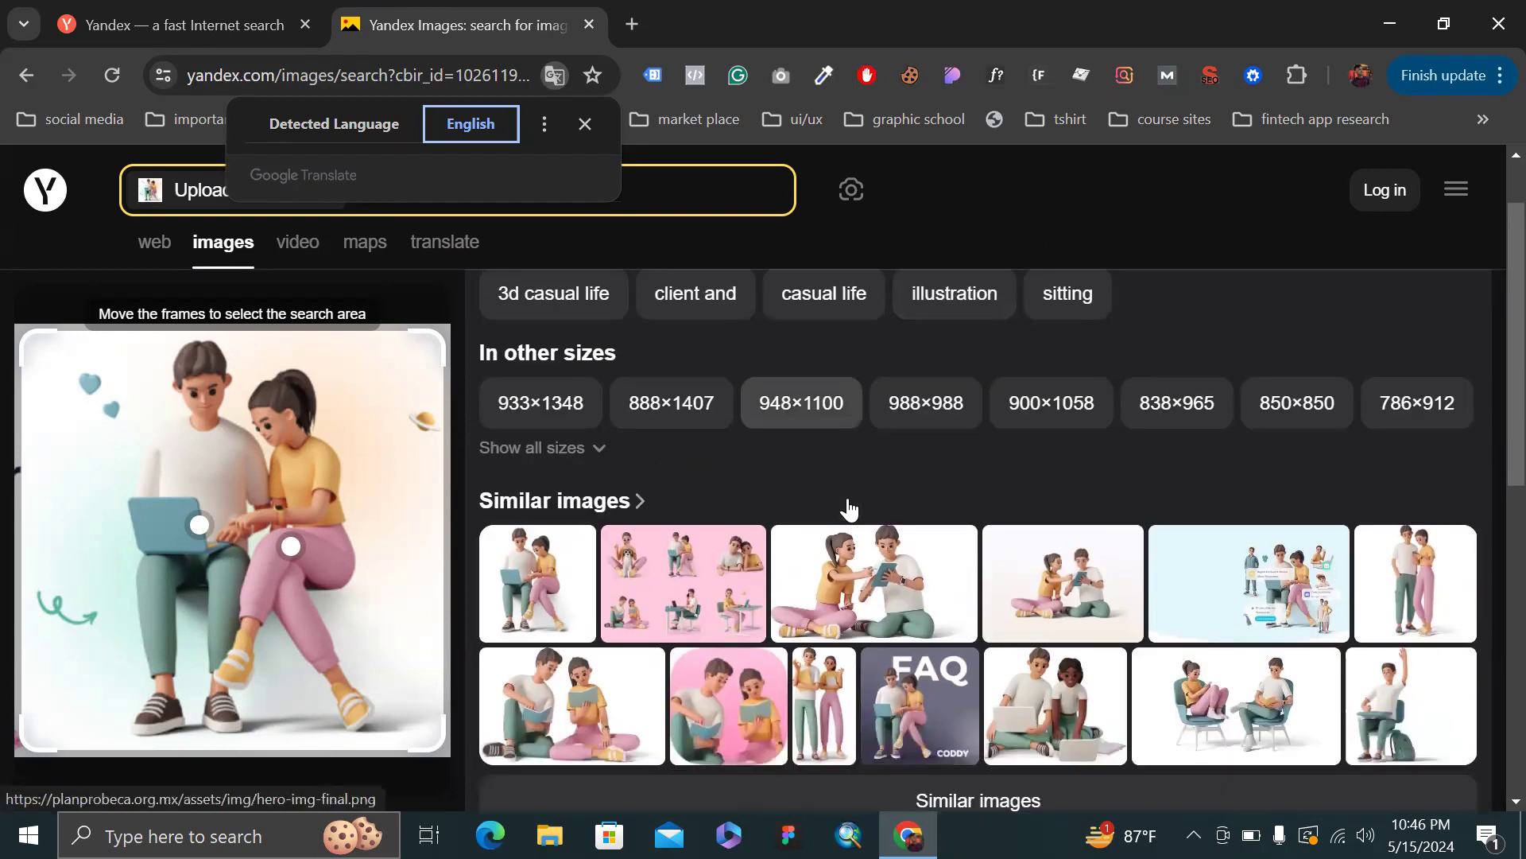
{"action": "scroll", "coordinate": [888, 425], "scroll_direction": "up", "scroll_amount": 1}
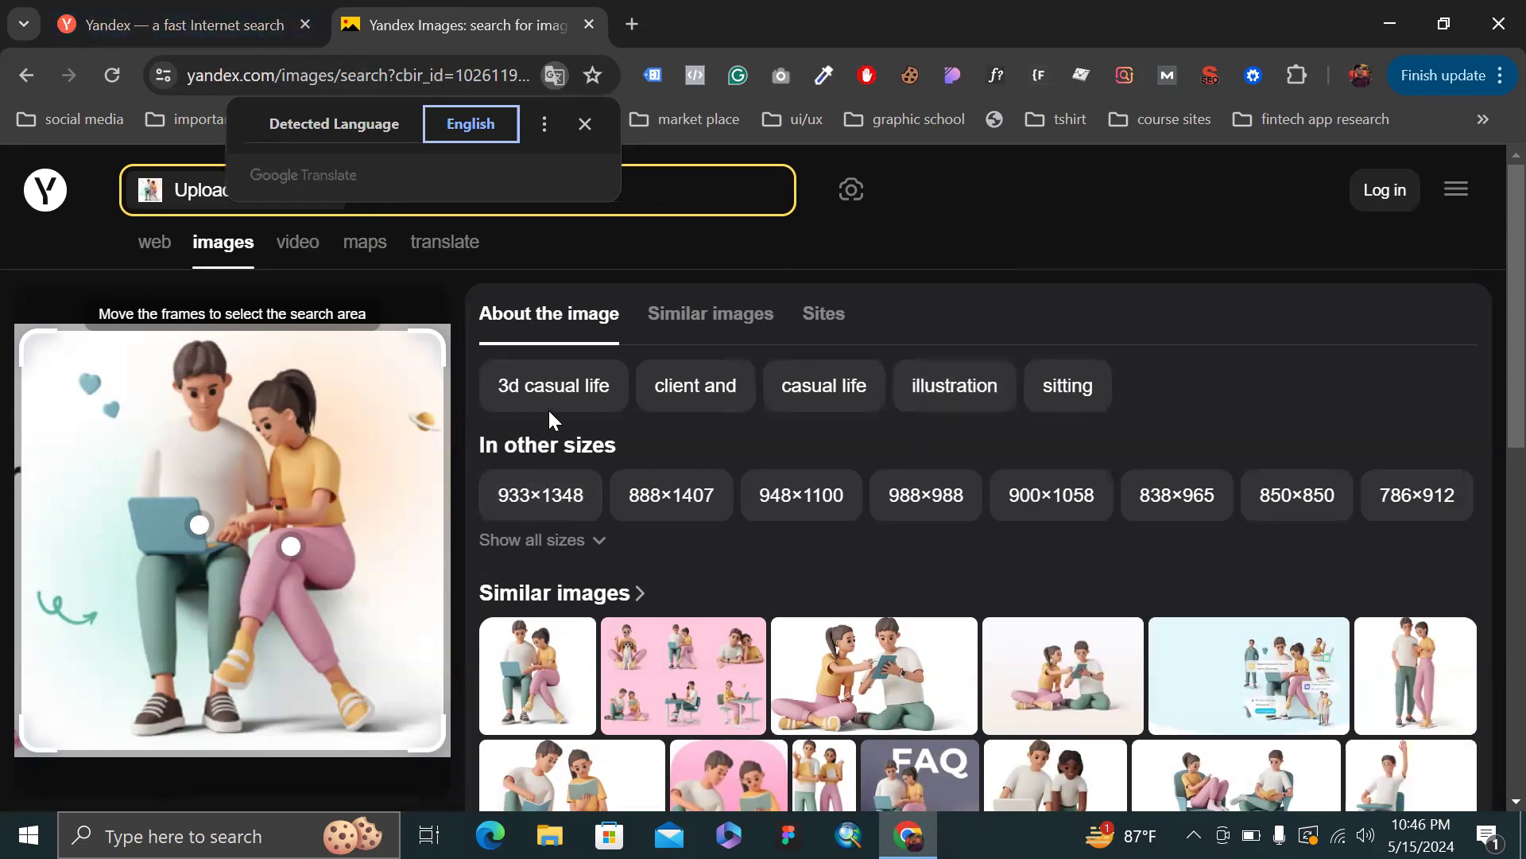
{"action": "scroll", "coordinate": [957, 383], "scroll_direction": "down", "scroll_amount": 3}
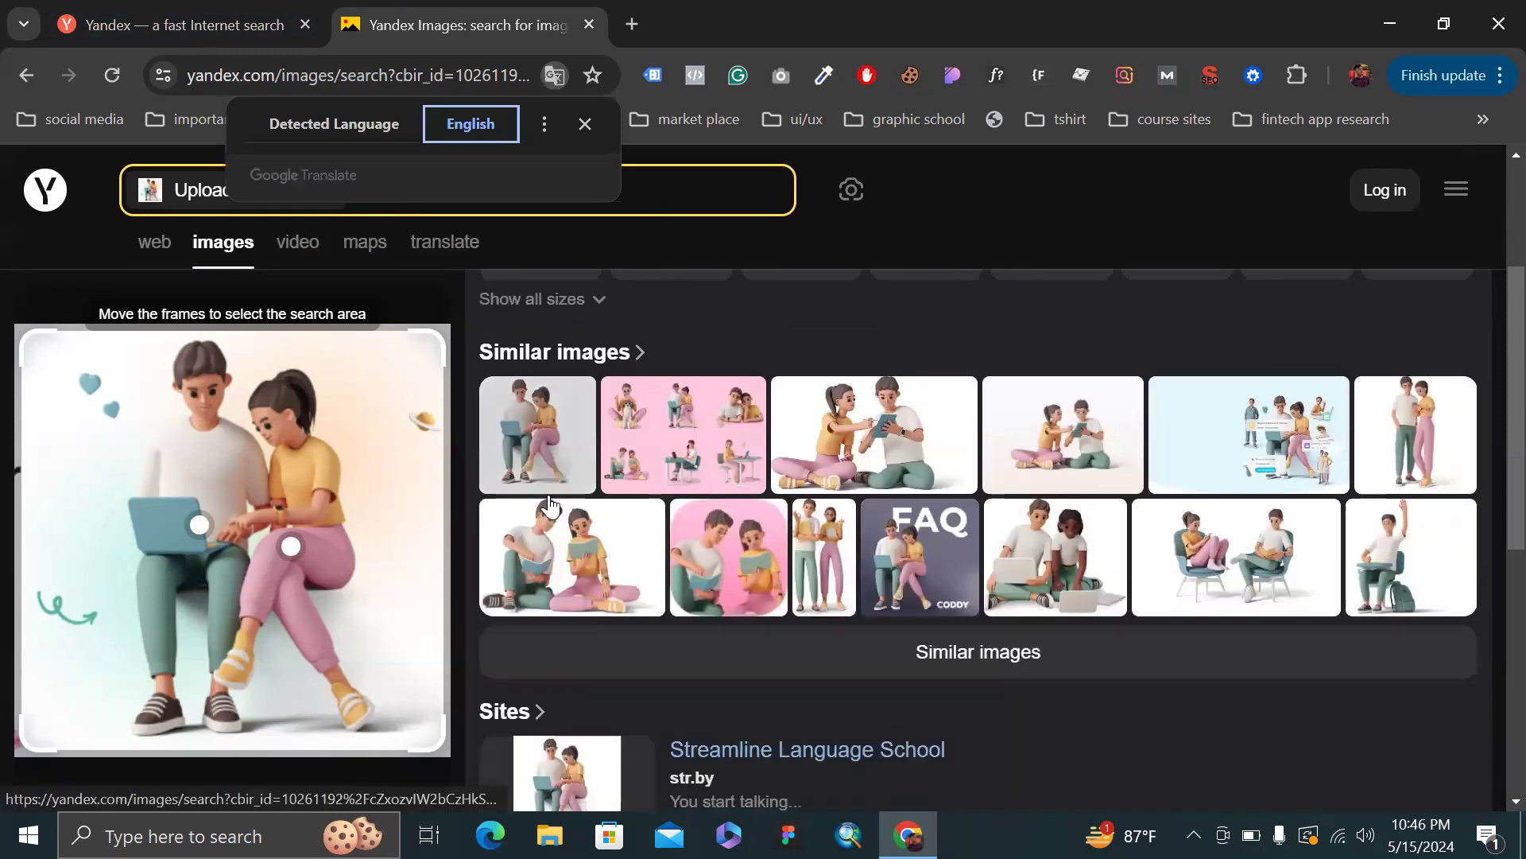
{"action": "scroll", "coordinate": [551, 504], "scroll_direction": "down", "scroll_amount": 2}
{"action": "scroll", "coordinate": [556, 424], "scroll_direction": "up", "scroll_amount": 2}
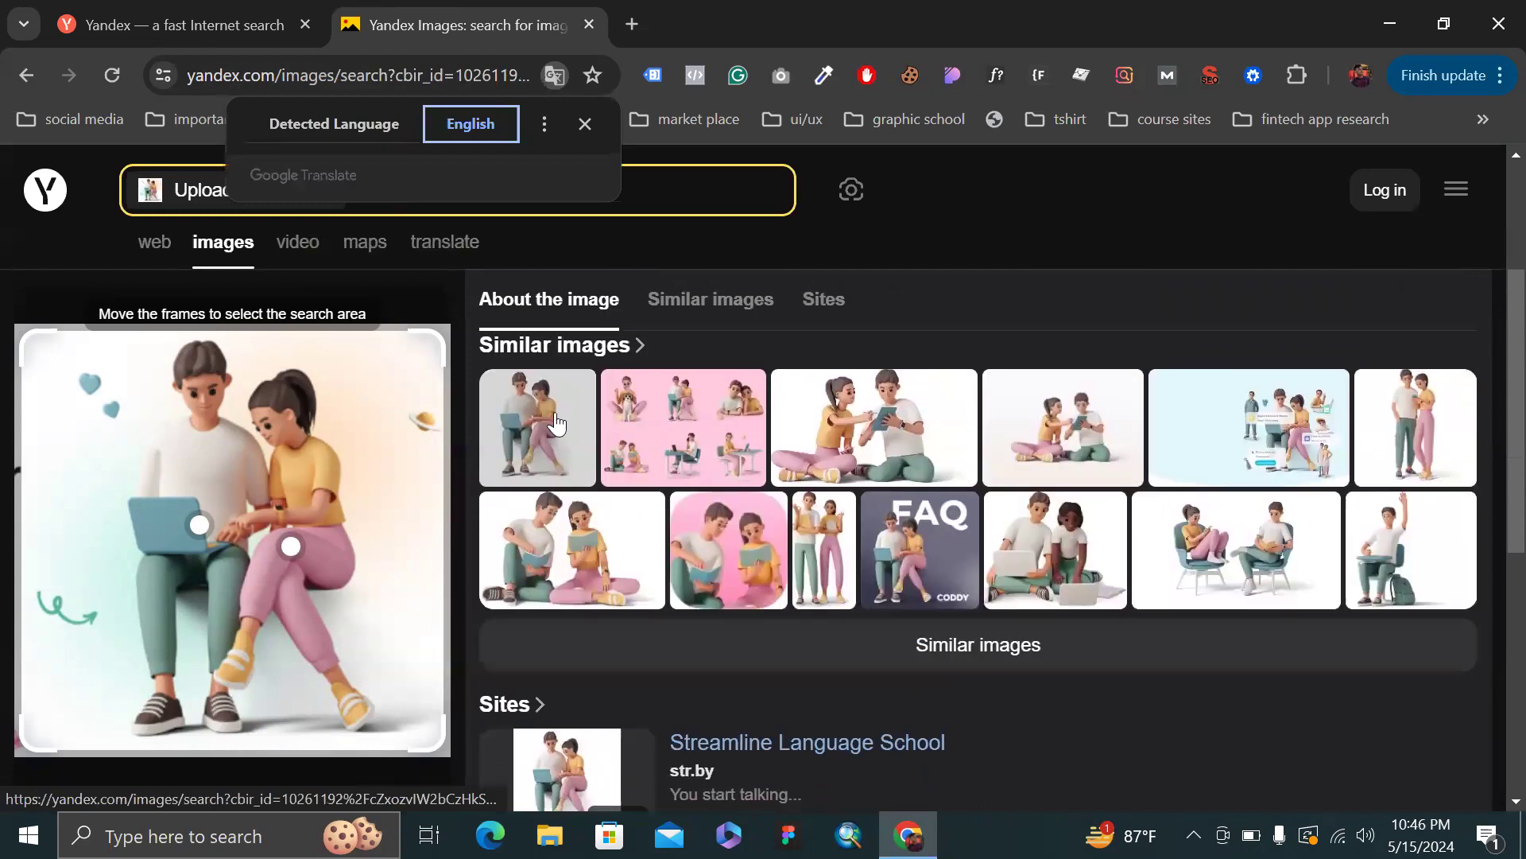
{"action": "left_click", "coordinate": [556, 415]}
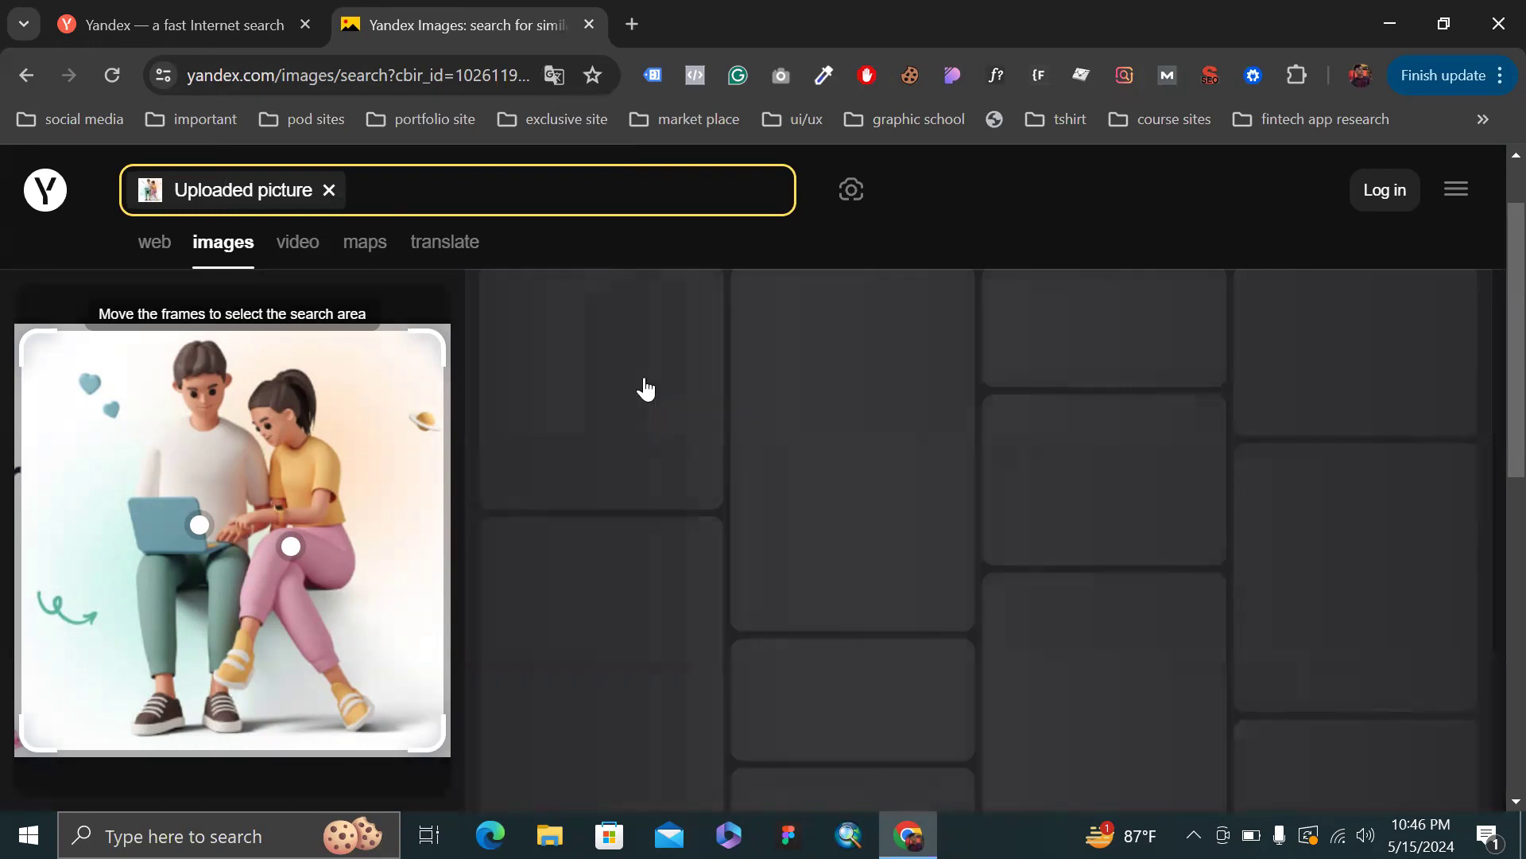
{"action": "left_click", "coordinate": [645, 381]}
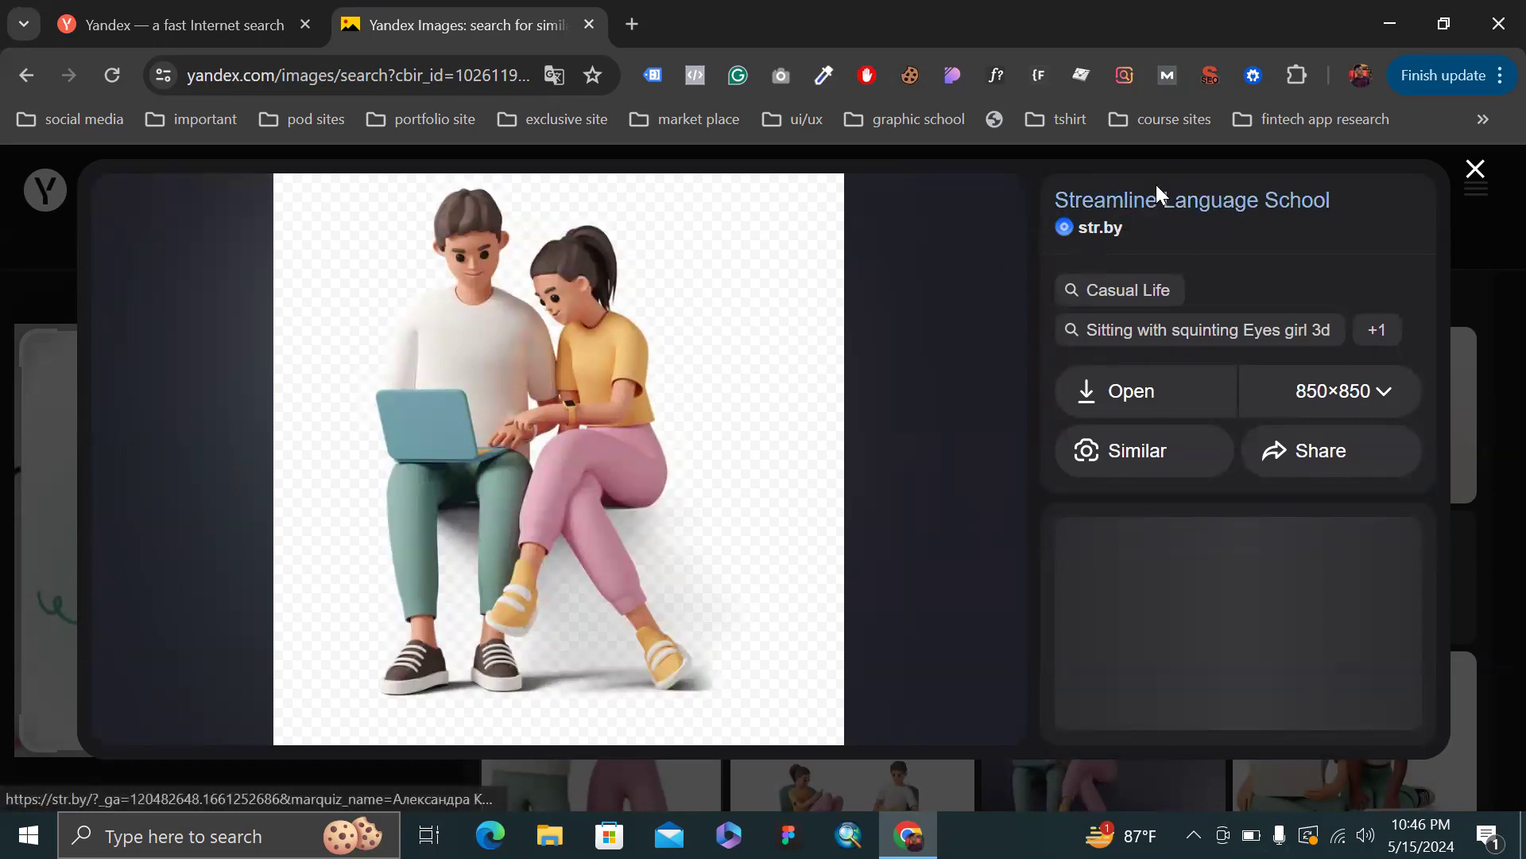
- Open the image's source page, Streamline Language School, in a new tab
{"action": "right_click", "coordinate": [1157, 205]}
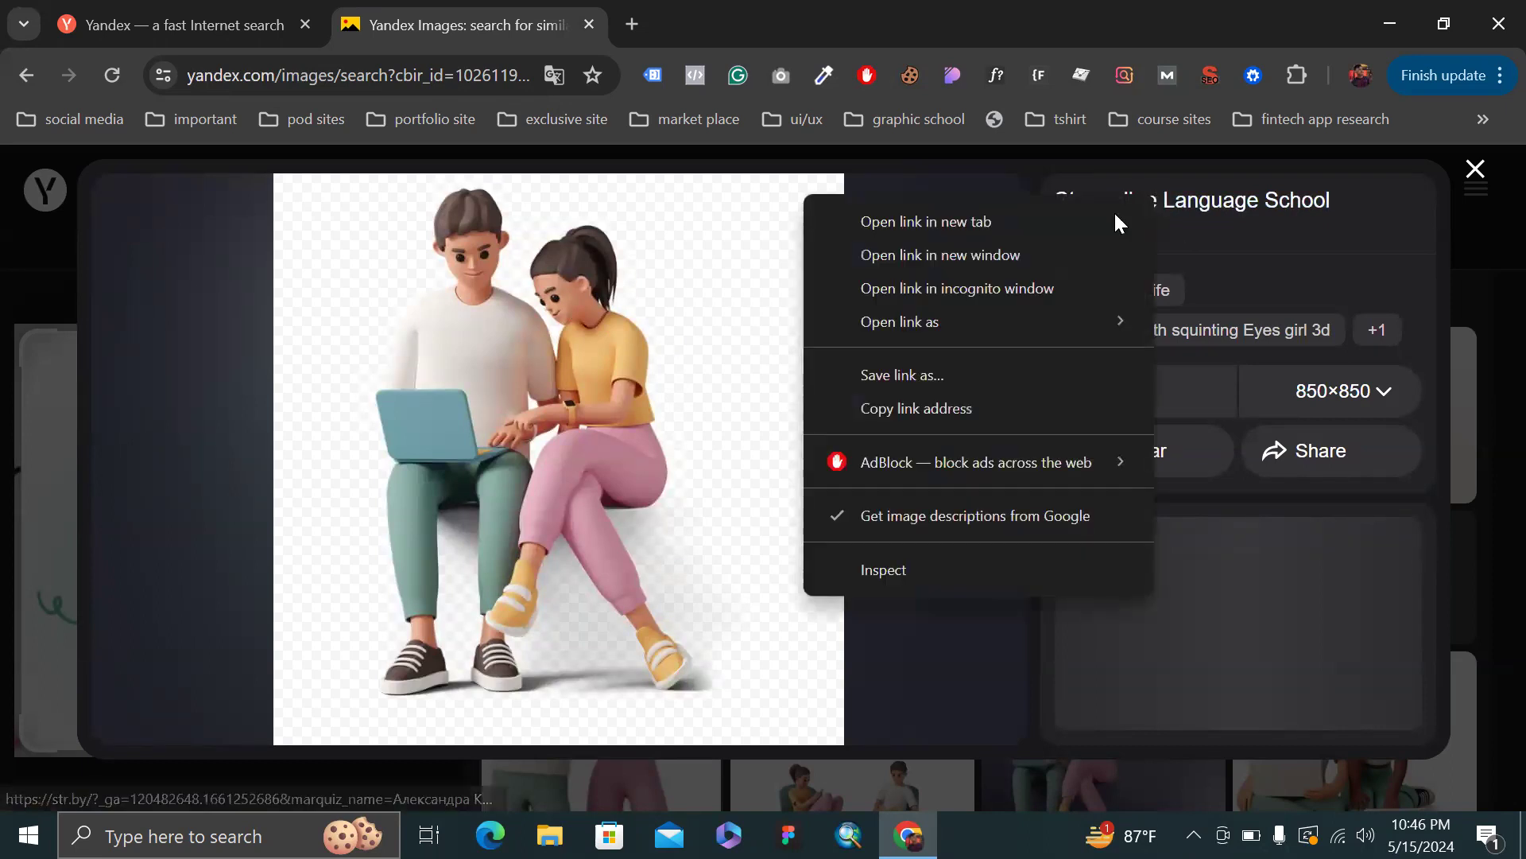
{"action": "left_click", "coordinate": [1042, 226]}
{"action": "left_click", "coordinate": [792, 15]}
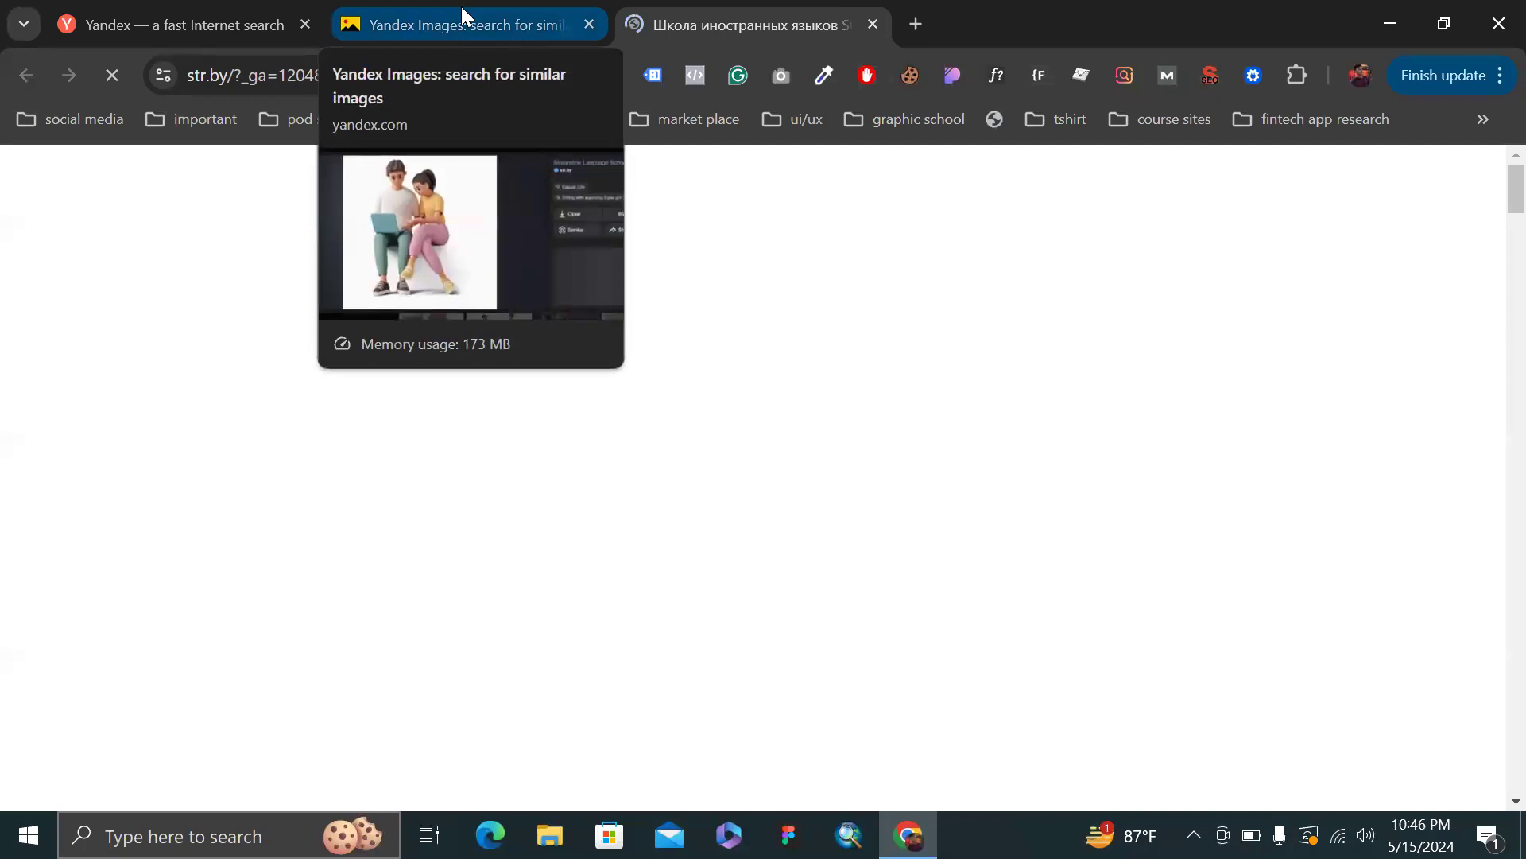
- Return to the Yandex image preview and copy the 850×850 picture of the couple with the laptop
{"action": "left_click", "coordinate": [461, 6]}
{"action": "right_click", "coordinate": [484, 372]}
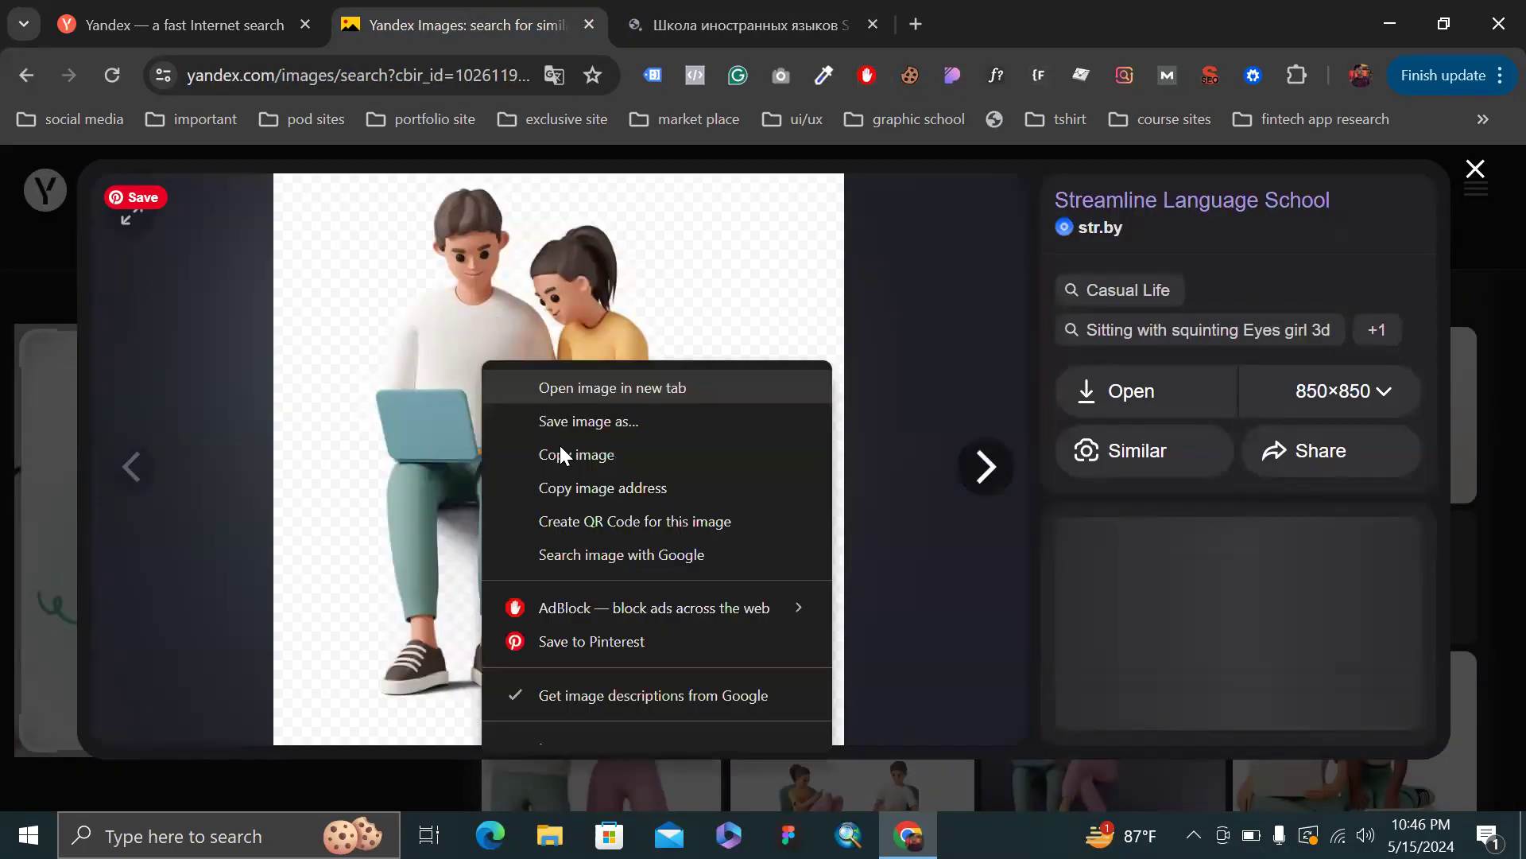
{"action": "left_click", "coordinate": [563, 455]}
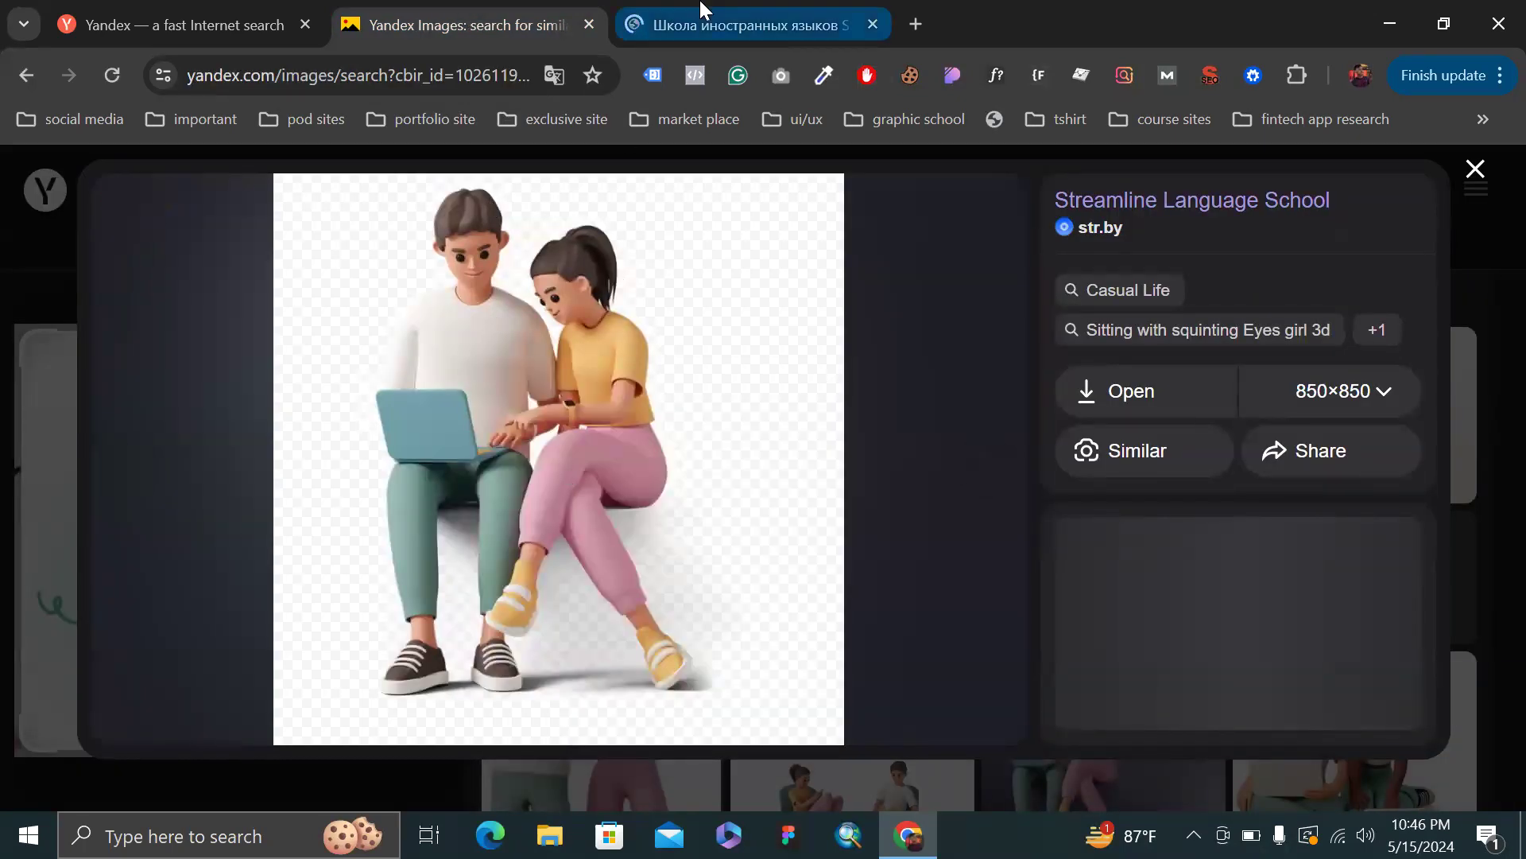
{"action": "left_click", "coordinate": [680, 9]}
{"action": "left_click", "coordinate": [488, 29]}
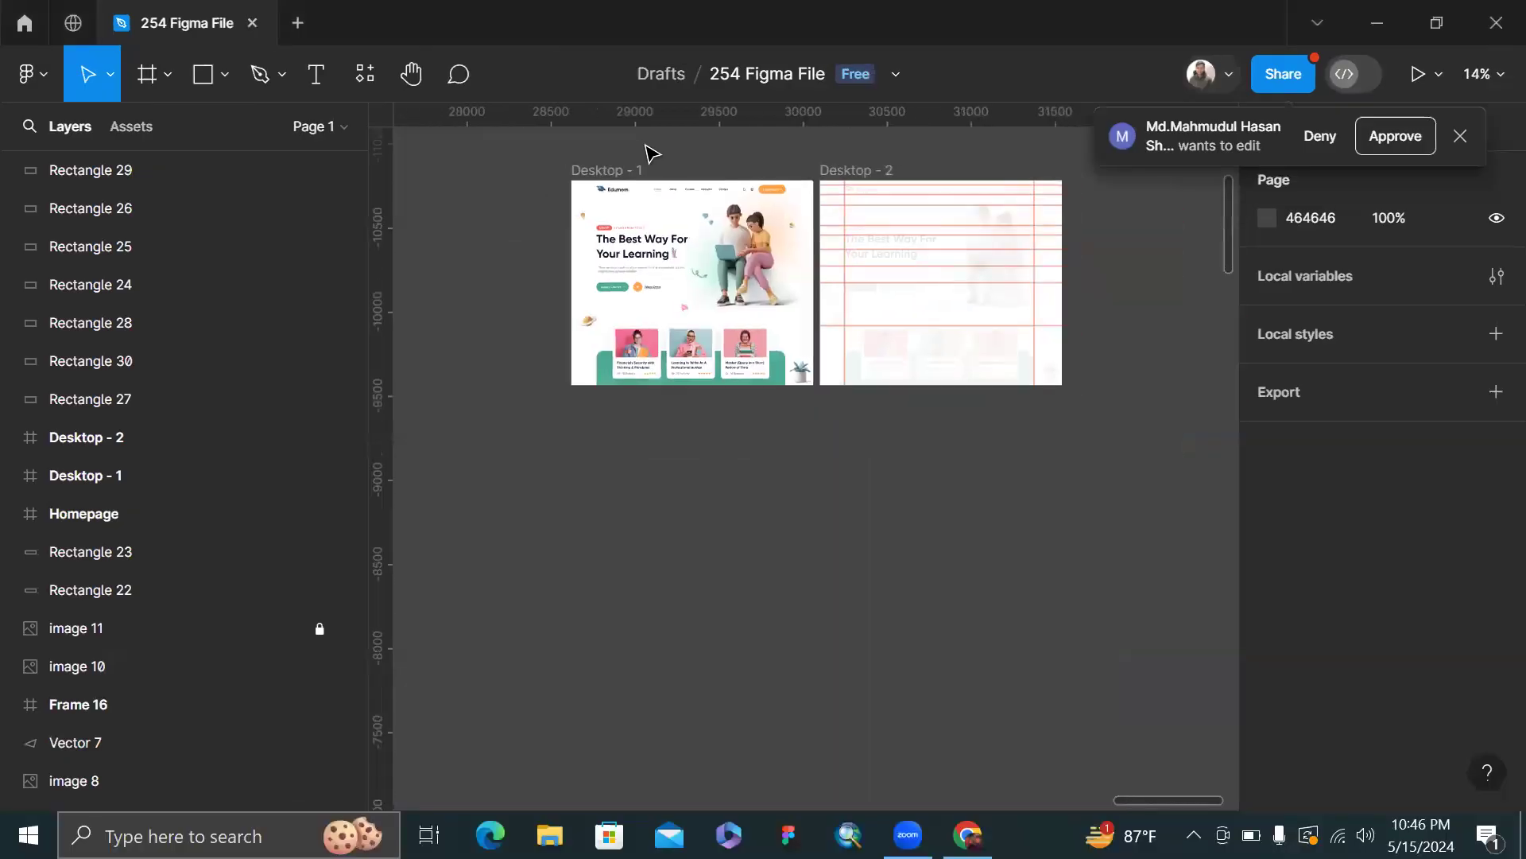
- Switch to Figma and paste the copied couple image onto the empty canvas beside the Desktop - 2 frame
{"action": "scroll", "coordinate": [821, 255], "scroll_direction": "right", "scroll_amount": 5}
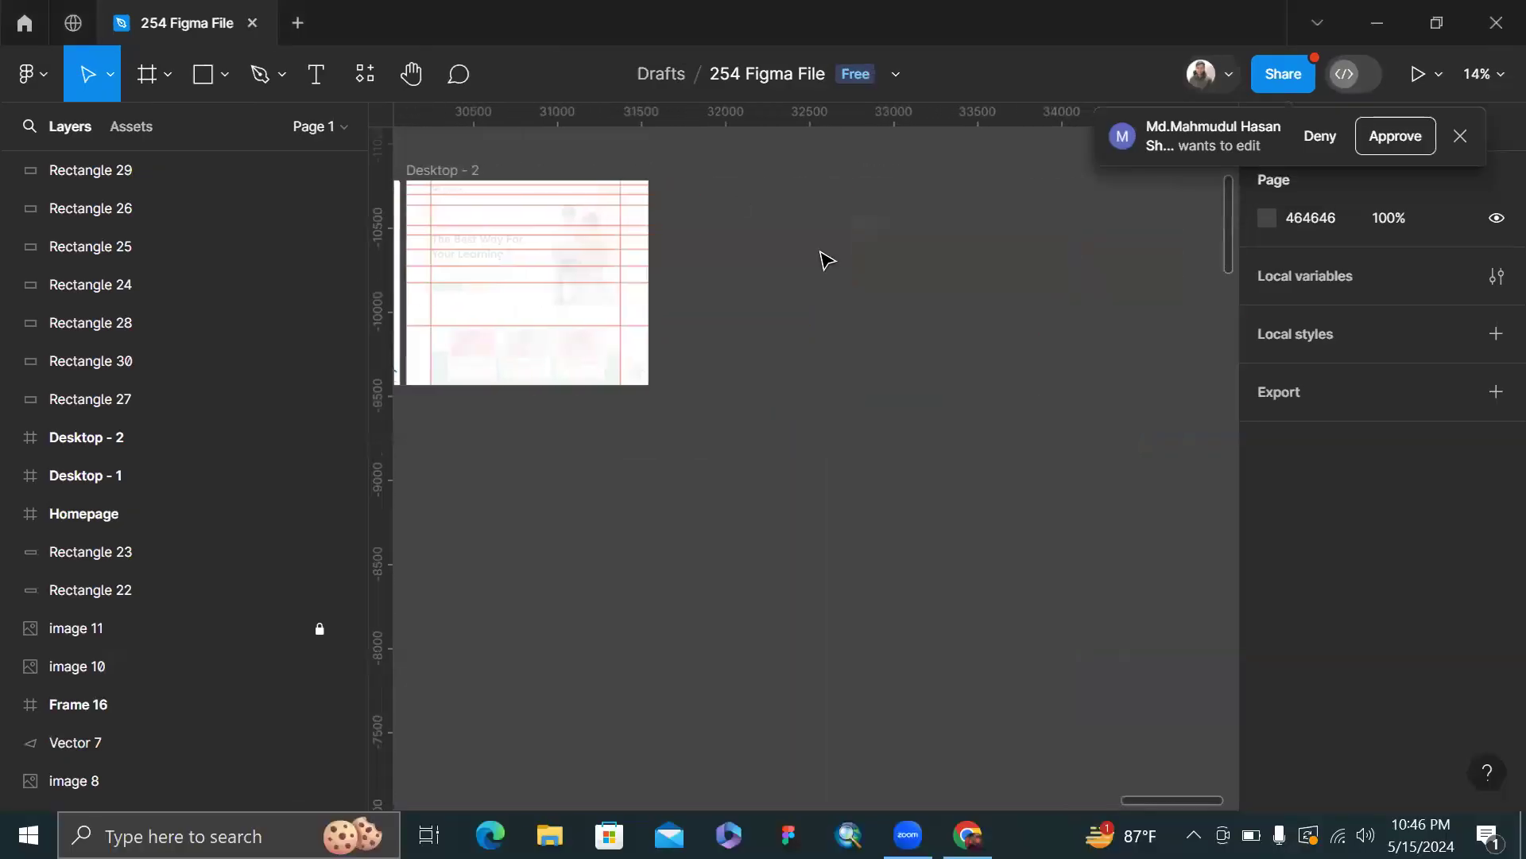
{"action": "scroll", "coordinate": [823, 256], "scroll_direction": "up", "scroll_amount": 3}
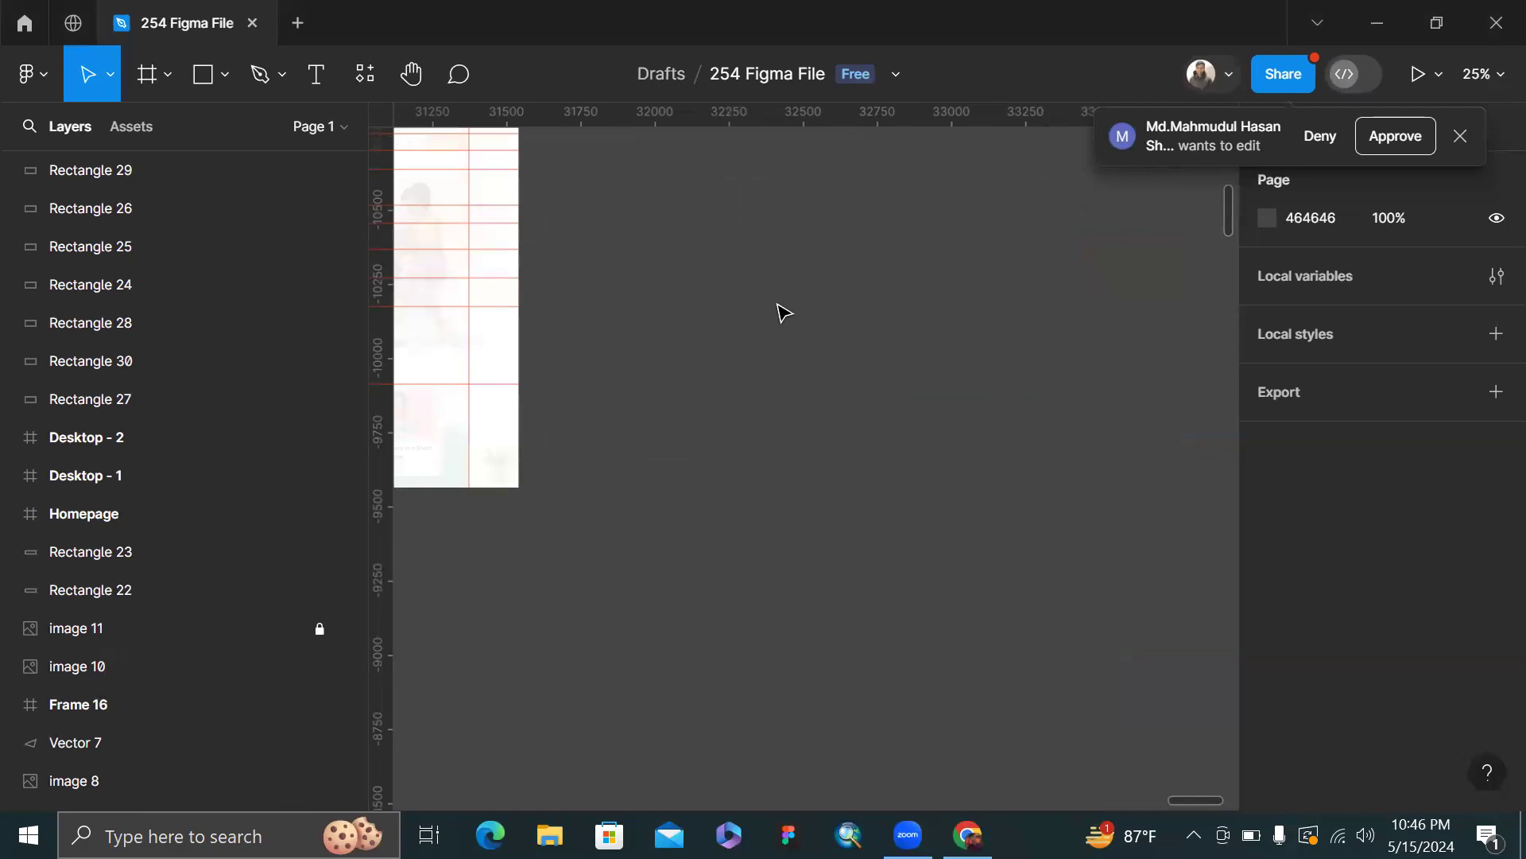
{"action": "key", "text": "ctrl+v"}
{"action": "scroll", "coordinate": [780, 313], "scroll_direction": "up", "scroll_amount": 2}
{"action": "scroll", "coordinate": [778, 310], "scroll_direction": "down", "scroll_amount": 4}
{"action": "scroll", "coordinate": [795, 366], "scroll_direction": "up", "scroll_amount": 4}
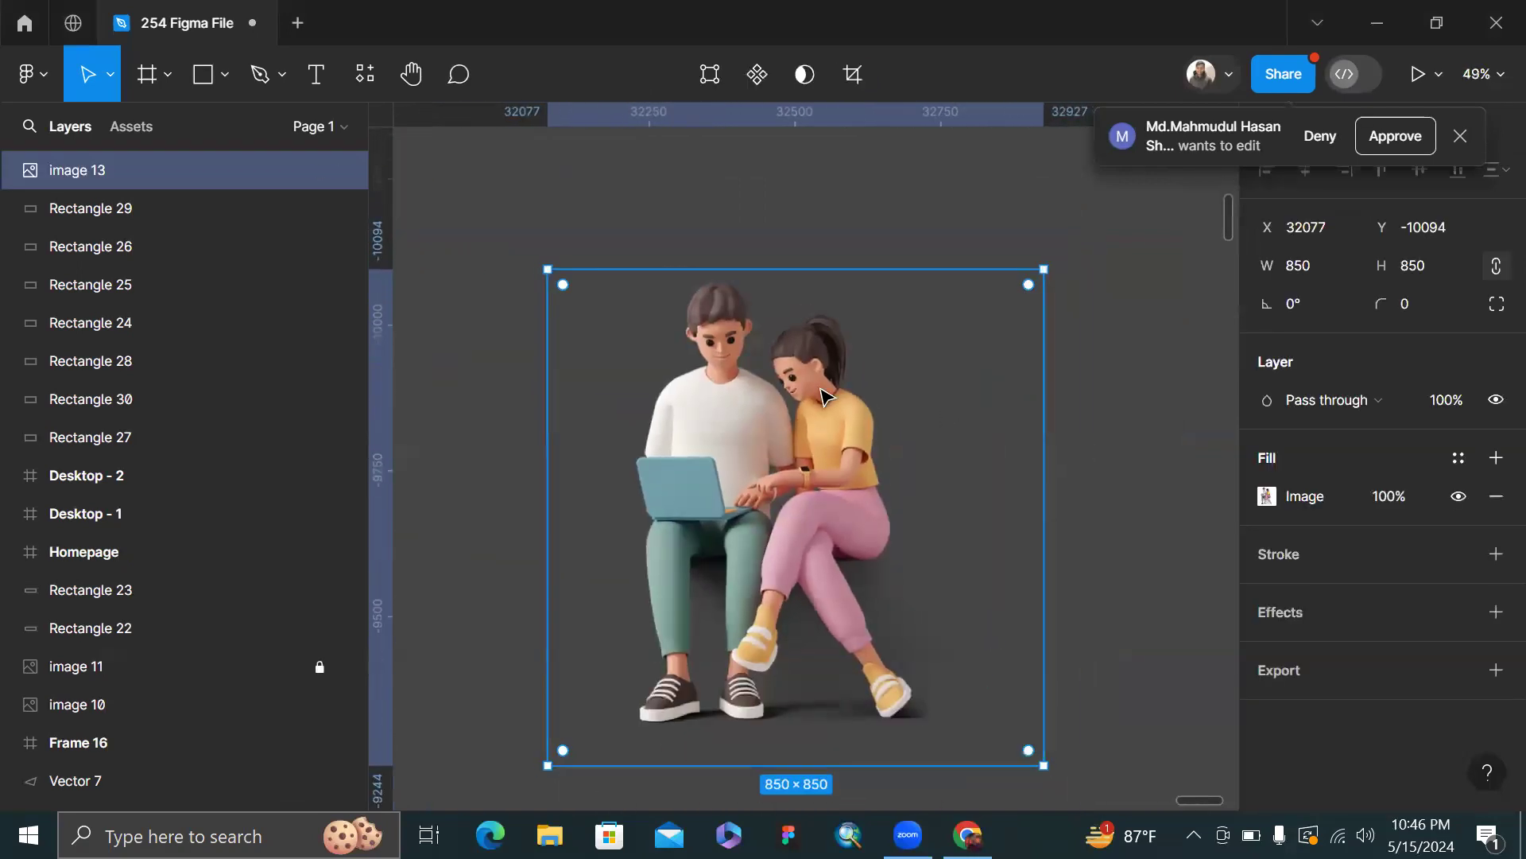
- Compare the pasted couple image with the hero illustration in the Desktop - 1 frame
{"action": "scroll", "coordinate": [823, 395], "scroll_direction": "down", "scroll_amount": 4}
{"action": "scroll", "coordinate": [823, 395], "scroll_direction": "left", "scroll_amount": 5}
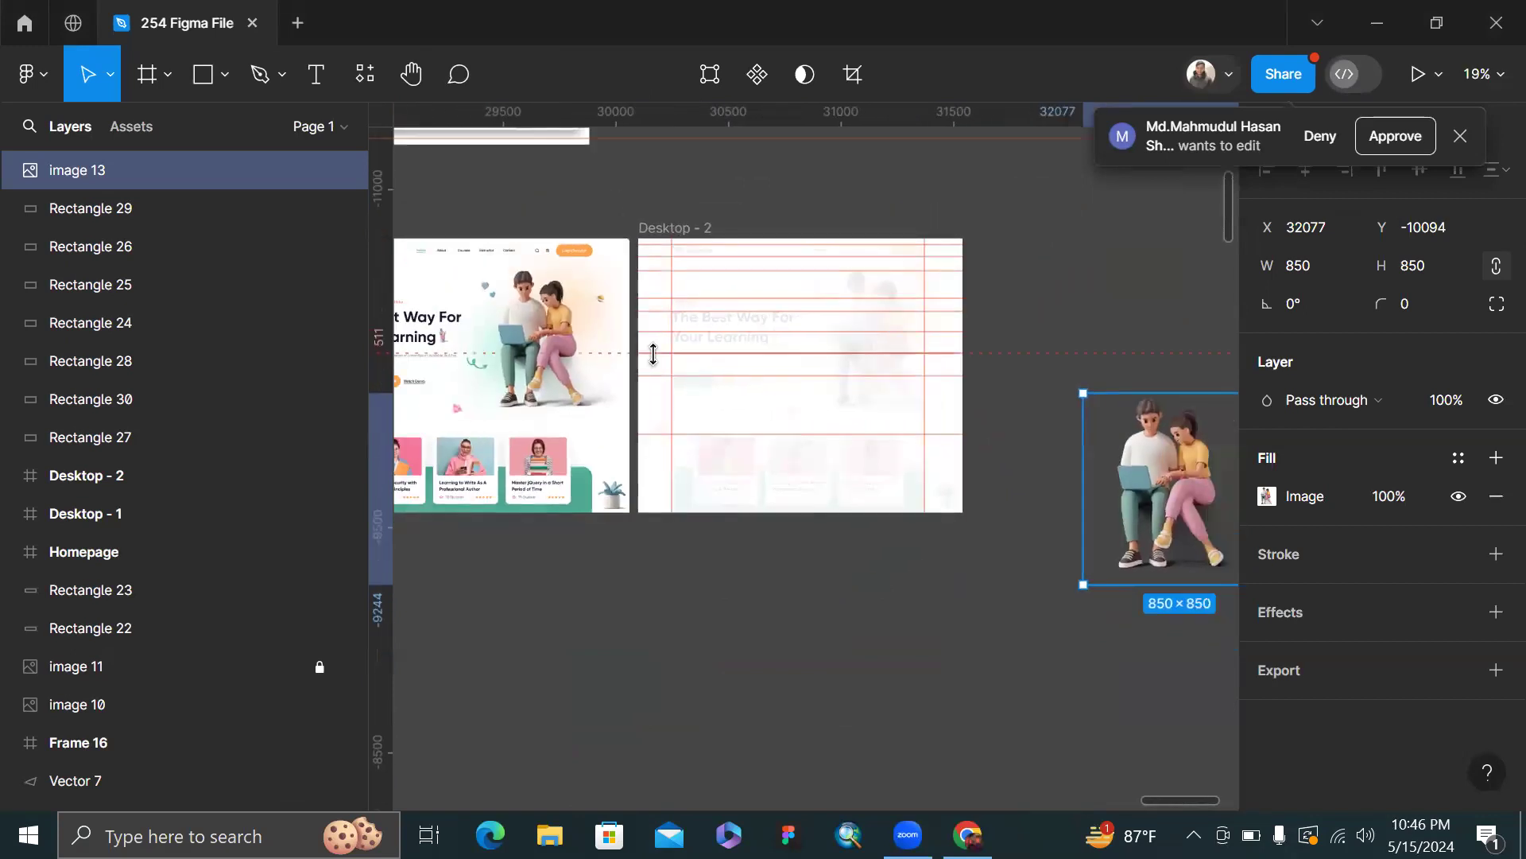
{"action": "scroll", "coordinate": [652, 353], "scroll_direction": "up", "scroll_amount": 4}
{"action": "scroll", "coordinate": [652, 353], "scroll_direction": "down", "scroll_amount": 2}
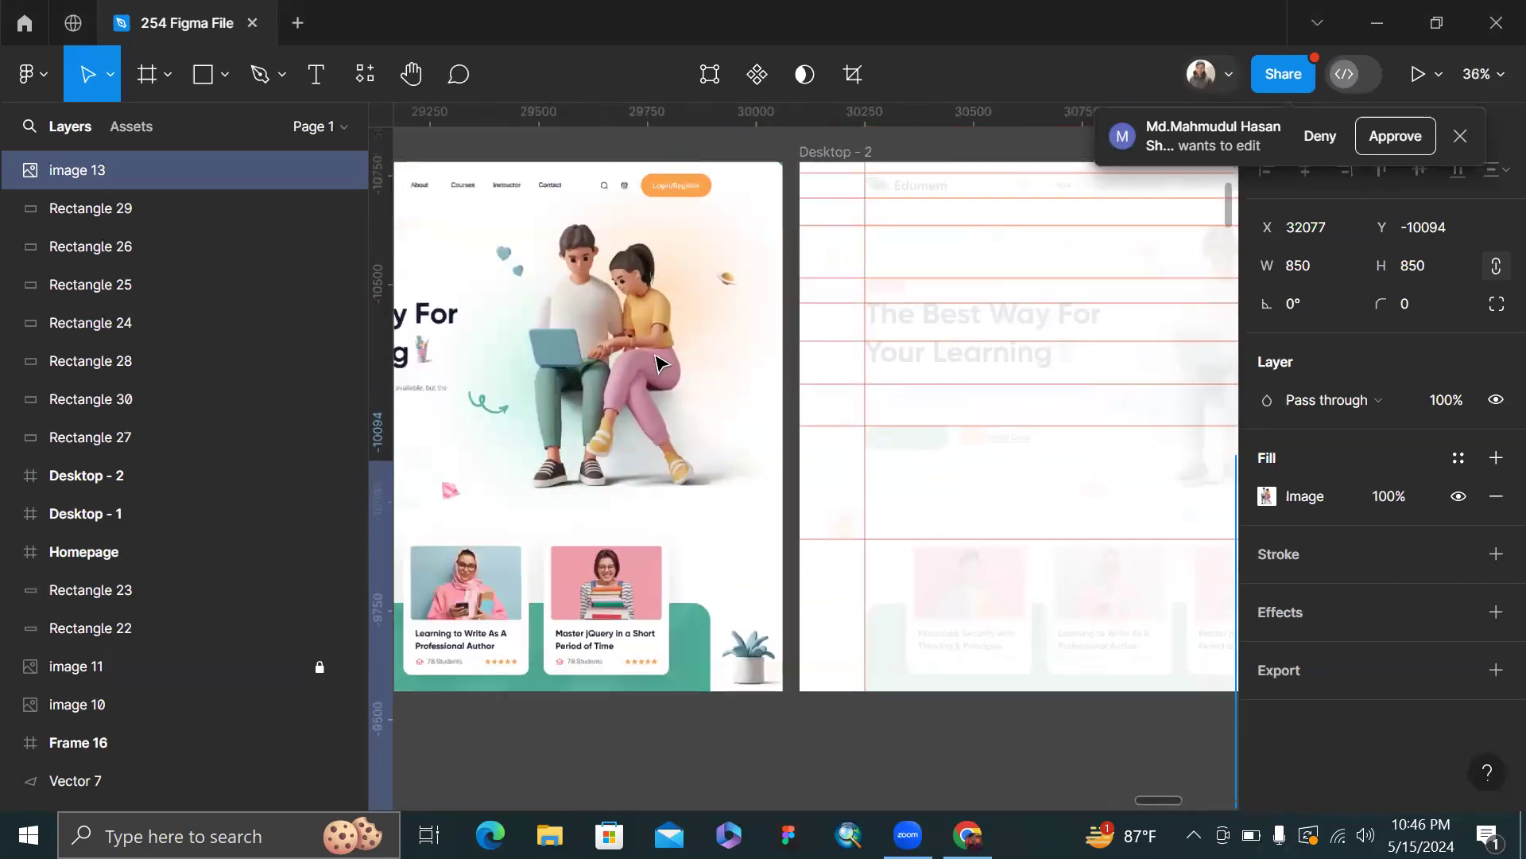
{"action": "scroll", "coordinate": [656, 363], "scroll_direction": "down", "scroll_amount": 2}
{"action": "scroll", "coordinate": [654, 351], "scroll_direction": "right", "scroll_amount": 6}
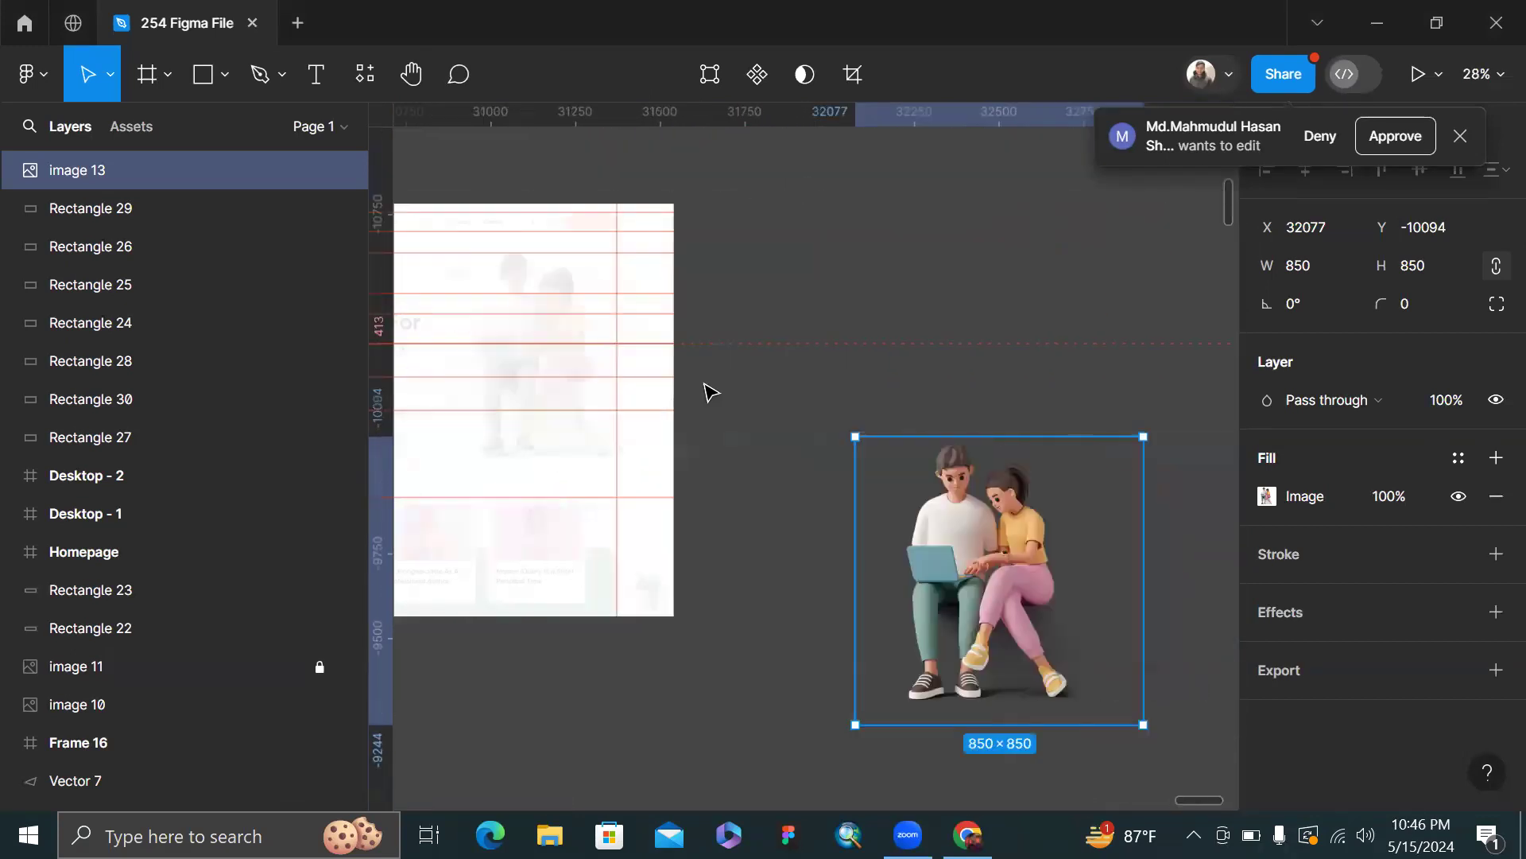
{"action": "scroll", "coordinate": [710, 391], "scroll_direction": "down", "scroll_amount": 2}
- Switch back to the browser, close the image preview and browse the similar 3D character images
{"action": "key", "text": "alt+Tab"}
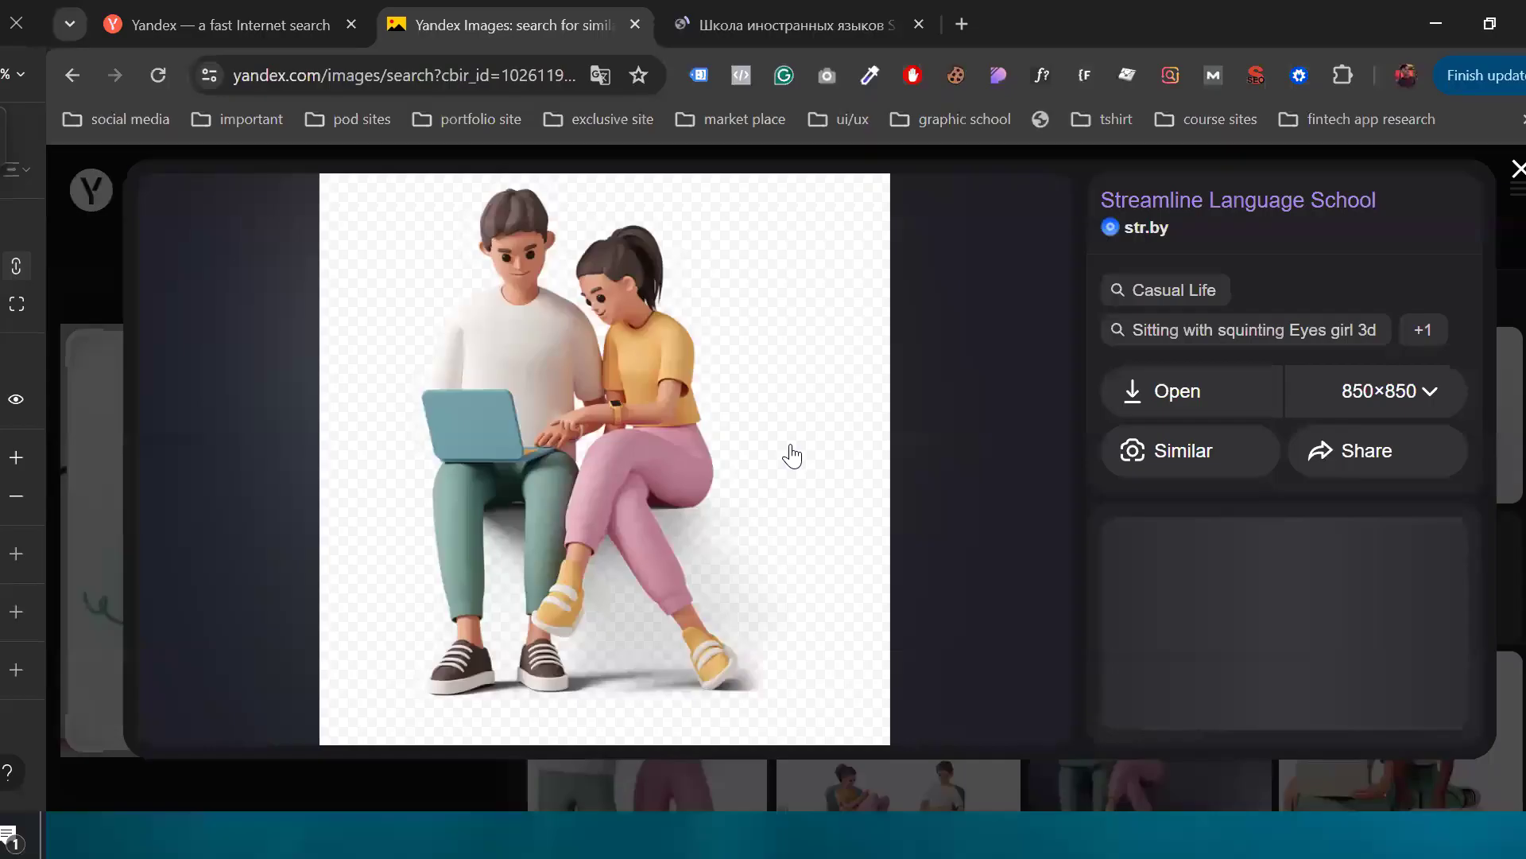
{"action": "left_click", "coordinate": [1470, 165]}
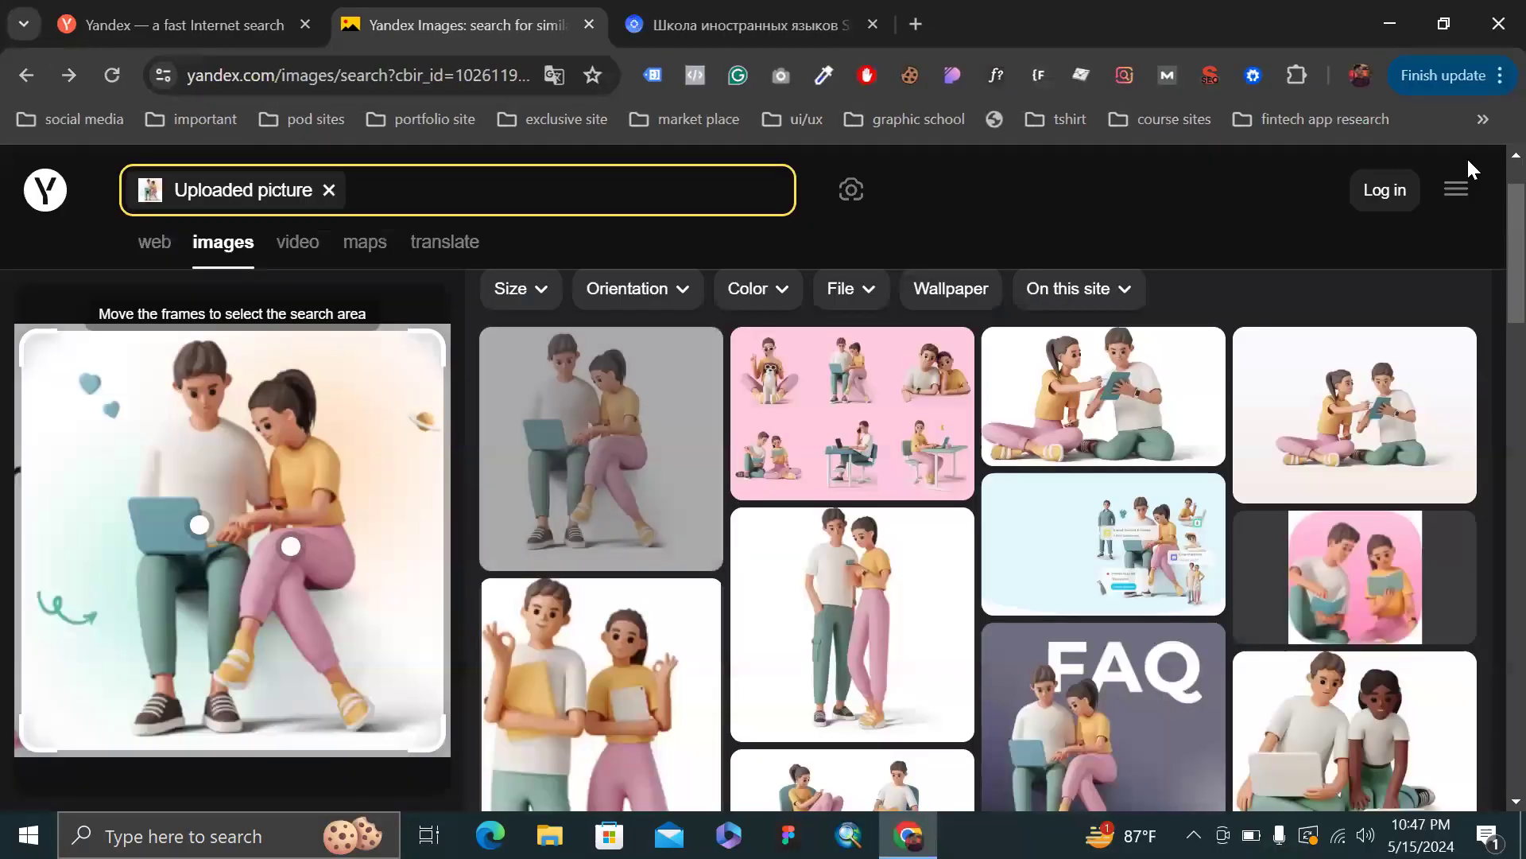
{"action": "scroll", "coordinate": [850, 445], "scroll_direction": "down", "scroll_amount": 2}
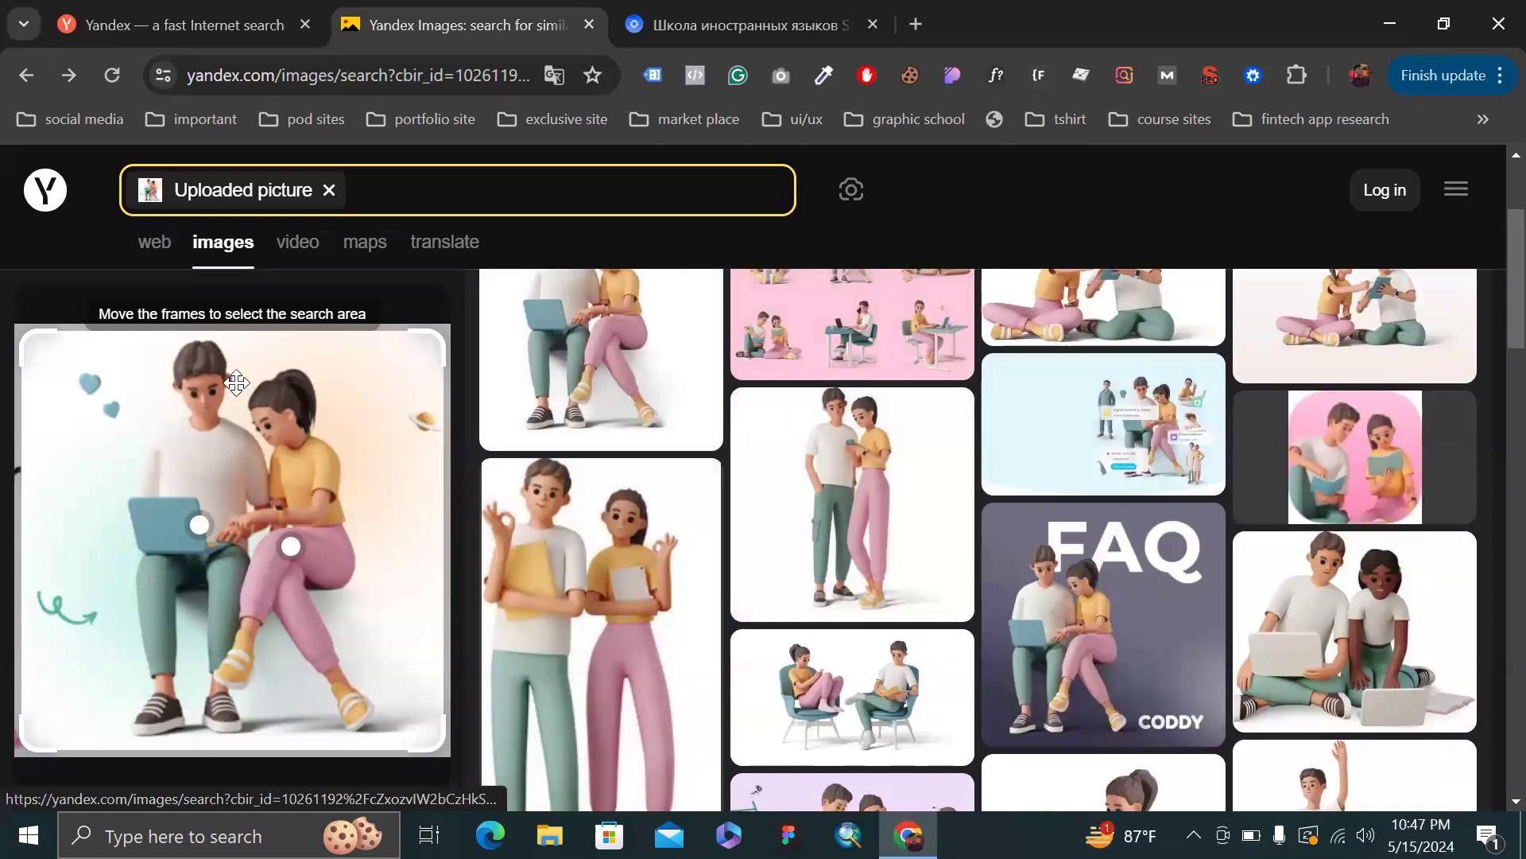
{"action": "scroll", "coordinate": [1024, 444], "scroll_direction": "up", "scroll_amount": 2}
{"action": "scroll", "coordinate": [1024, 443], "scroll_direction": "down", "scroll_amount": 7}
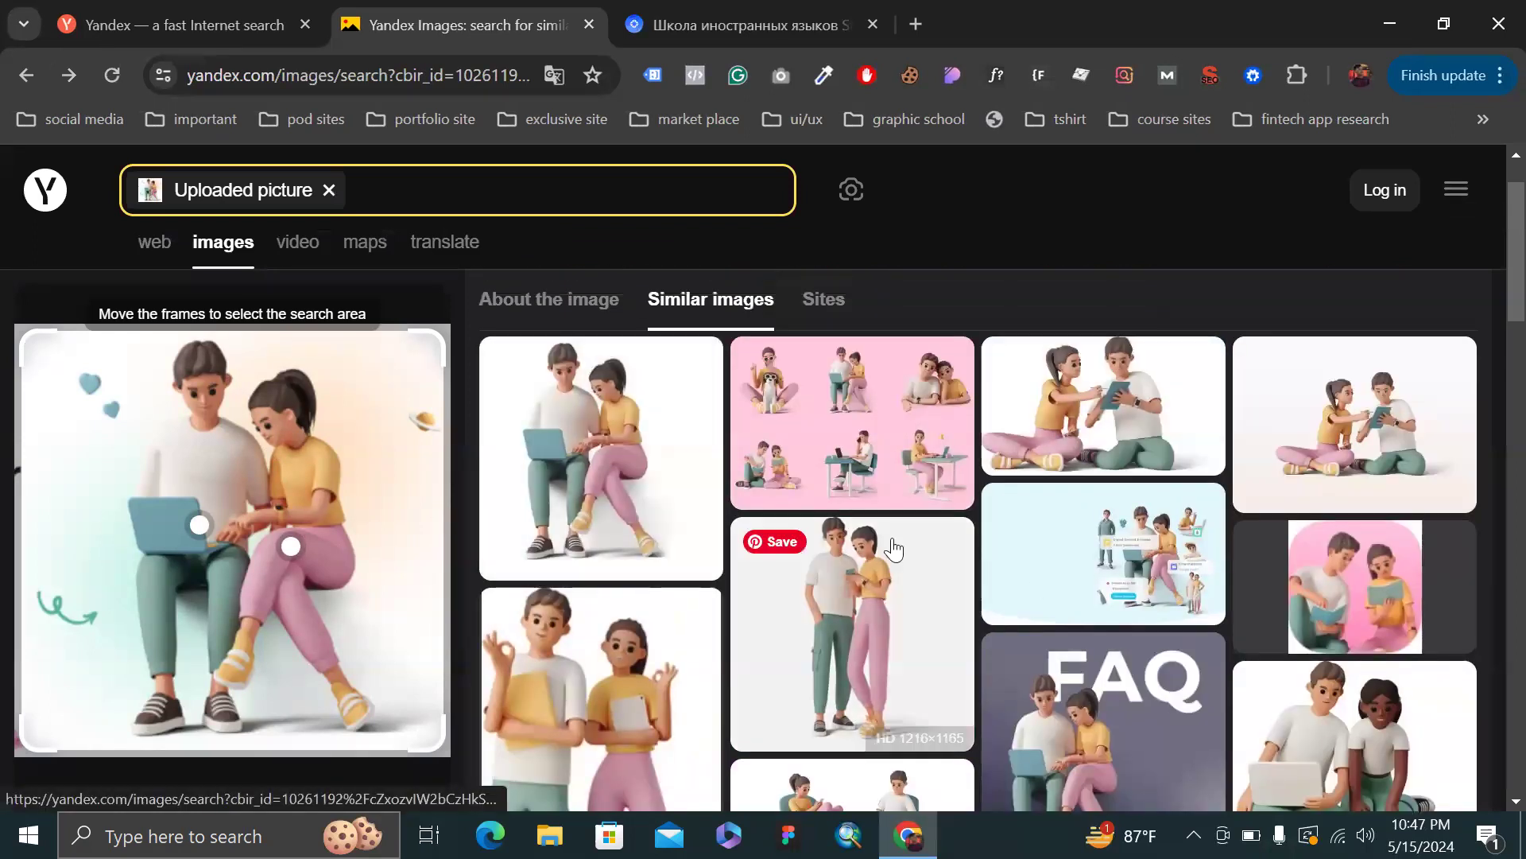
{"action": "scroll", "coordinate": [1208, 457], "scroll_direction": "down", "scroll_amount": 8}
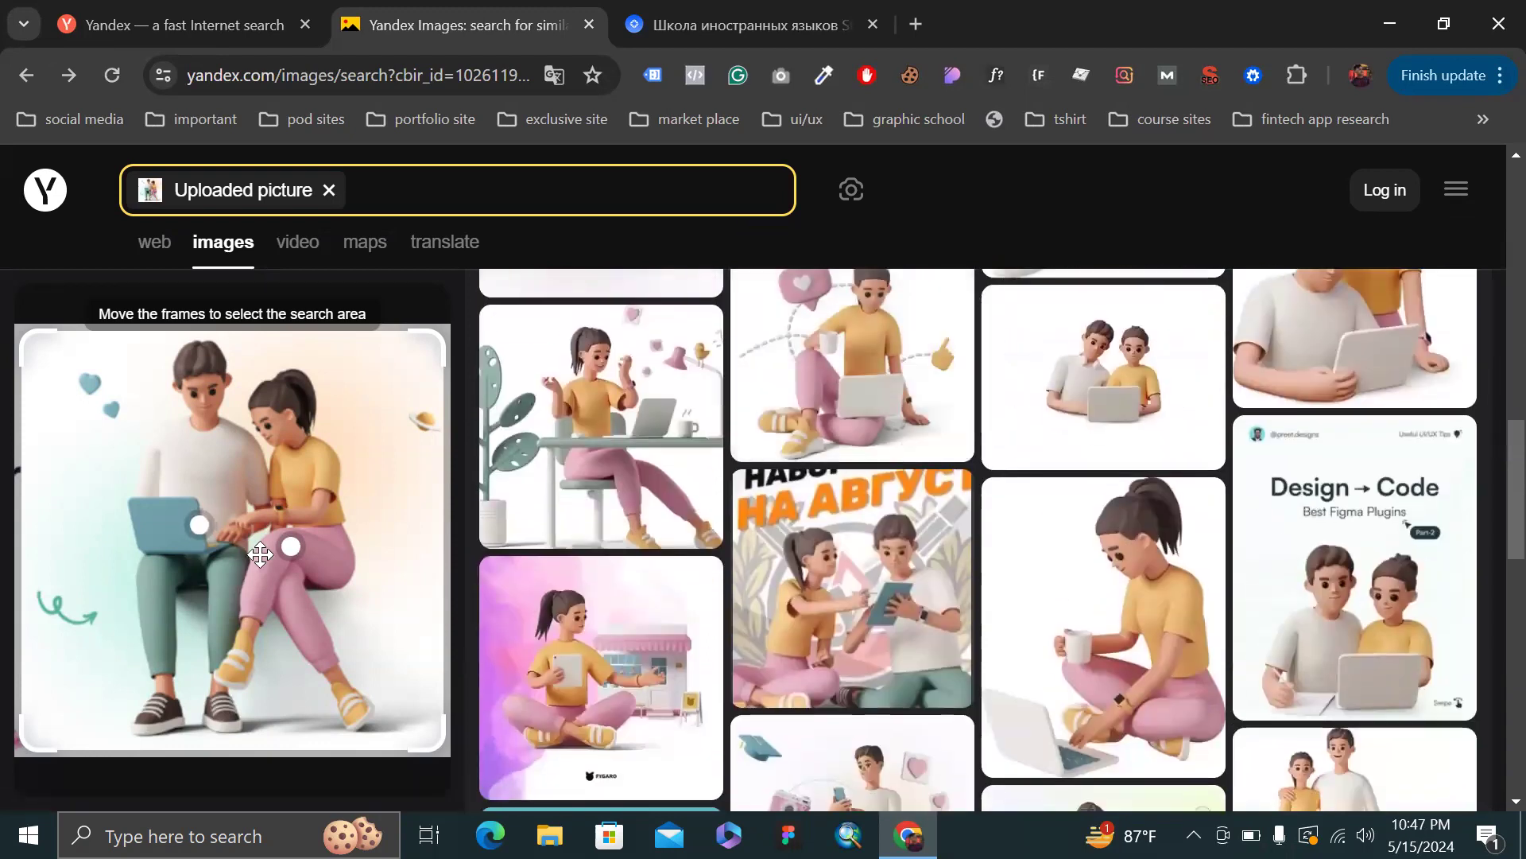
- Browse the similar 3D character images on Yandex and check the filter for limiting results to one site
{"action": "scroll", "coordinate": [892, 557], "scroll_direction": "down", "scroll_amount": 3}
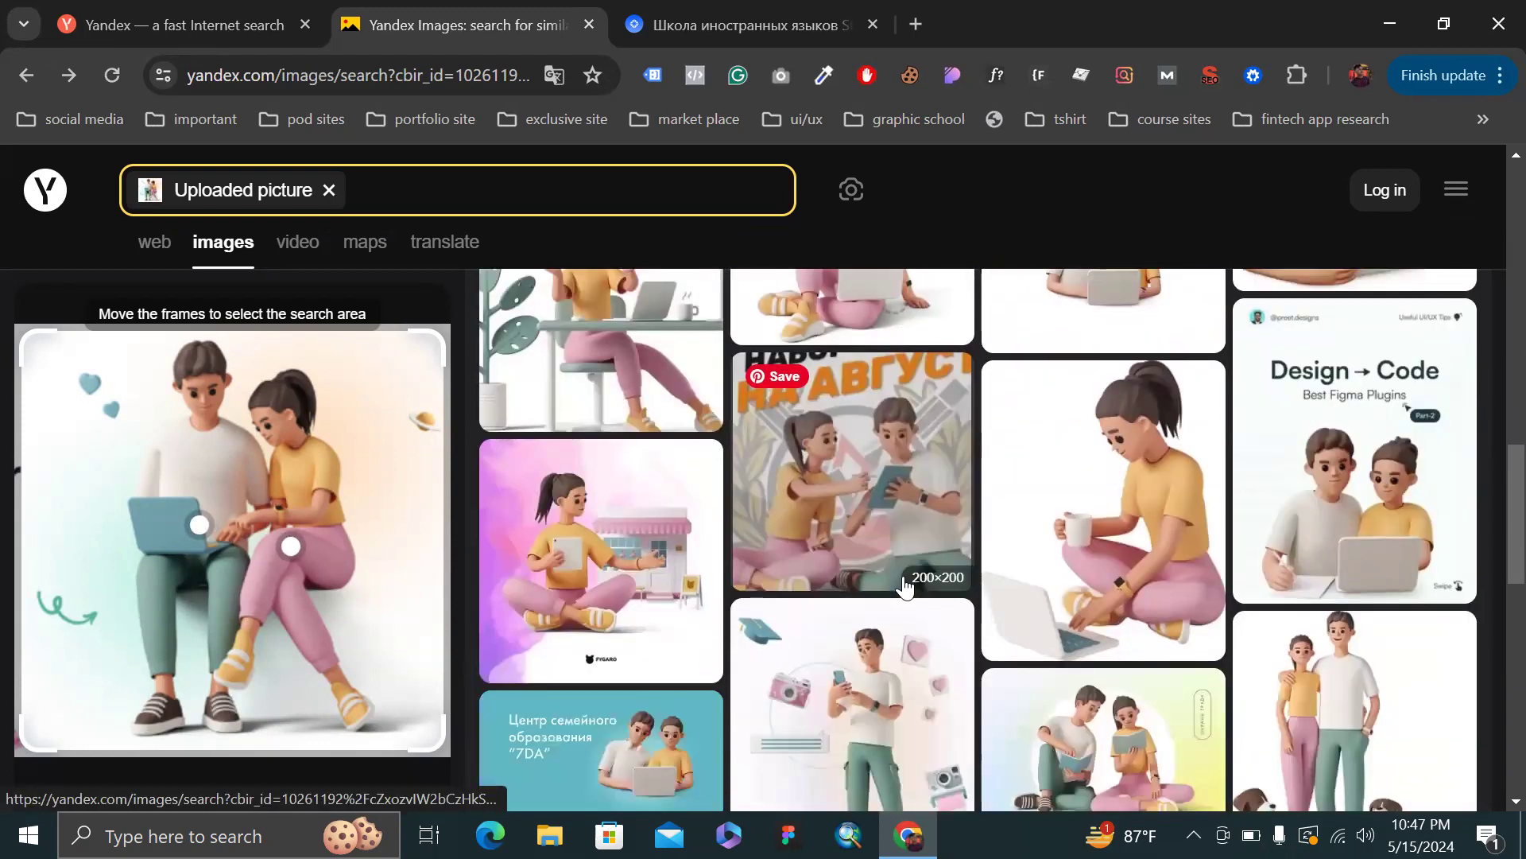
{"action": "scroll", "coordinate": [1261, 527], "scroll_direction": "down", "scroll_amount": 12}
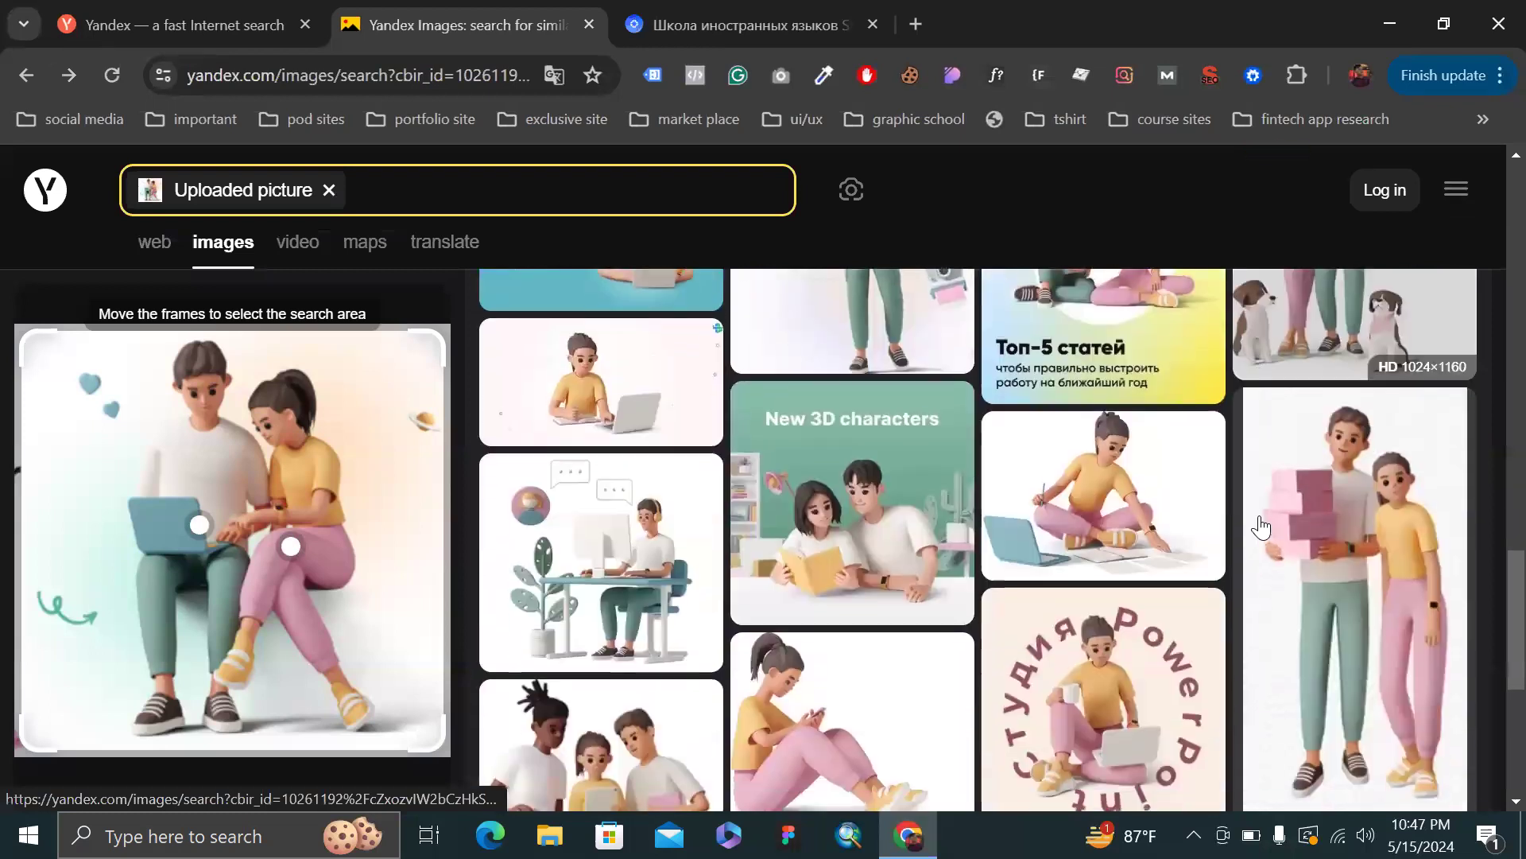
{"action": "scroll", "coordinate": [1173, 678], "scroll_direction": "up", "scroll_amount": 15}
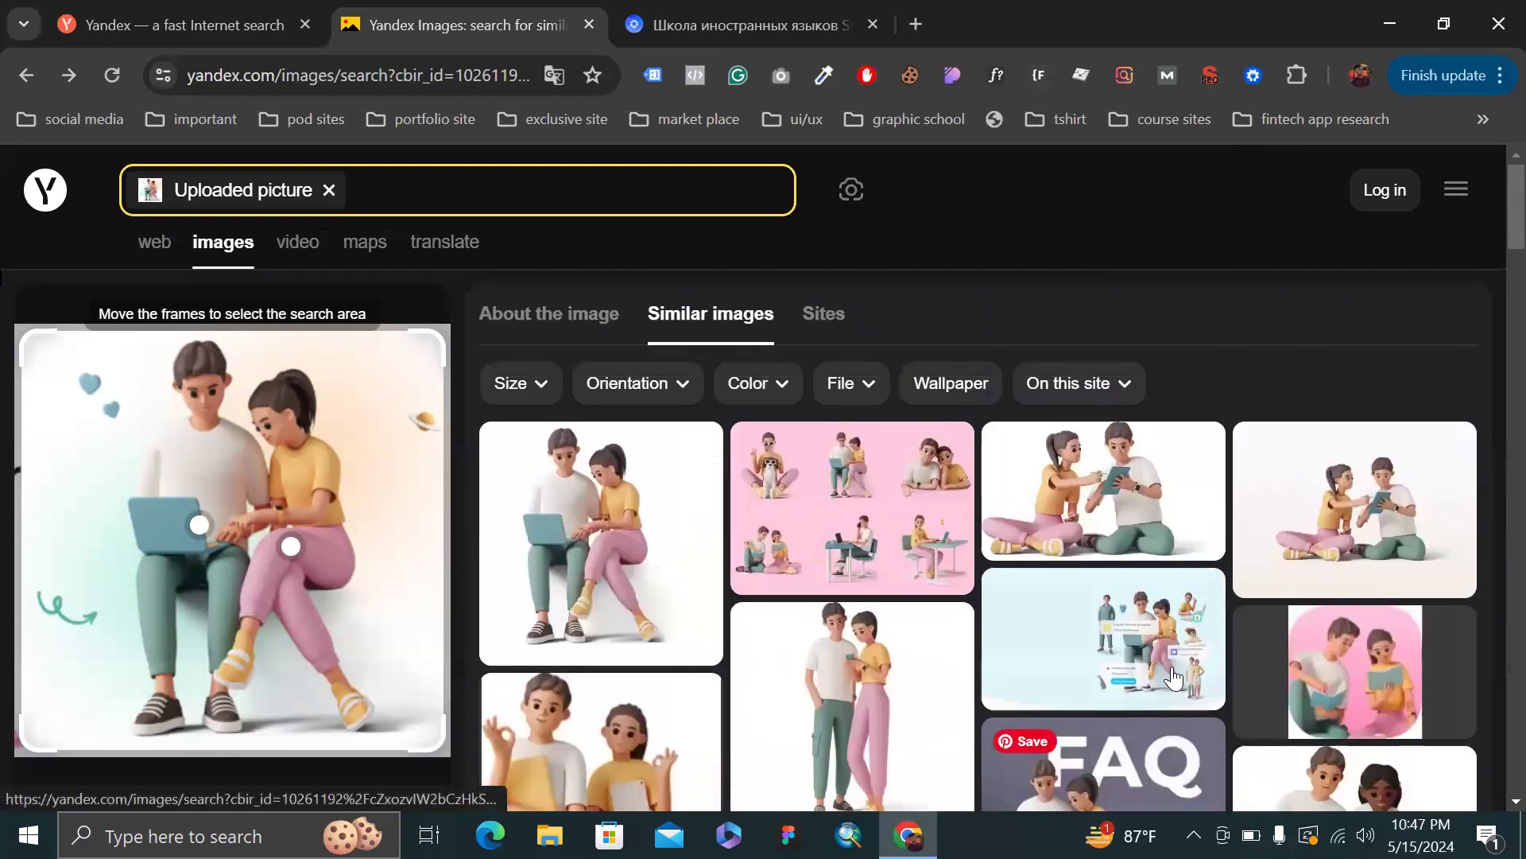
{"action": "left_click", "coordinate": [1123, 400]}
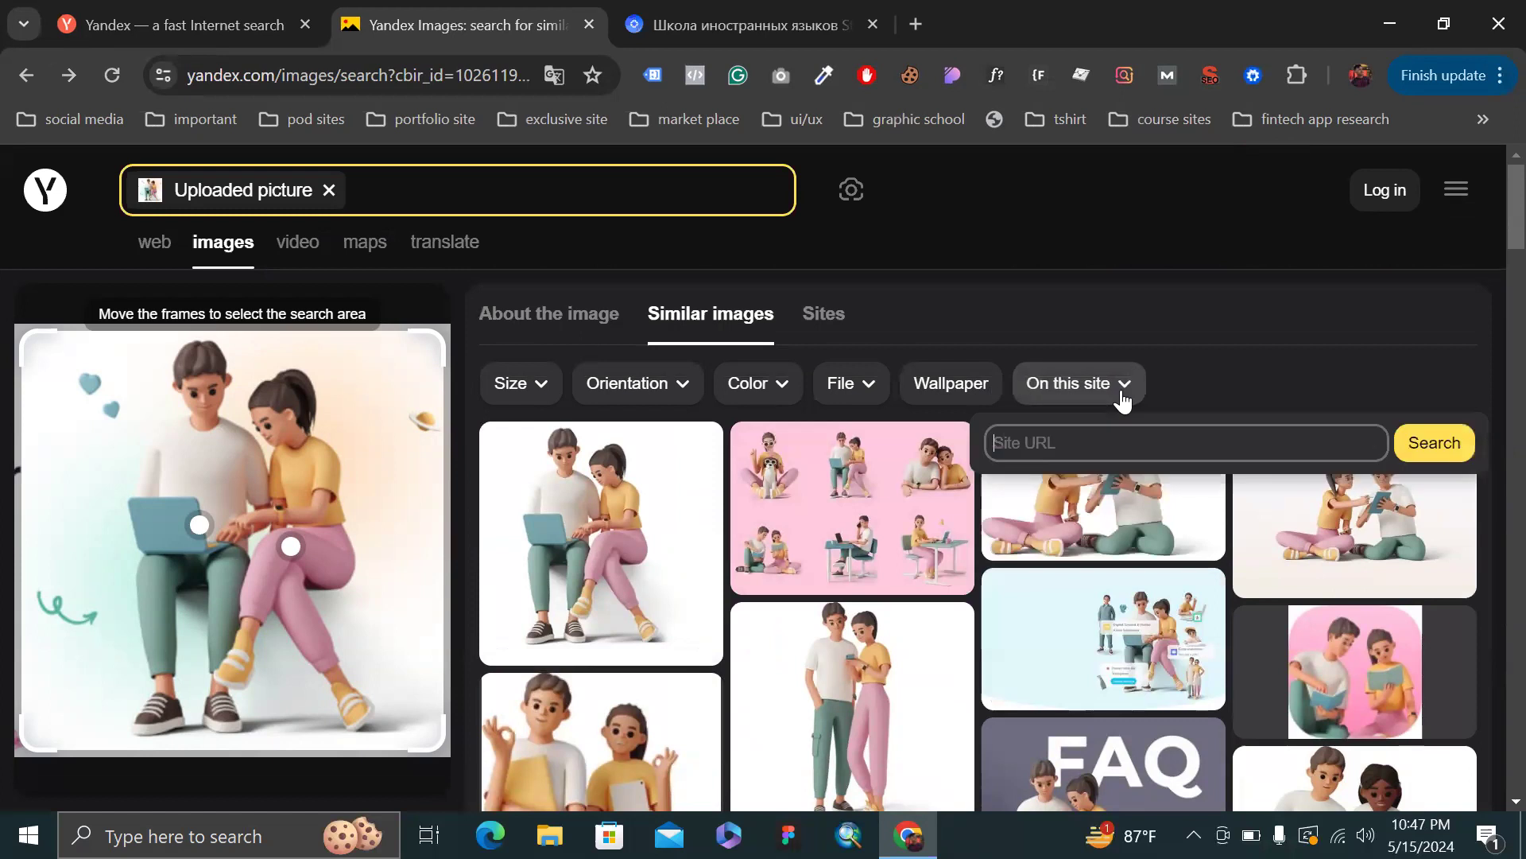
{"action": "left_click", "coordinate": [1199, 361]}
- Look through the opened Streamline language school page for the couple illustration
{"action": "left_click", "coordinate": [758, 24]}
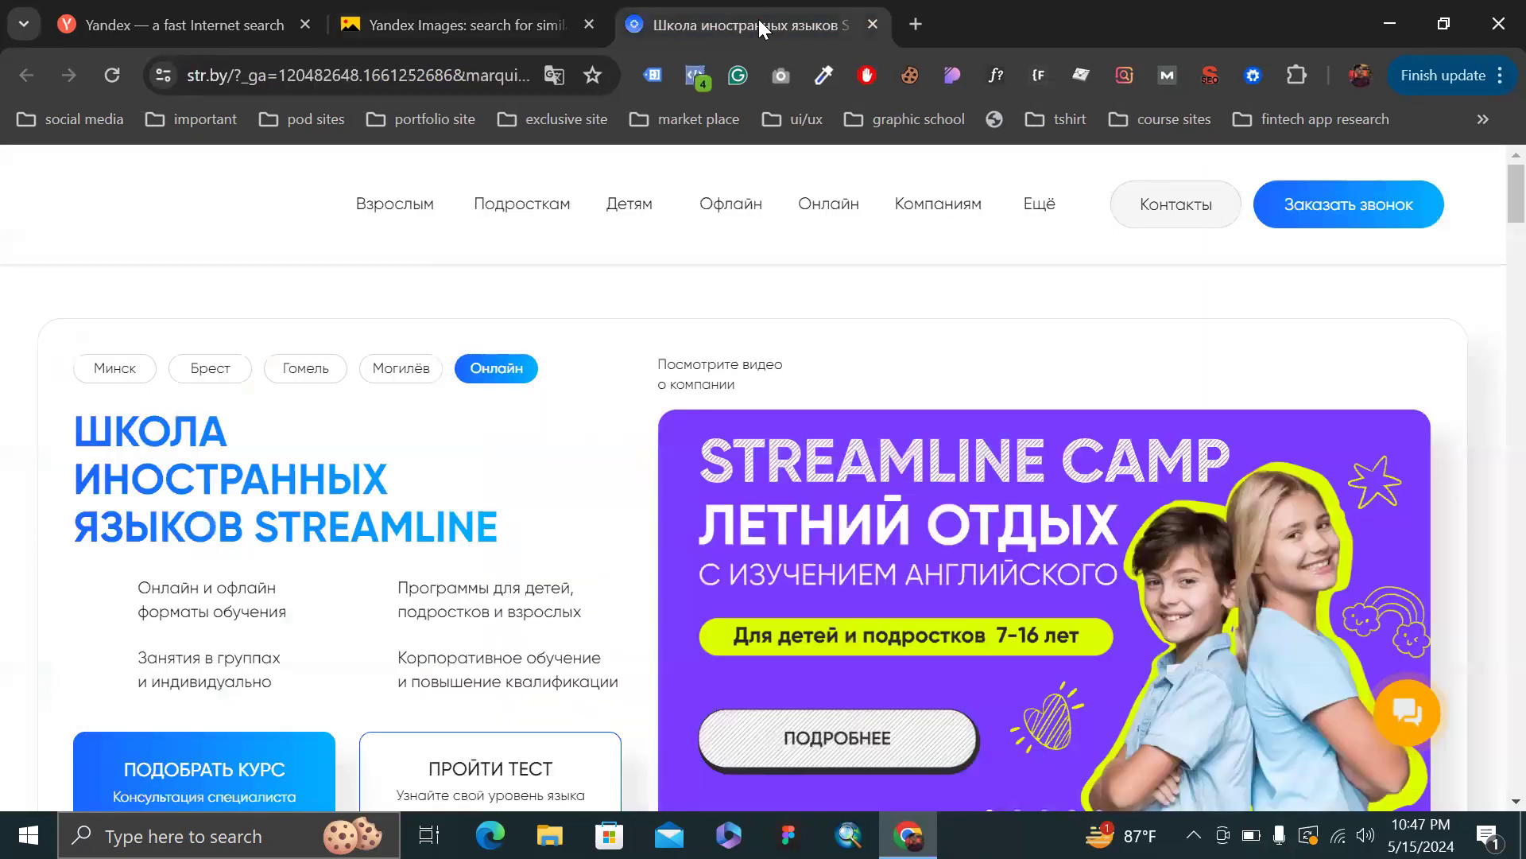
{"action": "scroll", "coordinate": [728, 491], "scroll_direction": "down", "scroll_amount": 2}
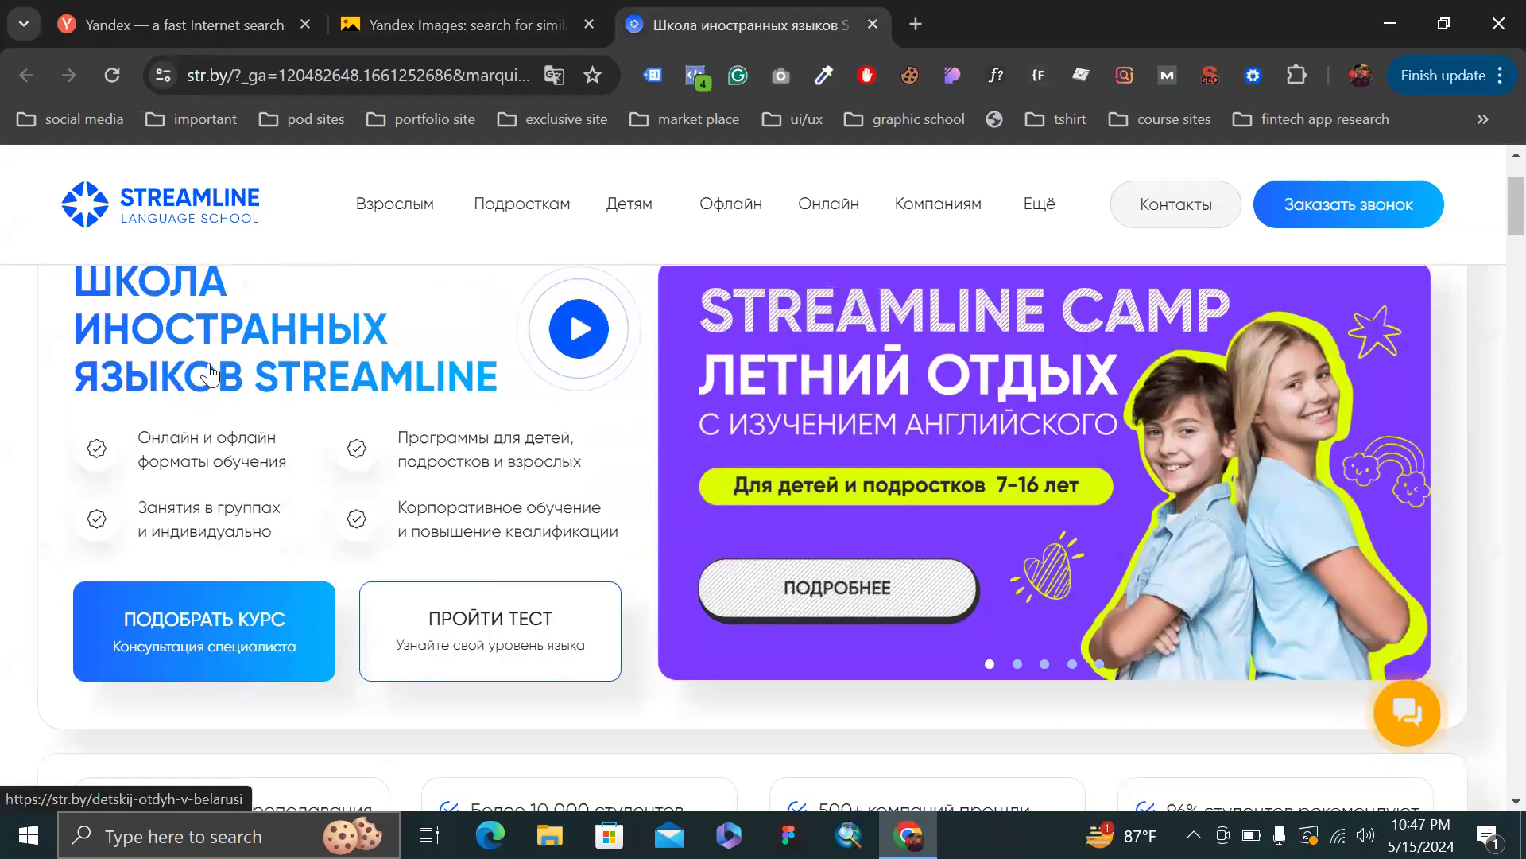
{"action": "scroll", "coordinate": [209, 371], "scroll_direction": "down", "scroll_amount": 6}
- Return to the Yandex results and look further through the similar 3D character images
{"action": "left_click", "coordinate": [433, 11]}
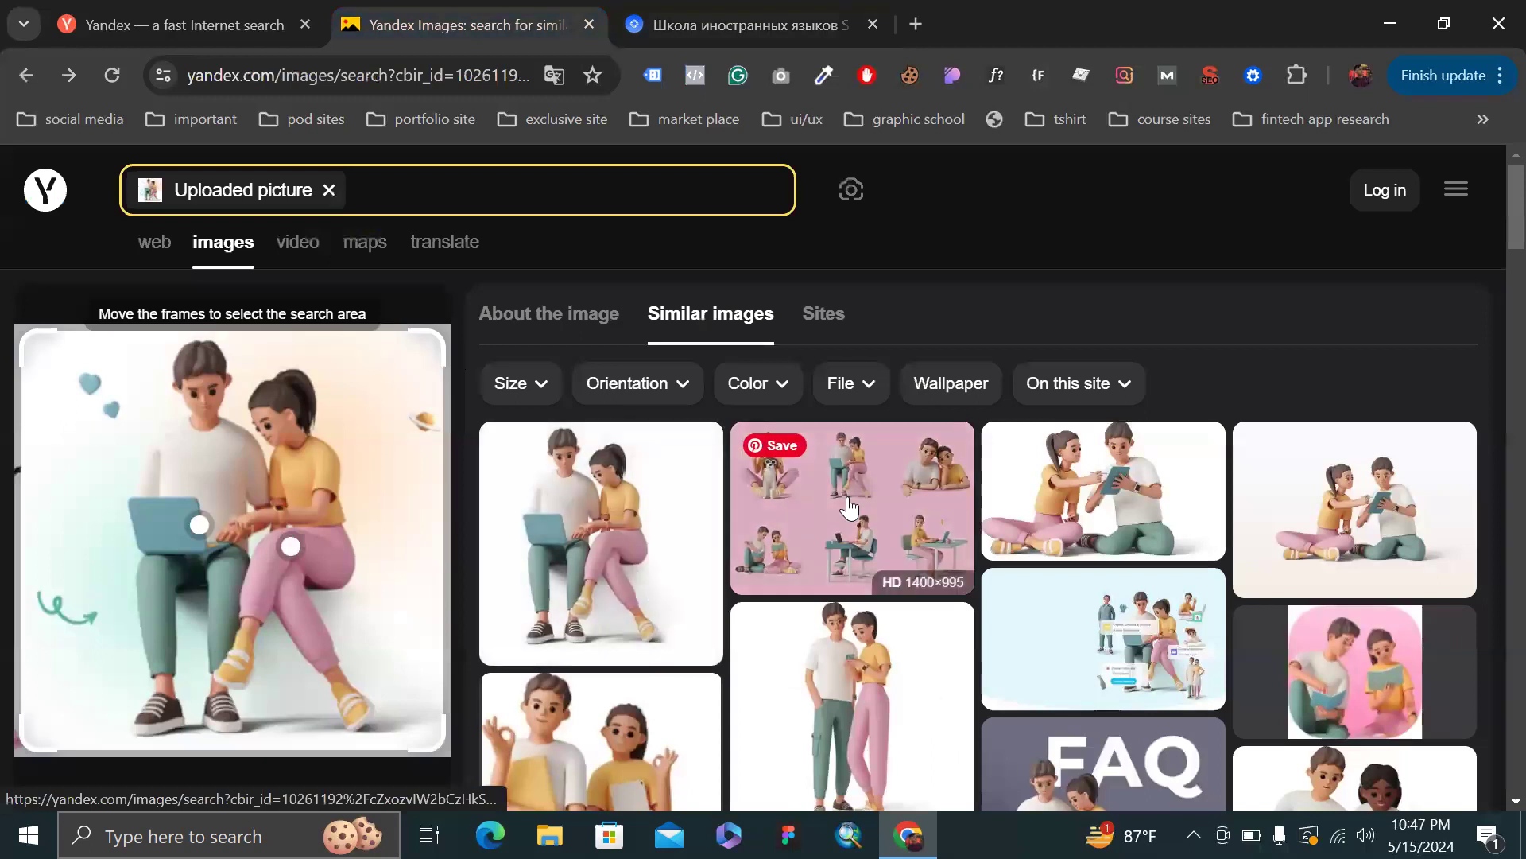
{"action": "scroll", "coordinate": [1042, 674], "scroll_direction": "down", "scroll_amount": 15}
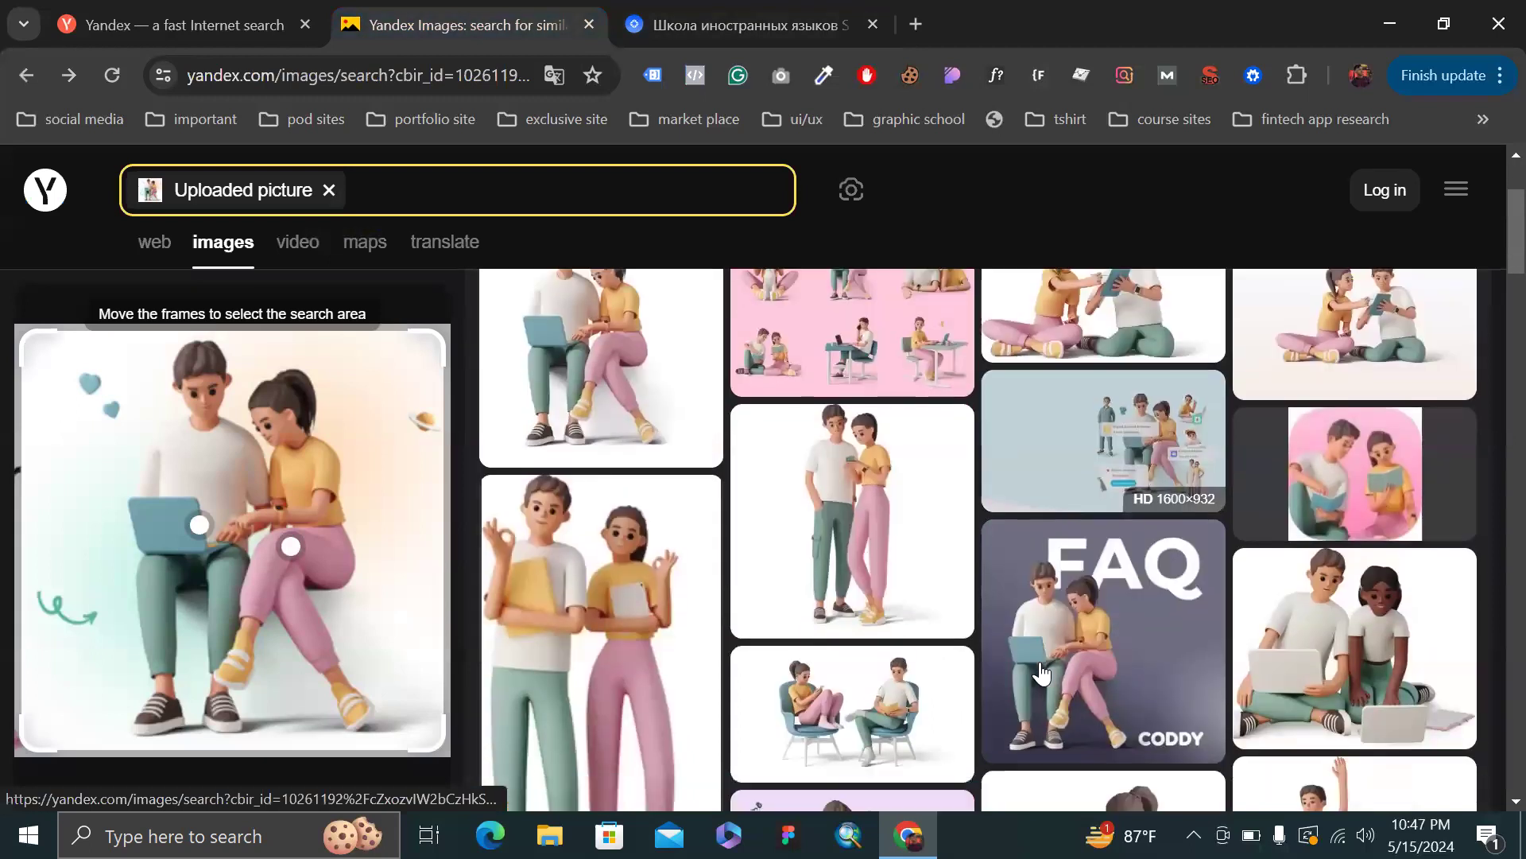
{"action": "scroll", "coordinate": [1042, 674], "scroll_direction": "down", "scroll_amount": 15}
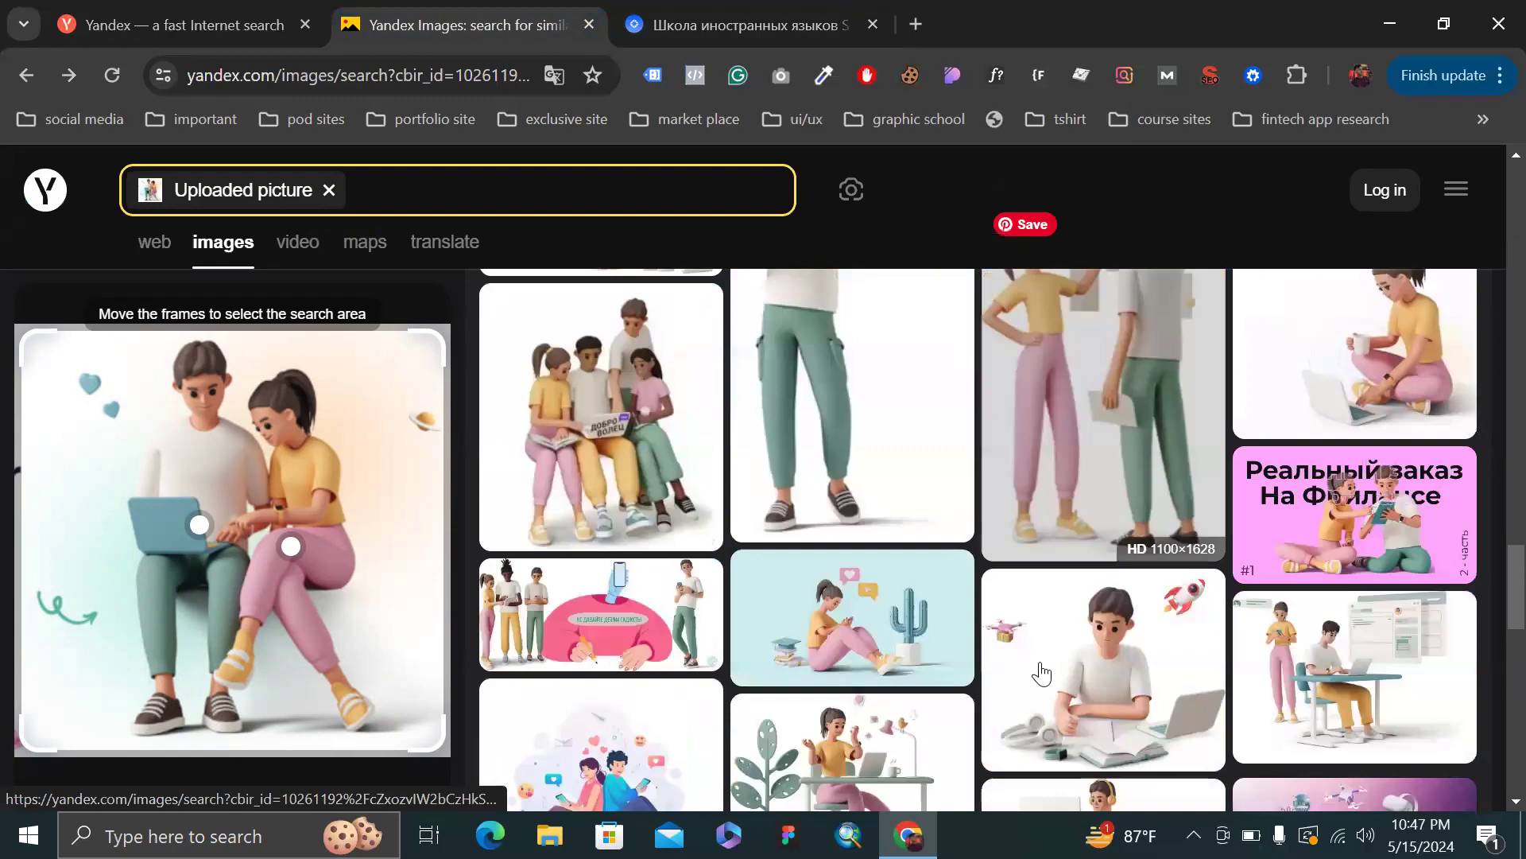
{"action": "scroll", "coordinate": [1042, 674], "scroll_direction": "up", "scroll_amount": 3}
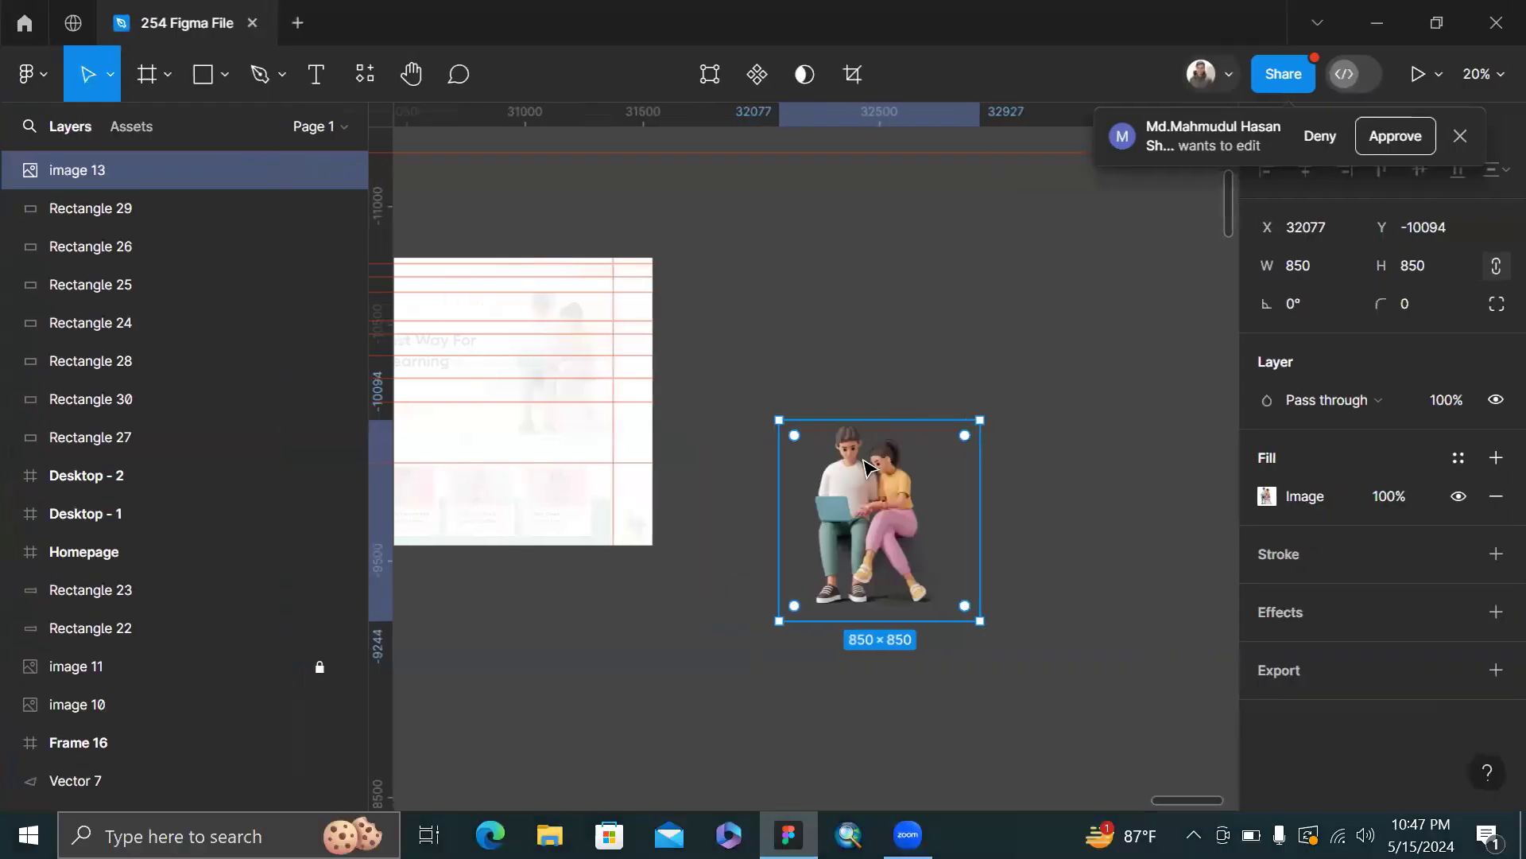
- Switch to Figma and move the pasted couple image from the empty canvas onto the upper-right area of the Desktop - 2 frame
{"action": "scroll", "coordinate": [795, 445], "scroll_direction": "down", "scroll_amount": 2}
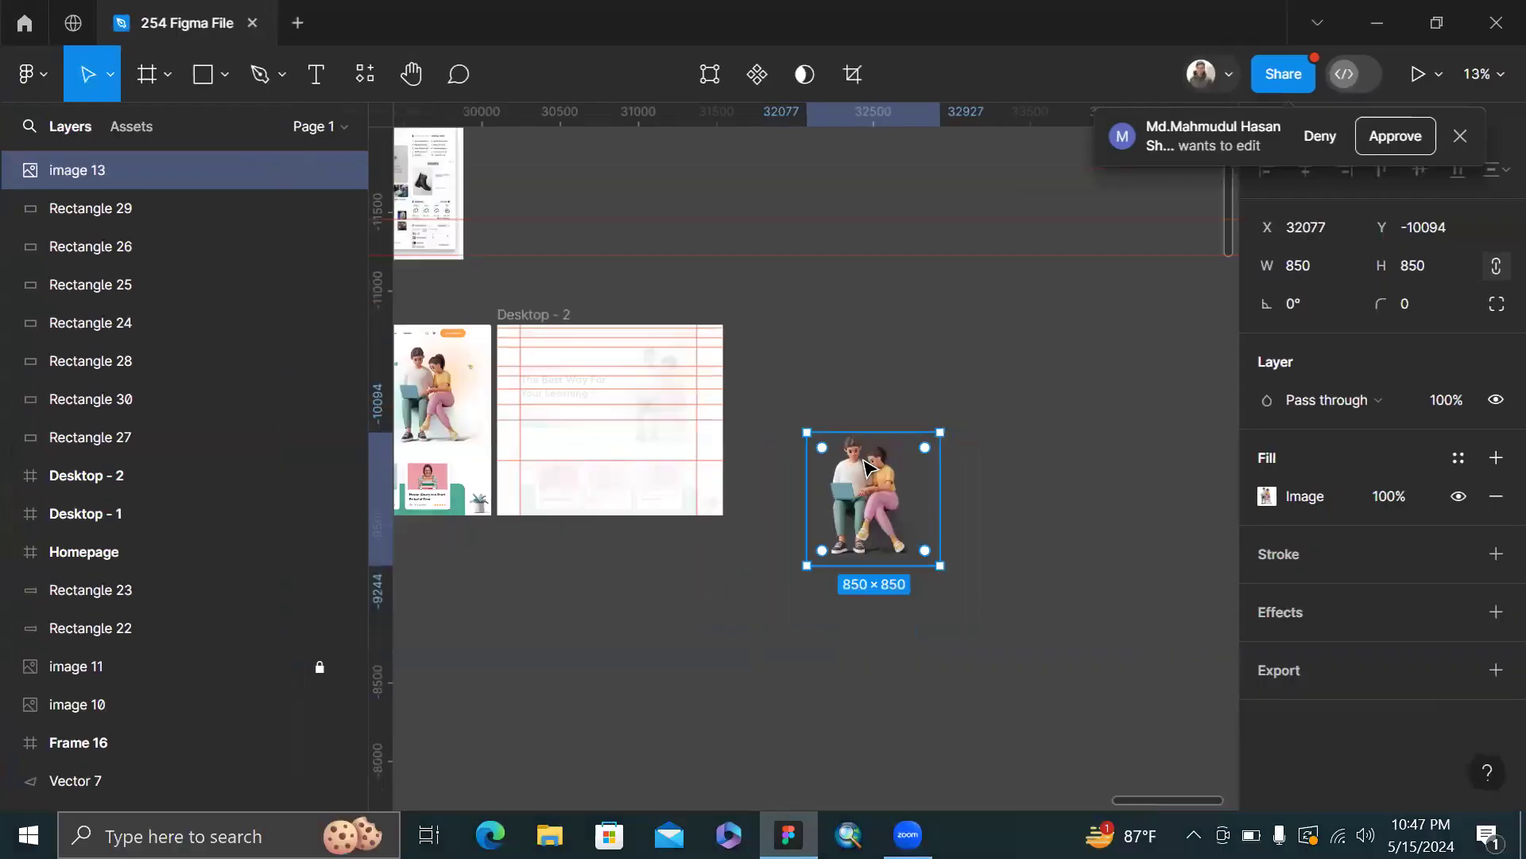
{"action": "scroll", "coordinate": [869, 468], "scroll_direction": "up", "scroll_amount": 5}
{"action": "scroll", "coordinate": [869, 468], "scroll_direction": "down", "scroll_amount": 3}
{"action": "scroll", "coordinate": [866, 463], "scroll_direction": "left", "scroll_amount": 4}
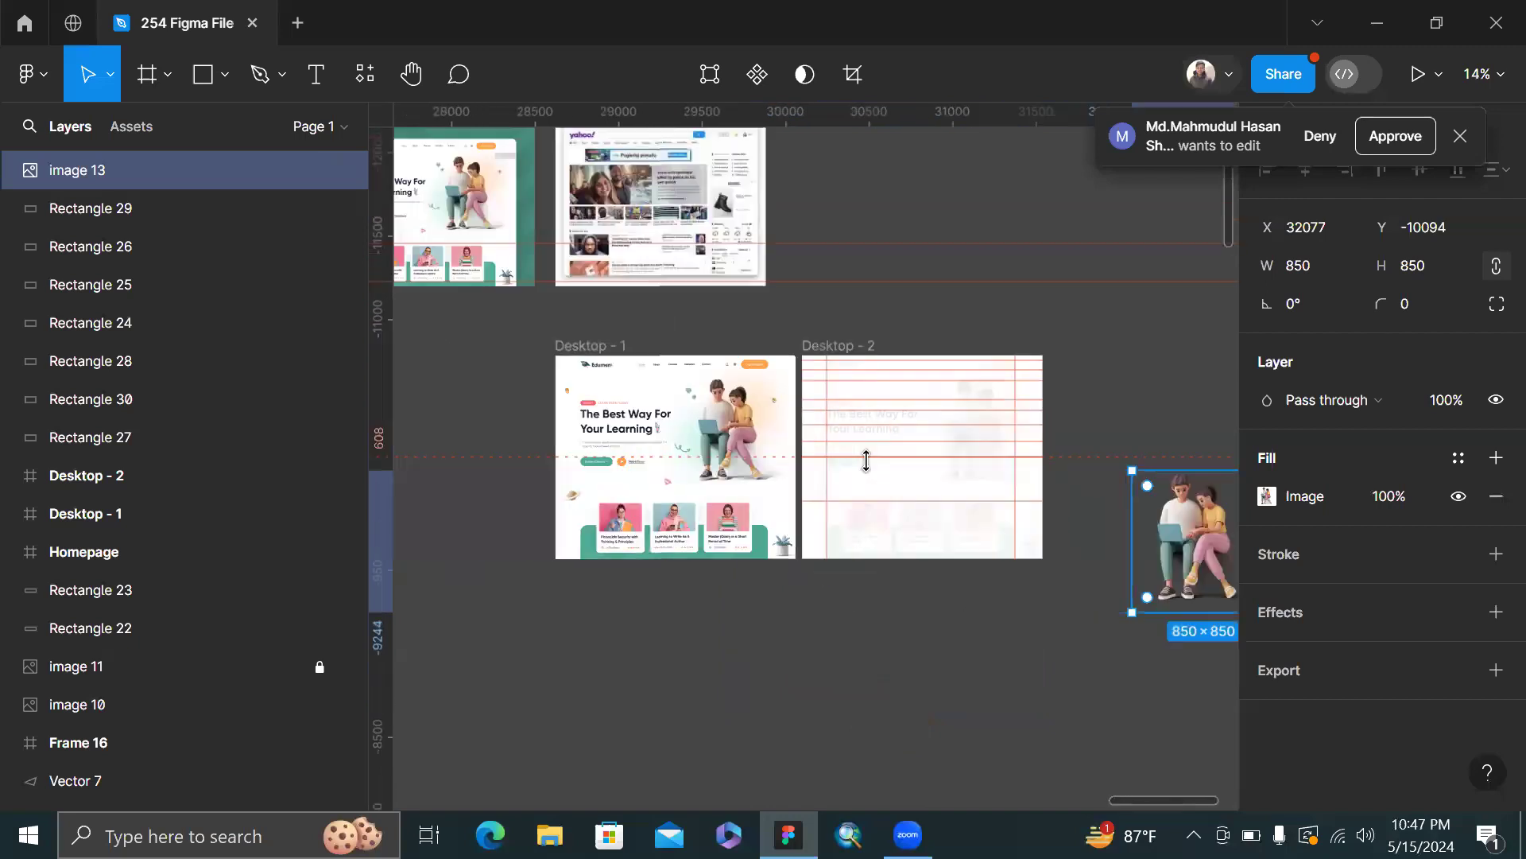
{"action": "scroll", "coordinate": [1102, 526], "scroll_direction": "right", "scroll_amount": 2}
{"action": "left_click_drag", "start_coordinate": [1081, 549], "coordinate": [892, 414]}
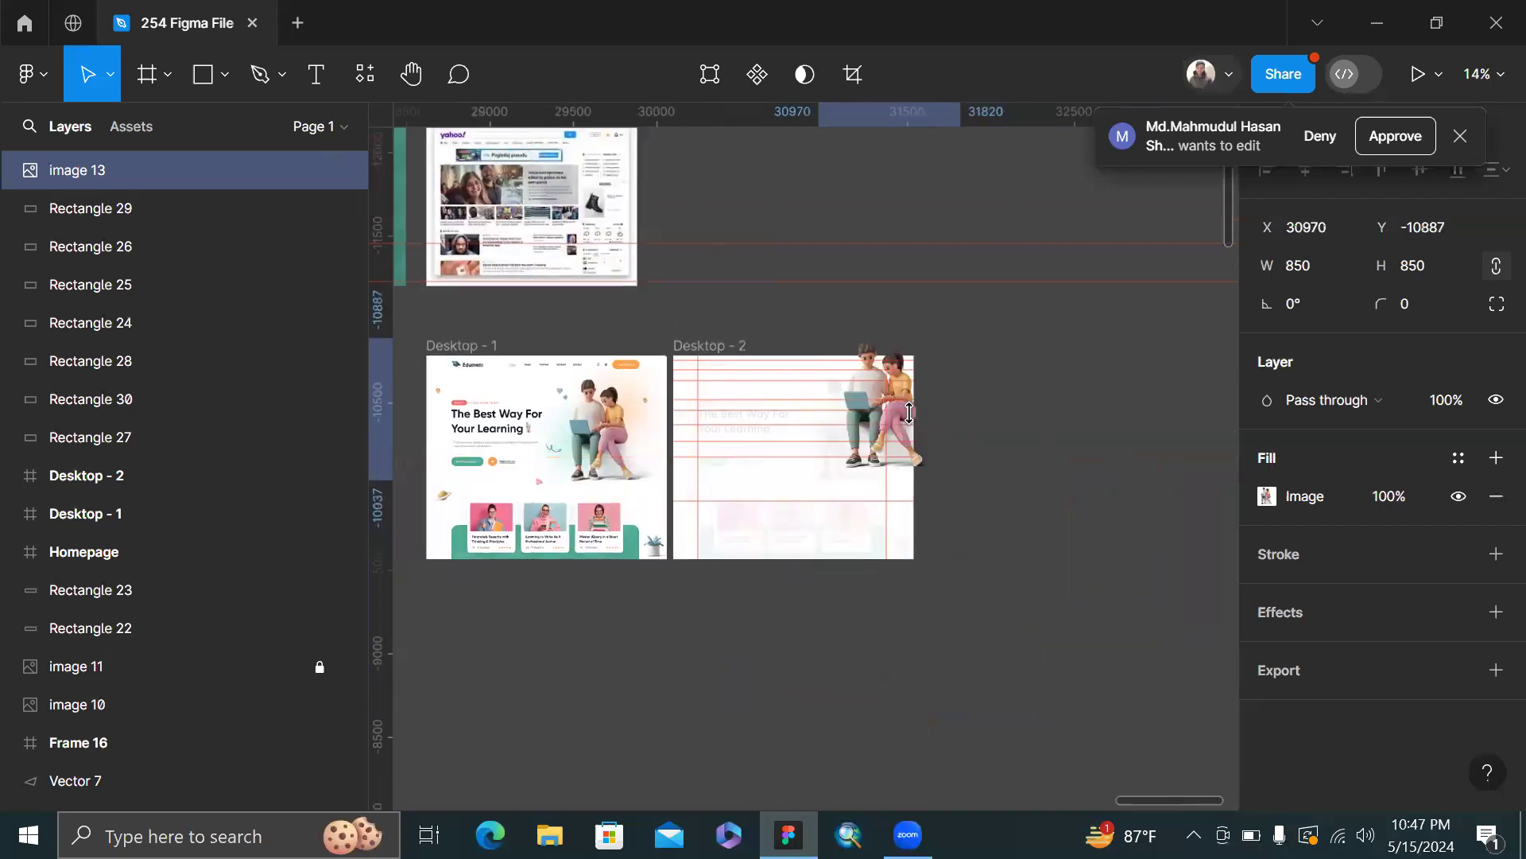
- Shrink the couple image to 552 × 552 and place it at X 774, Y 120 over the faded hero illustration
{"action": "scroll", "coordinate": [892, 414], "scroll_direction": "up", "scroll_amount": 5}
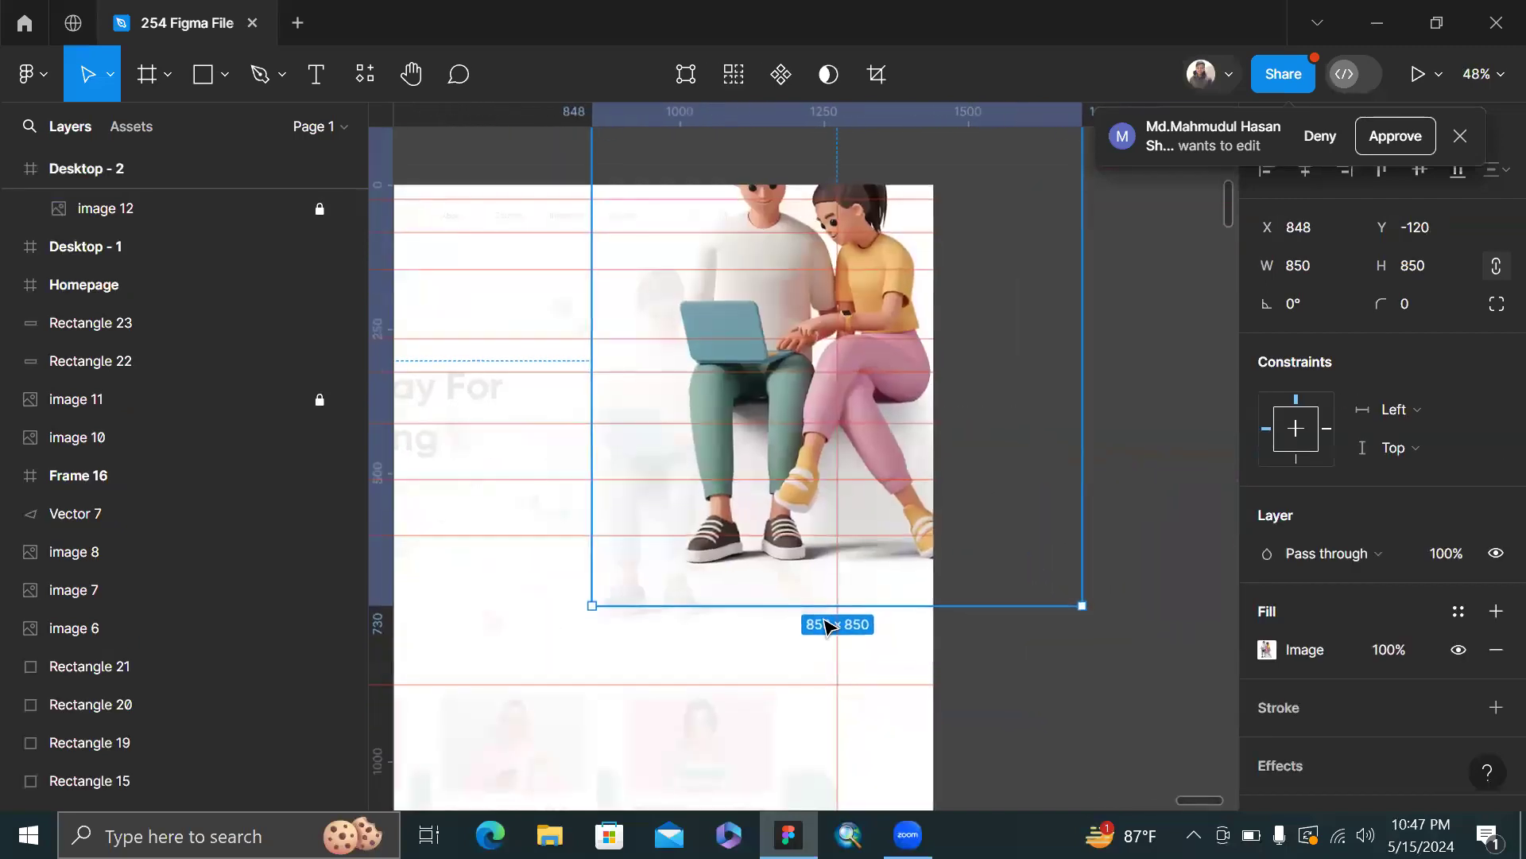
{"action": "left_click_drag", "start_coordinate": [830, 609], "coordinate": [867, 520]}
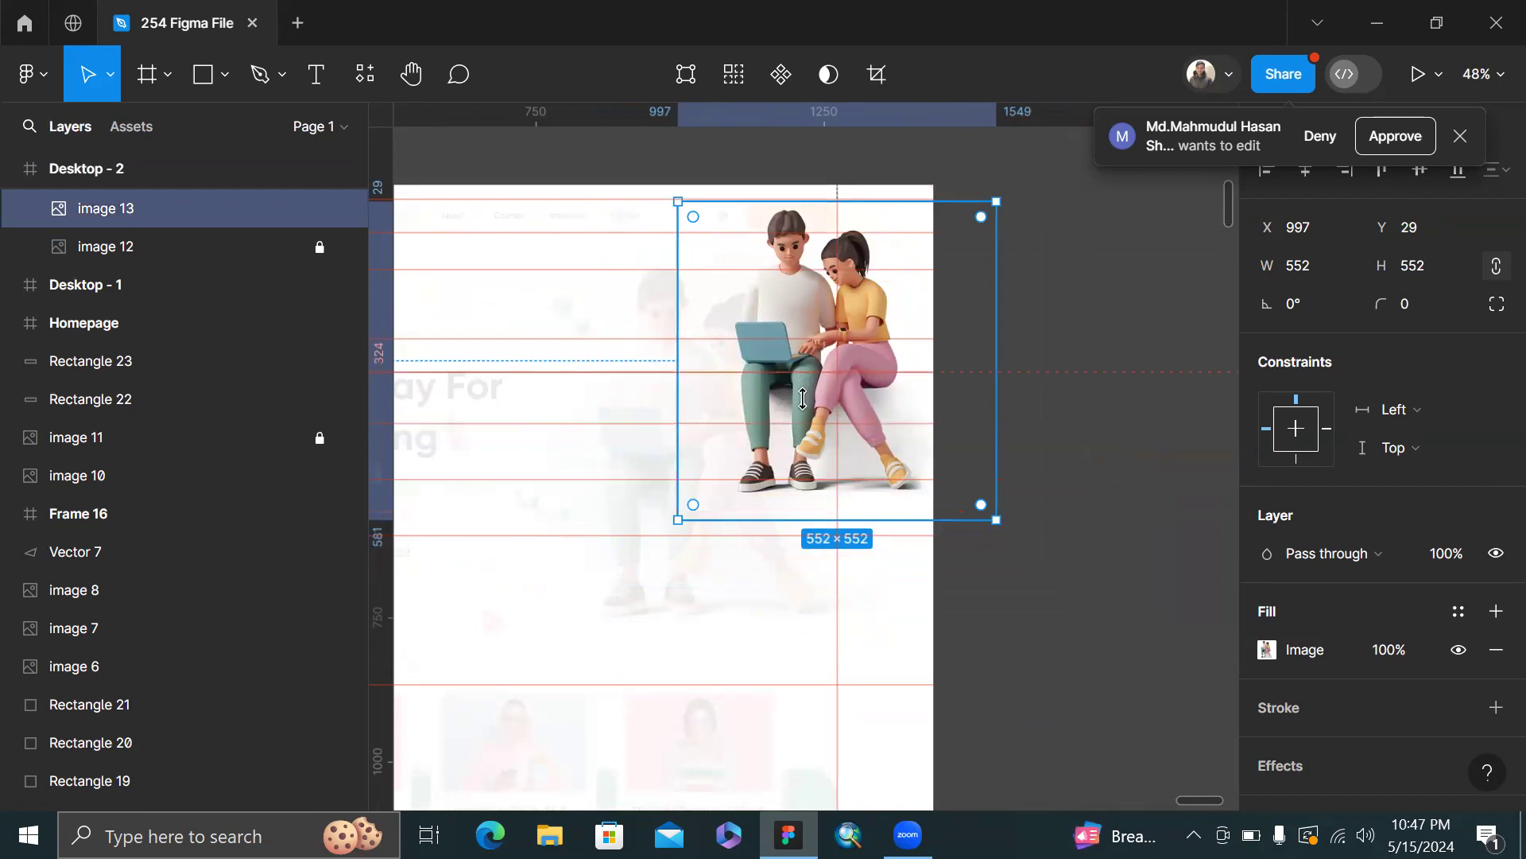
{"action": "left_click_drag", "start_coordinate": [803, 397], "coordinate": [688, 459]}
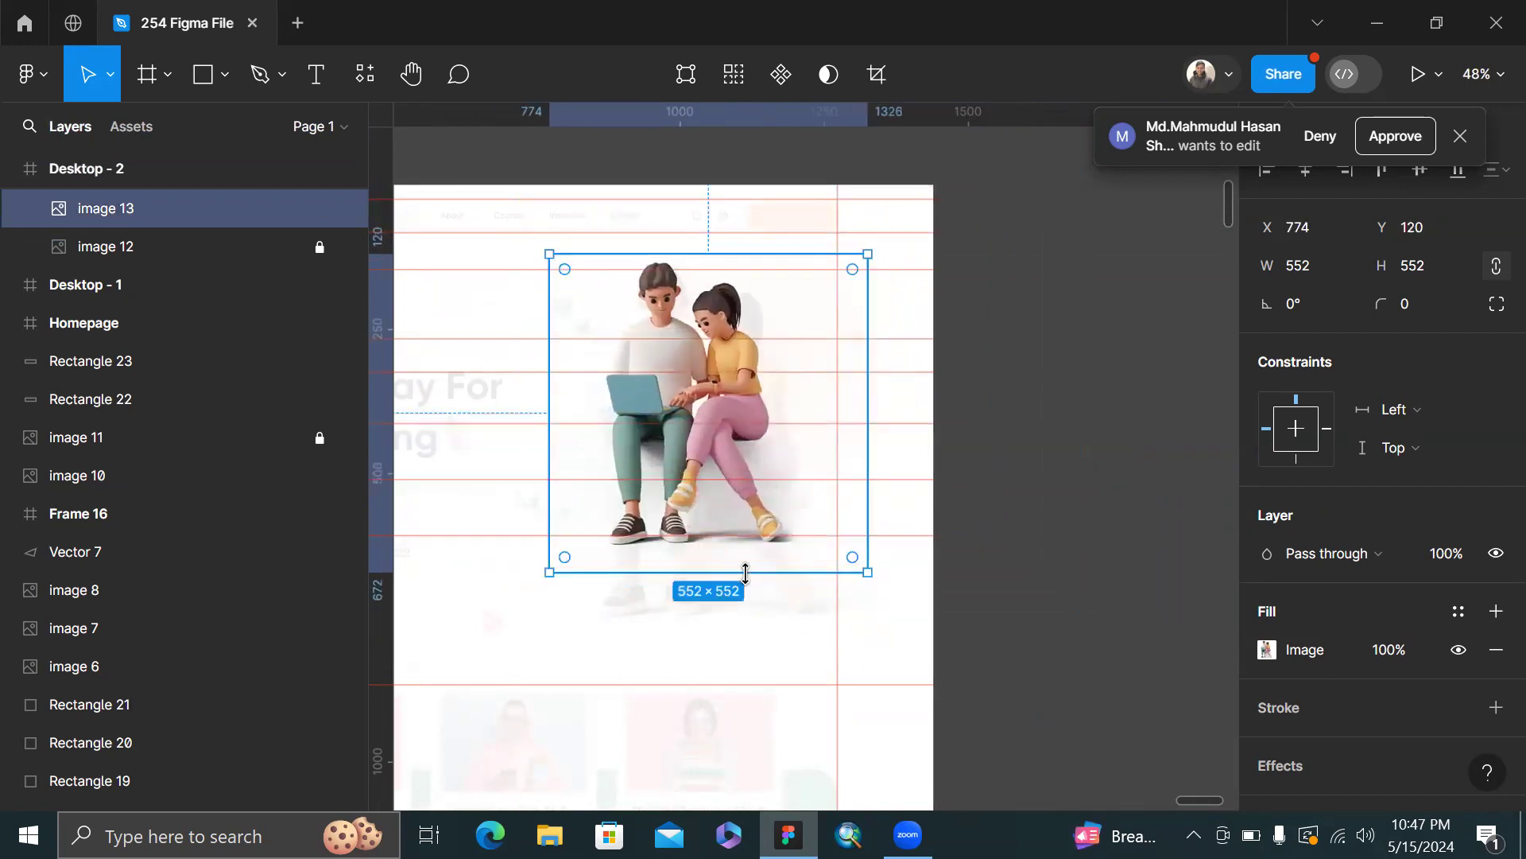
- Enlarge the couple image to 652 × 652 with the Scale tool, keeping its upper edge fixed
{"action": "left_click", "coordinate": [105, 83]}
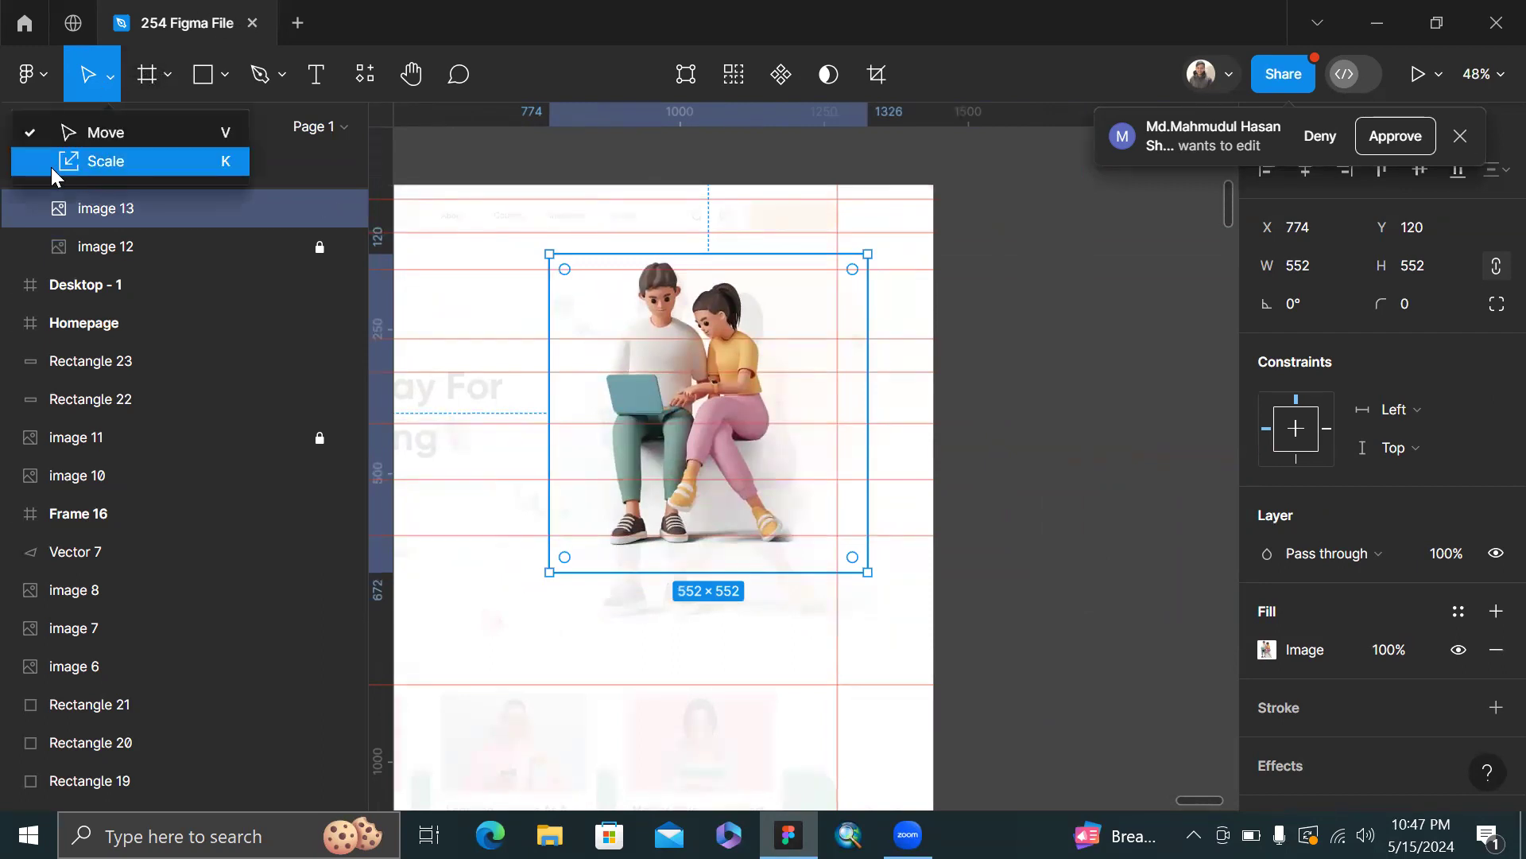
{"action": "left_click", "coordinate": [166, 161]}
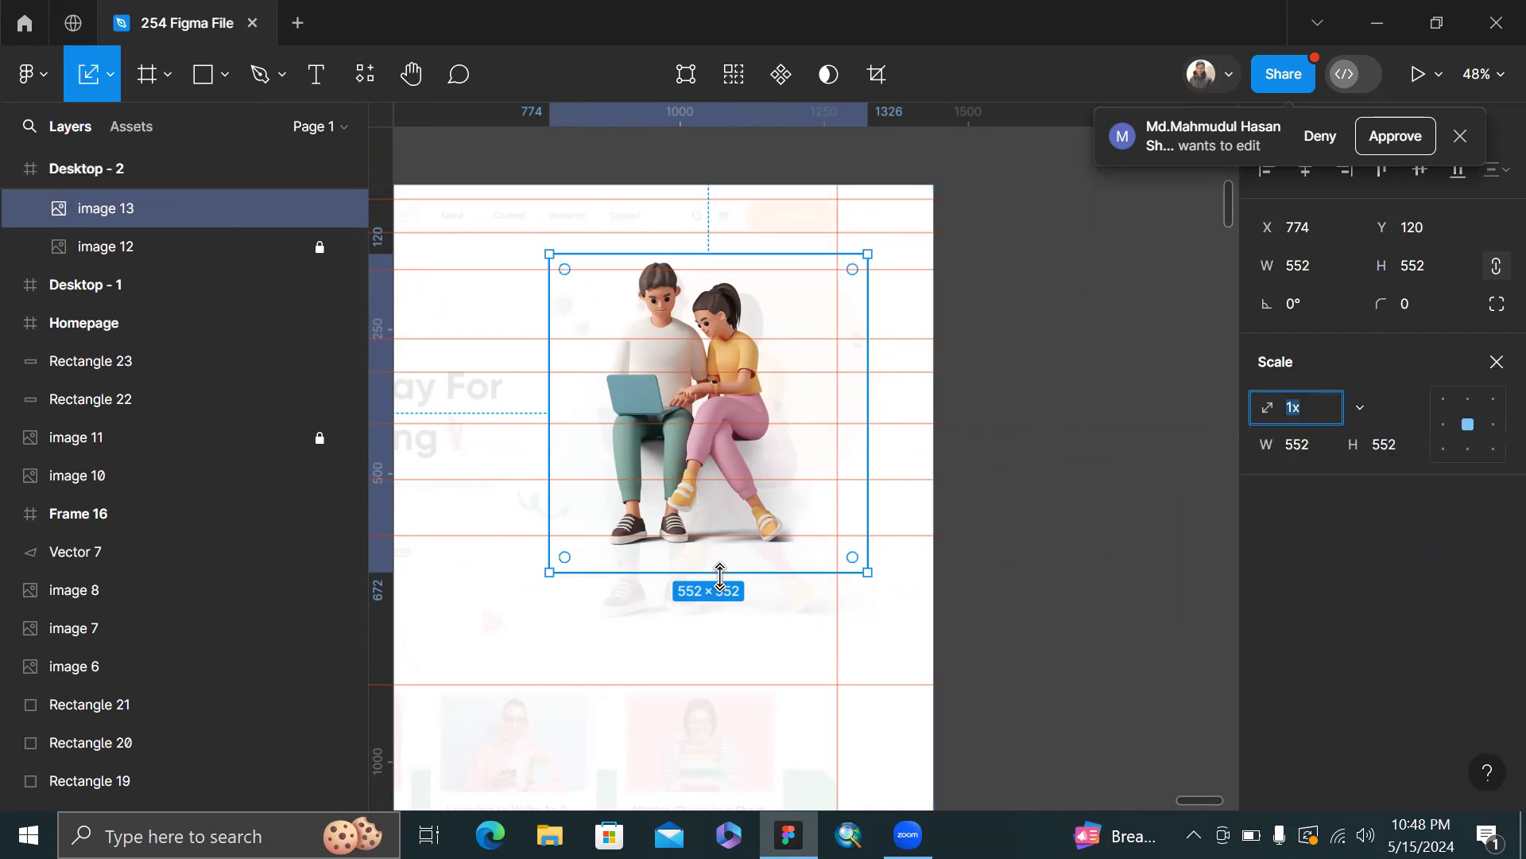
{"action": "left_click_drag", "start_coordinate": [723, 580], "coordinate": [751, 630]}
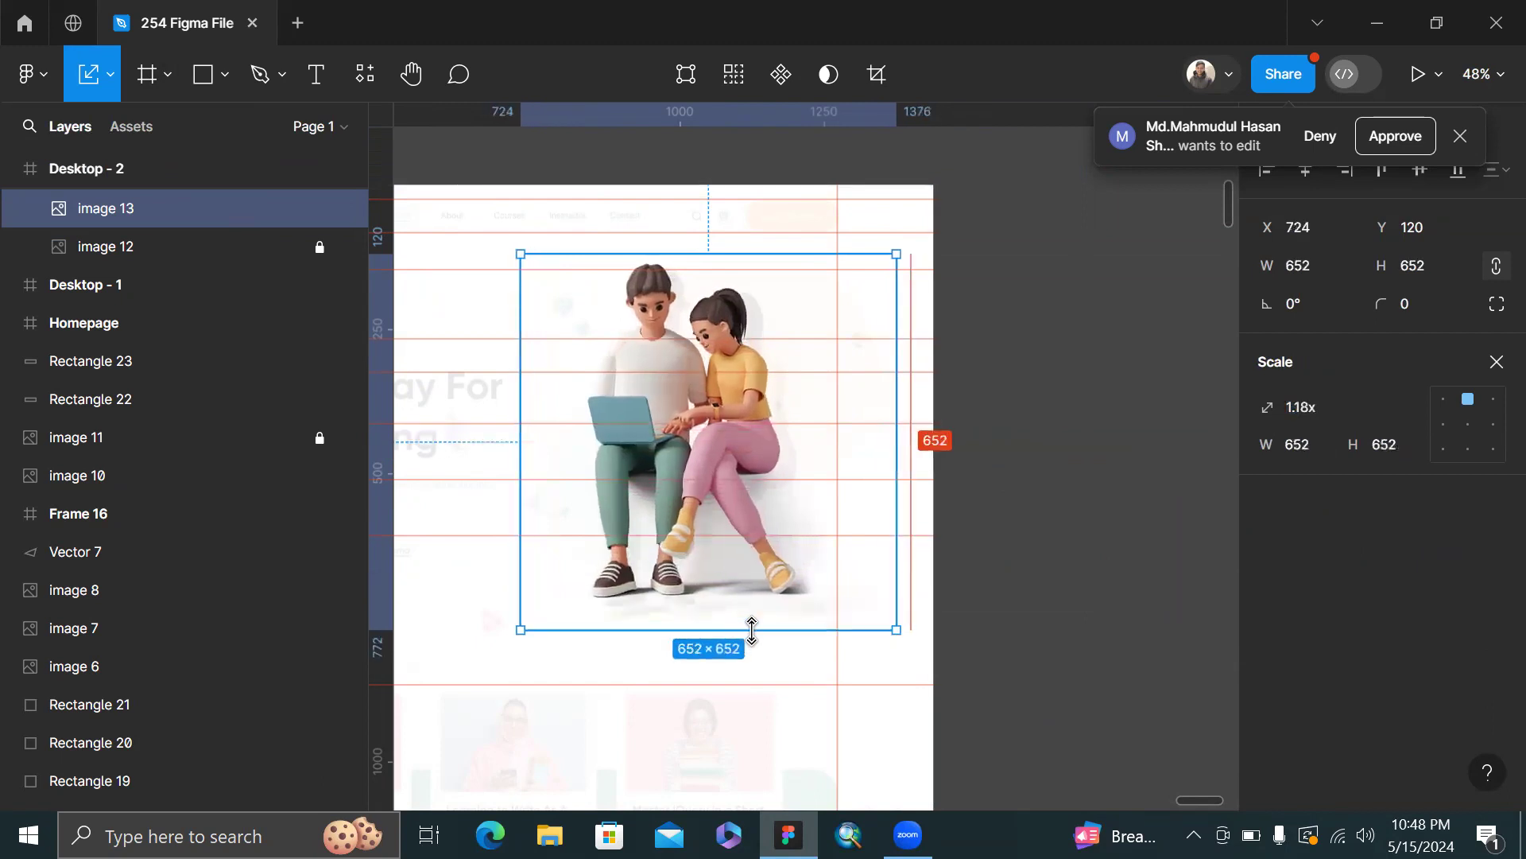
- Move the couple image to X 751, Y 143 and check its alignment with the reference figures at the shoes
{"action": "scroll", "coordinate": [726, 426], "scroll_direction": "up", "scroll_amount": 5}
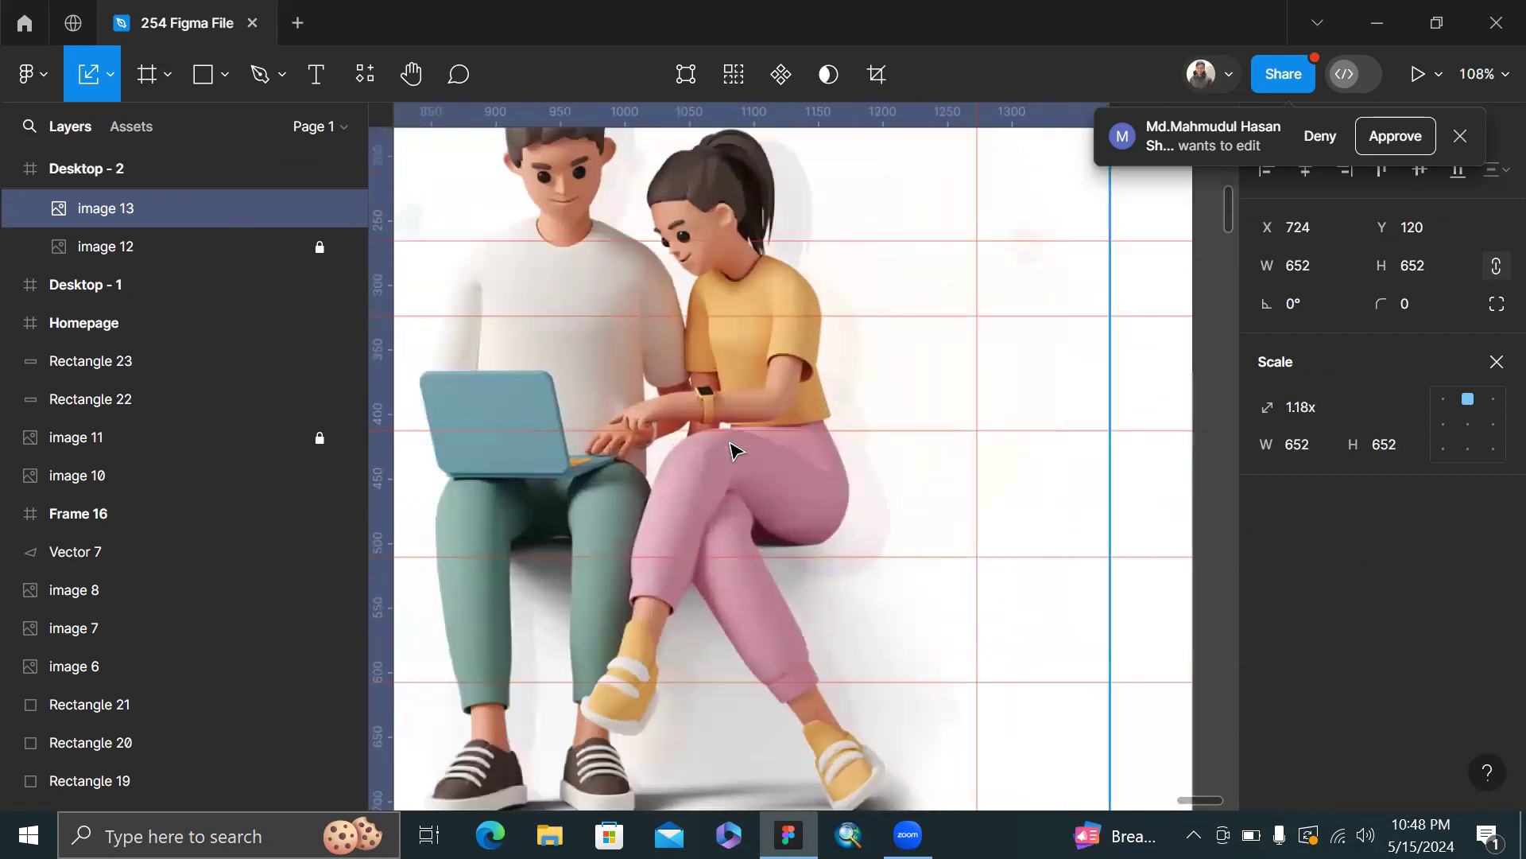
{"action": "mouse_move", "coordinate": [760, 466]}
{"action": "left_mouse_down"}
{"action": "mouse_move", "coordinate": [777, 476]}
{"action": "mouse_move", "coordinate": [750, 477]}
{"action": "mouse_move", "coordinate": [766, 473]}
{"action": "left_mouse_up"}
{"action": "scroll", "coordinate": [978, 623], "scroll_direction": "down", "scroll_amount": 2}
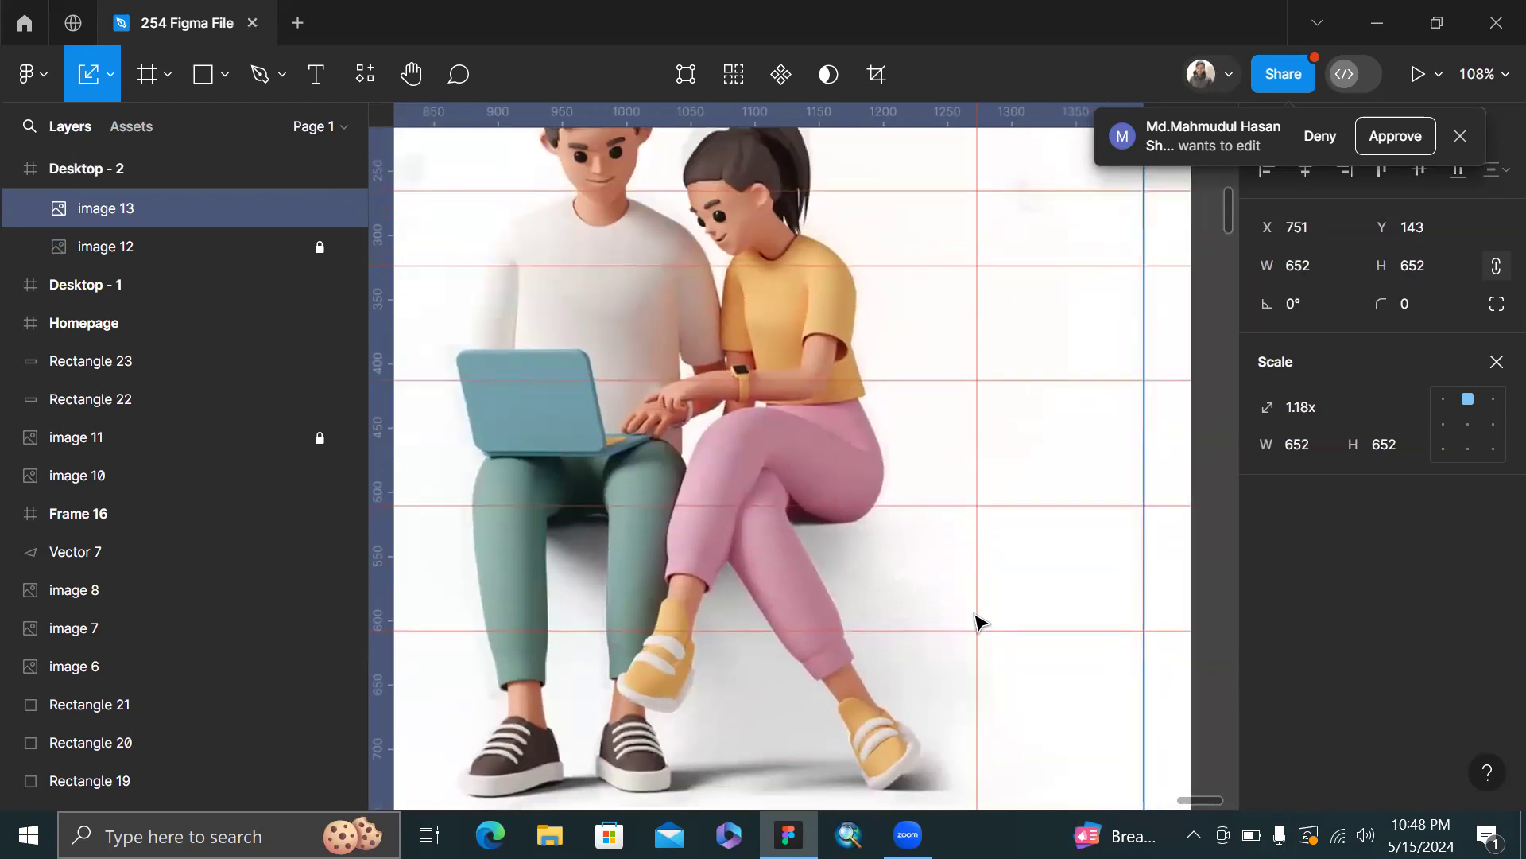
{"action": "scroll", "coordinate": [856, 709], "scroll_direction": "down", "scroll_amount": 5}
{"action": "scroll", "coordinate": [857, 616], "scroll_direction": "up", "scroll_amount": 2}
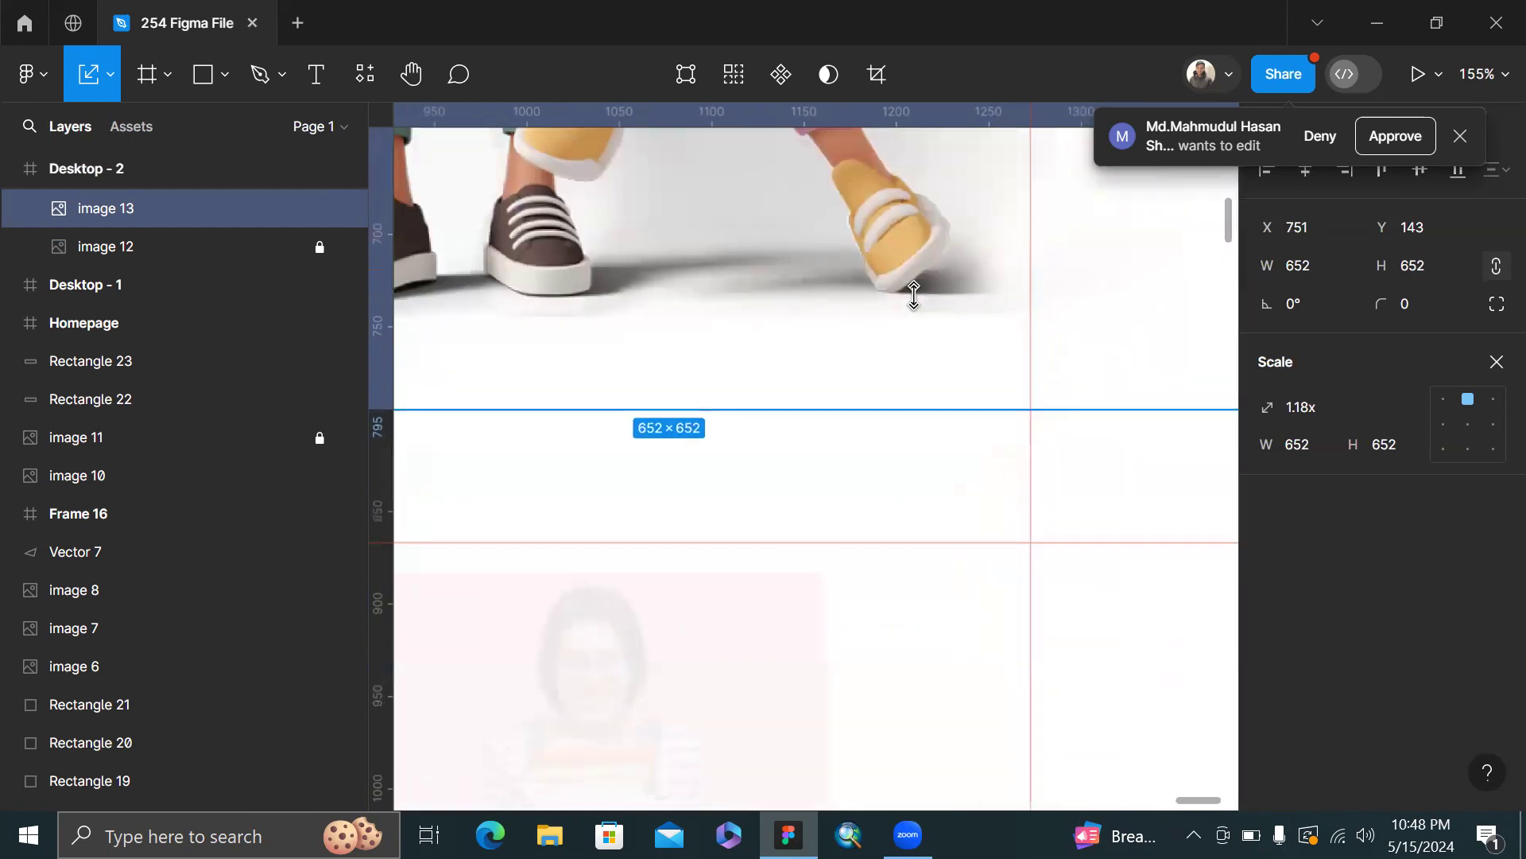
{"action": "scroll", "coordinate": [918, 297], "scroll_direction": "up", "scroll_amount": 3}
{"action": "scroll", "coordinate": [918, 304], "scroll_direction": "down", "scroll_amount": 2}
{"action": "scroll", "coordinate": [937, 365], "scroll_direction": "up", "scroll_amount": 3}
{"action": "scroll", "coordinate": [913, 562], "scroll_direction": "down", "scroll_amount": 8}
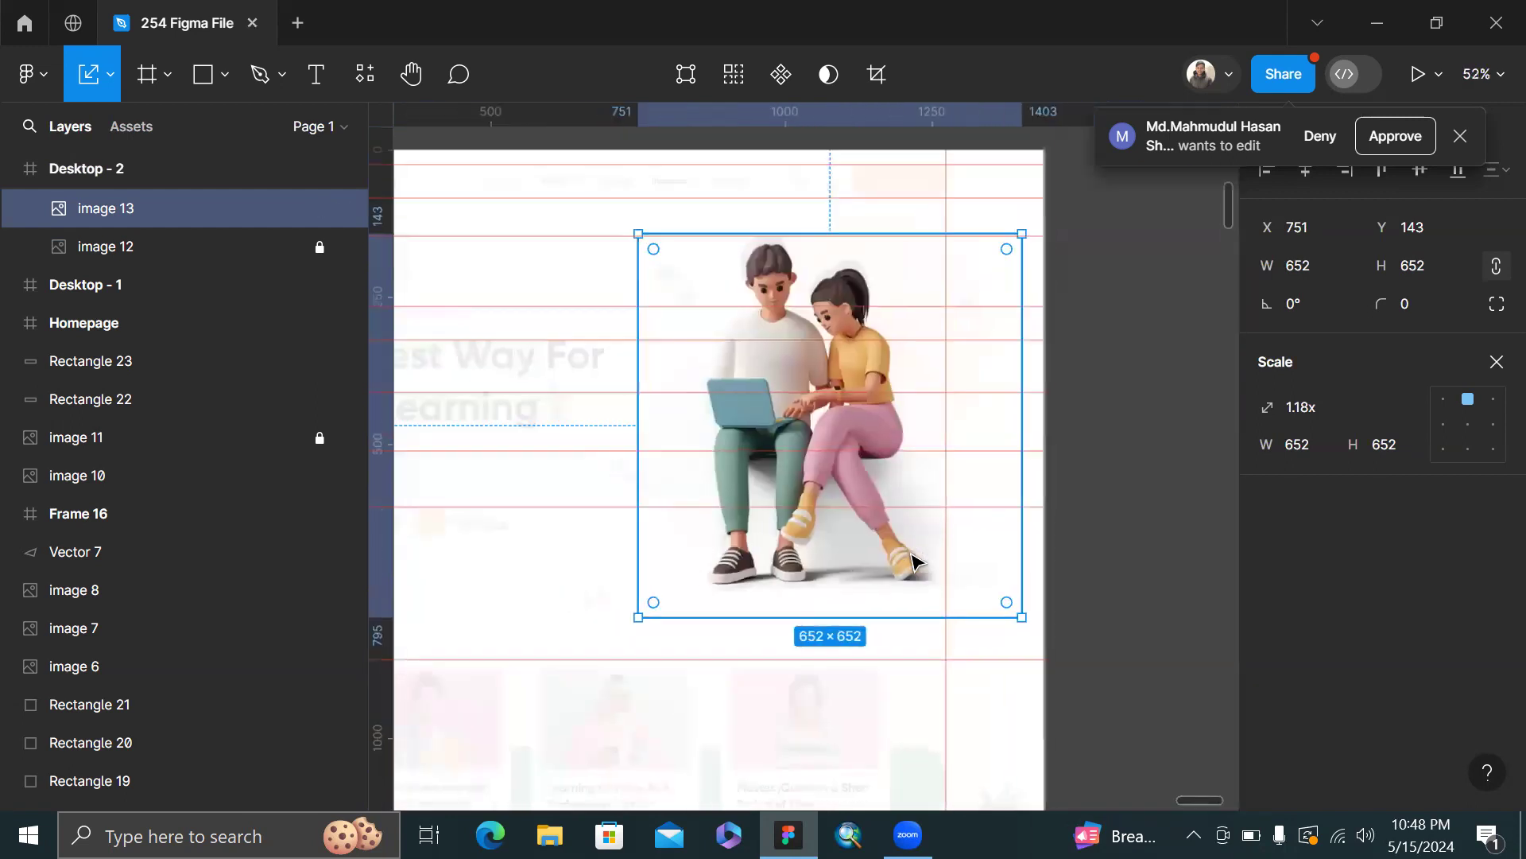
- Set the fill opacity of the locked reference image 12 to 30%
{"action": "left_click", "coordinate": [301, 249]}
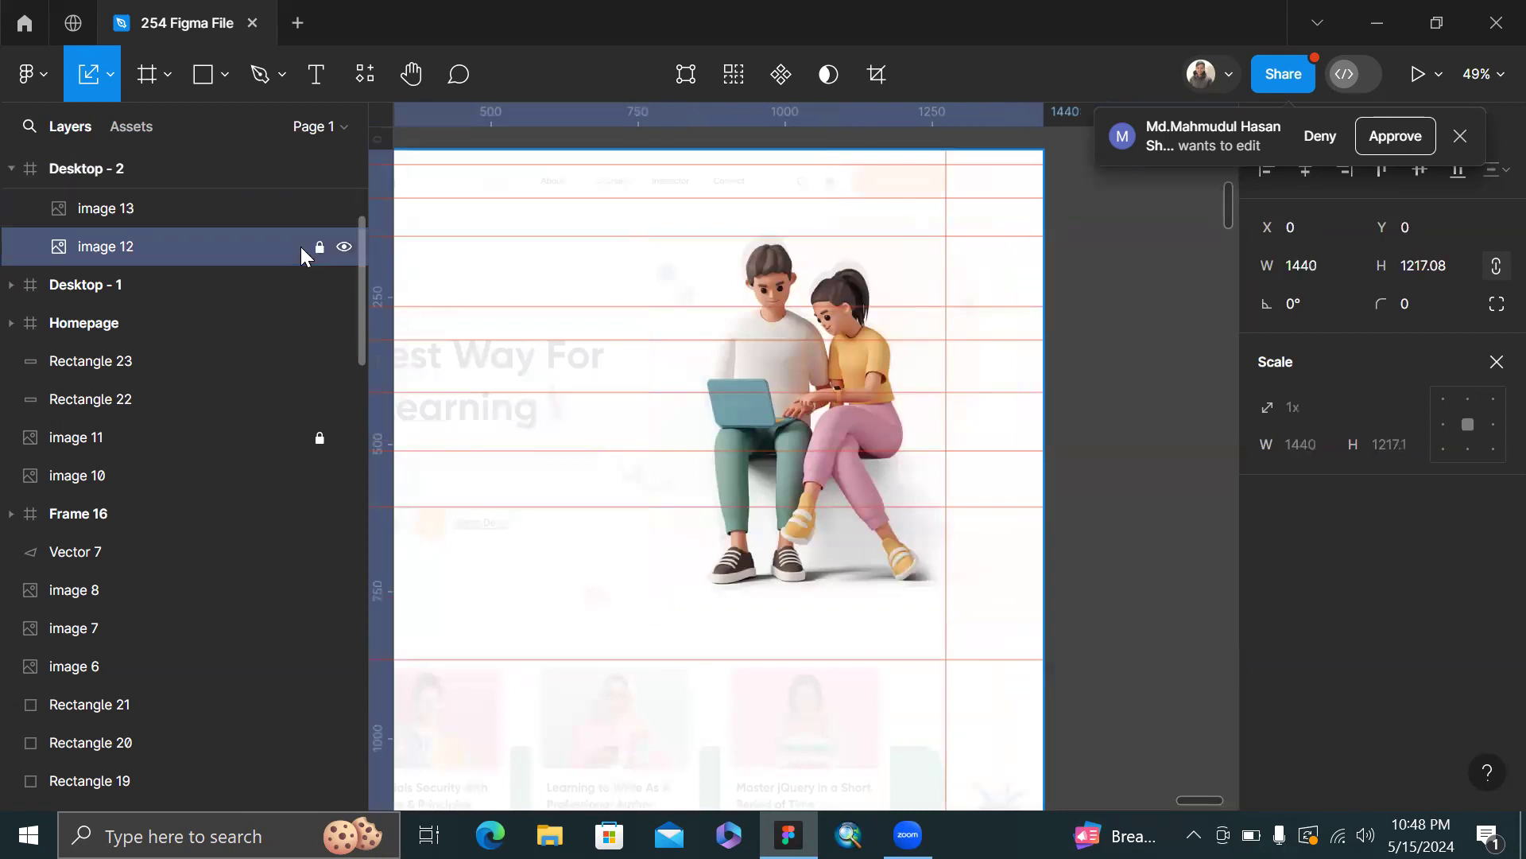
{"action": "left_click", "coordinate": [1495, 365]}
{"action": "left_click", "coordinate": [1376, 652]}
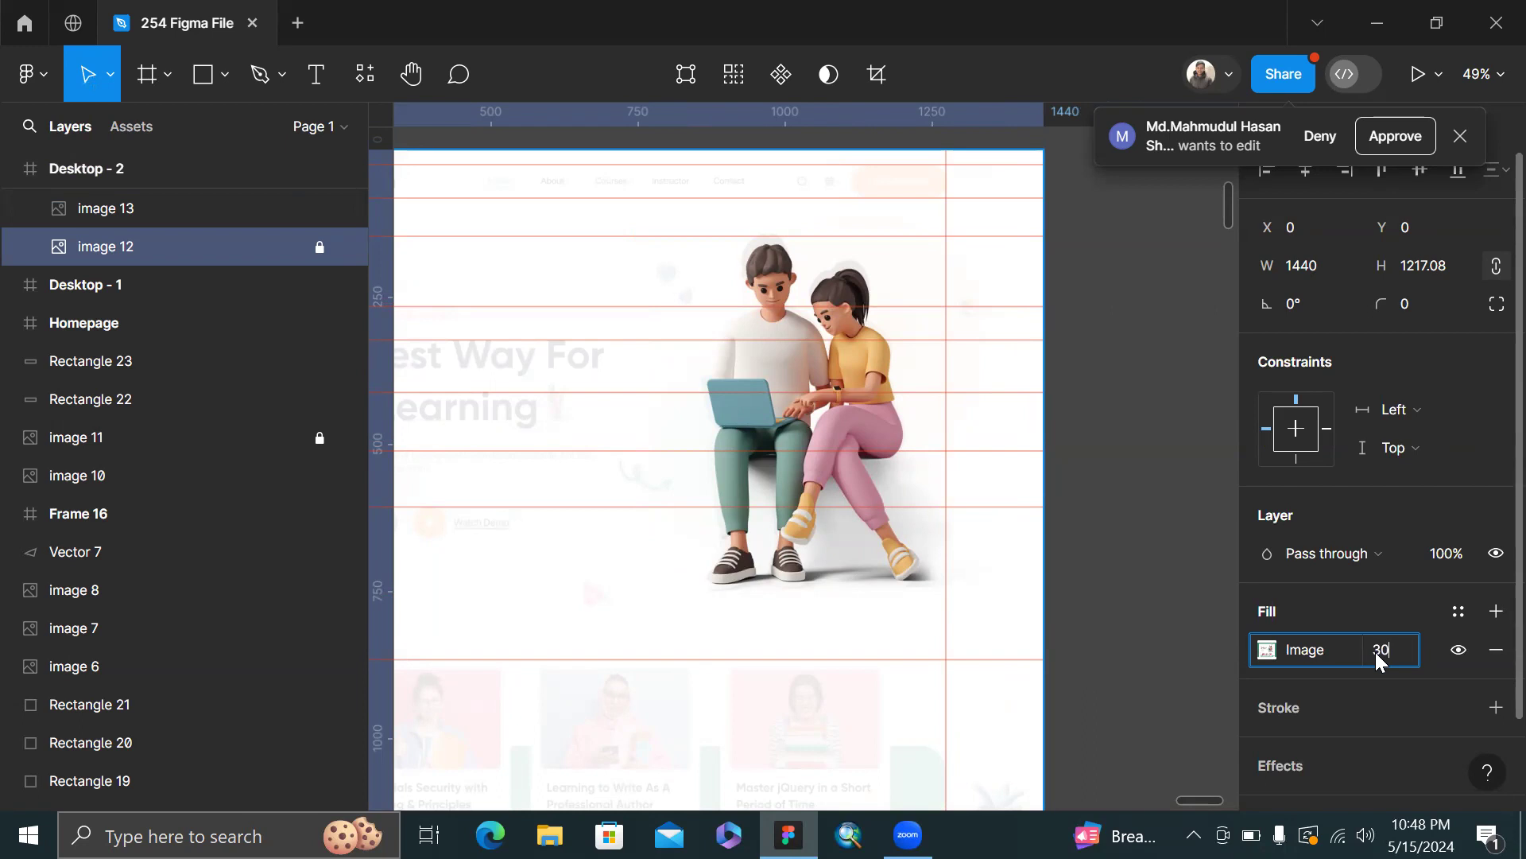
{"action": "key", "text": "Return"}
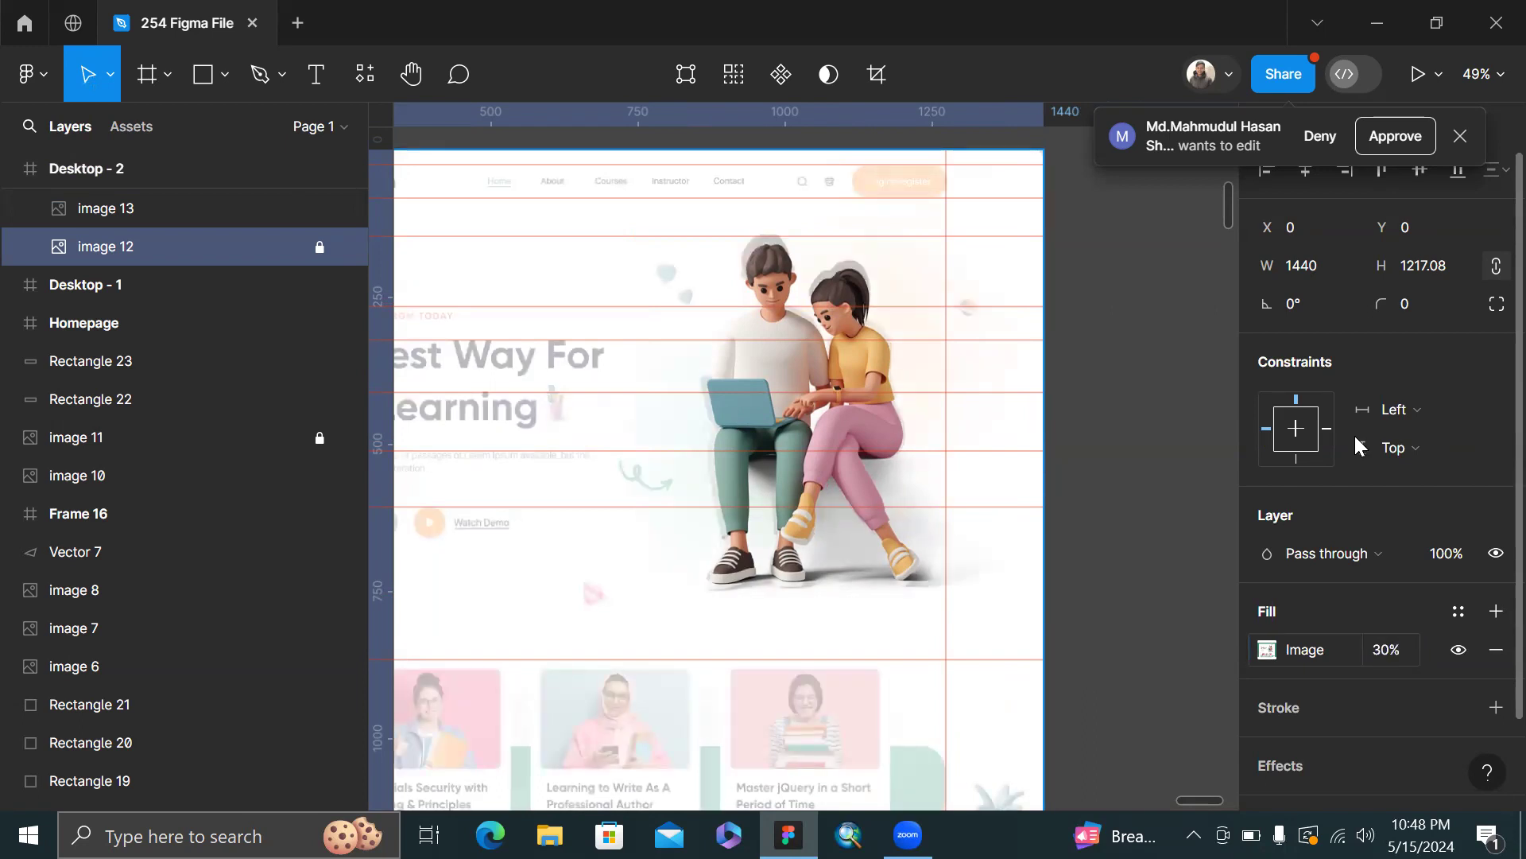
- Scale the couple image up to 670 × 670 from its upper edge to match the reference figures, and check the fit
{"action": "scroll", "coordinate": [830, 325], "scroll_direction": "up", "scroll_amount": 5}
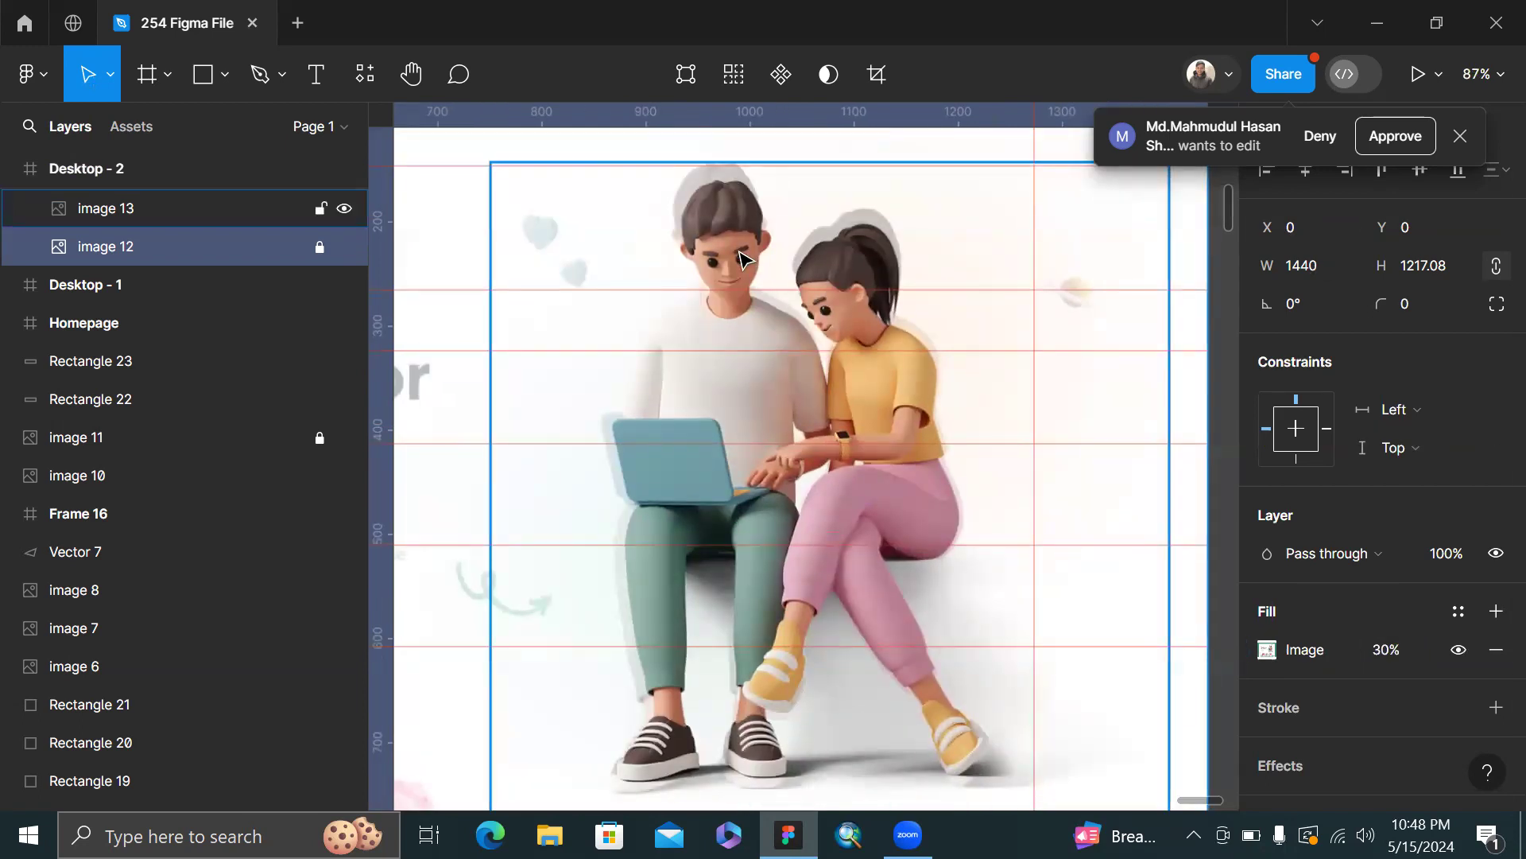
{"action": "left_click", "coordinate": [743, 259]}
{"action": "scroll", "coordinate": [743, 243], "scroll_direction": "up", "scroll_amount": 3}
{"action": "key", "text": "k"}
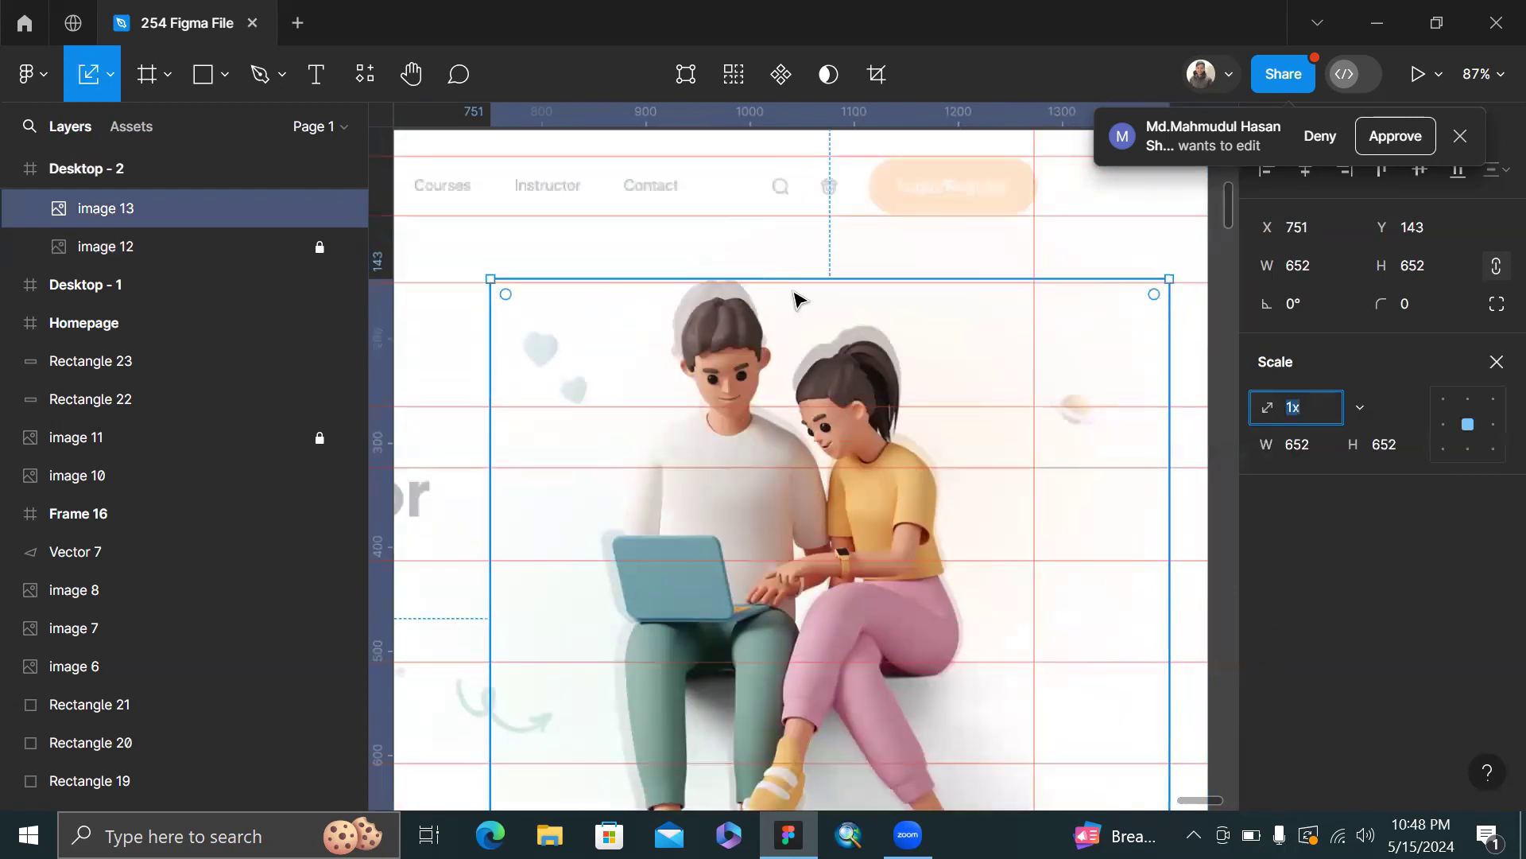
{"action": "left_click_drag", "start_coordinate": [794, 274], "coordinate": [788, 253]}
{"action": "scroll", "coordinate": [838, 307], "scroll_direction": "down", "scroll_amount": 3}
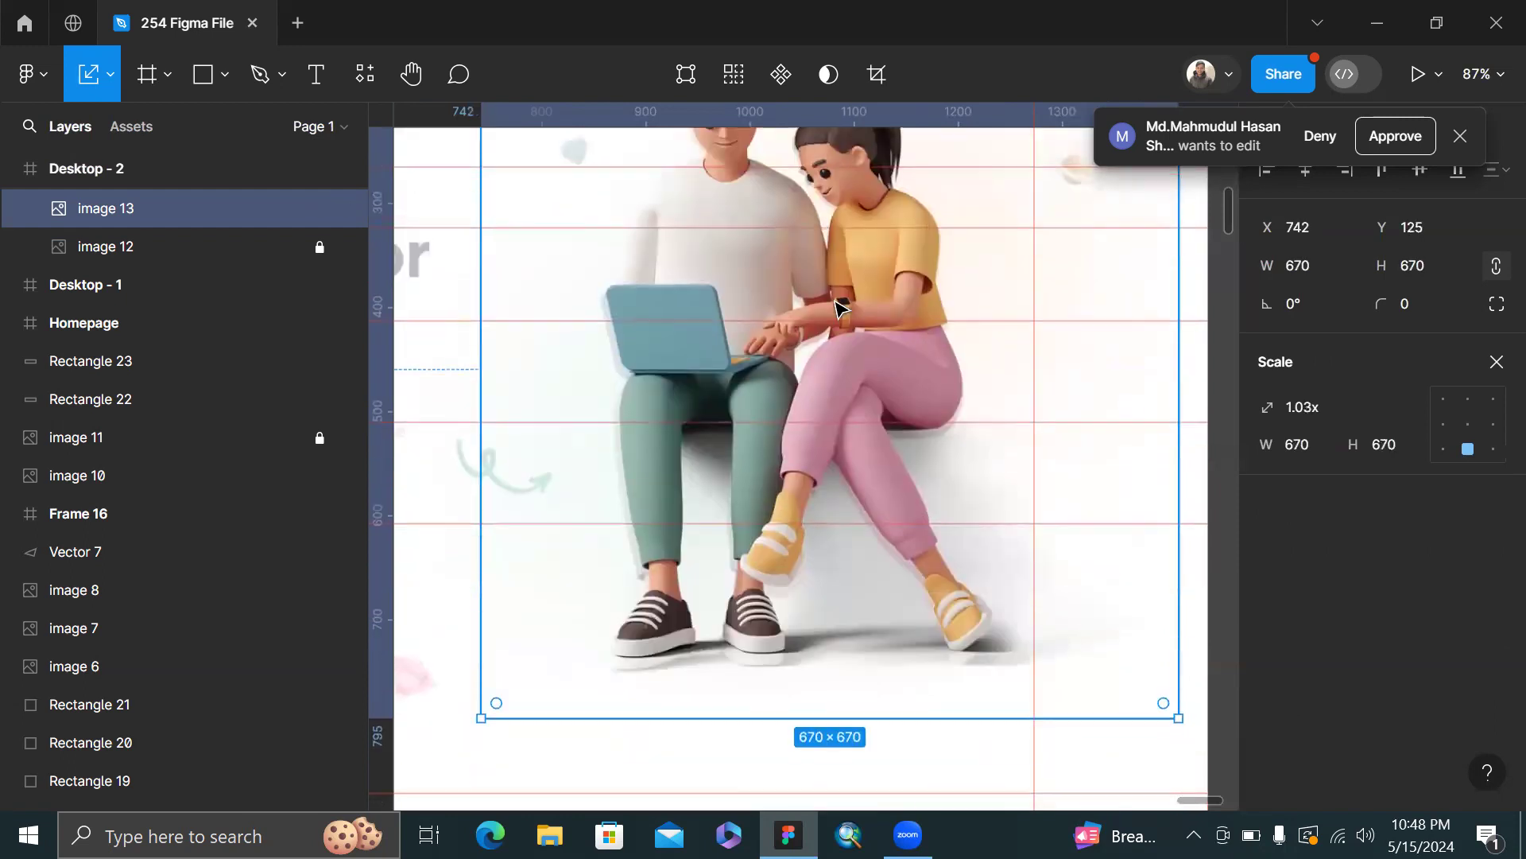
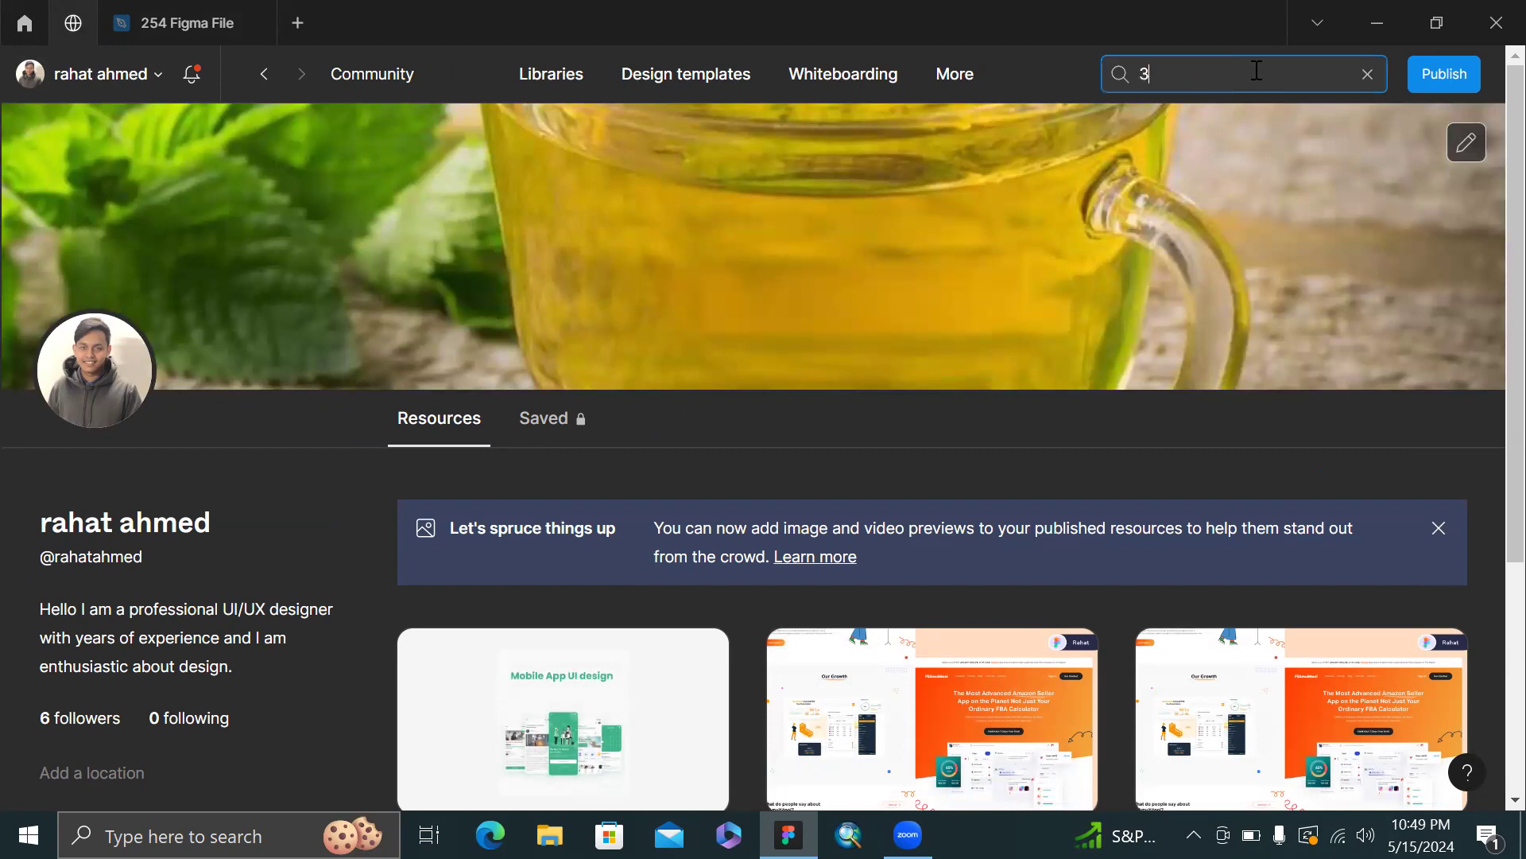
- Search the Figma Community for "3d illustration", browse the results and narrow them to files and templates
{"action": "type", "text": "d illustration"}
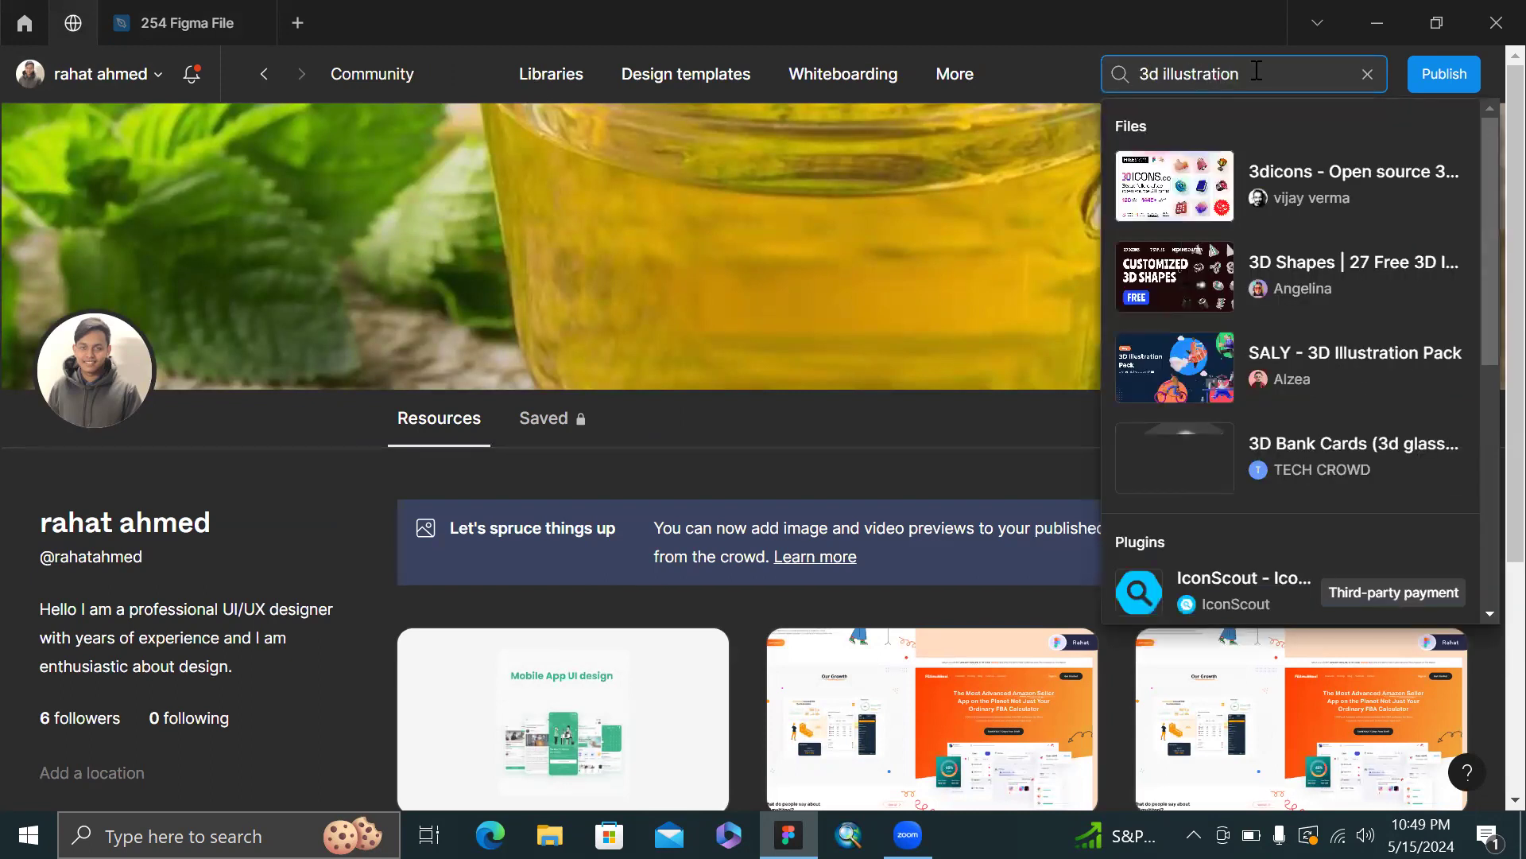
{"action": "key", "text": "Return"}
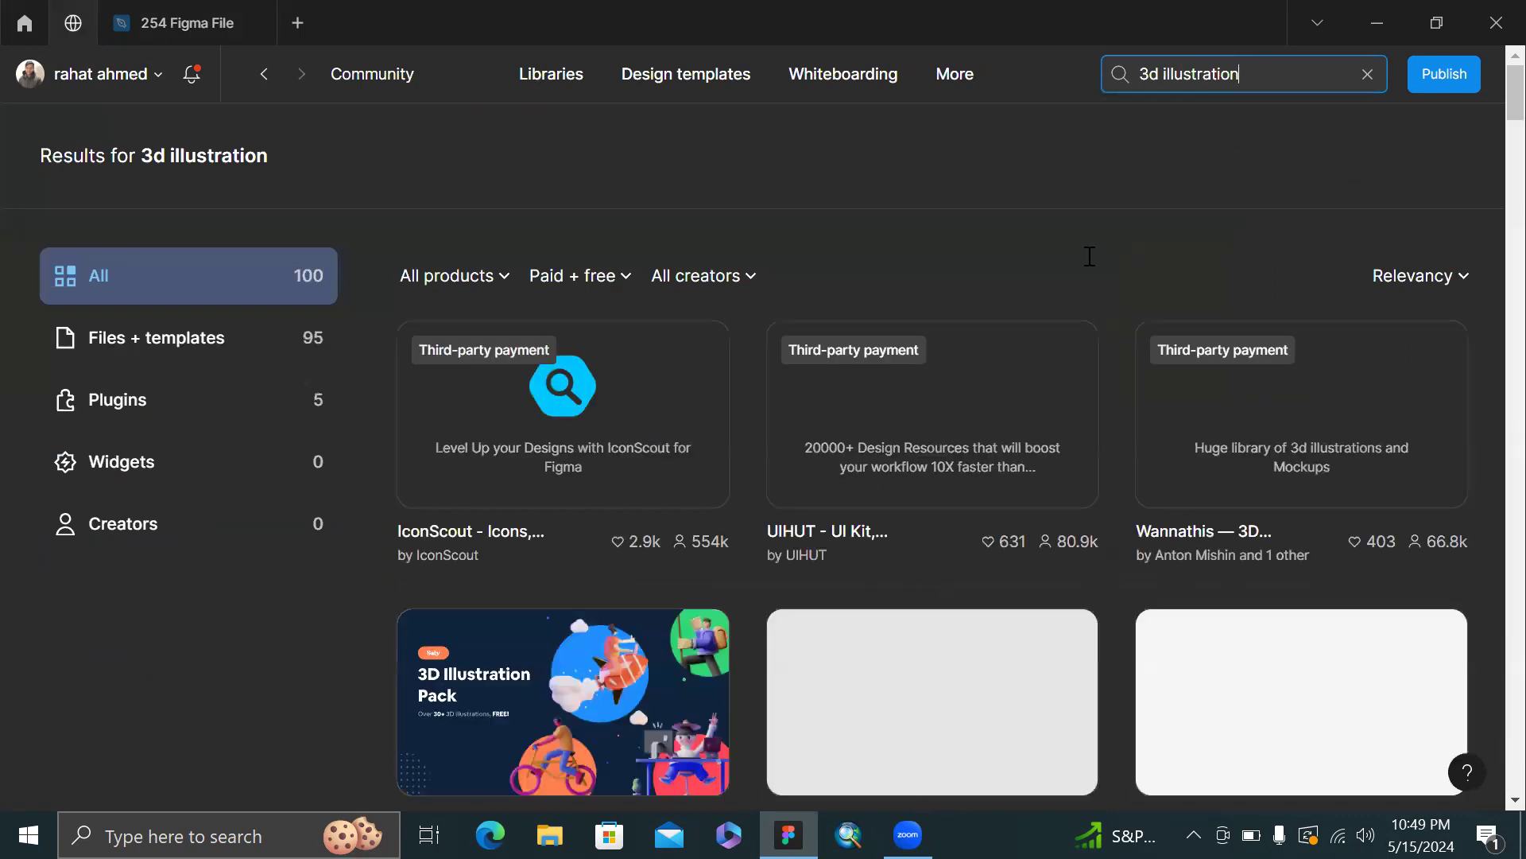
{"action": "scroll", "coordinate": [1053, 299], "scroll_direction": "down", "scroll_amount": 2}
{"action": "scroll", "coordinate": [647, 446], "scroll_direction": "down", "scroll_amount": 1}
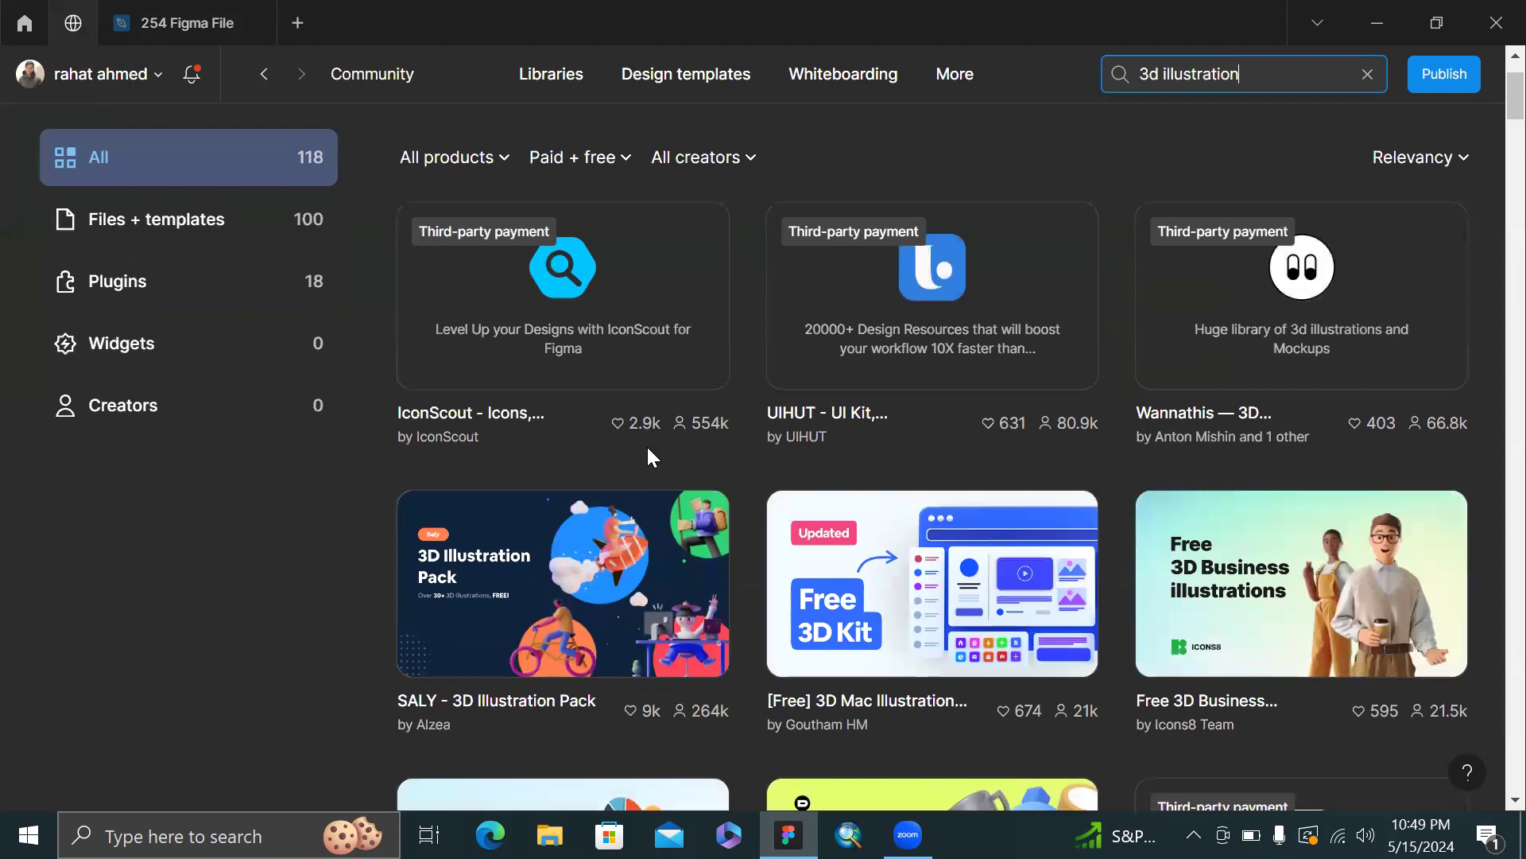
{"action": "scroll", "coordinate": [647, 455], "scroll_direction": "down", "scroll_amount": 1}
{"action": "scroll", "coordinate": [620, 538], "scroll_direction": "down", "scroll_amount": 1}
{"action": "scroll", "coordinate": [1237, 435], "scroll_direction": "down", "scroll_amount": 5}
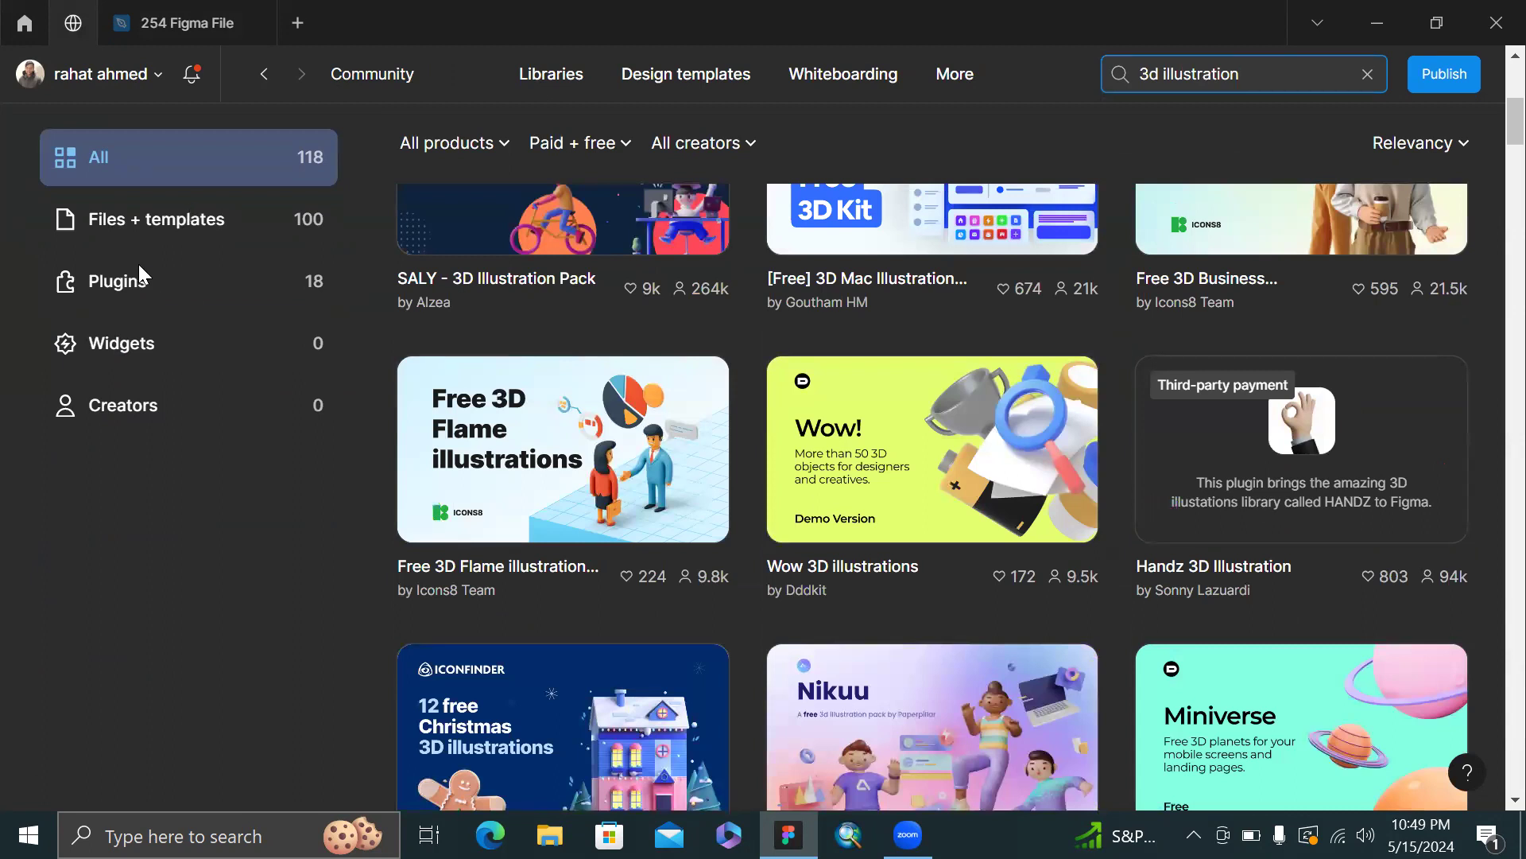
{"action": "left_click", "coordinate": [153, 229]}
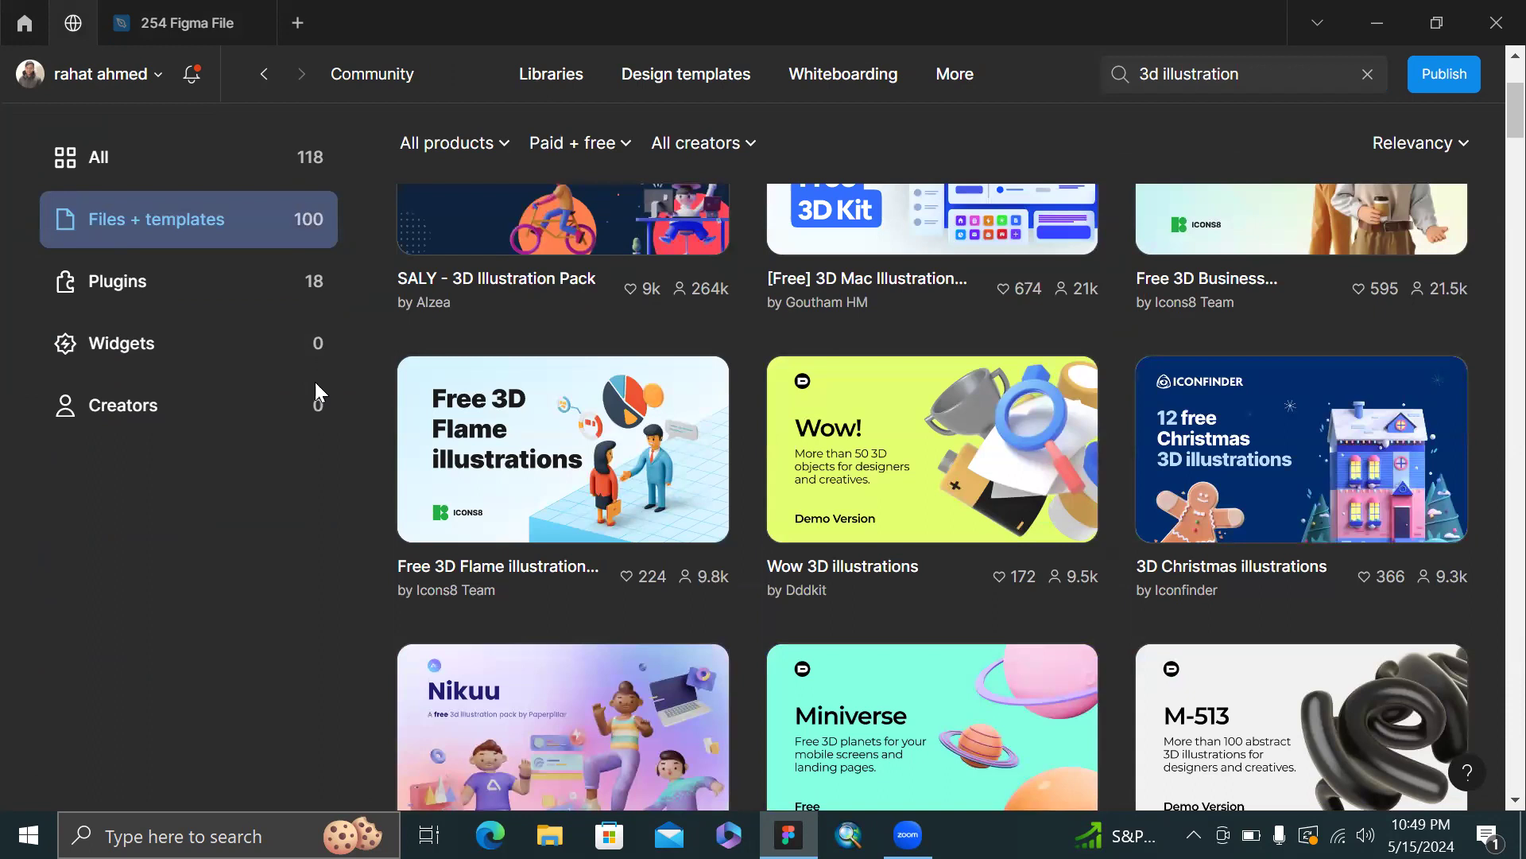
- Examine the small 3D decorations around the hero and course cards of the Desktop - 1 design in 254 Figma File
{"action": "scroll", "coordinate": [710, 418], "scroll_direction": "up", "scroll_amount": 4}
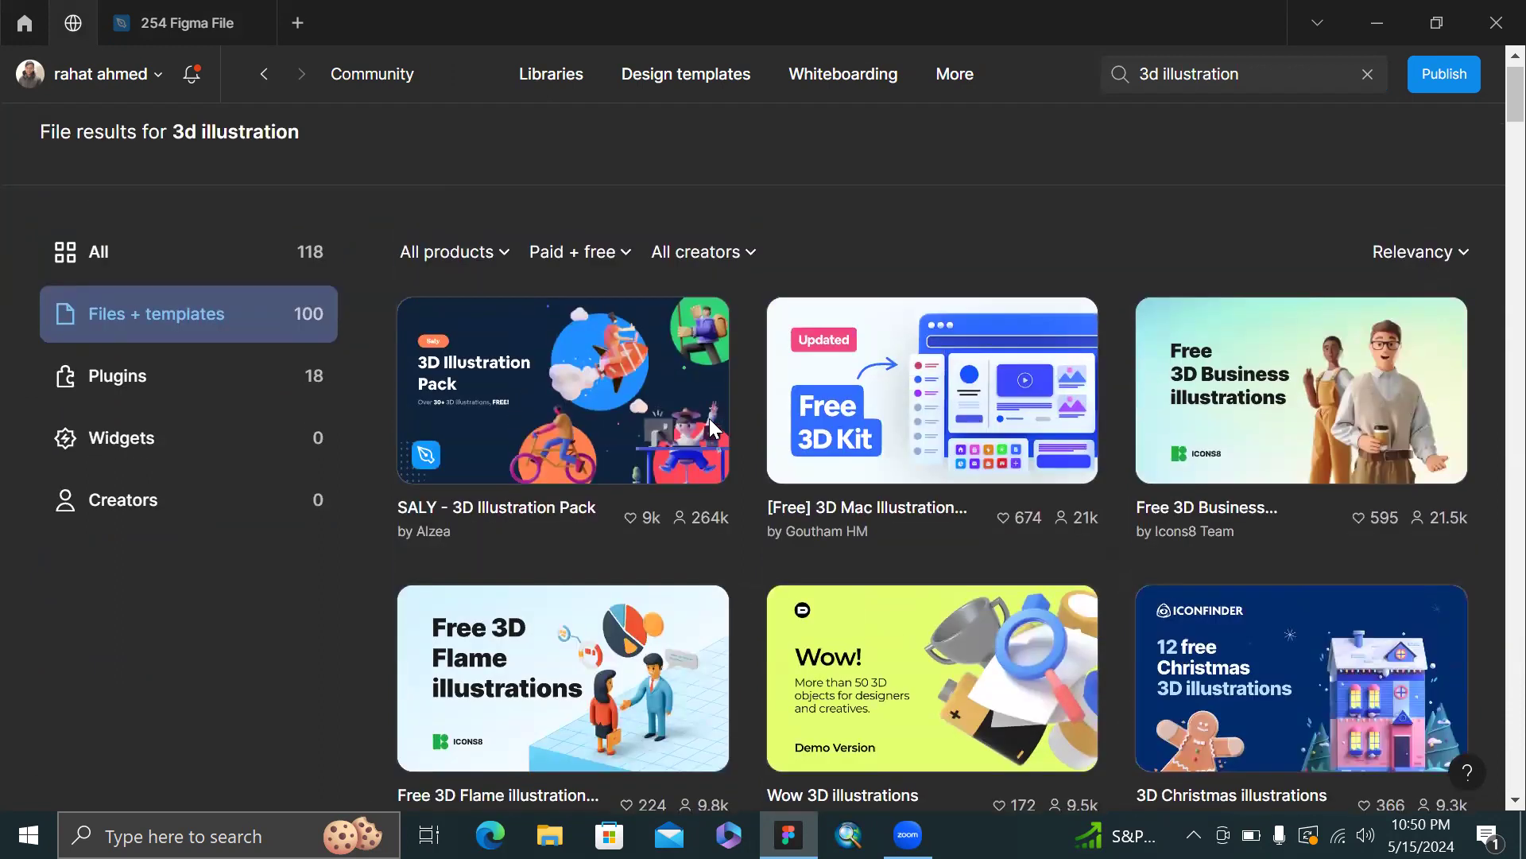
{"action": "left_click", "coordinate": [187, 22]}
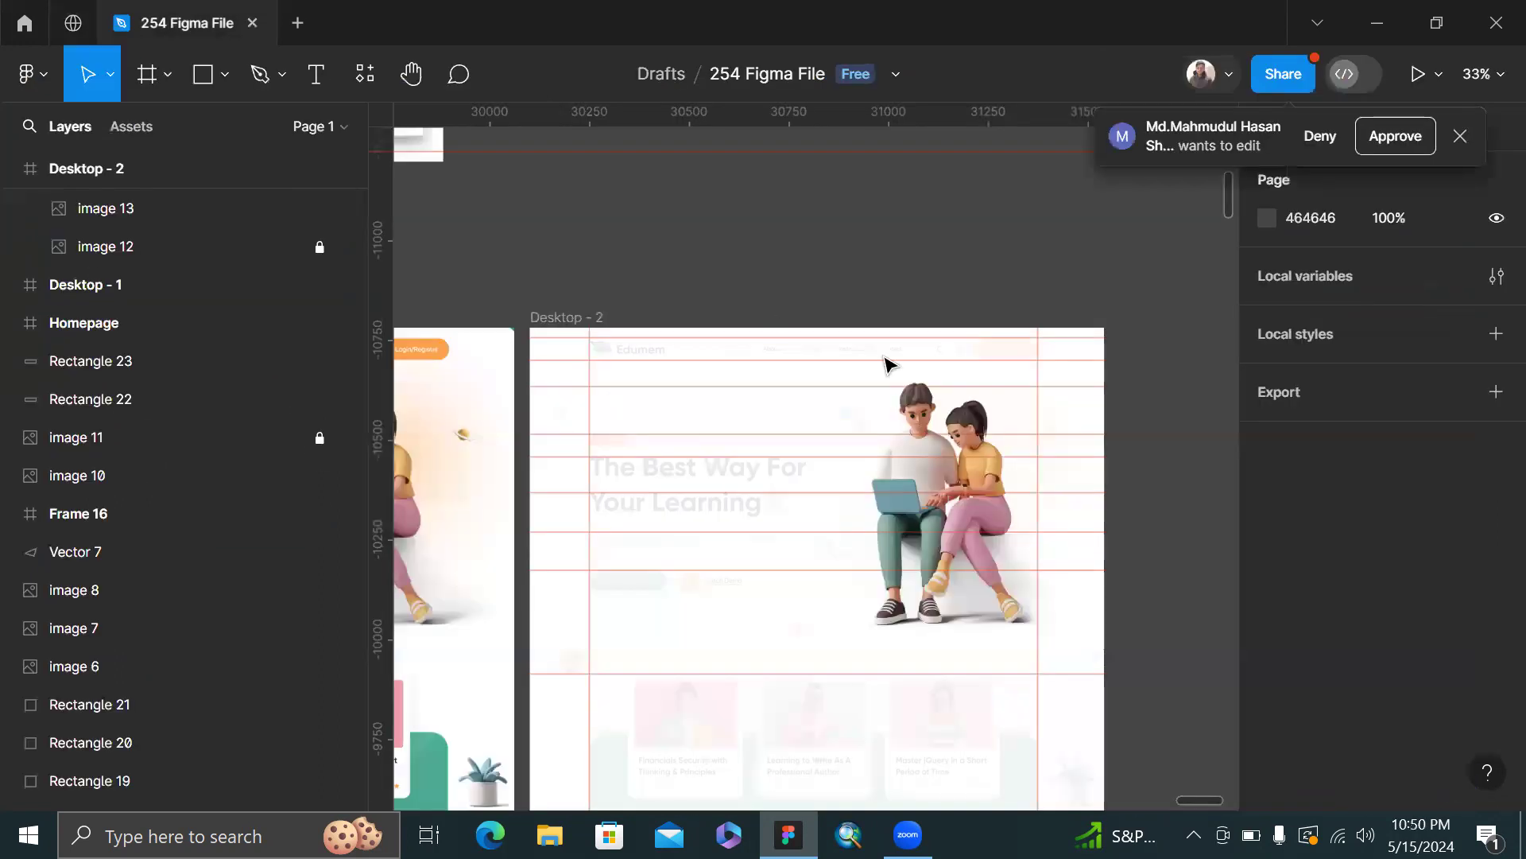
{"action": "scroll", "coordinate": [879, 397], "scroll_direction": "left", "scroll_amount": 3}
{"action": "scroll", "coordinate": [871, 493], "scroll_direction": "up", "scroll_amount": 6}
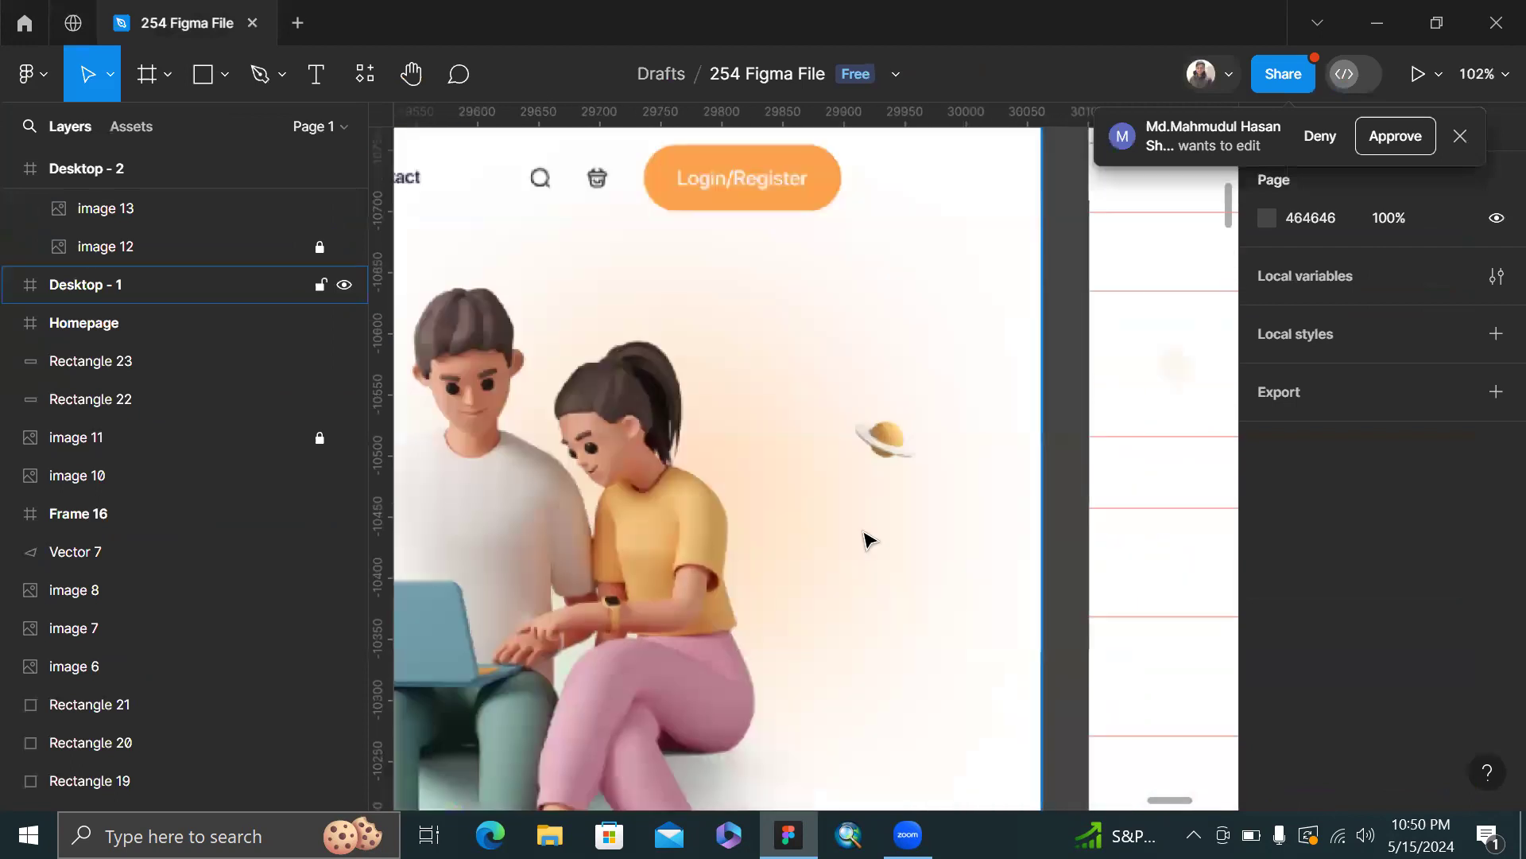
{"action": "scroll", "coordinate": [545, 341], "scroll_direction": "left", "scroll_amount": 3}
{"action": "scroll", "coordinate": [658, 651], "scroll_direction": "down", "scroll_amount": 3}
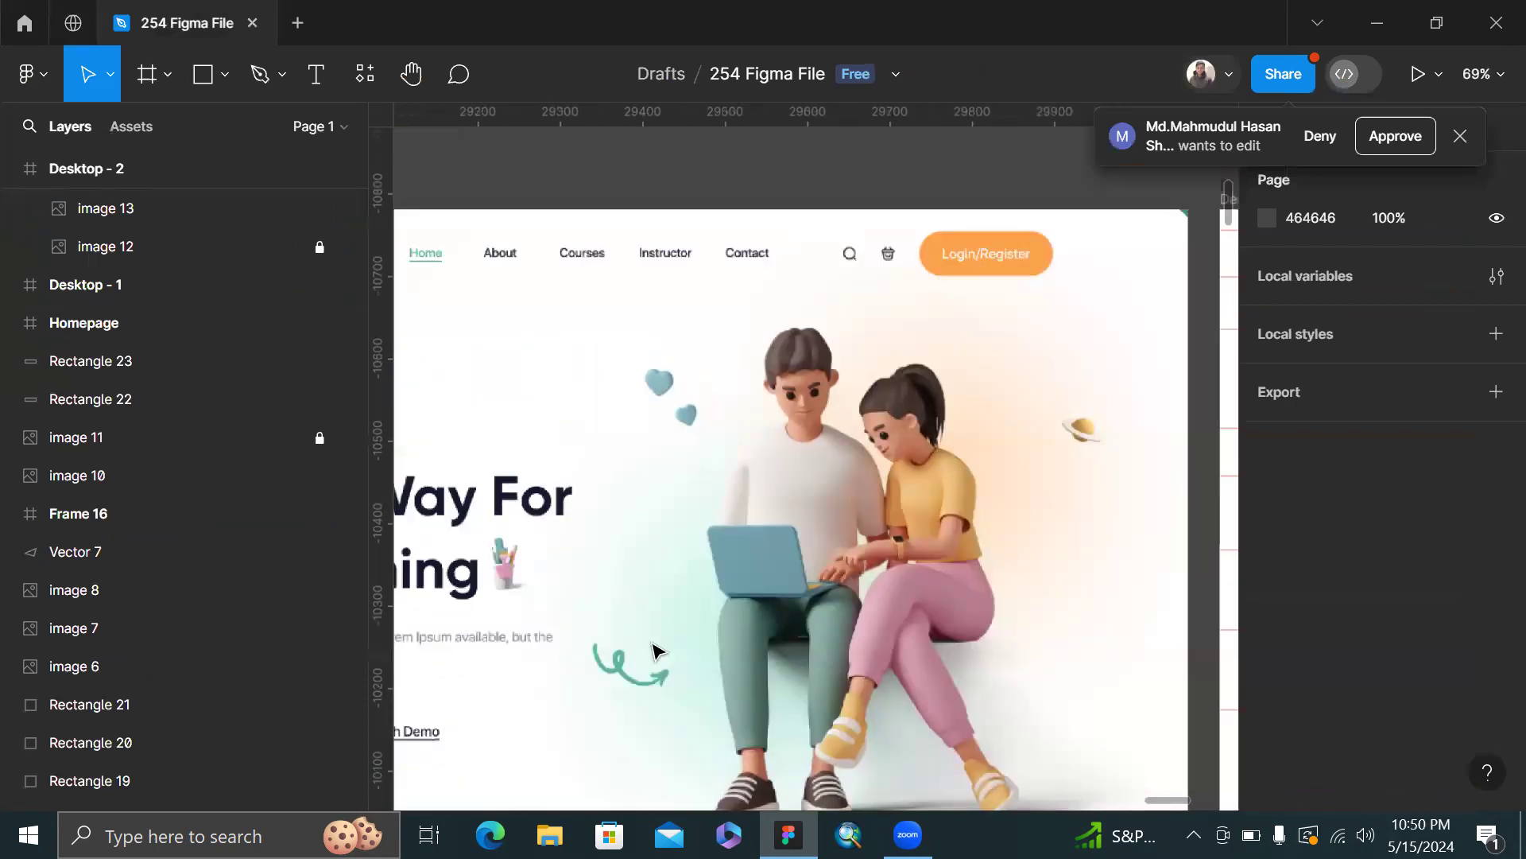
{"action": "scroll", "coordinate": [628, 704], "scroll_direction": "left", "scroll_amount": 6}
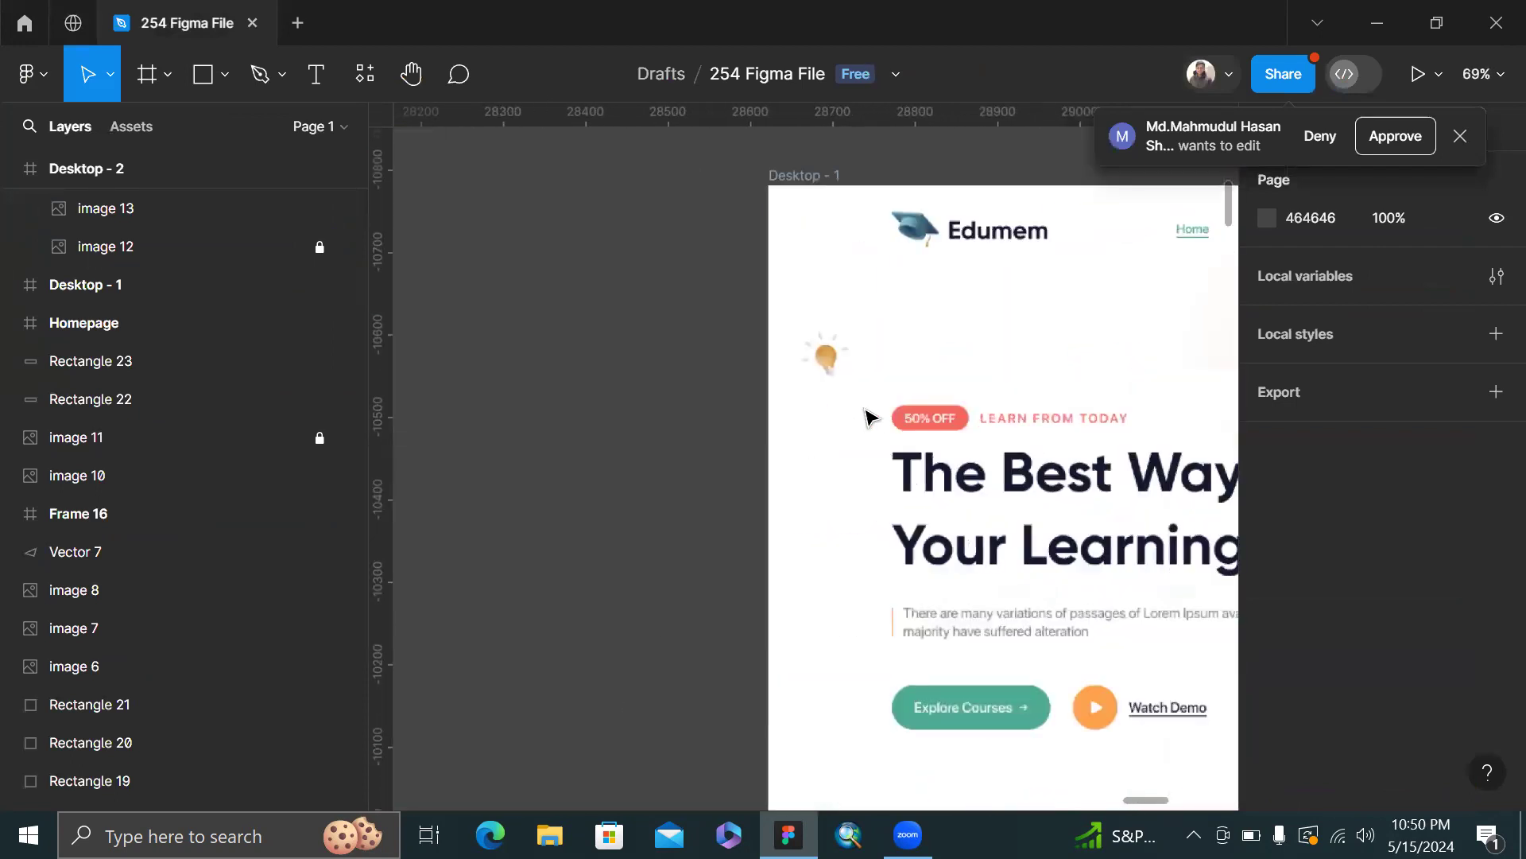
{"action": "scroll", "coordinate": [869, 419], "scroll_direction": "down", "scroll_amount": 5}
{"action": "scroll", "coordinate": [869, 419], "scroll_direction": "down", "scroll_amount": 2}
{"action": "scroll", "coordinate": [869, 419], "scroll_direction": "right", "scroll_amount": 8}
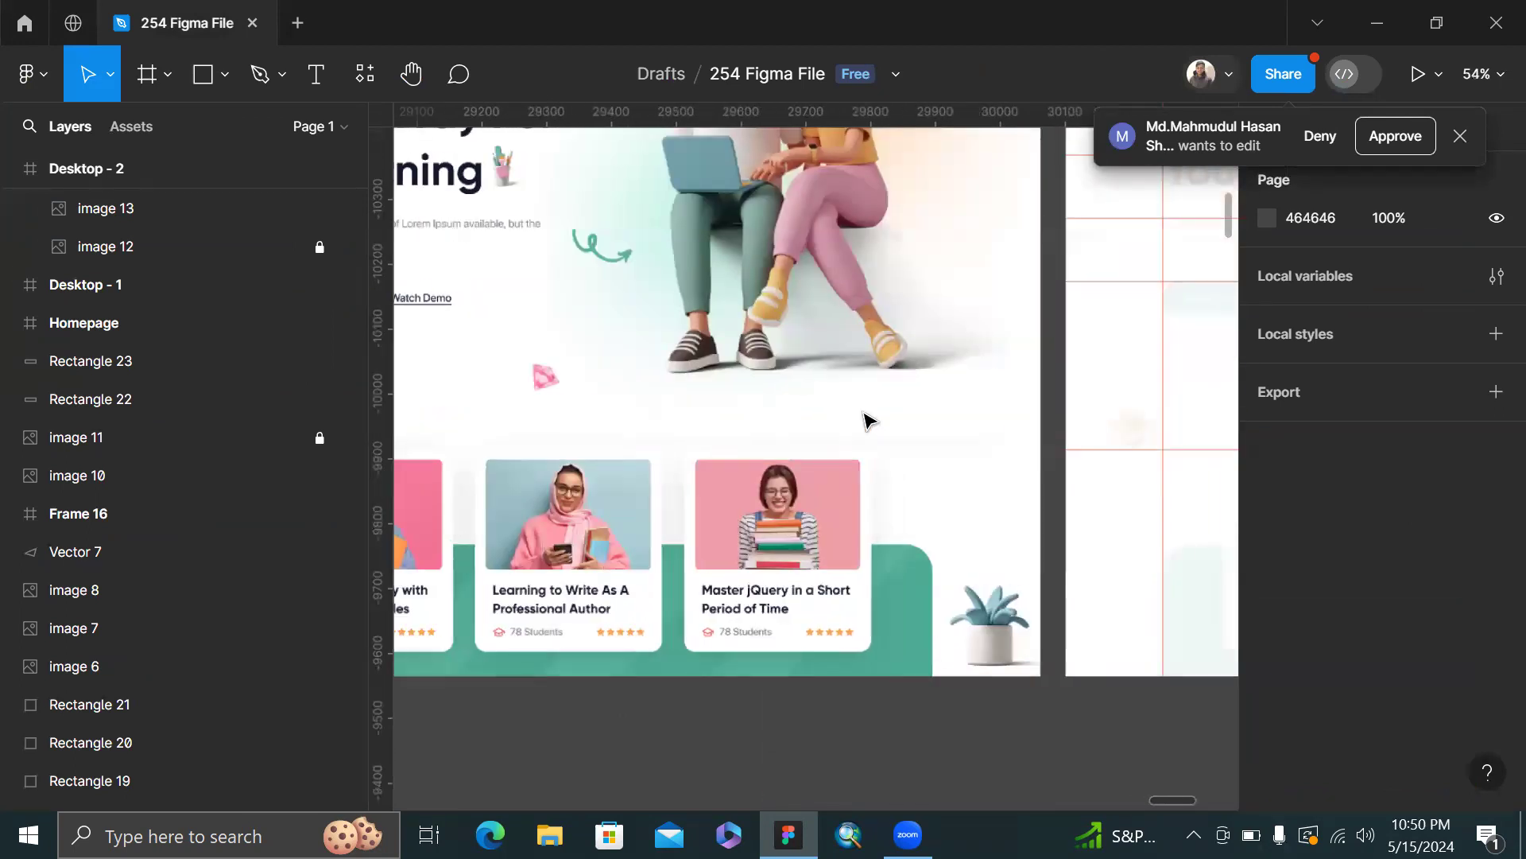
- Return to the Community results, find the Miniverse 3D illustrations pack and open it as a design file in Figma
{"action": "left_click", "coordinate": [23, 22]}
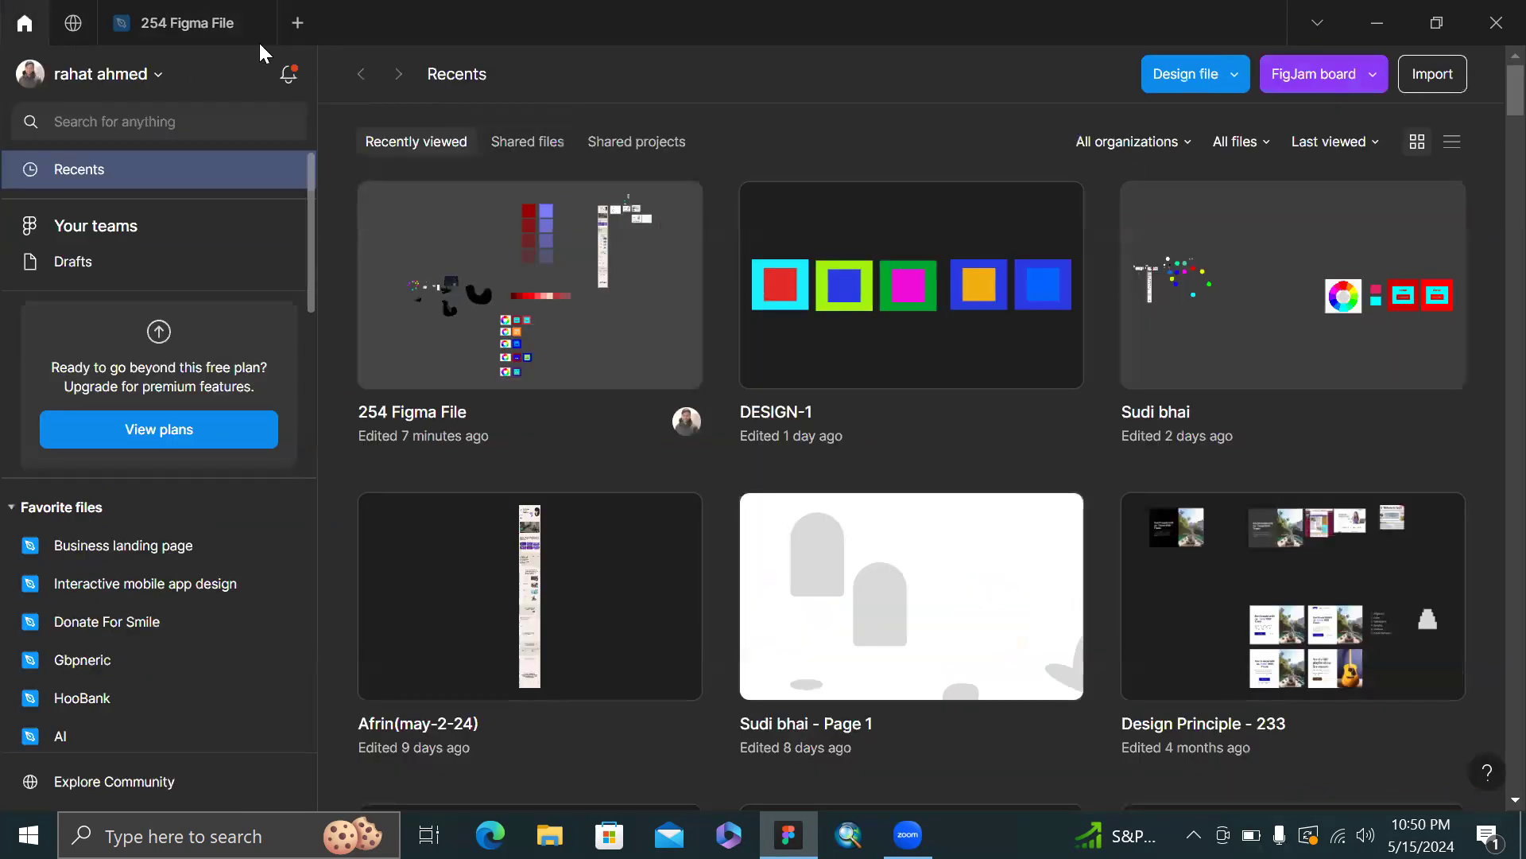
{"action": "left_click", "coordinate": [73, 23]}
{"action": "scroll", "coordinate": [759, 512], "scroll_direction": "down", "scroll_amount": 5}
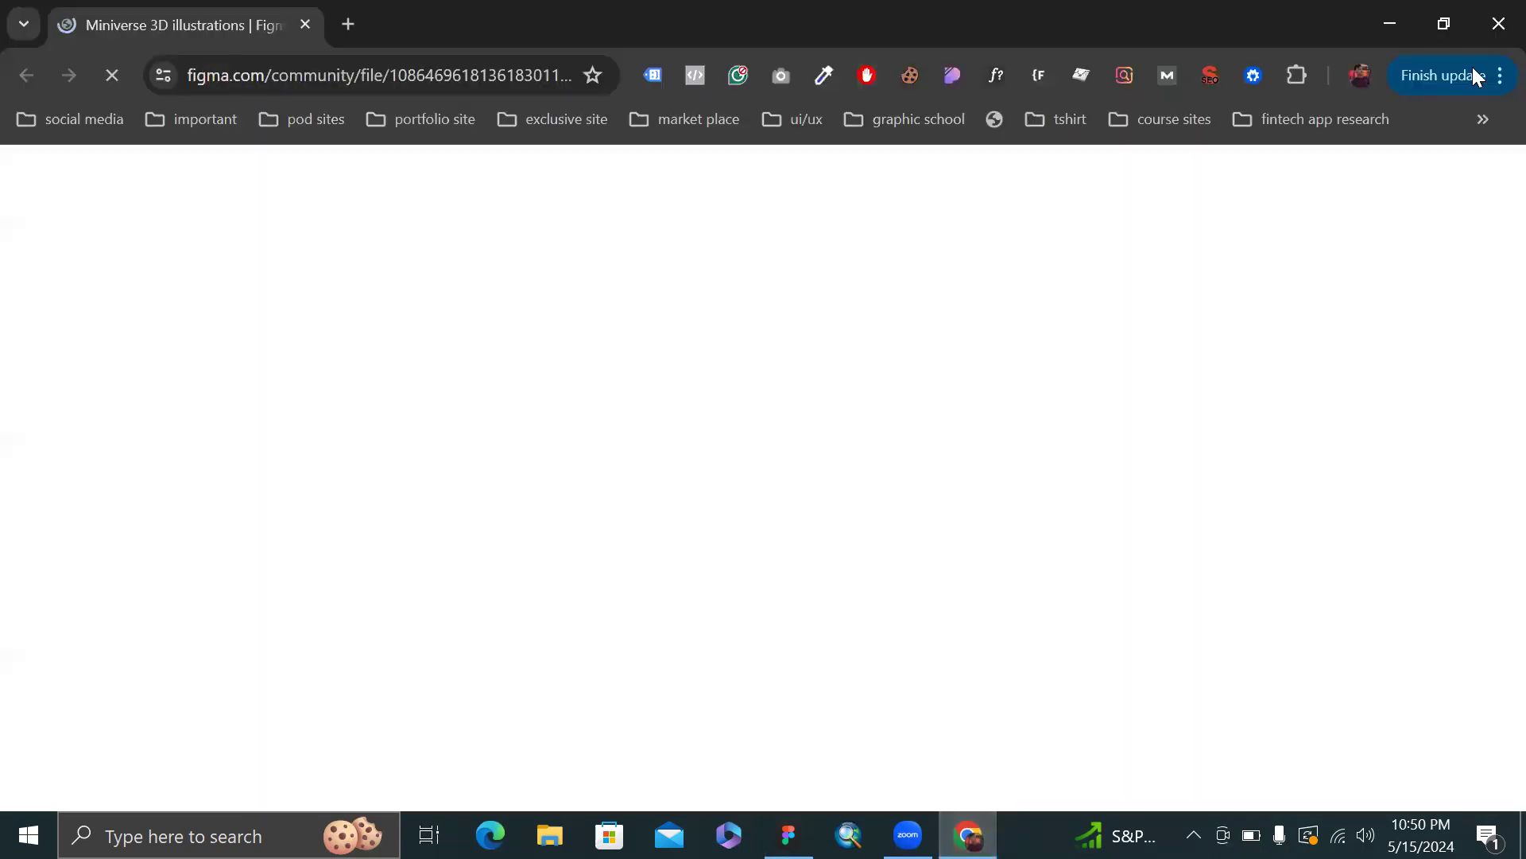
{"action": "left_click", "coordinate": [1493, 17]}
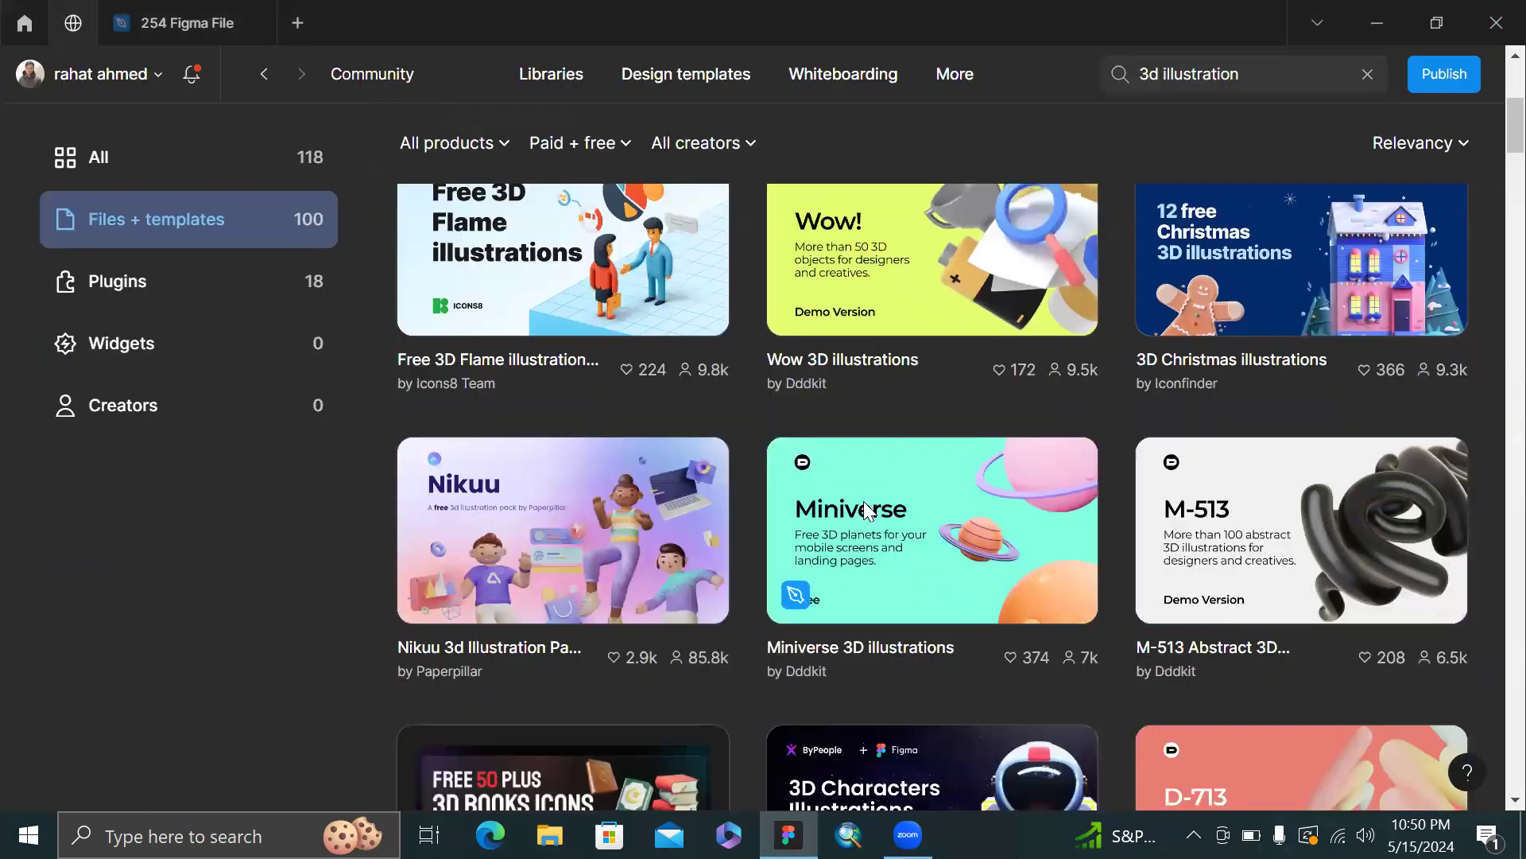
{"action": "left_click", "coordinate": [904, 510]}
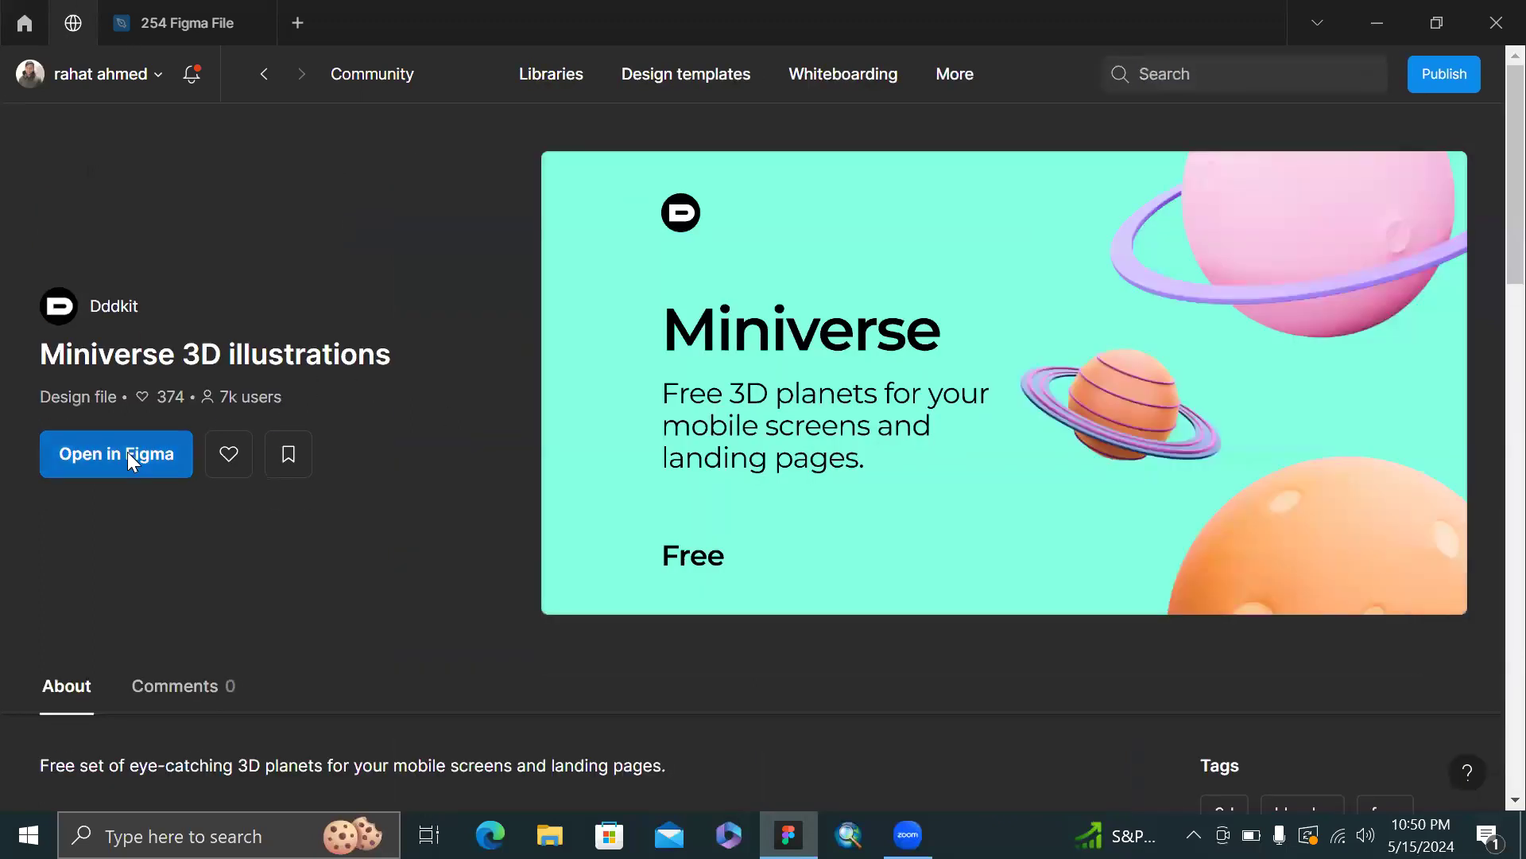
{"action": "left_click", "coordinate": [127, 452]}
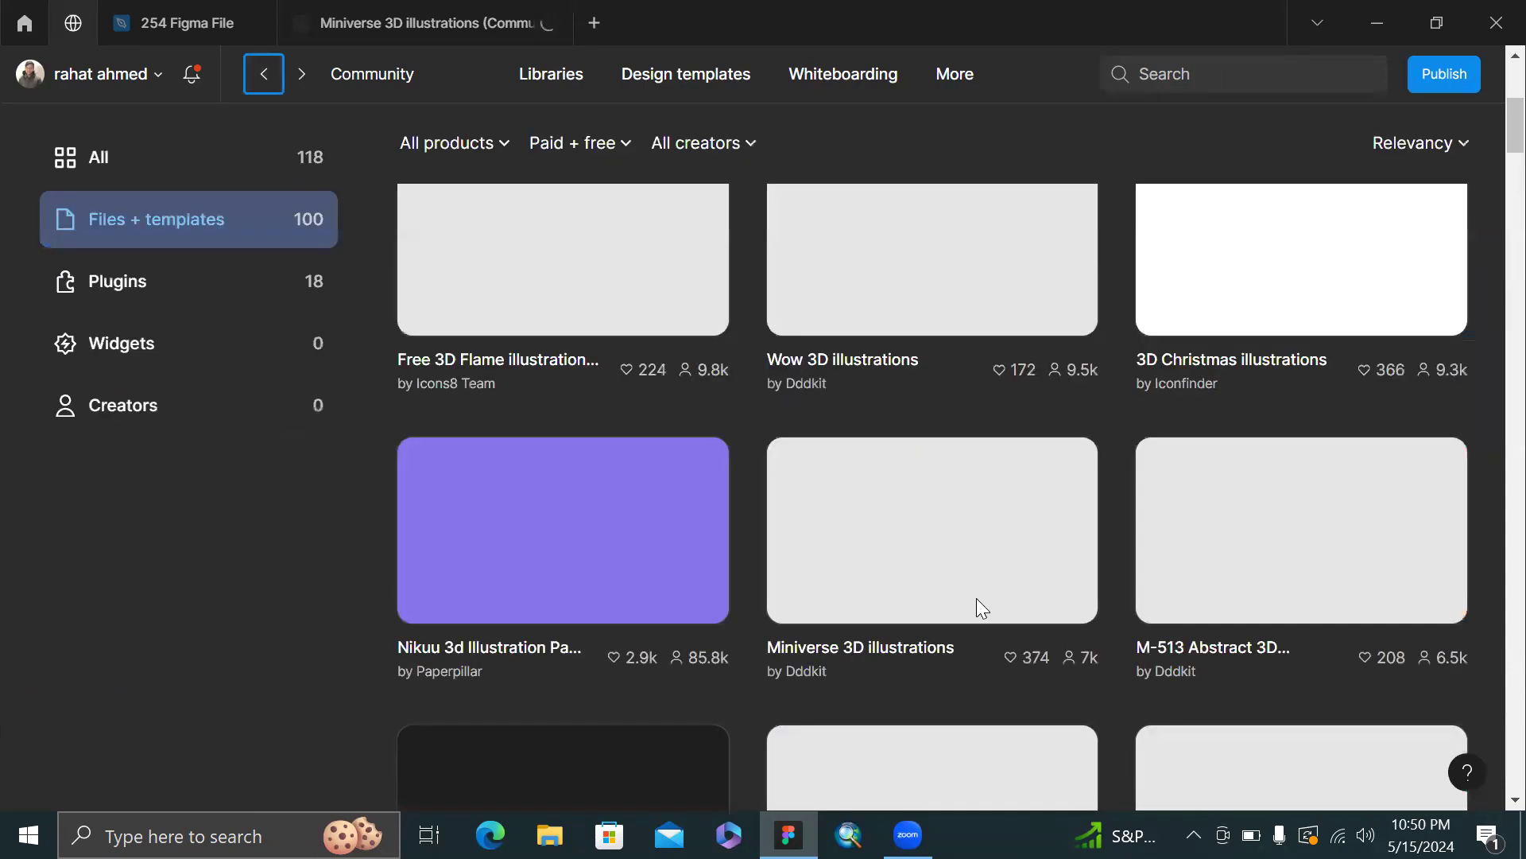
- Browse the 3D illustration files and templates in the Community results for packs suited to the landing page decorations
{"action": "scroll", "coordinate": [842, 382], "scroll_direction": "down", "scroll_amount": 1}
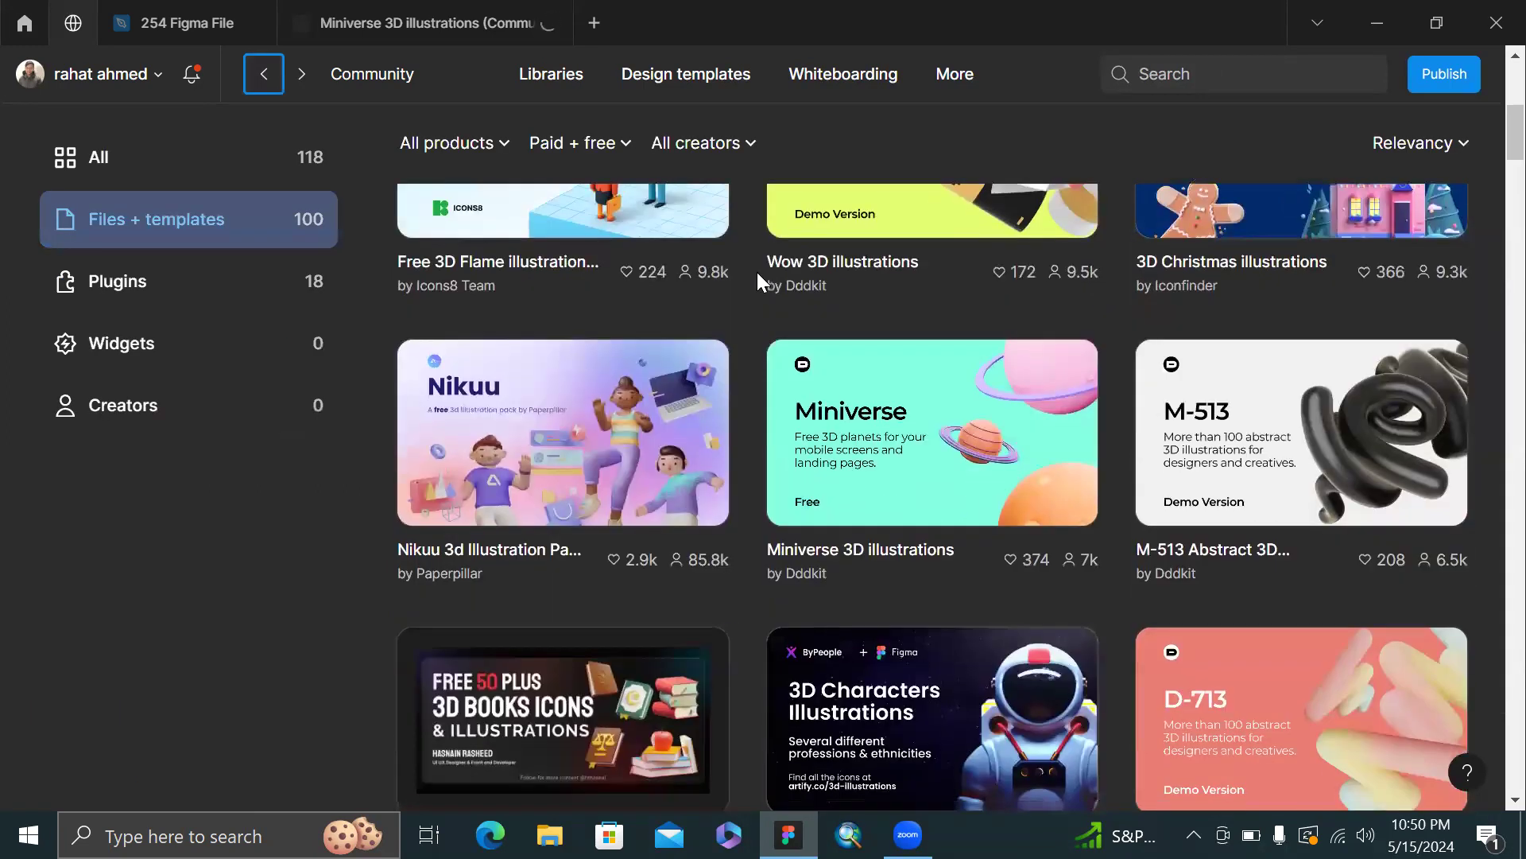
{"action": "scroll", "coordinate": [756, 272], "scroll_direction": "down", "scroll_amount": 5}
{"action": "scroll", "coordinate": [757, 272], "scroll_direction": "down", "scroll_amount": 1}
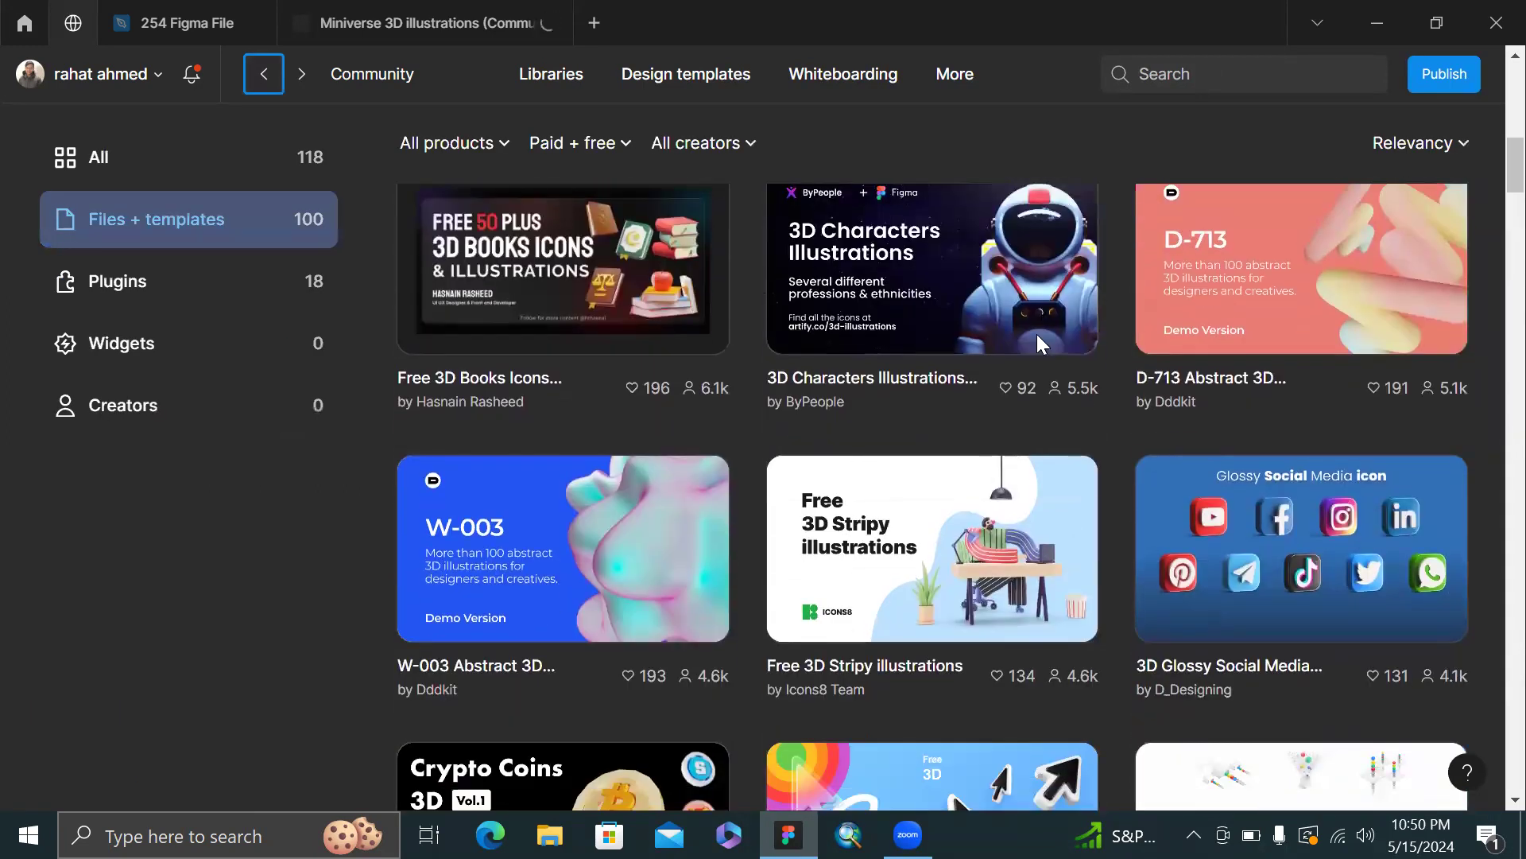
{"action": "scroll", "coordinate": [1237, 520], "scroll_direction": "down", "scroll_amount": 1}
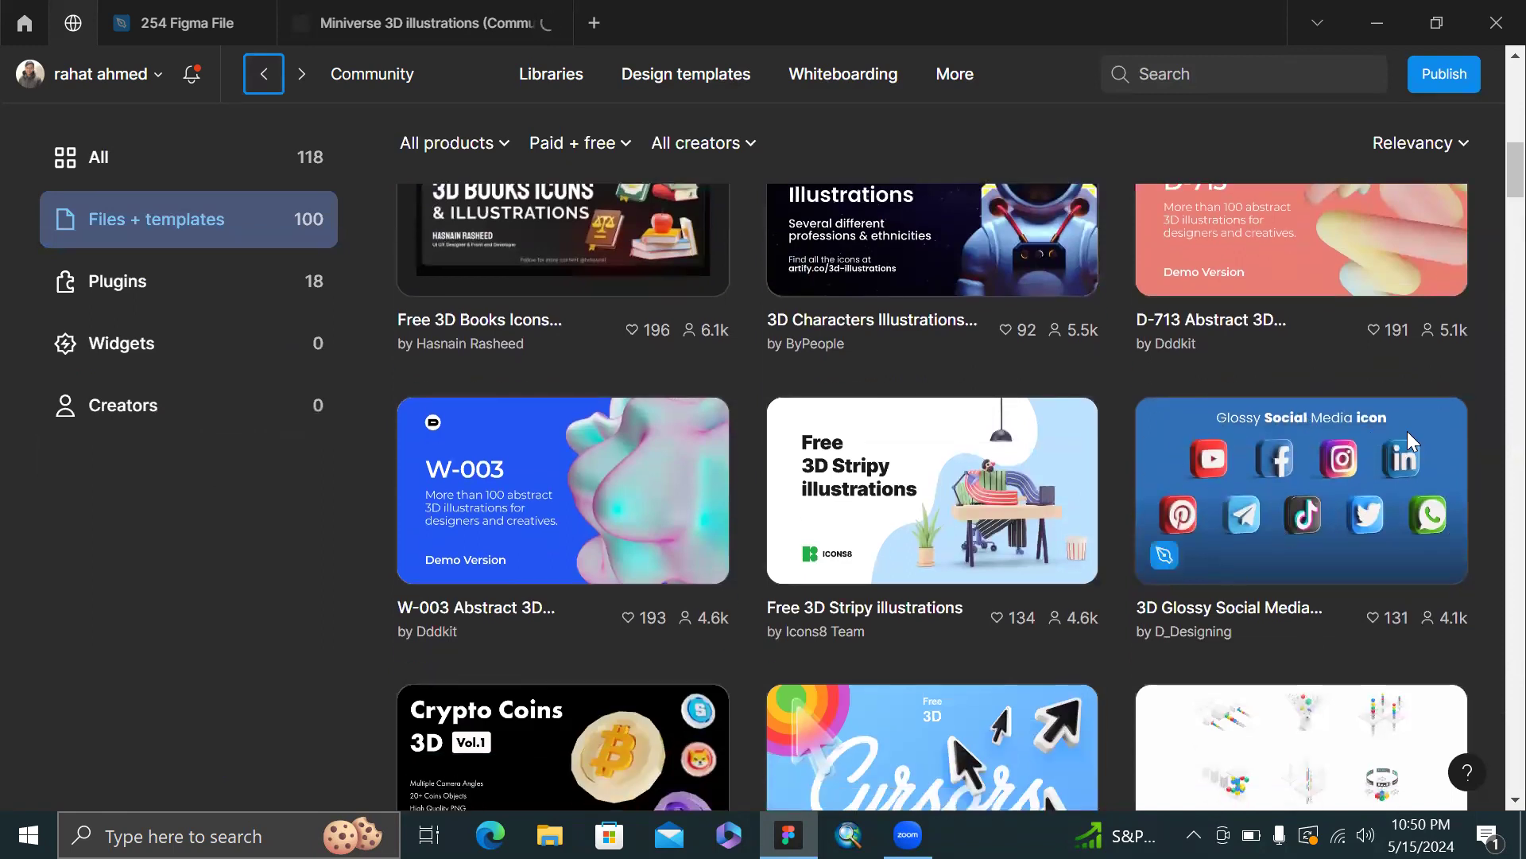
{"action": "scroll", "coordinate": [1251, 372], "scroll_direction": "down", "scroll_amount": 5}
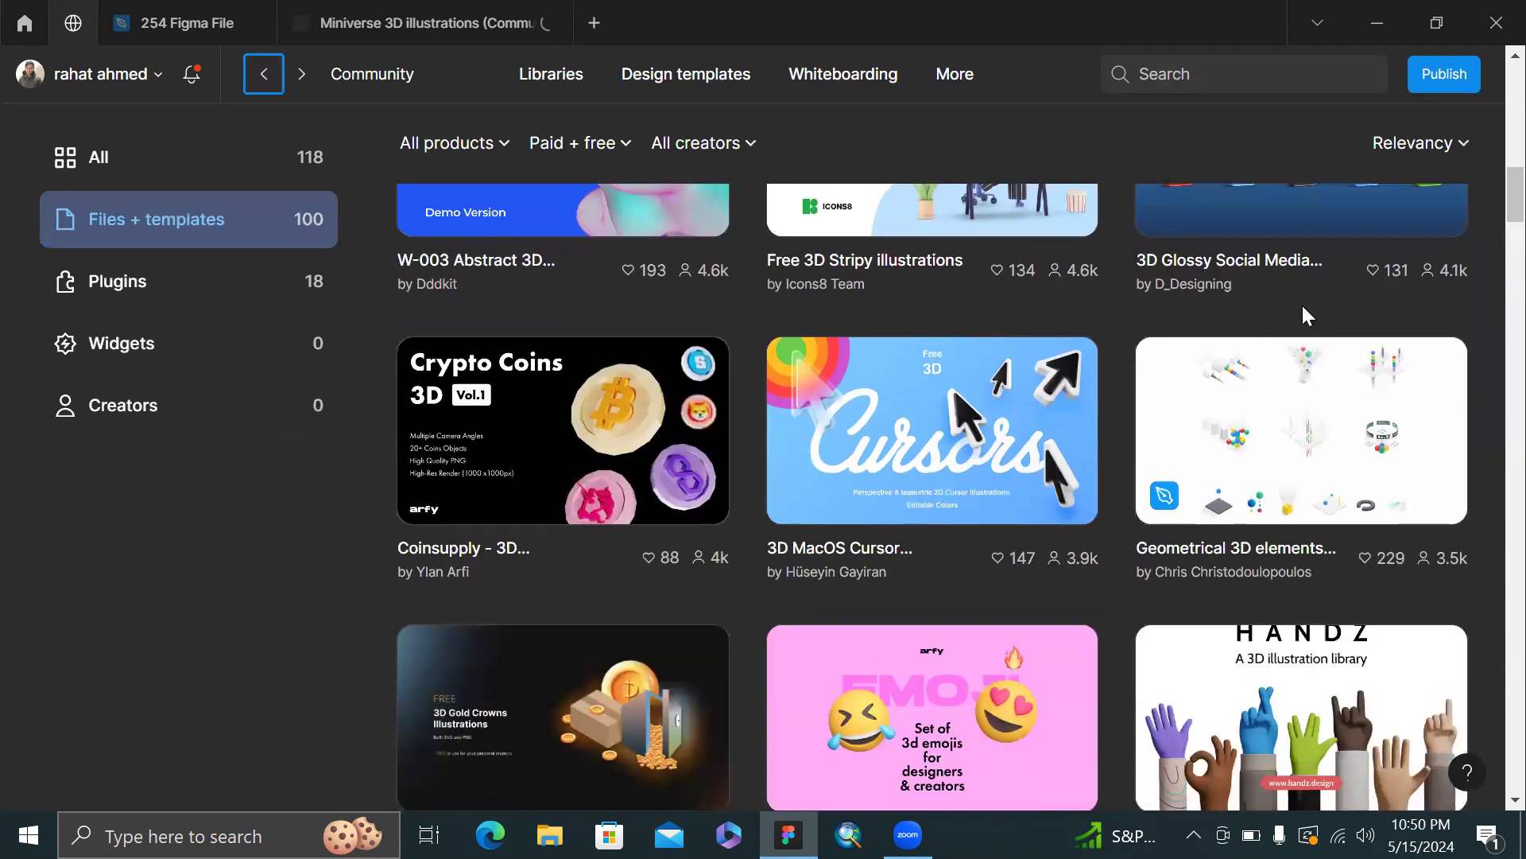
{"action": "scroll", "coordinate": [1283, 573], "scroll_direction": "down", "scroll_amount": 3}
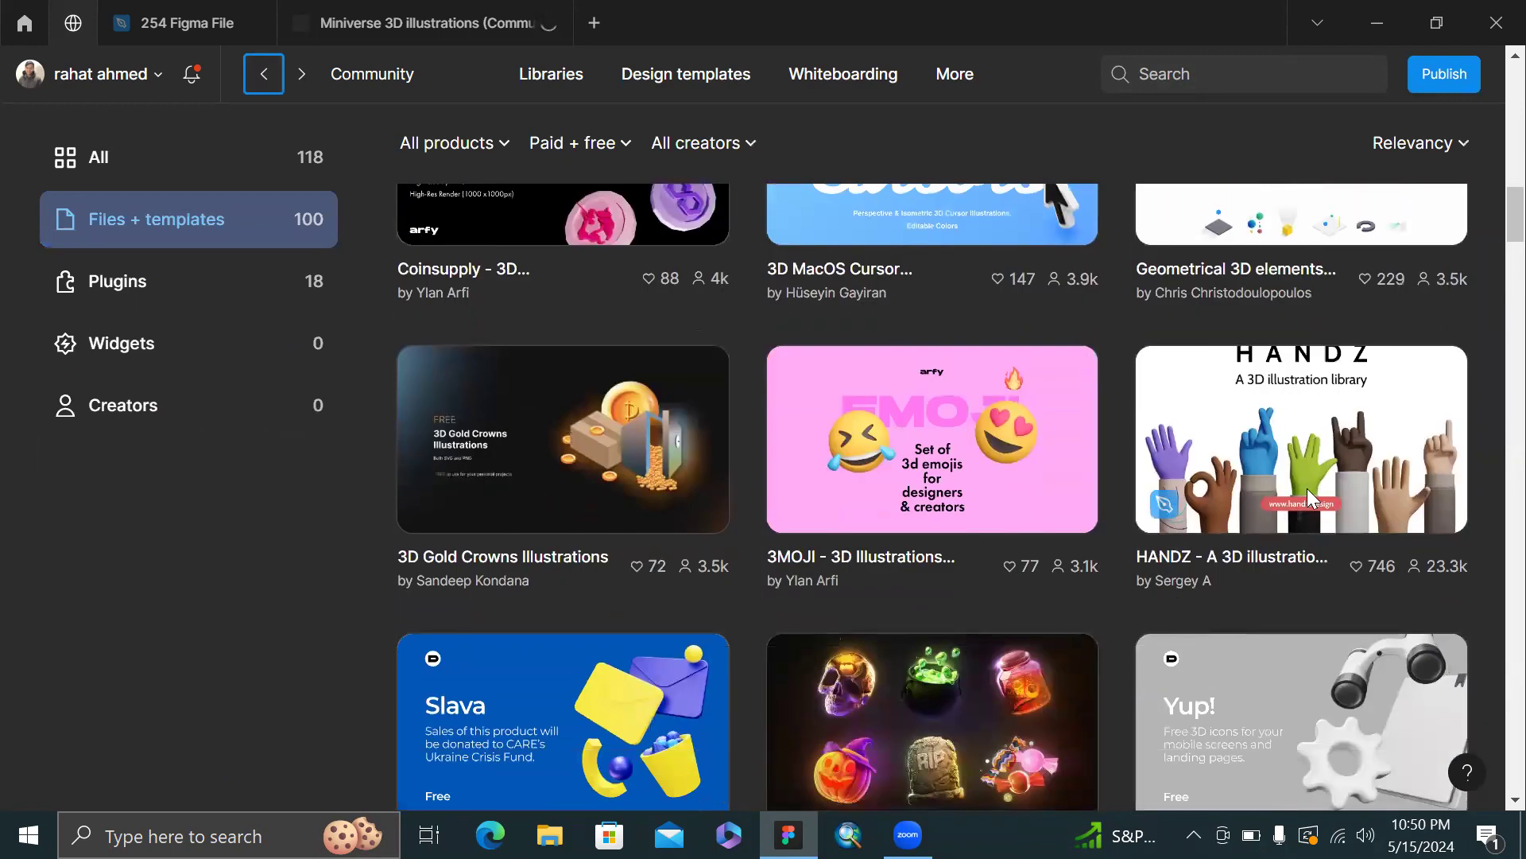
{"action": "scroll", "coordinate": [945, 445], "scroll_direction": "down", "scroll_amount": 5}
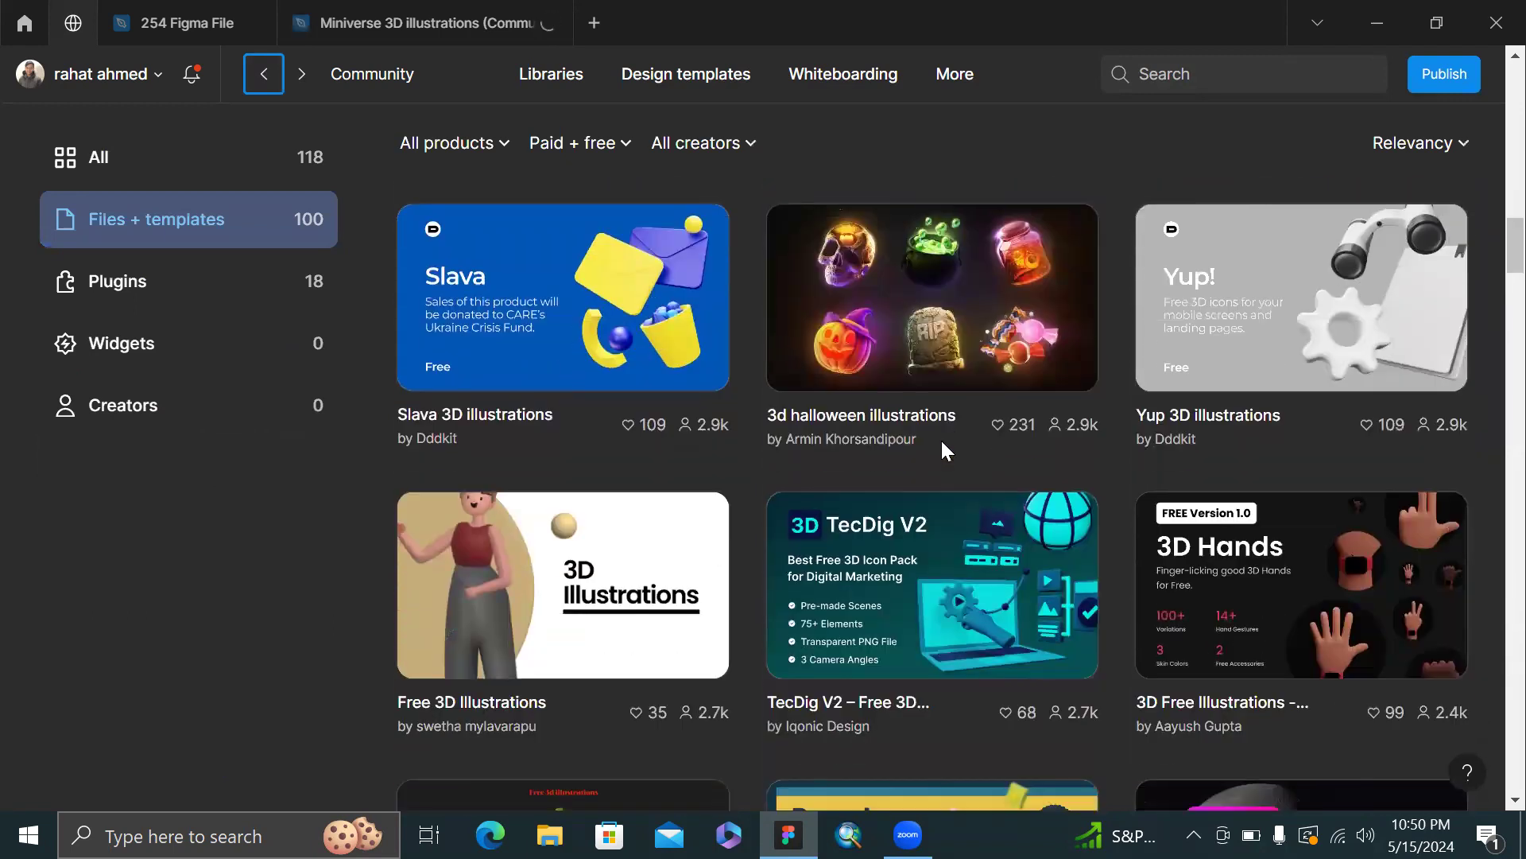
{"action": "scroll", "coordinate": [1121, 453], "scroll_direction": "down", "scroll_amount": 5}
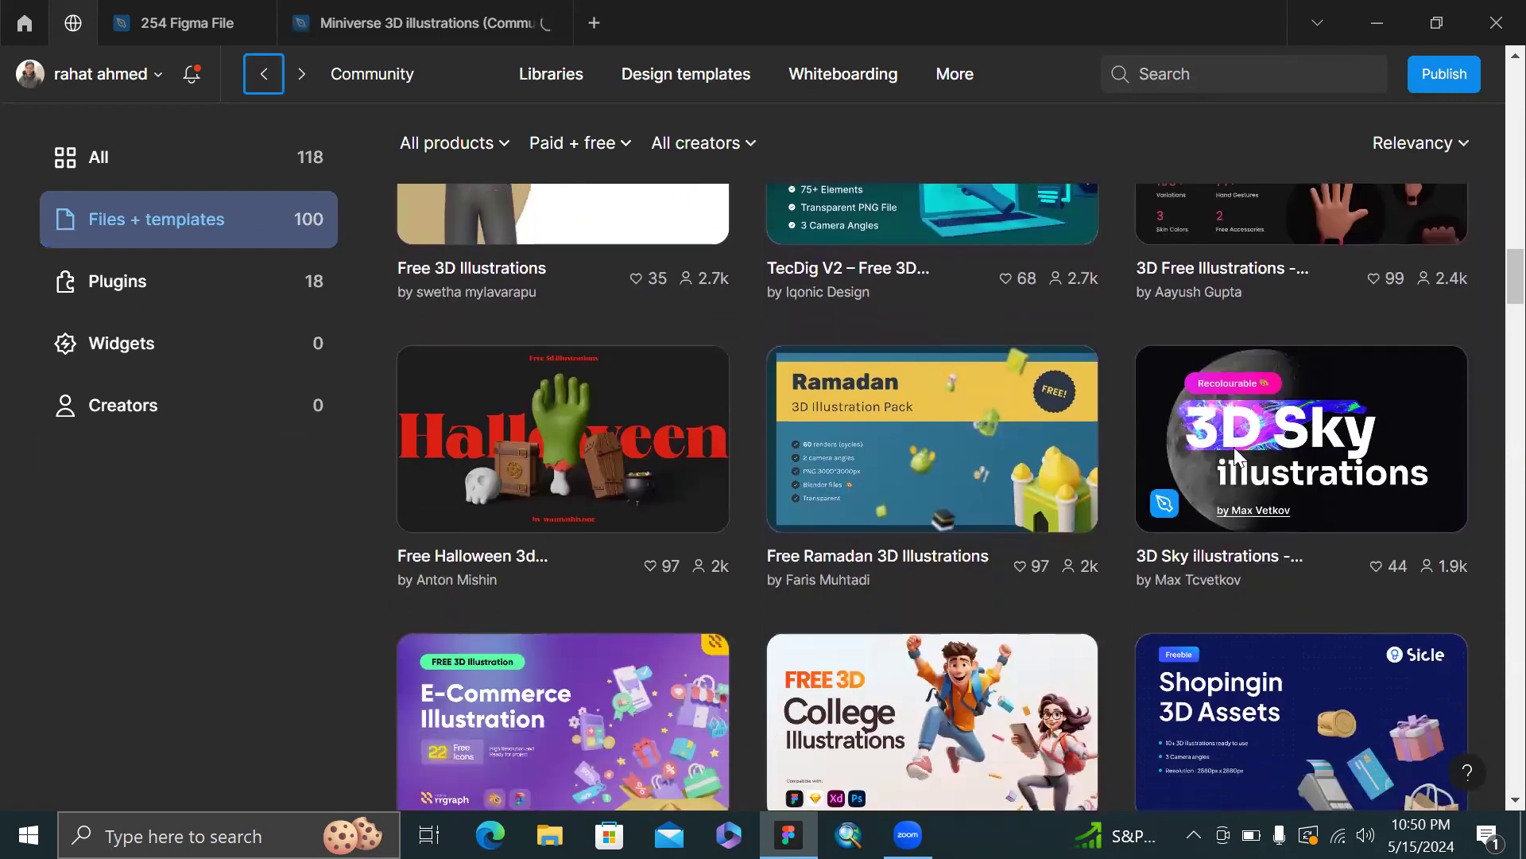
{"action": "scroll", "coordinate": [818, 339], "scroll_direction": "down", "scroll_amount": 2}
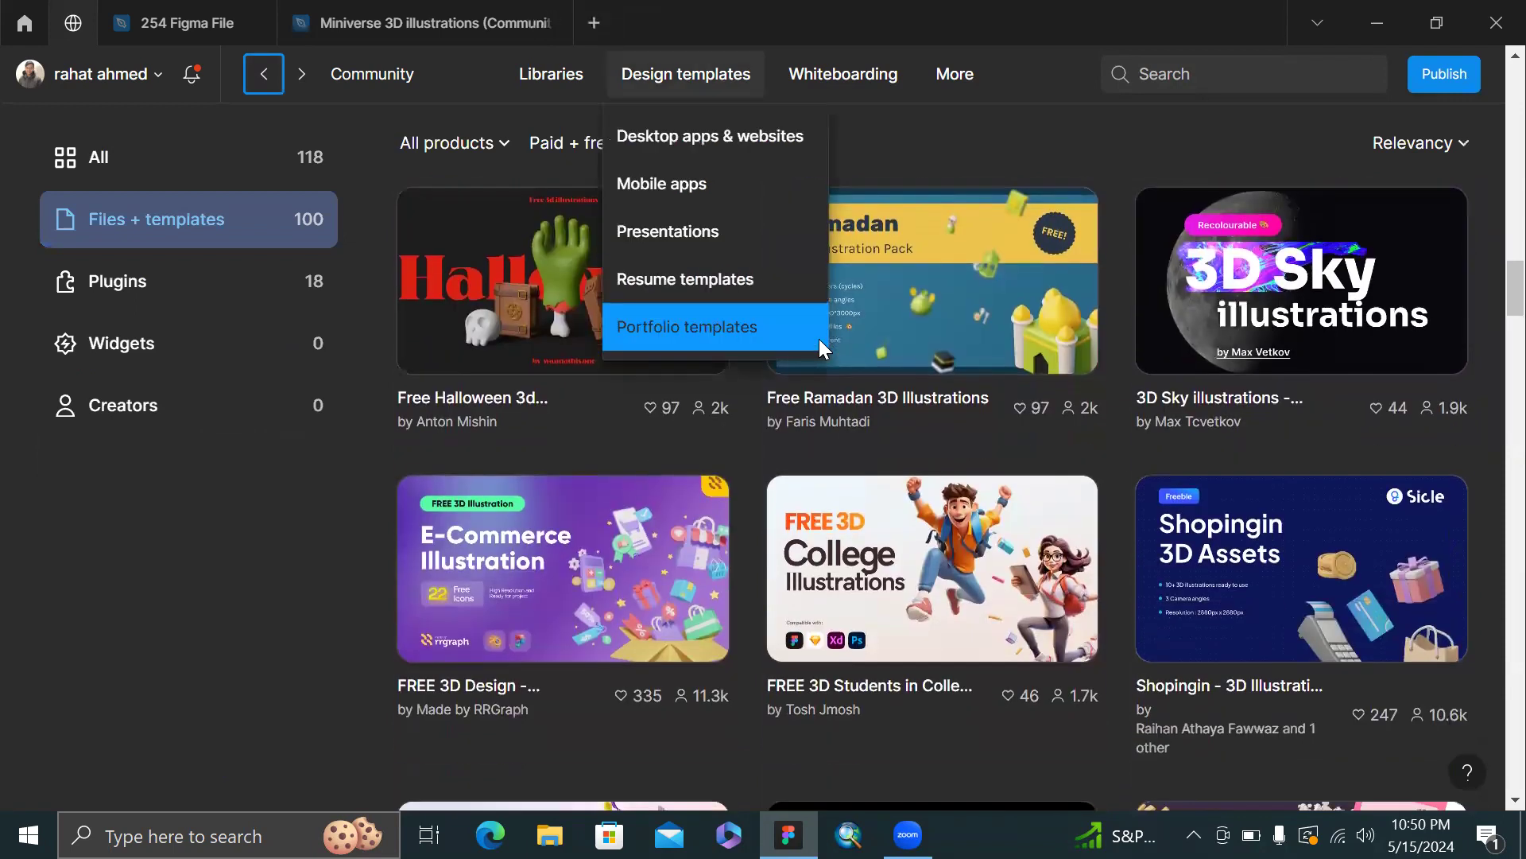
{"action": "scroll", "coordinate": [1041, 477], "scroll_direction": "down", "scroll_amount": 4}
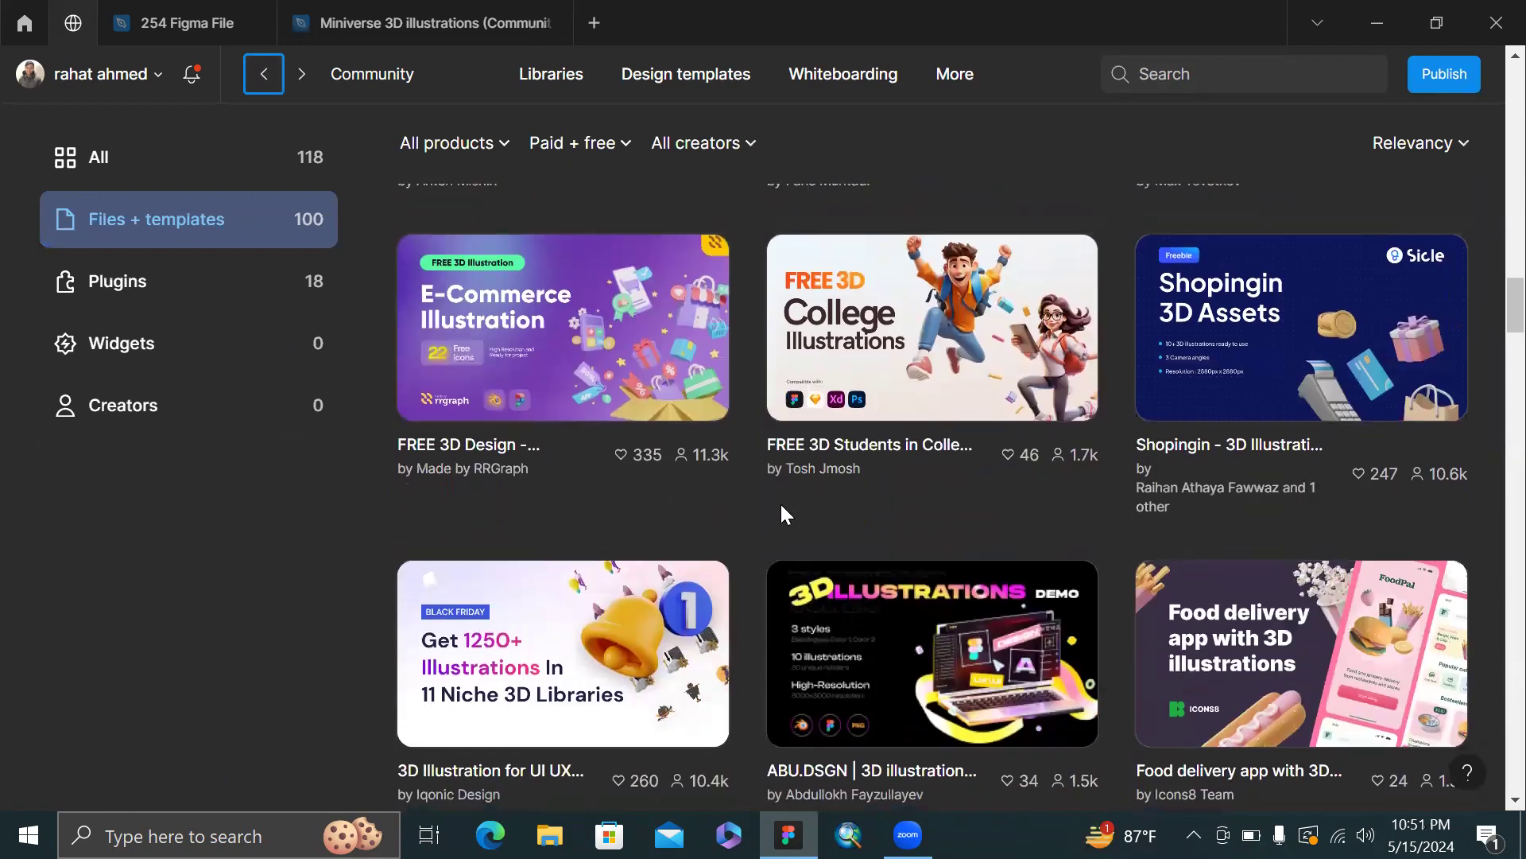
{"action": "scroll", "coordinate": [780, 504], "scroll_direction": "down", "scroll_amount": 3}
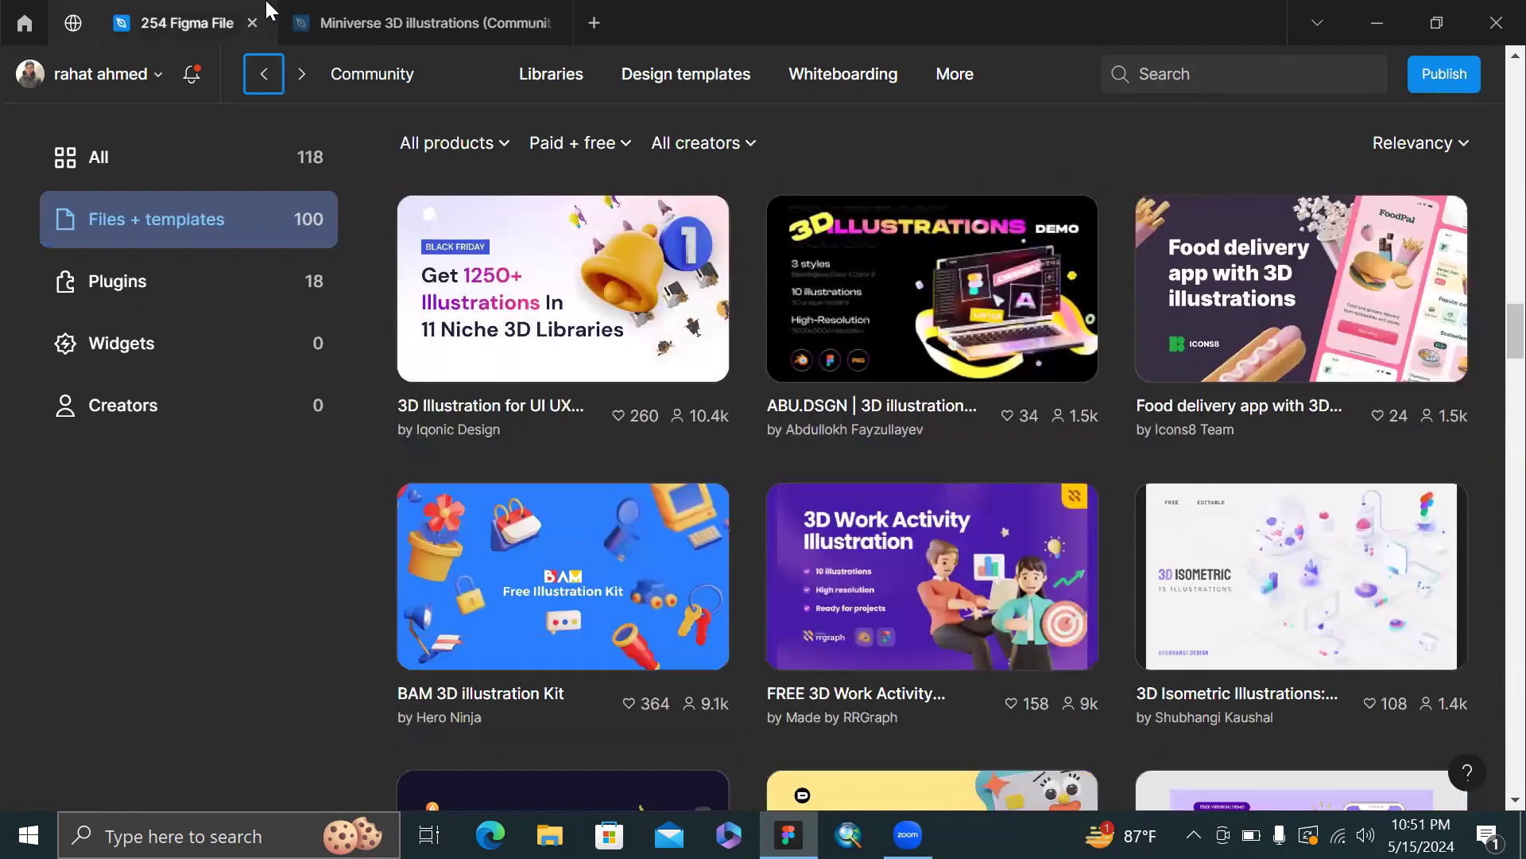
- Unlock the Thumbnail frame in the Miniverse 3D illustrations file and inspect its planet Image layer
{"action": "left_click", "coordinate": [442, 11]}
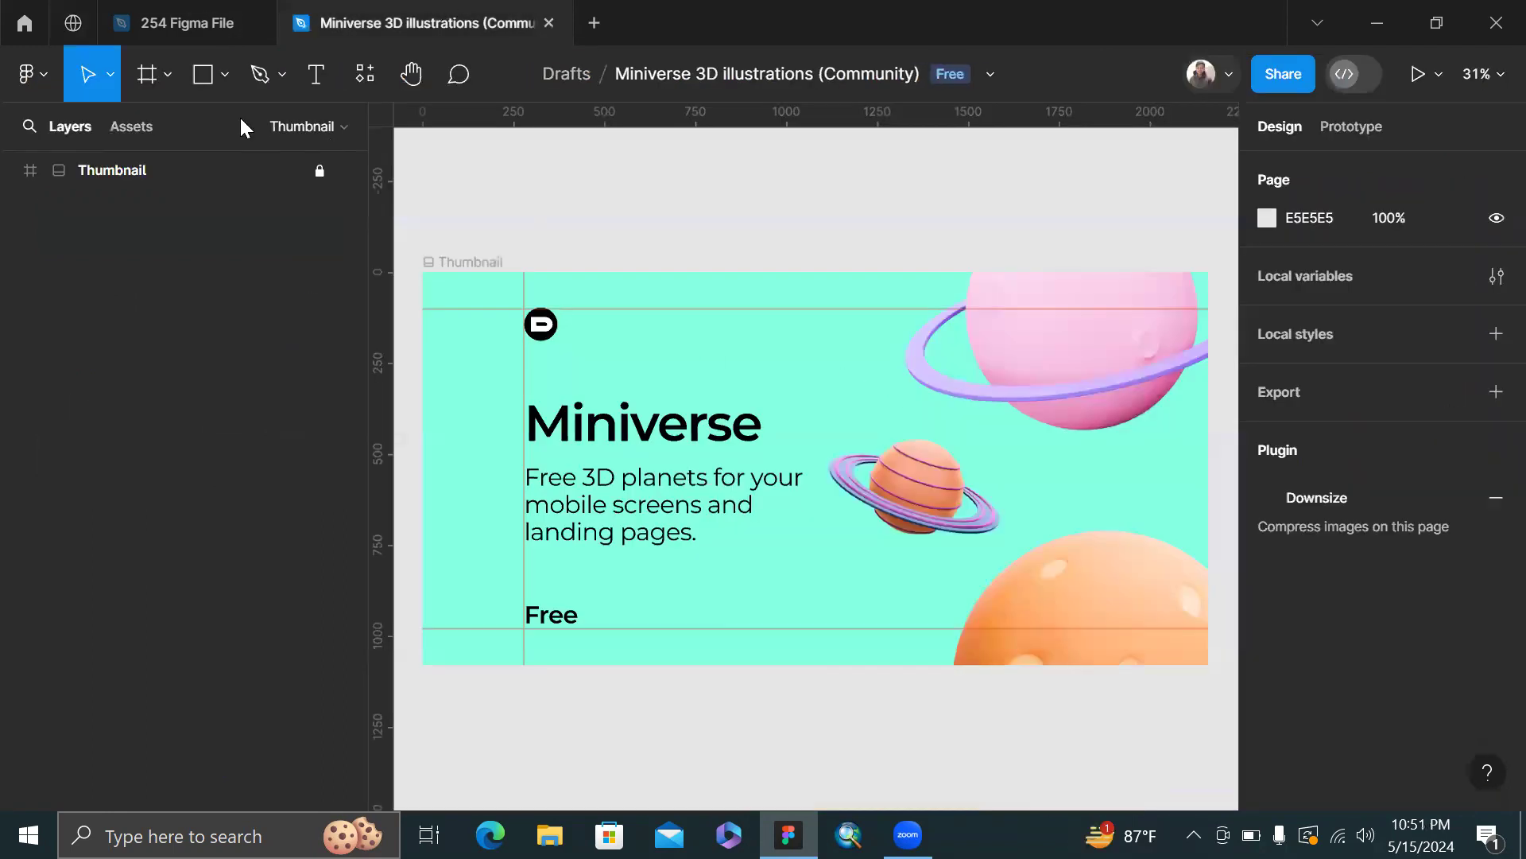
{"action": "scroll", "coordinate": [738, 240], "scroll_direction": "down", "scroll_amount": 5, "text": "ctrl"}
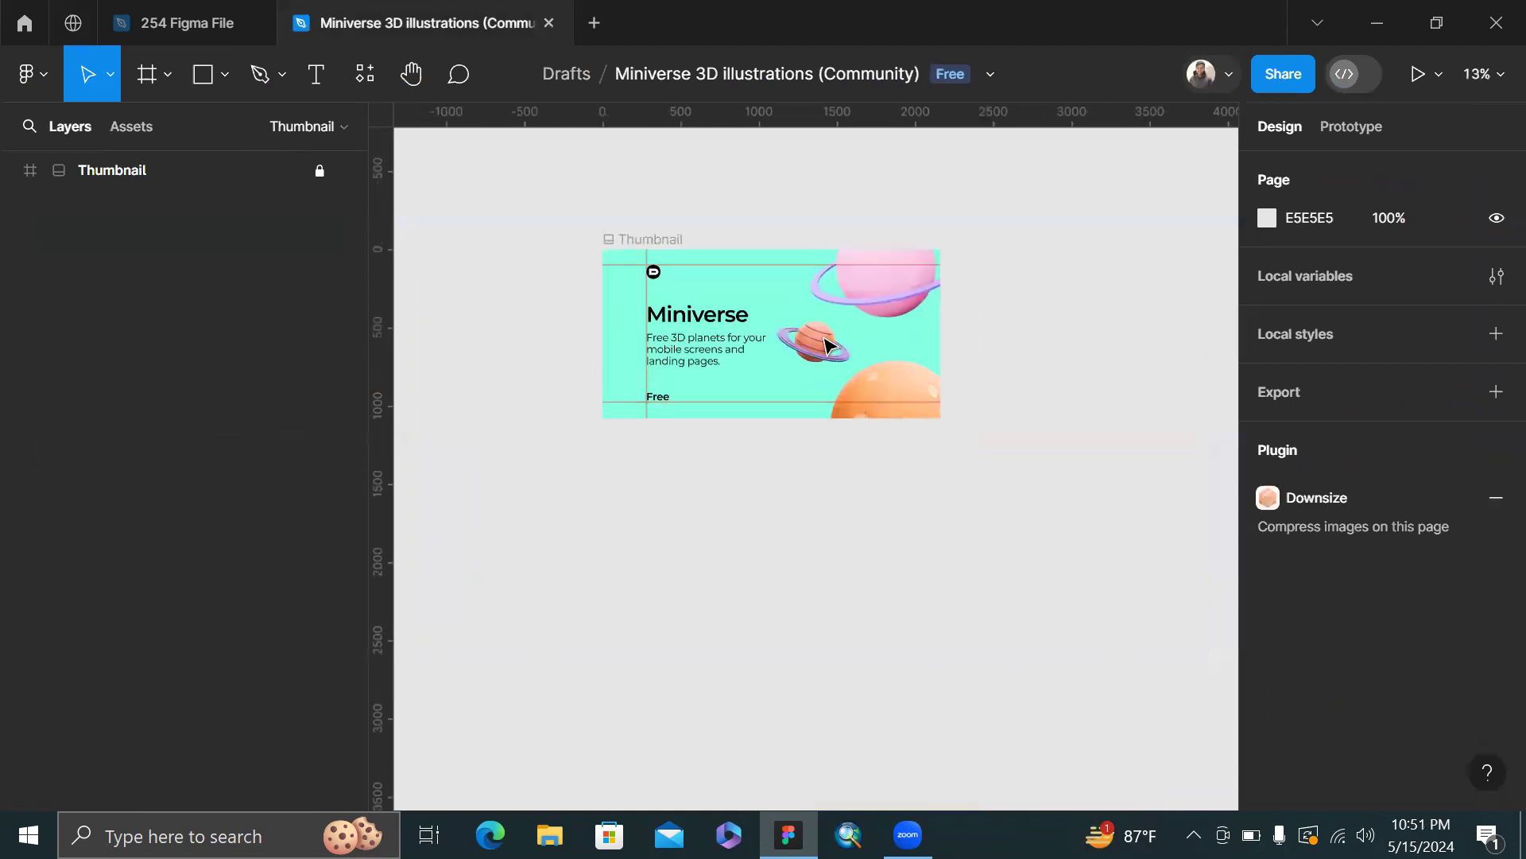
{"action": "scroll", "coordinate": [827, 343], "scroll_direction": "up", "scroll_amount": 3}
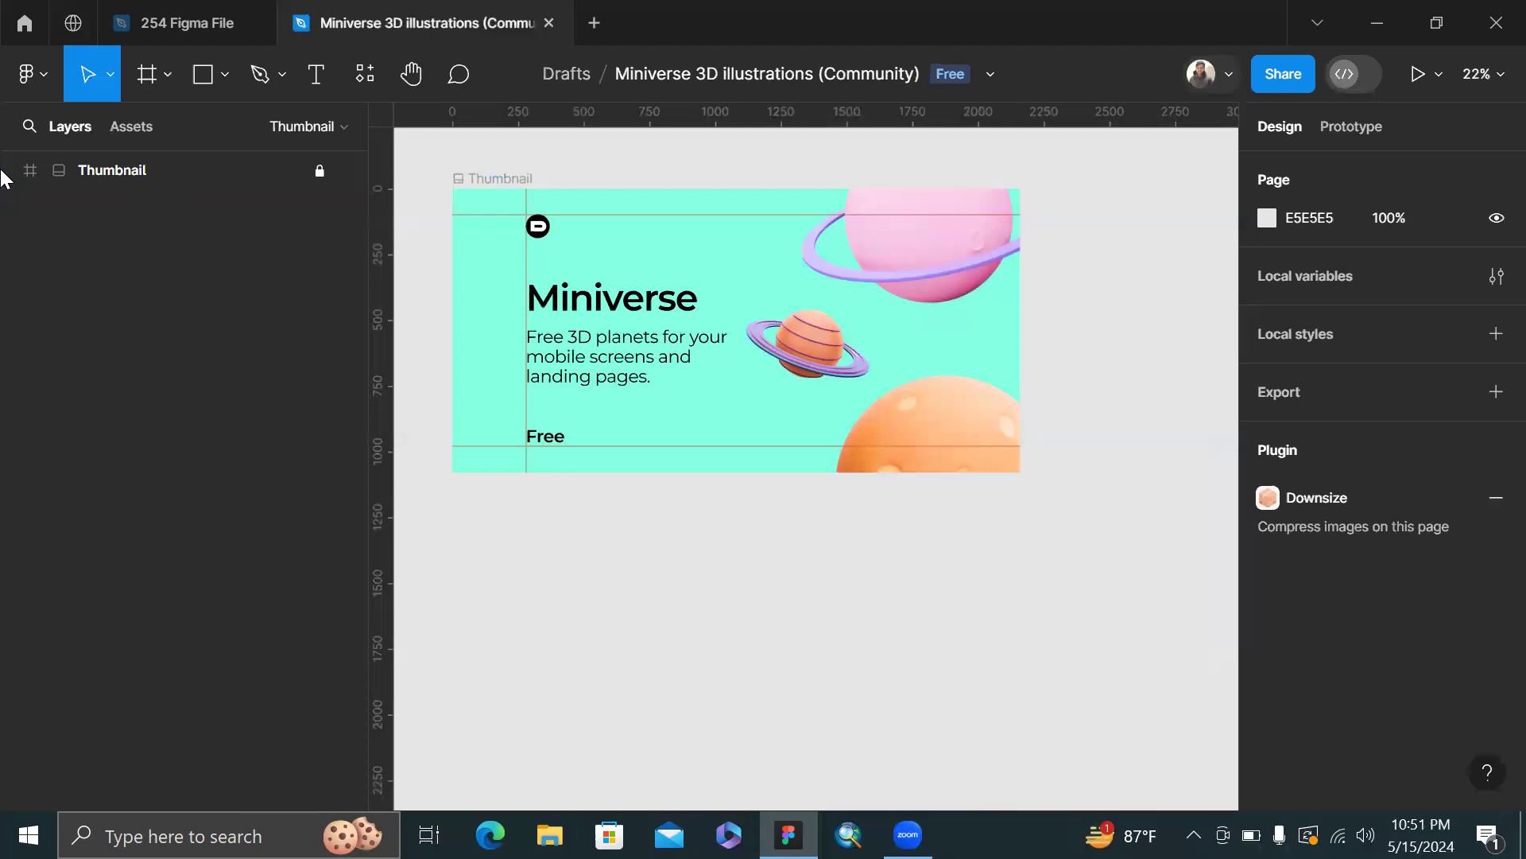
{"action": "left_click", "coordinate": [12, 170]}
{"action": "left_click", "coordinate": [322, 169]}
{"action": "left_click", "coordinate": [98, 209]}
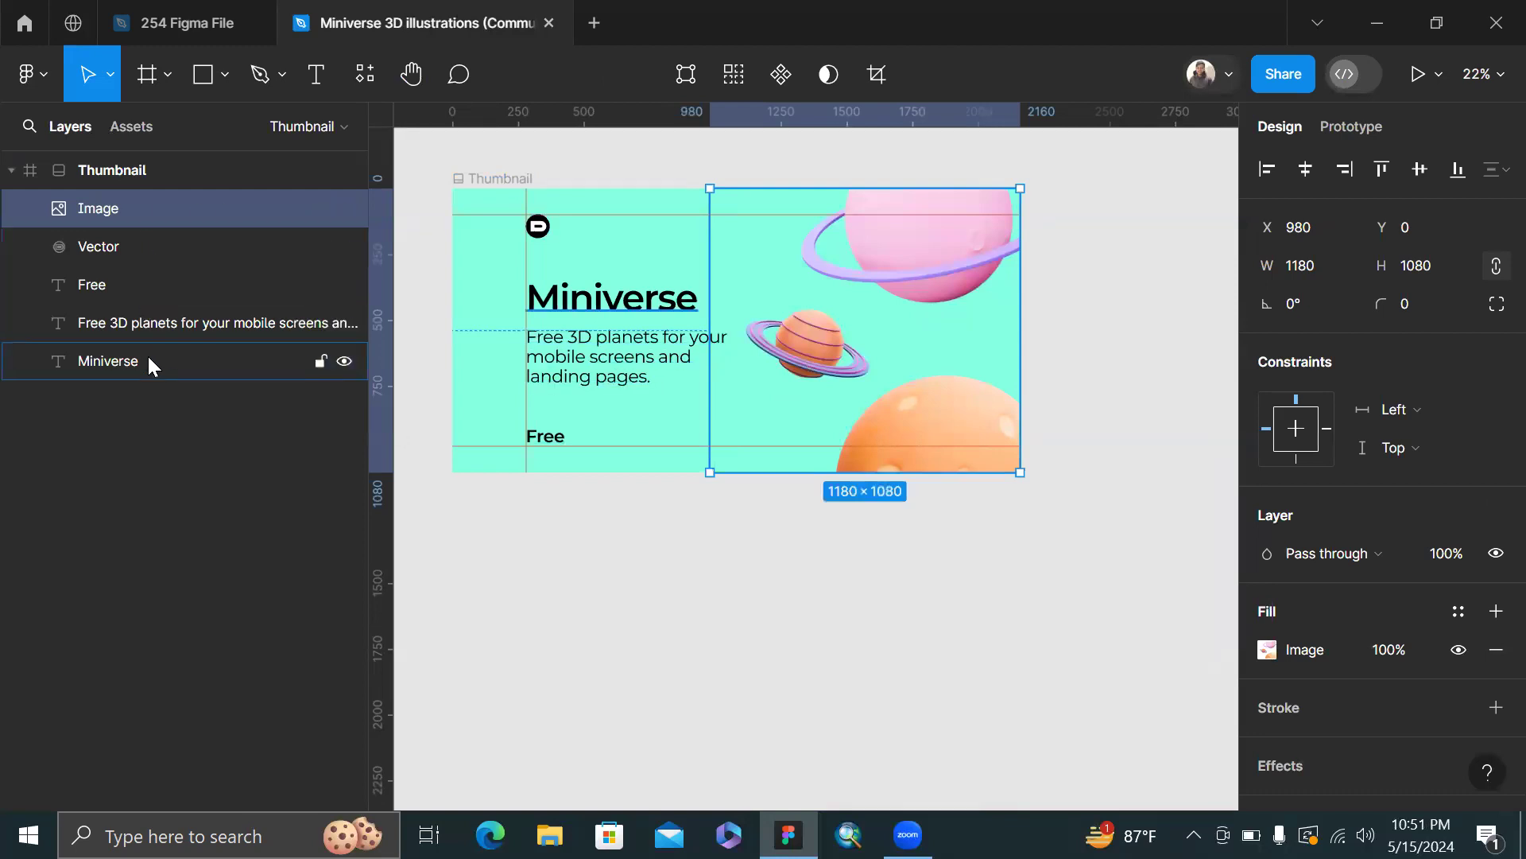
{"action": "scroll", "coordinate": [712, 262], "scroll_direction": "down", "scroll_amount": 3, "text": "ctrl"}
{"action": "left_click", "coordinate": [1022, 279]}
{"action": "scroll", "coordinate": [994, 270], "scroll_direction": "up", "scroll_amount": 1}
- Go back to the Community results and look further through the files and templates for education, heart and object illustration packs
{"action": "left_click", "coordinate": [219, 14]}
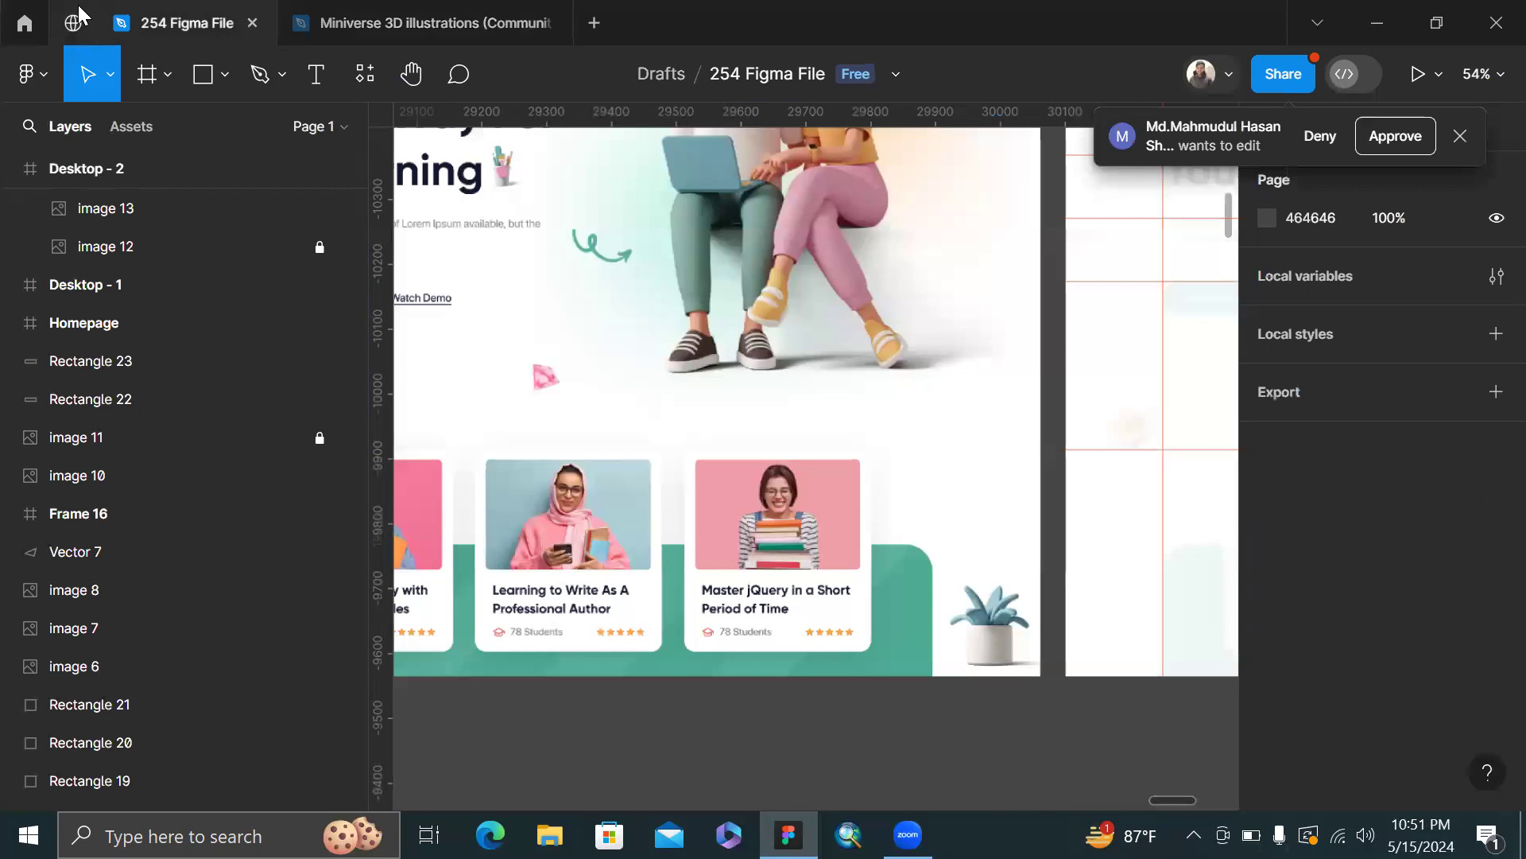
{"action": "left_click", "coordinate": [78, 13]}
{"action": "scroll", "coordinate": [945, 408], "scroll_direction": "down", "scroll_amount": 3}
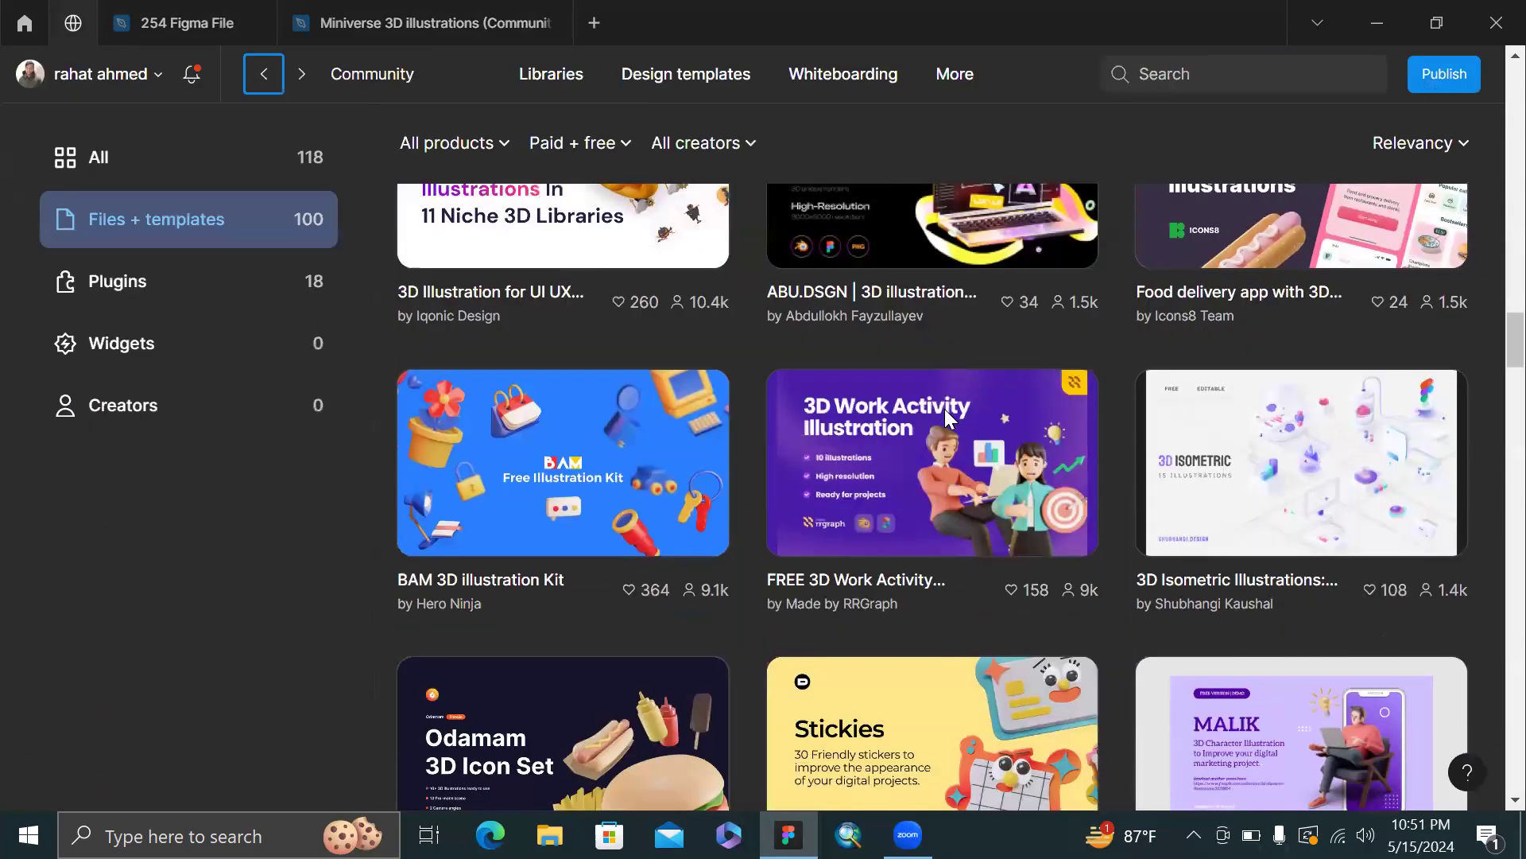
{"action": "scroll", "coordinate": [945, 409], "scroll_direction": "down", "scroll_amount": 5}
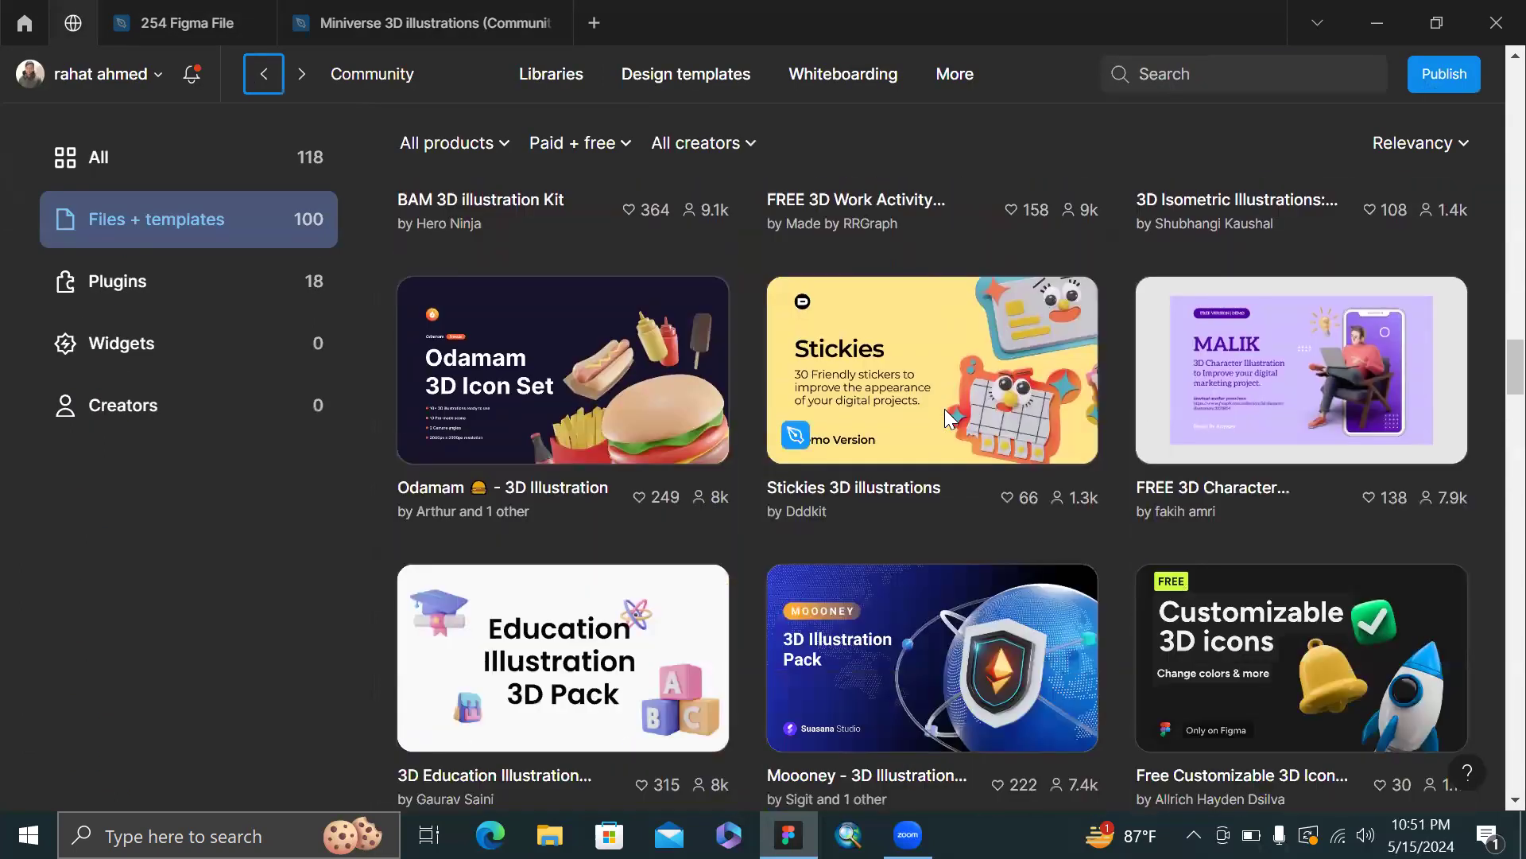
{"action": "scroll", "coordinate": [944, 411], "scroll_direction": "down", "scroll_amount": 1}
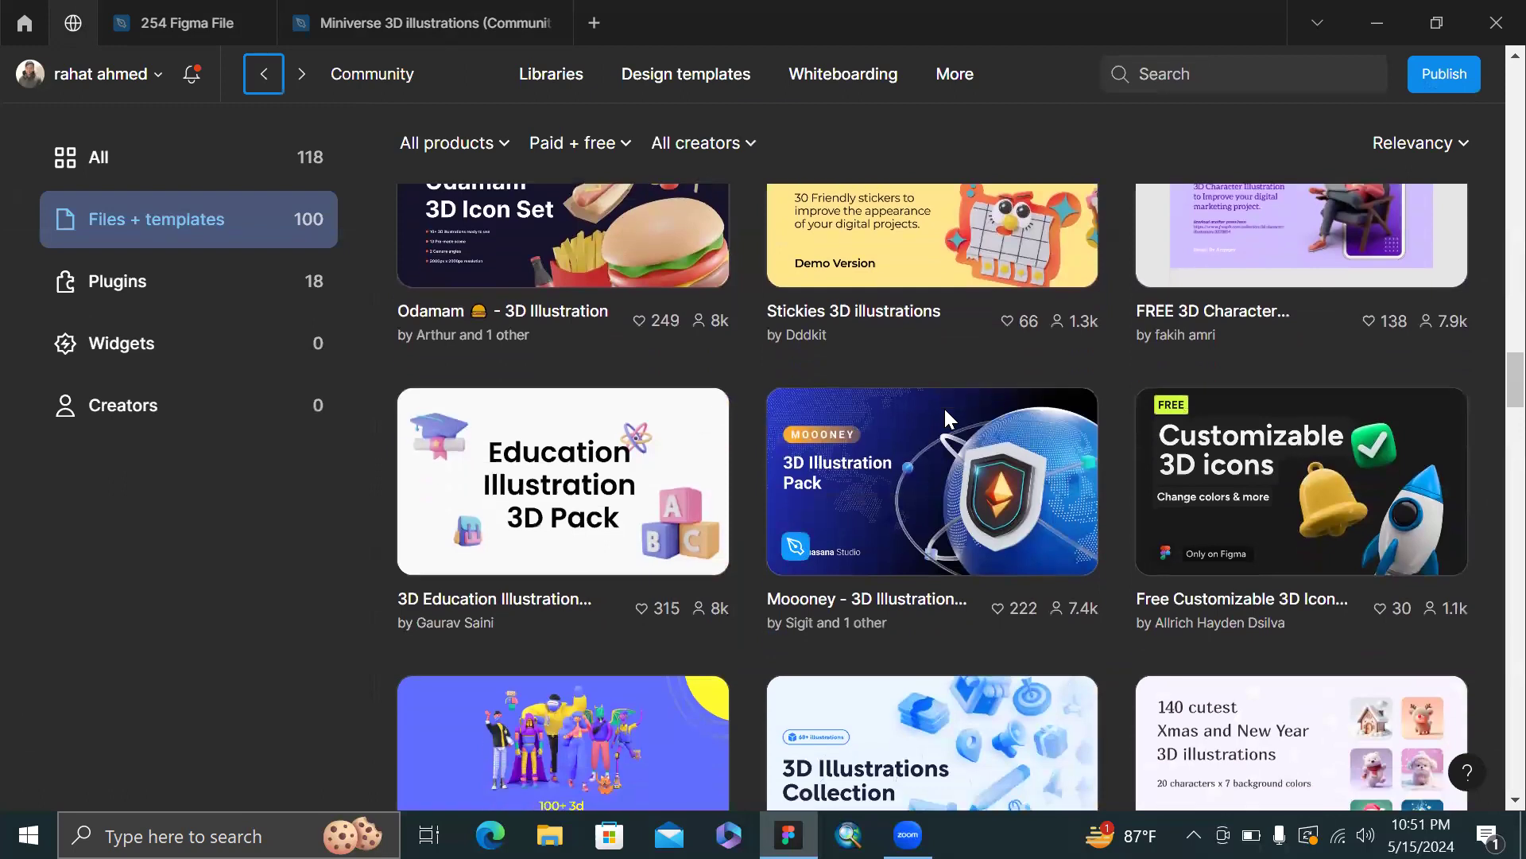
{"action": "scroll", "coordinate": [781, 437], "scroll_direction": "down", "scroll_amount": 5}
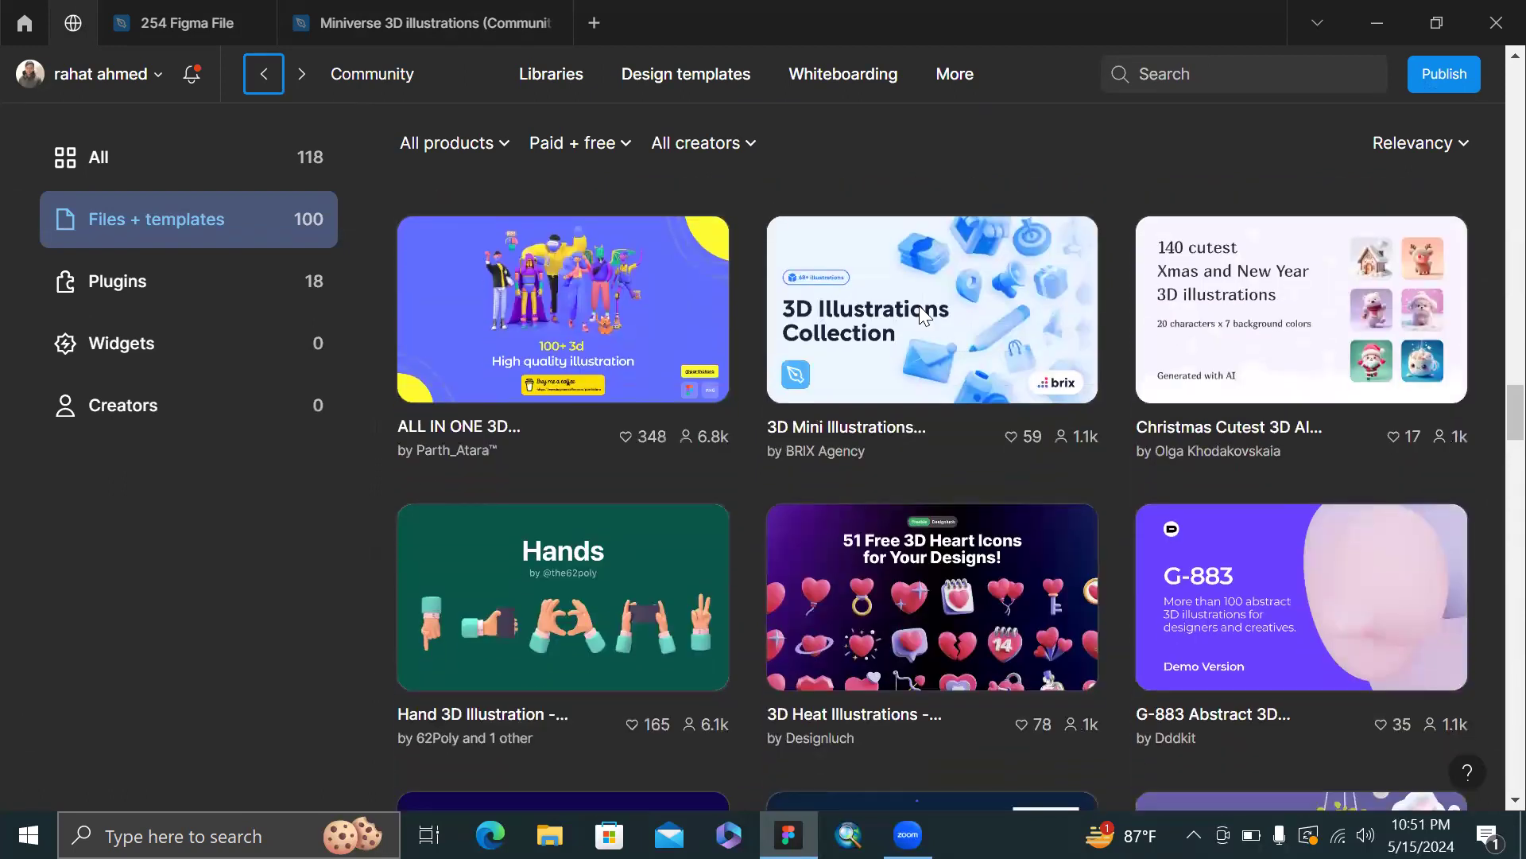
{"action": "scroll", "coordinate": [903, 325], "scroll_direction": "down", "scroll_amount": 1}
{"action": "scroll", "coordinate": [903, 324], "scroll_direction": "down", "scroll_amount": 2}
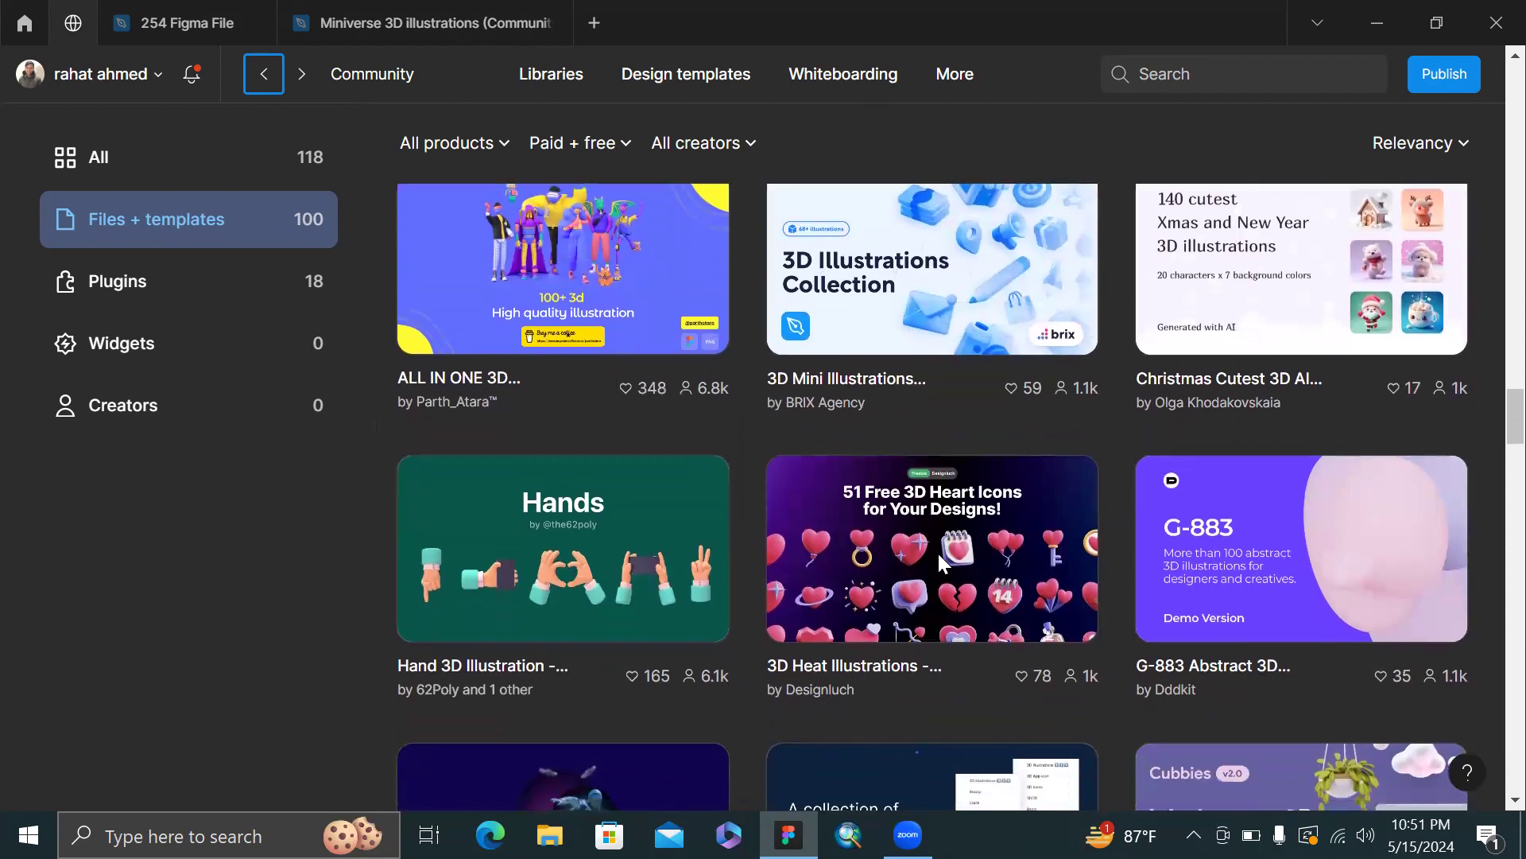
{"action": "scroll", "coordinate": [940, 470], "scroll_direction": "down", "scroll_amount": 3}
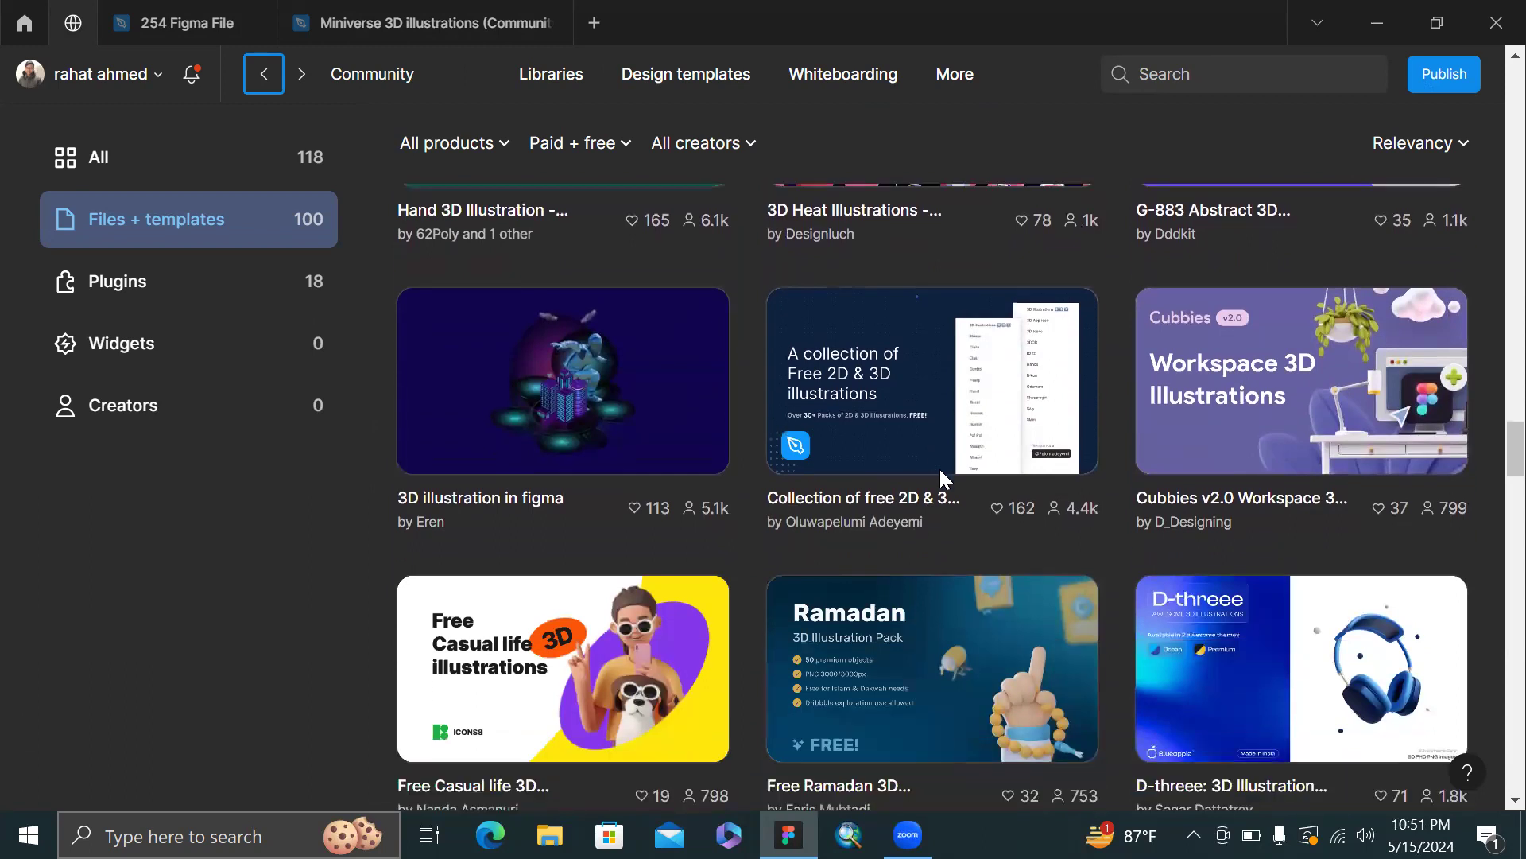
{"action": "scroll", "coordinate": [961, 349], "scroll_direction": "up", "scroll_amount": 2}
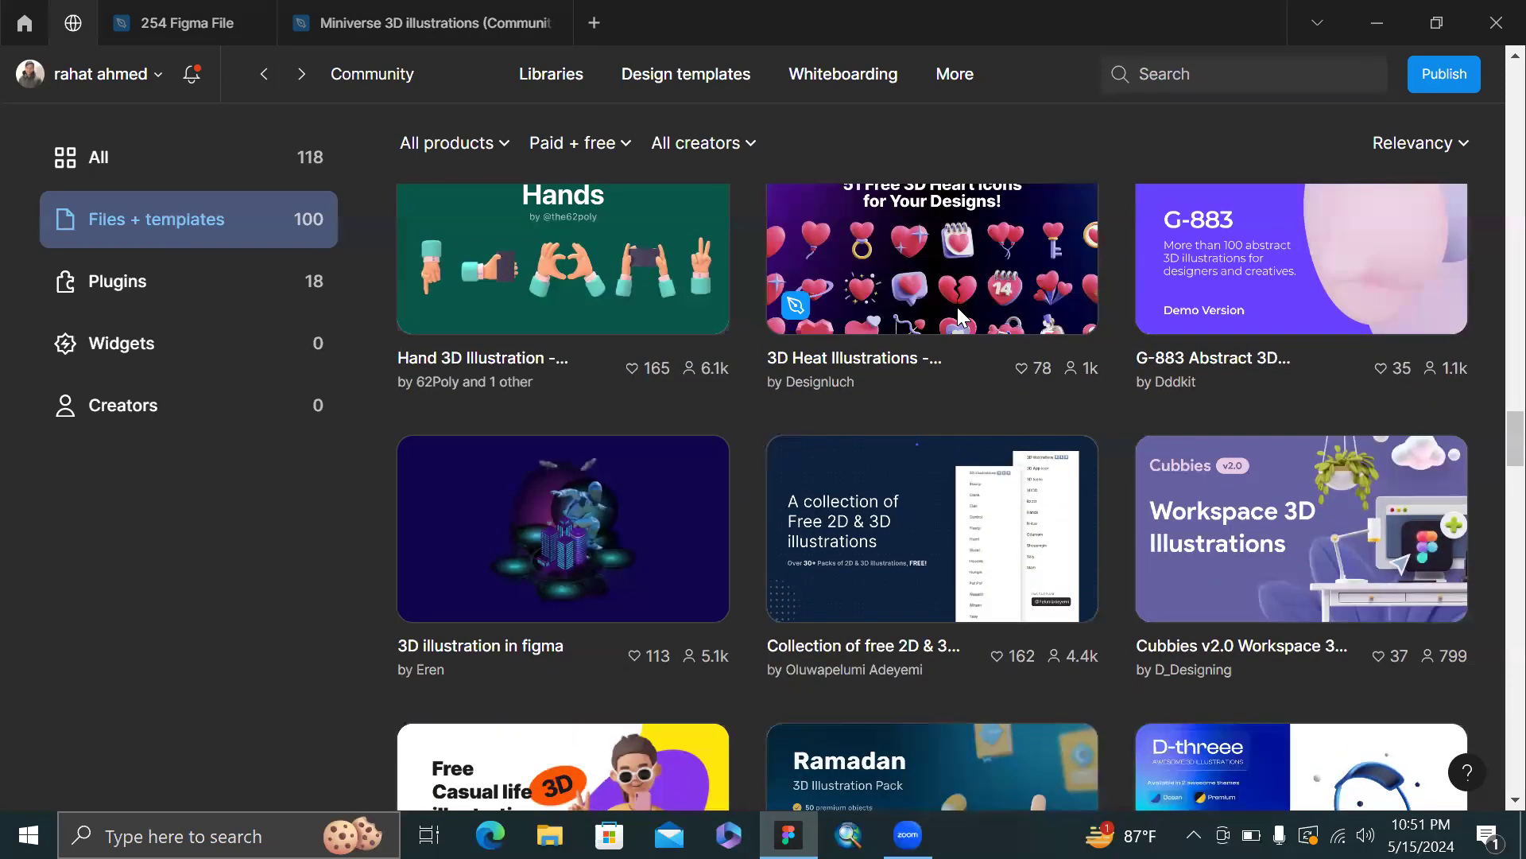
- Open the 3D Heat Illustrations listing in the browser, close that window and continue through the Community results
{"action": "left_click", "coordinate": [960, 318]}
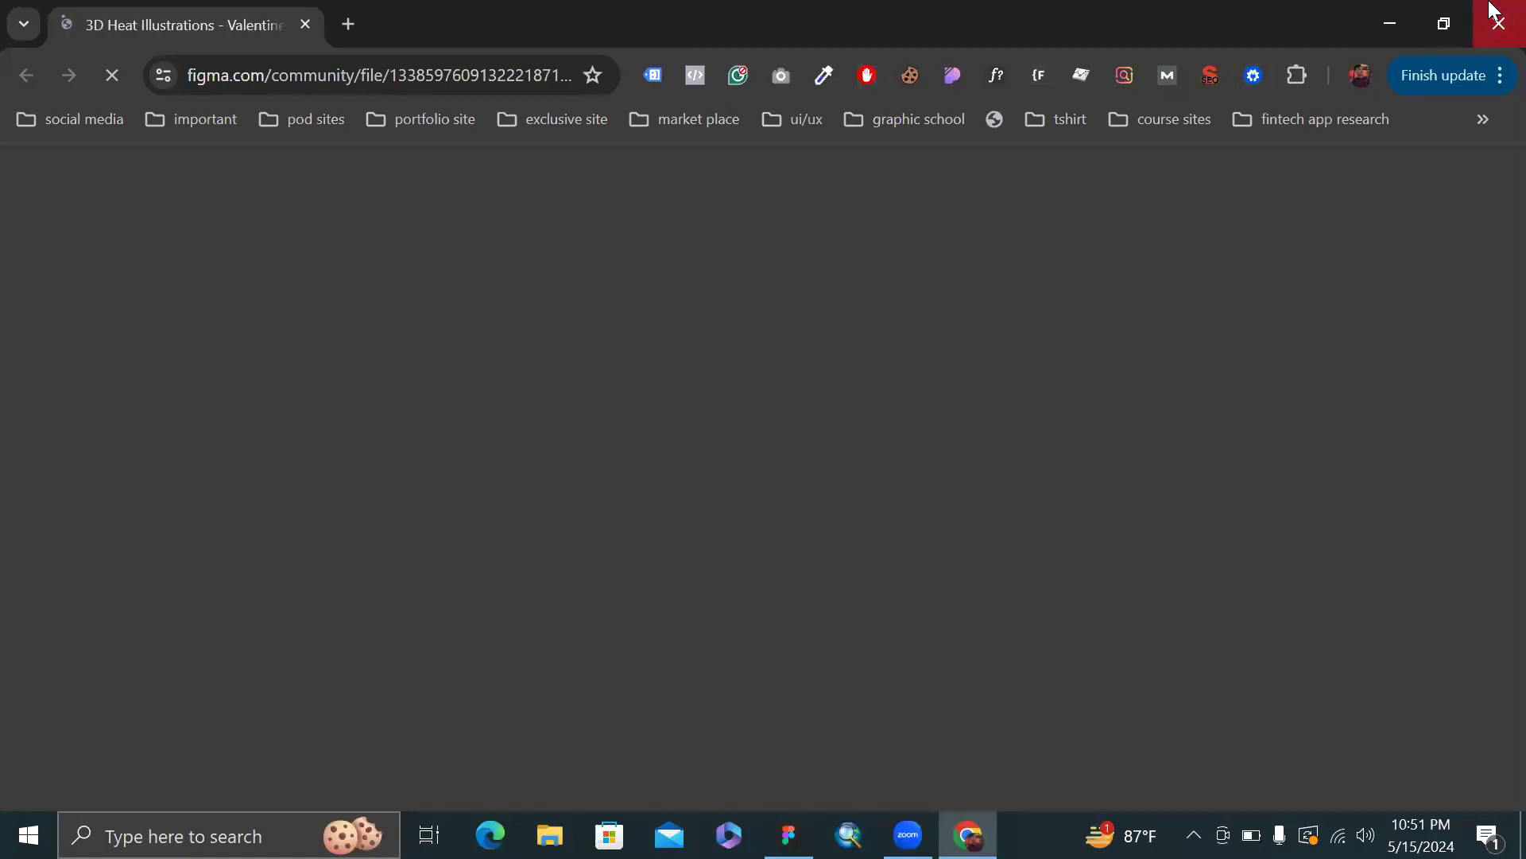
{"action": "left_click", "coordinate": [1493, 11]}
{"action": "scroll", "coordinate": [997, 255], "scroll_direction": "down", "scroll_amount": 2}
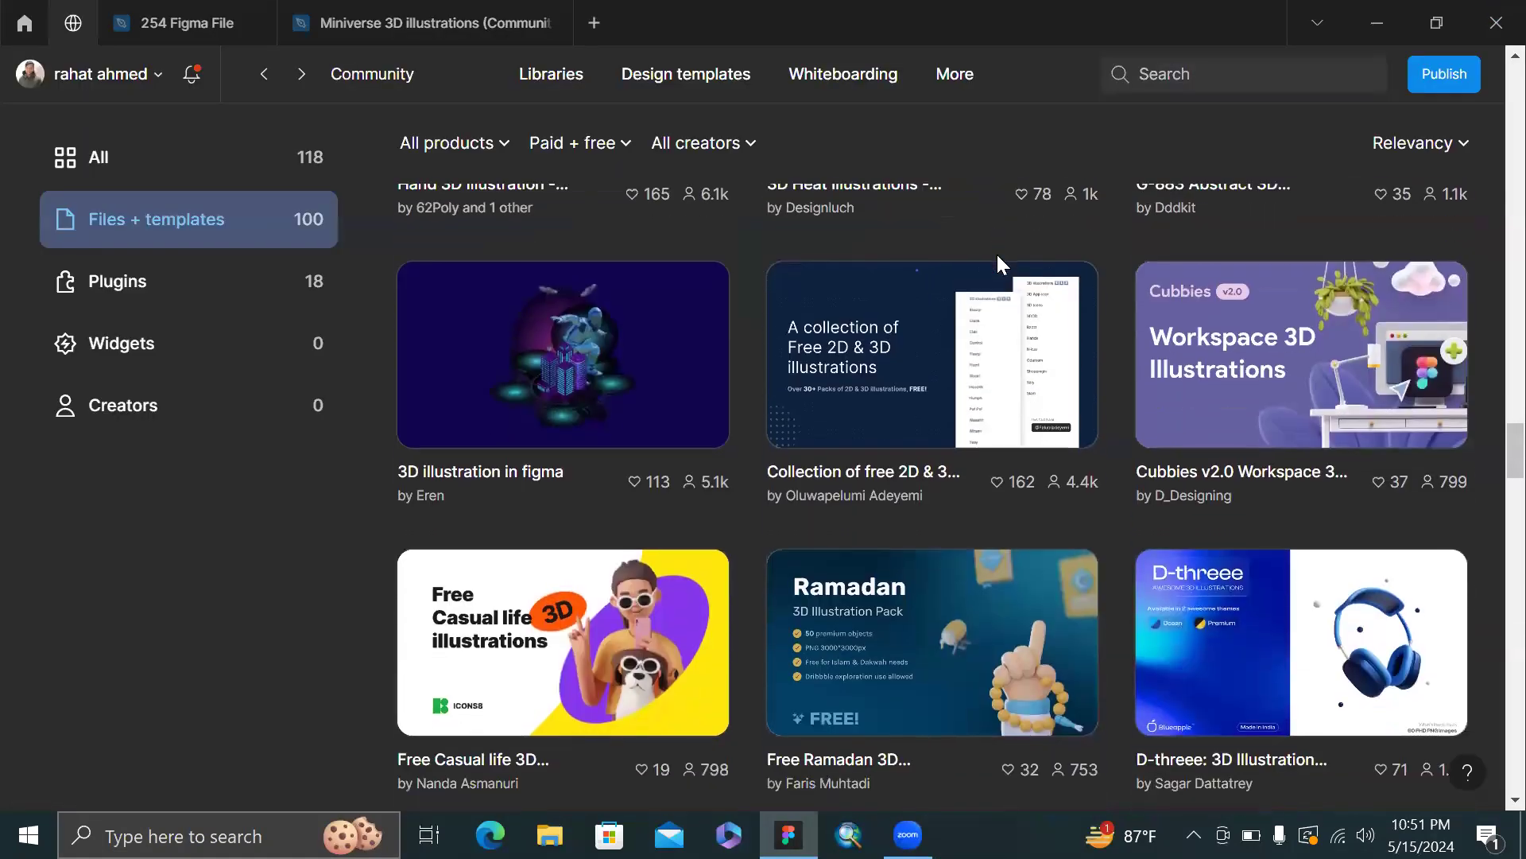
- Look further through the 3D illustration files and templates in the Community results for packs with suitable decorations
{"action": "scroll", "coordinate": [997, 255], "scroll_direction": "down", "scroll_amount": 6}
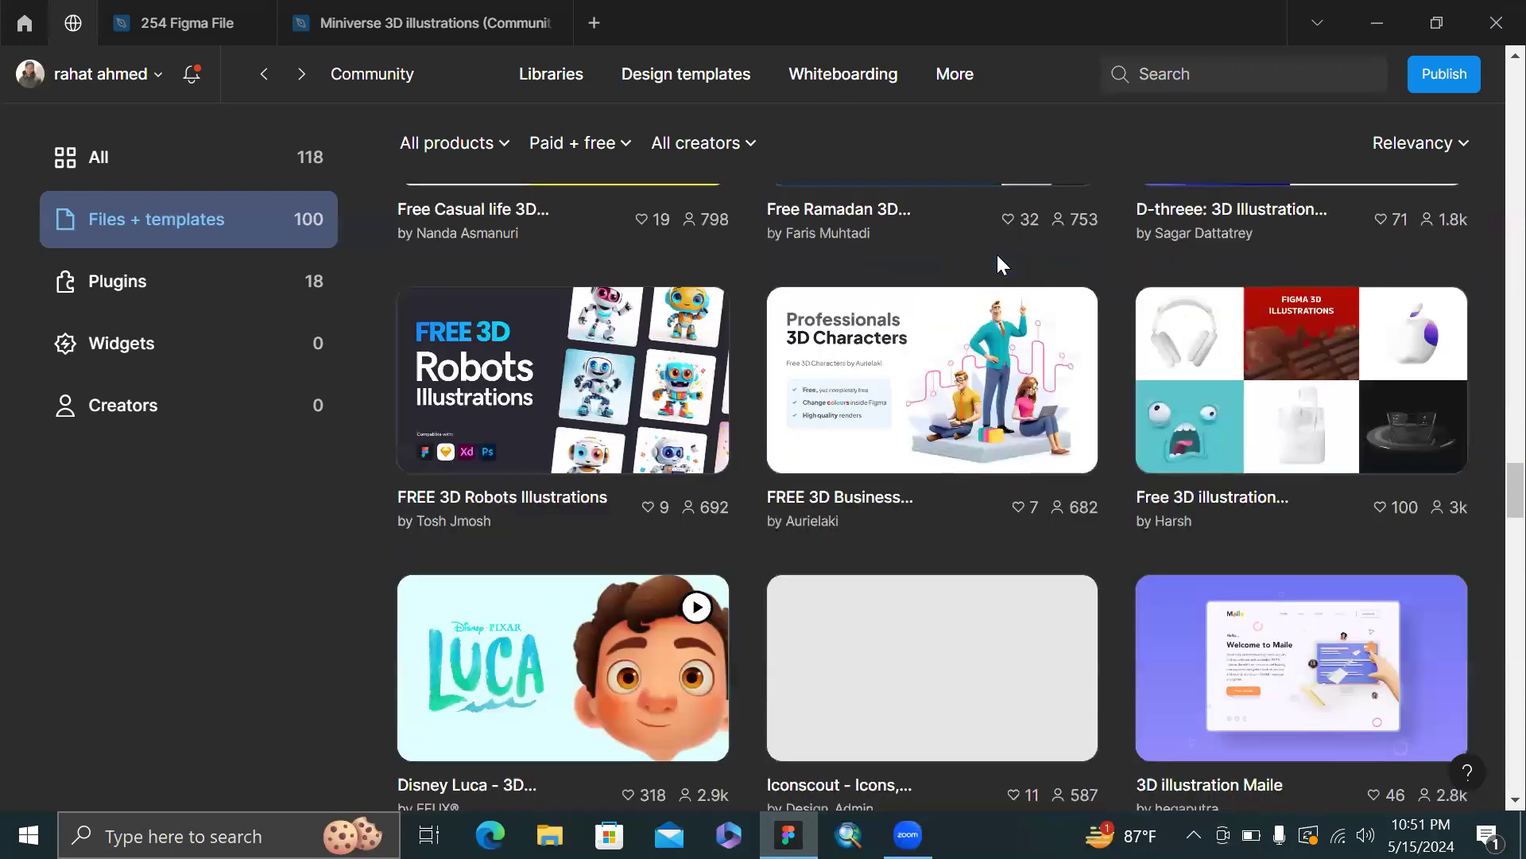
{"action": "scroll", "coordinate": [996, 251], "scroll_direction": "down", "scroll_amount": 8}
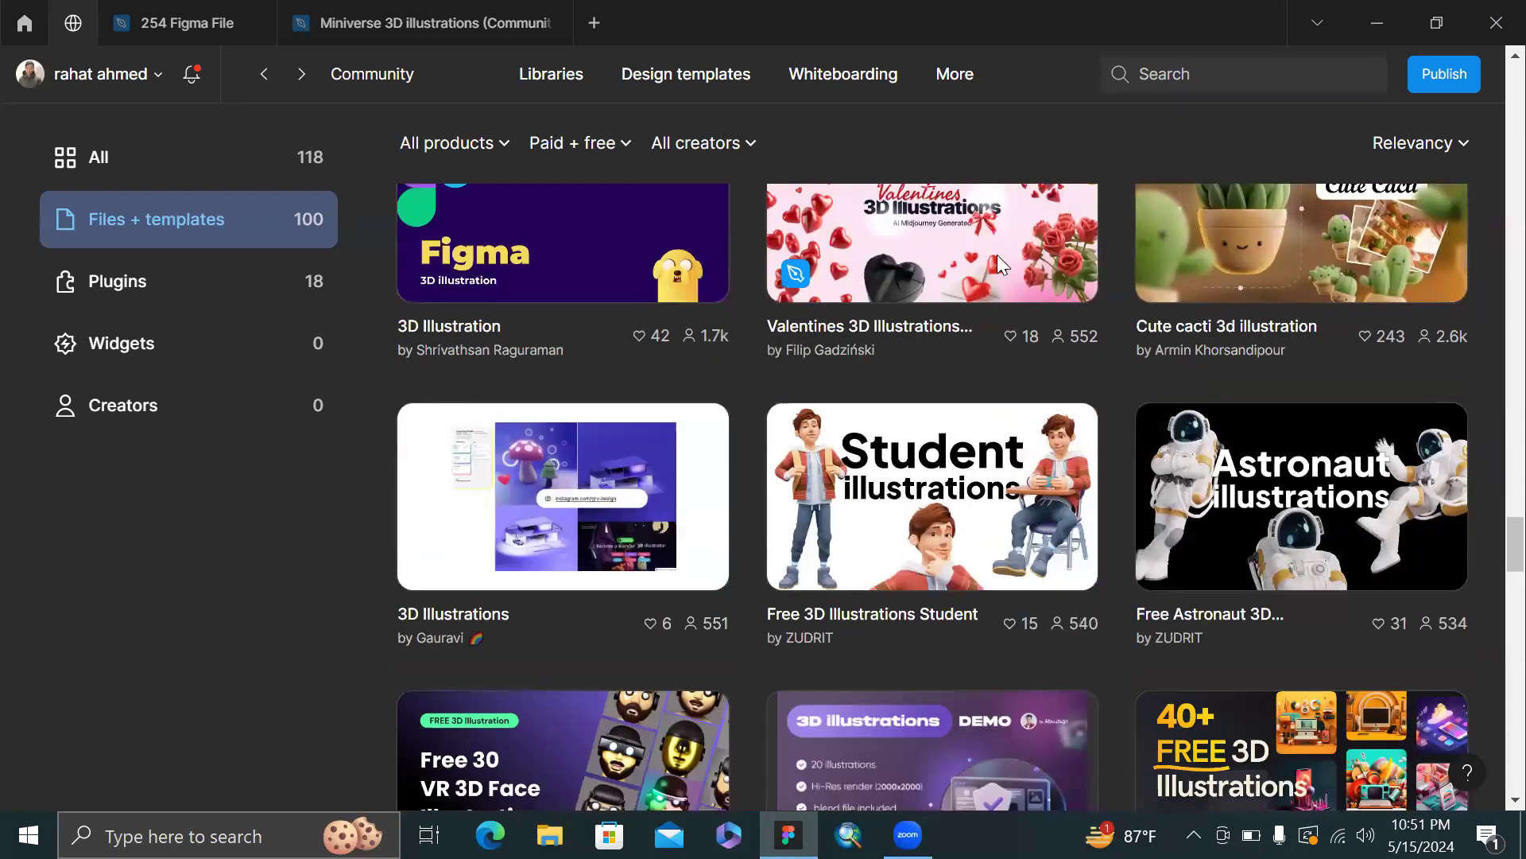
{"action": "scroll", "coordinate": [997, 254], "scroll_direction": "down", "scroll_amount": 4}
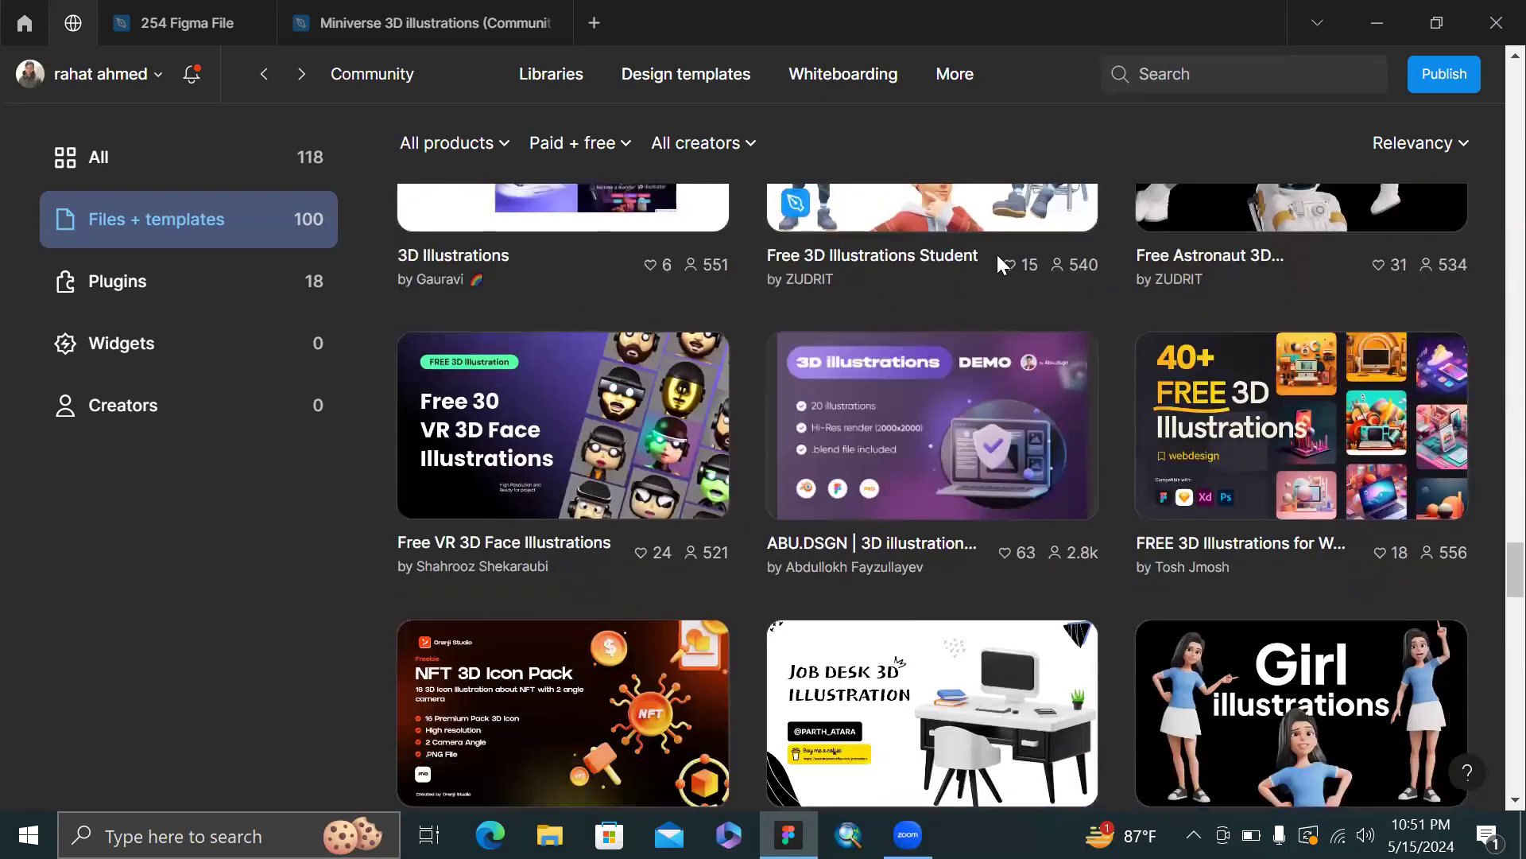
{"action": "scroll", "coordinate": [997, 254], "scroll_direction": "down", "scroll_amount": 7}
{"action": "scroll", "coordinate": [995, 251], "scroll_direction": "up", "scroll_amount": 6}
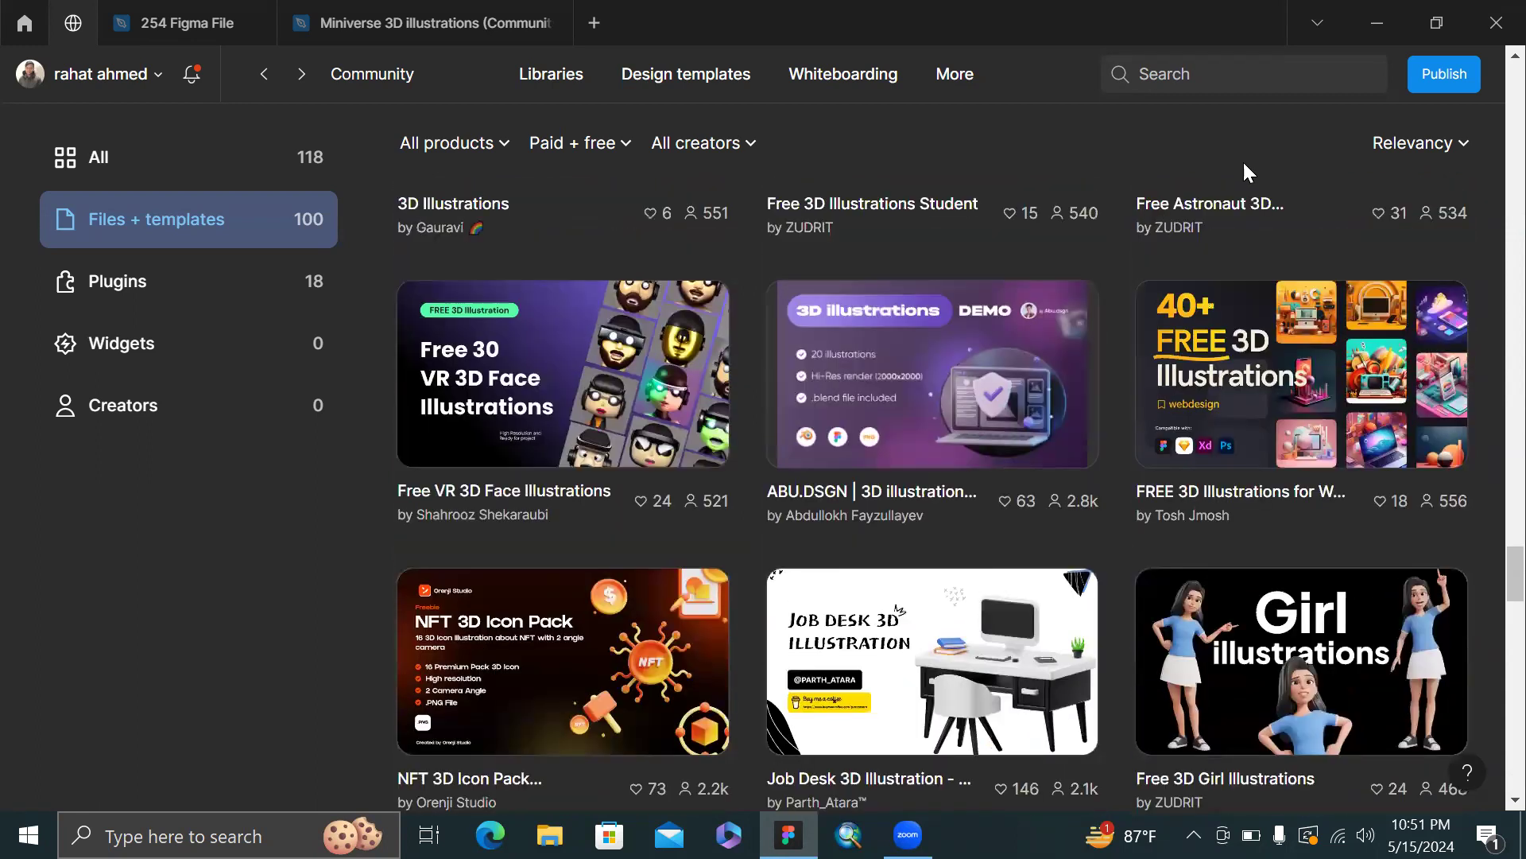
- Search the Figma Community for "3d Icons" and return to the beginning of the file results
{"action": "left_click", "coordinate": [1241, 69]}
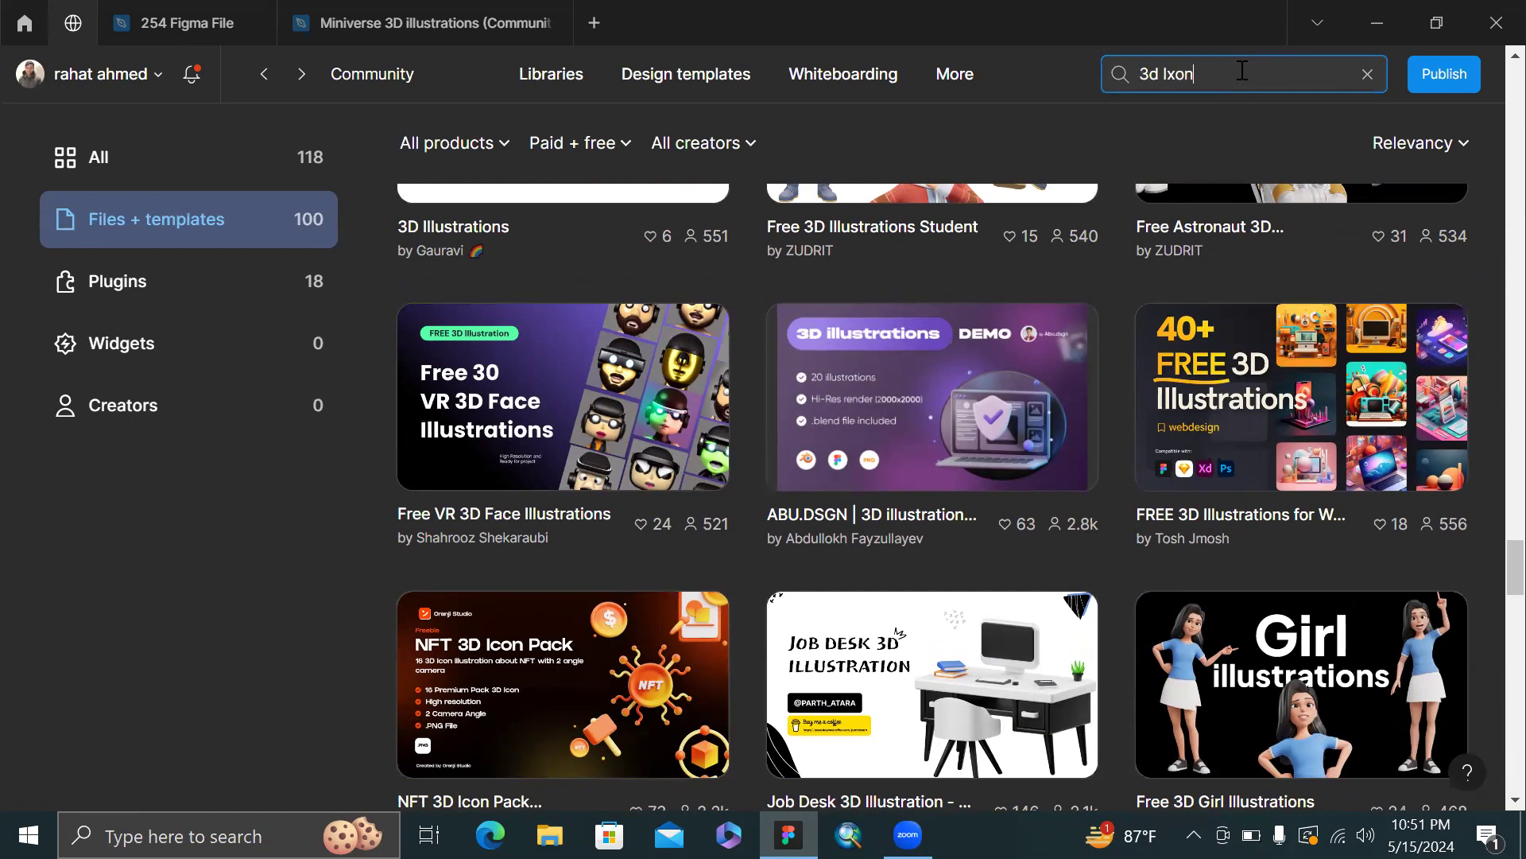
{"action": "type", "text": "3d Icons"}
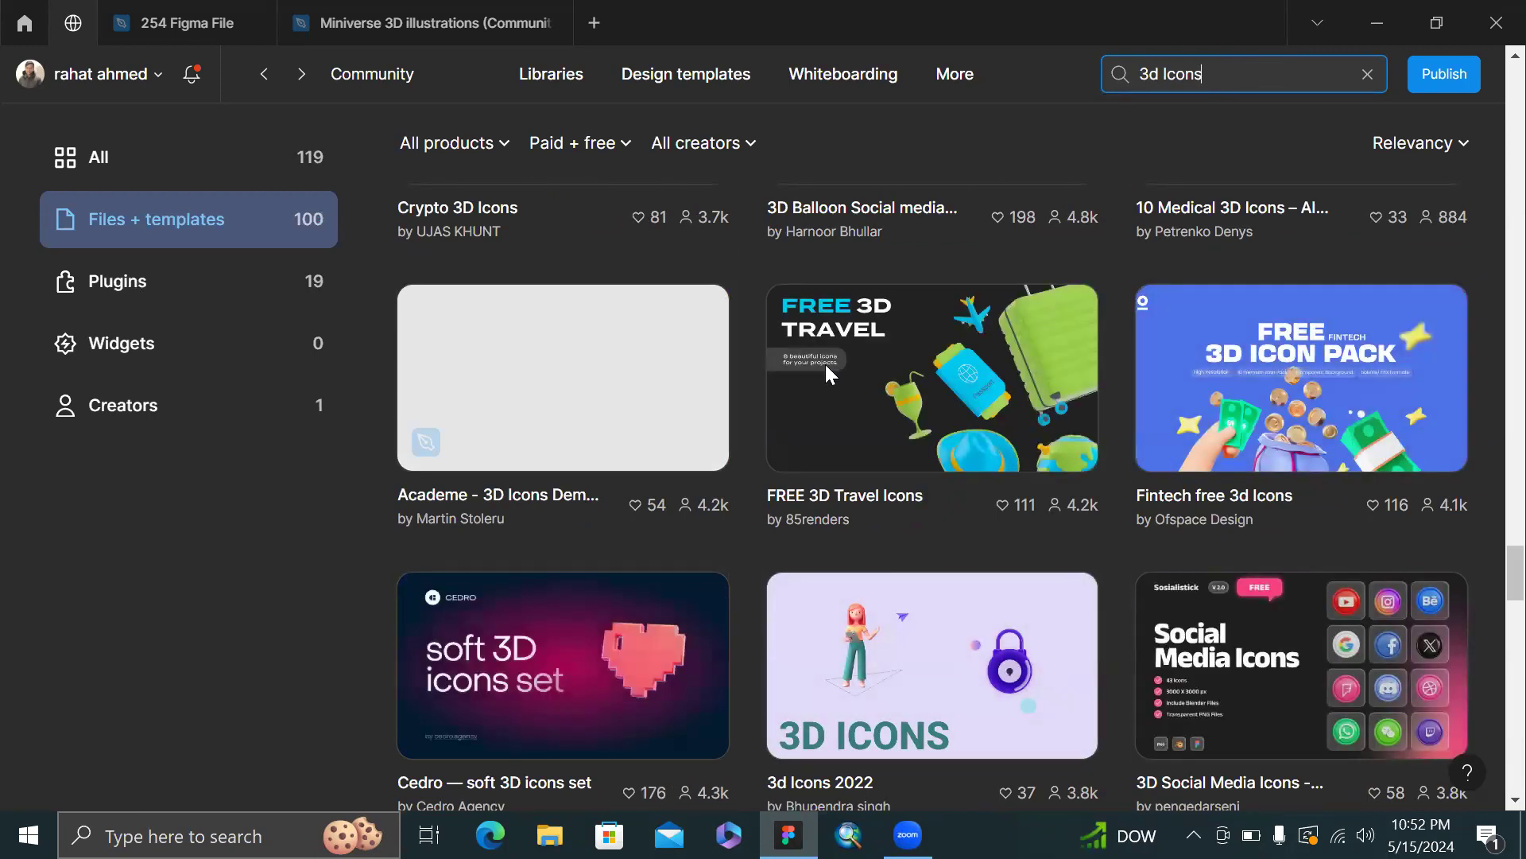
{"action": "scroll", "coordinate": [825, 366], "scroll_direction": "up", "scroll_amount": 5}
{"action": "scroll", "coordinate": [825, 364], "scroll_direction": "up", "scroll_amount": 15}
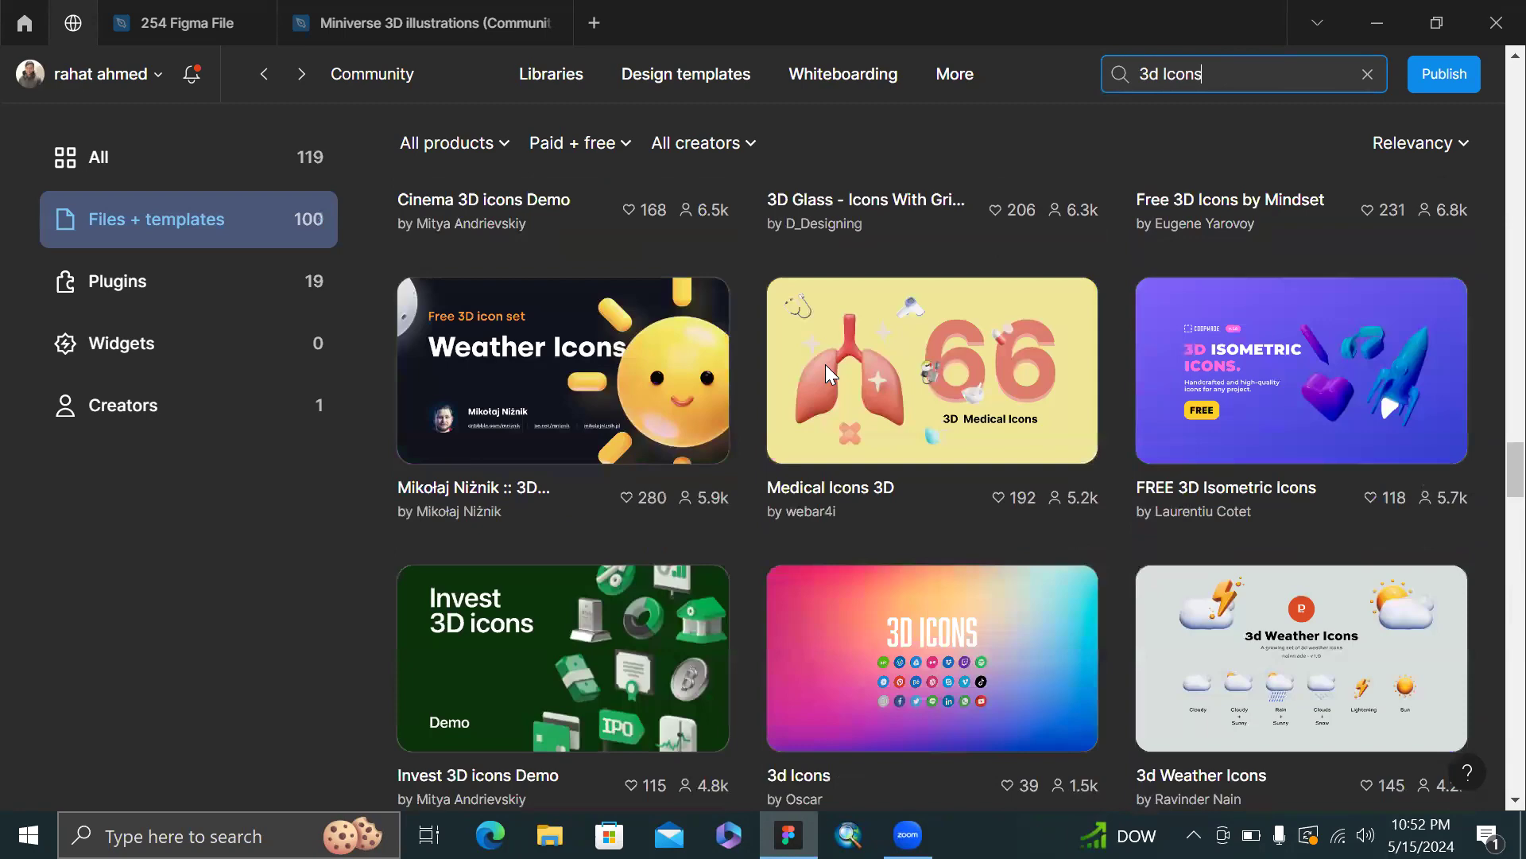
{"action": "scroll", "coordinate": [826, 364], "scroll_direction": "up", "scroll_amount": 20}
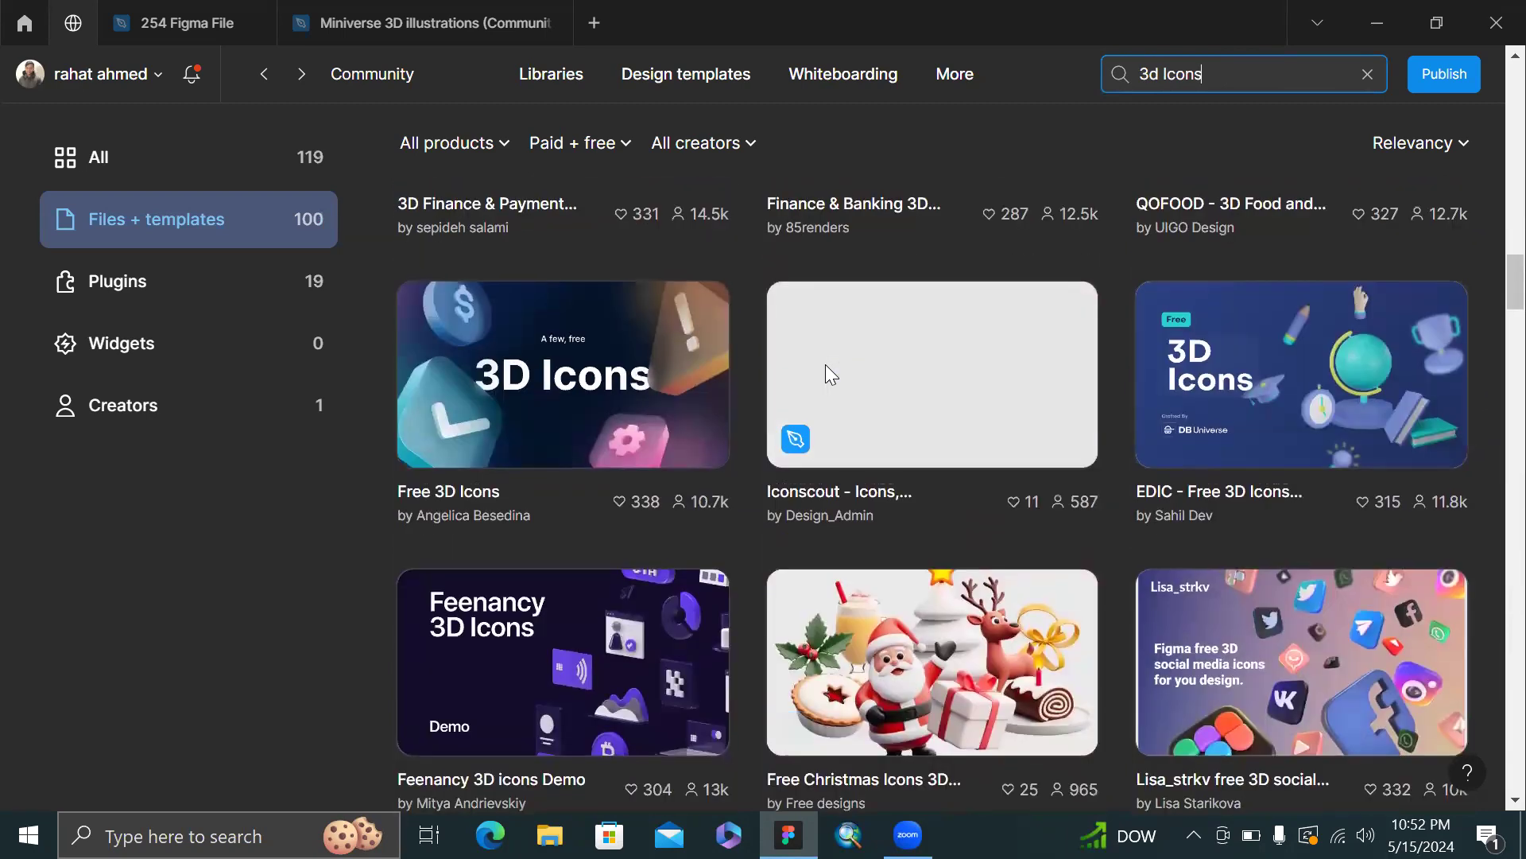
{"action": "scroll", "coordinate": [825, 364], "scroll_direction": "up", "scroll_amount": 5}
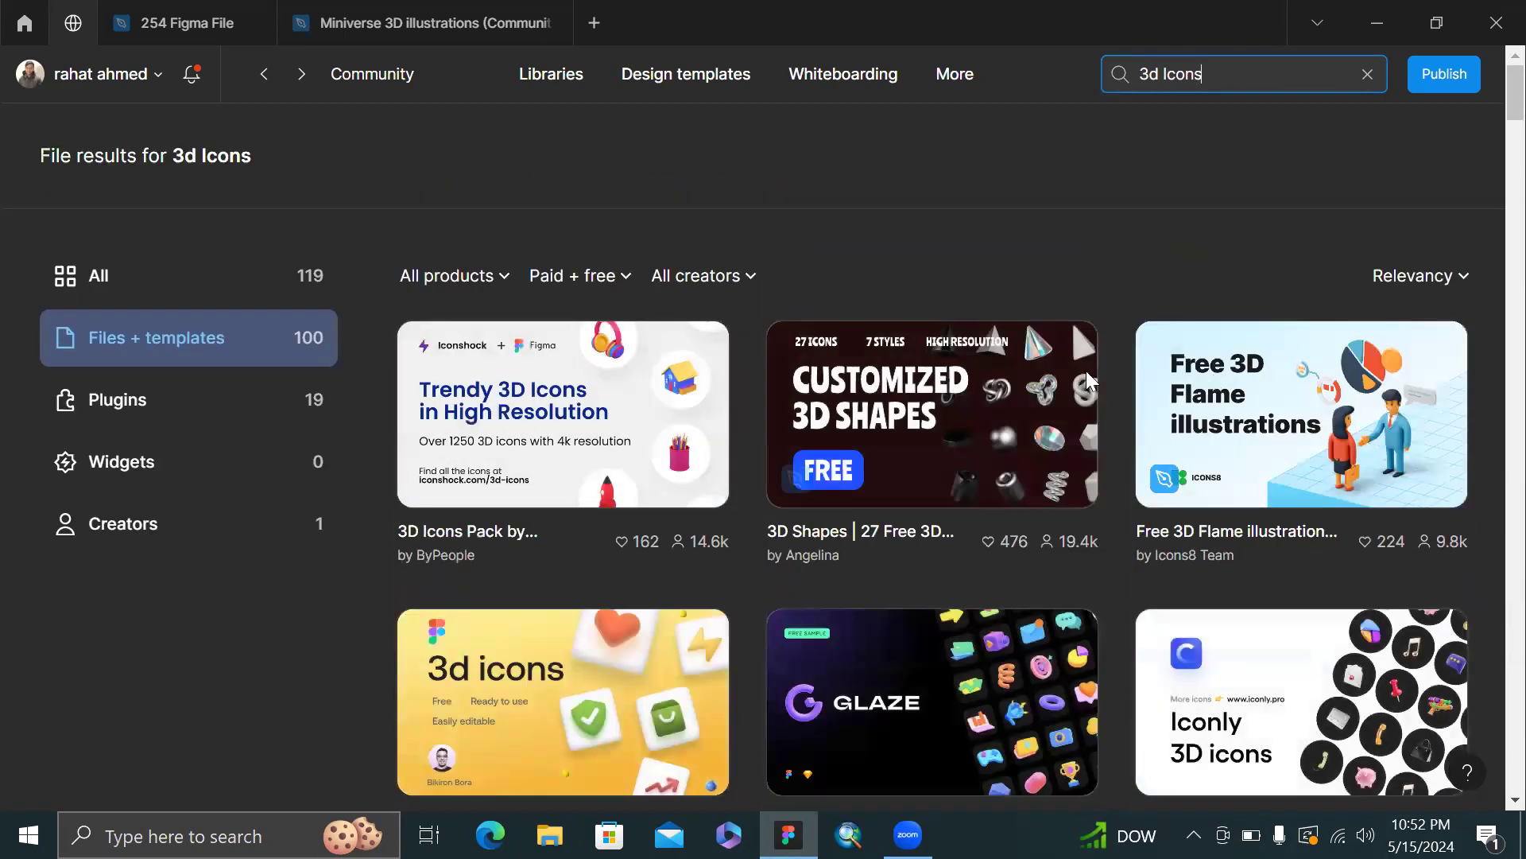
- Browse the 3D icon packs in the file results for education-themed objects suited to the landing page
{"action": "scroll", "coordinate": [818, 217], "scroll_direction": "down", "scroll_amount": 1}
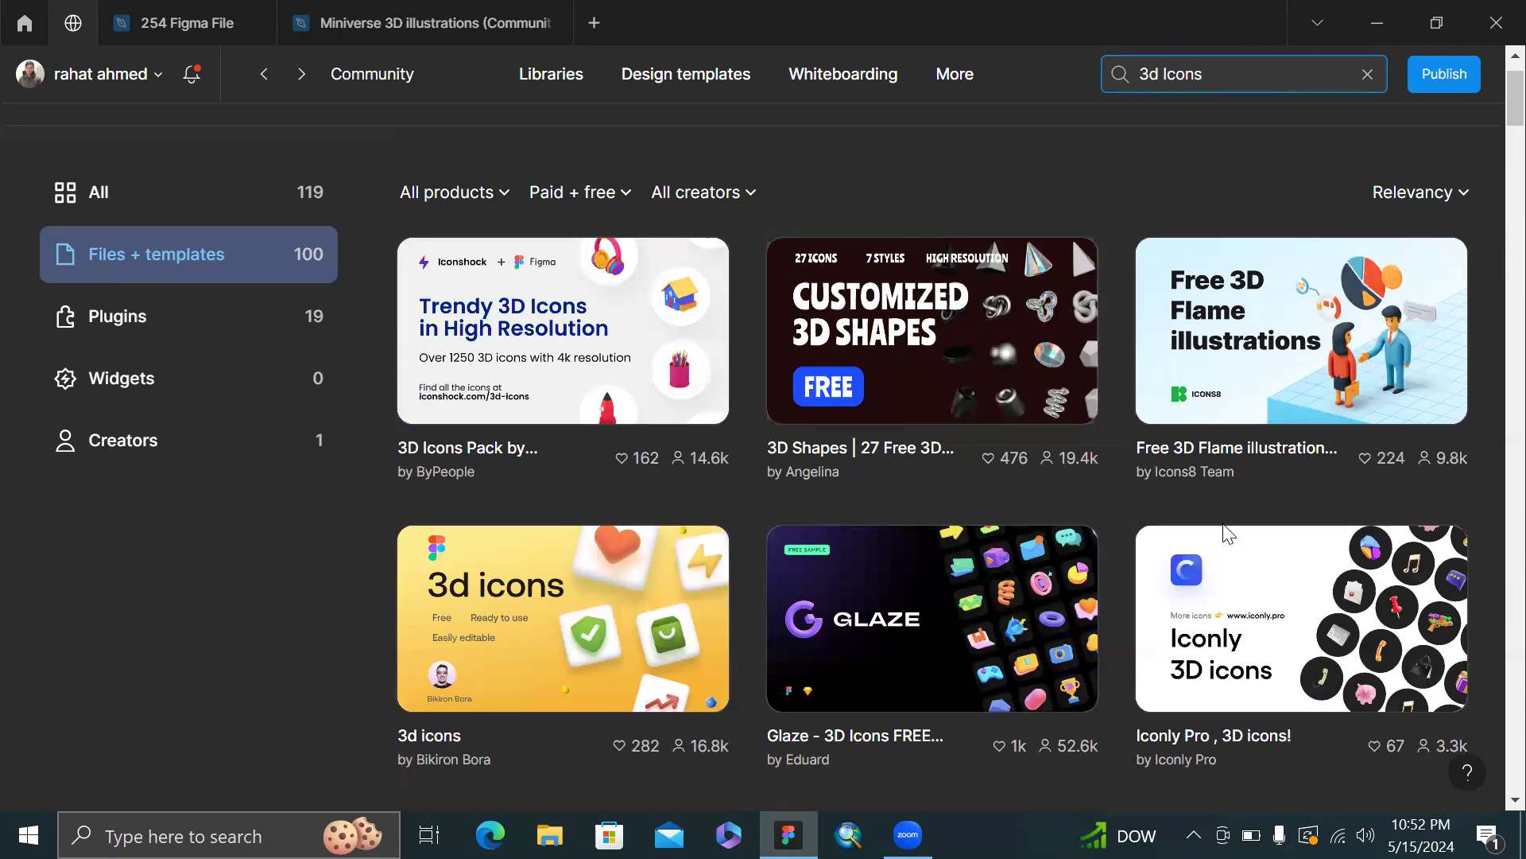
{"action": "scroll", "coordinate": [766, 397], "scroll_direction": "down", "scroll_amount": 3}
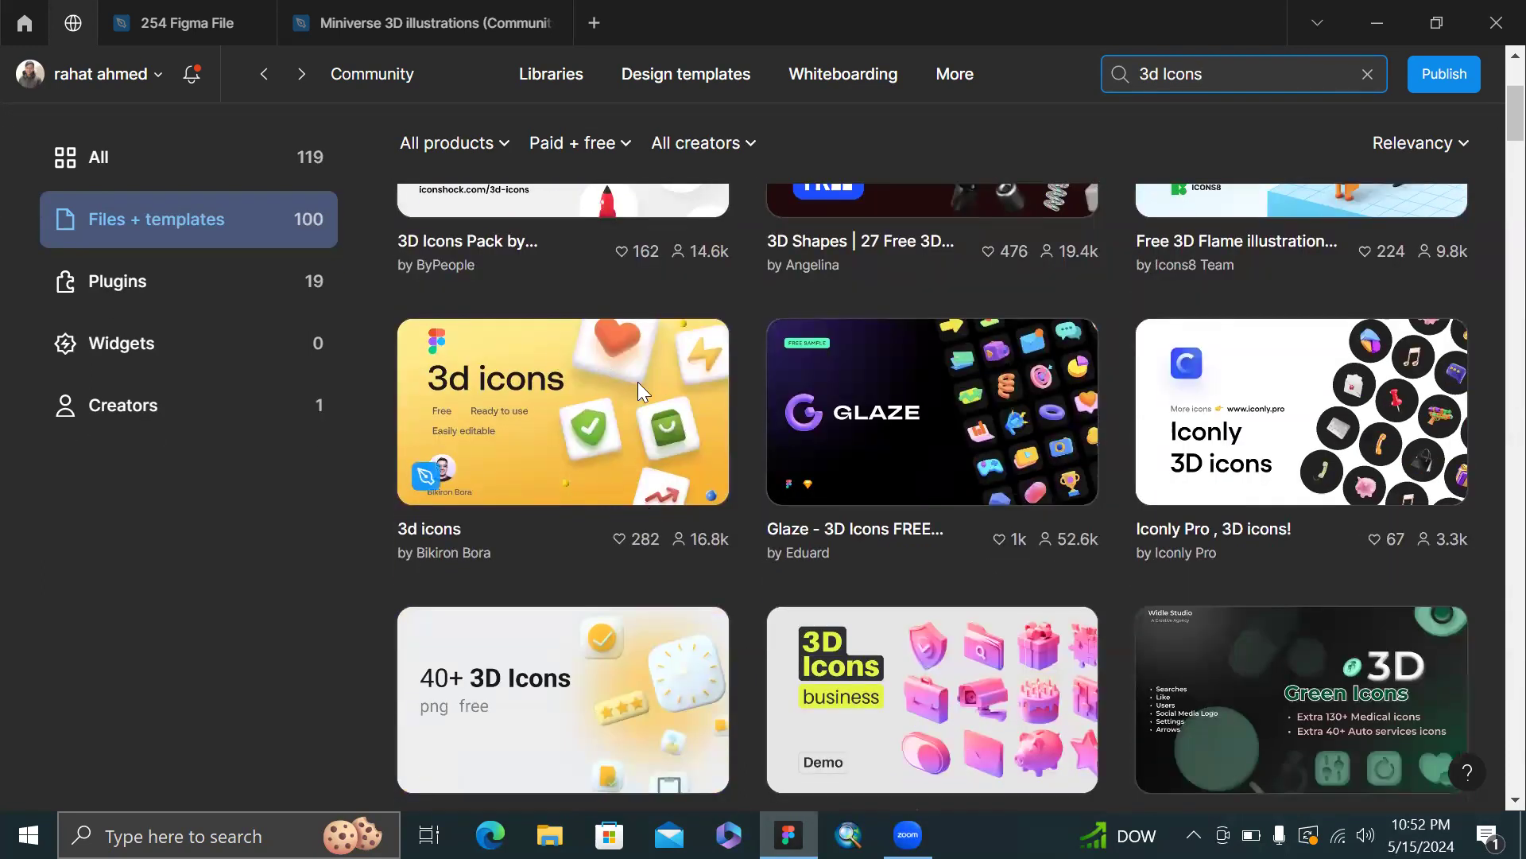
{"action": "scroll", "coordinate": [951, 413], "scroll_direction": "down", "scroll_amount": 5}
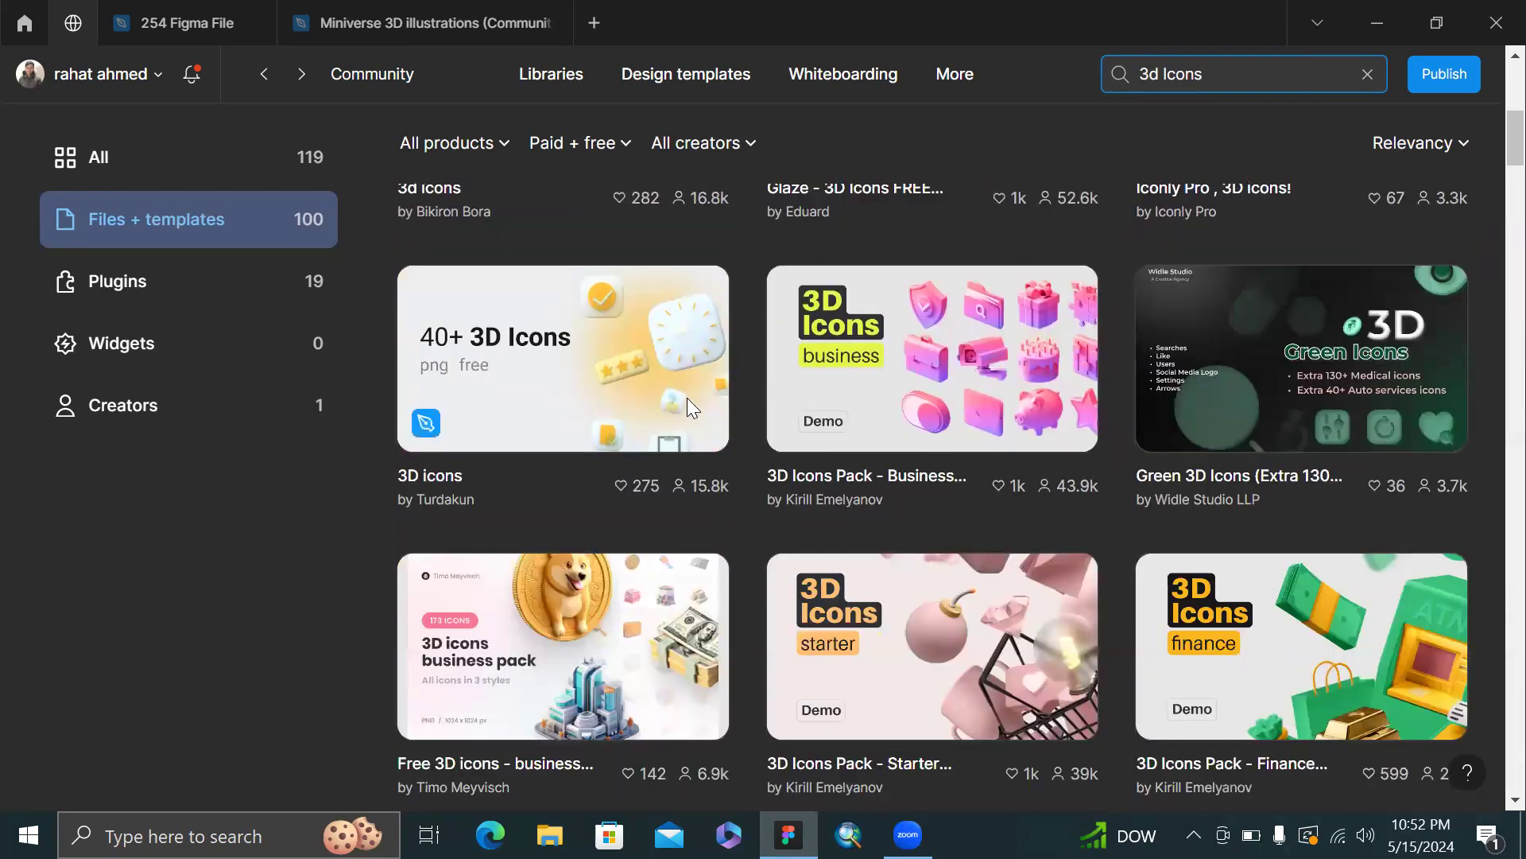
{"action": "scroll", "coordinate": [687, 398], "scroll_direction": "down", "scroll_amount": 1}
{"action": "scroll", "coordinate": [686, 398], "scroll_direction": "down", "scroll_amount": 4}
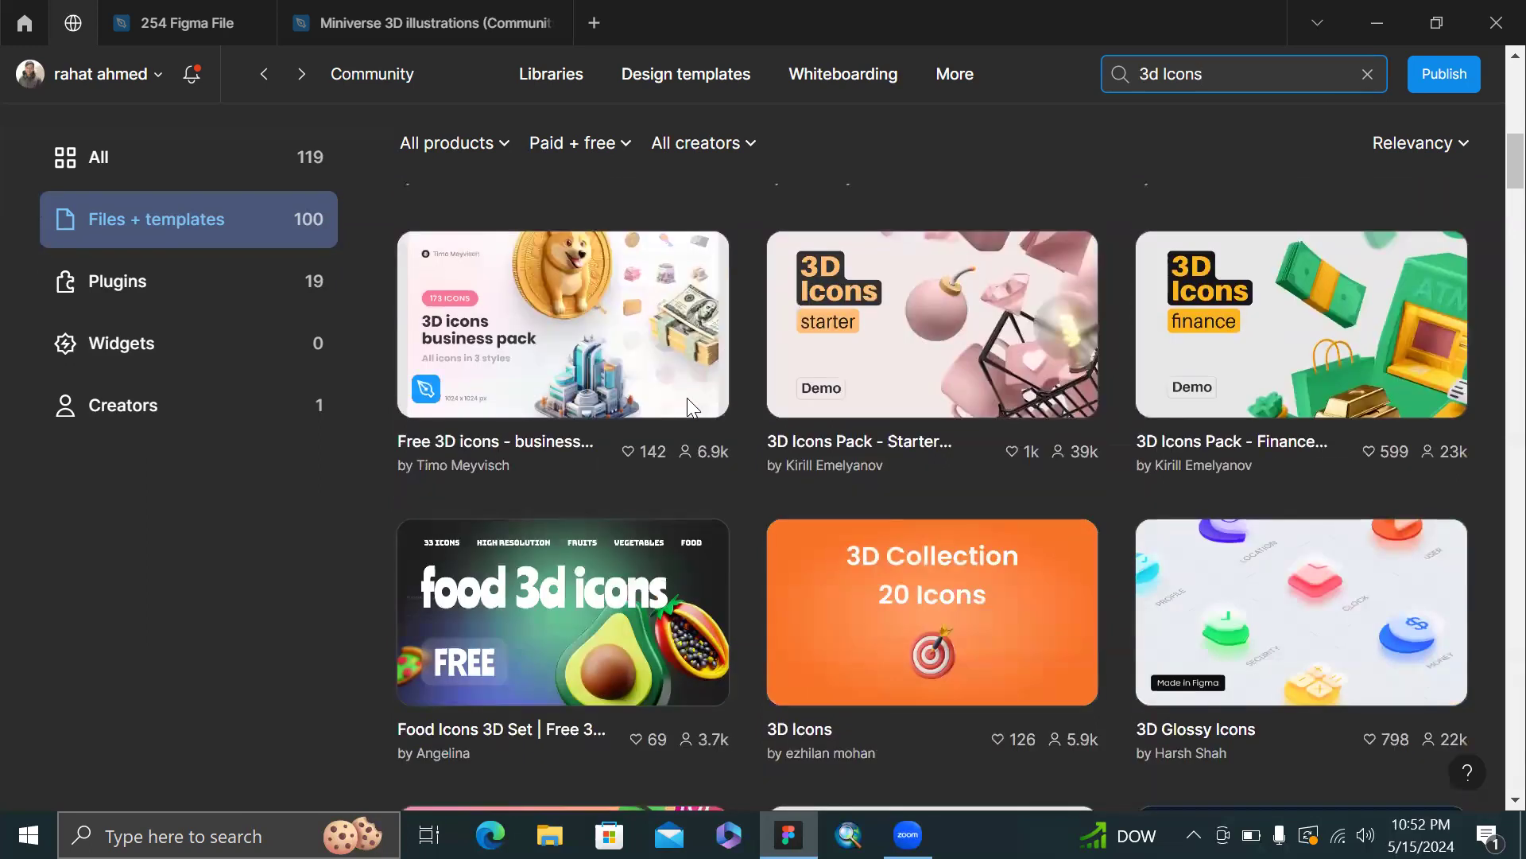
{"action": "scroll", "coordinate": [687, 398], "scroll_direction": "down", "scroll_amount": 6}
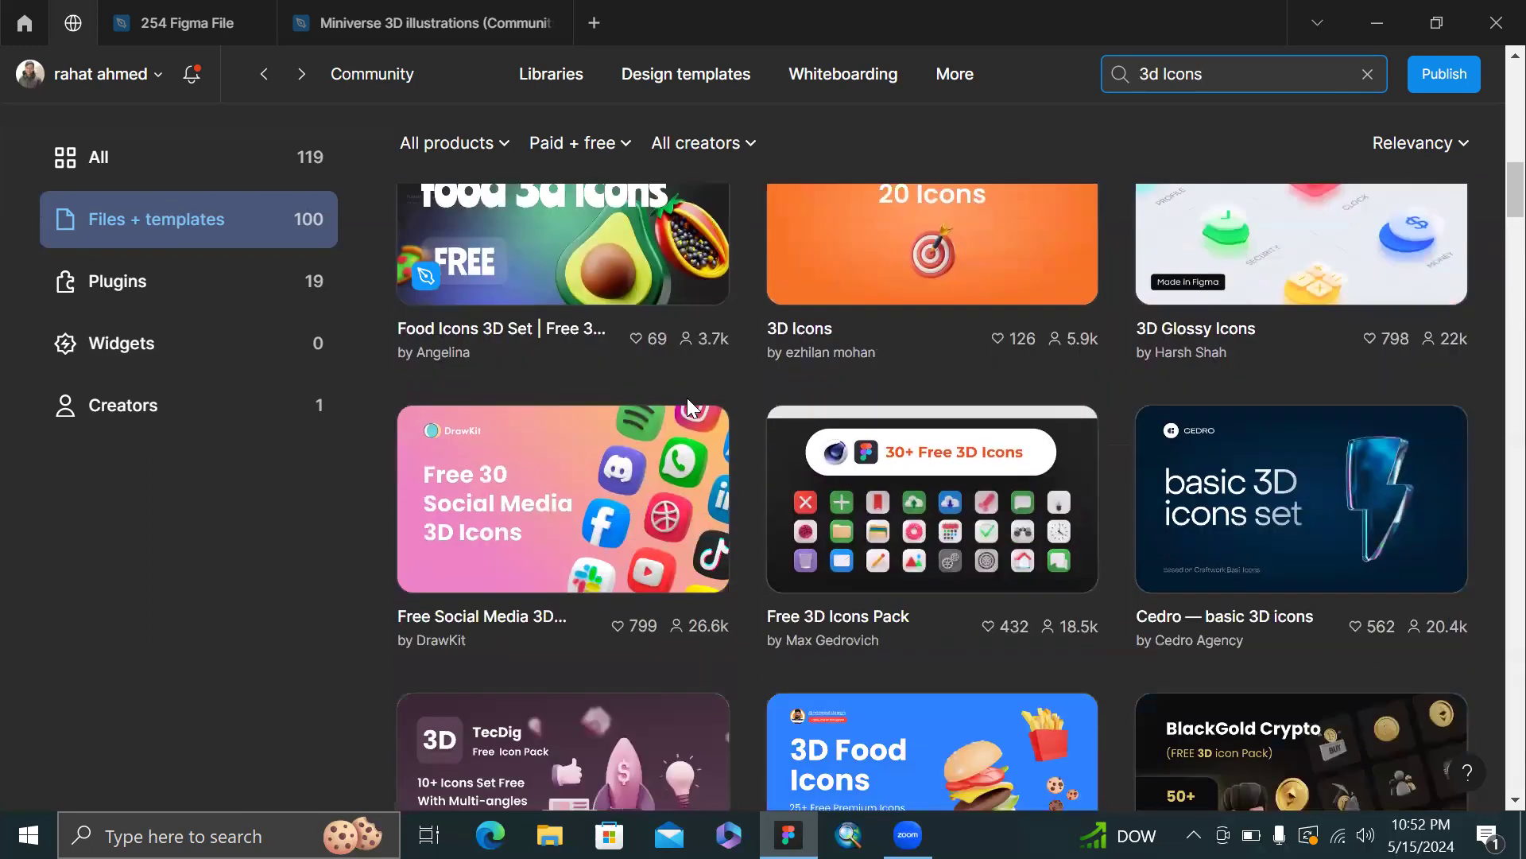
{"action": "scroll", "coordinate": [686, 398], "scroll_direction": "down", "scroll_amount": 5}
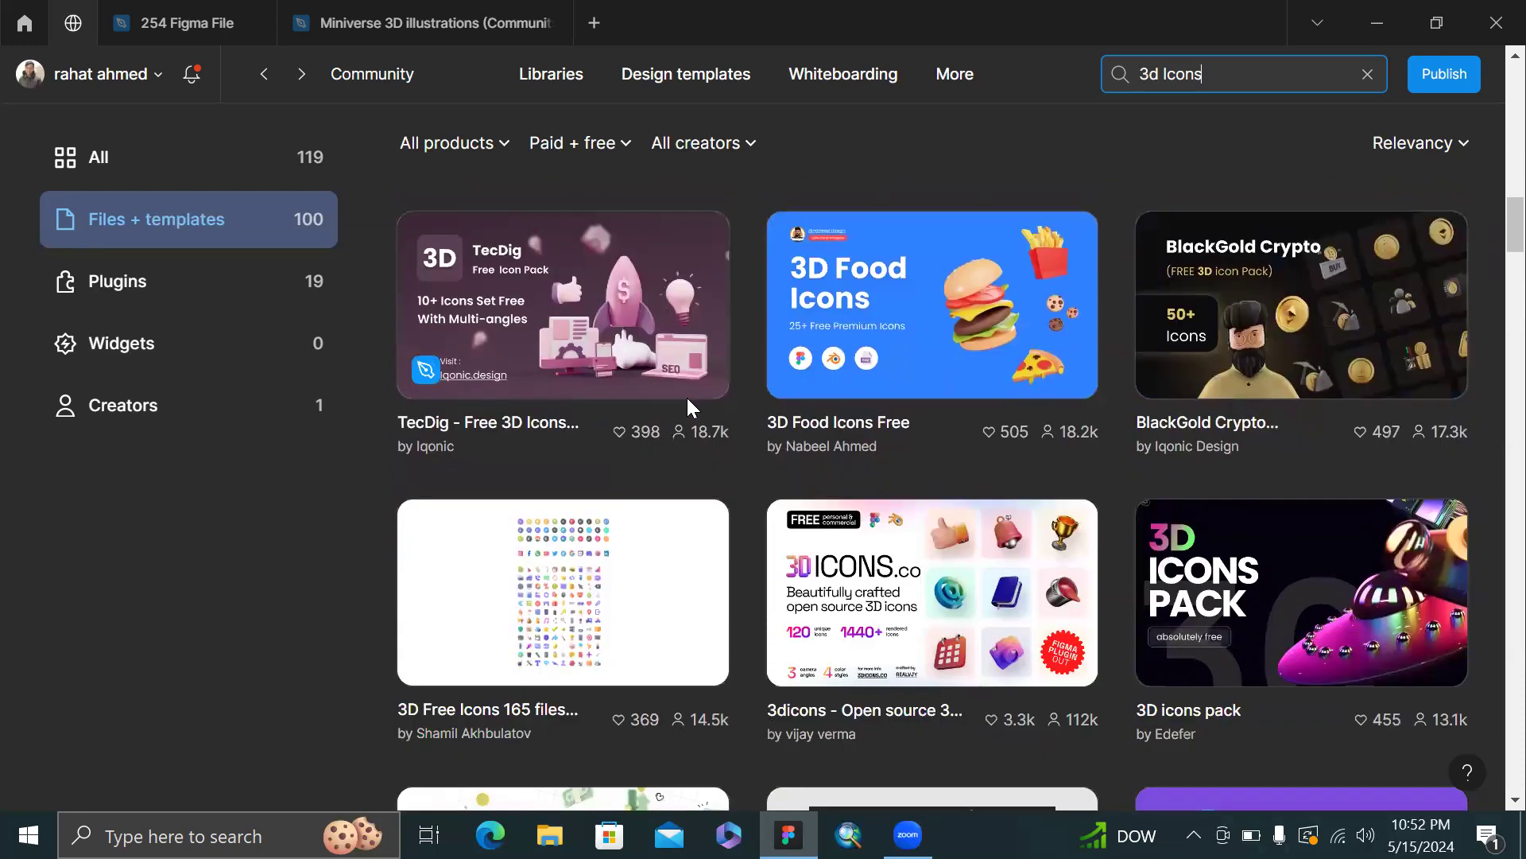
{"action": "scroll", "coordinate": [688, 408], "scroll_direction": "down", "scroll_amount": 8}
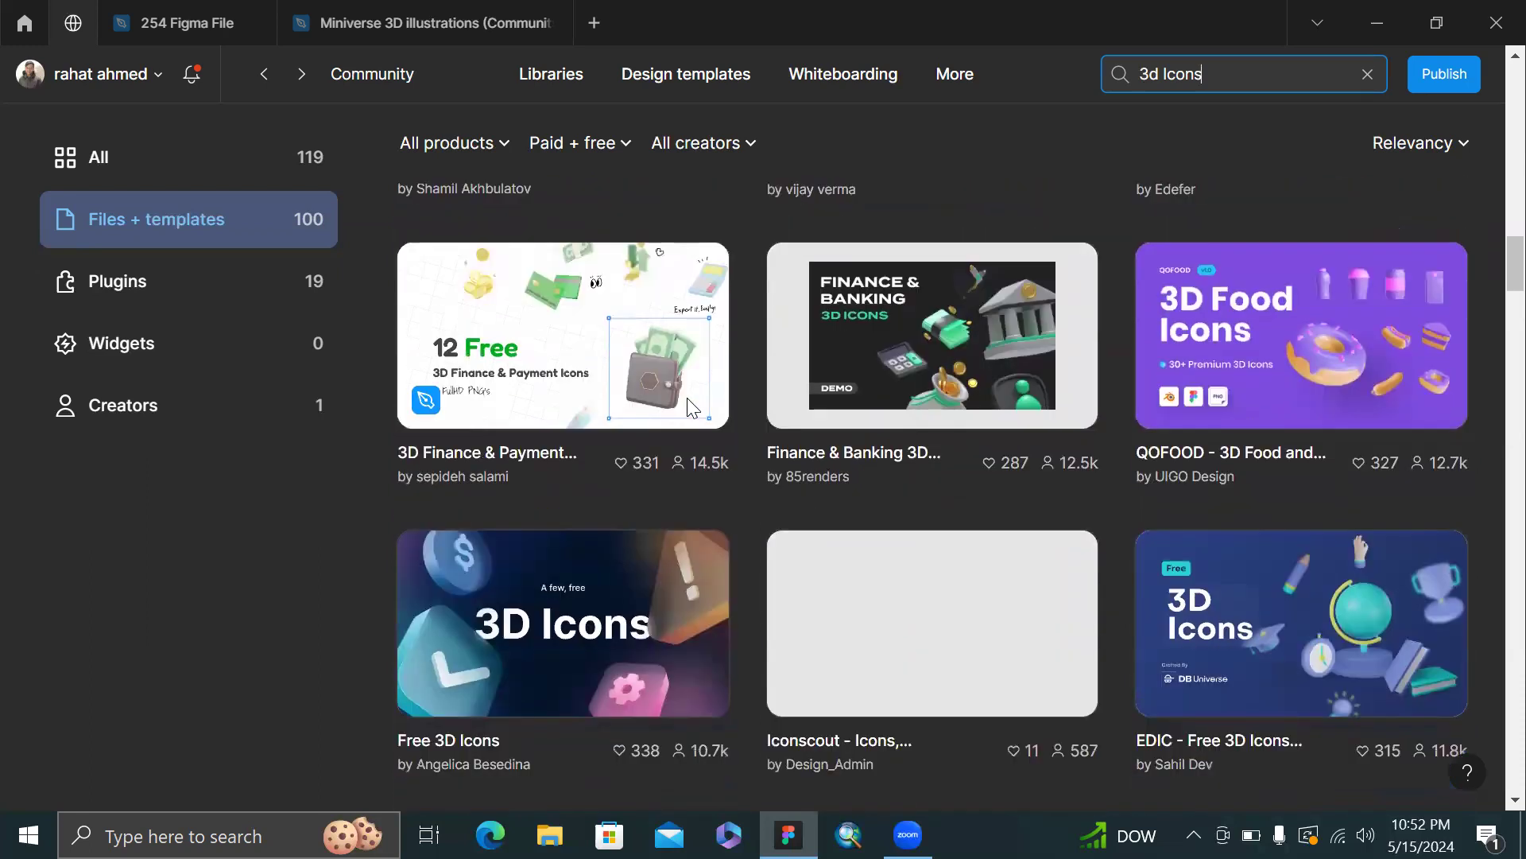
{"action": "scroll", "coordinate": [687, 398], "scroll_direction": "down", "scroll_amount": 1}
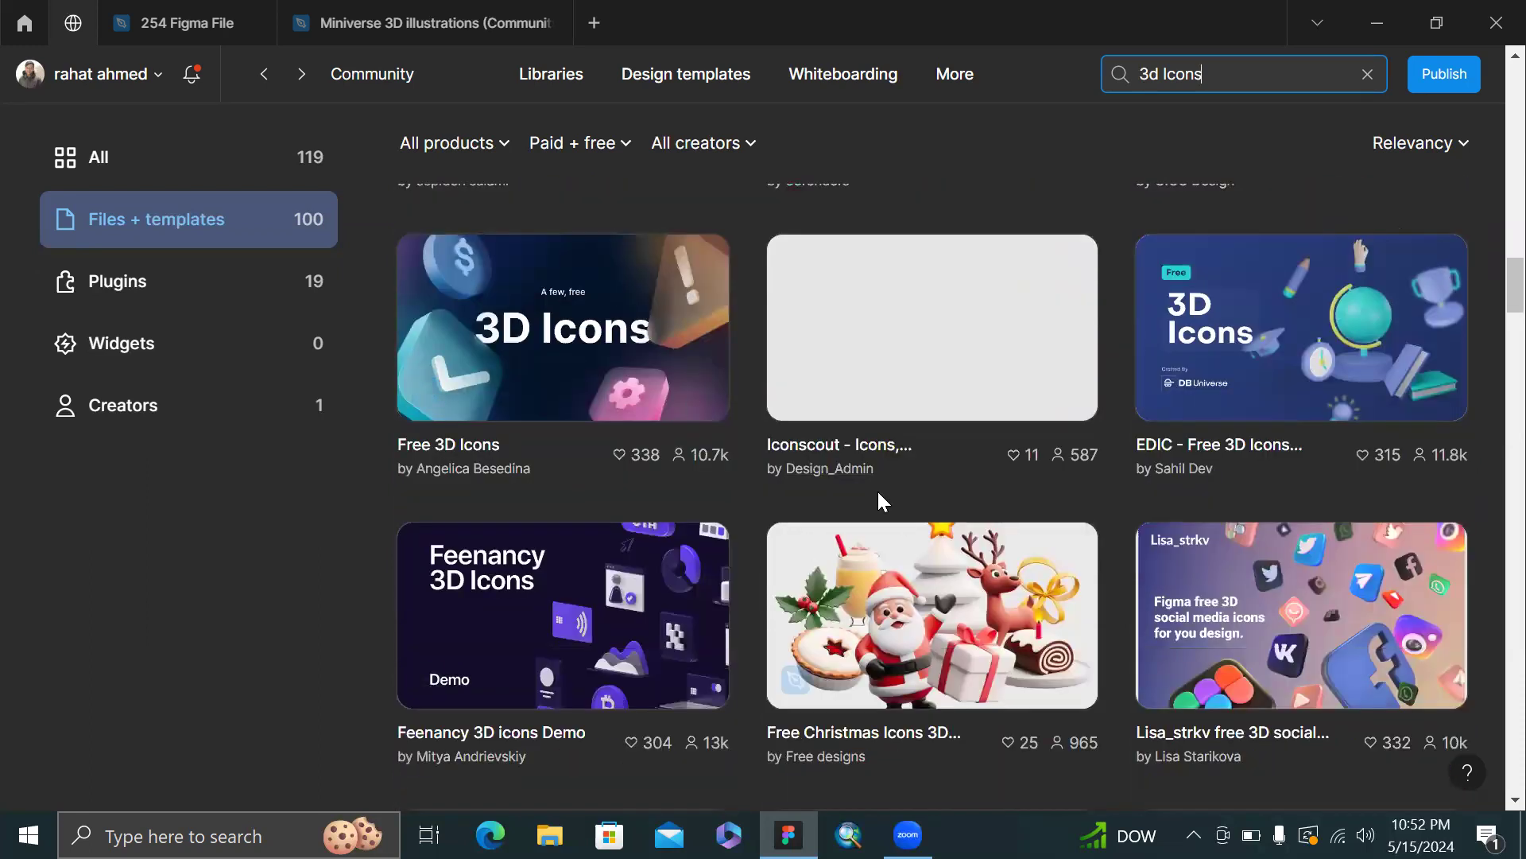
{"action": "scroll", "coordinate": [839, 579], "scroll_direction": "up", "scroll_amount": 1}
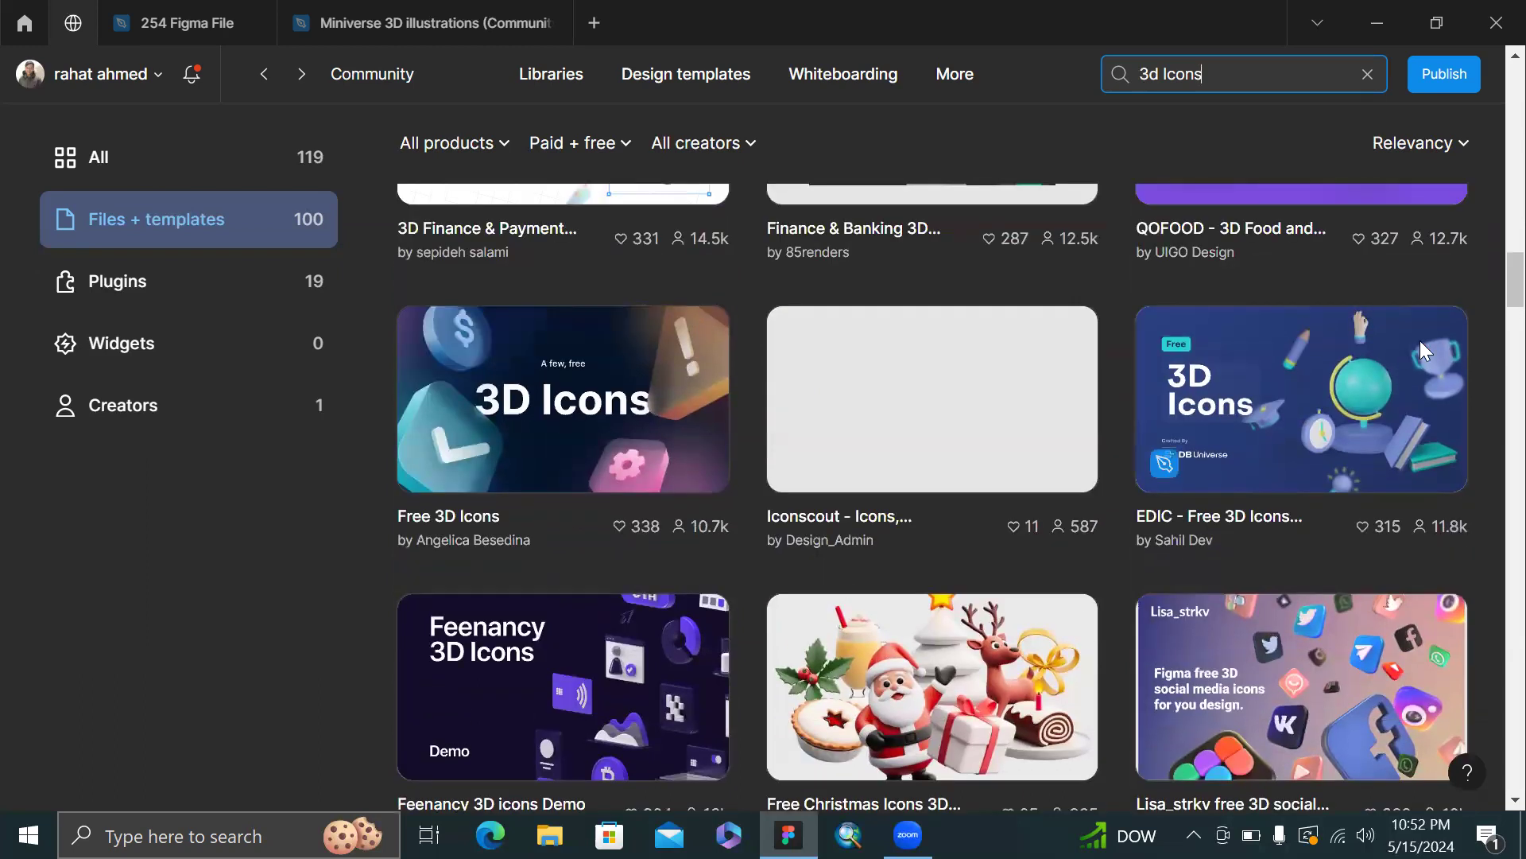
- View the EDIC - Free 3D Icons Education Pack listing and open the pack as a file in Figma
{"action": "left_click", "coordinate": [1316, 399]}
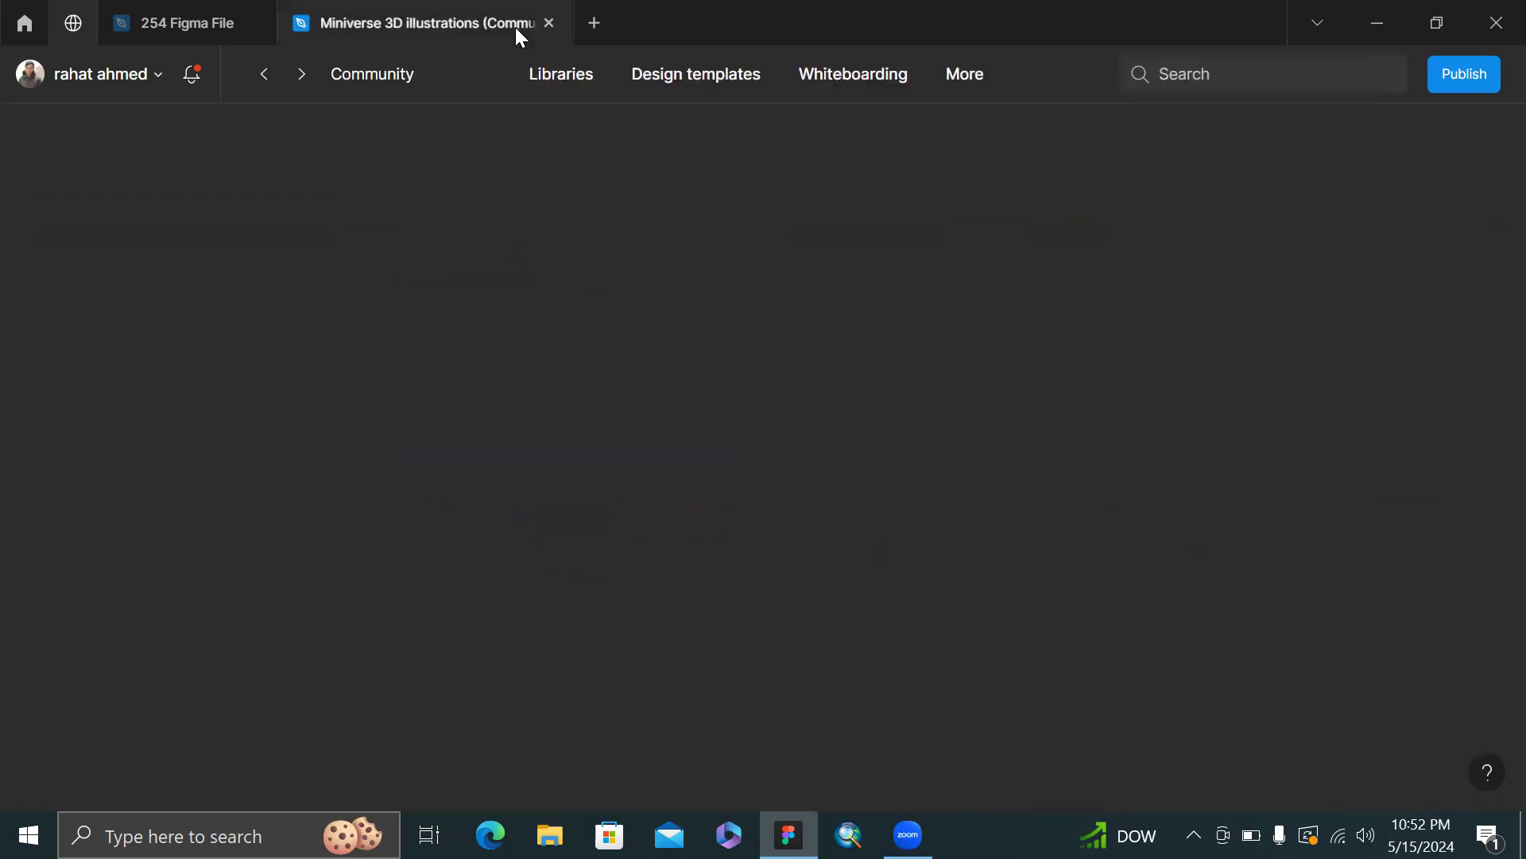
{"action": "scroll", "coordinate": [1146, 451], "scroll_direction": "down", "scroll_amount": 1}
{"action": "scroll", "coordinate": [1146, 451], "scroll_direction": "up", "scroll_amount": 1}
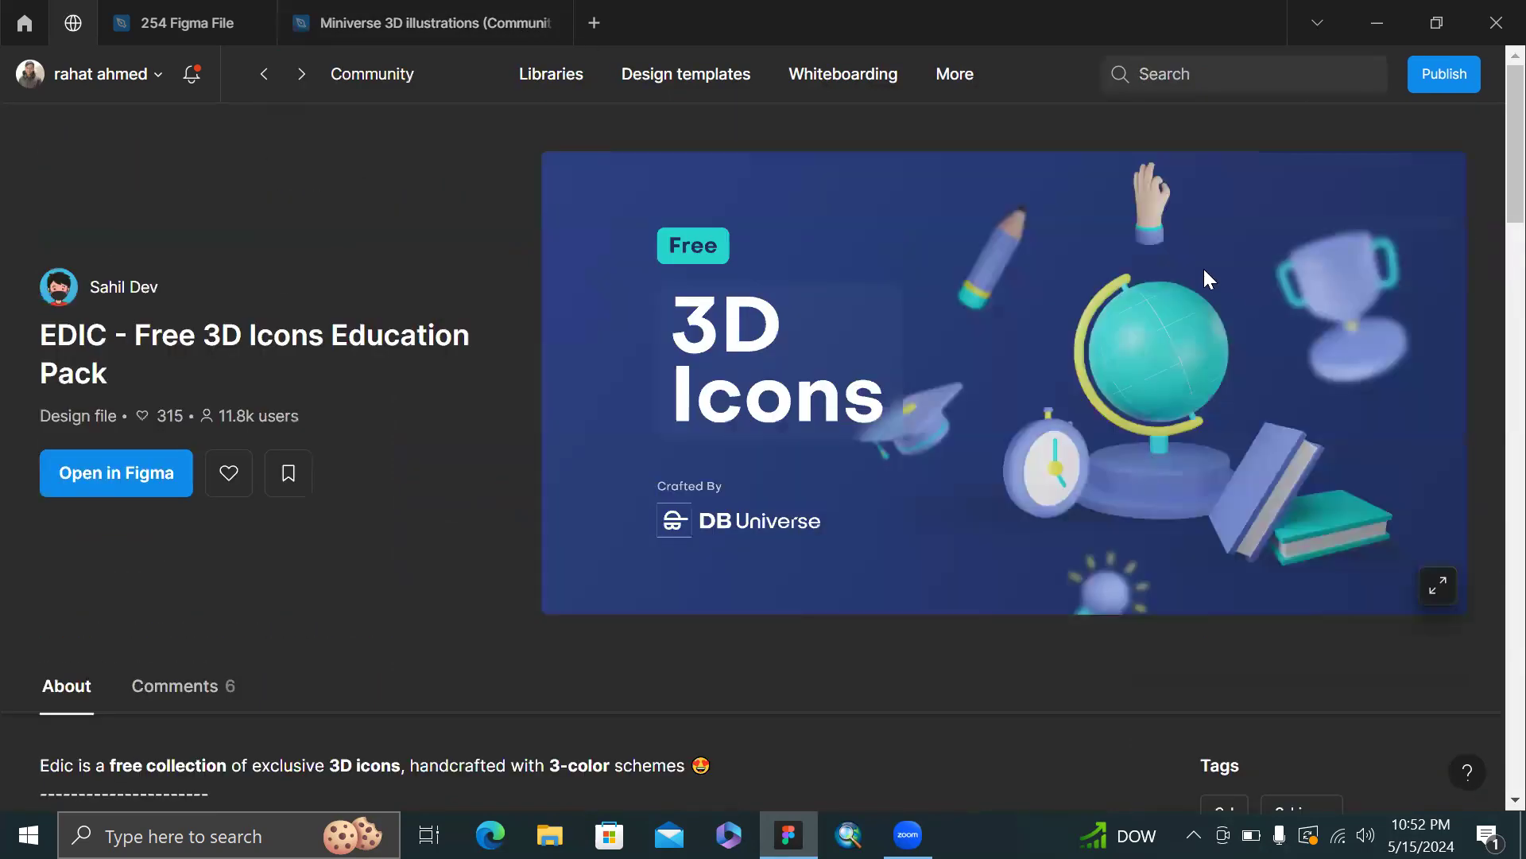
{"action": "left_click", "coordinate": [126, 471]}
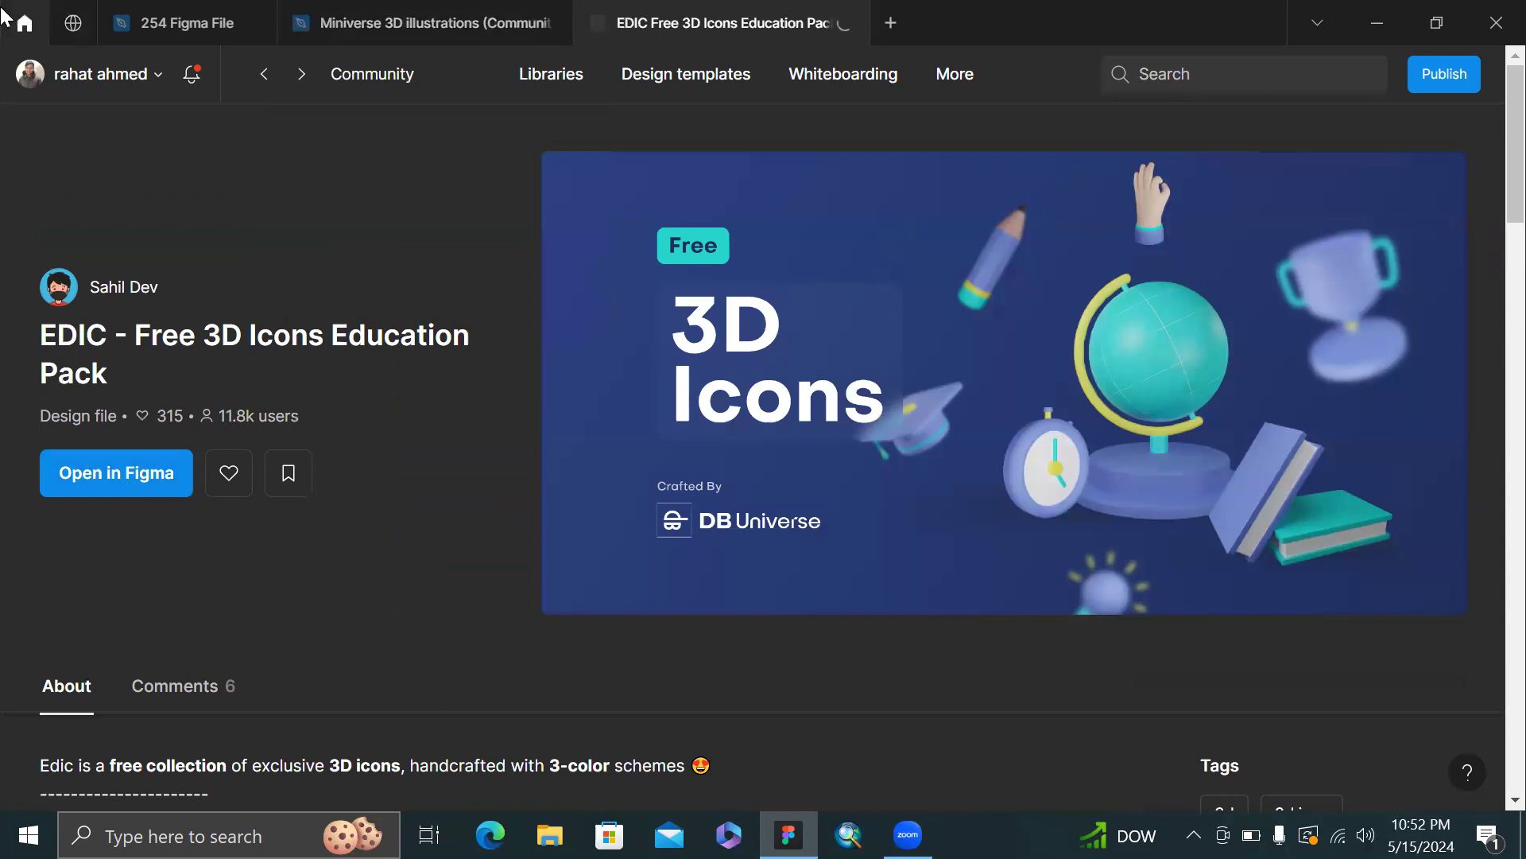
{"action": "left_click", "coordinate": [89, 6]}
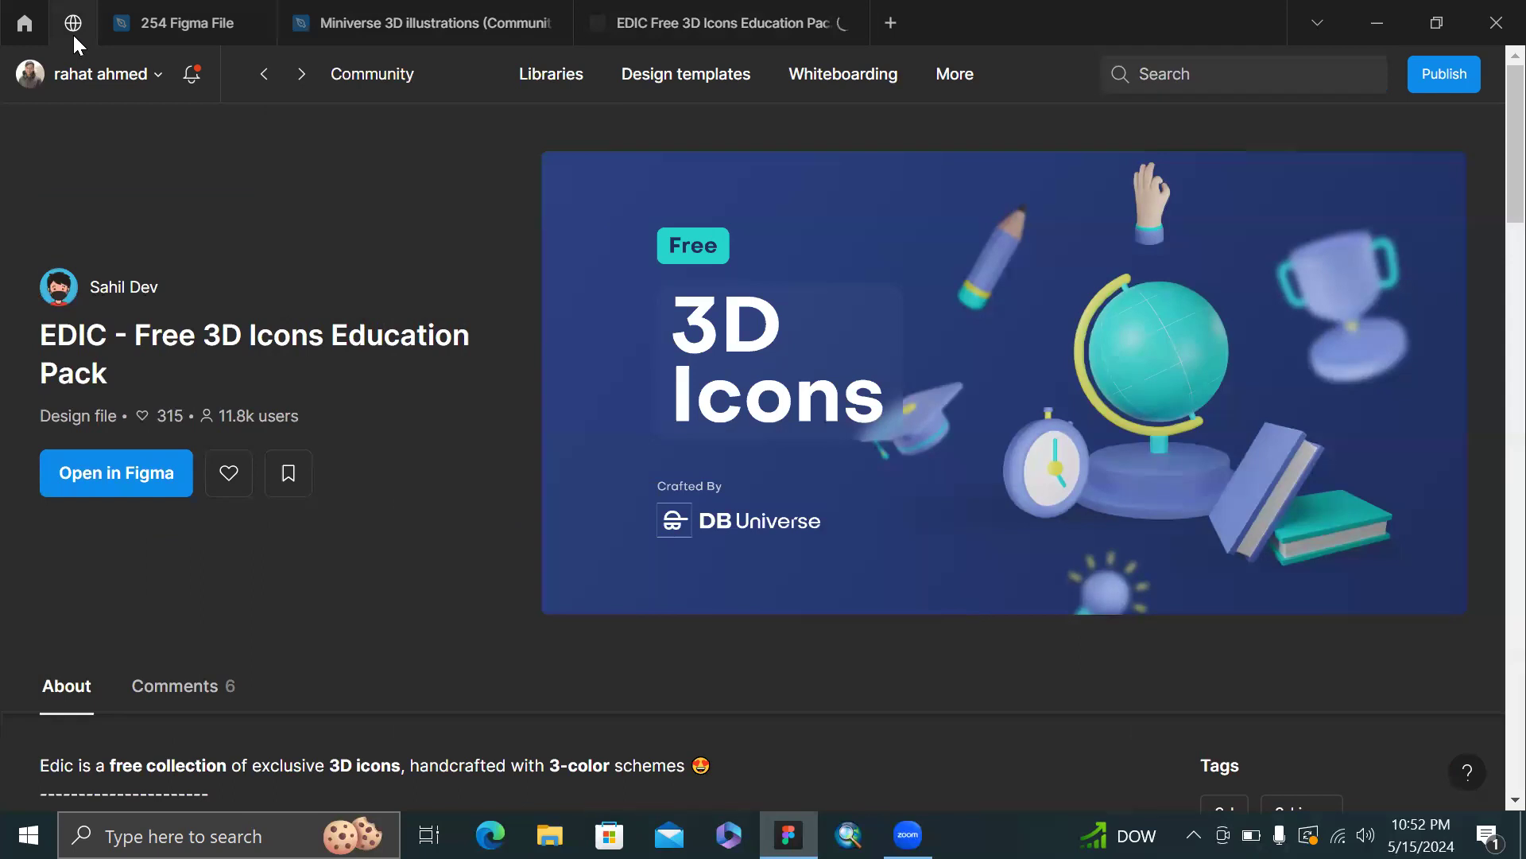
- Switch to the 254 Figma File and compare the couple and glow in the Desktop - 1 reference hero with the Desktop - 2 copy
{"action": "left_click", "coordinate": [235, 14]}
{"action": "scroll", "coordinate": [957, 398], "scroll_direction": "down", "scroll_amount": 3}
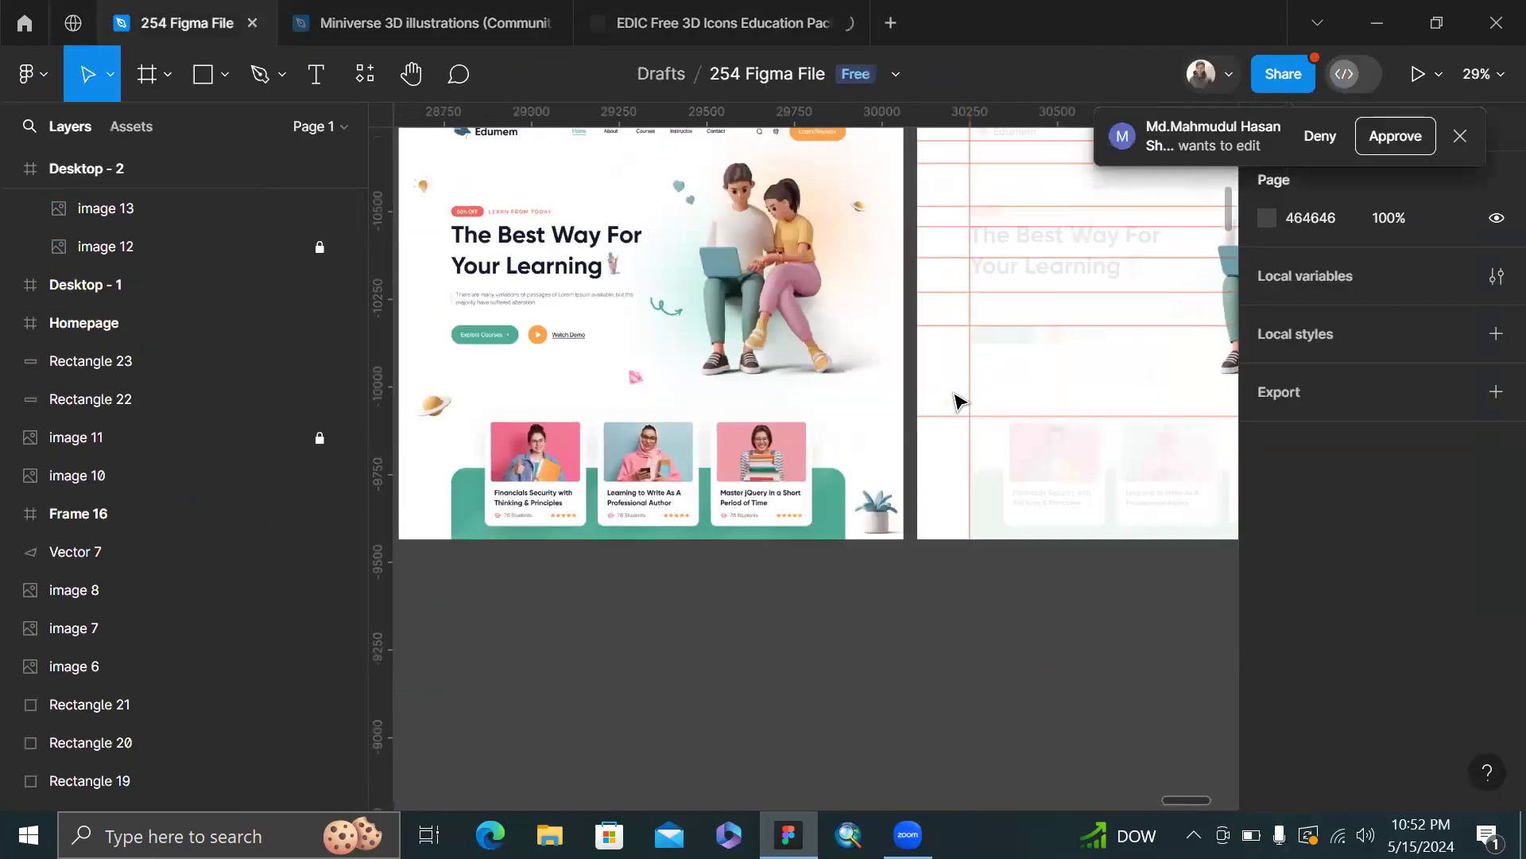
{"action": "scroll", "coordinate": [957, 399], "scroll_direction": "down", "scroll_amount": 2}
{"action": "scroll", "coordinate": [847, 326], "scroll_direction": "up", "scroll_amount": 5}
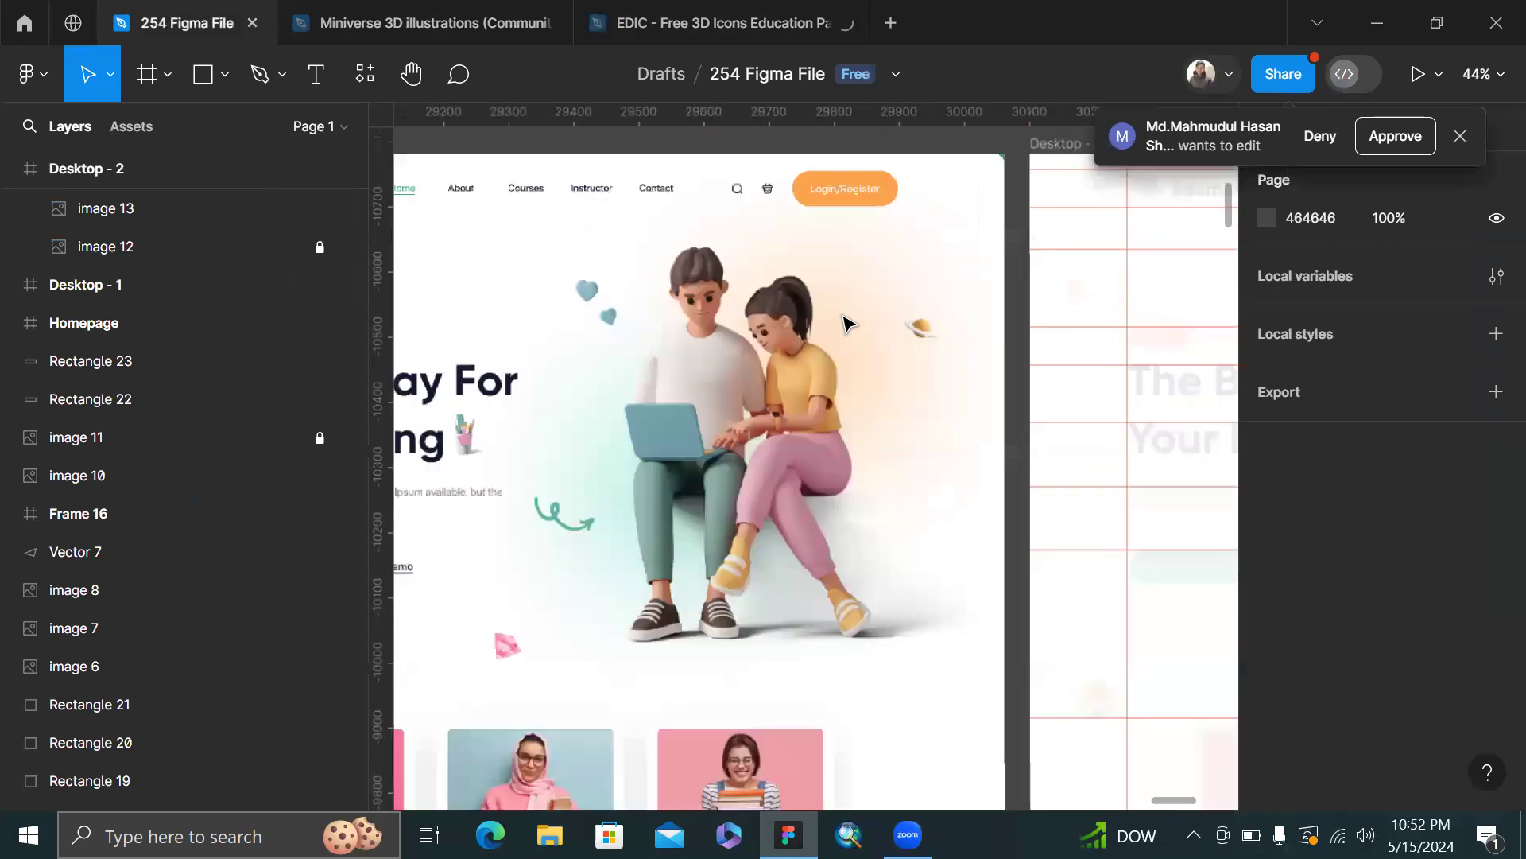
{"action": "scroll", "coordinate": [775, 349], "scroll_direction": "down", "scroll_amount": 3}
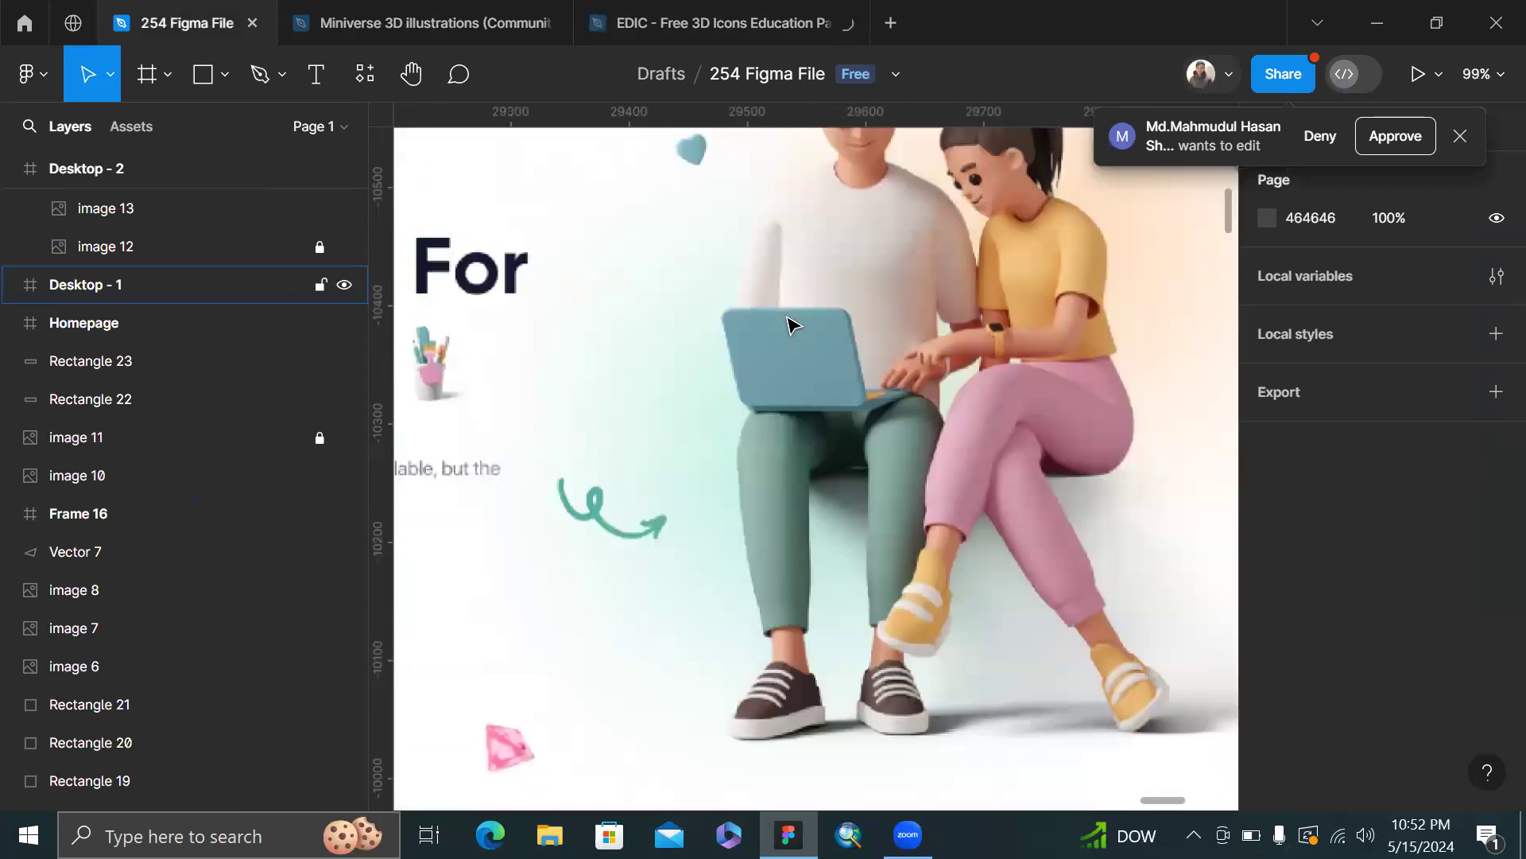
{"action": "scroll", "coordinate": [785, 361], "scroll_direction": "down", "scroll_amount": 3}
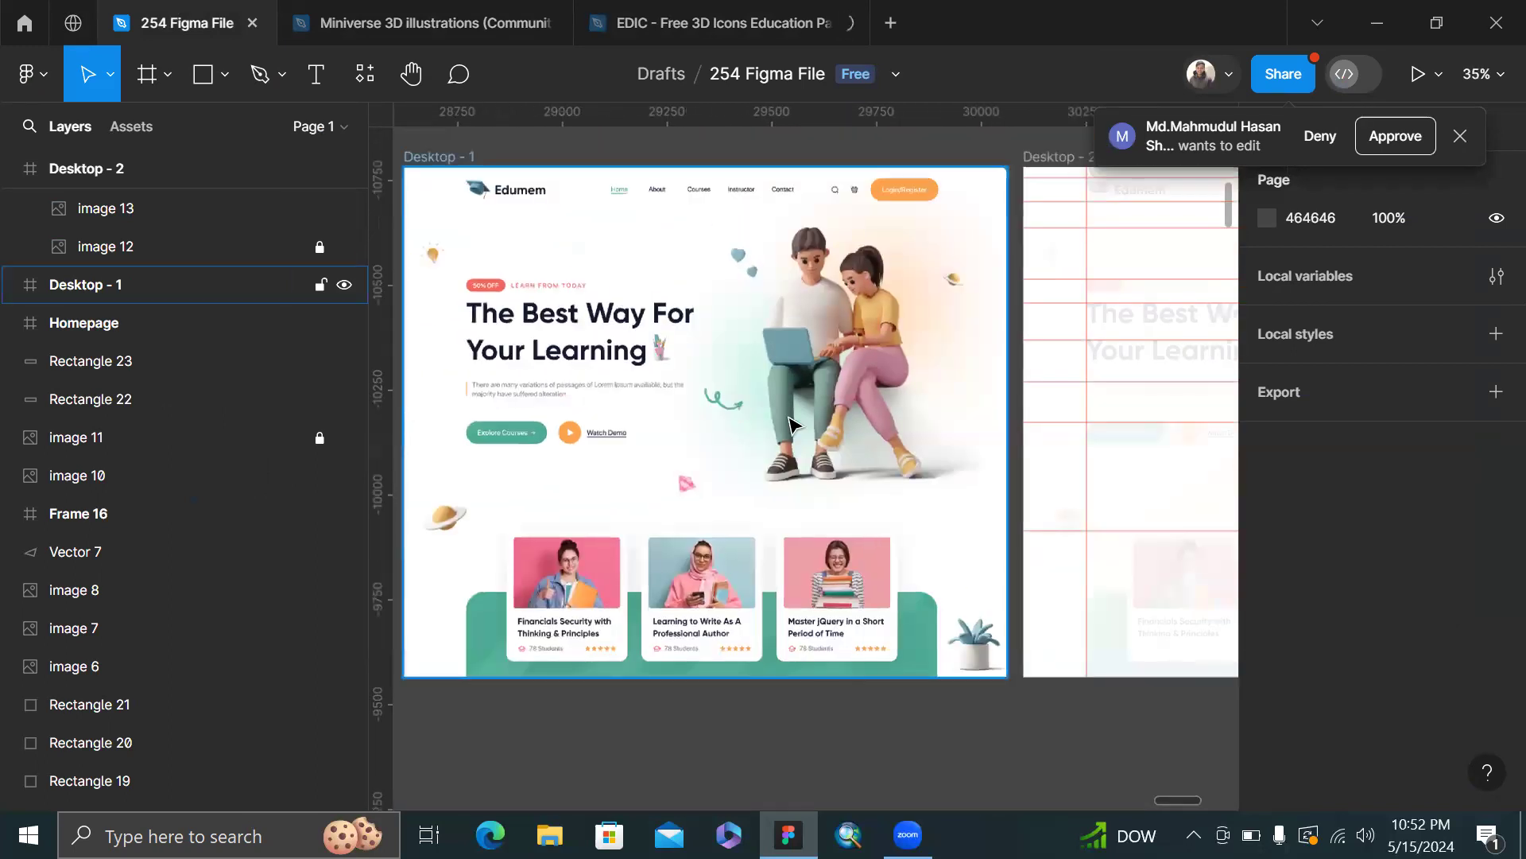
{"action": "scroll", "coordinate": [792, 424], "scroll_direction": "right", "scroll_amount": 5}
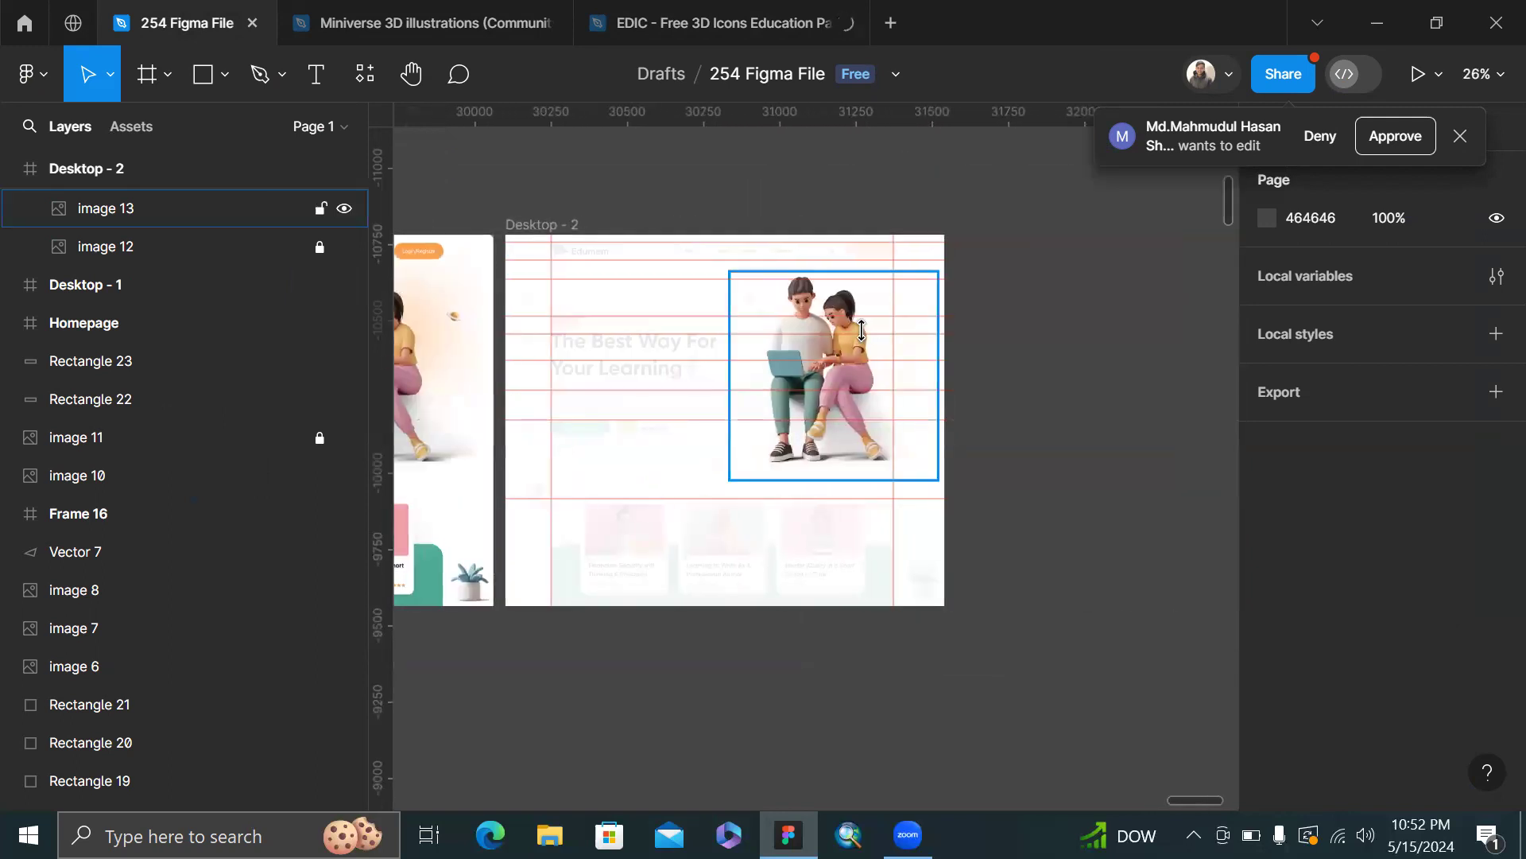
{"action": "scroll", "coordinate": [861, 330], "scroll_direction": "up", "scroll_amount": 1}
{"action": "scroll", "coordinate": [861, 330], "scroll_direction": "up", "scroll_amount": 1}
{"action": "scroll", "coordinate": [827, 350], "scroll_direction": "down", "scroll_amount": 3}
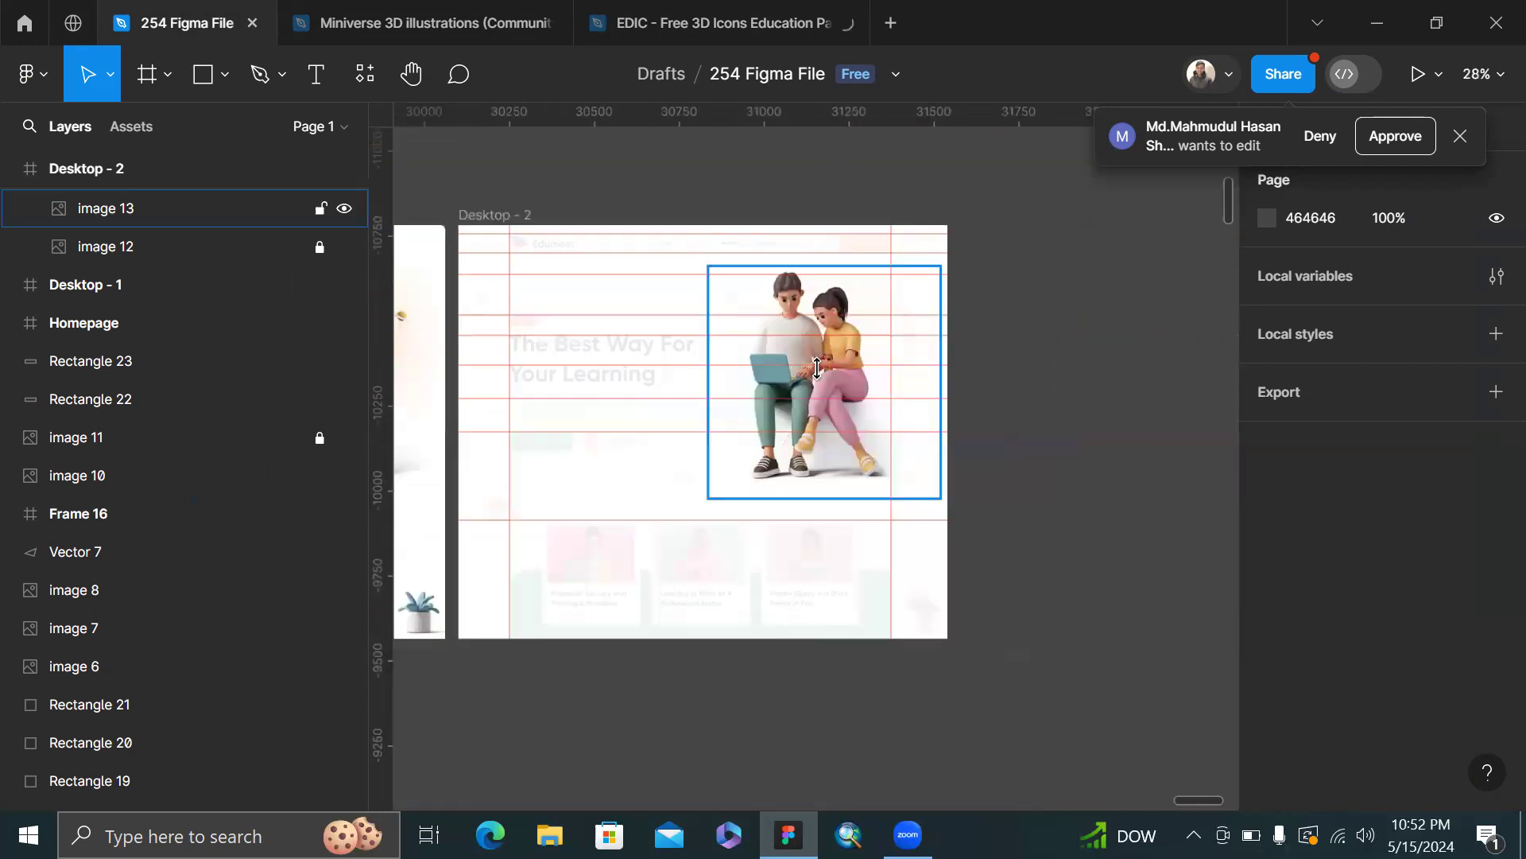
{"action": "scroll", "coordinate": [990, 300], "scroll_direction": "up", "scroll_amount": 5, "text": "ctrl"}
{"action": "scroll", "coordinate": [954, 342], "scroll_direction": "up", "scroll_amount": 3, "text": "ctrl"}
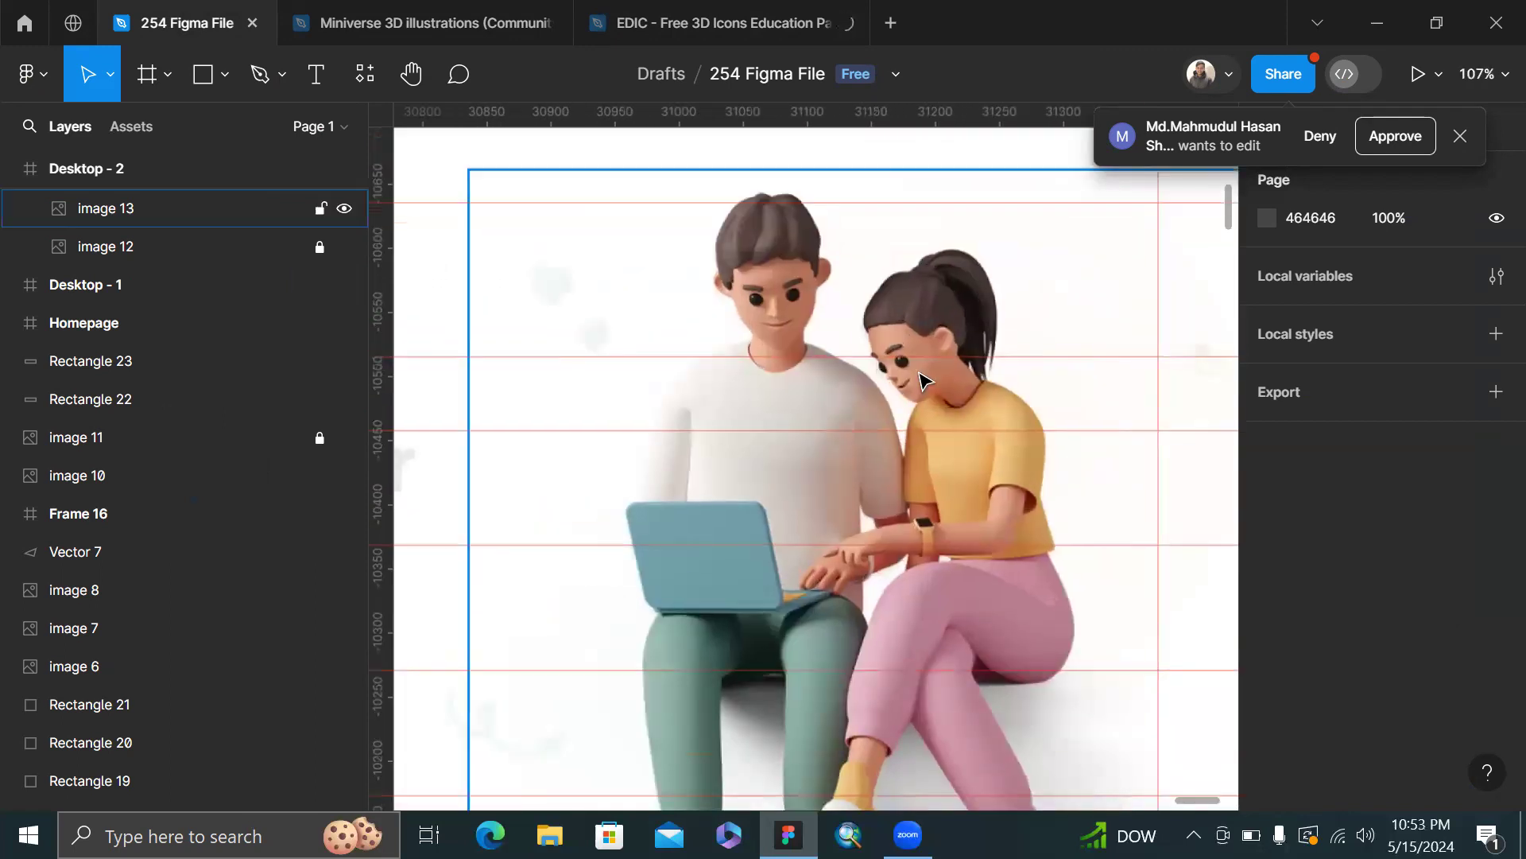
- Lock the couple illustration layer, image 13, in the Desktop - 2 frame
{"action": "left_click", "coordinate": [922, 380]}
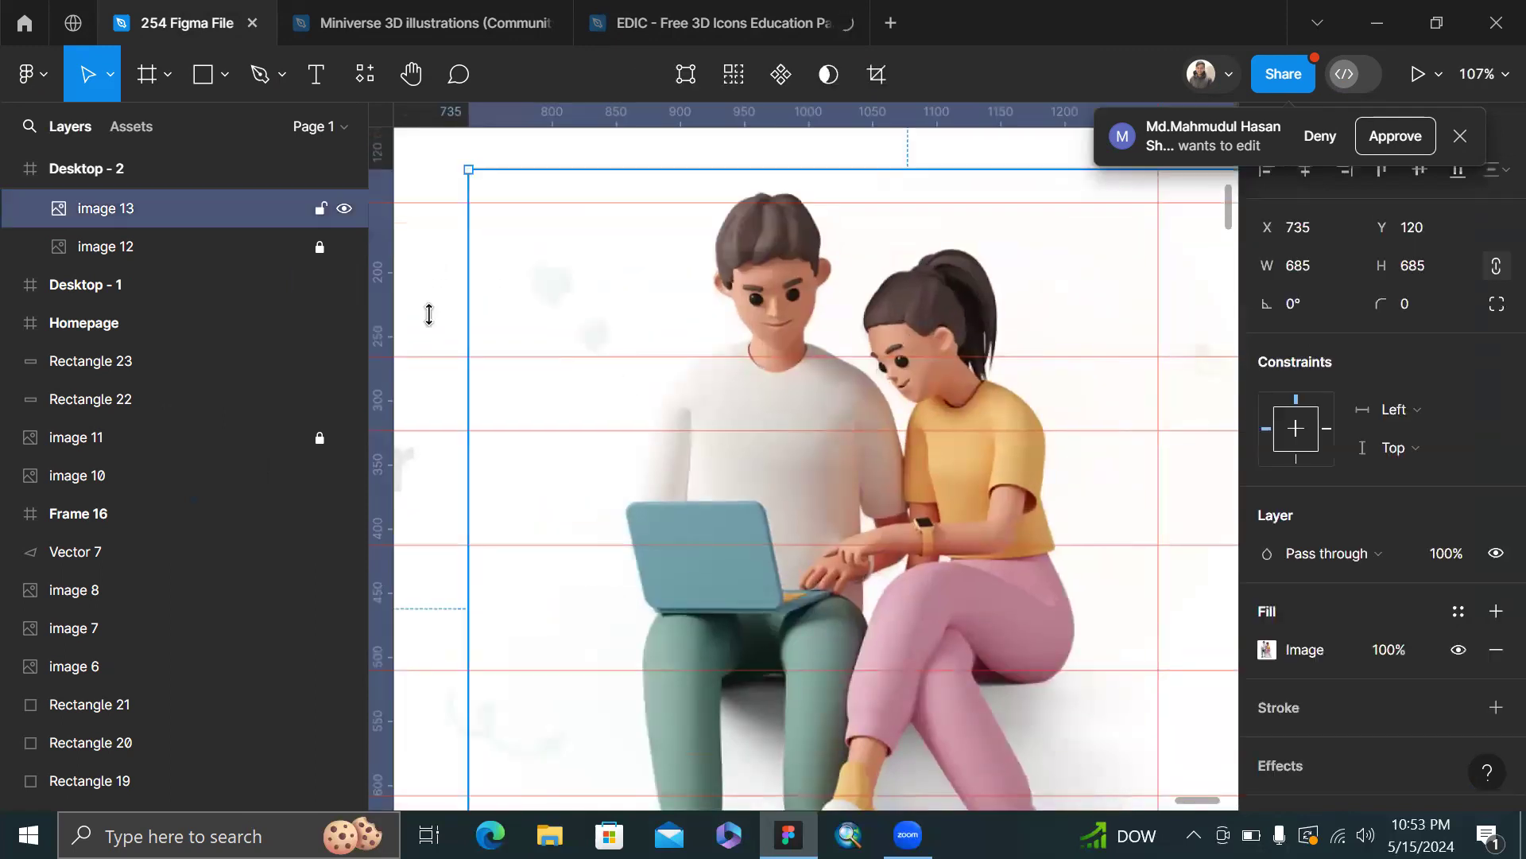
{"action": "left_click", "coordinate": [321, 208]}
{"action": "left_click", "coordinate": [463, 311]}
- Draw a 128 × 128 circle over the man's head in Desktop - 2 and reshape it into a 95 × 159 oval
{"action": "key", "text": "o"}
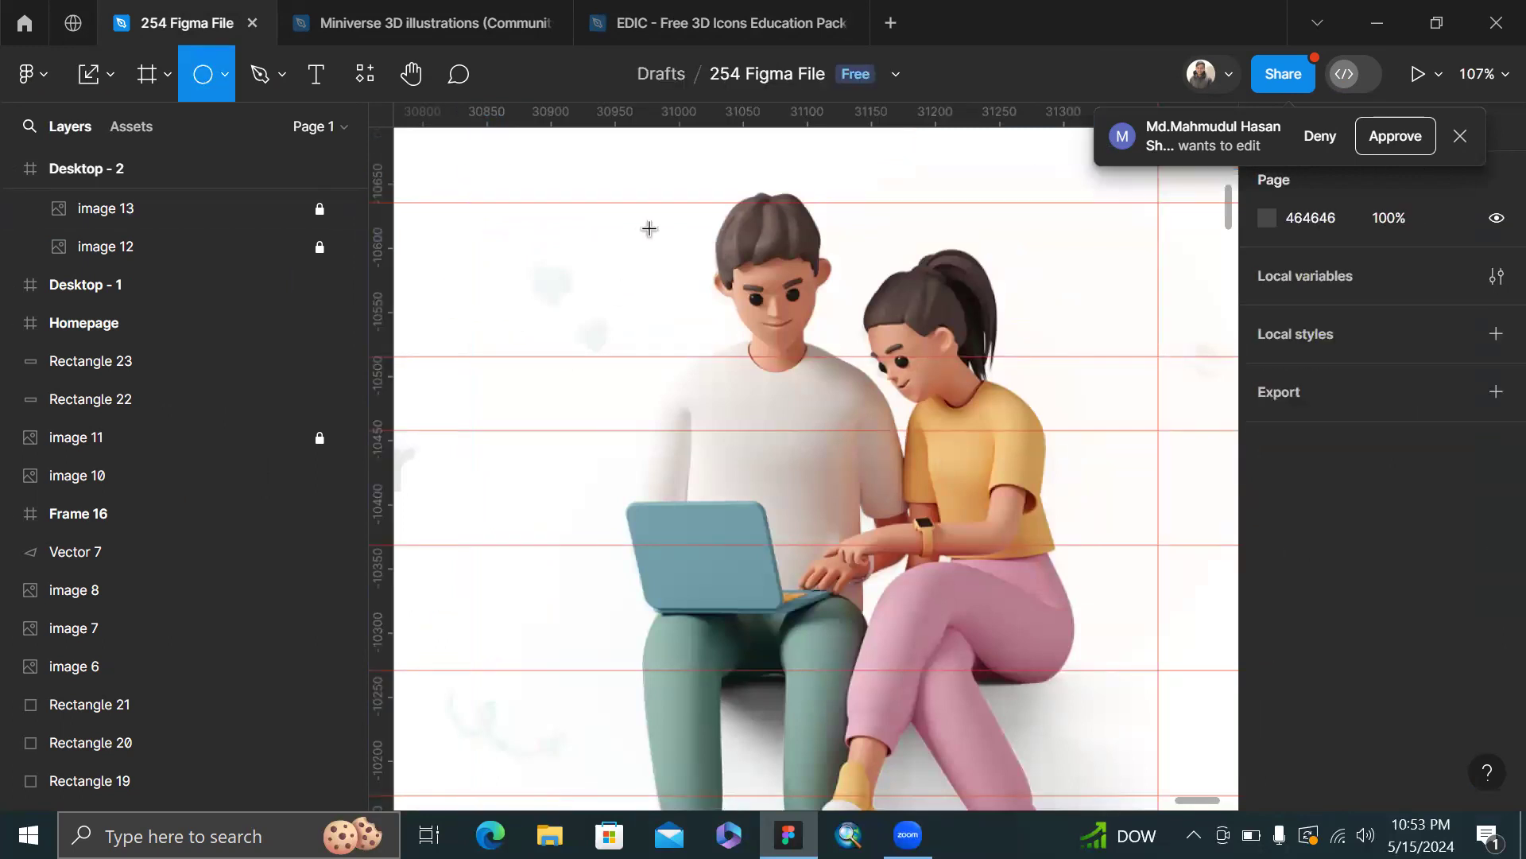
{"action": "left_click", "coordinate": [746, 387]}
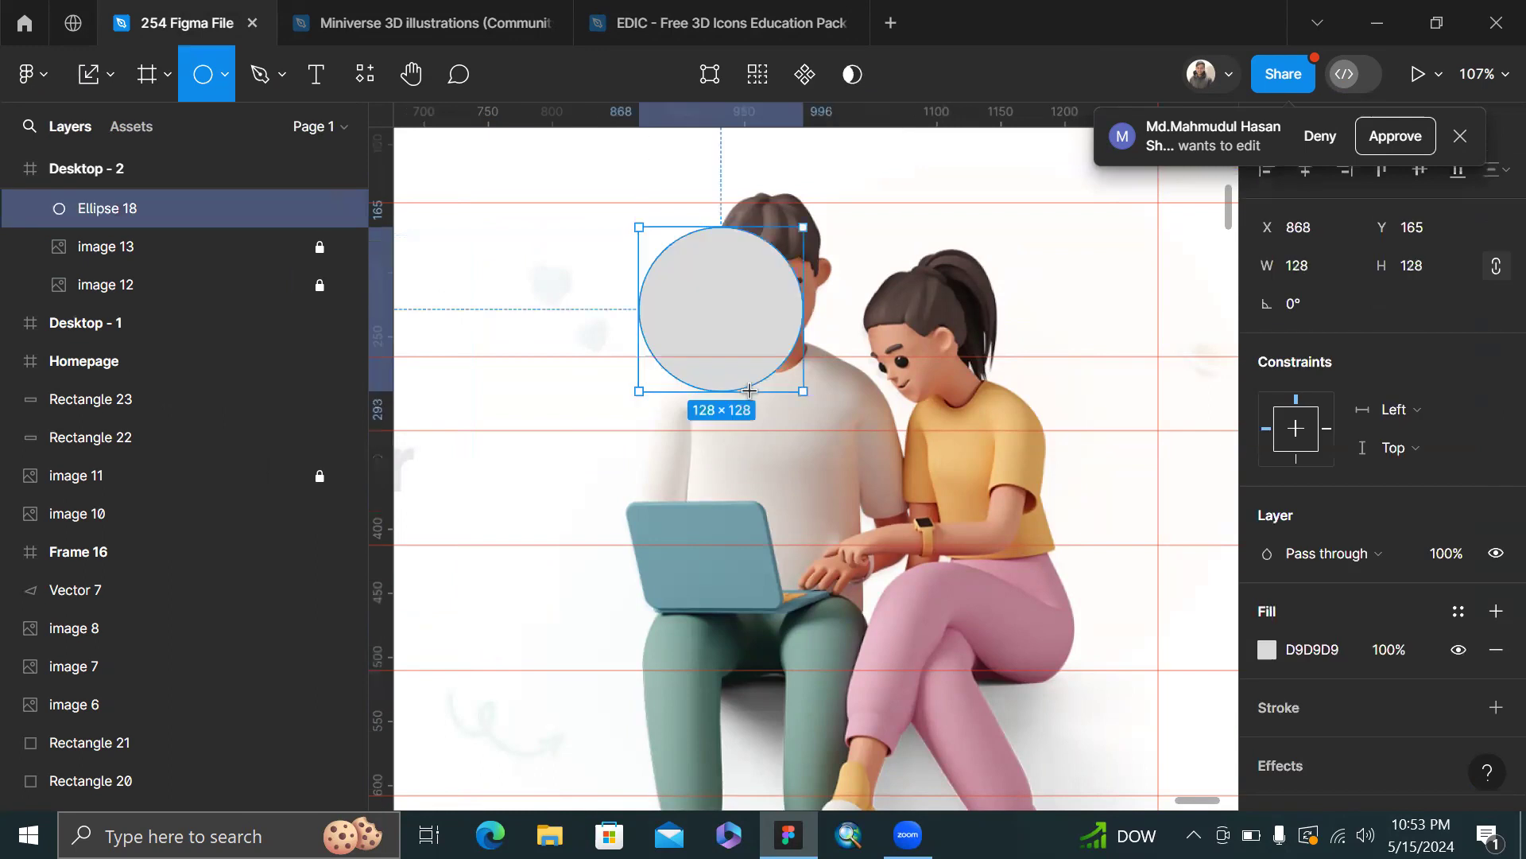
{"action": "left_click_drag", "start_coordinate": [803, 391], "coordinate": [761, 432]}
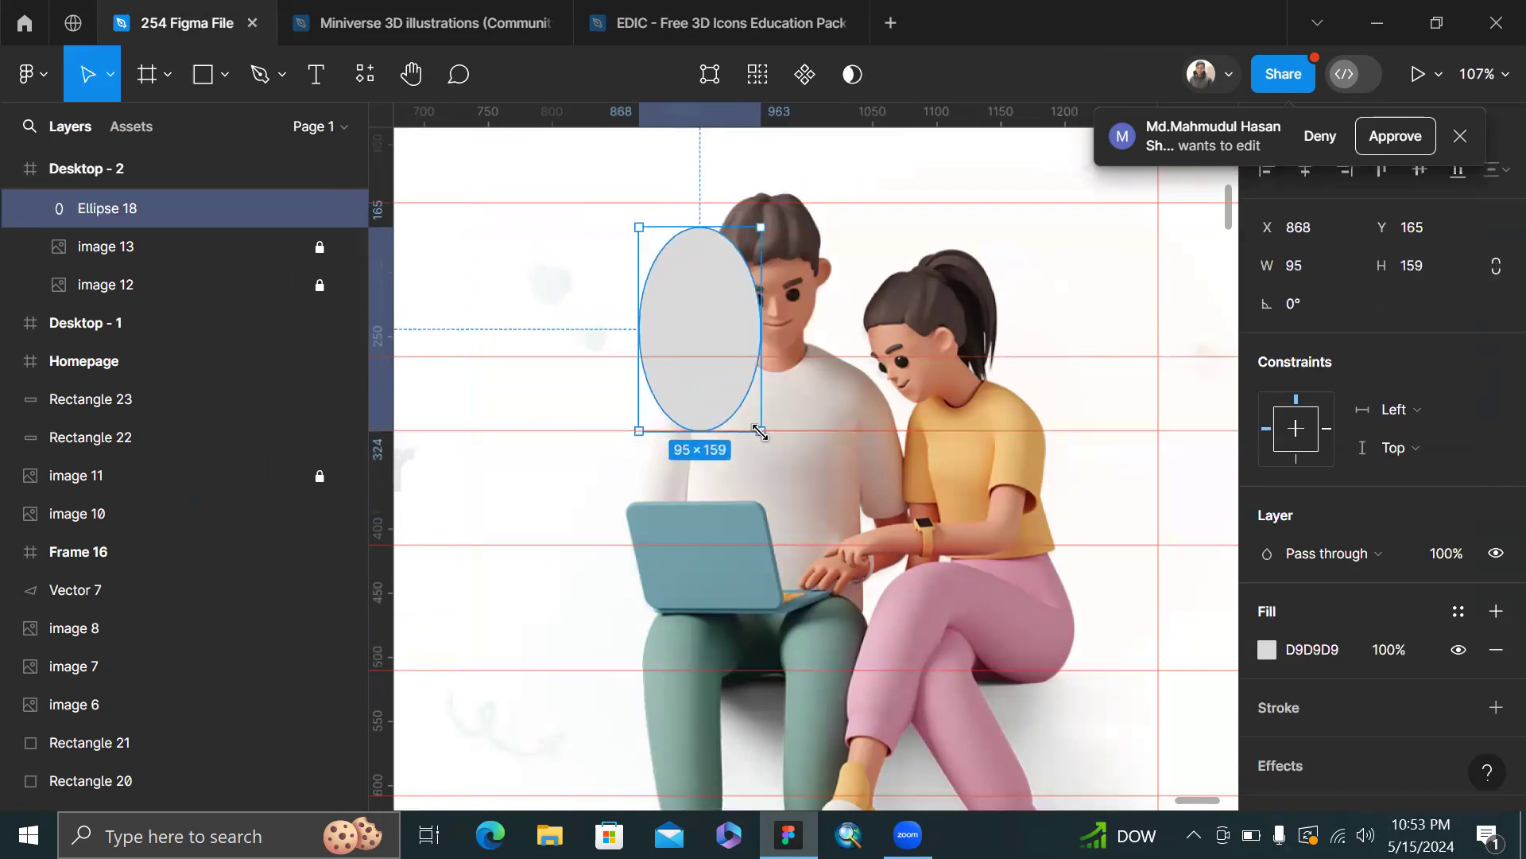
- Move the grey oval between the couple's heads, to X 1014 and Y 177, and place it directly beneath image 13 in the layer order
{"action": "scroll", "coordinate": [747, 395], "scroll_direction": "down", "scroll_amount": 3}
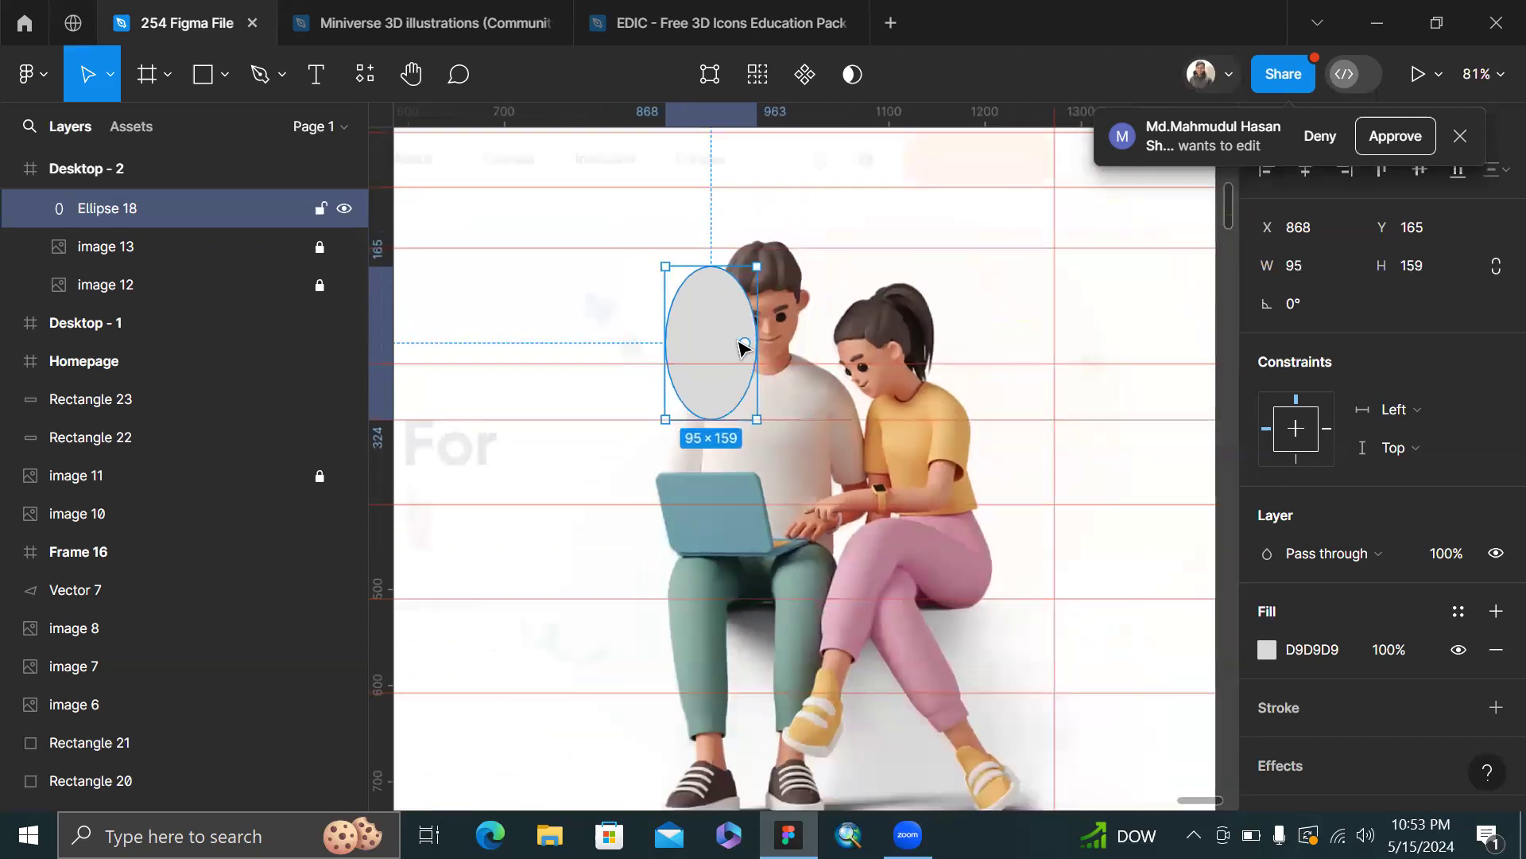
{"action": "scroll", "coordinate": [740, 343], "scroll_direction": "up", "scroll_amount": 3}
{"action": "scroll", "coordinate": [736, 343], "scroll_direction": "down", "scroll_amount": 4}
{"action": "left_click_drag", "start_coordinate": [710, 334], "coordinate": [831, 347]}
{"action": "left_click_drag", "start_coordinate": [216, 209], "coordinate": [213, 284]}
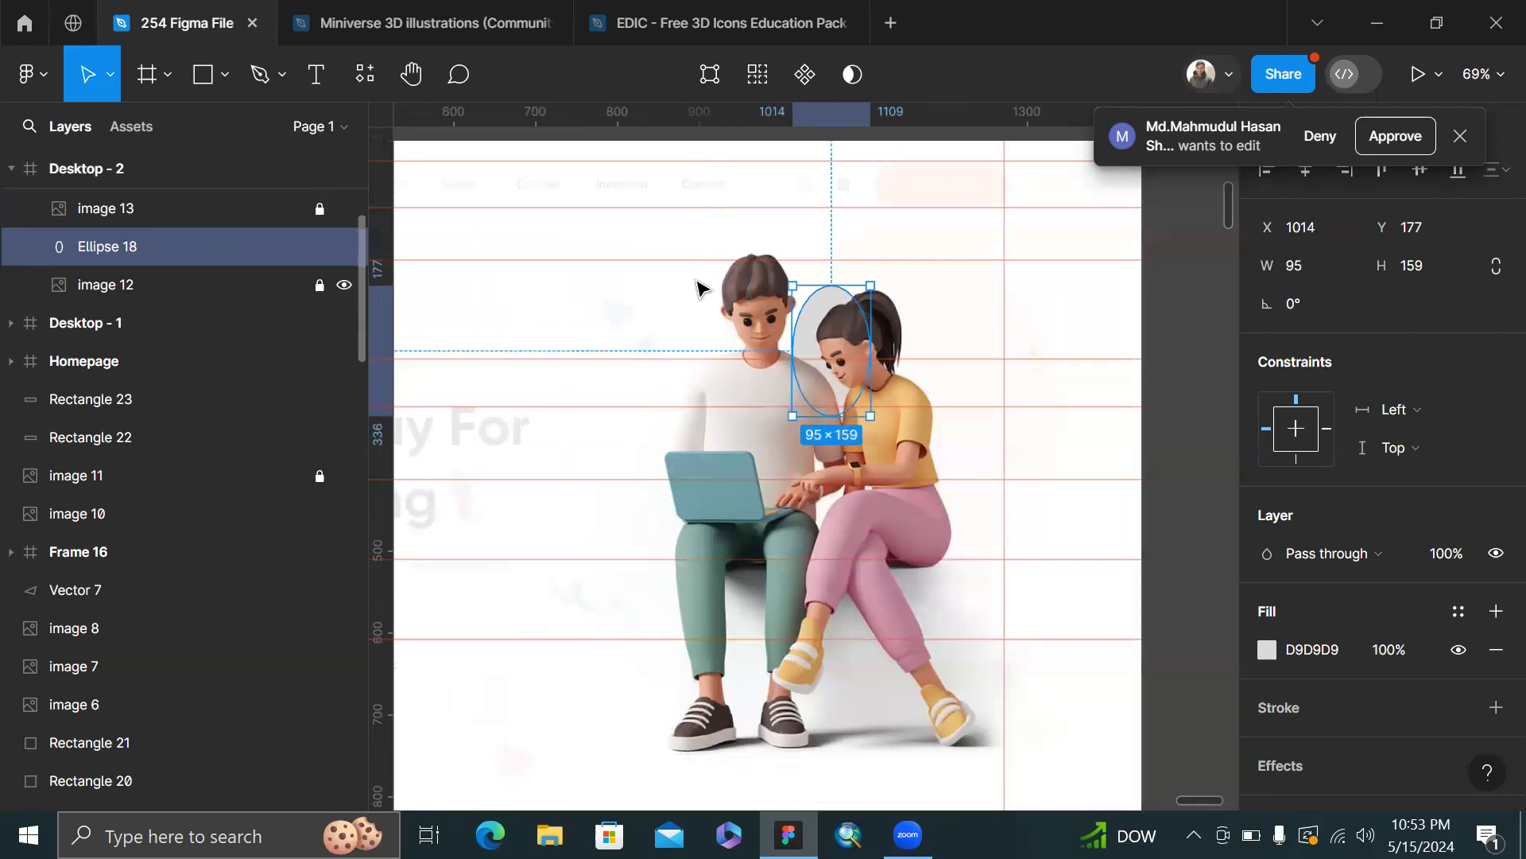
- Move the grey oval behind the woman's ponytail in Desktop - 2, to X 1113 and Y 146
{"action": "scroll", "coordinate": [742, 253], "scroll_direction": "up", "scroll_amount": 2}
{"action": "scroll", "coordinate": [742, 253], "scroll_direction": "up", "scroll_amount": 2}
{"action": "left_click_drag", "start_coordinate": [992, 329], "coordinate": [976, 320]}
{"action": "scroll", "coordinate": [984, 320], "scroll_direction": "down", "scroll_amount": 4}
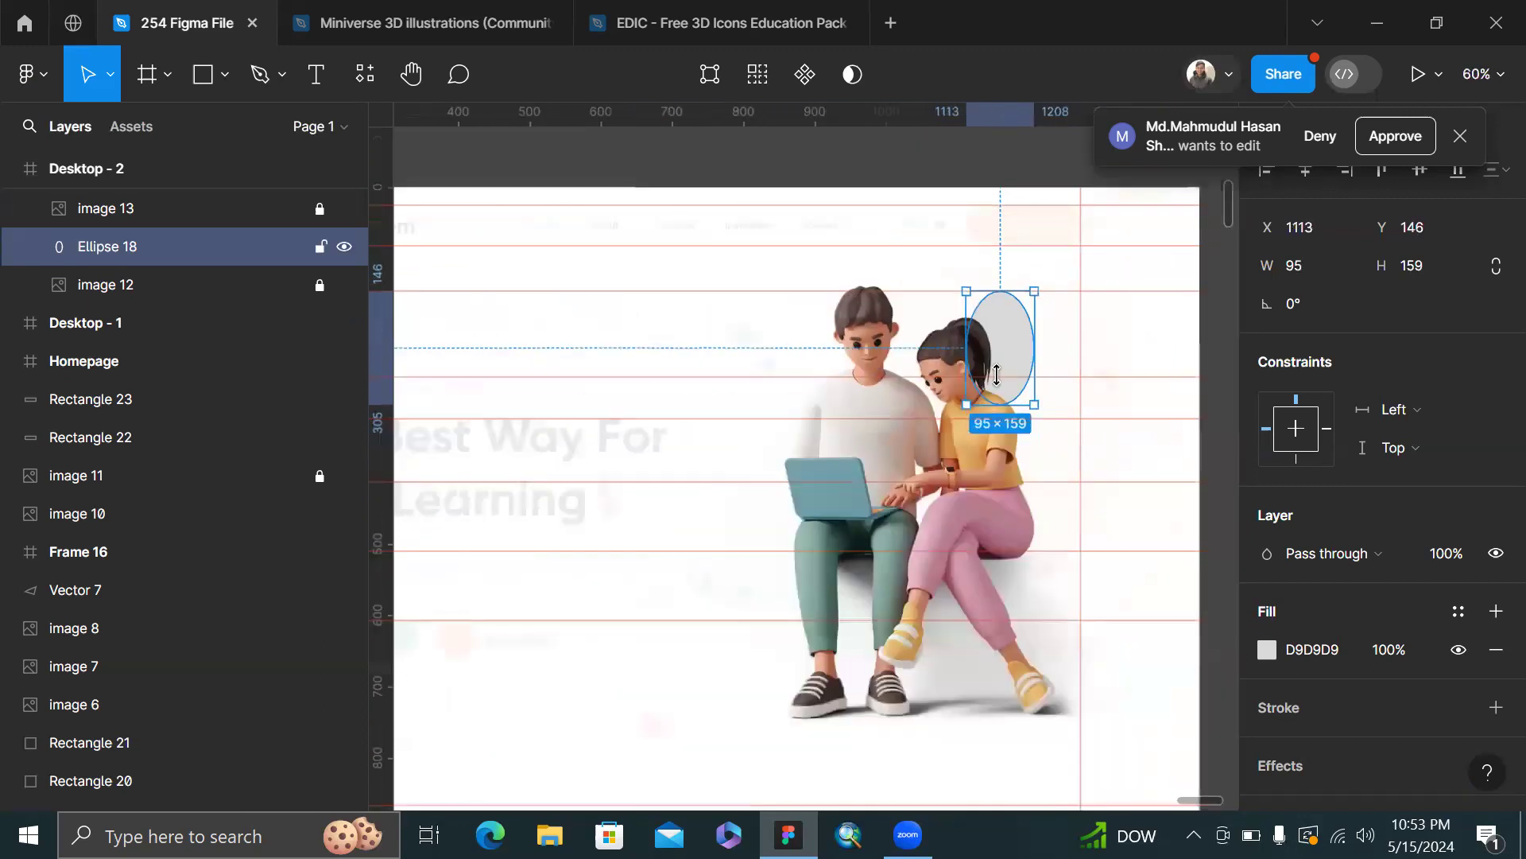
{"action": "scroll", "coordinate": [996, 374], "scroll_direction": "left", "scroll_amount": 3}
{"action": "scroll", "coordinate": [997, 375], "scroll_direction": "down", "scroll_amount": 1}
{"action": "scroll", "coordinate": [996, 374], "scroll_direction": "left", "scroll_amount": 4}
{"action": "scroll", "coordinate": [999, 375], "scroll_direction": "right", "scroll_amount": 5}
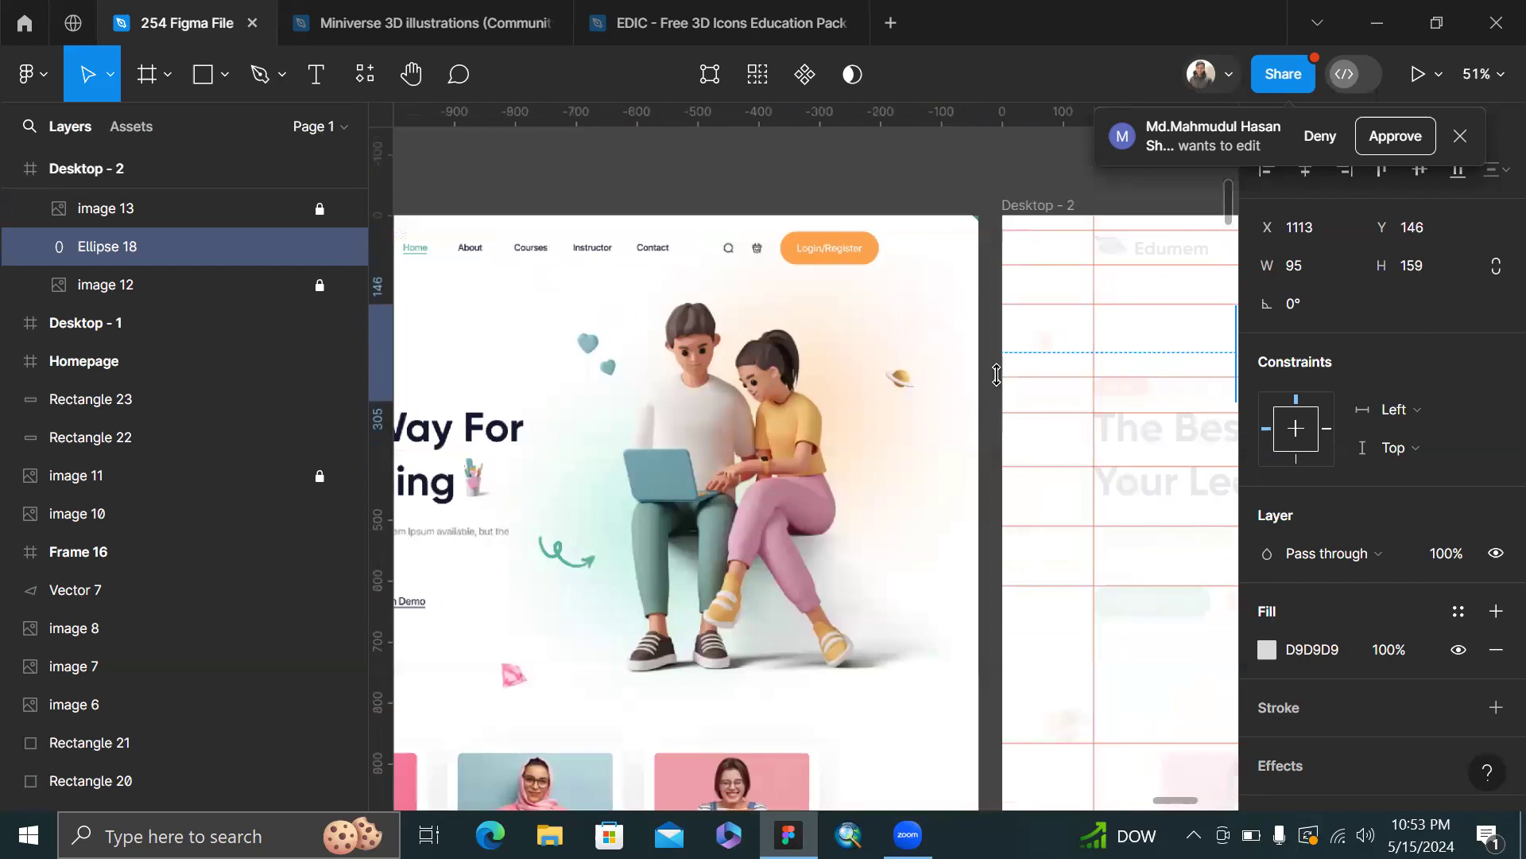
- Enlarge the grey oval behind the woman to 135 × 230, with its left edge at X 1073
{"action": "scroll", "coordinate": [1104, 379], "scroll_direction": "up", "scroll_amount": 3}
{"action": "scroll", "coordinate": [1104, 379], "scroll_direction": "right", "scroll_amount": 5}
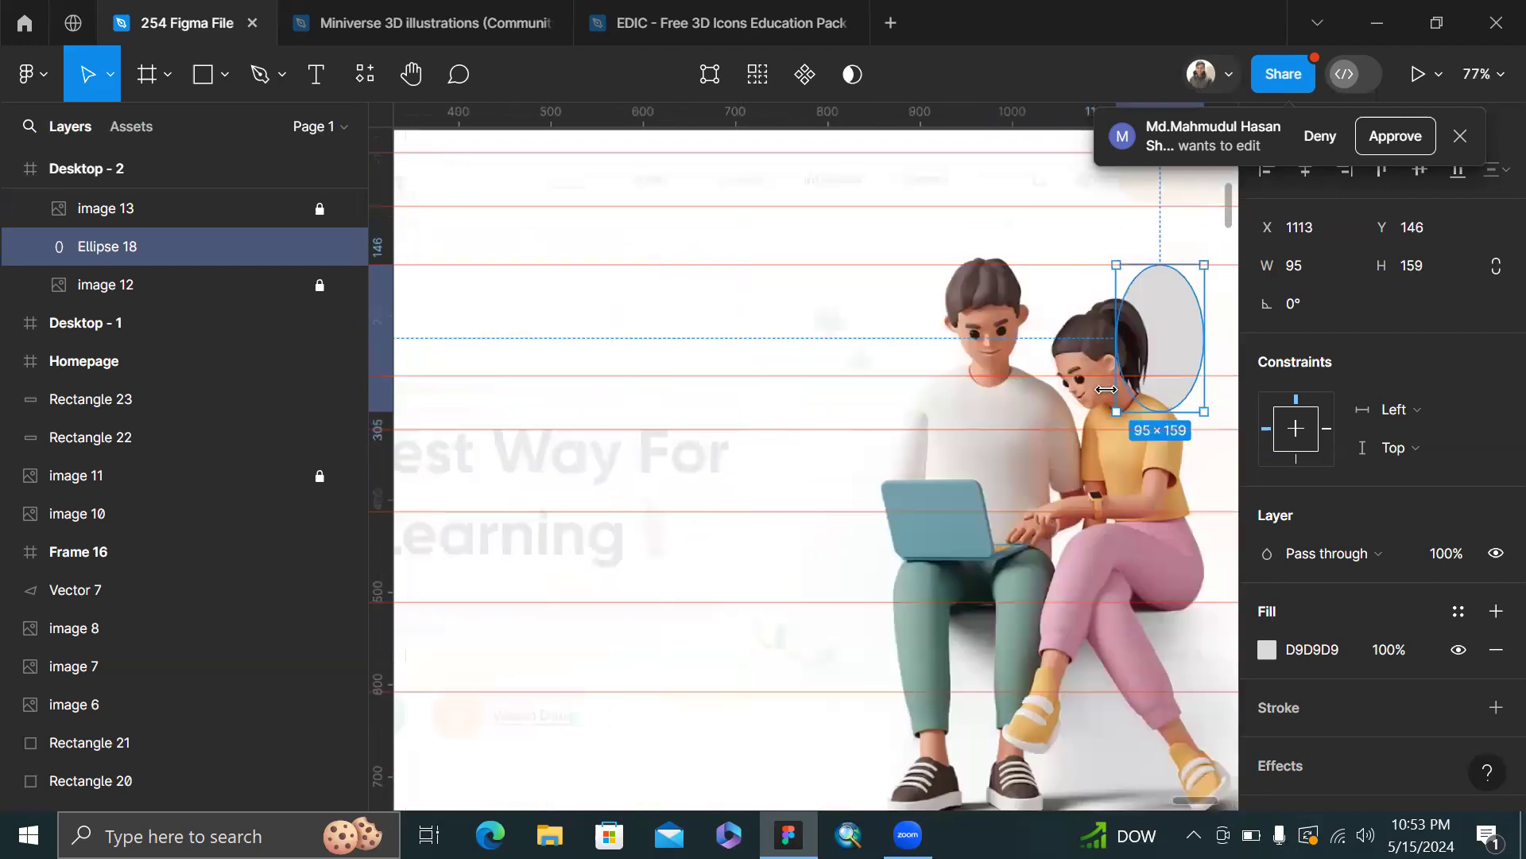
{"action": "mouse_move", "coordinate": [867, 365]}
{"action": "left_mouse_down"}
{"action": "mouse_move", "coordinate": [888, 365]}
{"action": "mouse_move", "coordinate": [860, 365]}
{"action": "left_mouse_up"}
{"action": "left_click_drag", "start_coordinate": [949, 517], "coordinate": [942, 485]}
{"action": "left_click_drag", "start_coordinate": [853, 412], "coordinate": [846, 412]}
{"action": "scroll", "coordinate": [855, 427], "scroll_direction": "left", "scroll_amount": 8}
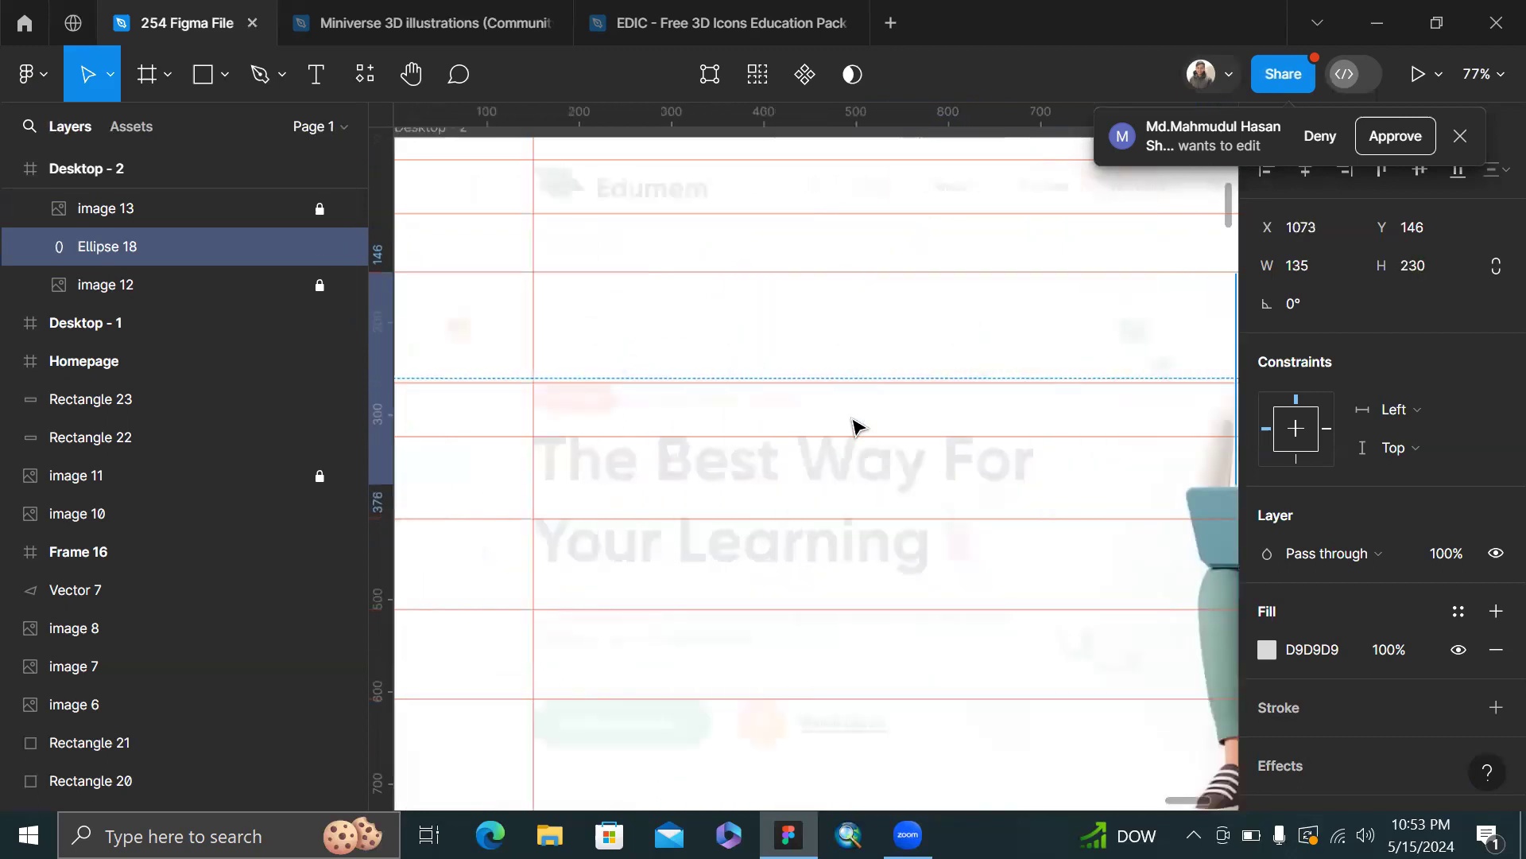
- Select the Desktop - 1 frame and sample the Login/Register button's orange, FAA24C, as its fill
{"action": "scroll", "coordinate": [890, 397], "scroll_direction": "right", "scroll_amount": 6}
{"action": "scroll", "coordinate": [927, 365], "scroll_direction": "up", "scroll_amount": 5}
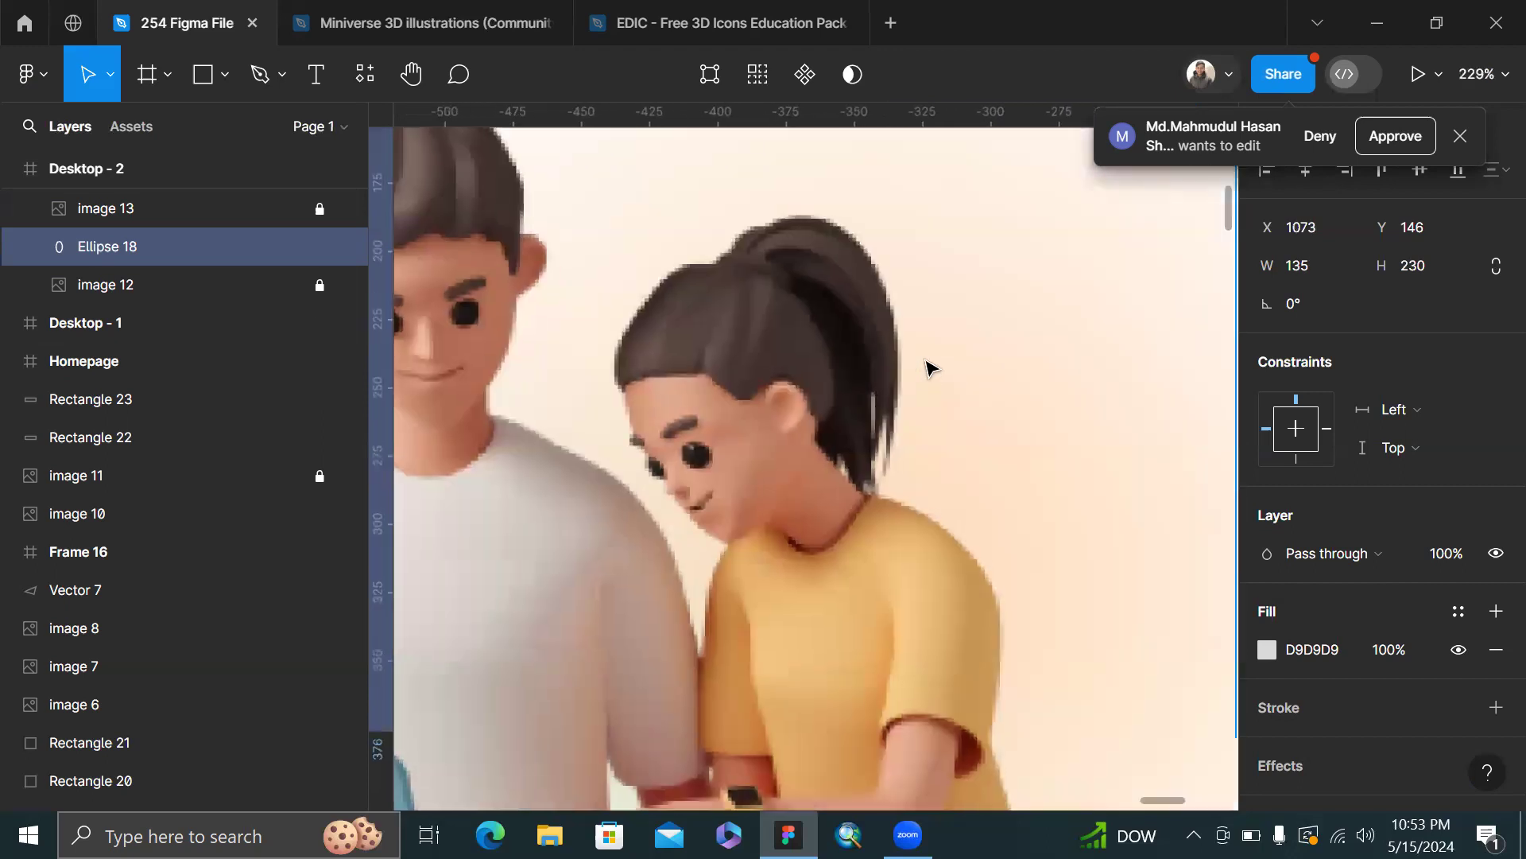
{"action": "left_click", "coordinate": [927, 365]}
{"action": "scroll", "coordinate": [929, 365], "scroll_direction": "up", "scroll_amount": 6}
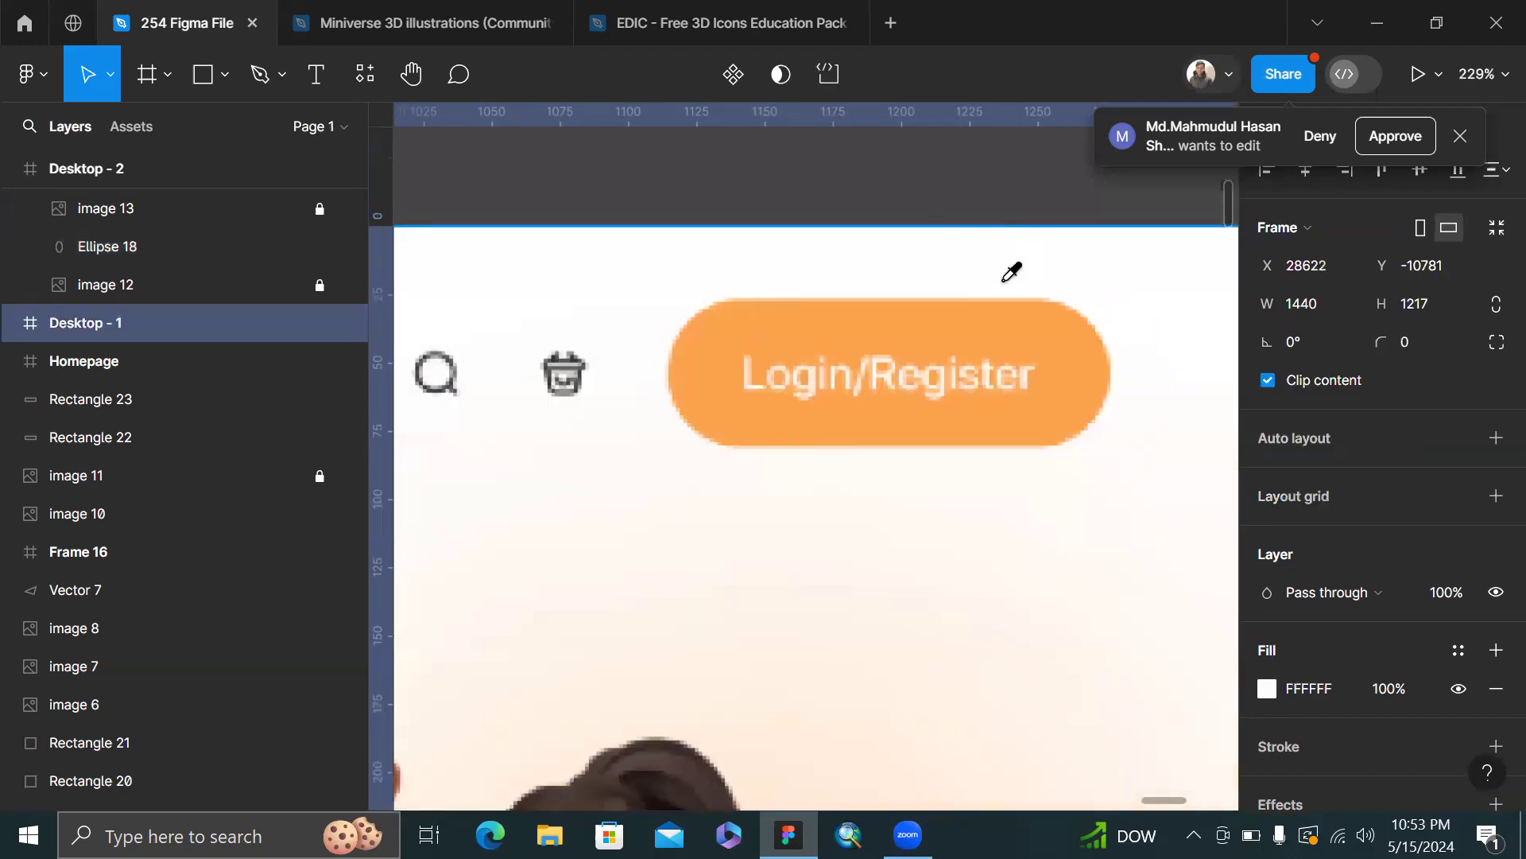
{"action": "key", "text": "i"}
{"action": "left_click", "coordinate": [966, 318]}
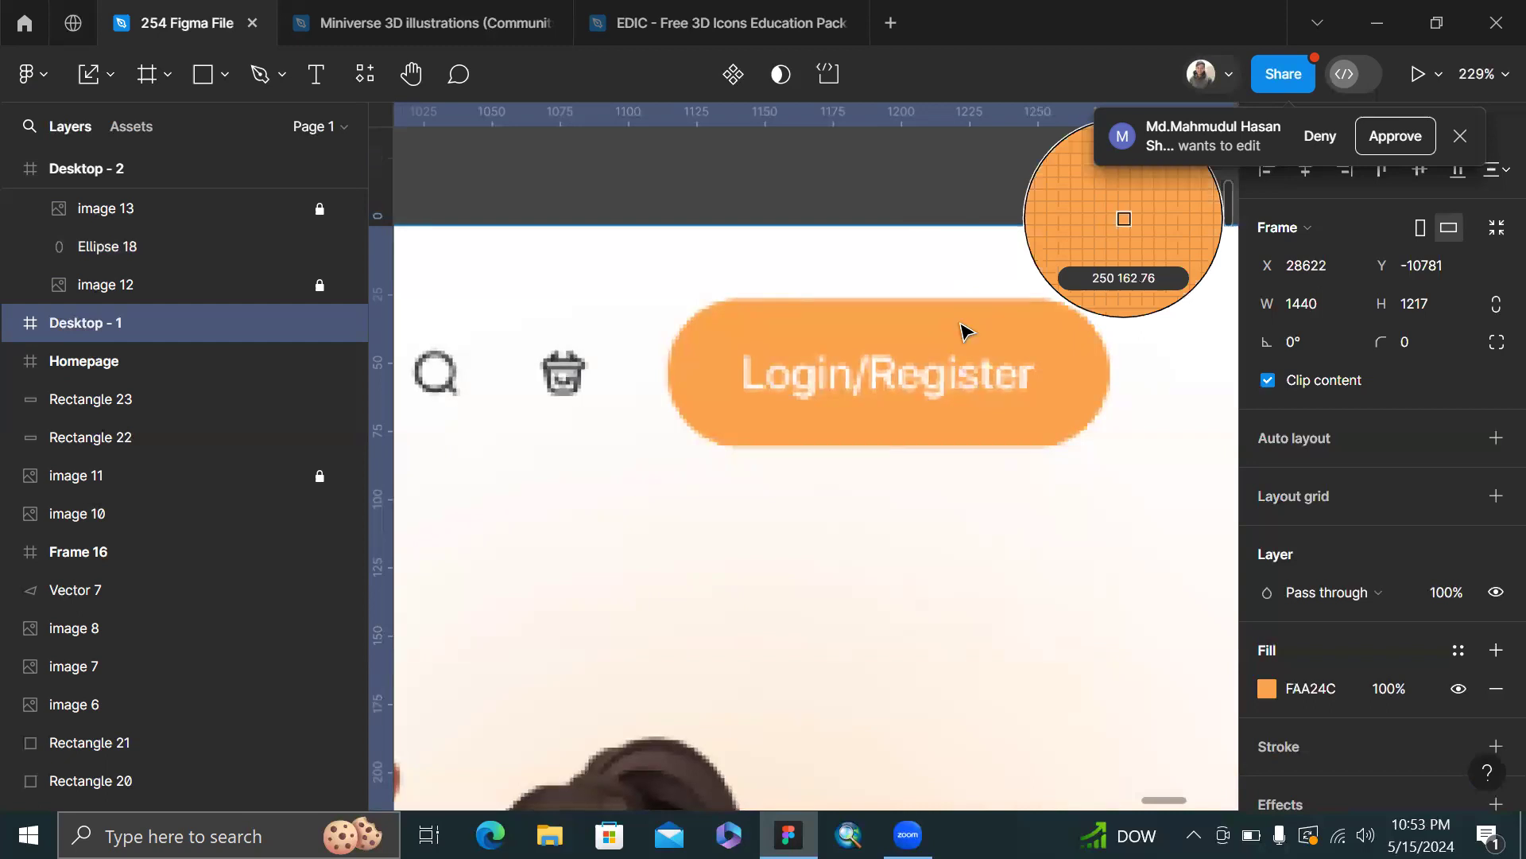
- Fill the oval in Desktop - 2 with orange FAA24C sampled from the reference Login/Register button
{"action": "scroll", "coordinate": [962, 330], "scroll_direction": "down", "scroll_amount": 7}
{"action": "scroll", "coordinate": [957, 321], "scroll_direction": "right", "scroll_amount": 8}
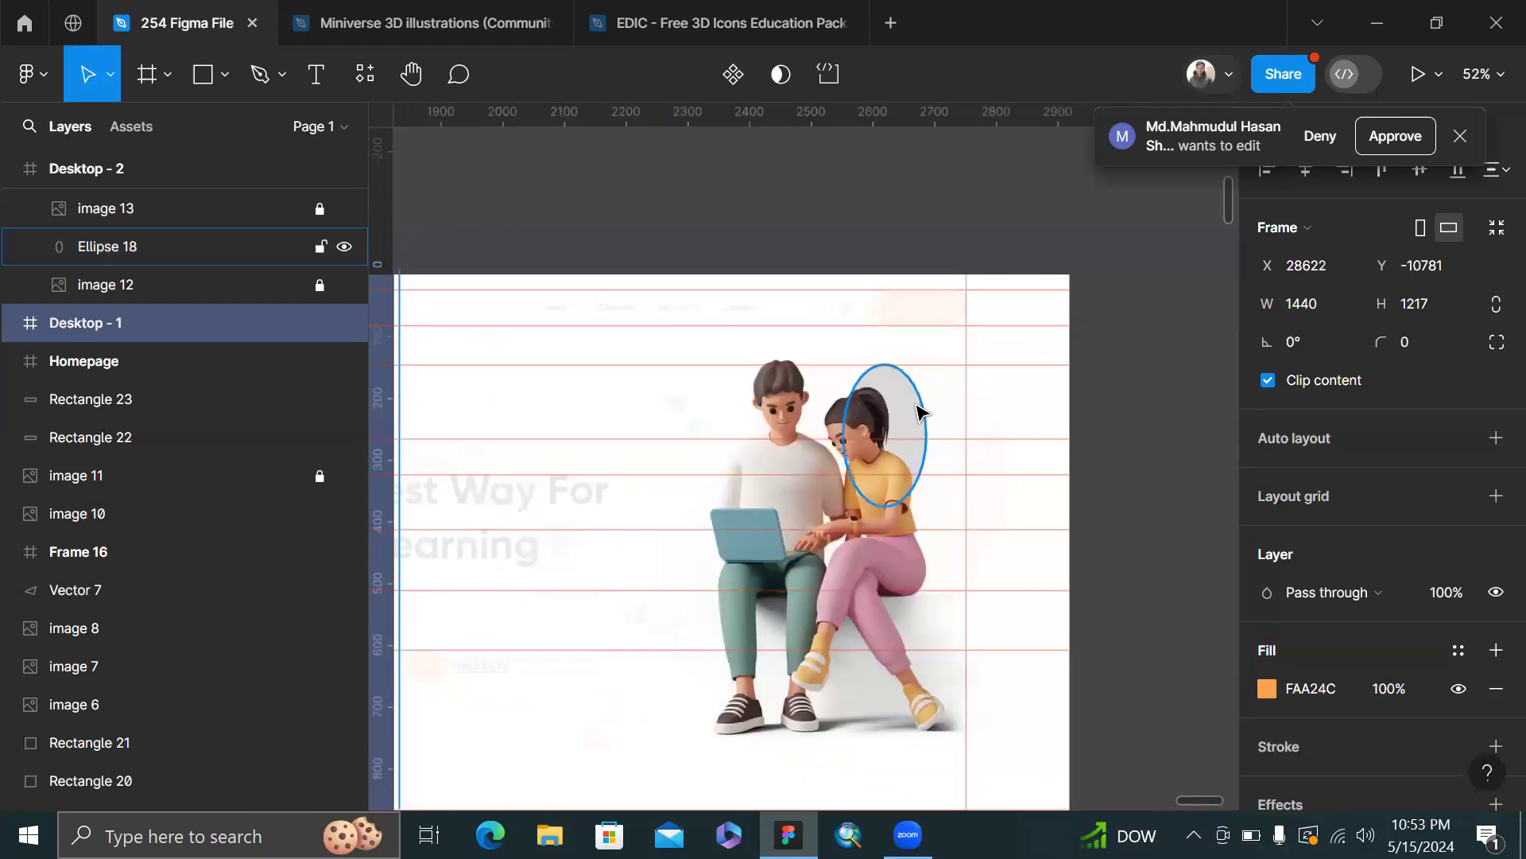
{"action": "left_click", "coordinate": [919, 411]}
{"action": "scroll", "coordinate": [913, 409], "scroll_direction": "left", "scroll_amount": 5}
{"action": "key", "text": "i"}
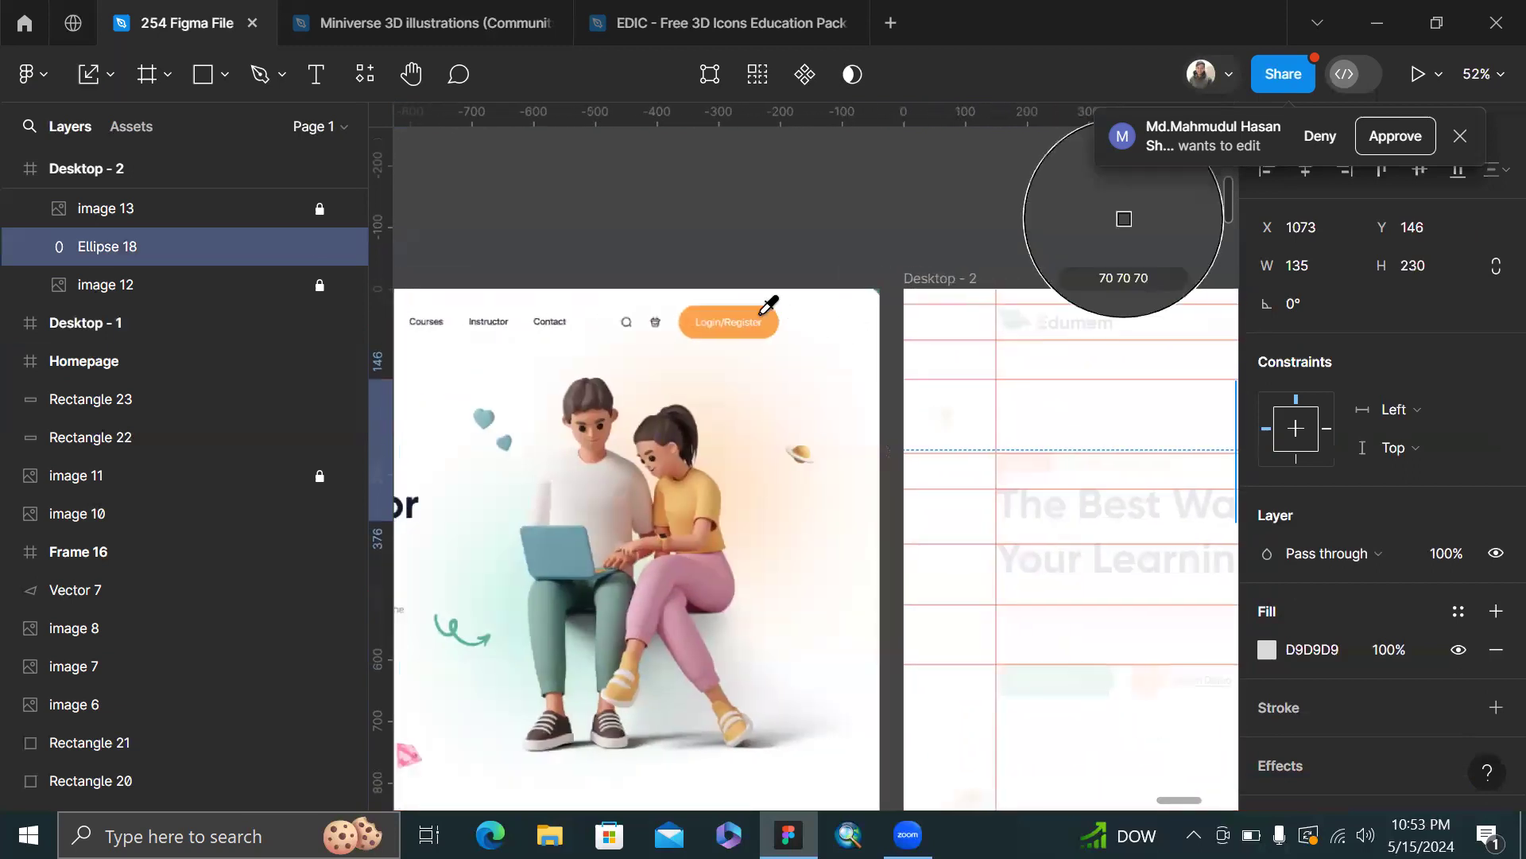
{"action": "left_click", "coordinate": [696, 314]}
{"action": "scroll", "coordinate": [692, 326], "scroll_direction": "right", "scroll_amount": 2}
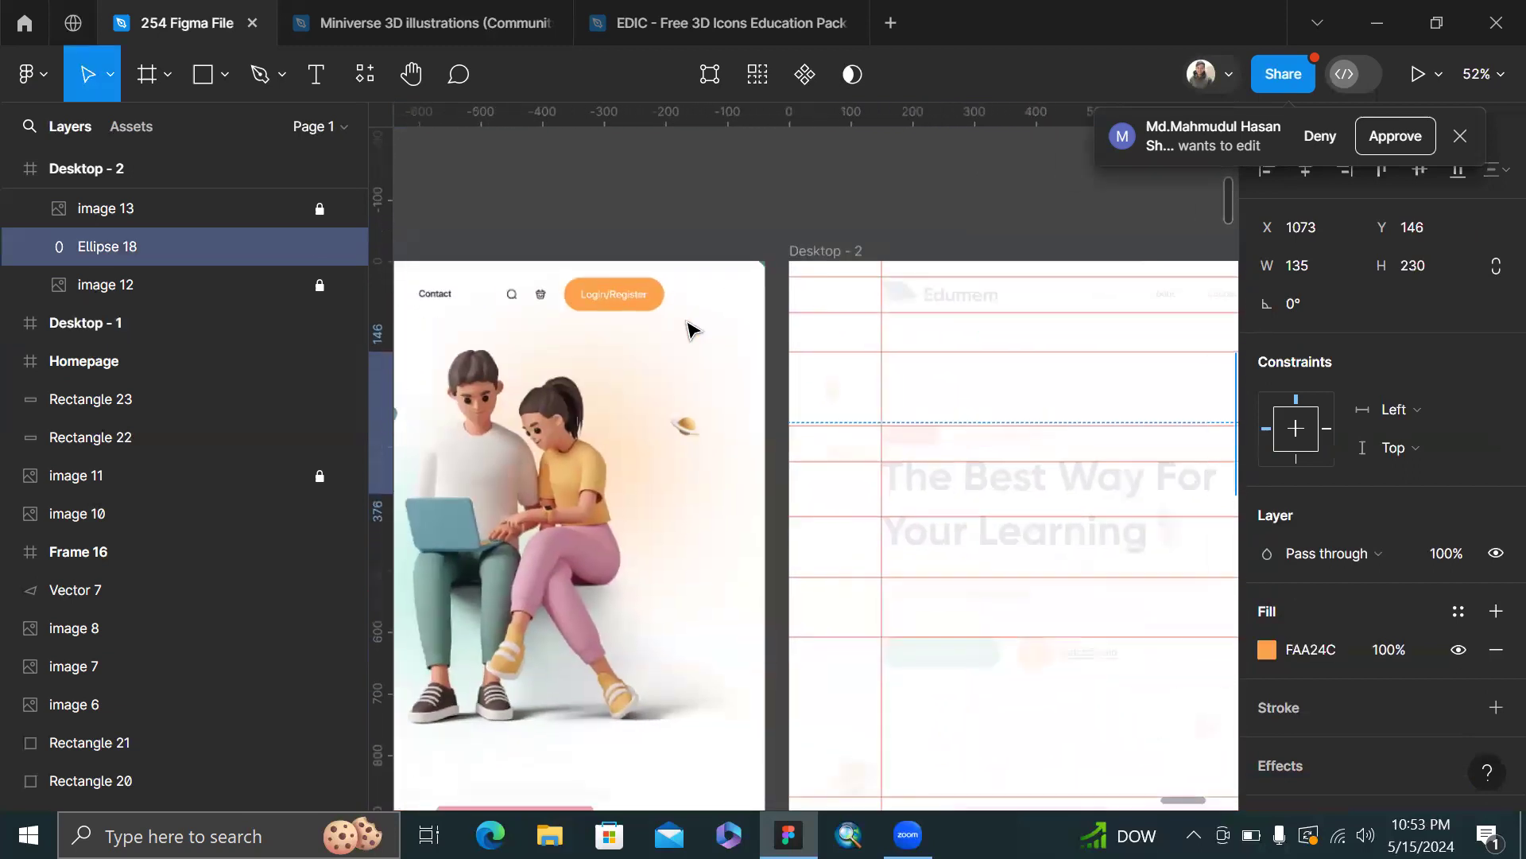
- Enlarge the orange oval behind the woman to 154 × 267, extending it outward to X 1054 and downward
{"action": "scroll", "coordinate": [690, 328], "scroll_direction": "right", "scroll_amount": 6}
{"action": "scroll", "coordinate": [778, 374], "scroll_direction": "up", "scroll_amount": 1}
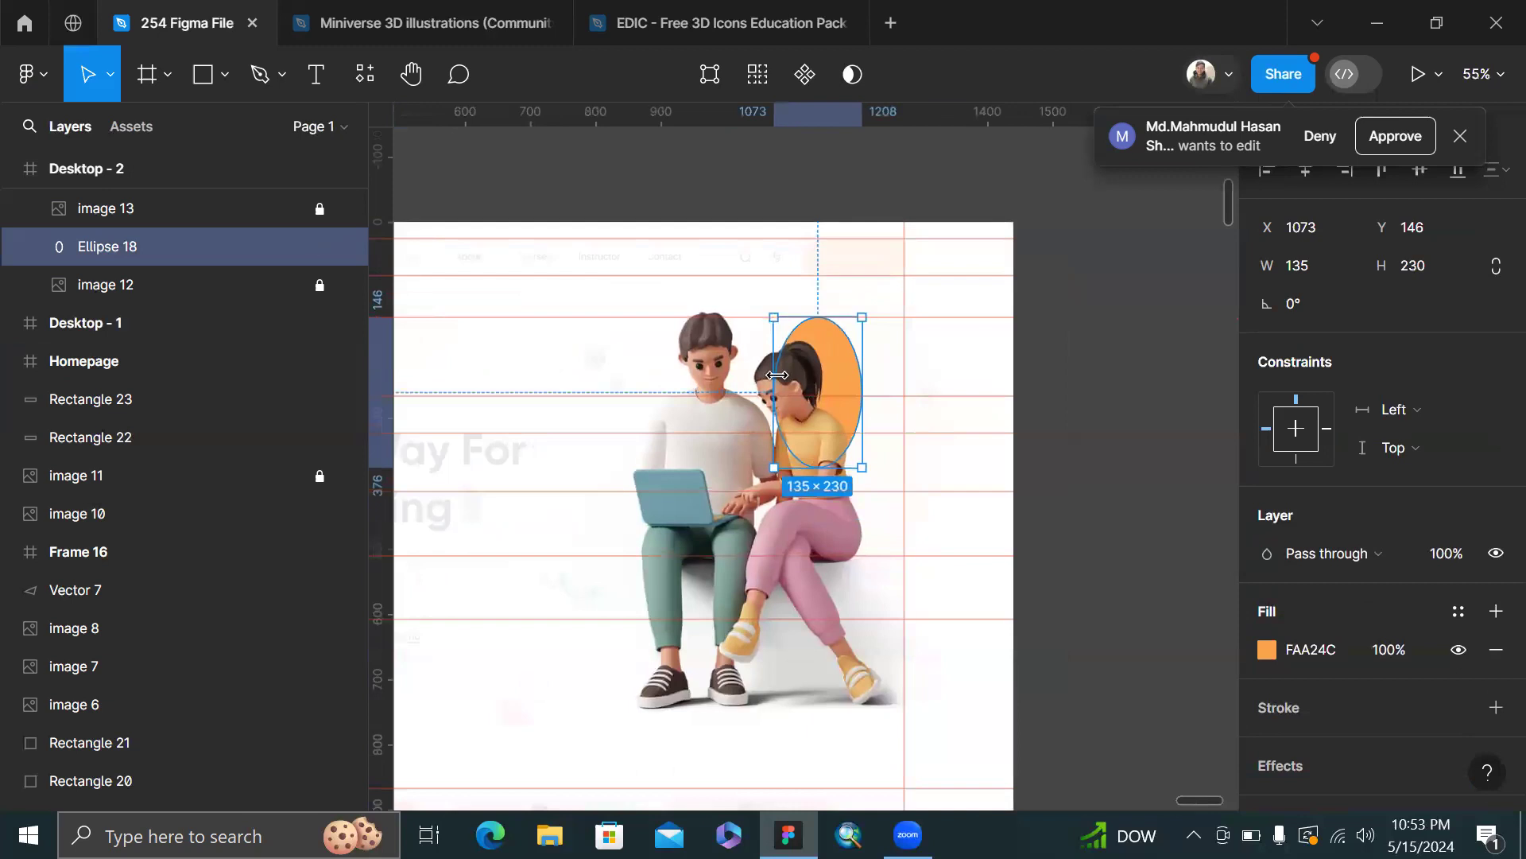
{"action": "left_click_drag", "start_coordinate": [759, 377], "coordinate": [760, 377]}
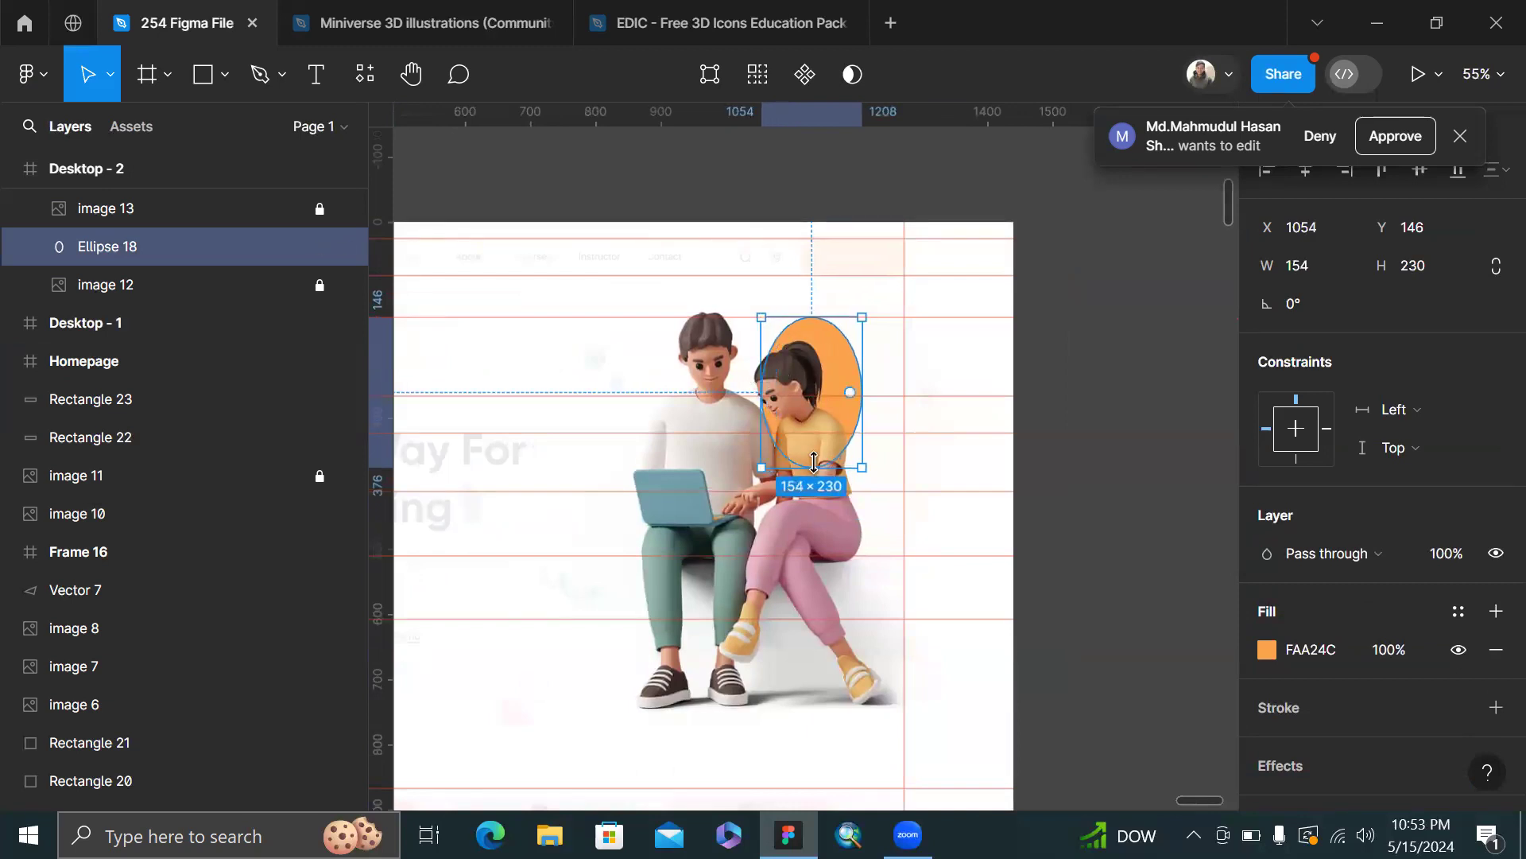
{"action": "left_click_drag", "start_coordinate": [811, 485], "coordinate": [812, 508]}
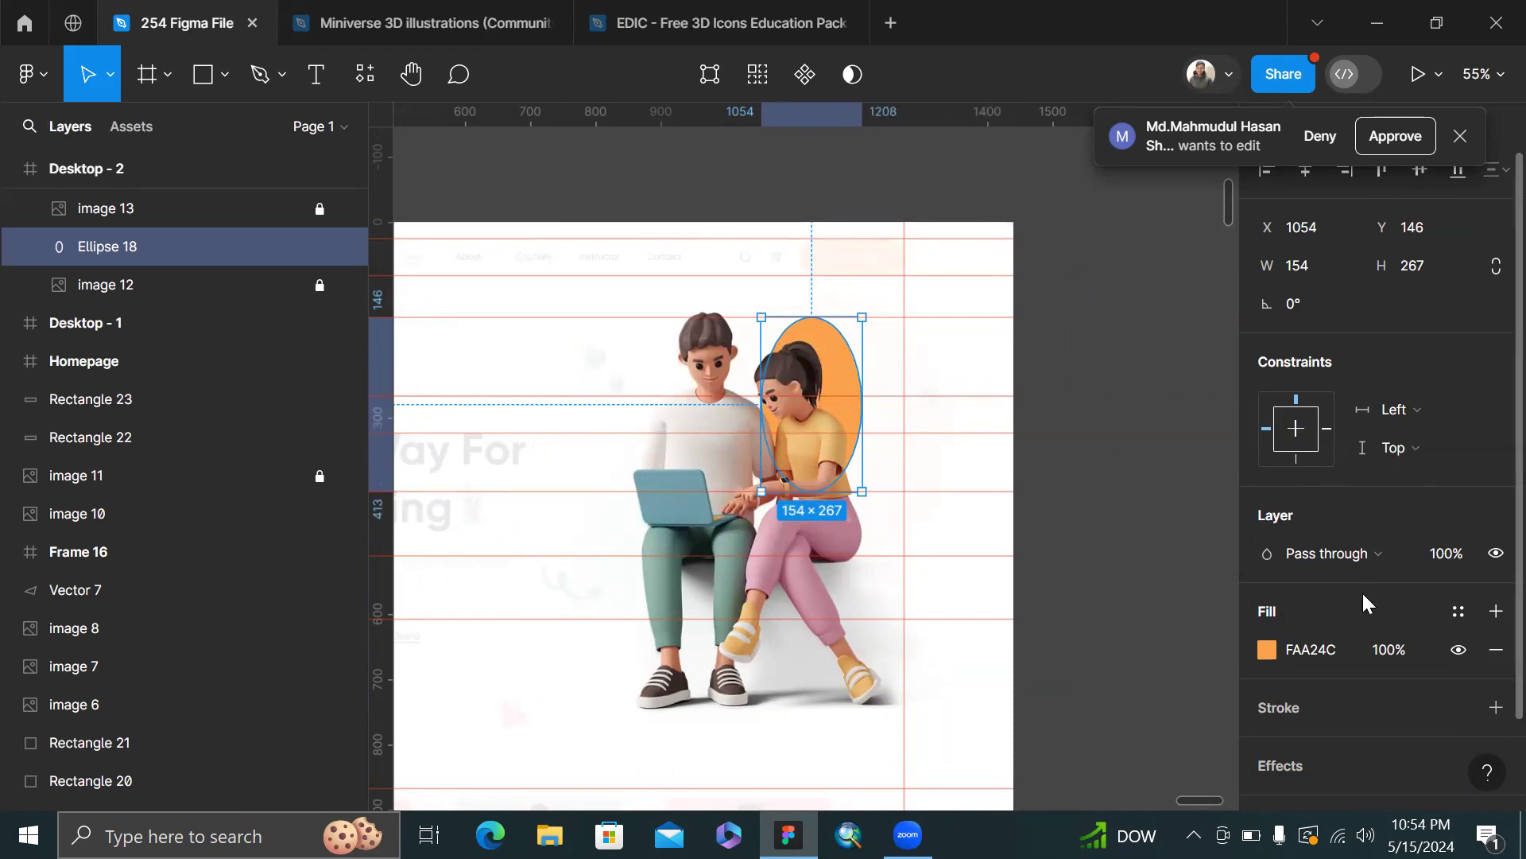
- Add a layer blur effect to the orange oval and set its blur to 300
{"action": "scroll", "coordinate": [1362, 590], "scroll_direction": "down", "scroll_amount": 2}
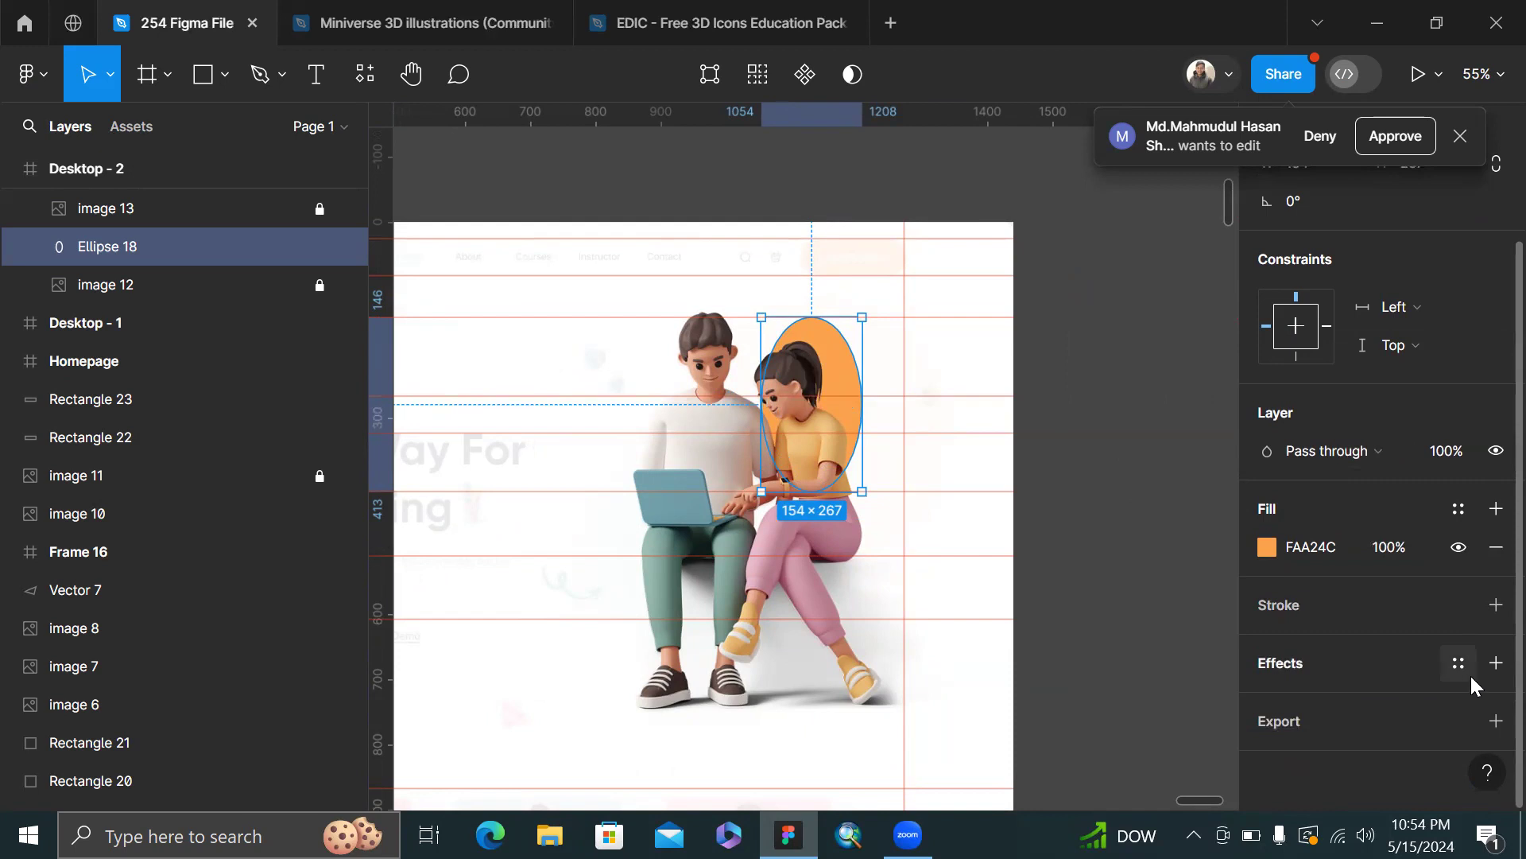
{"action": "left_click", "coordinate": [1495, 663]}
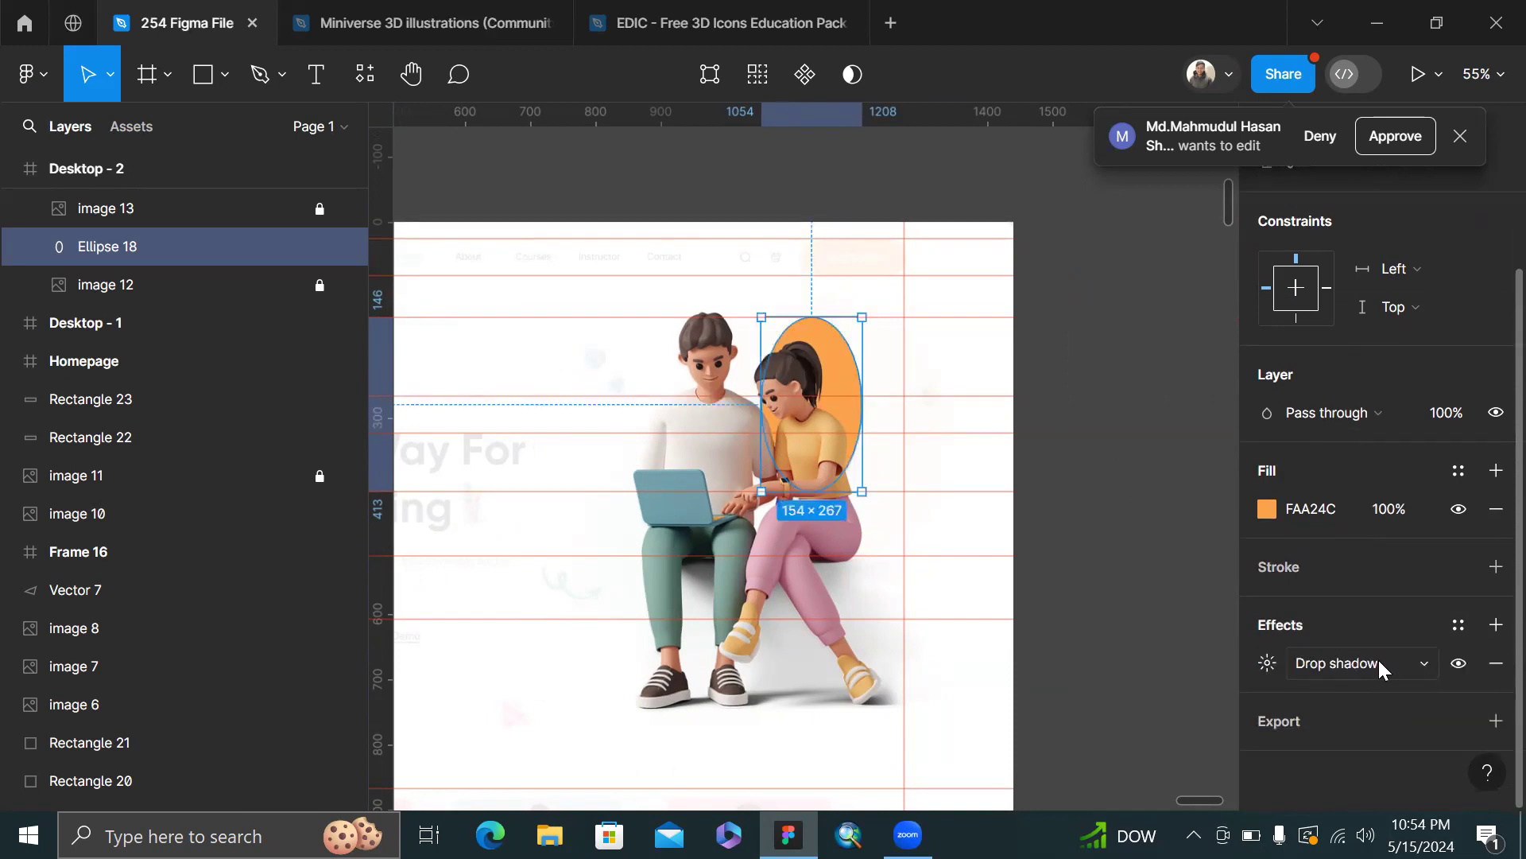
{"action": "left_click", "coordinate": [1401, 661]}
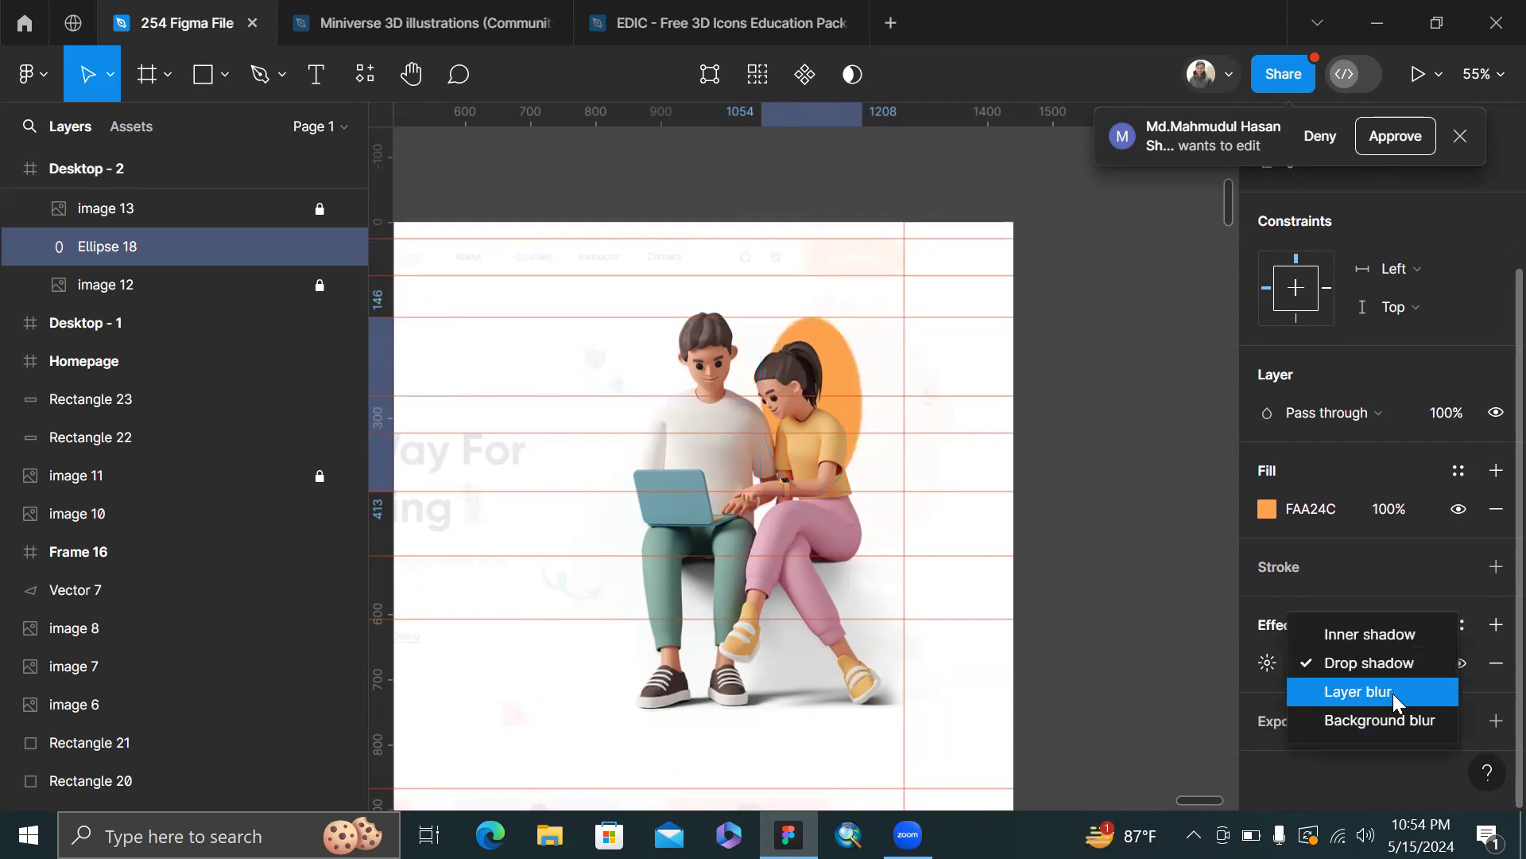
{"action": "left_click", "coordinate": [1391, 691]}
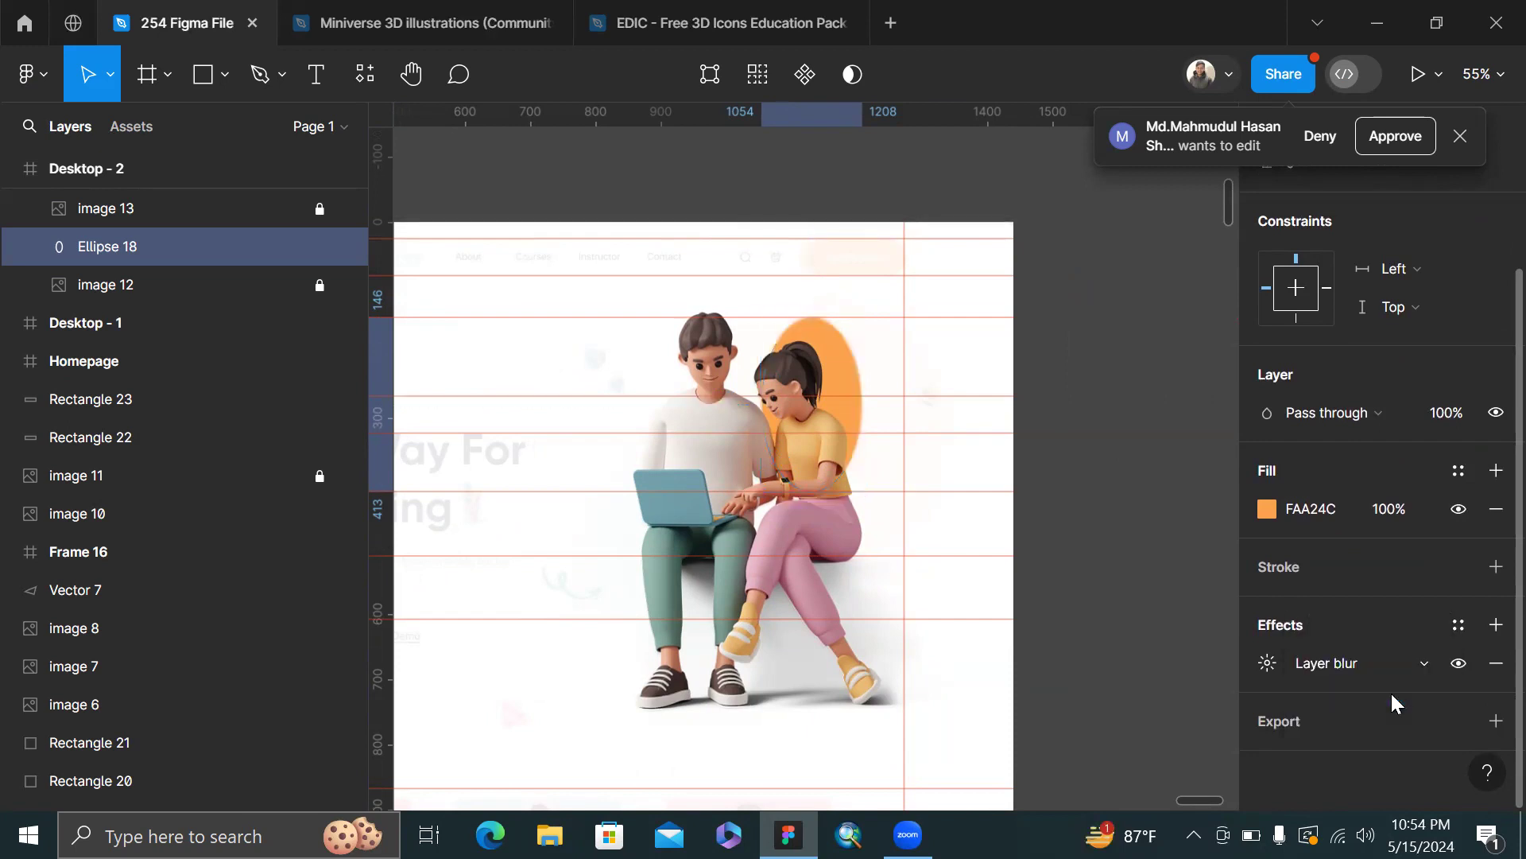
{"action": "left_click", "coordinate": [1259, 662]}
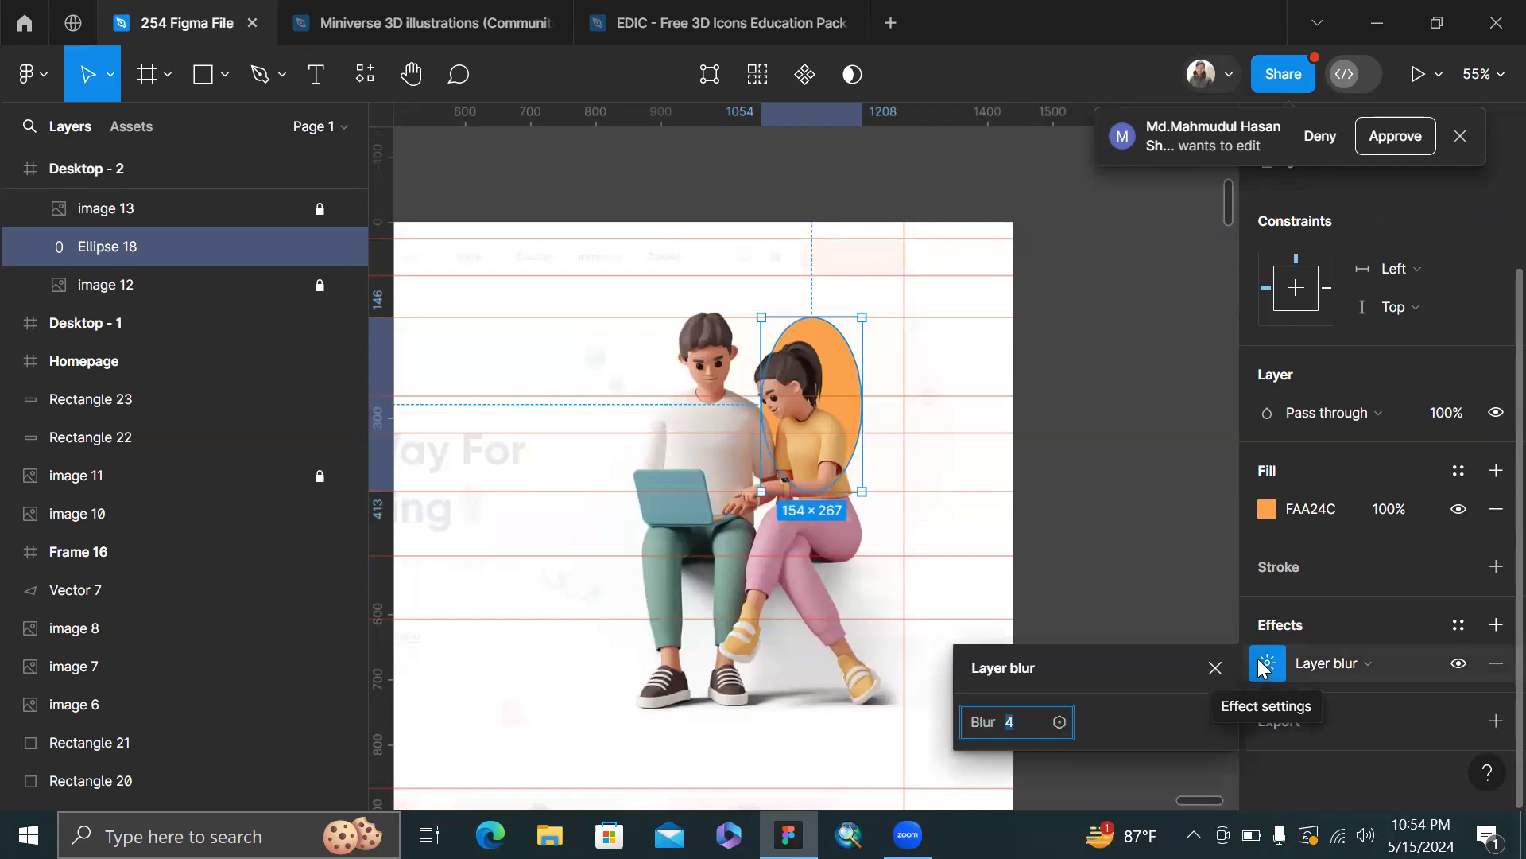
{"action": "key", "text": "Return"}
{"action": "left_click", "coordinate": [1037, 718]}
{"action": "type", "text": "300"}
{"action": "key", "text": "Return"}
{"action": "left_click", "coordinate": [1117, 310]}
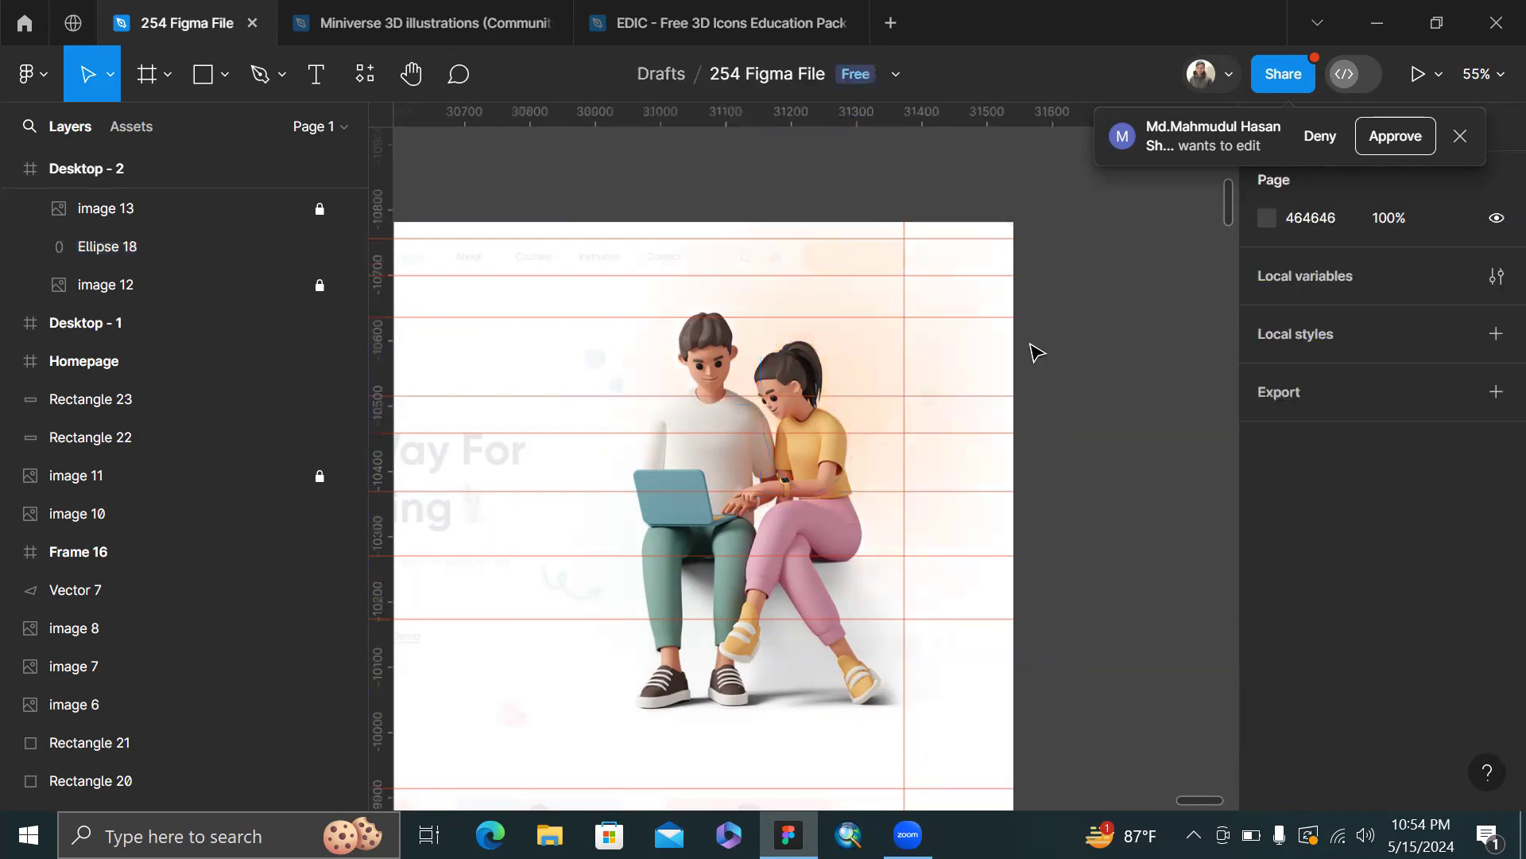
- Hide the image fill of the faded reference layer, image 12, and compare Desktop - 2 with the reference hero
{"action": "scroll", "coordinate": [1028, 350], "scroll_direction": "down", "scroll_amount": 5}
{"action": "left_click", "coordinate": [228, 283]}
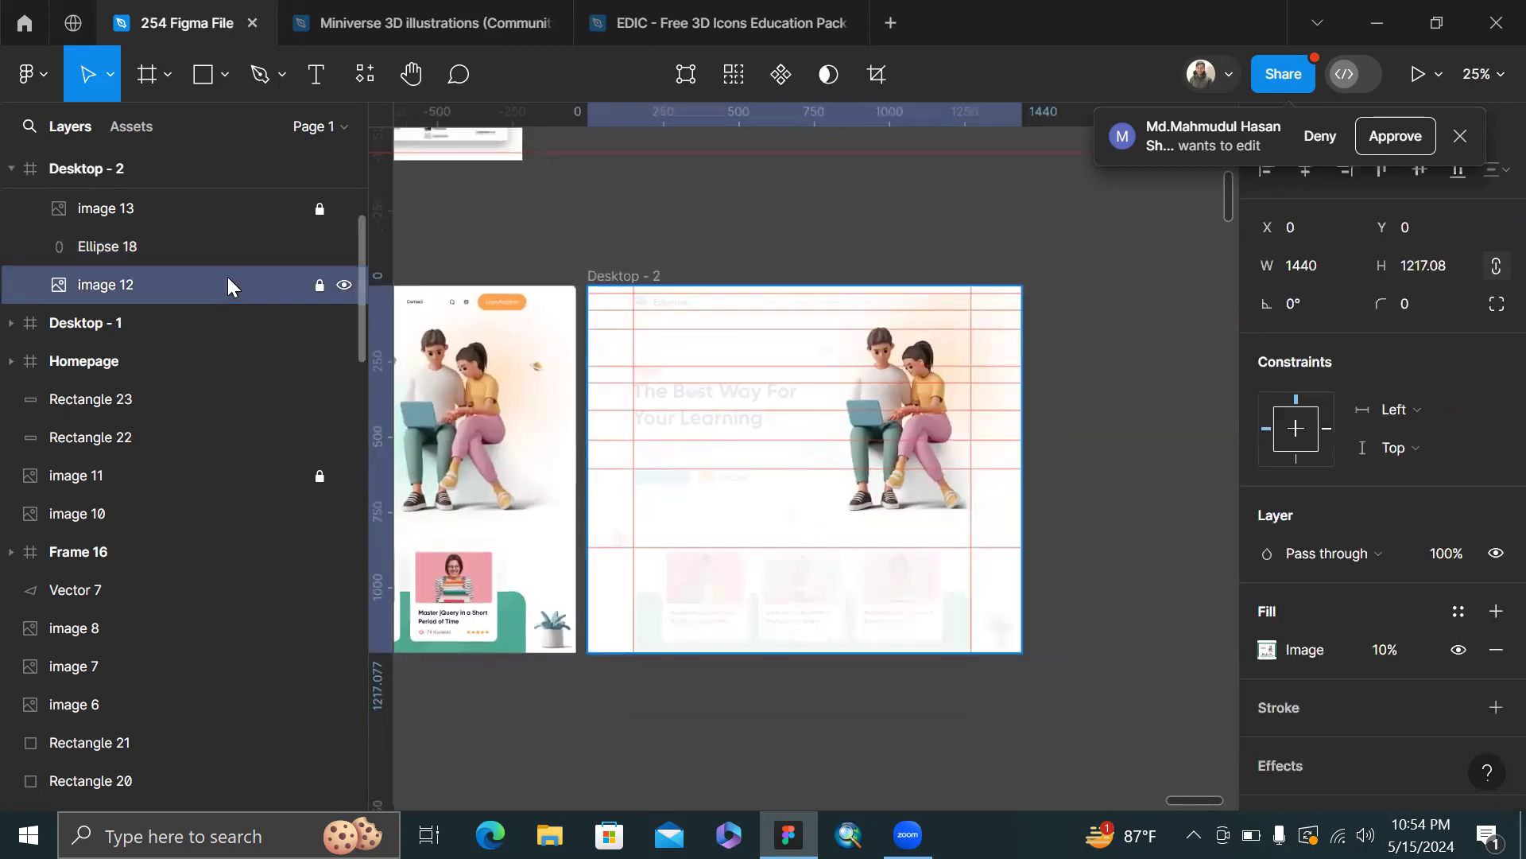
{"action": "left_click", "coordinate": [1457, 650]}
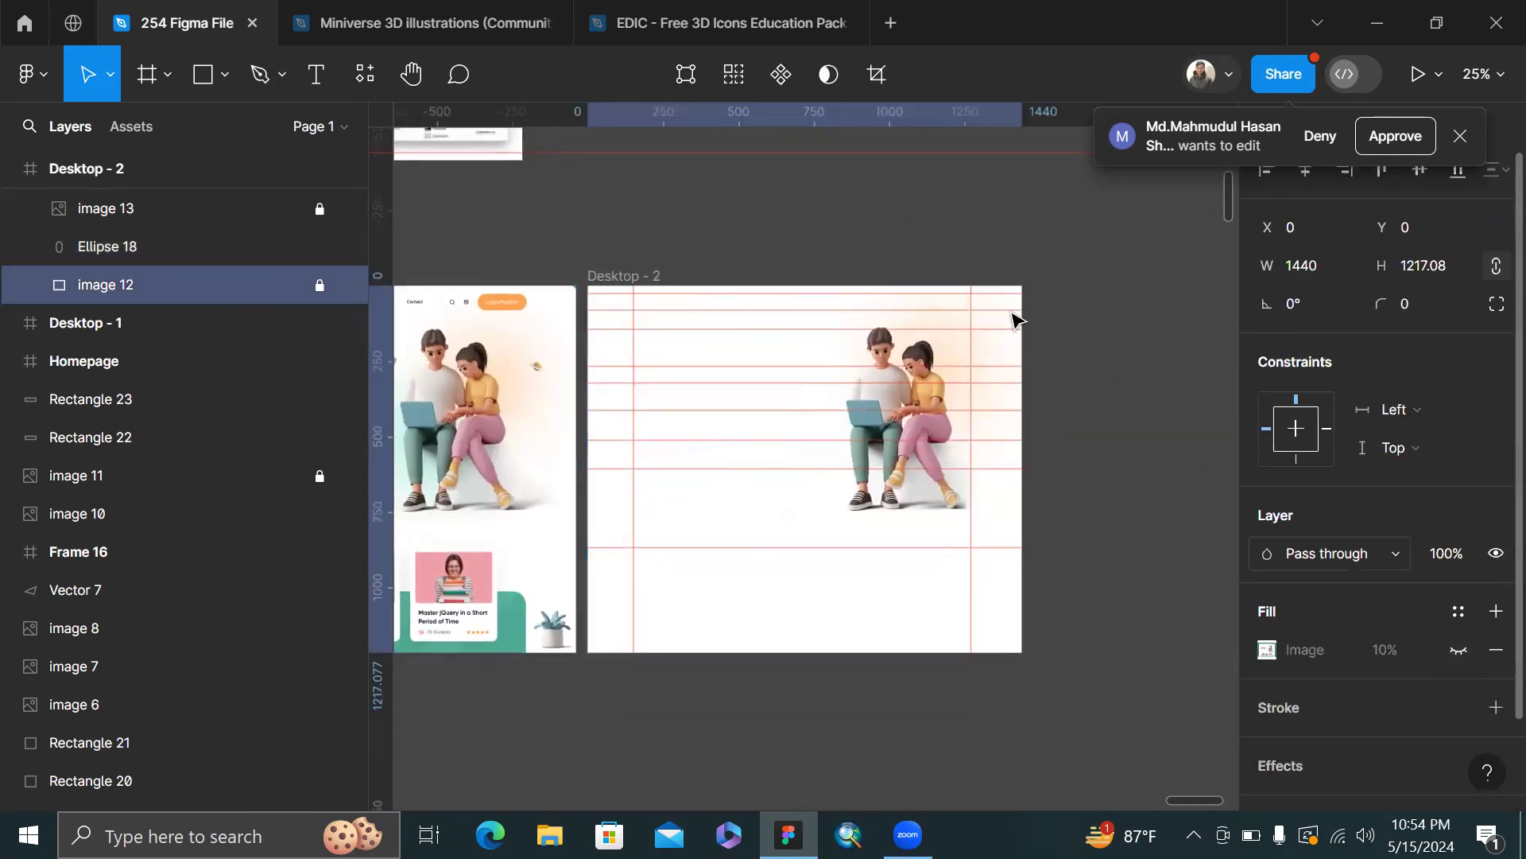
{"action": "scroll", "coordinate": [1034, 360], "scroll_direction": "up", "scroll_amount": 4}
{"action": "scroll", "coordinate": [1032, 355], "scroll_direction": "down", "scroll_amount": 3}
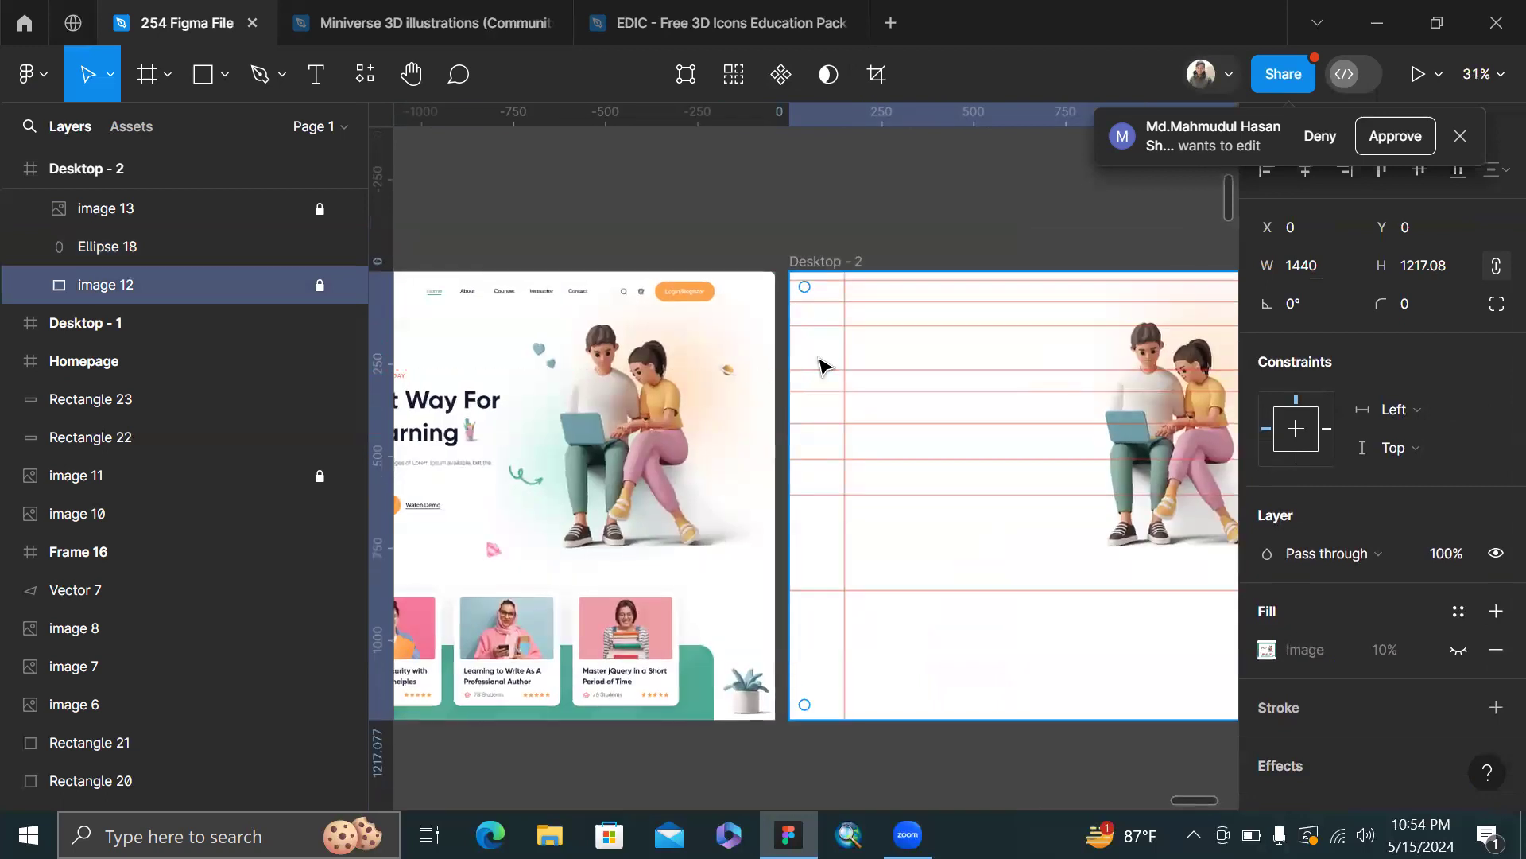
{"action": "scroll", "coordinate": [821, 359], "scroll_direction": "up", "scroll_amount": 3}
{"action": "scroll", "coordinate": [820, 359], "scroll_direction": "right", "scroll_amount": 5}
{"action": "scroll", "coordinate": [908, 362], "scroll_direction": "down", "scroll_amount": 2}
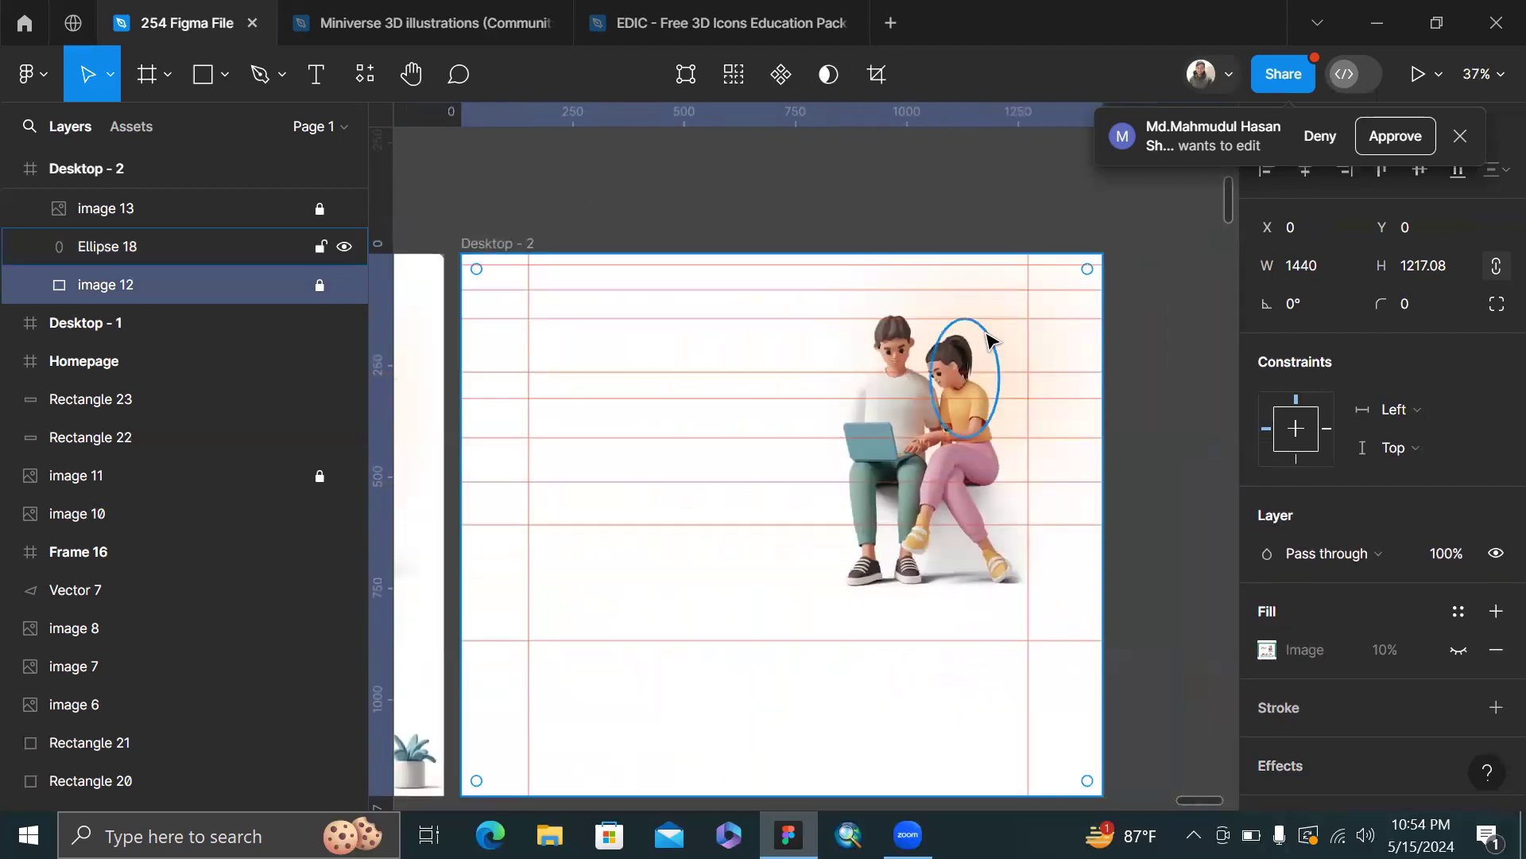
- Shift the blurred orange oval down to Y 170
{"action": "left_click", "coordinate": [986, 370]}
{"action": "scroll", "coordinate": [986, 370], "scroll_direction": "up", "scroll_amount": 3}
{"action": "key", "text": "shift+Down"}
{"action": "key", "text": "shift+Down"}
{"action": "key", "text": "shift+Down"}
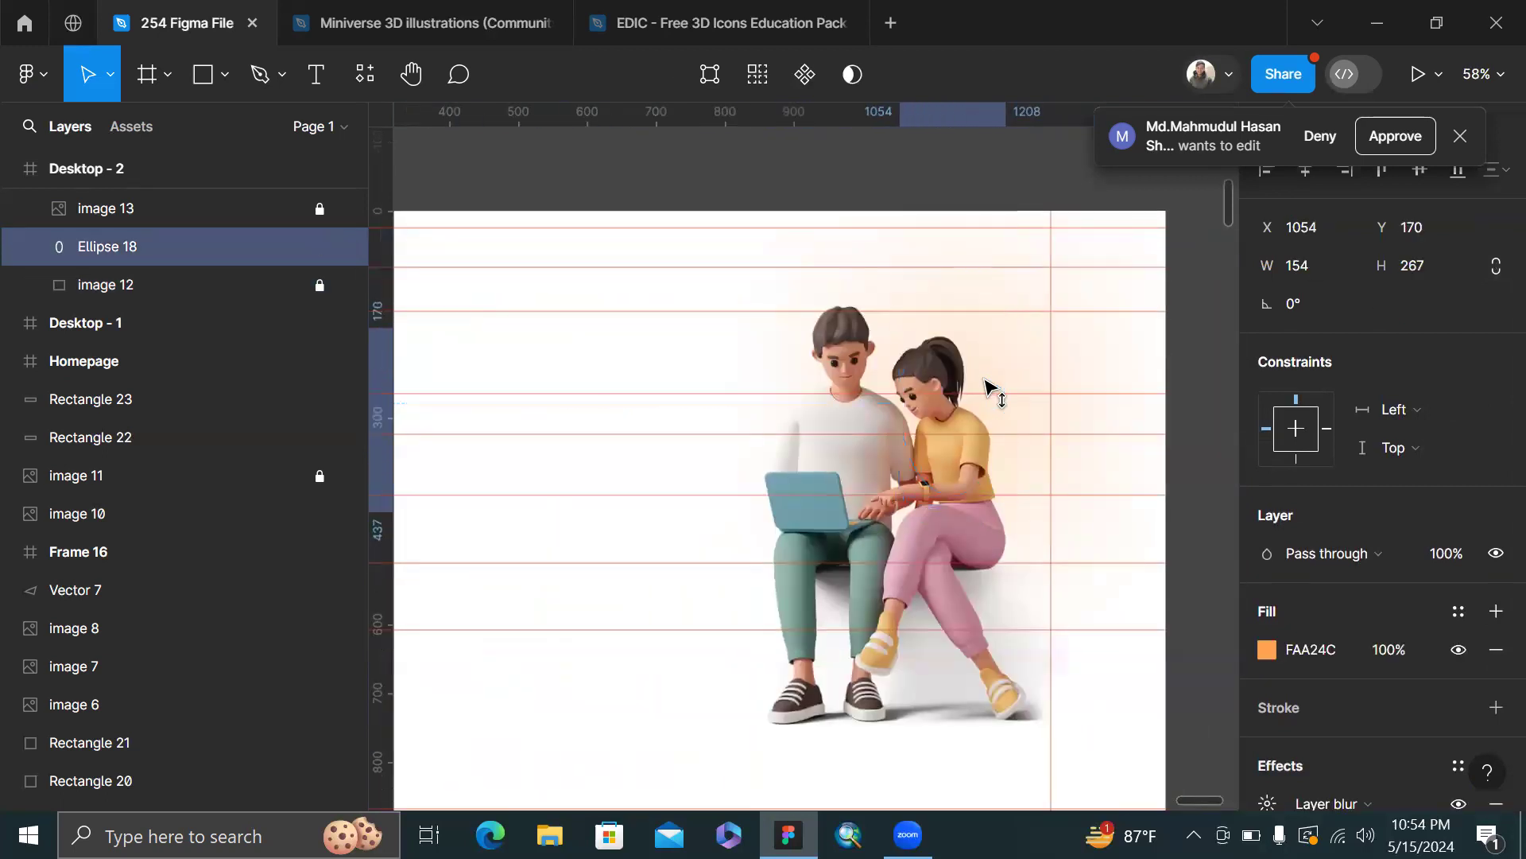
- Set the layer blur of the orange oval to 250
{"action": "scroll", "coordinate": [1389, 691], "scroll_direction": "down", "scroll_amount": 2}
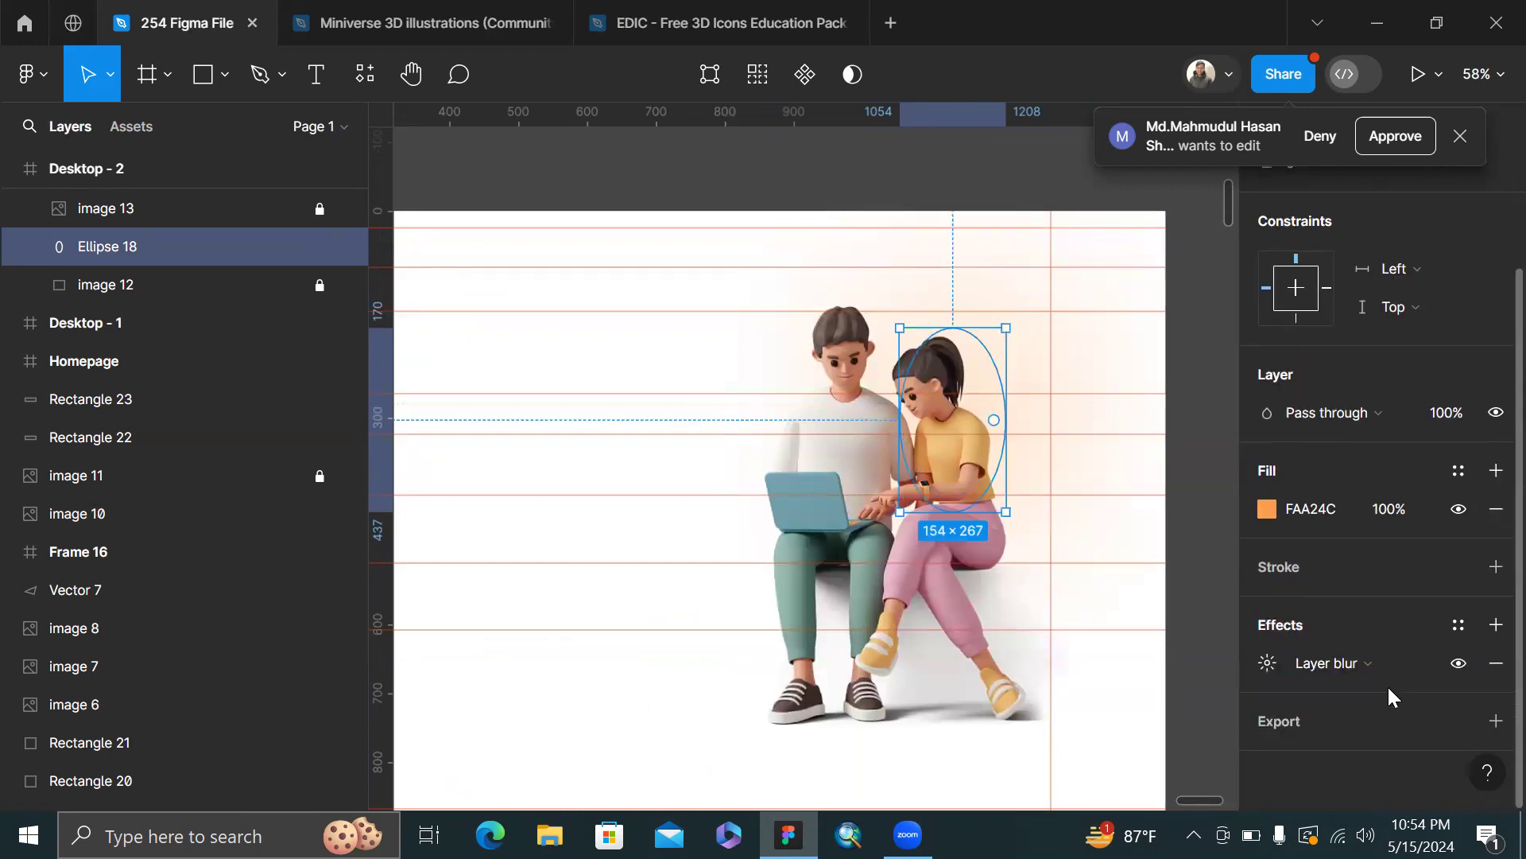
{"action": "left_click", "coordinate": [1266, 665]}
{"action": "type", "text": "250"}
{"action": "key", "text": "Return"}
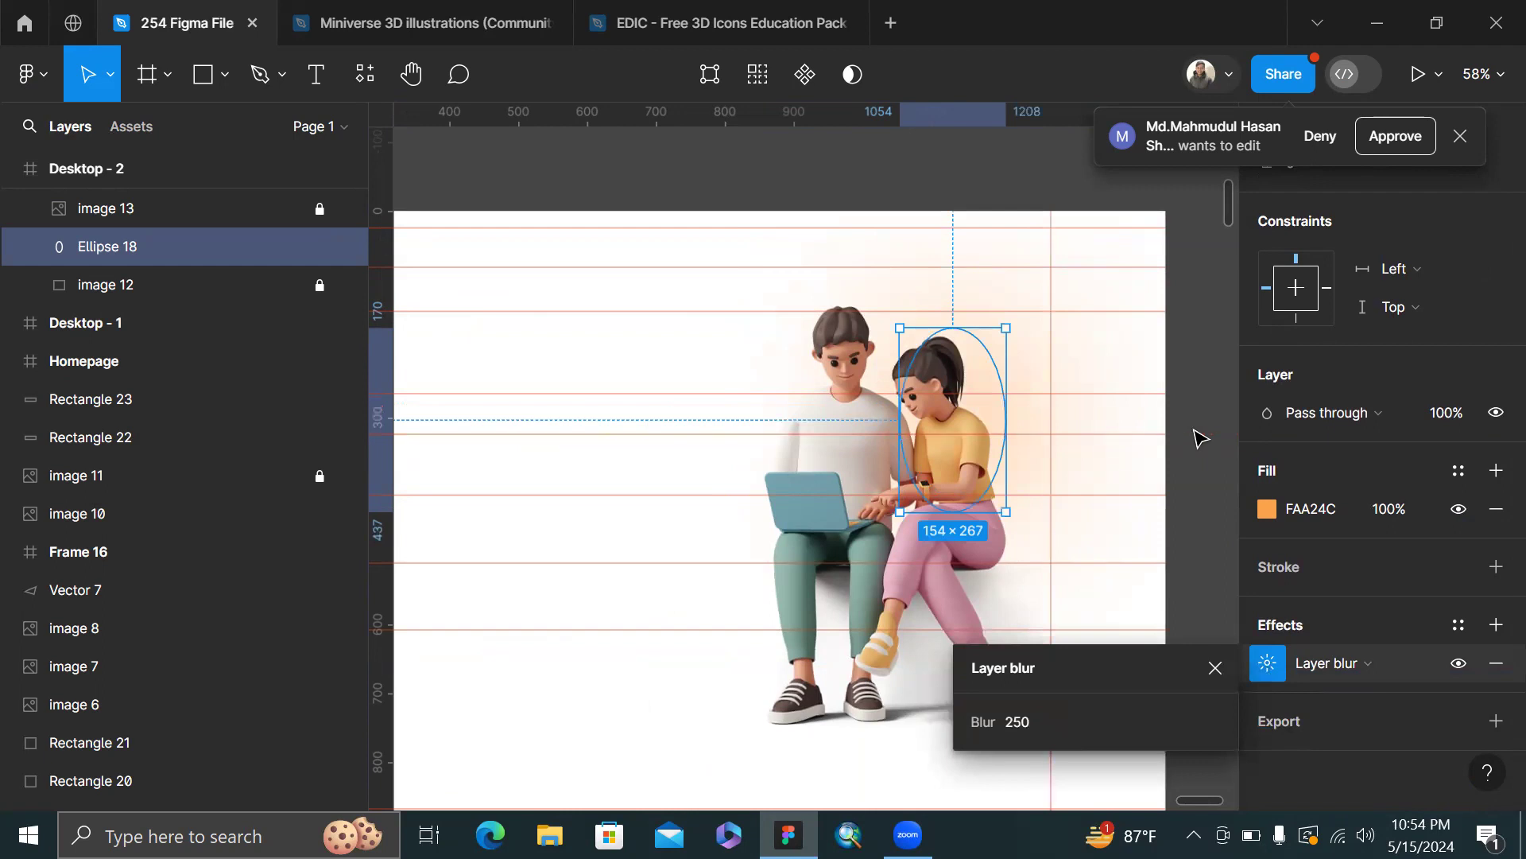
{"action": "left_click", "coordinate": [1195, 430]}
- Hide the rulers and guides and compare the orange glow in Desktop - 2 with the reference hero
{"action": "scroll", "coordinate": [1194, 430], "scroll_direction": "down", "scroll_amount": 4}
{"action": "scroll", "coordinate": [1194, 430], "scroll_direction": "left", "scroll_amount": 4}
{"action": "scroll", "coordinate": [1029, 430], "scroll_direction": "right", "scroll_amount": 3}
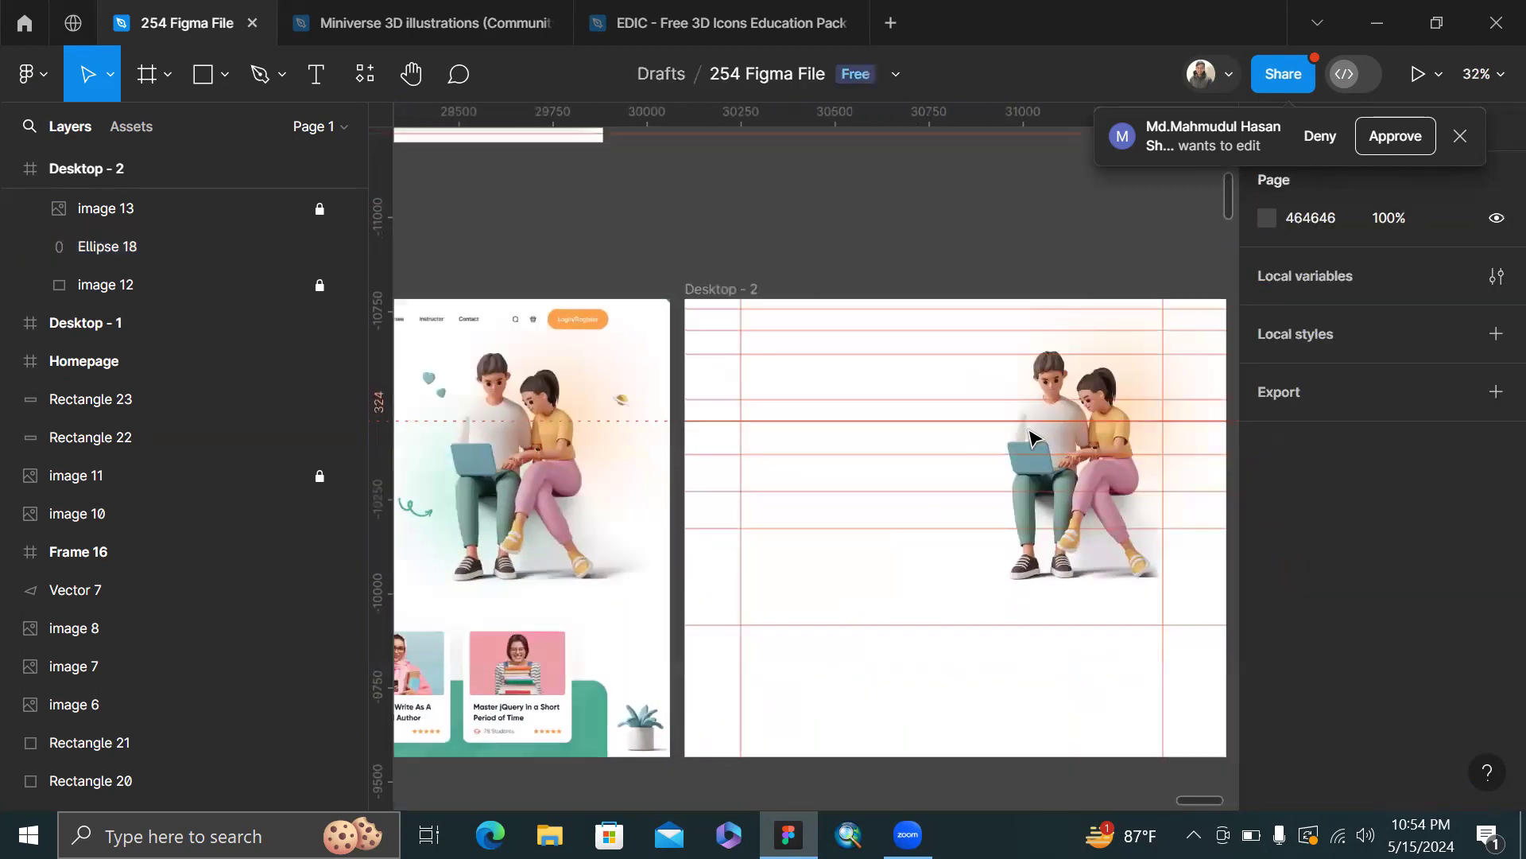
{"action": "scroll", "coordinate": [1029, 430], "scroll_direction": "right", "scroll_amount": 2}
{"action": "key", "text": "shift+r"}
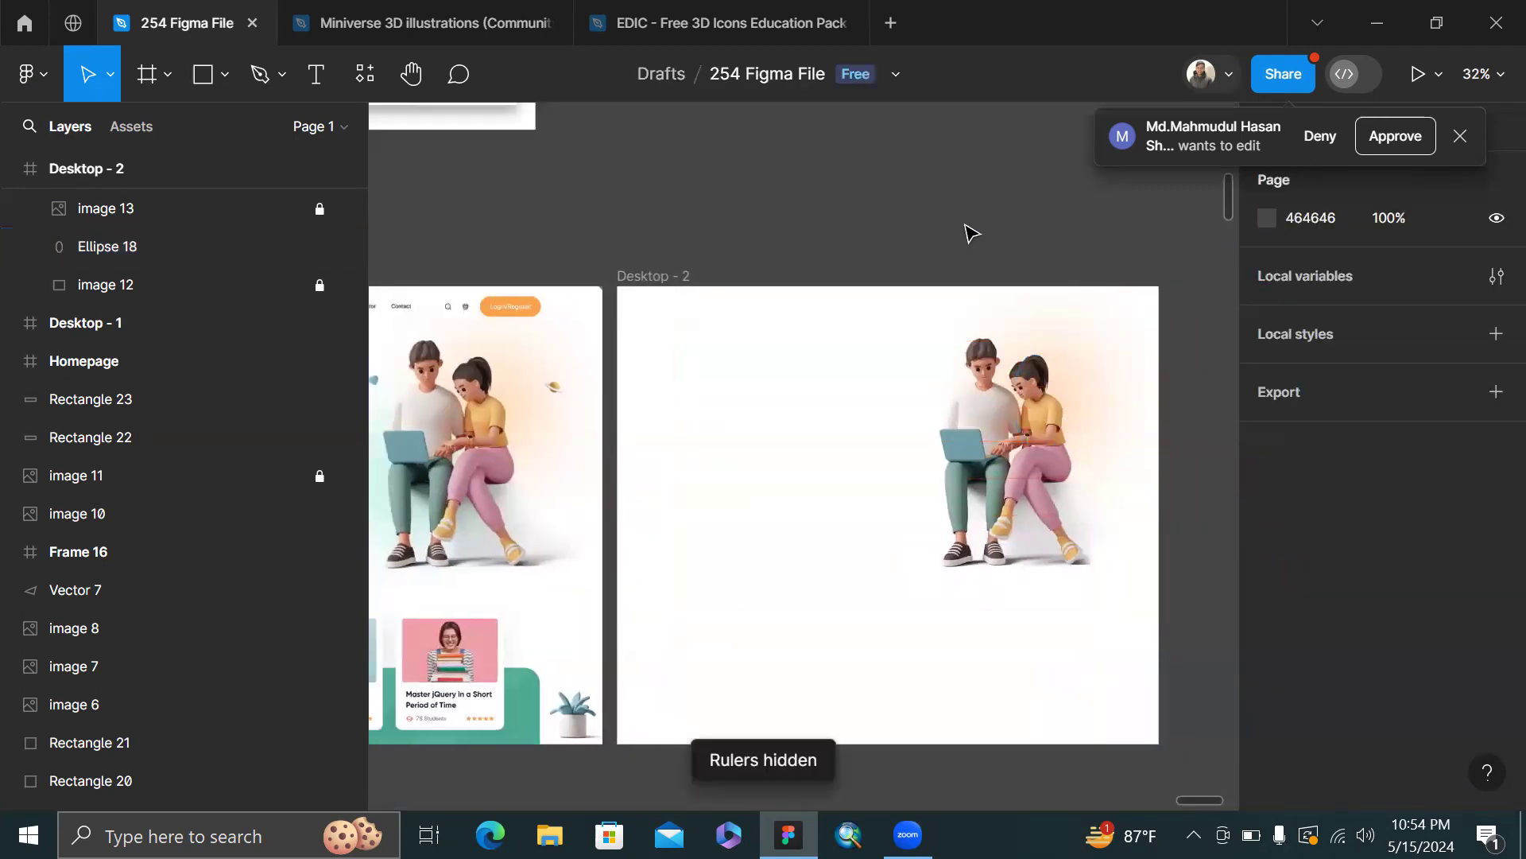
{"action": "scroll", "coordinate": [971, 233], "scroll_direction": "left", "scroll_amount": 2}
{"action": "scroll", "coordinate": [972, 233], "scroll_direction": "right", "scroll_amount": 3}
{"action": "scroll", "coordinate": [972, 233], "scroll_direction": "left", "scroll_amount": 4}
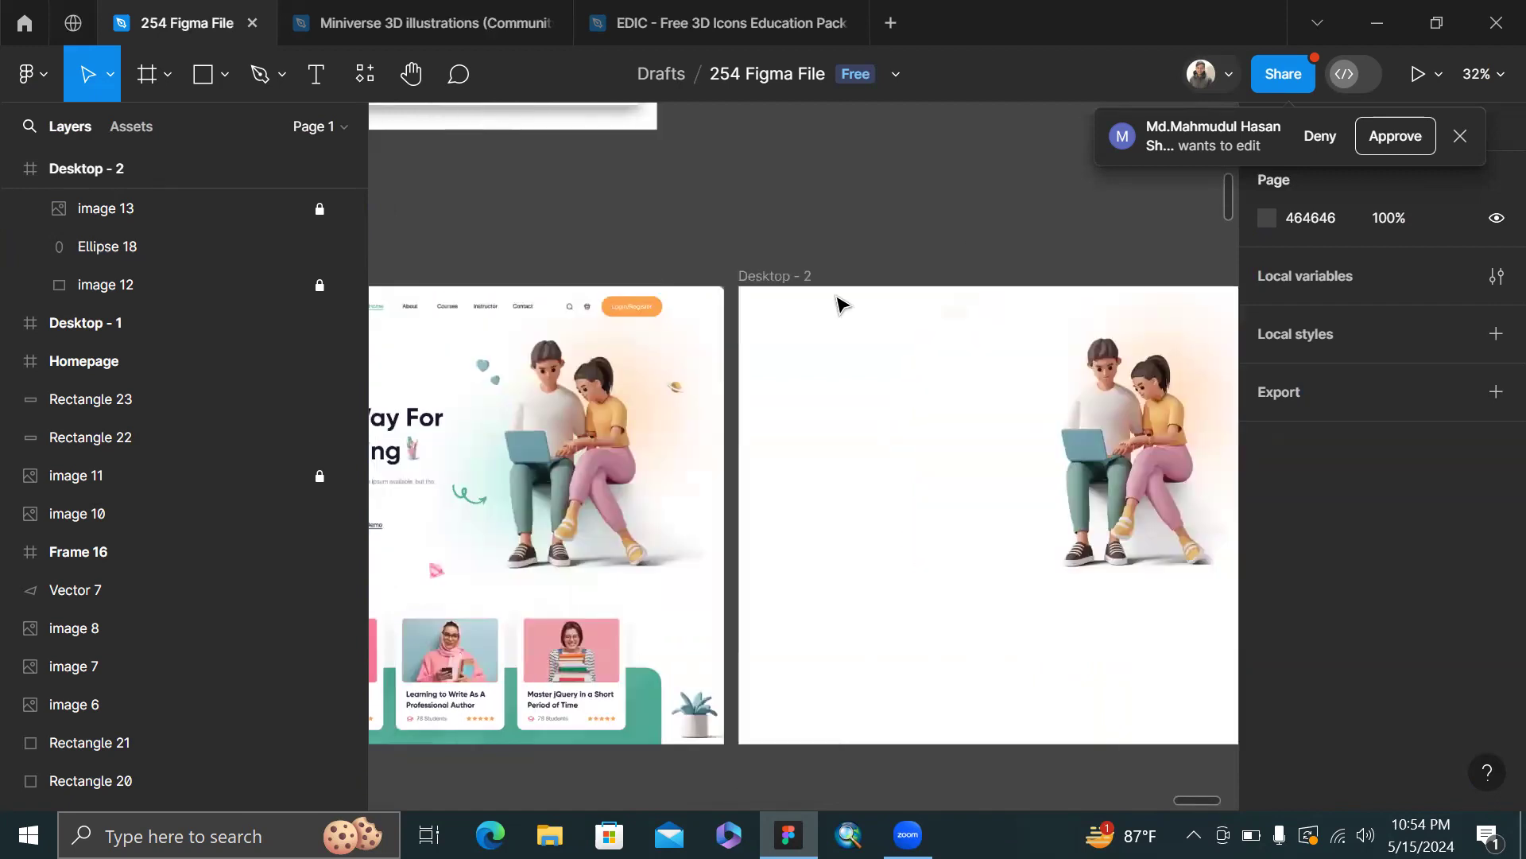
- Widen the blurred orange oval to 189, keeping its left edge at X 1054
{"action": "scroll", "coordinate": [681, 480], "scroll_direction": "up", "scroll_amount": 2}
{"action": "scroll", "coordinate": [681, 480], "scroll_direction": "right", "scroll_amount": 5}
{"action": "left_click", "coordinate": [905, 427]}
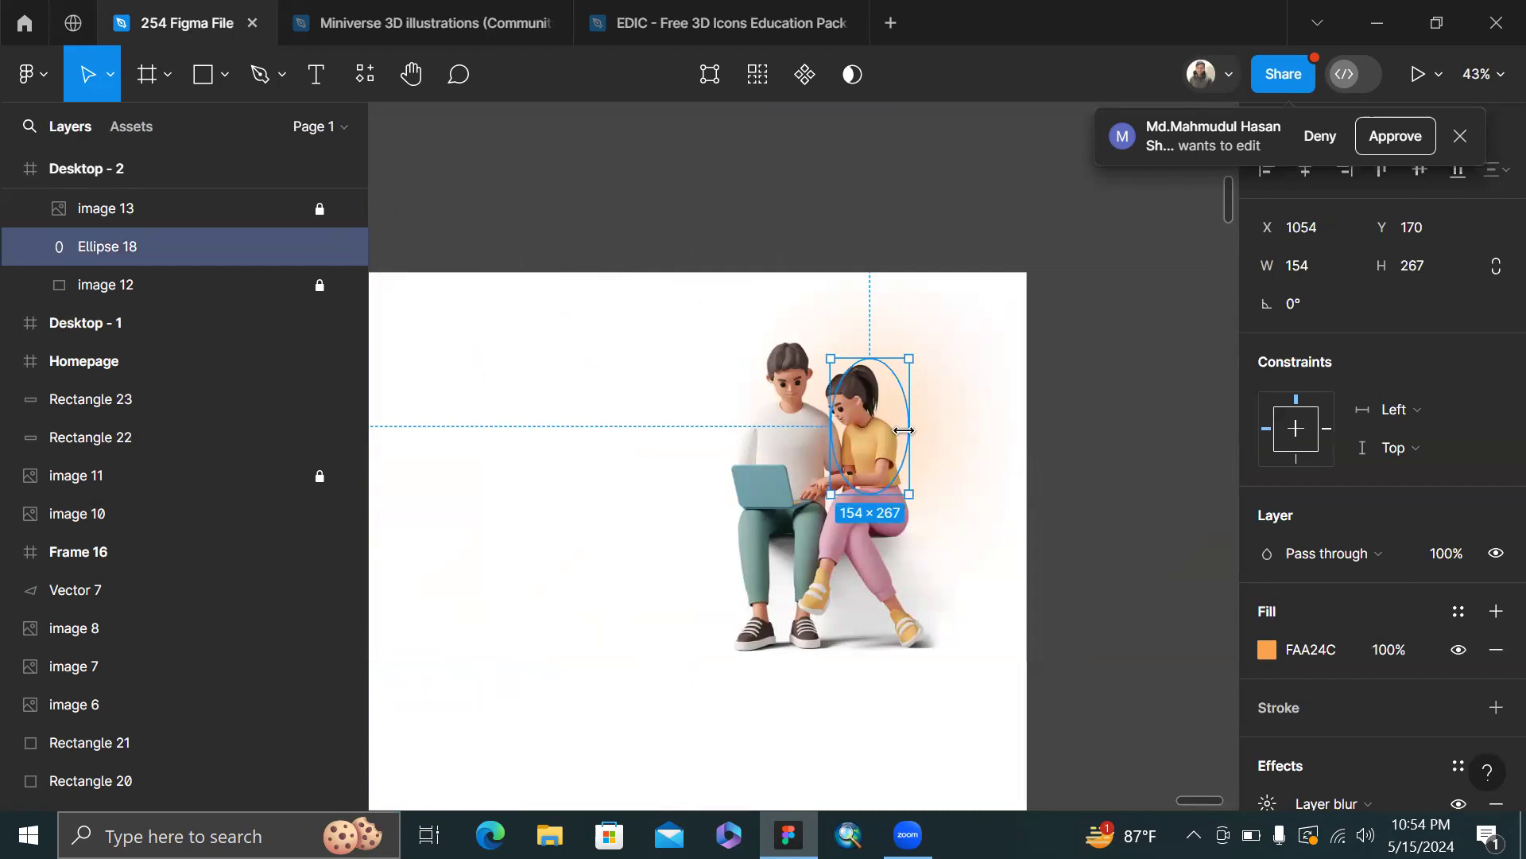
{"action": "left_click_drag", "start_coordinate": [915, 430], "coordinate": [929, 430]}
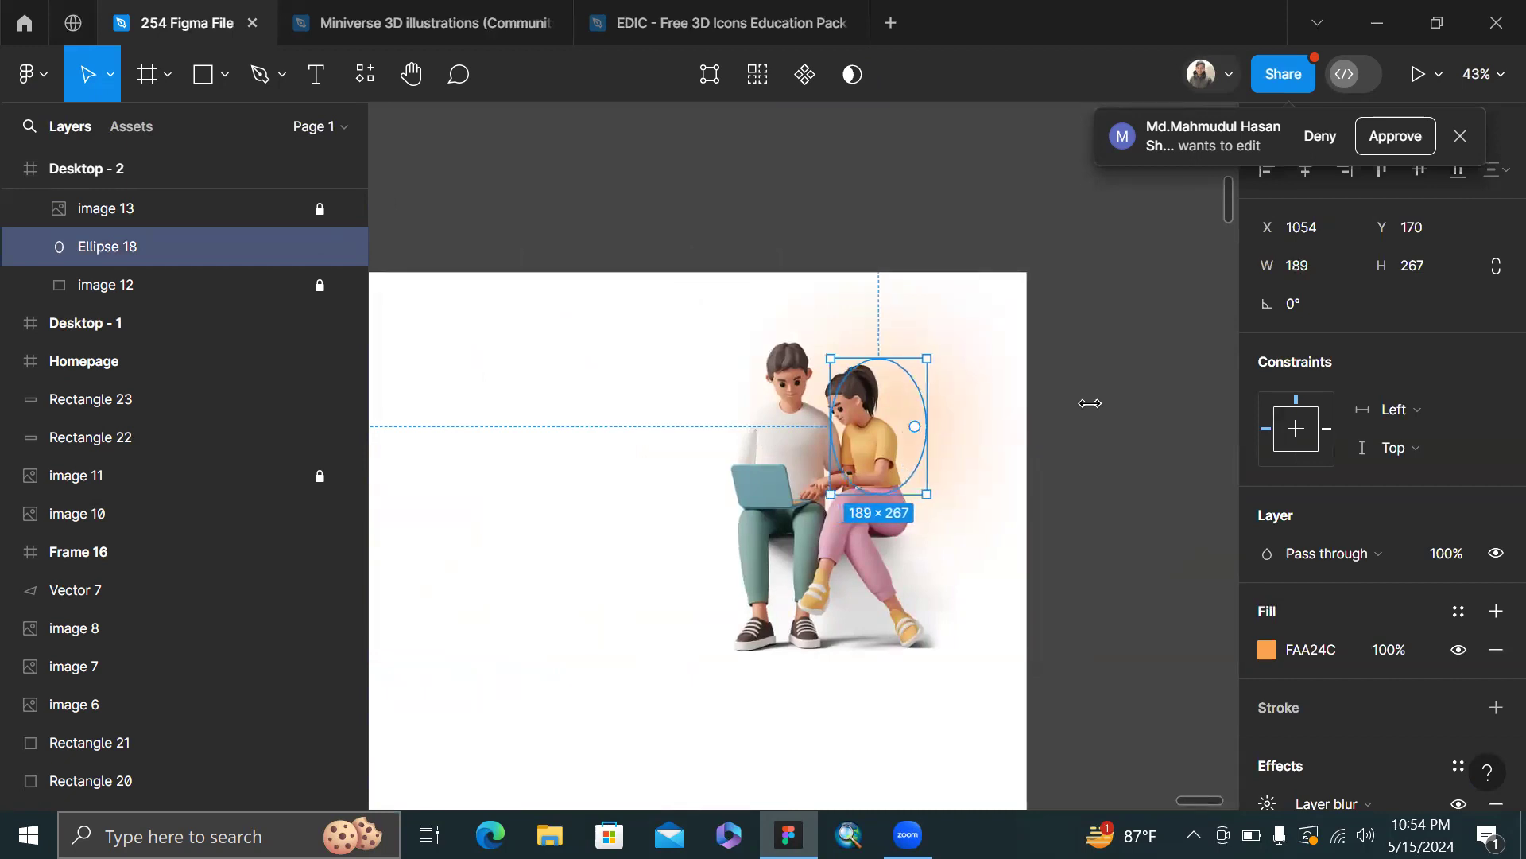
{"action": "left_click", "coordinate": [1137, 409]}
{"action": "scroll", "coordinate": [1137, 408], "scroll_direction": "left", "scroll_amount": 10}
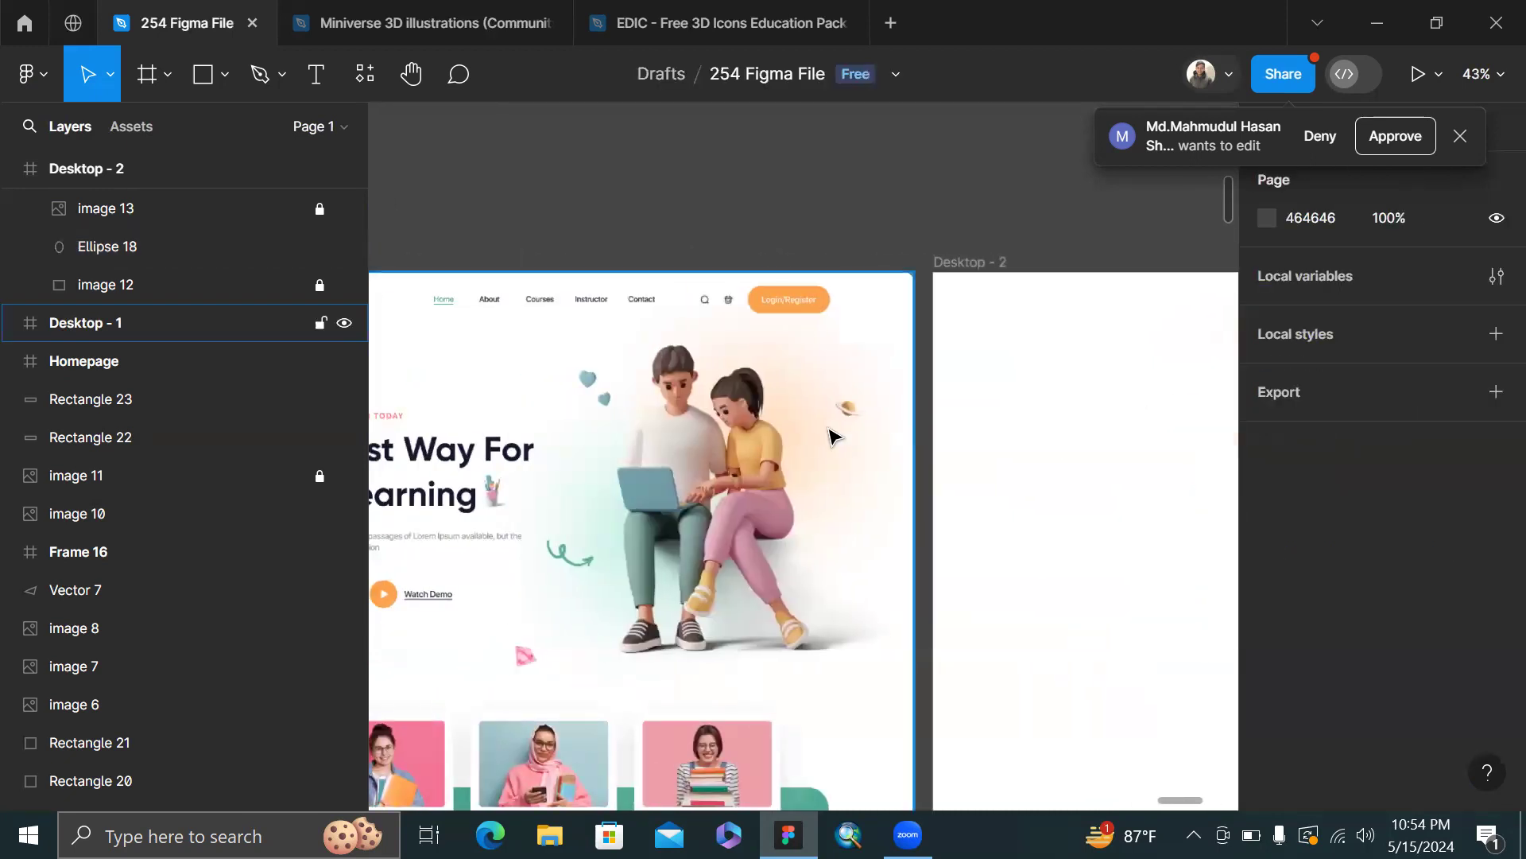
- Extend the blurred orange oval's lower edge farther down behind the woman and compare the glow with the reference hero
{"action": "scroll", "coordinate": [834, 437], "scroll_direction": "up", "scroll_amount": 2}
{"action": "scroll", "coordinate": [831, 434], "scroll_direction": "right", "scroll_amount": 6}
{"action": "scroll", "coordinate": [915, 453], "scroll_direction": "up", "scroll_amount": 1}
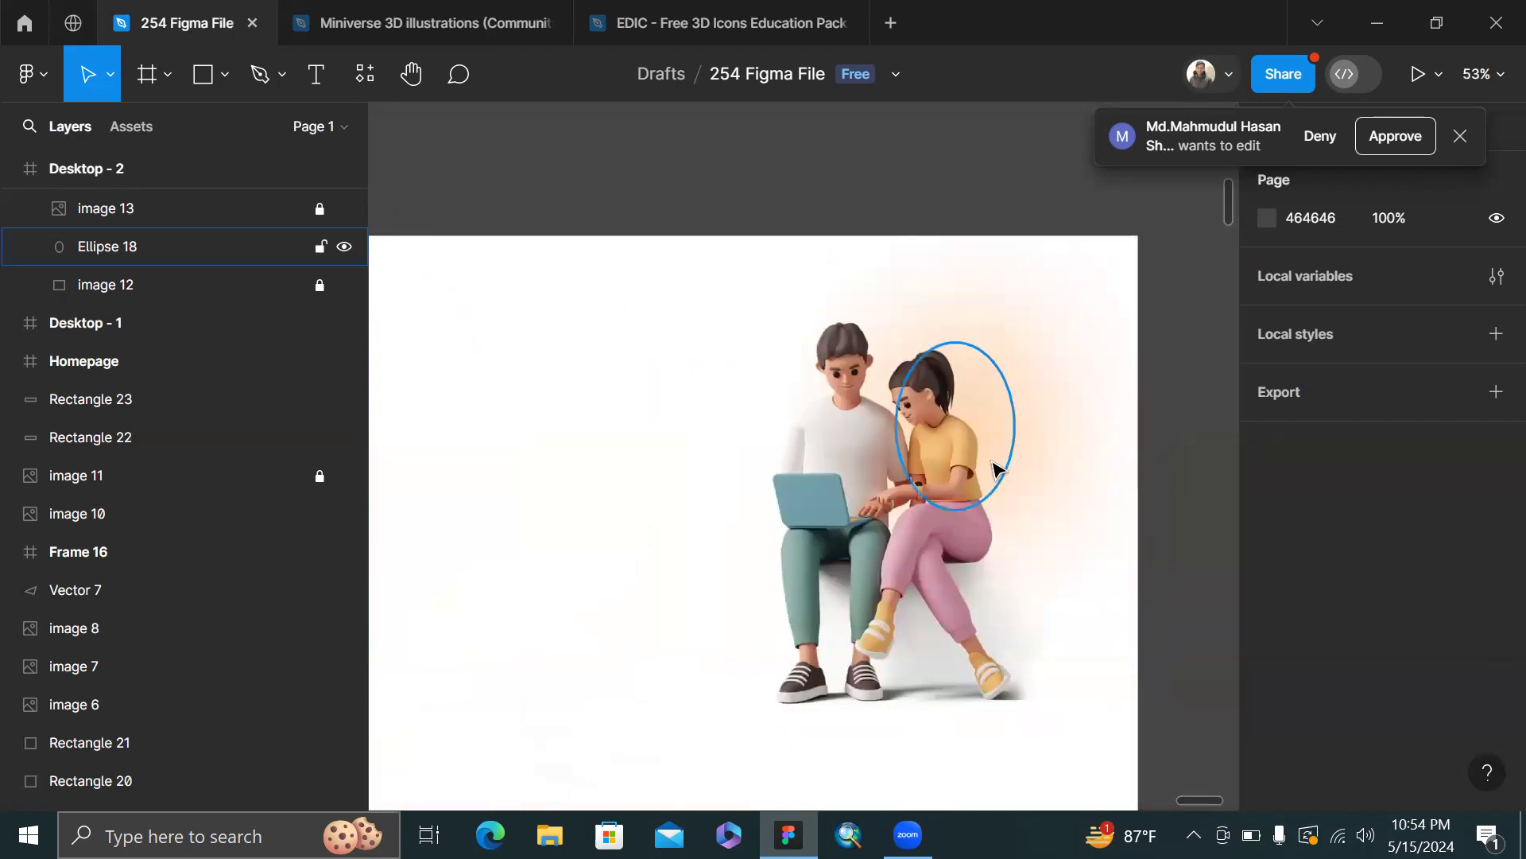
{"action": "left_click", "coordinate": [995, 469]}
{"action": "left_click_drag", "start_coordinate": [969, 513], "coordinate": [968, 549]}
{"action": "left_click", "coordinate": [1205, 468]}
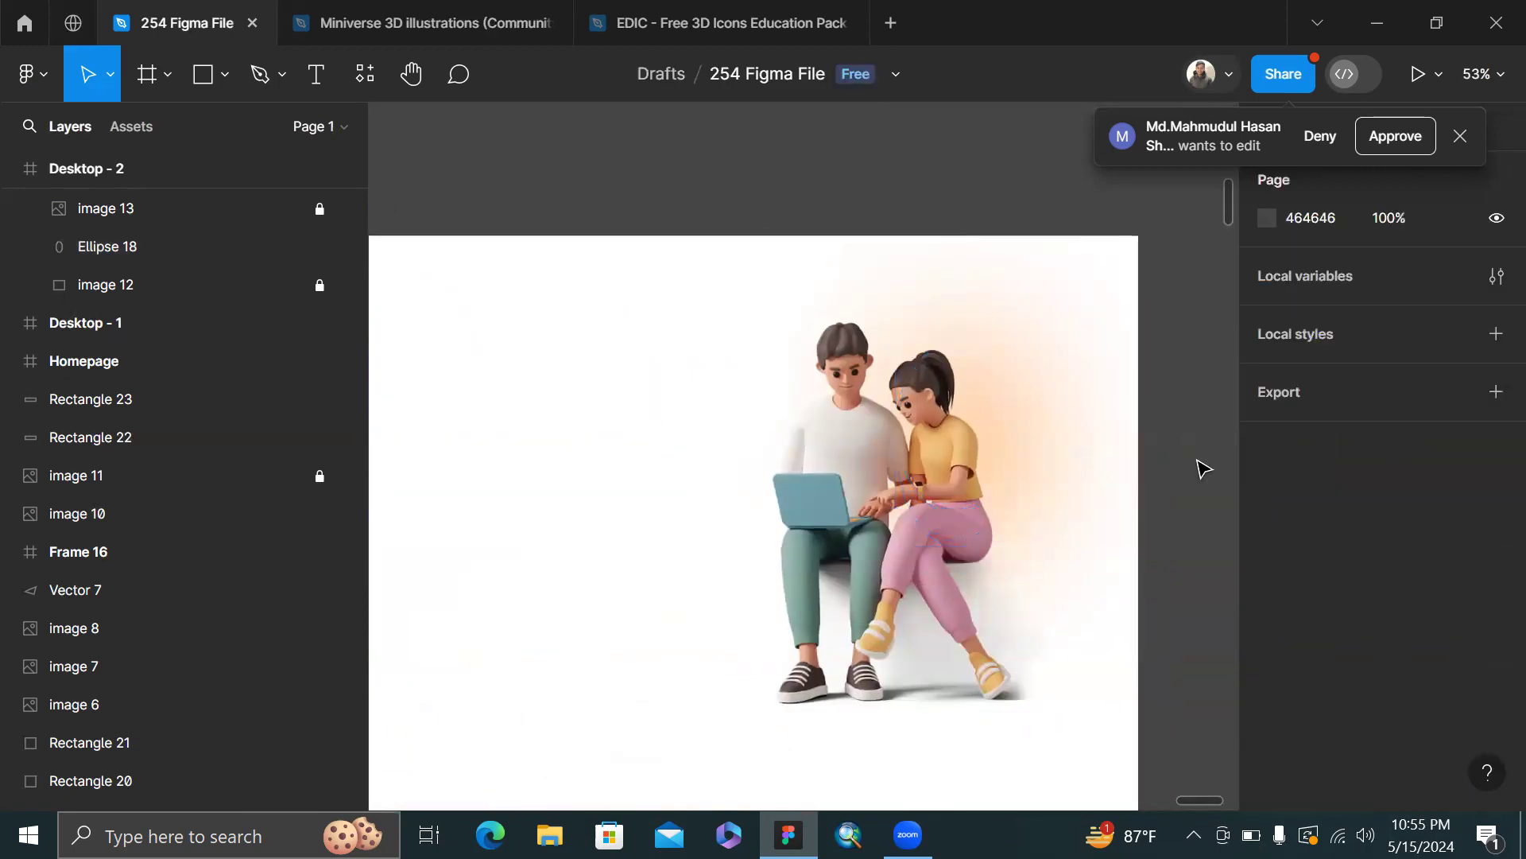
{"action": "scroll", "coordinate": [562, 415], "scroll_direction": "down", "scroll_amount": 2}
{"action": "scroll", "coordinate": [562, 416], "scroll_direction": "left", "scroll_amount": 6}
{"action": "scroll", "coordinate": [832, 416], "scroll_direction": "right", "scroll_amount": 6}
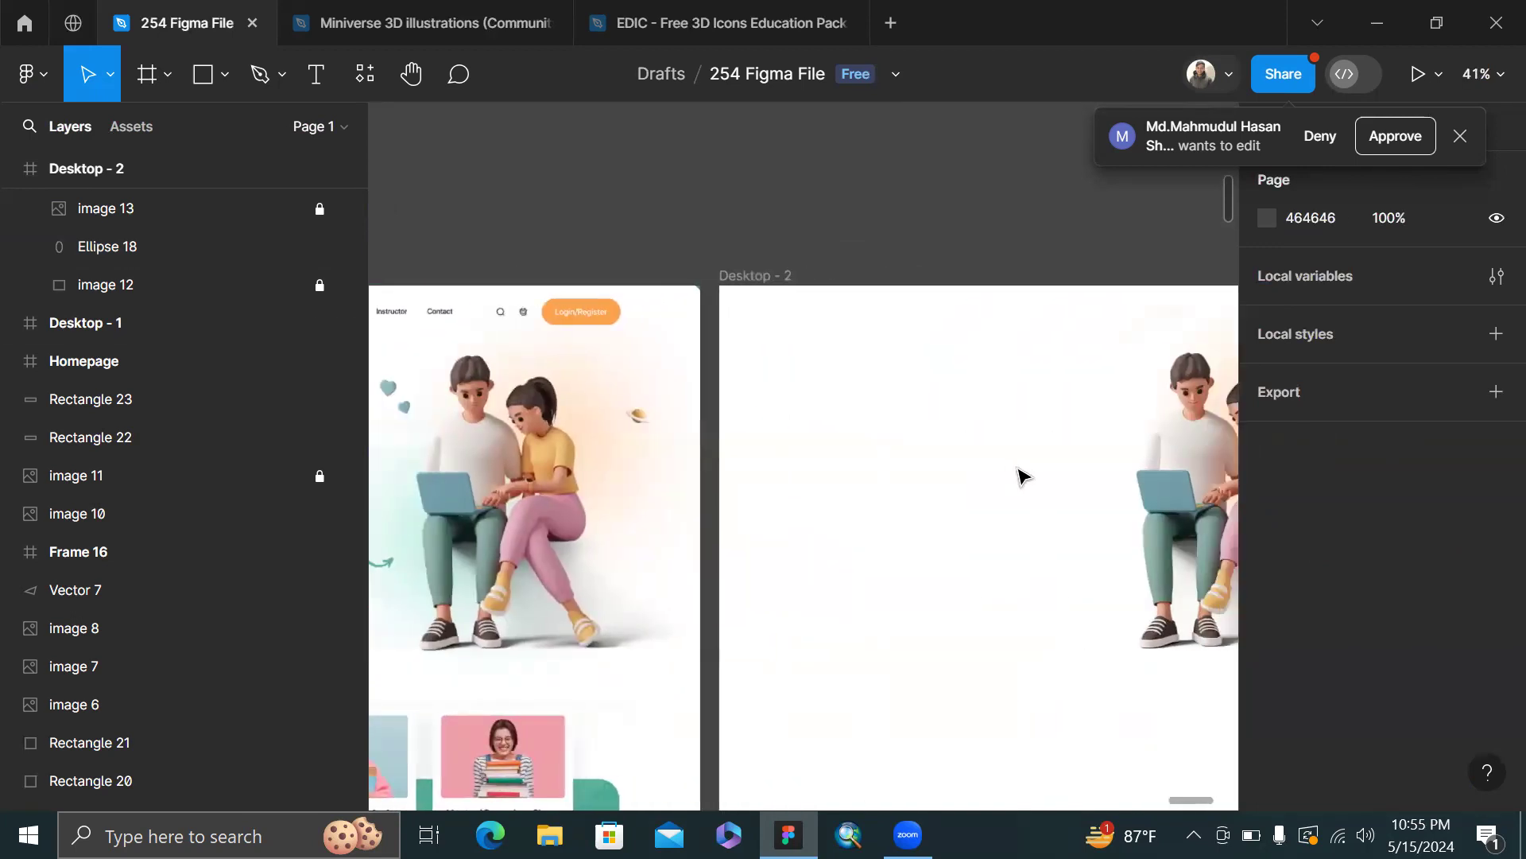
- Set the orange oval's layer blur to 280 and compare its glow with the reference hero
{"action": "left_click", "coordinate": [898, 442]}
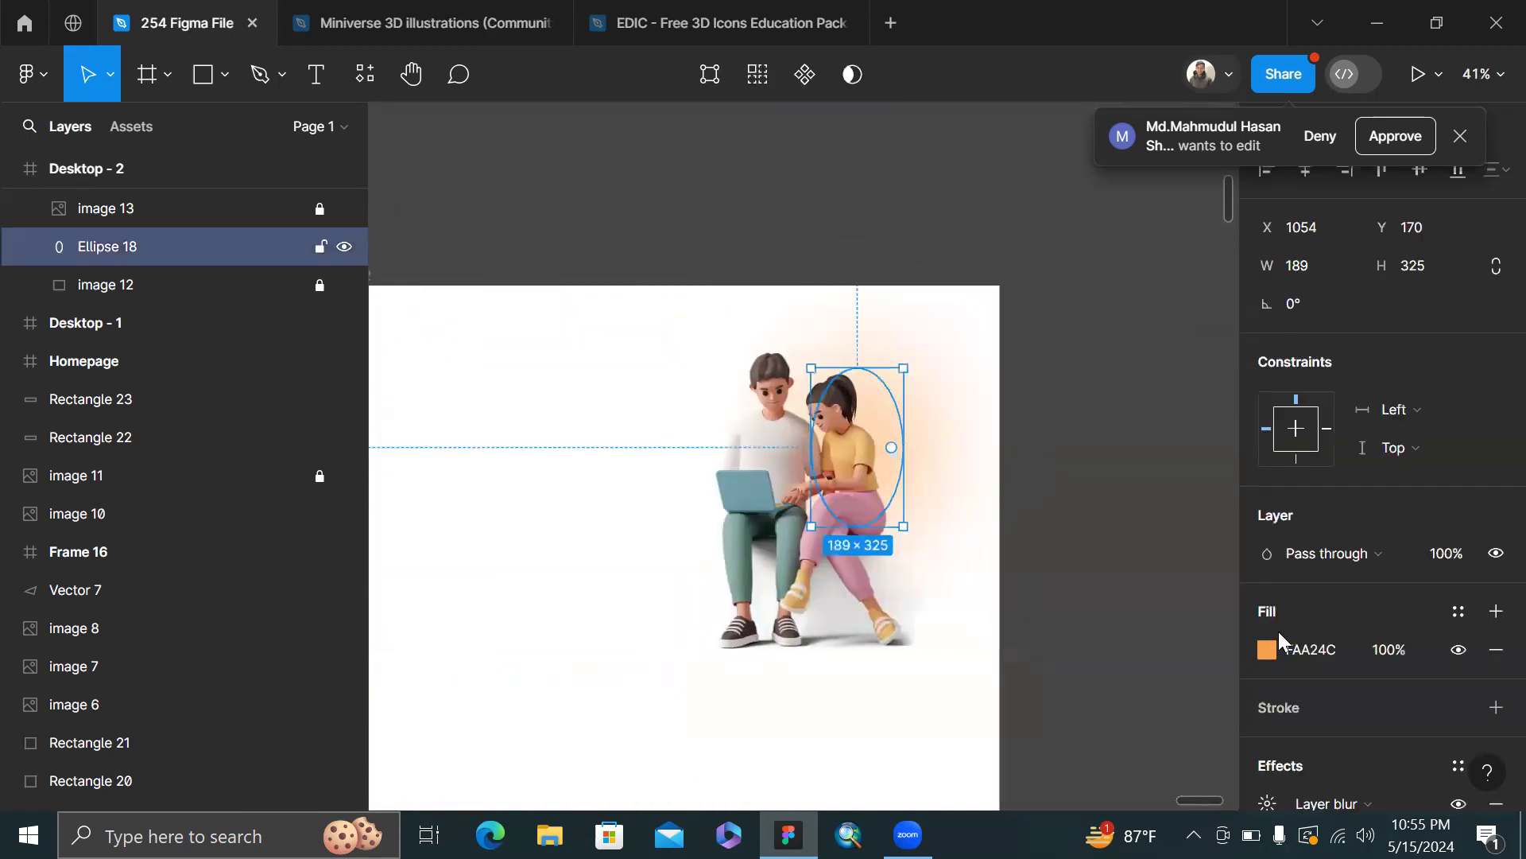
{"action": "scroll", "coordinate": [1282, 639], "scroll_direction": "down", "scroll_amount": 2}
{"action": "left_click", "coordinate": [1260, 659]}
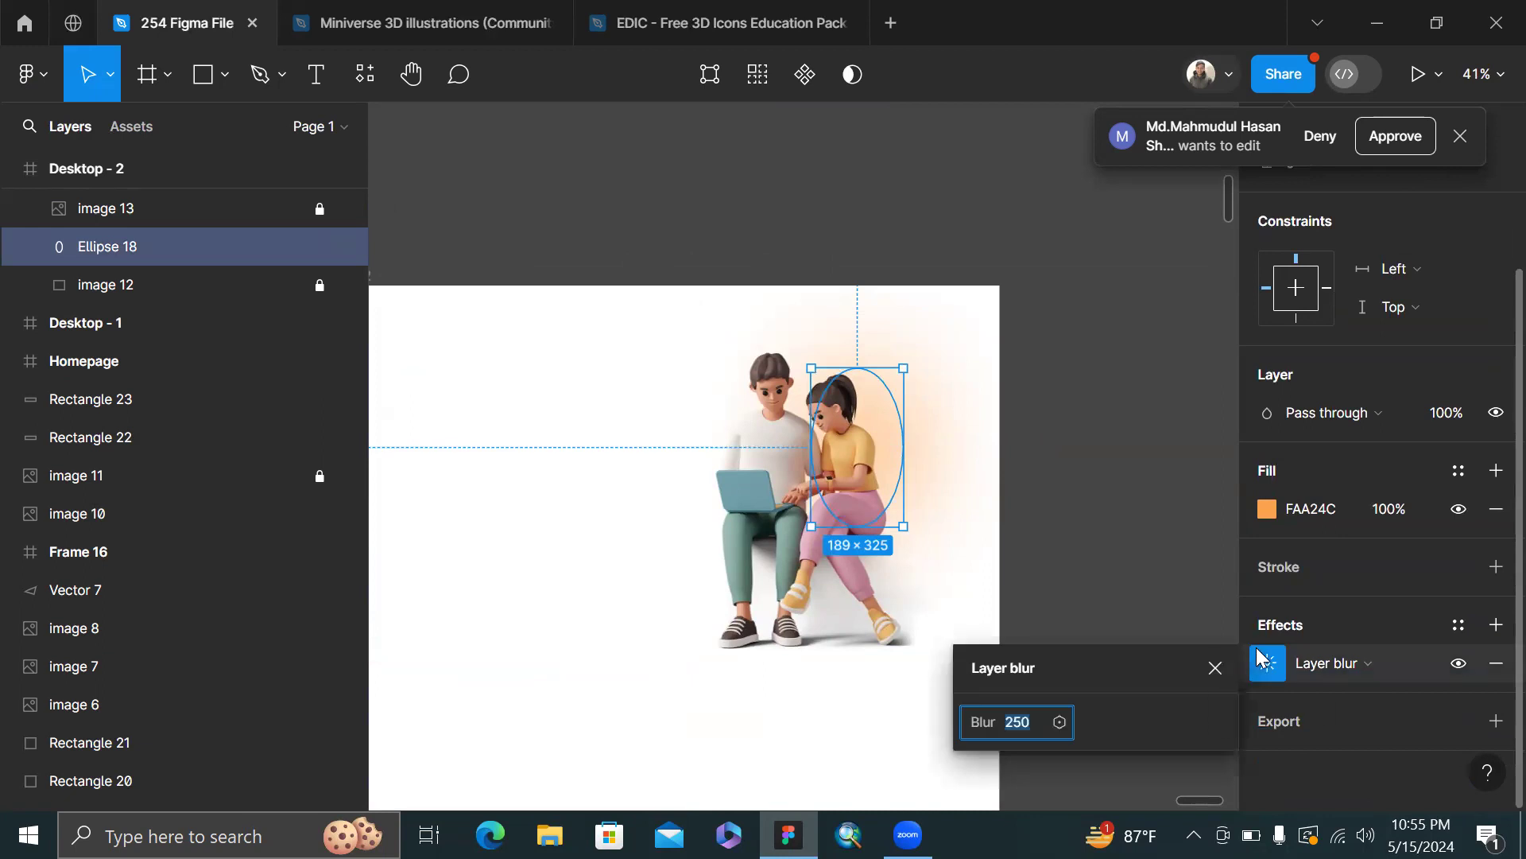
{"action": "type", "text": "280"}
{"action": "key", "text": "Return"}
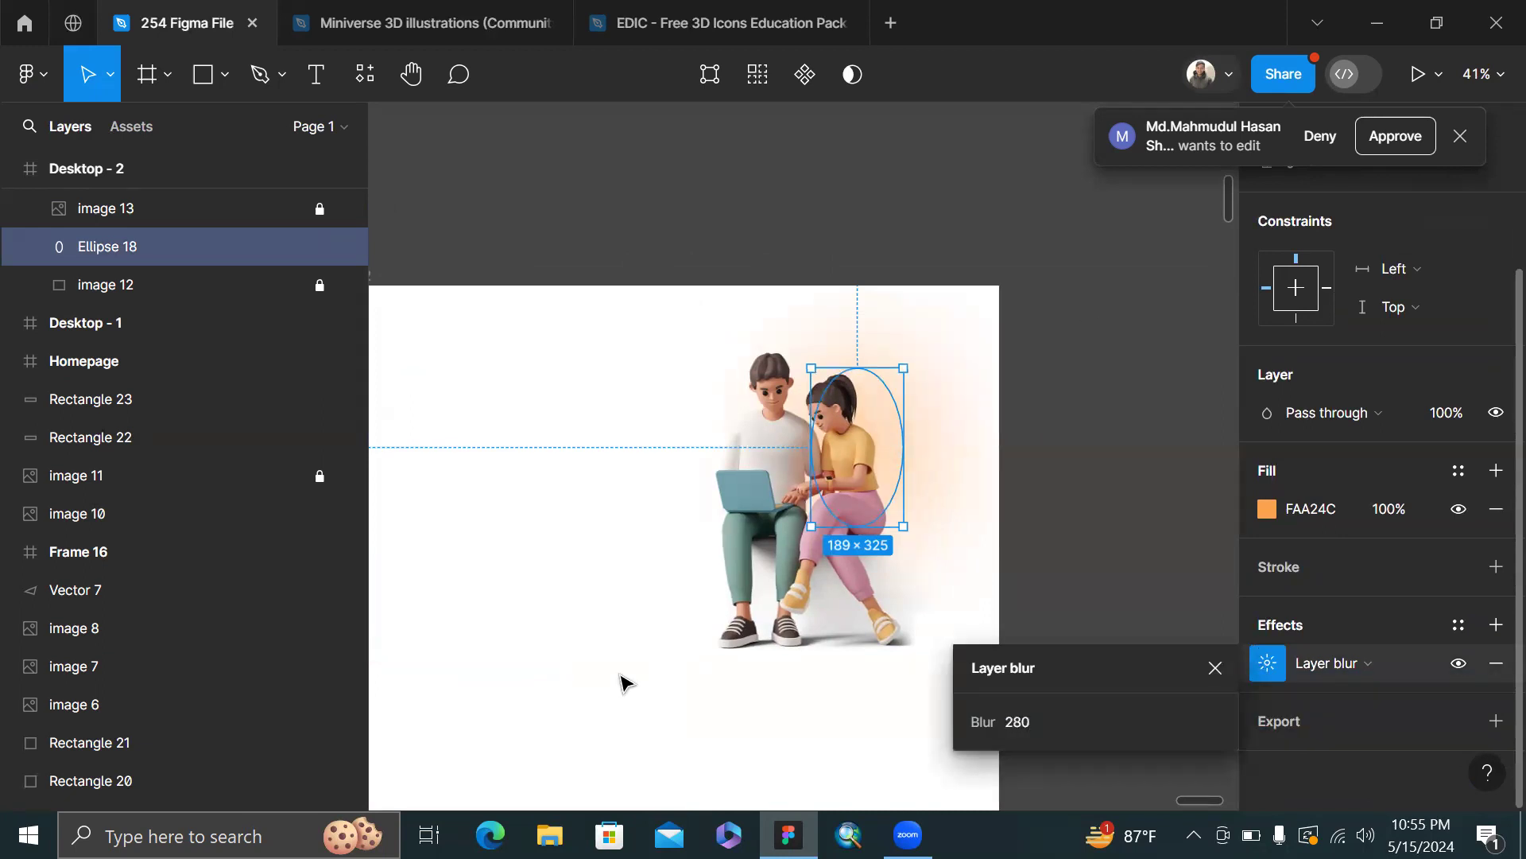
{"action": "left_click", "coordinate": [873, 359]}
{"action": "scroll", "coordinate": [873, 359], "scroll_direction": "left", "scroll_amount": 3}
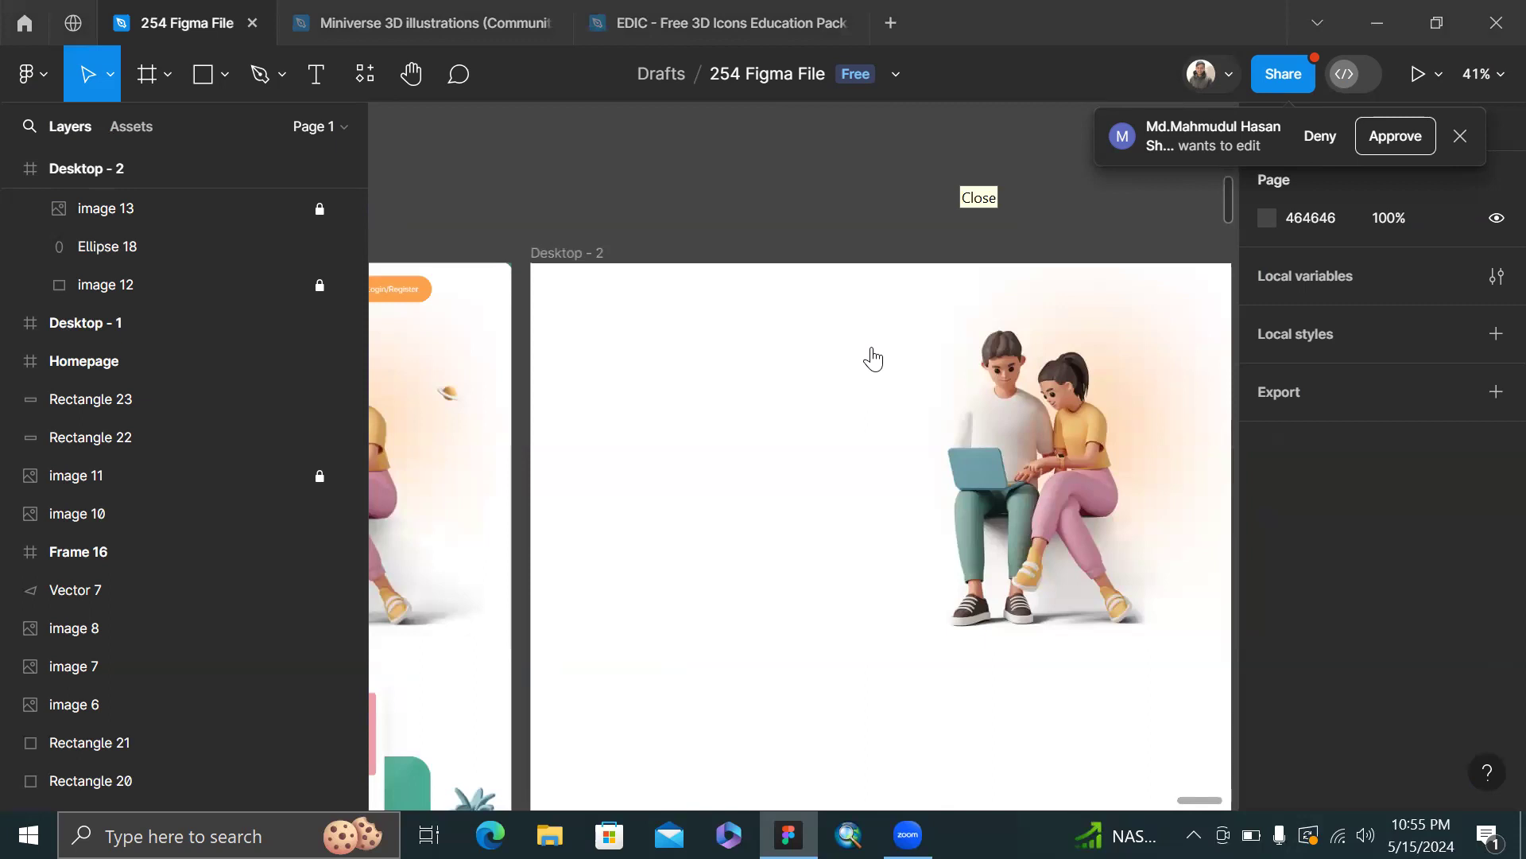
{"action": "scroll", "coordinate": [930, 228], "scroll_direction": "left", "scroll_amount": 7}
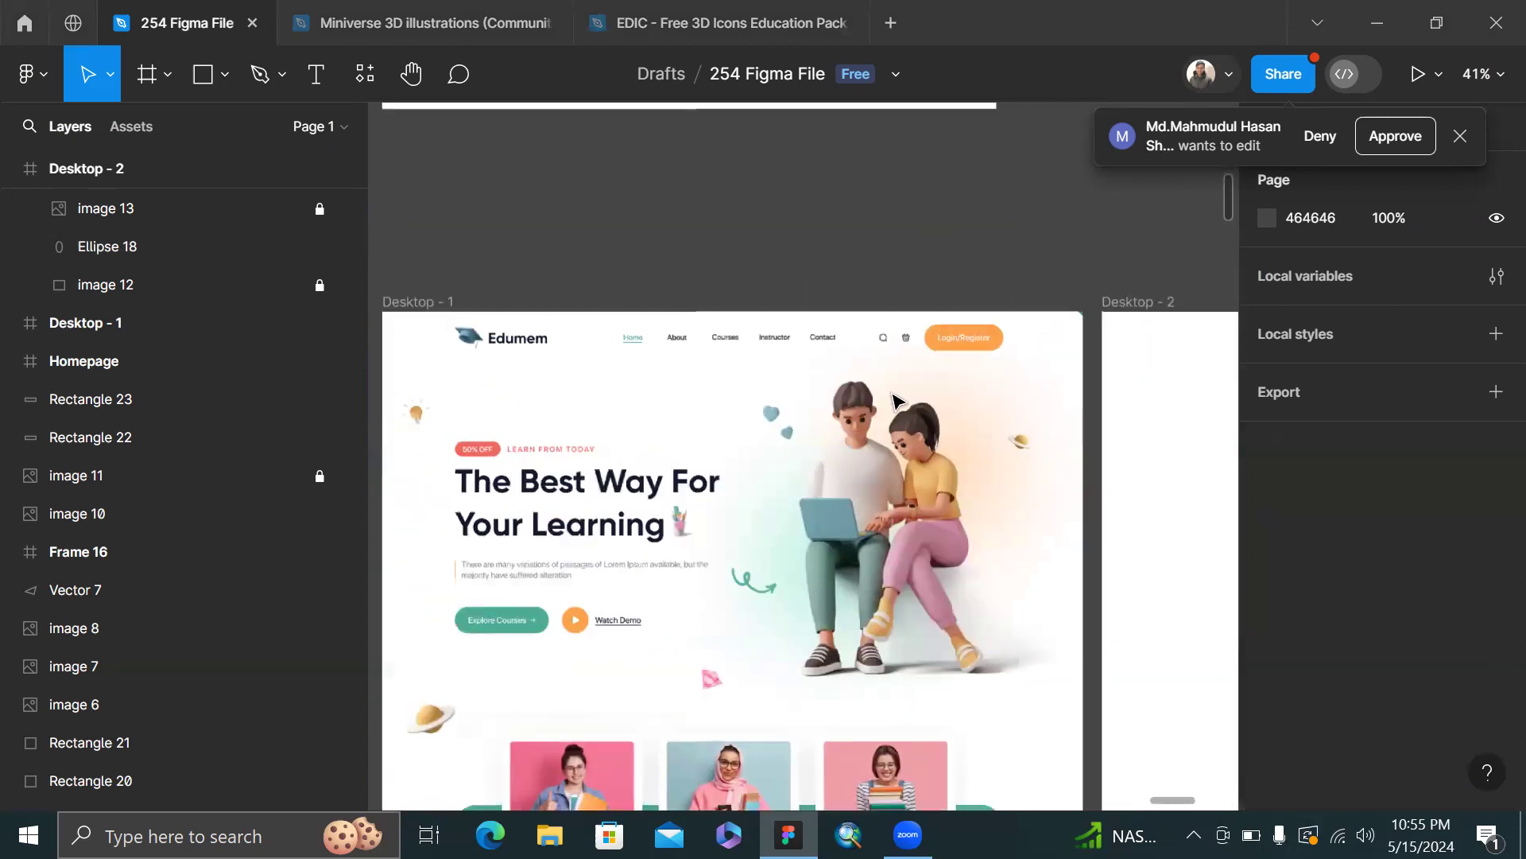
{"action": "scroll", "coordinate": [893, 402], "scroll_direction": "right", "scroll_amount": 10}
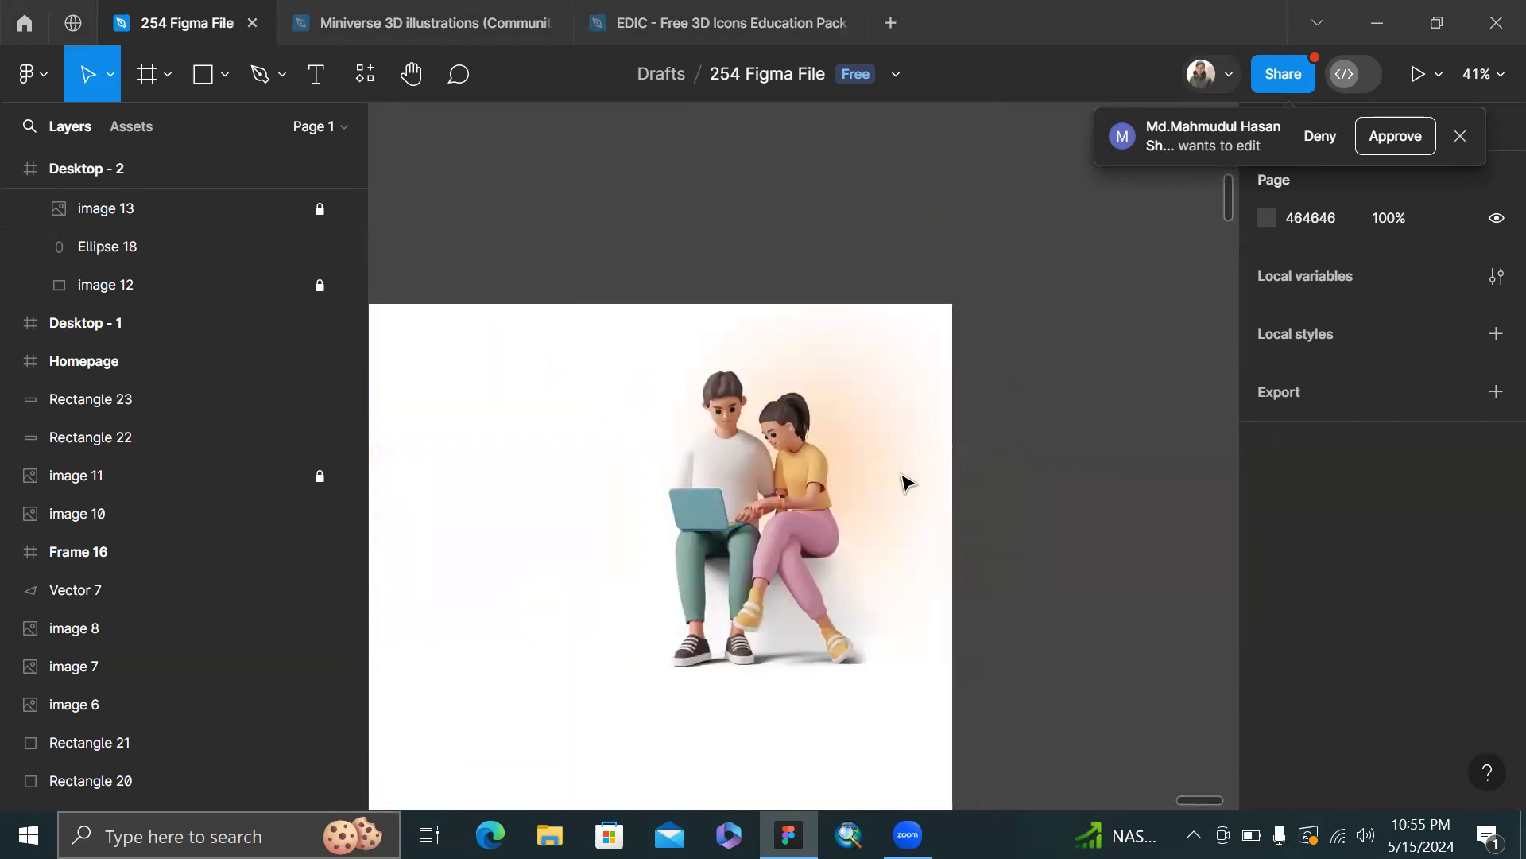
- Duplicate the blurred orange oval to X 838, Y 413, behind the man's legs
{"action": "scroll", "coordinate": [907, 481], "scroll_direction": "left", "scroll_amount": 4}
{"action": "scroll", "coordinate": [656, 508], "scroll_direction": "left", "scroll_amount": 3}
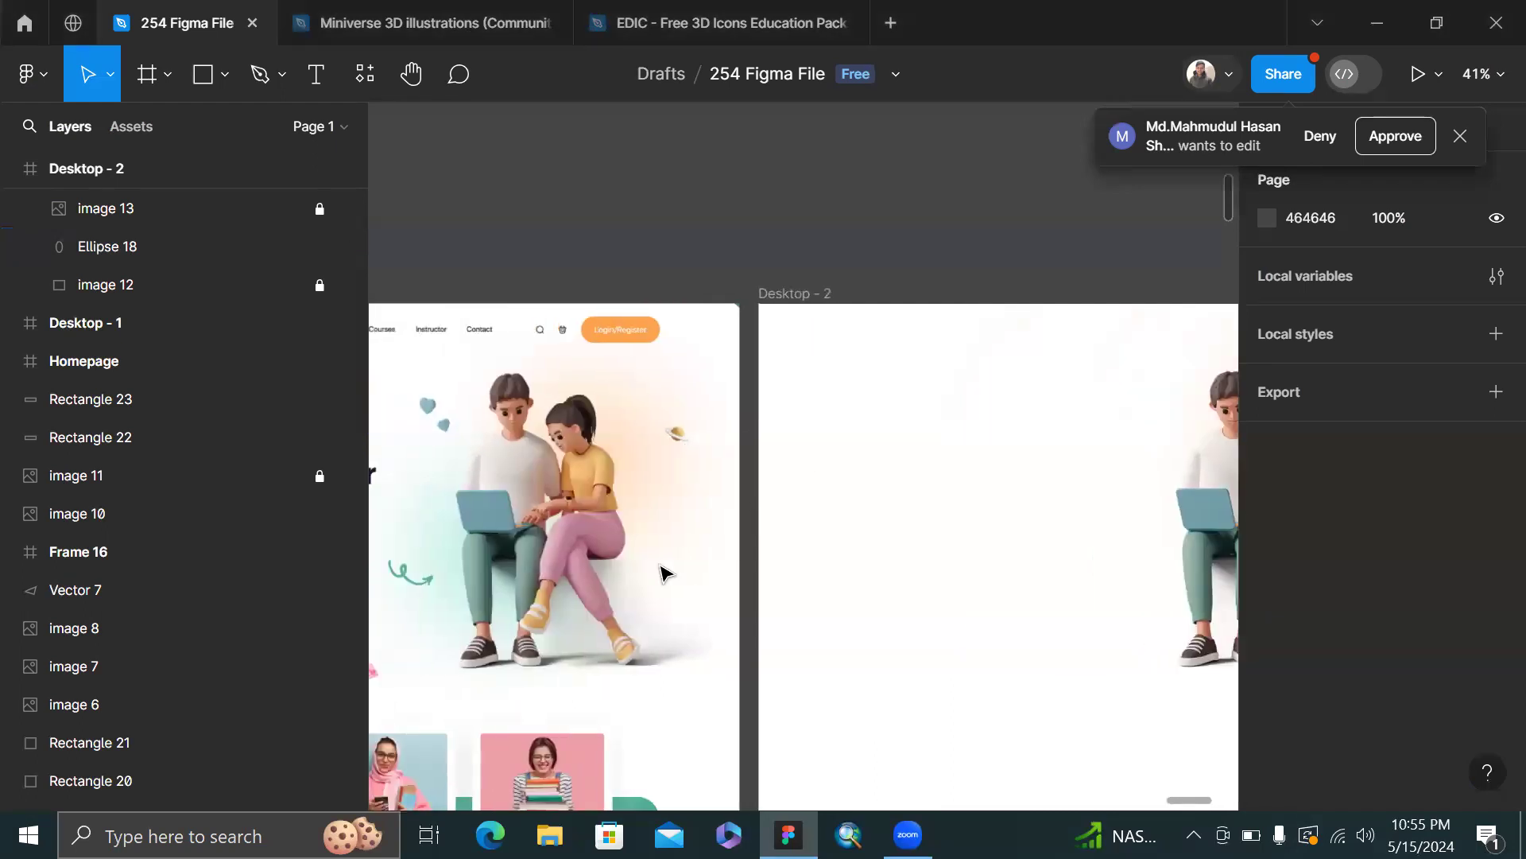
{"action": "scroll", "coordinate": [909, 675], "scroll_direction": "right", "scroll_amount": 5}
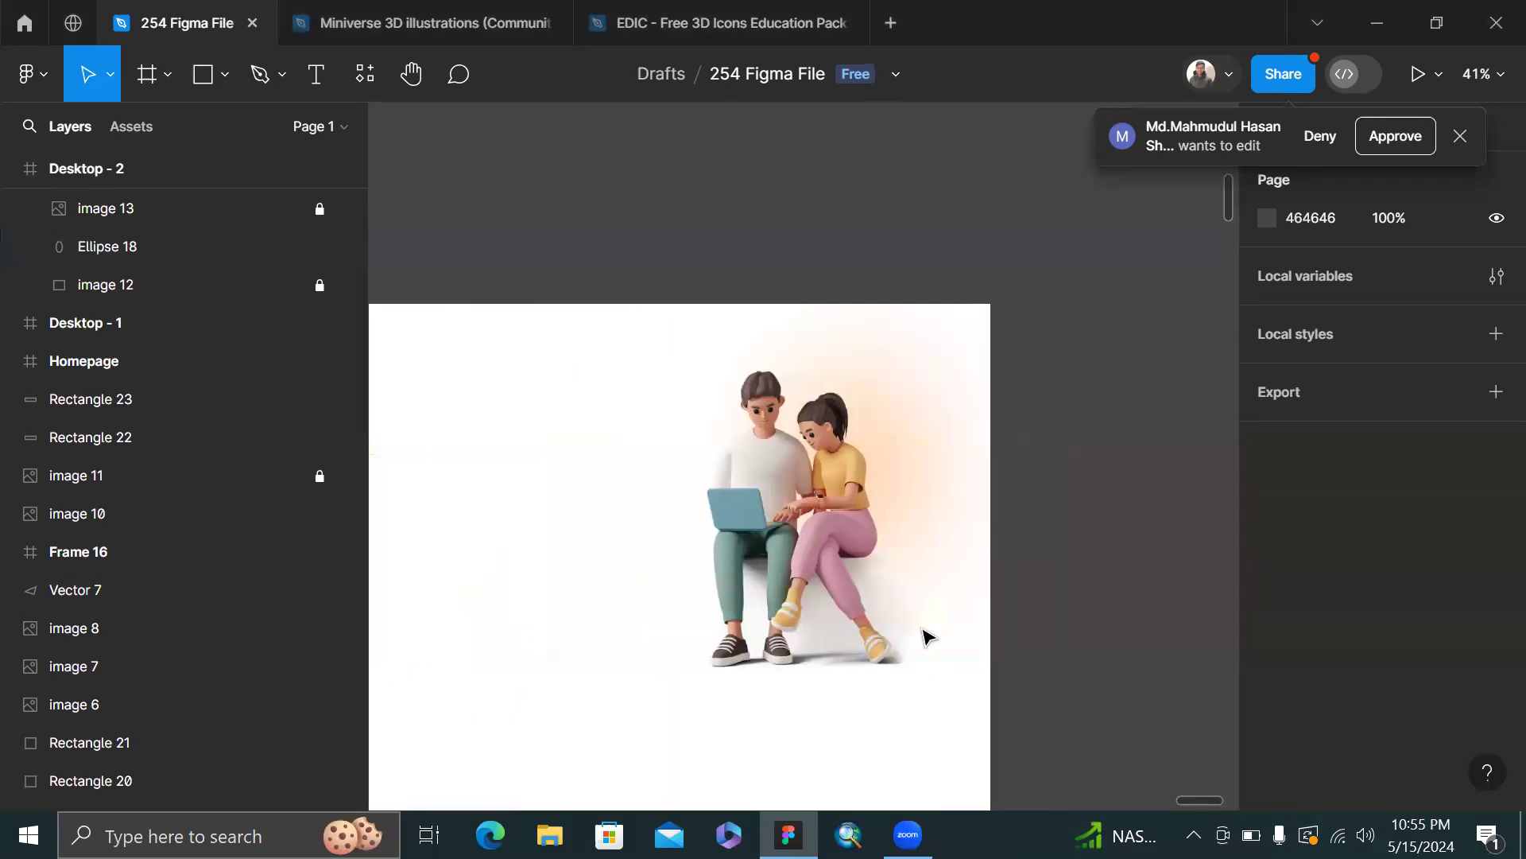
{"action": "left_click_drag", "start_coordinate": [875, 454], "coordinate": [725, 598]}
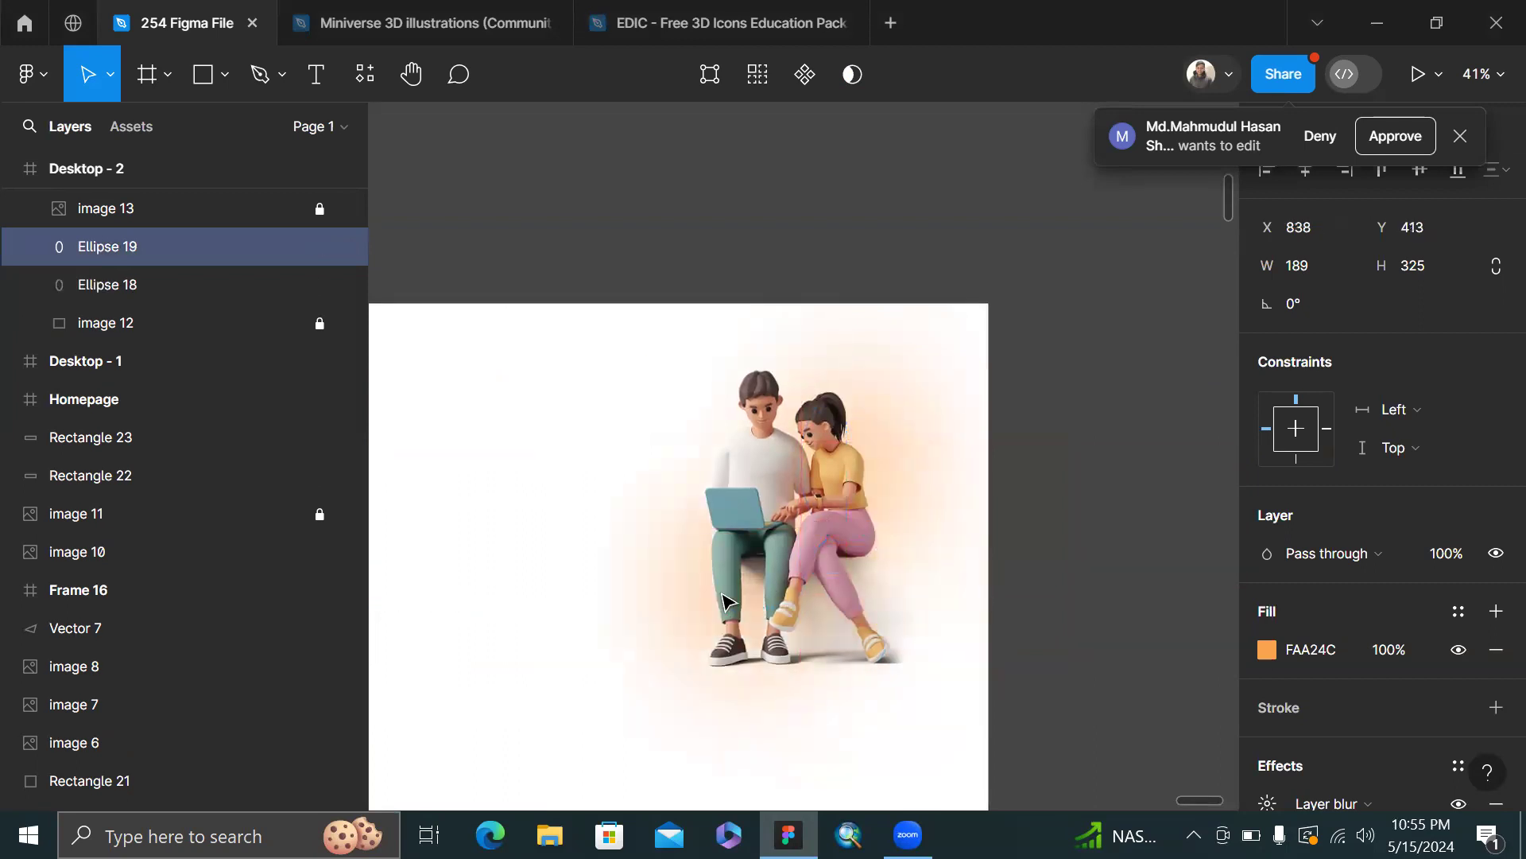
- Recolour the duplicated oval to FFFFFF by sampling the background beside the hearts in the reference hero
{"action": "left_click", "coordinate": [1263, 653]}
{"action": "left_click", "coordinate": [986, 530]}
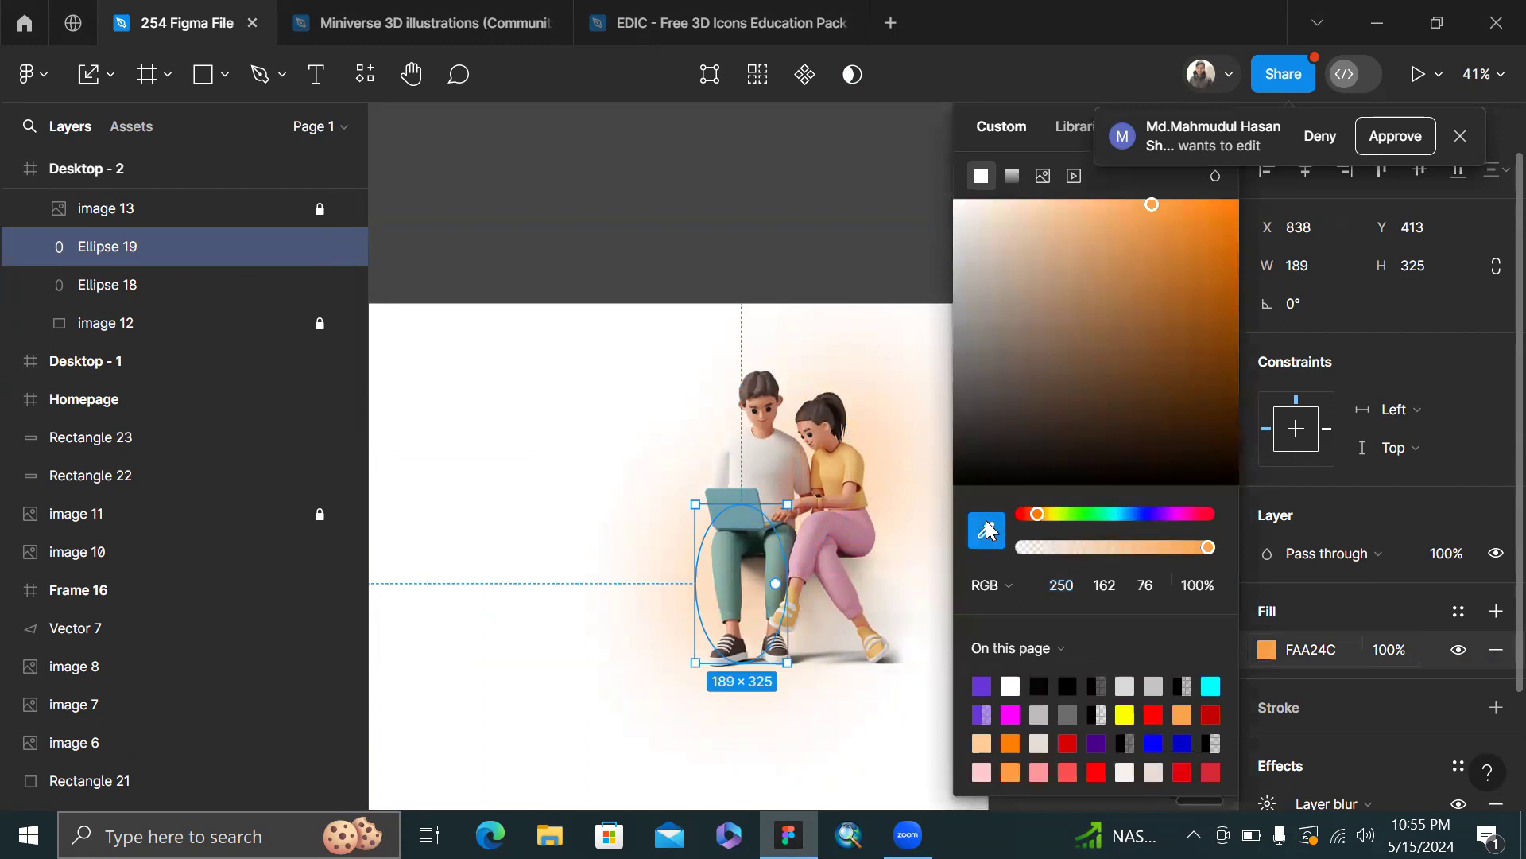
{"action": "scroll", "coordinate": [653, 419], "scroll_direction": "left", "scroll_amount": 3}
{"action": "scroll", "coordinate": [654, 419], "scroll_direction": "left", "scroll_amount": 15}
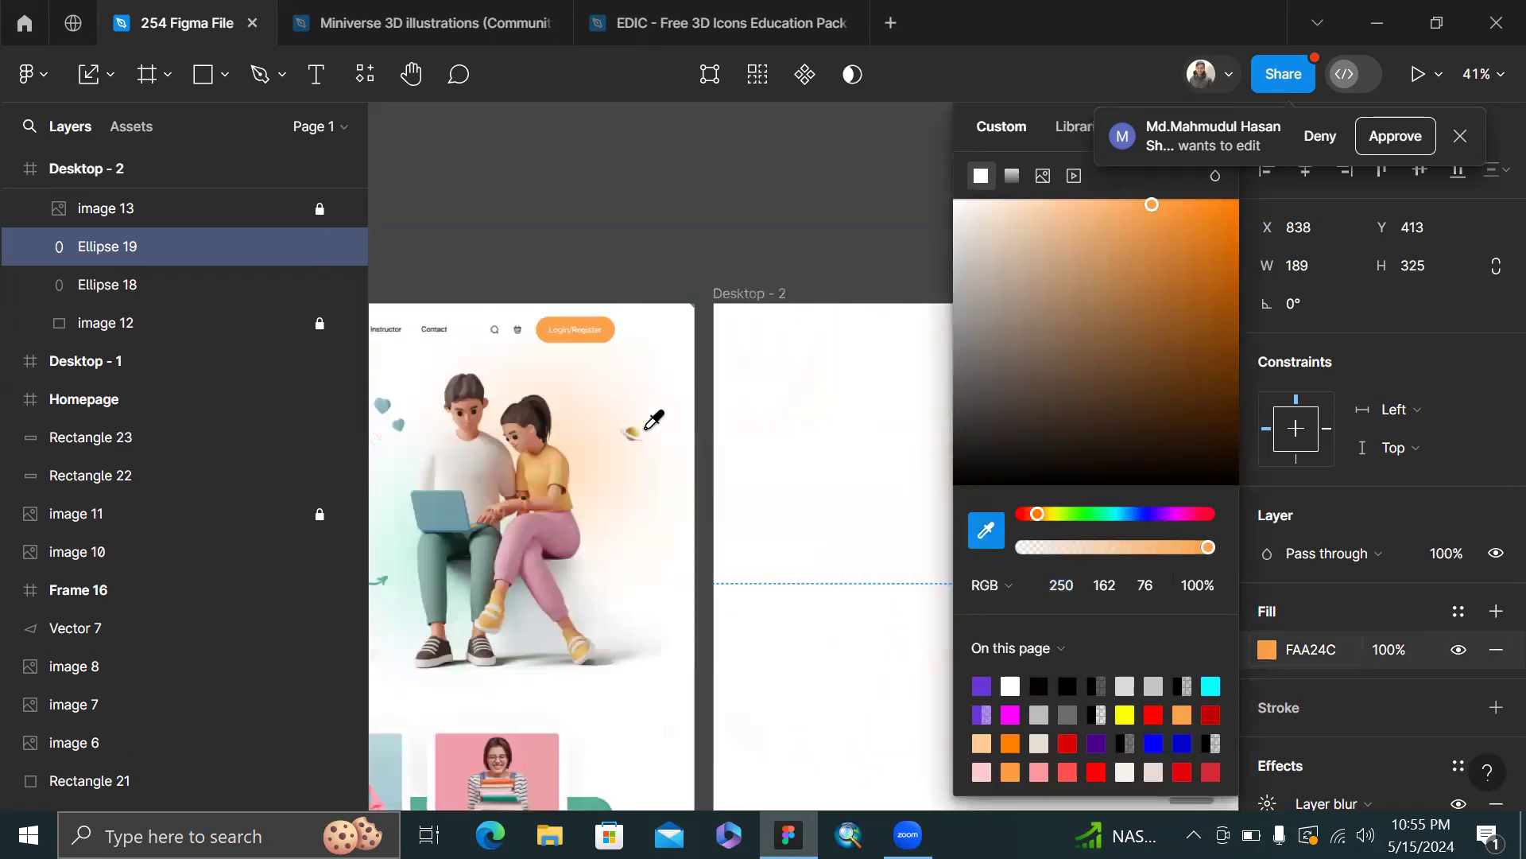
{"action": "scroll", "coordinate": [648, 424], "scroll_direction": "up", "scroll_amount": 3}
{"action": "scroll", "coordinate": [646, 418], "scroll_direction": "left", "scroll_amount": 3}
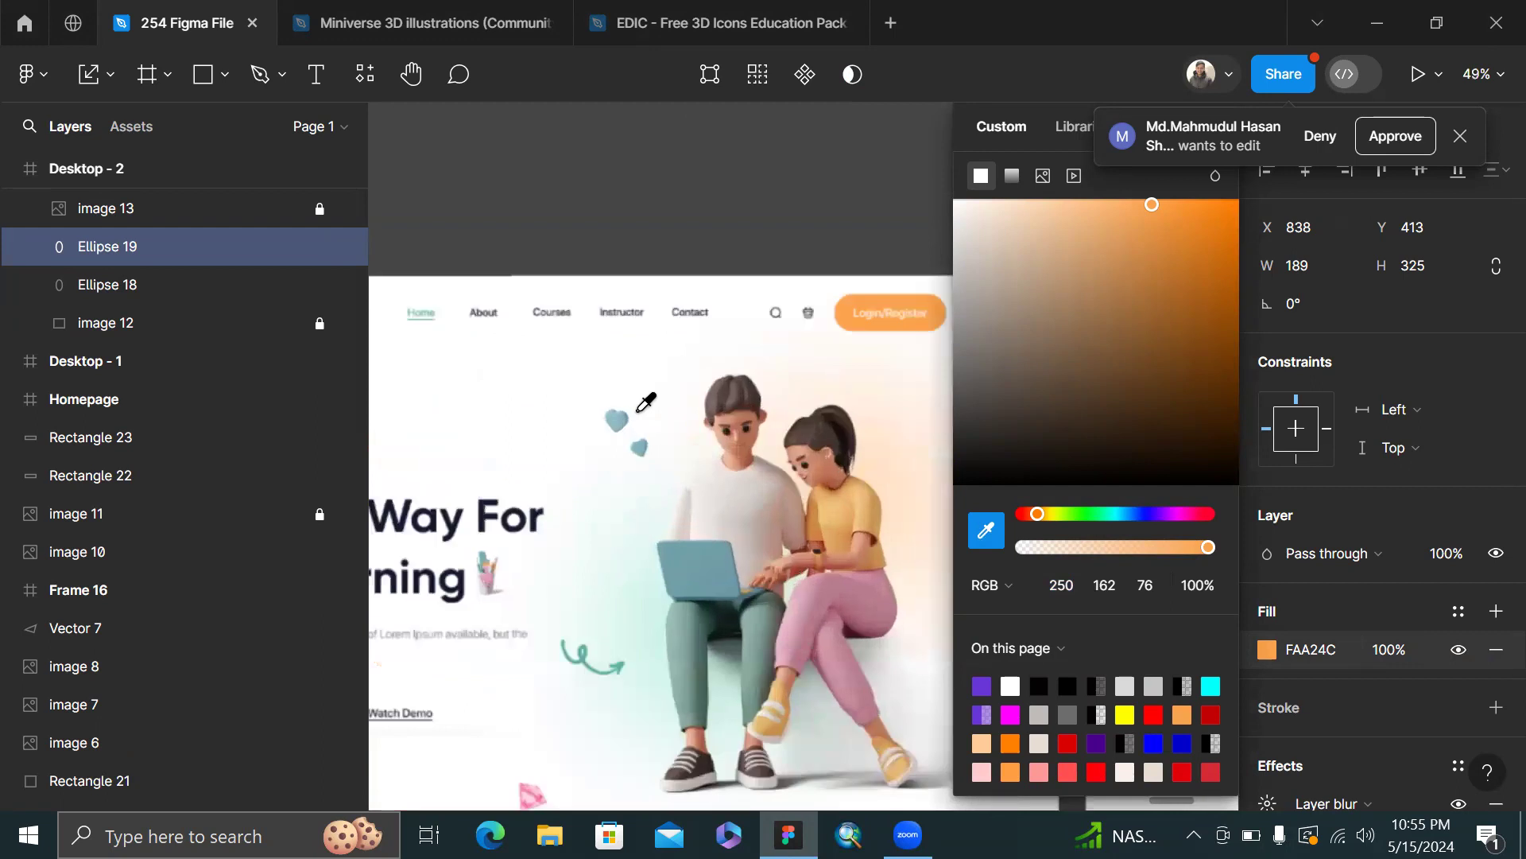
{"action": "left_click", "coordinate": [640, 414]}
{"action": "scroll", "coordinate": [642, 419], "scroll_direction": "down", "scroll_amount": 5}
{"action": "scroll", "coordinate": [639, 429], "scroll_direction": "down", "scroll_amount": 3}
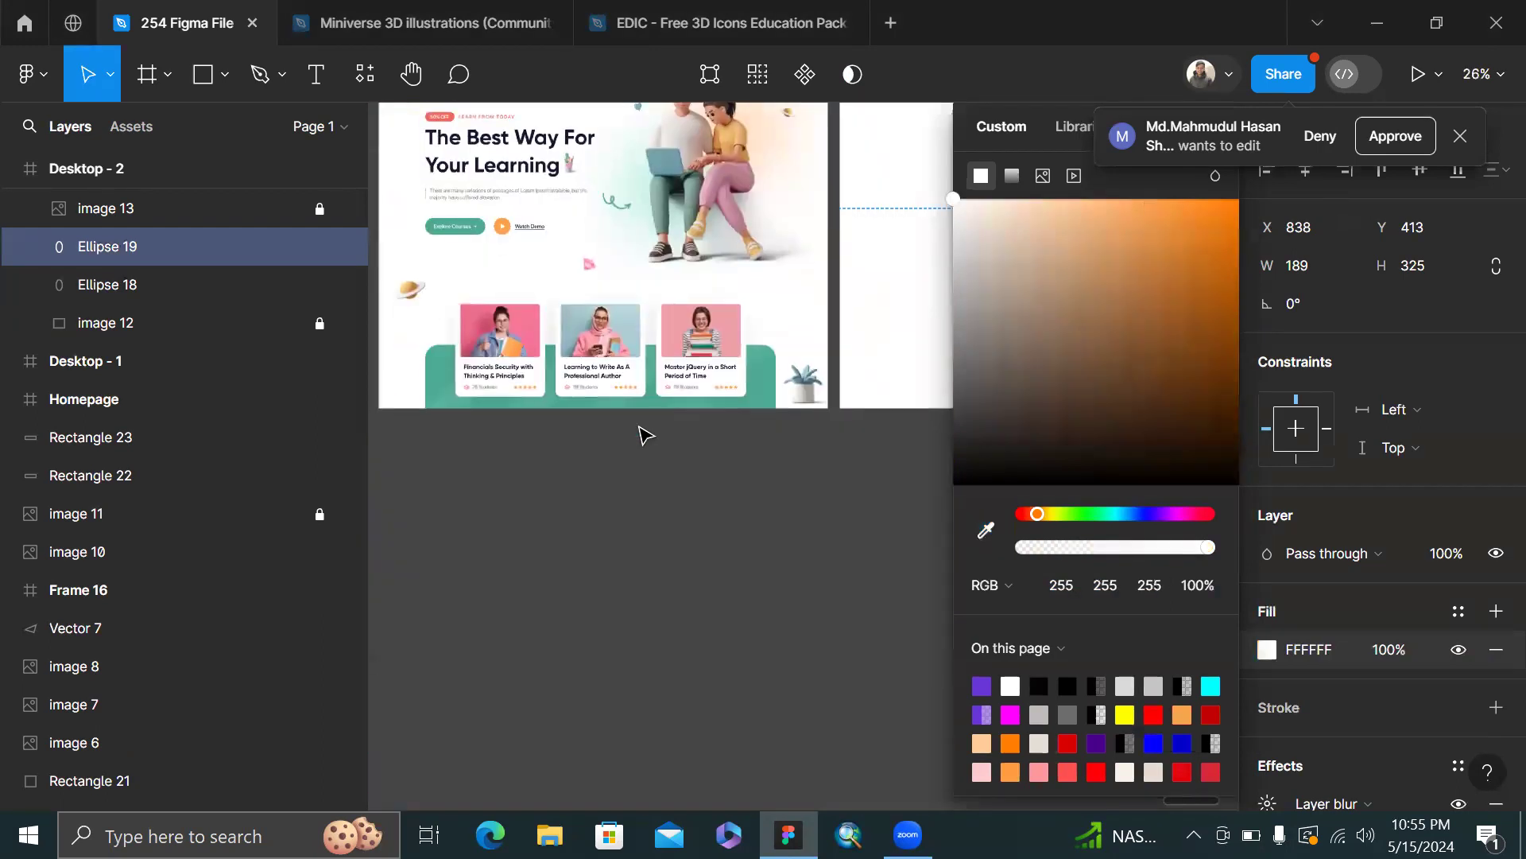
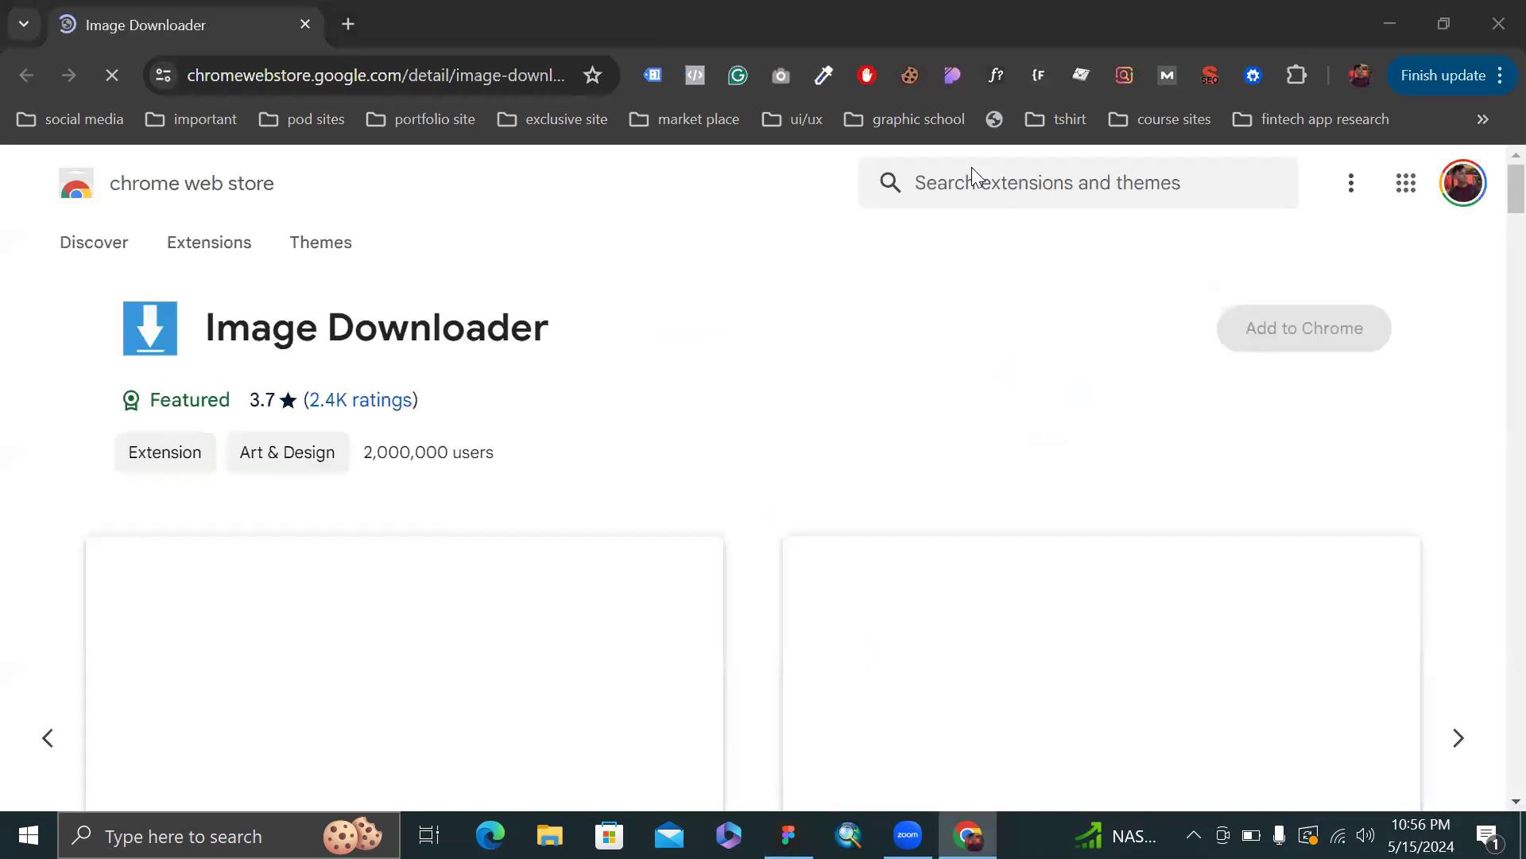
- Look through the Image Downloader extension's Chrome Web Store page and close the browser window
{"action": "scroll", "coordinate": [839, 310], "scroll_direction": "down", "scroll_amount": 6}
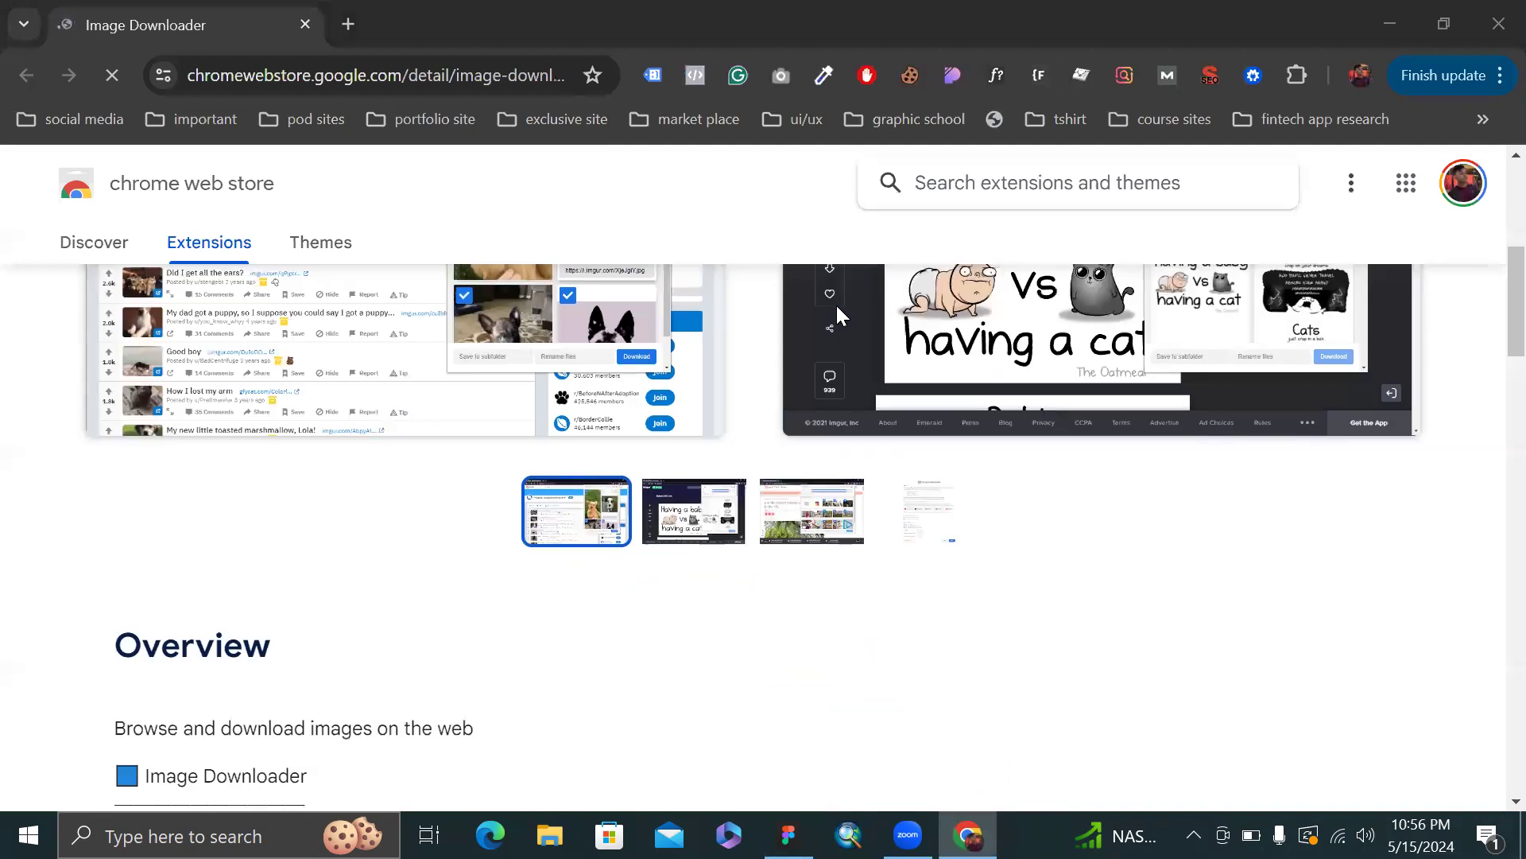
{"action": "scroll", "coordinate": [837, 315], "scroll_direction": "up", "scroll_amount": 6}
{"action": "scroll", "coordinate": [841, 315], "scroll_direction": "down", "scroll_amount": 1}
{"action": "scroll", "coordinate": [841, 316], "scroll_direction": "up", "scroll_amount": 1}
{"action": "scroll", "coordinate": [841, 316], "scroll_direction": "down", "scroll_amount": 3}
{"action": "scroll", "coordinate": [841, 315], "scroll_direction": "up", "scroll_amount": 1}
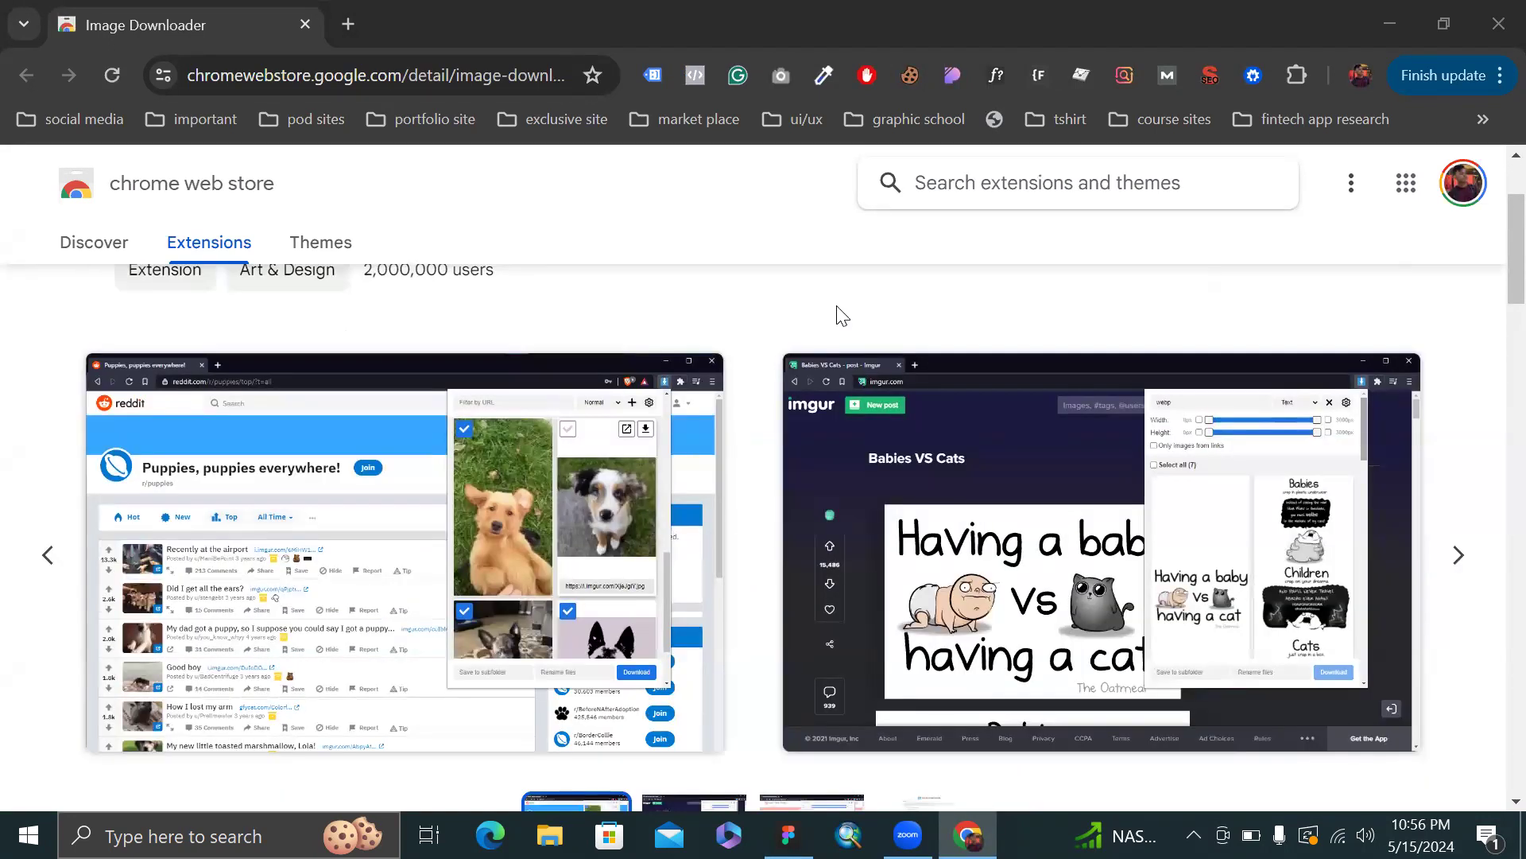
{"action": "scroll", "coordinate": [841, 316], "scroll_direction": "up", "scroll_amount": 2}
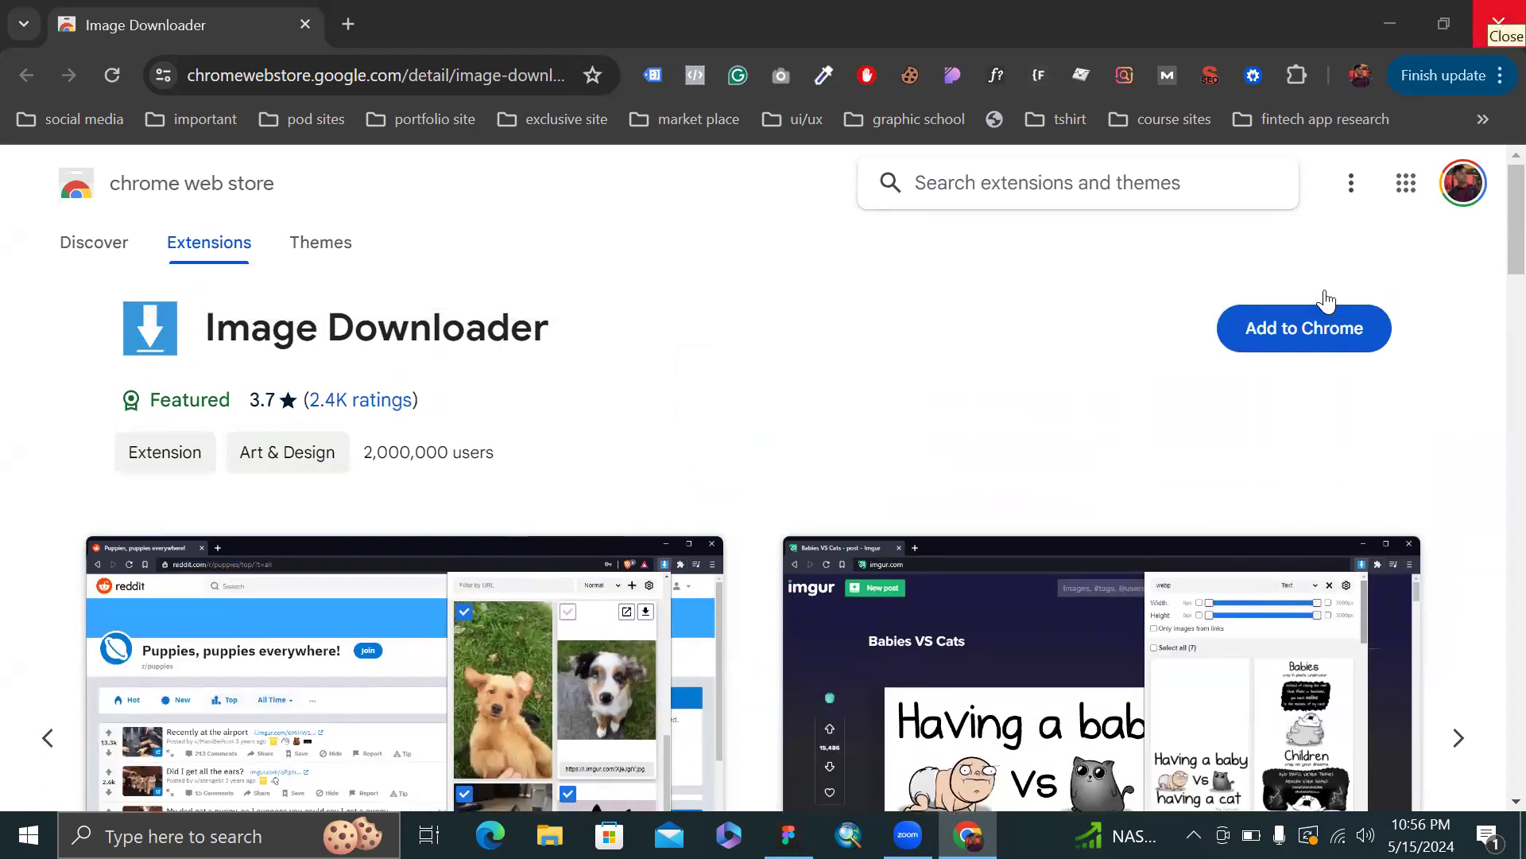
{"action": "scroll", "coordinate": [1241, 377], "scroll_direction": "down", "scroll_amount": 4}
{"action": "left_click", "coordinate": [1500, 75]}
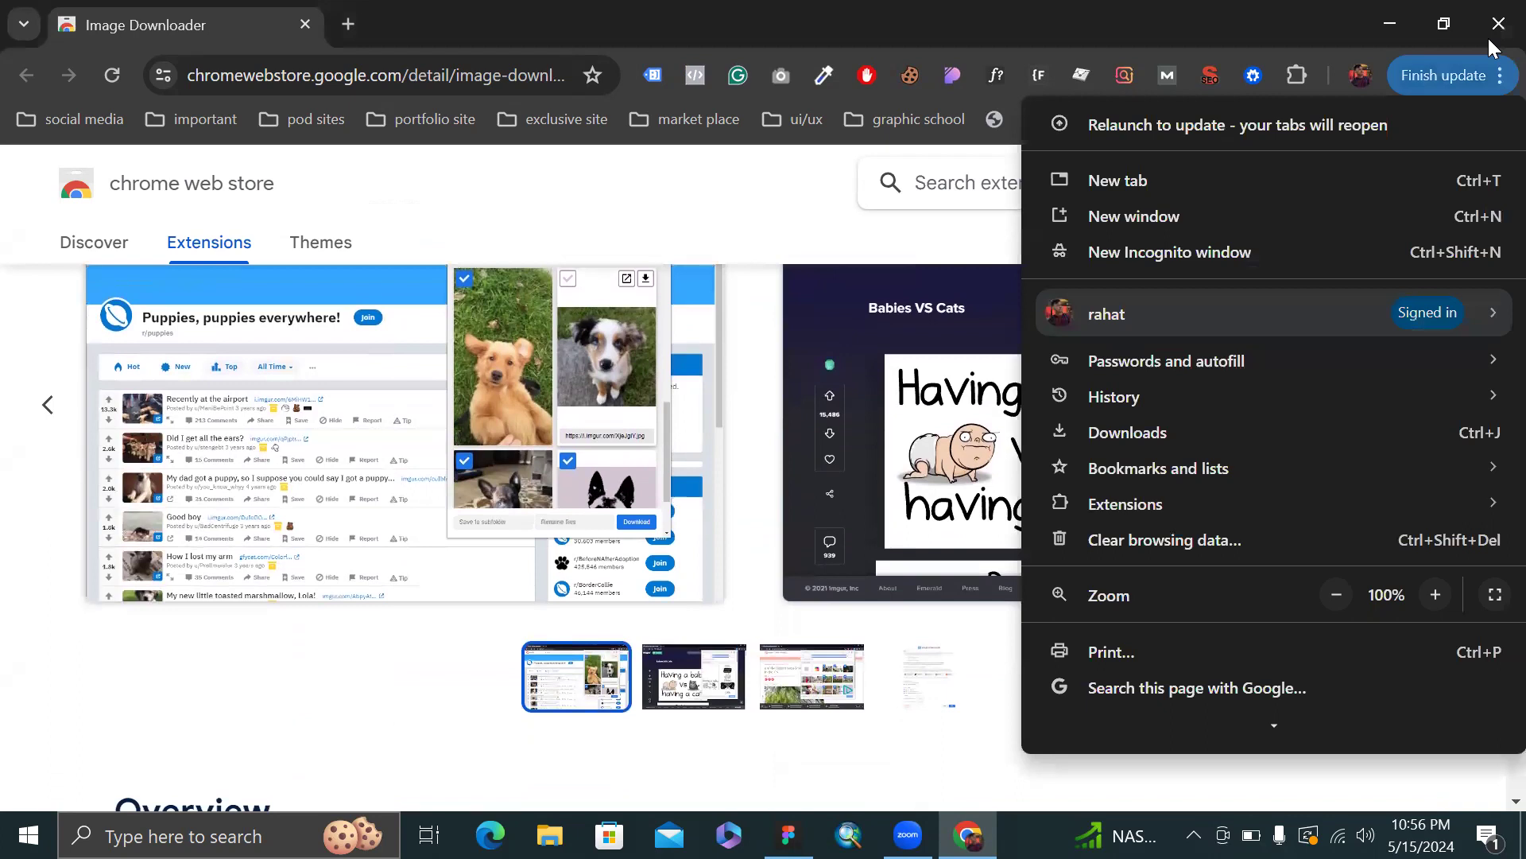
{"action": "left_click", "coordinate": [1490, 12]}
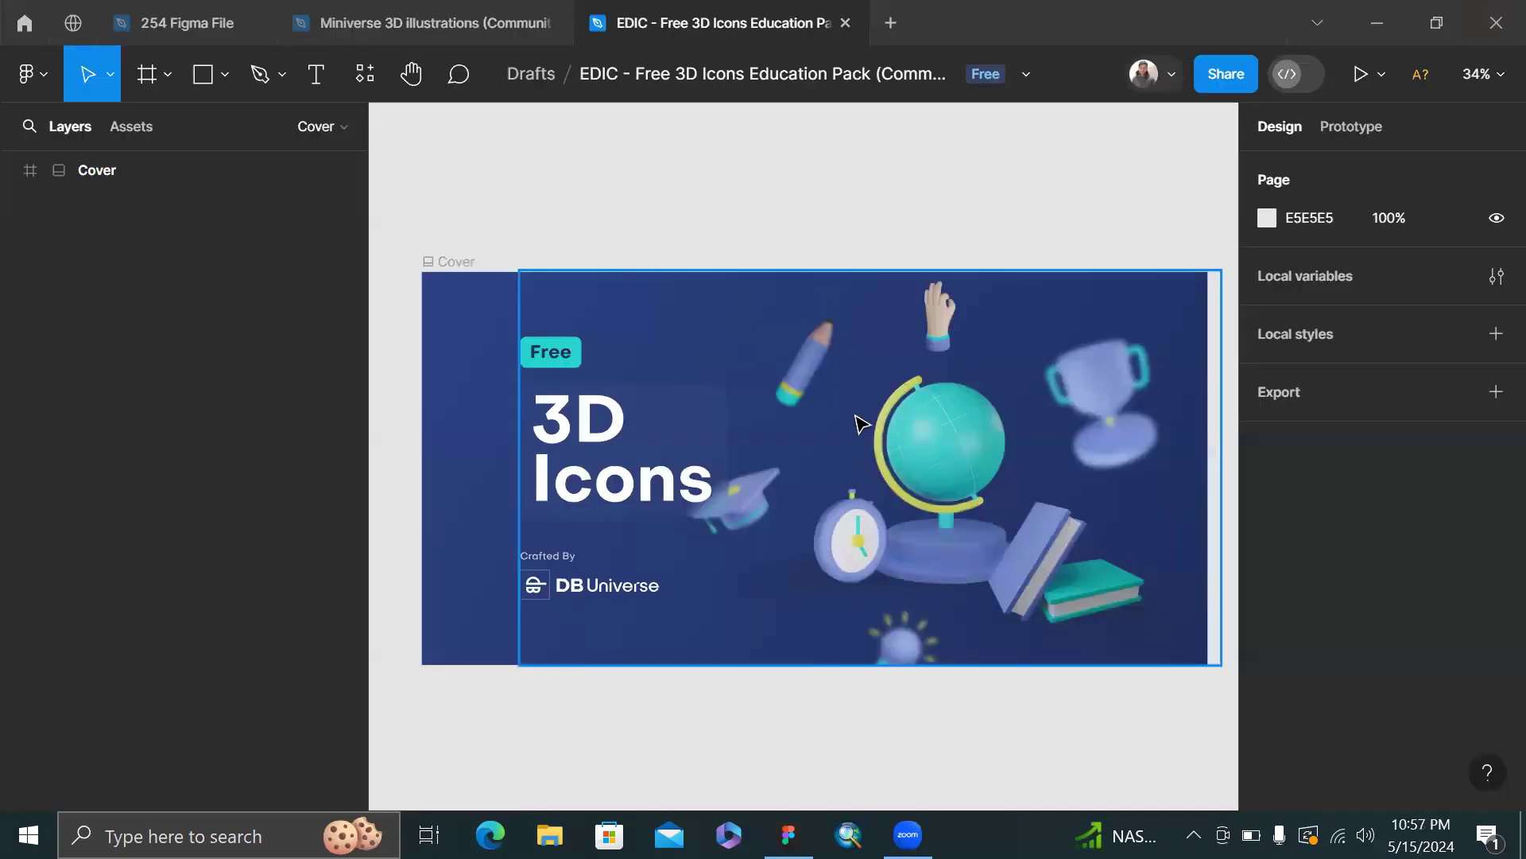
- Inspect the layers of the group on the EDIC pack's Cover frame and select its 3D icons background image
{"action": "left_click", "coordinate": [968, 471]}
{"action": "scroll", "coordinate": [999, 446], "scroll_direction": "up", "scroll_amount": 3}
{"action": "scroll", "coordinate": [998, 446], "scroll_direction": "right", "scroll_amount": 2}
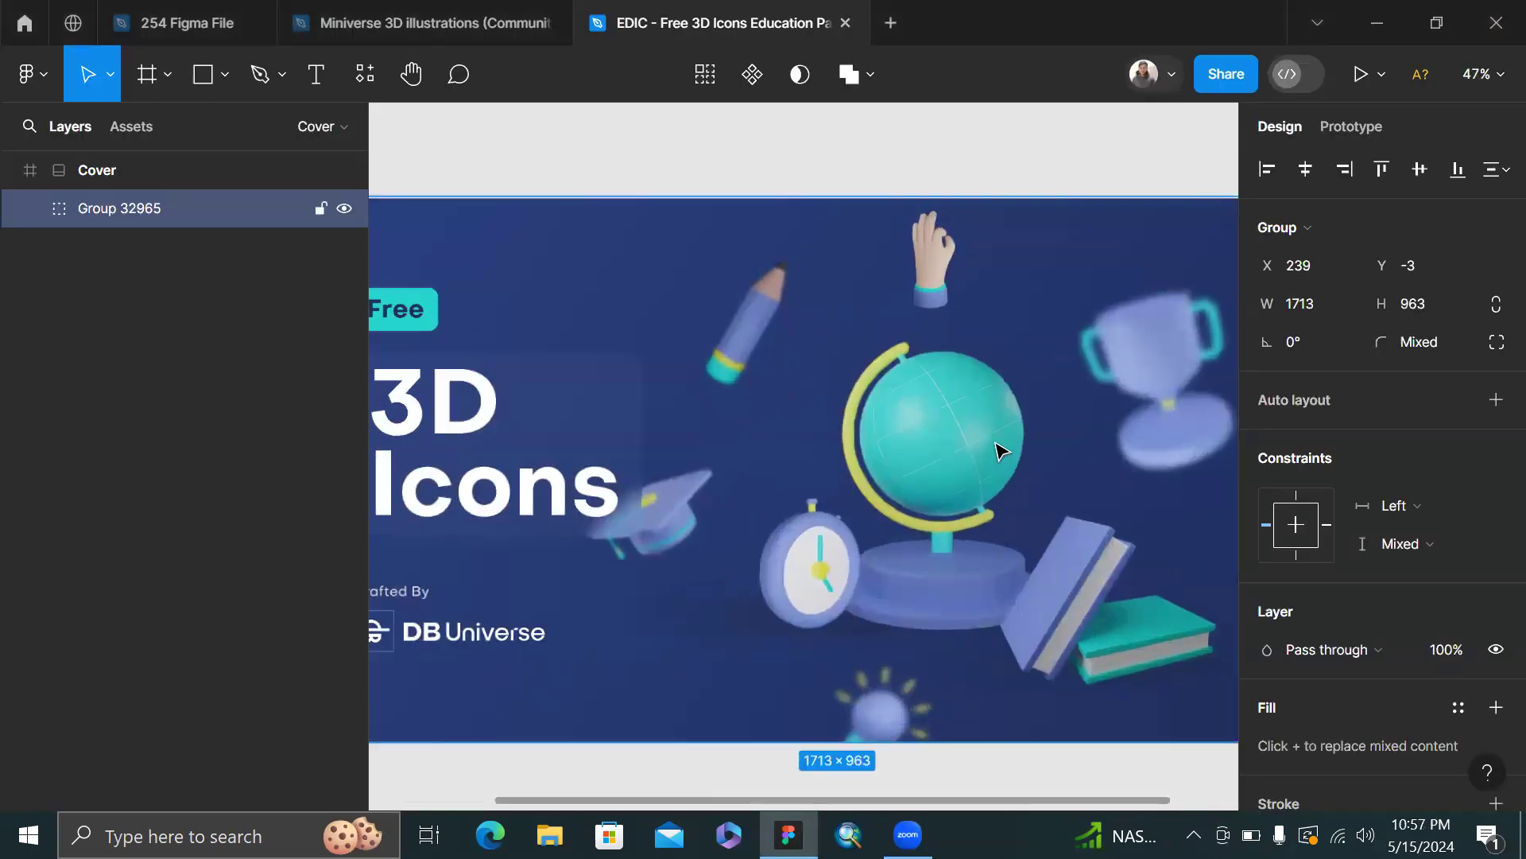
{"action": "scroll", "coordinate": [951, 460], "scroll_direction": "down", "scroll_amount": 4}
{"action": "mouse_move", "coordinate": [1034, 359]}
{"action": "left_mouse_down"}
{"action": "mouse_move", "coordinate": [1089, 274]}
{"action": "mouse_move", "coordinate": [1014, 379]}
{"action": "left_mouse_up"}
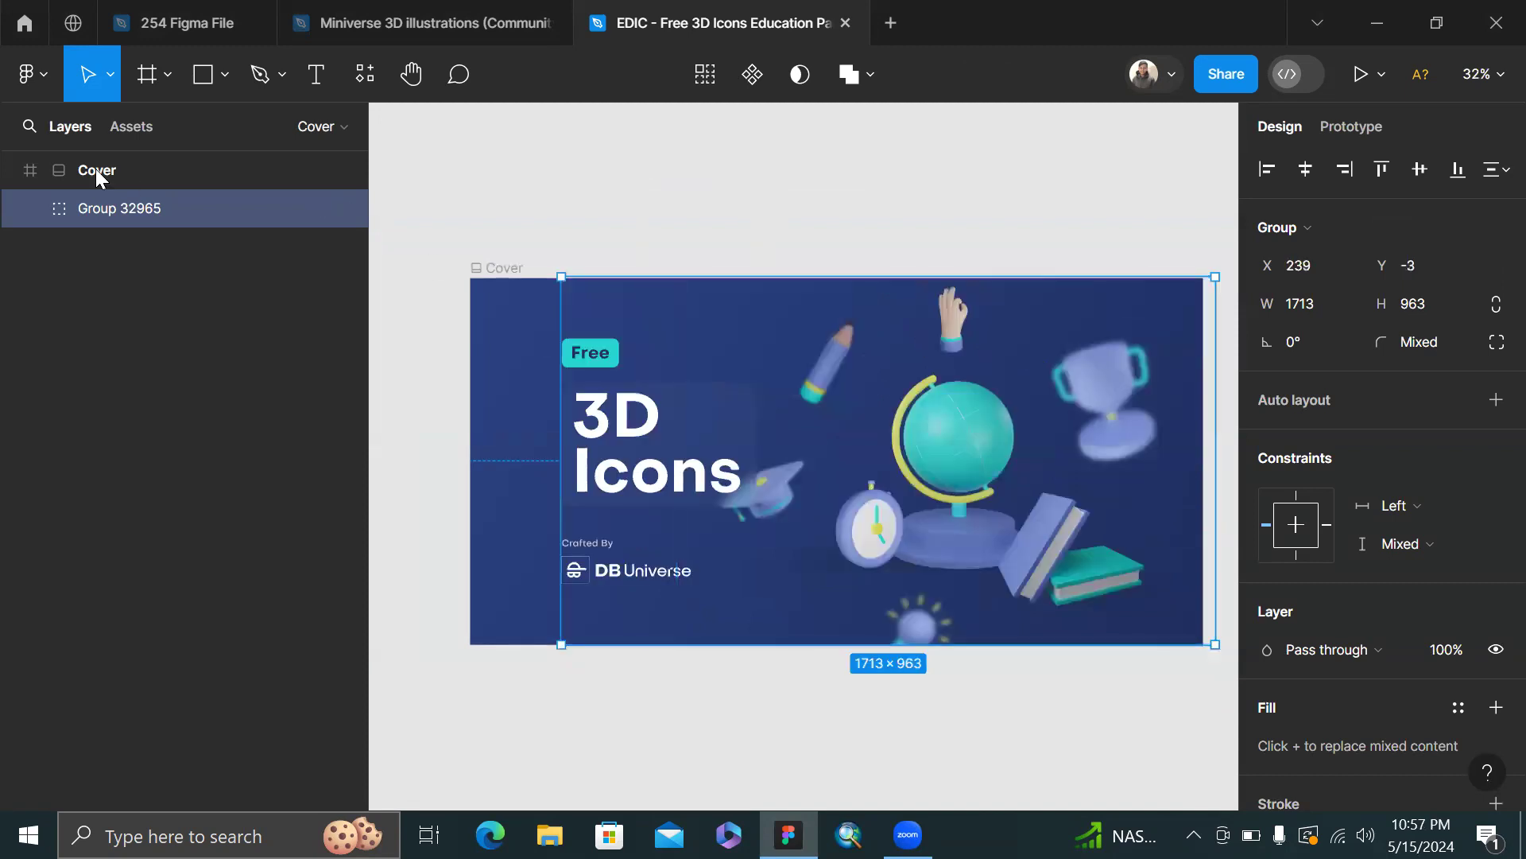
{"action": "left_click", "coordinate": [32, 210]}
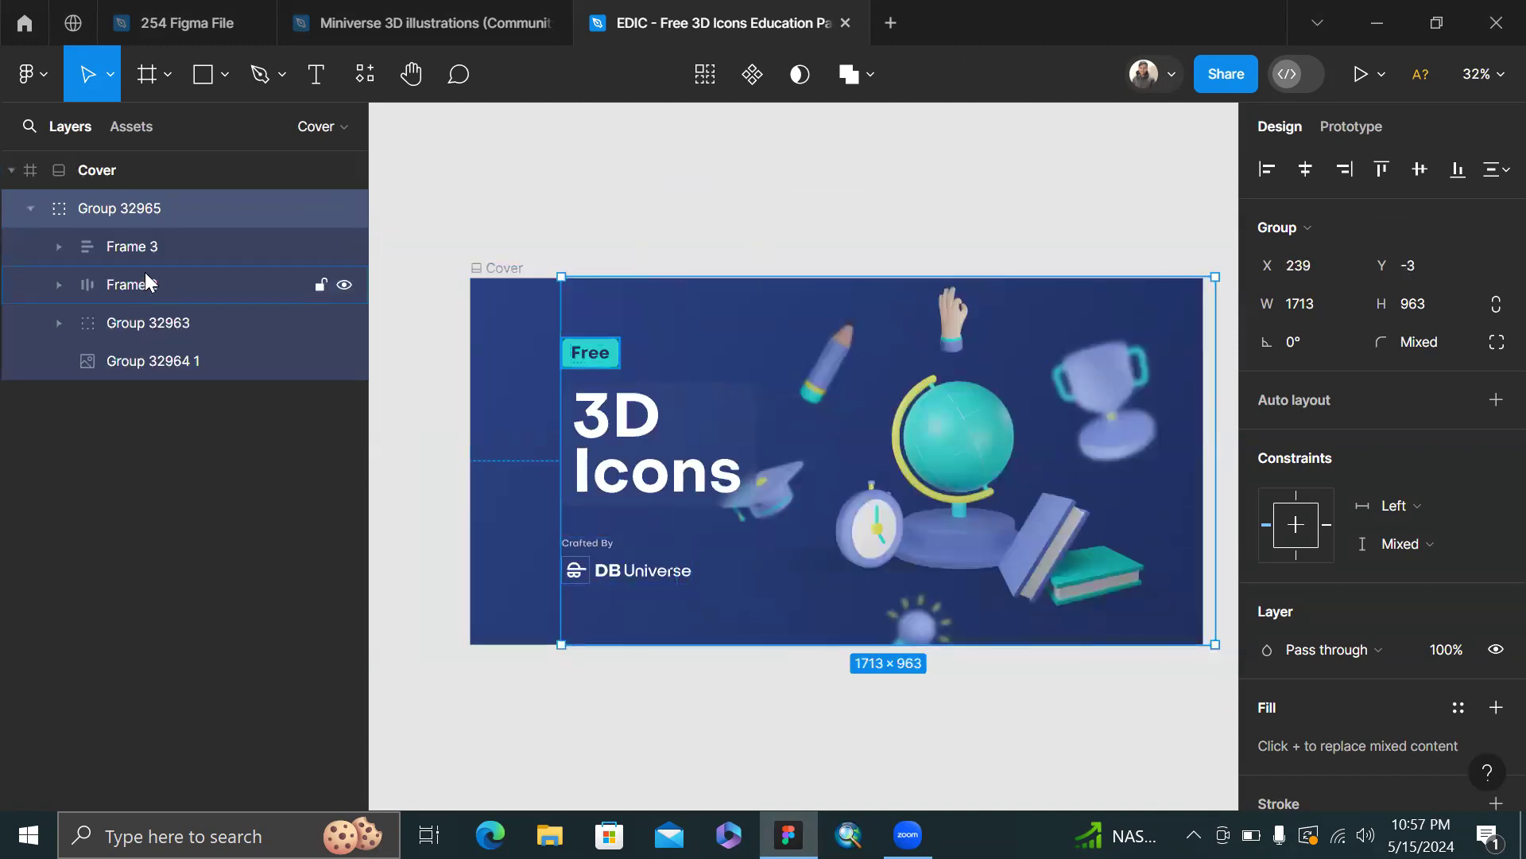
{"action": "left_click", "coordinate": [130, 357]}
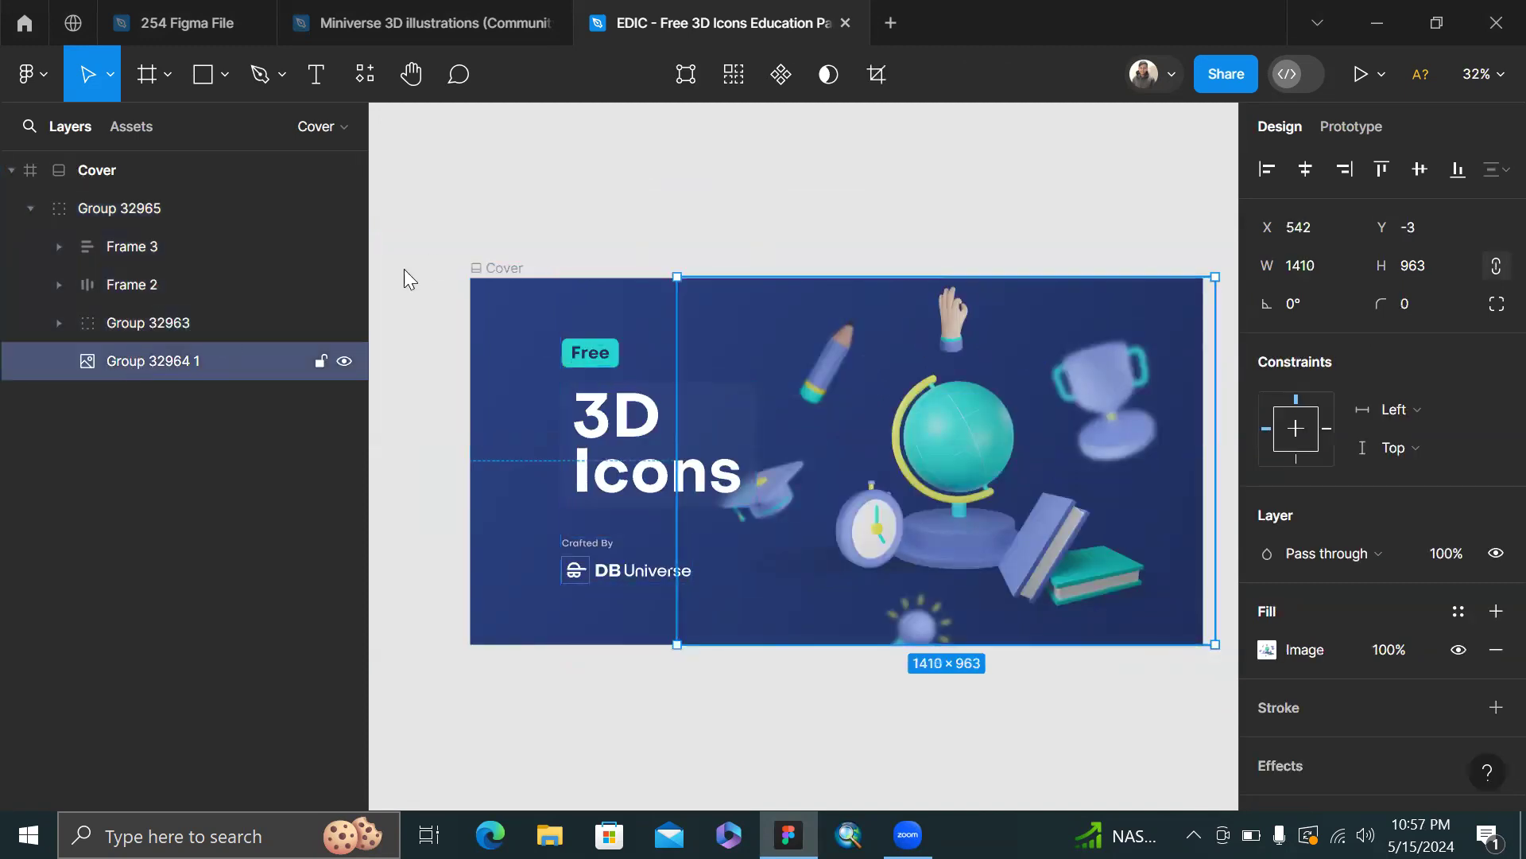
- Read the EDIC - Free 3D Icons Education Pack description on its Community page, highlighting the Purchase Blender Files line
{"action": "left_click", "coordinate": [65, 23]}
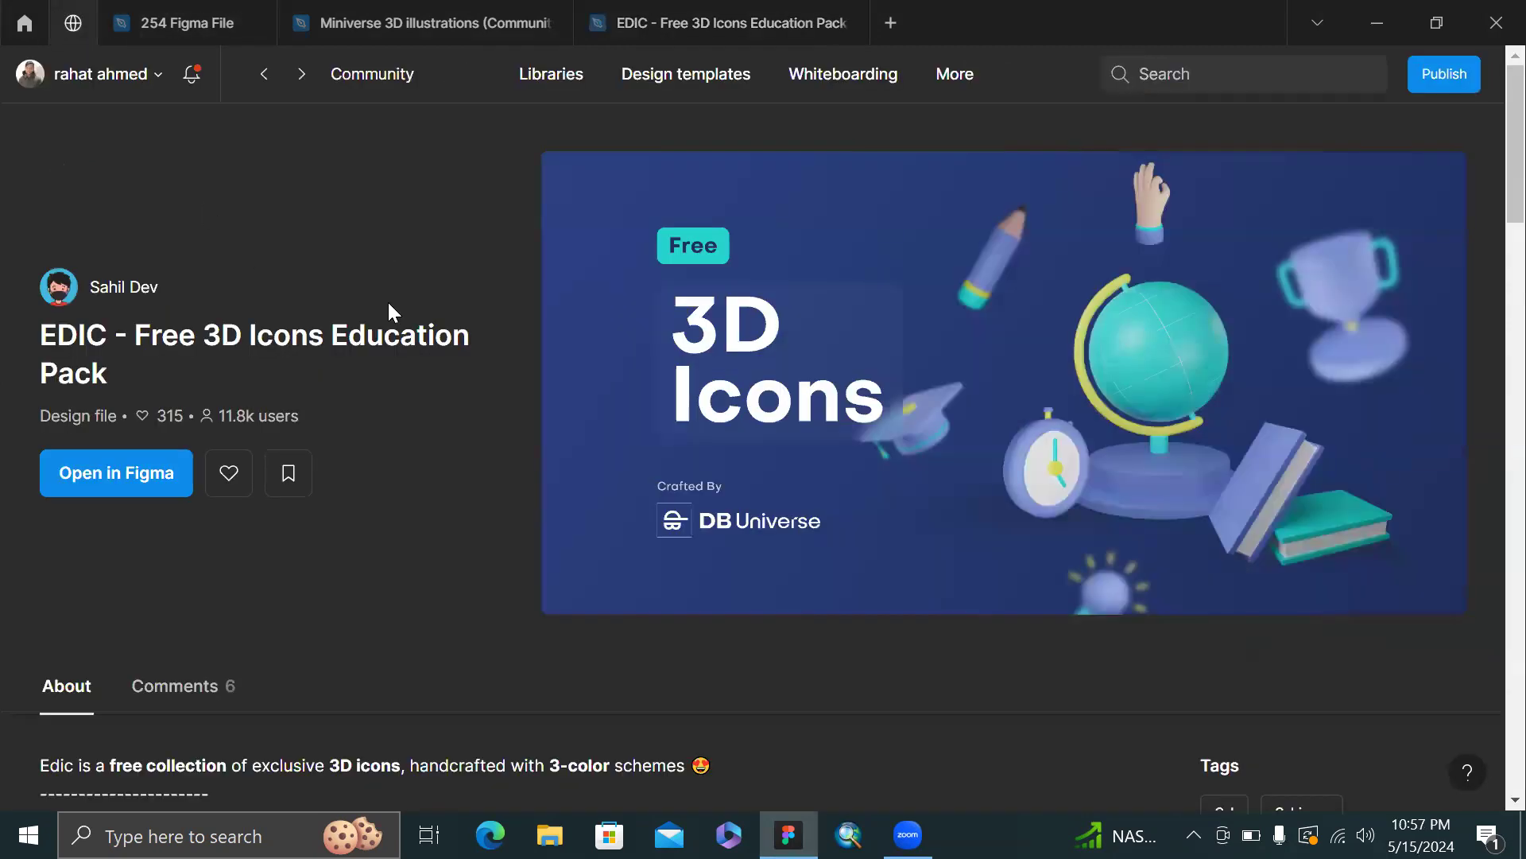
{"action": "scroll", "coordinate": [388, 299], "scroll_direction": "down", "scroll_amount": 2}
{"action": "scroll", "coordinate": [384, 409], "scroll_direction": "down", "scroll_amount": 2}
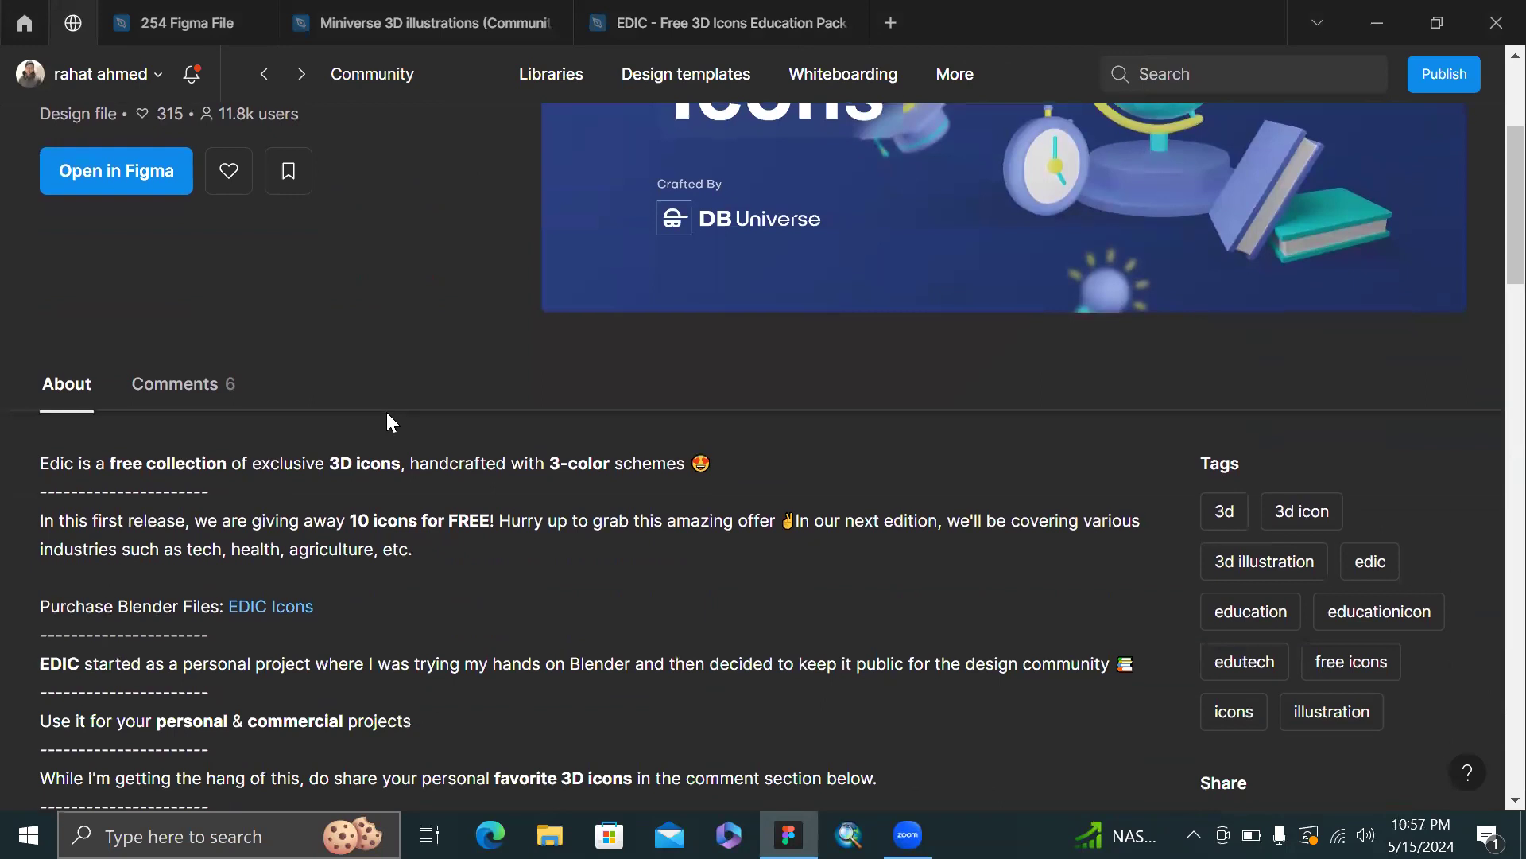
{"action": "left_click_drag", "start_coordinate": [50, 614], "coordinate": [202, 622]}
{"action": "left_click_drag", "start_coordinate": [398, 594], "coordinate": [459, 470]}
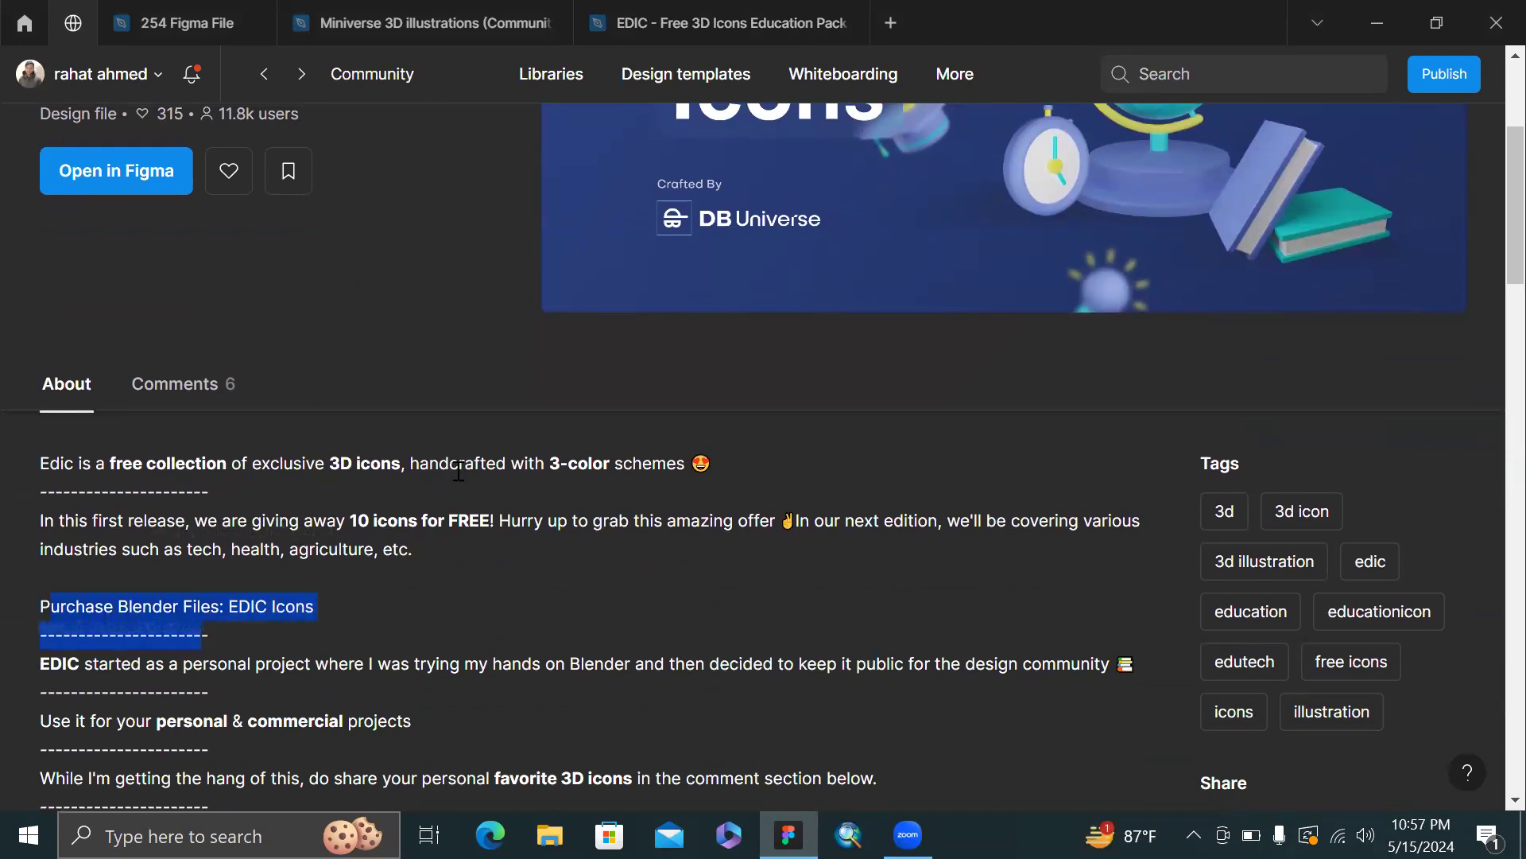
{"action": "left_click", "coordinate": [480, 639]}
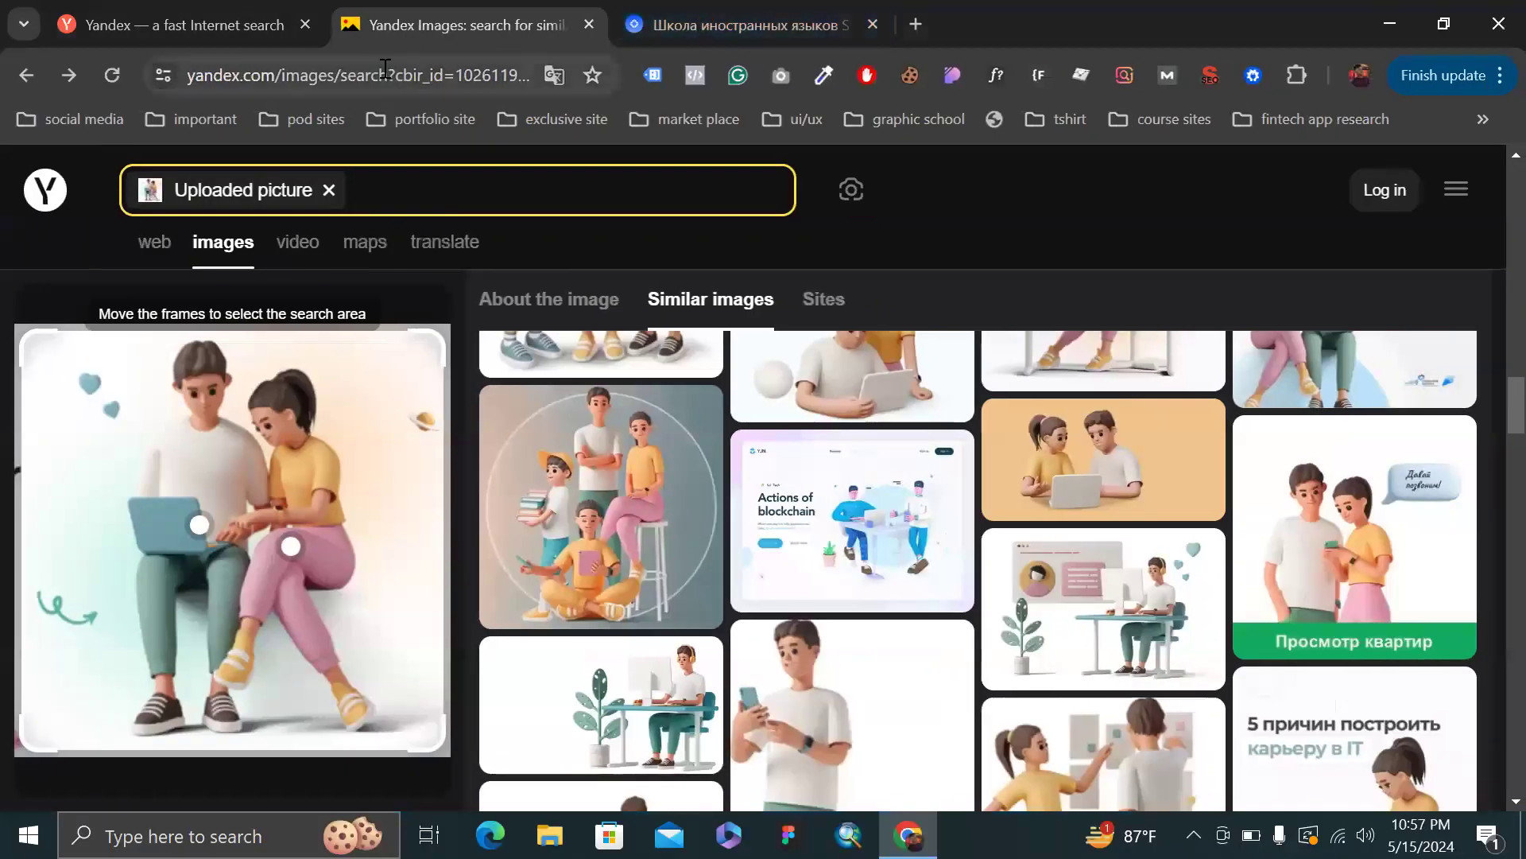
- Switch to the Chrome browser, open free3dicon.com and browse its 3D icons
{"action": "left_click", "coordinate": [385, 69]}
{"action": "type", "text": "3d character"}
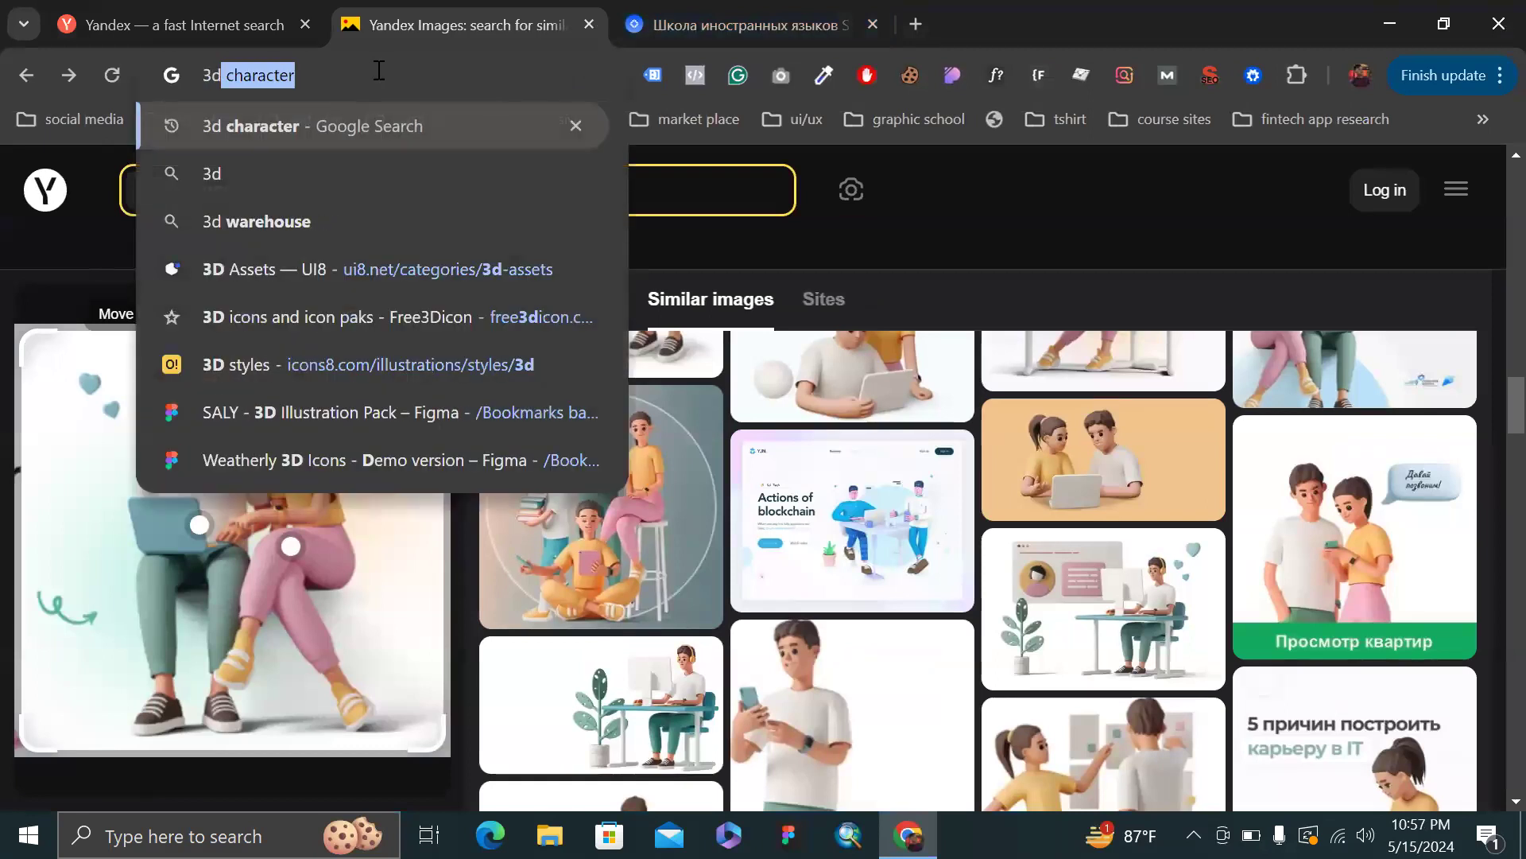
{"action": "left_click", "coordinate": [296, 322]}
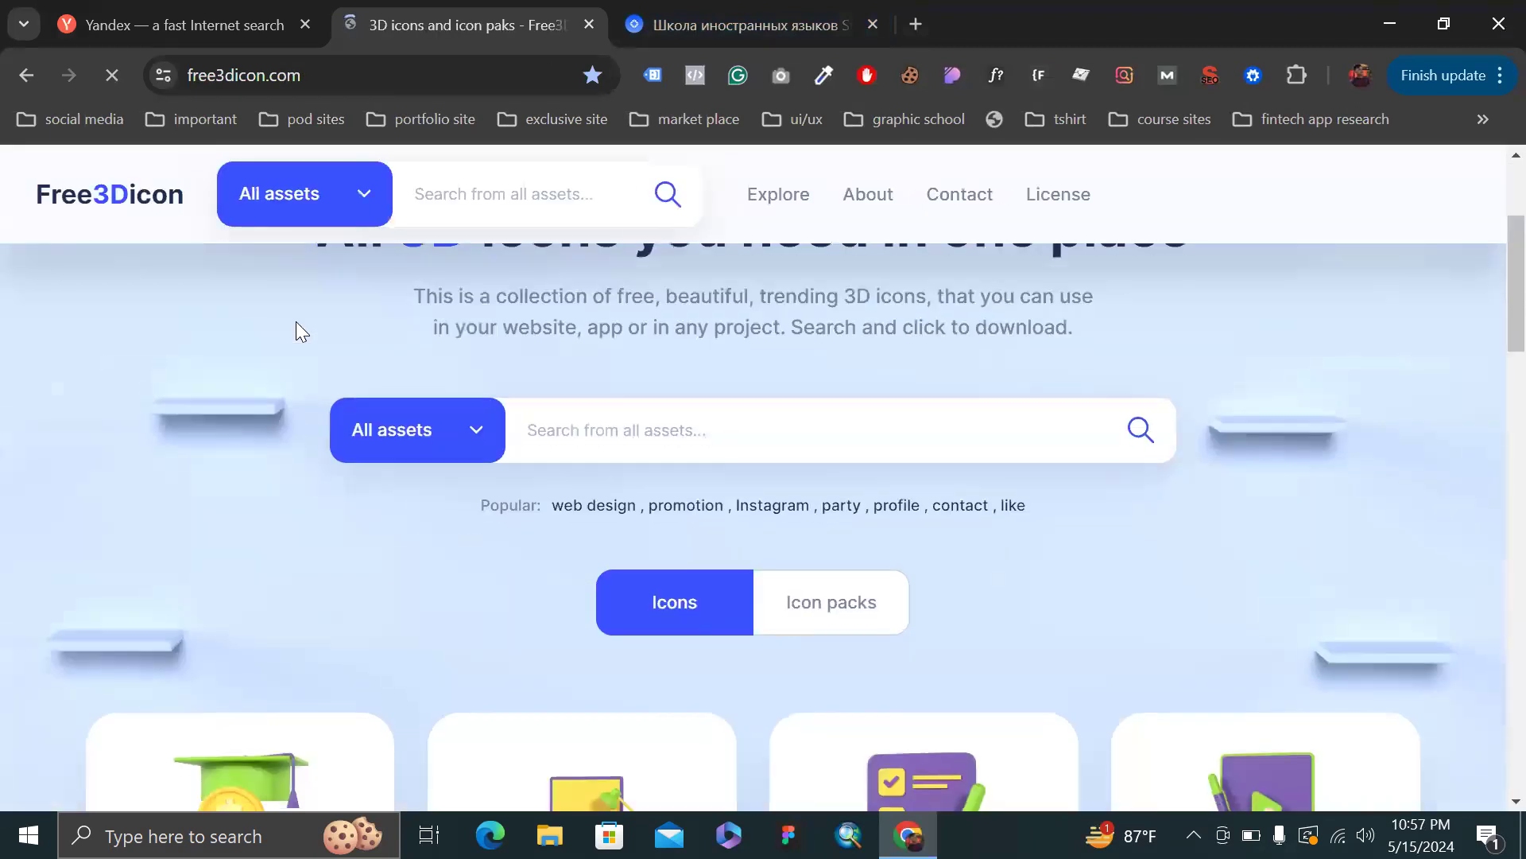
{"action": "scroll", "coordinate": [512, 296], "scroll_direction": "down", "scroll_amount": 5}
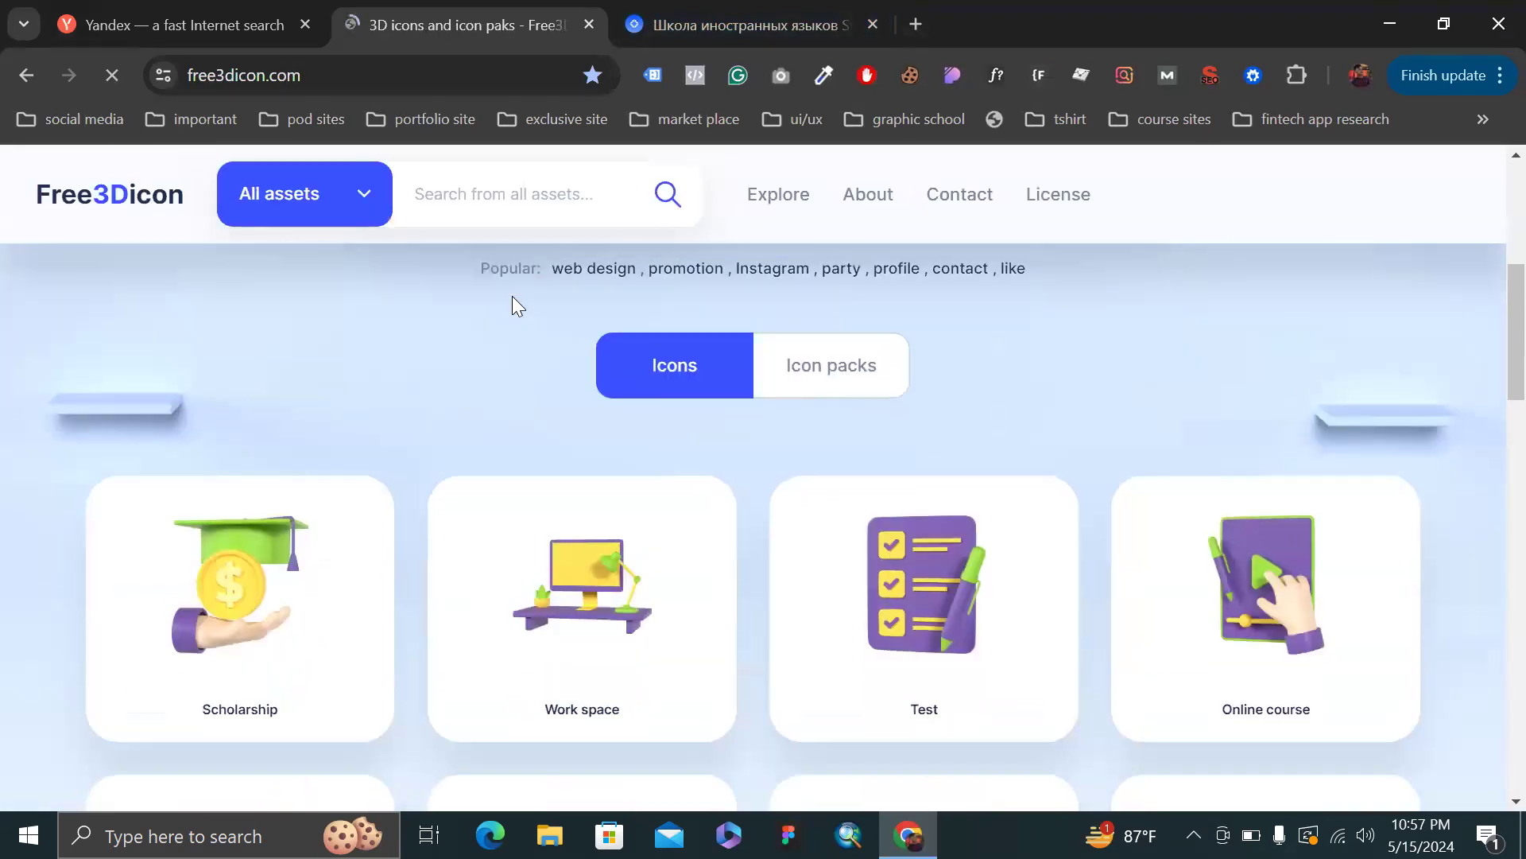
{"action": "scroll", "coordinate": [512, 307], "scroll_direction": "down", "scroll_amount": 5}
{"action": "scroll", "coordinate": [528, 393], "scroll_direction": "up", "scroll_amount": 7}
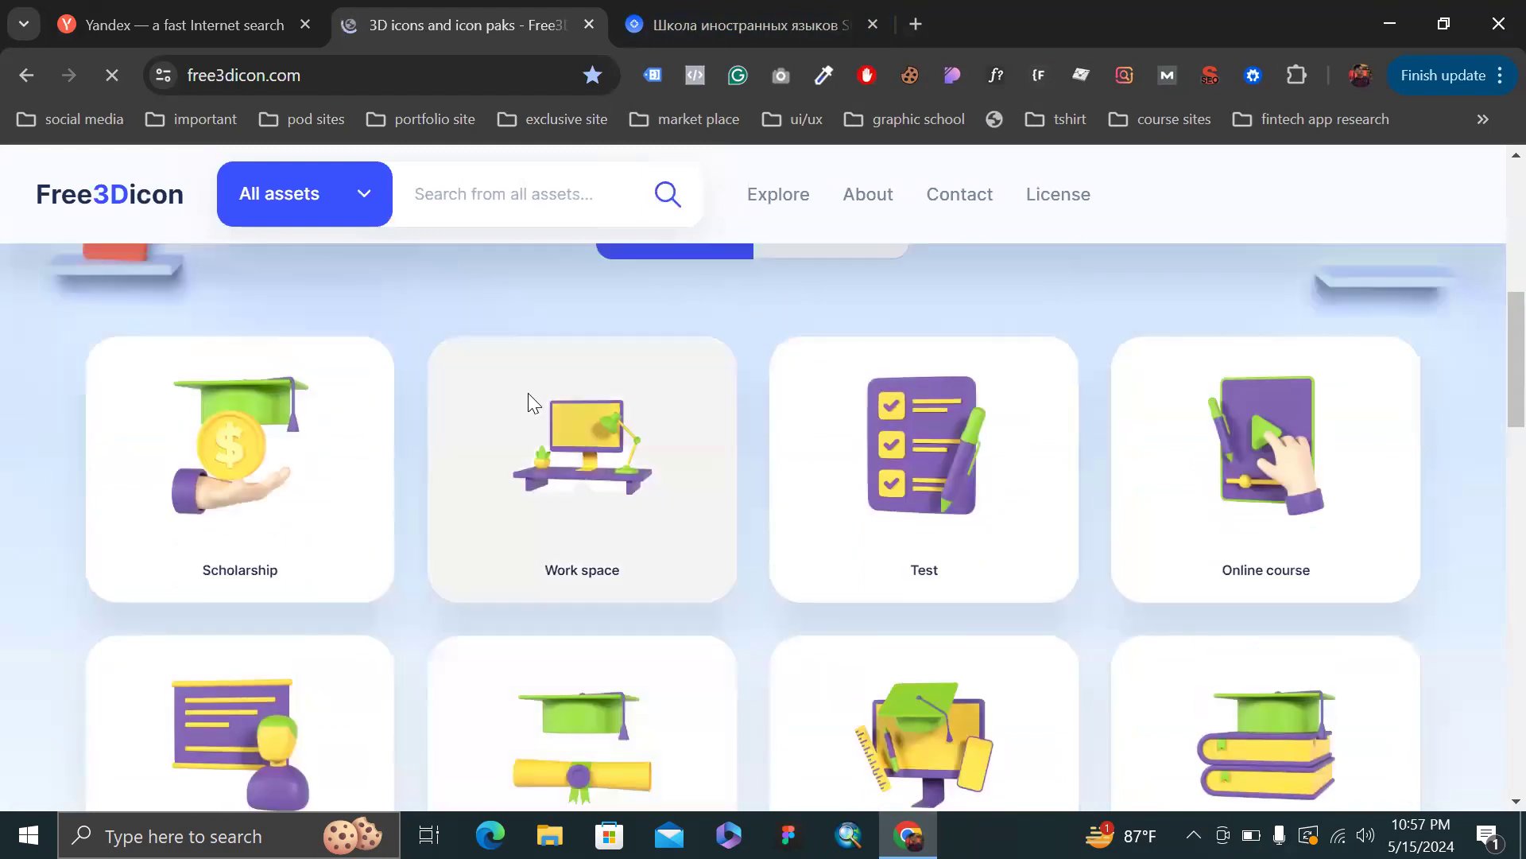
- Search all assets on Free3Dicon for "heart" and look through the matching icons
{"action": "scroll", "coordinate": [555, 369], "scroll_direction": "up", "scroll_amount": 4}
{"action": "left_click", "coordinate": [577, 469]}
{"action": "type", "text": "h"}
{"action": "key", "text": "BackSpace"}
{"action": "type", "text": "heart"}
{"action": "key", "text": "Return"}
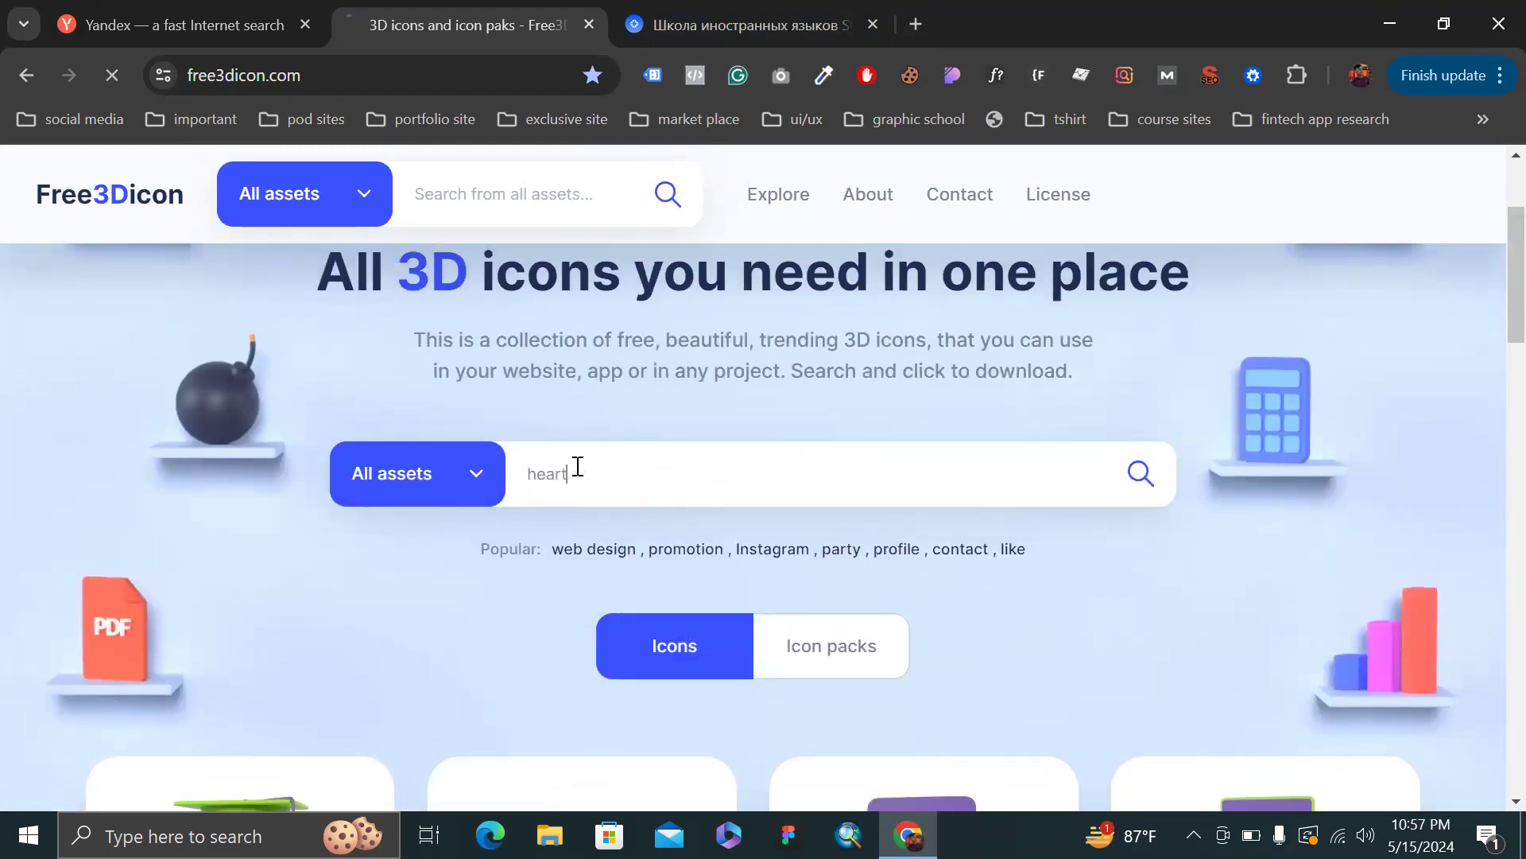
{"action": "scroll", "coordinate": [731, 475], "scroll_direction": "down", "scroll_amount": 3}
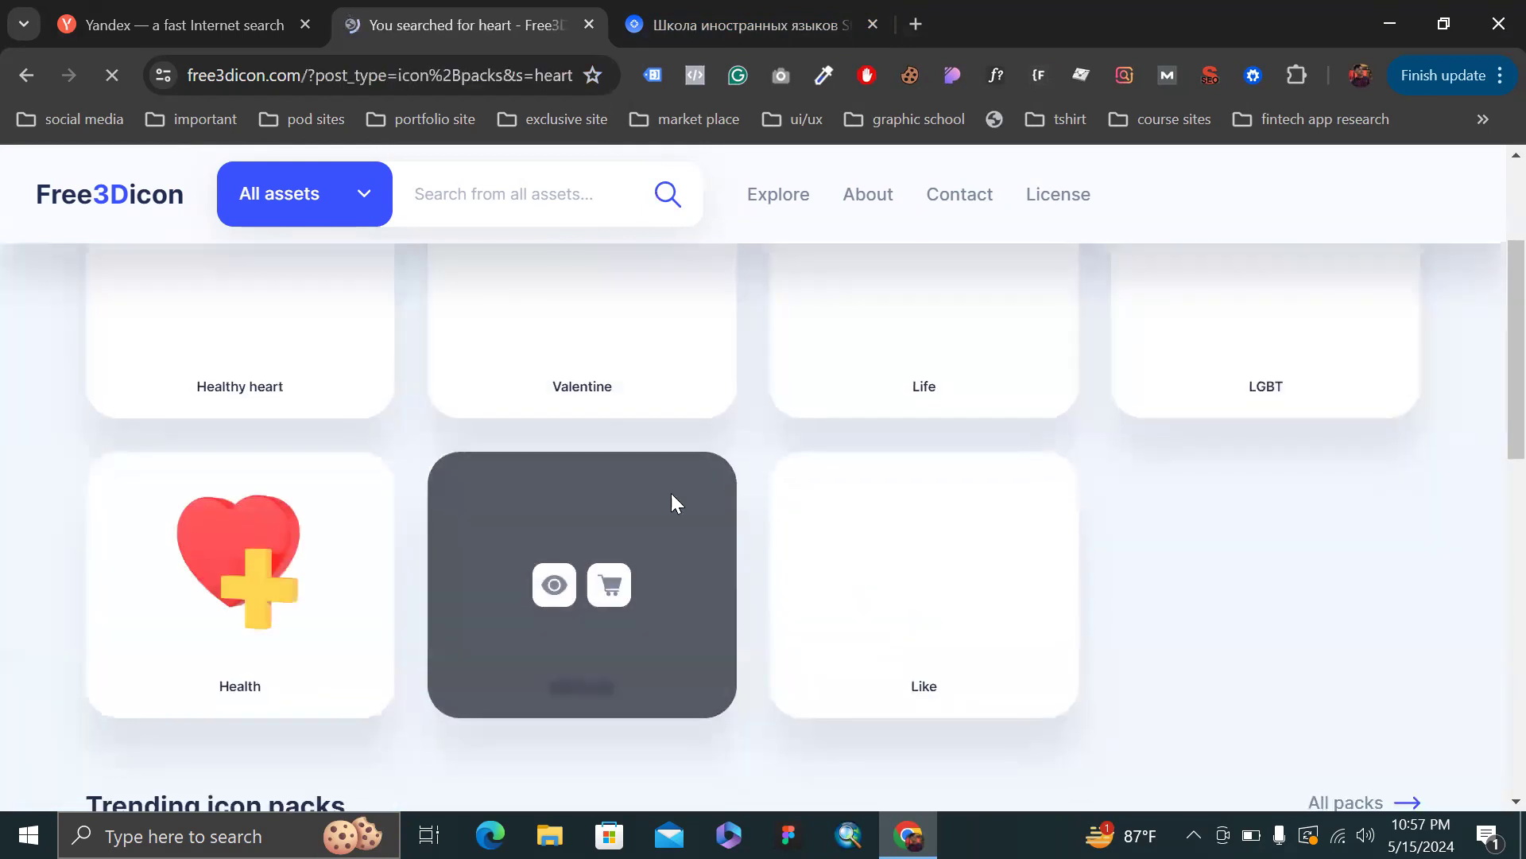
{"action": "scroll", "coordinate": [639, 523], "scroll_direction": "up", "scroll_amount": 1}
{"action": "scroll", "coordinate": [607, 562], "scroll_direction": "up", "scroll_amount": 1}
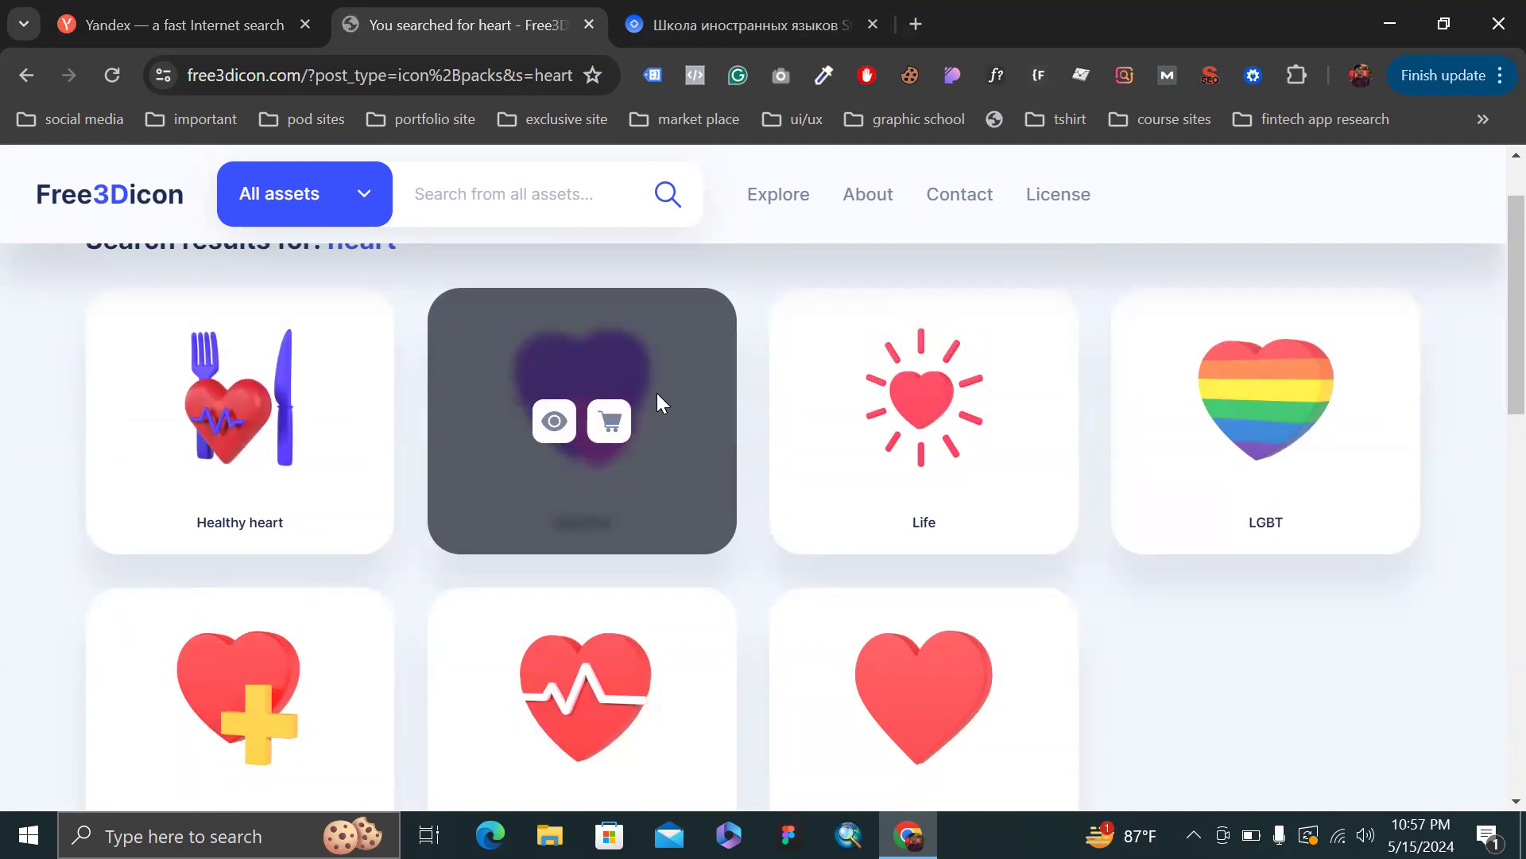
{"action": "scroll", "coordinate": [657, 392], "scroll_direction": "down", "scroll_amount": 1}
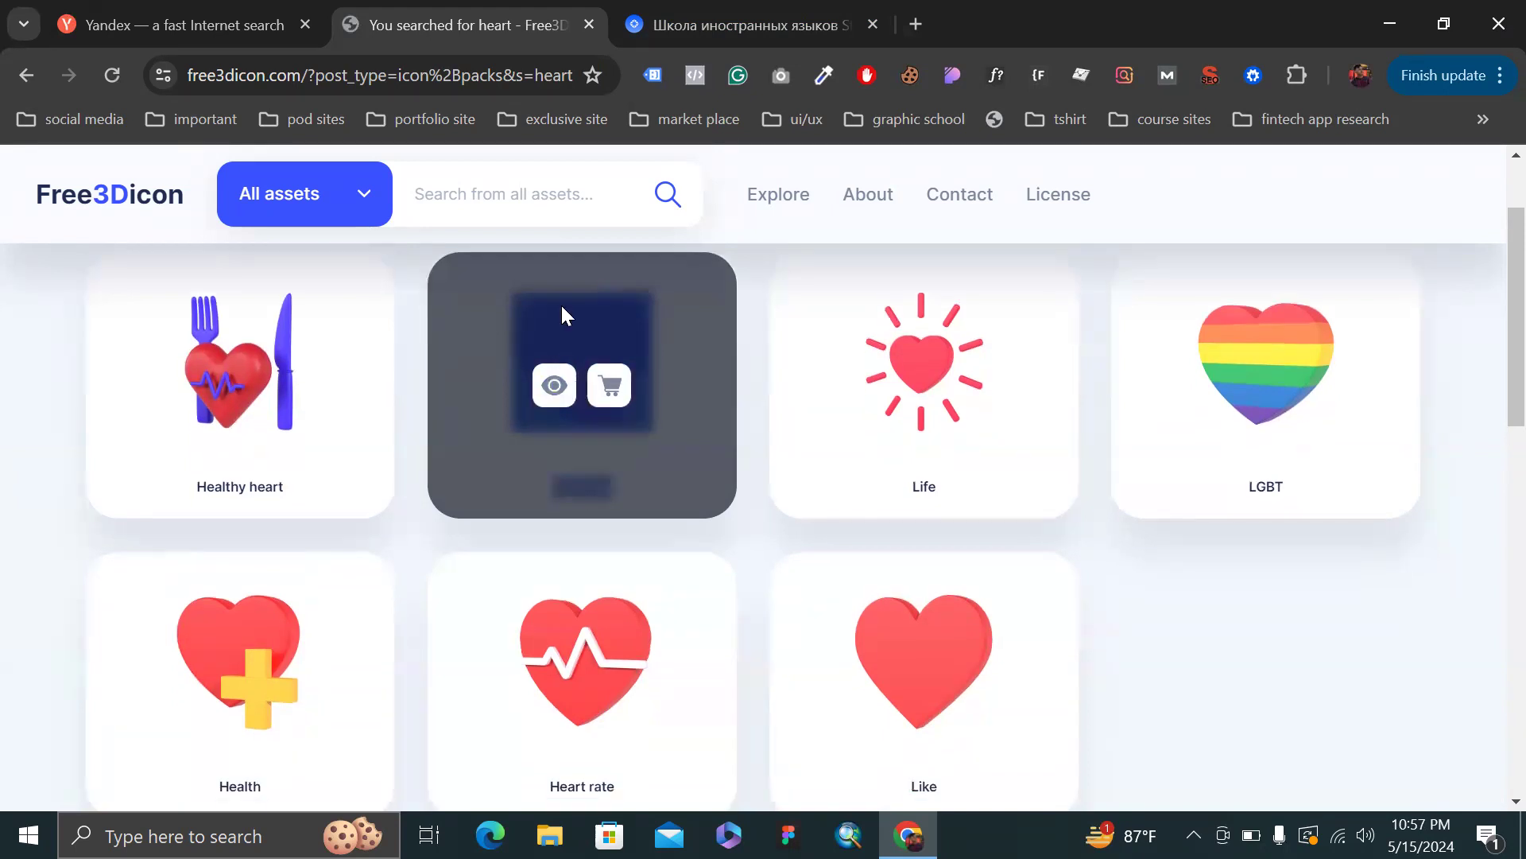
- Open the Valentine icon's page on Free3Dicon and review its preview and the premium and free version details
{"action": "left_click", "coordinate": [554, 387]}
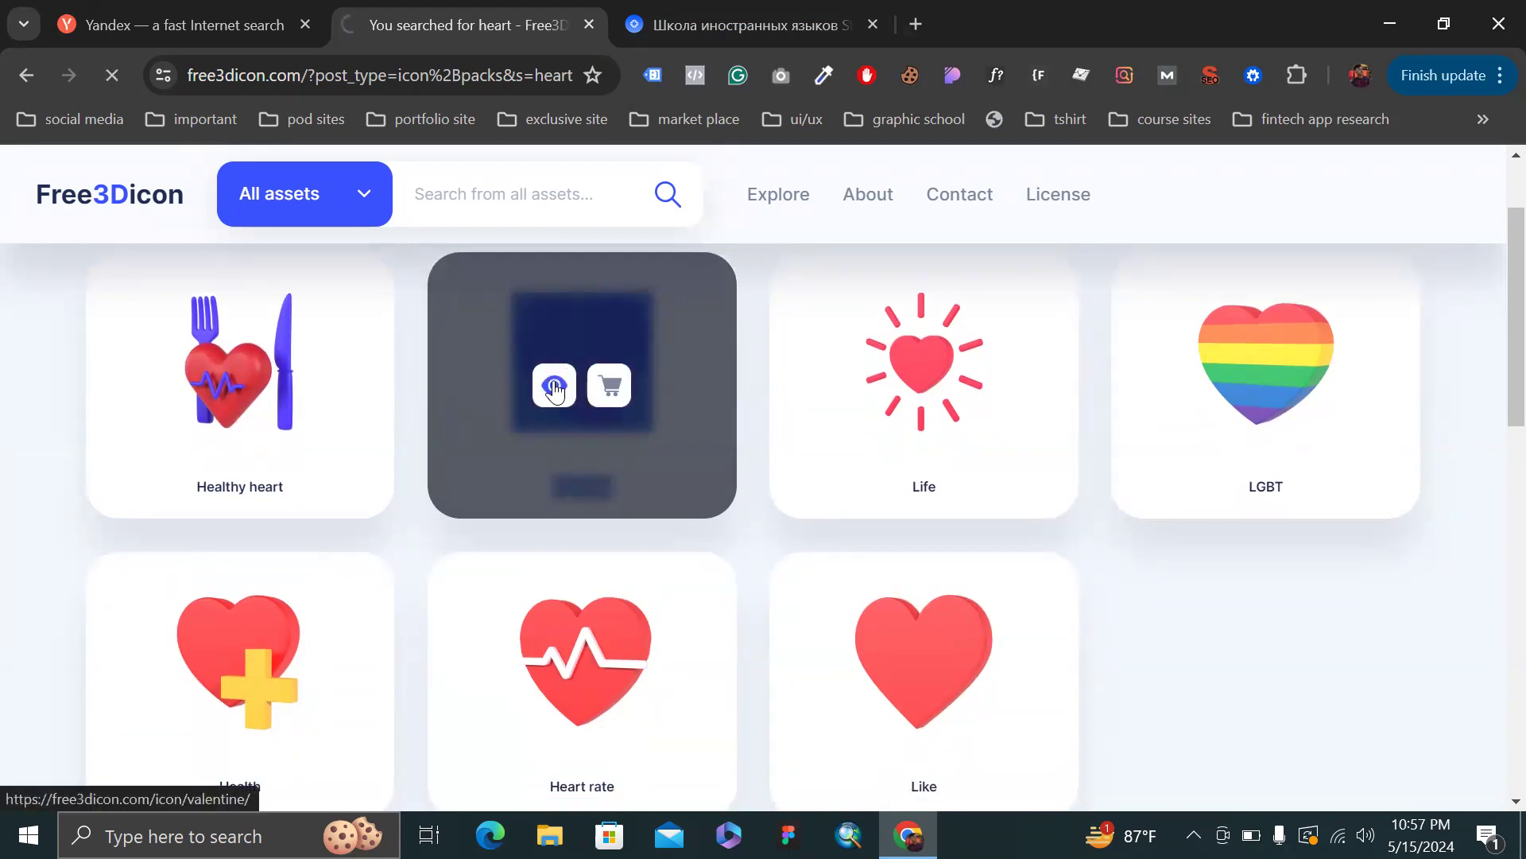
{"action": "scroll", "coordinate": [588, 501], "scroll_direction": "down", "scroll_amount": 2}
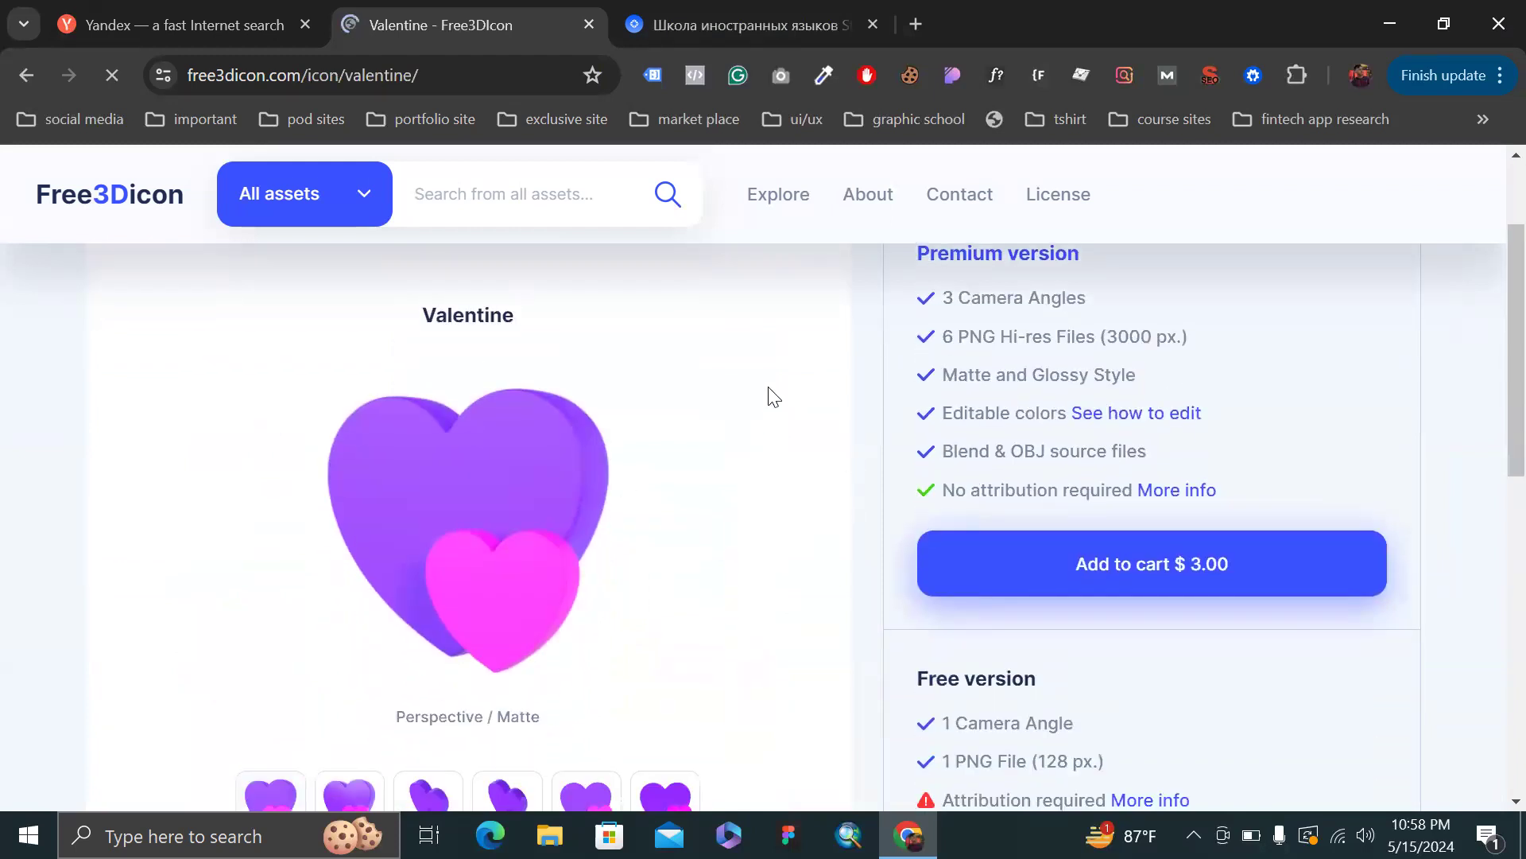
{"action": "scroll", "coordinate": [769, 396], "scroll_direction": "down", "scroll_amount": 3}
- Browse the icons and trending icon packs on the Free3Dicon homepage, and close the browser to return to Figma
{"action": "left_click", "coordinate": [522, 66]}
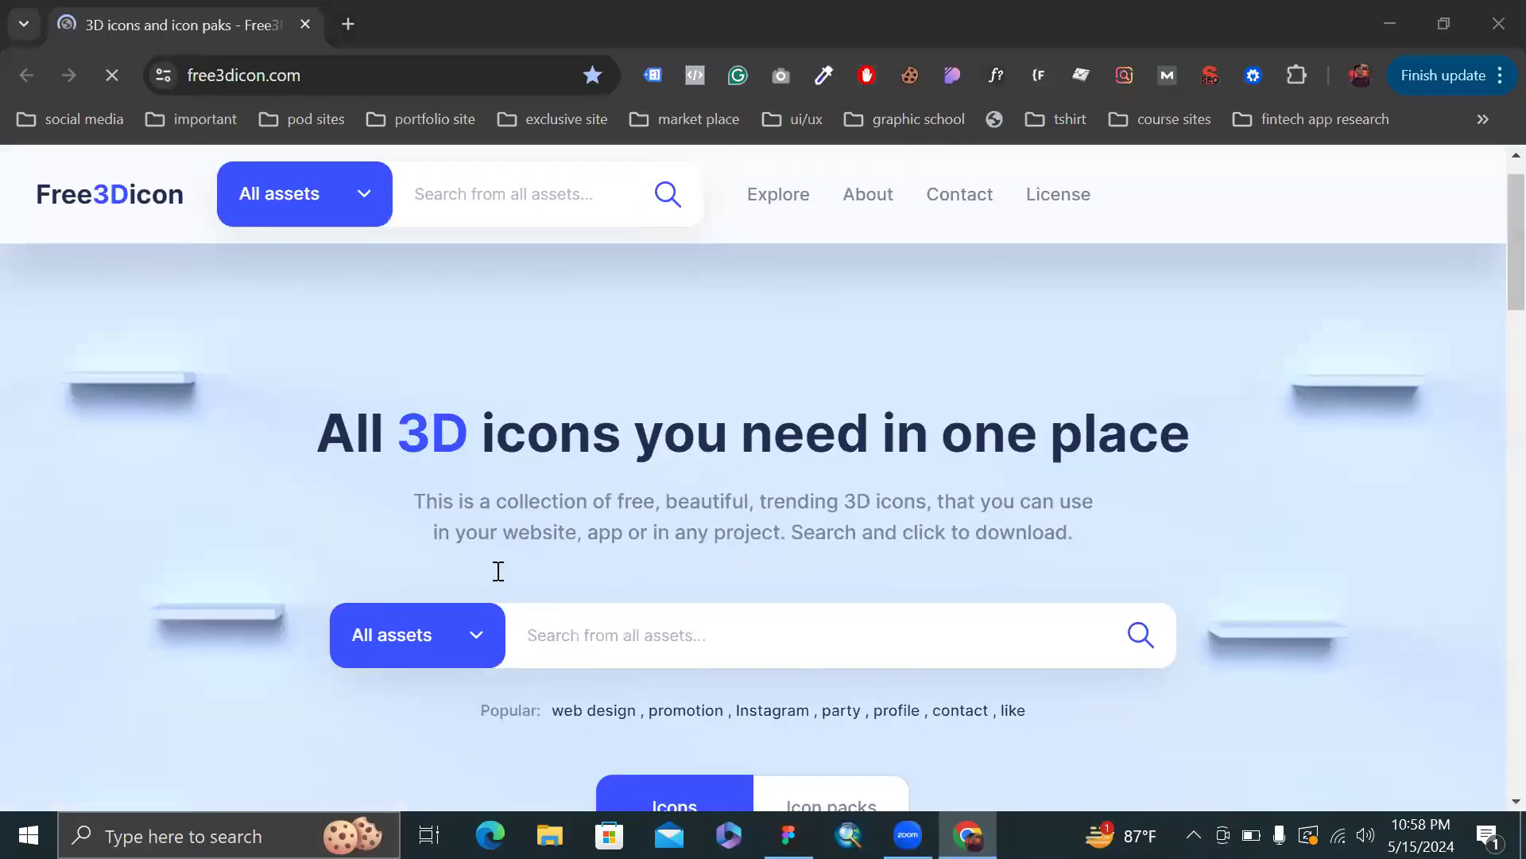
{"action": "scroll", "coordinate": [499, 571], "scroll_direction": "down", "scroll_amount": 1}
{"action": "scroll", "coordinate": [499, 394], "scroll_direction": "down", "scroll_amount": 8}
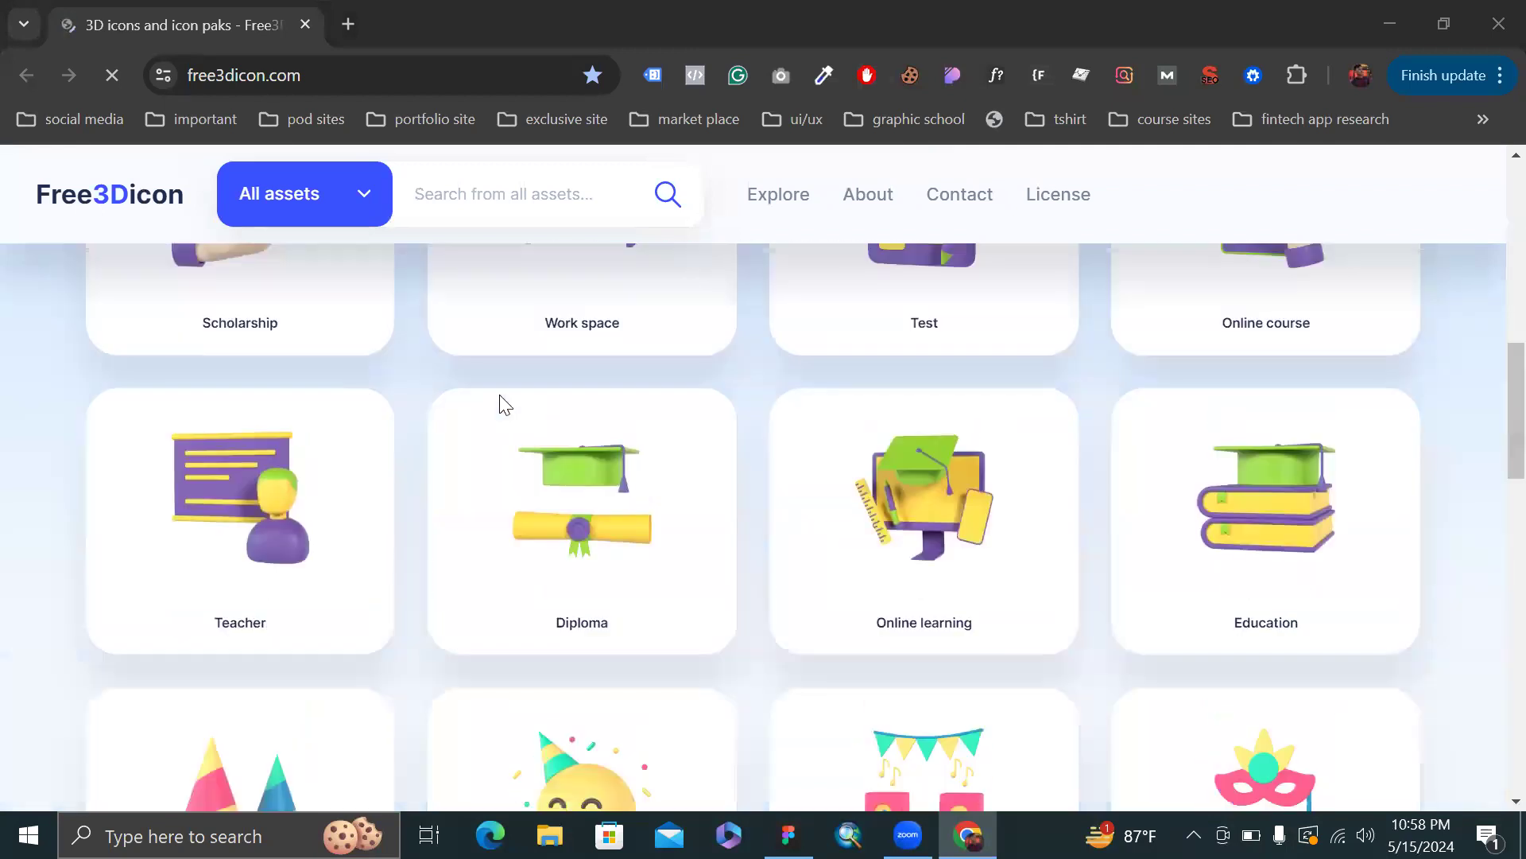
{"action": "scroll", "coordinate": [500, 394], "scroll_direction": "up", "scroll_amount": 5}
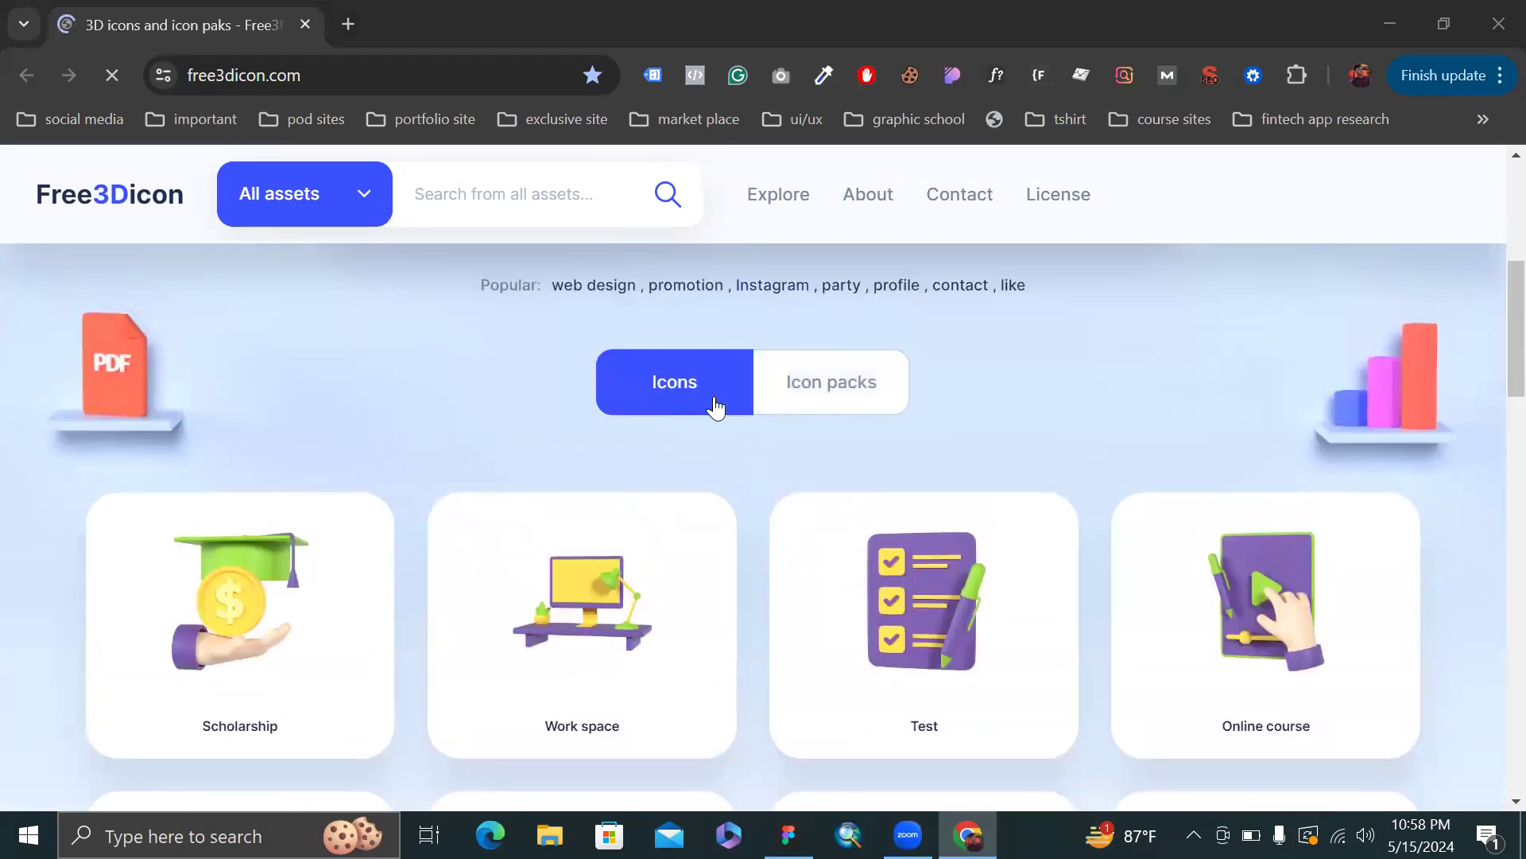
{"action": "scroll", "coordinate": [801, 405], "scroll_direction": "down", "scroll_amount": 6}
{"action": "scroll", "coordinate": [801, 406], "scroll_direction": "down", "scroll_amount": 10}
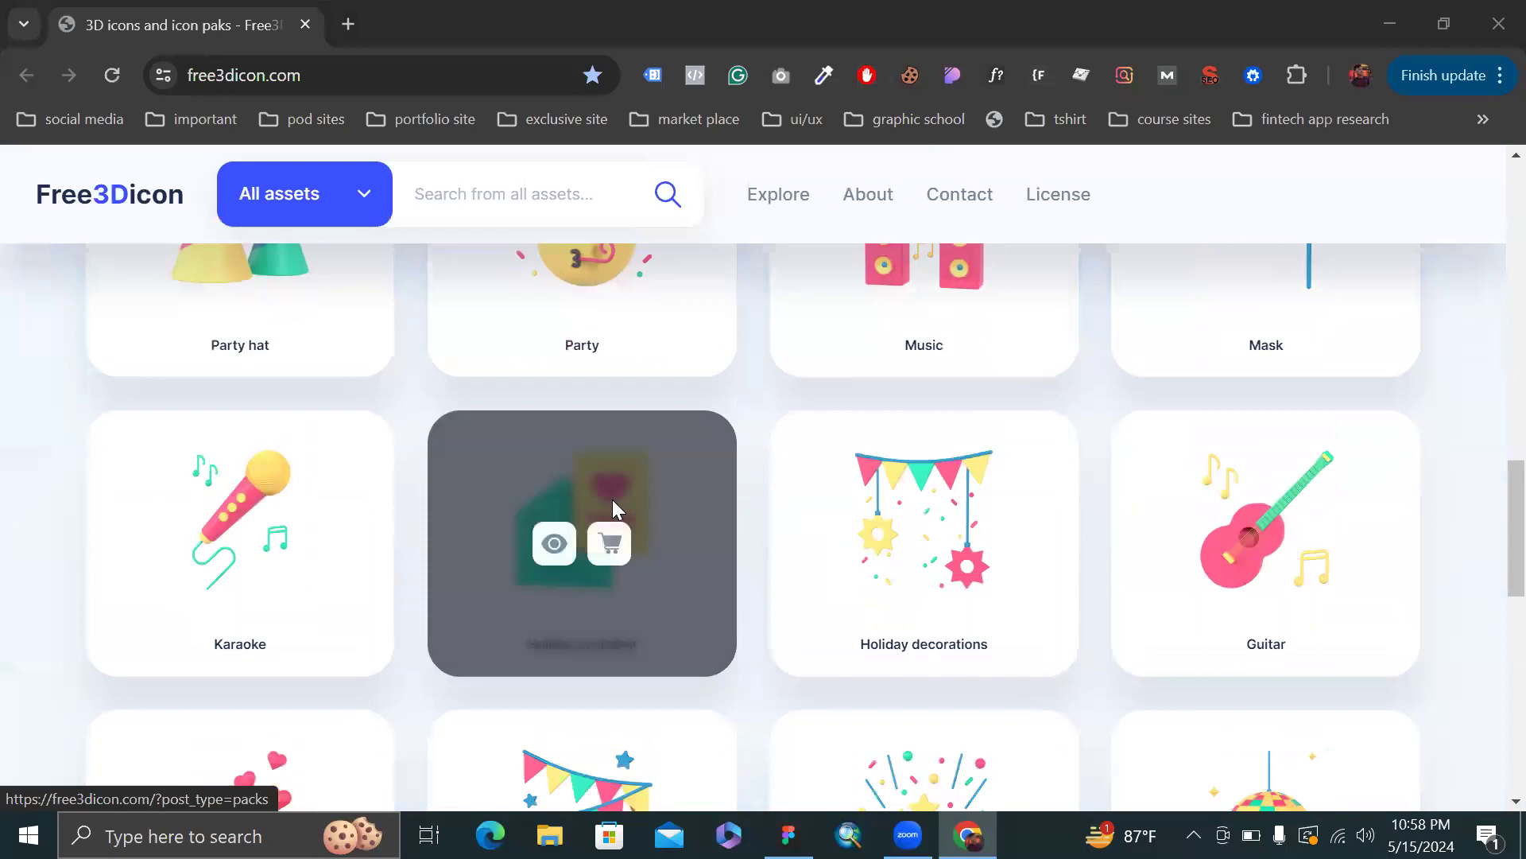
{"action": "scroll", "coordinate": [762, 451], "scroll_direction": "down", "scroll_amount": 8}
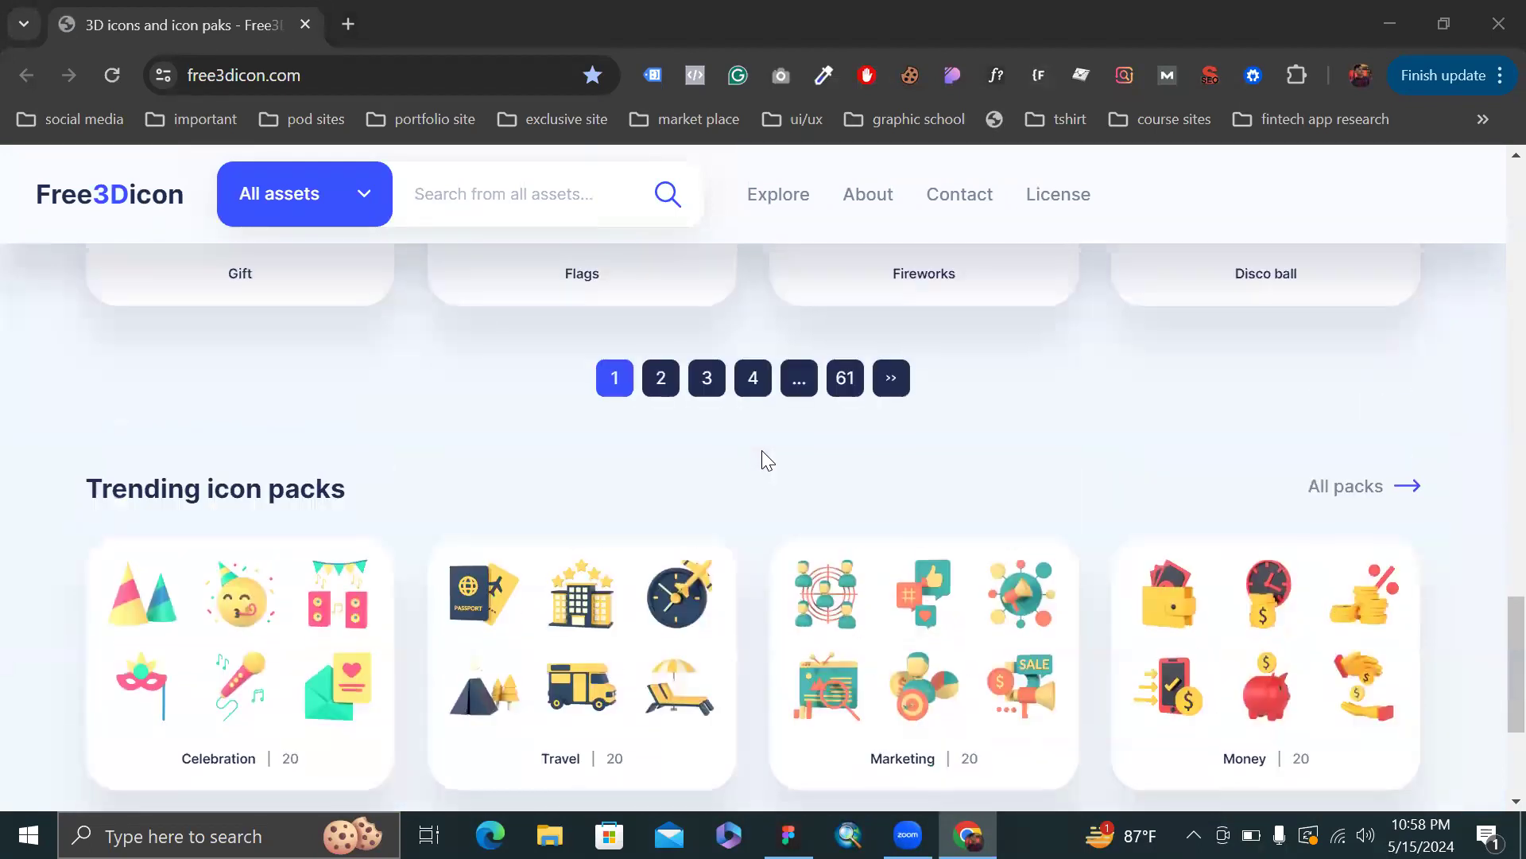
{"action": "scroll", "coordinate": [762, 451], "scroll_direction": "up", "scroll_amount": 2}
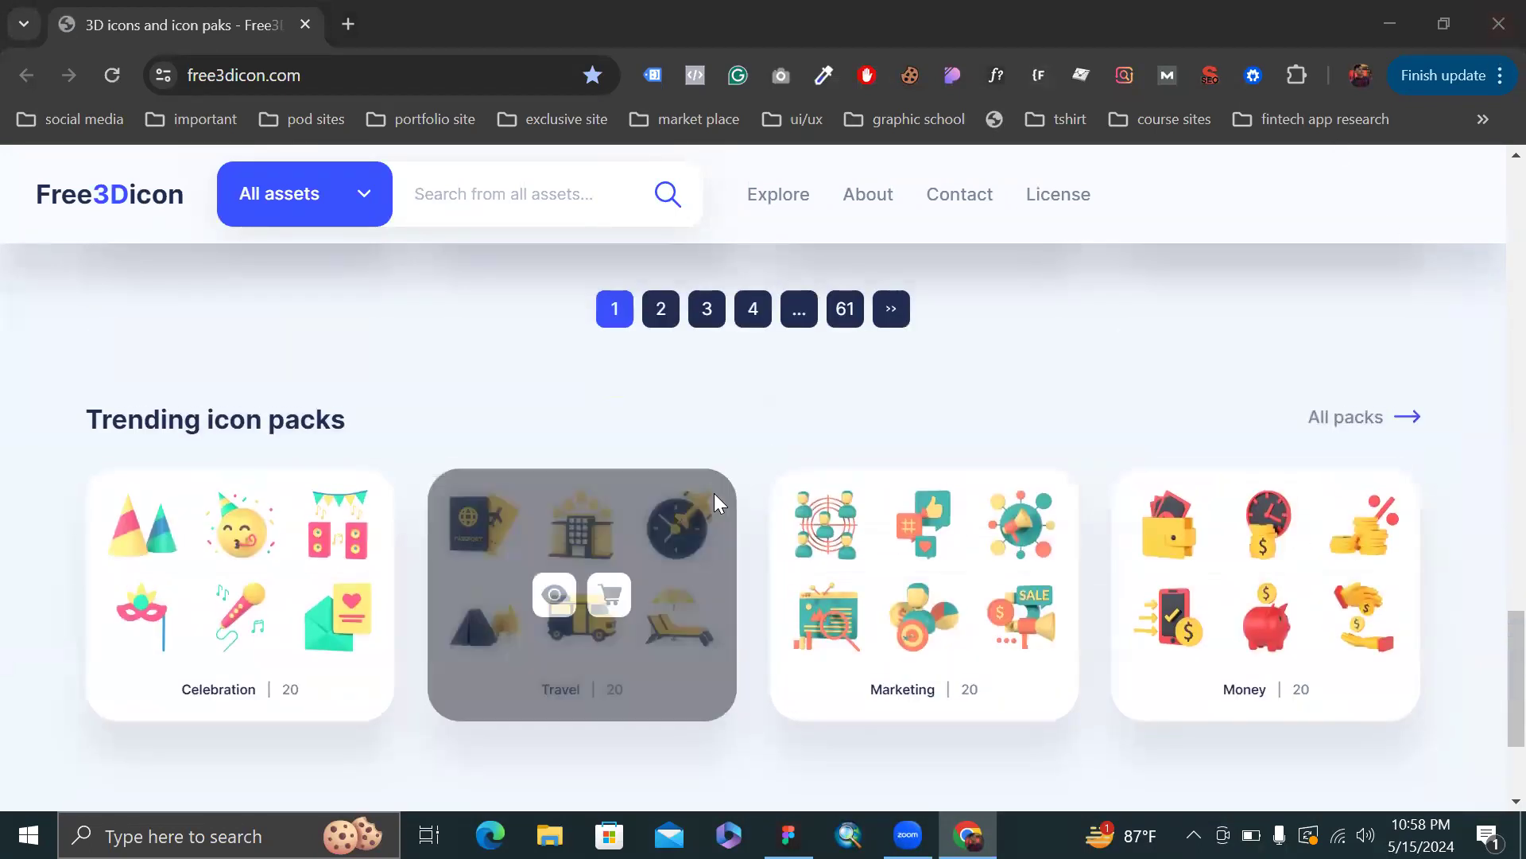
{"action": "scroll", "coordinate": [712, 500], "scroll_direction": "up", "scroll_amount": 10}
{"action": "left_click", "coordinate": [1495, 11]}
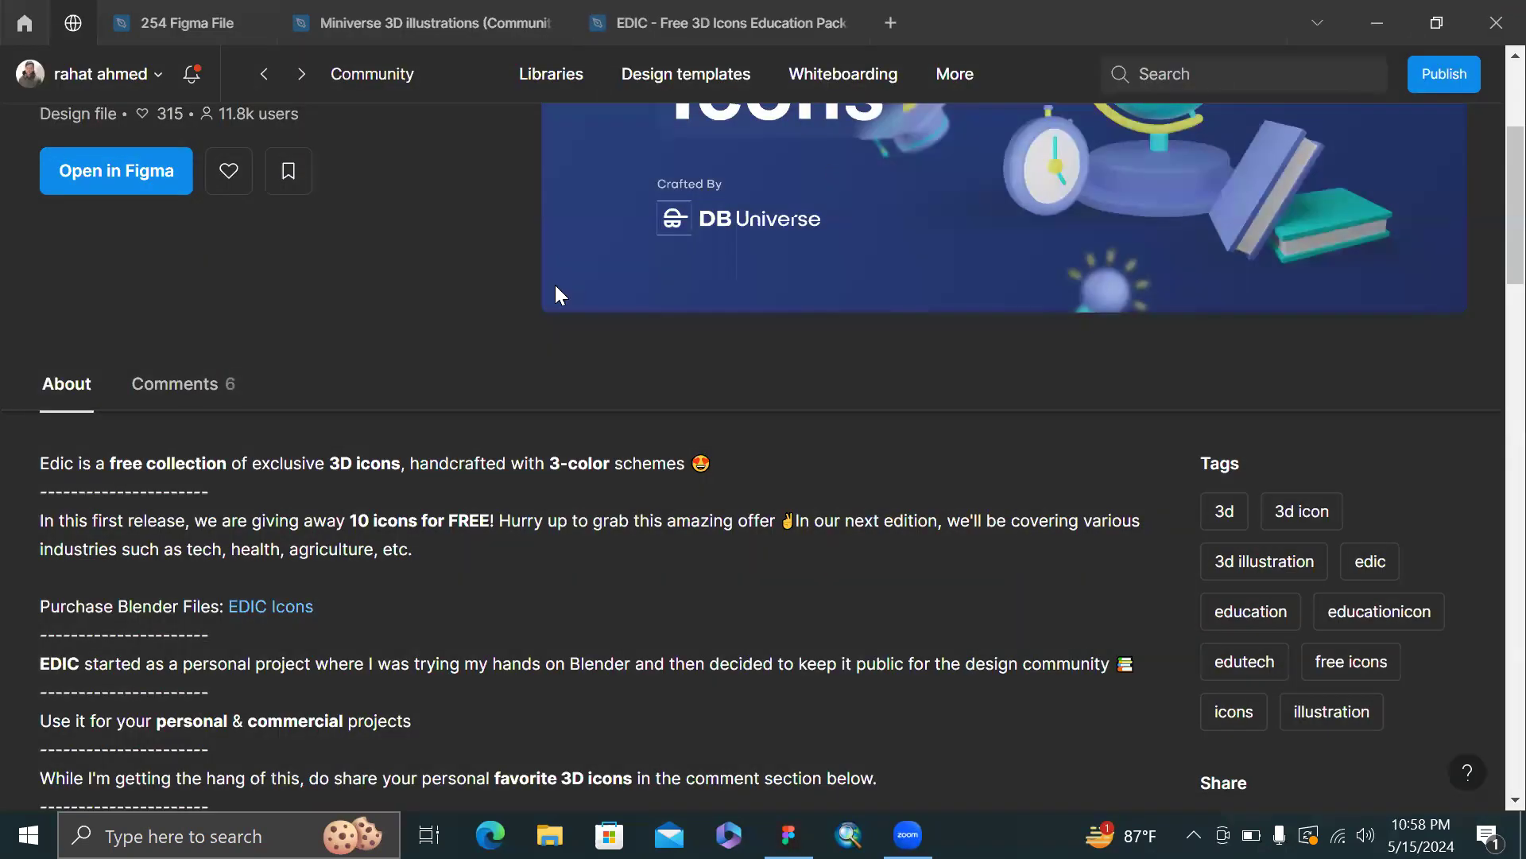
- In 254 Figma File, search the plugins for "3d icons" and run the 3dicons plugin
{"action": "left_click", "coordinate": [211, 8]}
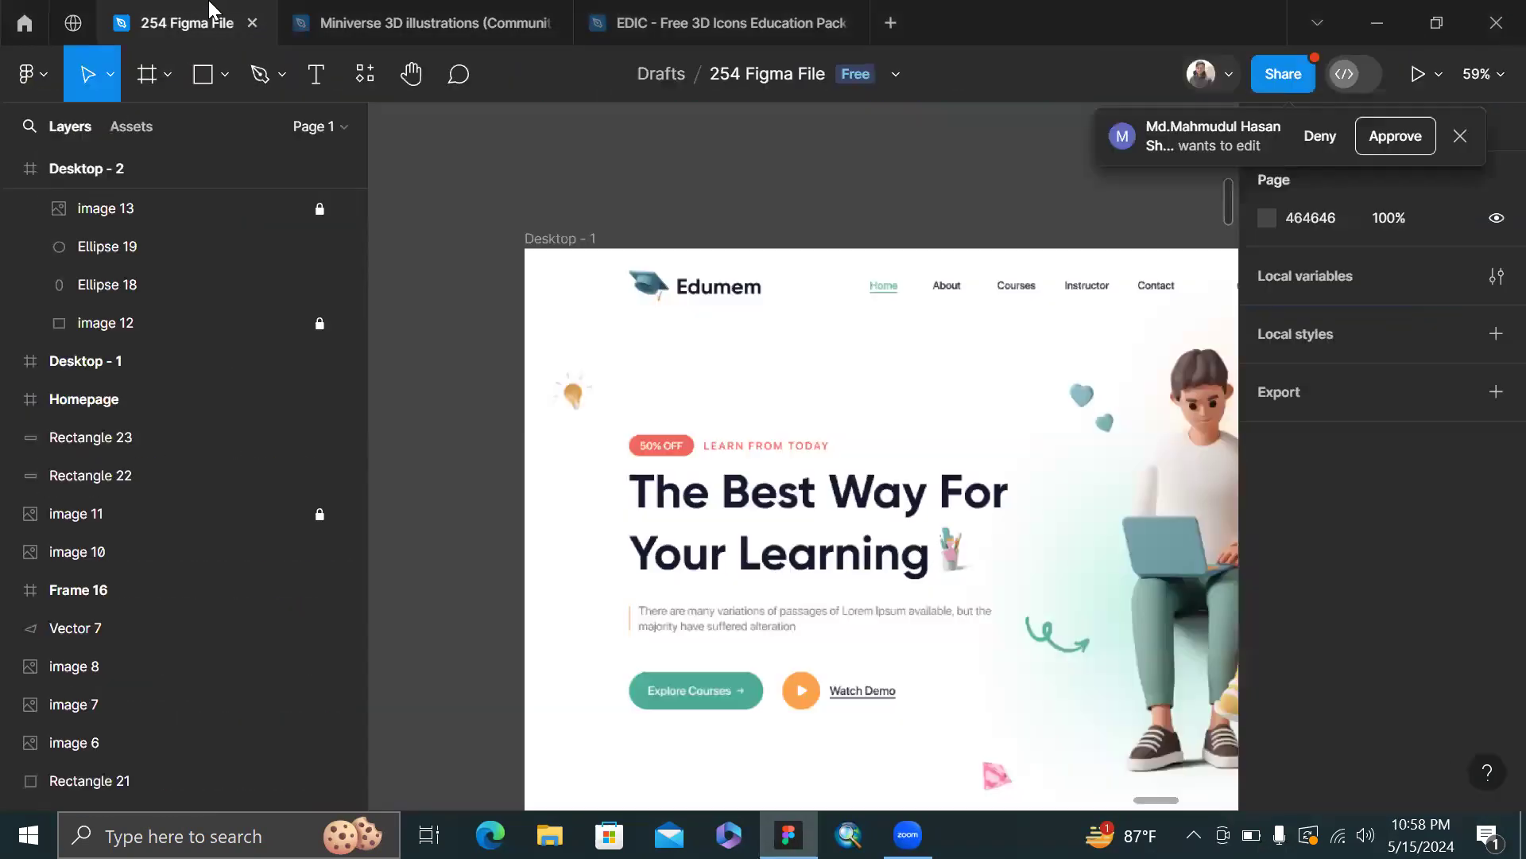
{"action": "left_click", "coordinate": [365, 73]}
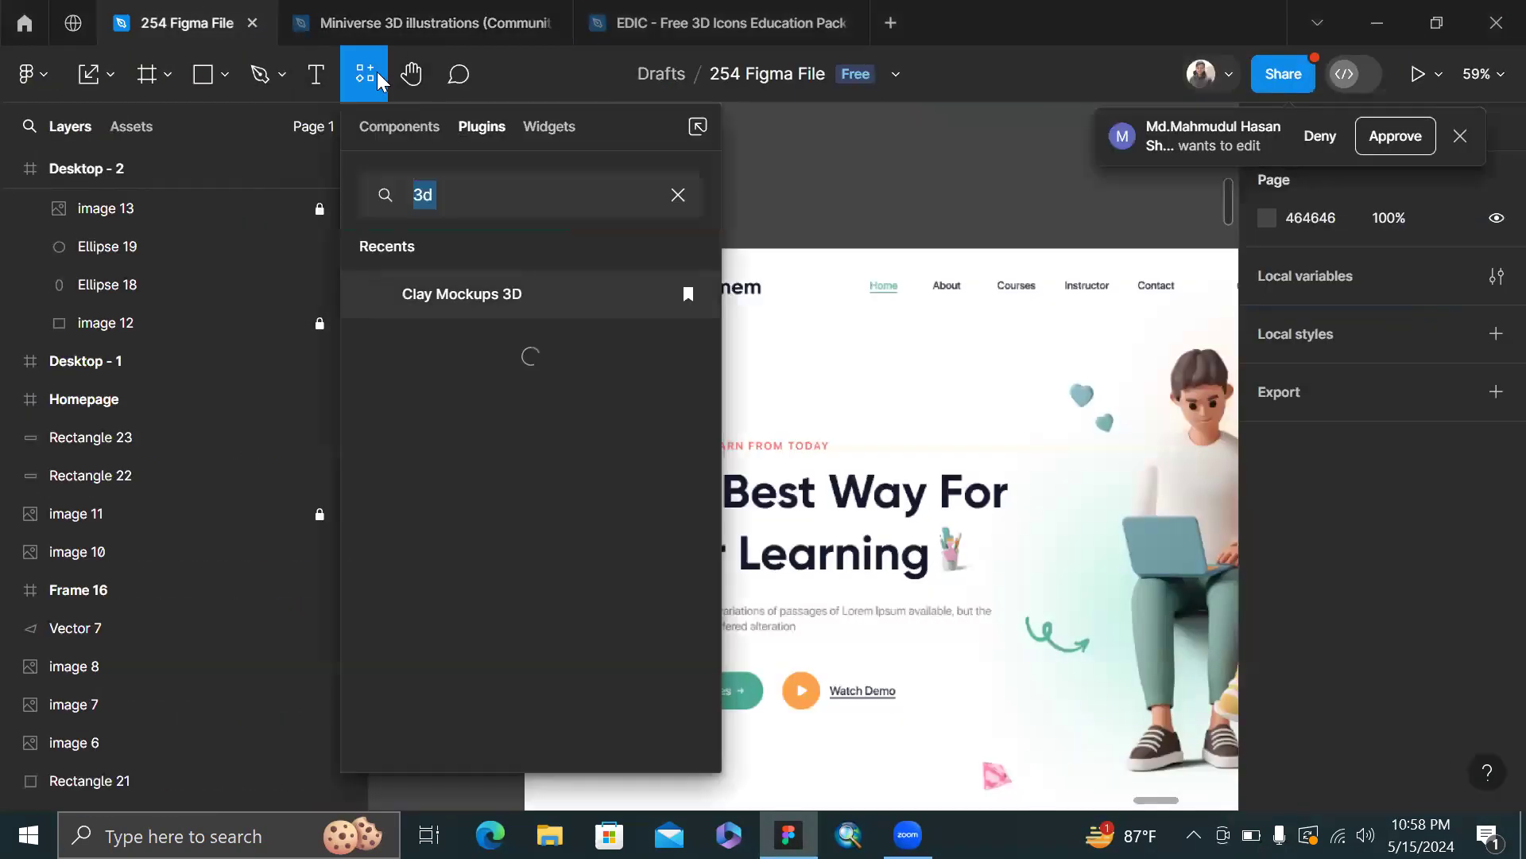
{"action": "left_click", "coordinate": [442, 195]}
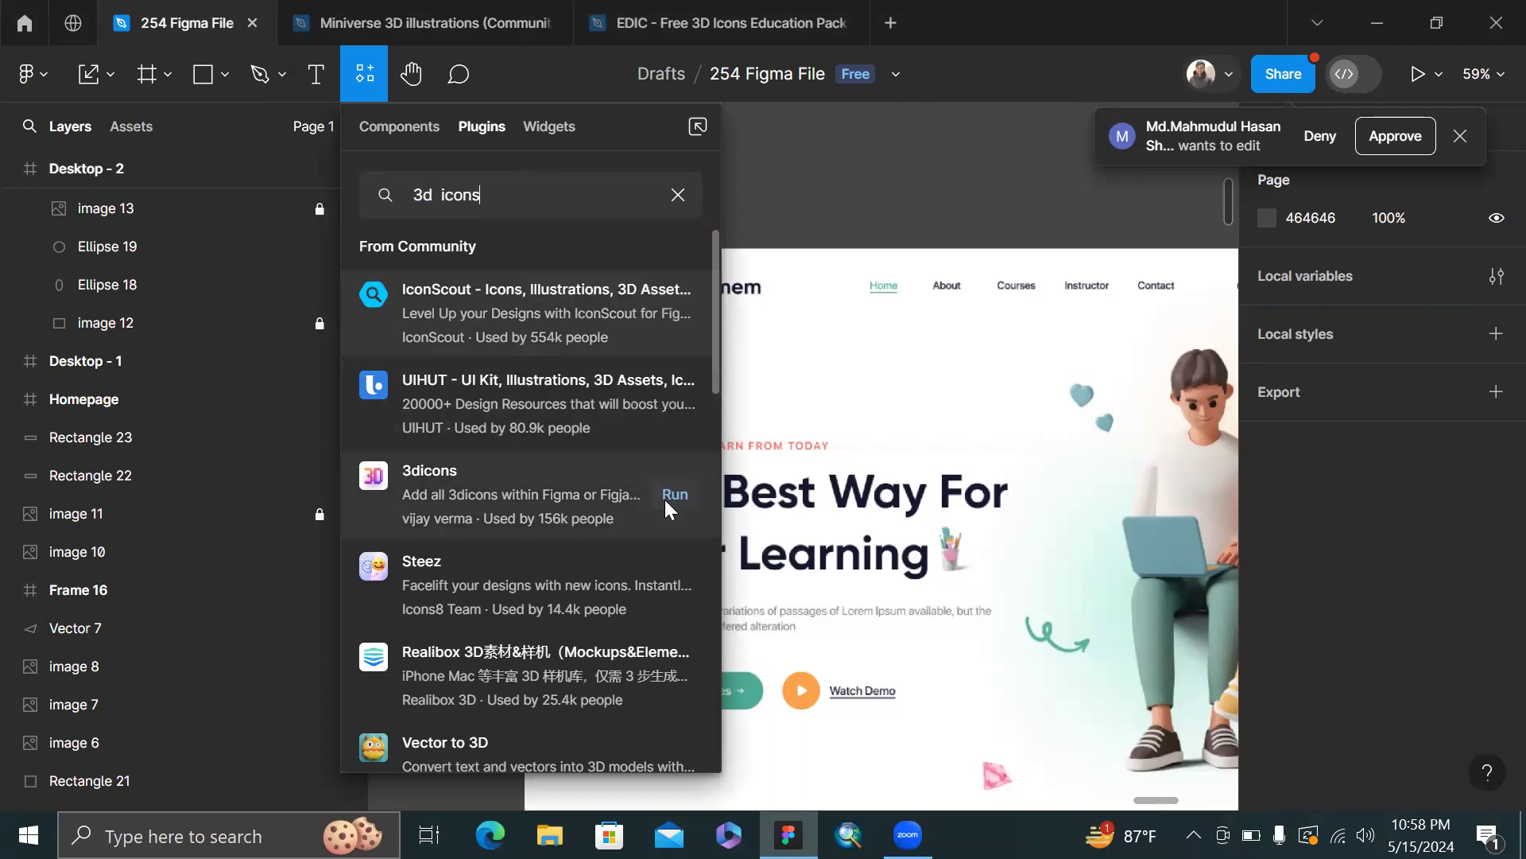
{"action": "left_click", "coordinate": [675, 495]}
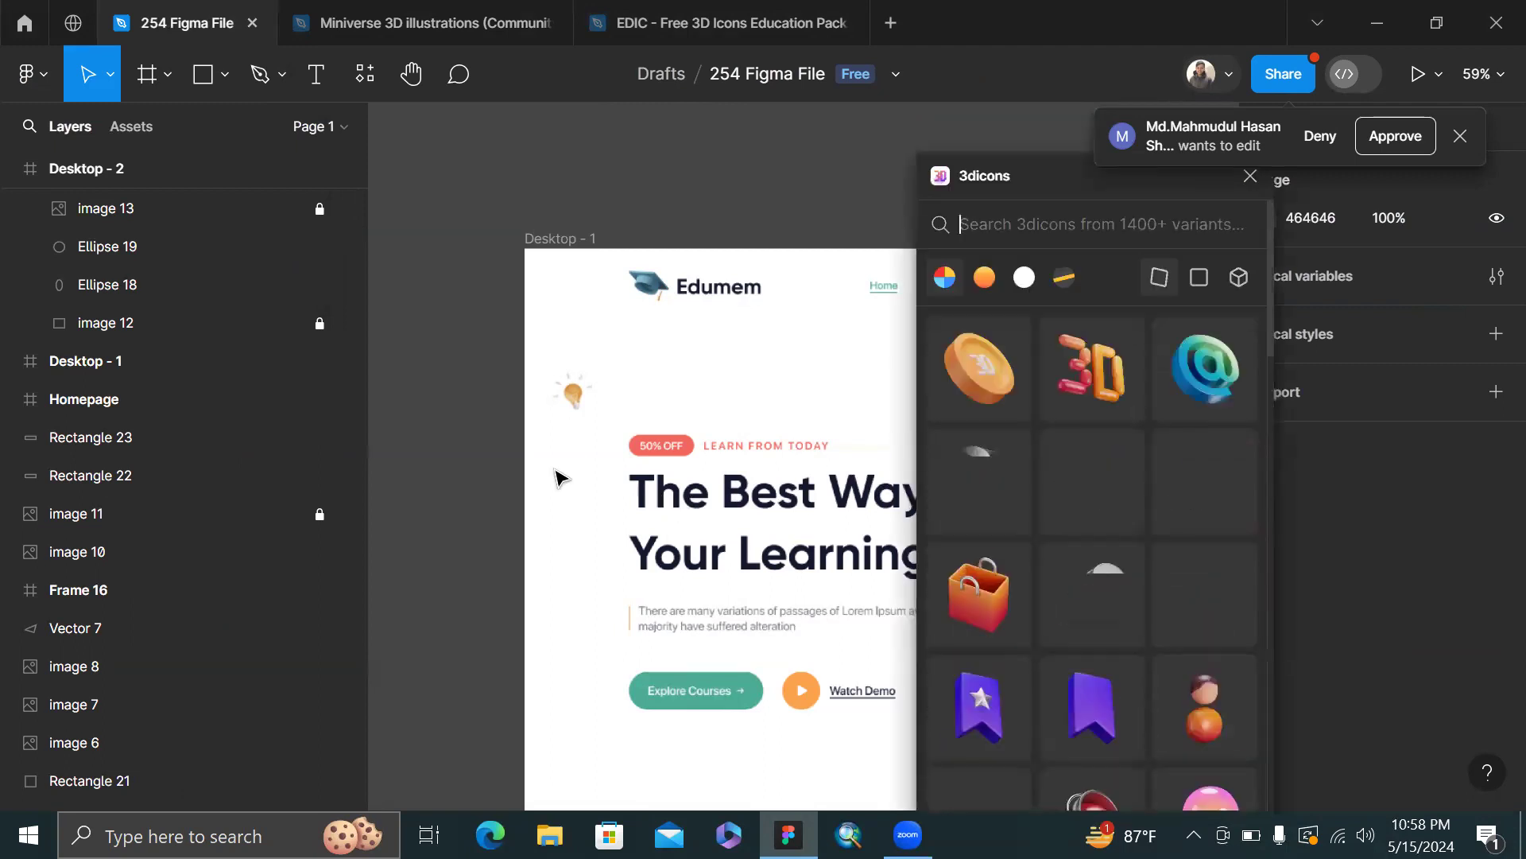
- Examine the Desktop - 1 and Desktop - 2 designs and browse the 3dicons collection for matching decorations
{"action": "scroll", "coordinate": [561, 477], "scroll_direction": "down", "scroll_amount": 3}
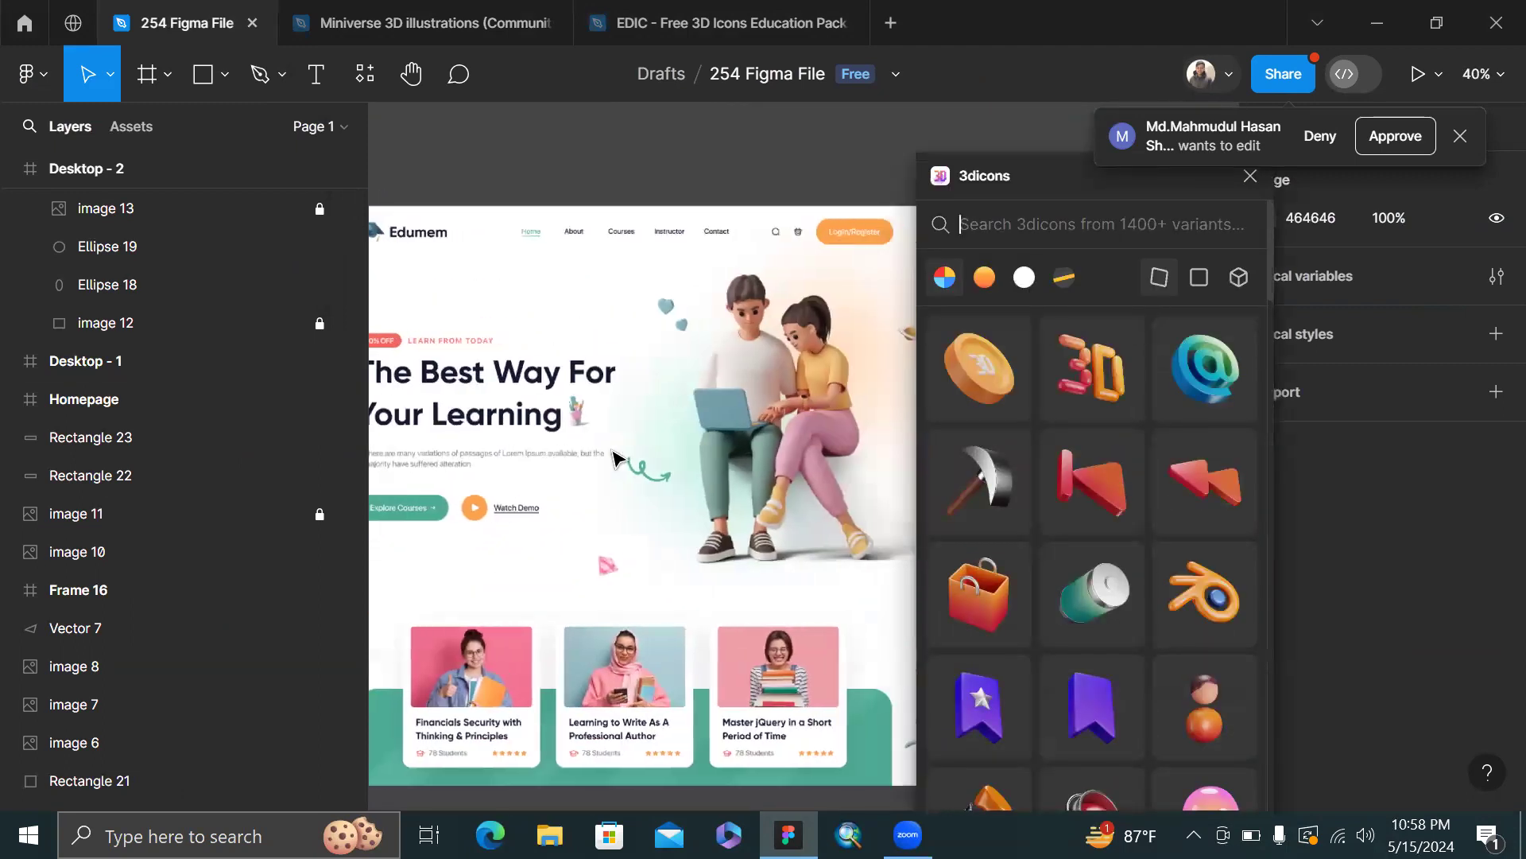
{"action": "scroll", "coordinate": [612, 451], "scroll_direction": "down", "scroll_amount": 4}
{"action": "scroll", "coordinate": [616, 453], "scroll_direction": "right", "scroll_amount": 1}
{"action": "scroll", "coordinate": [746, 280], "scroll_direction": "right", "scroll_amount": 5}
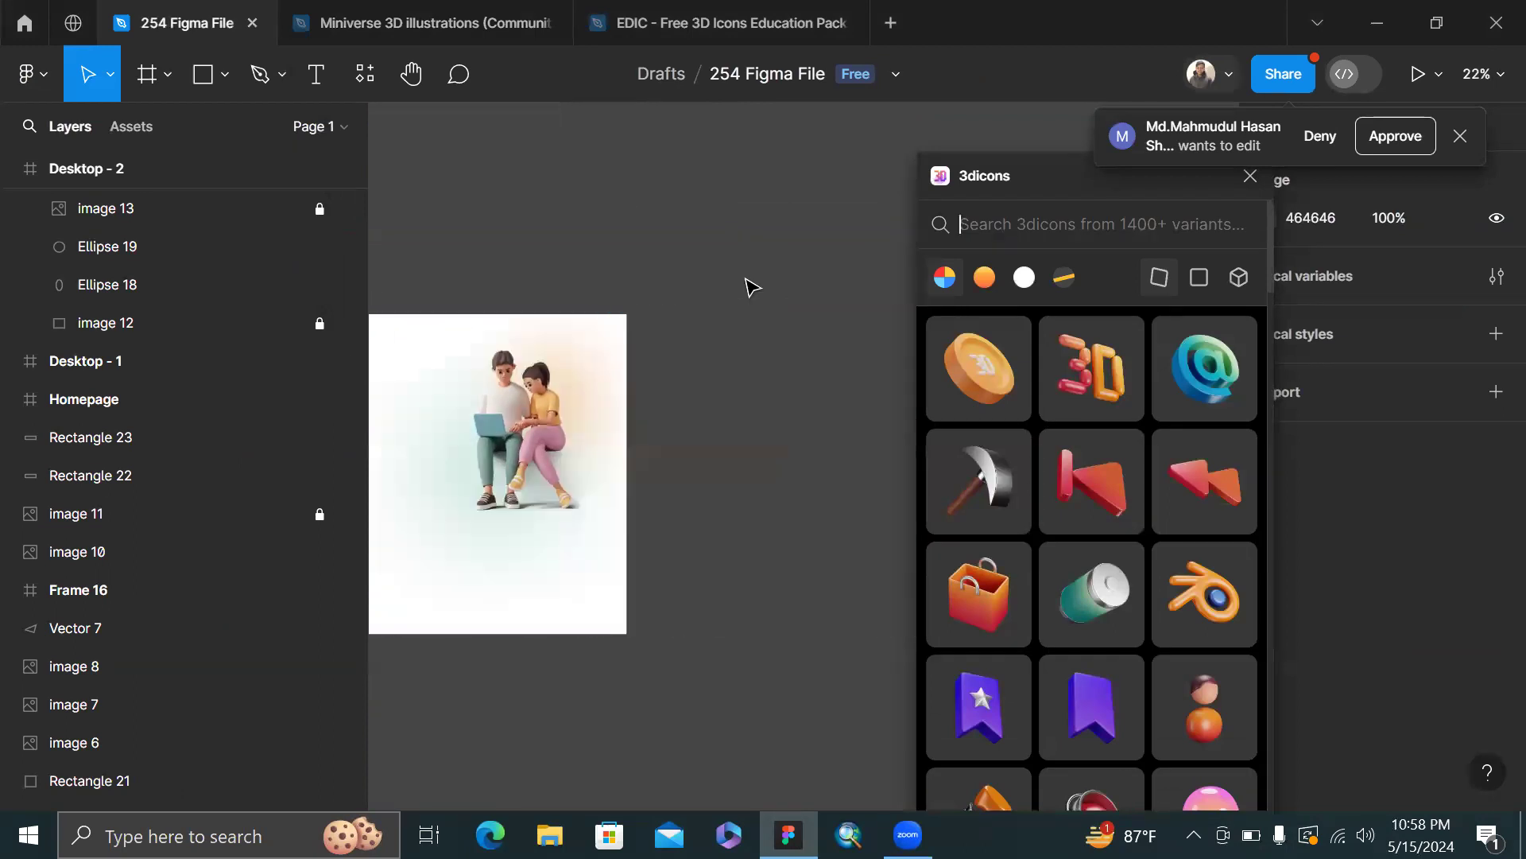
{"action": "scroll", "coordinate": [751, 287], "scroll_direction": "left", "scroll_amount": 8}
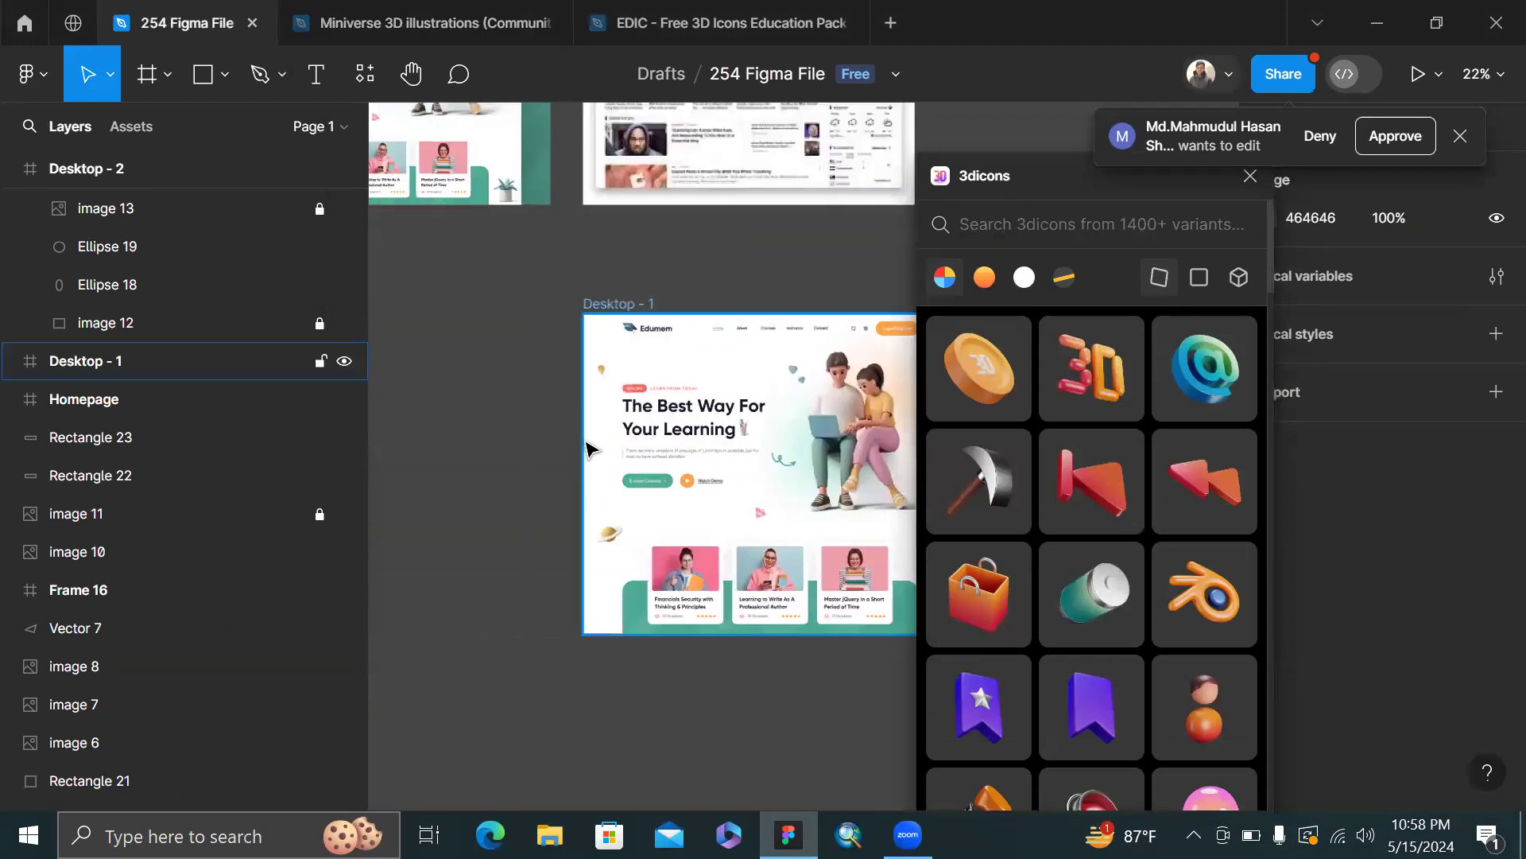
{"action": "scroll", "coordinate": [589, 450], "scroll_direction": "up", "scroll_amount": 5}
{"action": "scroll", "coordinate": [1027, 403], "scroll_direction": "down", "scroll_amount": 2}
{"action": "scroll", "coordinate": [1027, 399], "scroll_direction": "down", "scroll_amount": 10}
{"action": "scroll", "coordinate": [1027, 399], "scroll_direction": "down", "scroll_amount": 5}
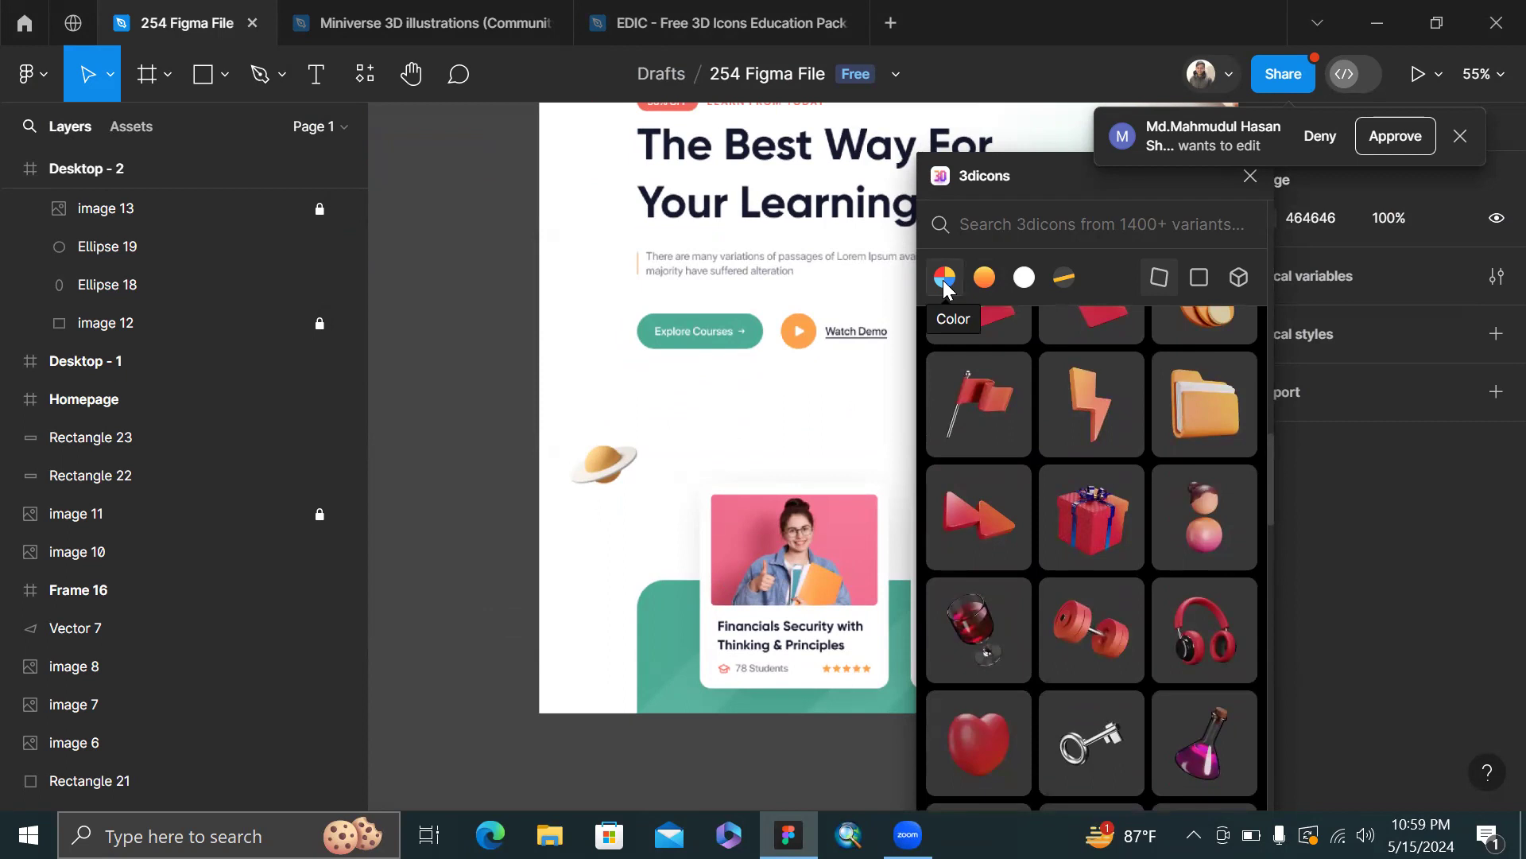
- Preview the 3dicons collection in the Gradient, white and Premium styles, and switch back to the Color style
{"action": "left_click", "coordinate": [977, 288]}
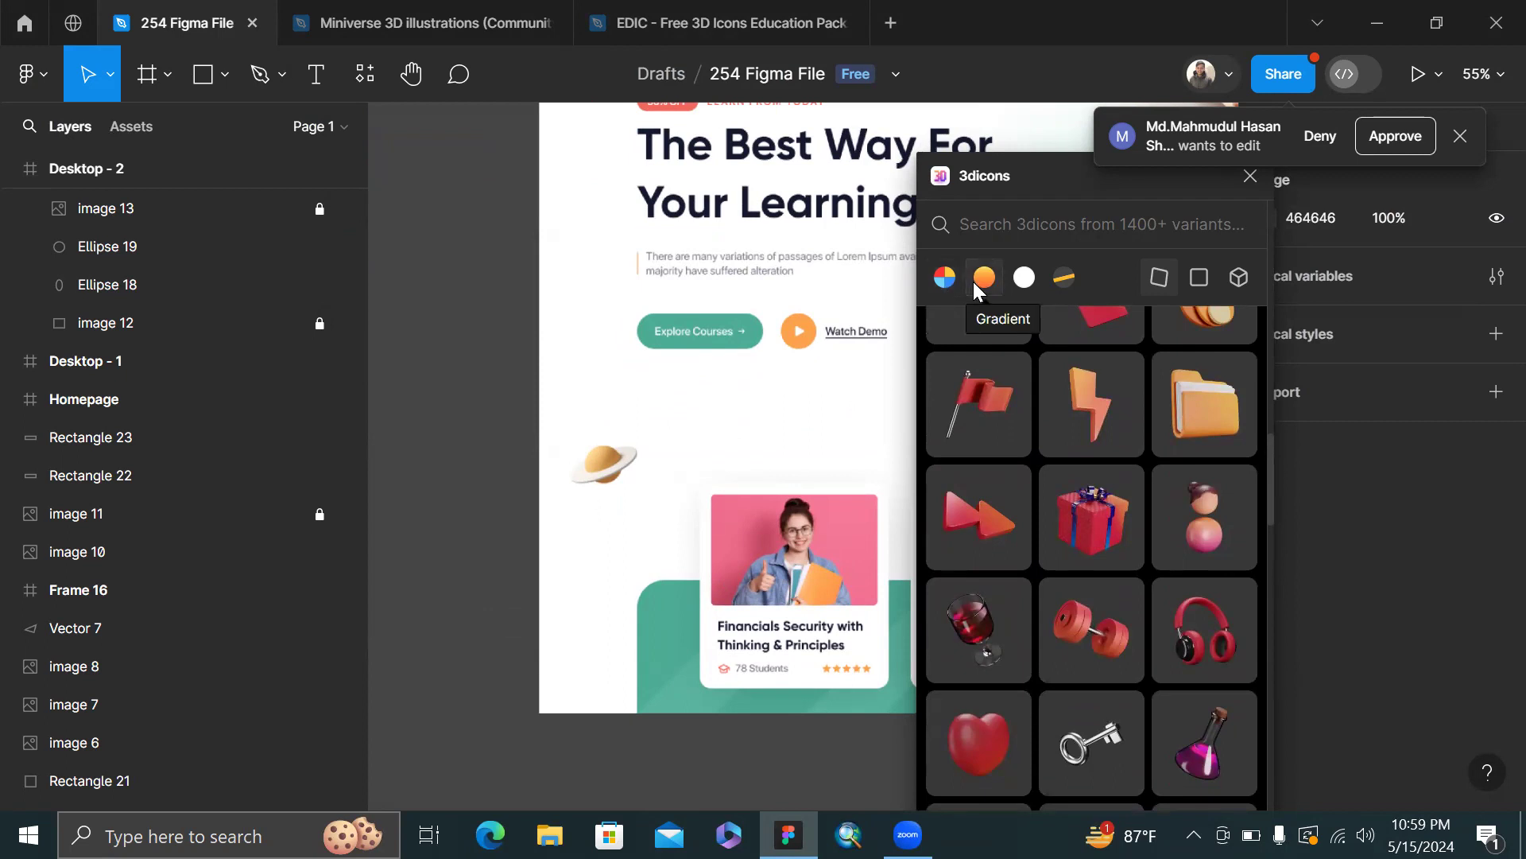
{"action": "left_click", "coordinate": [1021, 284]}
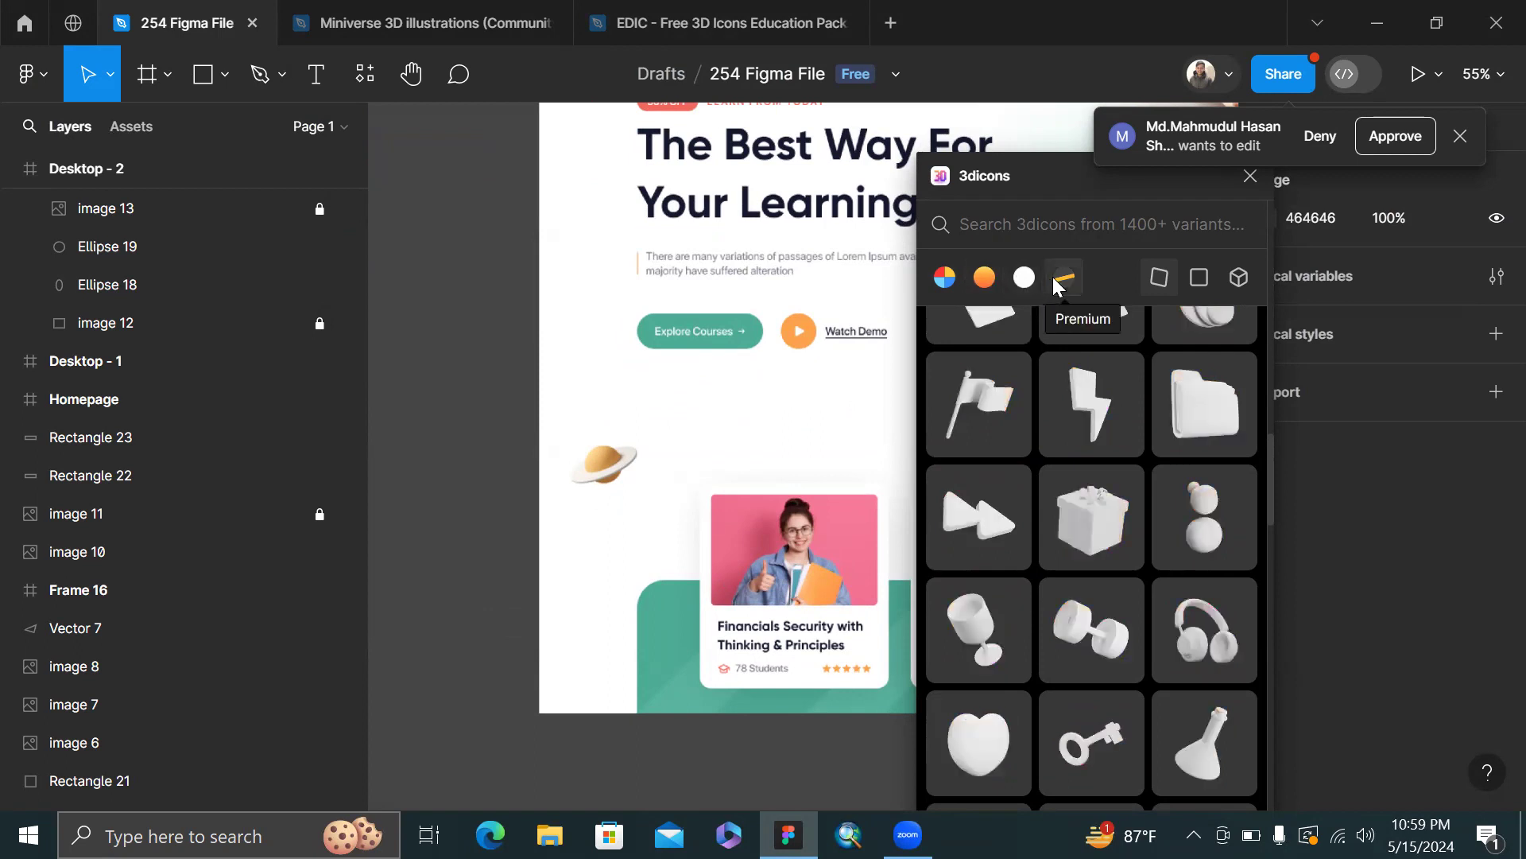
{"action": "left_click", "coordinate": [1055, 280]}
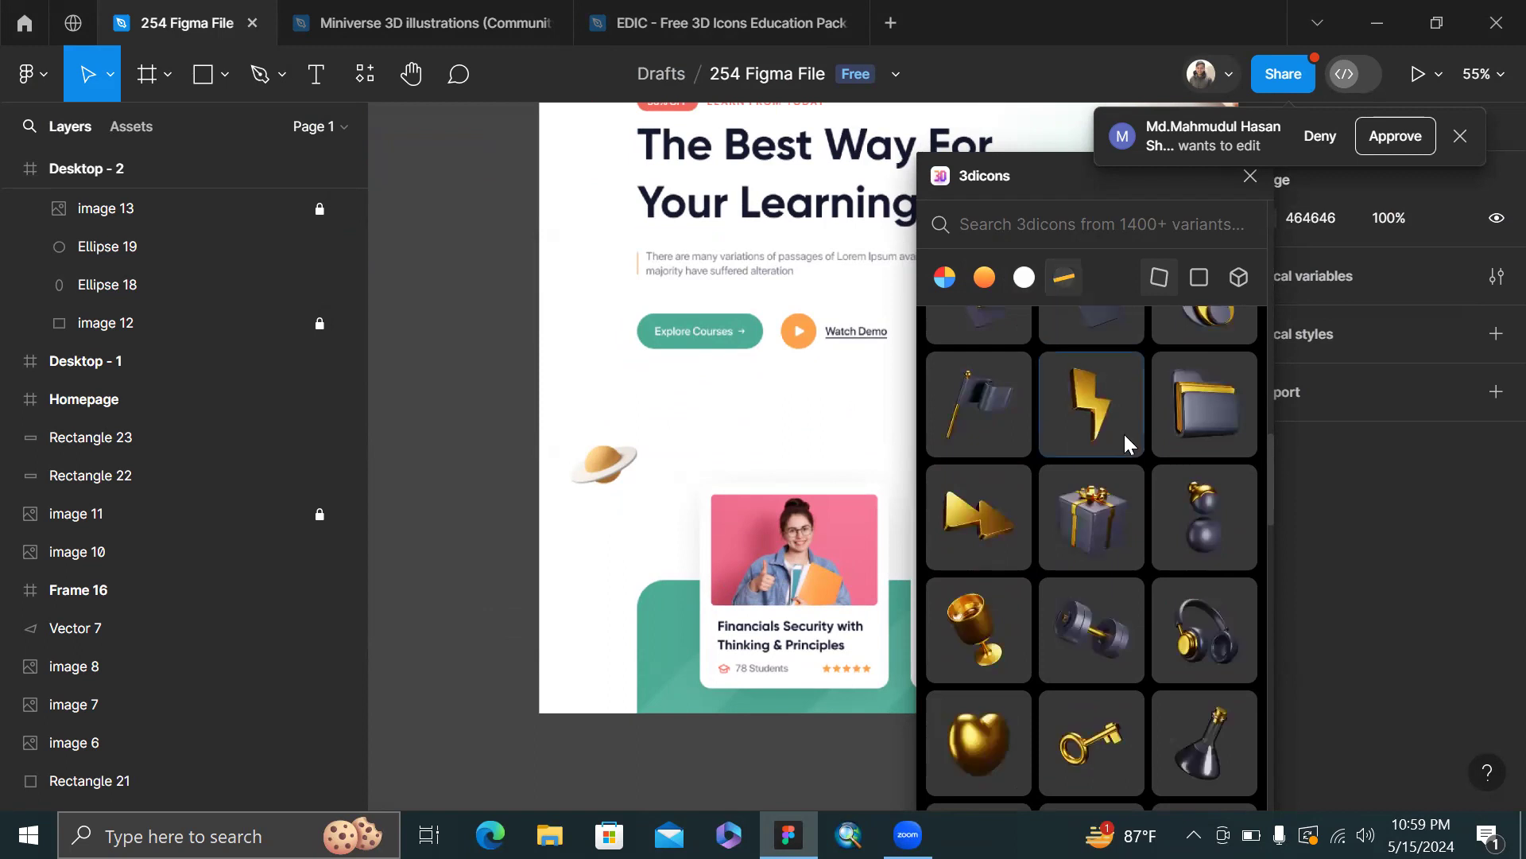
{"action": "scroll", "coordinate": [1133, 480], "scroll_direction": "up", "scroll_amount": 4}
{"action": "scroll", "coordinate": [1188, 340], "scroll_direction": "up", "scroll_amount": 5}
{"action": "left_click", "coordinate": [944, 279]}
- Search 3dicons for "saturn" and clear the search
{"action": "left_click", "coordinate": [1012, 225]}
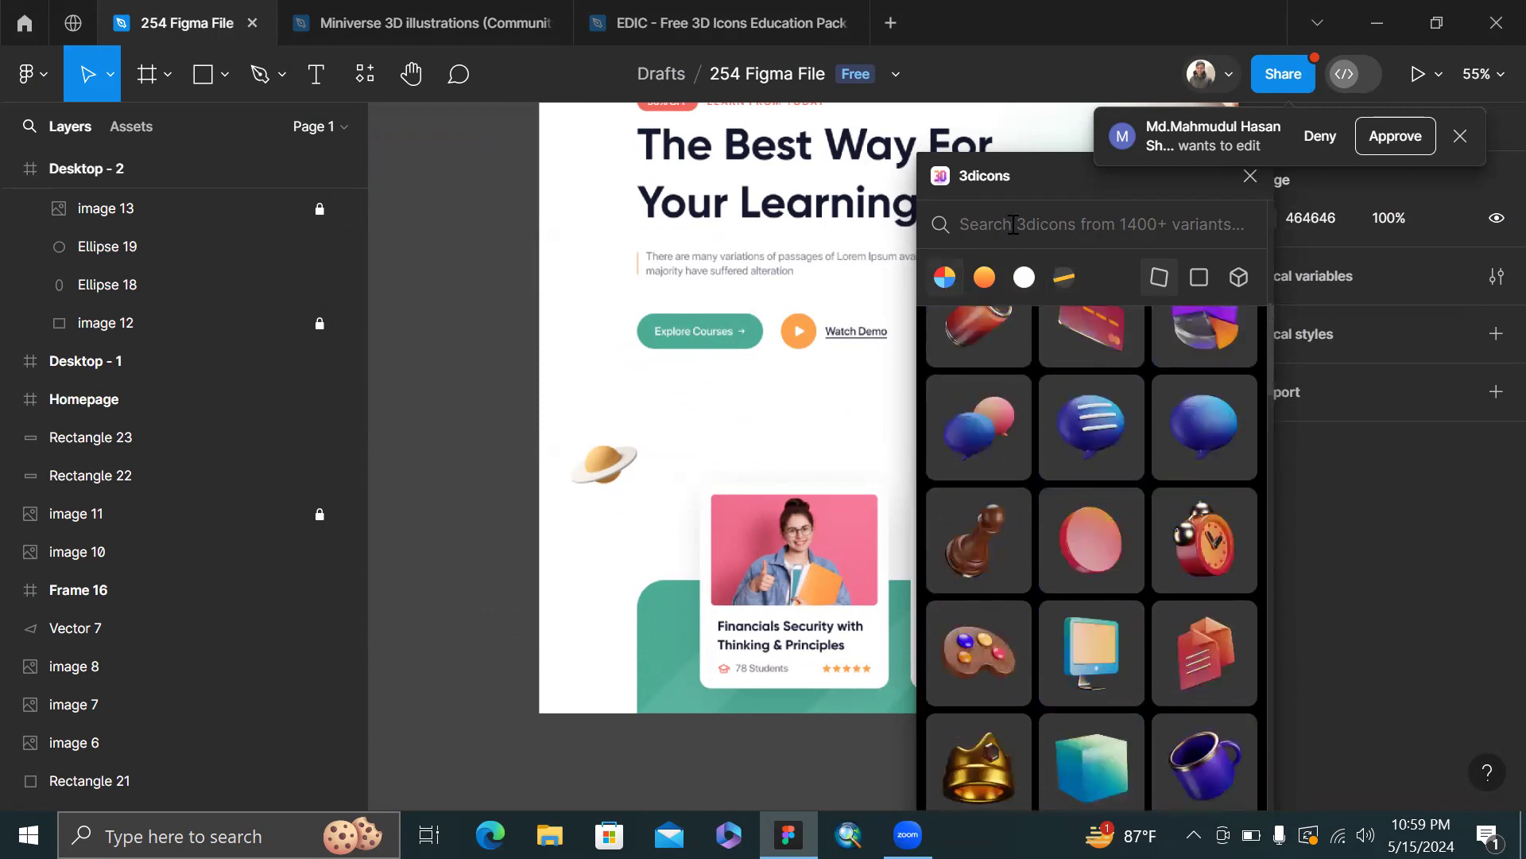
{"action": "type", "text": "saturn"}
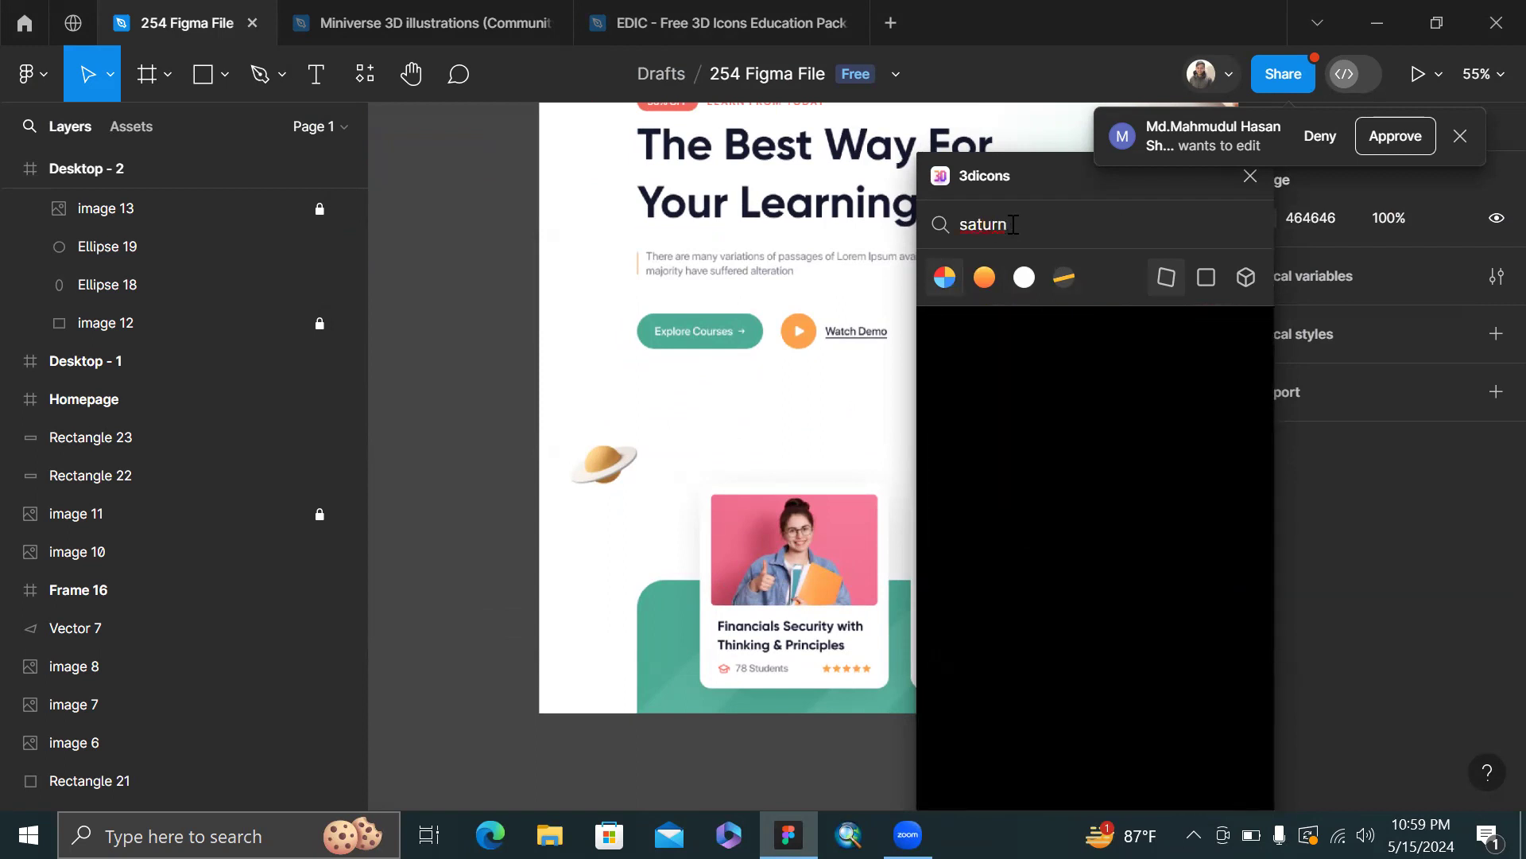
{"action": "key", "text": "BackSpace"}
{"action": "key", "text": "BackSpace"}
{"action": "key", "text": "BackSpace"}
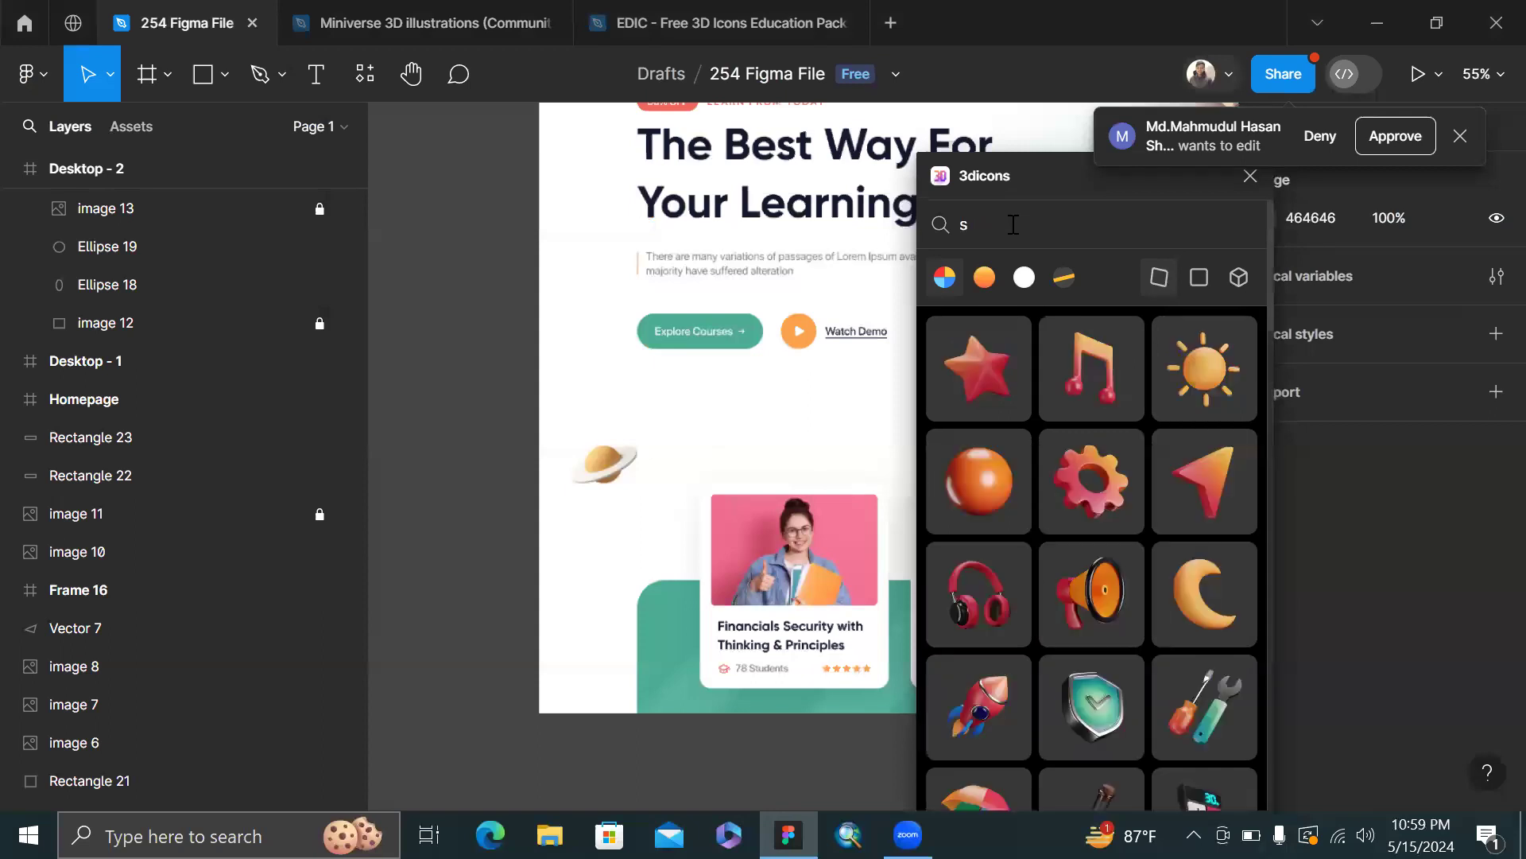
{"action": "key", "text": "BackSpace"}
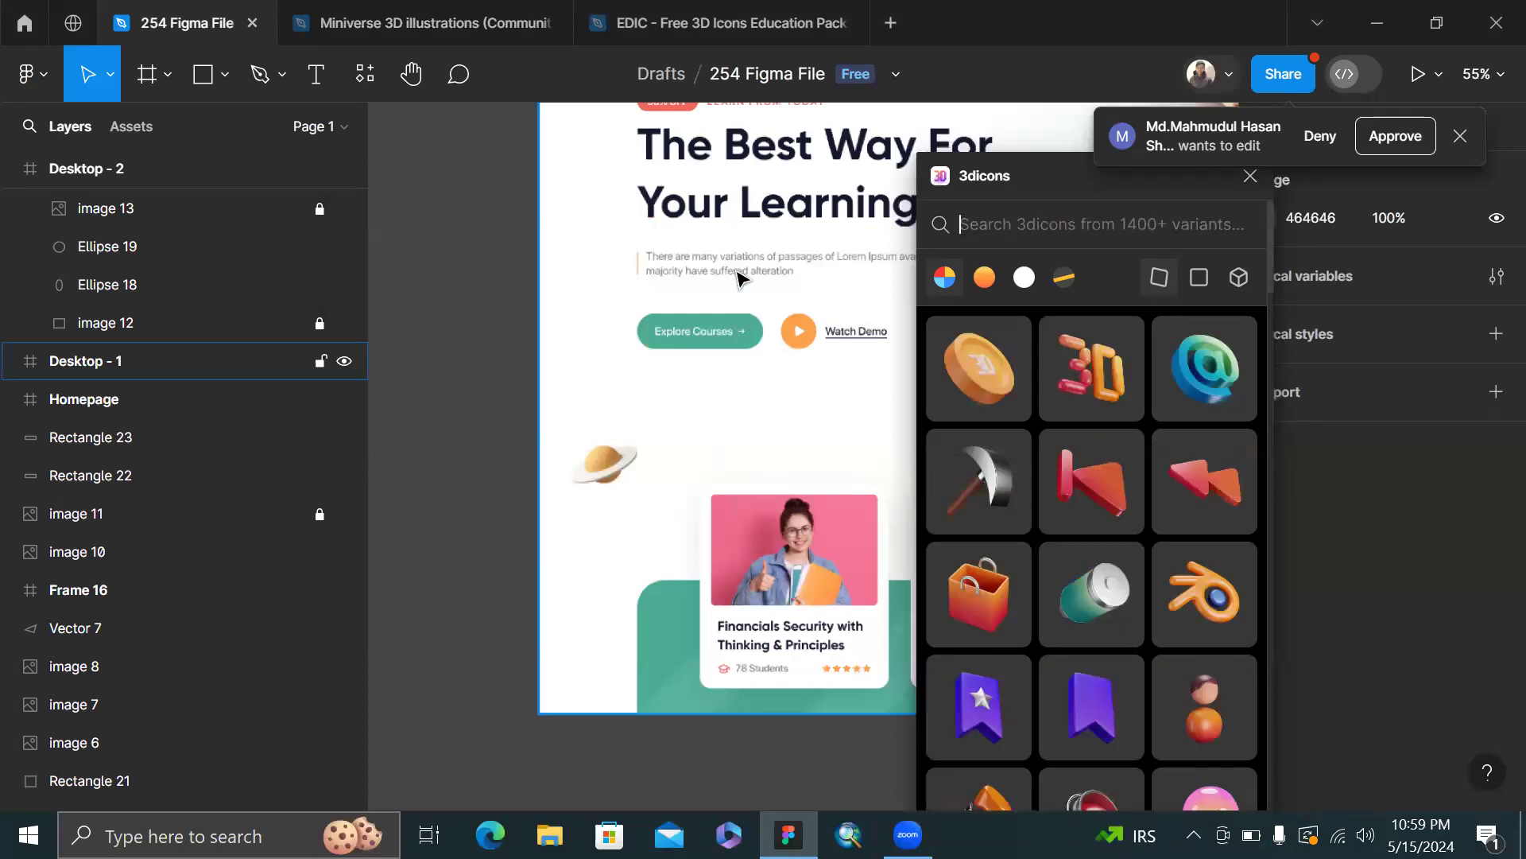
- Search 3dicons for "heart", add the red heart icon to the canvas and move it above the Desktop - 2 frame
{"action": "scroll", "coordinate": [740, 278], "scroll_direction": "up", "scroll_amount": 3}
{"action": "scroll", "coordinate": [739, 278], "scroll_direction": "right", "scroll_amount": 5}
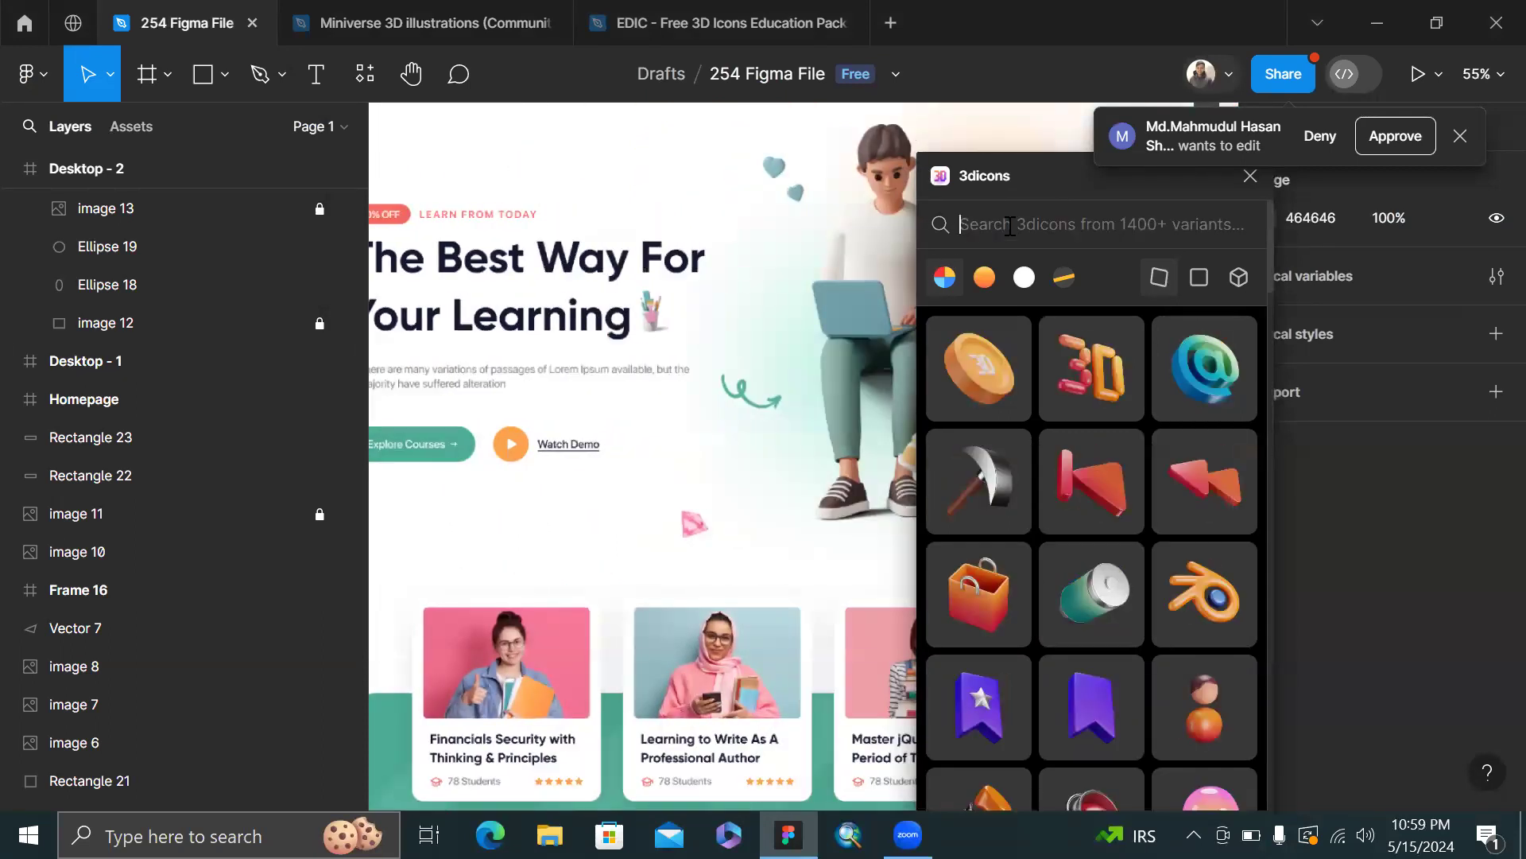
{"action": "type", "text": "heart"}
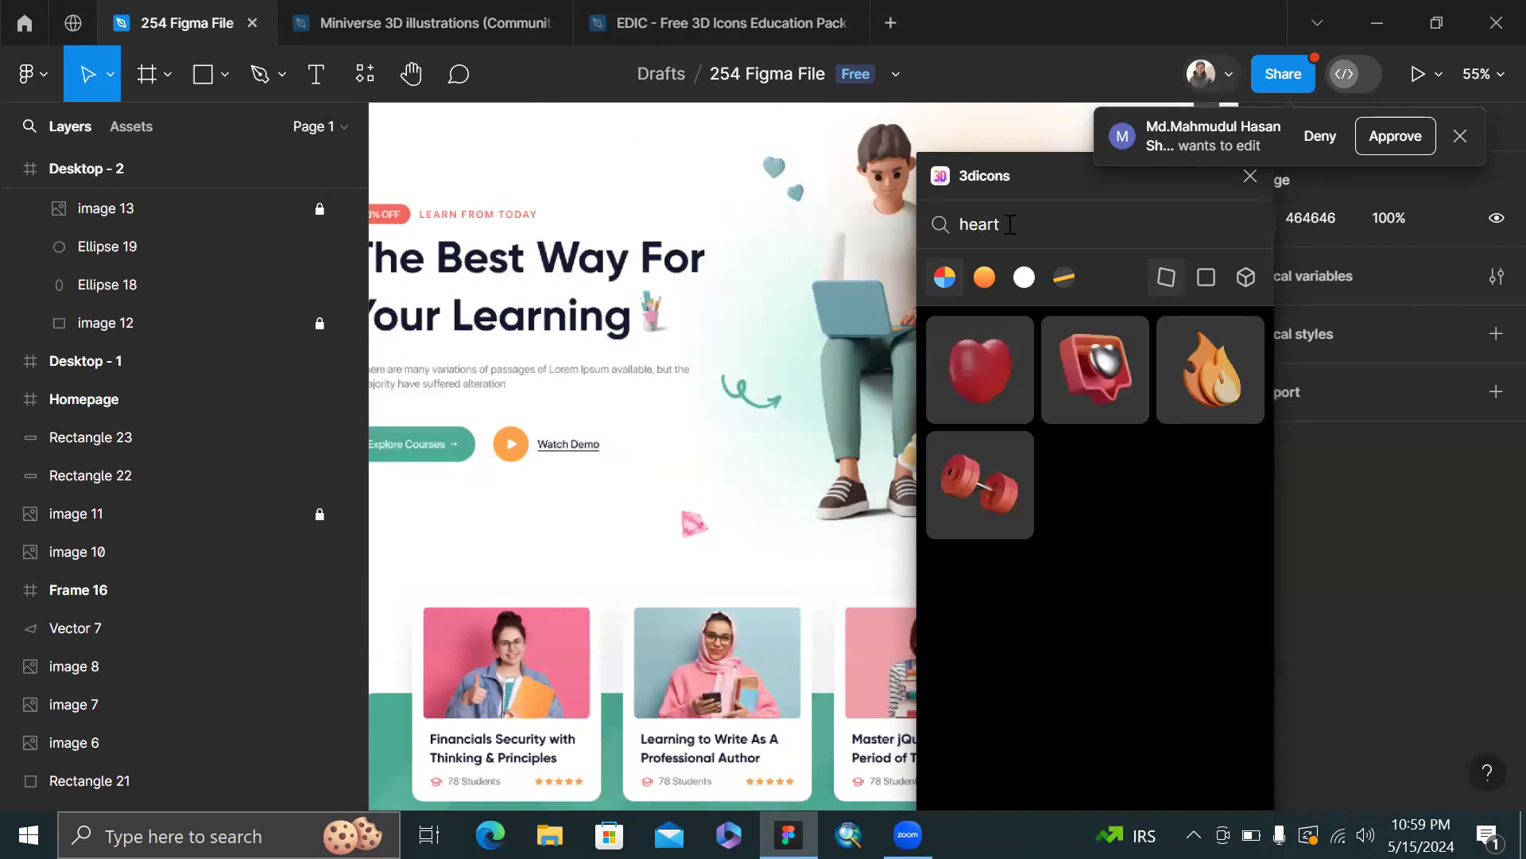
{"action": "left_click", "coordinate": [978, 374]}
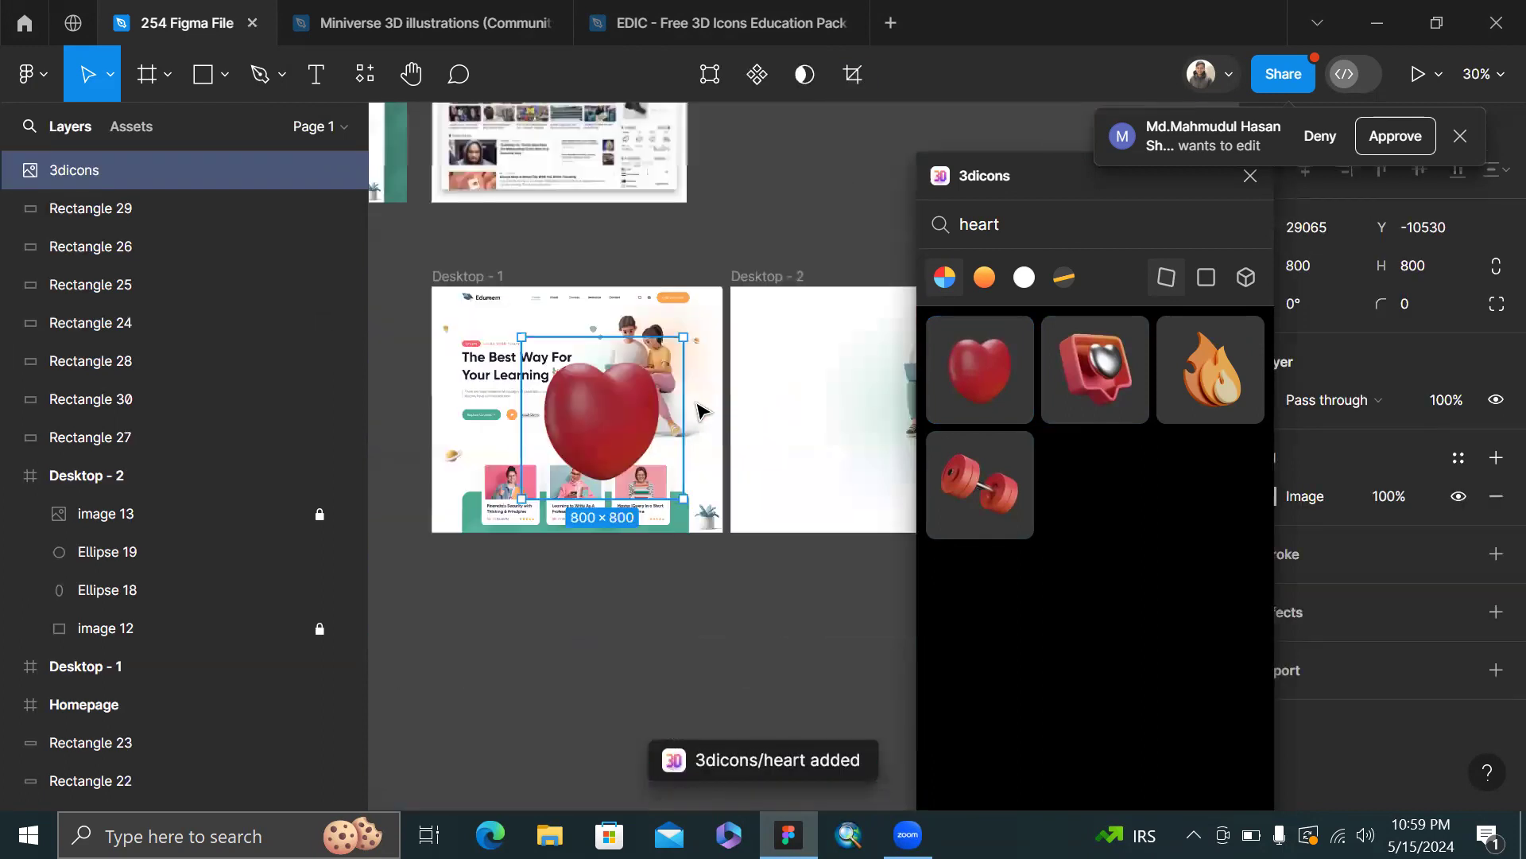
{"action": "scroll", "coordinate": [697, 403], "scroll_direction": "down", "scroll_amount": 1}
{"action": "left_click_drag", "start_coordinate": [605, 448], "coordinate": [855, 235]}
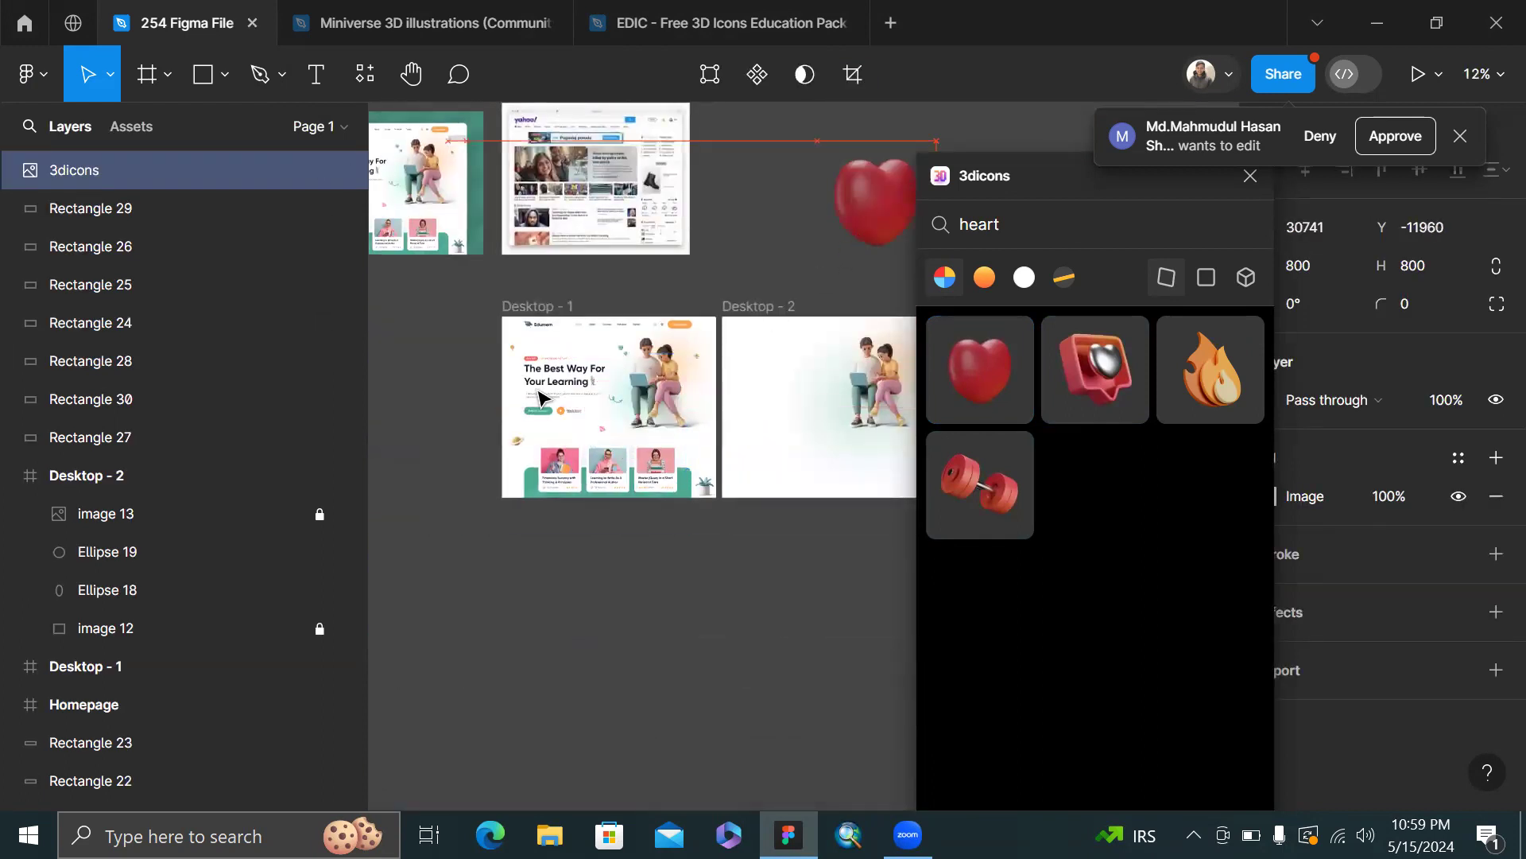
- Search 3dicons for "bulb" and add the pink light bulb icon with the heart image still selected
{"action": "scroll", "coordinate": [540, 397], "scroll_direction": "up", "scroll_amount": 5}
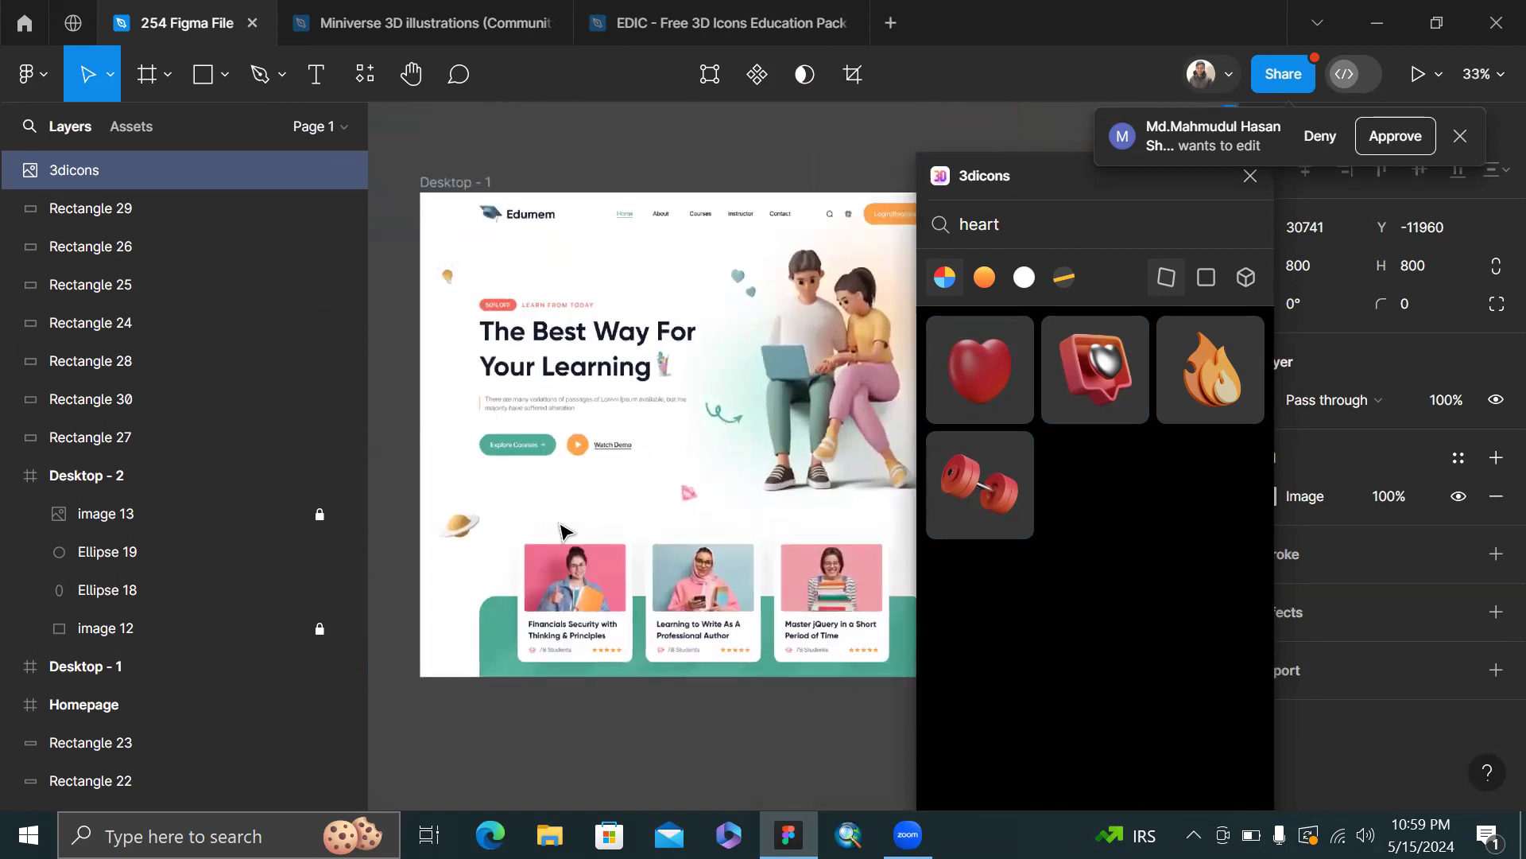
{"action": "scroll", "coordinate": [561, 531], "scroll_direction": "up", "scroll_amount": 2}
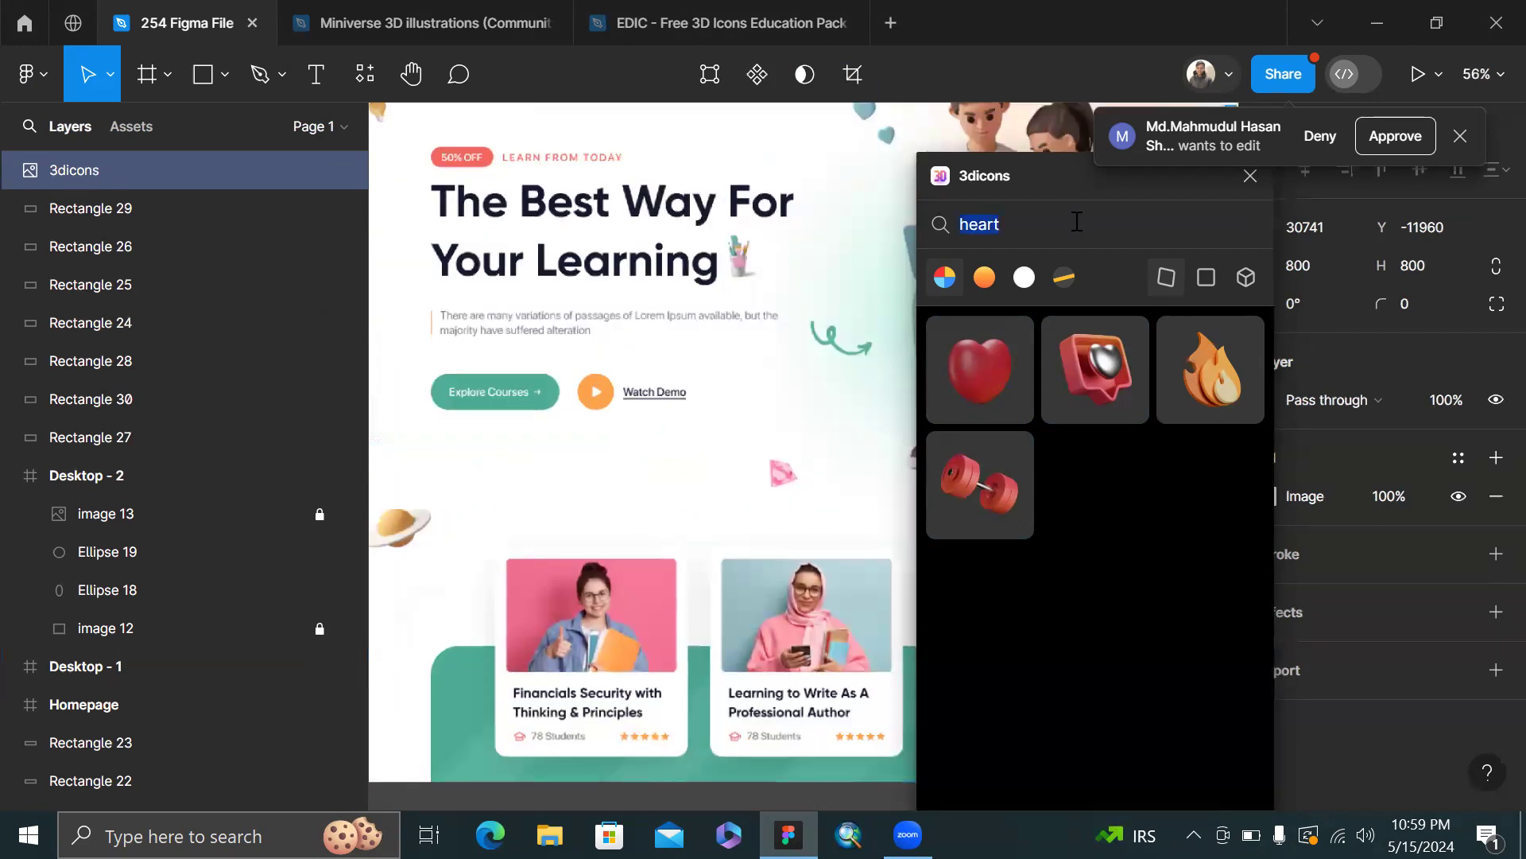
{"action": "type", "text": "bulb"}
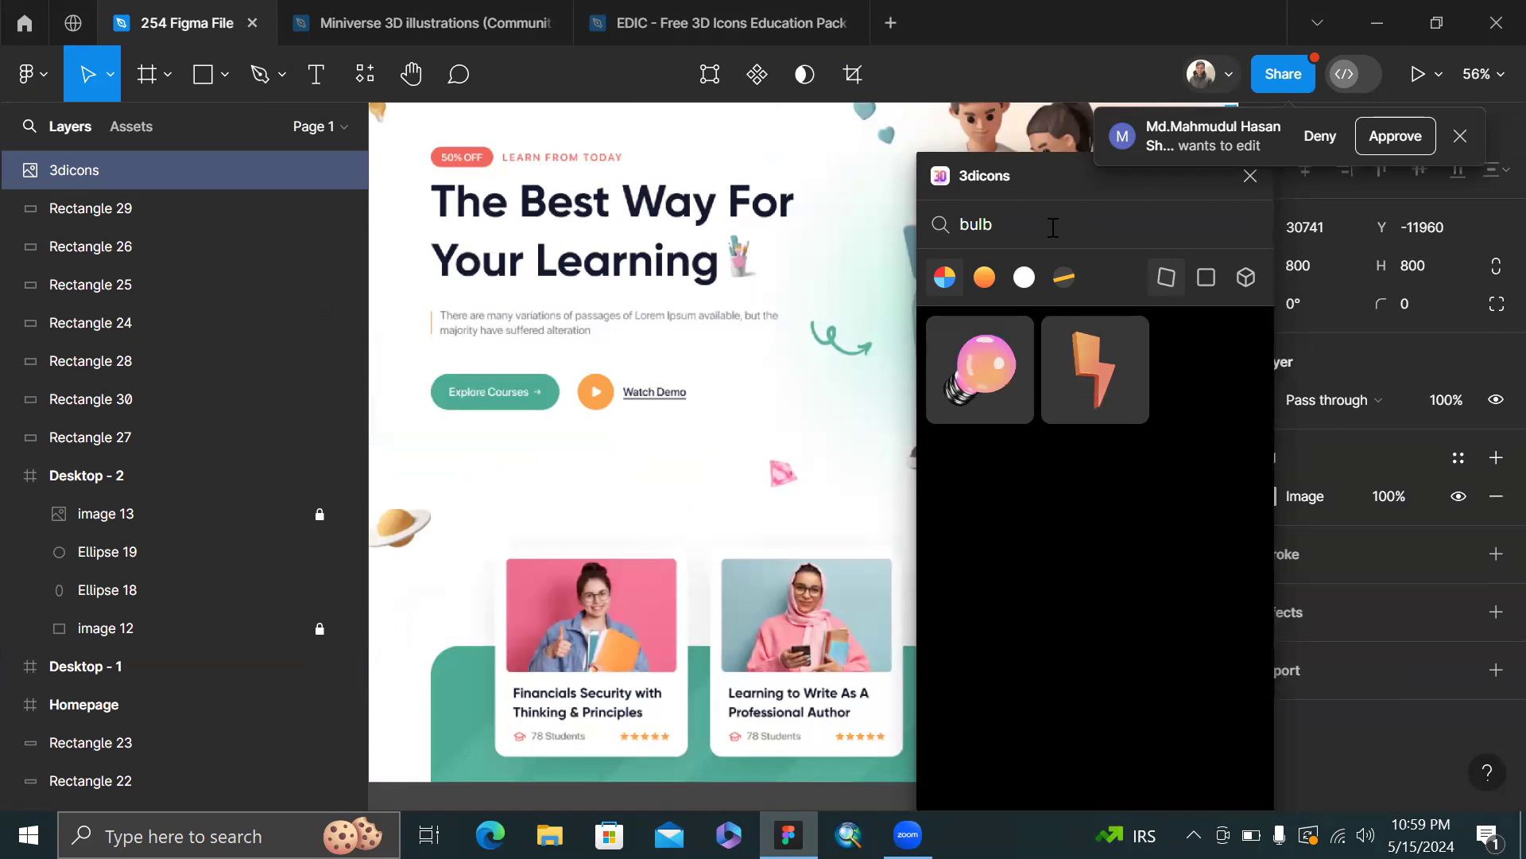
{"action": "left_click", "coordinate": [979, 340]}
- Locate the added light bulb above the Desktop - 2 frame and clear the selection
{"action": "scroll", "coordinate": [833, 354], "scroll_direction": "down", "scroll_amount": 5}
{"action": "scroll", "coordinate": [832, 351], "scroll_direction": "right", "scroll_amount": 4}
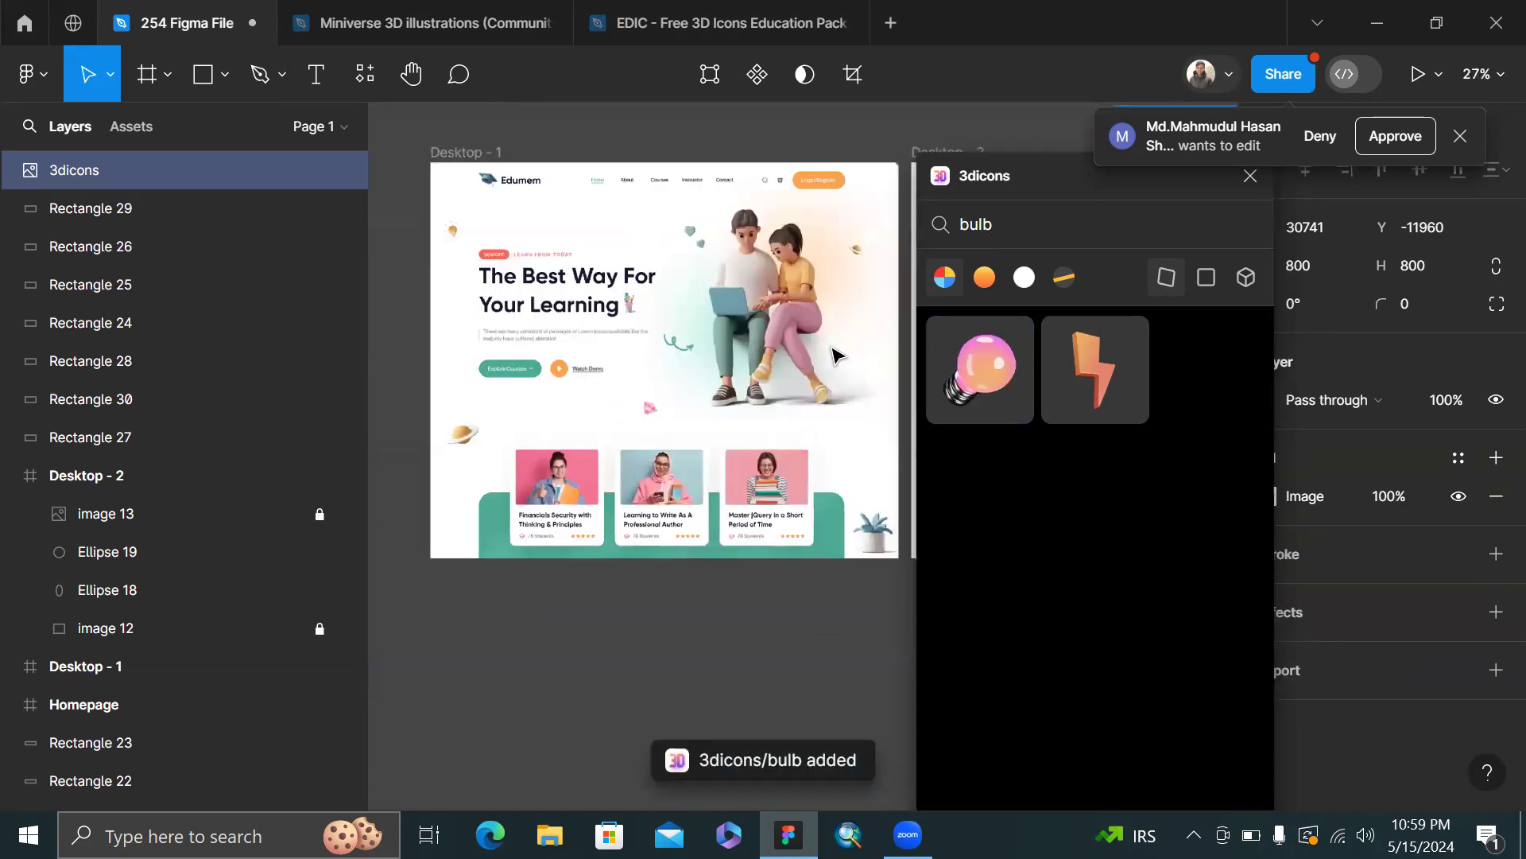
{"action": "scroll", "coordinate": [832, 352], "scroll_direction": "down", "scroll_amount": 1}
{"action": "scroll", "coordinate": [832, 342], "scroll_direction": "down", "scroll_amount": 1}
{"action": "scroll", "coordinate": [857, 264], "scroll_direction": "up", "scroll_amount": 2}
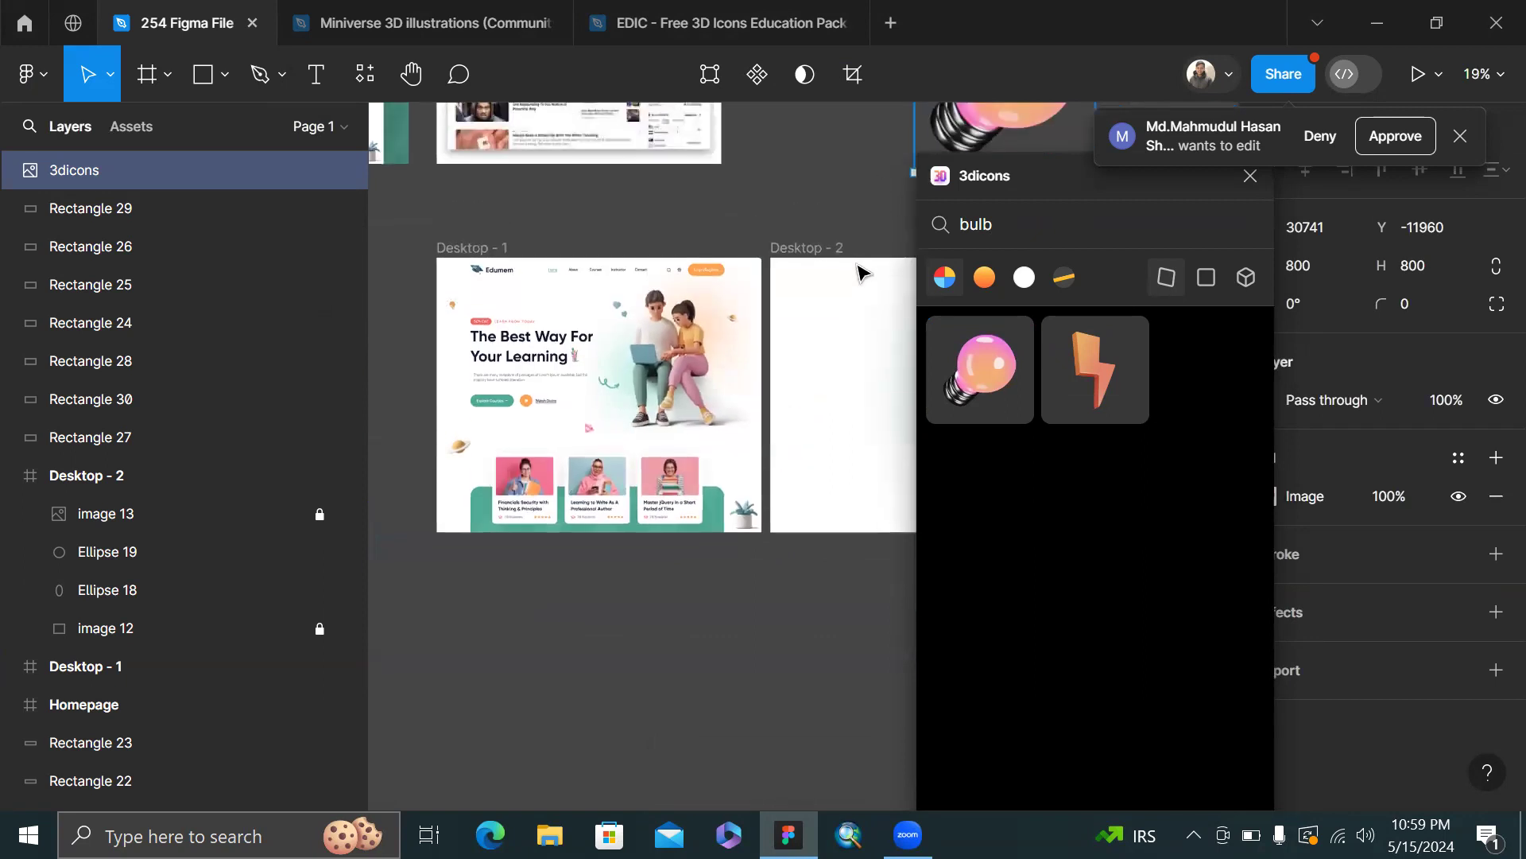
{"action": "scroll", "coordinate": [857, 264], "scroll_direction": "right", "scroll_amount": 1}
{"action": "scroll", "coordinate": [688, 322], "scroll_direction": "down", "scroll_amount": 3}
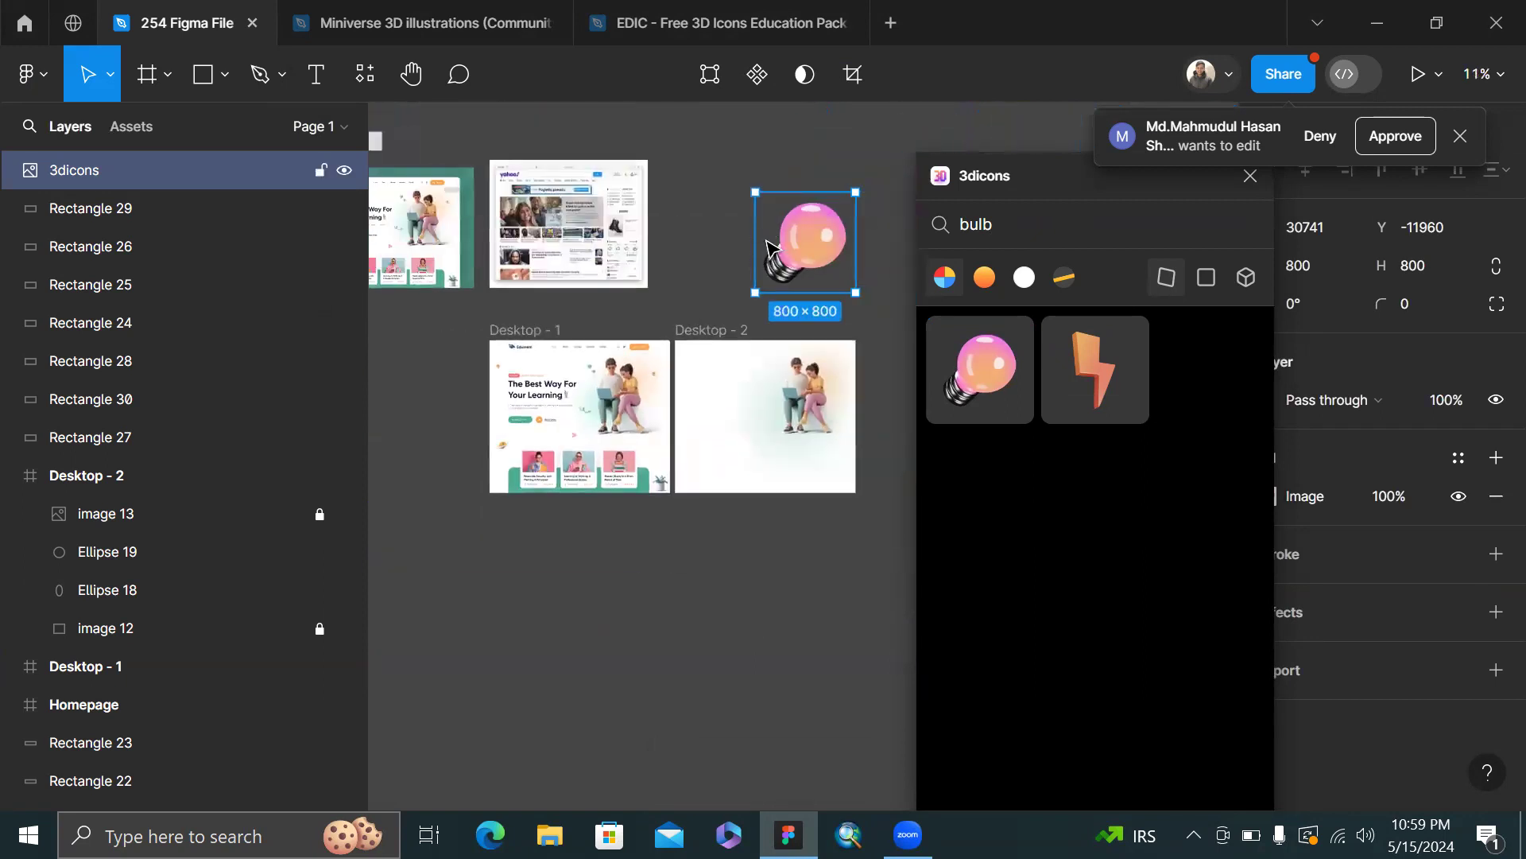
{"action": "scroll", "coordinate": [787, 302], "scroll_direction": "up", "scroll_amount": 1}
{"action": "scroll", "coordinate": [773, 249], "scroll_direction": "down", "scroll_amount": 2}
{"action": "scroll", "coordinate": [773, 249], "scroll_direction": "right", "scroll_amount": 1}
{"action": "left_click", "coordinate": [899, 296]}
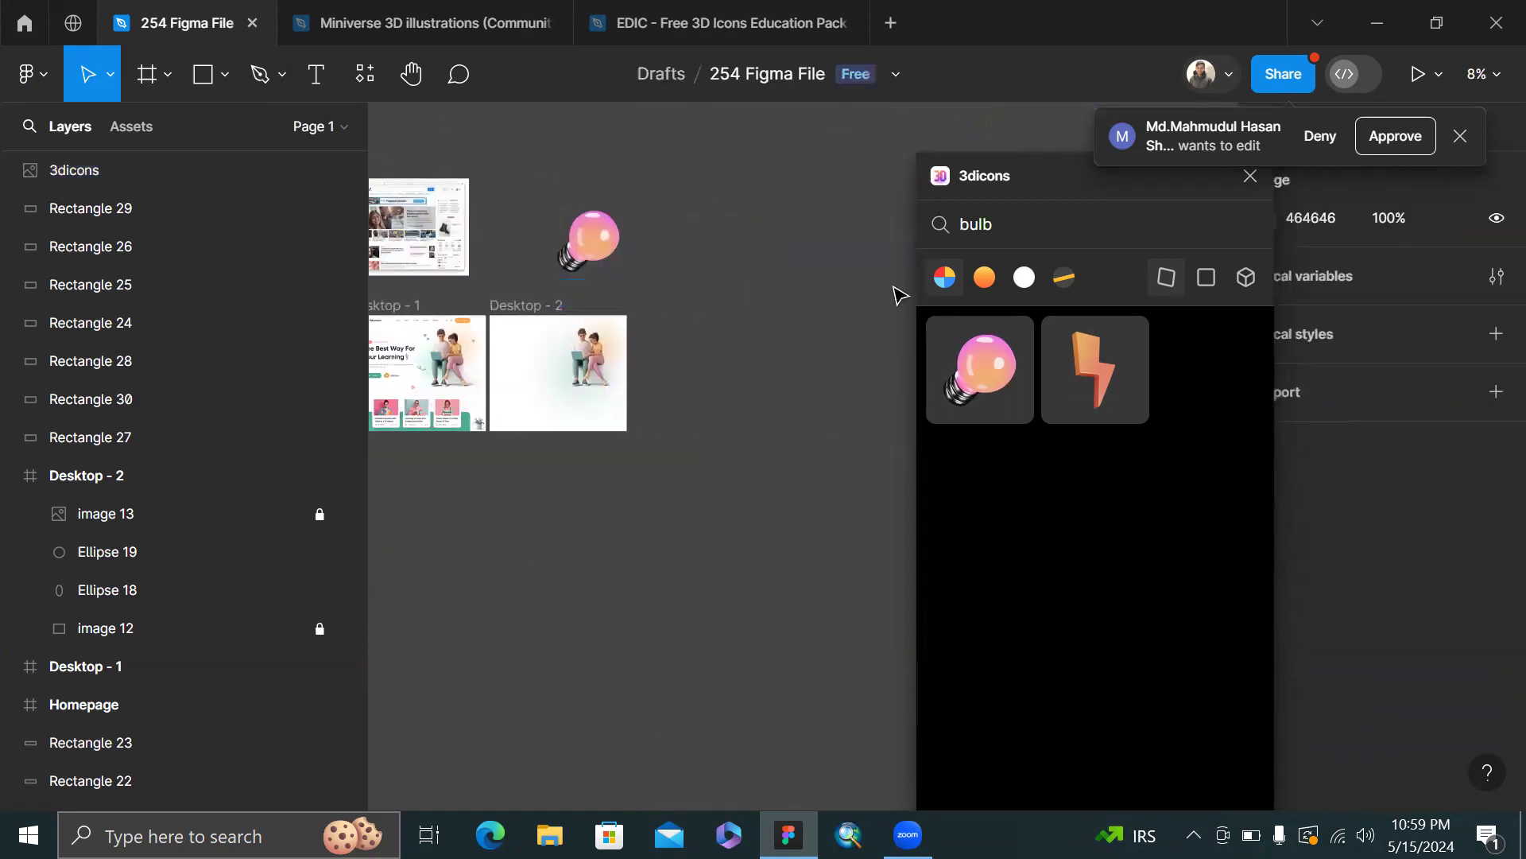
- Search 3dicons for "heart" and add the red heart icon to the canvas beside the light bulb, outside the Desktop - 2 frame
{"action": "type", "text": "heart"}
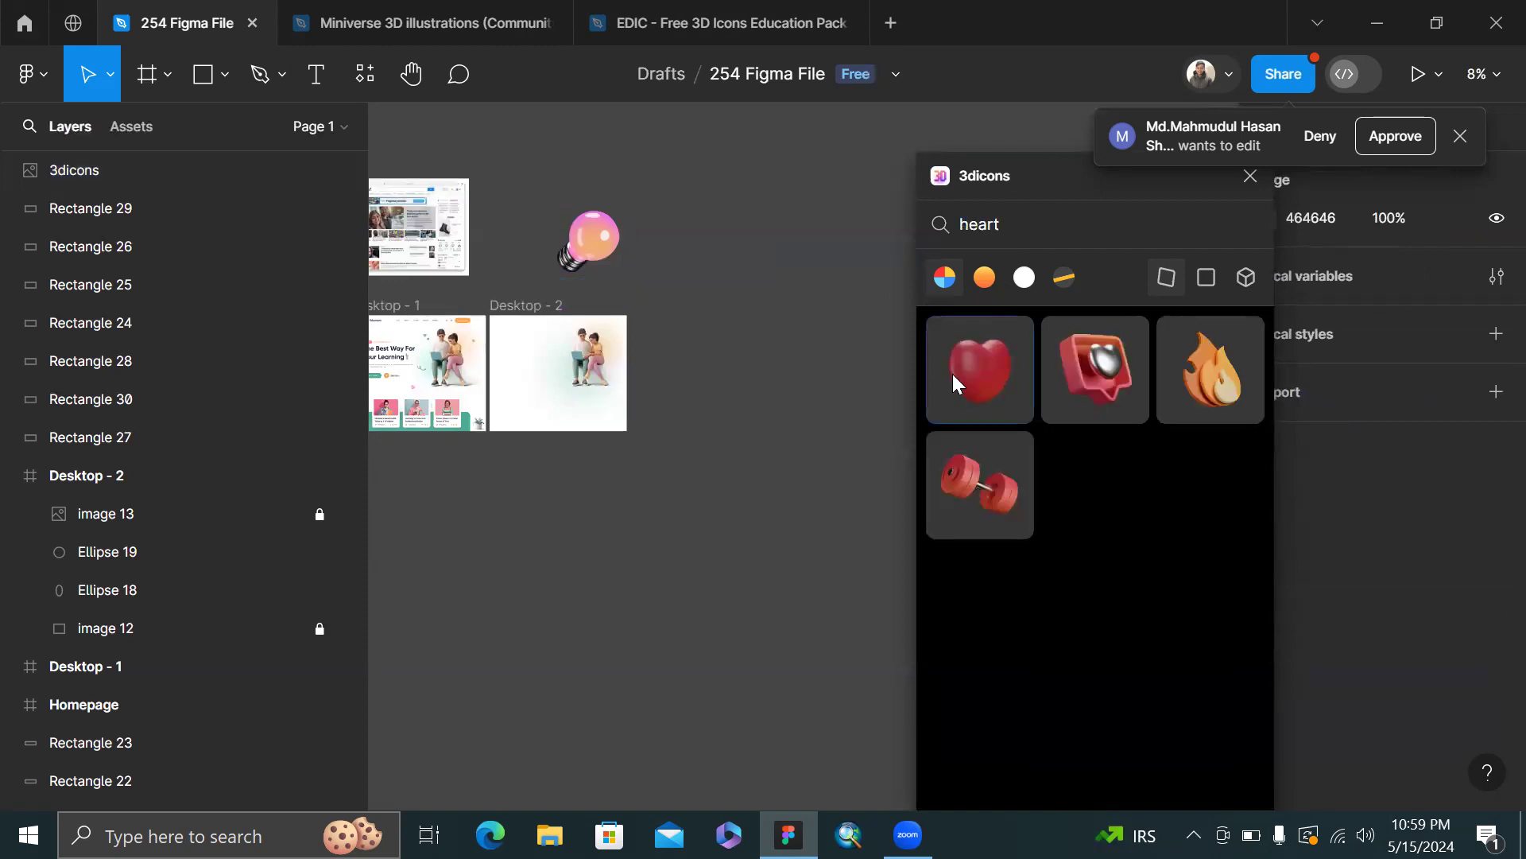
{"action": "left_click_drag", "start_coordinate": [953, 373], "coordinate": [800, 469]}
{"action": "scroll", "coordinate": [801, 469], "scroll_direction": "up", "scroll_amount": 1}
{"action": "left_click_drag", "start_coordinate": [803, 471], "coordinate": [628, 205]}
{"action": "scroll", "coordinate": [617, 485], "scroll_direction": "left", "scroll_amount": 5}
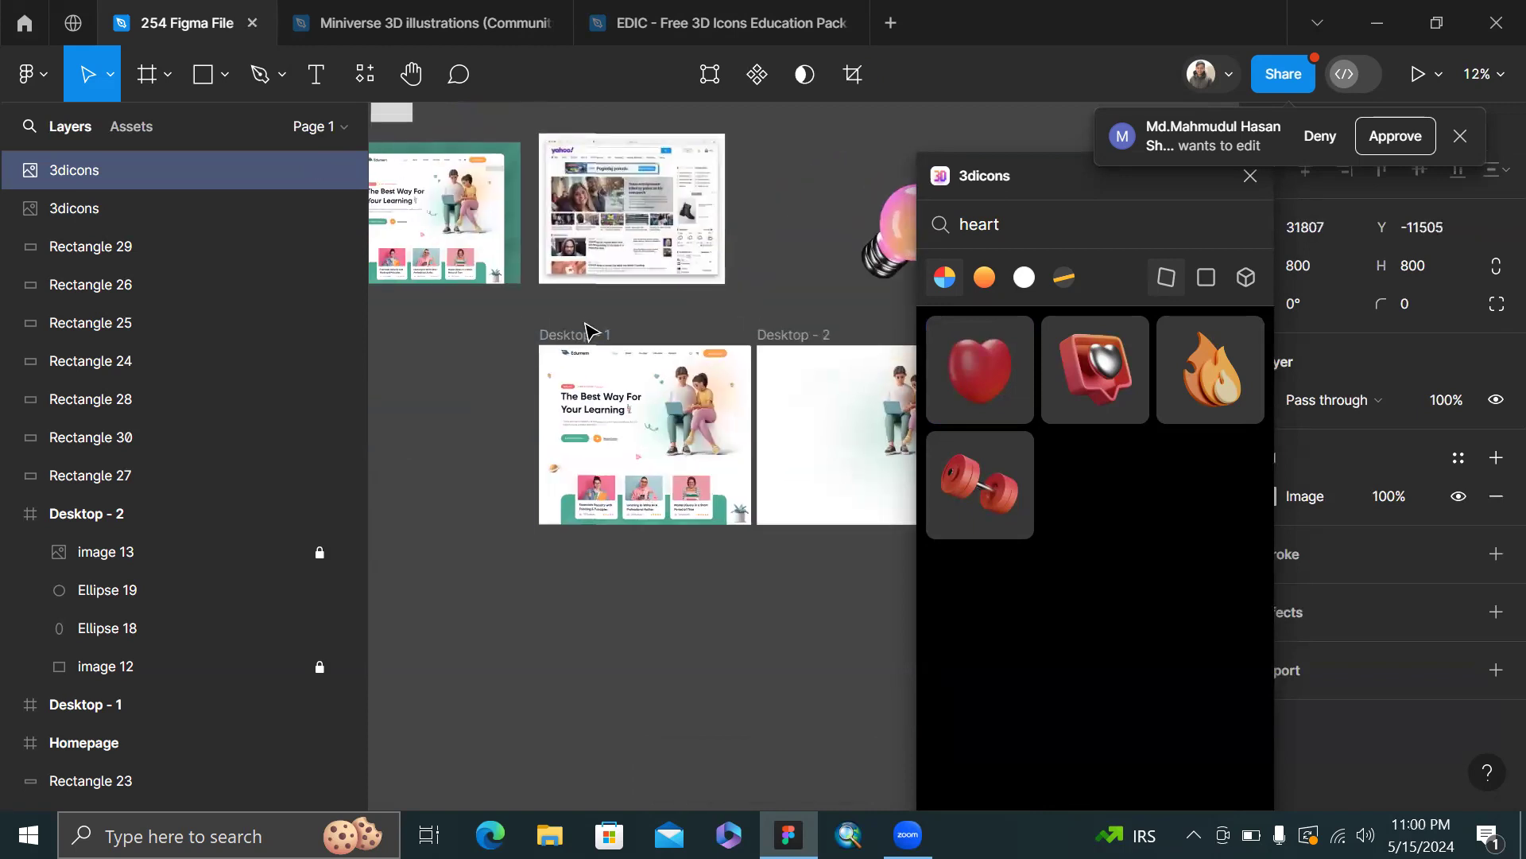
- Search 3dicons for "arrow", clear the search and browse the full icon library
{"action": "scroll", "coordinate": [624, 378], "scroll_direction": "up", "scroll_amount": 5}
{"action": "scroll", "coordinate": [771, 307], "scroll_direction": "right", "scroll_amount": 3}
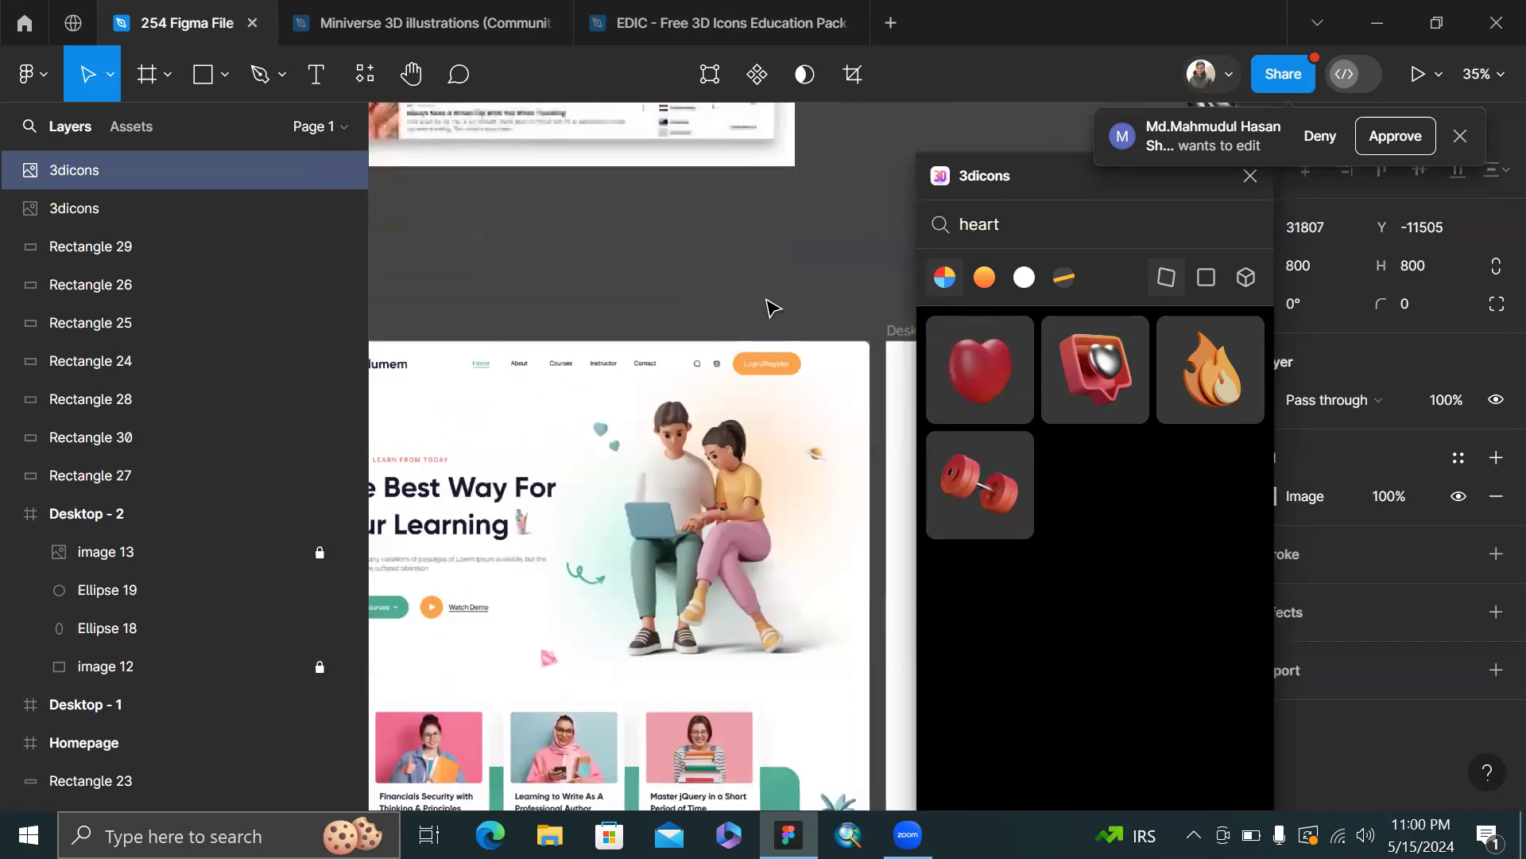
{"action": "scroll", "coordinate": [818, 461], "scroll_direction": "up", "scroll_amount": 3}
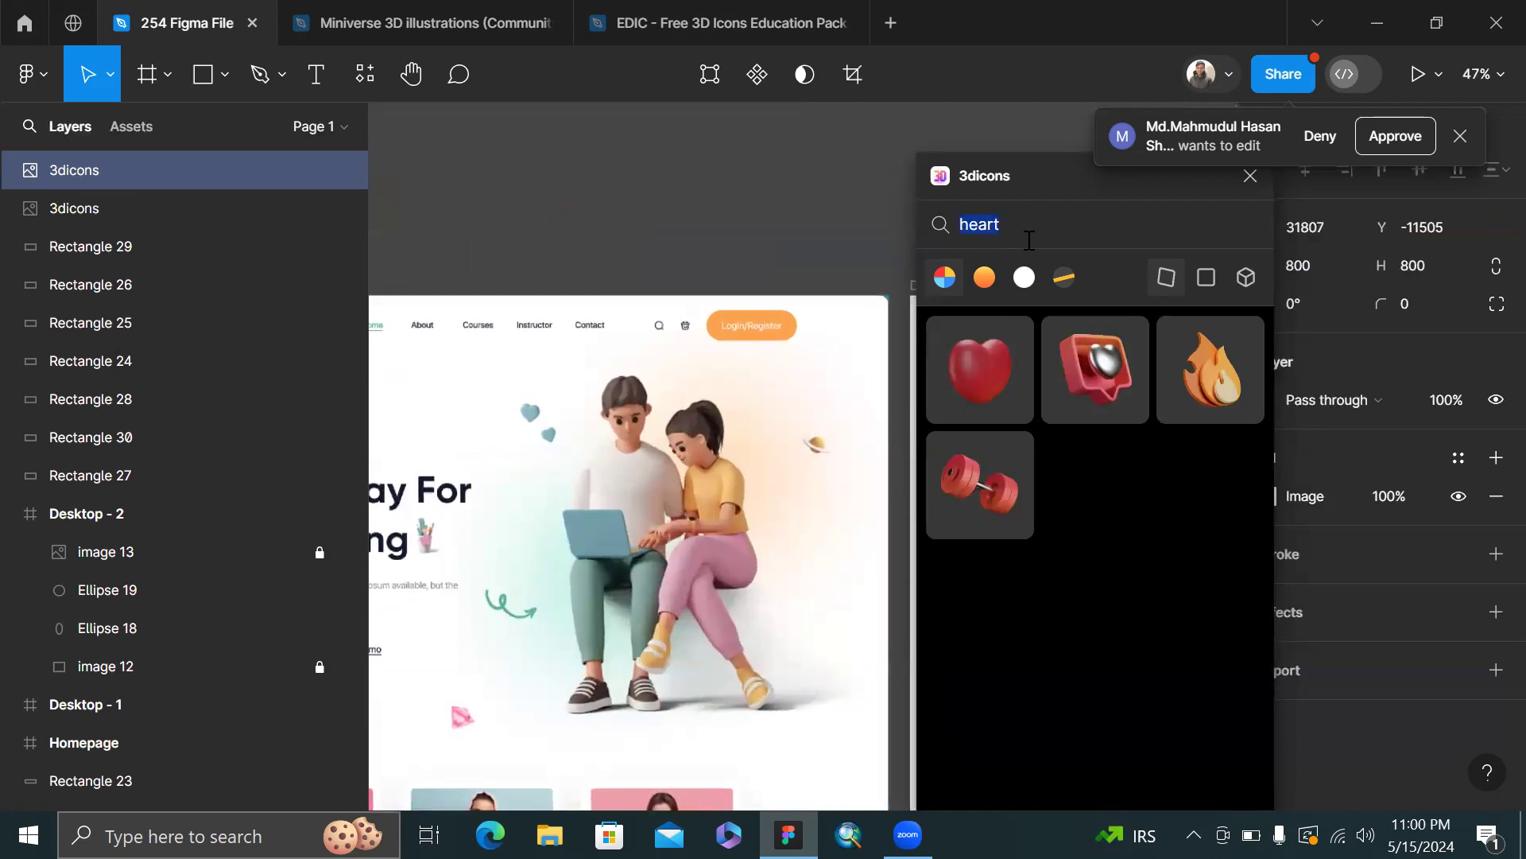
{"action": "type", "text": "arrow"}
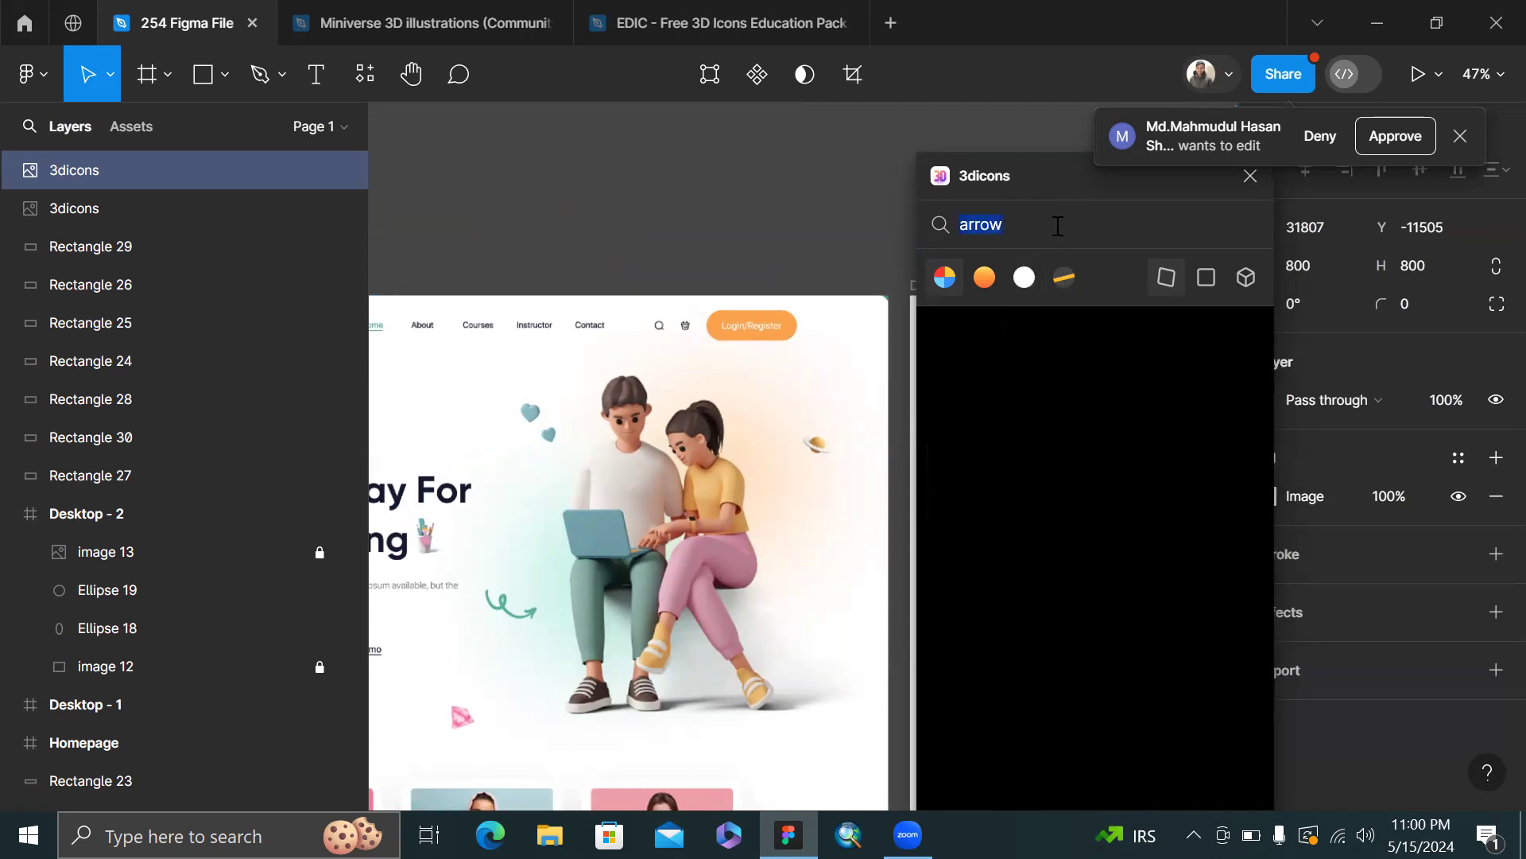
{"action": "key", "text": "BackSpace"}
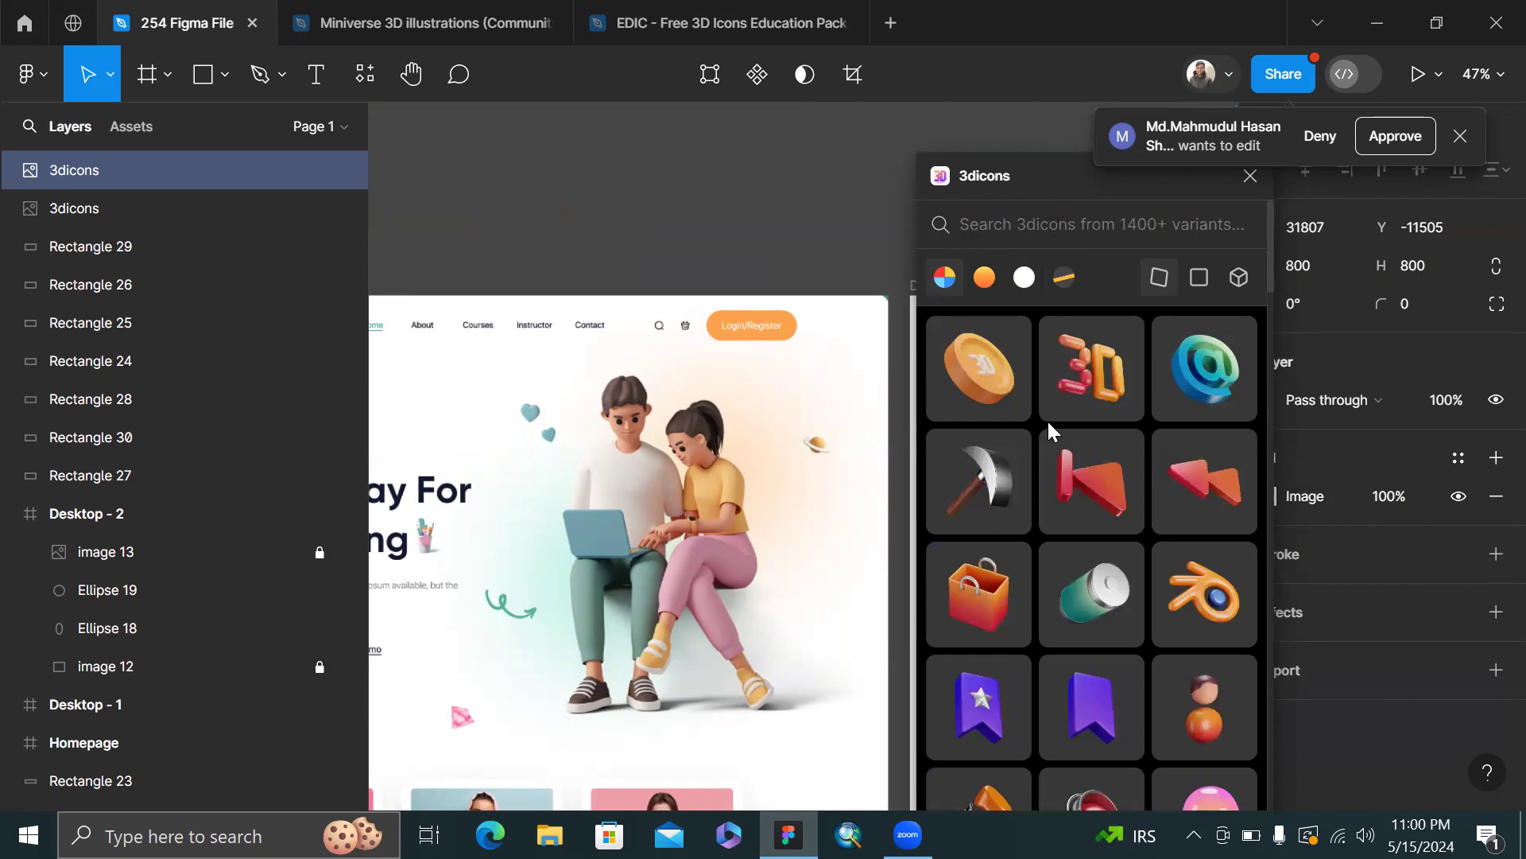
{"action": "scroll", "coordinate": [1048, 442], "scroll_direction": "down", "scroll_amount": 10}
{"action": "scroll", "coordinate": [1047, 442], "scroll_direction": "down", "scroll_amount": 7}
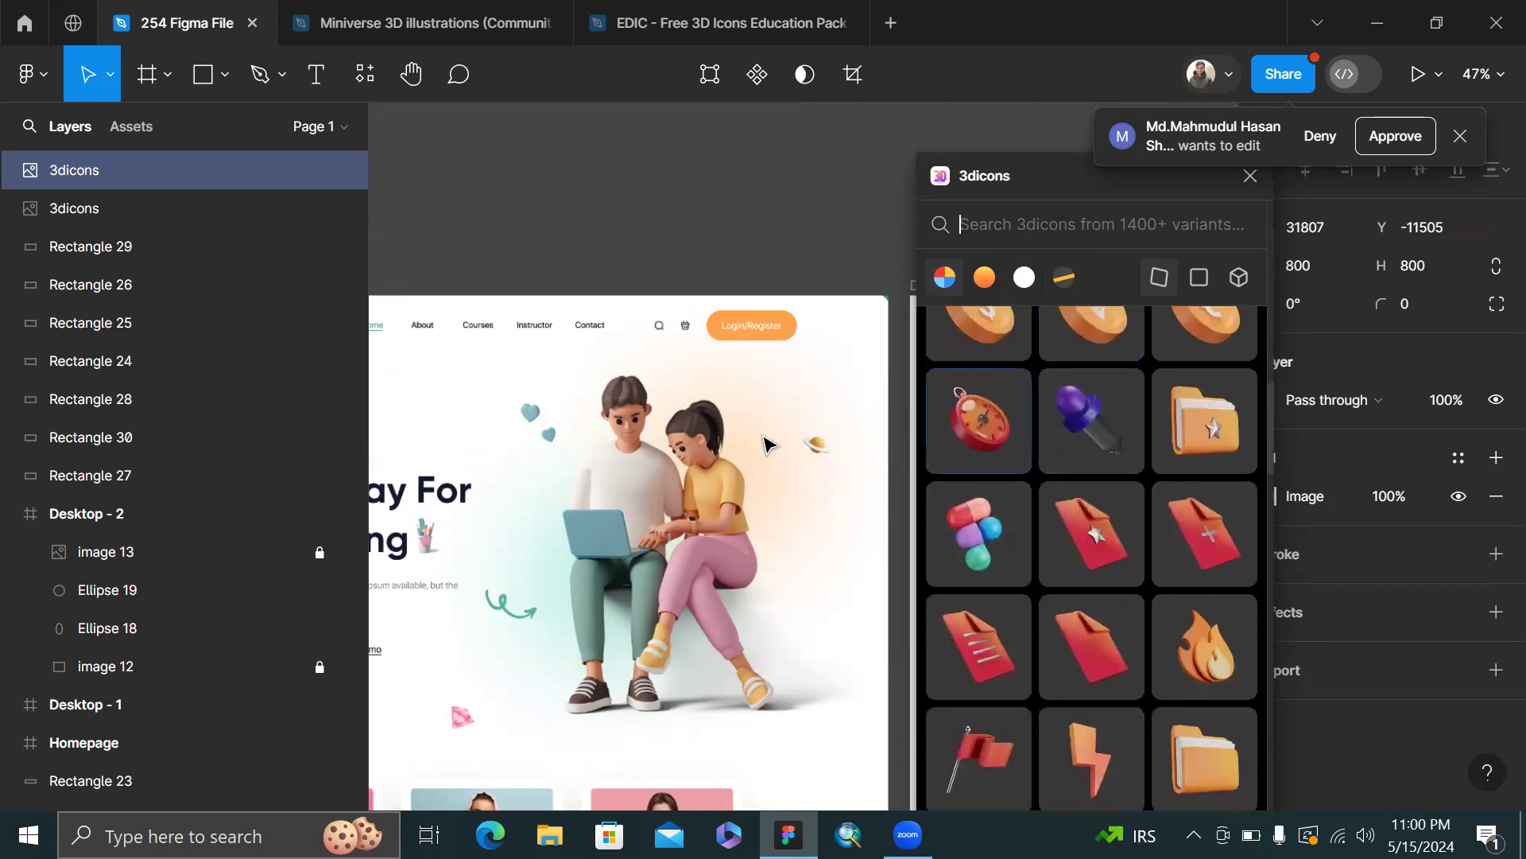
- Search 3dicons for "diamond" to match the decoration in the Desktop - 1 reference, and clear the search
{"action": "scroll", "coordinate": [767, 443], "scroll_direction": "left", "scroll_amount": 5}
{"action": "scroll", "coordinate": [763, 445], "scroll_direction": "down", "scroll_amount": 3}
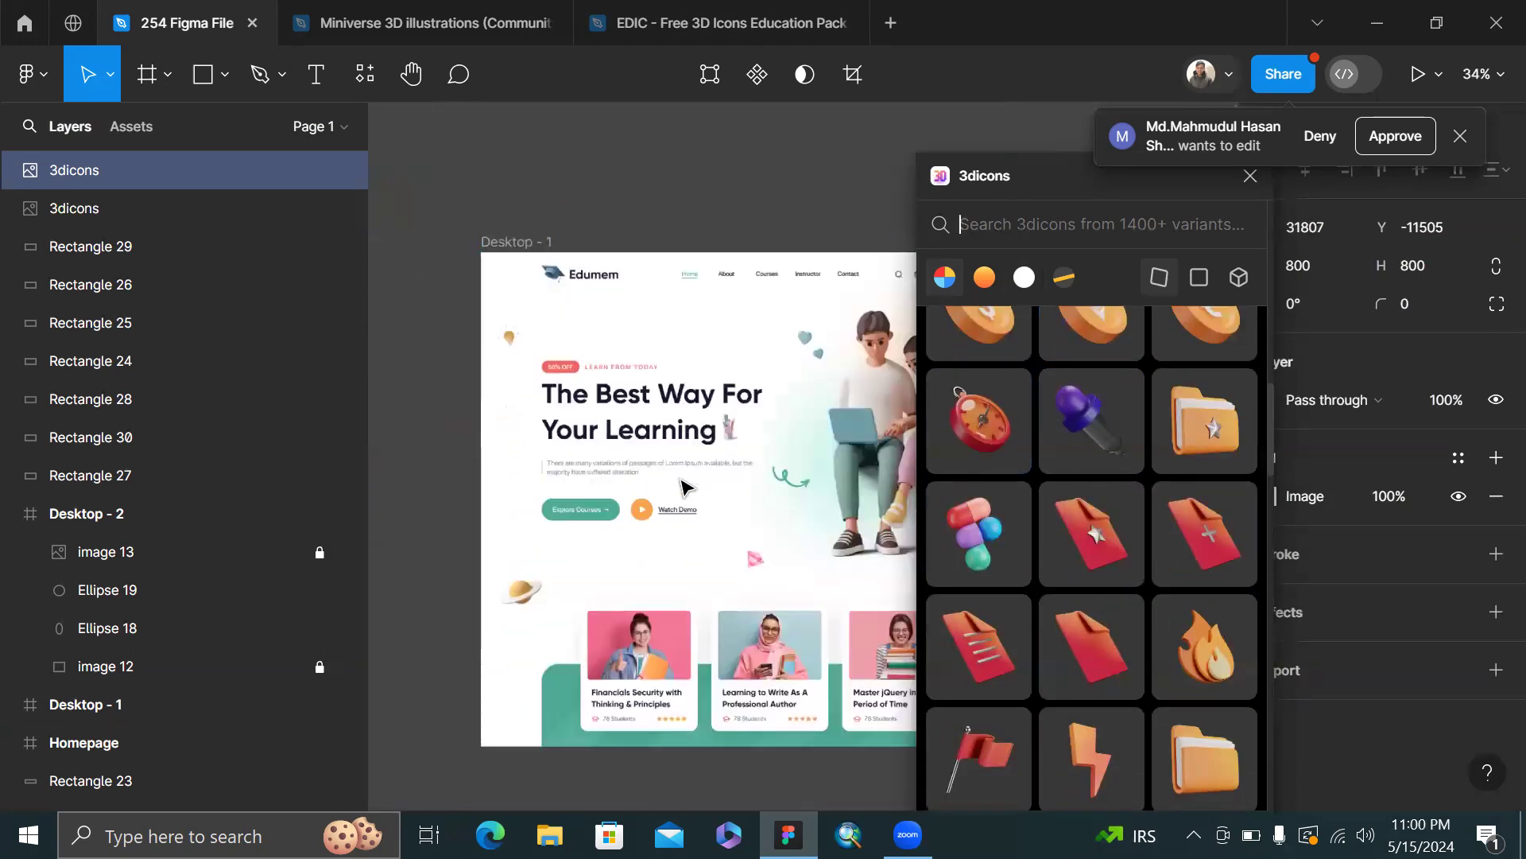
{"action": "scroll", "coordinate": [682, 486], "scroll_direction": "right", "scroll_amount": 3}
{"action": "type", "text": "diamond"}
{"action": "key", "text": "BackSpace"}
{"action": "key", "text": "BackSpace"}
{"action": "key", "text": "BackSpace"}
{"action": "key", "text": "BackSpace"}
{"action": "key", "text": "BackSpace"}
{"action": "key", "text": "BackSpace"}
{"action": "key", "text": "BackSpace"}
{"action": "type", "text": "diamo"}
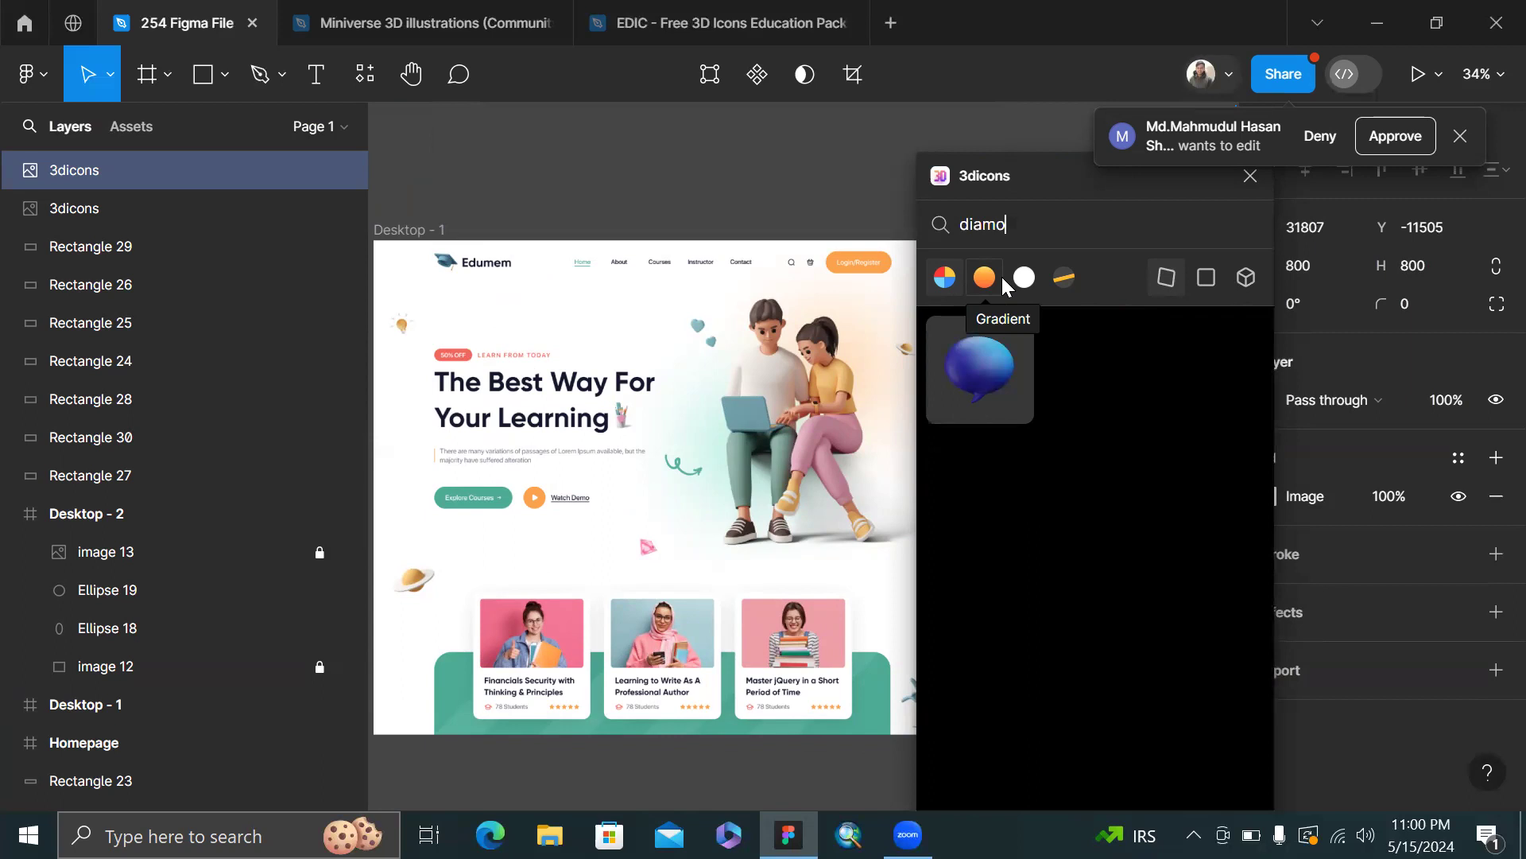
{"action": "key", "text": "BackSpace"}
{"action": "key", "text": "BackSpace"}
{"action": "key", "text": "BackSpace"}
{"action": "key", "text": "BackSpace"}
{"action": "key", "text": "BackSpace"}
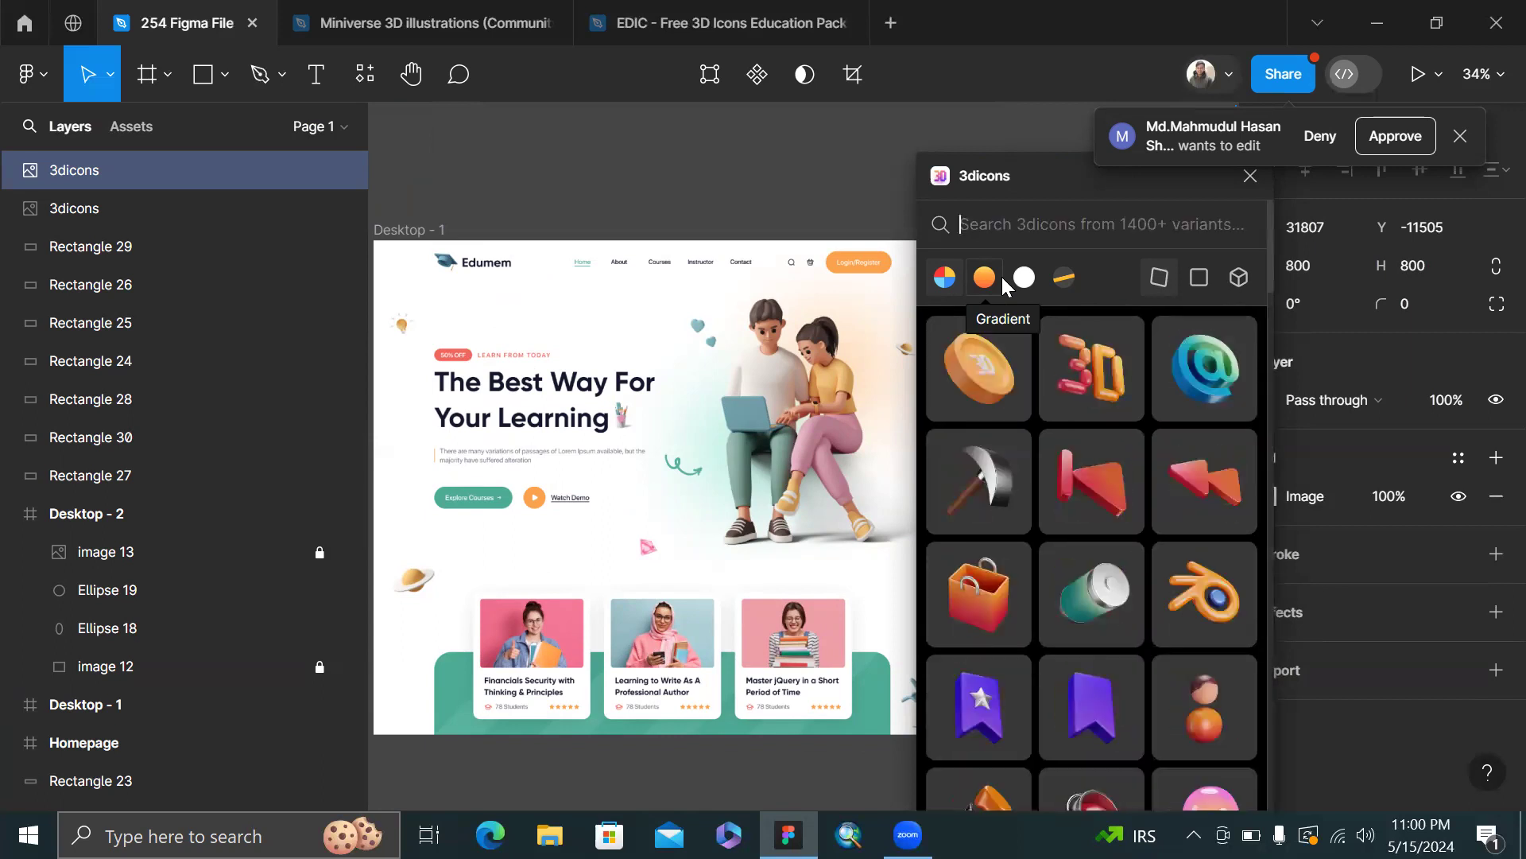
- Compare the hero decorations in the Desktop - 1 reference with the Desktop - 2 frame and the added icons
{"action": "scroll", "coordinate": [781, 191], "scroll_direction": "down", "scroll_amount": 2}
{"action": "scroll", "coordinate": [779, 187], "scroll_direction": "right", "scroll_amount": 2}
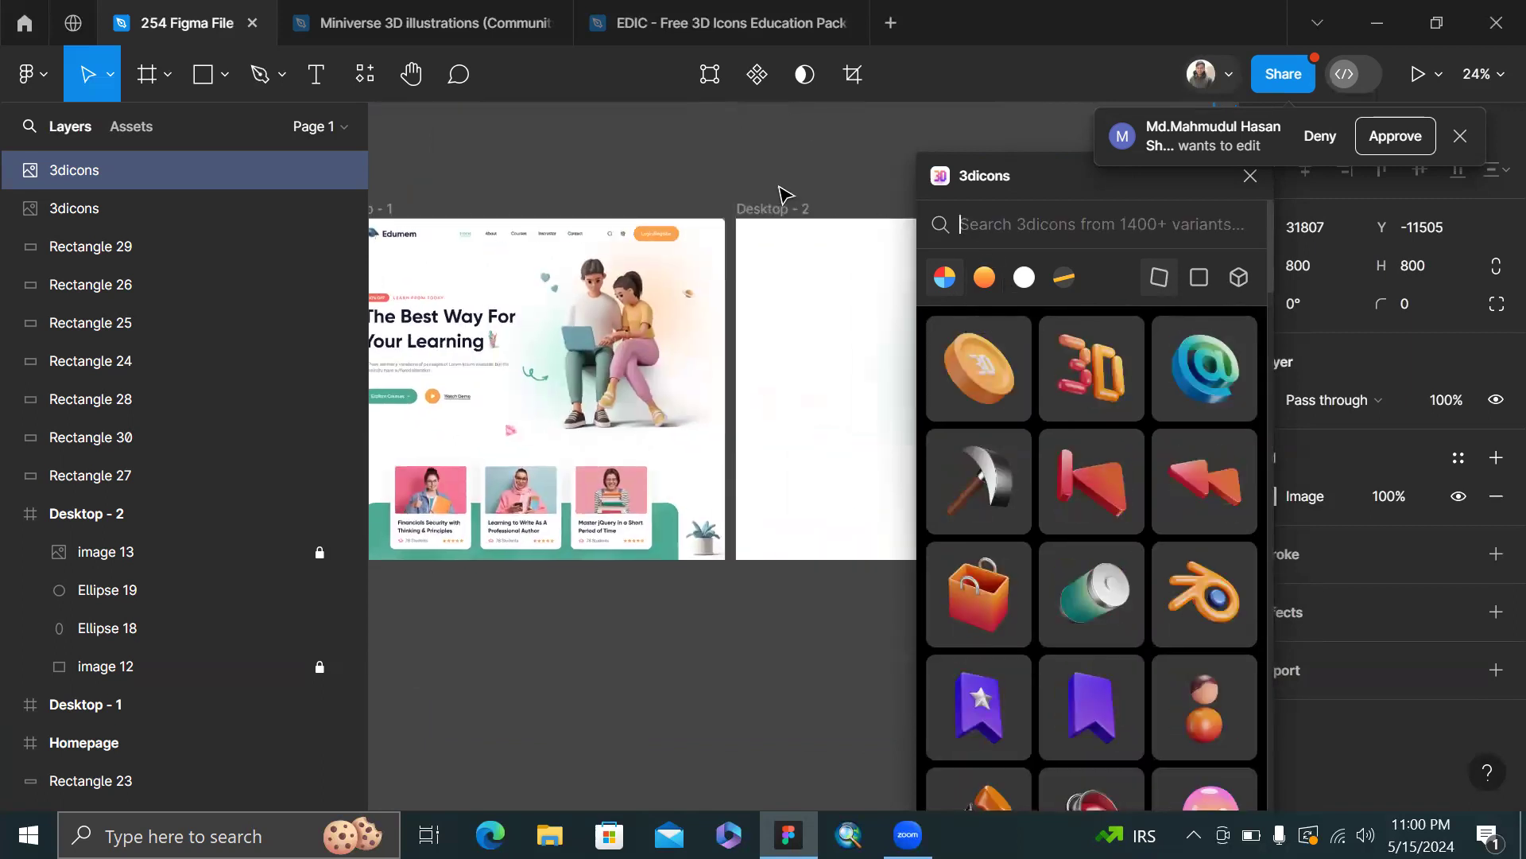
{"action": "left_click", "coordinate": [779, 188]}
{"action": "scroll", "coordinate": [779, 187], "scroll_direction": "down", "scroll_amount": 2}
{"action": "scroll", "coordinate": [779, 188], "scroll_direction": "right", "scroll_amount": 2}
{"action": "scroll", "coordinate": [701, 167], "scroll_direction": "up", "scroll_amount": 2}
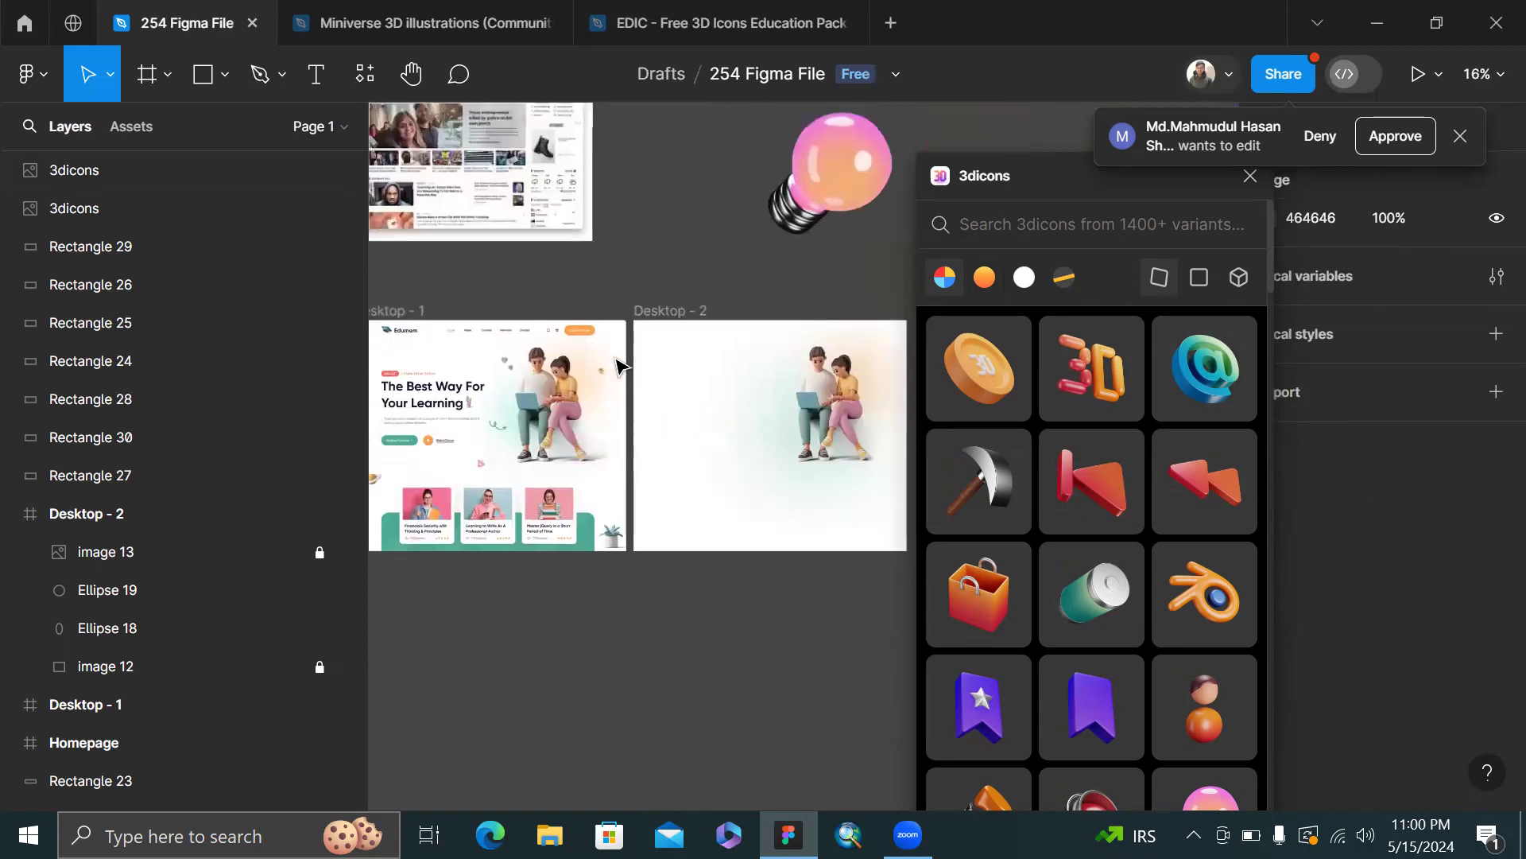
{"action": "scroll", "coordinate": [580, 382], "scroll_direction": "left", "scroll_amount": 1}
{"action": "scroll", "coordinate": [555, 404], "scroll_direction": "up", "scroll_amount": 2}
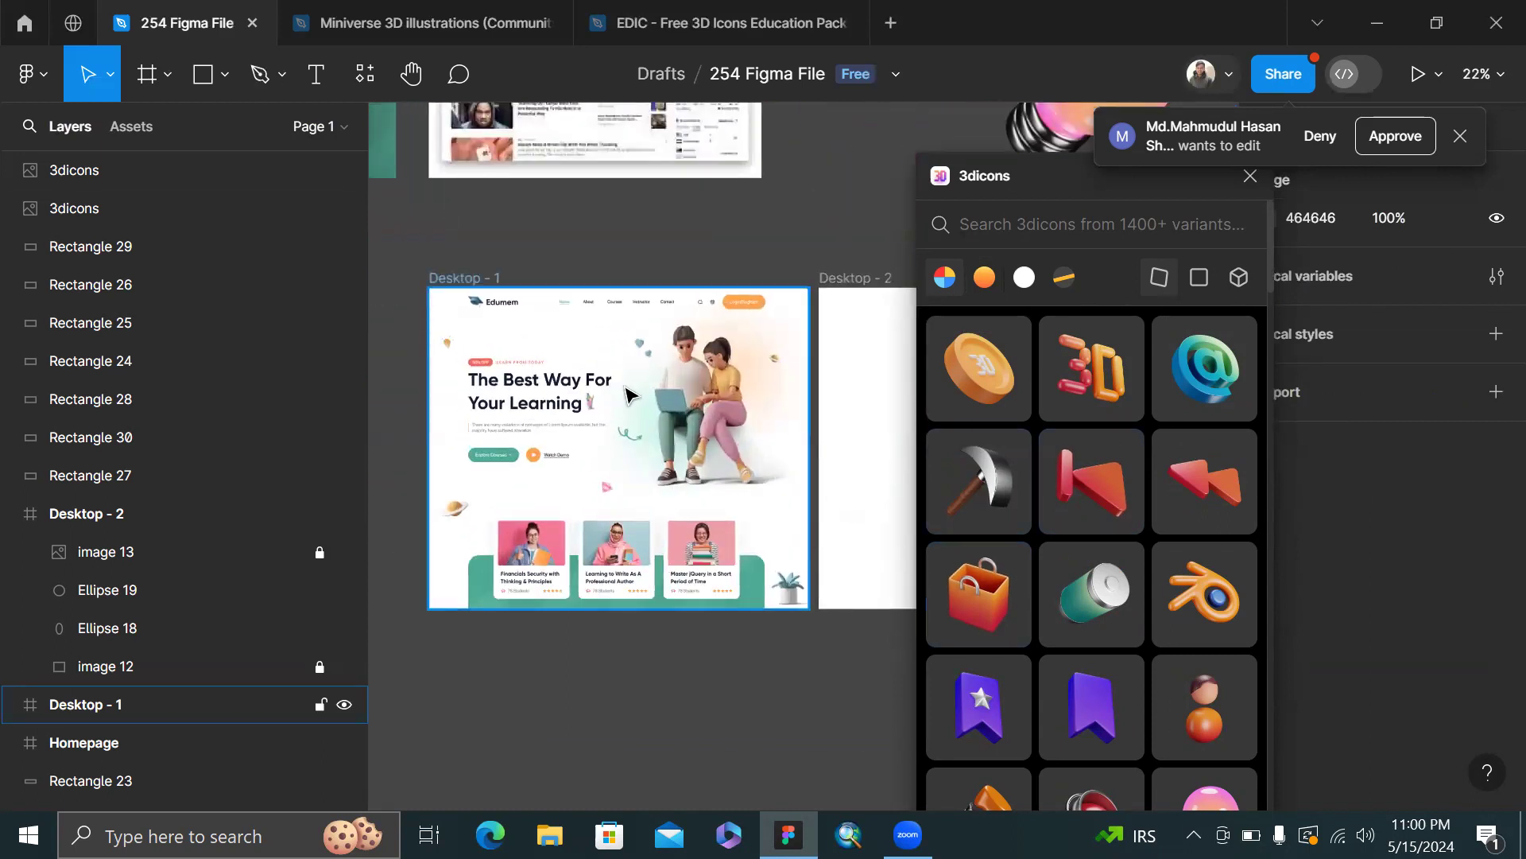
{"action": "scroll", "coordinate": [628, 394], "scroll_direction": "right", "scroll_amount": 1}
{"action": "scroll", "coordinate": [851, 422], "scroll_direction": "up", "scroll_amount": 2}
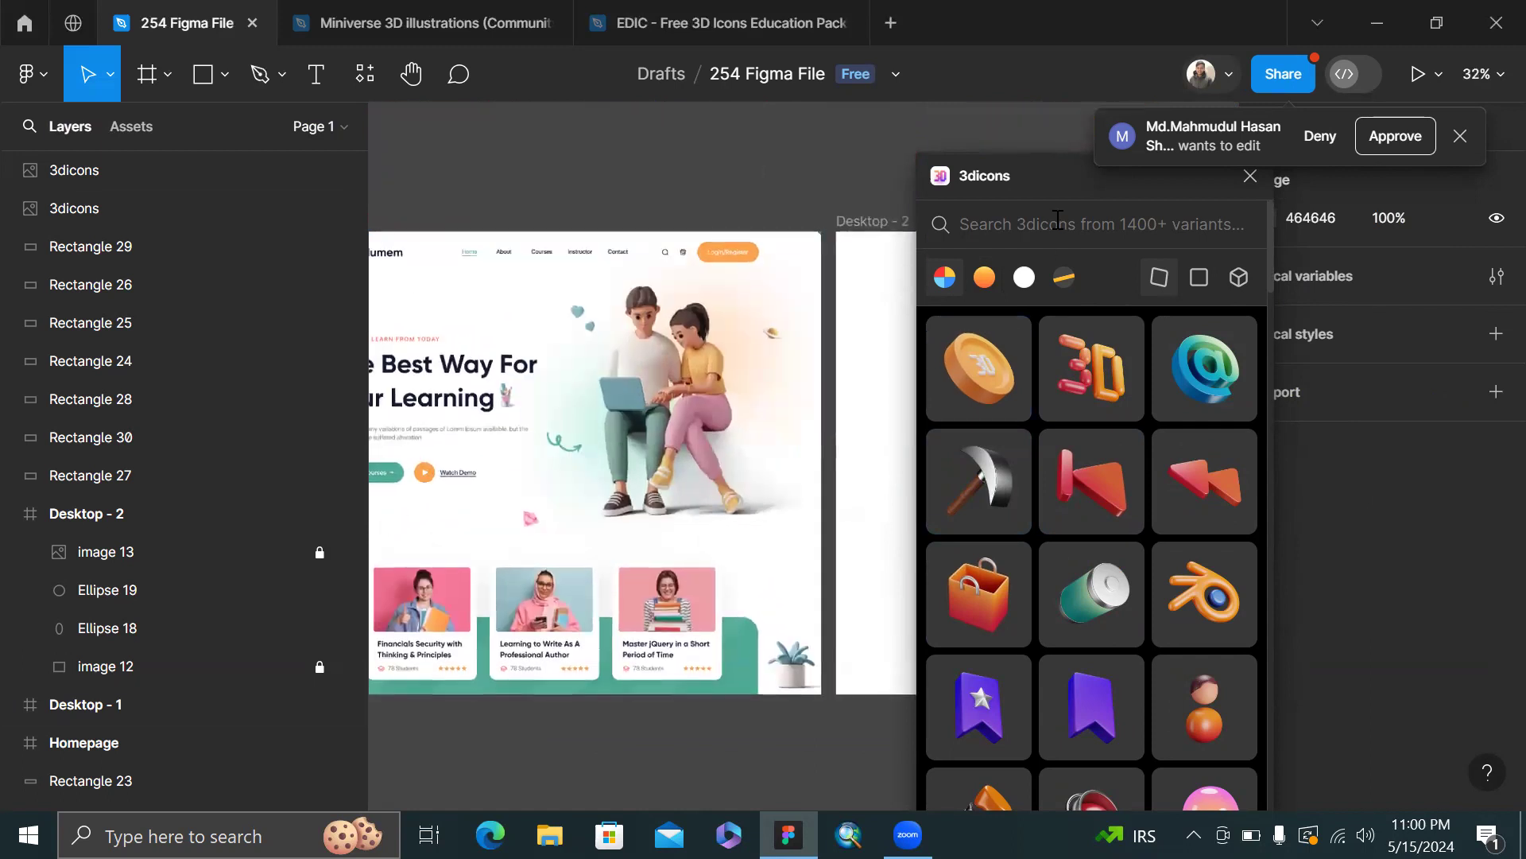
- Add the blue chat bubble icon from 3dicons, move it outside the Desktop - 2 frame below the red heart, and deselect it
{"action": "scroll", "coordinate": [1068, 502], "scroll_direction": "down", "scroll_amount": 5}
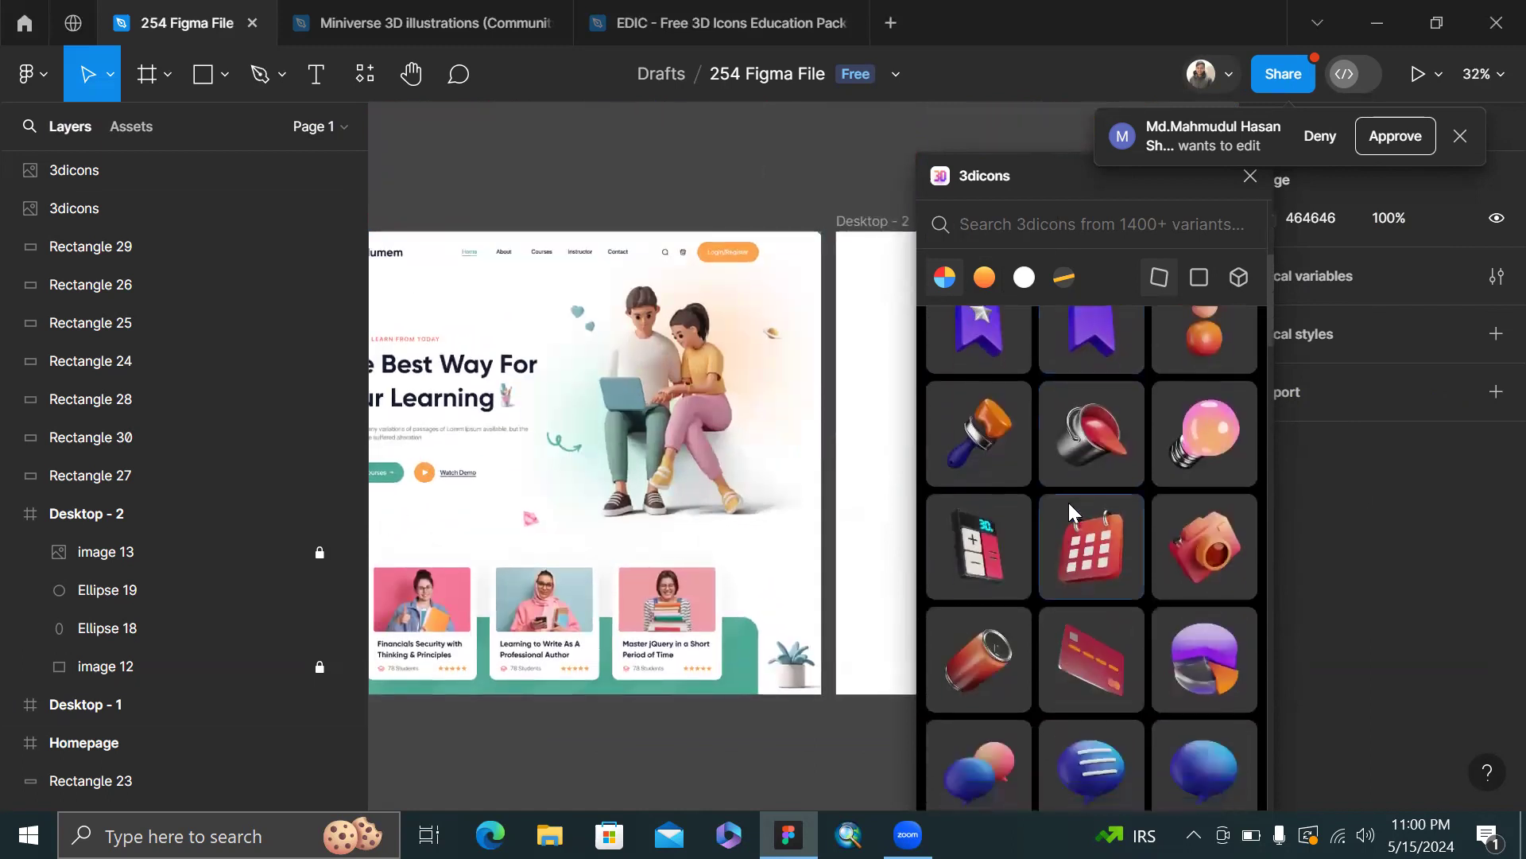
{"action": "scroll", "coordinate": [1068, 380], "scroll_direction": "down", "scroll_amount": 3}
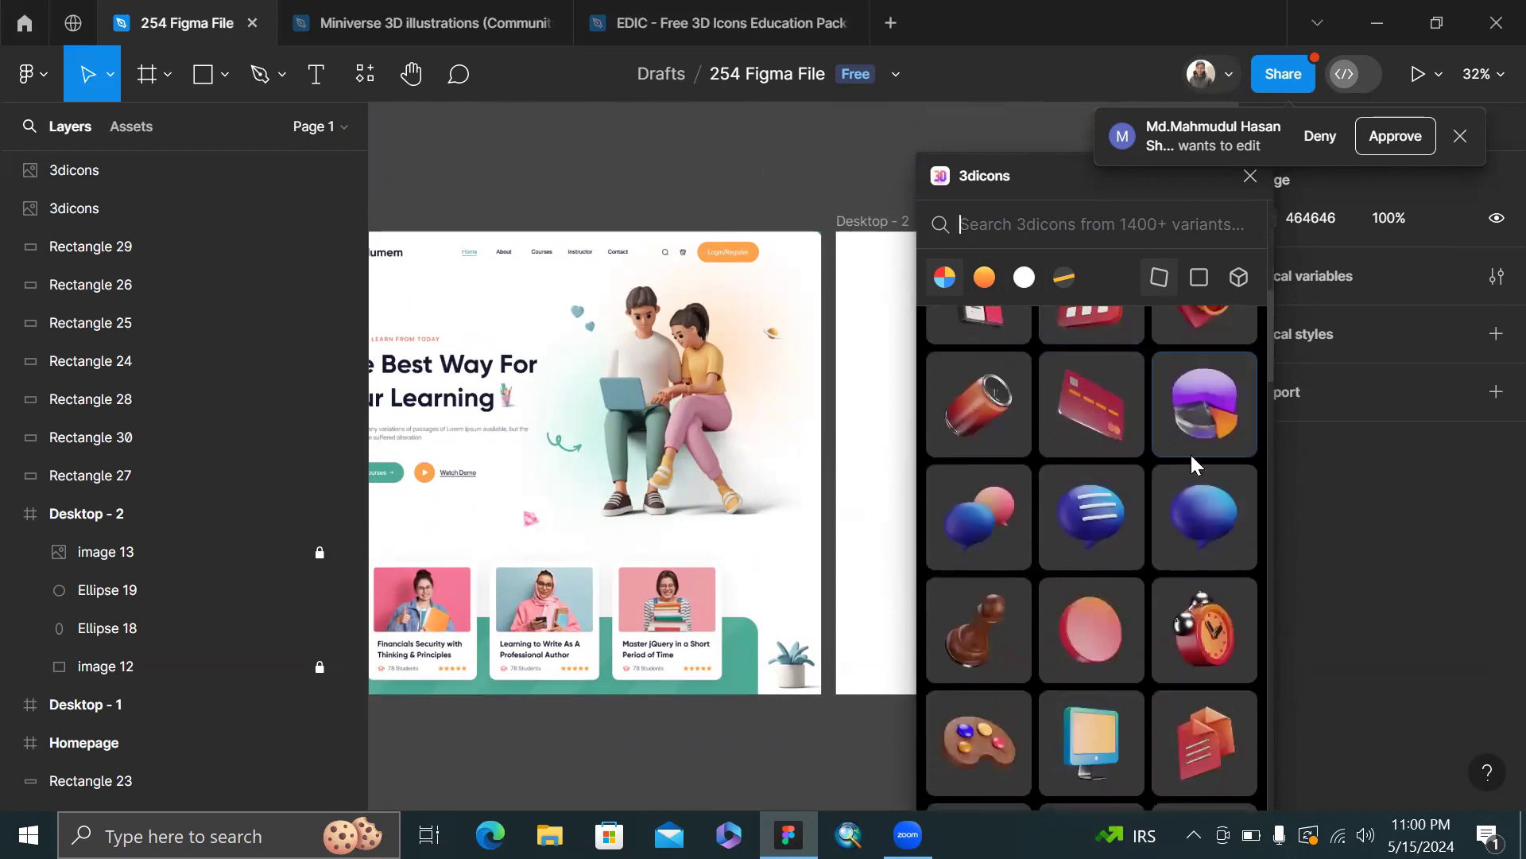
{"action": "left_click", "coordinate": [1190, 509]}
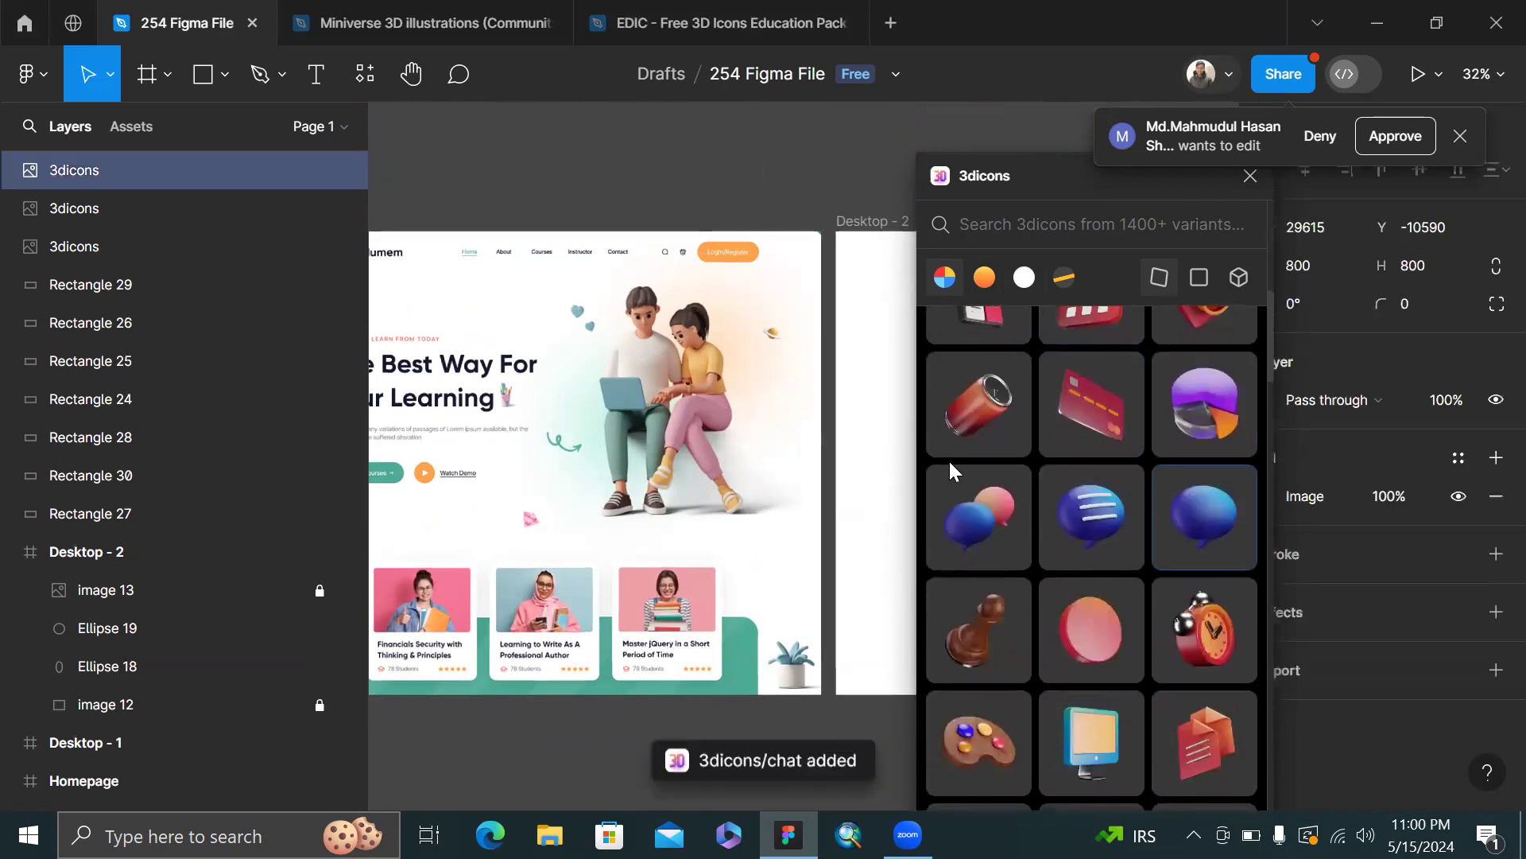
{"action": "scroll", "coordinate": [670, 385], "scroll_direction": "down", "scroll_amount": 2}
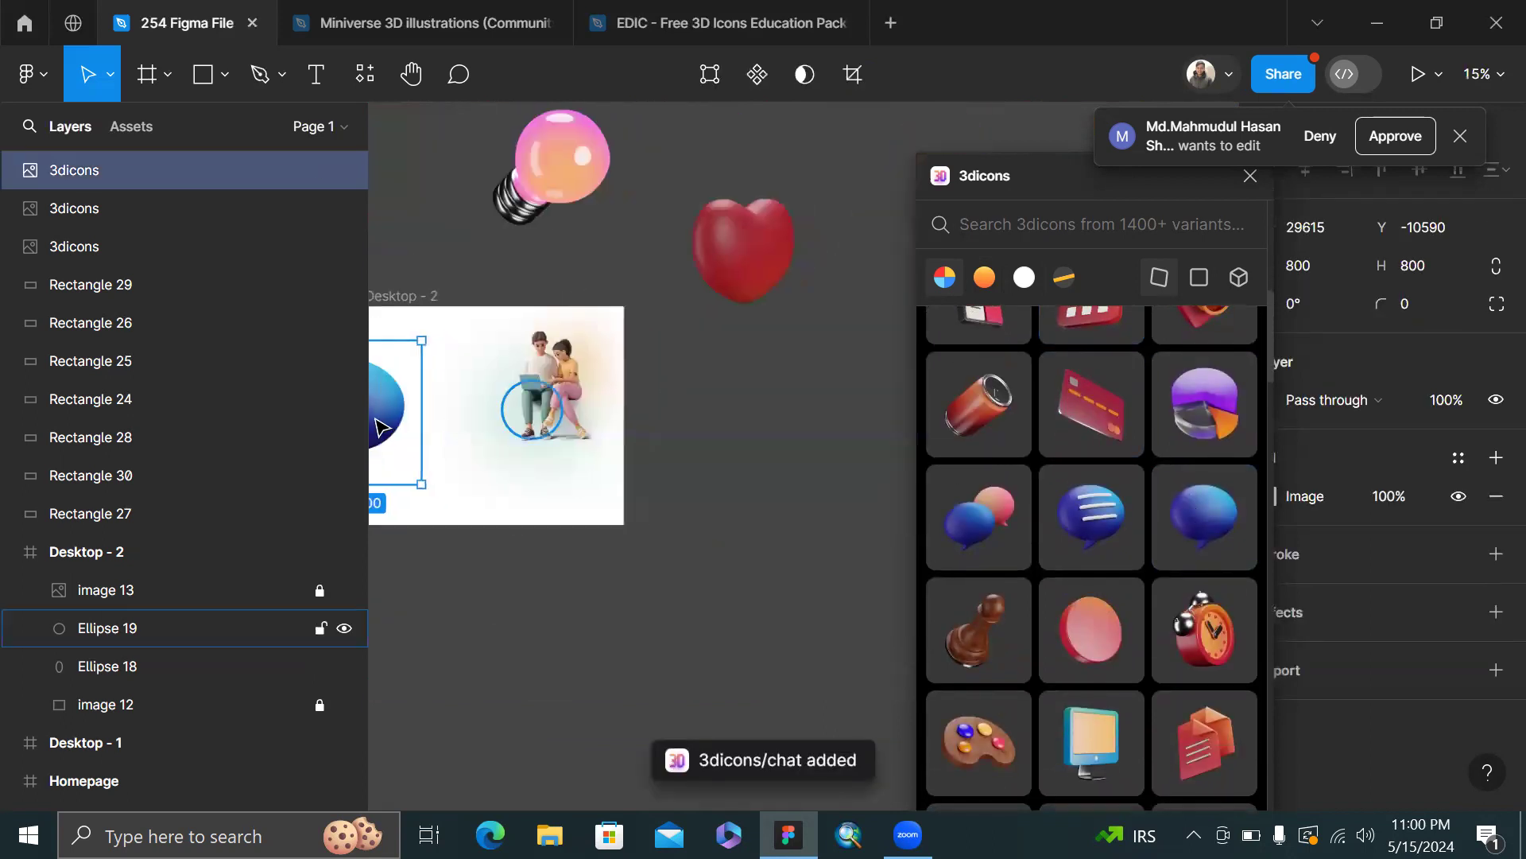
{"action": "left_click_drag", "start_coordinate": [402, 421], "coordinate": [795, 397]}
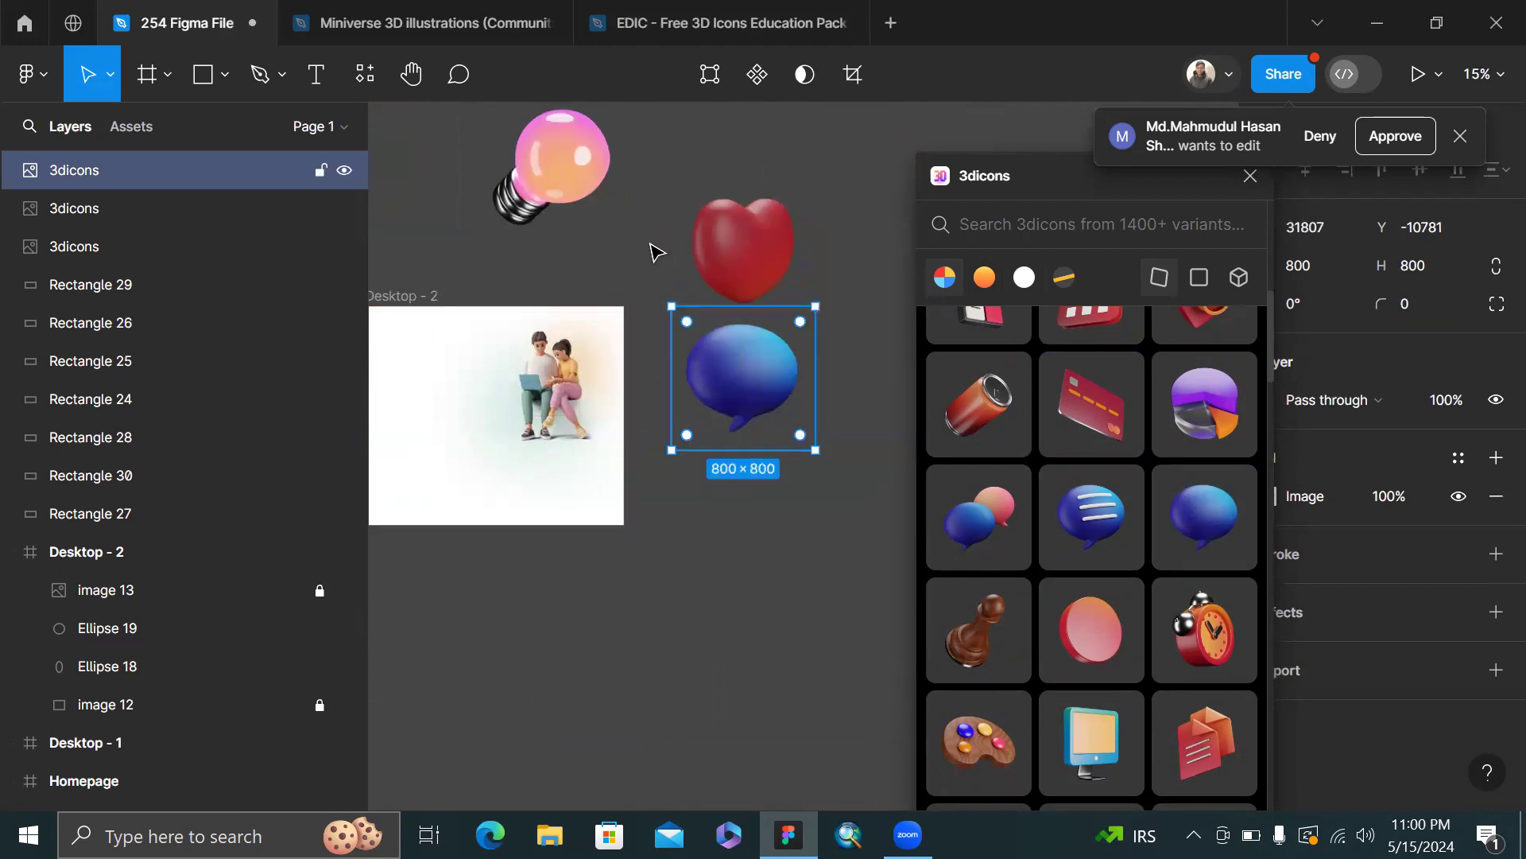
{"action": "left_click", "coordinate": [649, 243]}
- Add the Figma logo icon from 3dicons to the canvas and close the plugin
{"action": "scroll", "coordinate": [683, 286], "scroll_direction": "up", "scroll_amount": 1}
{"action": "scroll", "coordinate": [683, 286], "scroll_direction": "left", "scroll_amount": 2}
{"action": "scroll", "coordinate": [682, 286], "scroll_direction": "left", "scroll_amount": 2}
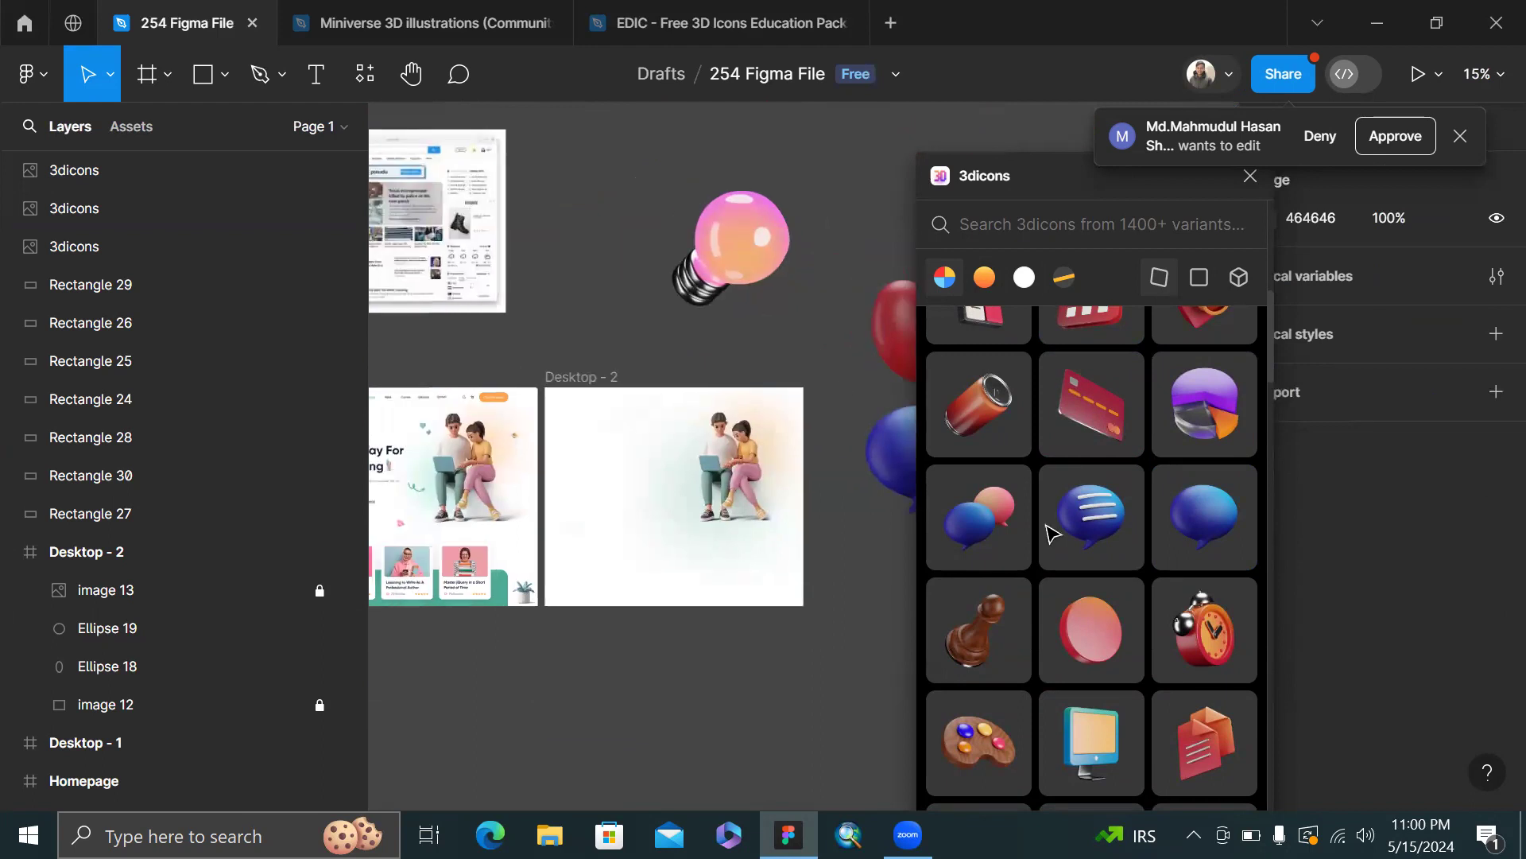
{"action": "scroll", "coordinate": [1051, 531], "scroll_direction": "down", "scroll_amount": 3}
{"action": "scroll", "coordinate": [1073, 532], "scroll_direction": "down", "scroll_amount": 5}
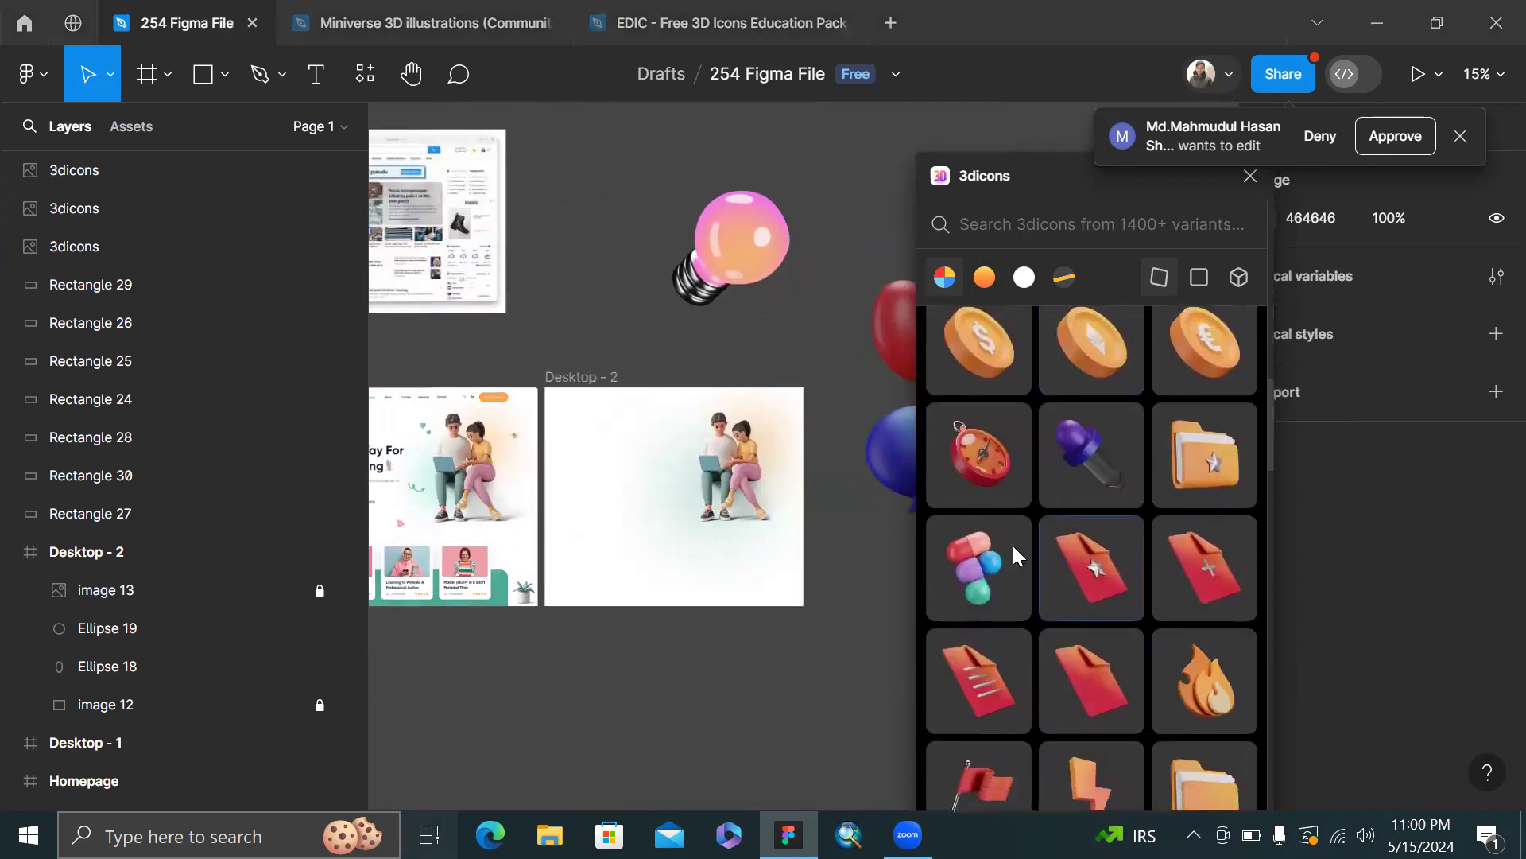
{"action": "key", "text": "super+Tab"}
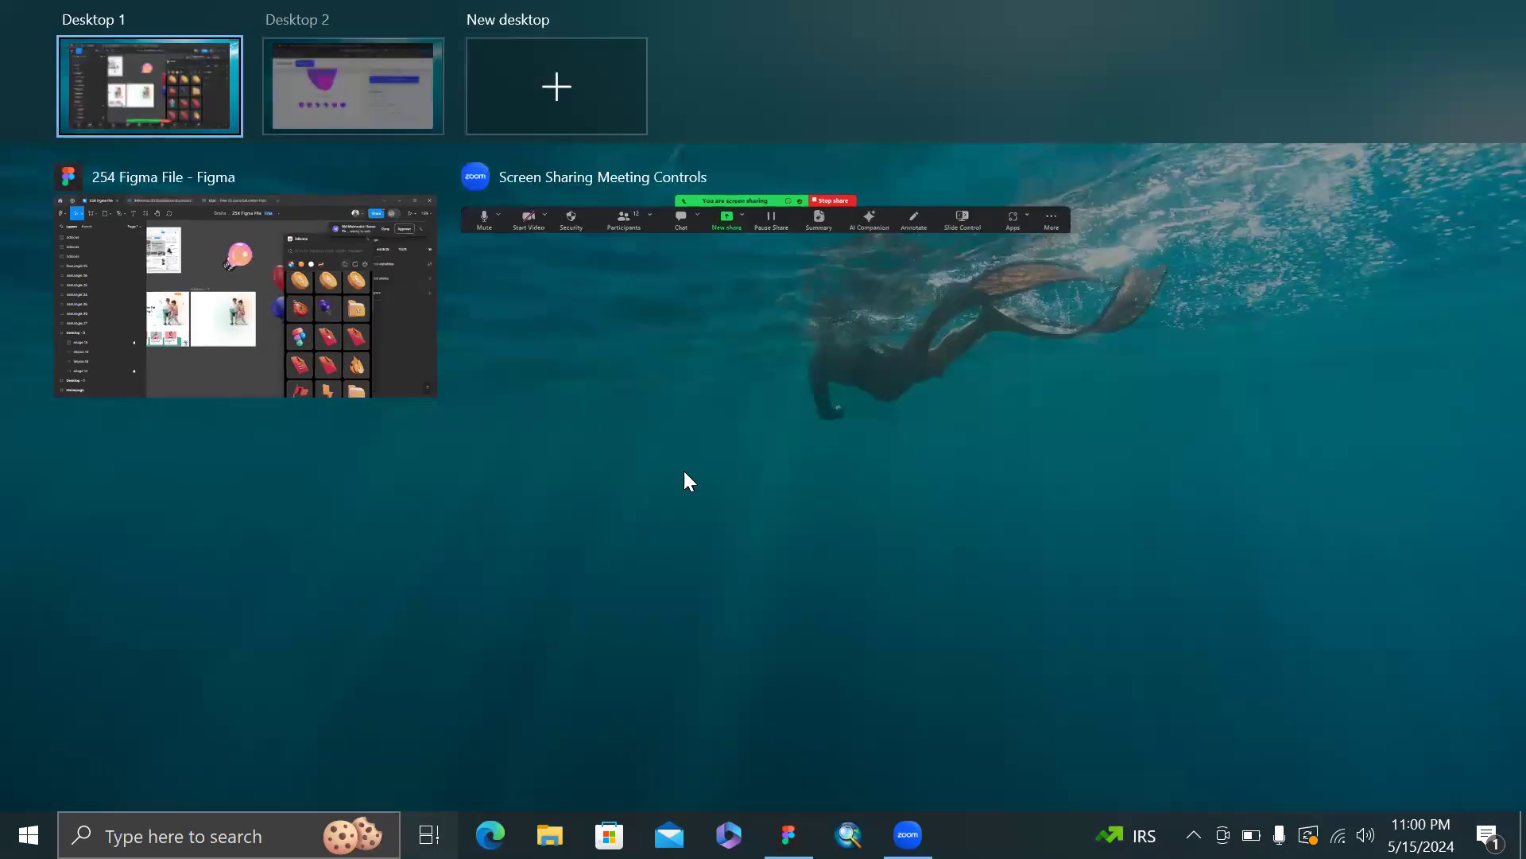
{"action": "left_click", "coordinate": [395, 343]}
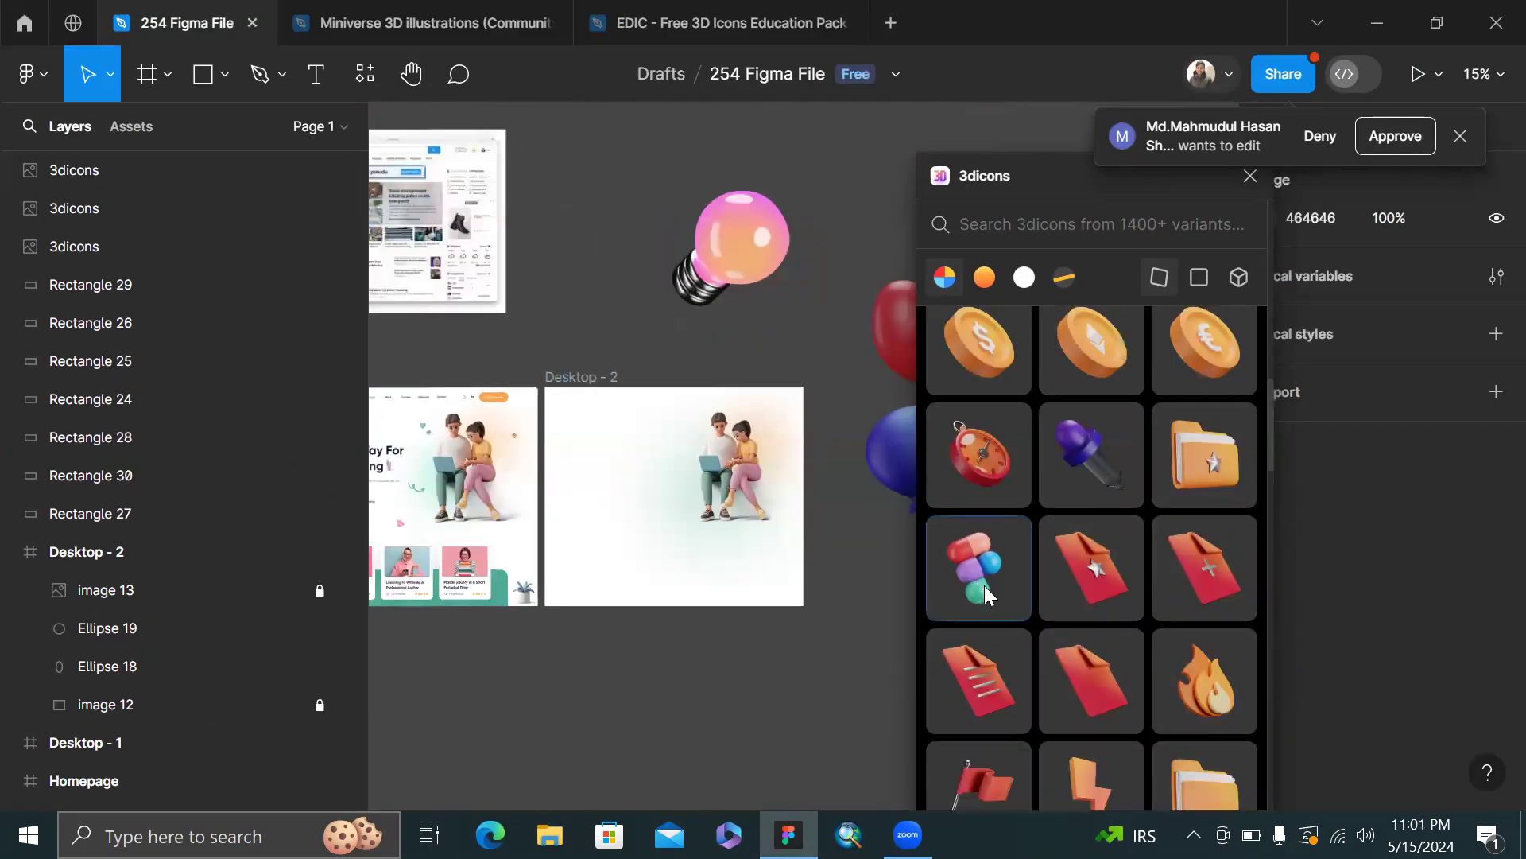
{"action": "left_click", "coordinate": [984, 585]}
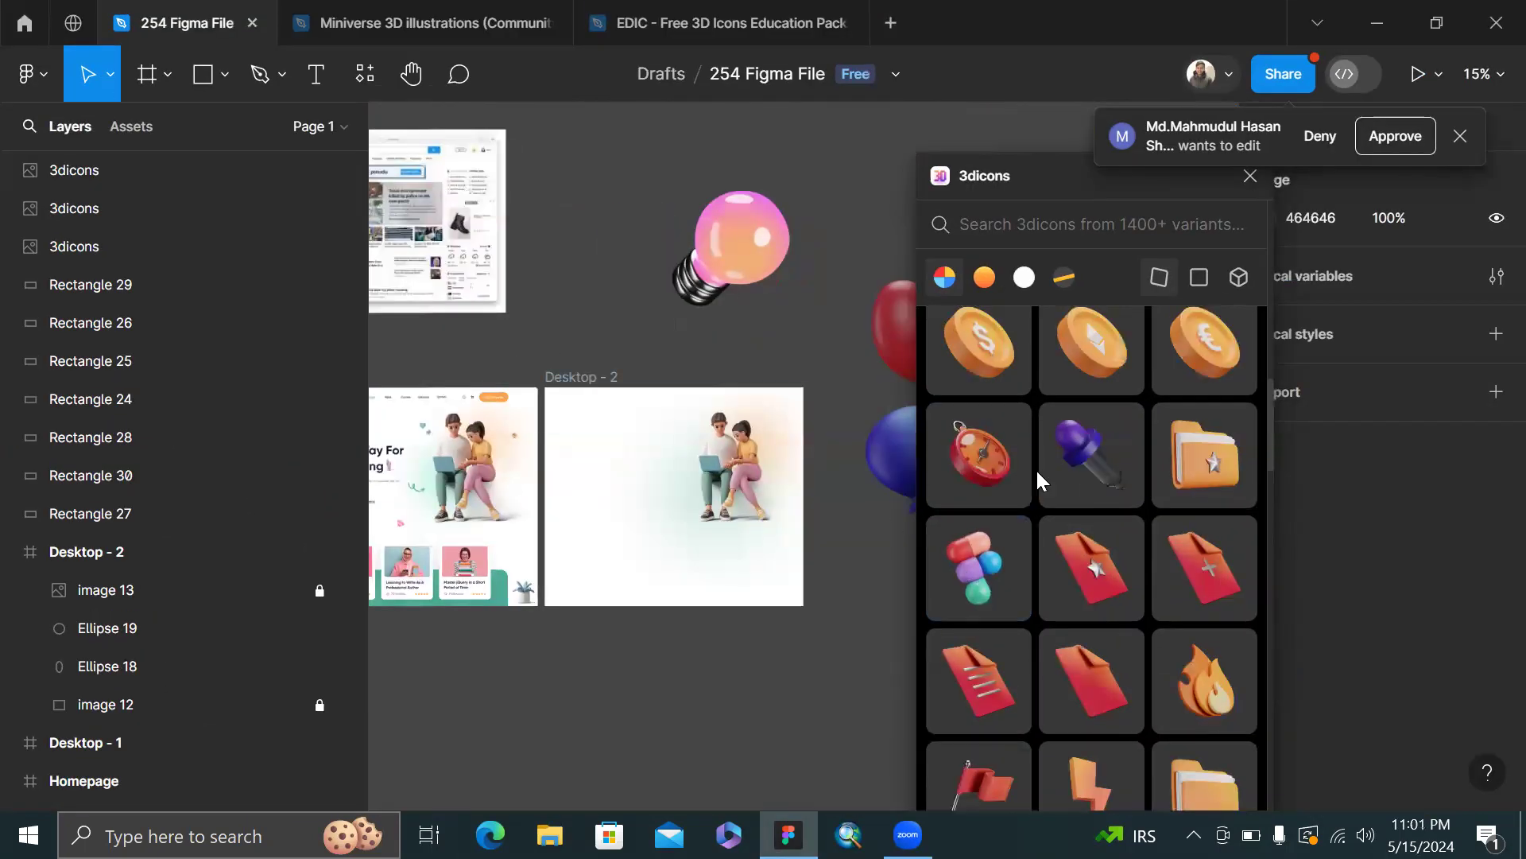
{"action": "left_click", "coordinate": [1246, 184]}
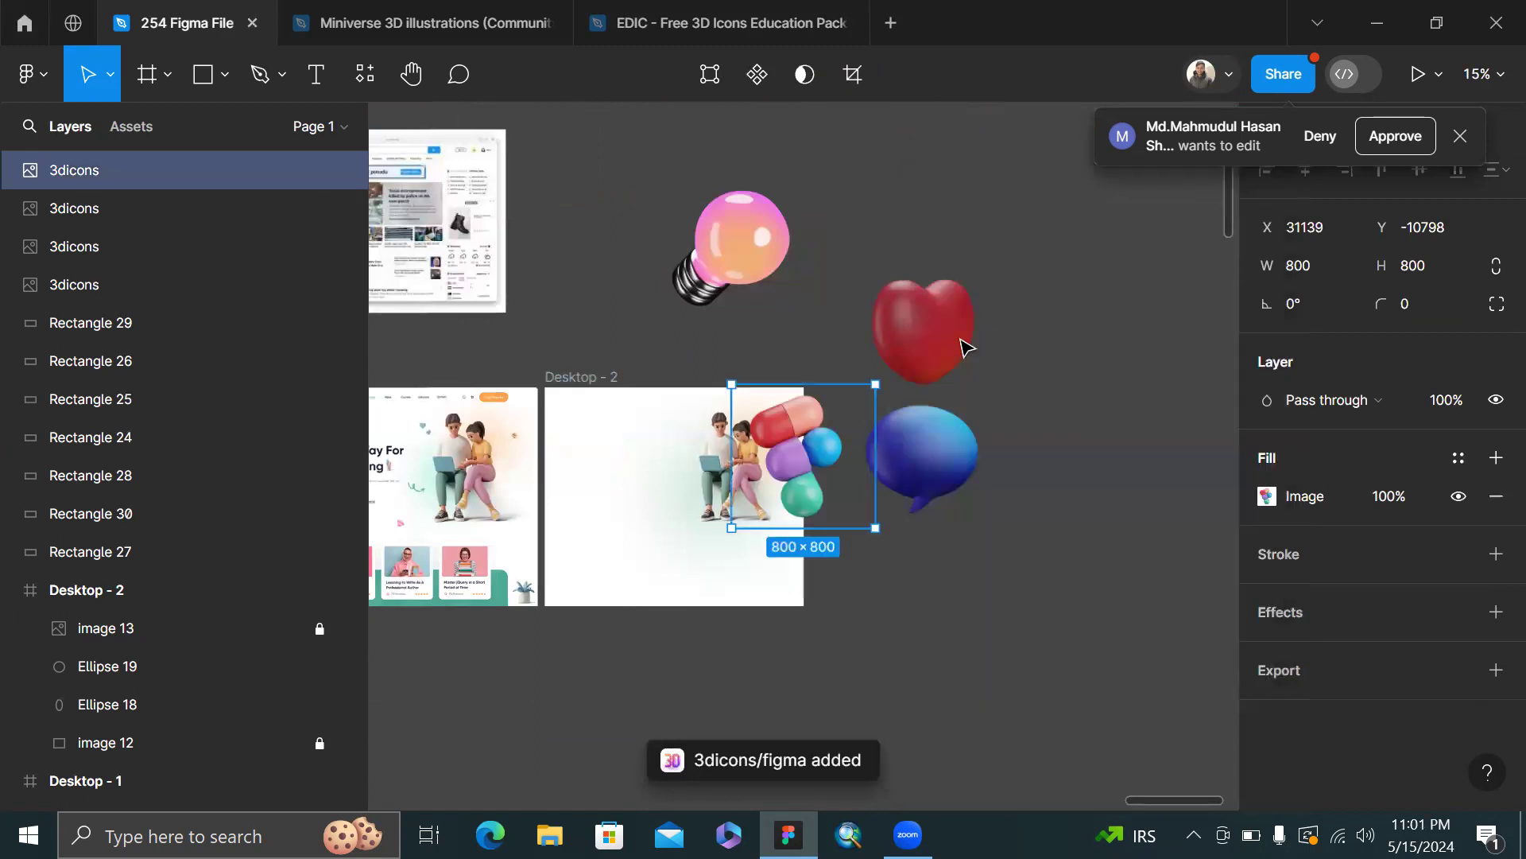
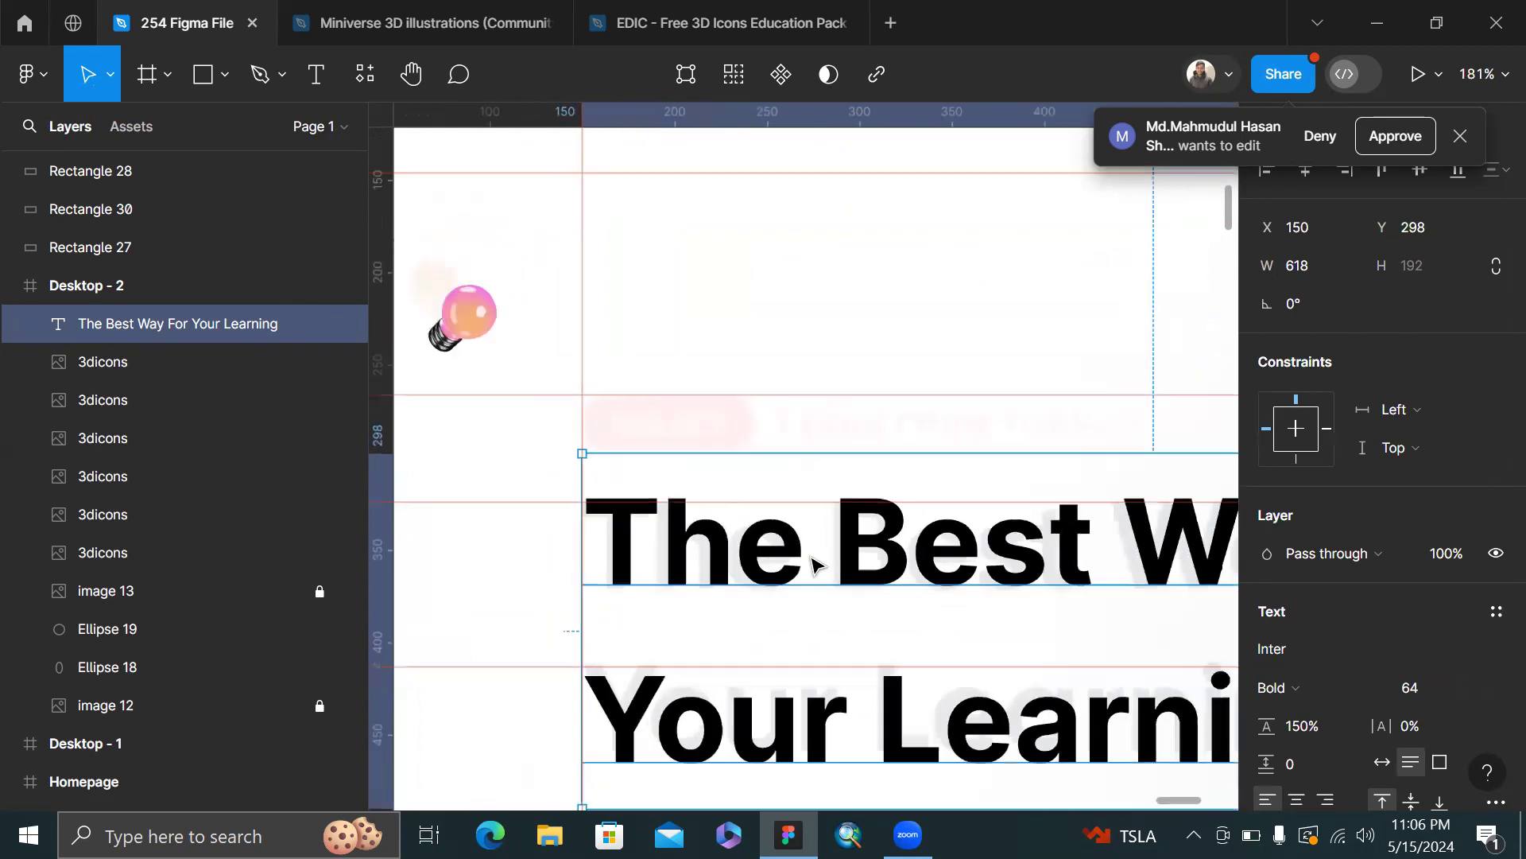
{"action": "left_click", "coordinate": [768, 413]}
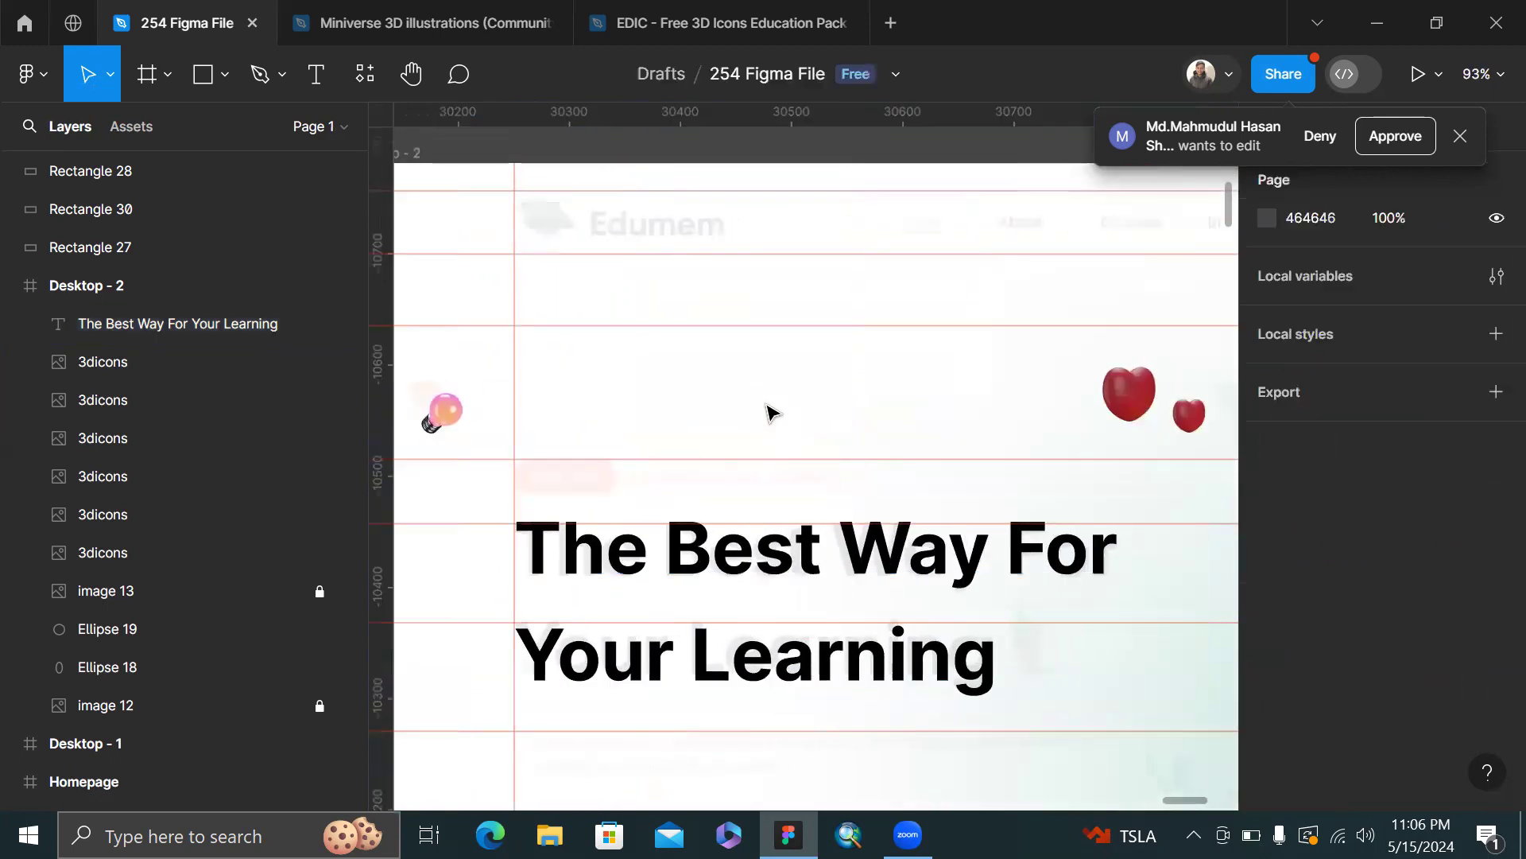
{"action": "scroll", "coordinate": [699, 477], "scroll_direction": "left", "scroll_amount": 2}
{"action": "scroll", "coordinate": [832, 494], "scroll_direction": "up", "scroll_amount": 5}
{"action": "key", "text": "t"}
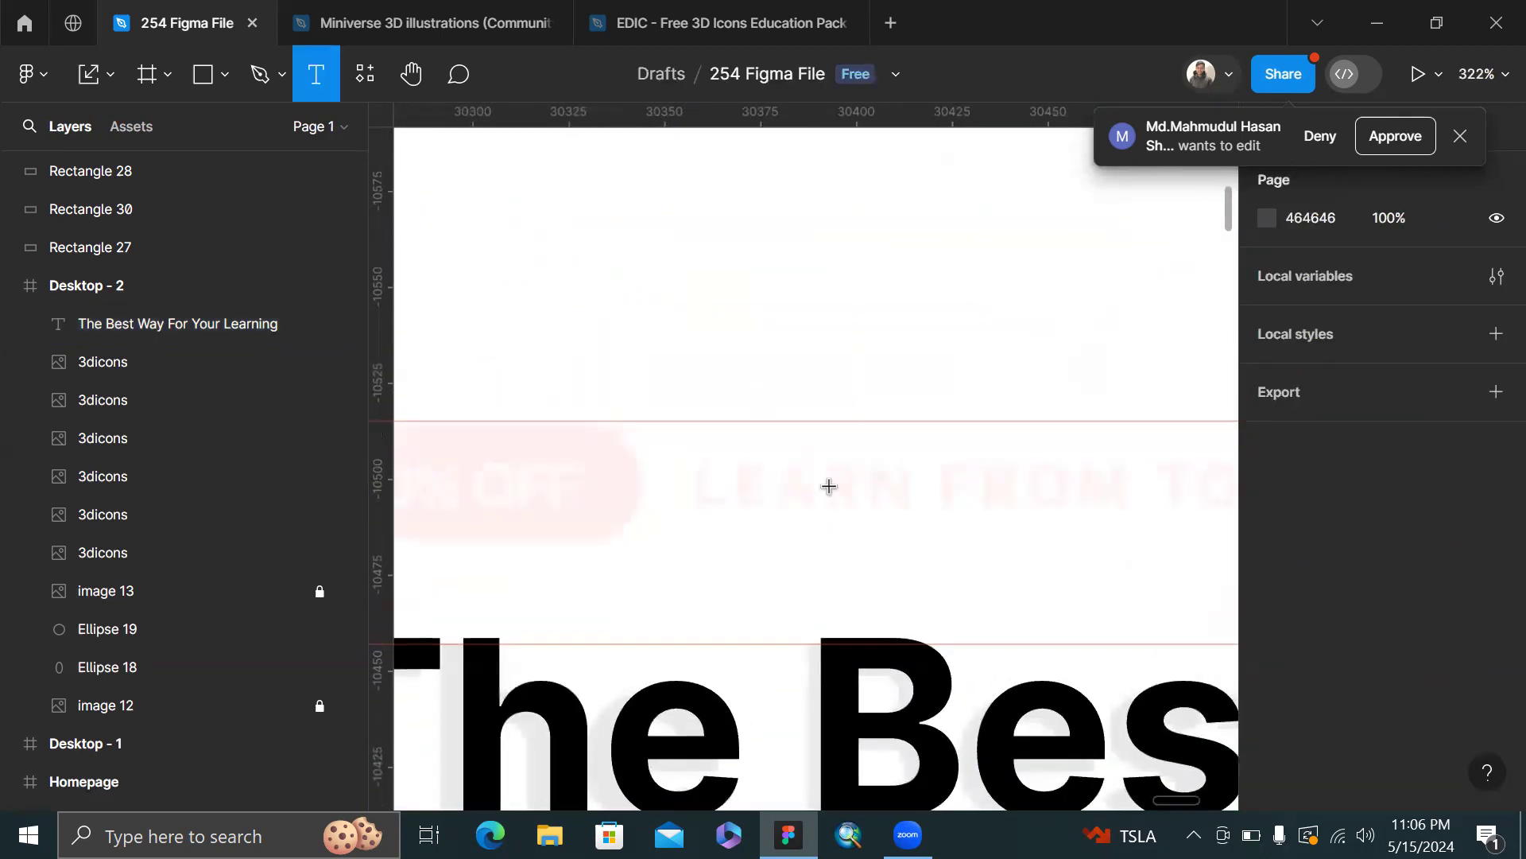
{"action": "left_click", "coordinate": [826, 485]}
{"action": "scroll", "coordinate": [827, 489], "scroll_direction": "right", "scroll_amount": 2}
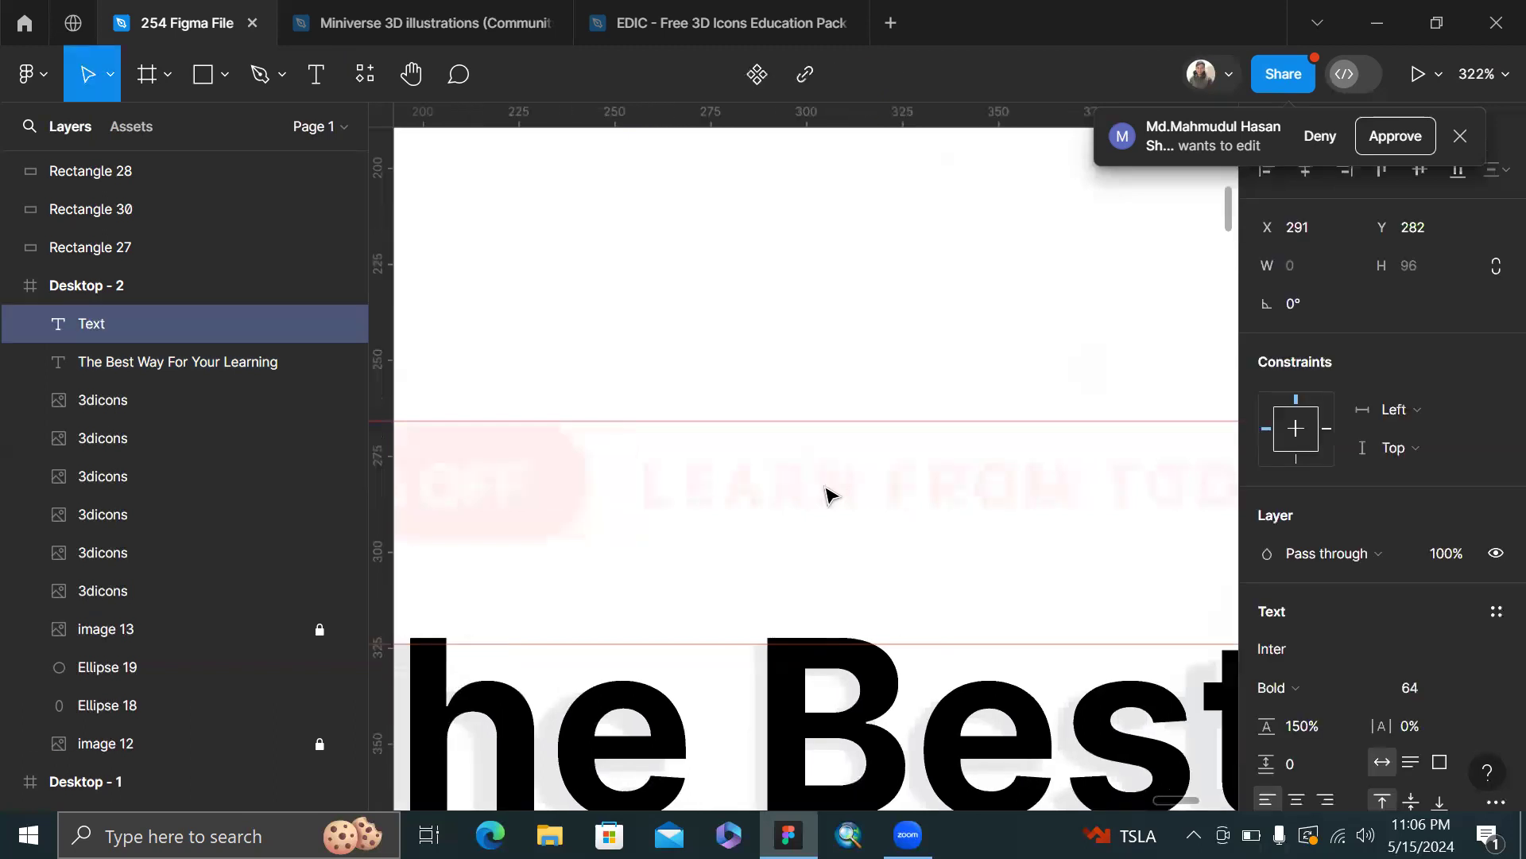
{"action": "key", "text": "Escape"}
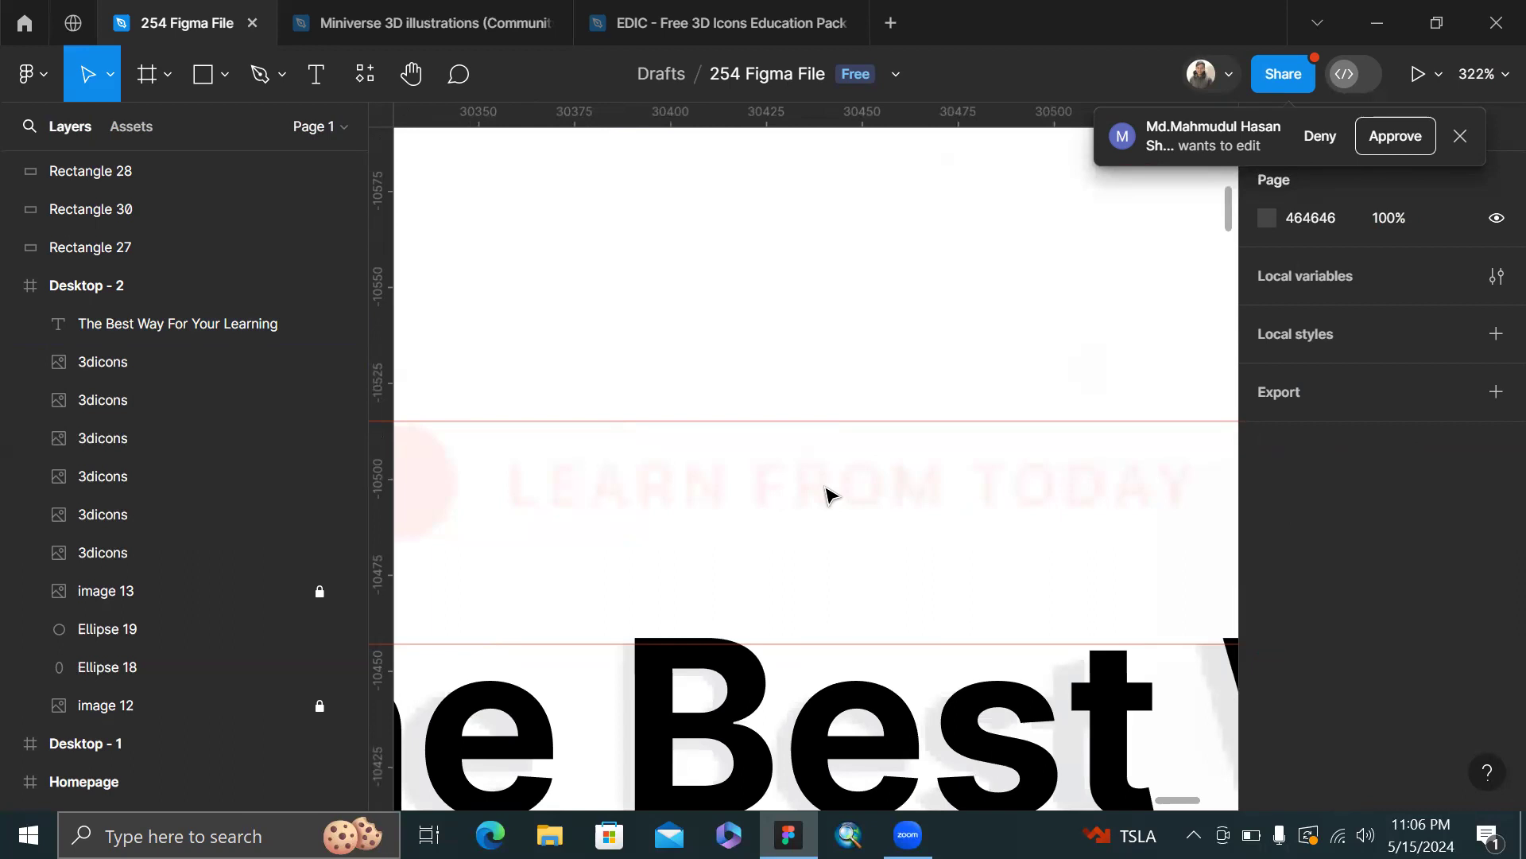
{"action": "key", "text": "t"}
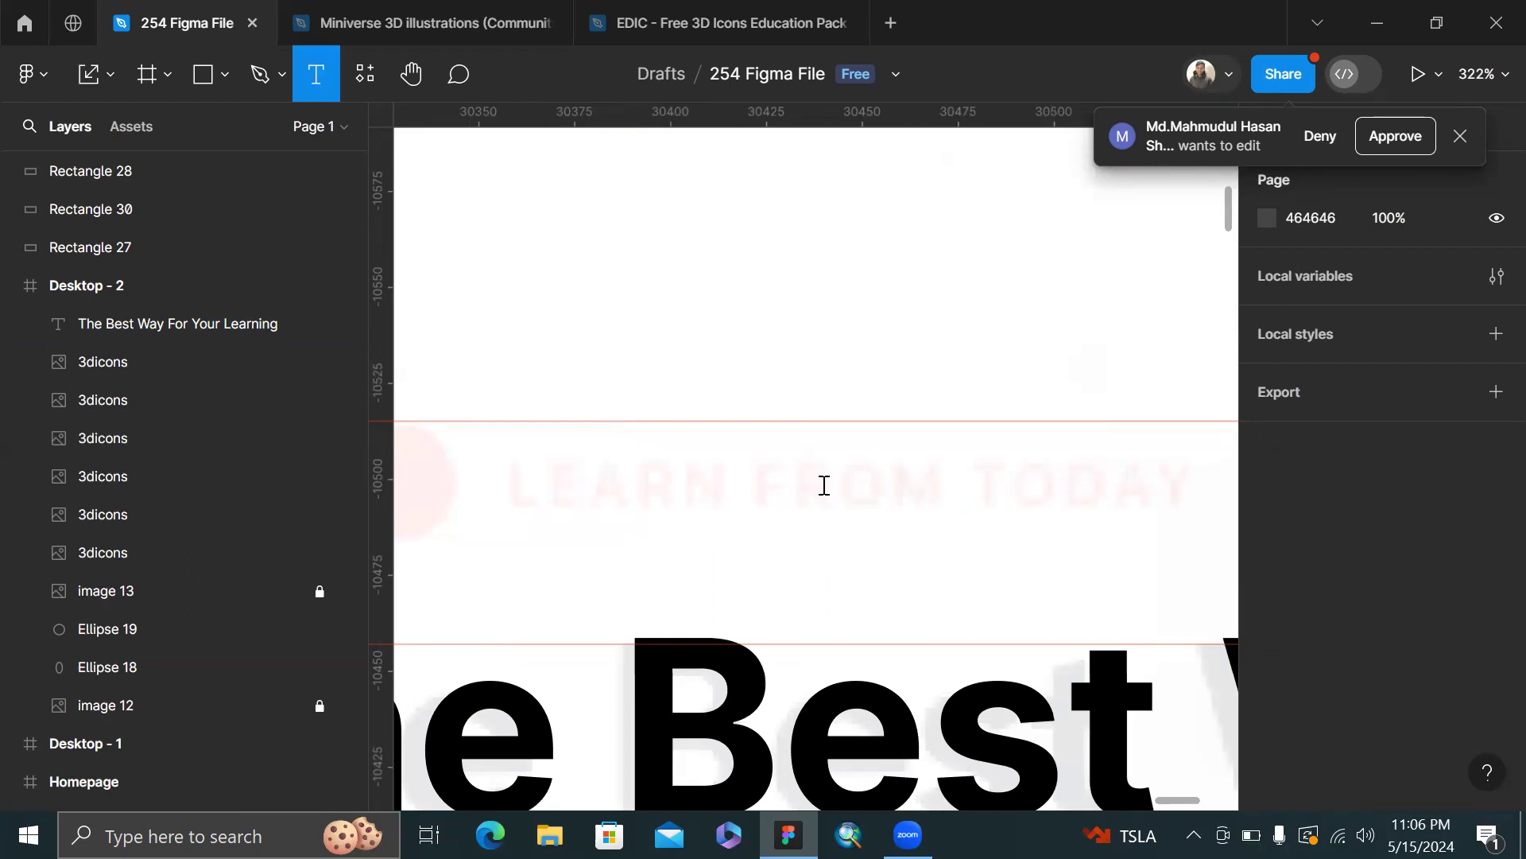
{"action": "left_click", "coordinate": [824, 485]}
{"action": "key", "text": "Escape"}
{"action": "key", "text": "l"}
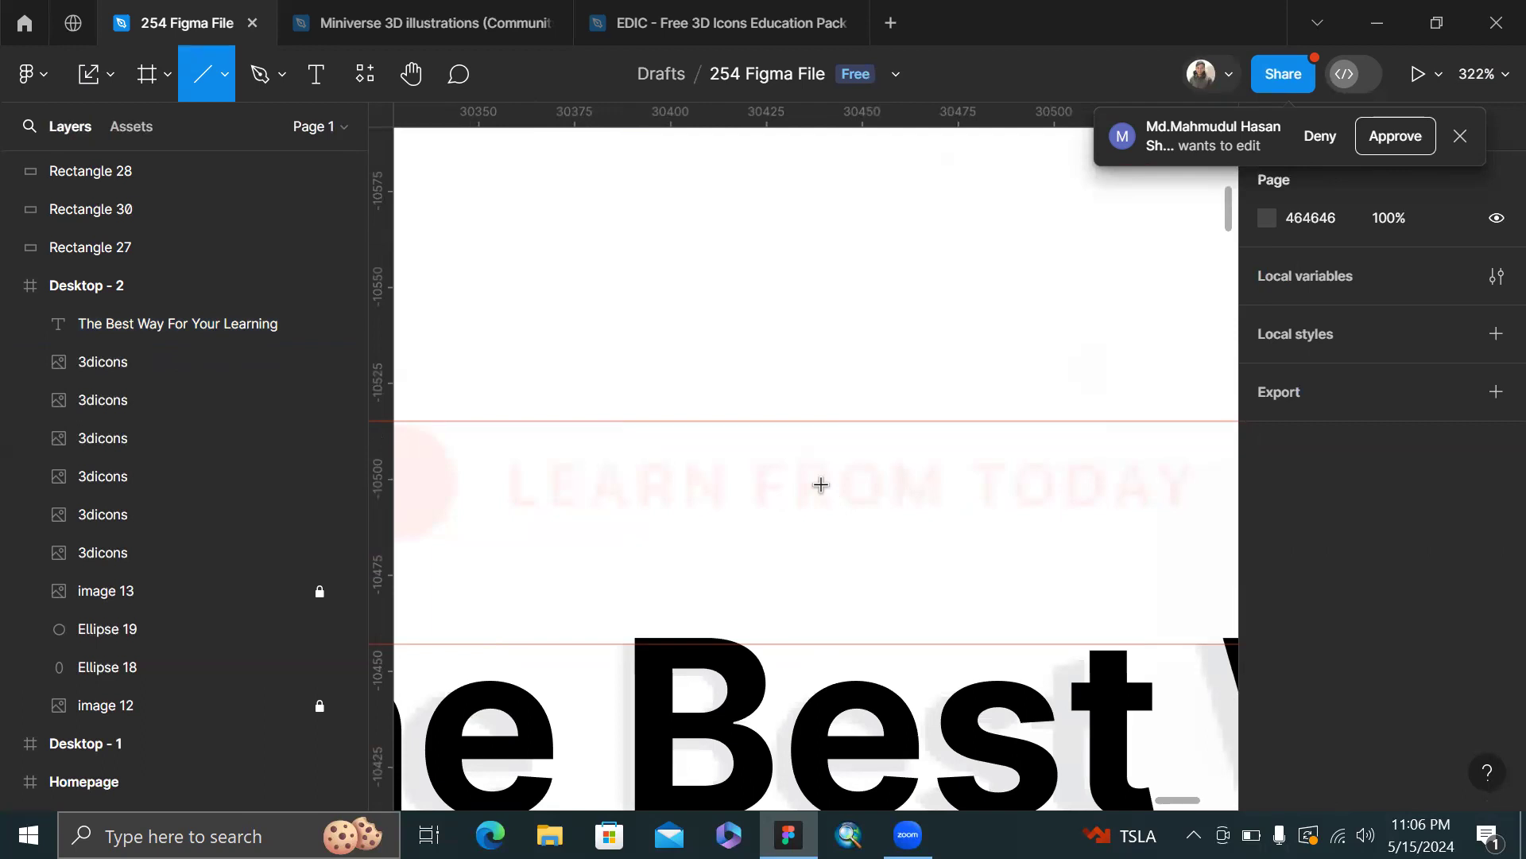
{"action": "scroll", "coordinate": [835, 318], "scroll_direction": "down", "scroll_amount": 5}
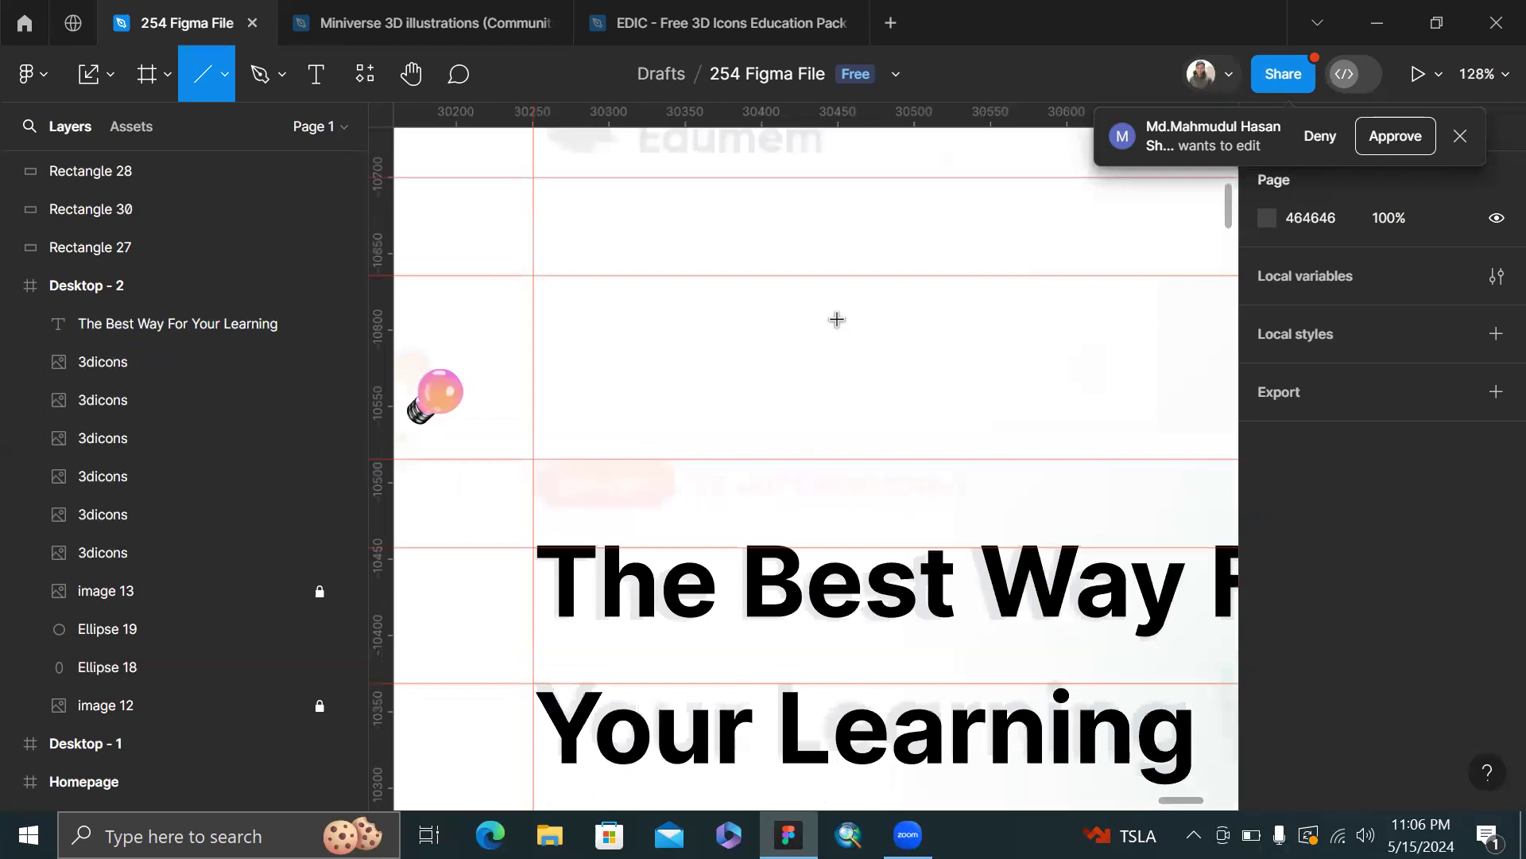
{"action": "scroll", "coordinate": [836, 319], "scroll_direction": "down", "scroll_amount": 8}
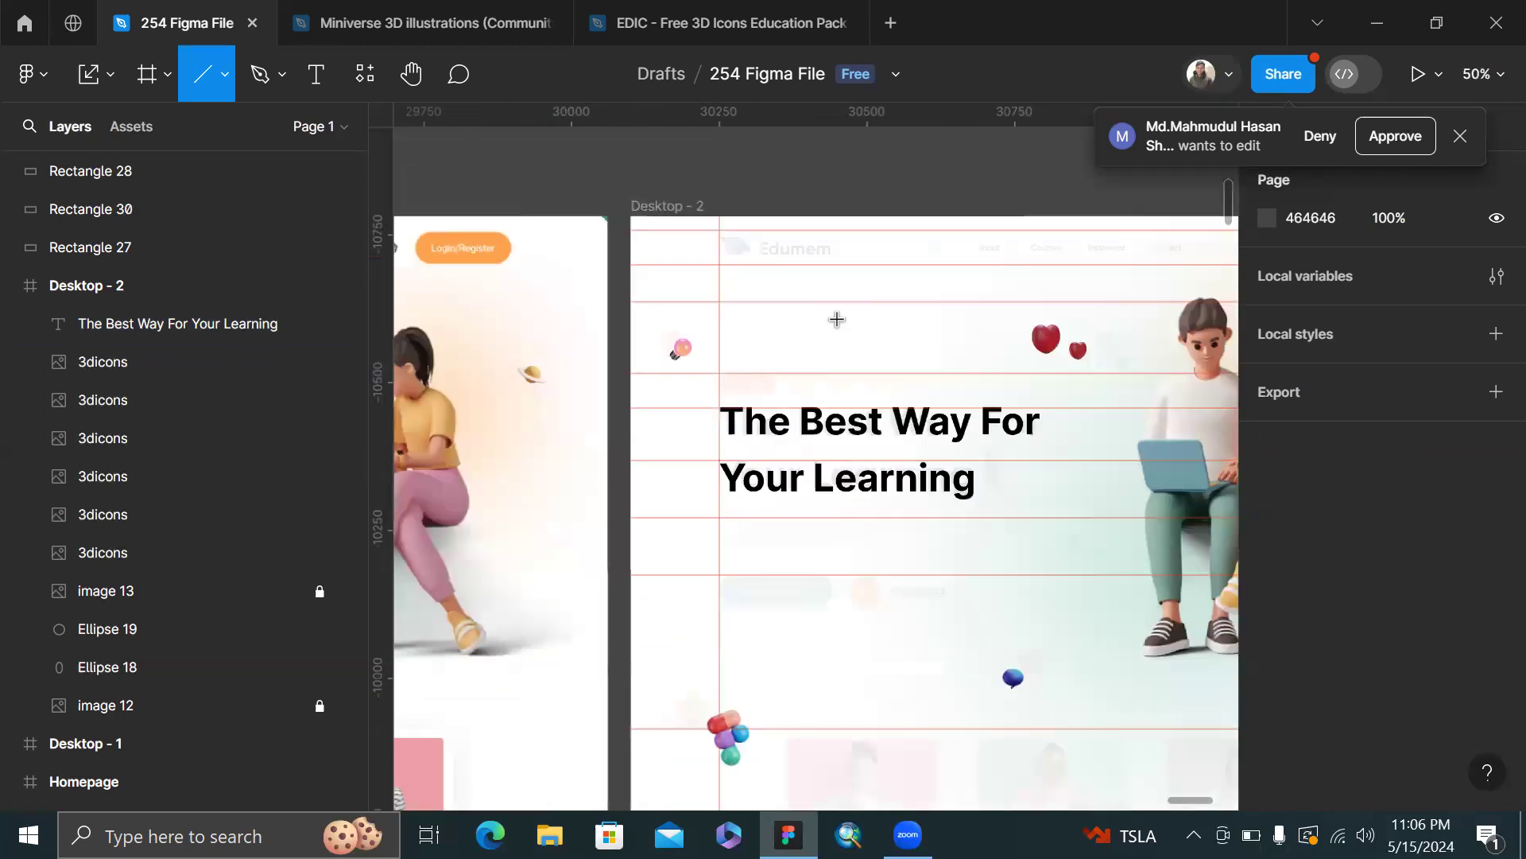
{"action": "key", "text": "t"}
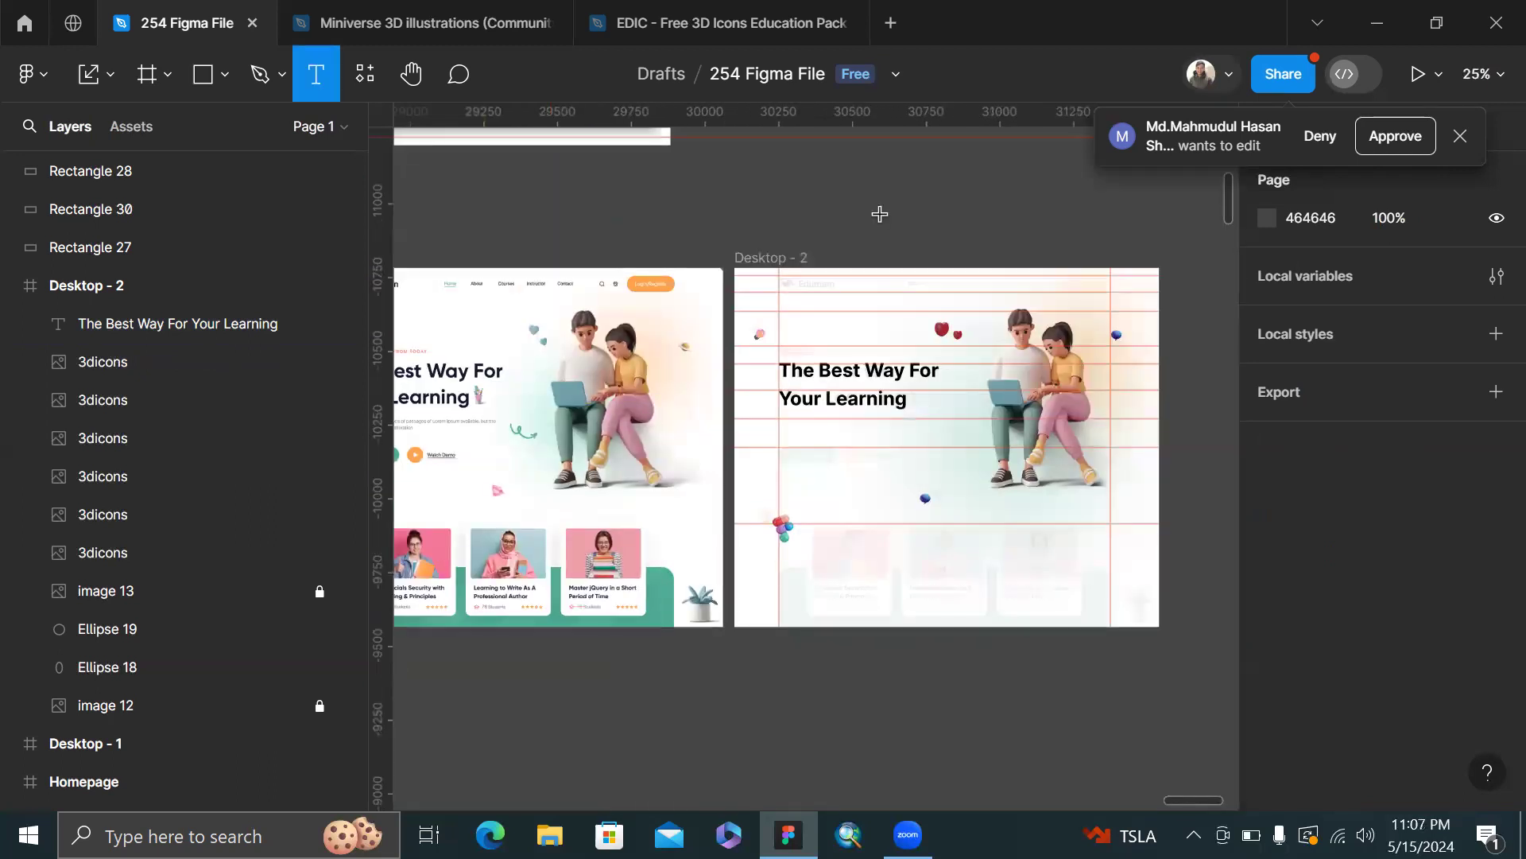
{"action": "key", "text": "v"}
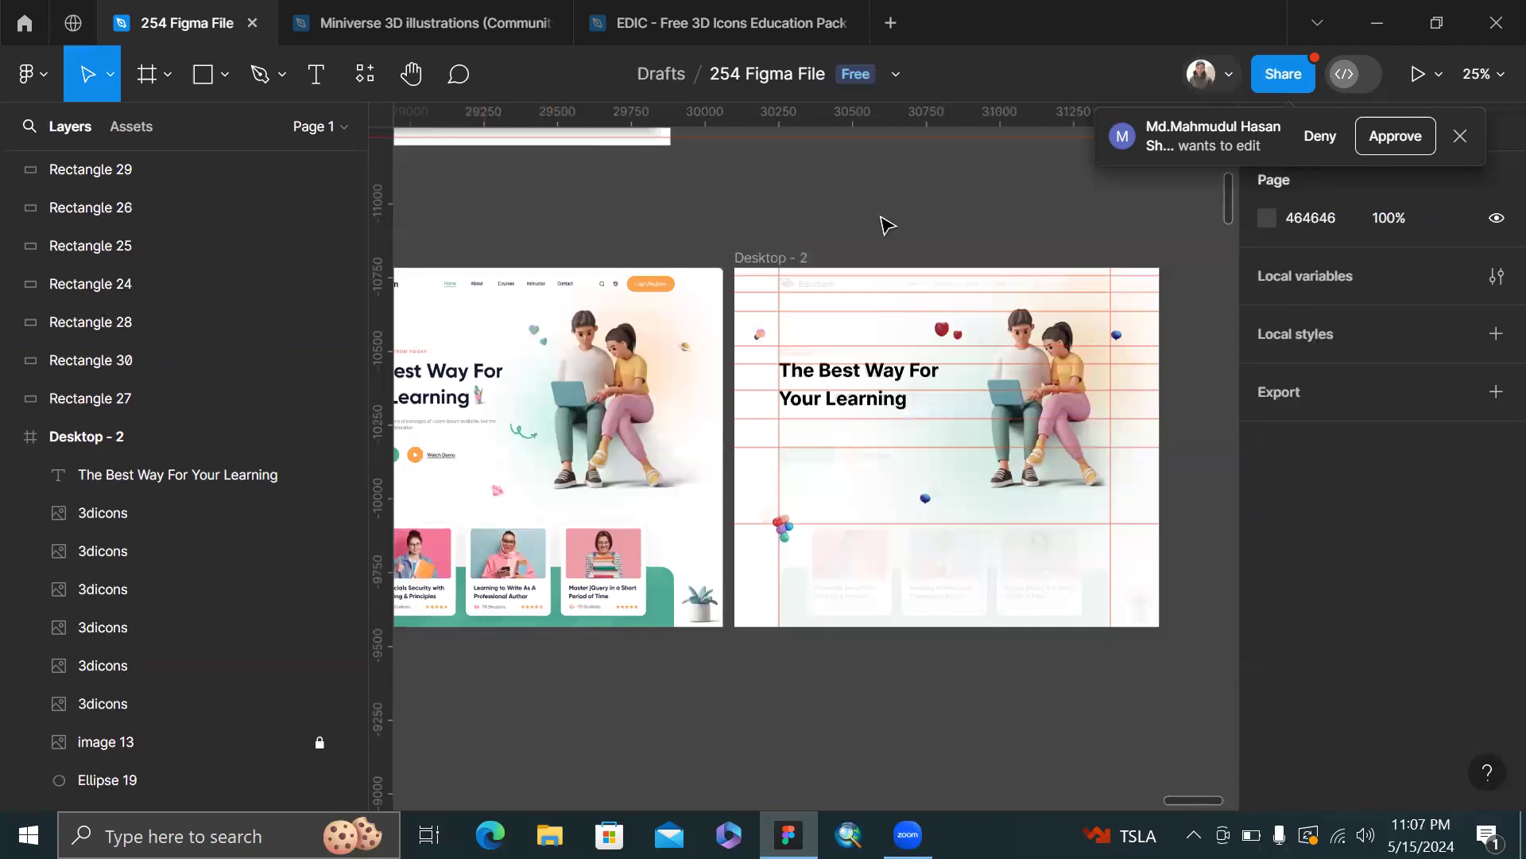
- Start a text layer for the "LEARN FROM TODAY" tagline above the main heading in the Desktop - 2 frame
{"action": "scroll", "coordinate": [917, 422], "scroll_direction": "up", "scroll_amount": 3}
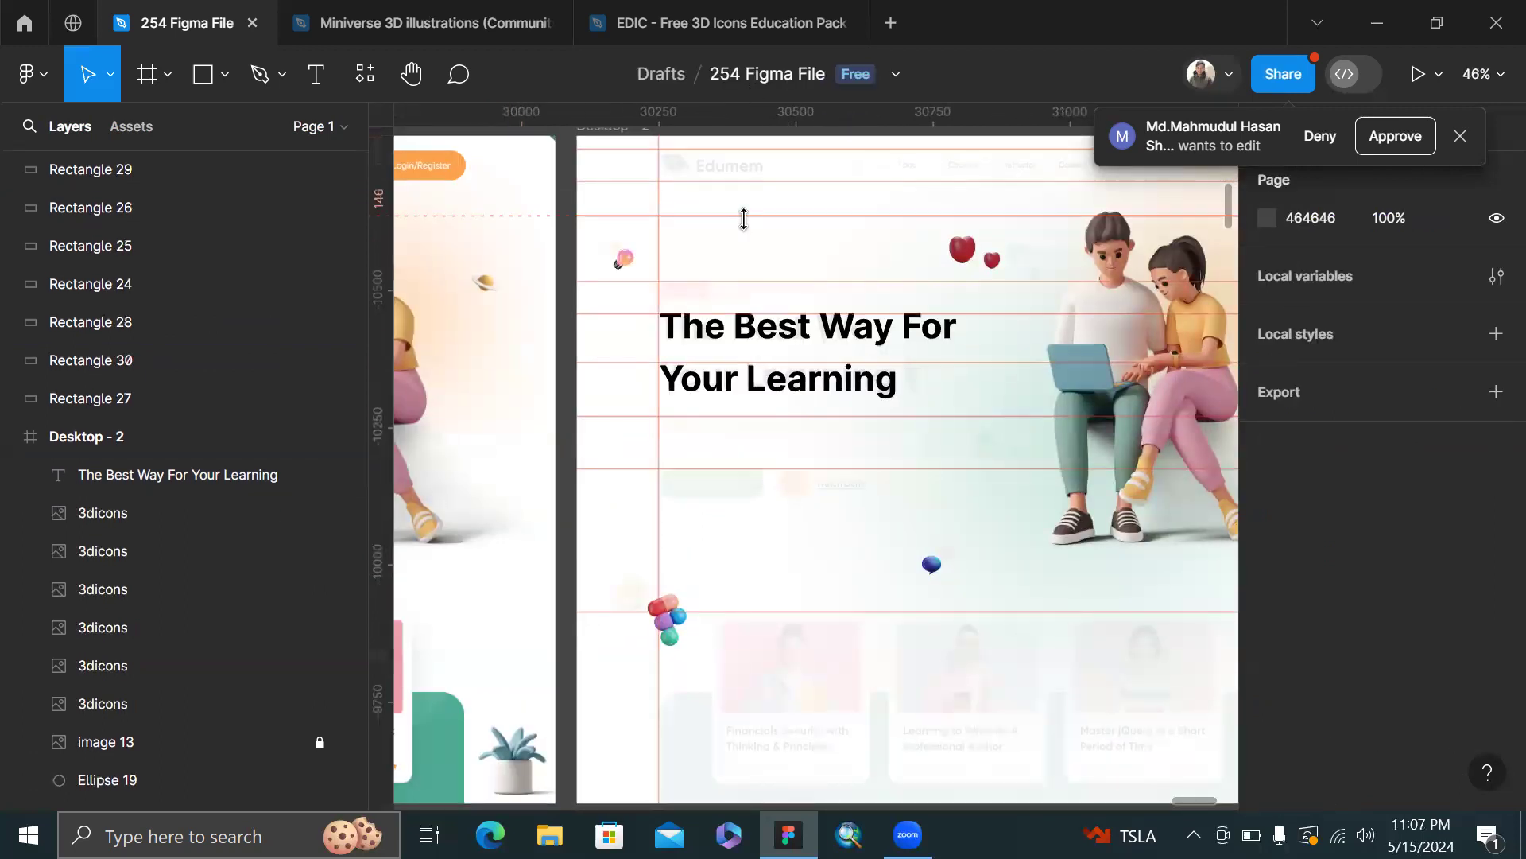
{"action": "scroll", "coordinate": [747, 218], "scroll_direction": "up", "scroll_amount": 3}
{"action": "key", "text": "t"}
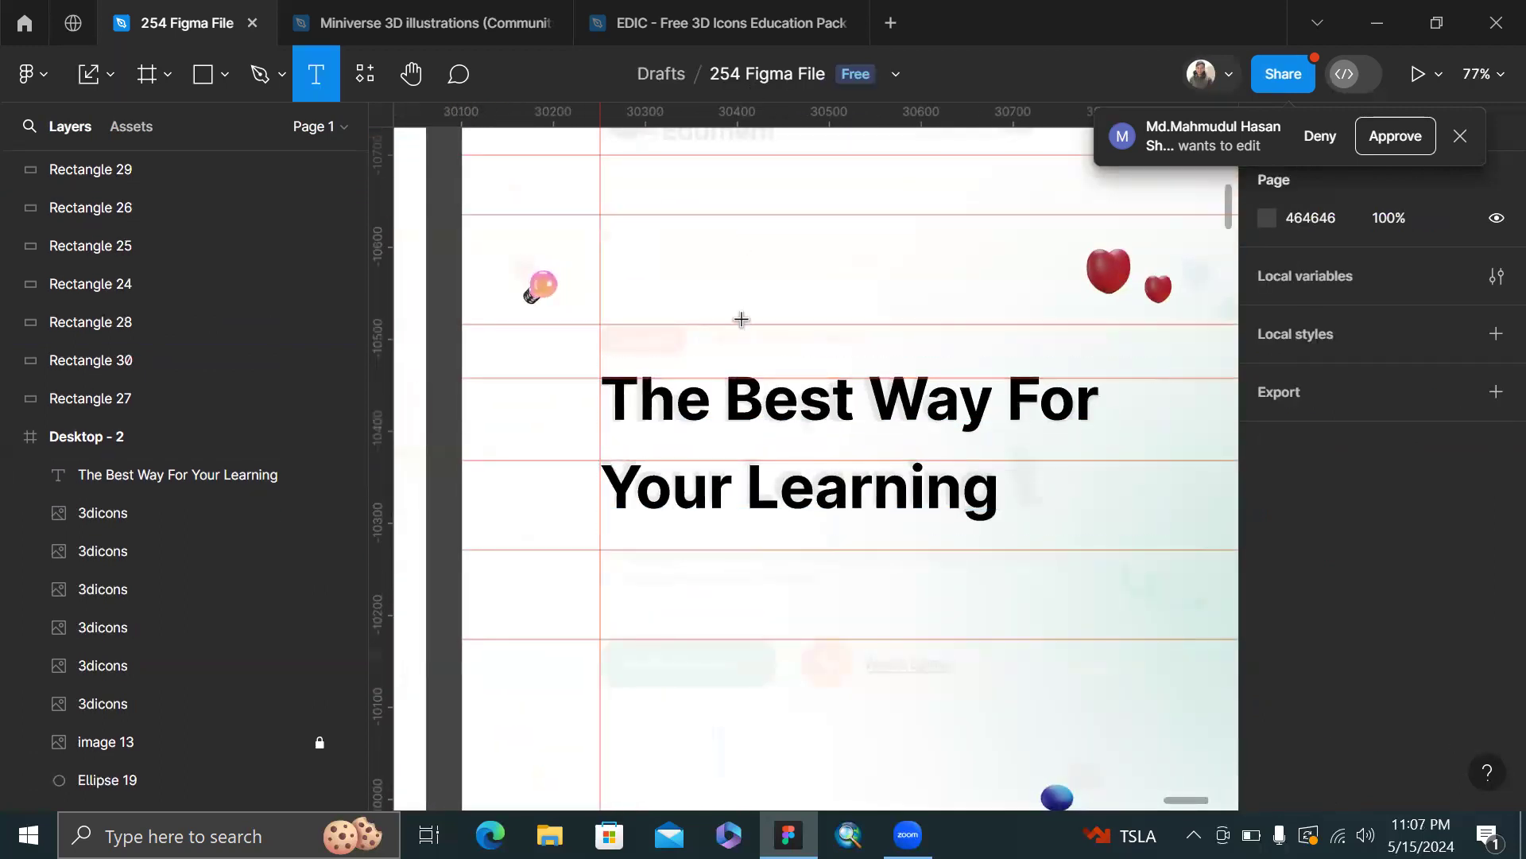
{"action": "scroll", "coordinate": [753, 285], "scroll_direction": "up", "scroll_amount": 3}
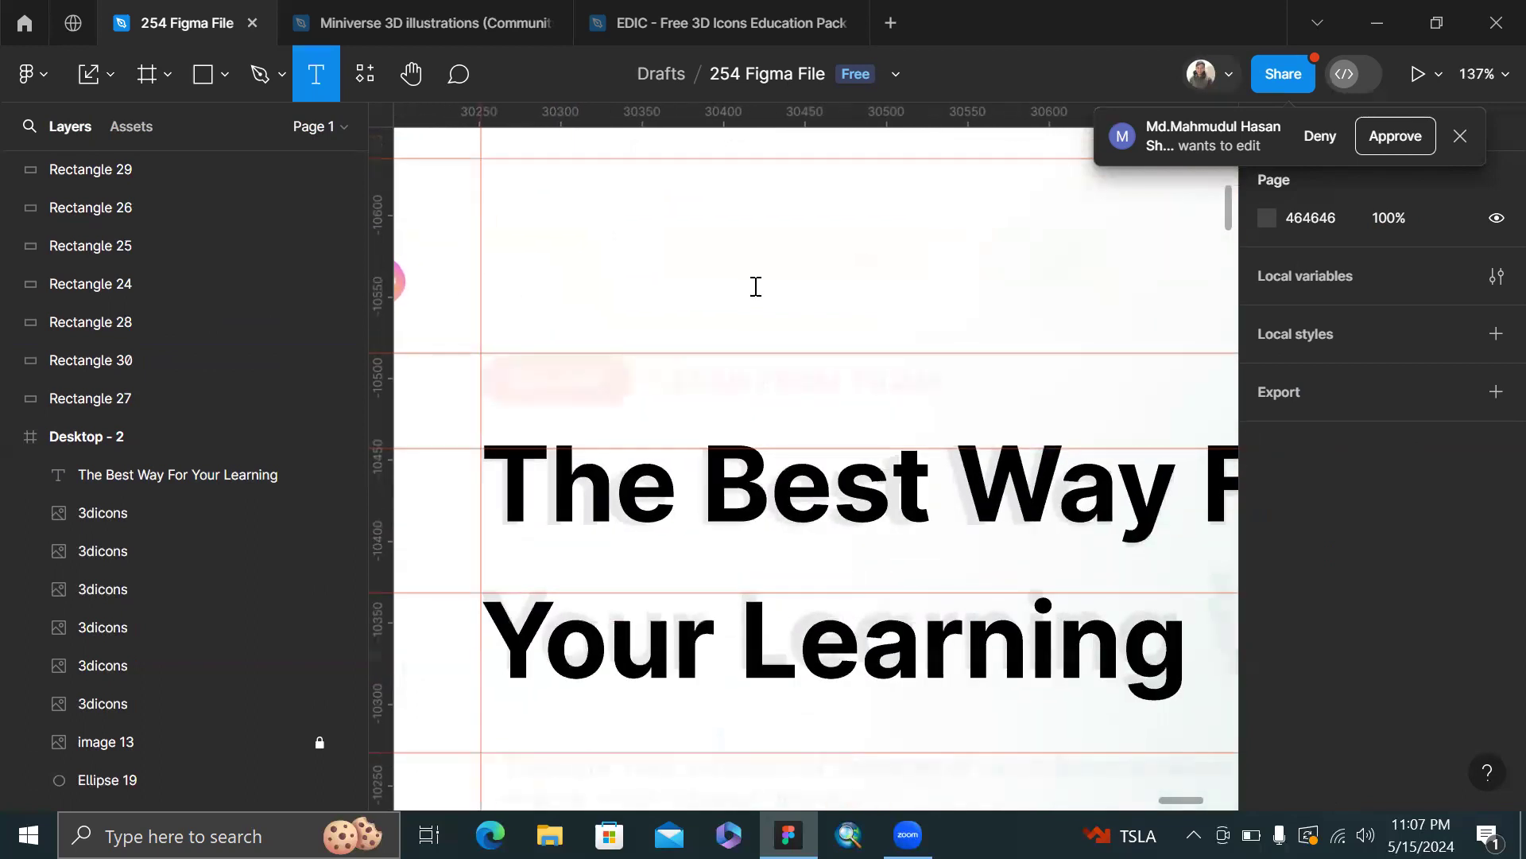
- Add a text layer reading "LEARN FROM TOFAY" above the headline in the Desktop - 2 frame
{"action": "left_click", "coordinate": [755, 286]}
{"action": "type", "text": "I"}
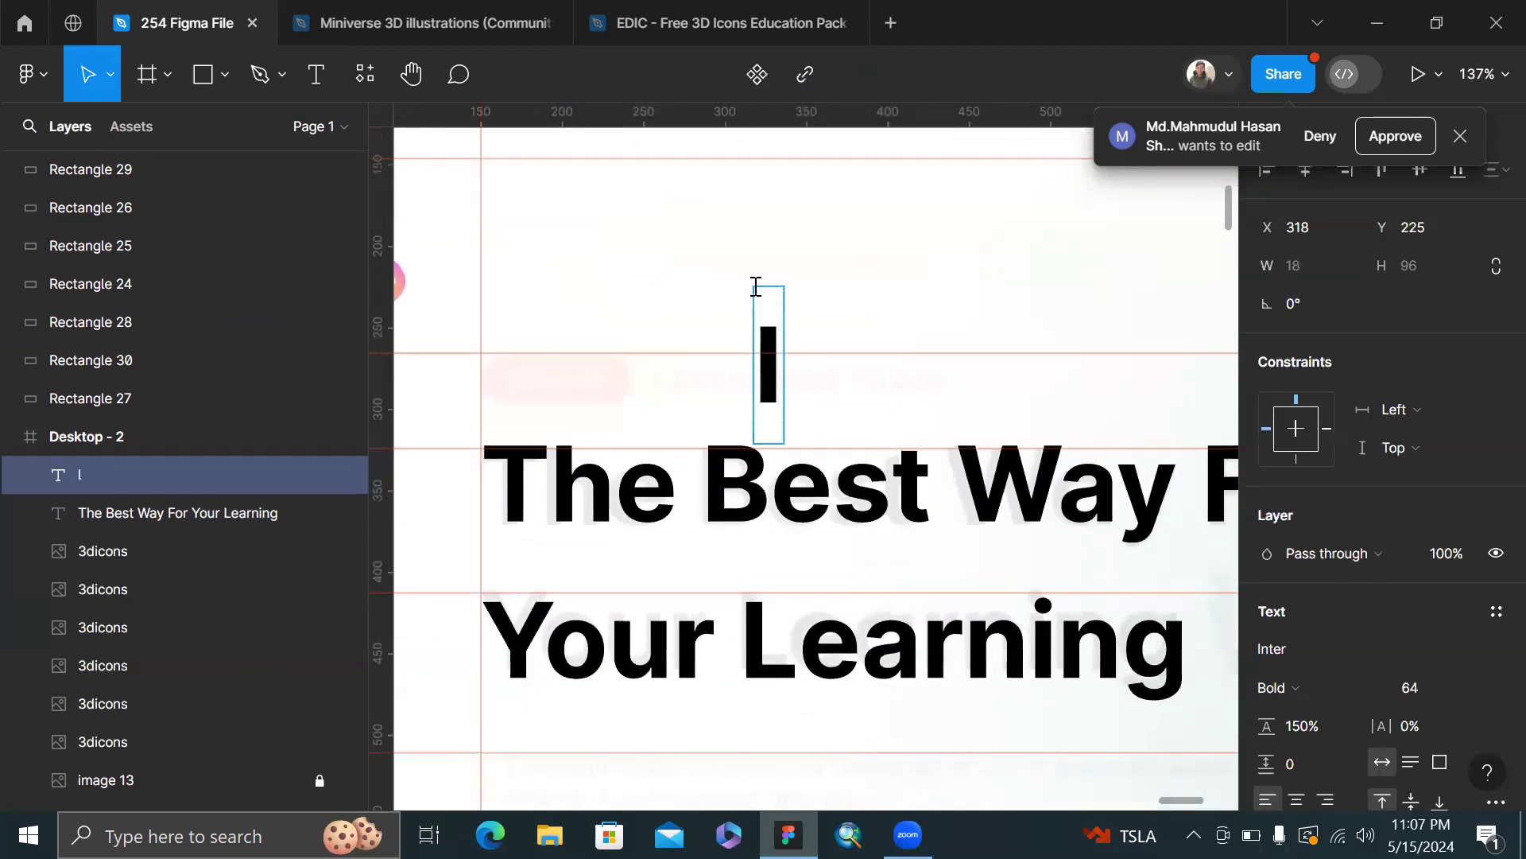
{"action": "type", "text": "EA"}
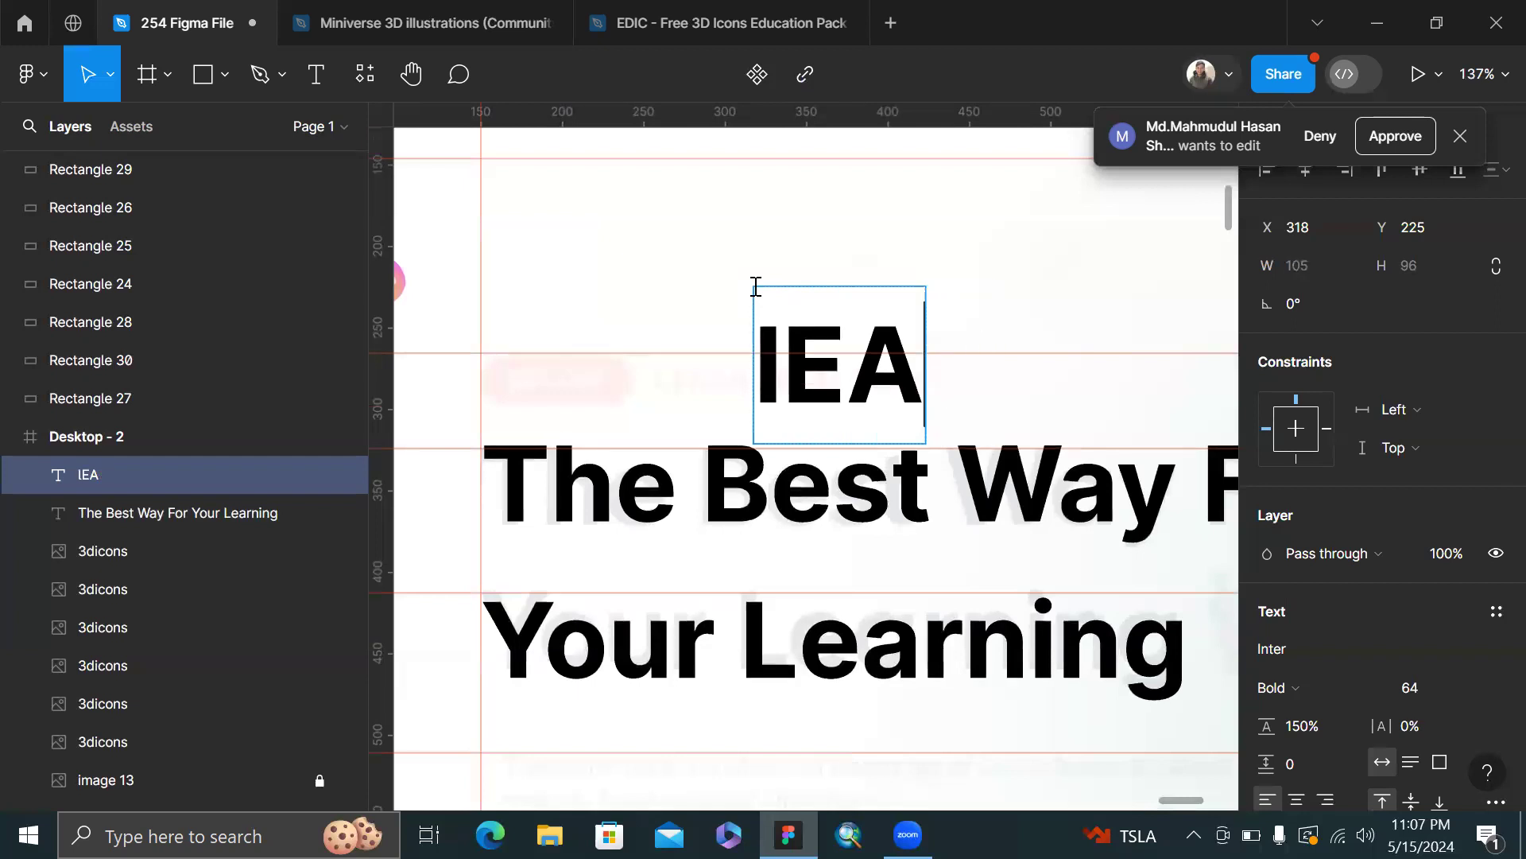
{"action": "key", "text": "BackSpace"}
{"action": "key", "text": "BackSpace"}
{"action": "key", "text": "BackSpace"}
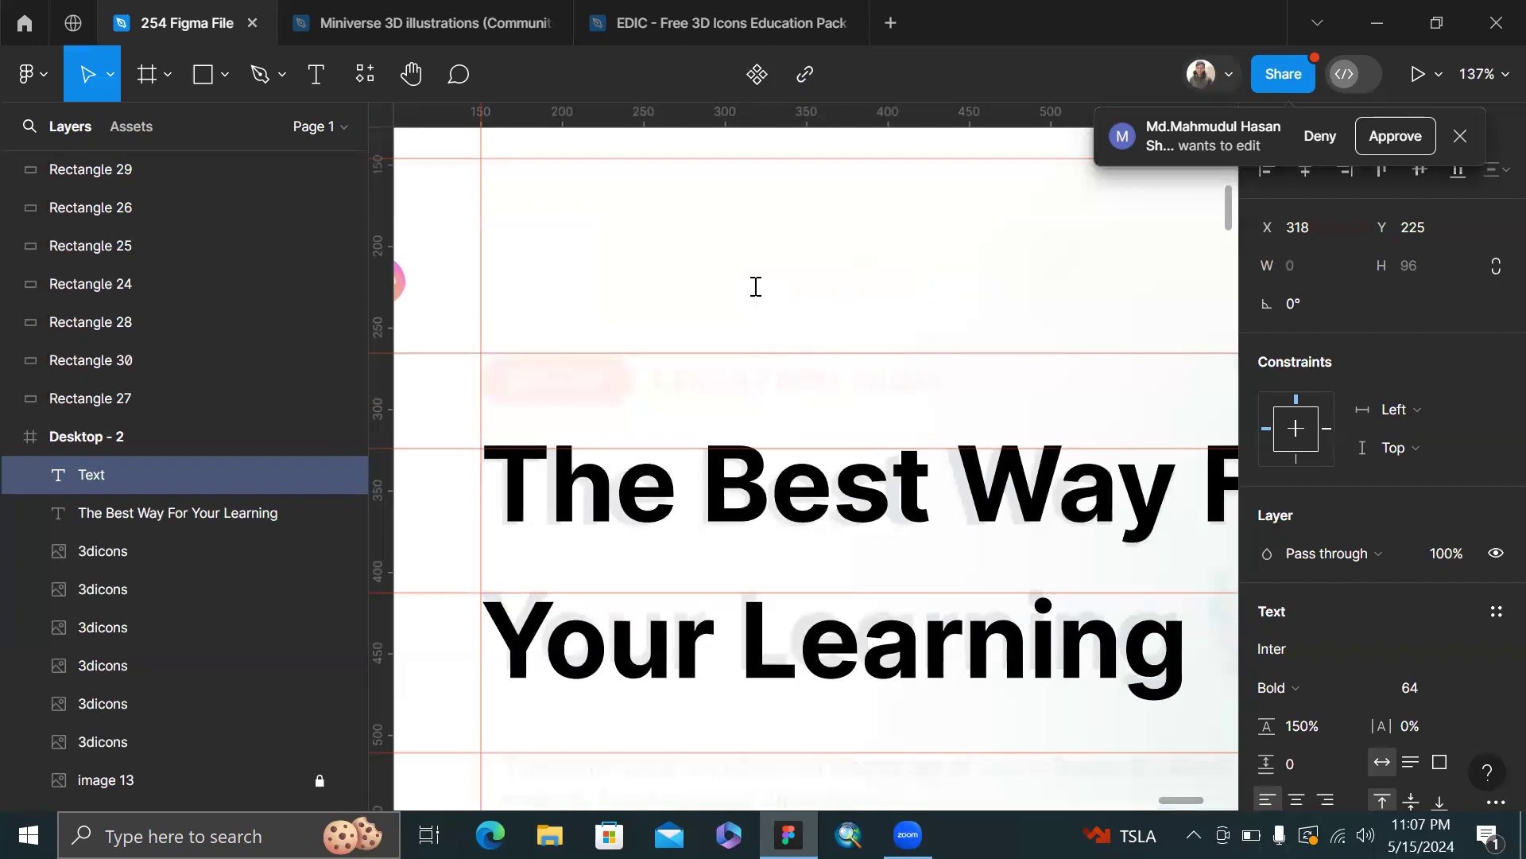
{"action": "type", "text": "LEARN"}
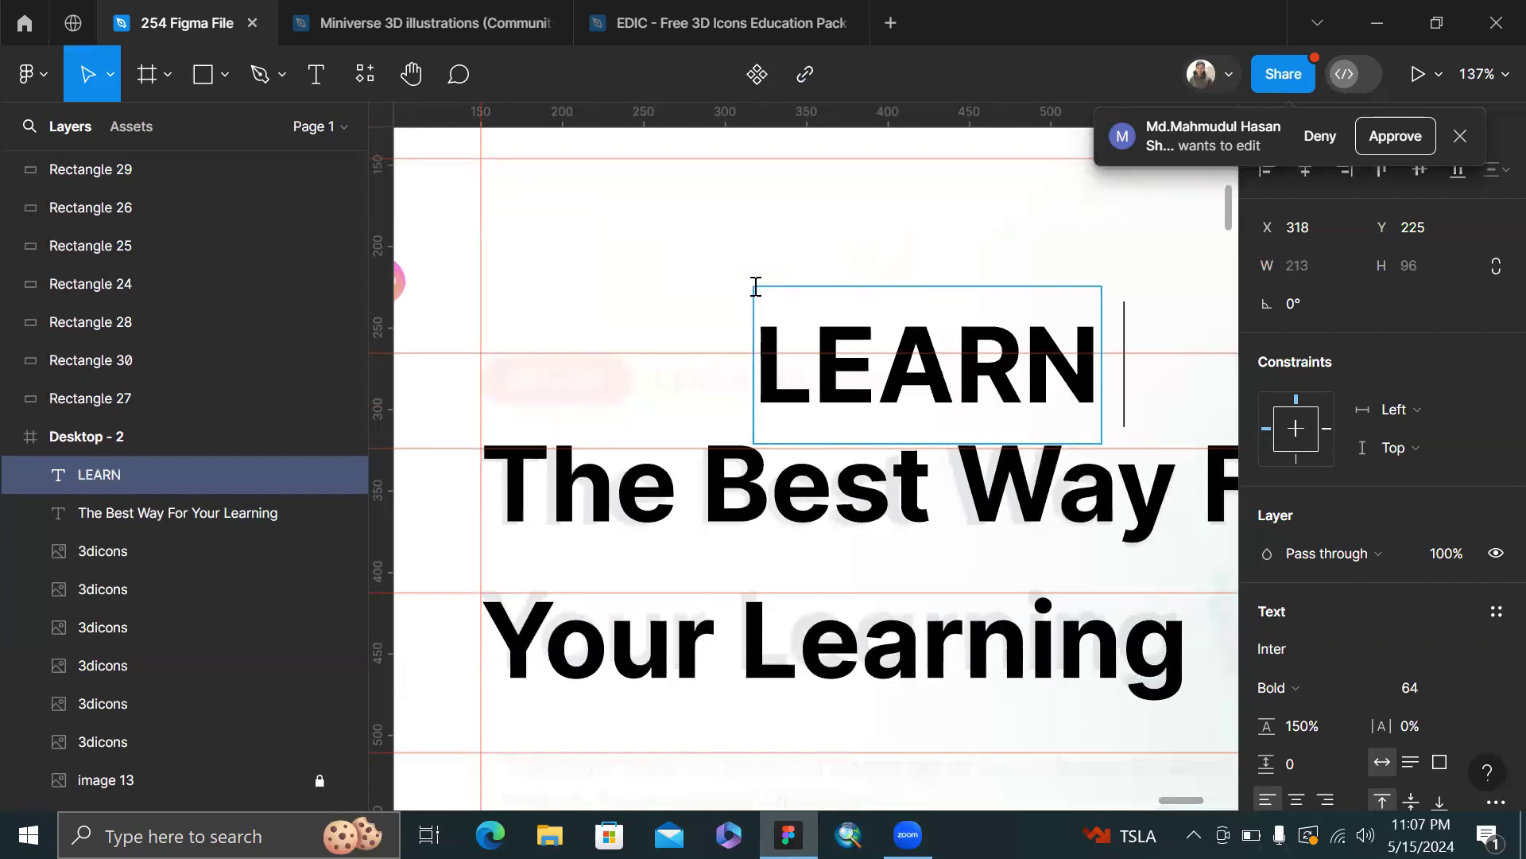
{"action": "type", "text": " FROM TOFAY"}
{"action": "key", "text": "Escape"}
{"action": "key", "text": "shift+1"}
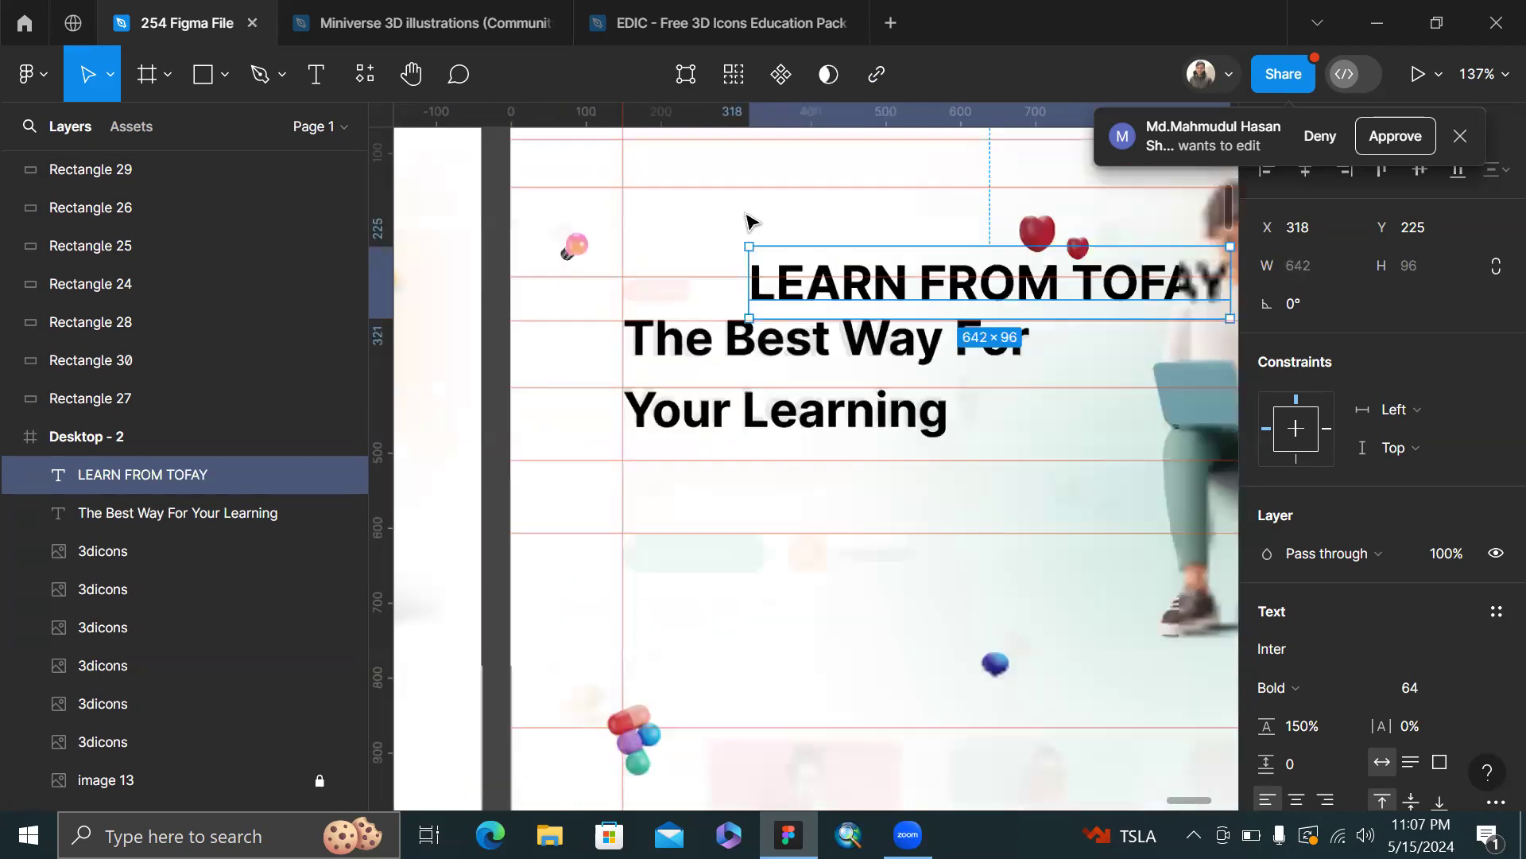
- Correct the misspelled last word of the new text so it reads "LEARN FROM TODAY"
{"action": "double_click", "coordinate": [961, 274]}
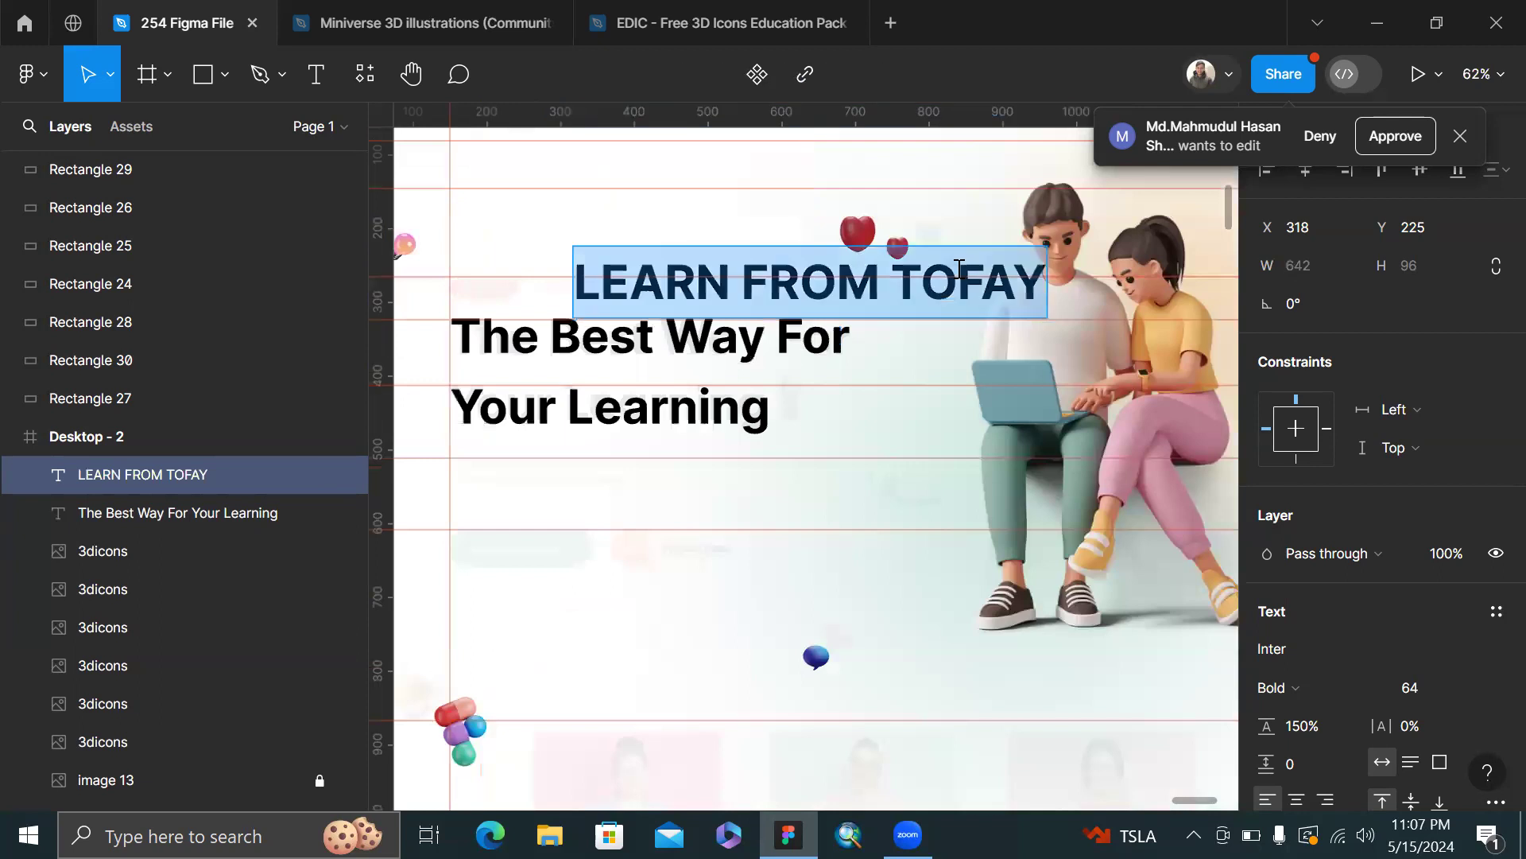
{"action": "key", "text": "Right"}
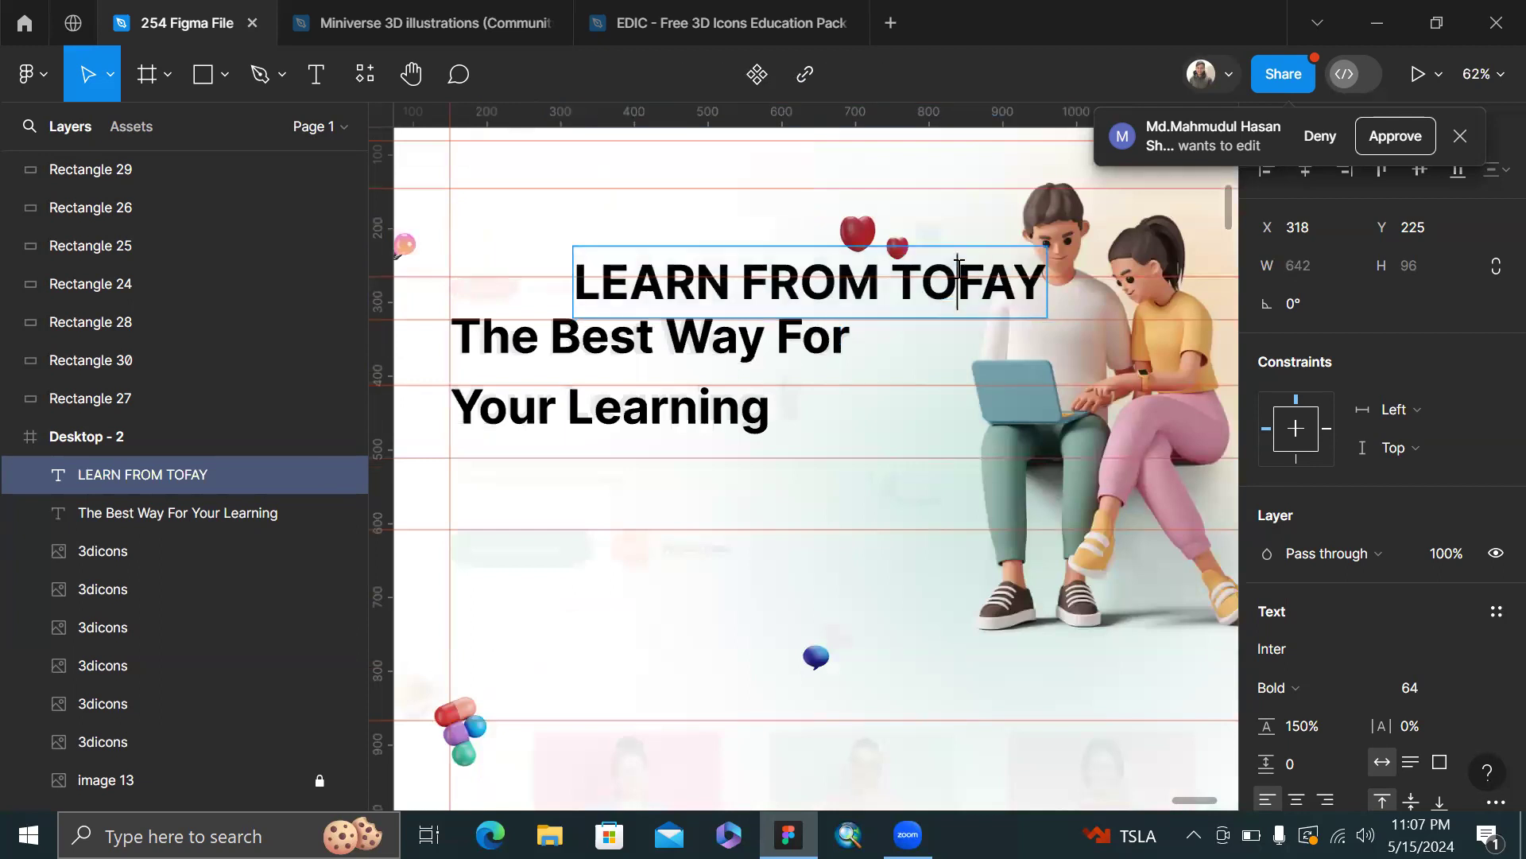
{"action": "left_click", "coordinate": [960, 269]}
{"action": "key", "text": "BackSpace"}
{"action": "type", "text": "D"}
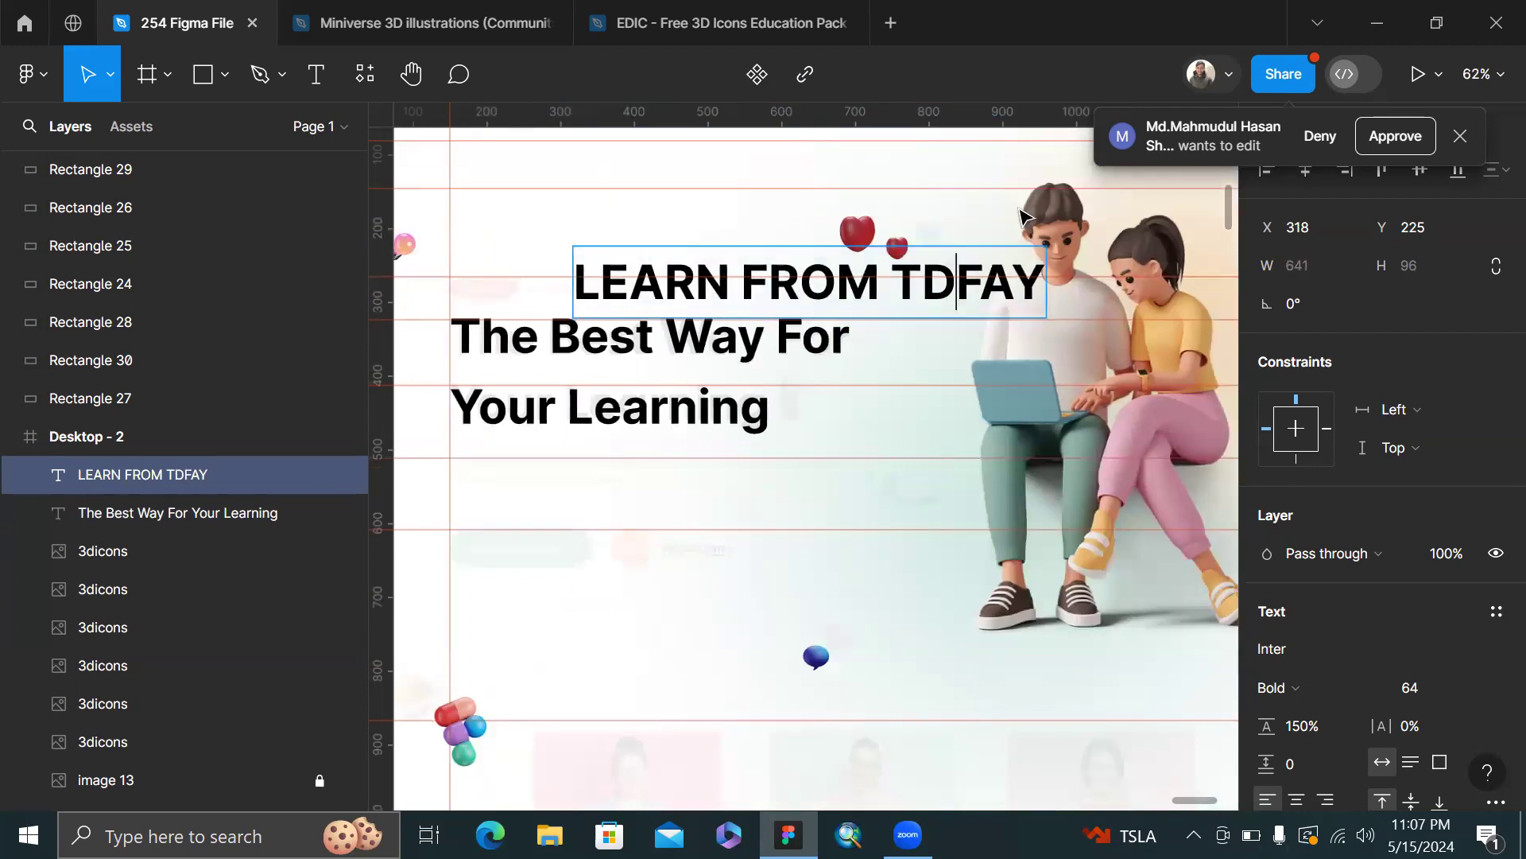
{"action": "key", "text": "BackSpace"}
{"action": "type", "text": "OD"}
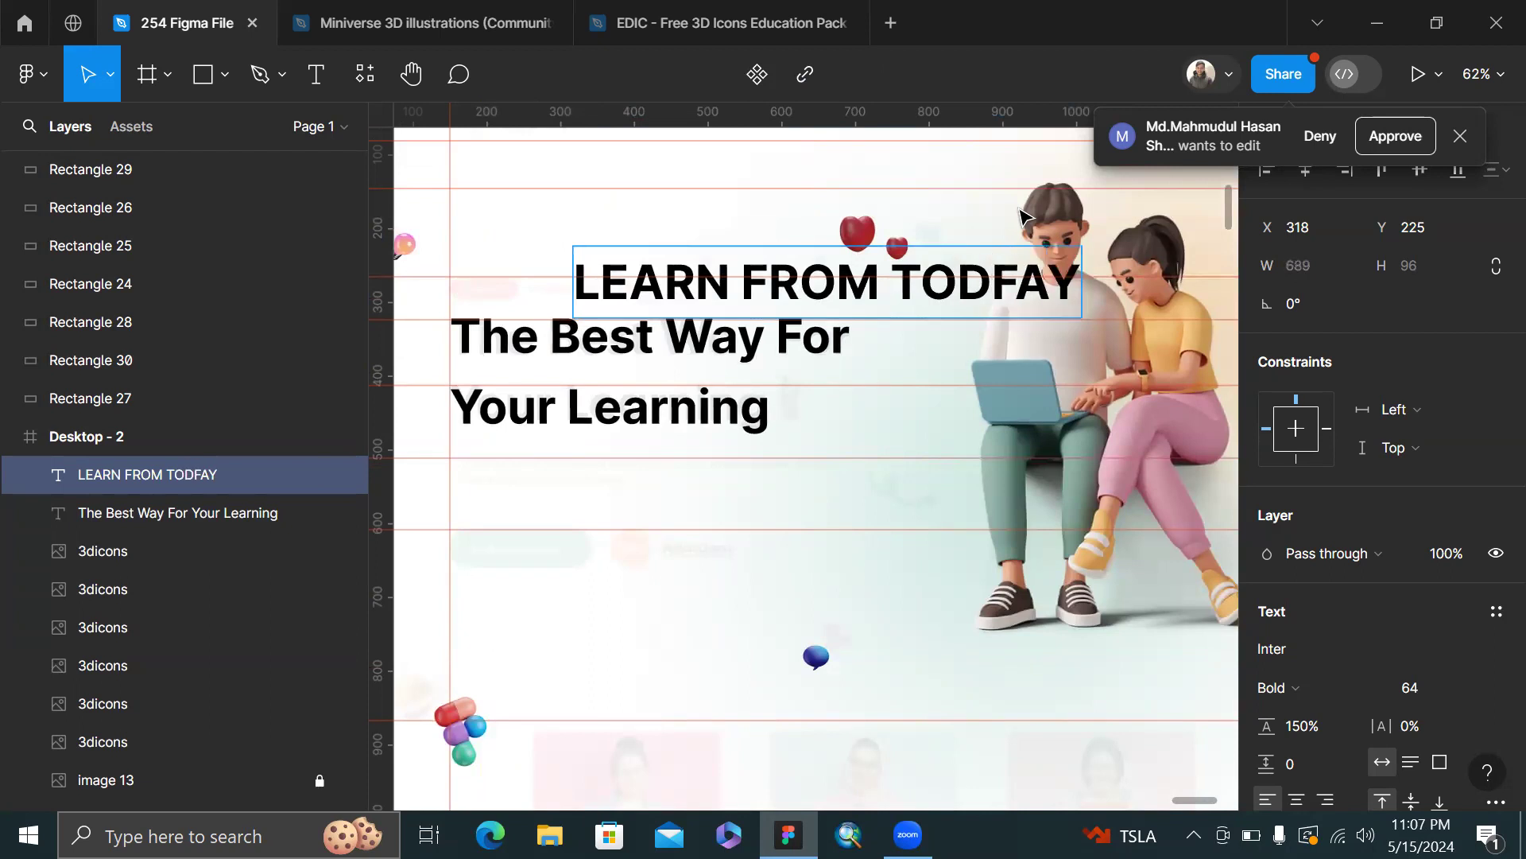
{"action": "key", "text": "Delete"}
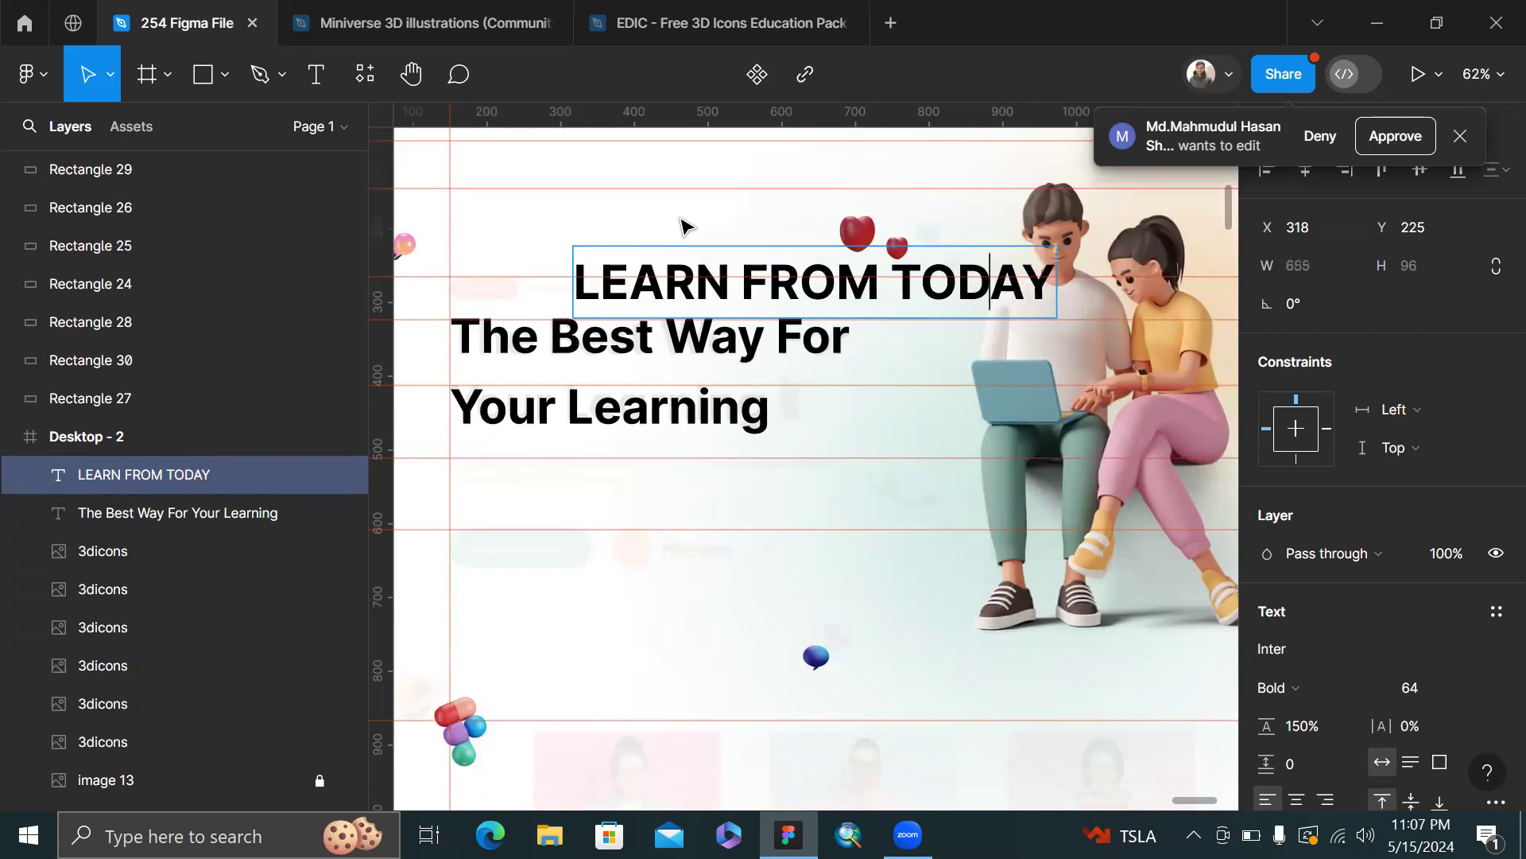
{"action": "key", "text": "Escape"}
- Set the "LEARN FROM TODAY" text to font size 16 and Regular weight
{"action": "left_click", "coordinate": [1438, 687]}
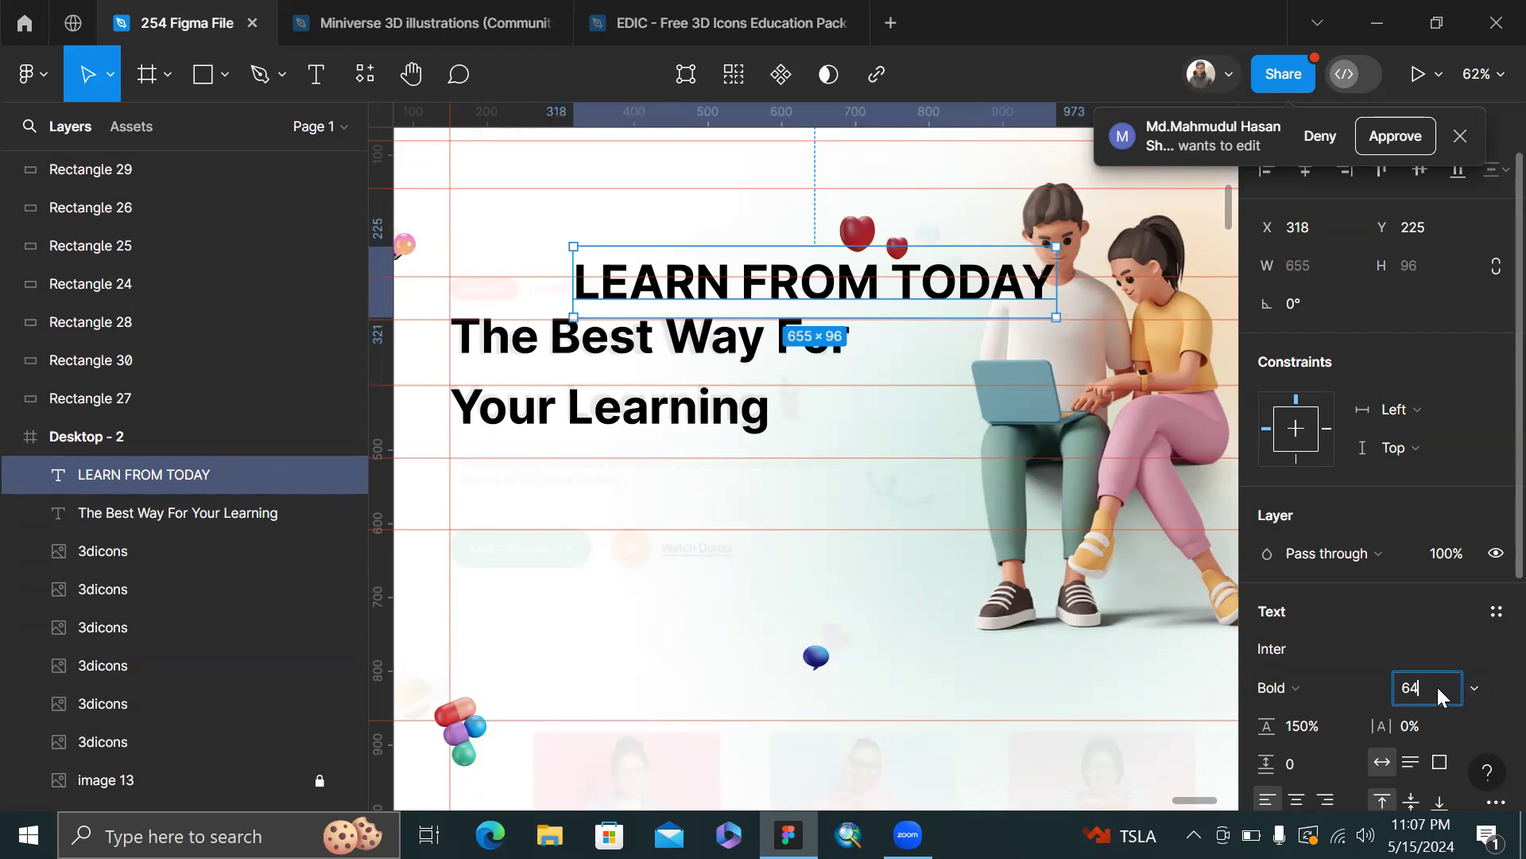
{"action": "key", "text": "Return"}
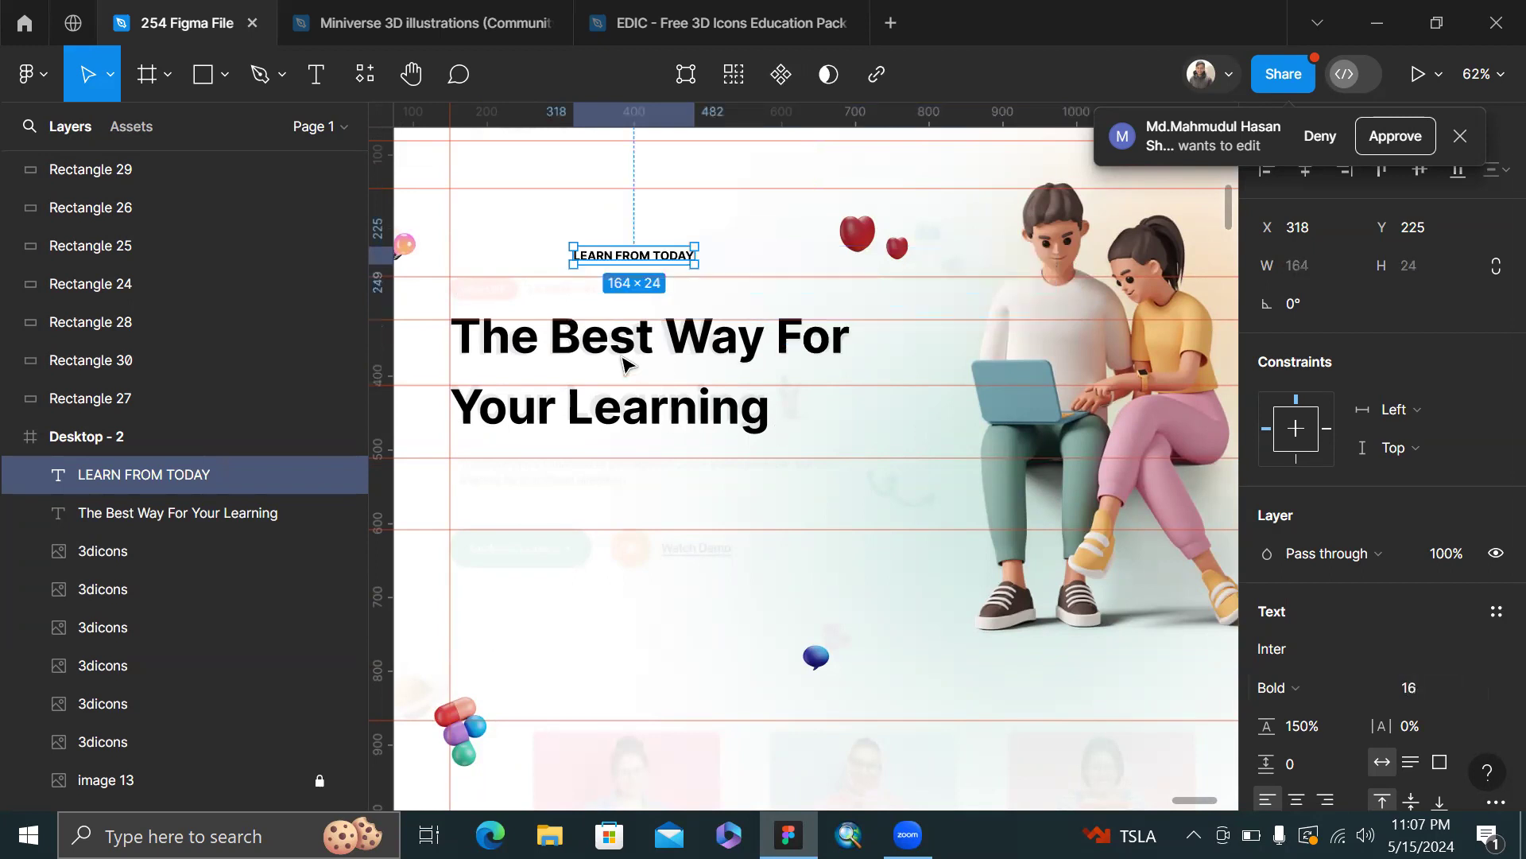
{"action": "scroll", "coordinate": [628, 318], "scroll_direction": "up", "scroll_amount": 3}
{"action": "scroll", "coordinate": [668, 153], "scroll_direction": "up", "scroll_amount": 10}
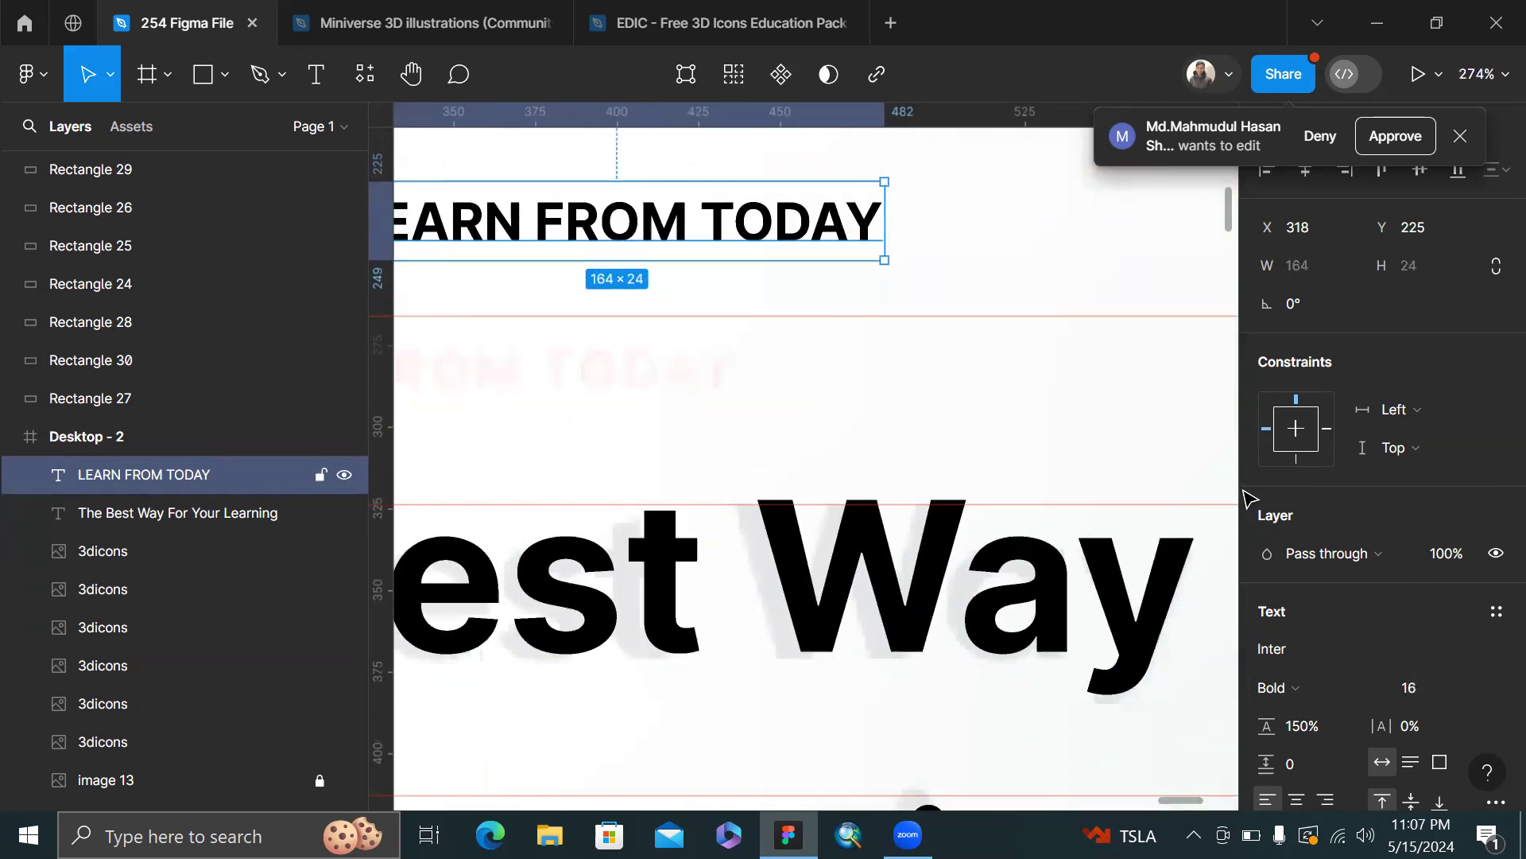
{"action": "left_click", "coordinate": [1280, 688]}
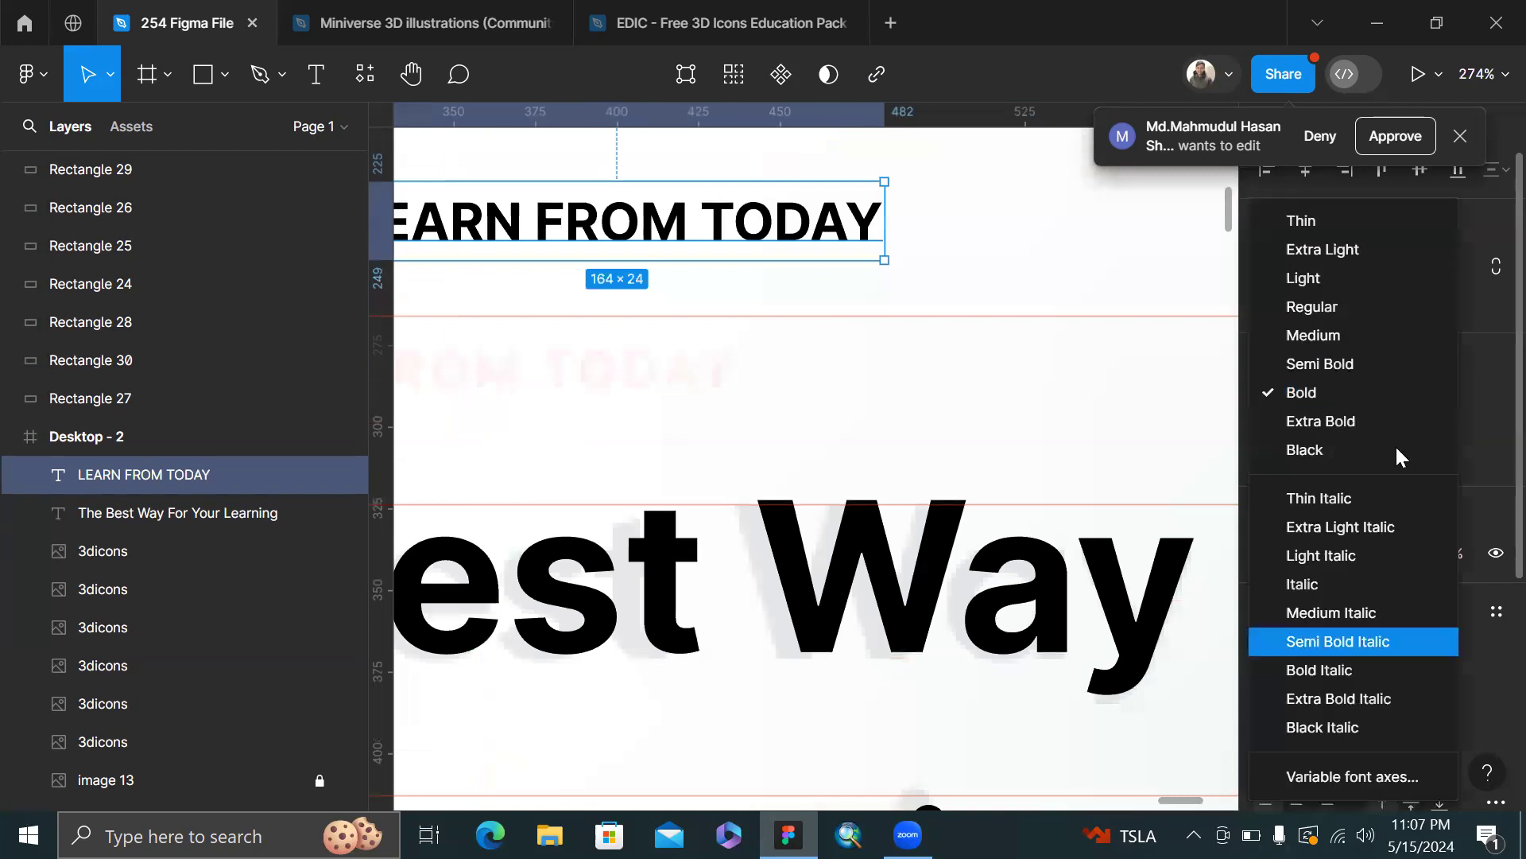
{"action": "left_click", "coordinate": [1364, 328]}
{"action": "scroll", "coordinate": [1036, 312], "scroll_direction": "left", "scroll_amount": 6}
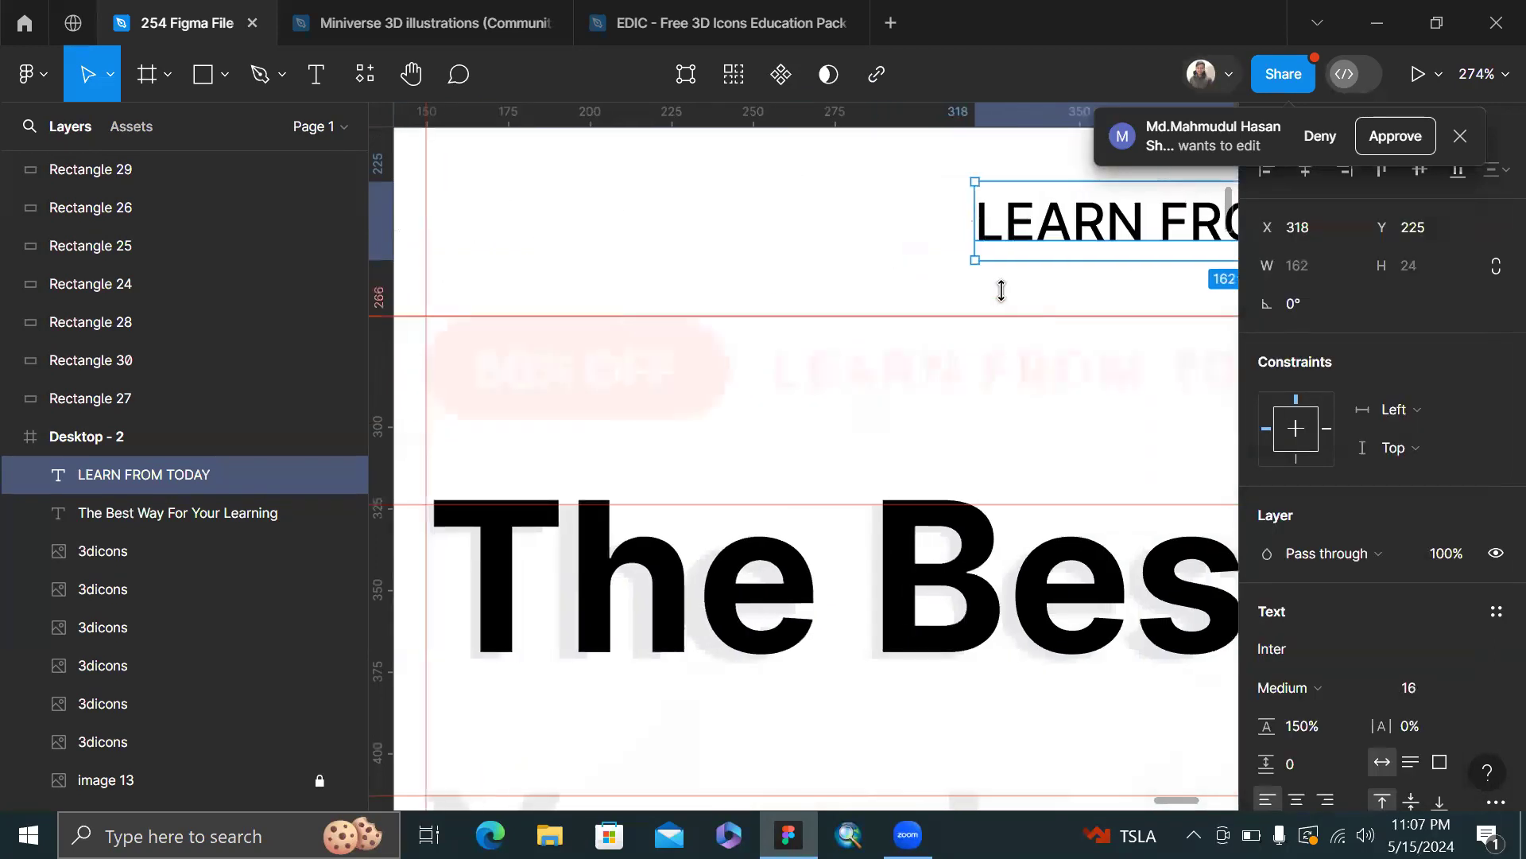
{"action": "left_click", "coordinate": [1303, 685]}
{"action": "left_click", "coordinate": [1362, 312]}
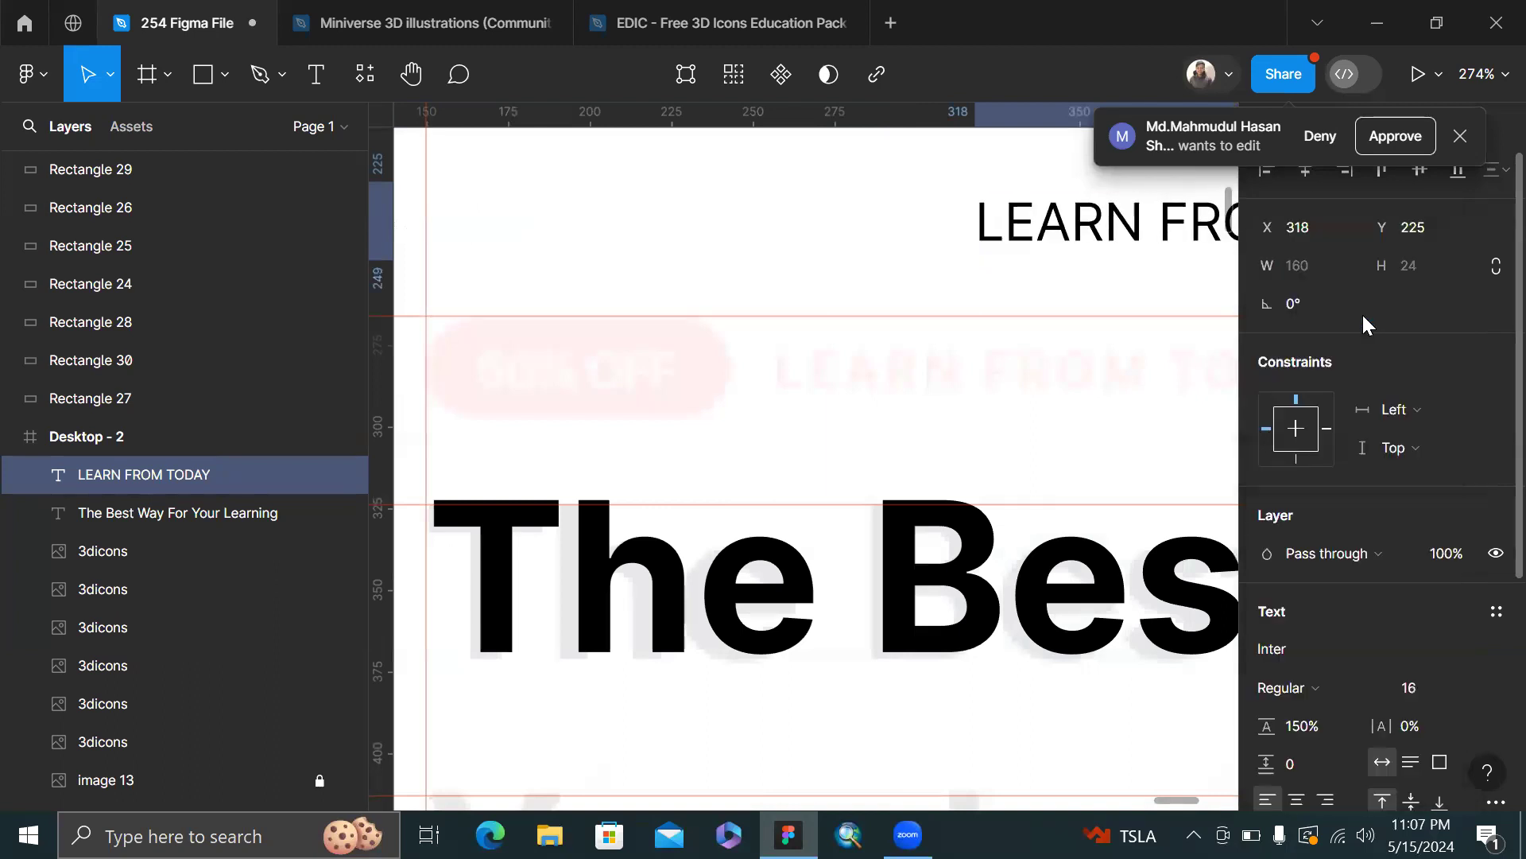
- Widen the tagline's letter spacing to 23% and move it over its faded reference, to X 255, Y 269
{"action": "left_click_drag", "start_coordinate": [1077, 250], "coordinate": [985, 347]}
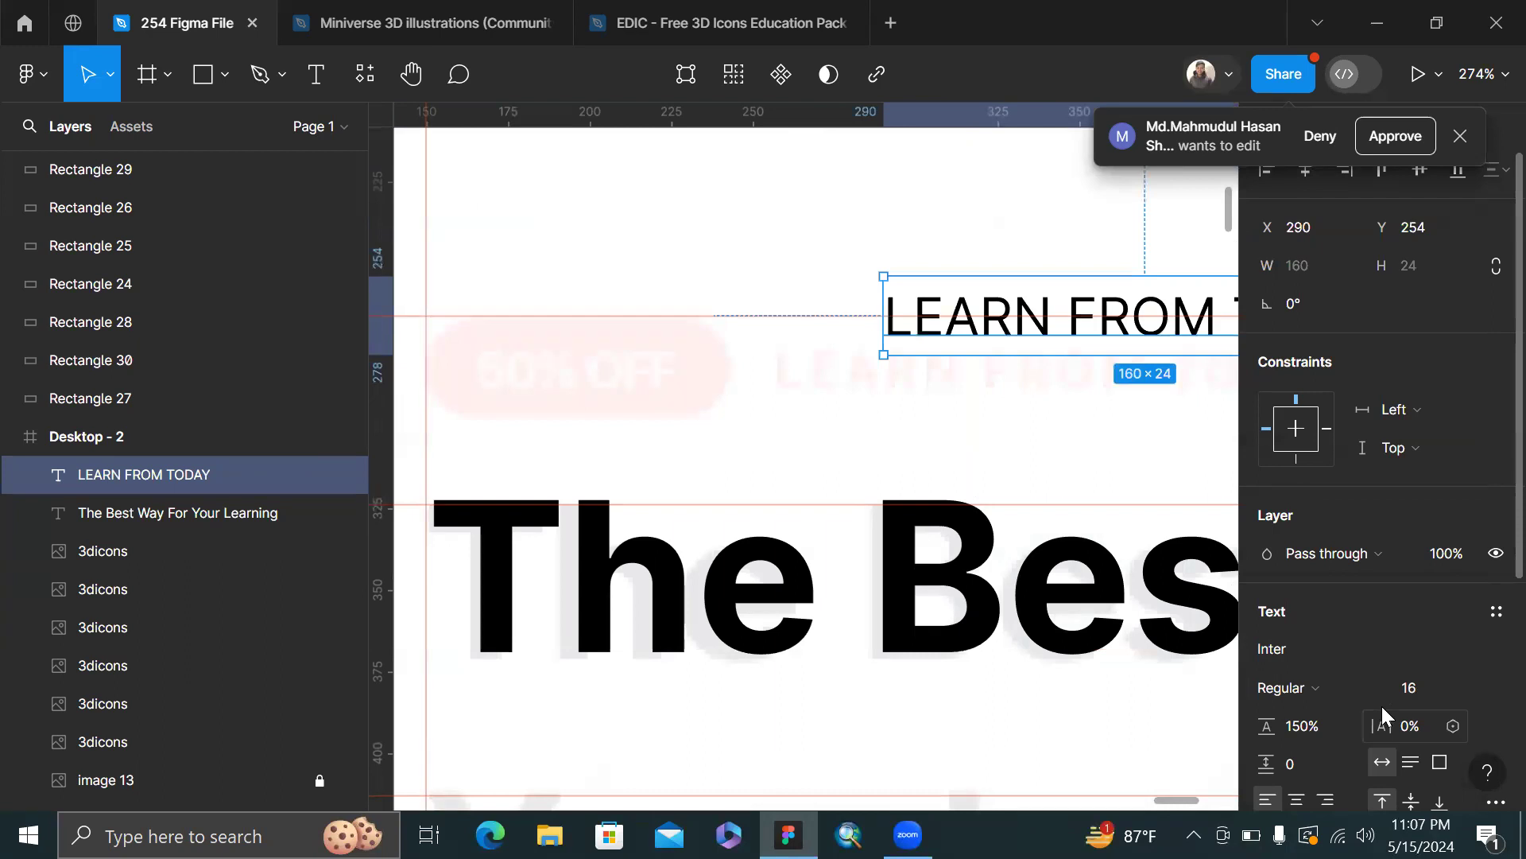
{"action": "left_click_drag", "start_coordinate": [1384, 725], "coordinate": [1459, 729]}
{"action": "left_click", "coordinate": [1414, 726]}
{"action": "key", "text": "Escape"}
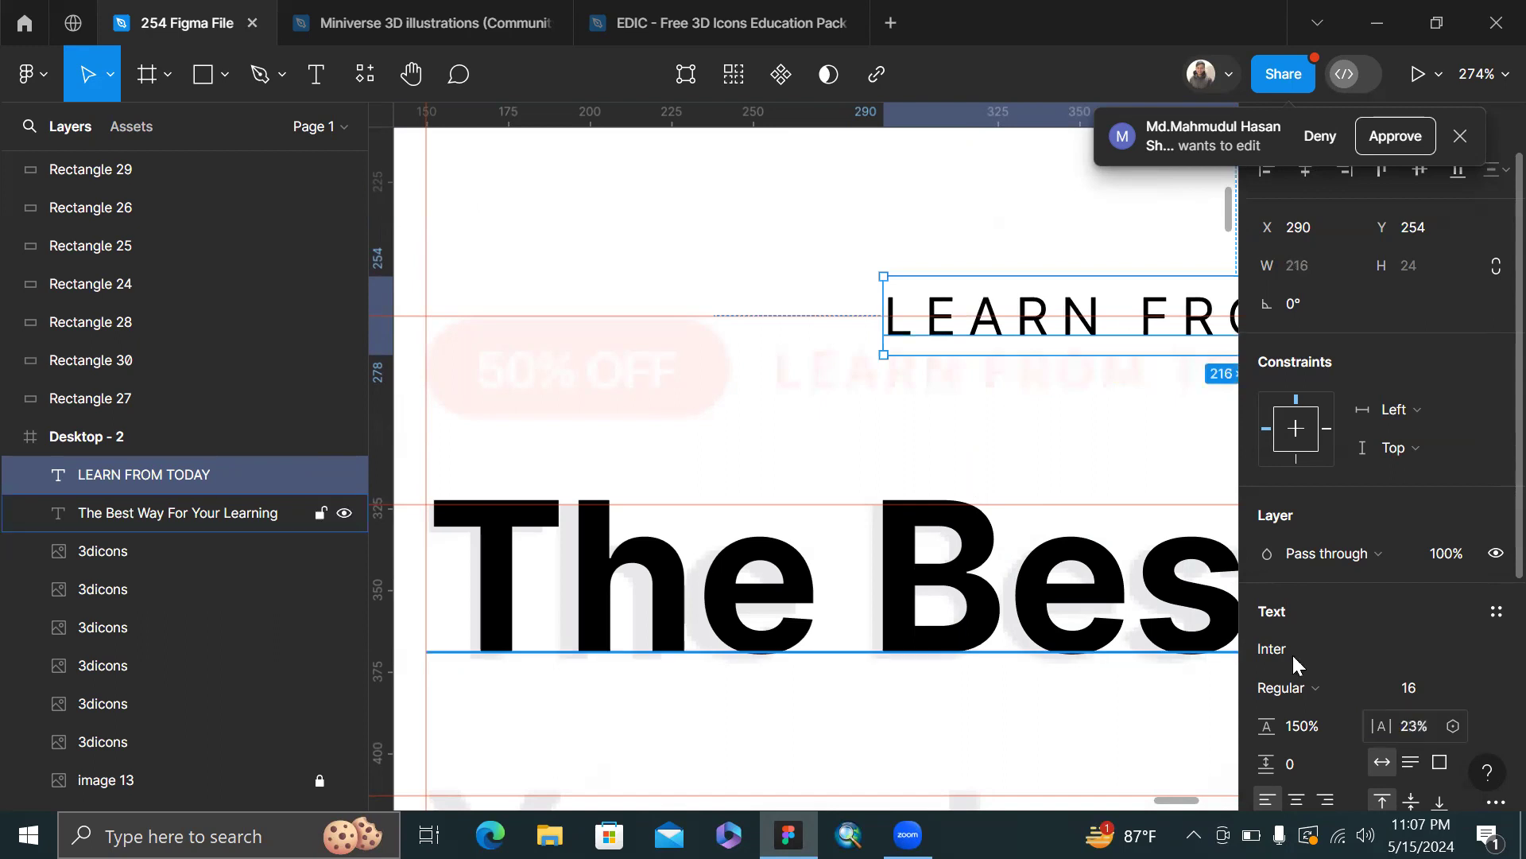
{"action": "scroll", "coordinate": [852, 299], "scroll_direction": "up", "scroll_amount": 5}
{"action": "left_click_drag", "start_coordinate": [937, 430], "coordinate": [888, 454]}
- Try 15% letter spacing on the tagline, and settle on 10%
{"action": "left_click", "coordinate": [1420, 721]}
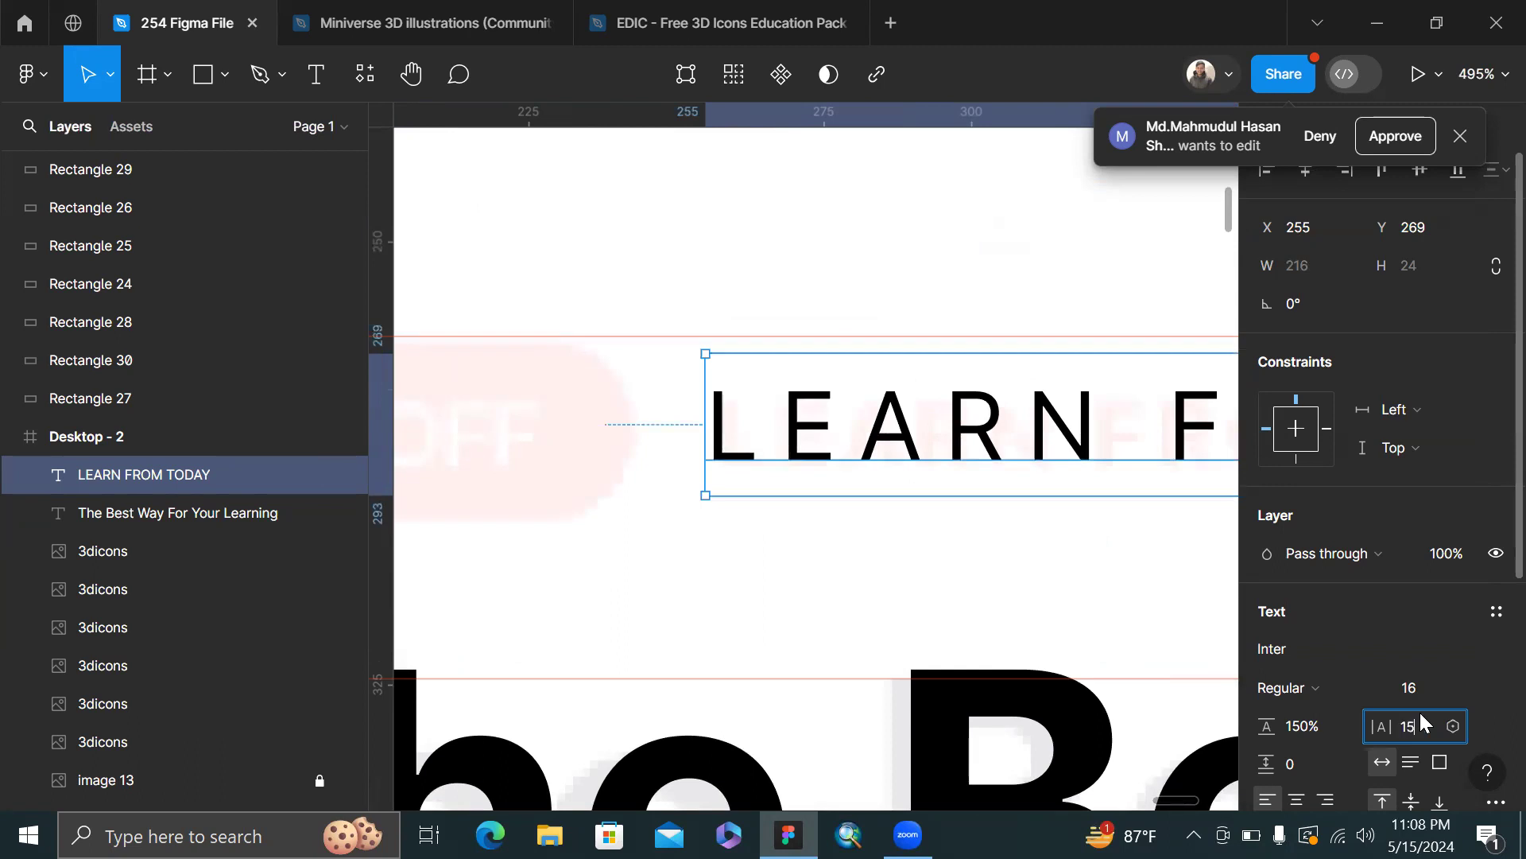
{"action": "key", "text": "Return"}
{"action": "scroll", "coordinate": [958, 561], "scroll_direction": "right", "scroll_amount": 1}
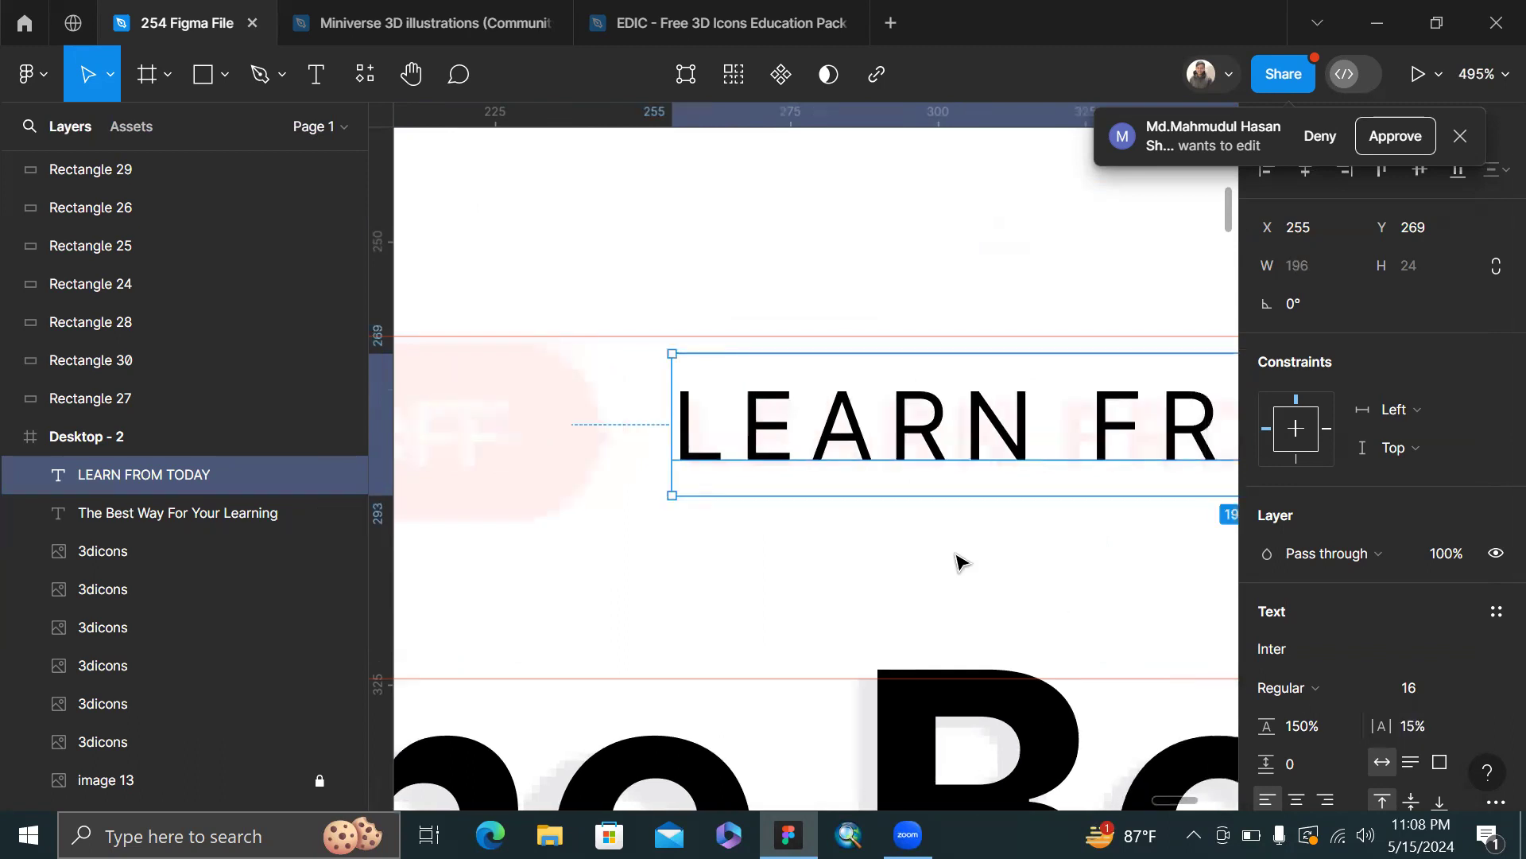
{"action": "scroll", "coordinate": [960, 562], "scroll_direction": "right", "scroll_amount": 2}
{"action": "left_click", "coordinate": [1418, 710]}
{"action": "type", "text": "10"}
{"action": "key", "text": "Return"}
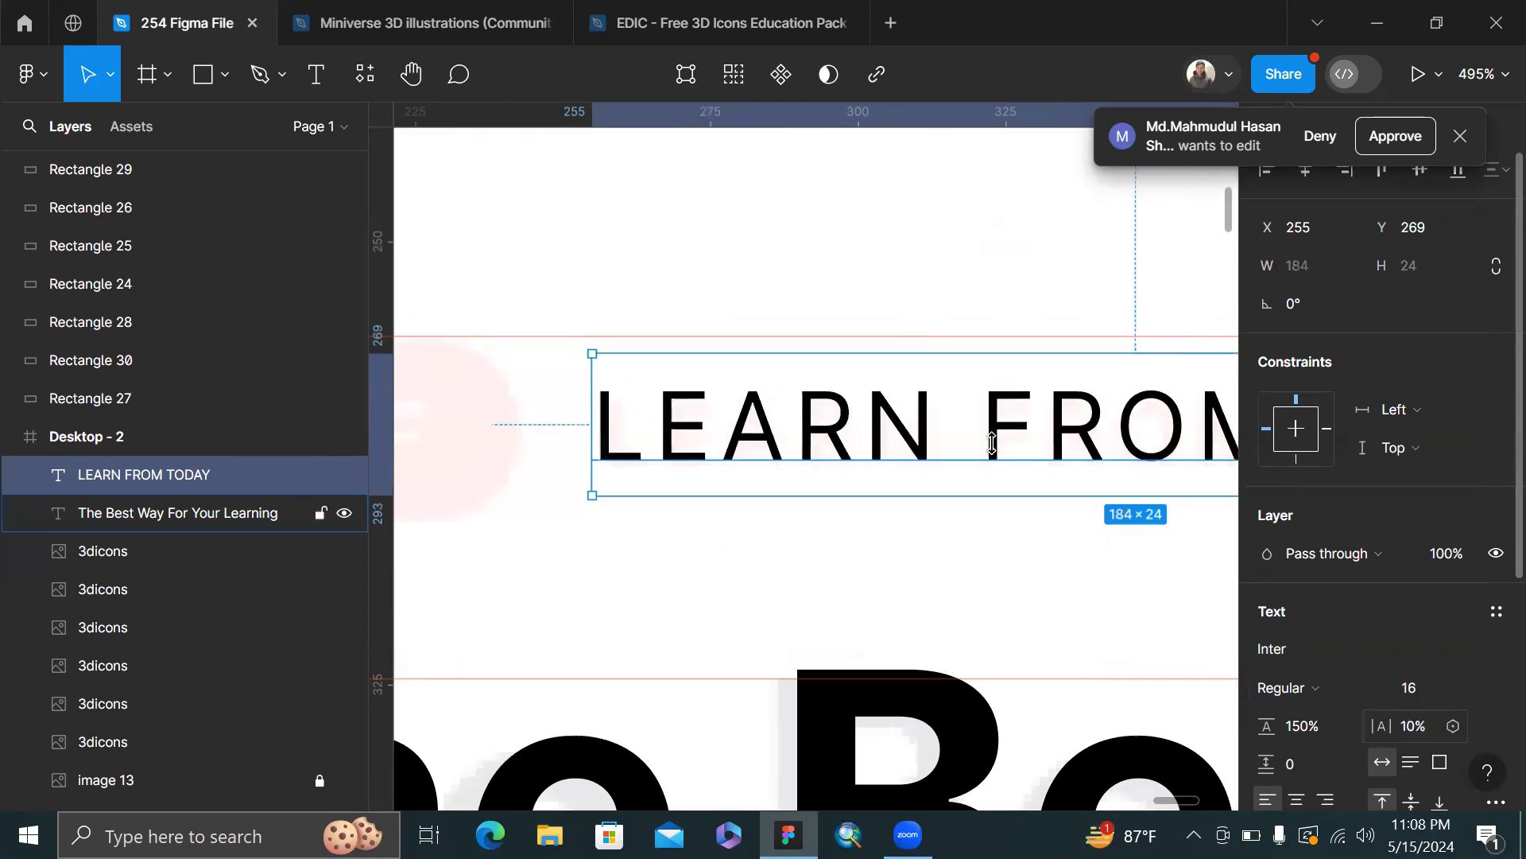
- Recolour the tagline with the red (242 112 104) sampled from the matching text in the Desktop - 1 reference, and deselect it
{"action": "scroll", "coordinate": [993, 447], "scroll_direction": "down", "scroll_amount": 3}
{"action": "scroll", "coordinate": [995, 449], "scroll_direction": "down", "scroll_amount": 2}
{"action": "scroll", "coordinate": [997, 451], "scroll_direction": "up", "scroll_amount": 4}
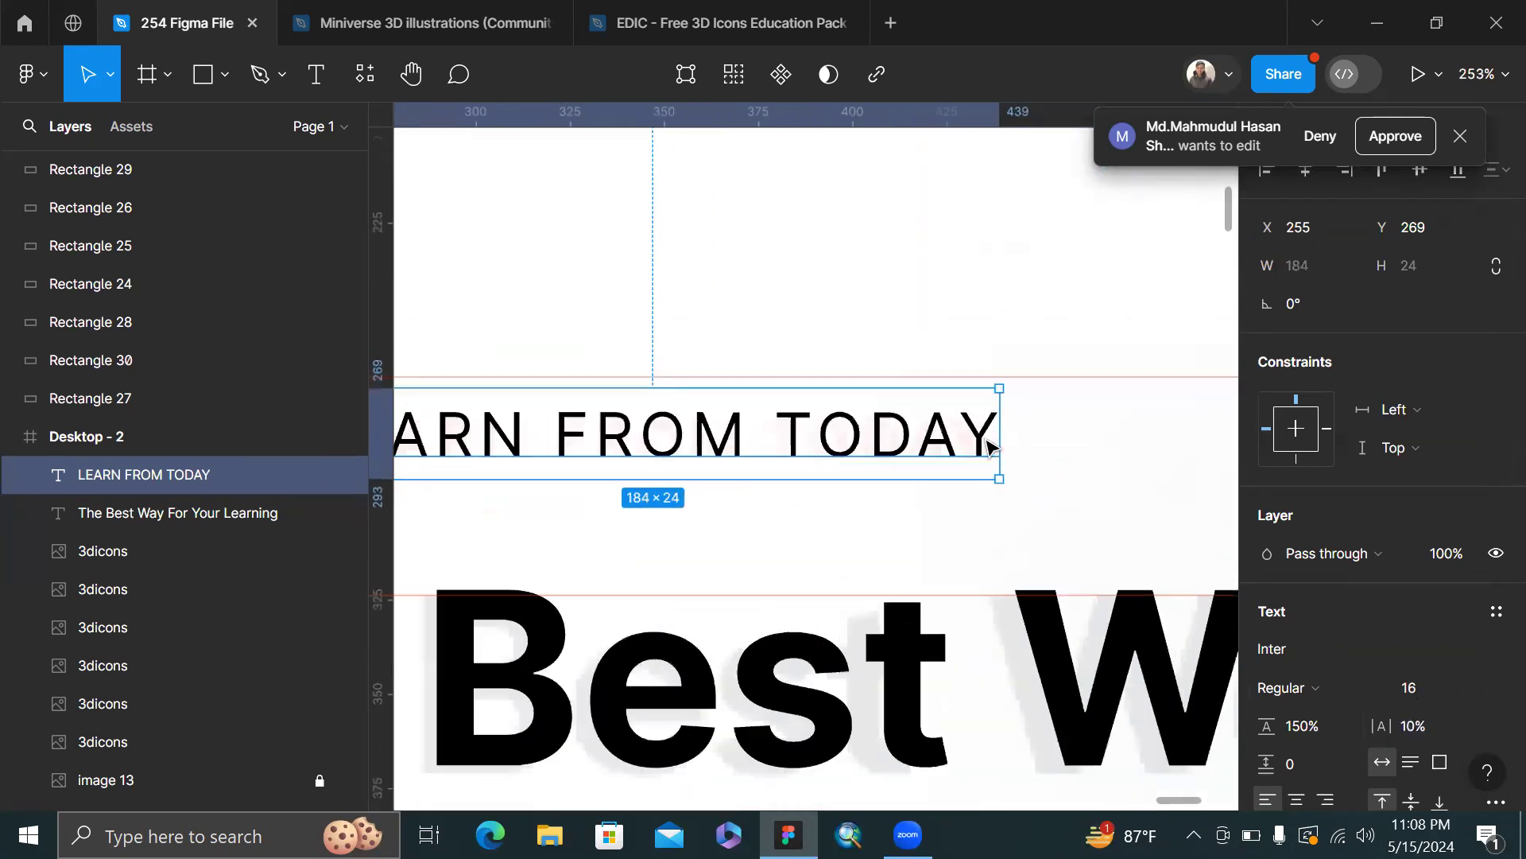
{"action": "scroll", "coordinate": [997, 450], "scroll_direction": "down", "scroll_amount": 5}
{"action": "scroll", "coordinate": [1000, 453], "scroll_direction": "left", "scroll_amount": 8}
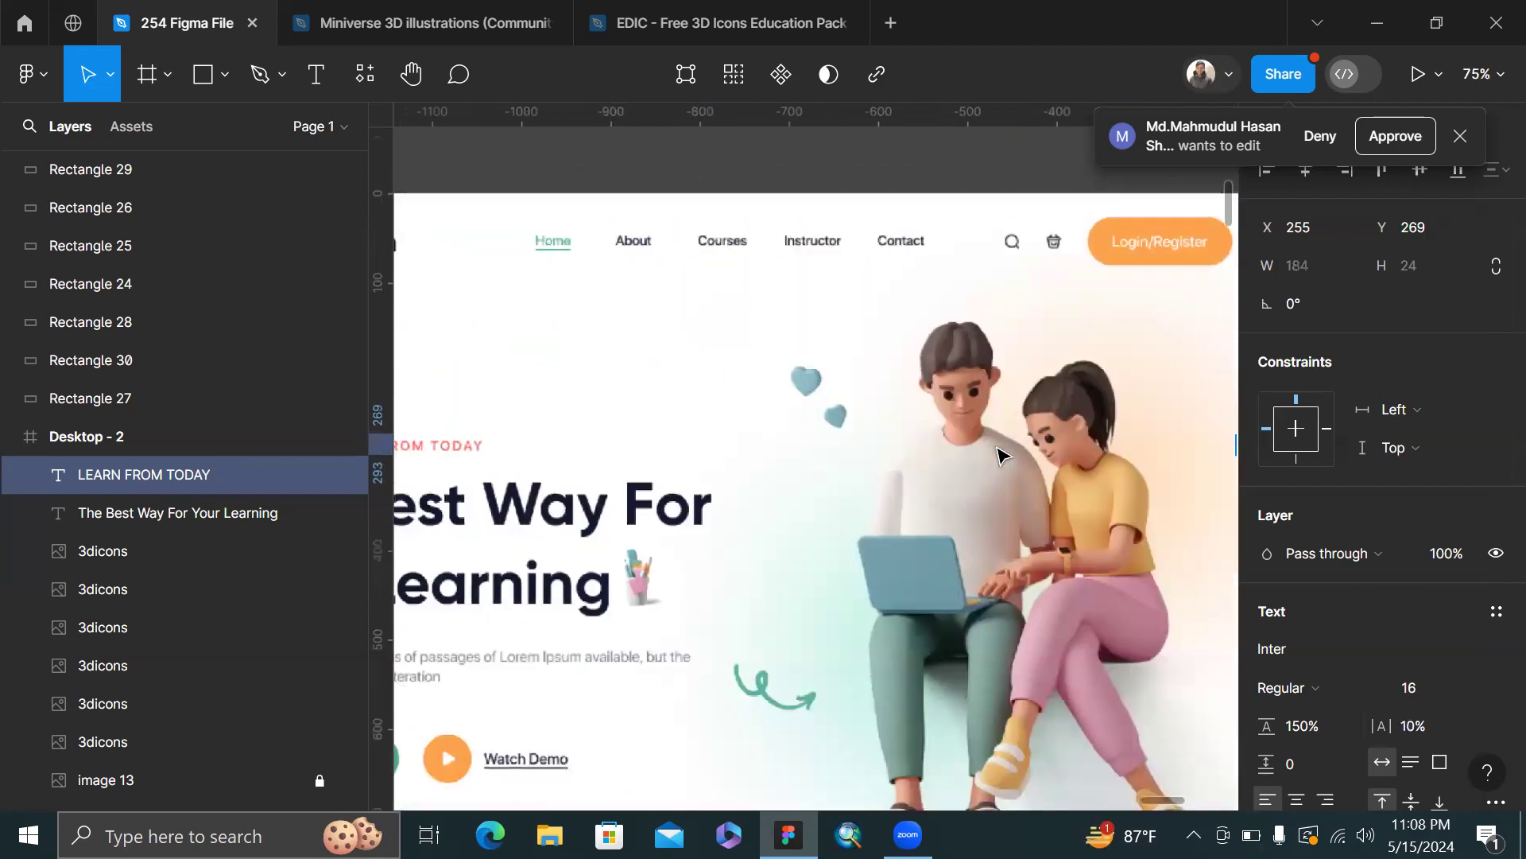
{"action": "scroll", "coordinate": [763, 443], "scroll_direction": "up", "scroll_amount": 5}
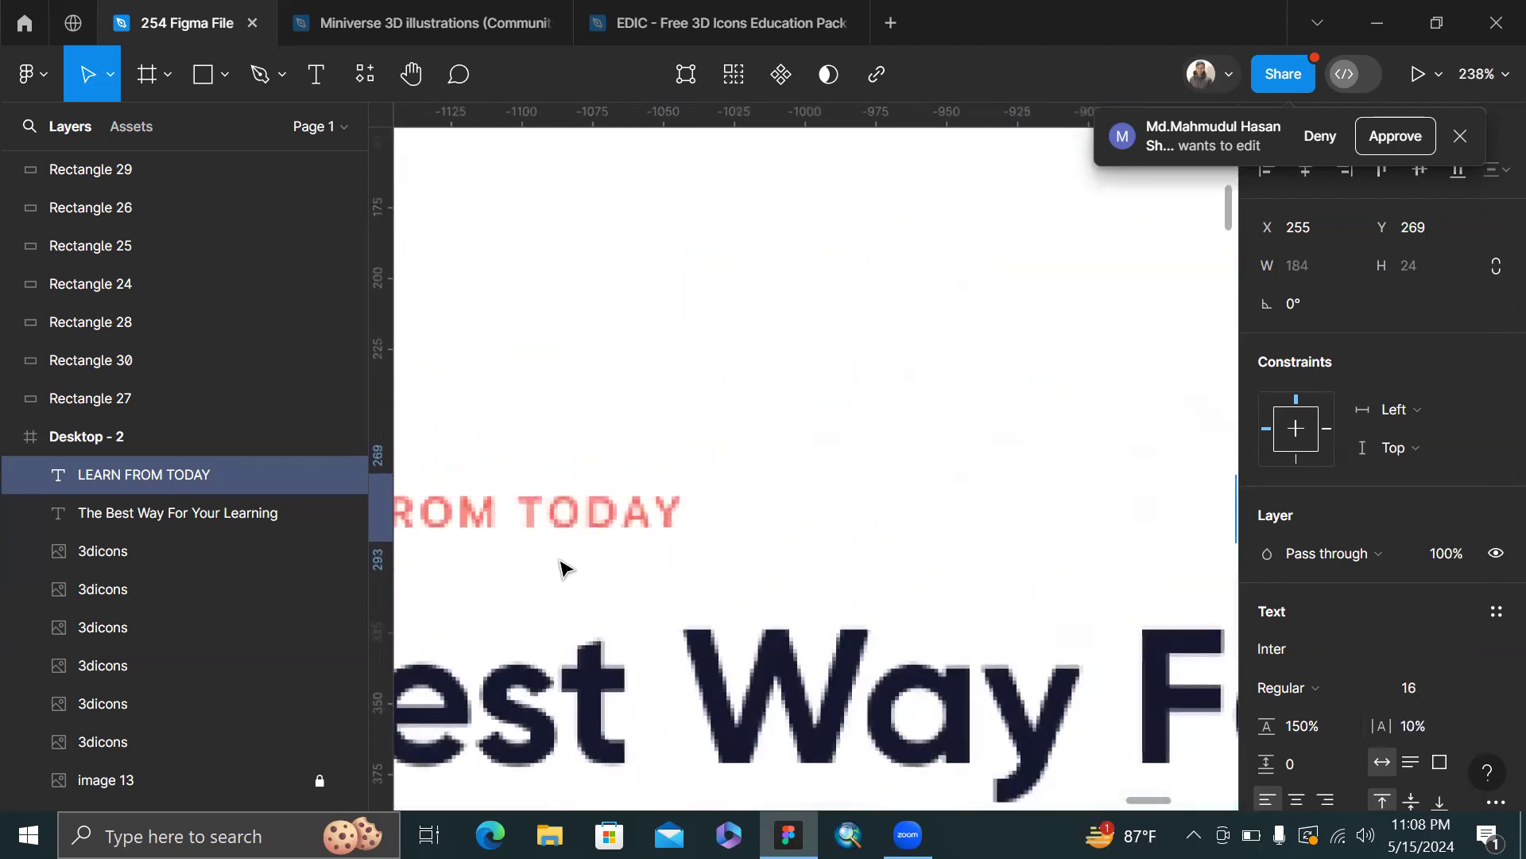
{"action": "scroll", "coordinate": [565, 569], "scroll_direction": "up", "scroll_amount": 3}
{"action": "scroll", "coordinate": [648, 507], "scroll_direction": "up", "scroll_amount": 2}
{"action": "key", "text": "i"}
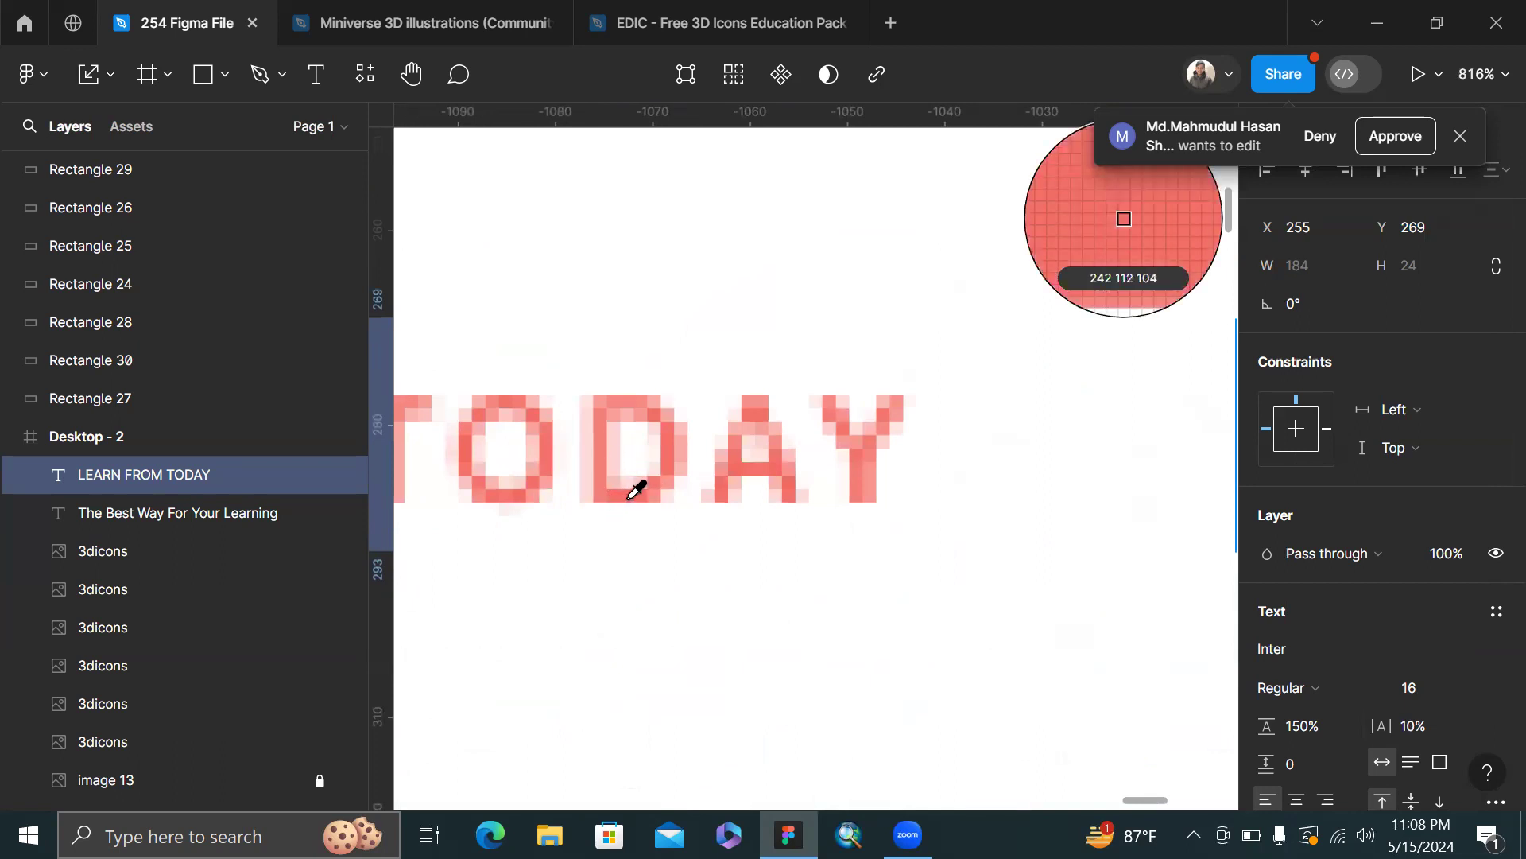
{"action": "key", "text": "Escape"}
{"action": "scroll", "coordinate": [628, 505], "scroll_direction": "down", "scroll_amount": 10}
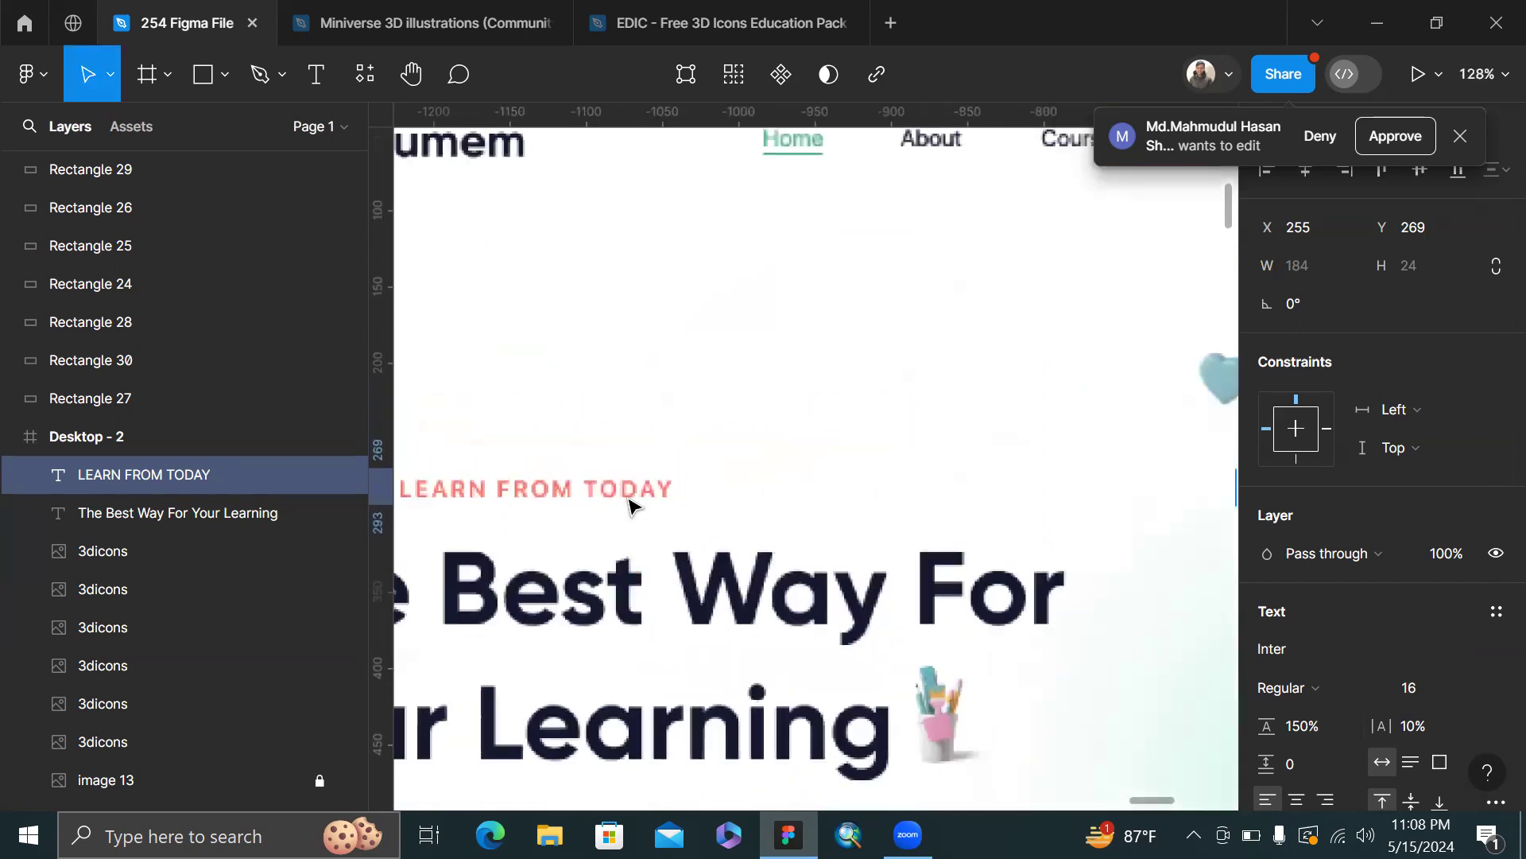
{"action": "scroll", "coordinate": [628, 505], "scroll_direction": "down", "scroll_amount": 5}
{"action": "scroll", "coordinate": [811, 351], "scroll_direction": "right", "scroll_amount": 3}
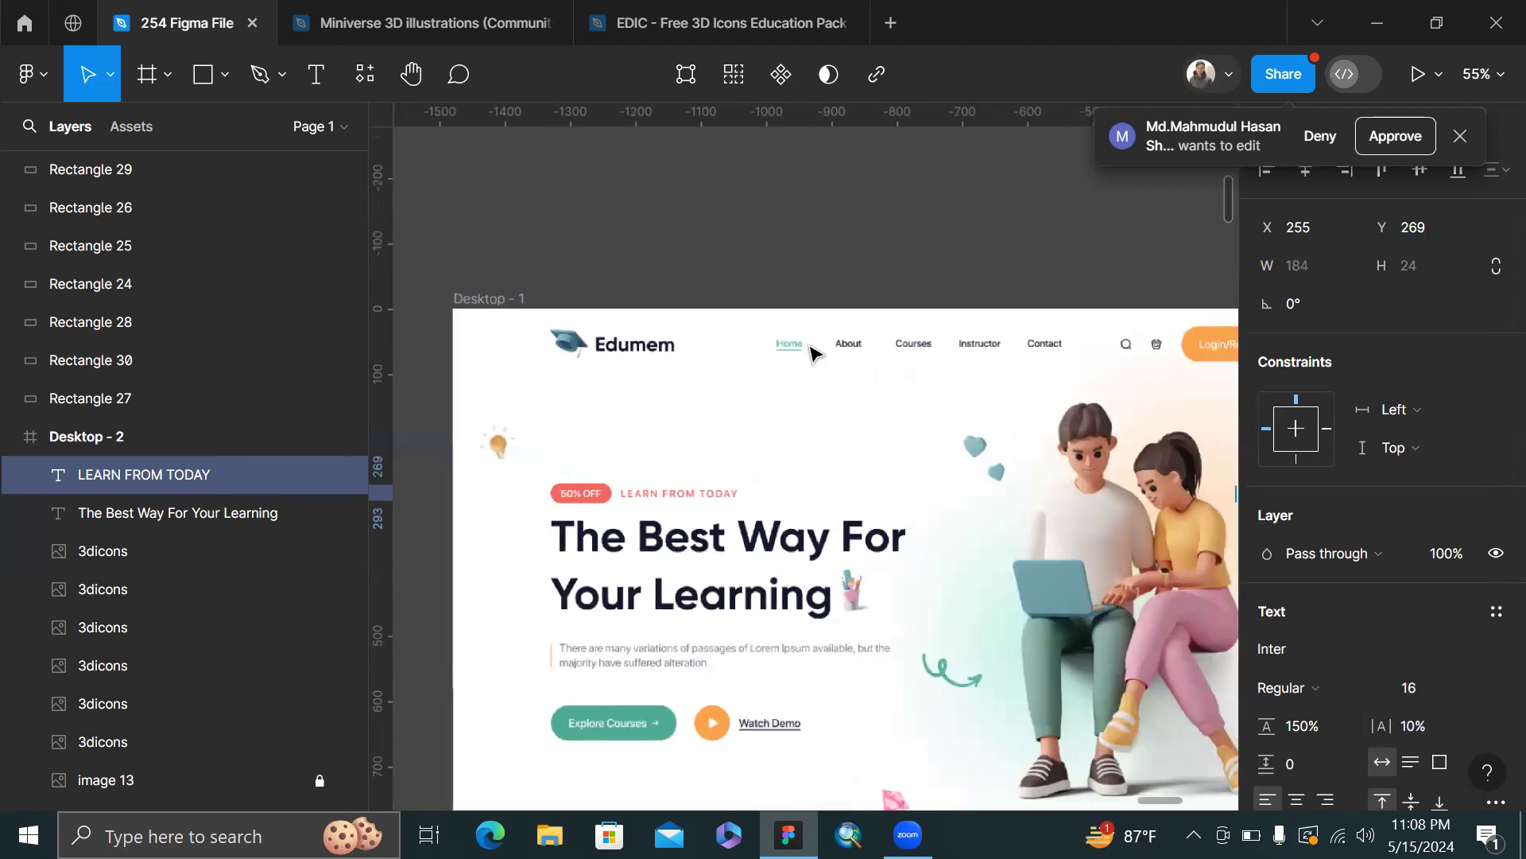
{"action": "scroll", "coordinate": [636, 503], "scroll_direction": "left", "scroll_amount": 2}
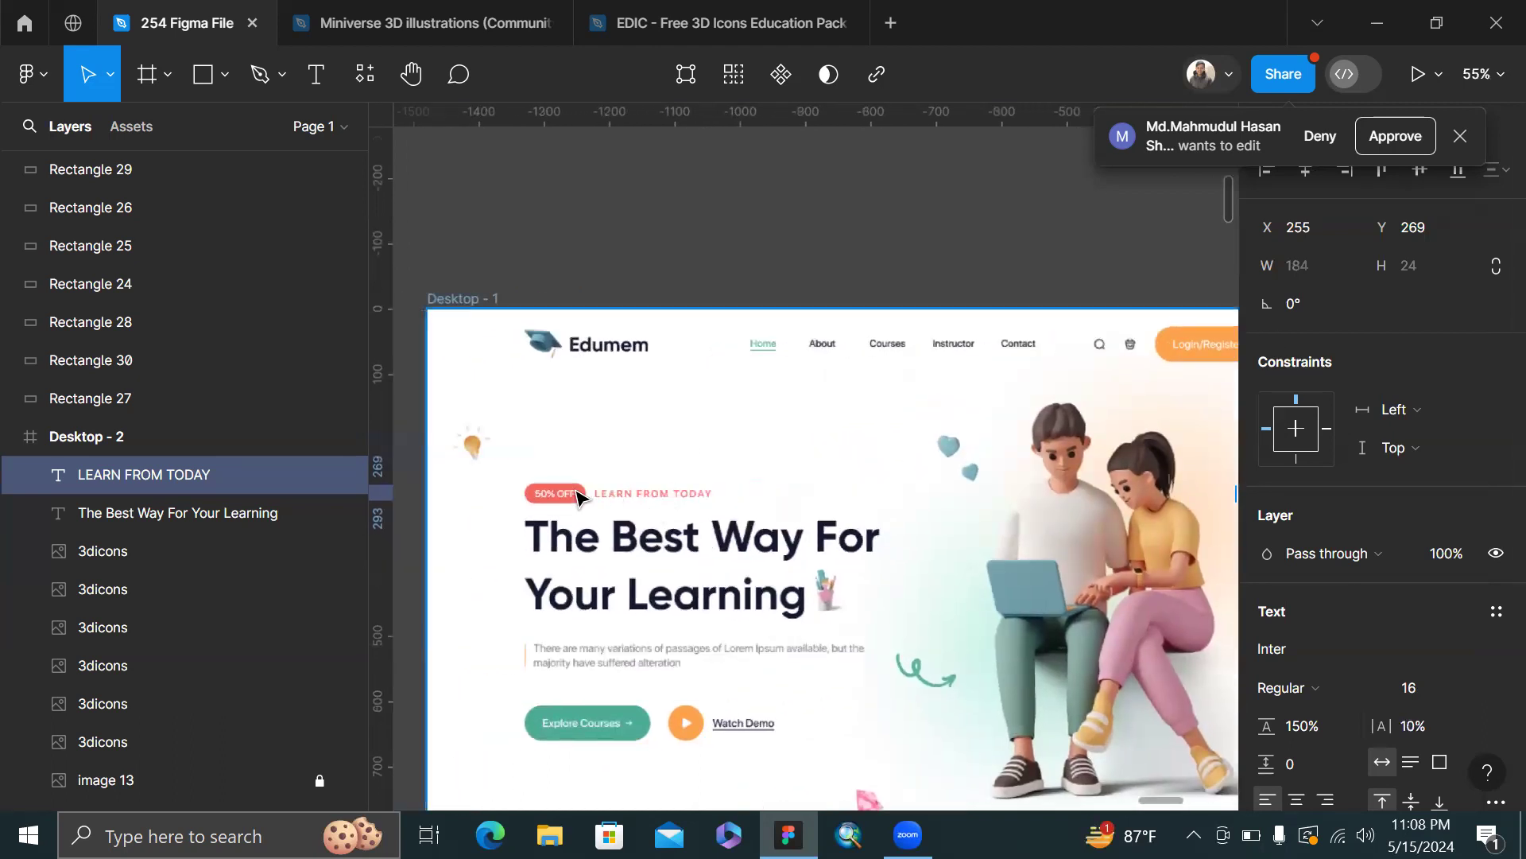
{"action": "scroll", "coordinate": [577, 491], "scroll_direction": "up", "scroll_amount": 5}
{"action": "scroll", "coordinate": [576, 491], "scroll_direction": "right", "scroll_amount": 3}
{"action": "scroll", "coordinate": [576, 491], "scroll_direction": "down", "scroll_amount": 5}
{"action": "scroll", "coordinate": [577, 491], "scroll_direction": "right", "scroll_amount": 8}
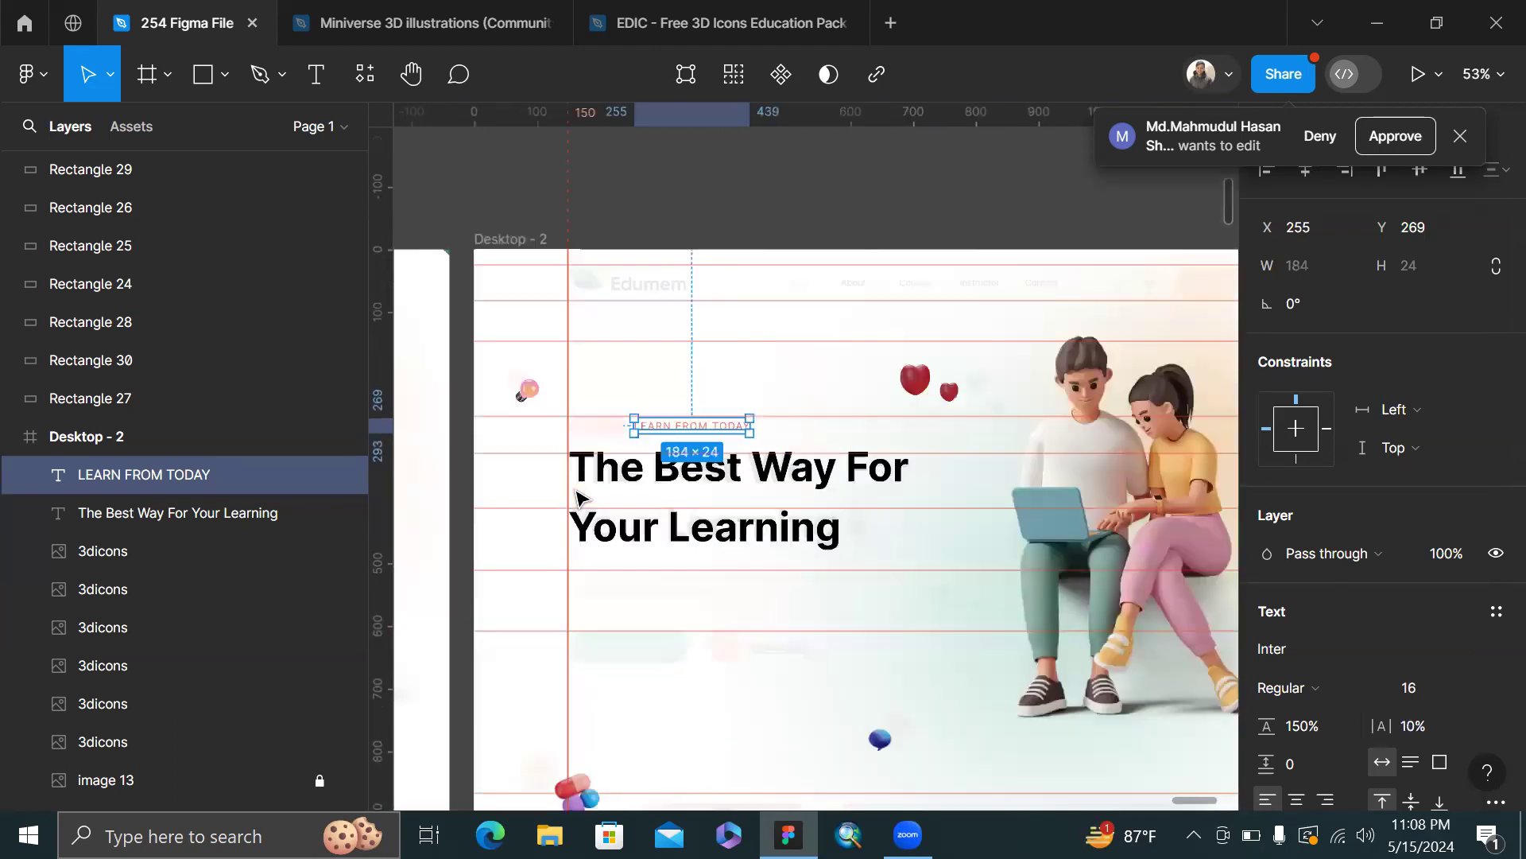
{"action": "left_click", "coordinate": [716, 191]}
- Draw a 94 × 30 rectangle over the faded "50% OFF" badge at X 150, Y 266, with corner radius 20
{"action": "scroll", "coordinate": [902, 191], "scroll_direction": "up", "scroll_amount": 3}
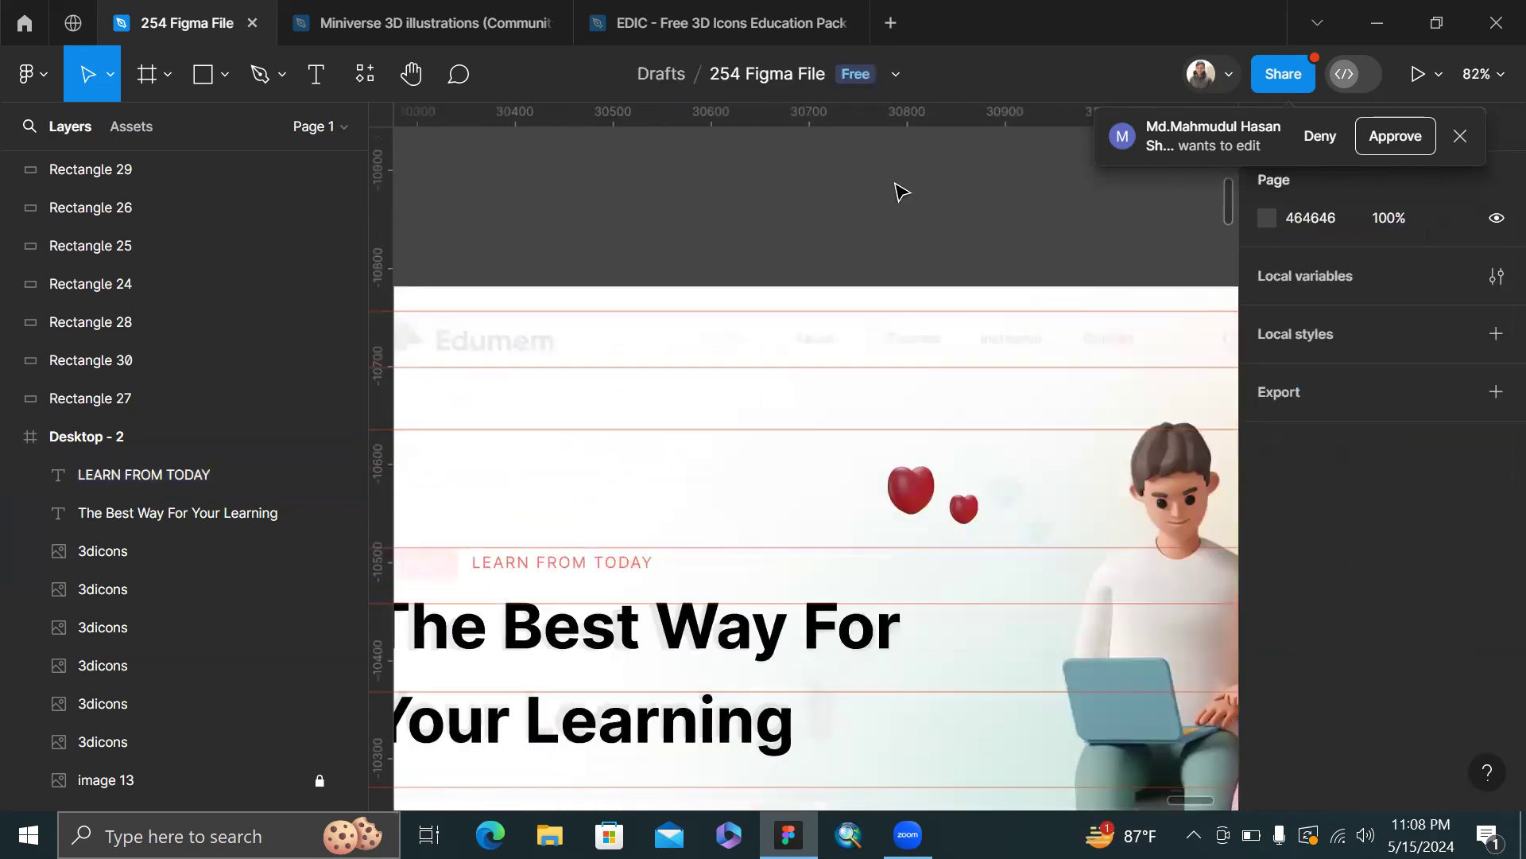
{"action": "scroll", "coordinate": [718, 569], "scroll_direction": "up", "scroll_amount": 6}
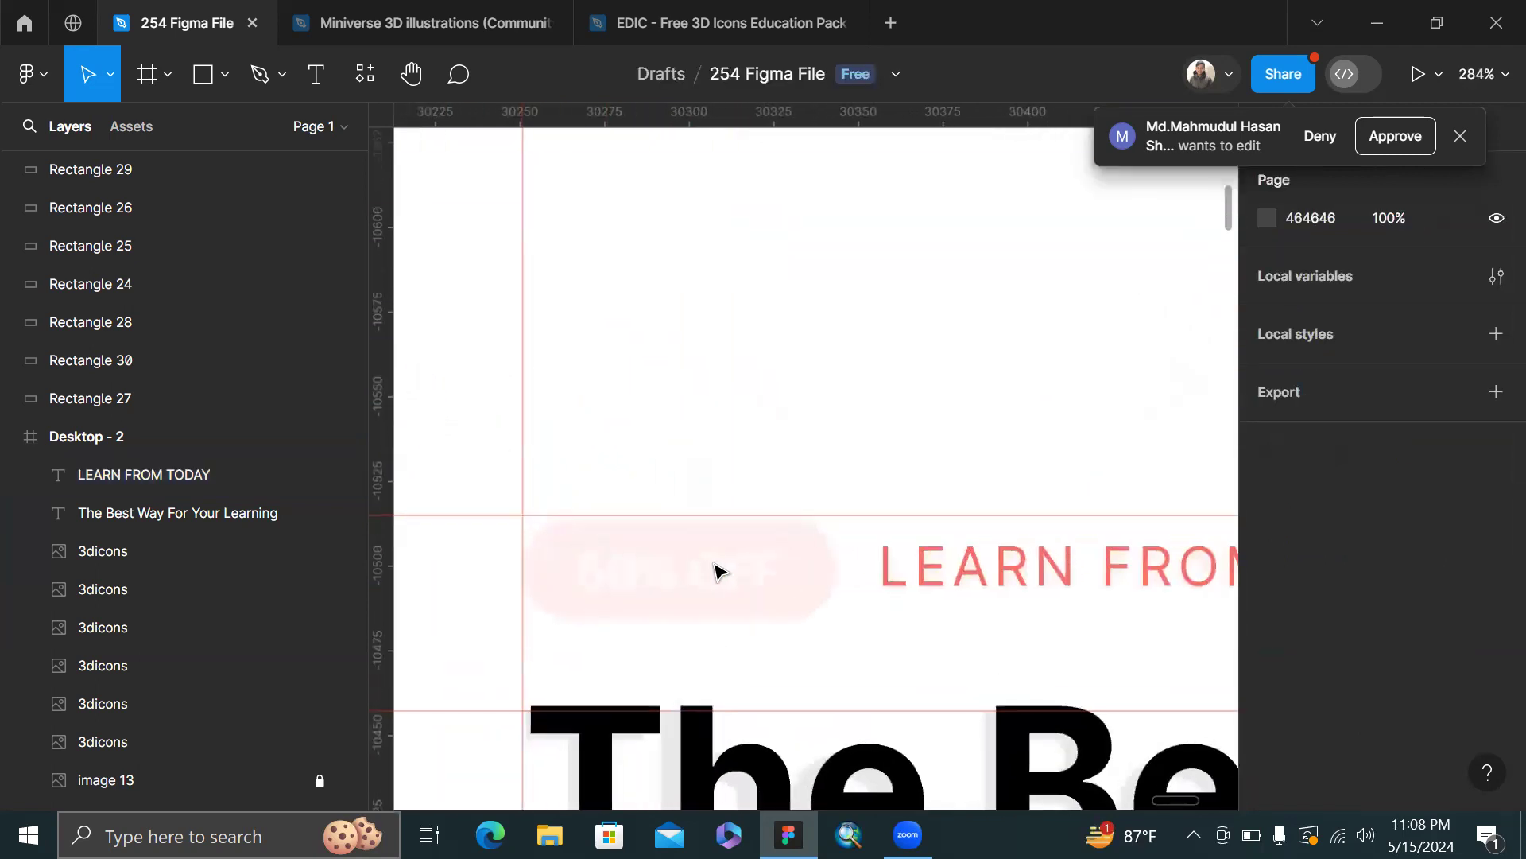
{"action": "key", "text": "o"}
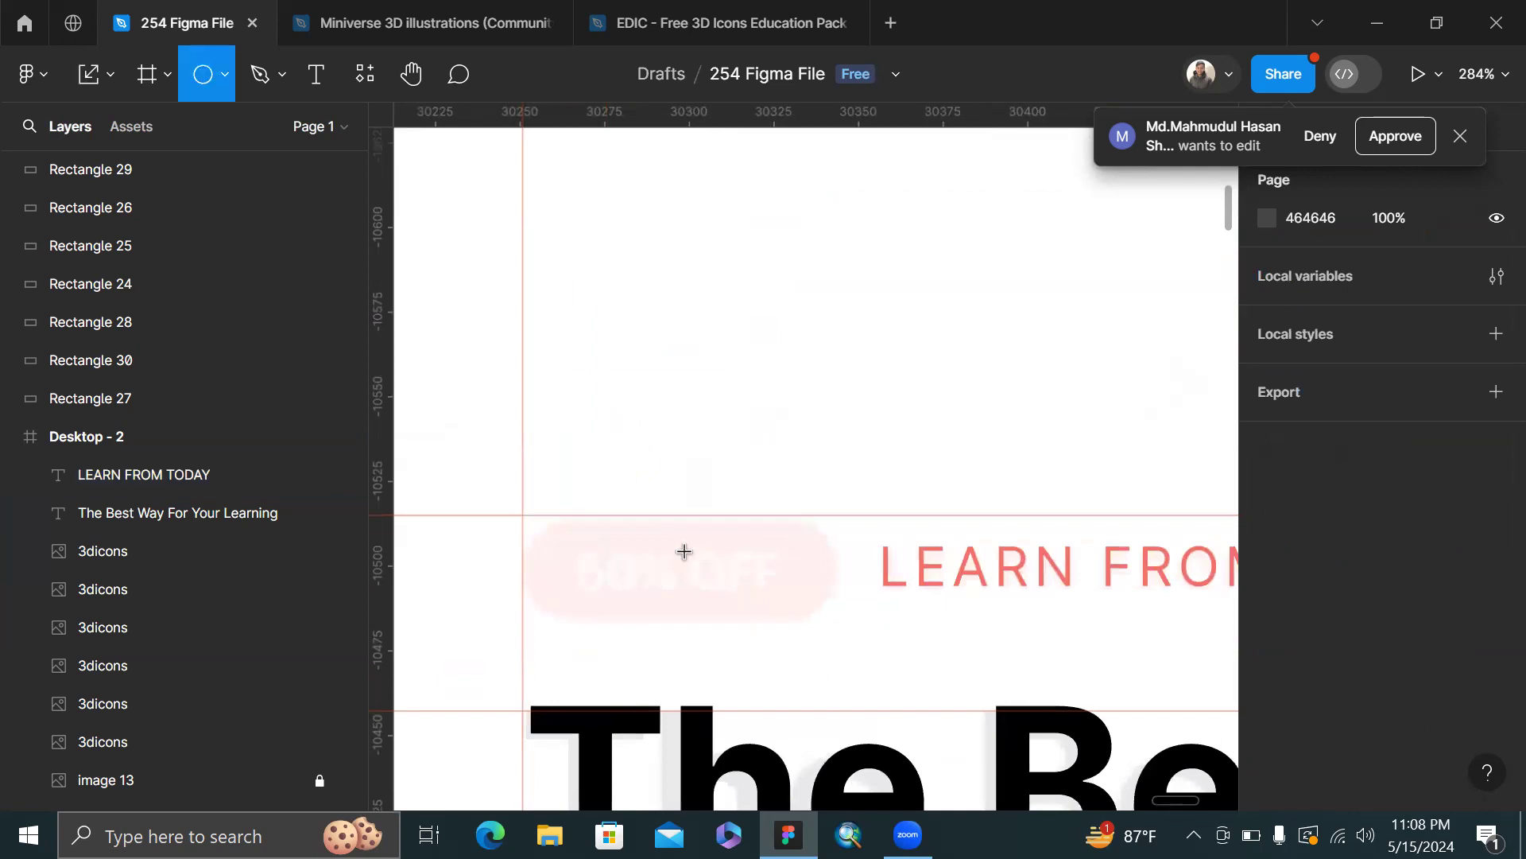
{"action": "scroll", "coordinate": [681, 552], "scroll_direction": "up", "scroll_amount": 3}
{"action": "scroll", "coordinate": [504, 534], "scroll_direction": "down", "scroll_amount": 2}
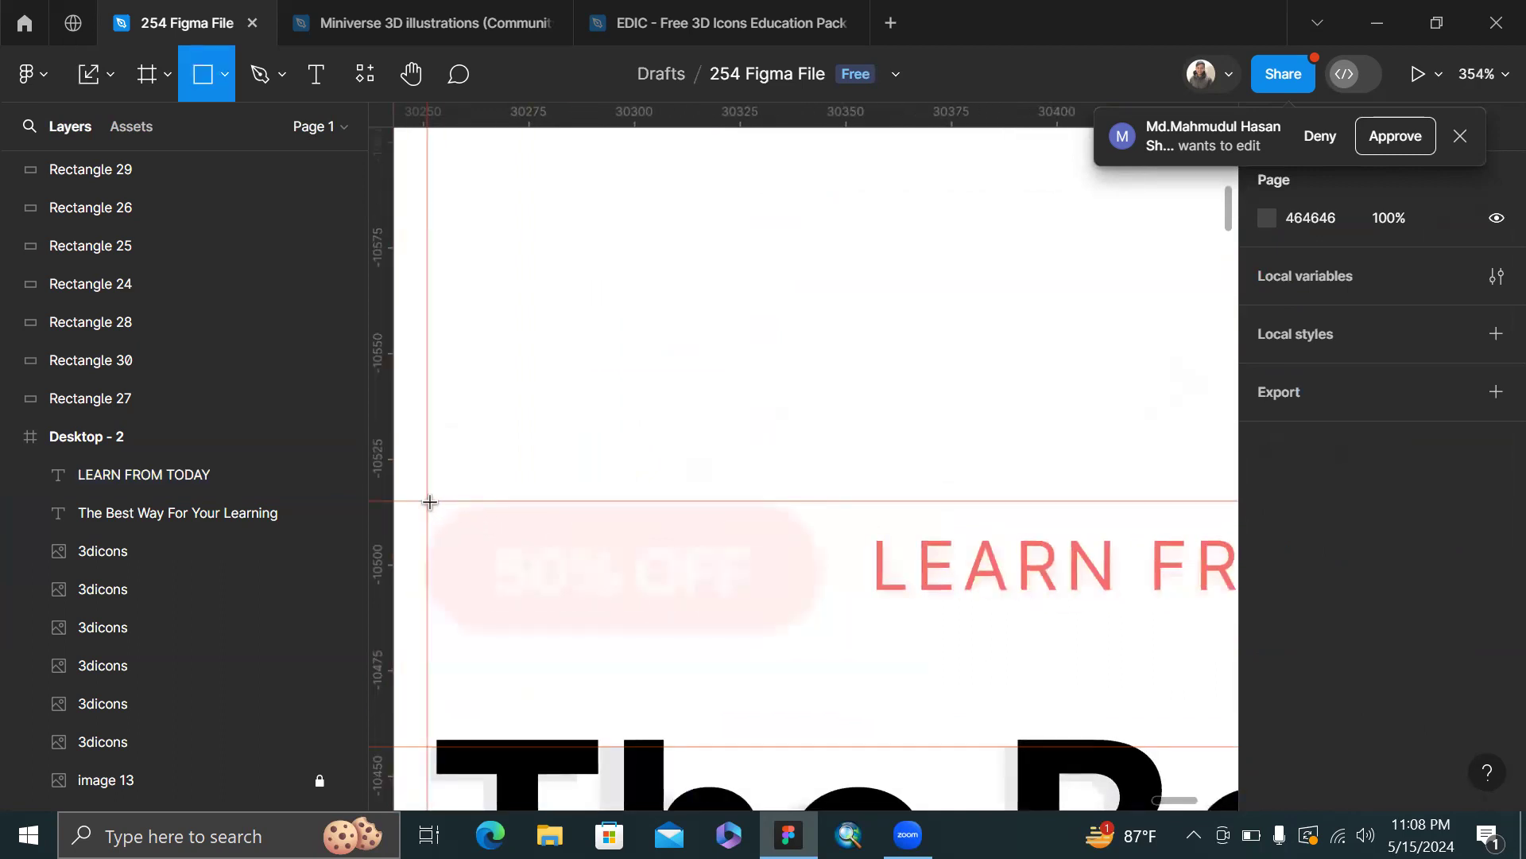
{"action": "left_click_drag", "start_coordinate": [427, 501], "coordinate": [824, 627]}
{"action": "left_click", "coordinate": [1424, 296]}
{"action": "type", "text": "20"}
{"action": "key", "text": "Return"}
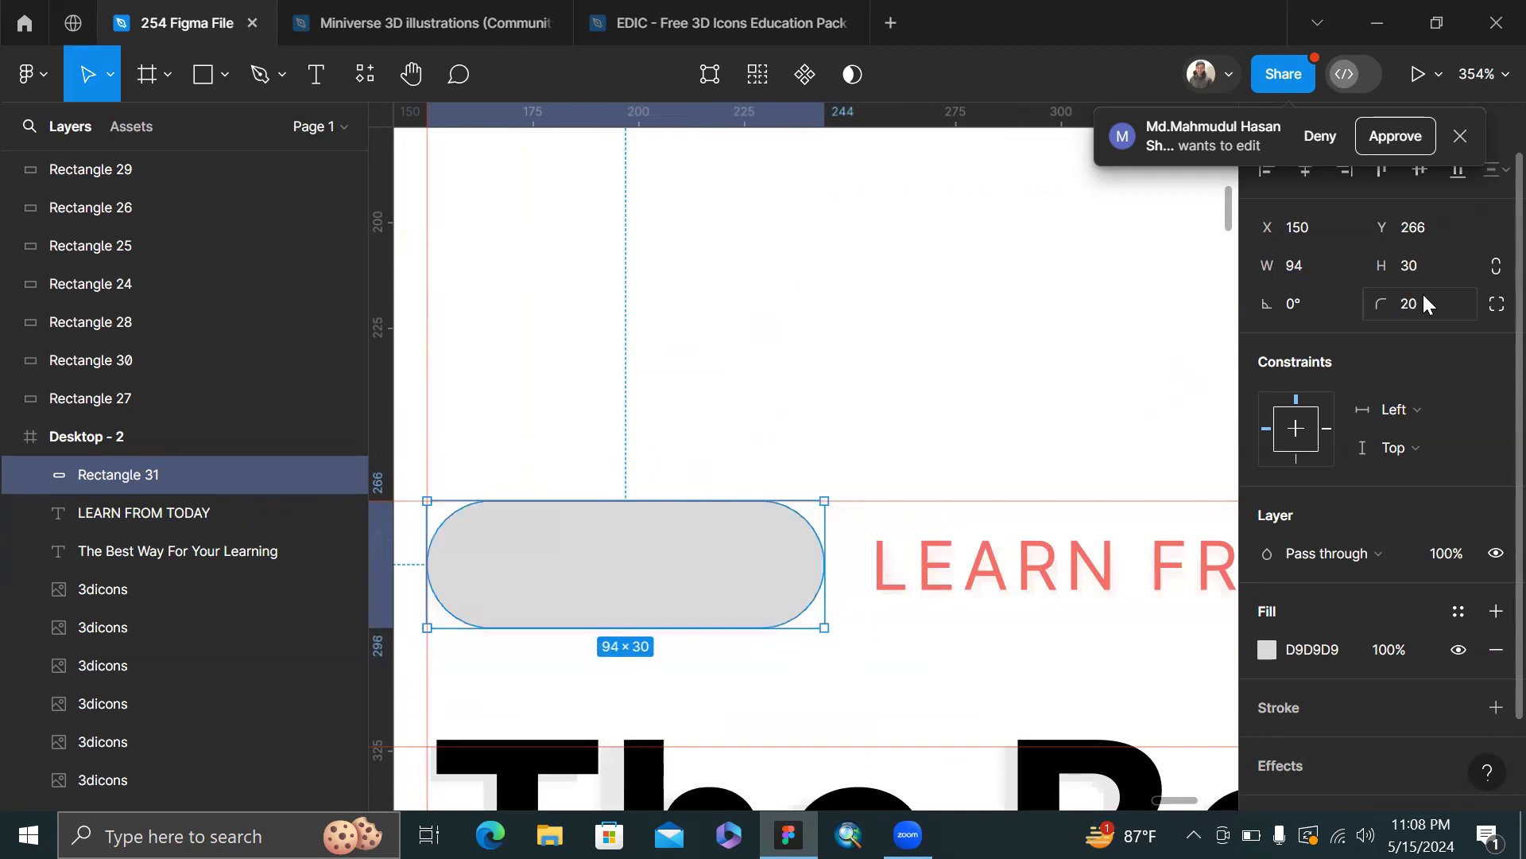
- Fill the rounded badge rectangle with the red (F27068) sampled from the tagline lettering
{"action": "scroll", "coordinate": [943, 541], "scroll_direction": "up", "scroll_amount": 2}
{"action": "left_click", "coordinate": [944, 539]}
{"action": "scroll", "coordinate": [943, 539], "scroll_direction": "up", "scroll_amount": 3}
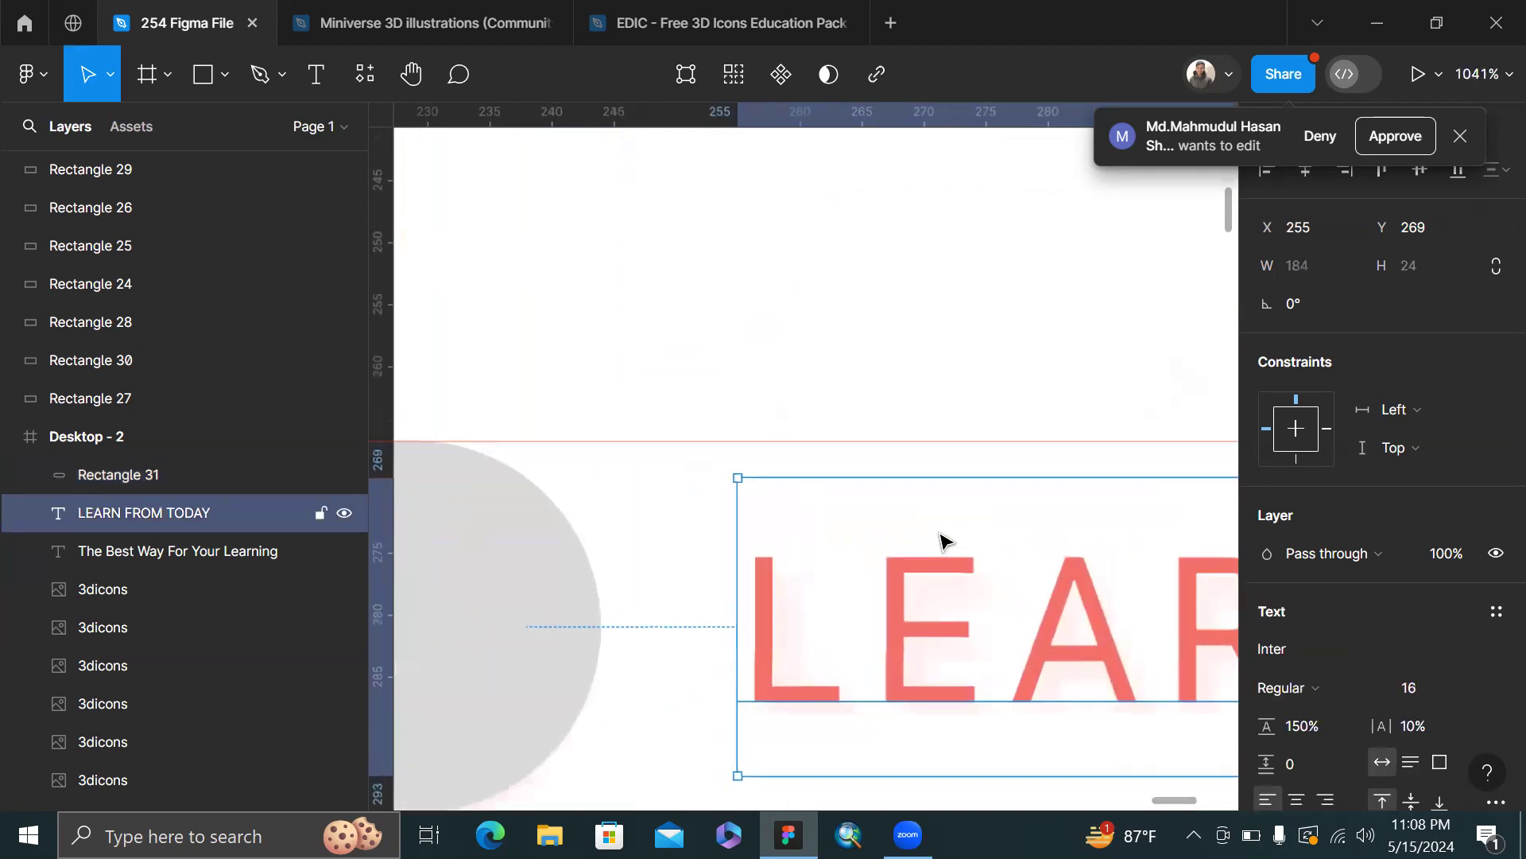
{"action": "left_click", "coordinate": [359, 566]}
{"action": "left_click", "coordinate": [433, 576]}
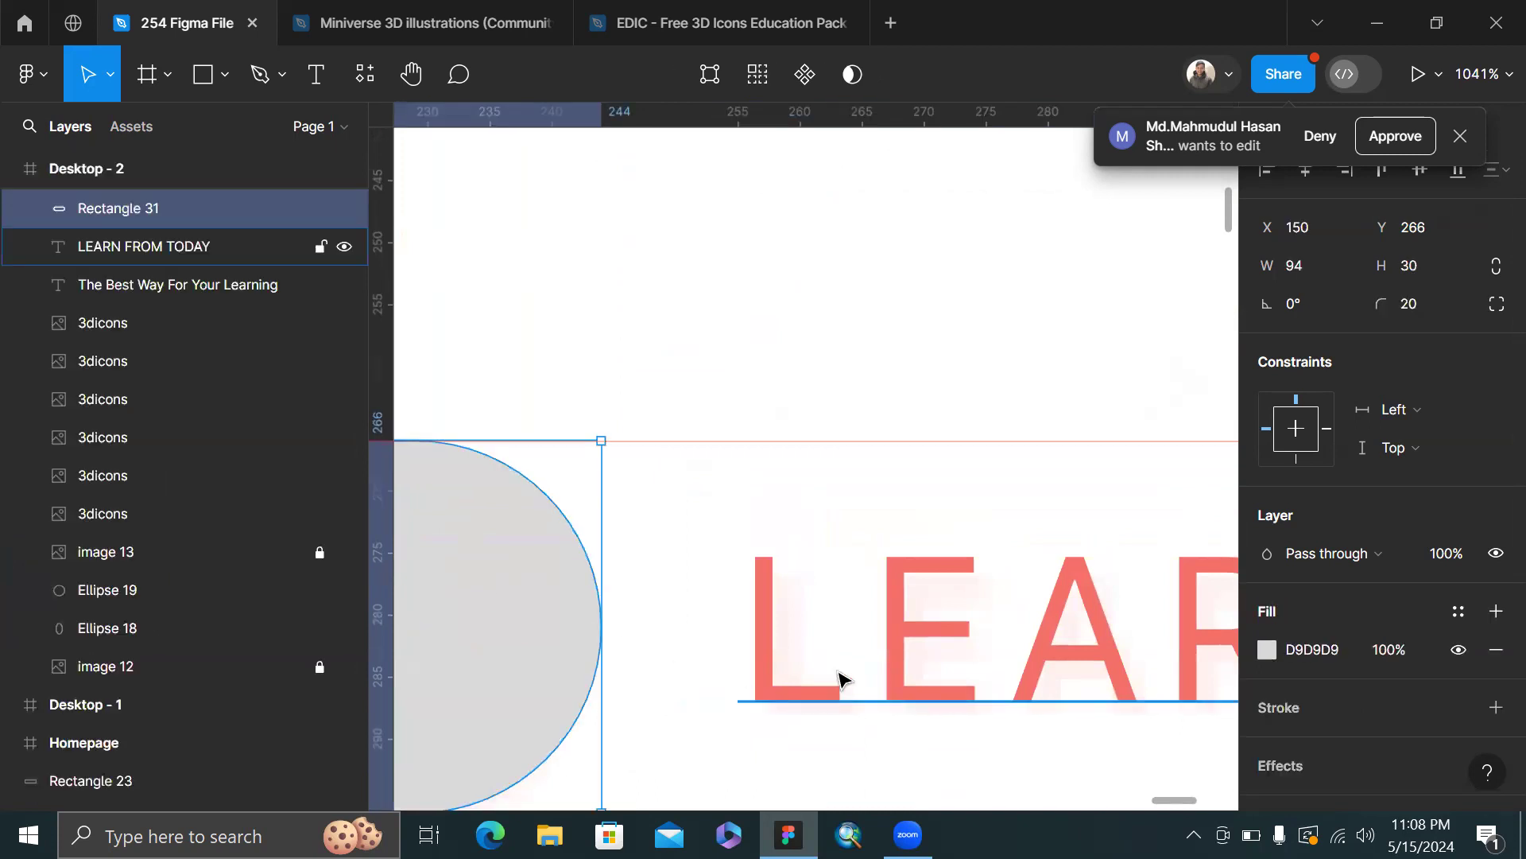
{"action": "key", "text": "i"}
{"action": "left_click", "coordinate": [892, 611]}
{"action": "scroll", "coordinate": [895, 617], "scroll_direction": "down", "scroll_amount": 5}
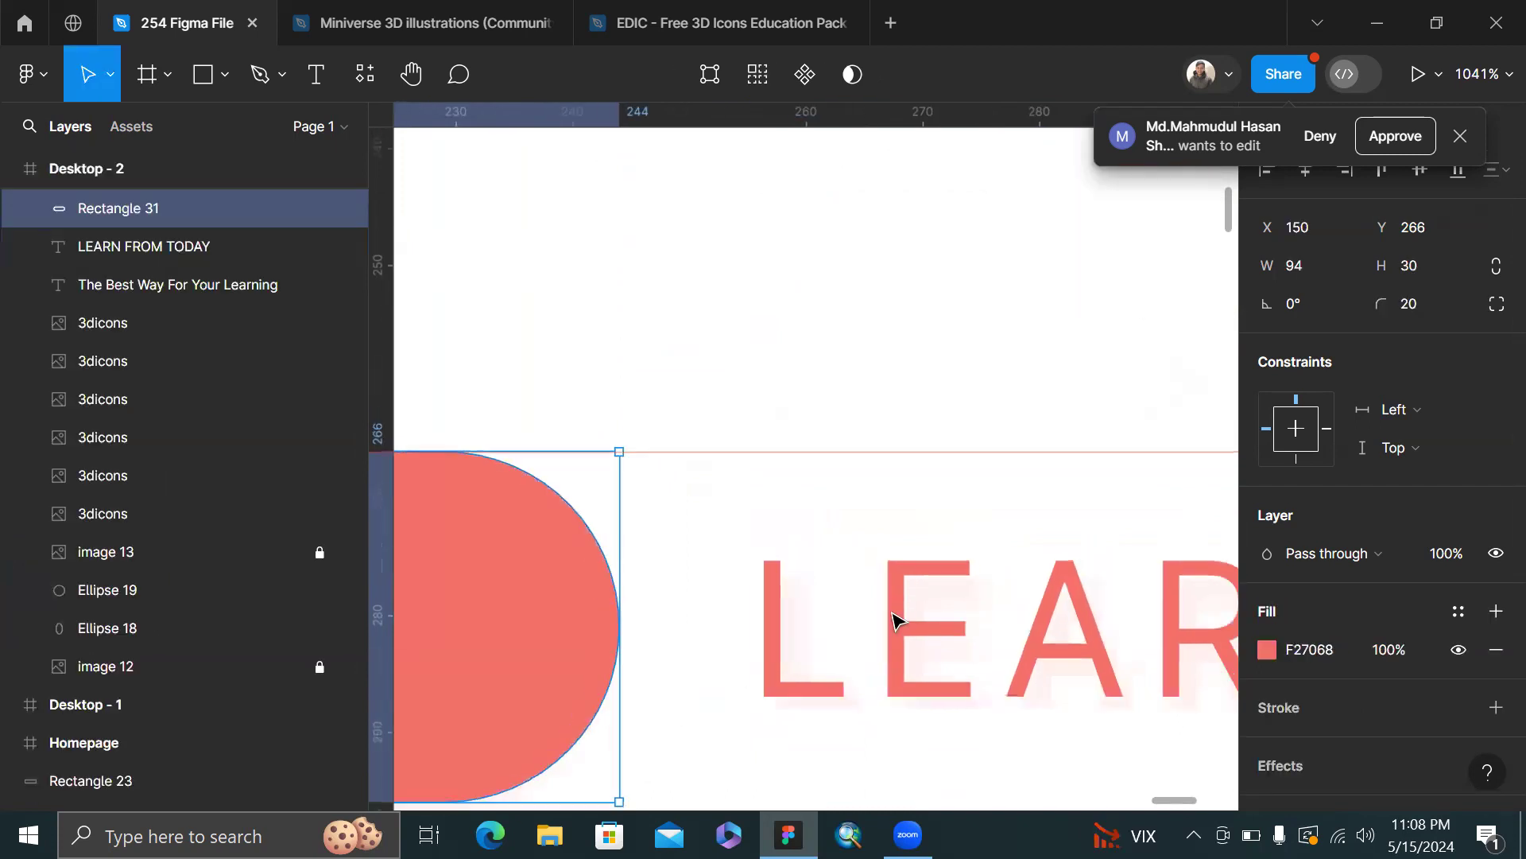
- Duplicate the tagline onto the badge at X 192, Y 269, and change the copy's text to "50%"
{"action": "left_click", "coordinate": [896, 617]}
{"action": "scroll", "coordinate": [896, 618], "scroll_direction": "down", "scroll_amount": 3}
{"action": "left_click_drag", "start_coordinate": [930, 634], "coordinate": [803, 624]}
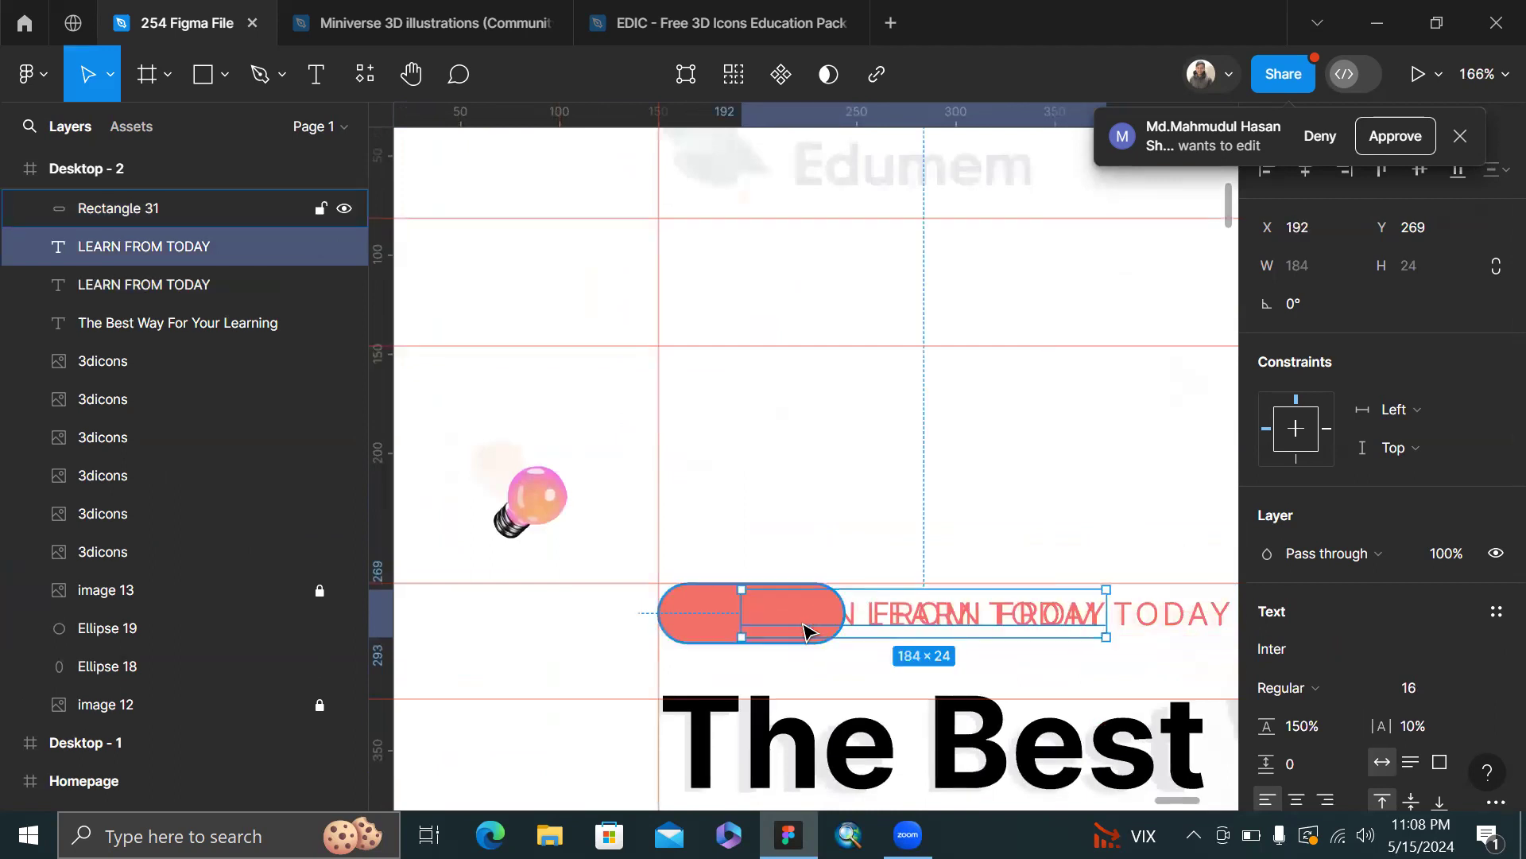
{"action": "double_click", "coordinate": [803, 624]}
{"action": "key", "text": "Escape"}
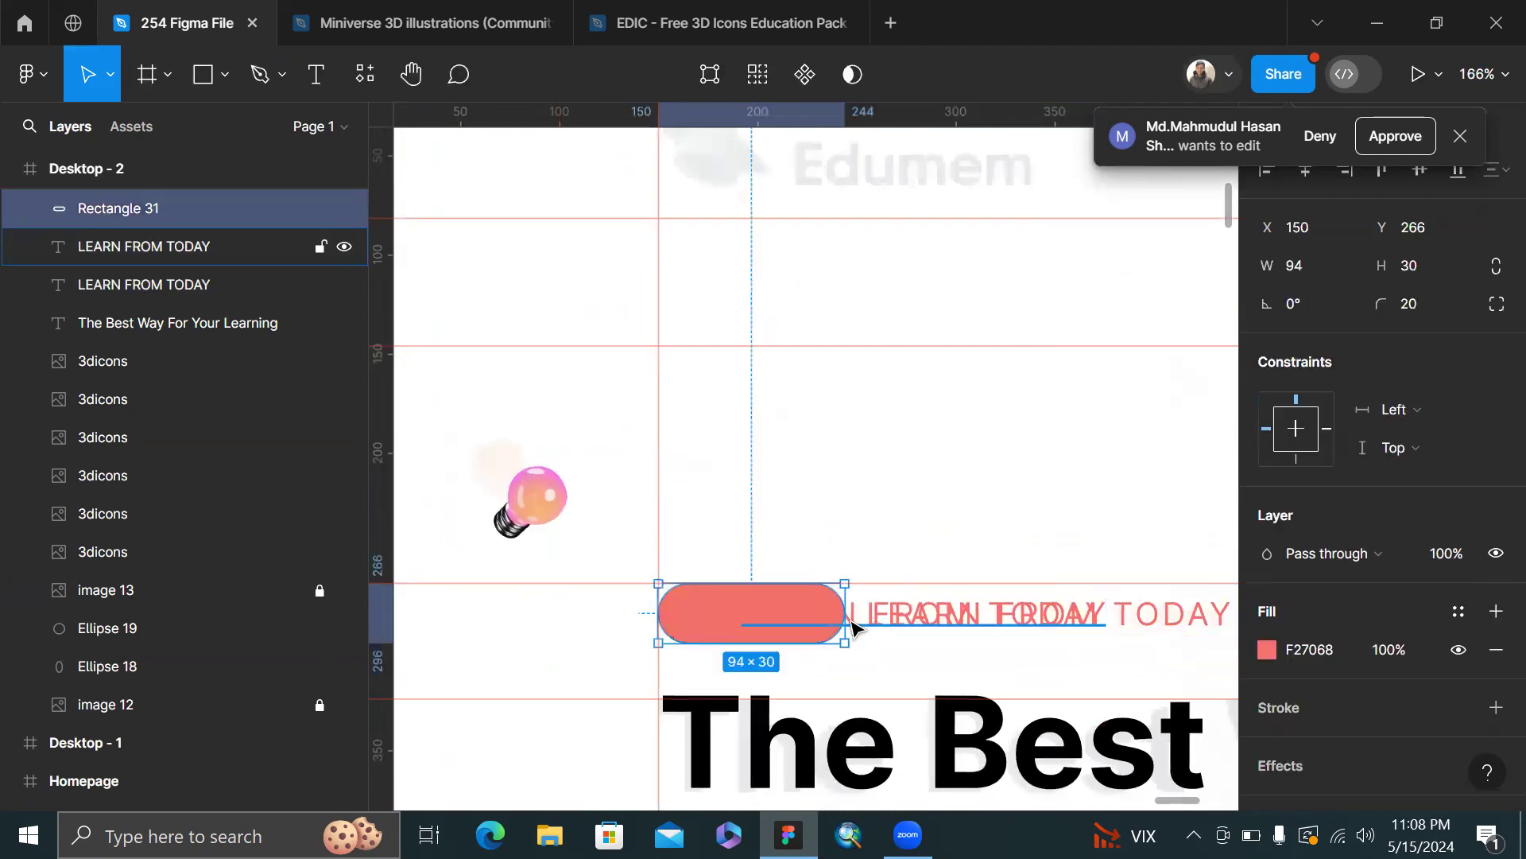
{"action": "double_click", "coordinate": [867, 621]}
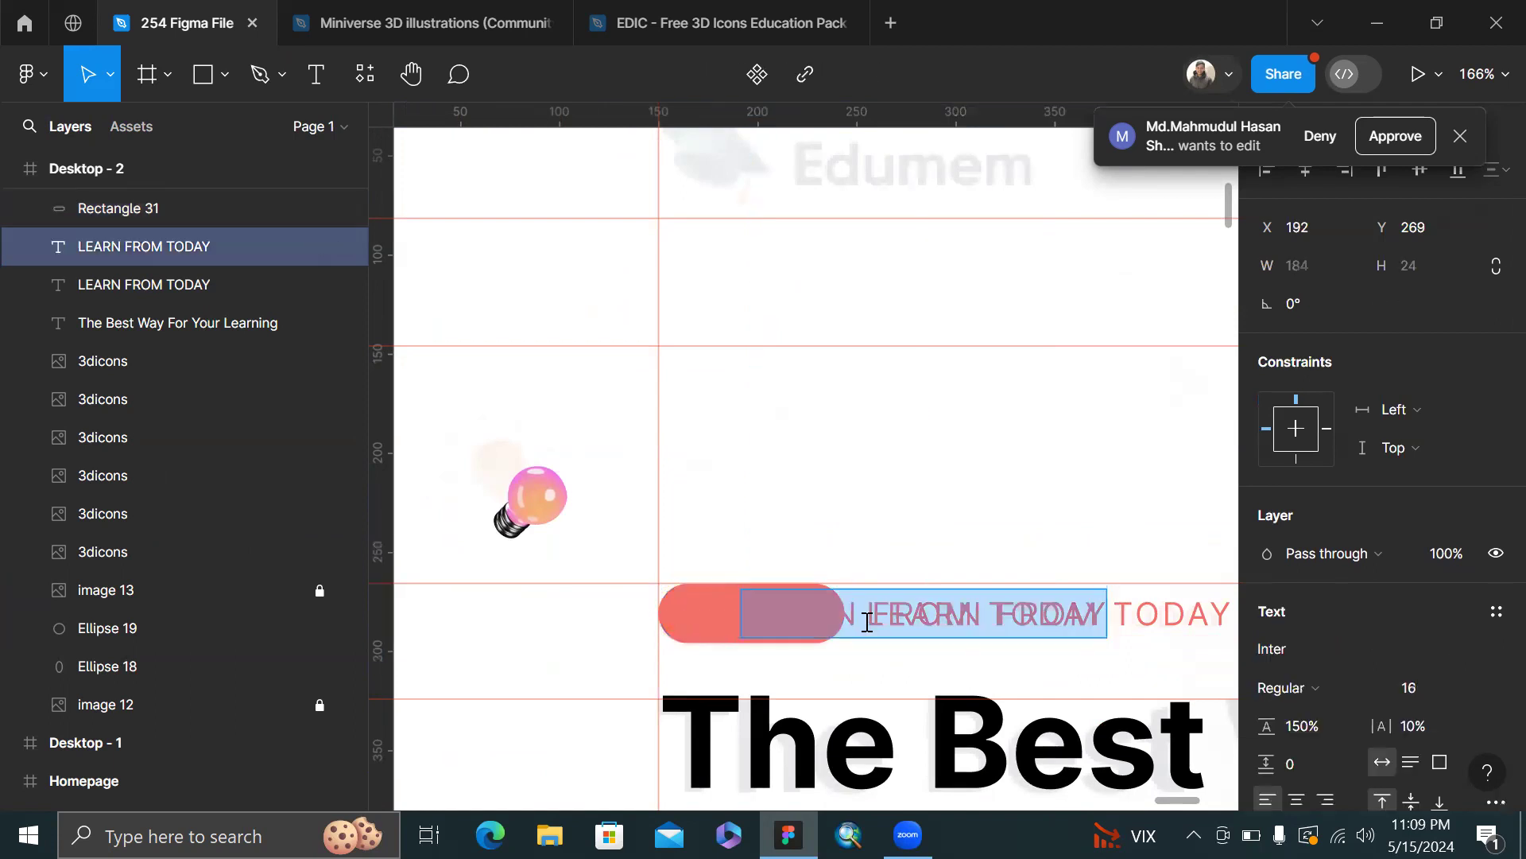
{"action": "type", "text": "50"}
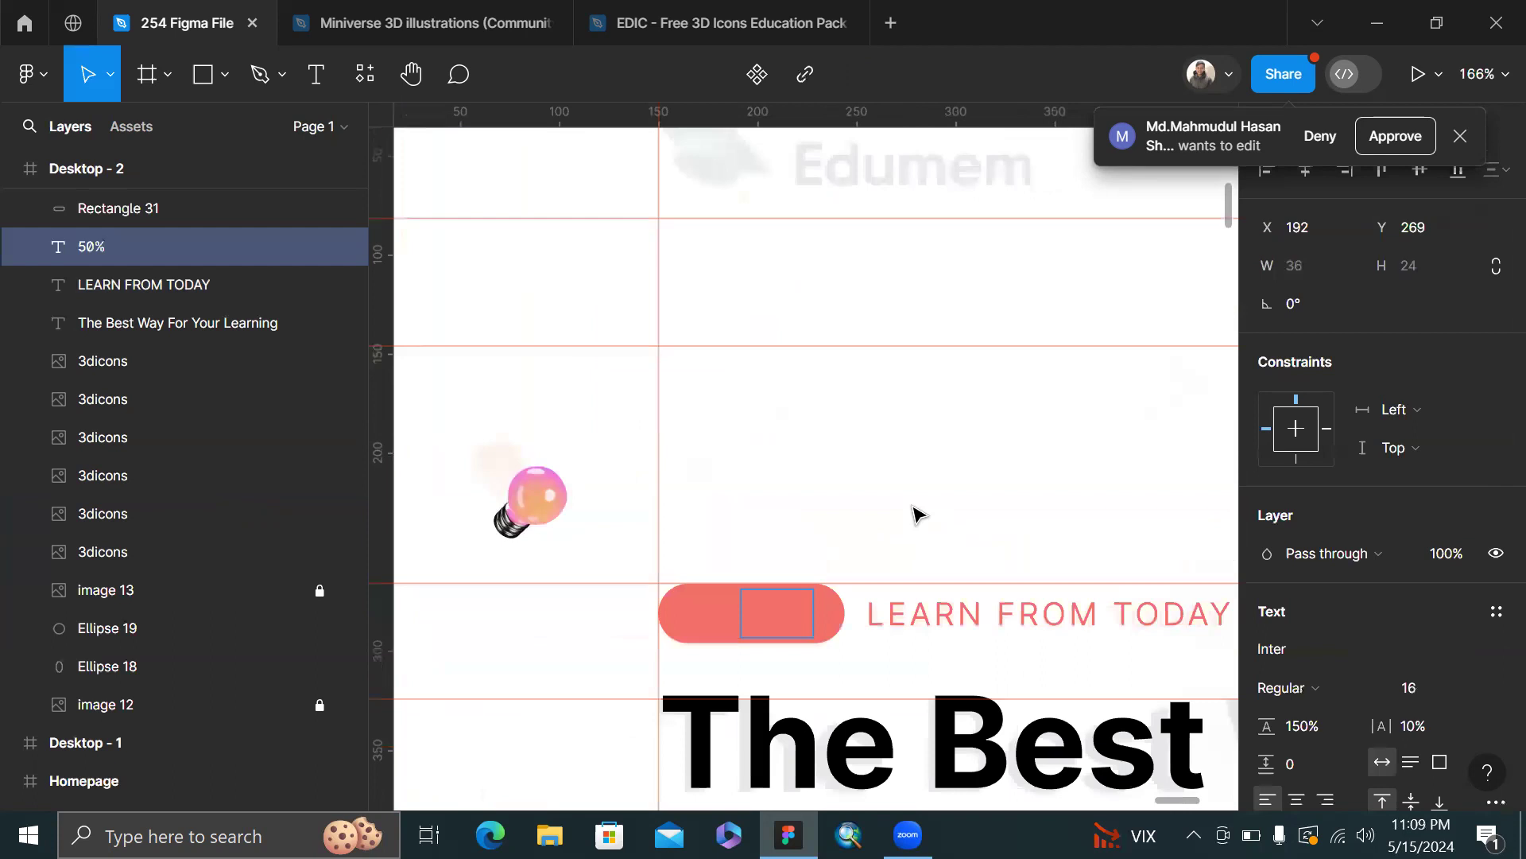
- Bring the "50%" text in front of the badge rectangle in the layer order
{"action": "key", "text": "Escape"}
{"action": "key", "text": "Delete"}
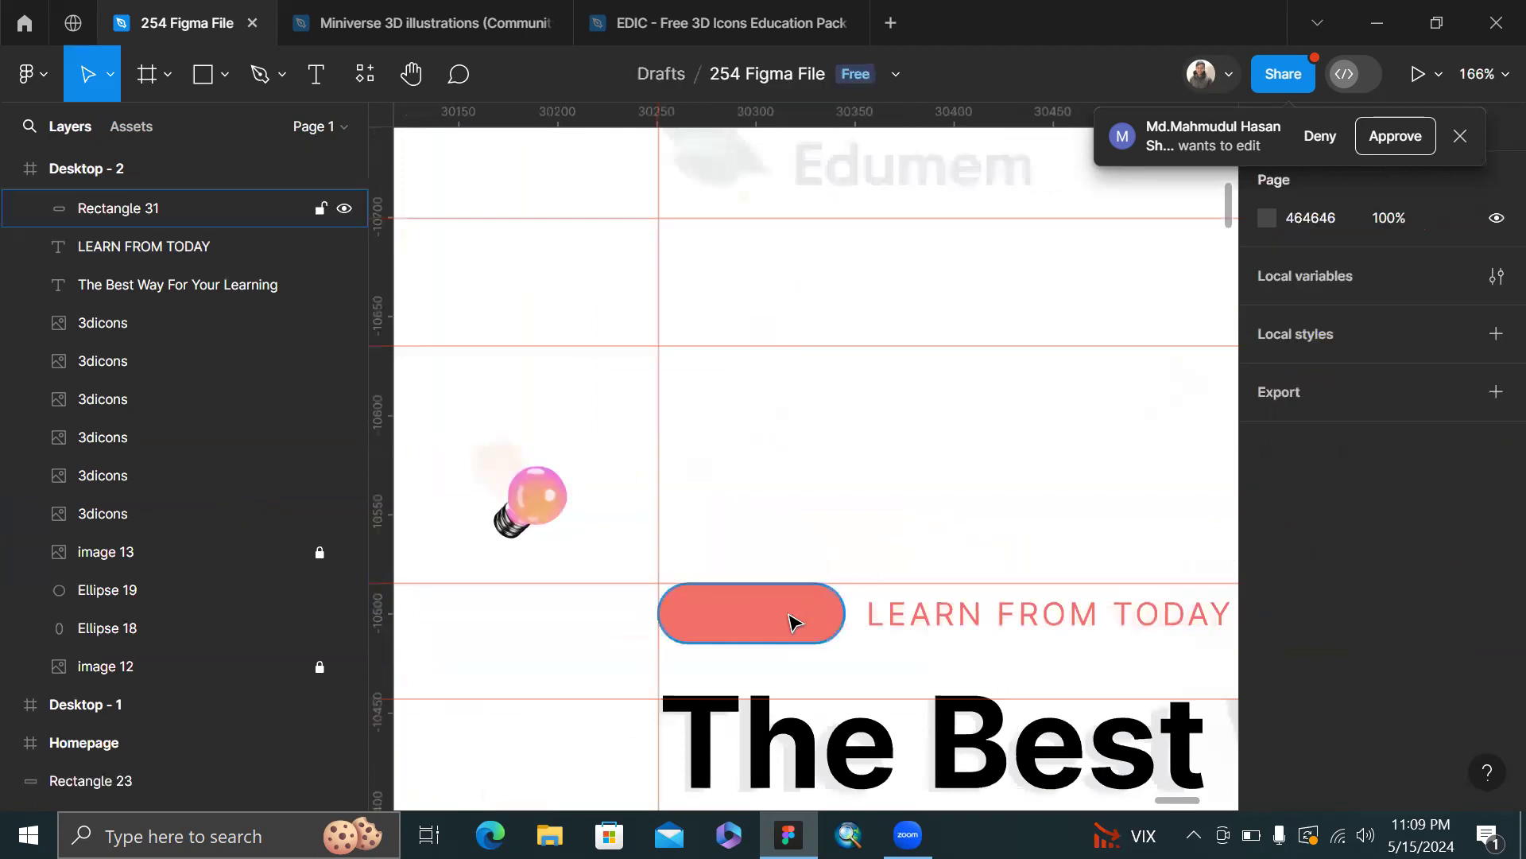
{"action": "left_click", "coordinate": [791, 621]}
{"action": "scroll", "coordinate": [791, 621], "scroll_direction": "up", "scroll_amount": 5}
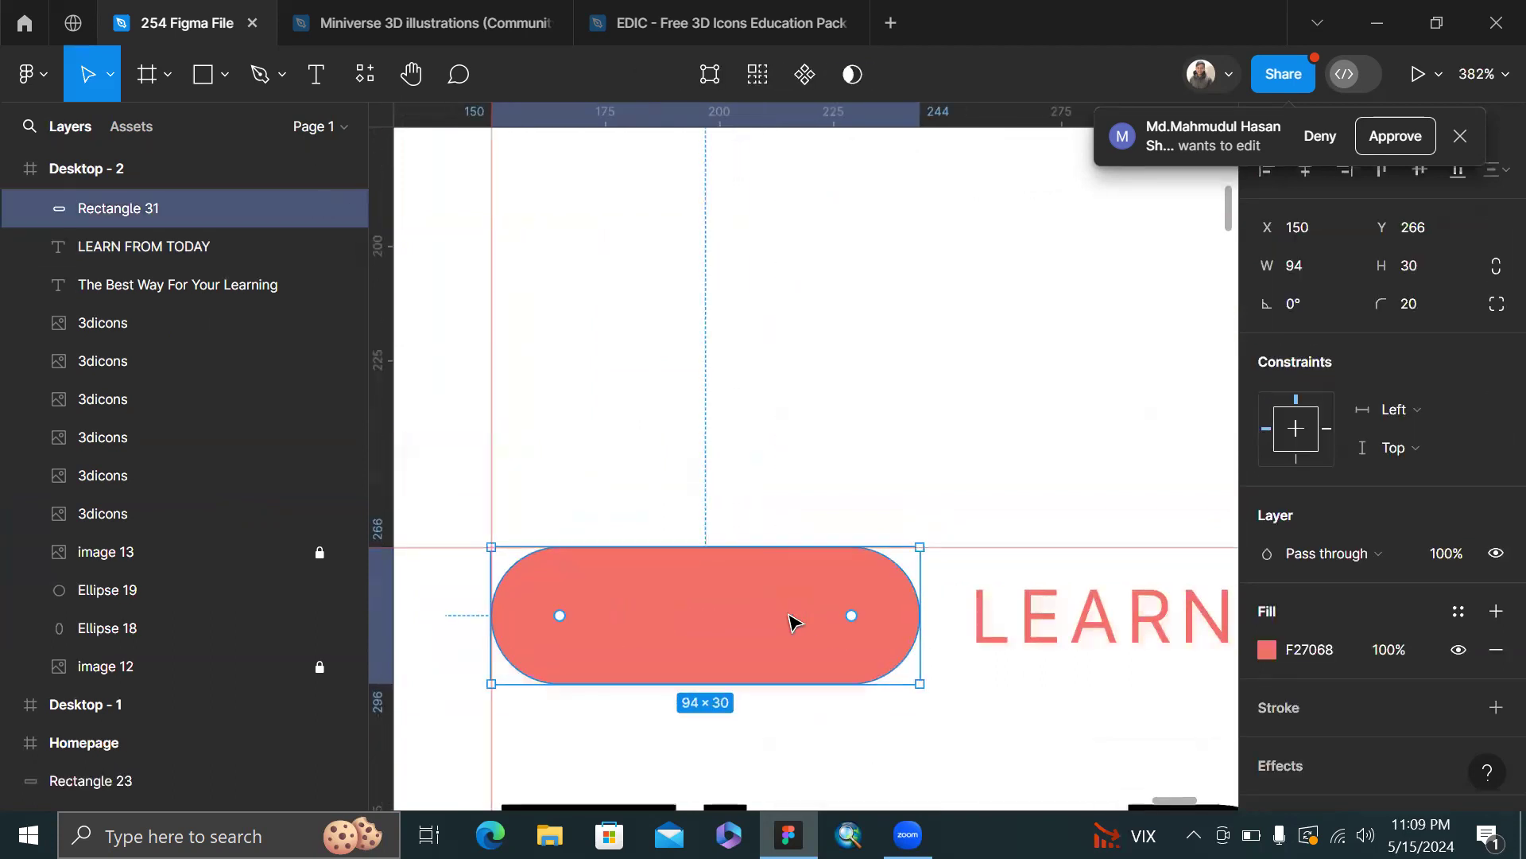
{"action": "key", "text": "ctrl+z"}
- Recolour the "50%" text white (FFFFFF) and set its letter spacing to 0%
{"action": "scroll", "coordinate": [1252, 584], "scroll_direction": "down", "scroll_amount": 3}
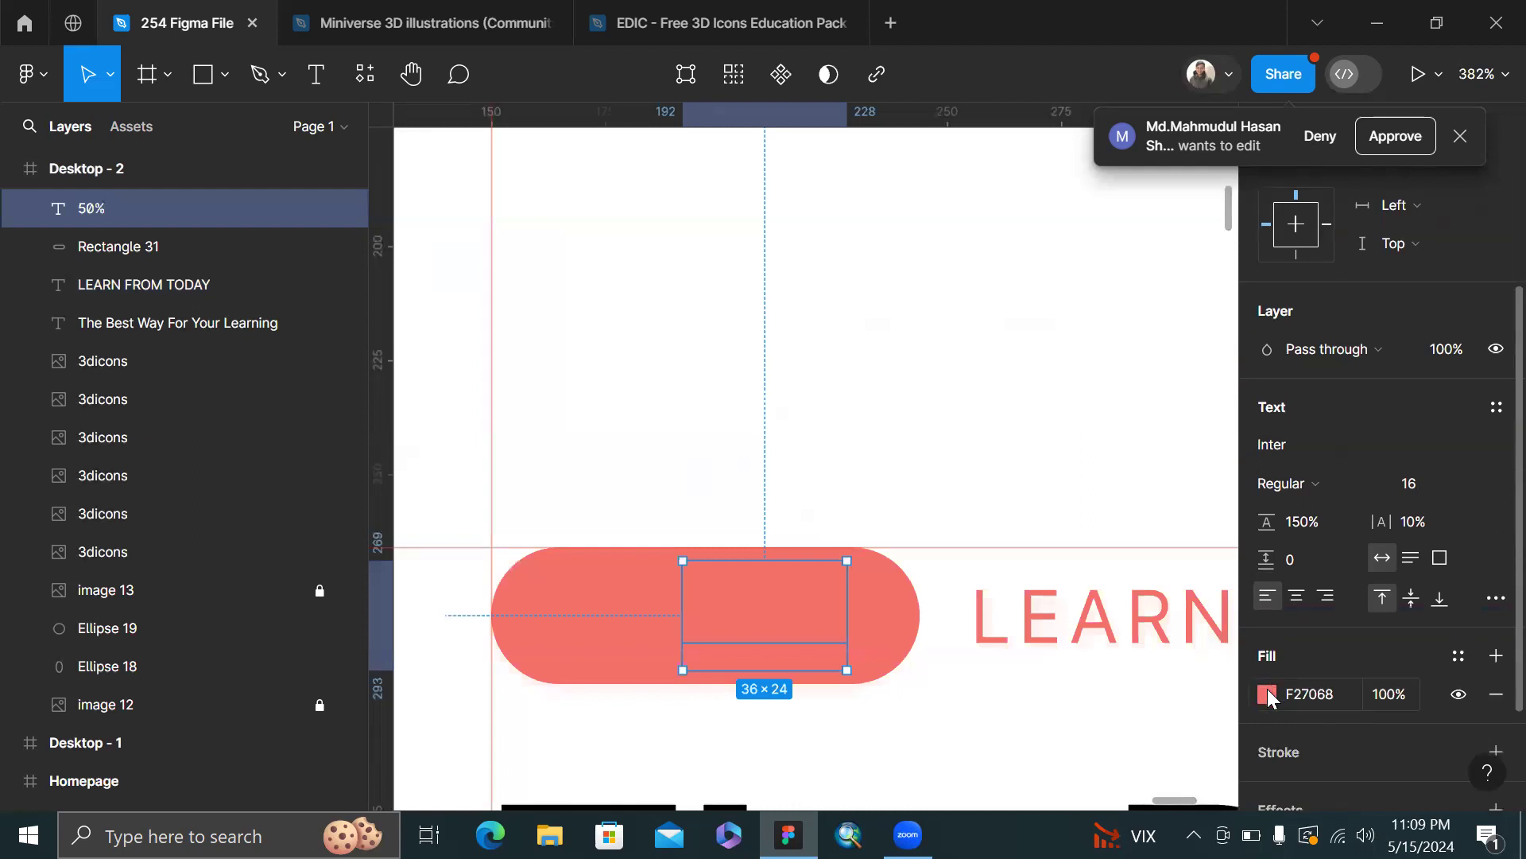
{"action": "left_click", "coordinate": [1267, 691]}
{"action": "left_click_drag", "start_coordinate": [1076, 306], "coordinate": [922, 144]}
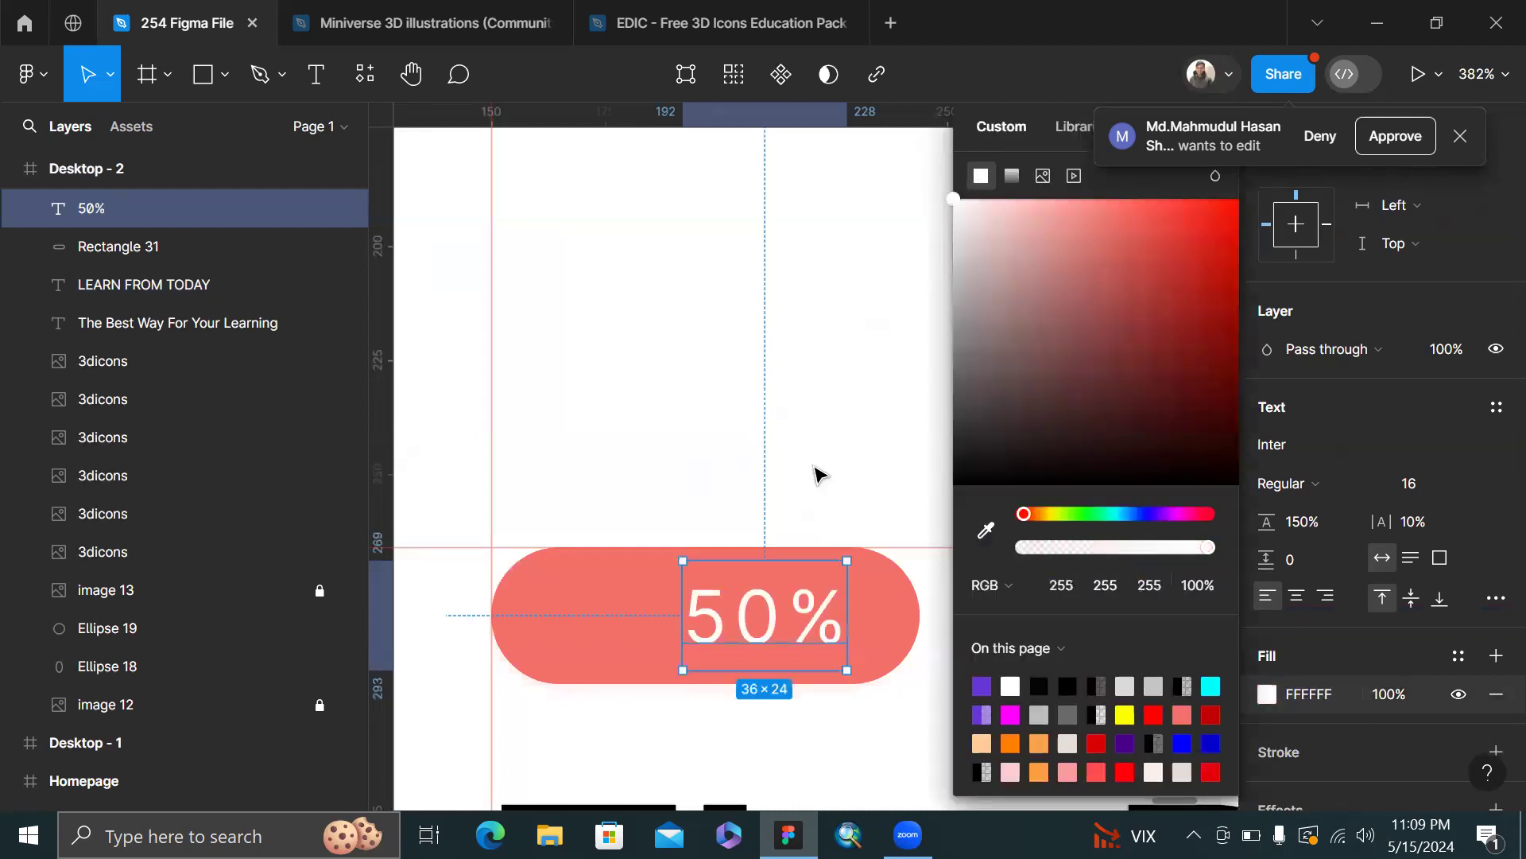
{"action": "left_click", "coordinate": [1417, 514]}
{"action": "type", "text": "0"}
{"action": "key", "text": "Return"}
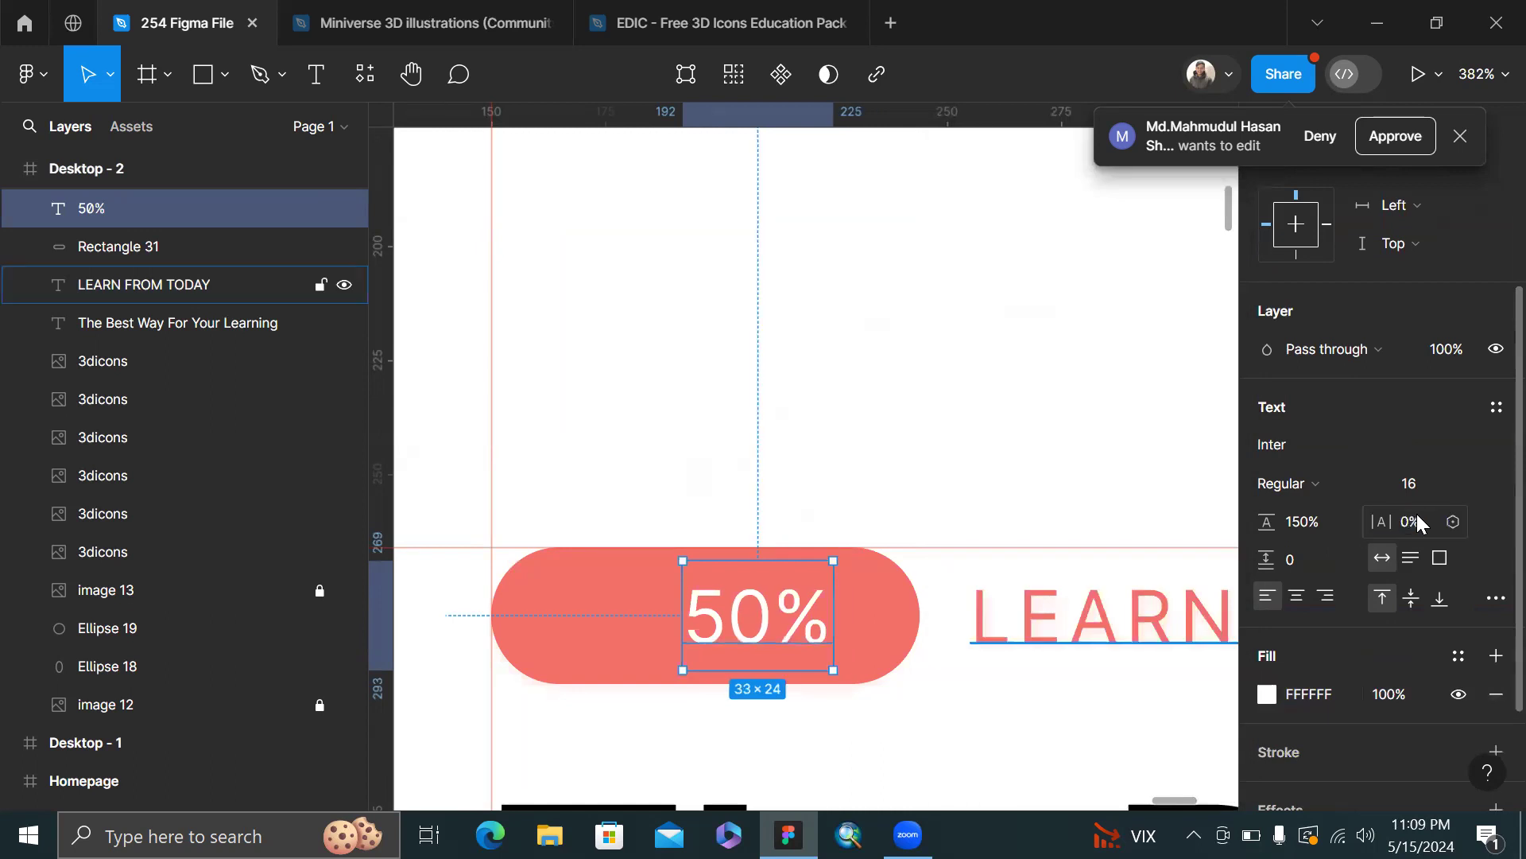
- Extend the badge text to read "50% OFF"
{"action": "double_click", "coordinate": [803, 596]}
{"action": "key", "text": "Right"}
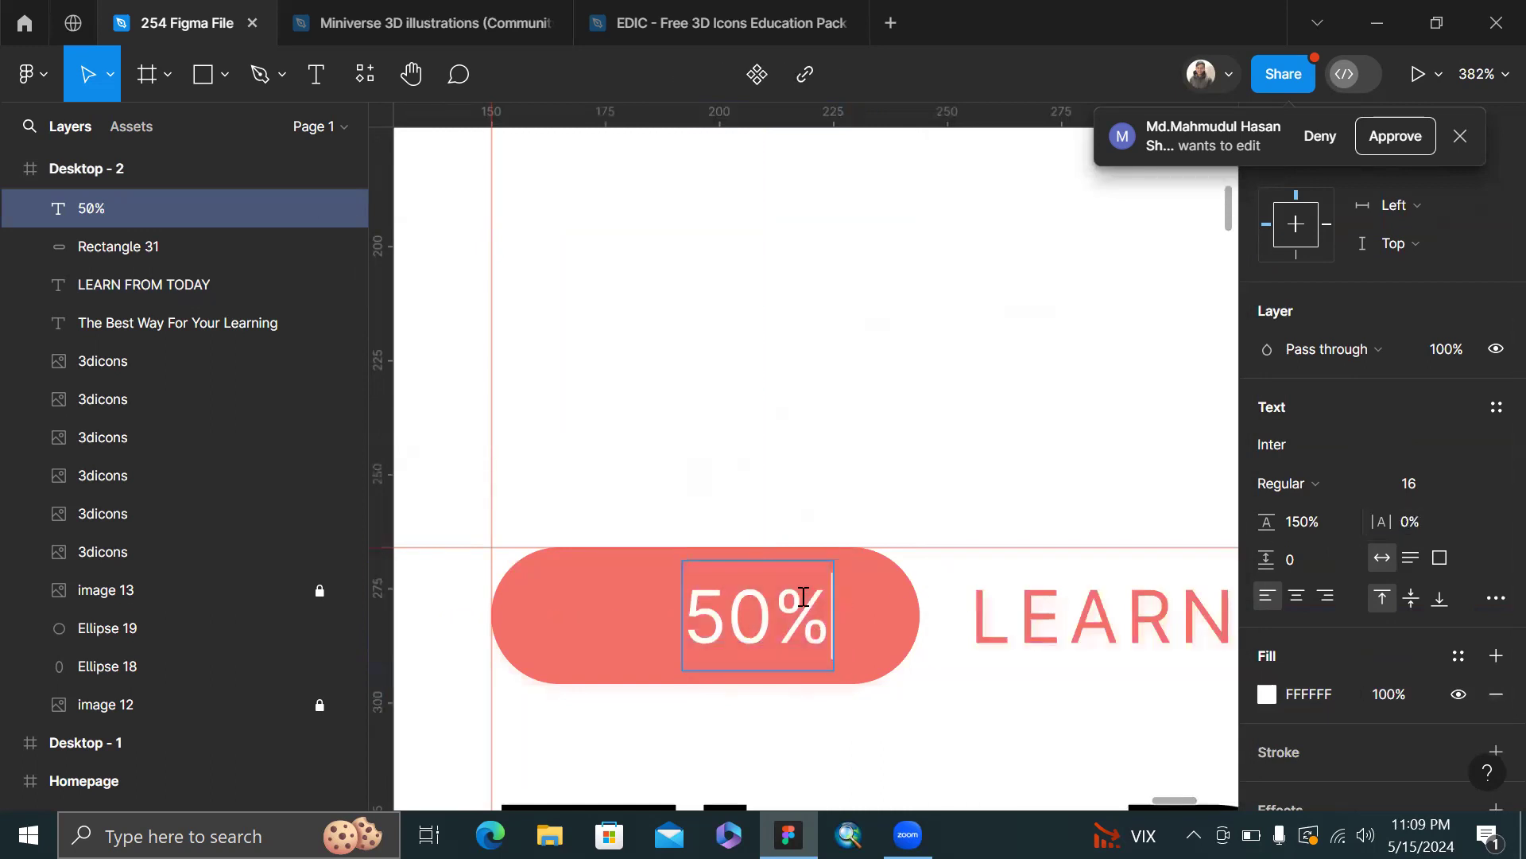
{"action": "type", "text": "OFF"}
{"action": "key", "text": "Escape"}
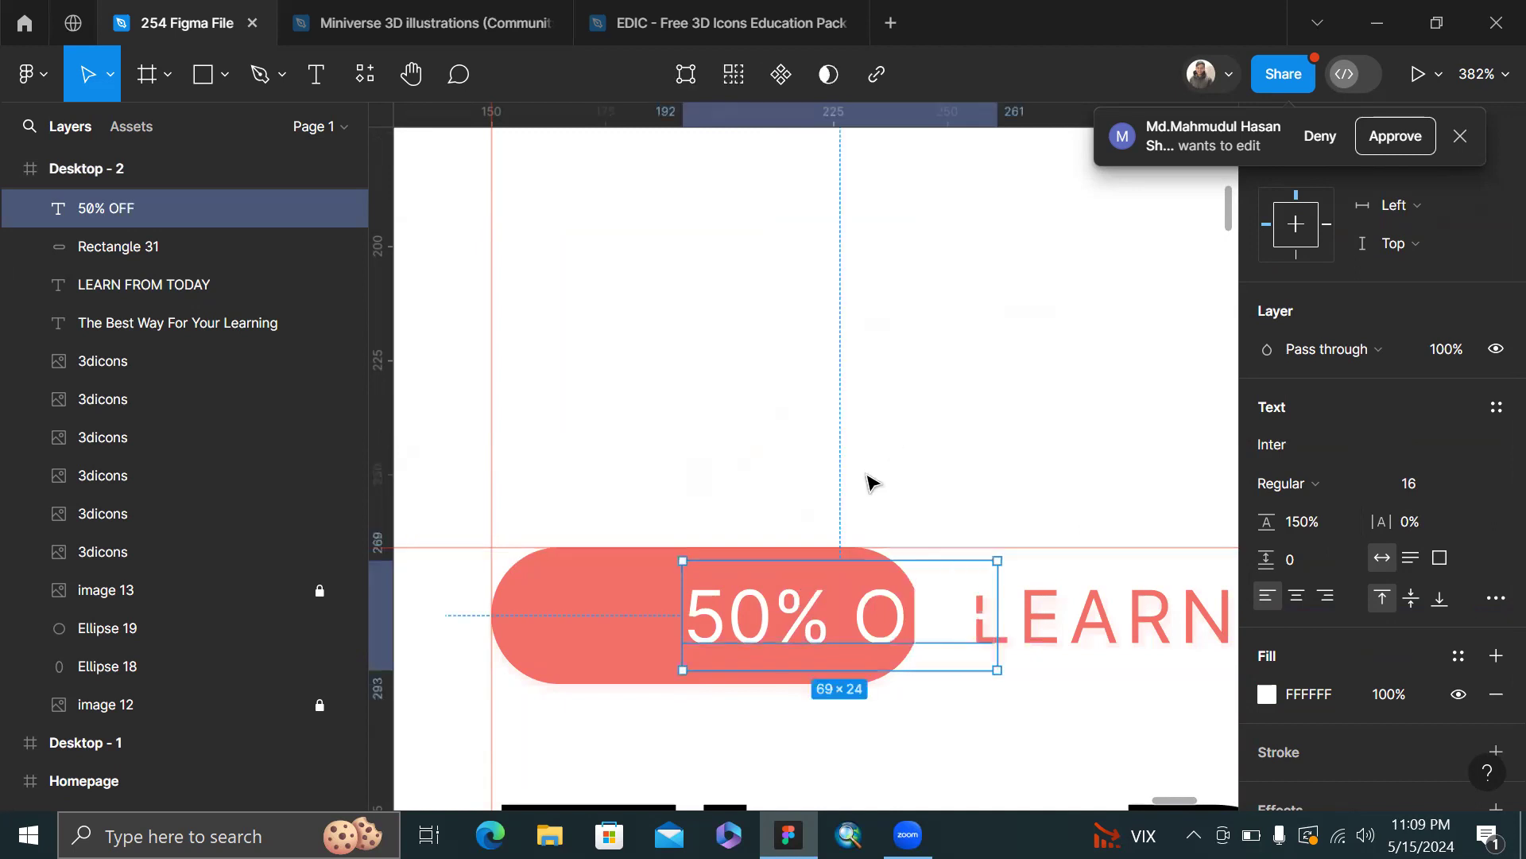
- Move the "50% OFF" text inside the badge, to about X 166, and set its weight to Semi Bold
{"action": "left_click_drag", "start_coordinate": [716, 632], "coordinate": [681, 630]}
{"action": "double_click", "coordinate": [680, 622]}
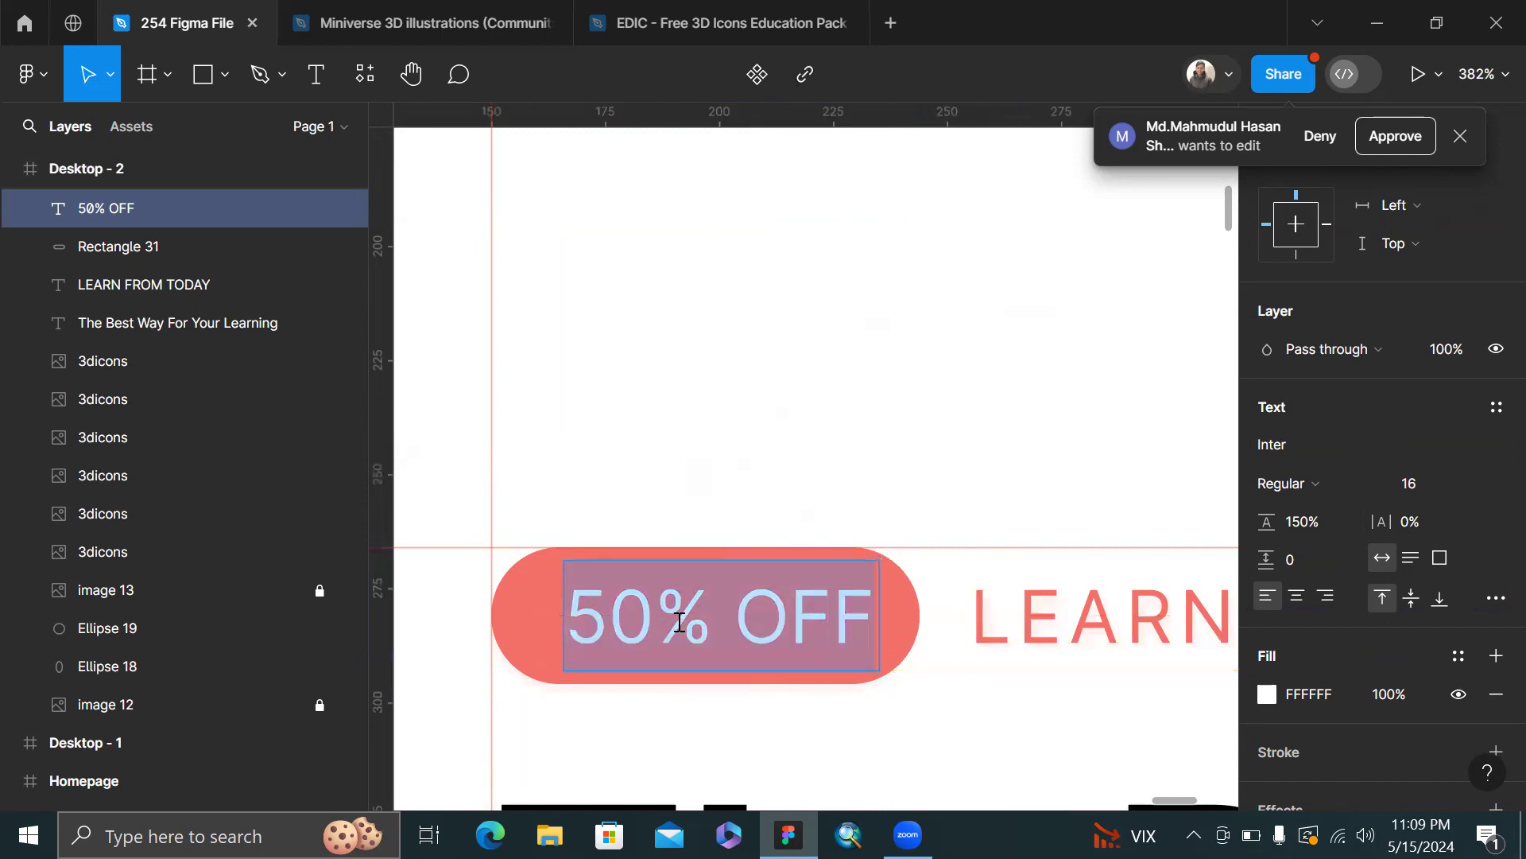
{"action": "key", "text": "Escape"}
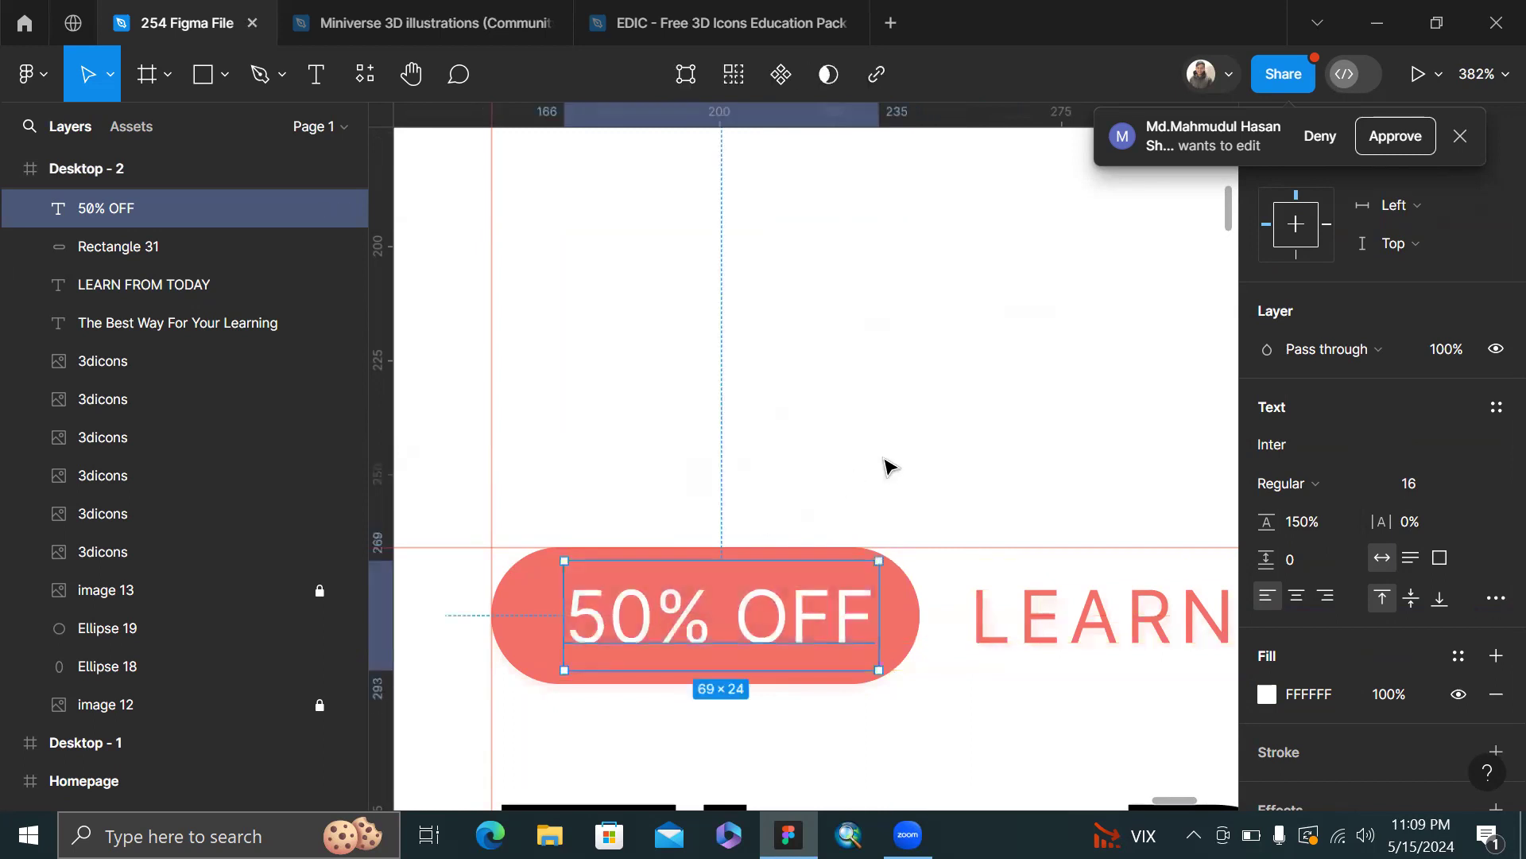
{"action": "left_click", "coordinate": [1362, 489]}
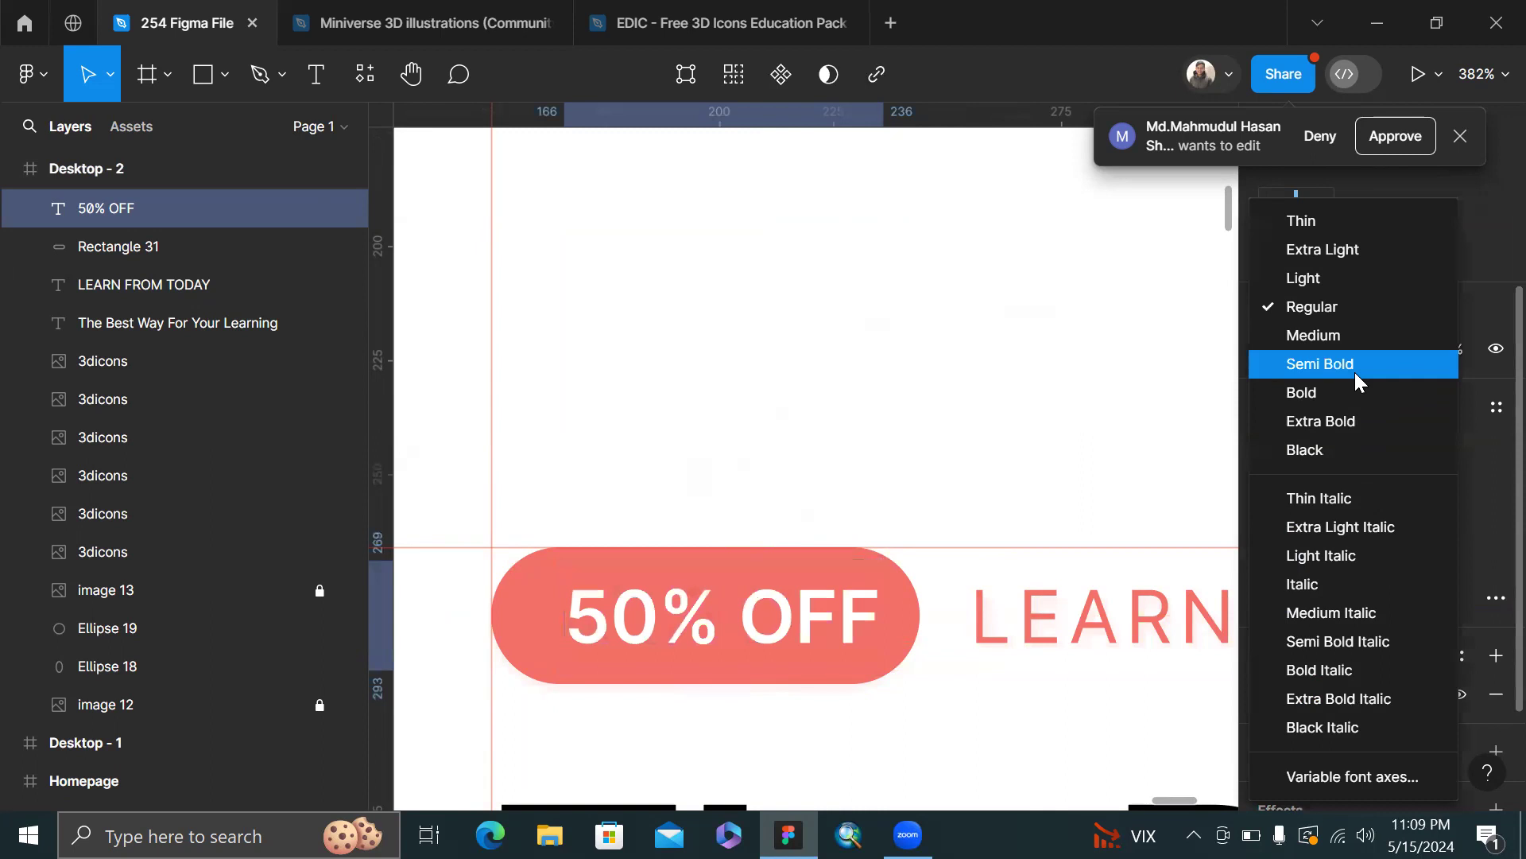
{"action": "left_click", "coordinate": [1355, 368]}
- Centre the "50% OFF" text horizontally on the badge rectangle and group the two together
{"action": "left_click", "coordinate": [552, 620], "text": "shift"}
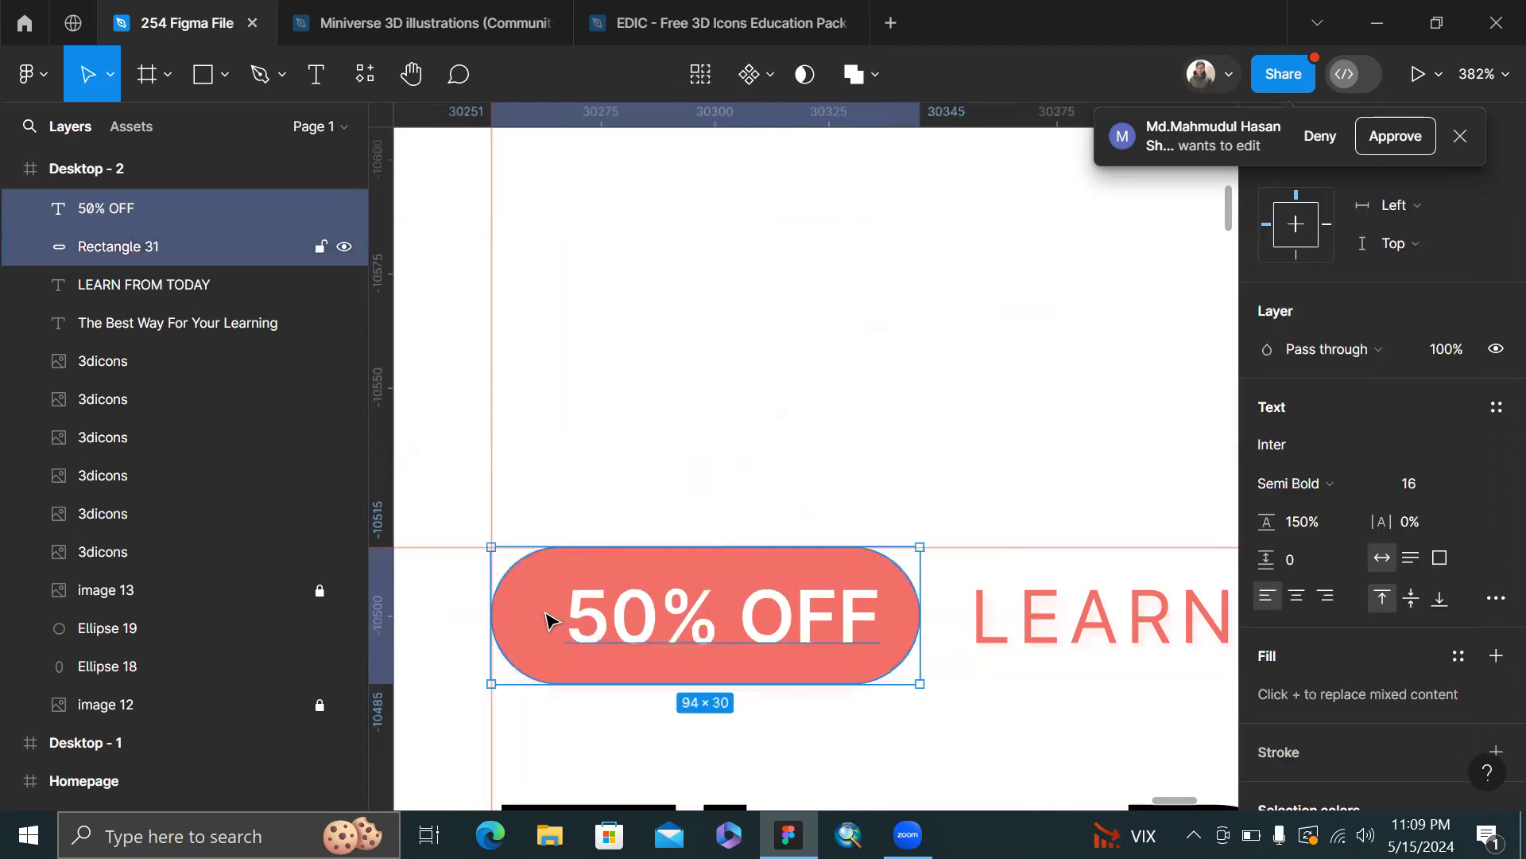
{"action": "scroll", "coordinate": [1296, 358], "scroll_direction": "up", "scroll_amount": 3}
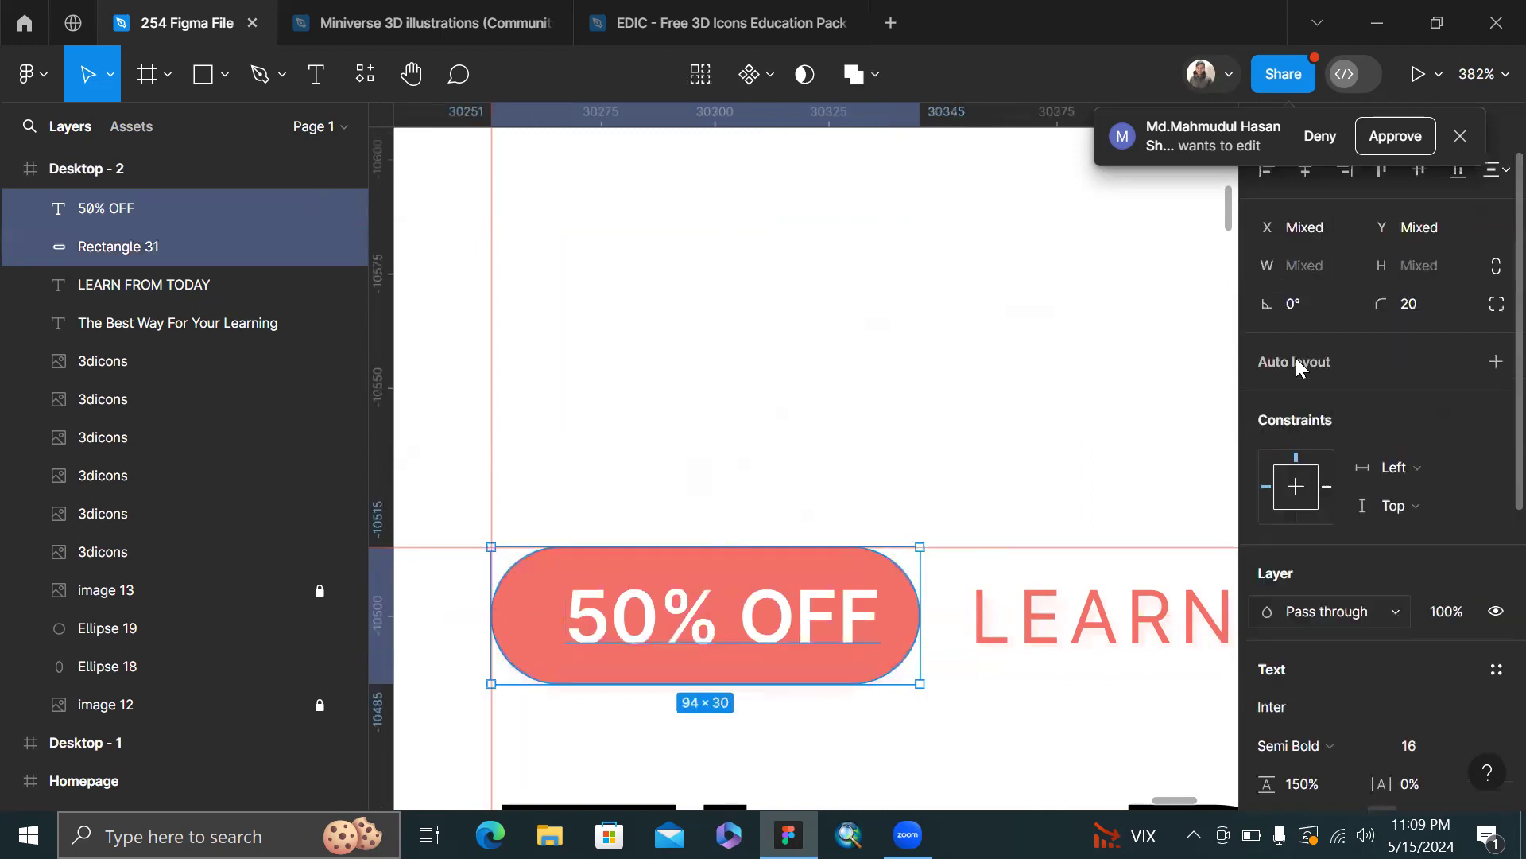
{"action": "left_click", "coordinate": [1316, 176]}
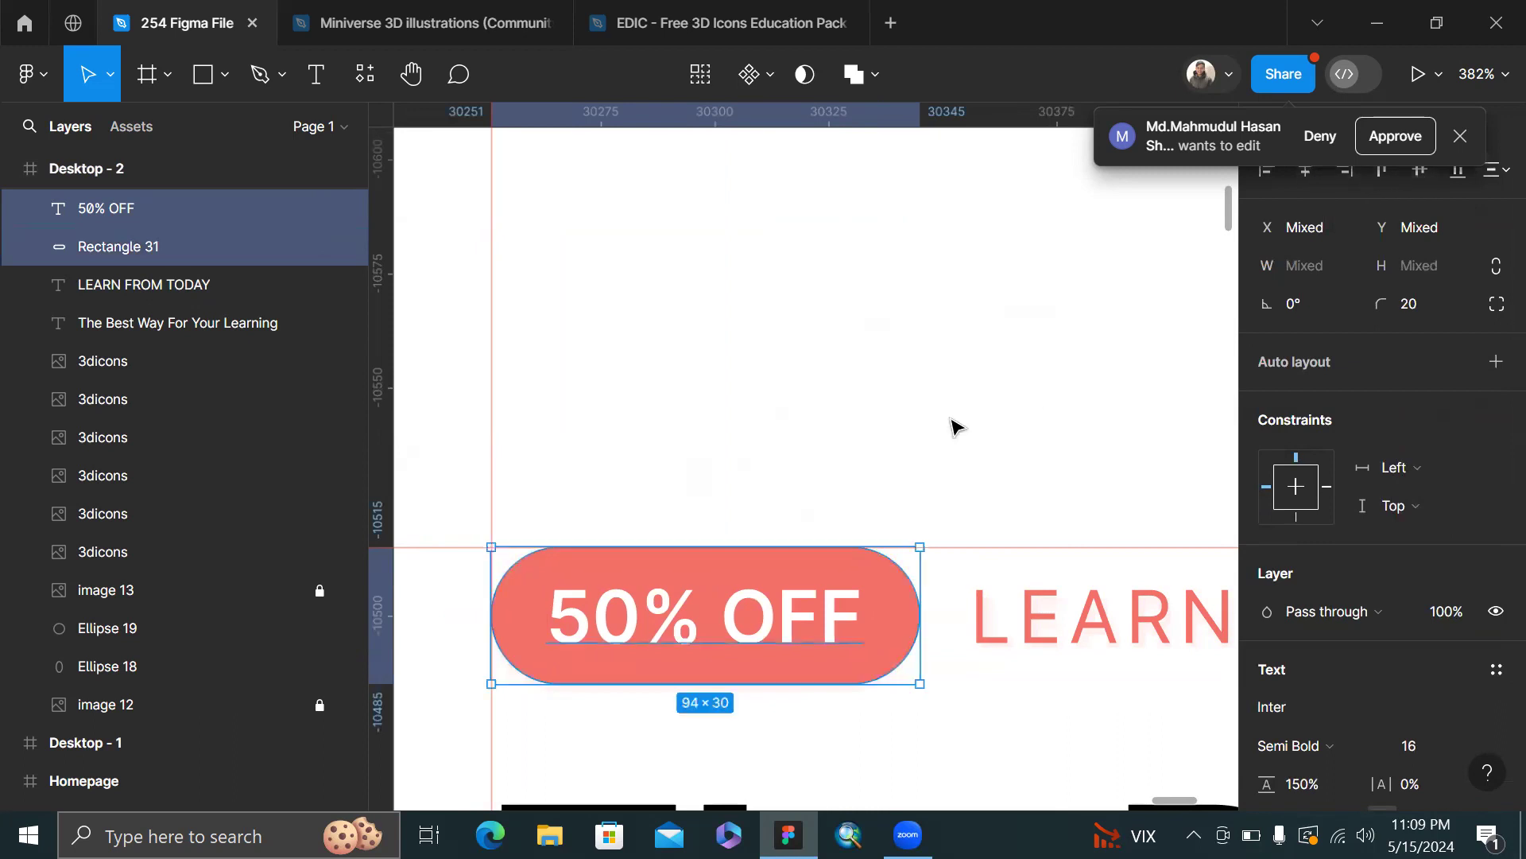
{"action": "key", "text": "ctrl+g"}
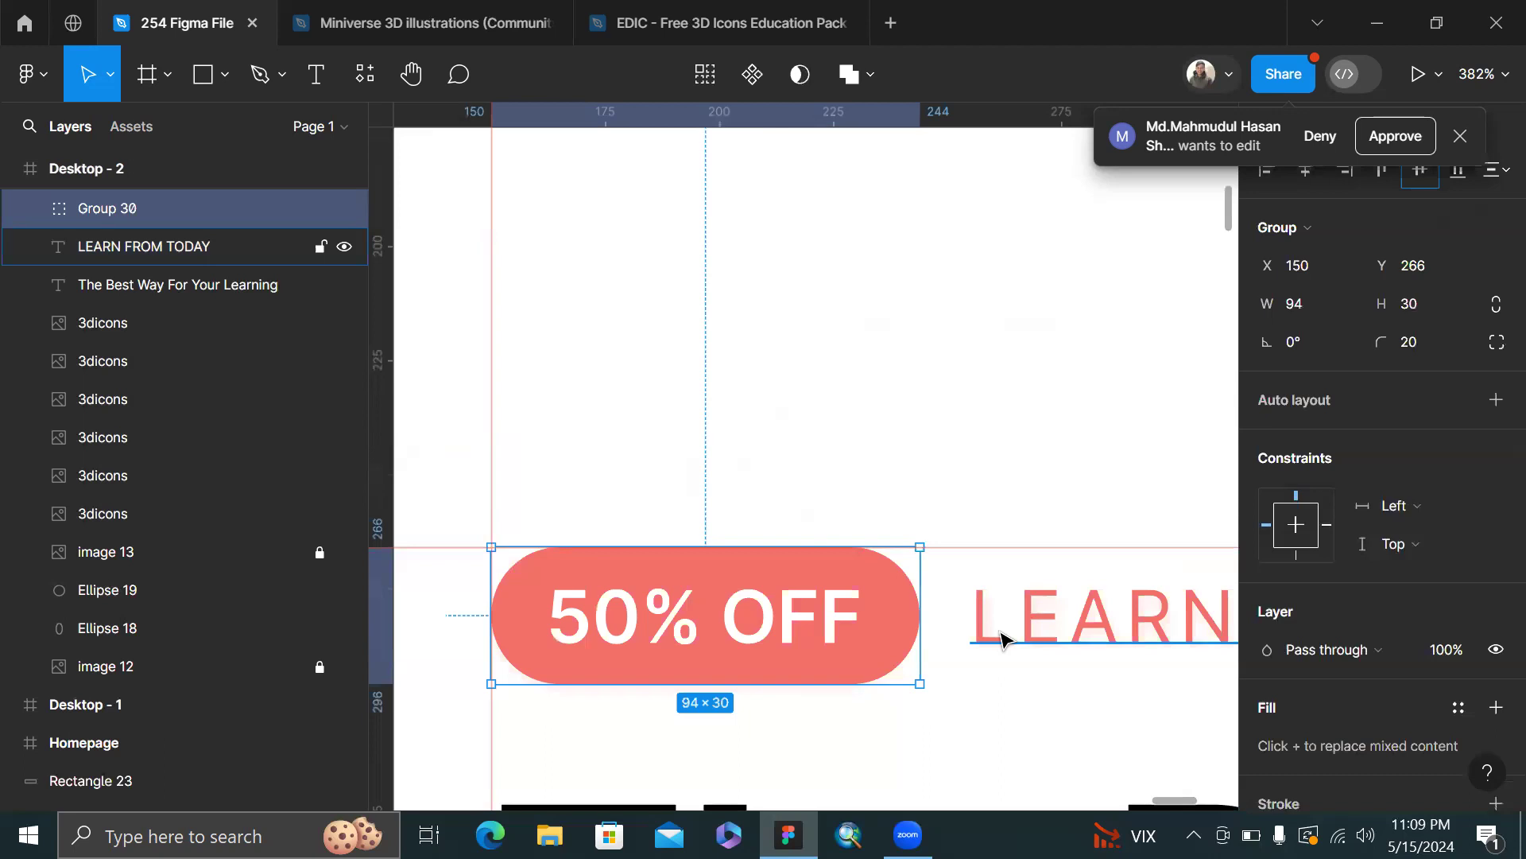
{"action": "left_click", "coordinate": [1000, 636], "text": "shift"}
{"action": "scroll", "coordinate": [1000, 636], "scroll_direction": "down", "scroll_amount": 10}
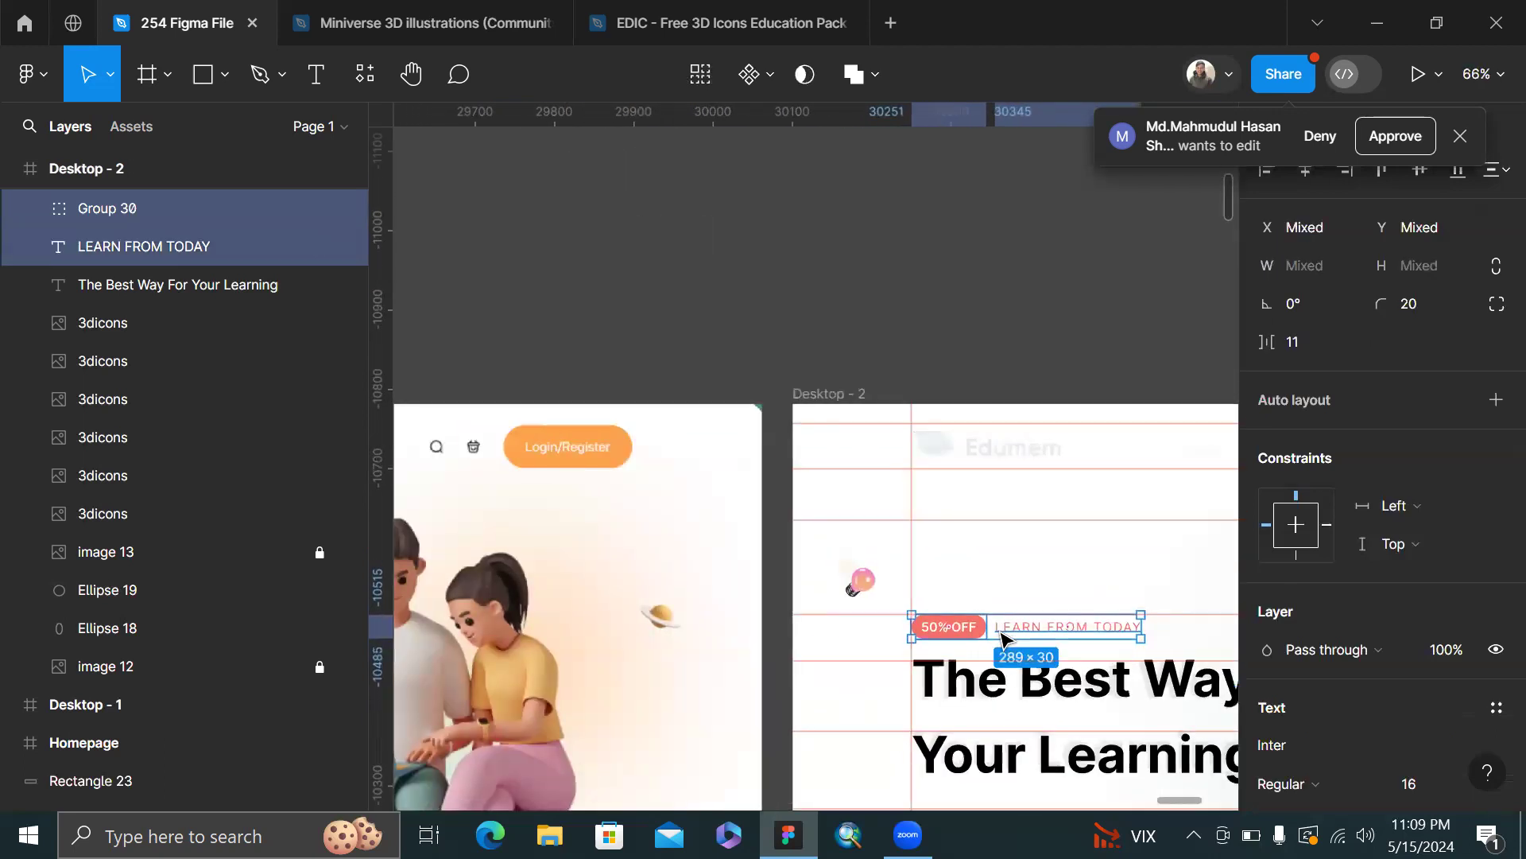
{"action": "left_click", "coordinate": [871, 353]}
{"action": "scroll", "coordinate": [867, 362], "scroll_direction": "down", "scroll_amount": 6}
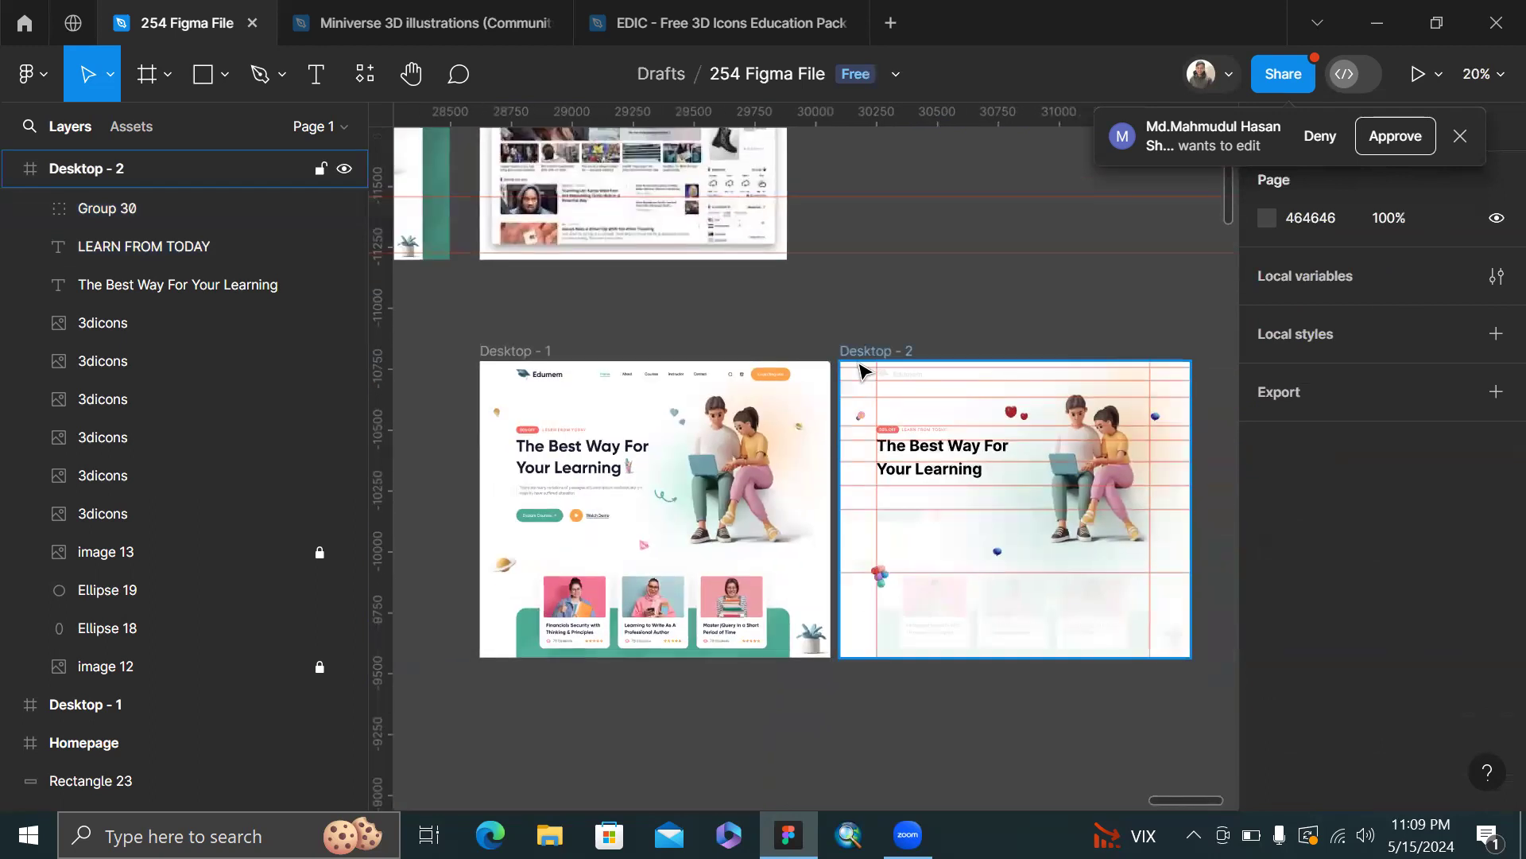
{"action": "left_click_drag", "start_coordinate": [876, 351], "coordinate": [1174, 311]}
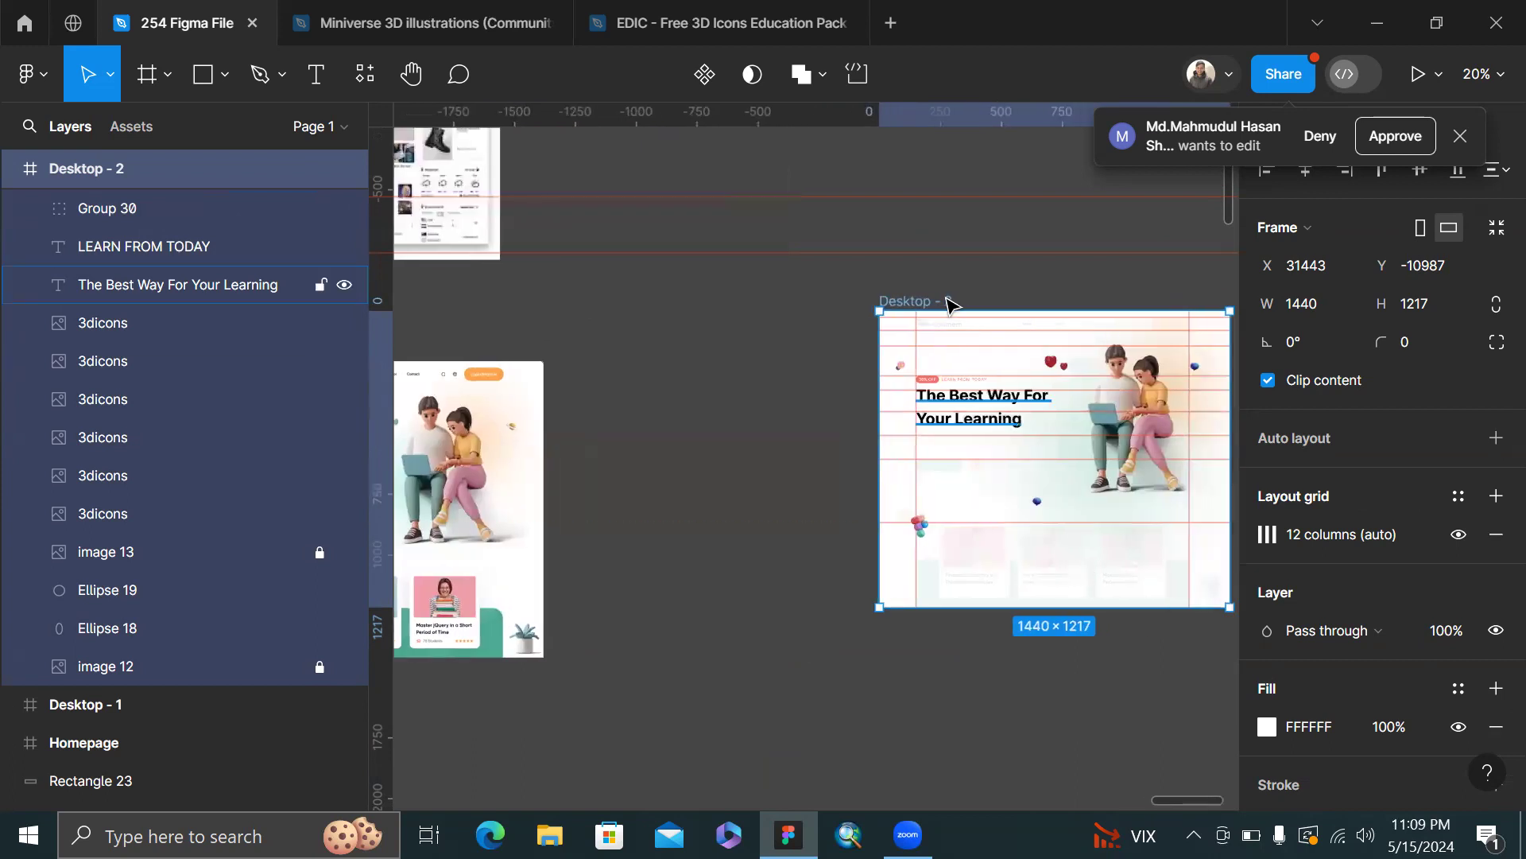
{"action": "left_click_drag", "start_coordinate": [940, 302], "coordinate": [804, 407]}
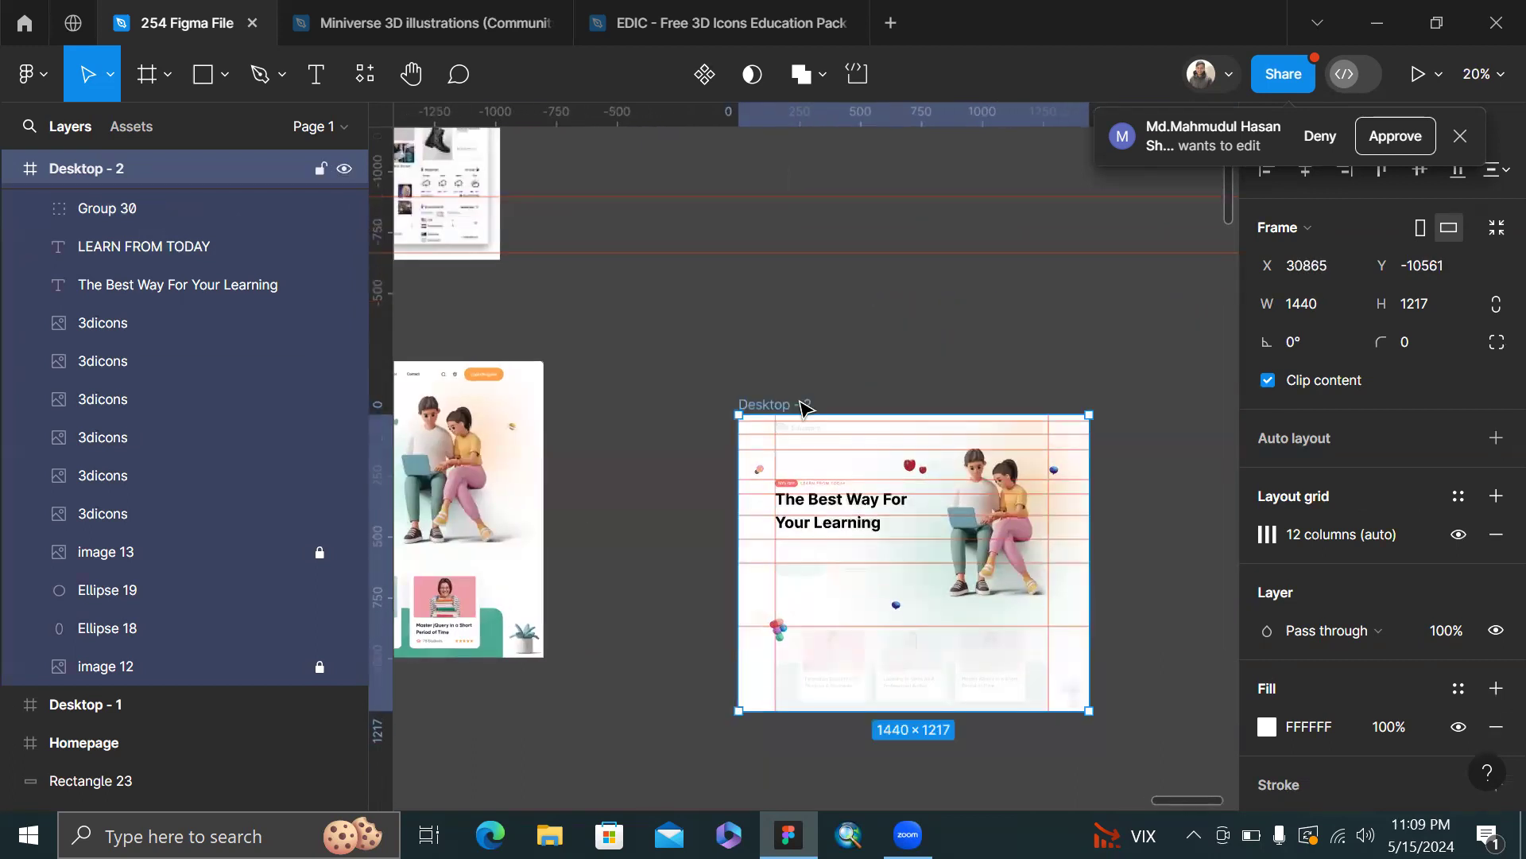
{"action": "key", "text": "ctrl+z"}
{"action": "key", "text": "ctrl+z"}
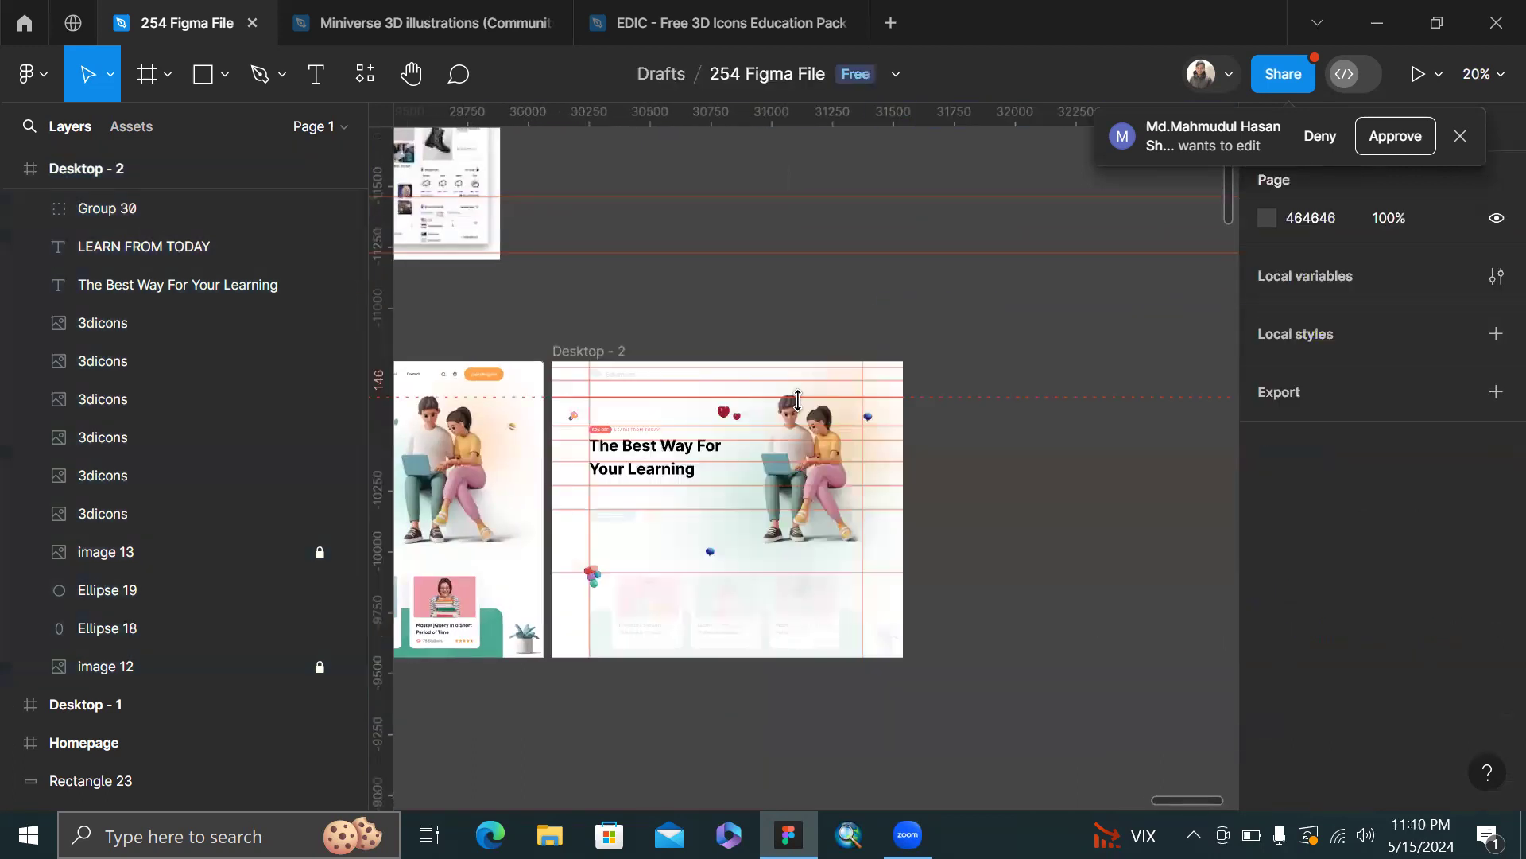
- Recolour the heading "The Best Way For Your Learning" in Desktop - 2 to dark grey (282828), and deselect it
{"action": "scroll", "coordinate": [613, 464], "scroll_direction": "up", "scroll_amount": 3}
{"action": "scroll", "coordinate": [613, 463], "scroll_direction": "down", "scroll_amount": 4}
{"action": "scroll", "coordinate": [613, 463], "scroll_direction": "left", "scroll_amount": 3}
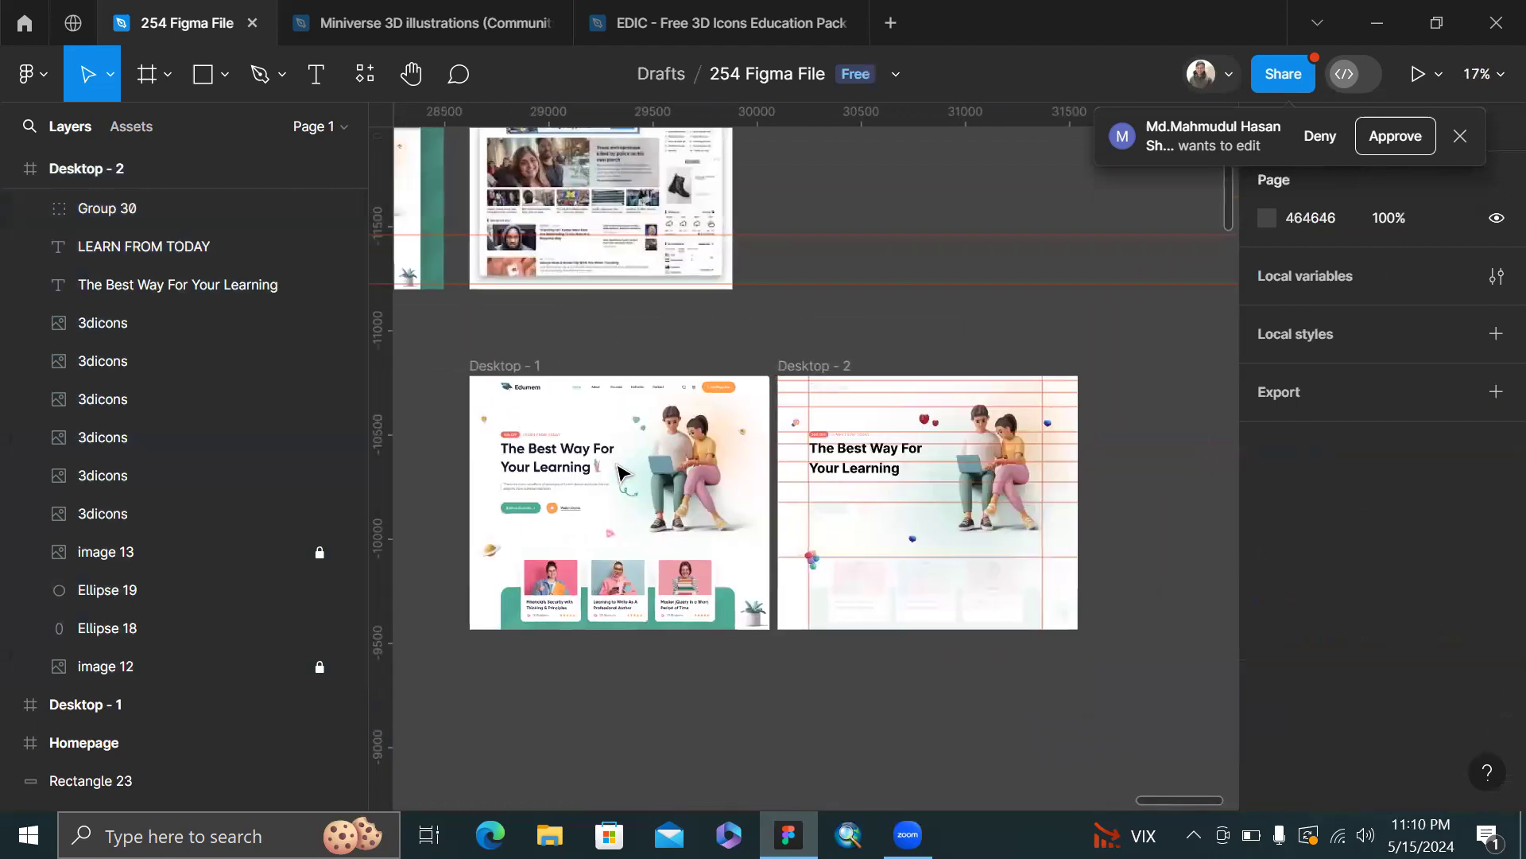
{"action": "scroll", "coordinate": [828, 415], "scroll_direction": "up", "scroll_amount": 3}
{"action": "scroll", "coordinate": [828, 415], "scroll_direction": "up", "scroll_amount": 3}
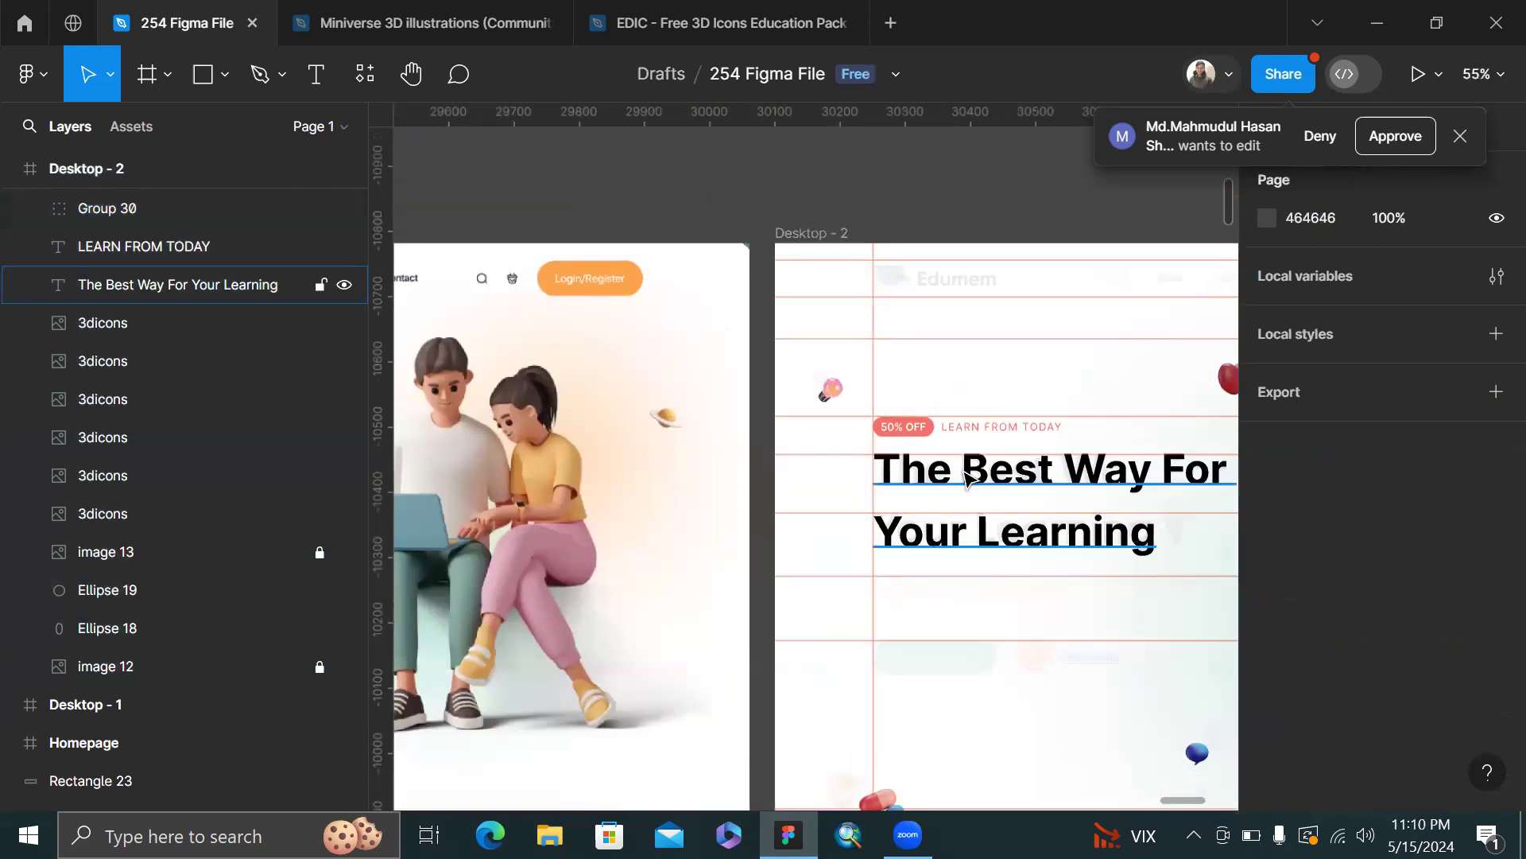
{"action": "left_click", "coordinate": [974, 481]}
{"action": "scroll", "coordinate": [1411, 620], "scroll_direction": "down", "scroll_amount": 3}
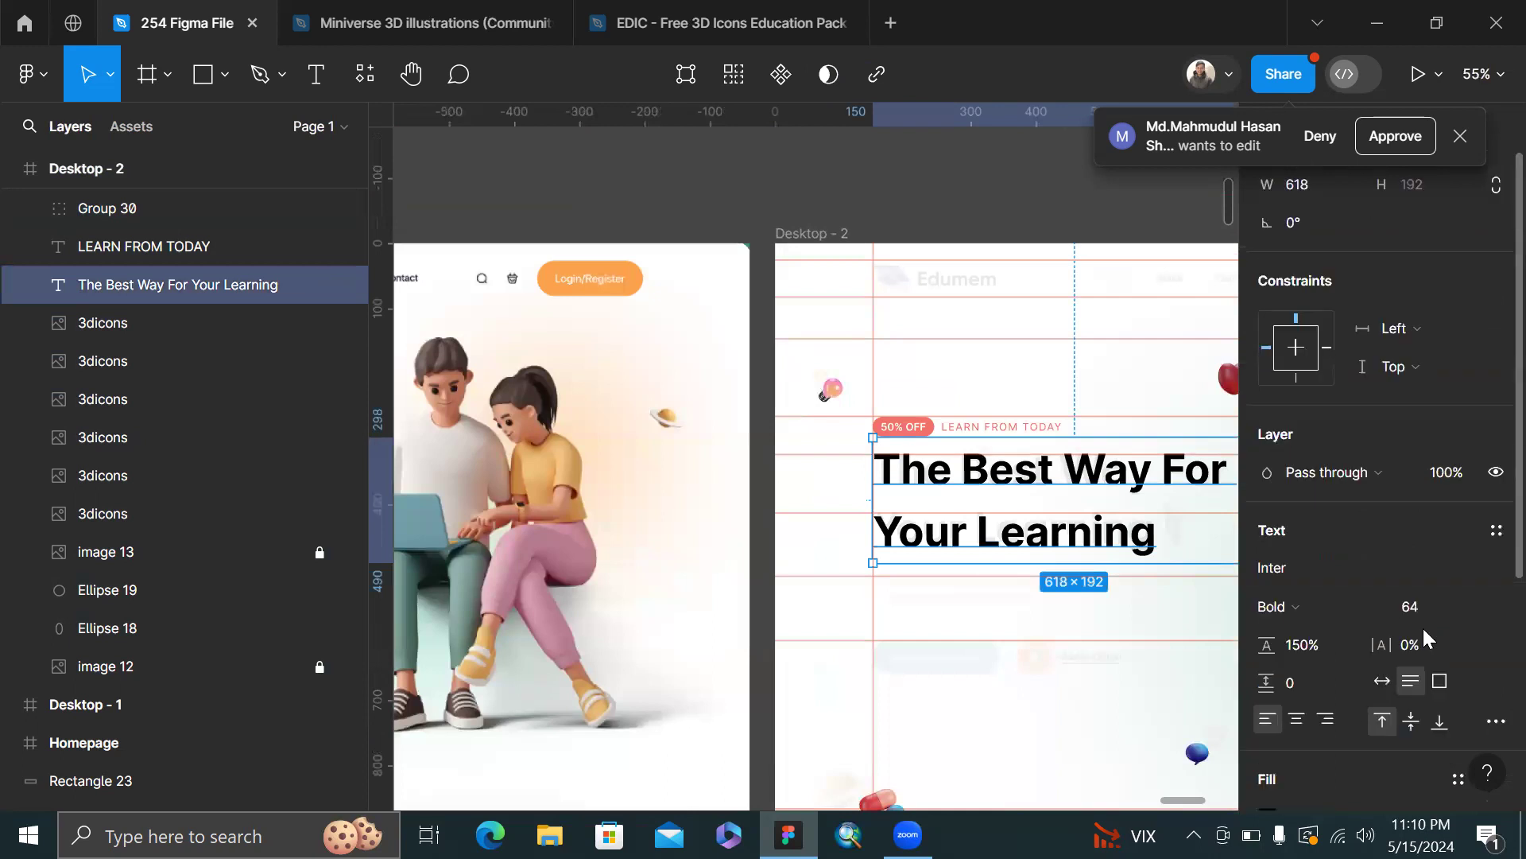
{"action": "left_click", "coordinate": [1266, 660]}
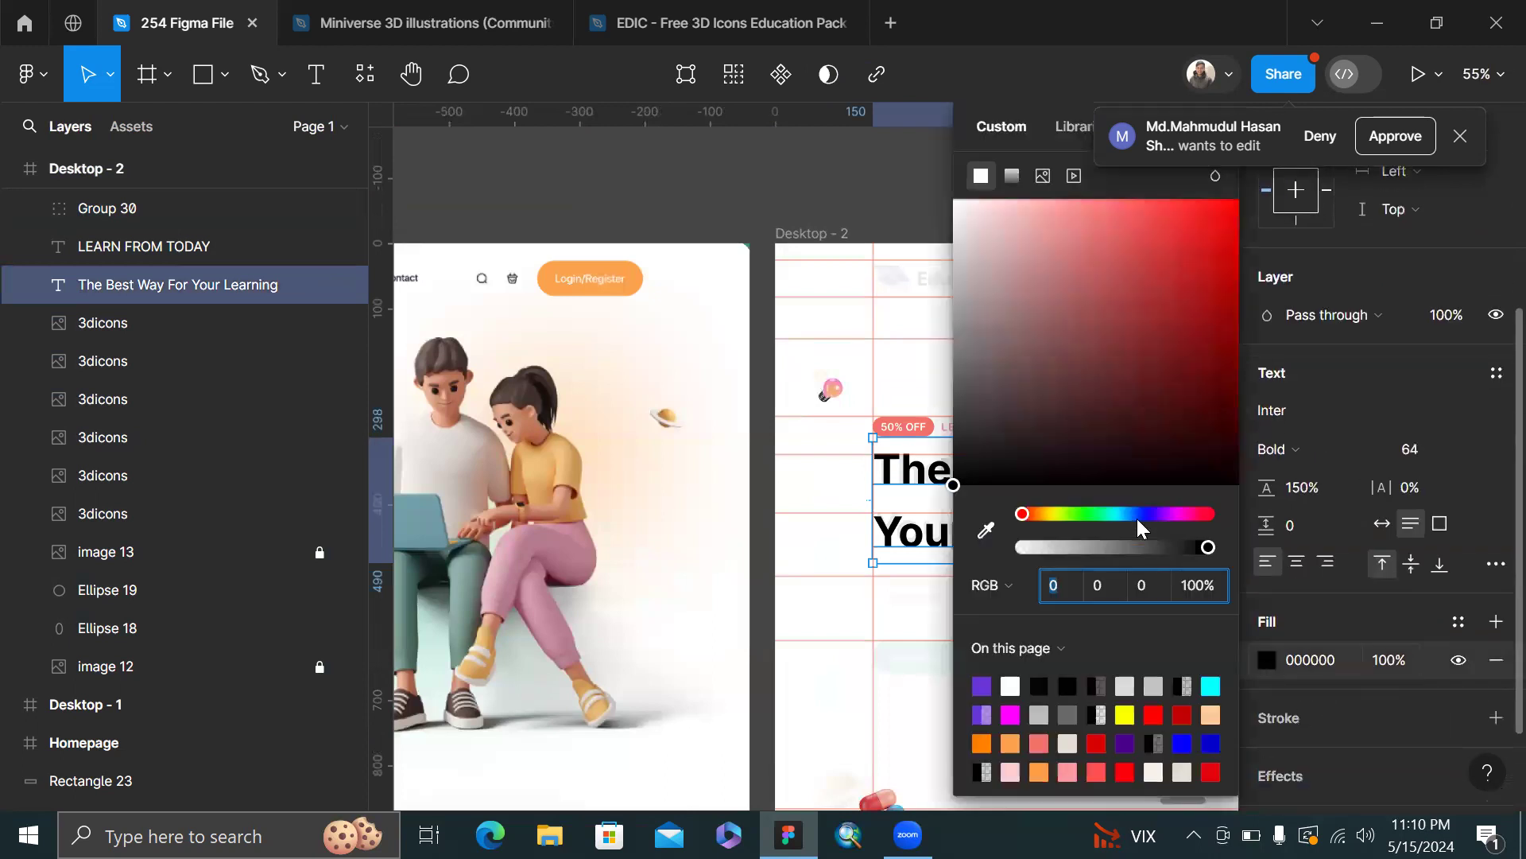
{"action": "left_click_drag", "start_coordinate": [958, 442], "coordinate": [931, 446]}
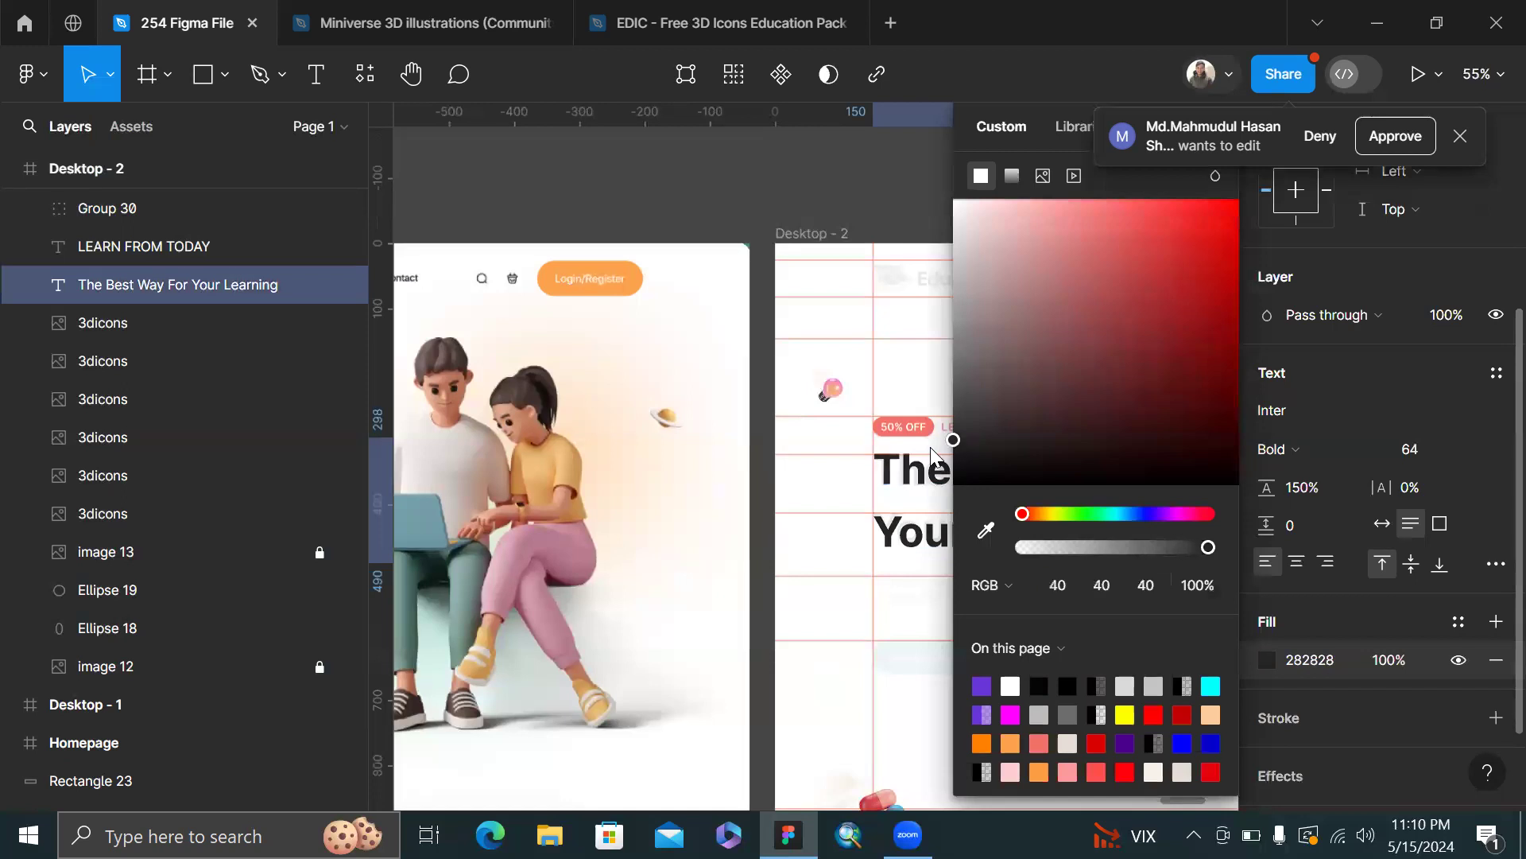
{"action": "scroll", "coordinate": [914, 449], "scroll_direction": "right", "scroll_amount": 5}
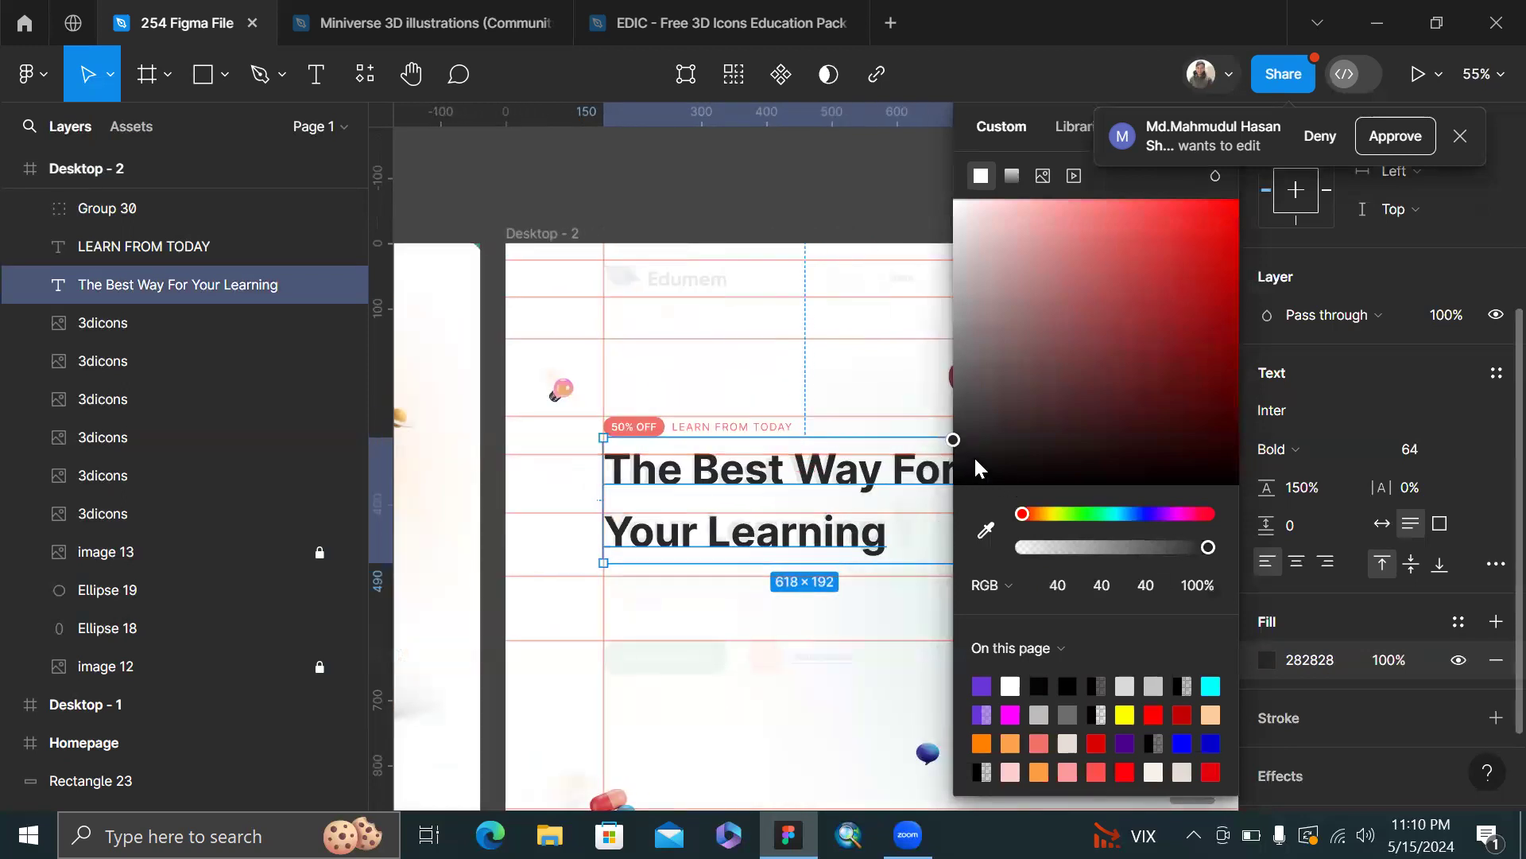
{"action": "left_click", "coordinate": [817, 180]}
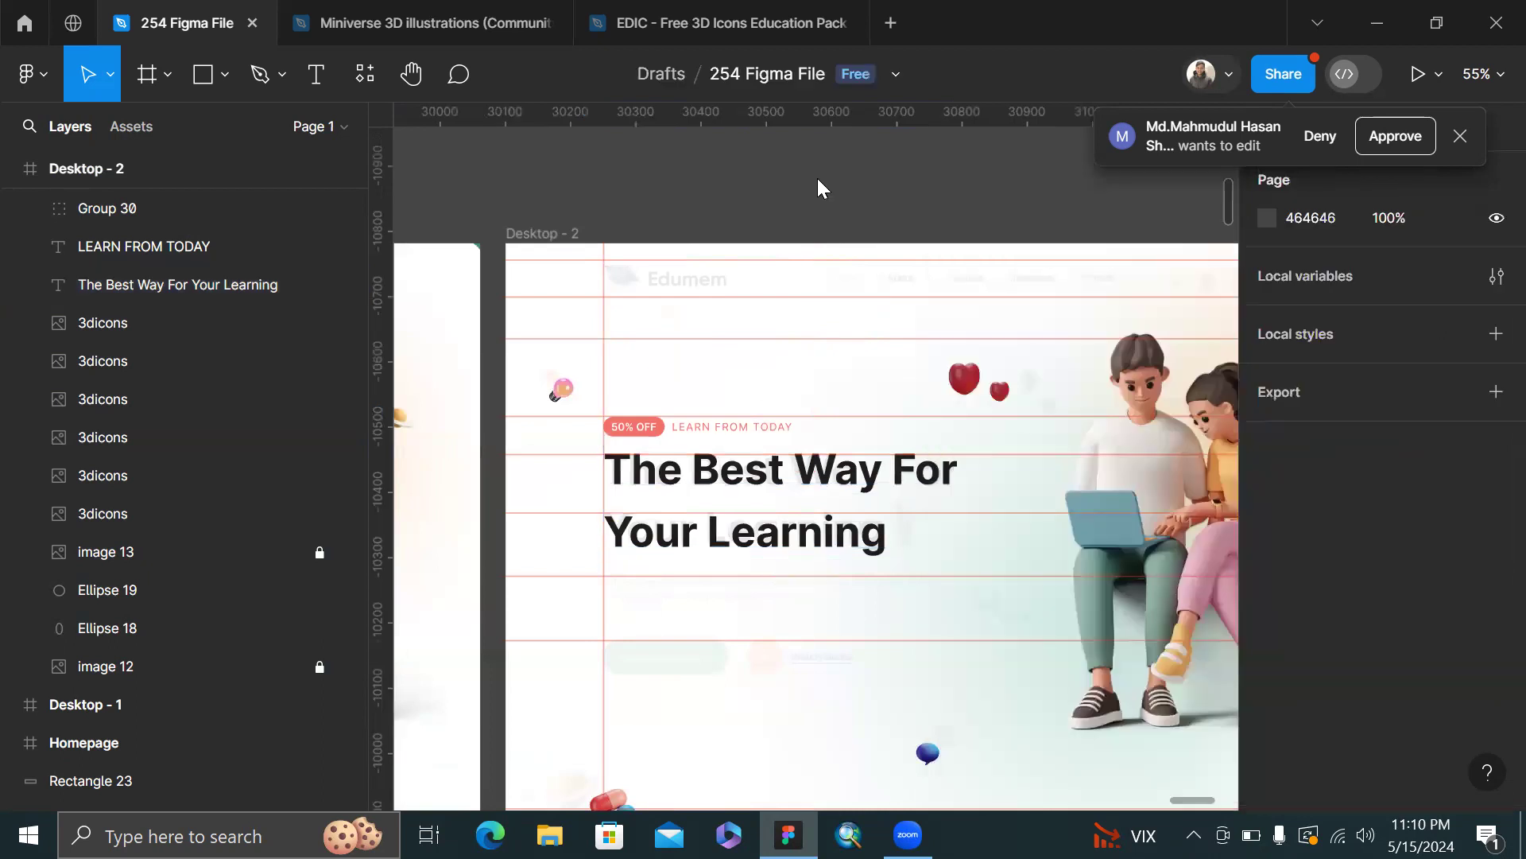
{"action": "scroll", "coordinate": [817, 188], "scroll_direction": "up", "scroll_amount": 3}
{"action": "scroll", "coordinate": [818, 188], "scroll_direction": "down", "scroll_amount": 5}
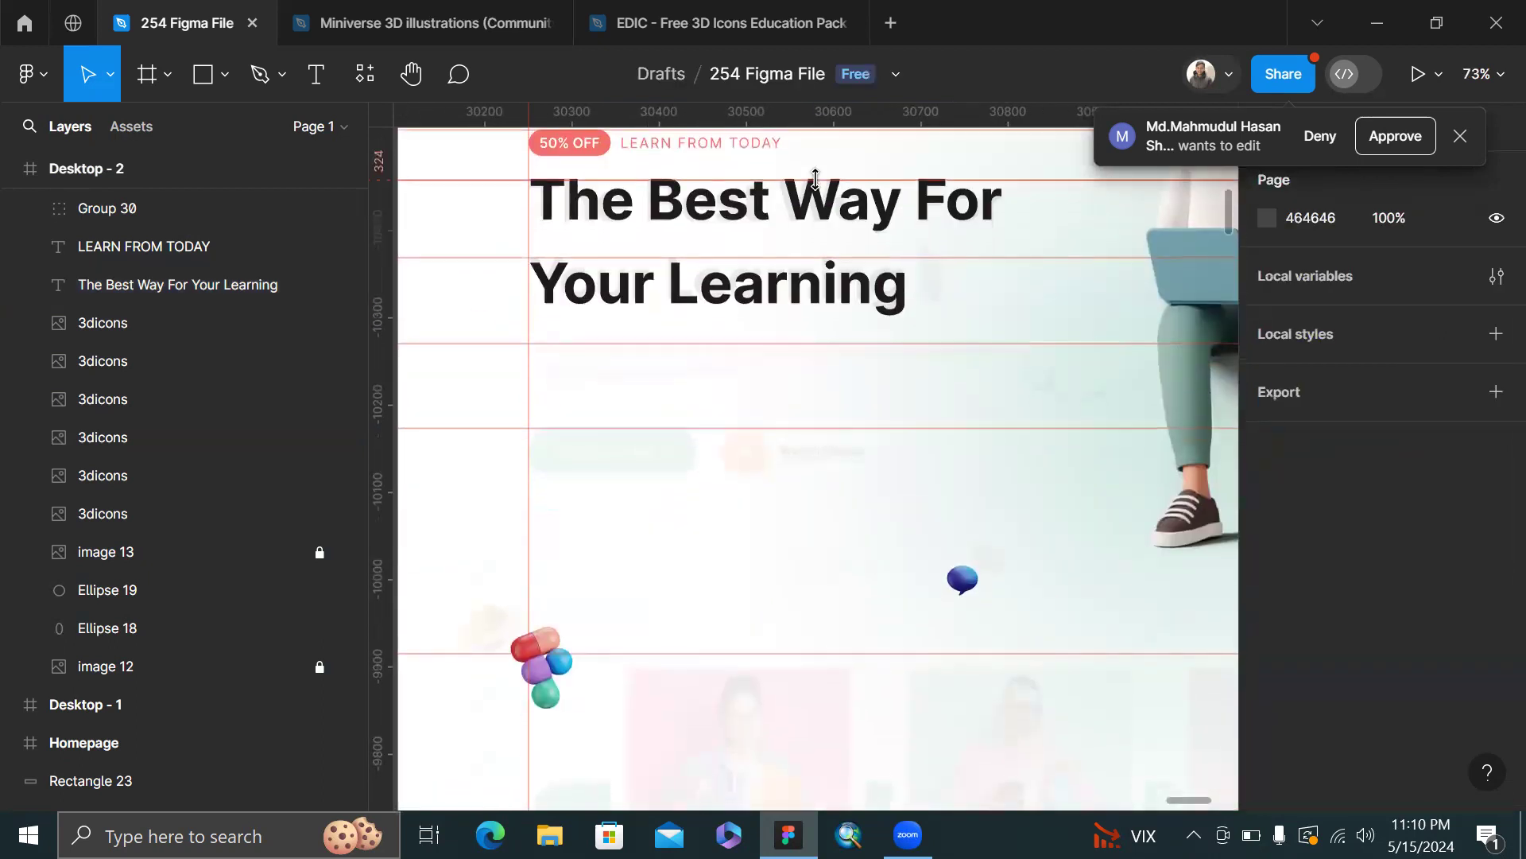
{"action": "scroll", "coordinate": [729, 382], "scroll_direction": "down", "scroll_amount": 2}
{"action": "scroll", "coordinate": [729, 382], "scroll_direction": "down", "scroll_amount": 3}
{"action": "scroll", "coordinate": [729, 382], "scroll_direction": "up", "scroll_amount": 3}
{"action": "scroll", "coordinate": [649, 330], "scroll_direction": "down", "scroll_amount": 3}
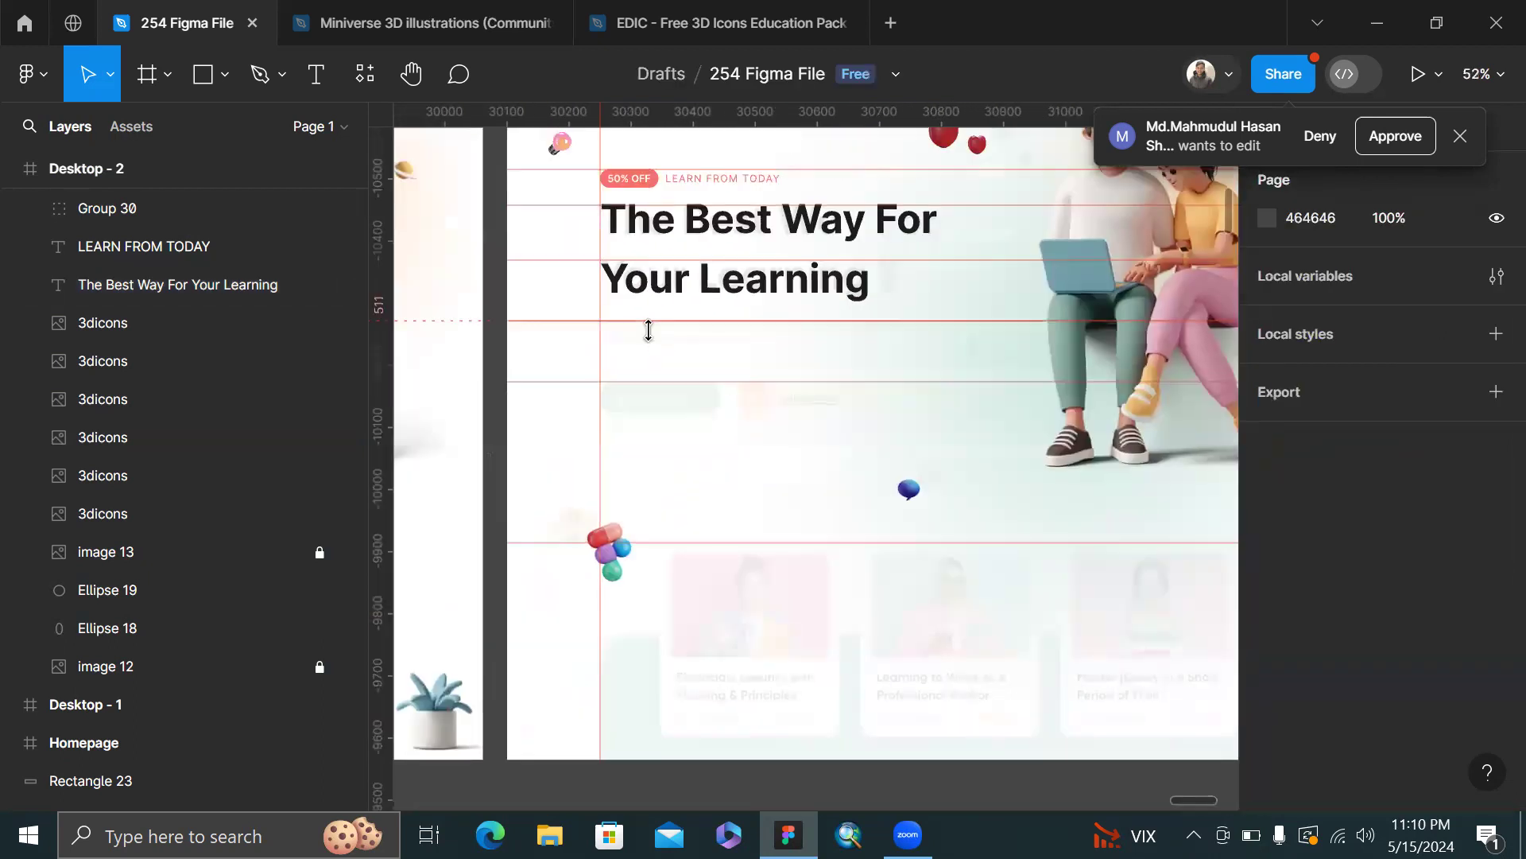
- Draw a text box about 516 × 41 under the heading in Desktop - 2 and set its font size to 16
{"action": "scroll", "coordinate": [648, 329], "scroll_direction": "up", "scroll_amount": 6}
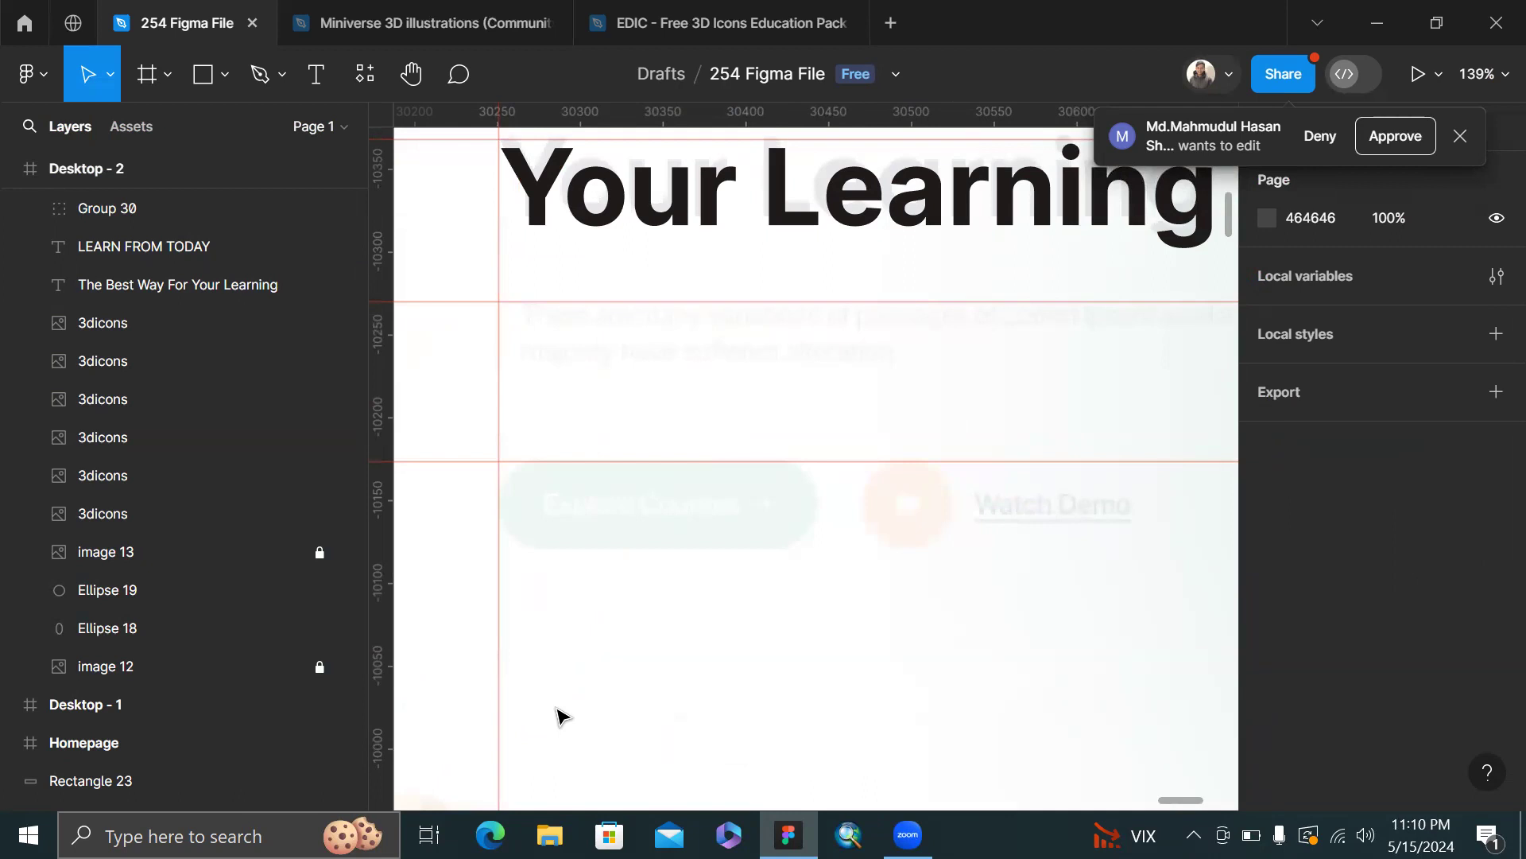
{"action": "scroll", "coordinate": [556, 557], "scroll_direction": "down", "scroll_amount": 2}
{"action": "scroll", "coordinate": [567, 521], "scroll_direction": "up", "scroll_amount": 3}
{"action": "scroll", "coordinate": [568, 521], "scroll_direction": "up", "scroll_amount": 2}
{"action": "scroll", "coordinate": [569, 518], "scroll_direction": "down", "scroll_amount": 3}
{"action": "key", "text": "t"}
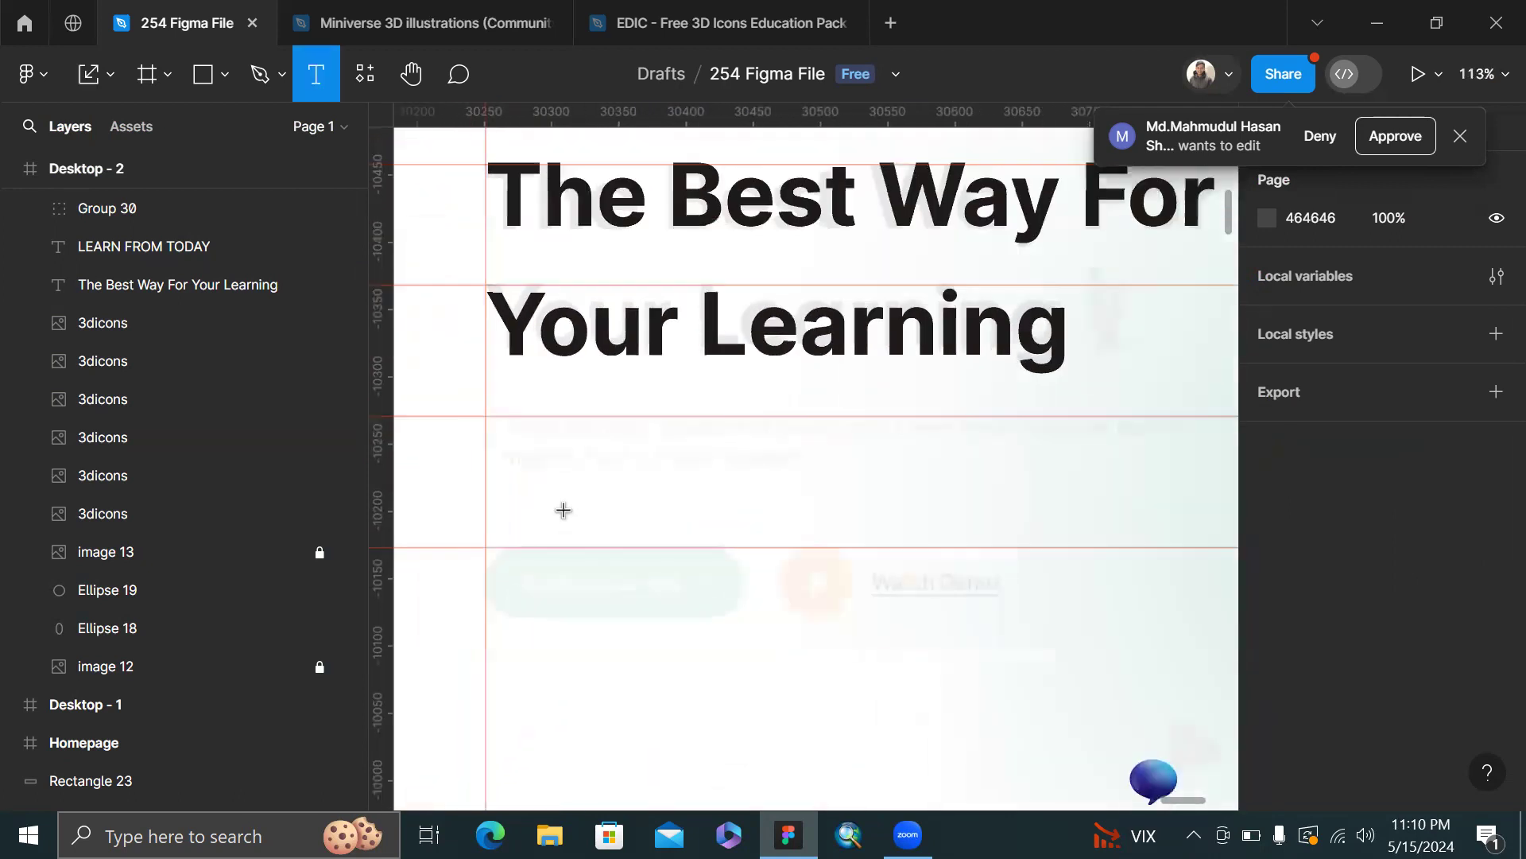
{"action": "scroll", "coordinate": [564, 509], "scroll_direction": "down", "scroll_amount": 2}
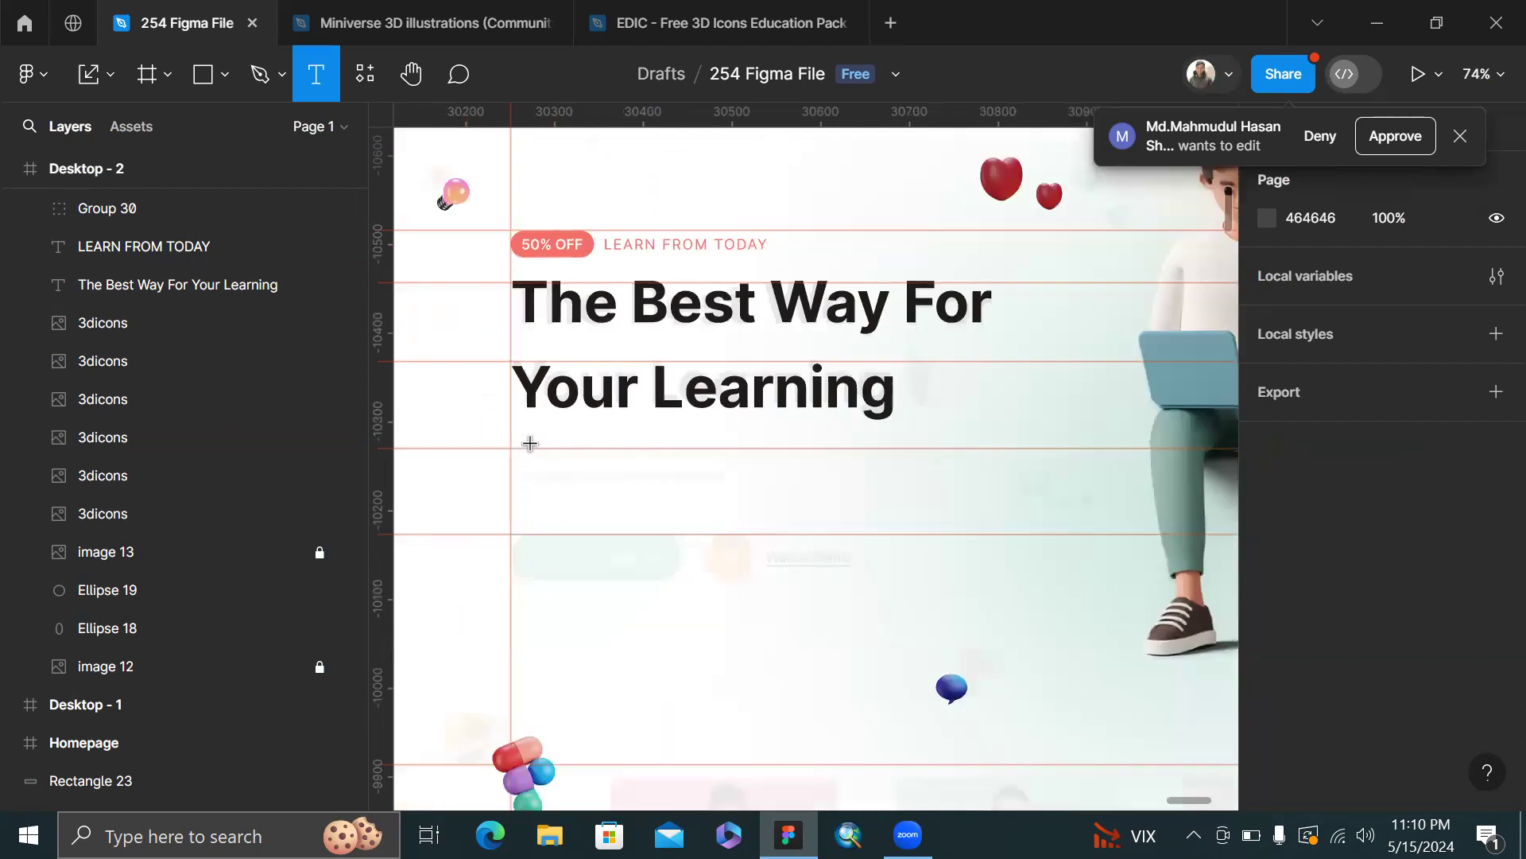
{"action": "left_click_drag", "start_coordinate": [521, 445], "coordinate": [979, 485]}
{"action": "left_click", "coordinate": [1412, 692]}
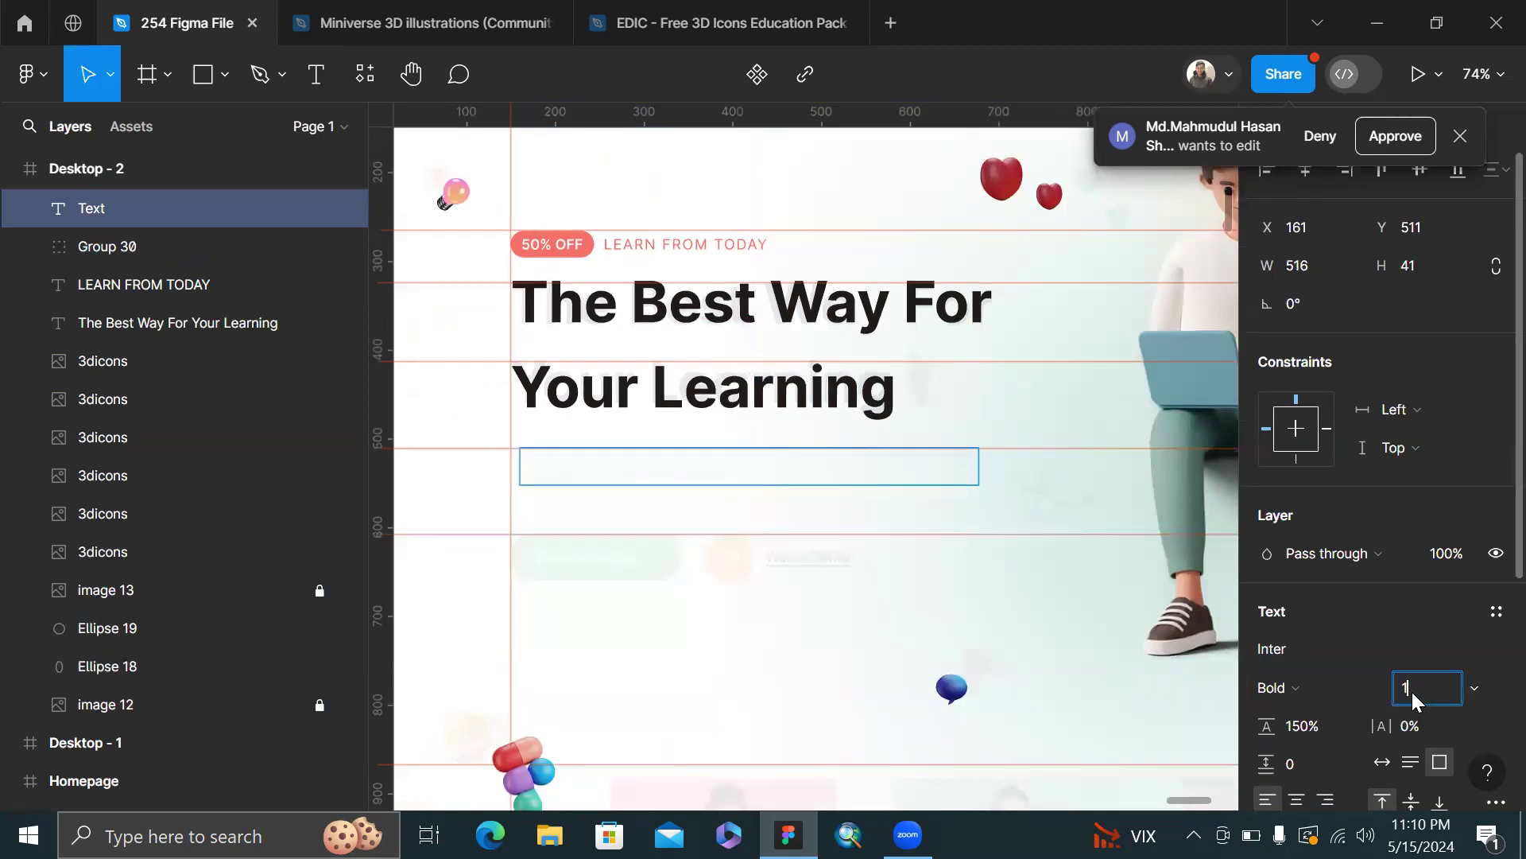
{"action": "key", "text": "Return"}
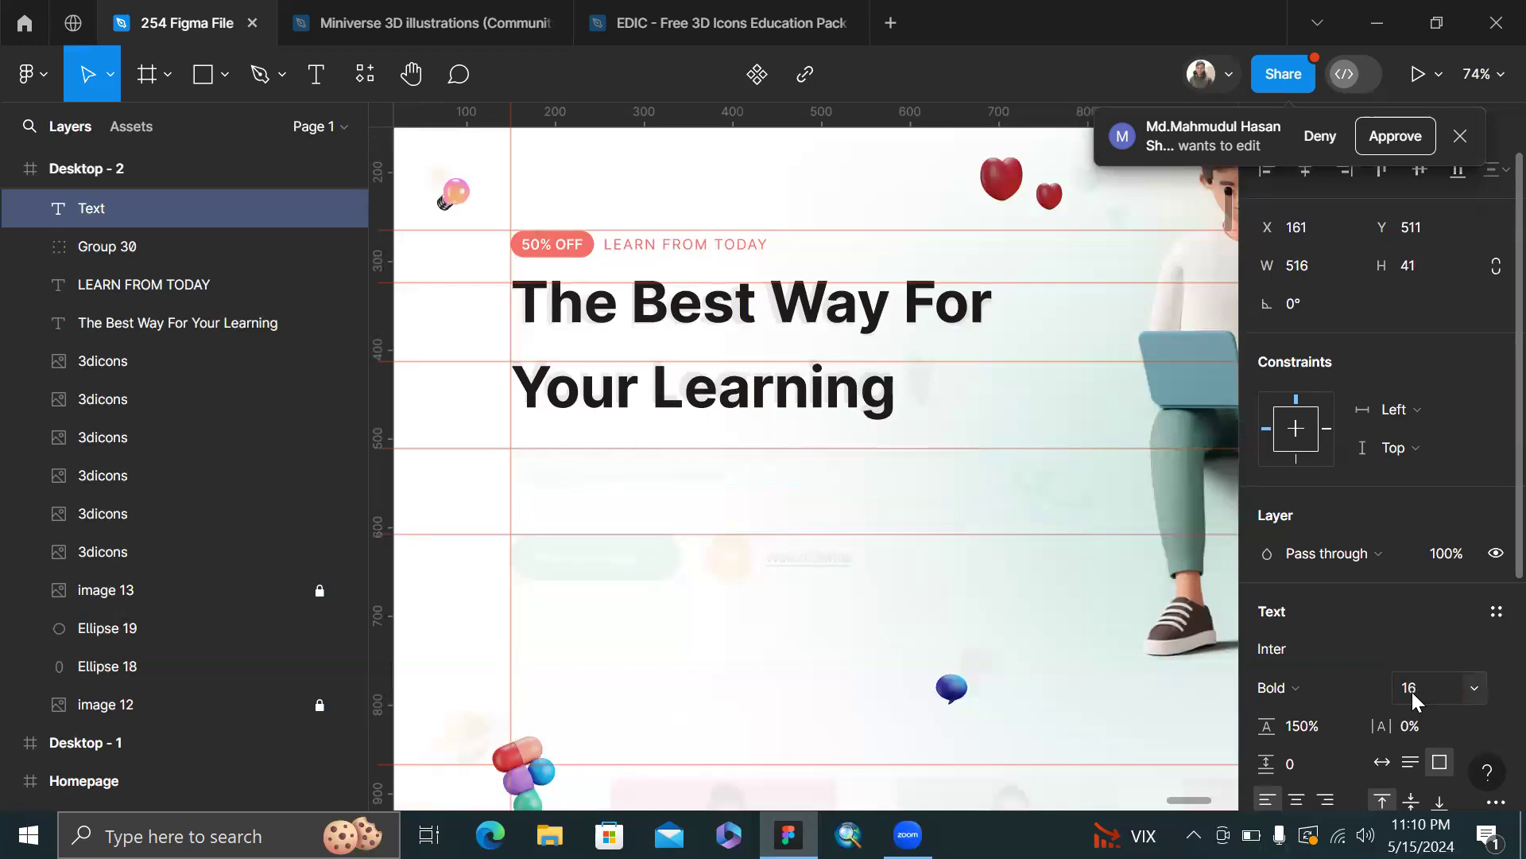
- Set the new text box's weight to Regular and its line height to 160%
{"action": "left_click", "coordinate": [1281, 687]}
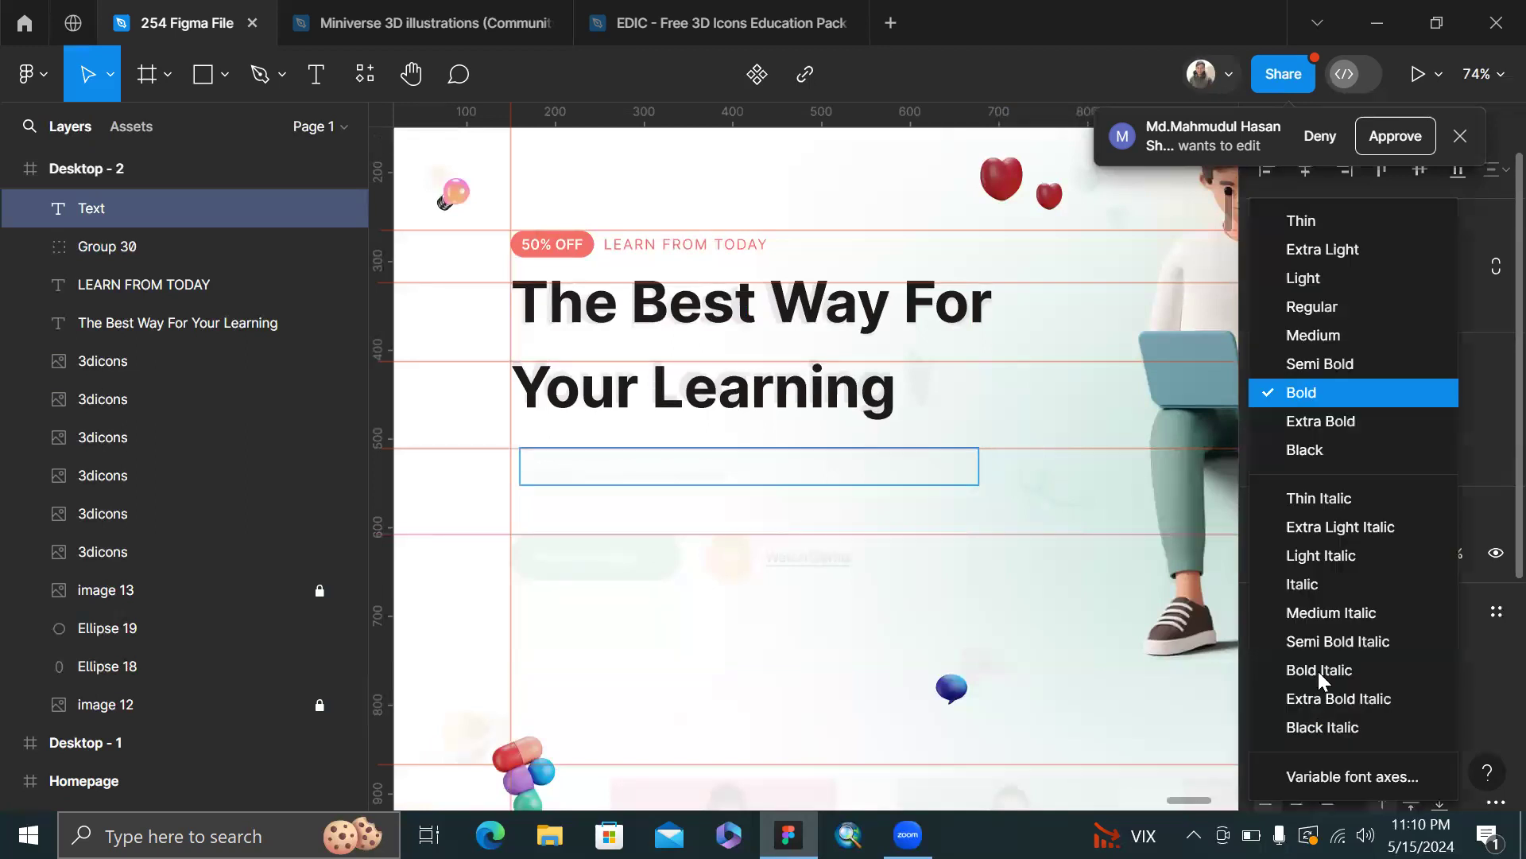
{"action": "left_click", "coordinate": [1344, 311]}
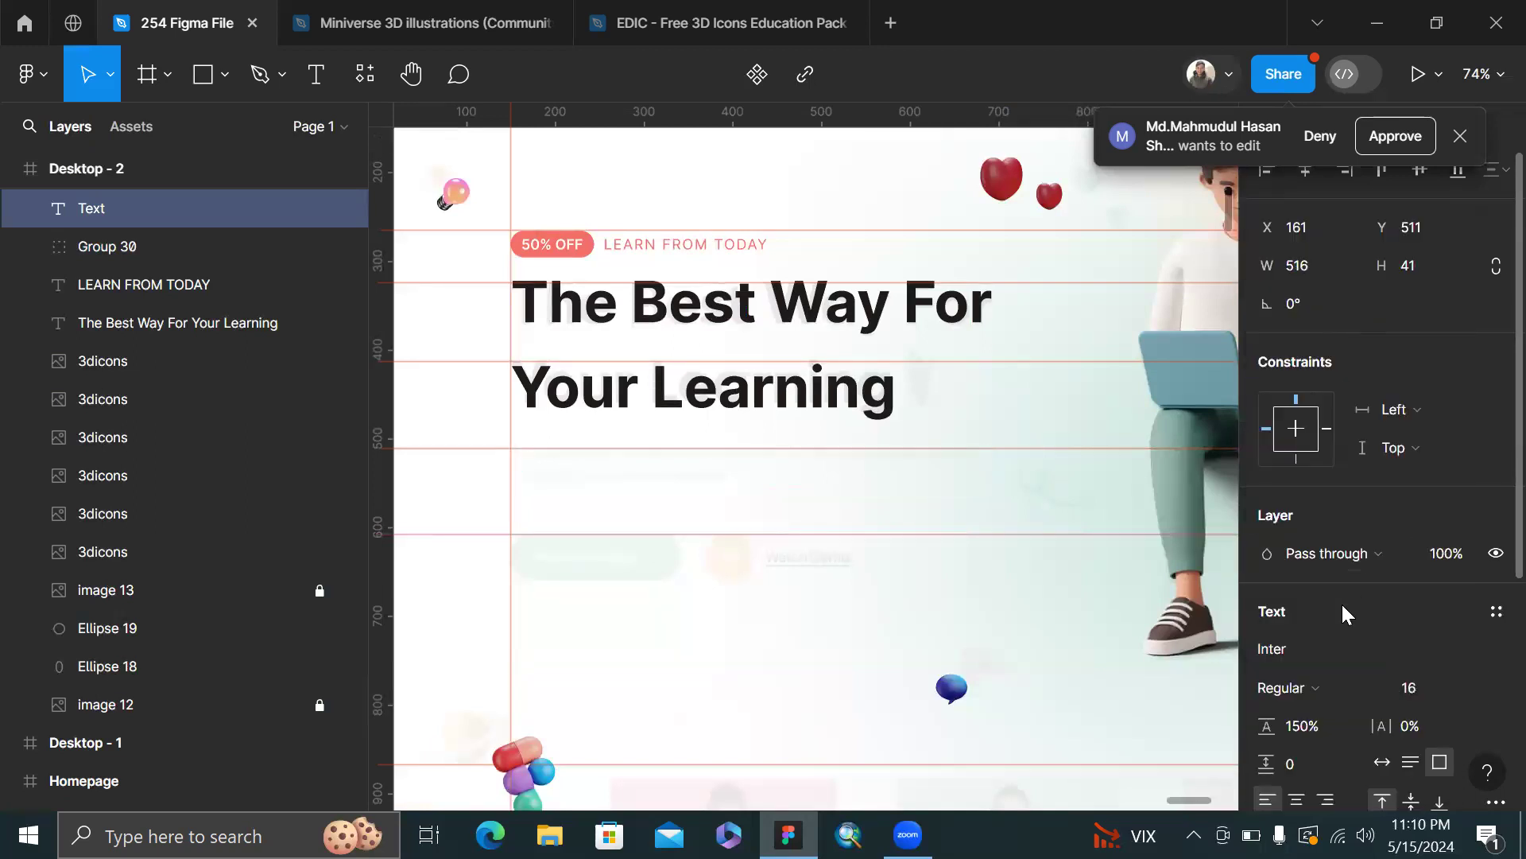
{"action": "key", "text": "Tab"}
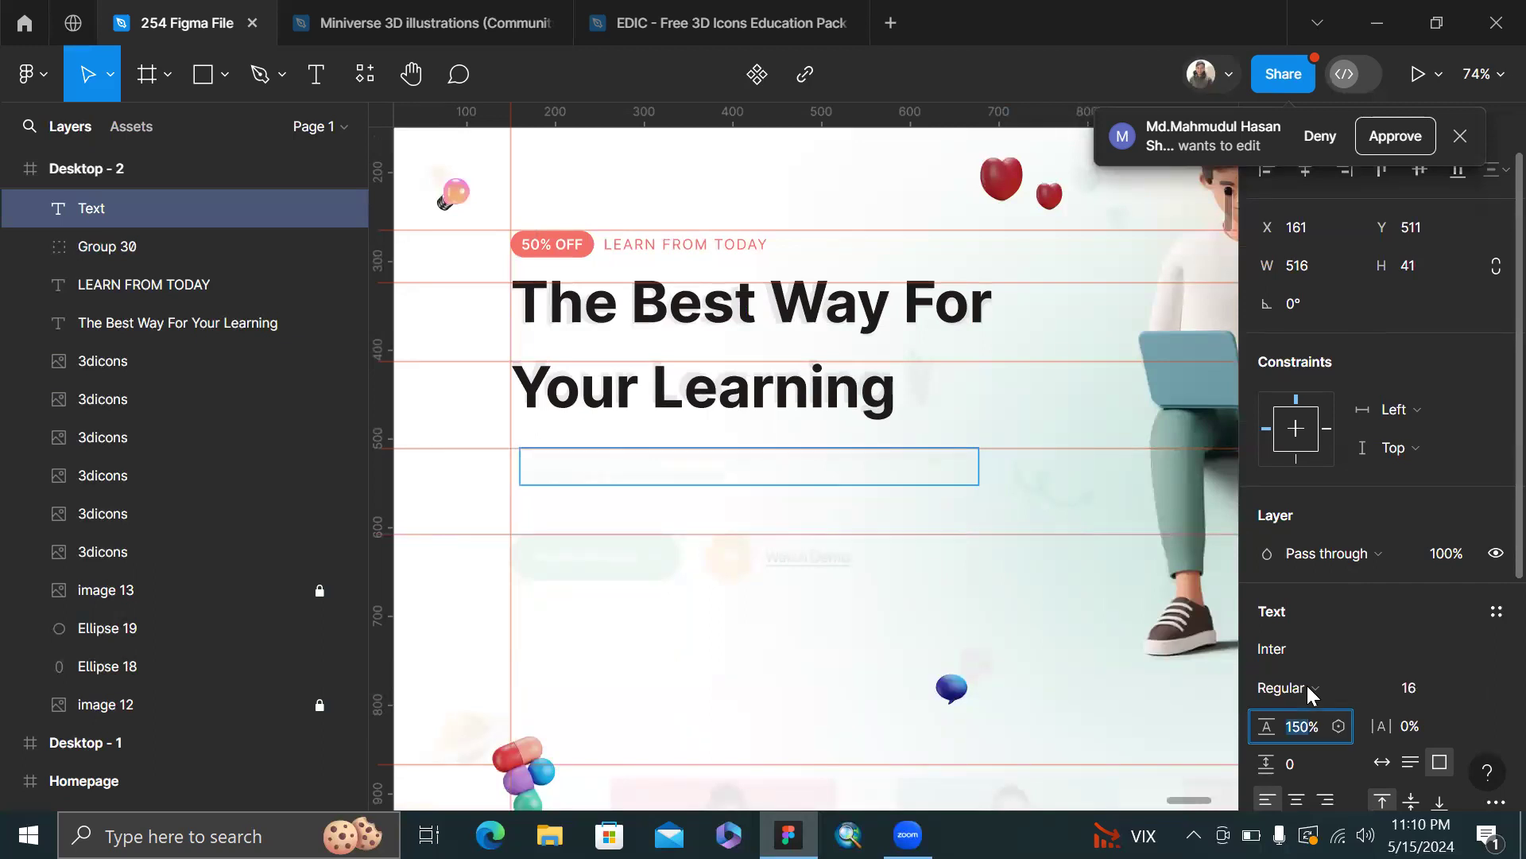
{"action": "type", "text": "60"}
{"action": "key", "text": "Return"}
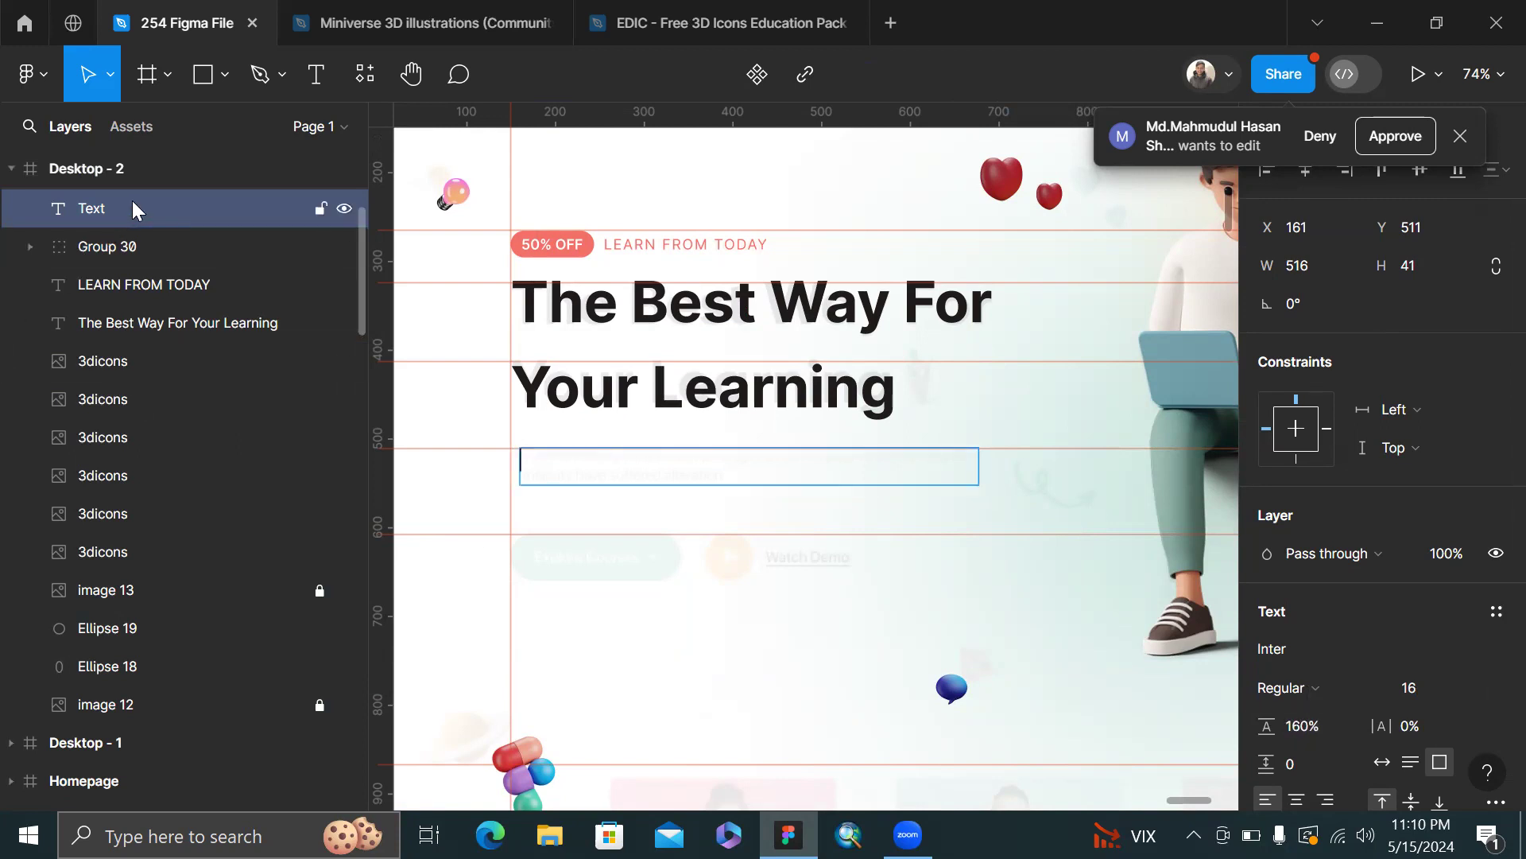
- Search the plugins for "LOREM" and run the Lorem Ipsum plugin
{"action": "left_click", "coordinate": [362, 73]}
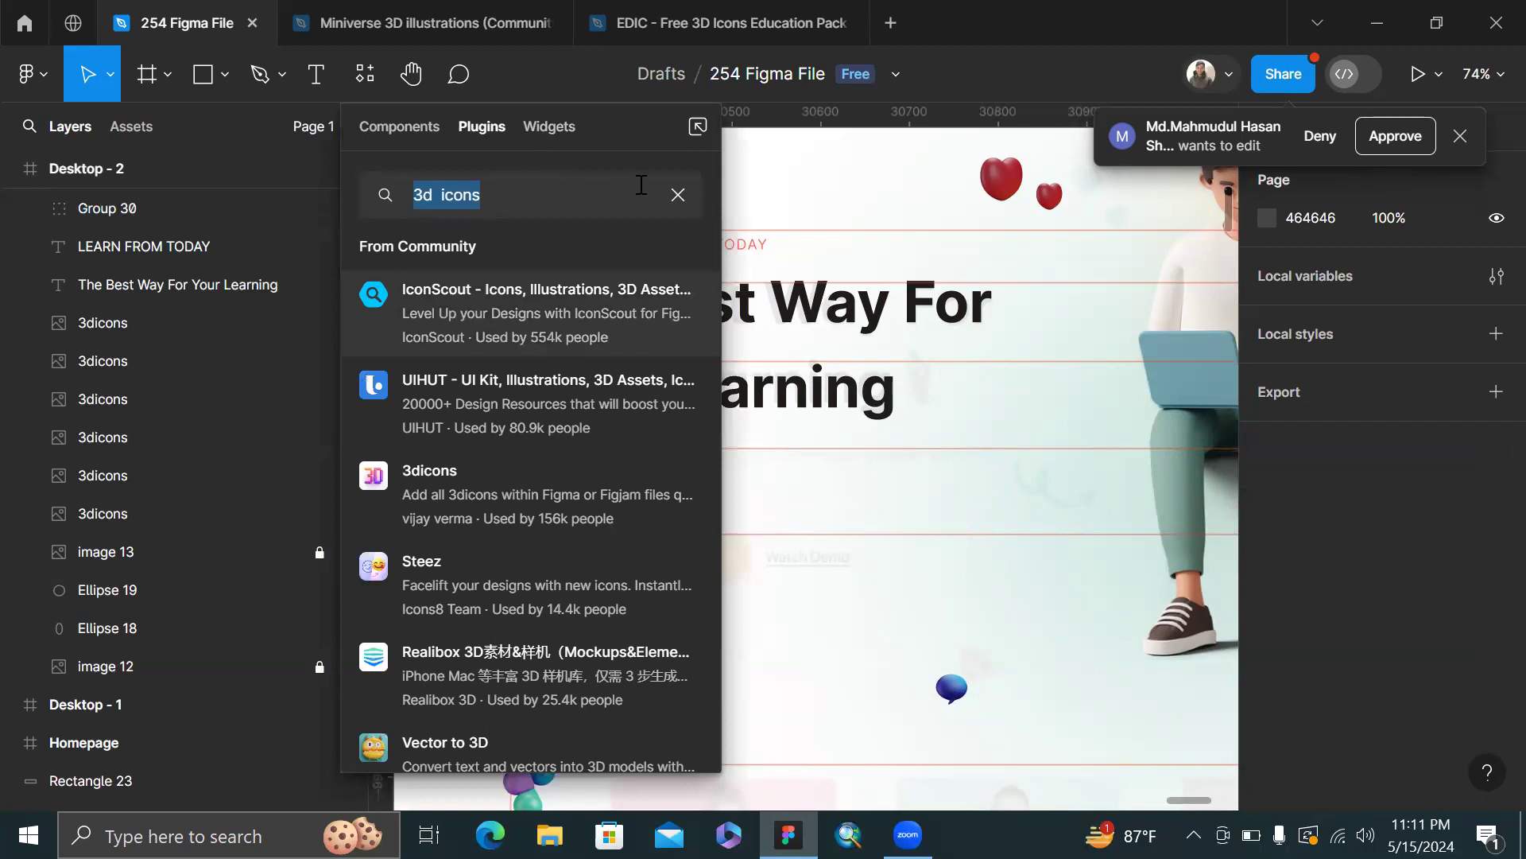
{"action": "type", "text": "LOREM"}
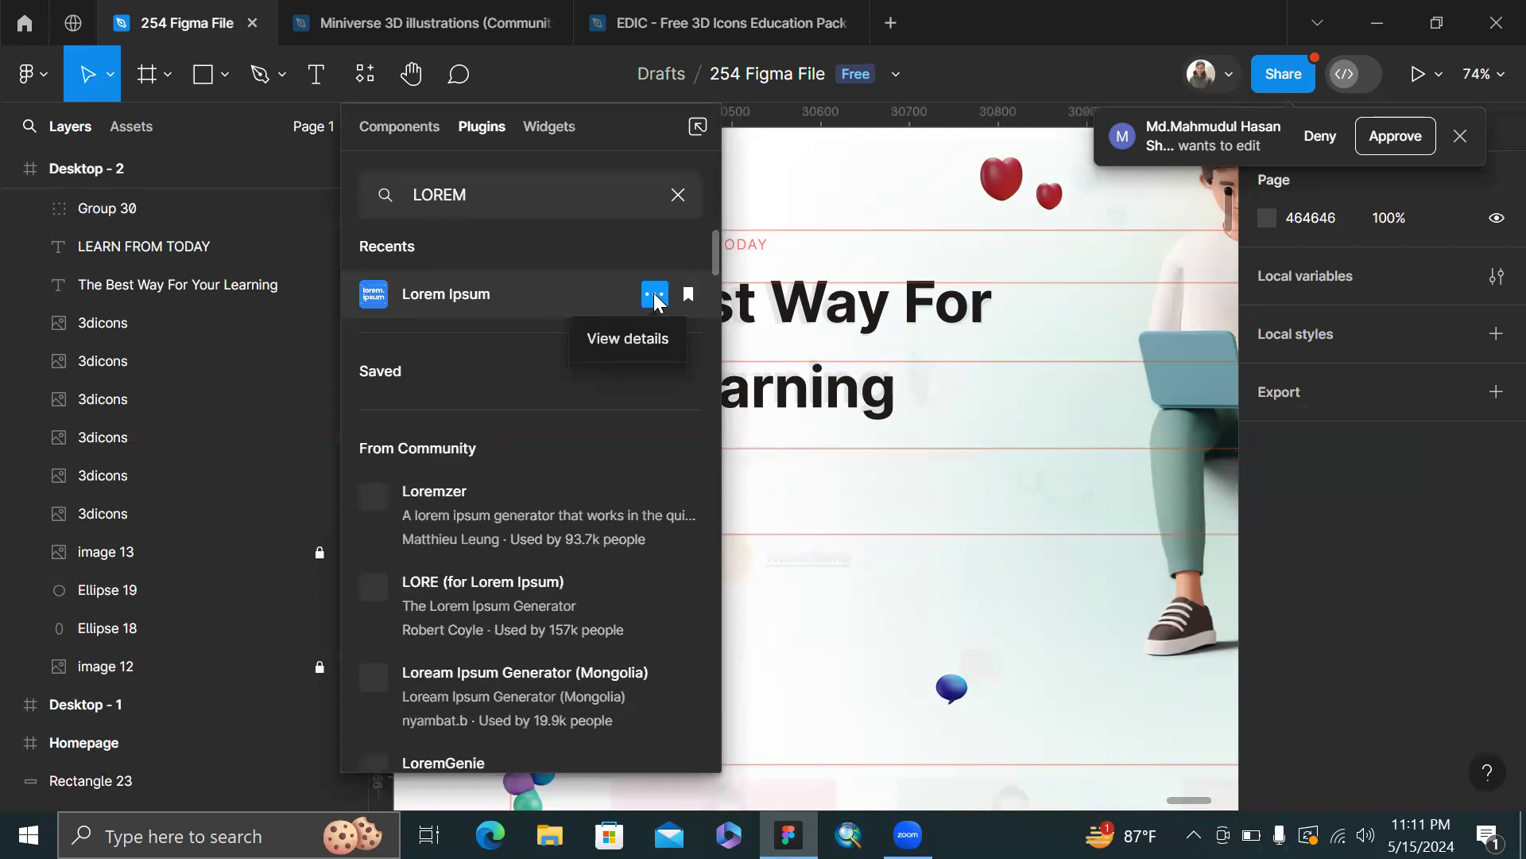
{"action": "left_click", "coordinate": [642, 334]}
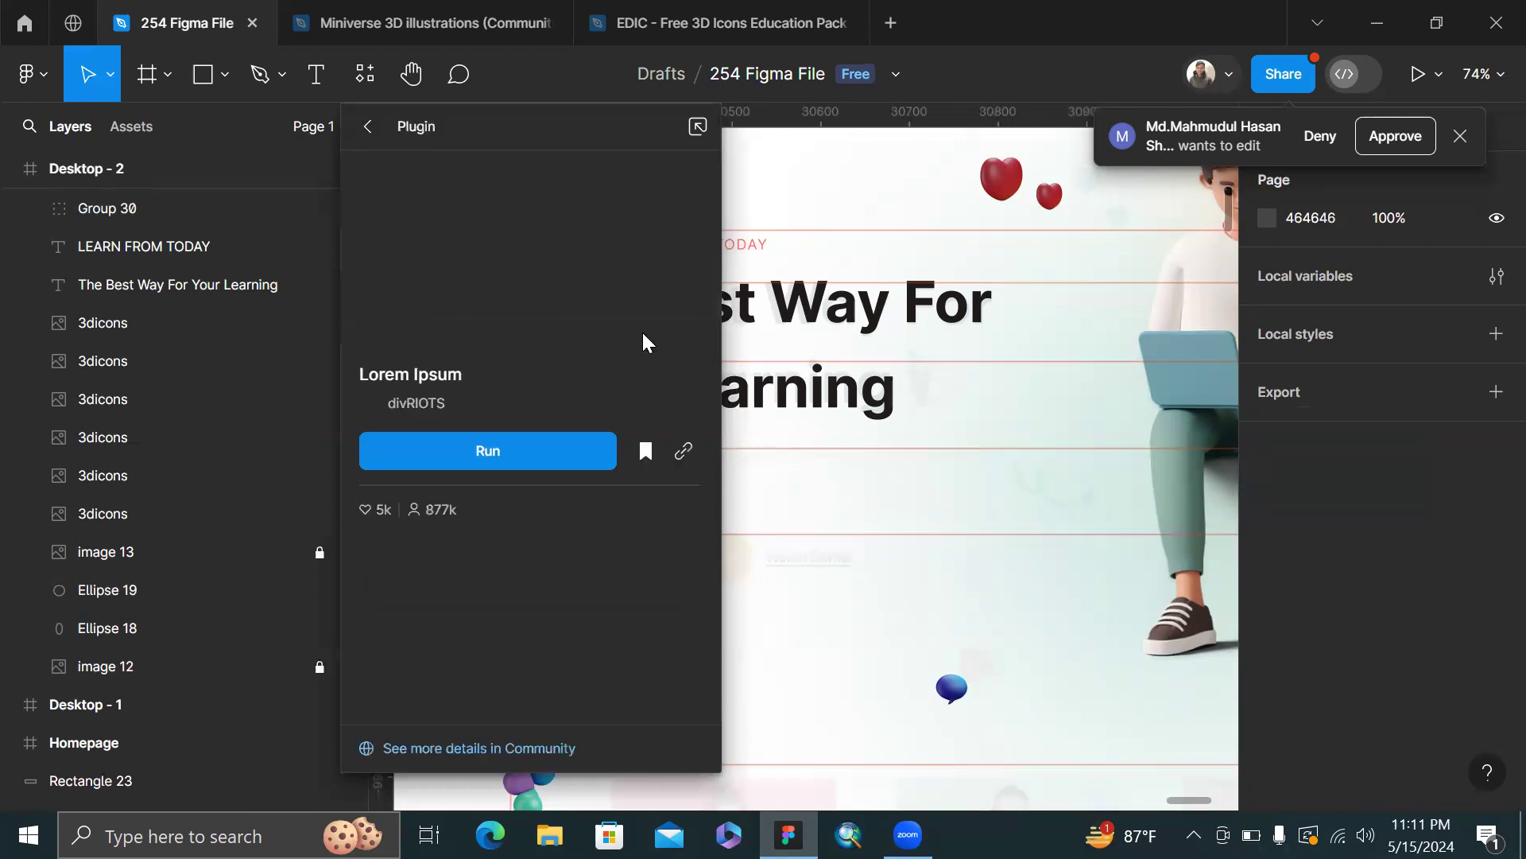
{"action": "left_click", "coordinate": [568, 442]}
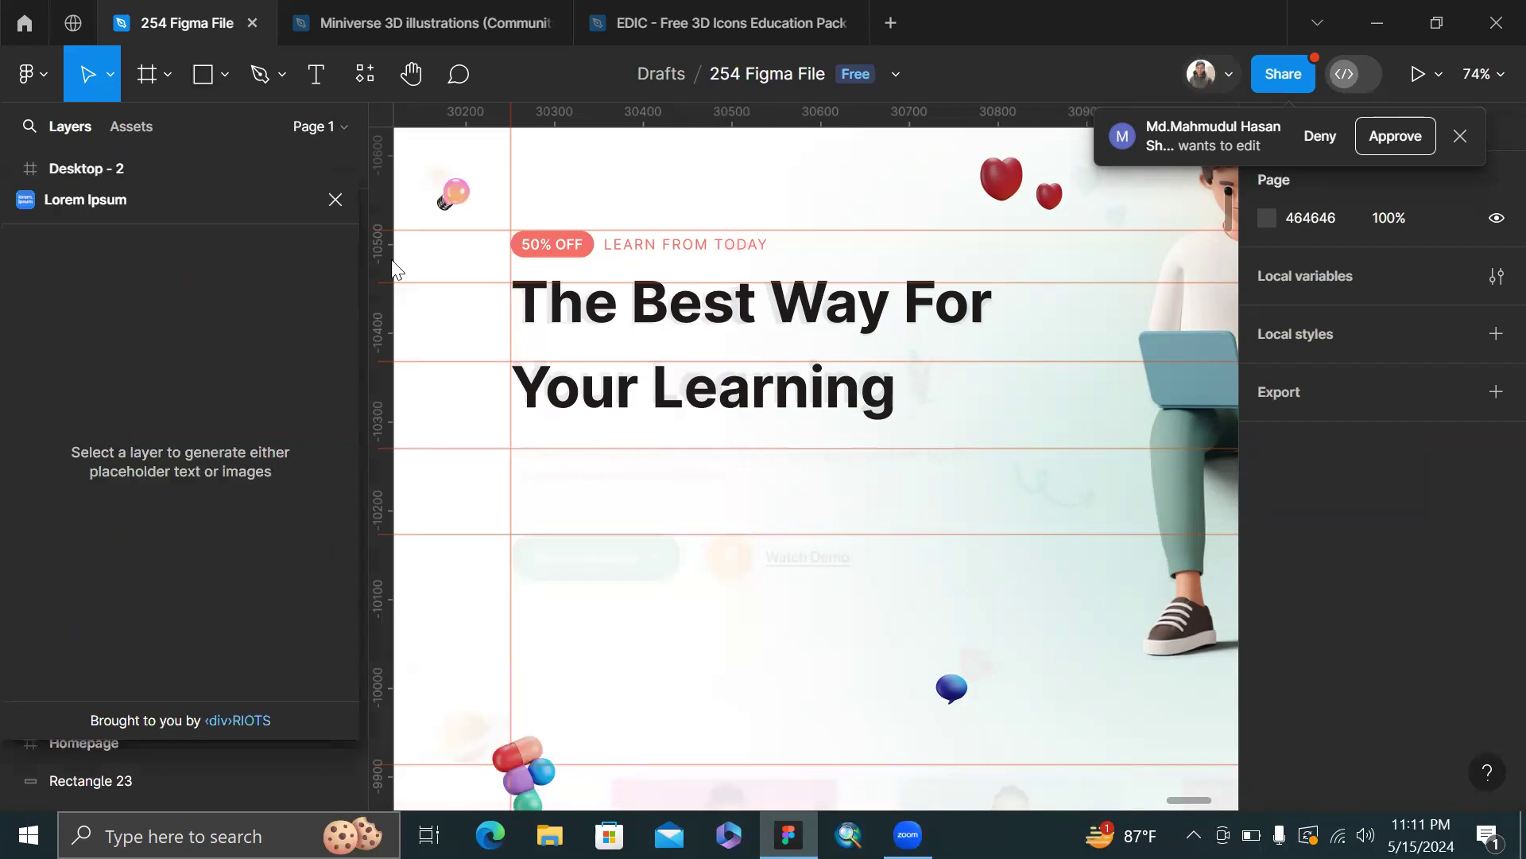
{"action": "scroll", "coordinate": [494, 441], "scroll_direction": "up", "scroll_amount": 2}
{"action": "key", "text": "t"}
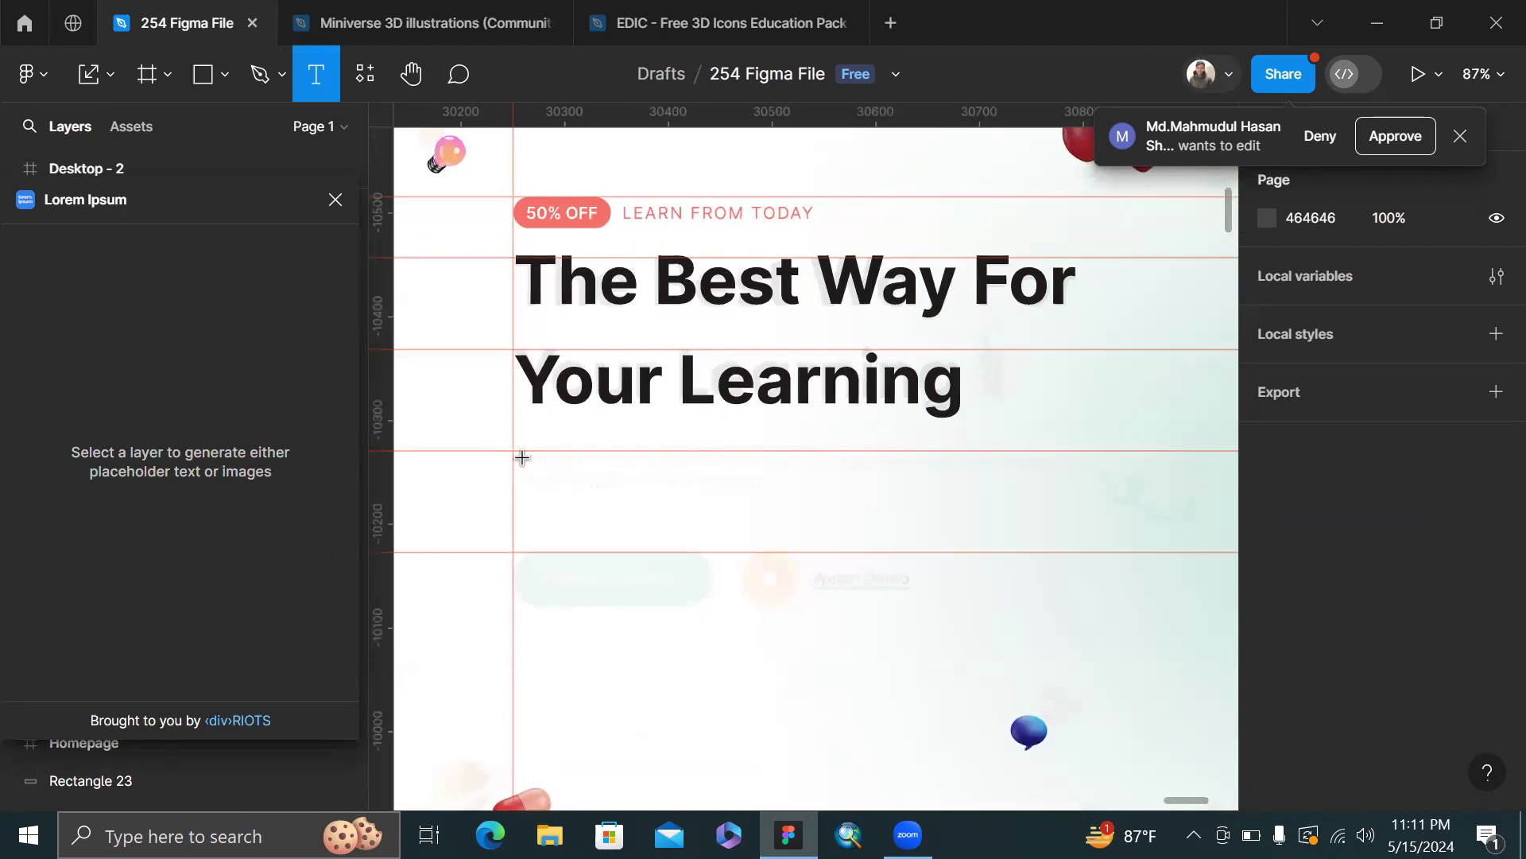
{"action": "left_click_drag", "start_coordinate": [518, 453], "coordinate": [1038, 505]}
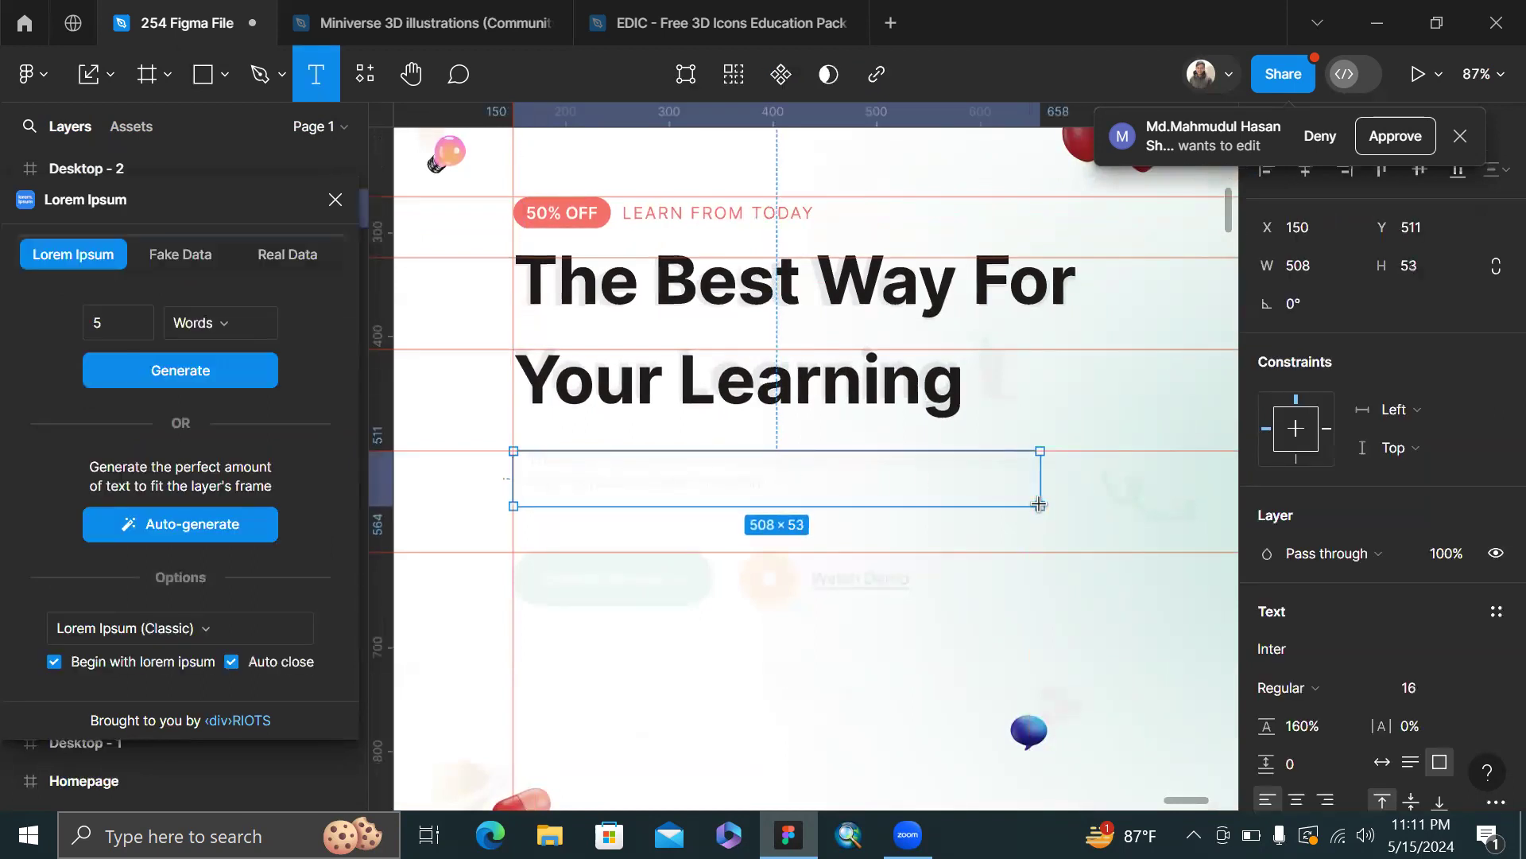
{"action": "key", "text": "Escape"}
{"action": "key", "text": "t"}
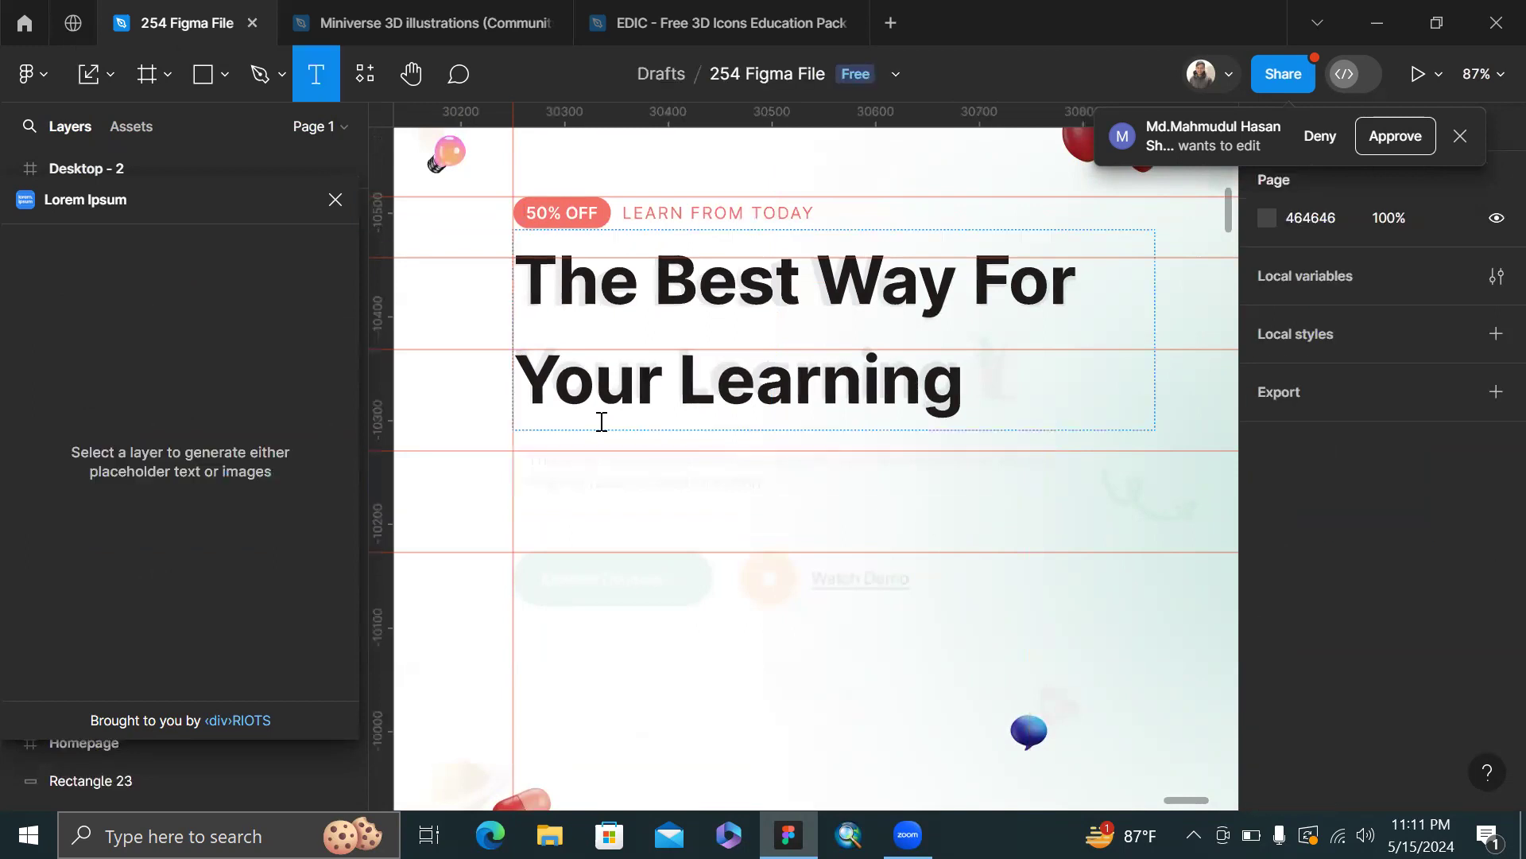
{"action": "left_click_drag", "start_coordinate": [521, 451], "coordinate": [214, 453]}
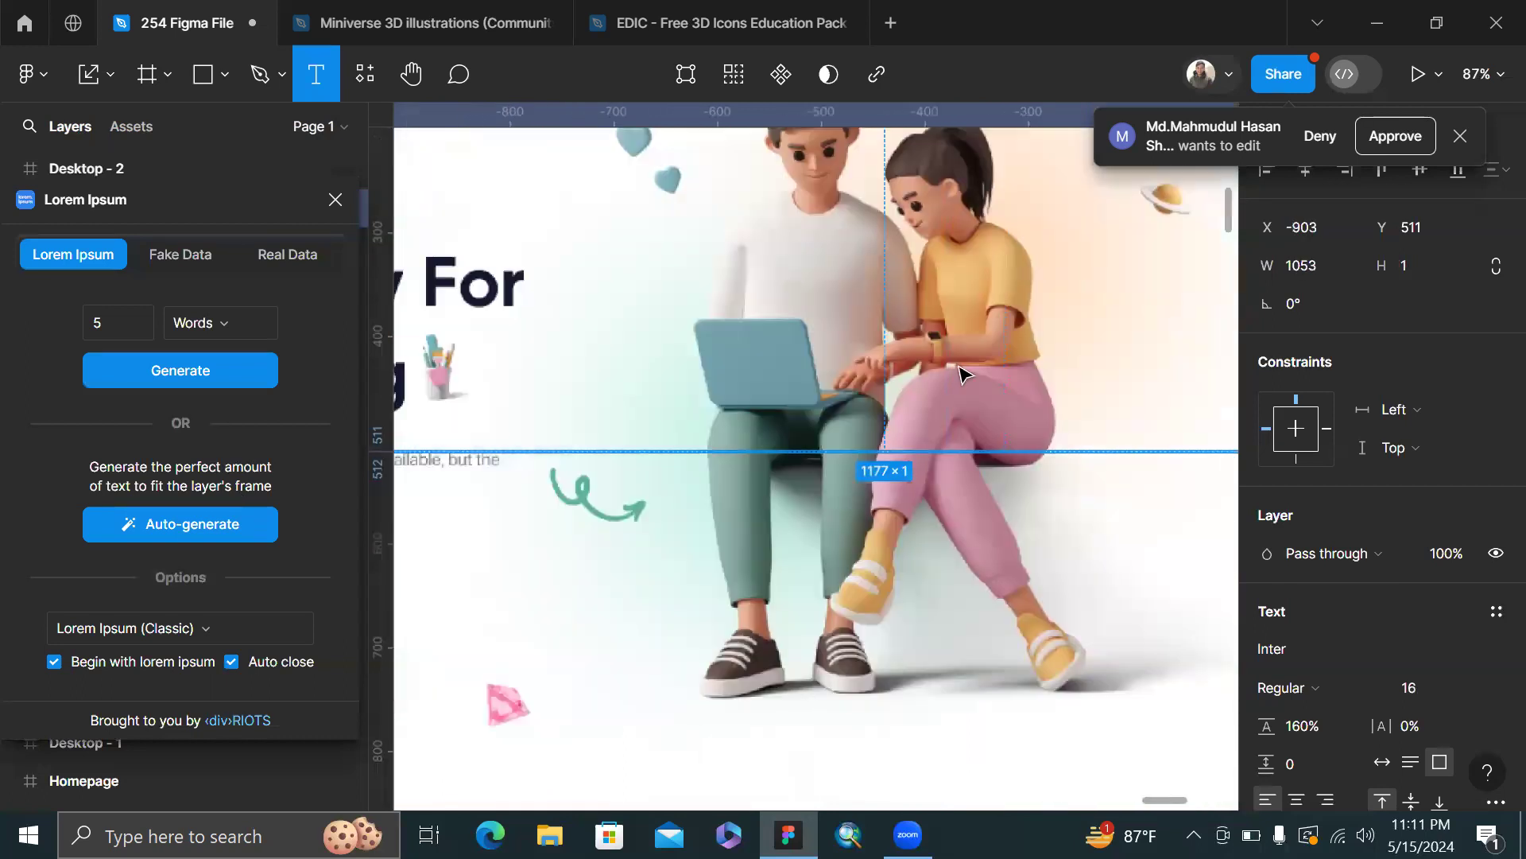
{"action": "scroll", "coordinate": [962, 375], "scroll_direction": "down", "scroll_amount": 5}
{"action": "scroll", "coordinate": [960, 370], "scroll_direction": "right", "scroll_amount": 4}
{"action": "scroll", "coordinate": [897, 403], "scroll_direction": "up", "scroll_amount": 5}
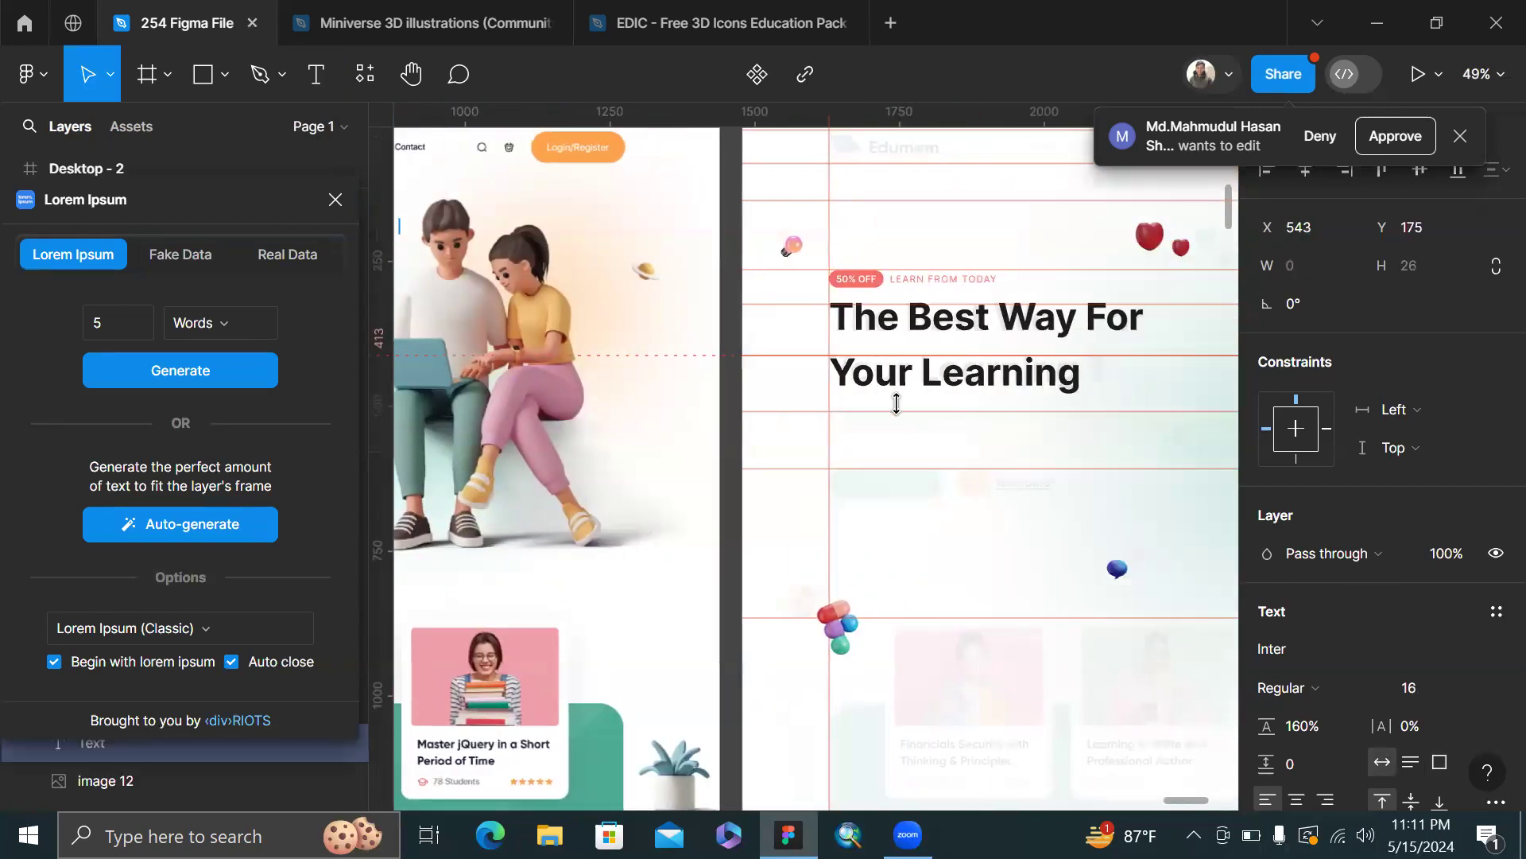
{"action": "type", "text": "t"}
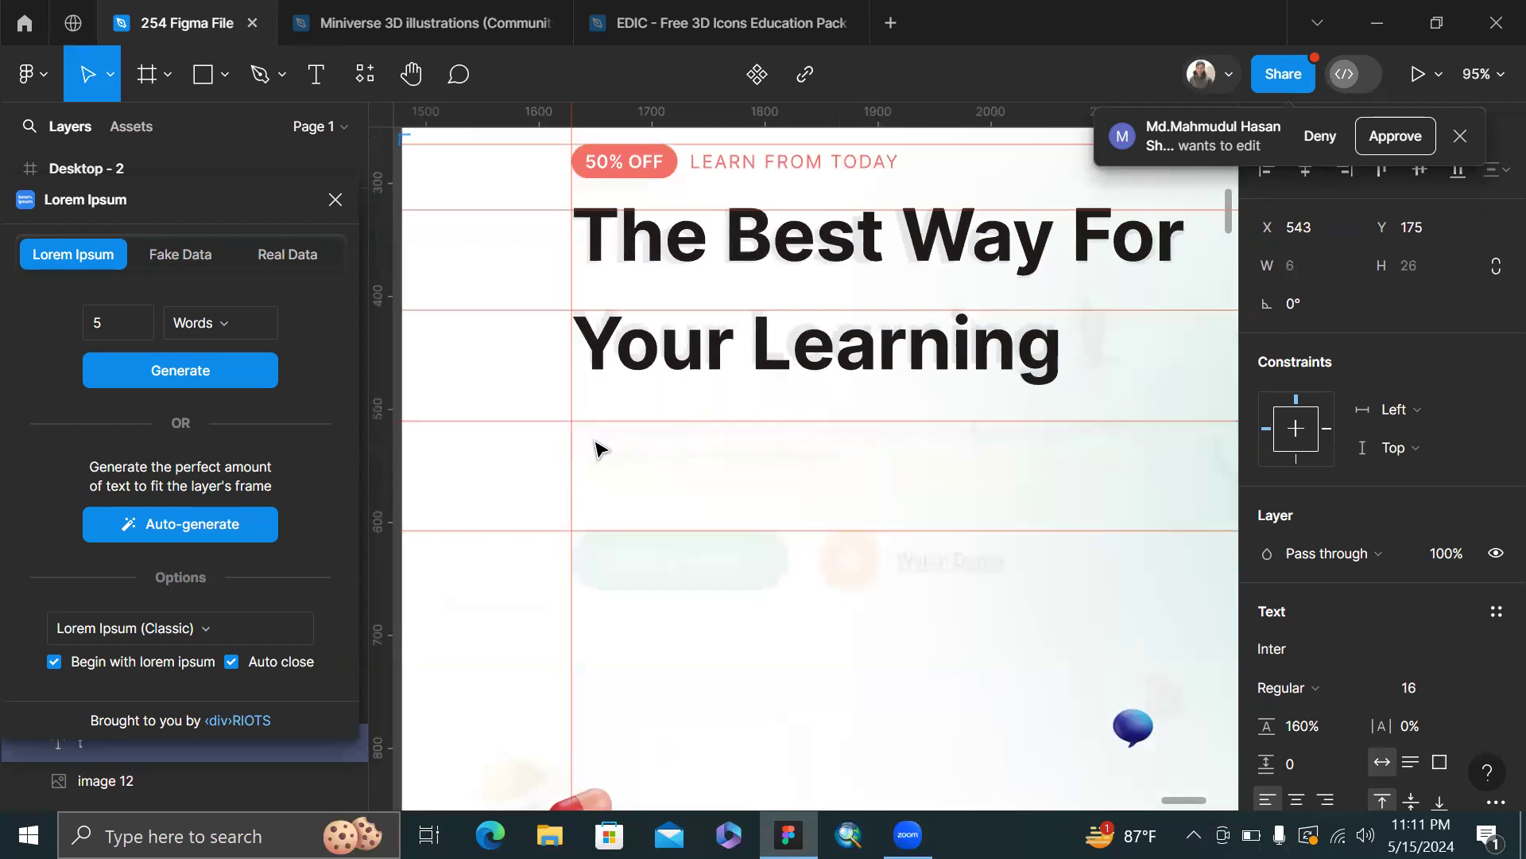
{"action": "key", "text": "Escape"}
{"action": "key", "text": "Escape"}
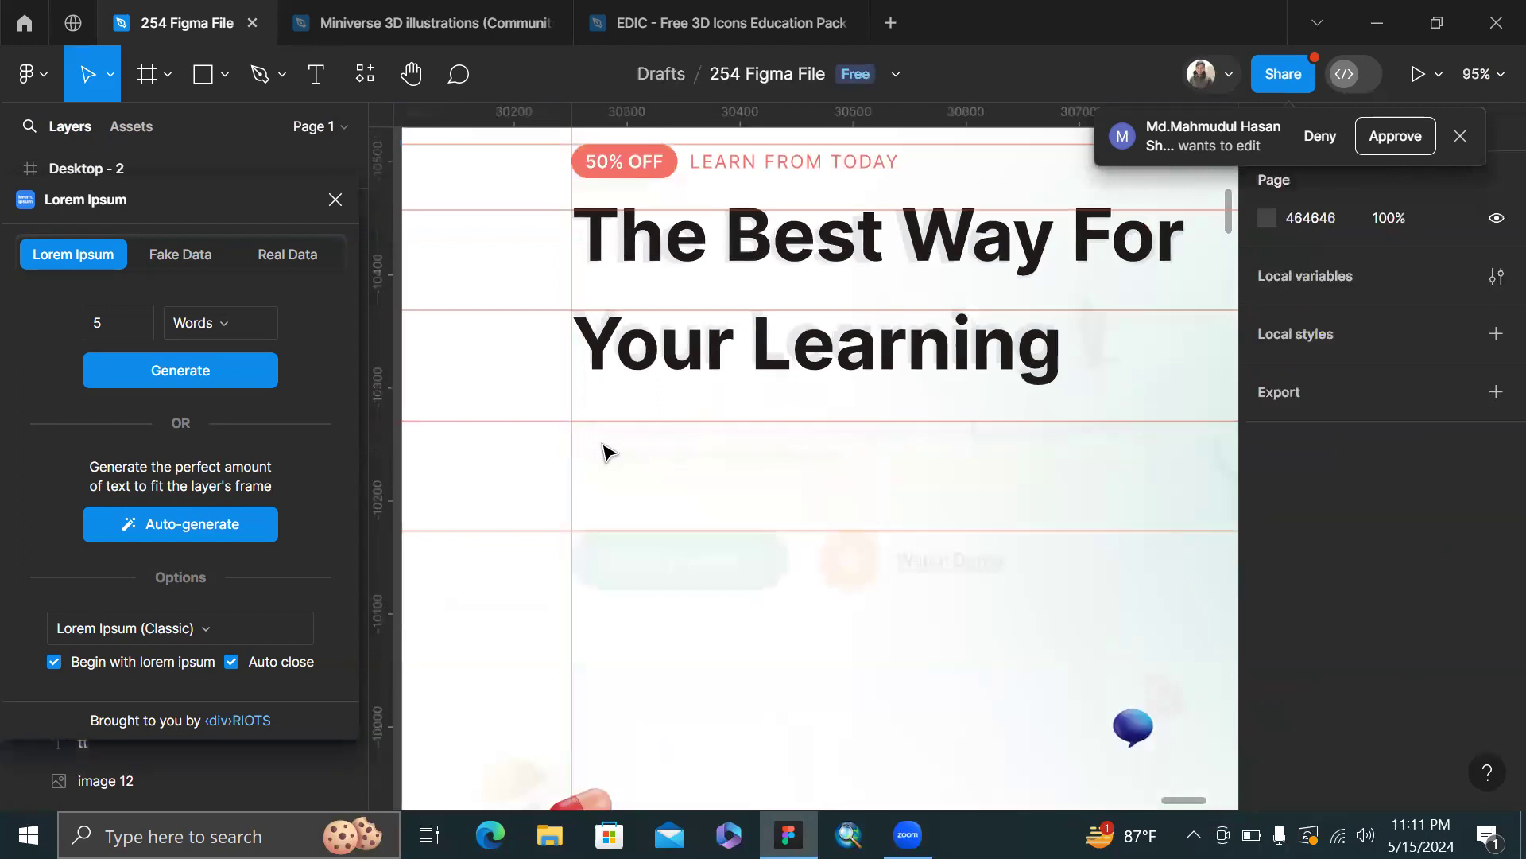
- Draw a text box about 505 × 42 under the heading in Desktop - 2 and auto-generate Lorem Ipsum text to fit it
{"action": "scroll", "coordinate": [604, 451], "scroll_direction": "up", "scroll_amount": 2}
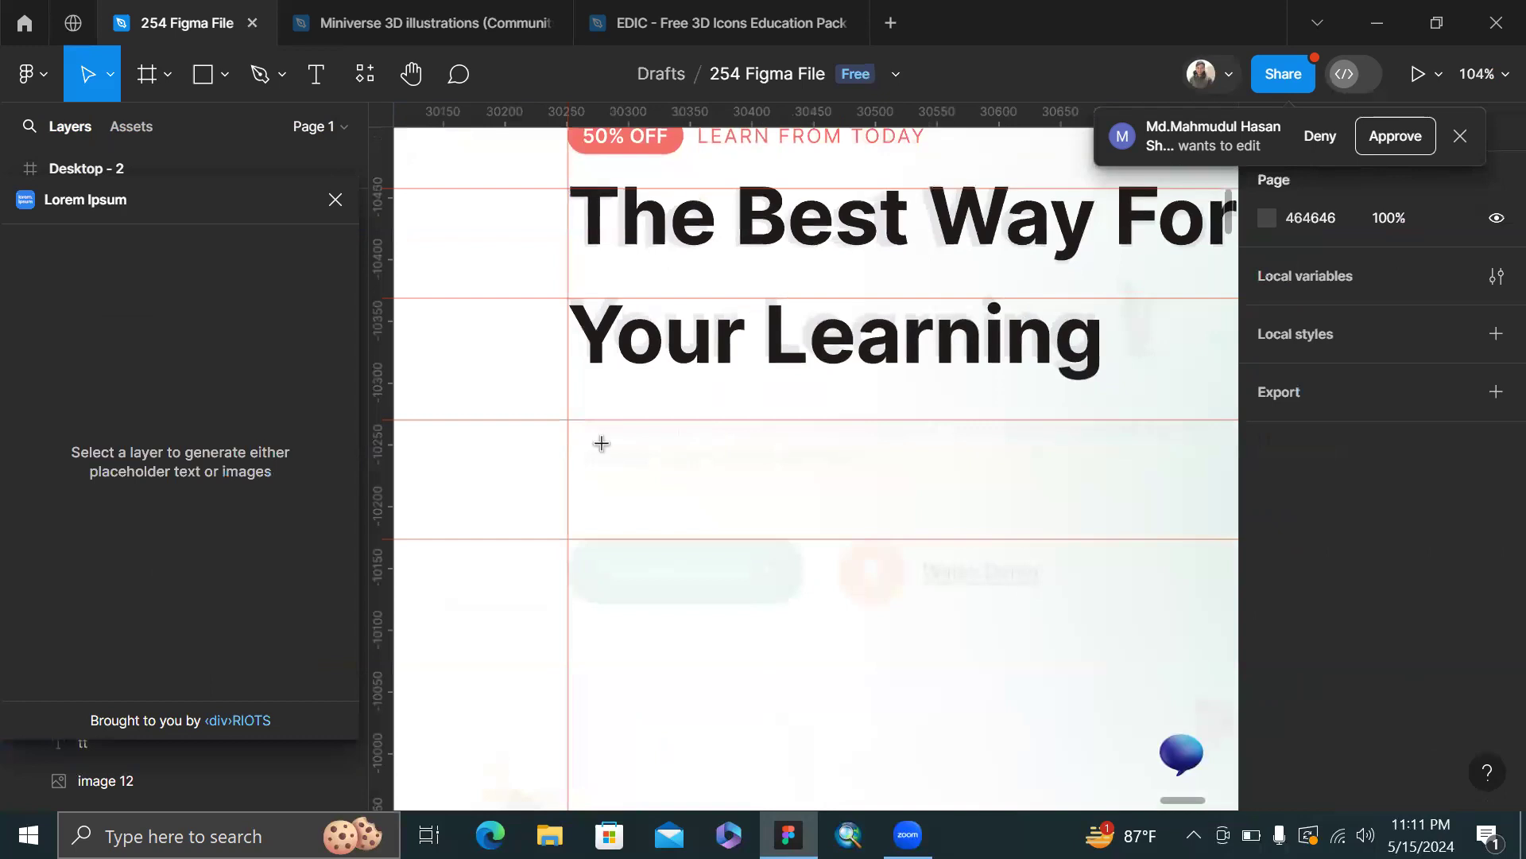
{"action": "key", "text": "t"}
{"action": "left_click_drag", "start_coordinate": [585, 421], "coordinate": [999, 469]}
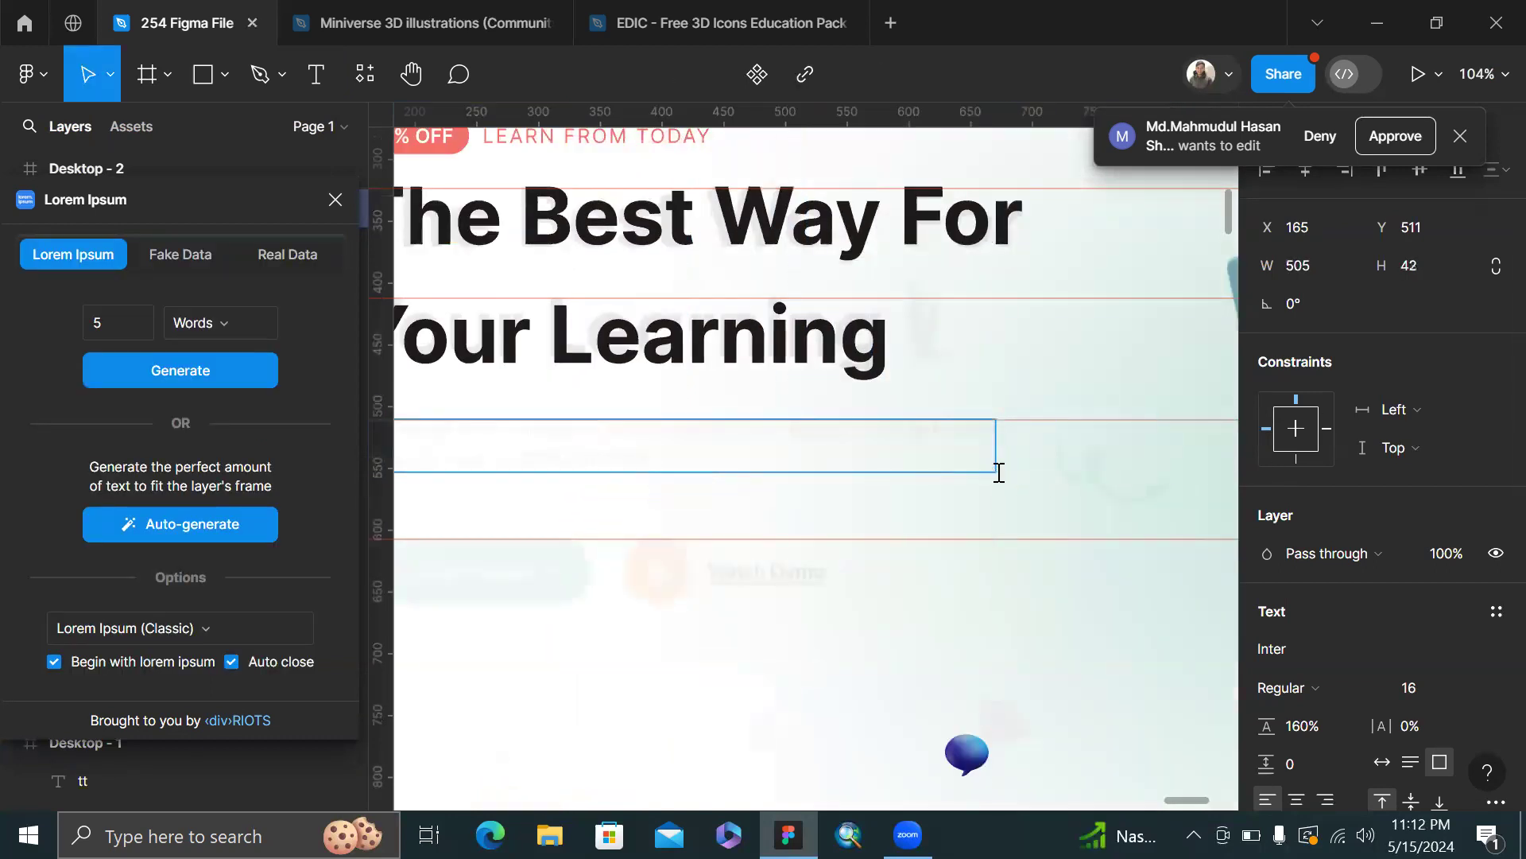
{"action": "scroll", "coordinate": [951, 456], "scroll_direction": "down", "scroll_amount": 5}
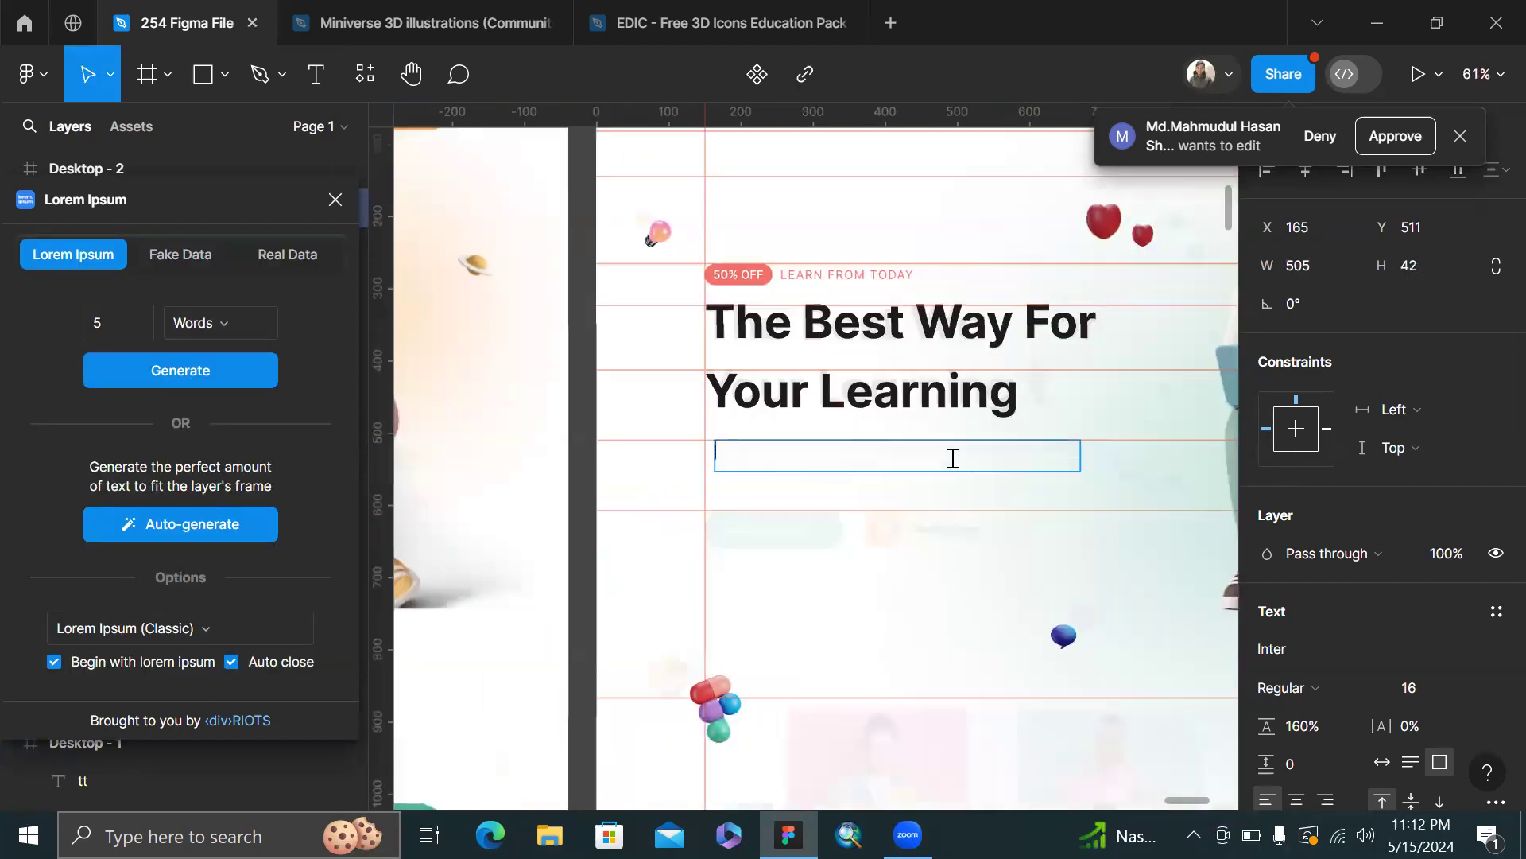
{"action": "left_click", "coordinate": [170, 529]}
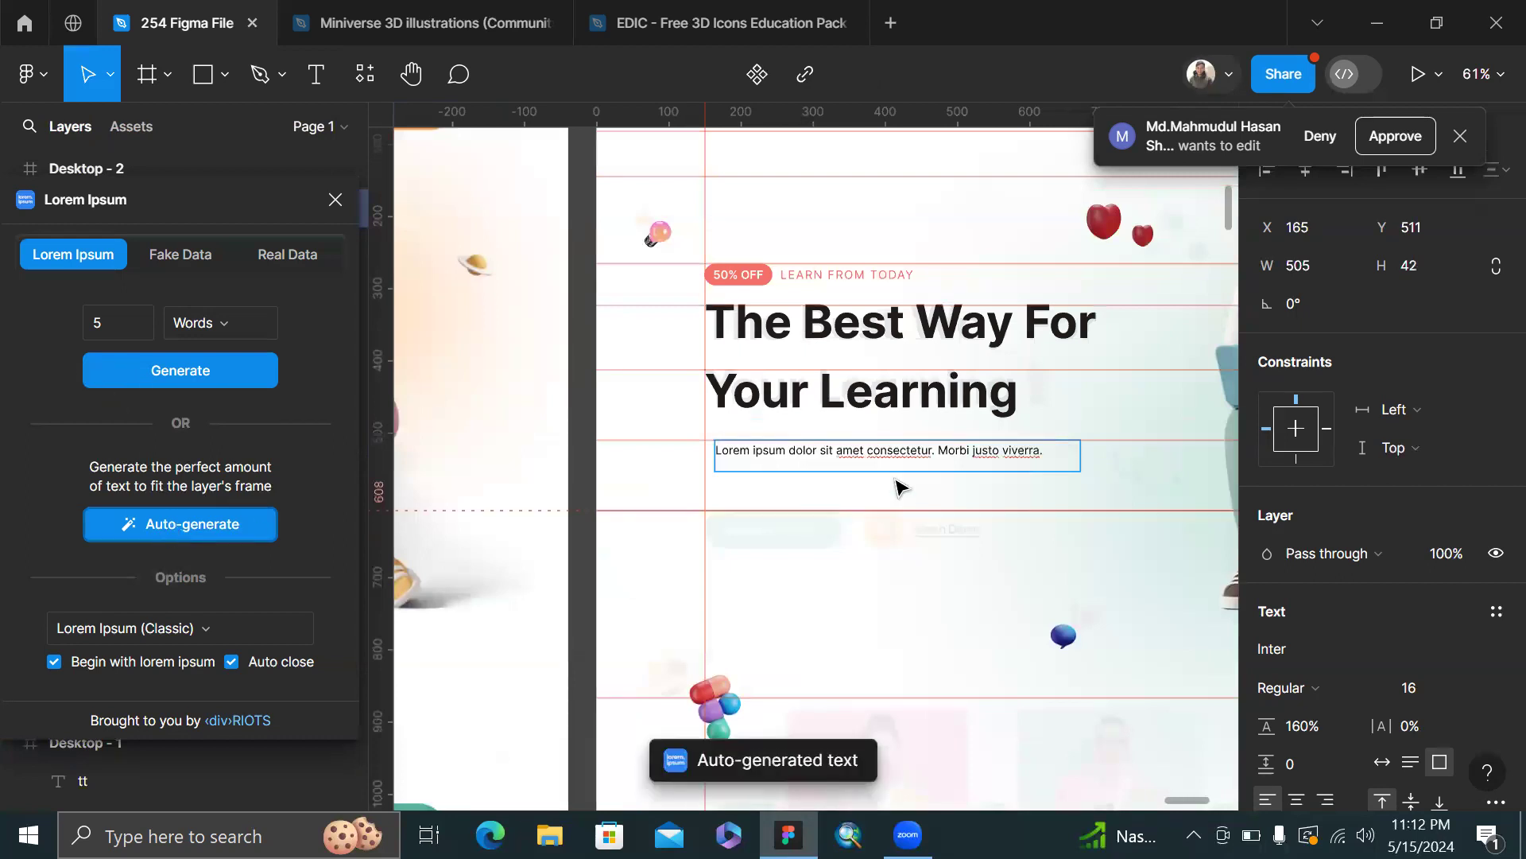
- Repeat the placeholder sentence at the end of the paragraph and shorten the repeat to "Lorem ipsum dolor ."
{"action": "scroll", "coordinate": [896, 484], "scroll_direction": "up", "scroll_amount": 2}
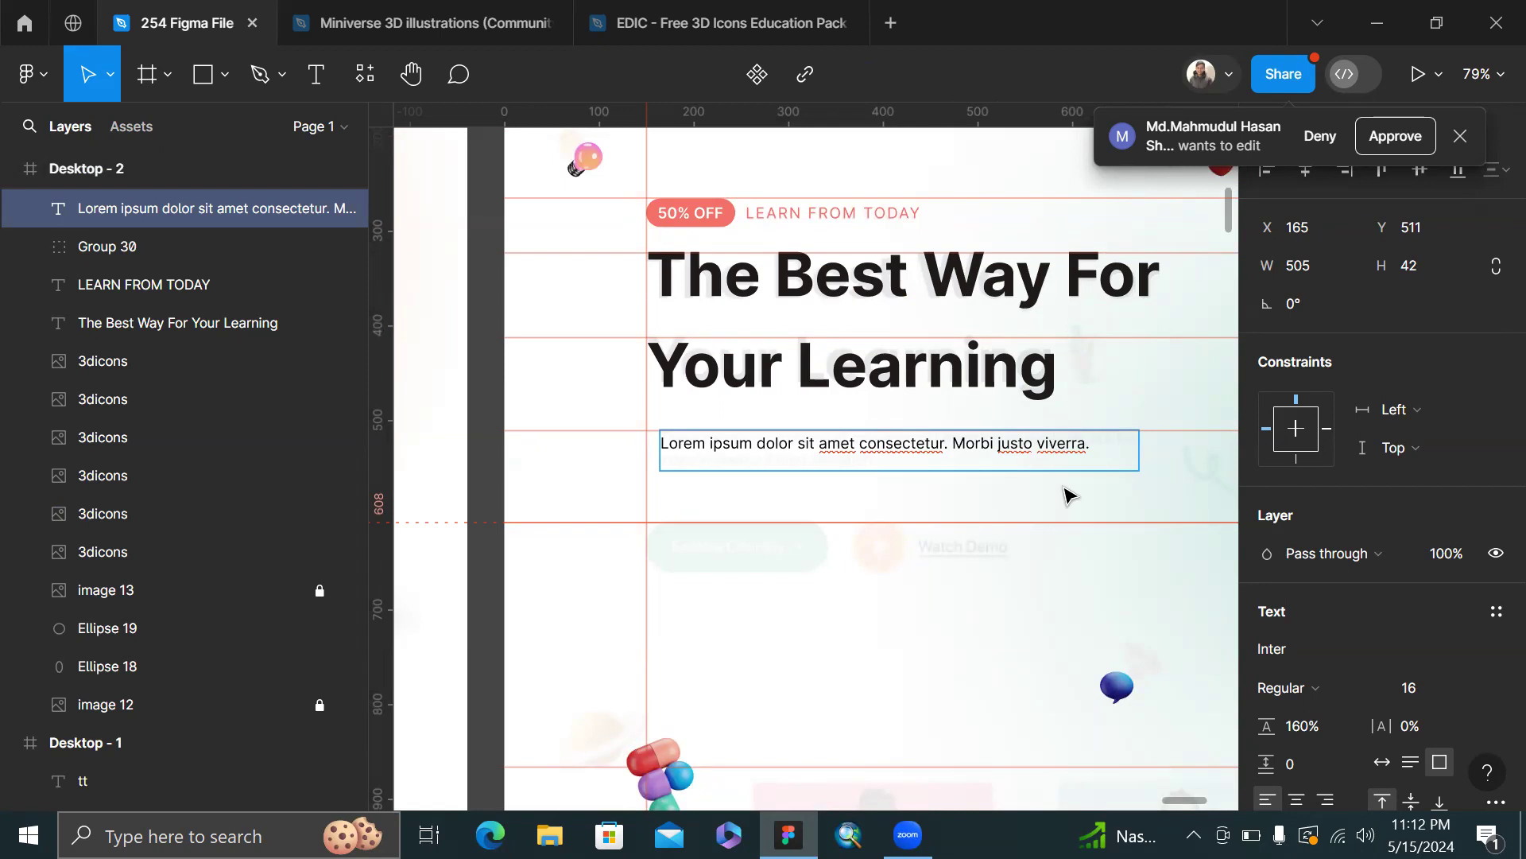
{"action": "scroll", "coordinate": [1062, 494], "scroll_direction": "up", "scroll_amount": 3}
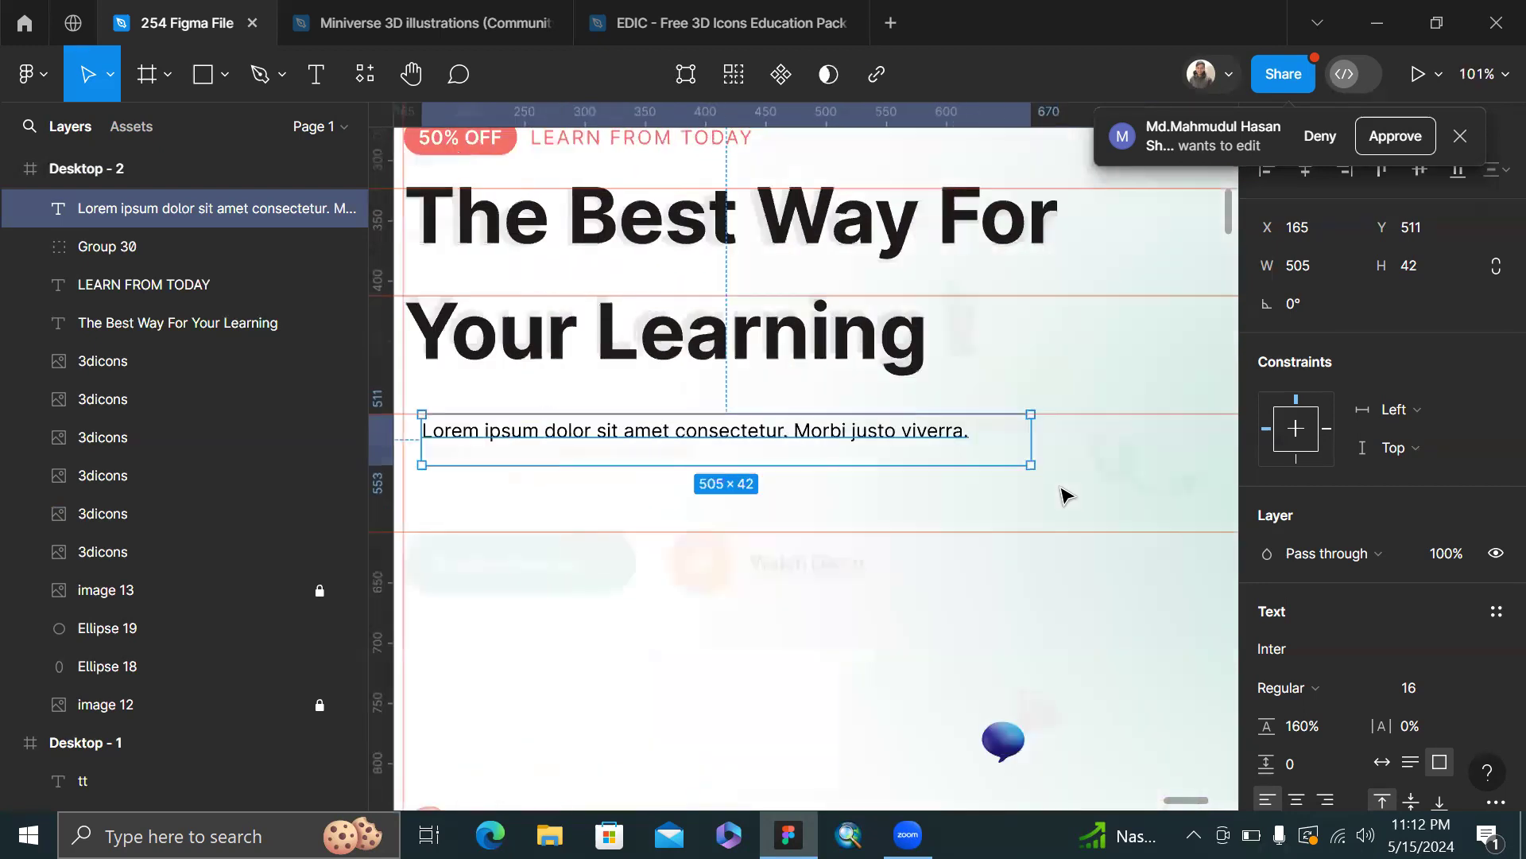
{"action": "scroll", "coordinate": [941, 439], "scroll_direction": "up", "scroll_amount": 2}
{"action": "double_click", "coordinate": [938, 431]}
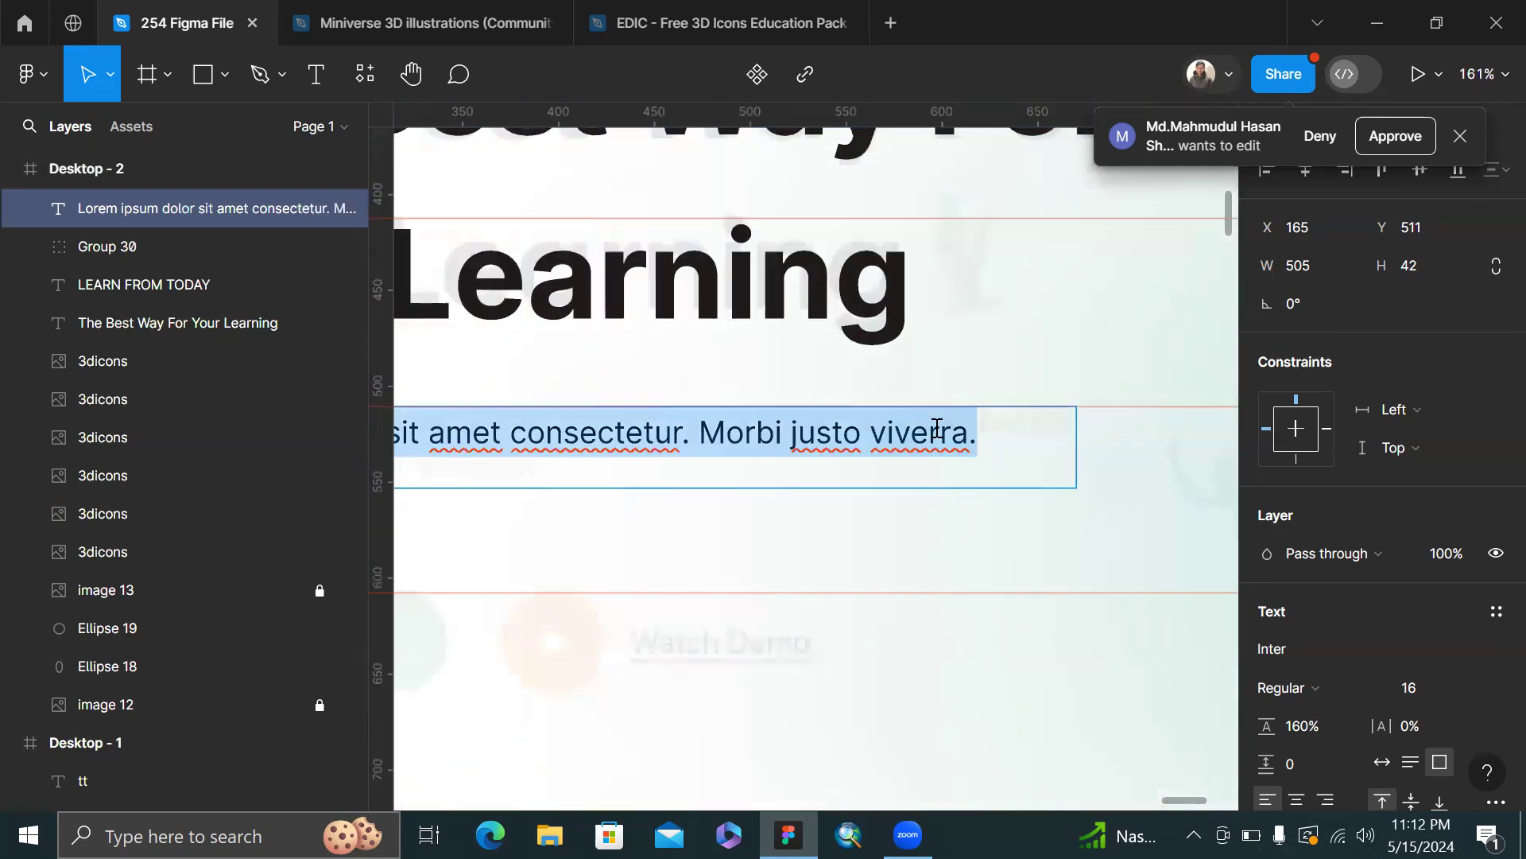
{"action": "left_click", "coordinate": [1041, 430]}
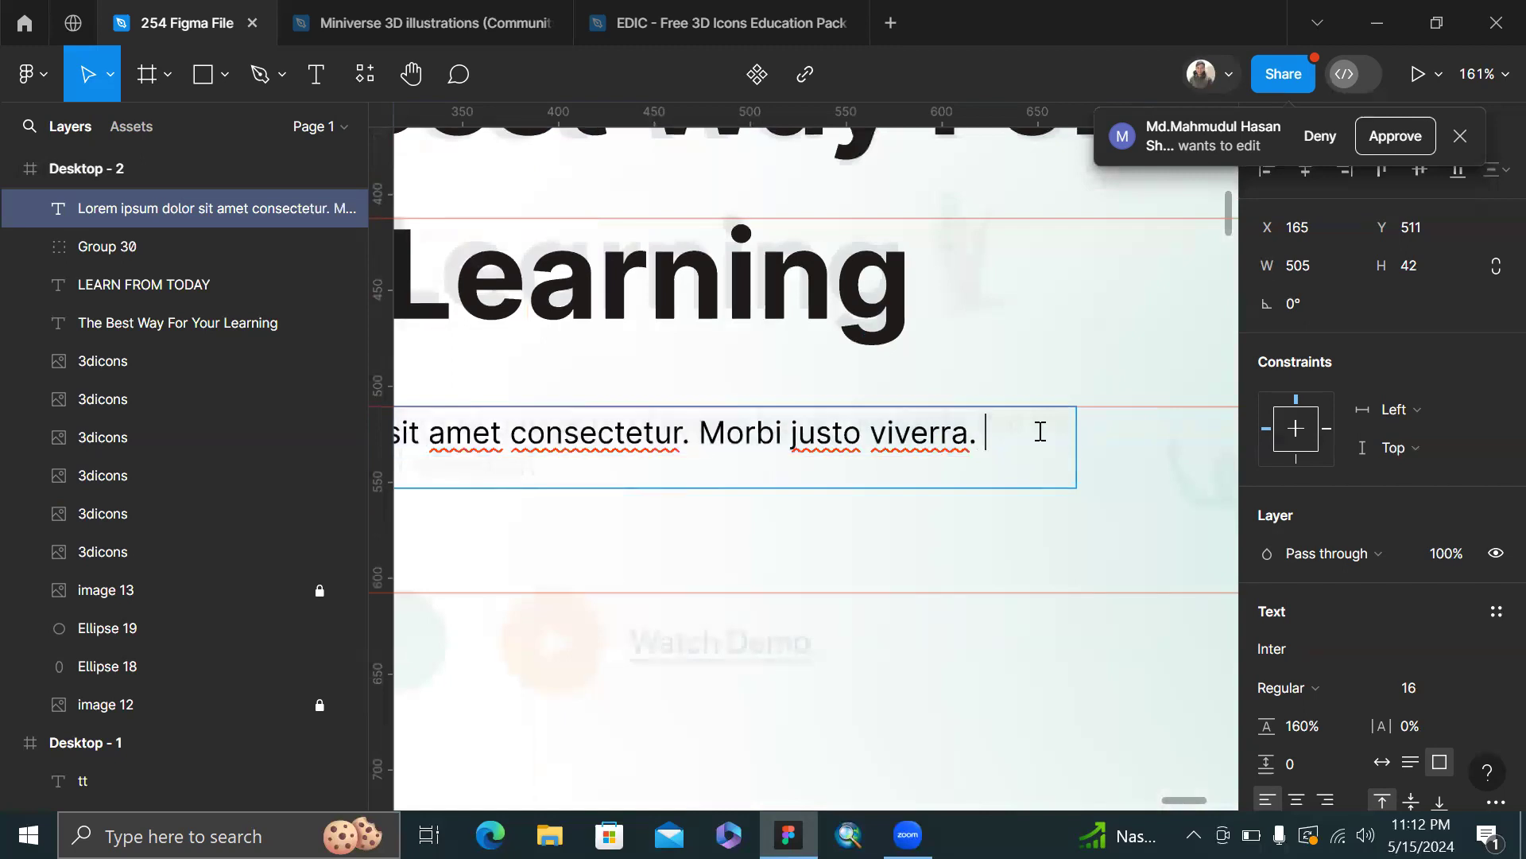
{"action": "scroll", "coordinate": [1040, 430], "scroll_direction": "down", "scroll_amount": 5}
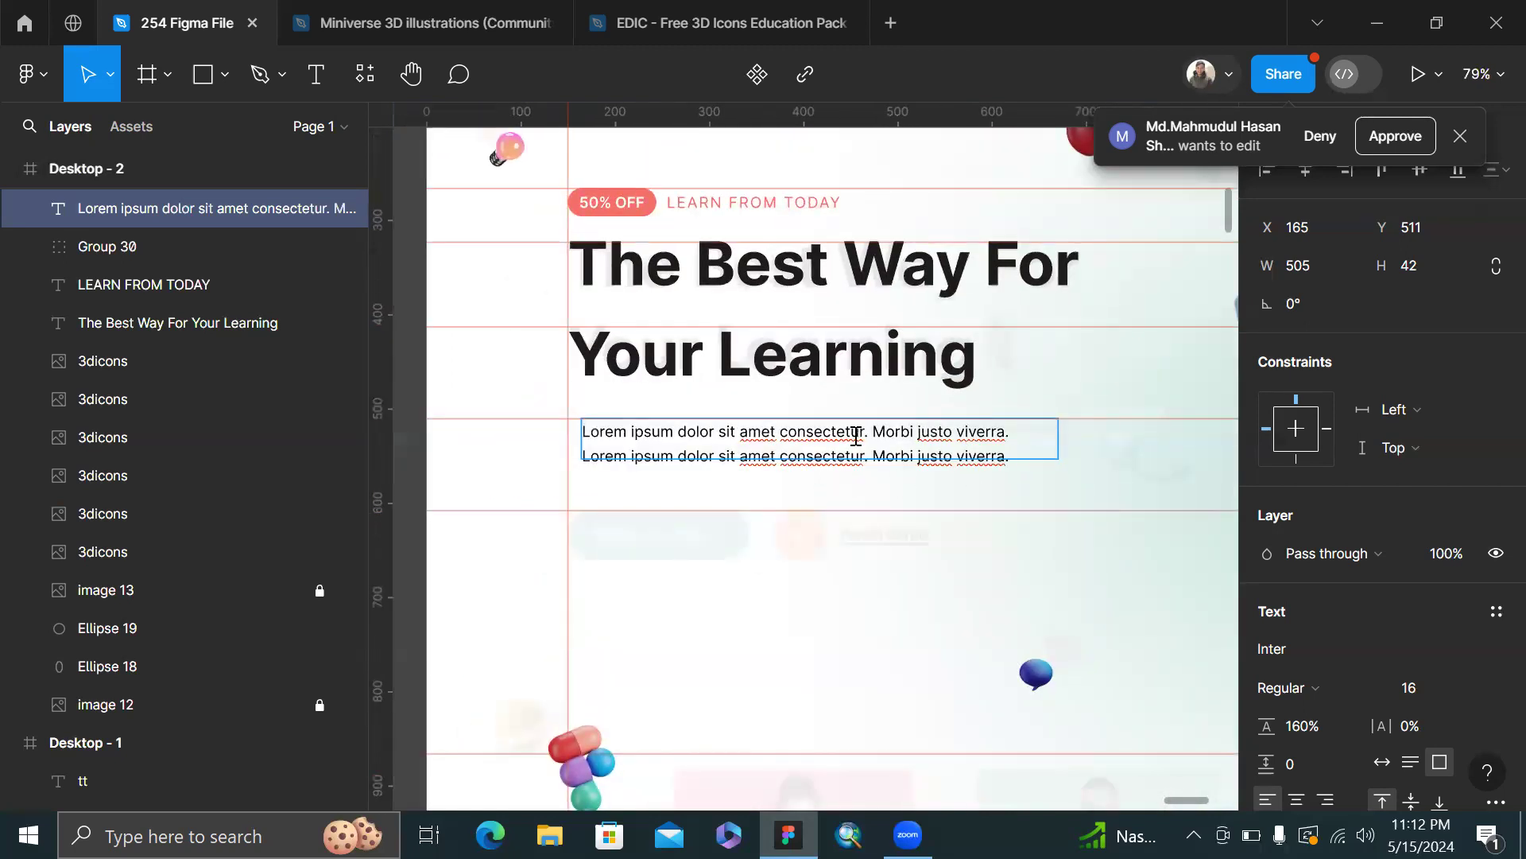
{"action": "left_click_drag", "start_coordinate": [790, 484], "coordinate": [726, 475]}
{"action": "key", "text": "BackSpace"}
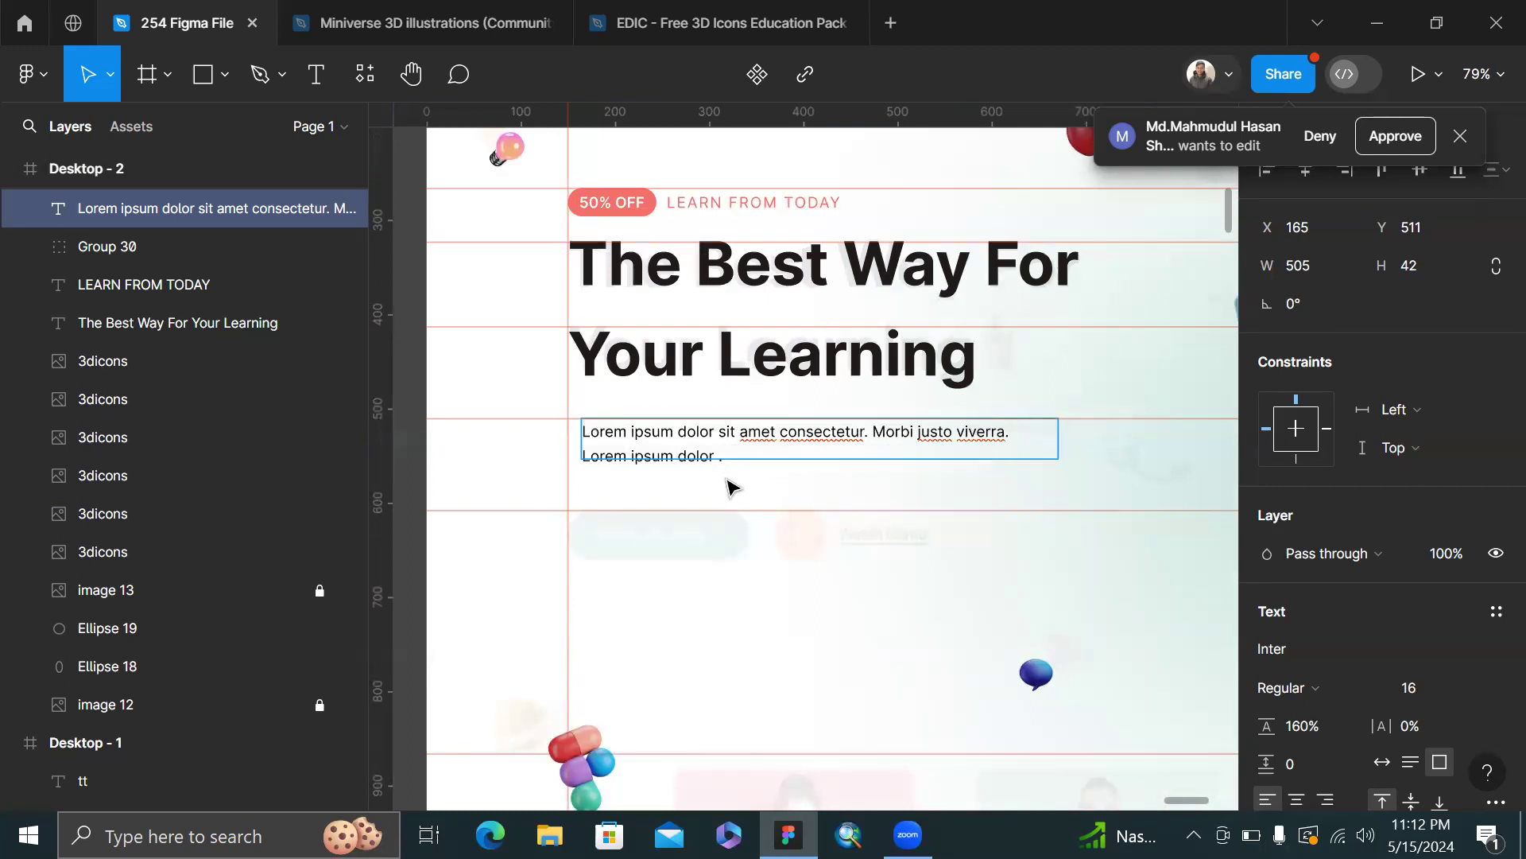
{"action": "key", "text": "Escape"}
- Set the placeholder paragraph to auto height and widen its text box to about 545
{"action": "scroll", "coordinate": [1339, 680], "scroll_direction": "down", "scroll_amount": 5}
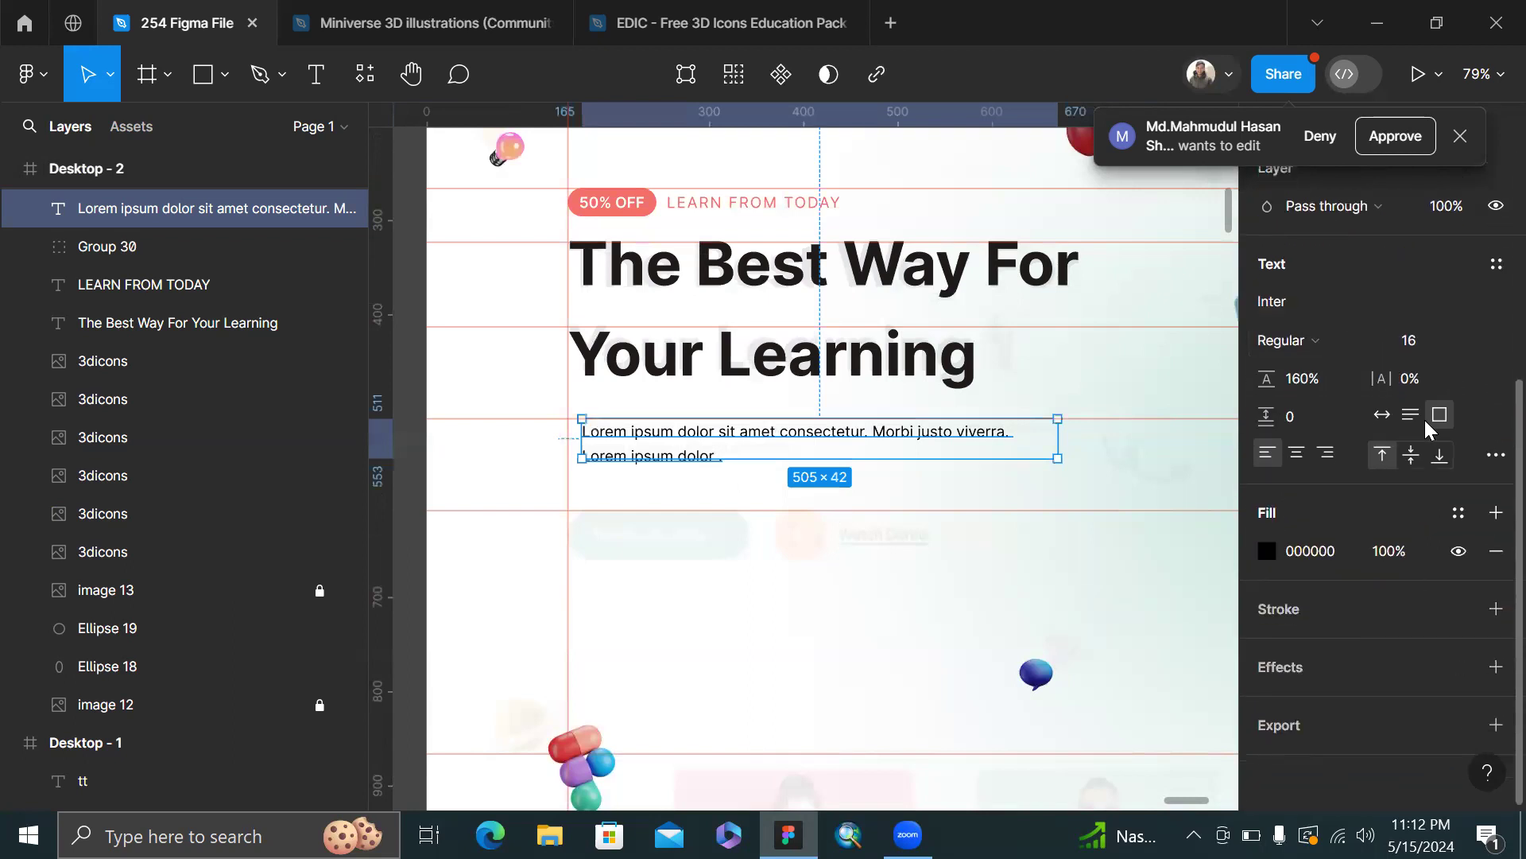
{"action": "left_click", "coordinate": [1416, 415]}
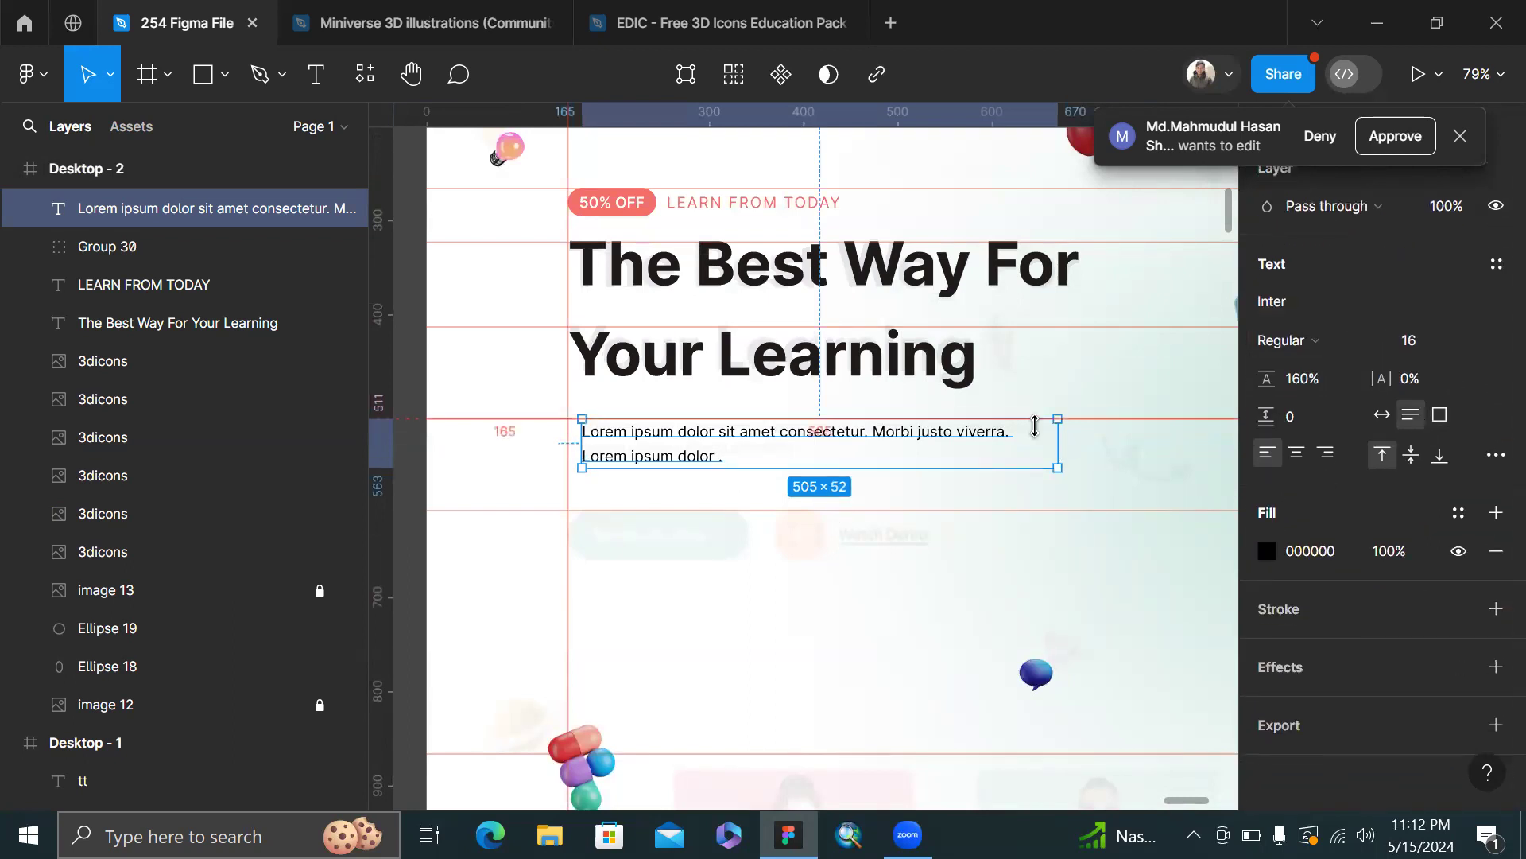
{"action": "left_click_drag", "start_coordinate": [1101, 446], "coordinate": [1095, 446]}
- Recolour the placeholder paragraph to mid grey (717171)
{"action": "scroll", "coordinate": [1297, 608], "scroll_direction": "down", "scroll_amount": 1}
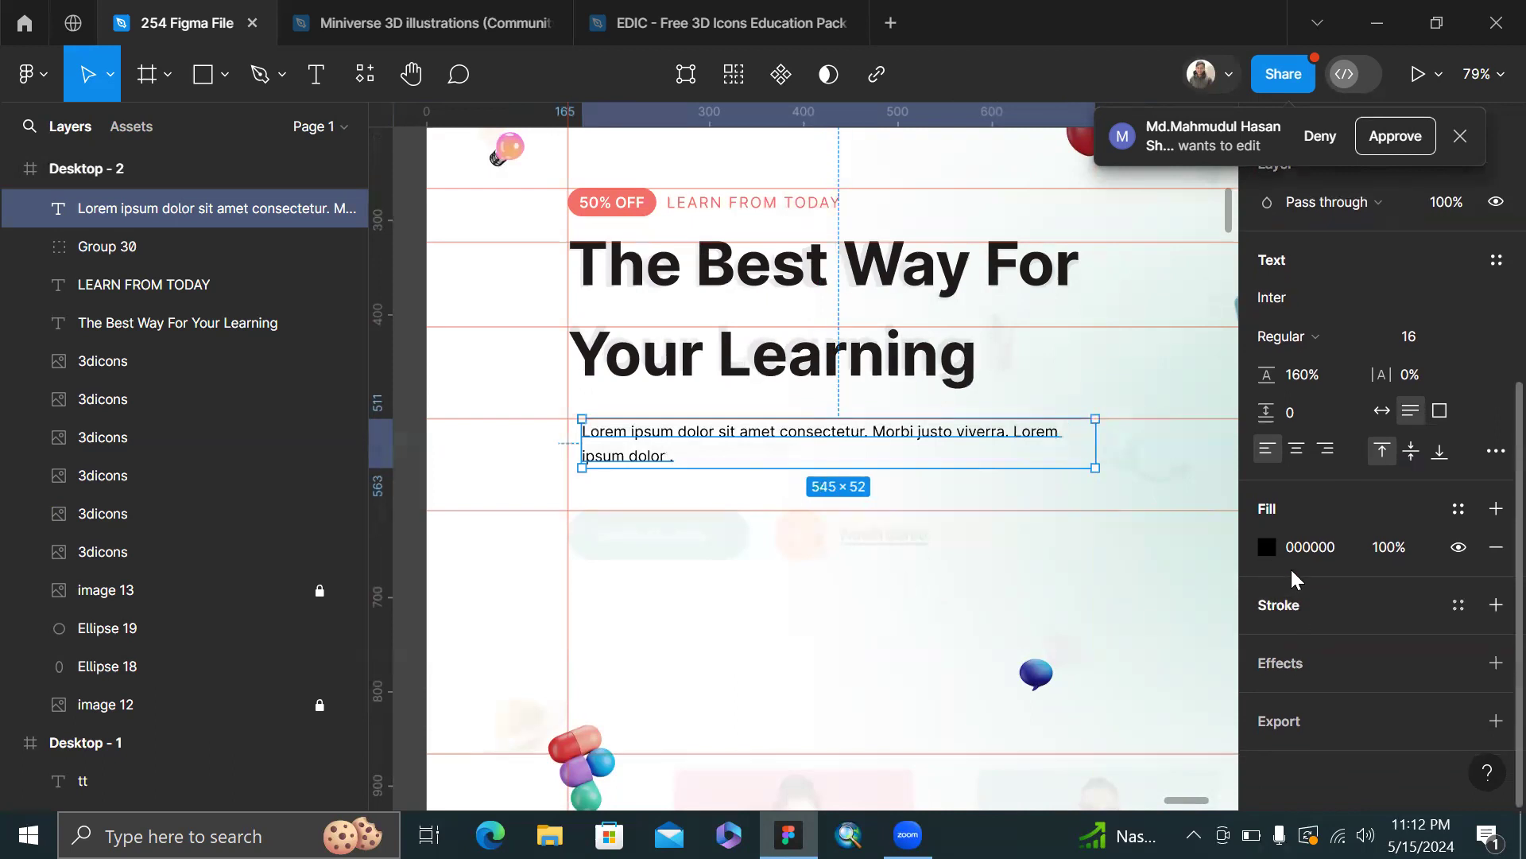
{"action": "left_click", "coordinate": [1265, 546]}
{"action": "left_click_drag", "start_coordinate": [983, 389], "coordinate": [878, 366]}
- Move the grey placeholder paragraph up to Y 505 so its first line starts at the guide under the heading
{"action": "scroll", "coordinate": [665, 408], "scroll_direction": "up", "scroll_amount": 5}
{"action": "scroll", "coordinate": [610, 454], "scroll_direction": "up", "scroll_amount": 12}
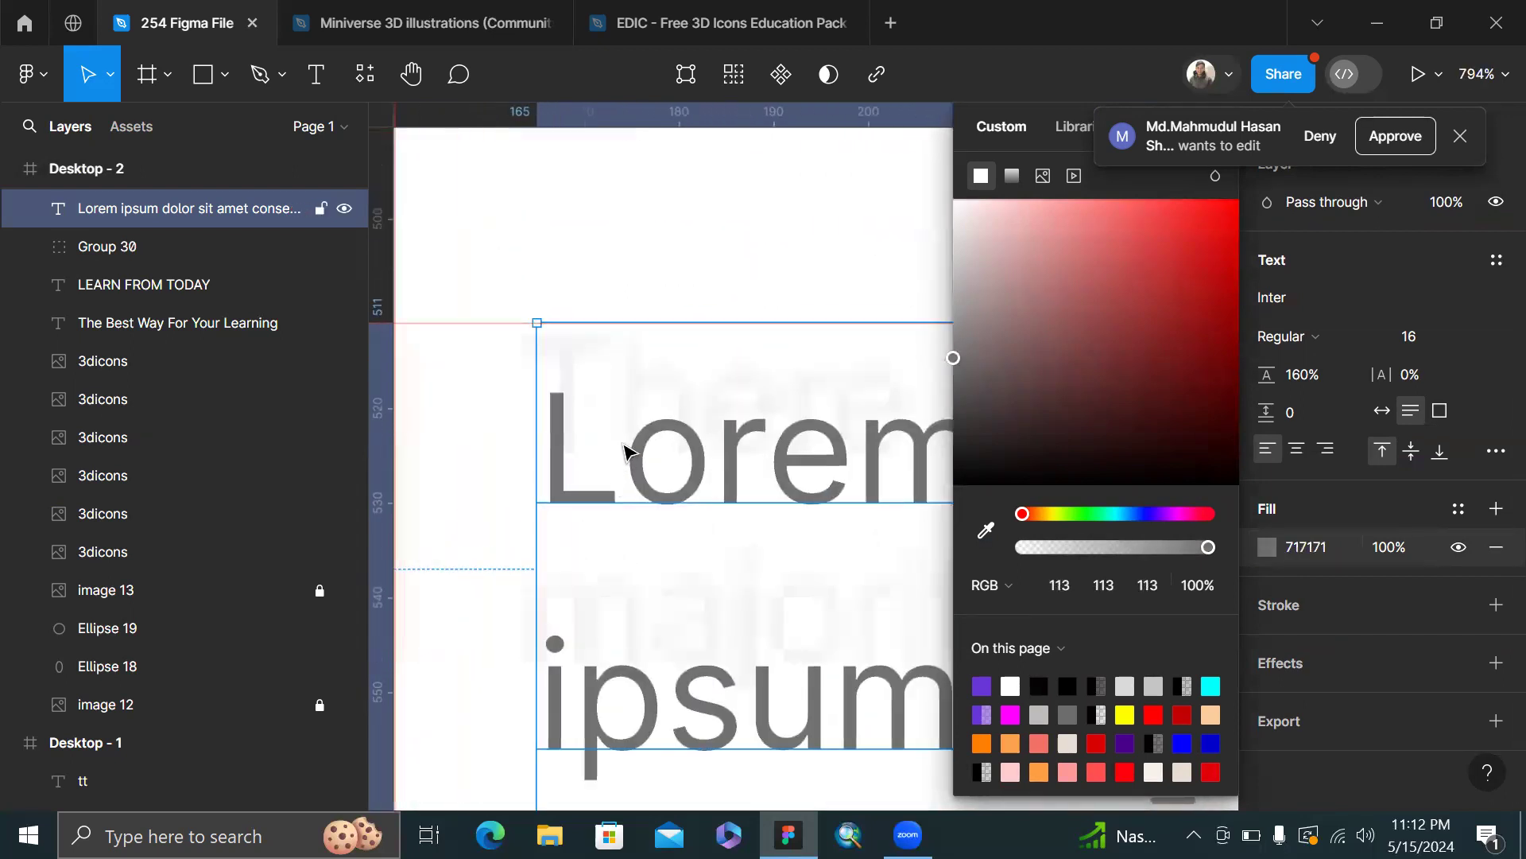
{"action": "scroll", "coordinate": [624, 445], "scroll_direction": "down", "scroll_amount": 2}
{"action": "scroll", "coordinate": [624, 449], "scroll_direction": "up", "scroll_amount": 1}
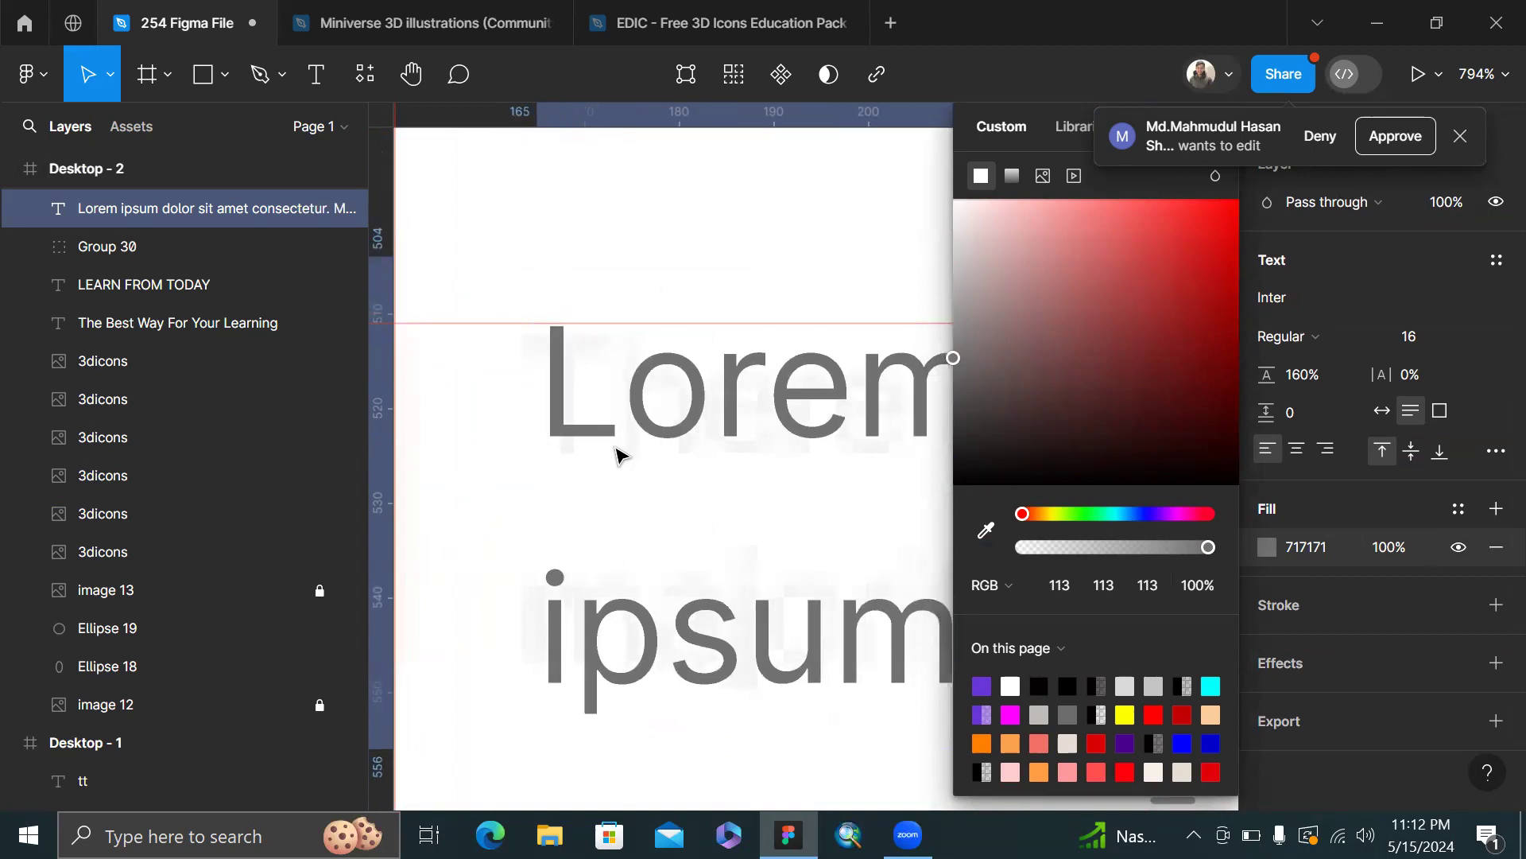
{"action": "scroll", "coordinate": [612, 457], "scroll_direction": "down", "scroll_amount": 20}
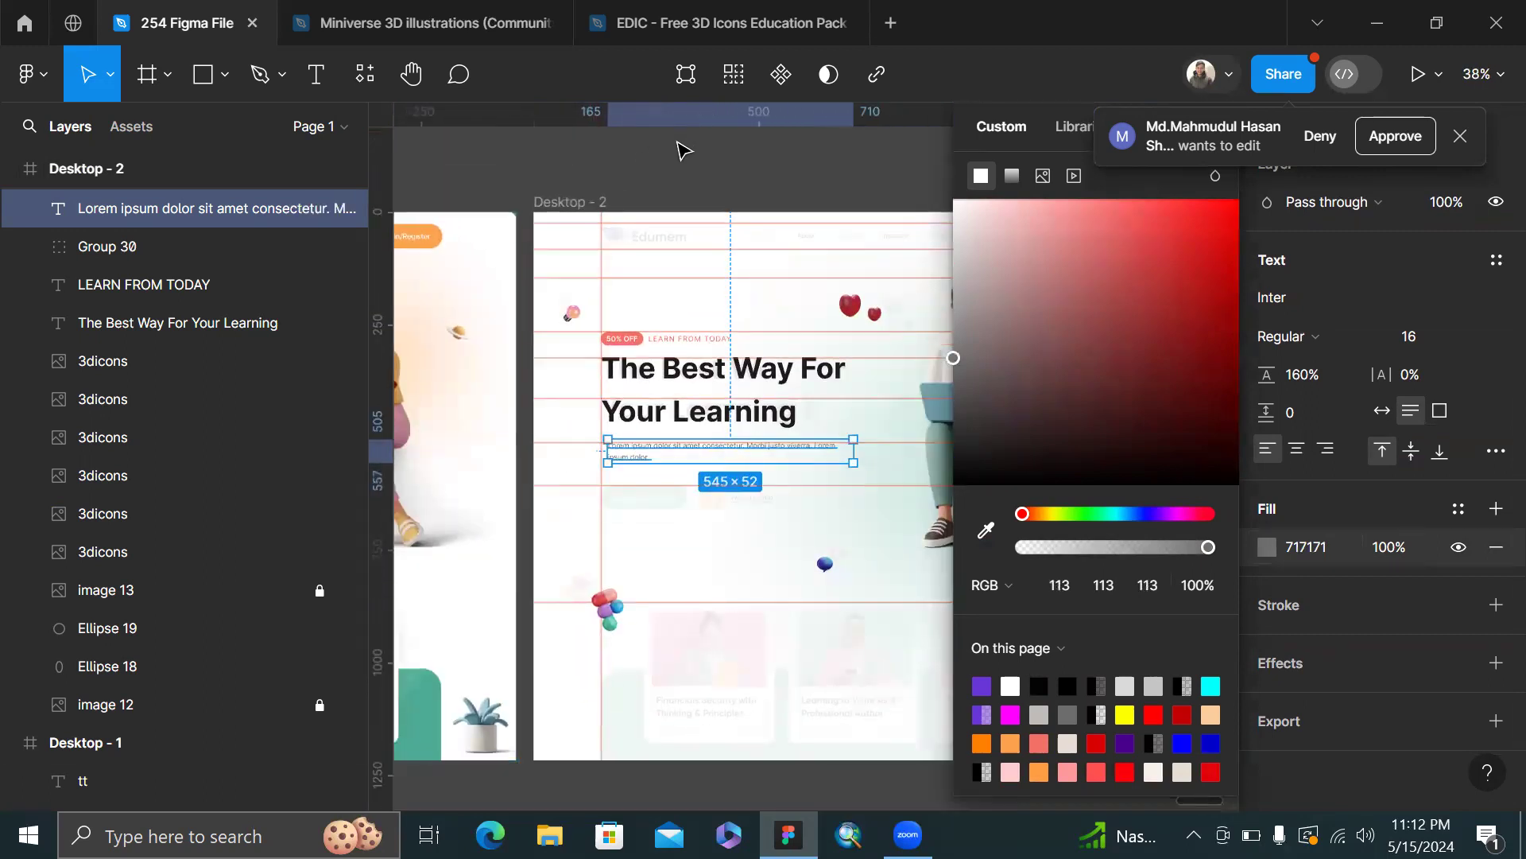
{"action": "left_click", "coordinate": [682, 150]}
- Draw a rectangle about 193 × 51 over the faded Explore Courses button in Desktop - 2 and set its height to 52
{"action": "scroll", "coordinate": [648, 453], "scroll_direction": "right", "scroll_amount": 1}
{"action": "scroll", "coordinate": [647, 457], "scroll_direction": "up", "scroll_amount": 5}
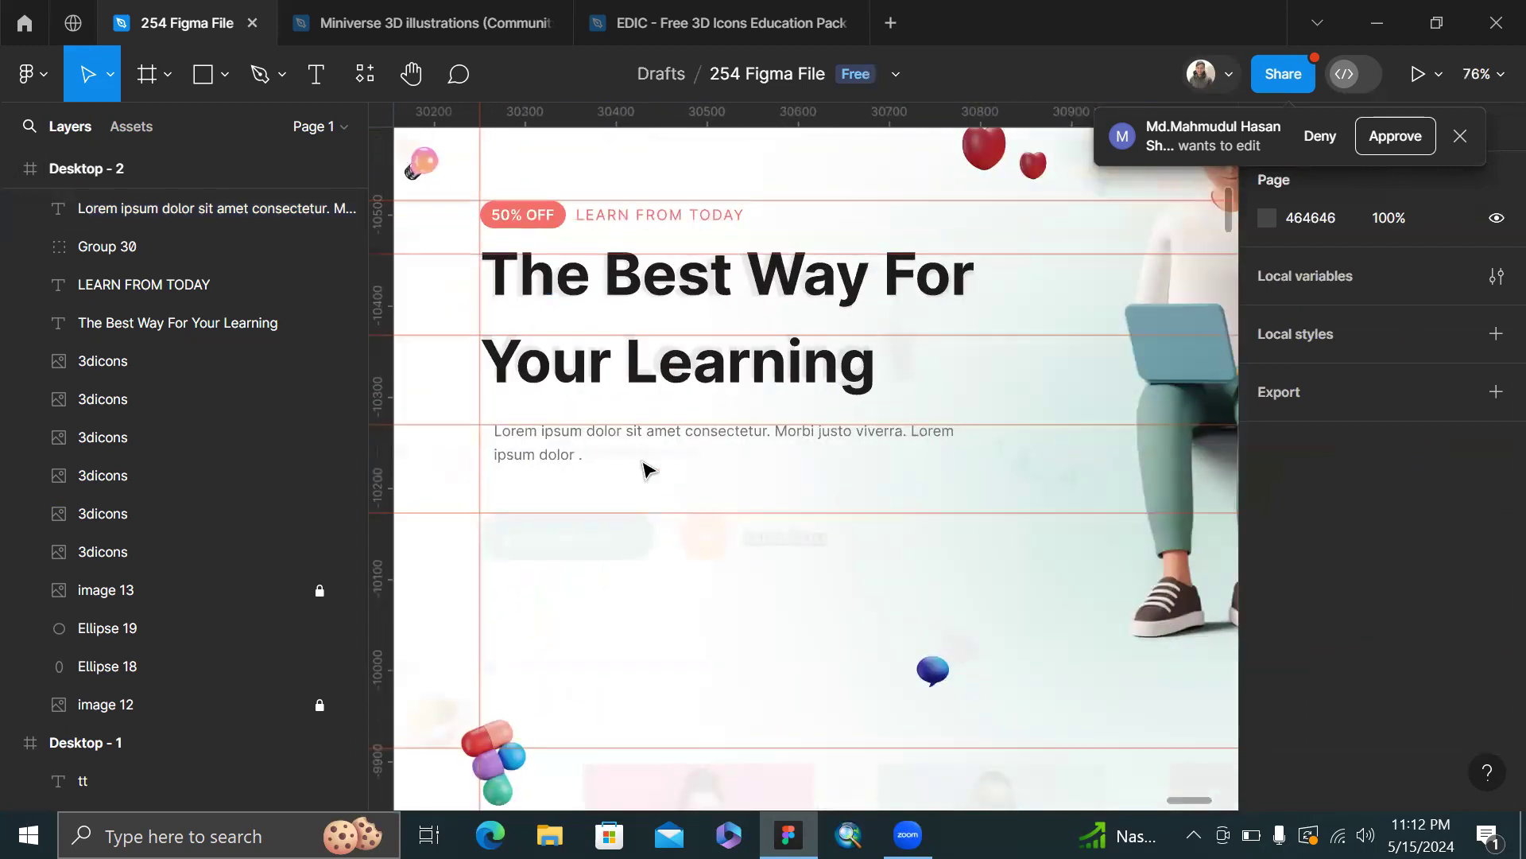
{"action": "scroll", "coordinate": [644, 469], "scroll_direction": "up", "scroll_amount": 4}
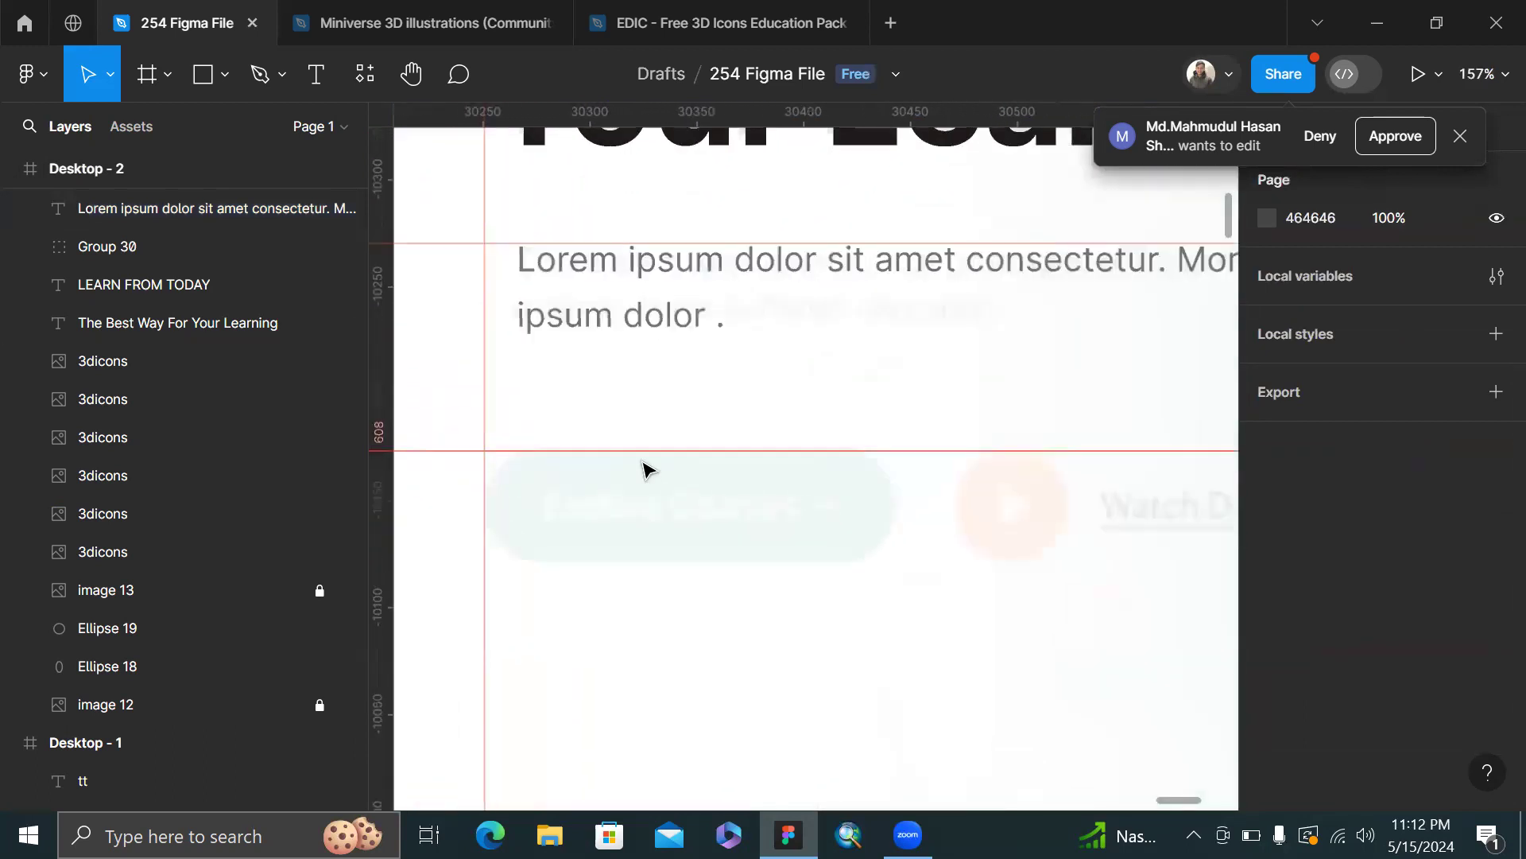
{"action": "scroll", "coordinate": [644, 469], "scroll_direction": "up", "scroll_amount": 2}
{"action": "key", "text": "r"}
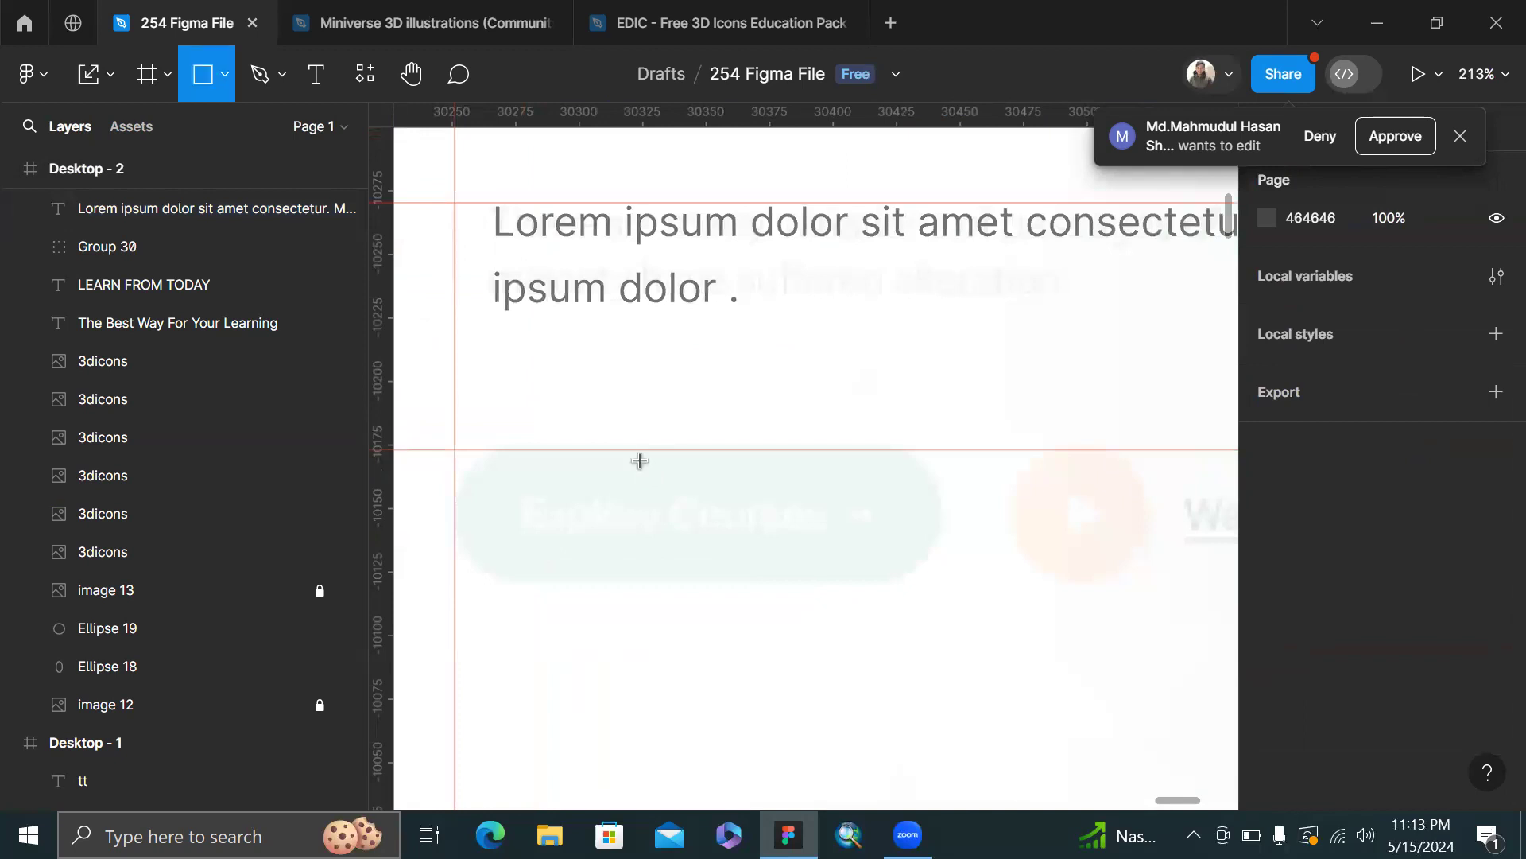
{"action": "left_click_drag", "start_coordinate": [454, 451], "coordinate": [945, 579]}
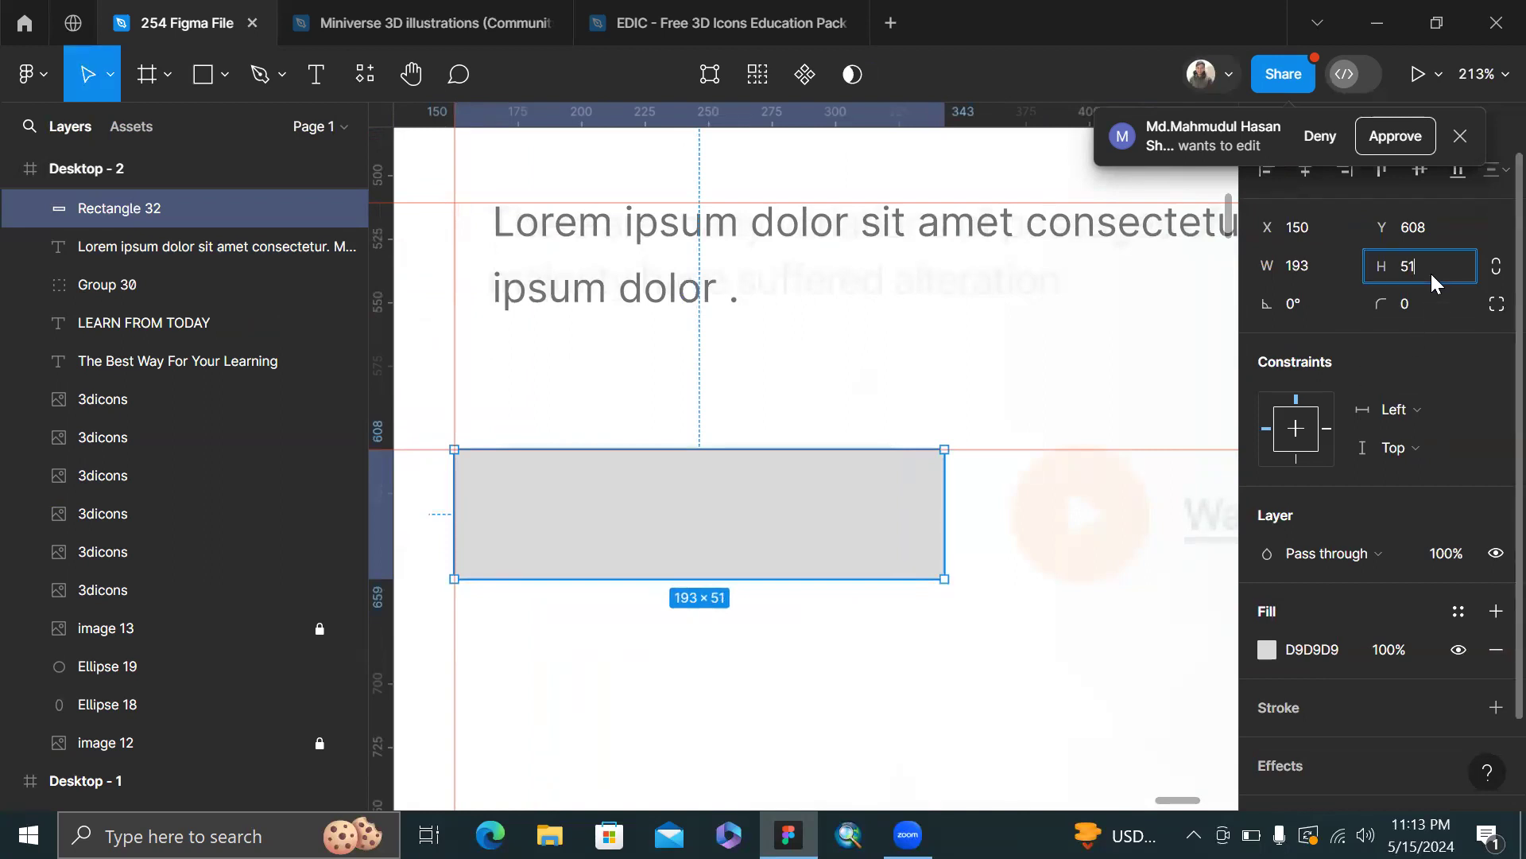
{"action": "key", "text": "Up"}
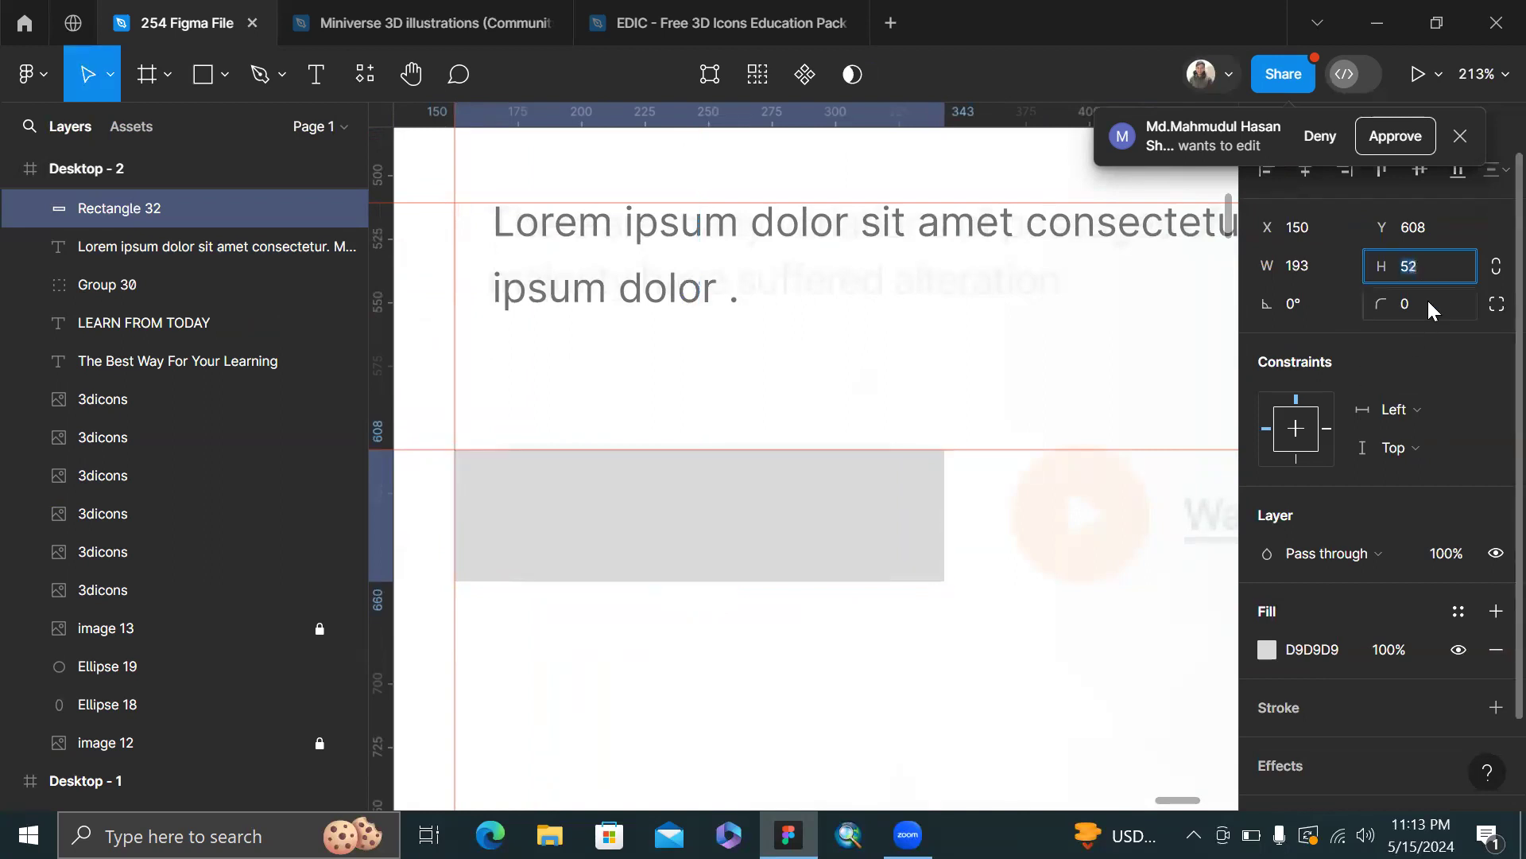
- Round the button rectangle's corners, trying a radius of 20 and then setting it to 200
{"action": "left_click", "coordinate": [1428, 300]}
{"action": "type", "text": "20"}
{"action": "key", "text": "Return"}
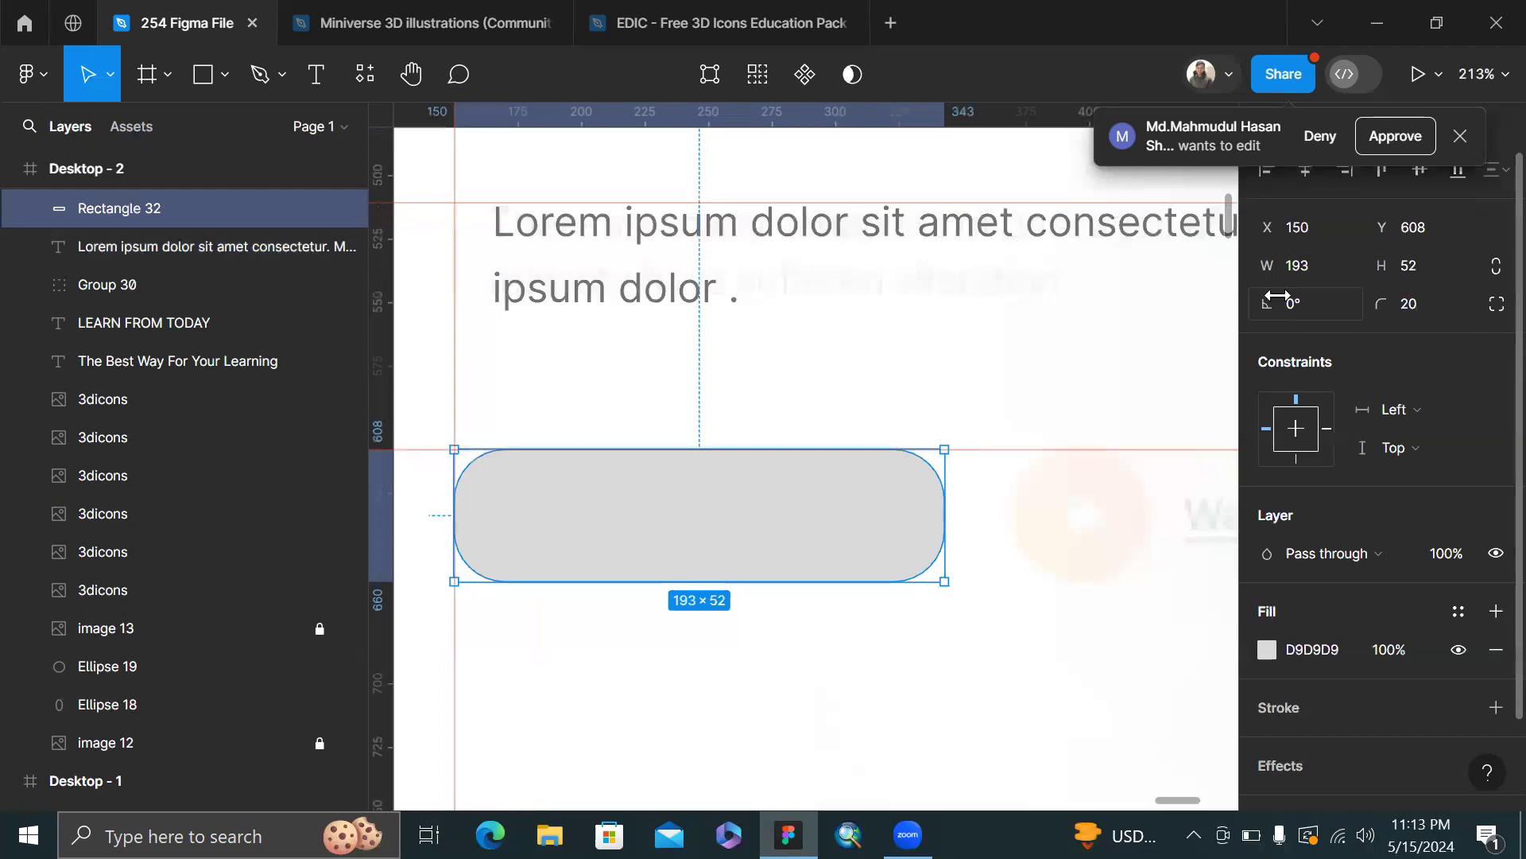
{"action": "left_click", "coordinate": [1433, 301]}
{"action": "type", "text": "0"}
{"action": "key", "text": "Return"}
{"action": "scroll", "coordinate": [1081, 351], "scroll_direction": "down", "scroll_amount": 5}
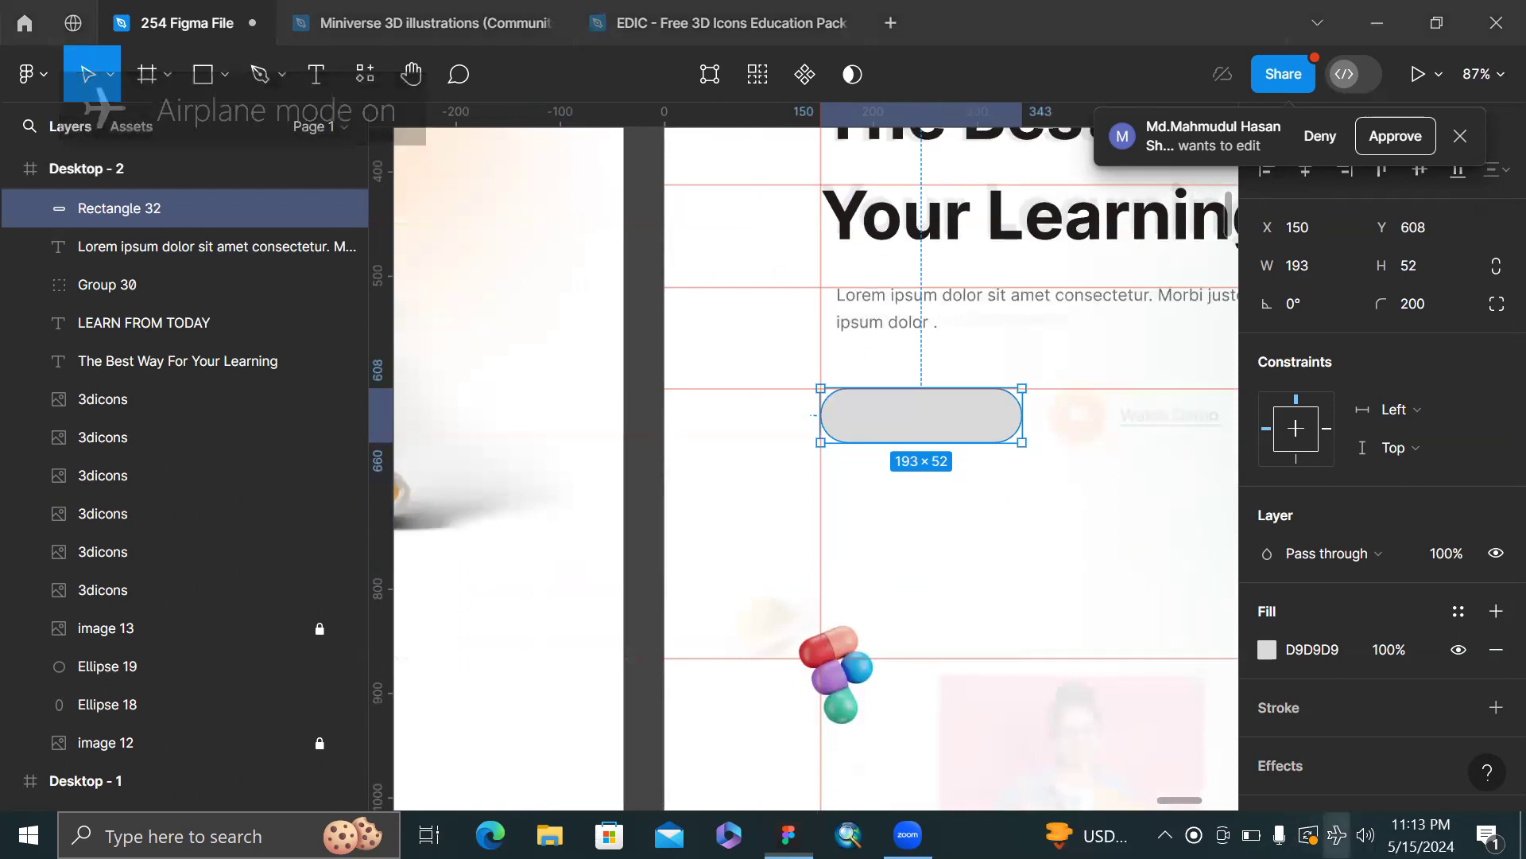
- Turn off airplane mode in Windows to restore the Wi-Fi connection
{"action": "left_click", "coordinate": [1338, 834]}
{"action": "left_click", "coordinate": [1292, 744]}
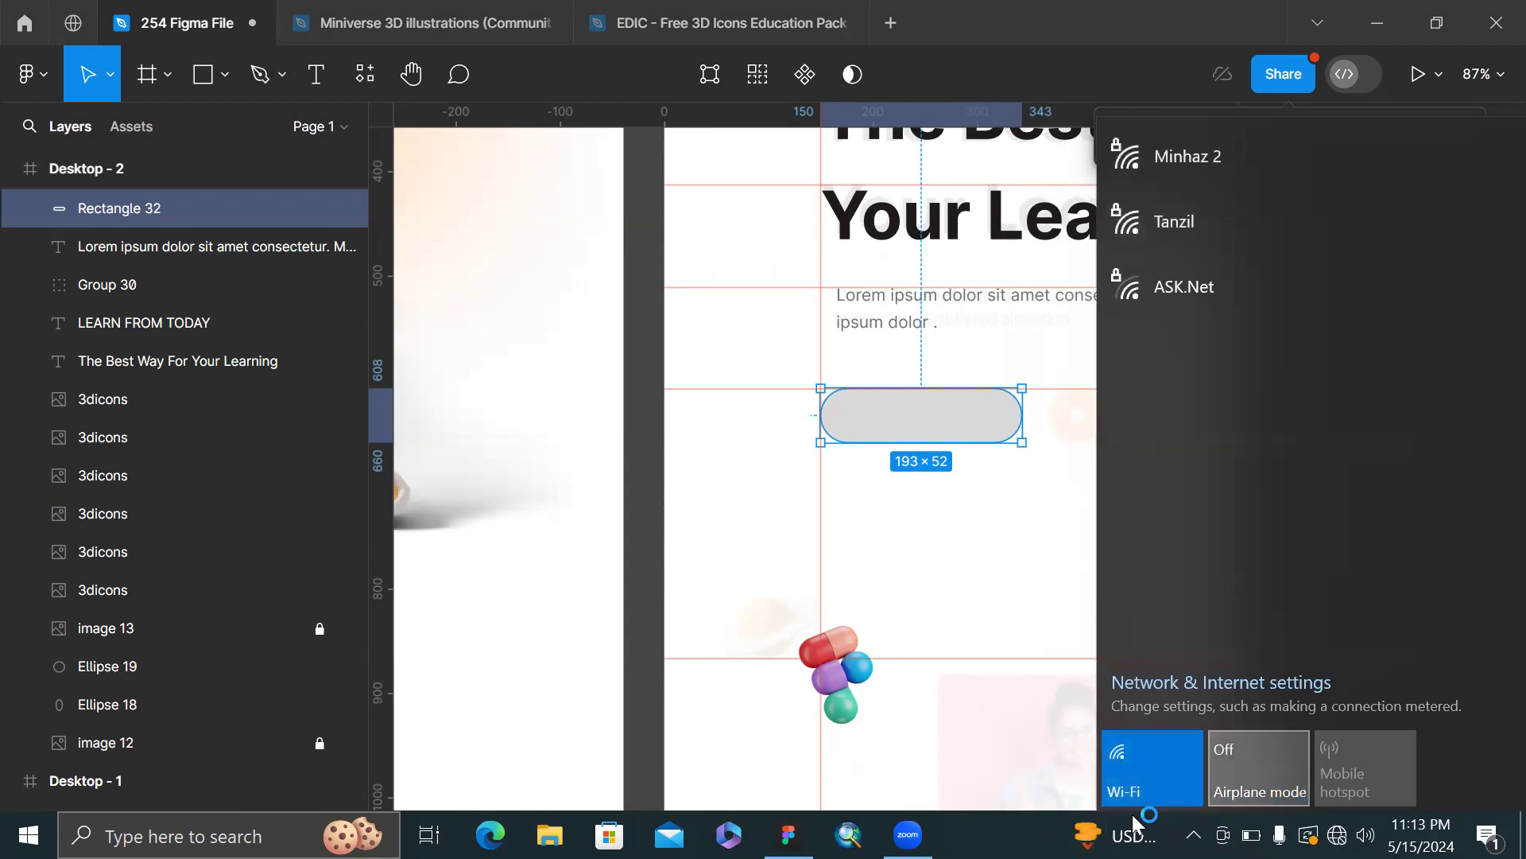
{"action": "left_click", "coordinate": [1056, 571]}
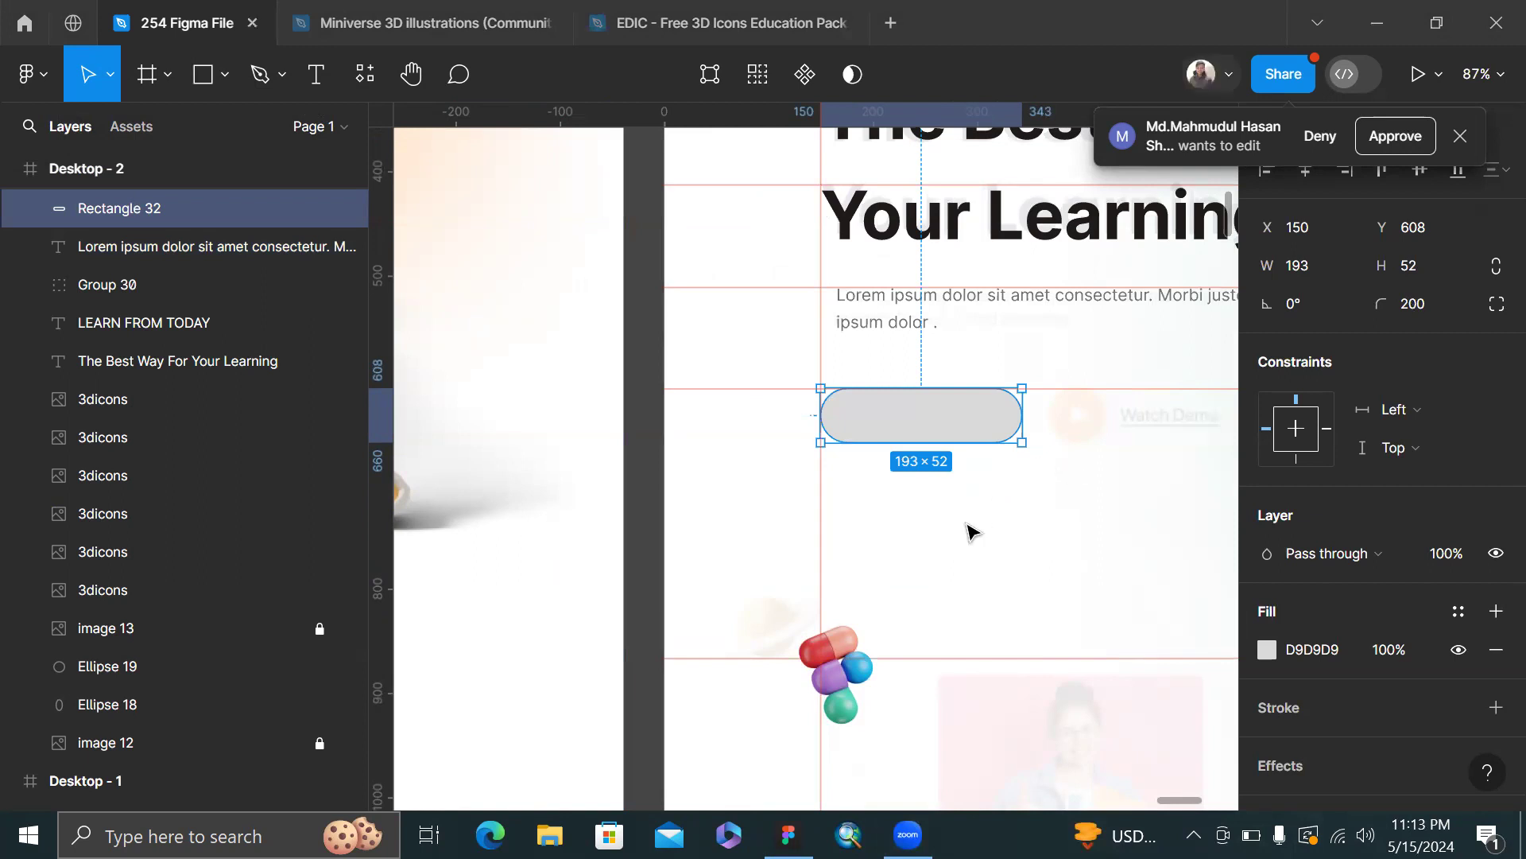
- Fill the button rectangle with the green (4DAC96) sampled from the Explore Courses button in Desktop - 1
{"action": "scroll", "coordinate": [1224, 523], "scroll_direction": "down", "scroll_amount": 5}
{"action": "scroll", "coordinate": [998, 529], "scroll_direction": "up", "scroll_amount": 5}
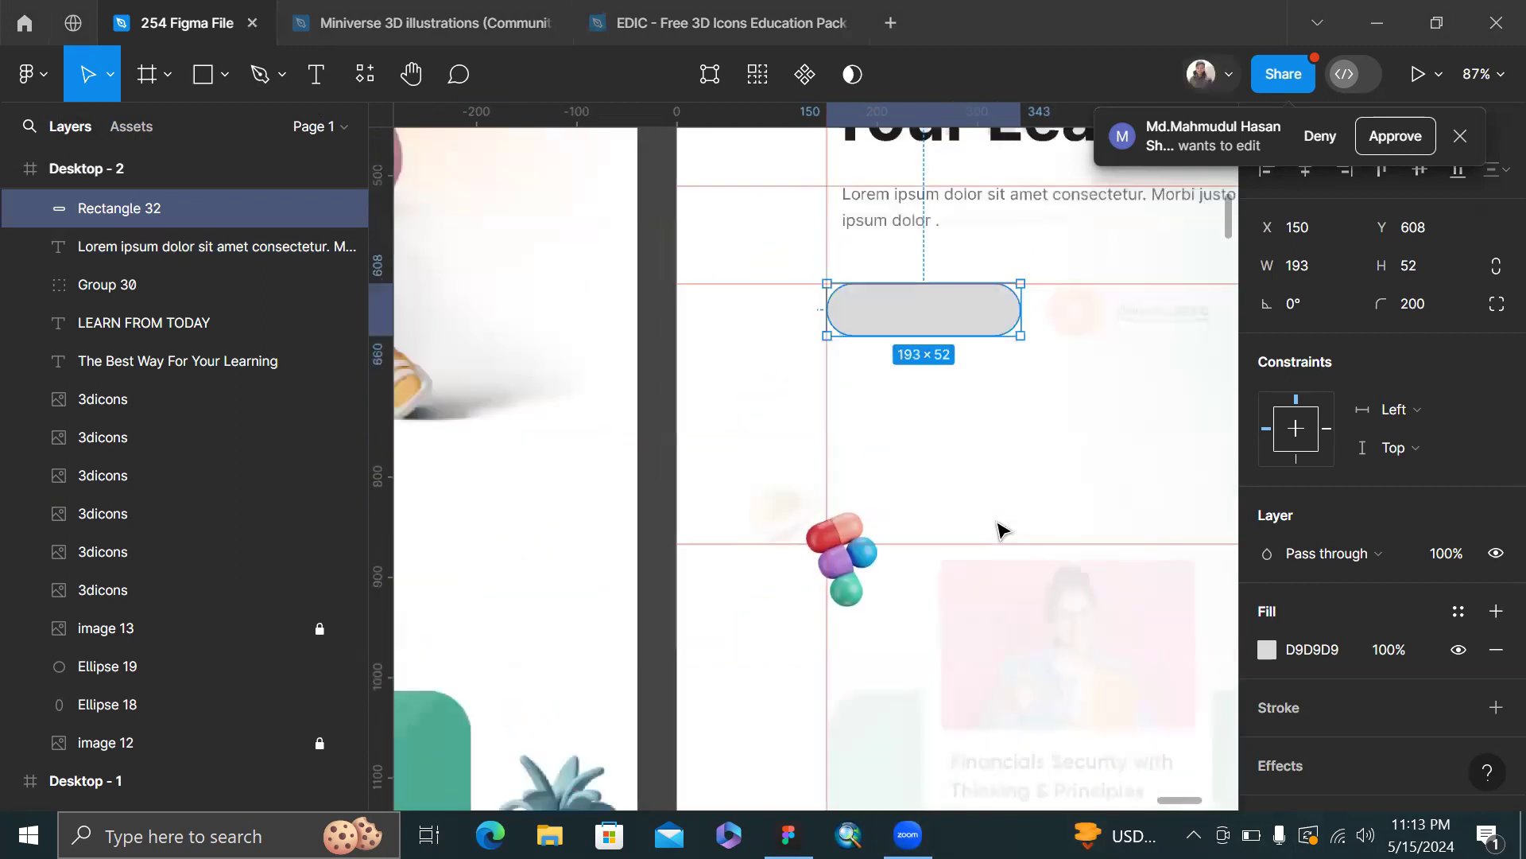
{"action": "scroll", "coordinate": [1001, 529], "scroll_direction": "down", "scroll_amount": 3, "text": "ctrl"}
{"action": "scroll", "coordinate": [1000, 530], "scroll_direction": "right", "scroll_amount": 1}
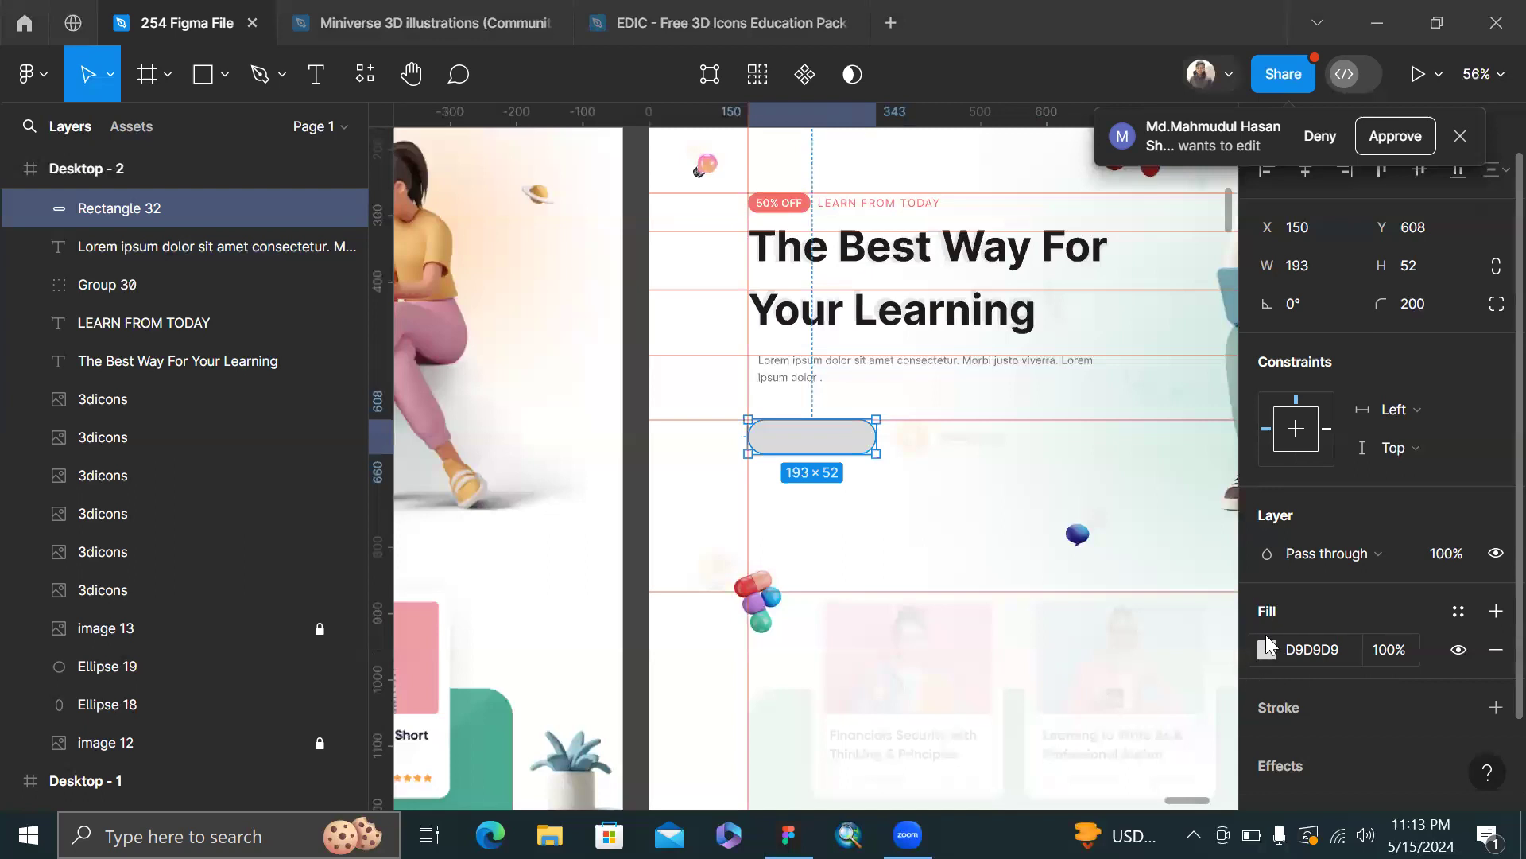
{"action": "left_click", "coordinate": [1267, 648]}
{"action": "left_click", "coordinate": [988, 528]}
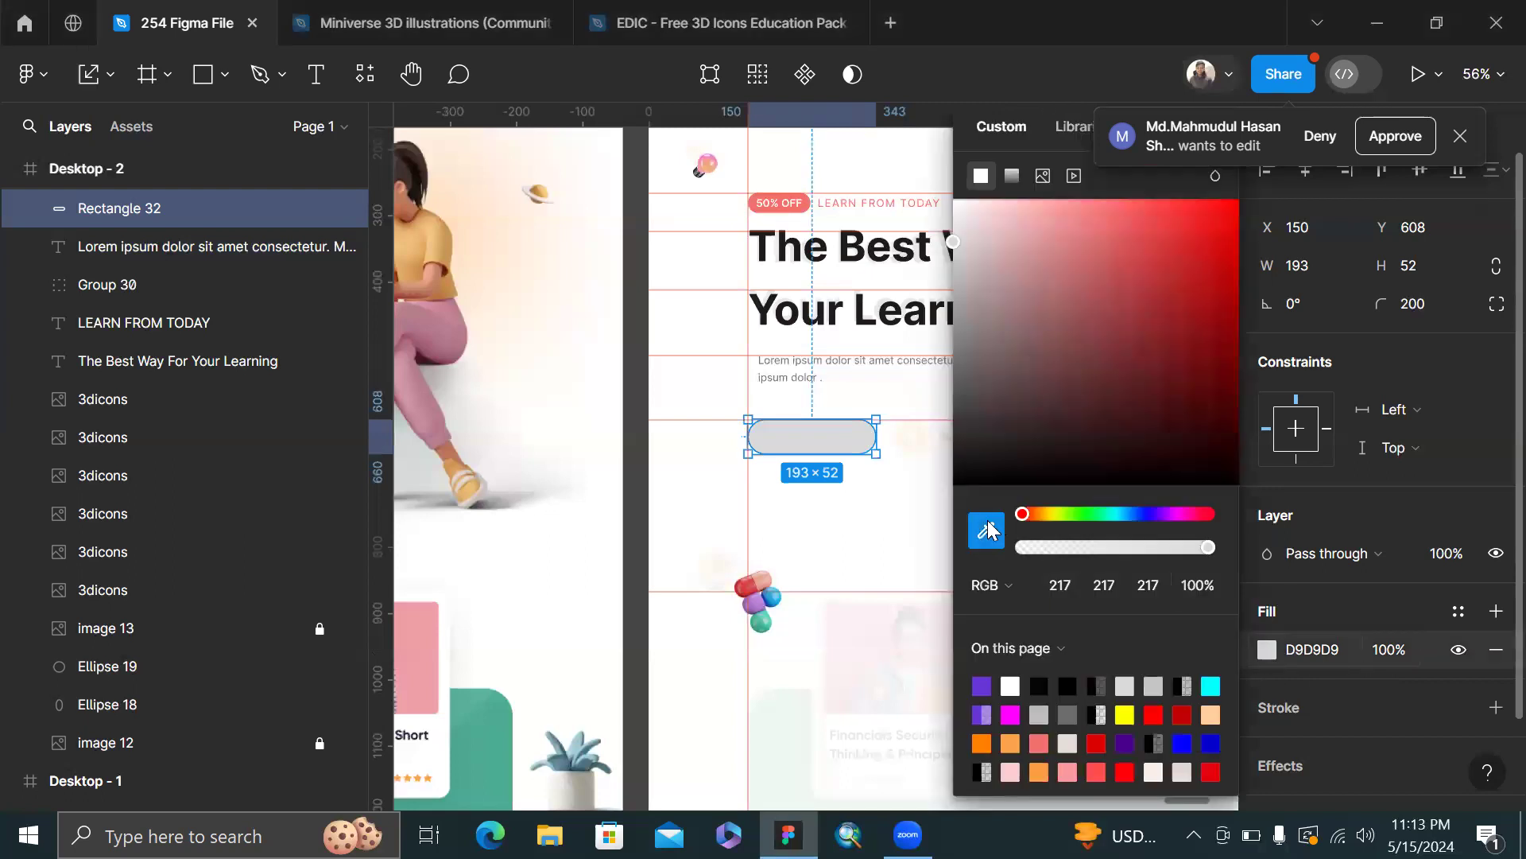
{"action": "scroll", "coordinate": [670, 359], "scroll_direction": "left", "scroll_amount": 5}
{"action": "scroll", "coordinate": [670, 359], "scroll_direction": "left", "scroll_amount": 5}
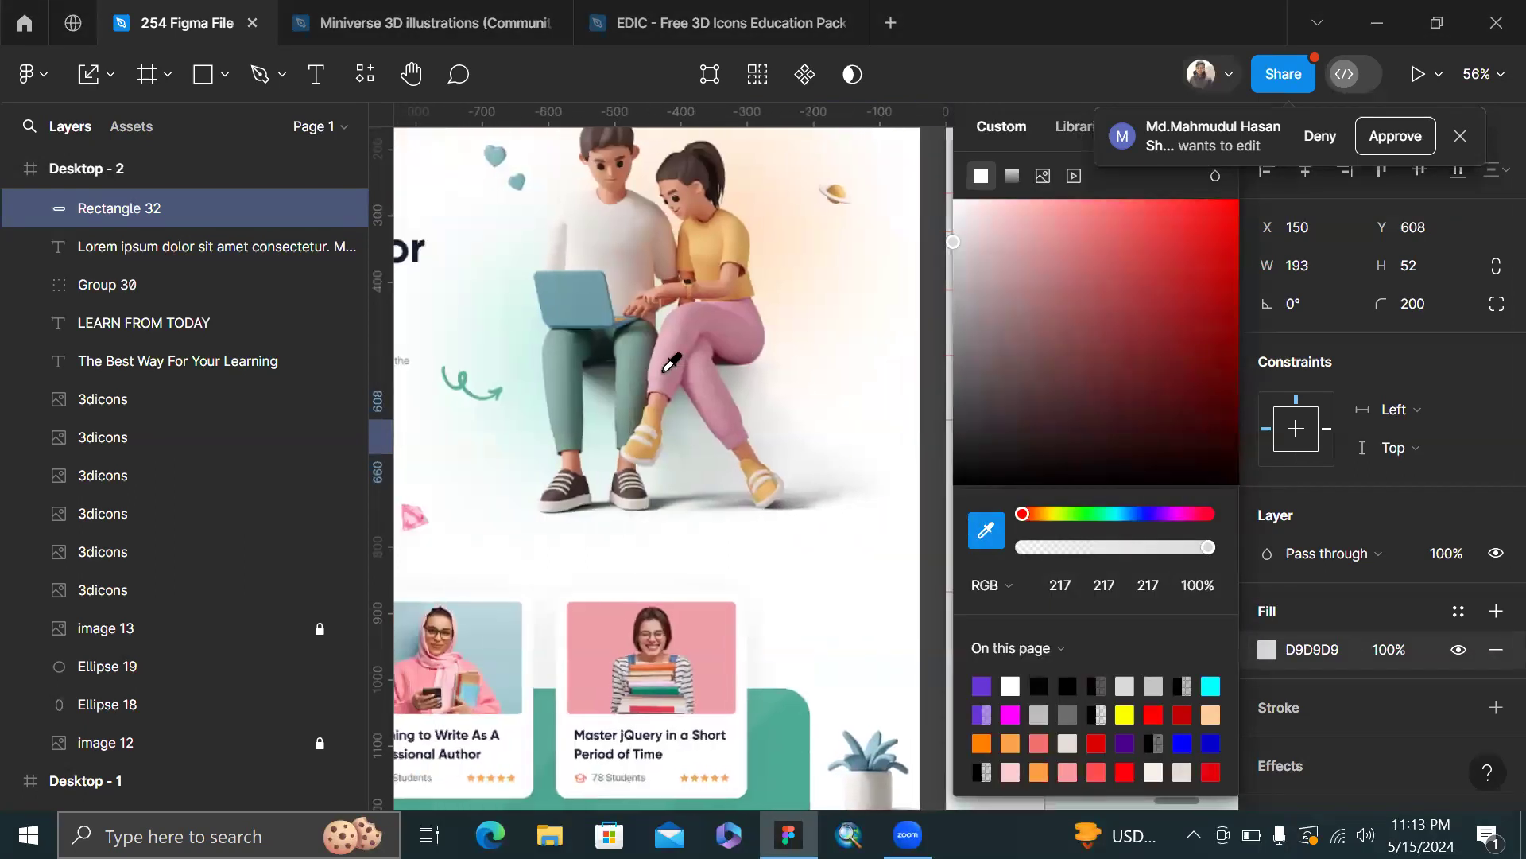
{"action": "scroll", "coordinate": [531, 435], "scroll_direction": "left", "scroll_amount": 4}
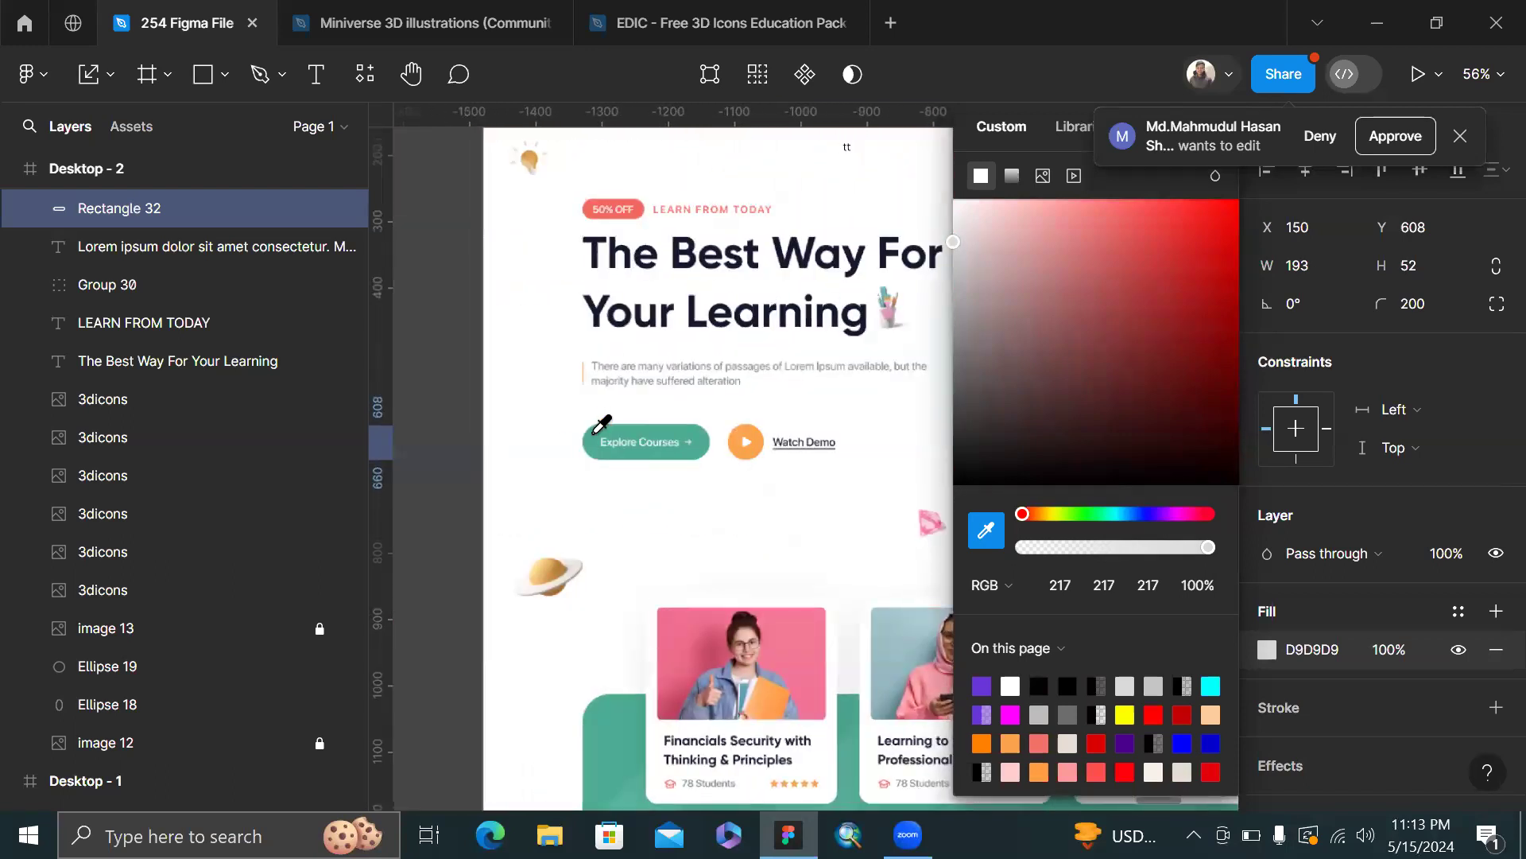
{"action": "left_click", "coordinate": [594, 433]}
{"action": "scroll", "coordinate": [595, 438], "scroll_direction": "down", "scroll_amount": 5}
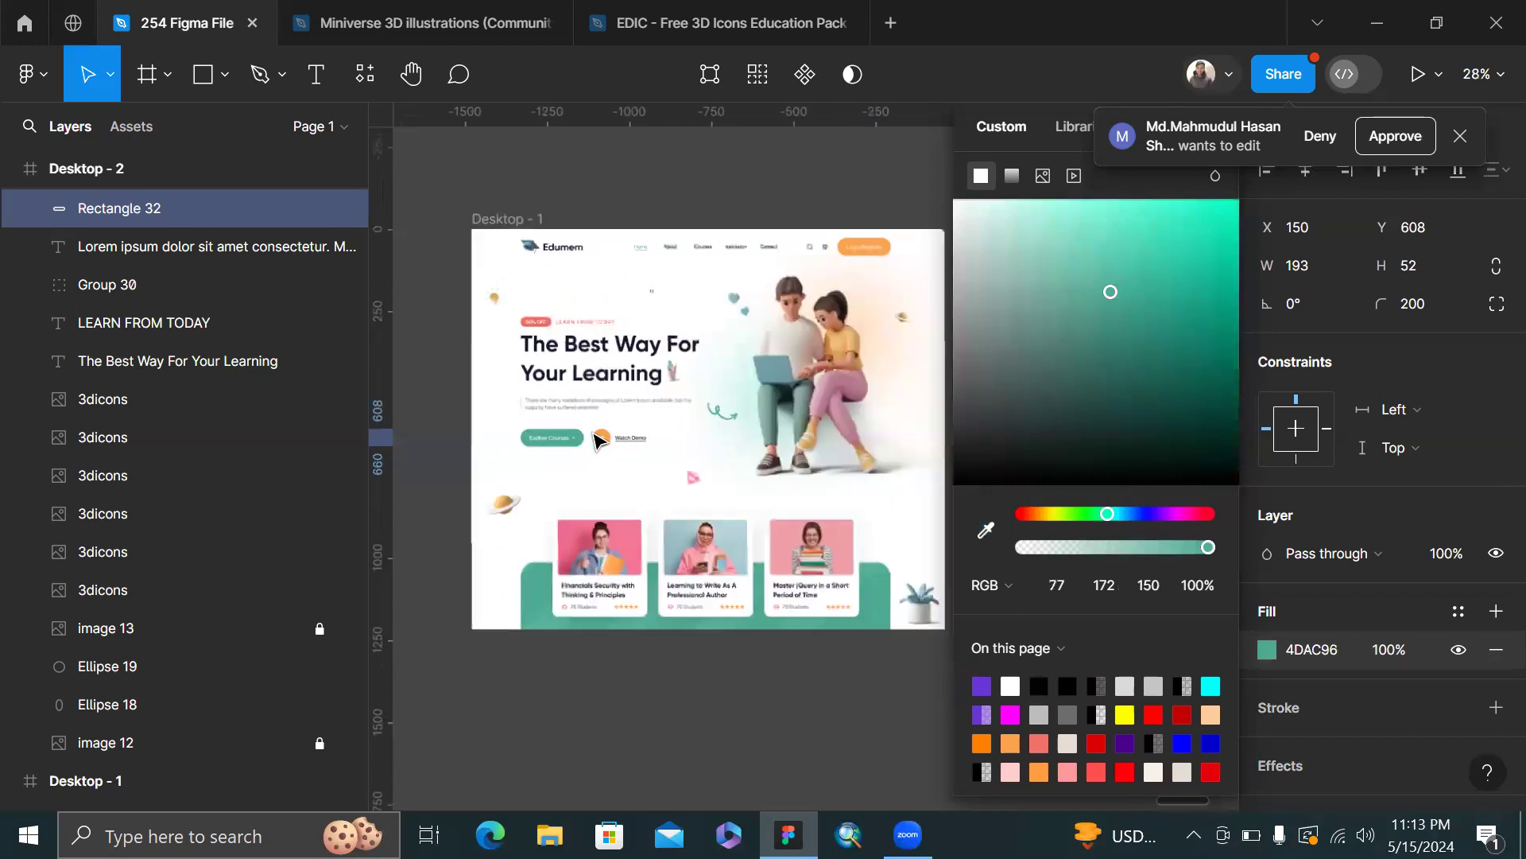
{"action": "scroll", "coordinate": [595, 440], "scroll_direction": "right", "scroll_amount": 3}
{"action": "scroll", "coordinate": [636, 441], "scroll_direction": "right", "scroll_amount": 6}
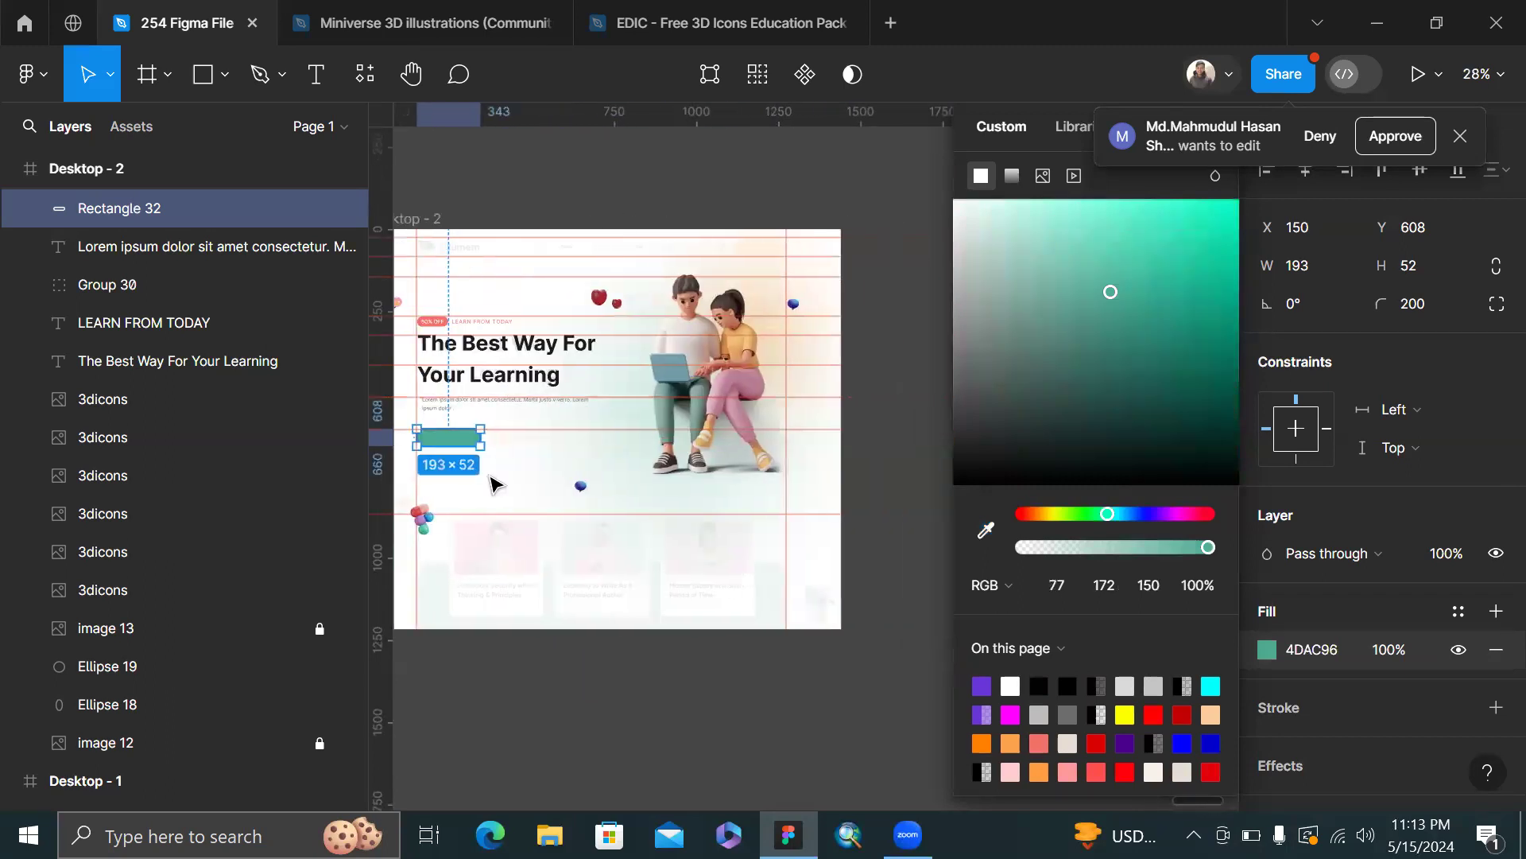
{"action": "scroll", "coordinate": [495, 482], "scroll_direction": "up", "scroll_amount": 5}
{"action": "scroll", "coordinate": [494, 483], "scroll_direction": "up", "scroll_amount": 5}
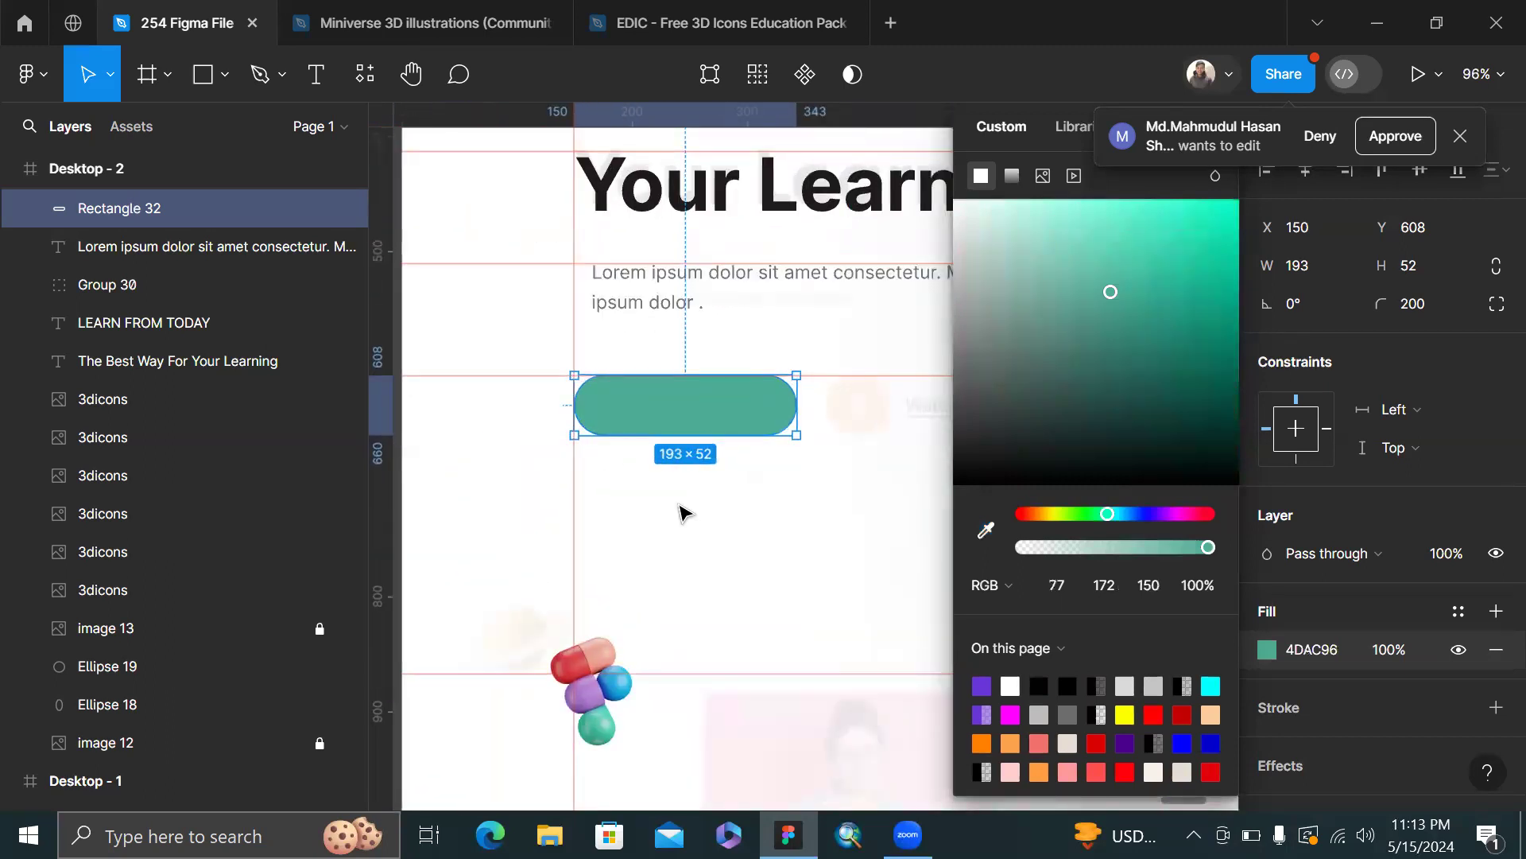
{"action": "left_click", "coordinate": [683, 511]}
{"action": "scroll", "coordinate": [683, 512], "scroll_direction": "up", "scroll_amount": 8}
{"action": "key", "text": "t"}
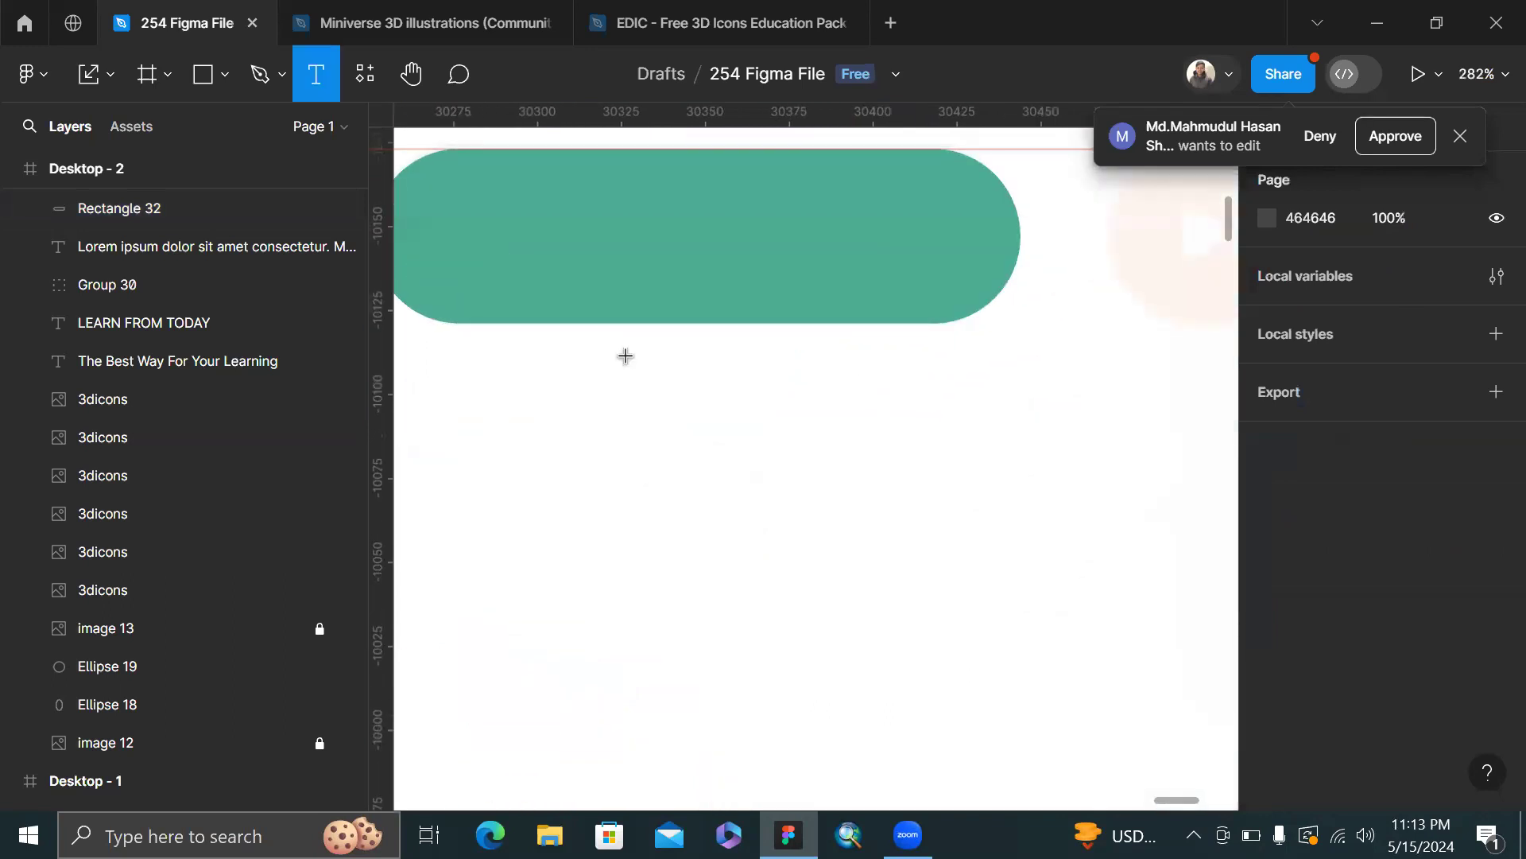
{"action": "left_click", "coordinate": [605, 386]}
{"action": "key", "text": "Escape"}
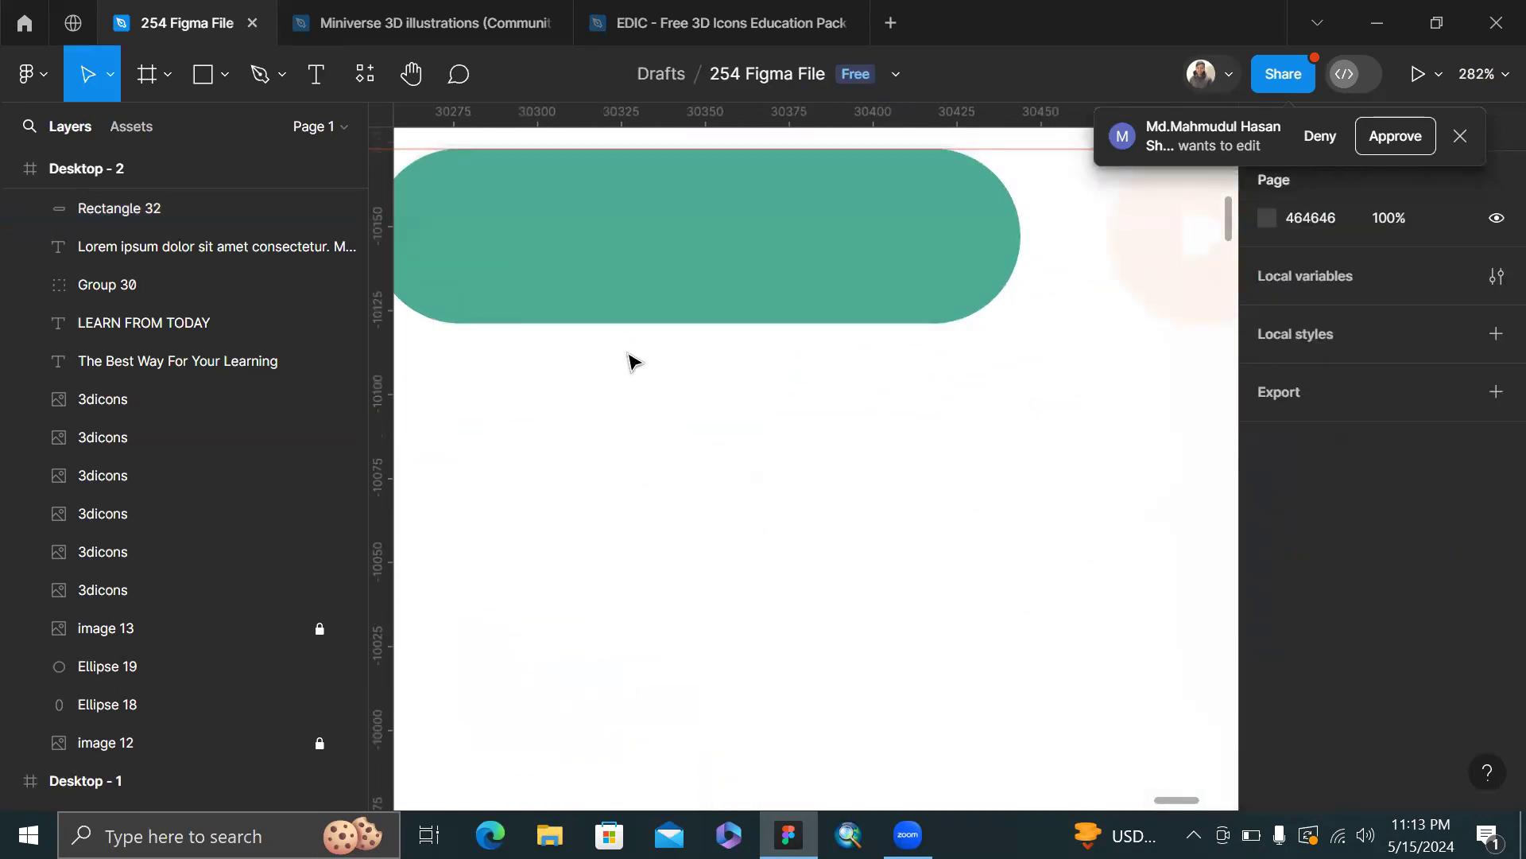
- Add the text "Explore Courses" just below the green button in Desktop - 2
{"action": "key", "text": "t"}
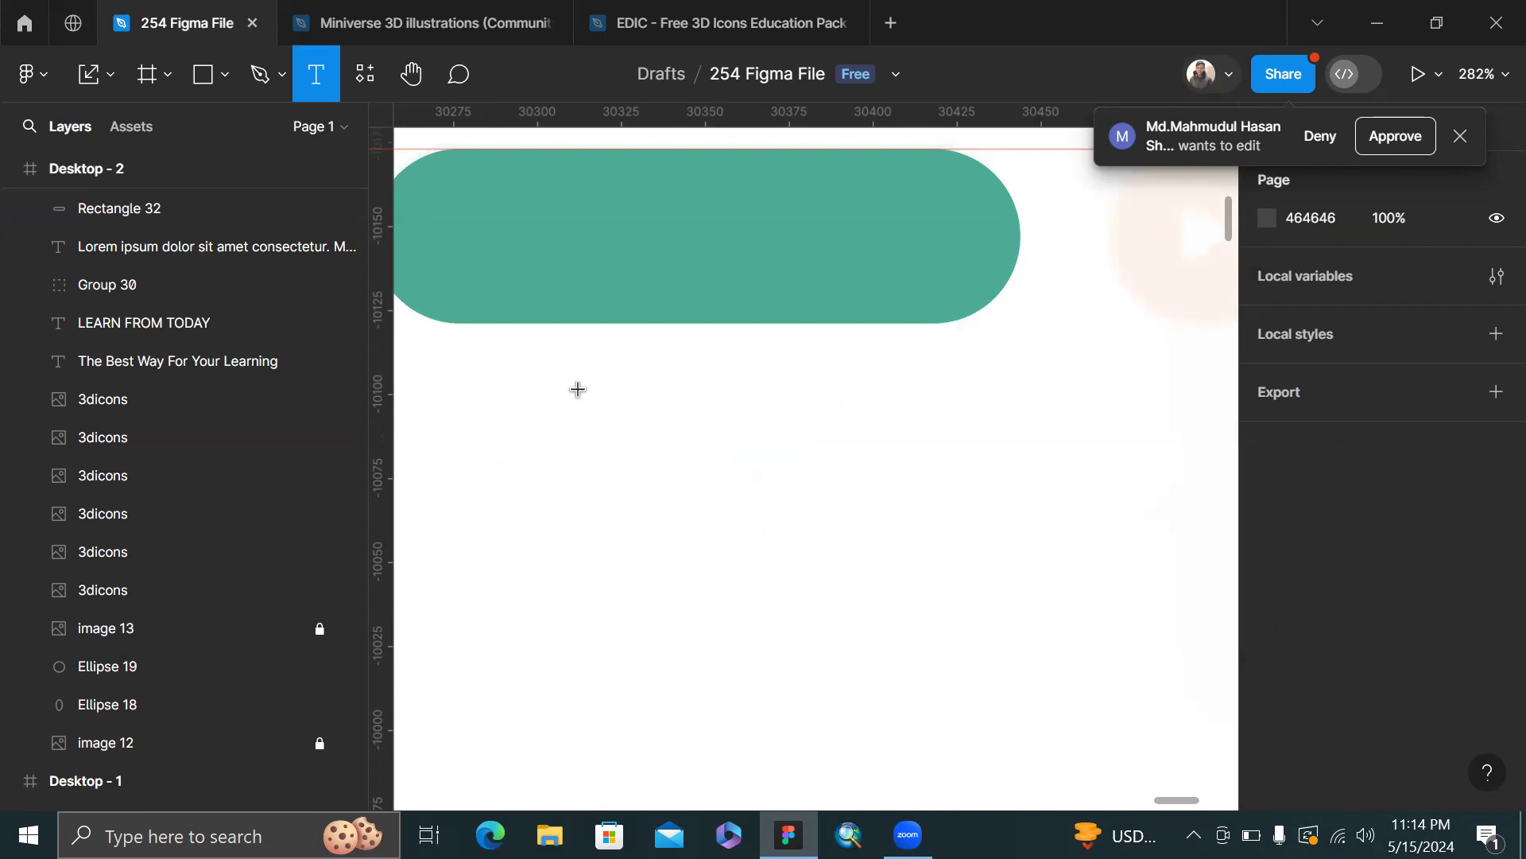
{"action": "scroll", "coordinate": [578, 389], "scroll_direction": "down", "scroll_amount": 10}
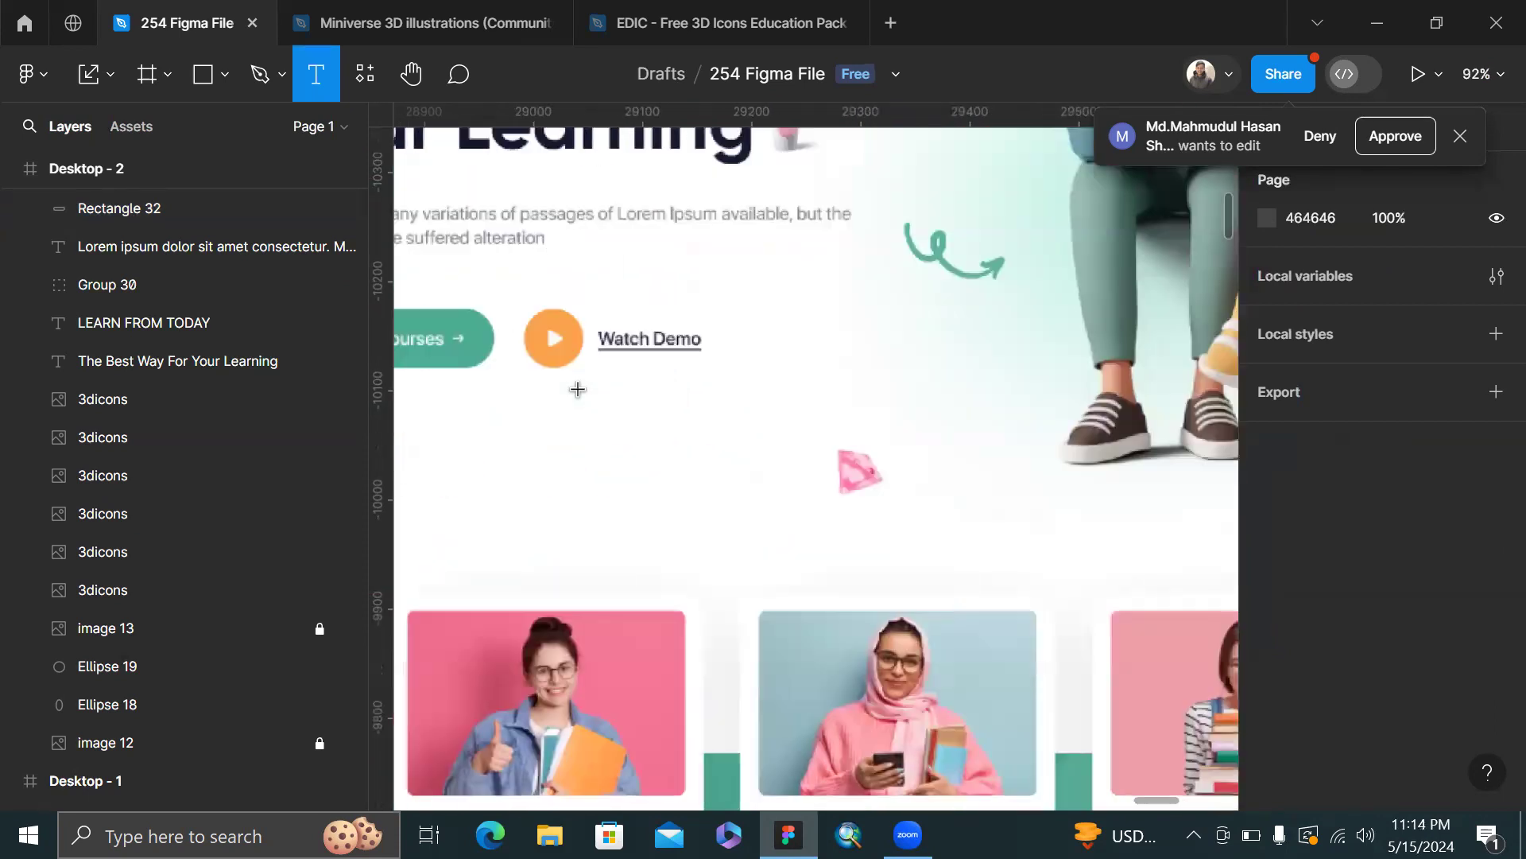
{"action": "scroll", "coordinate": [578, 389], "scroll_direction": "right", "scroll_amount": 15}
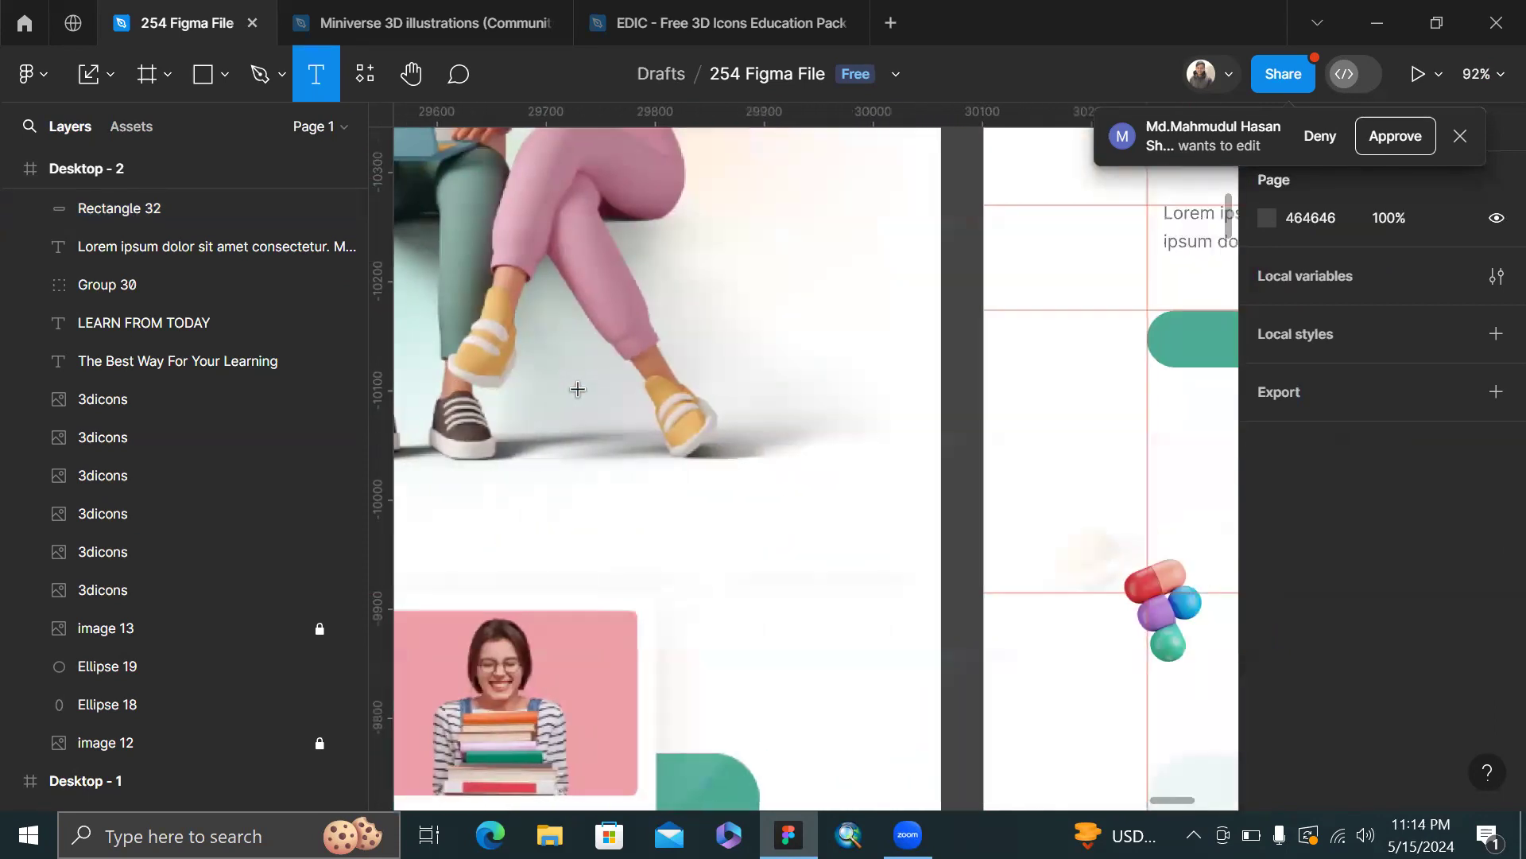
{"action": "scroll", "coordinate": [921, 407], "scroll_direction": "right", "scroll_amount": 5}
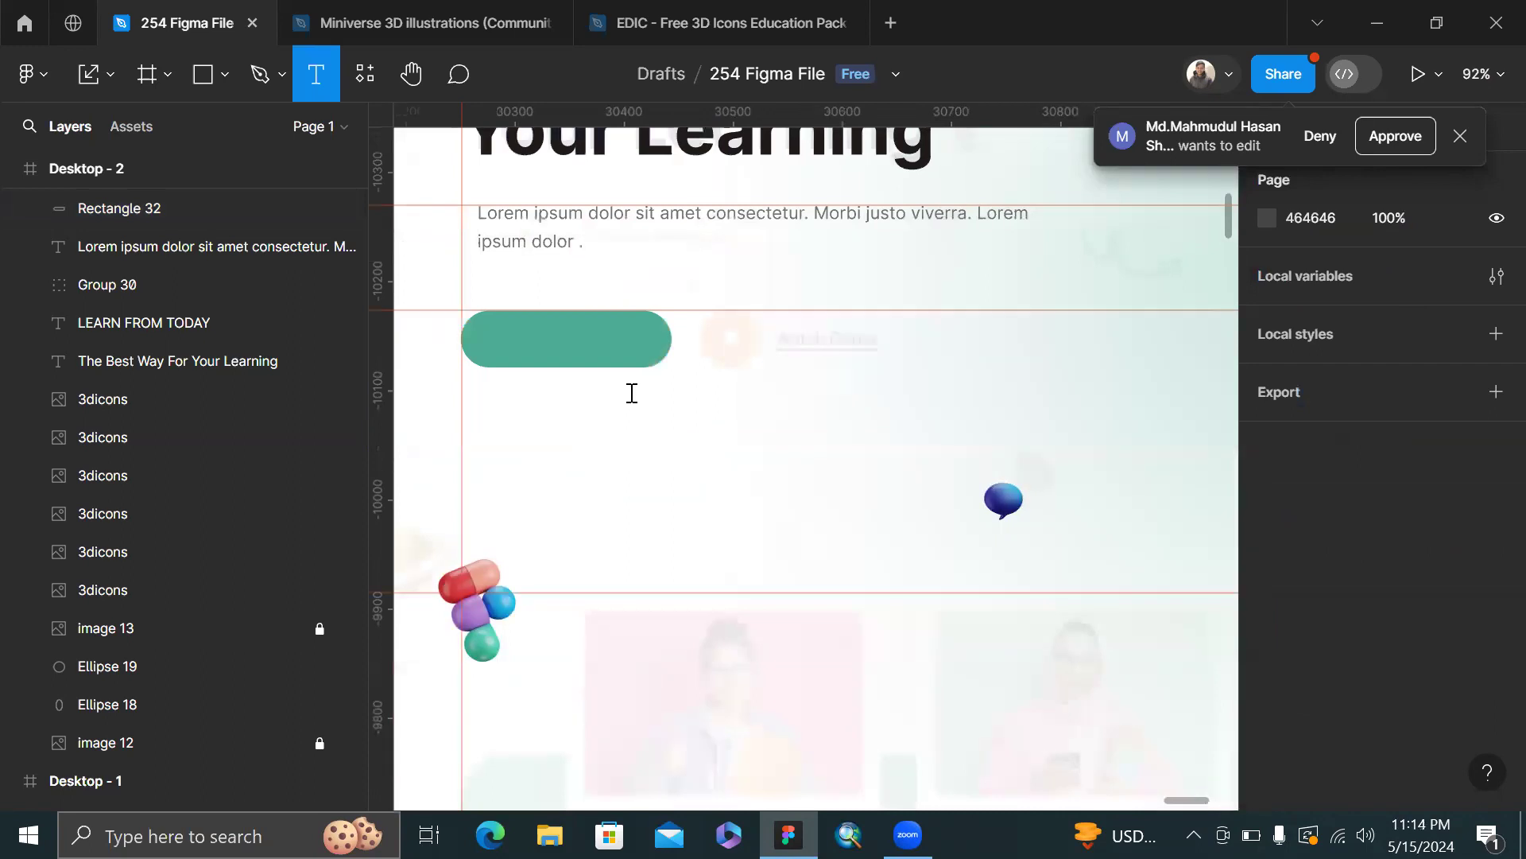
{"action": "left_click", "coordinate": [632, 393]}
{"action": "type", "text": "Explore Course"}
{"action": "key", "text": "Escape"}
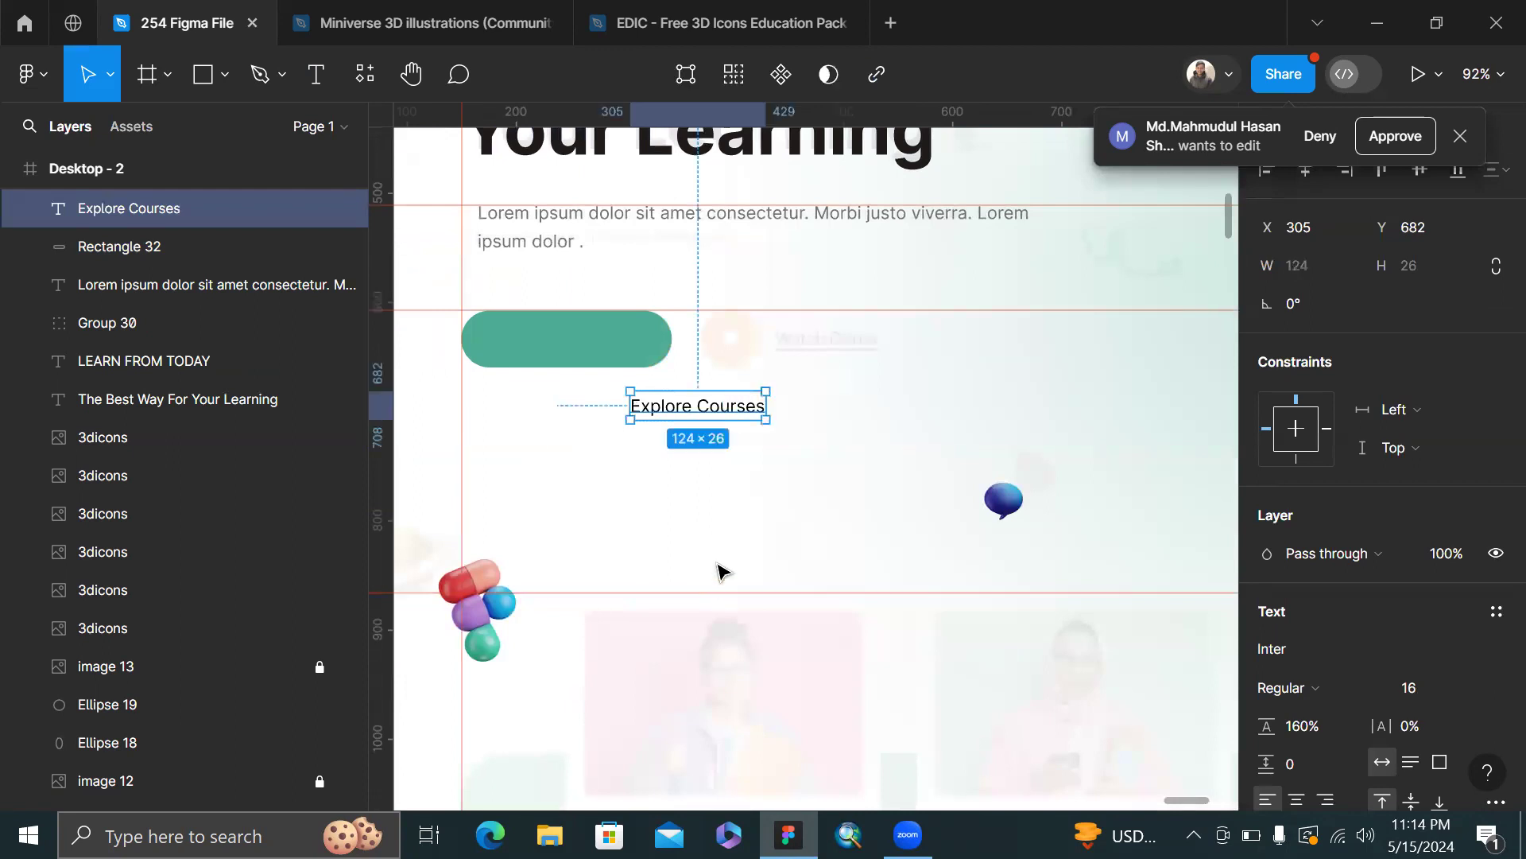
- Centre the "Explore Courses" label on the green button
{"action": "left_click_drag", "start_coordinate": [570, 356], "coordinate": [652, 357]}
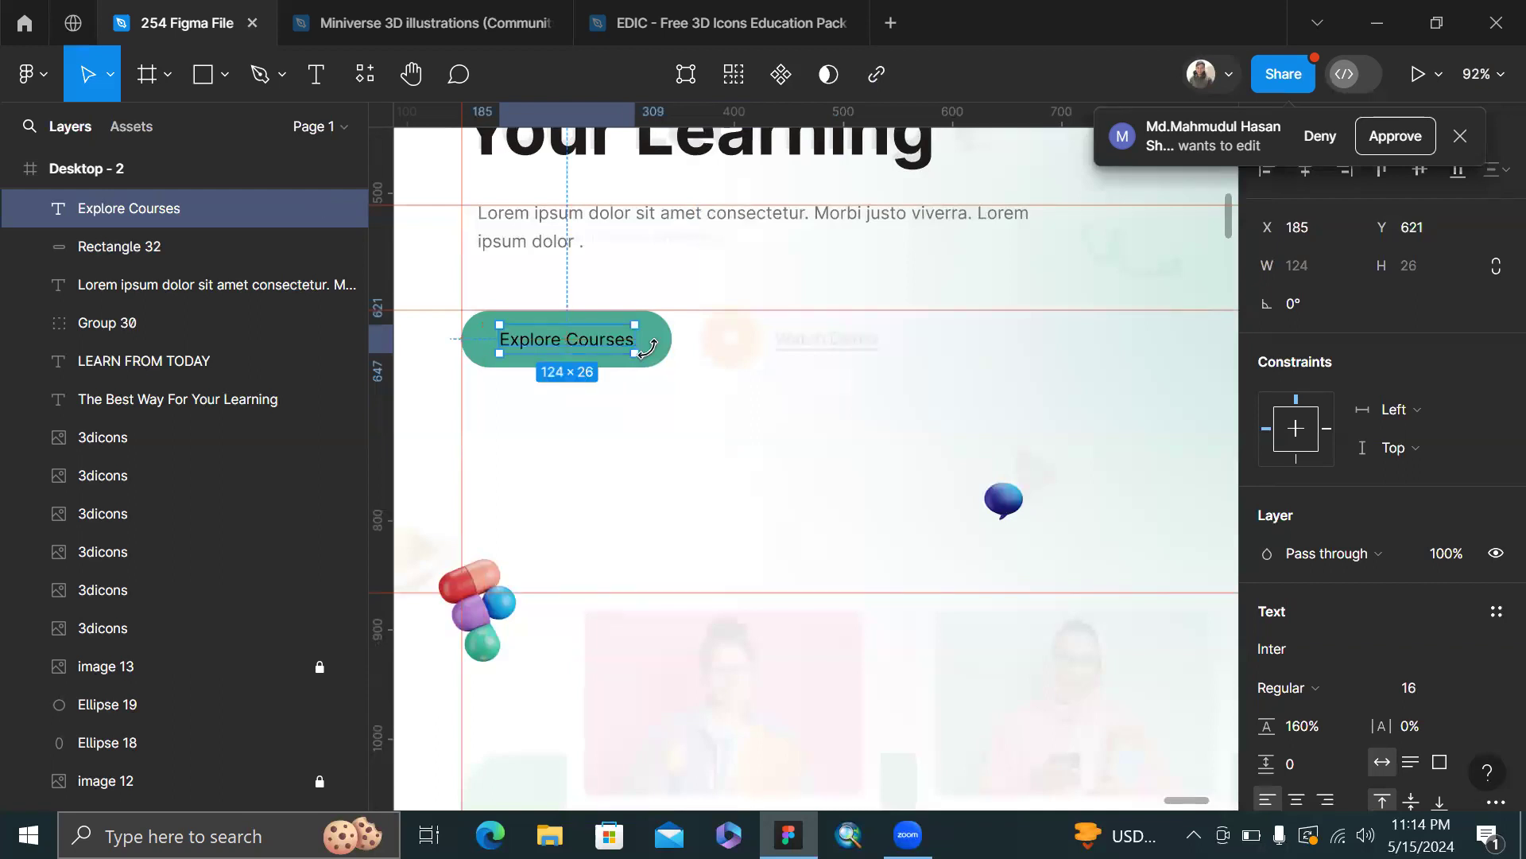
{"action": "left_click", "coordinate": [662, 355], "text": "shift"}
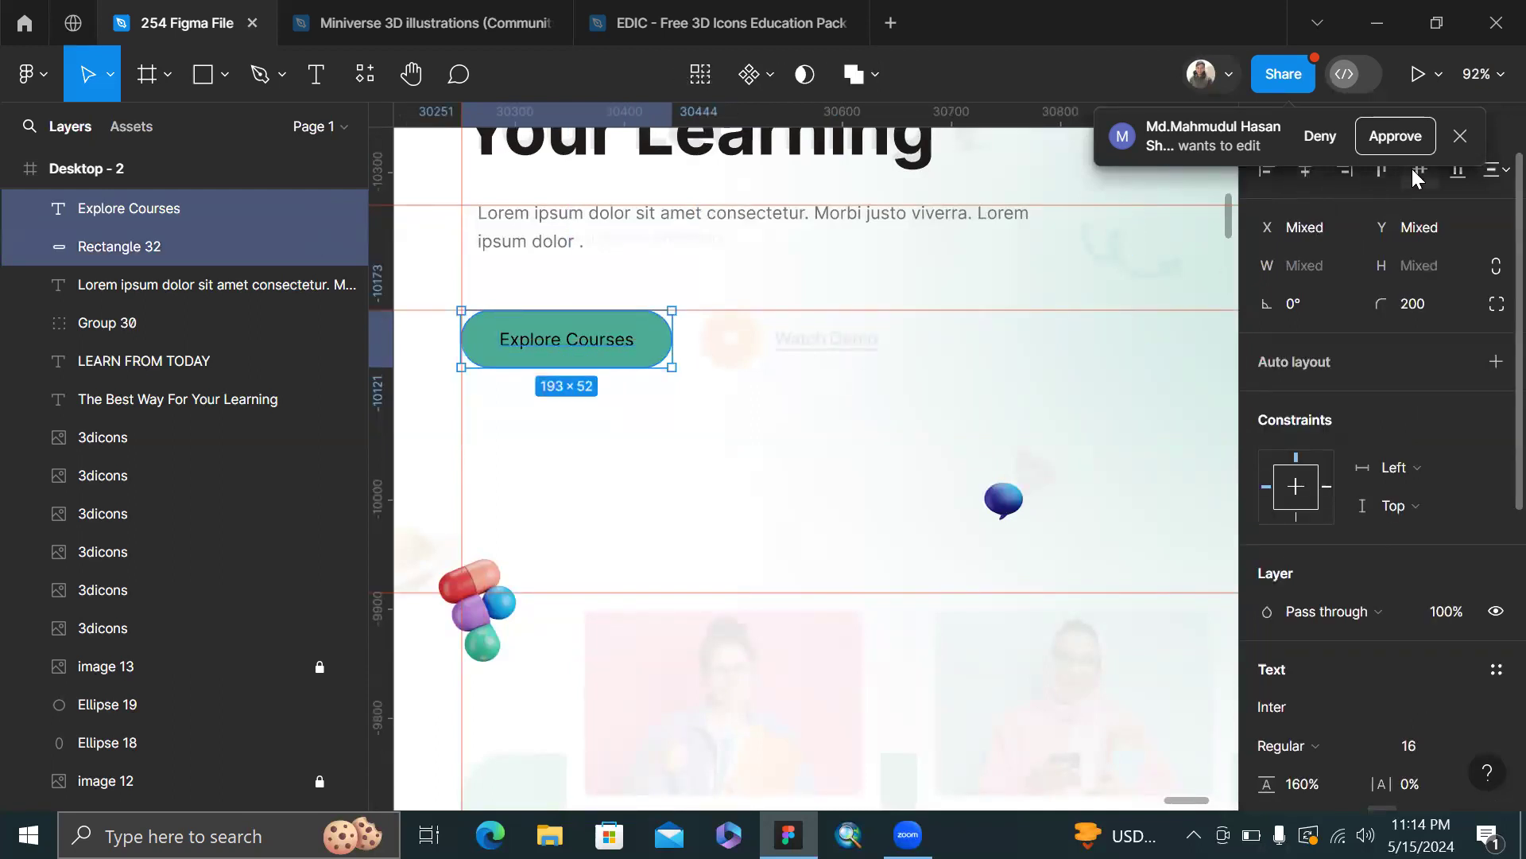
{"action": "scroll", "coordinate": [1352, 351], "scroll_direction": "down", "scroll_amount": 2}
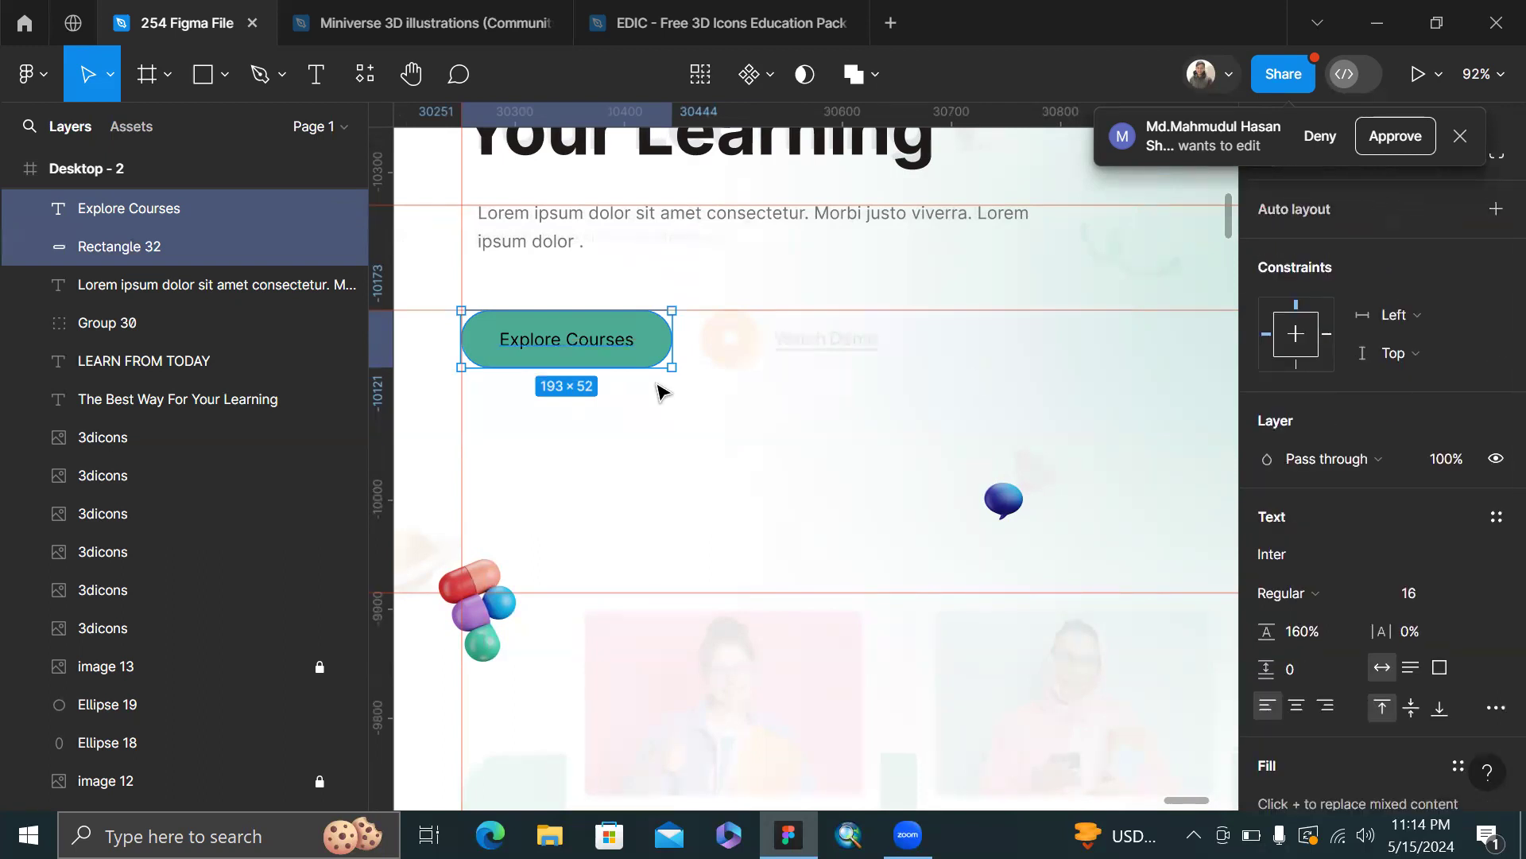
- Recolour the "Explore Courses" label white (FFFFFF) and deny the pending request to edit the file
{"action": "left_click", "coordinate": [594, 350]}
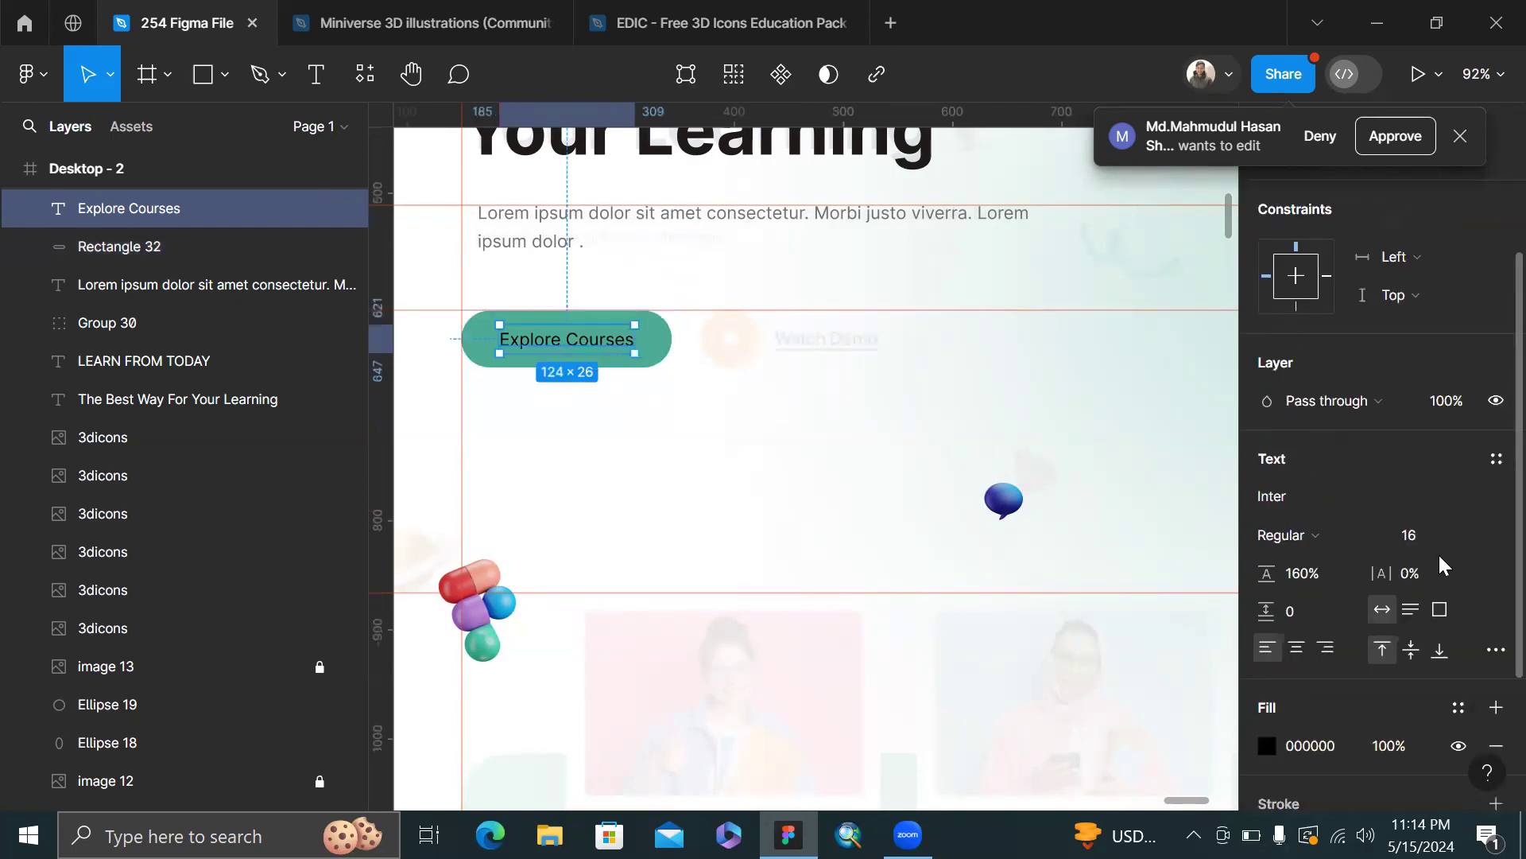
{"action": "scroll", "coordinate": [1438, 552], "scroll_direction": "down", "scroll_amount": 3}
{"action": "left_click", "coordinate": [1267, 547]}
{"action": "left_click_drag", "start_coordinate": [1078, 232], "coordinate": [918, 191]}
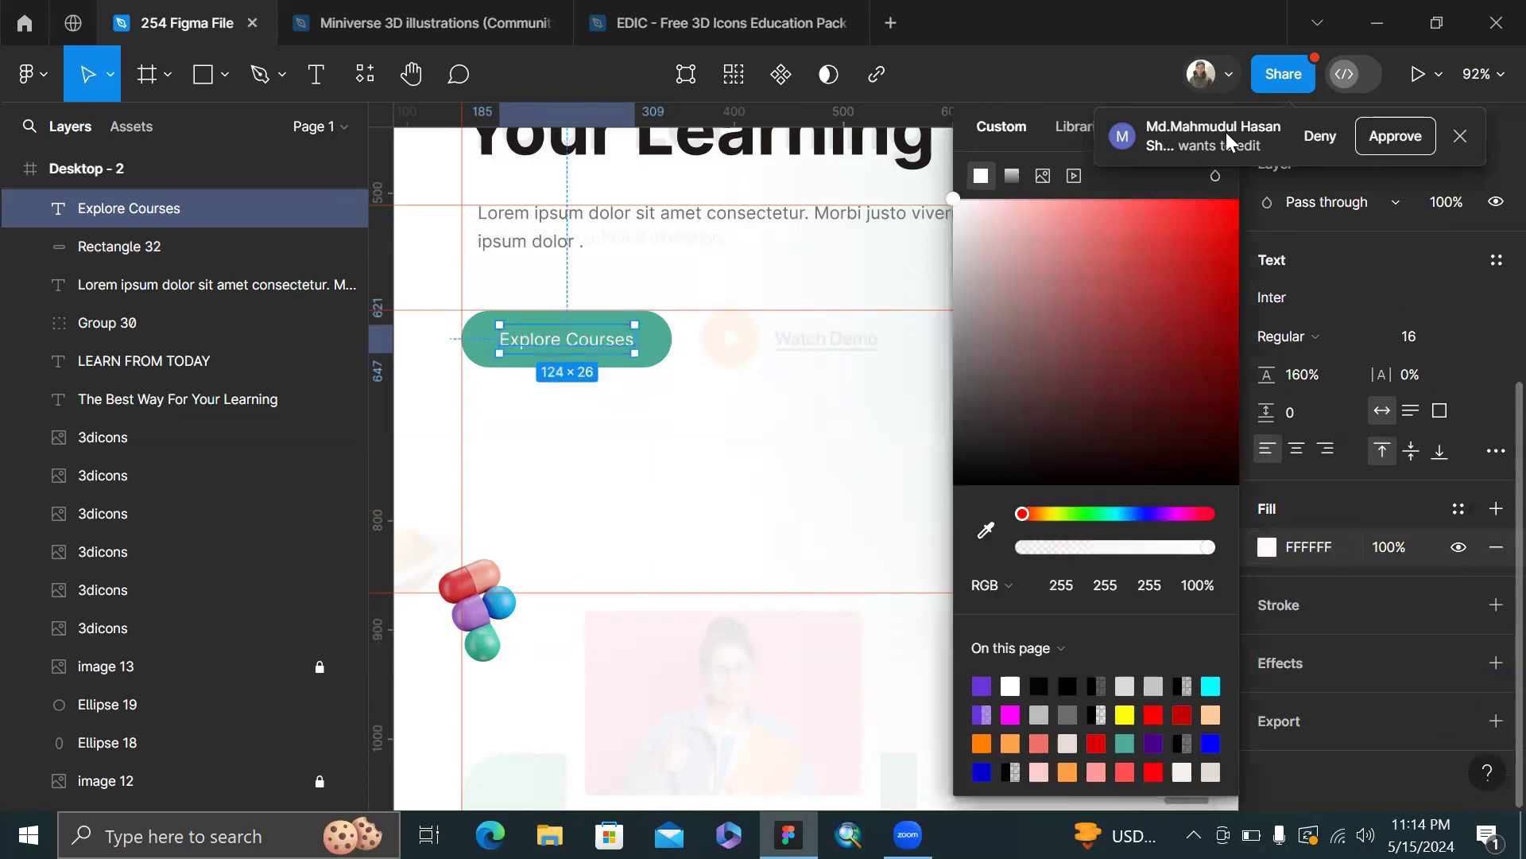
{"action": "left_click", "coordinate": [1316, 133]}
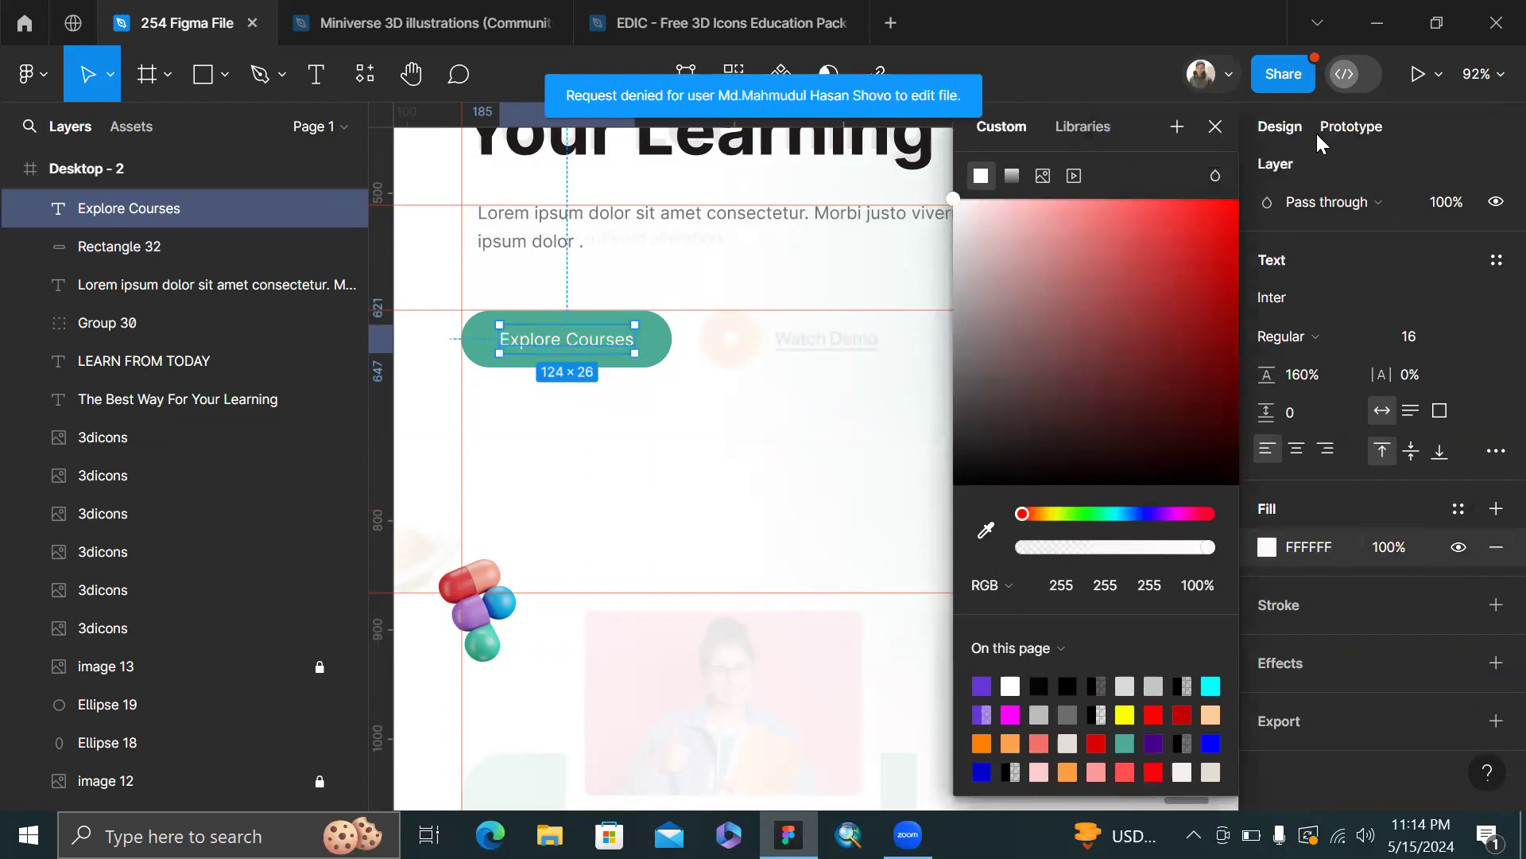
{"action": "left_click", "coordinate": [1217, 128]}
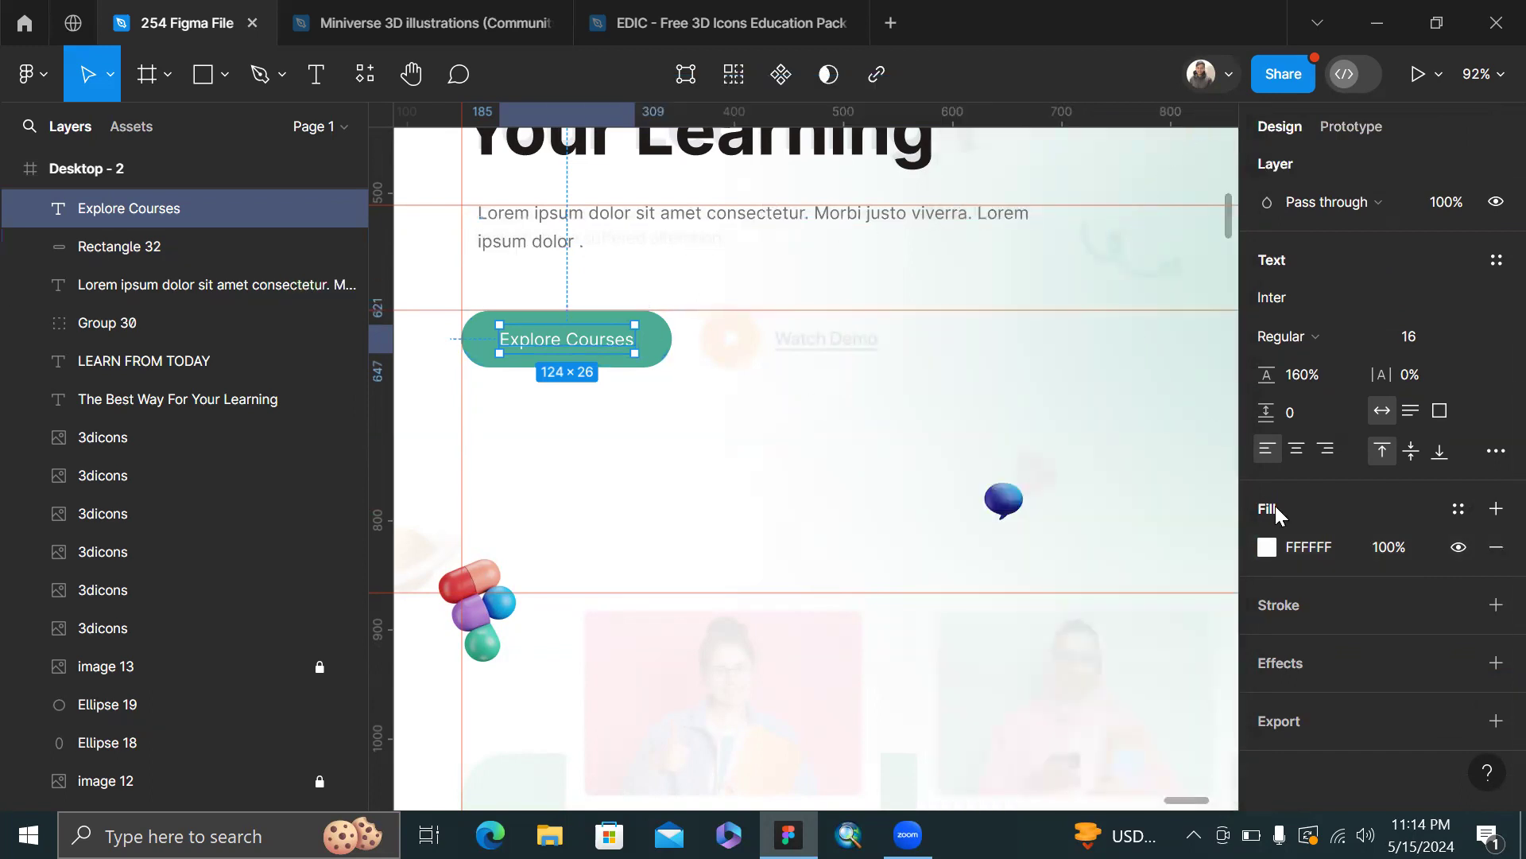
- Set the font weight of the "Explore Courses" label to Medium
{"action": "left_click", "coordinate": [1309, 337]}
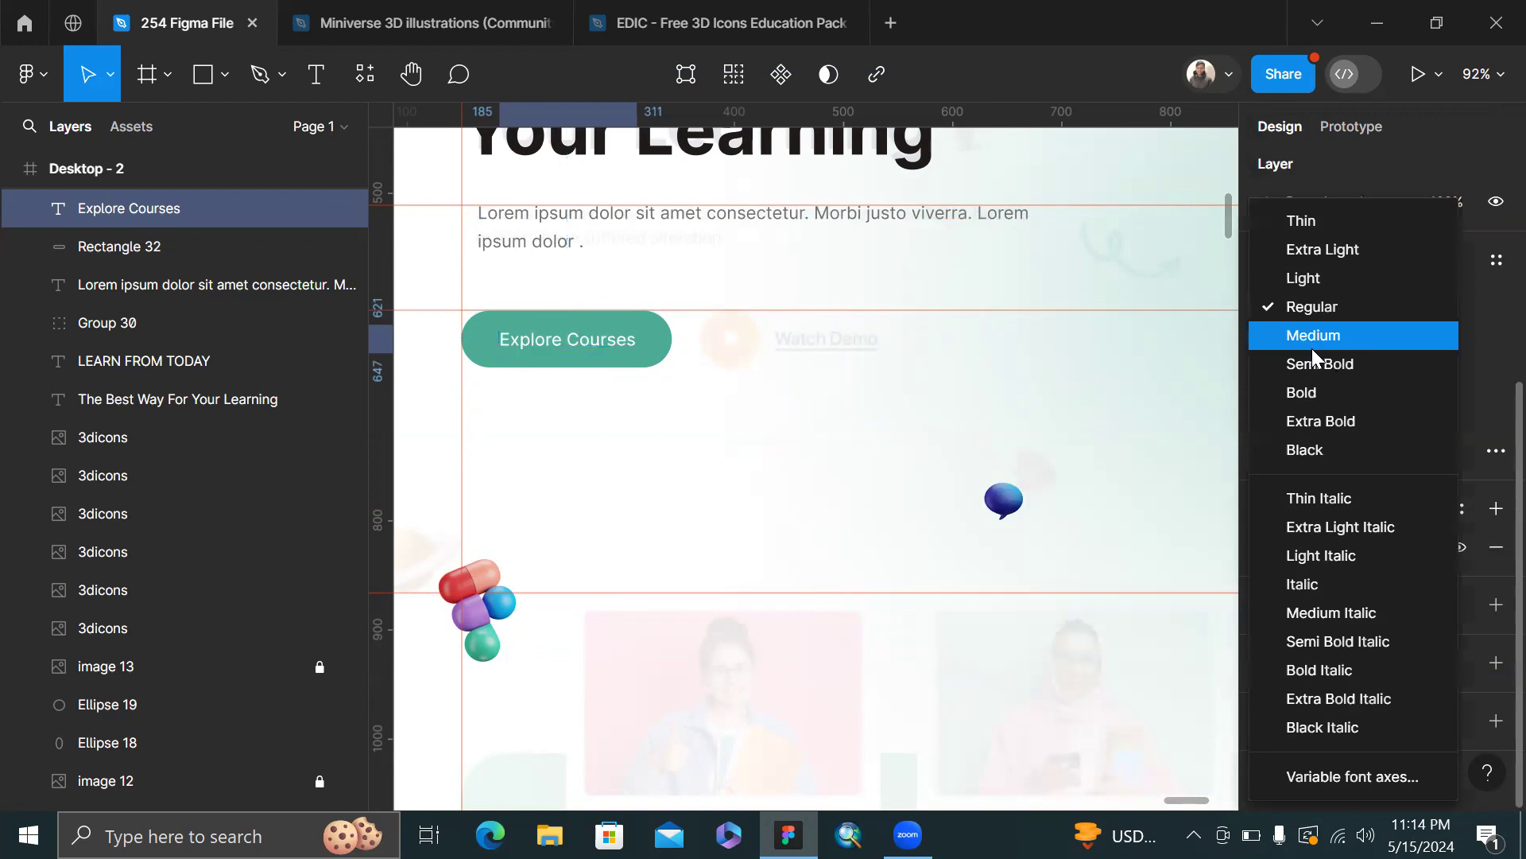
{"action": "left_click", "coordinate": [1312, 347]}
- Examine the button row and header of Desktop - 1 and compare them with the rebuilt button in Desktop - 2
{"action": "scroll", "coordinate": [835, 457], "scroll_direction": "left", "scroll_amount": 10}
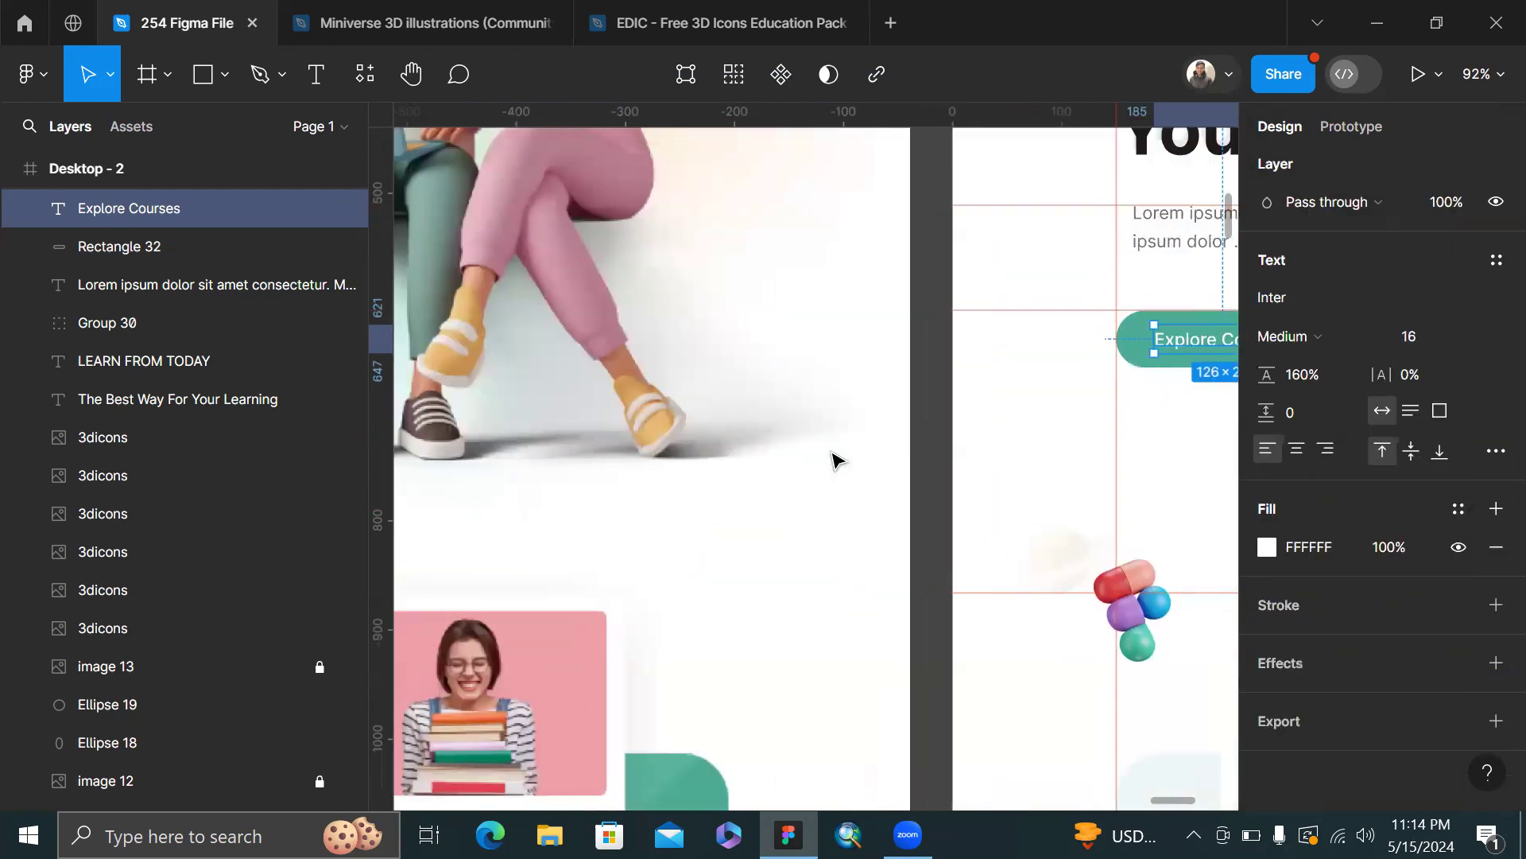
{"action": "scroll", "coordinate": [832, 459], "scroll_direction": "left", "scroll_amount": 5}
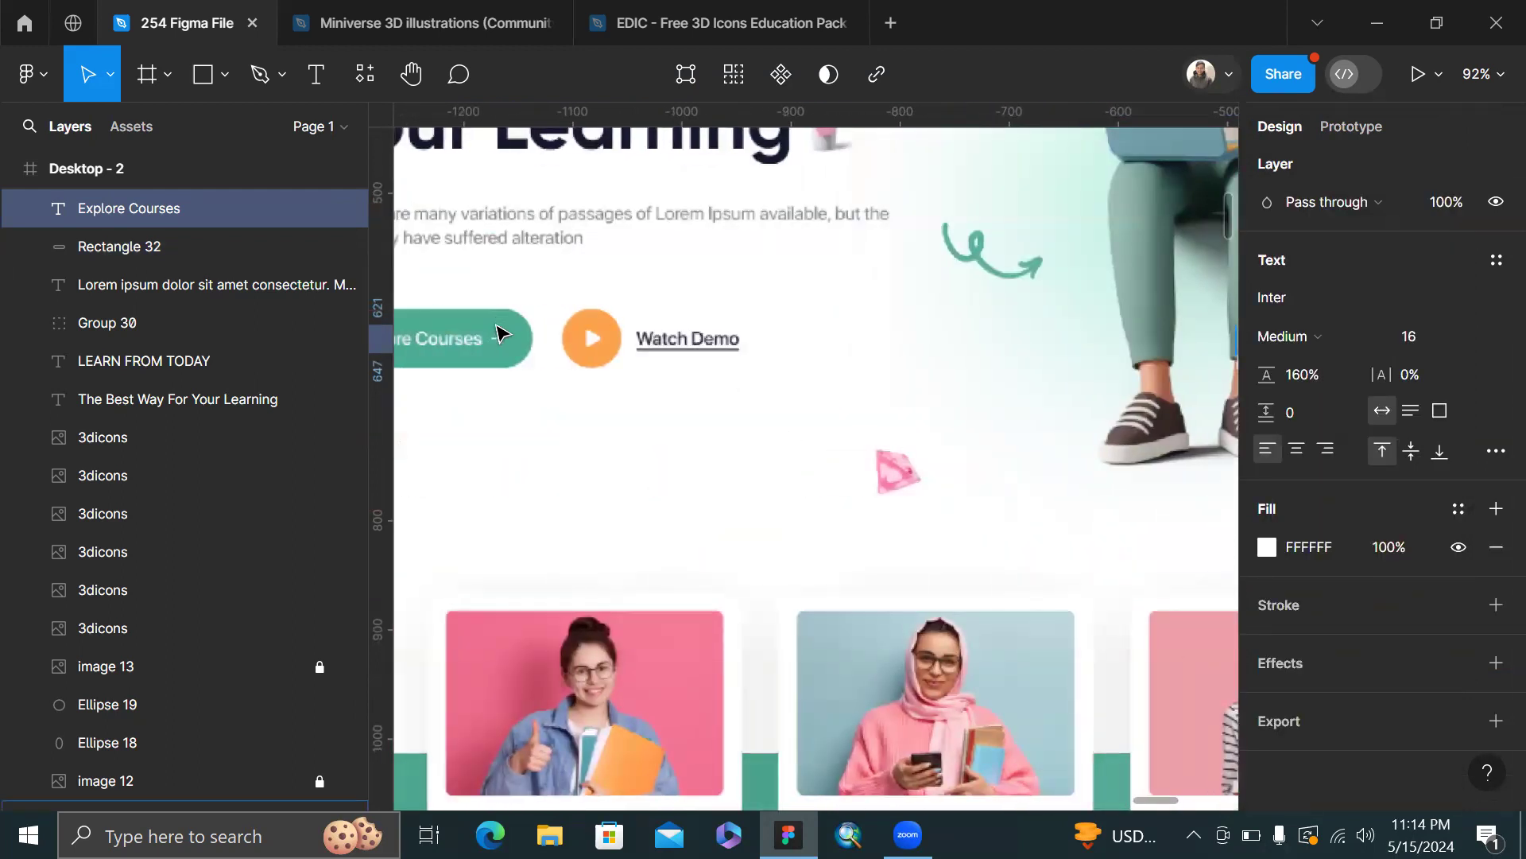
{"action": "scroll", "coordinate": [496, 334], "scroll_direction": "down", "scroll_amount": 10}
{"action": "scroll", "coordinate": [604, 262], "scroll_direction": "left", "scroll_amount": 2}
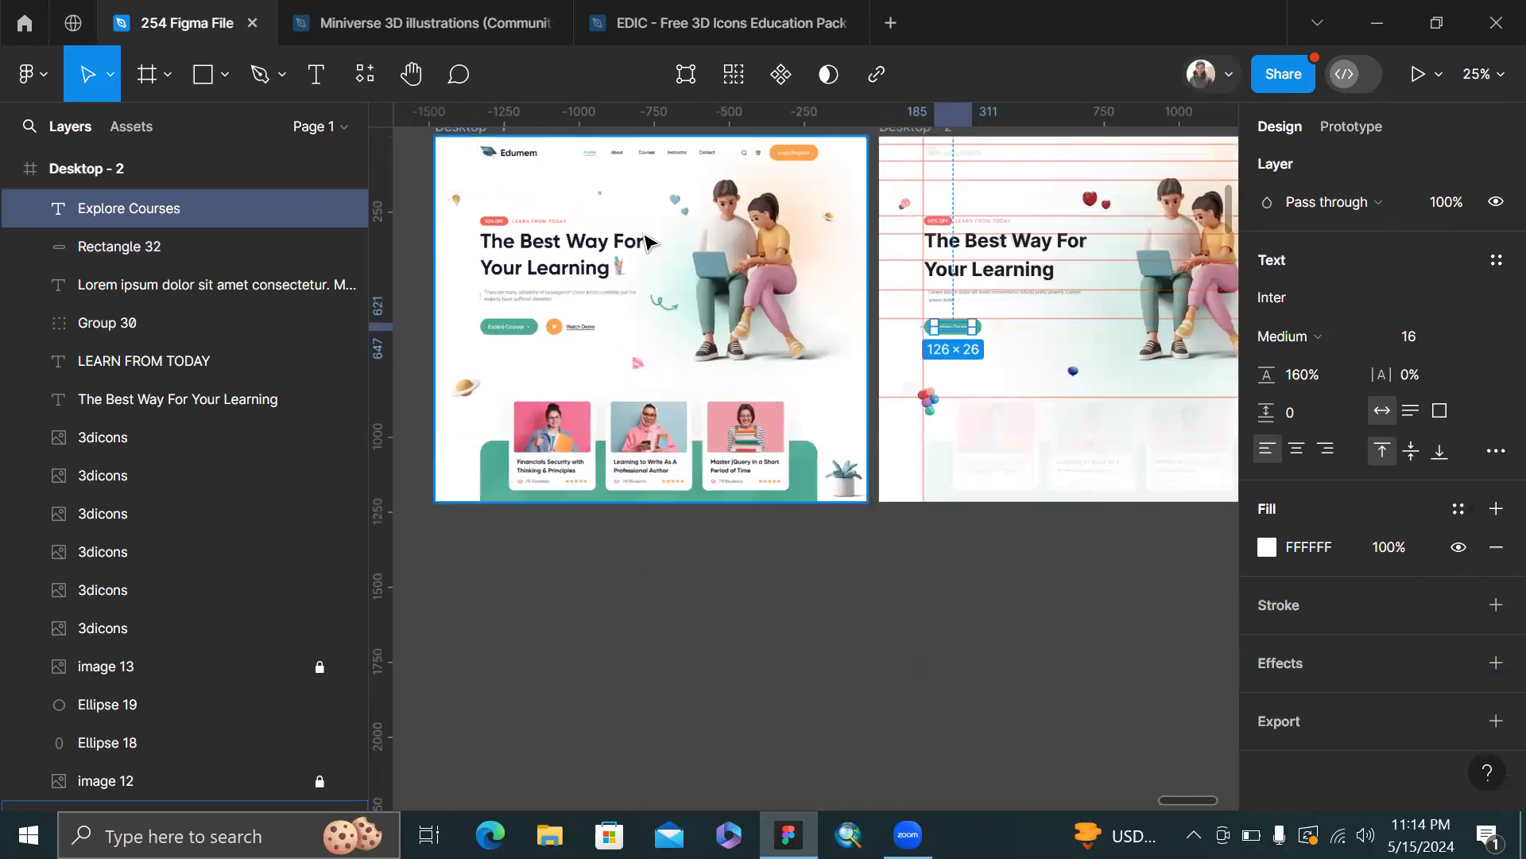
{"action": "scroll", "coordinate": [698, 168], "scroll_direction": "up", "scroll_amount": 10}
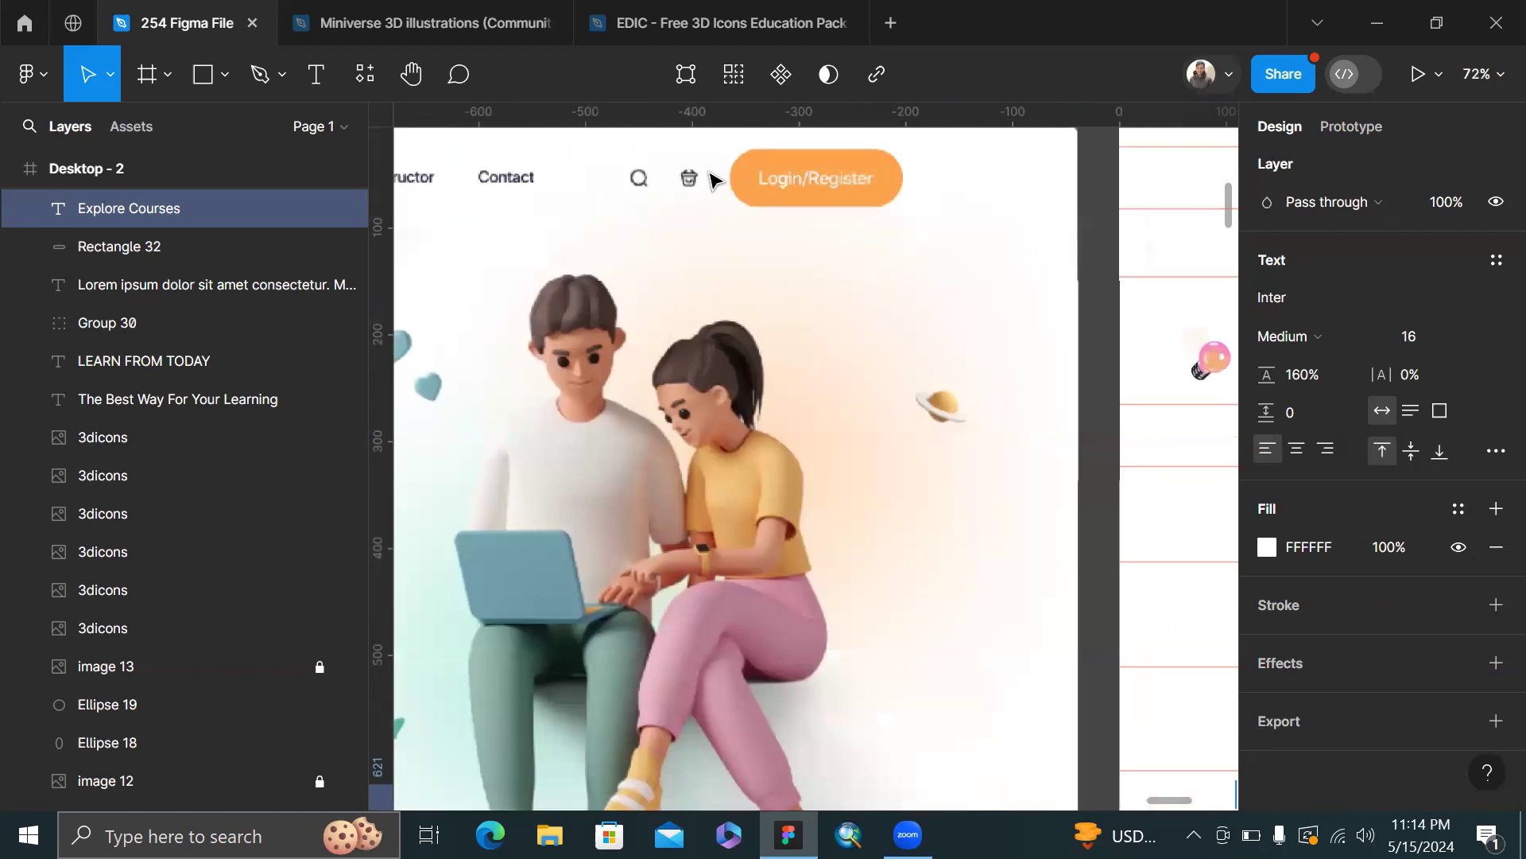
{"action": "scroll", "coordinate": [711, 176], "scroll_direction": "down", "scroll_amount": 4}
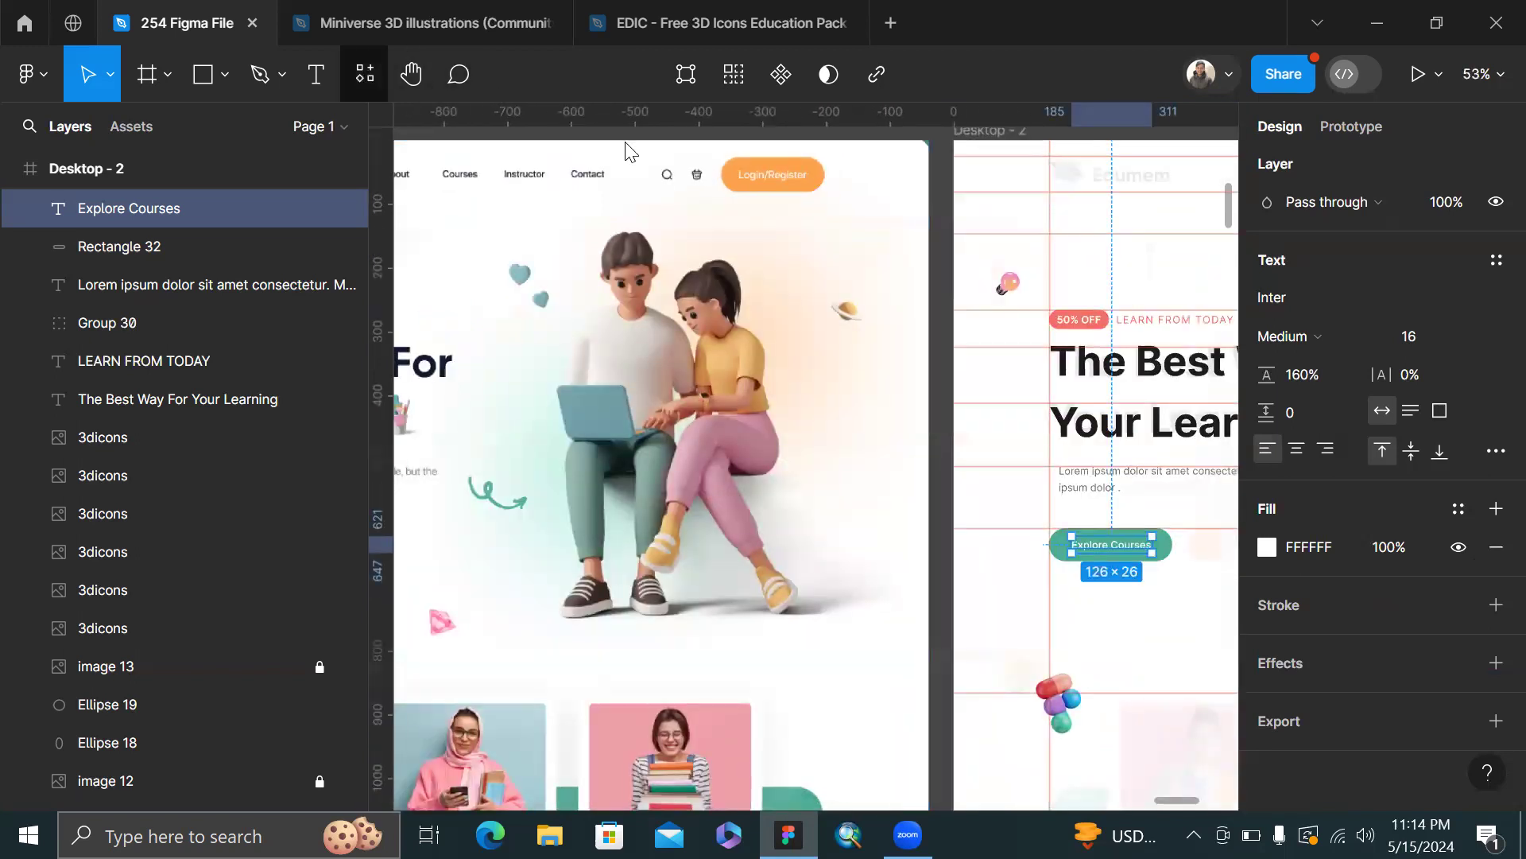
{"action": "scroll", "coordinate": [865, 313], "scroll_direction": "down", "scroll_amount": 3}
{"action": "scroll", "coordinate": [971, 389], "scroll_direction": "up", "scroll_amount": 6}
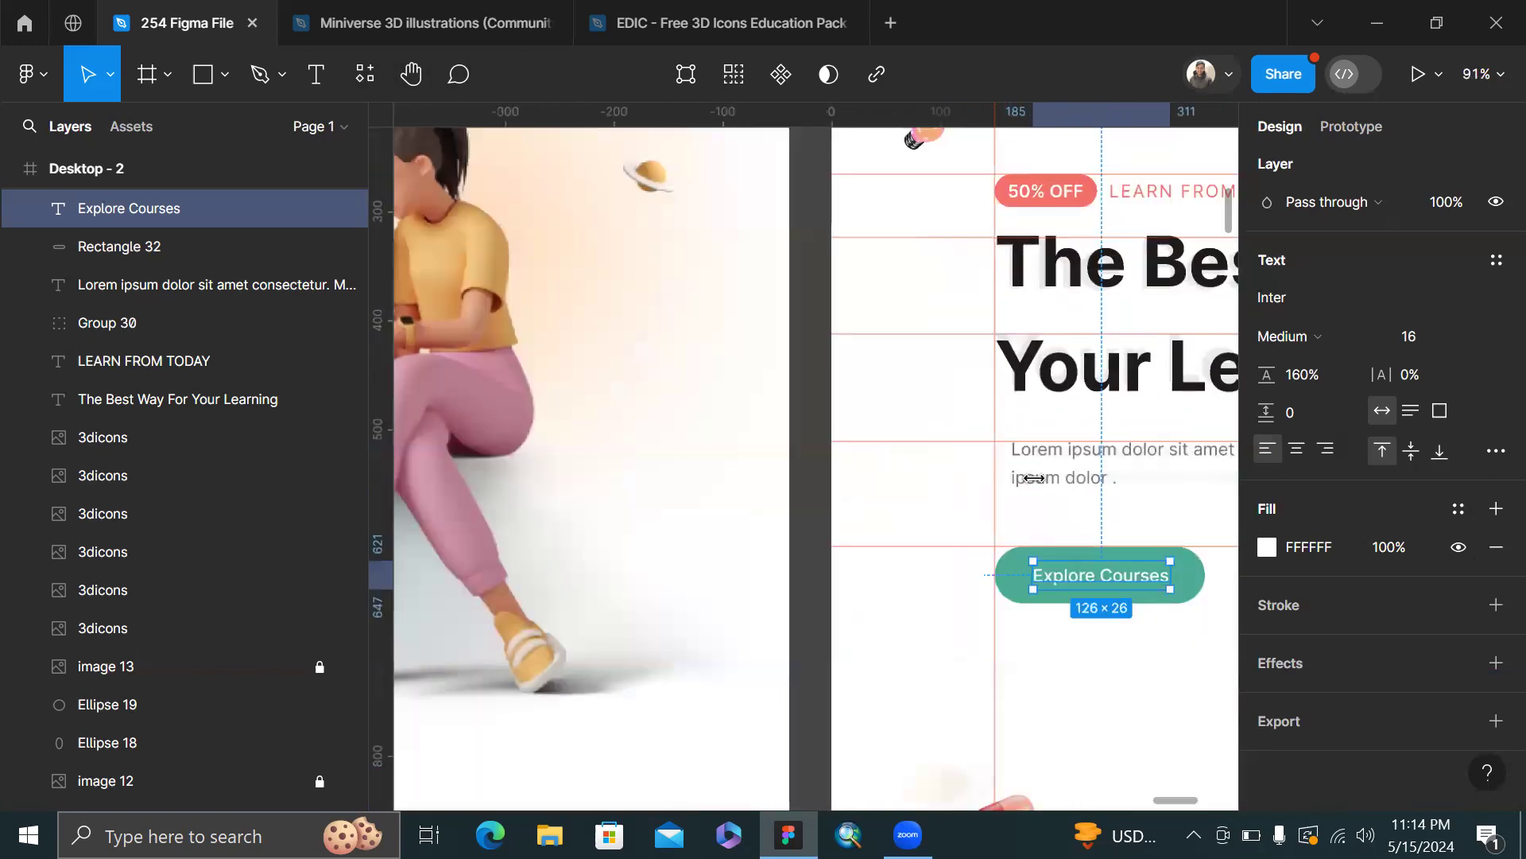
- Group the "Explore Courses" label with its green button rectangle
{"action": "scroll", "coordinate": [1034, 478], "scroll_direction": "up", "scroll_amount": 4}
{"action": "left_click", "coordinate": [1008, 668], "text": "shift"}
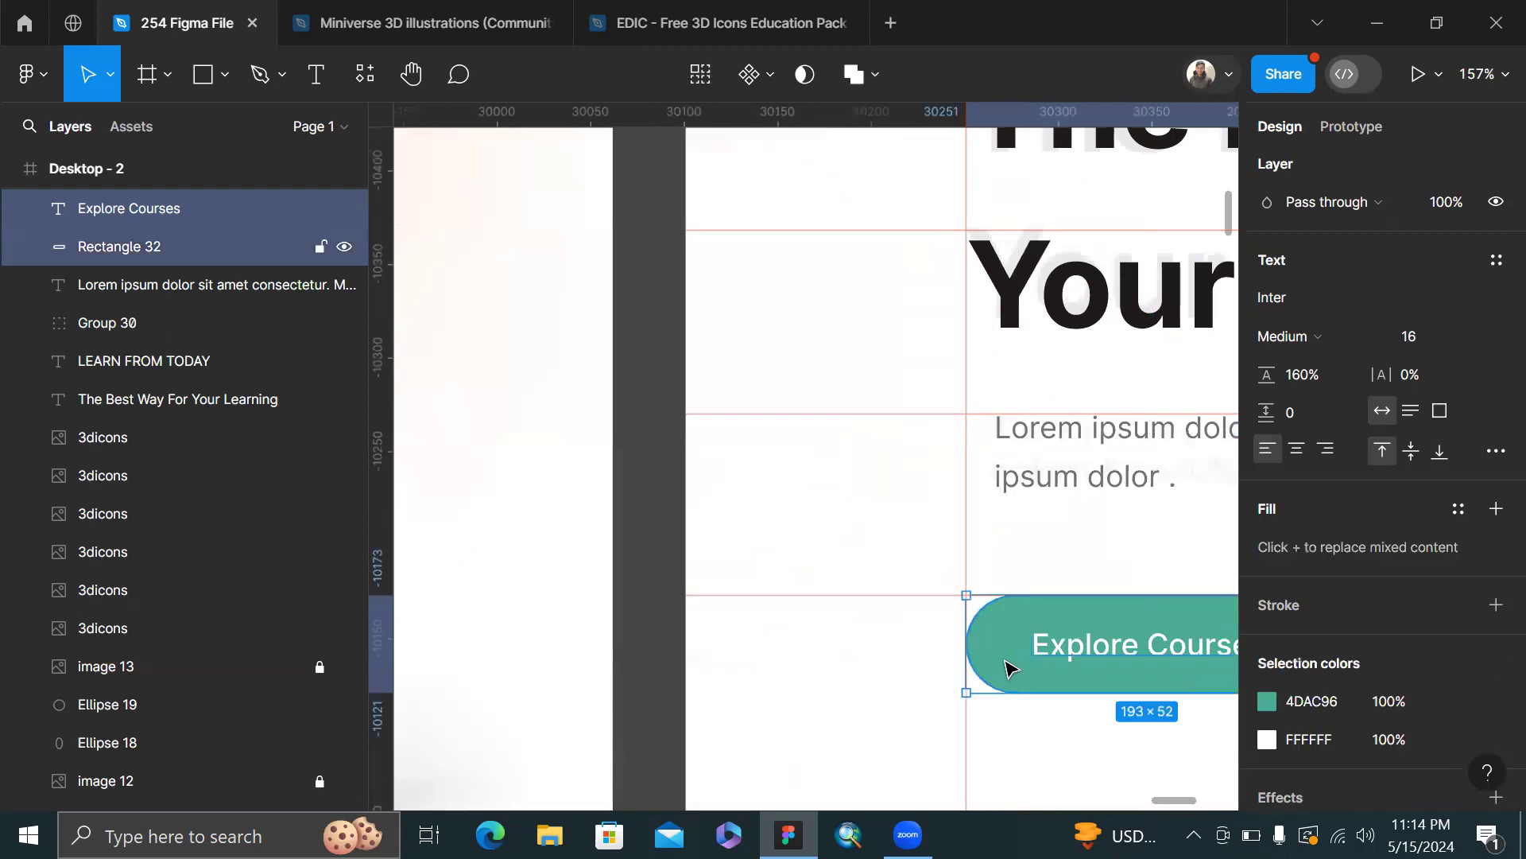
{"action": "scroll", "coordinate": [1356, 169], "scroll_direction": "up", "scroll_amount": 5}
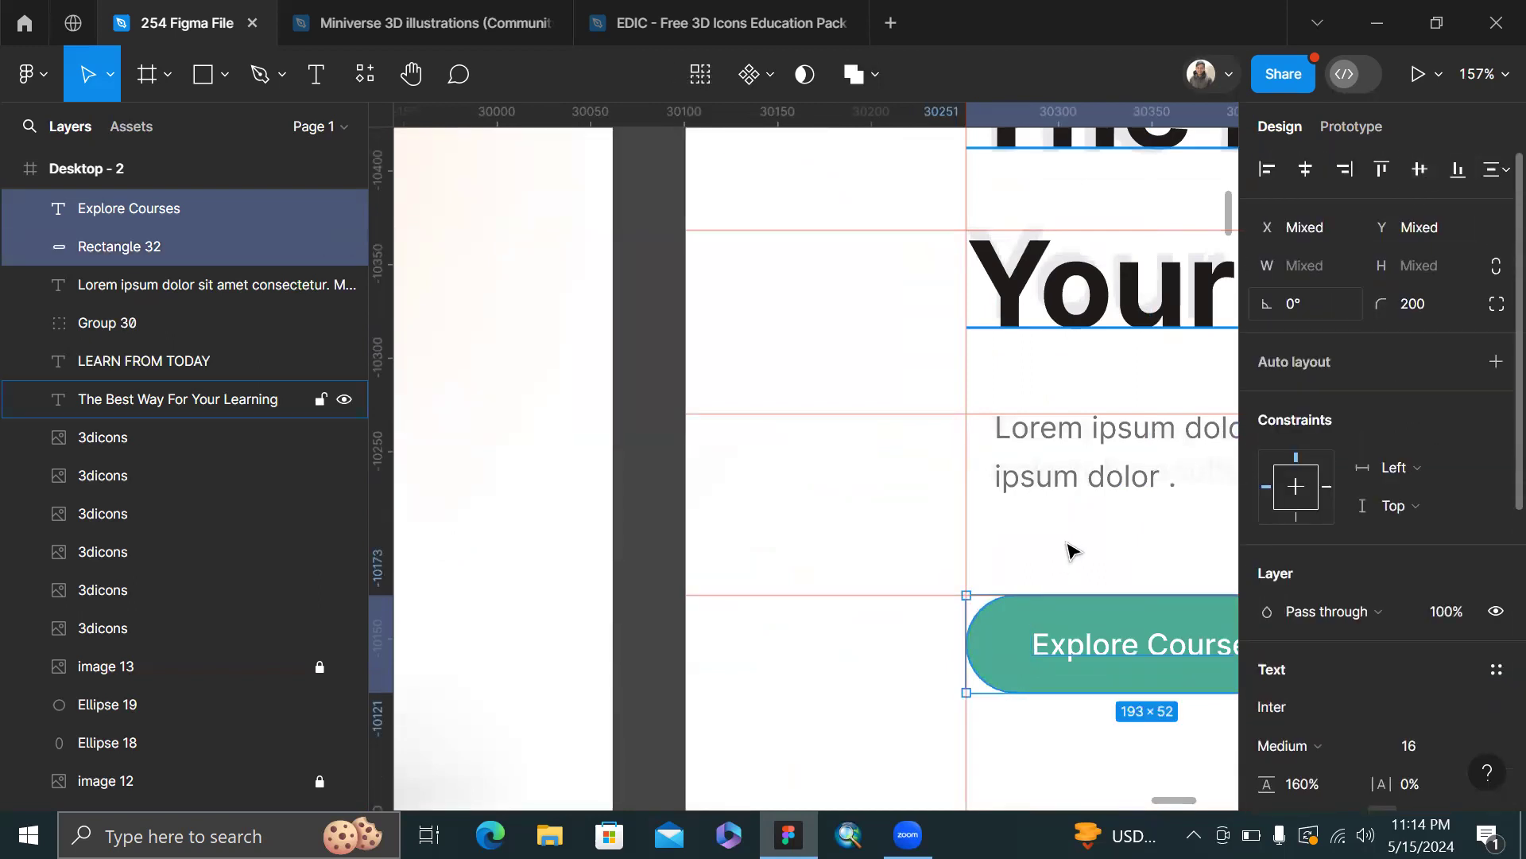
{"action": "left_click", "coordinate": [898, 584]}
{"action": "scroll", "coordinate": [898, 584], "scroll_direction": "down", "scroll_amount": 10}
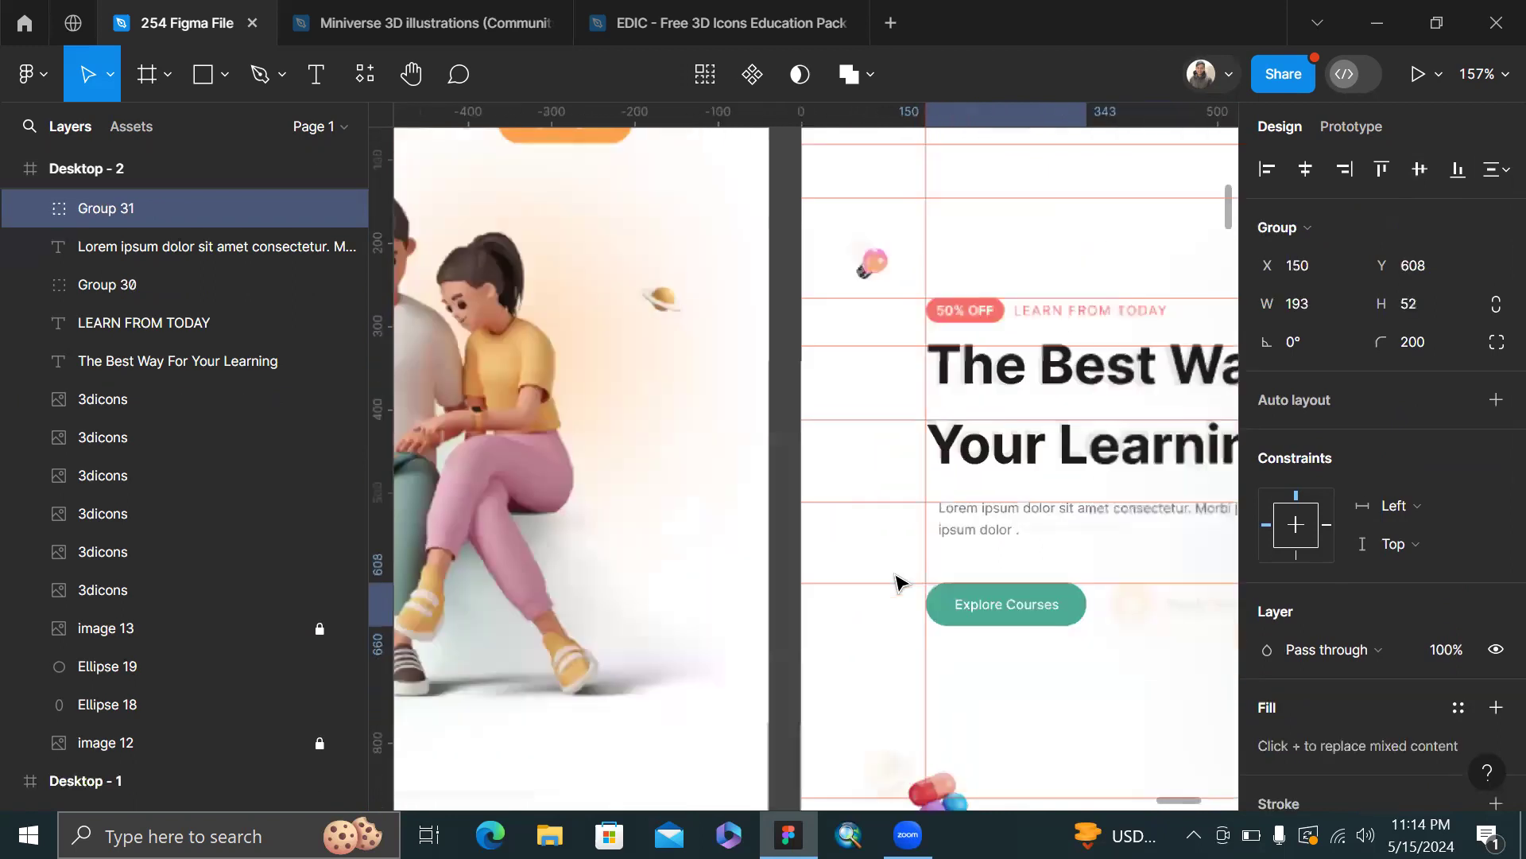
{"action": "left_click", "coordinate": [984, 332]}
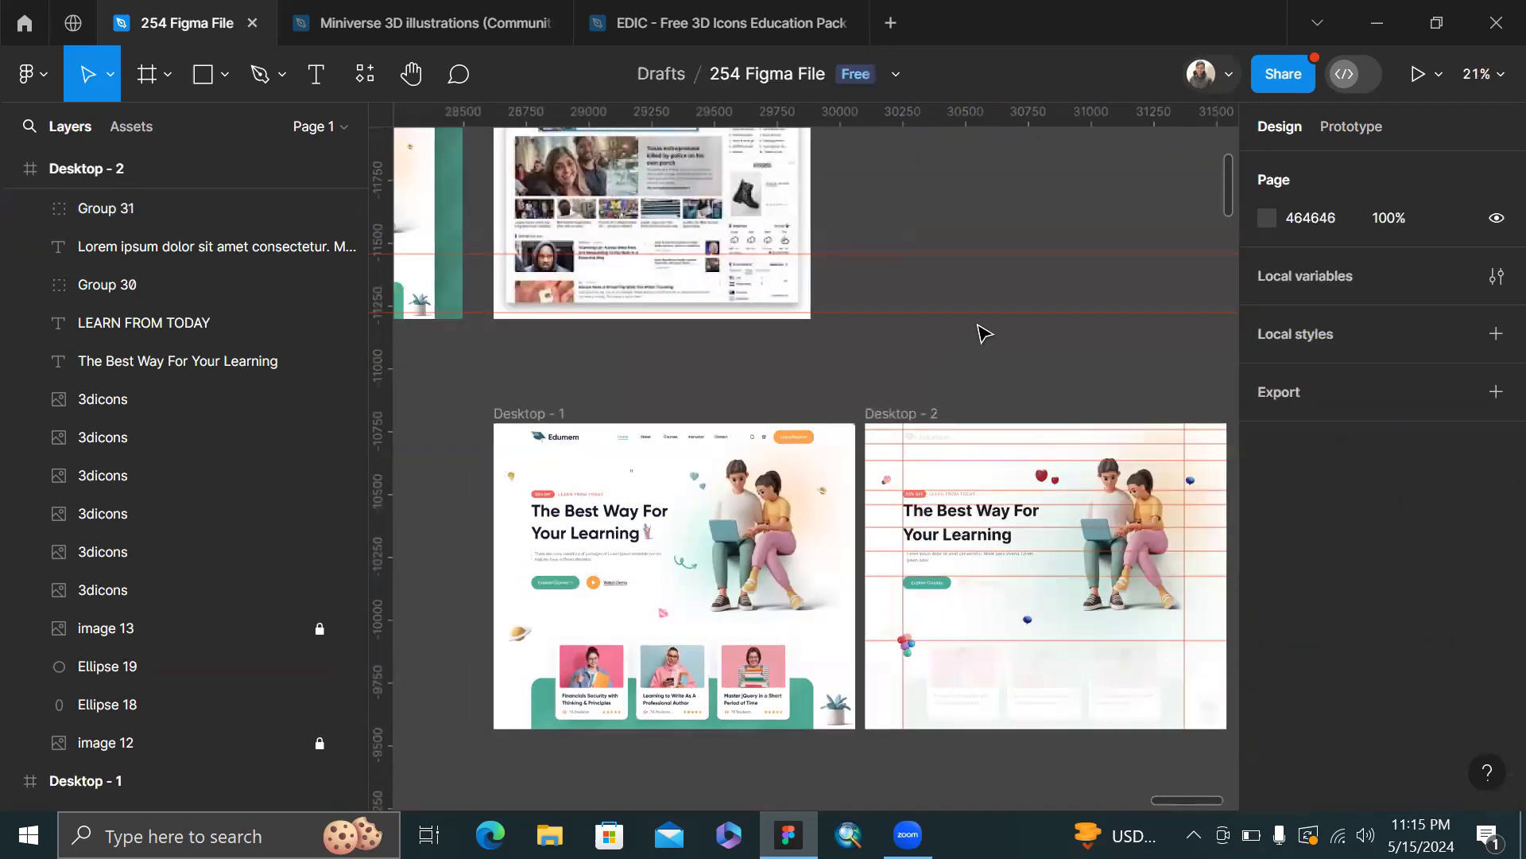
- Draw a circle about 53 × 53 beside the Explore Courses button, near the faded play button of the reference
{"action": "scroll", "coordinate": [981, 331], "scroll_direction": "up", "scroll_amount": 5}
{"action": "scroll", "coordinate": [835, 494], "scroll_direction": "up", "scroll_amount": 10}
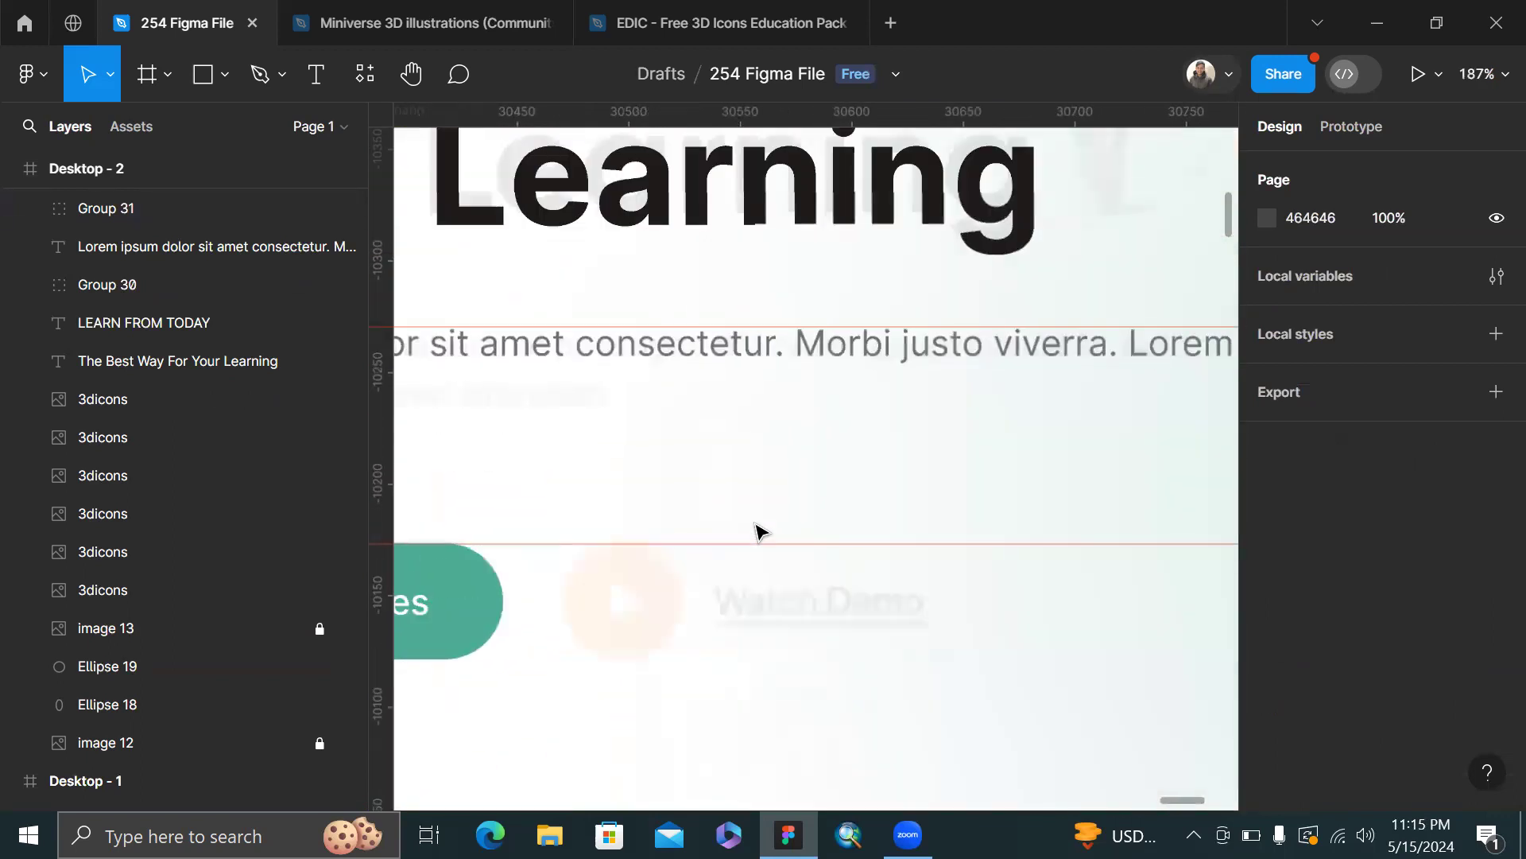
{"action": "scroll", "coordinate": [758, 530], "scroll_direction": "down", "scroll_amount": 2}
{"action": "scroll", "coordinate": [756, 528], "scroll_direction": "up", "scroll_amount": 3}
{"action": "key", "text": "o"}
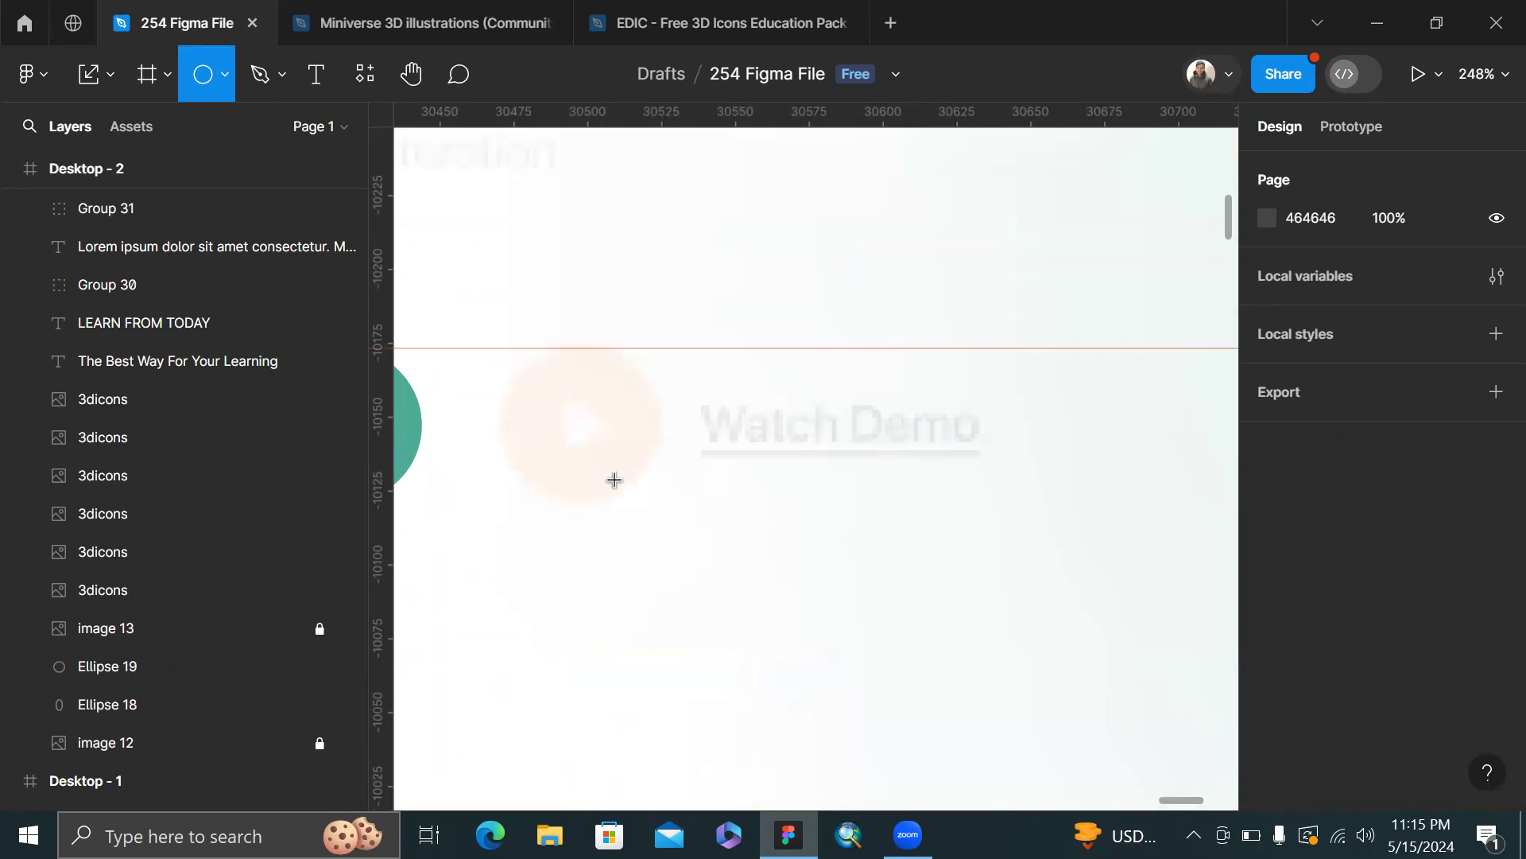
{"action": "mouse_move", "coordinate": [641, 496]}
{"action": "left_mouse_down"}
{"action": "mouse_move", "coordinate": [548, 365]}
{"action": "mouse_move", "coordinate": [498, 335]}
{"action": "left_mouse_up"}
{"action": "left_click_drag", "start_coordinate": [578, 431], "coordinate": [539, 429]}
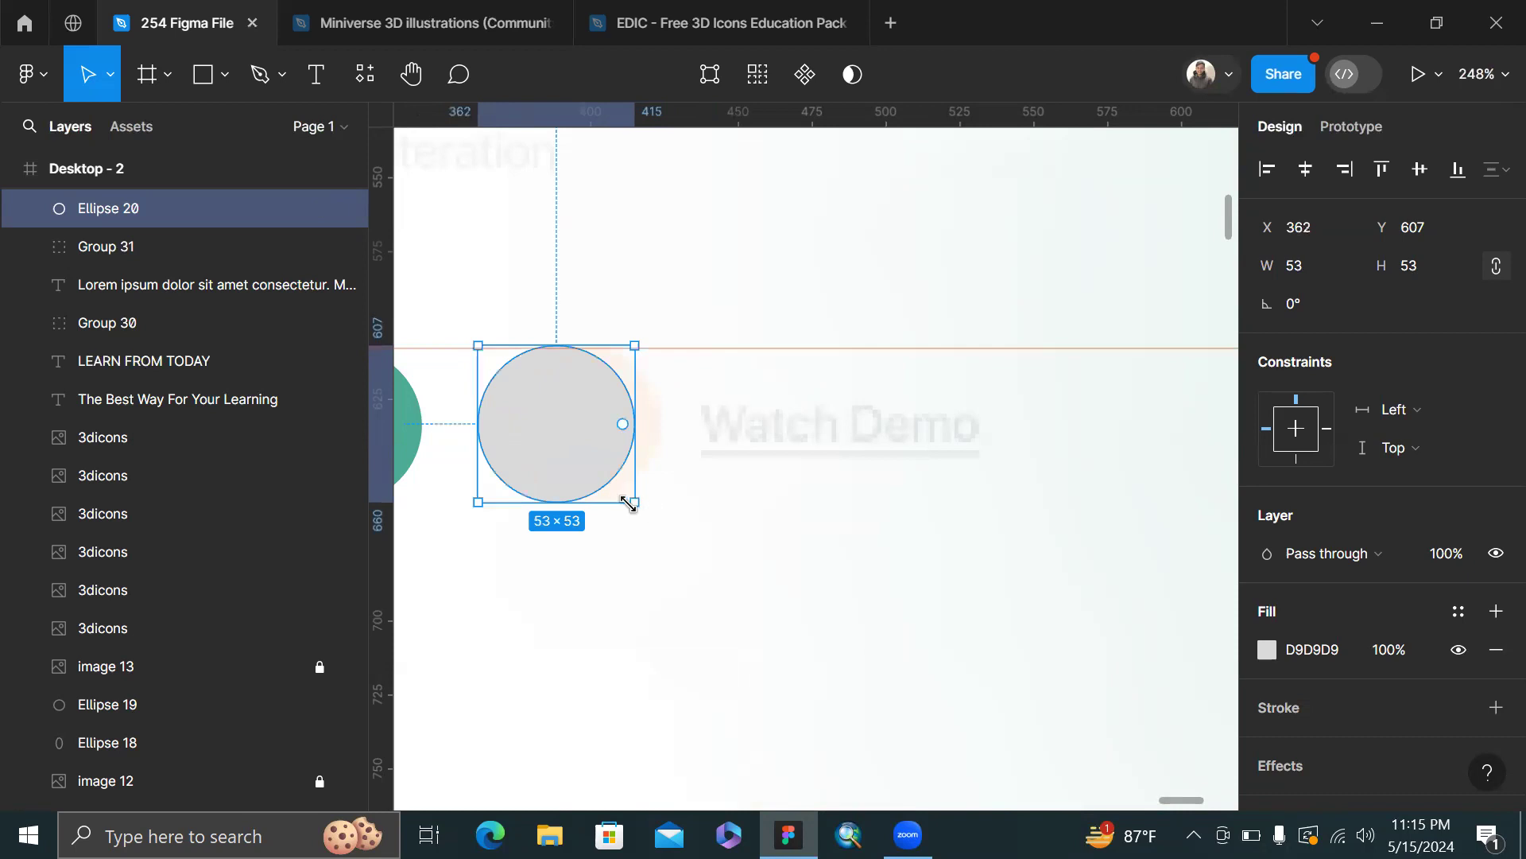
- Enlarge the circle to 60 × 60 and move it to X 366, Y 600 over the faded play button
{"action": "left_click_drag", "start_coordinate": [648, 512], "coordinate": [656, 523]}
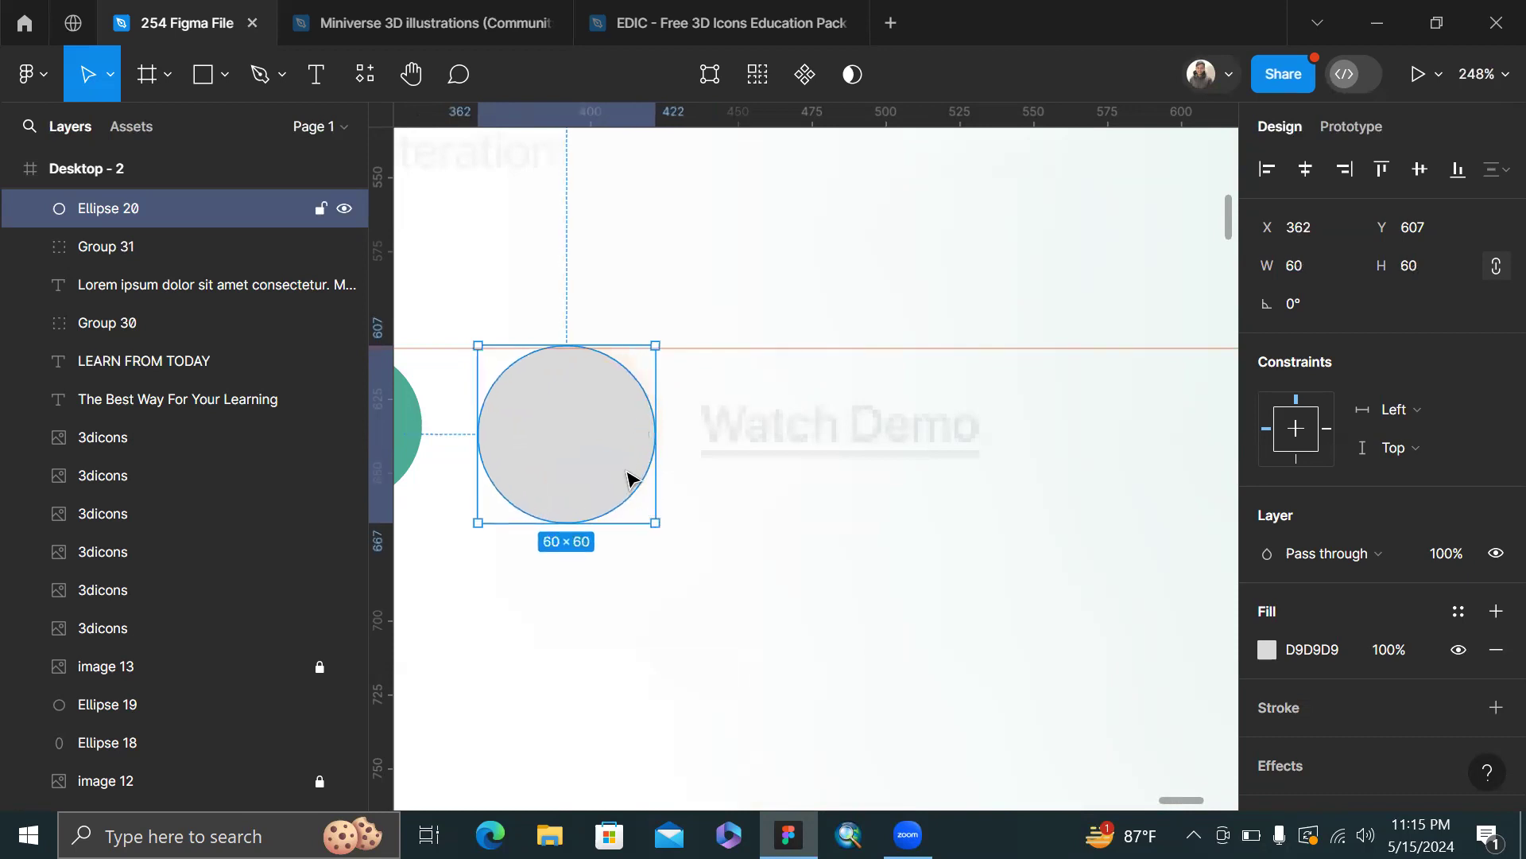
{"action": "key", "text": "shift"}
{"action": "key", "text": "shift"}
{"action": "key", "text": "shift"}
{"action": "key", "text": "shift"}
{"action": "key", "text": "shift"}
{"action": "left_click_drag", "start_coordinate": [638, 458], "coordinate": [638, 460]}
{"action": "left_click", "coordinate": [657, 97]}
- Fill the circle with the orange (FAA24C) sampled from the play button in Desktop - 1
{"action": "scroll", "coordinate": [688, 382], "scroll_direction": "down", "scroll_amount": 10}
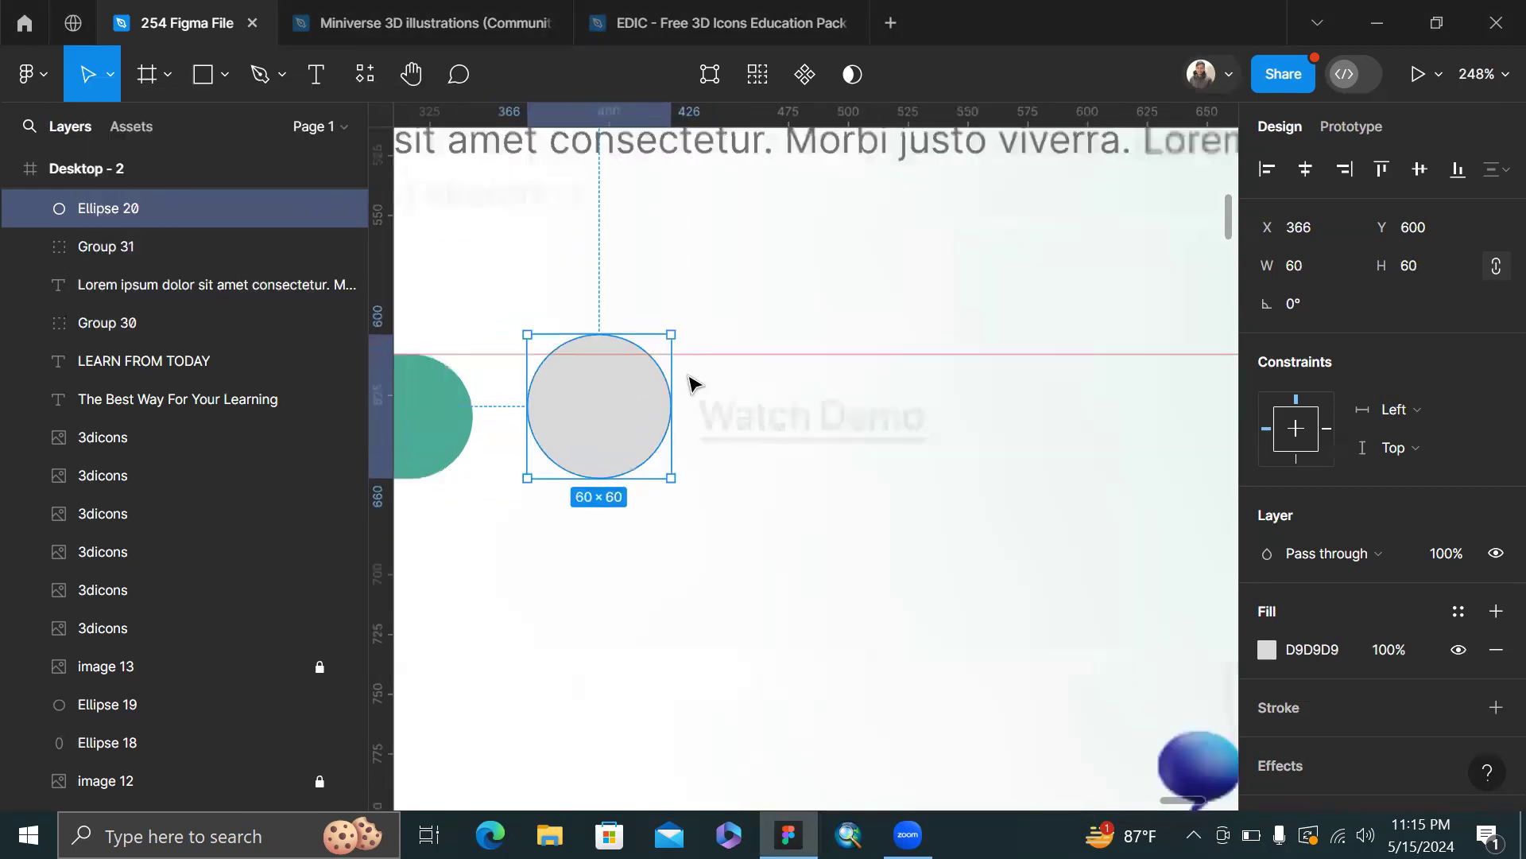
{"action": "scroll", "coordinate": [616, 384], "scroll_direction": "up", "scroll_amount": 5}
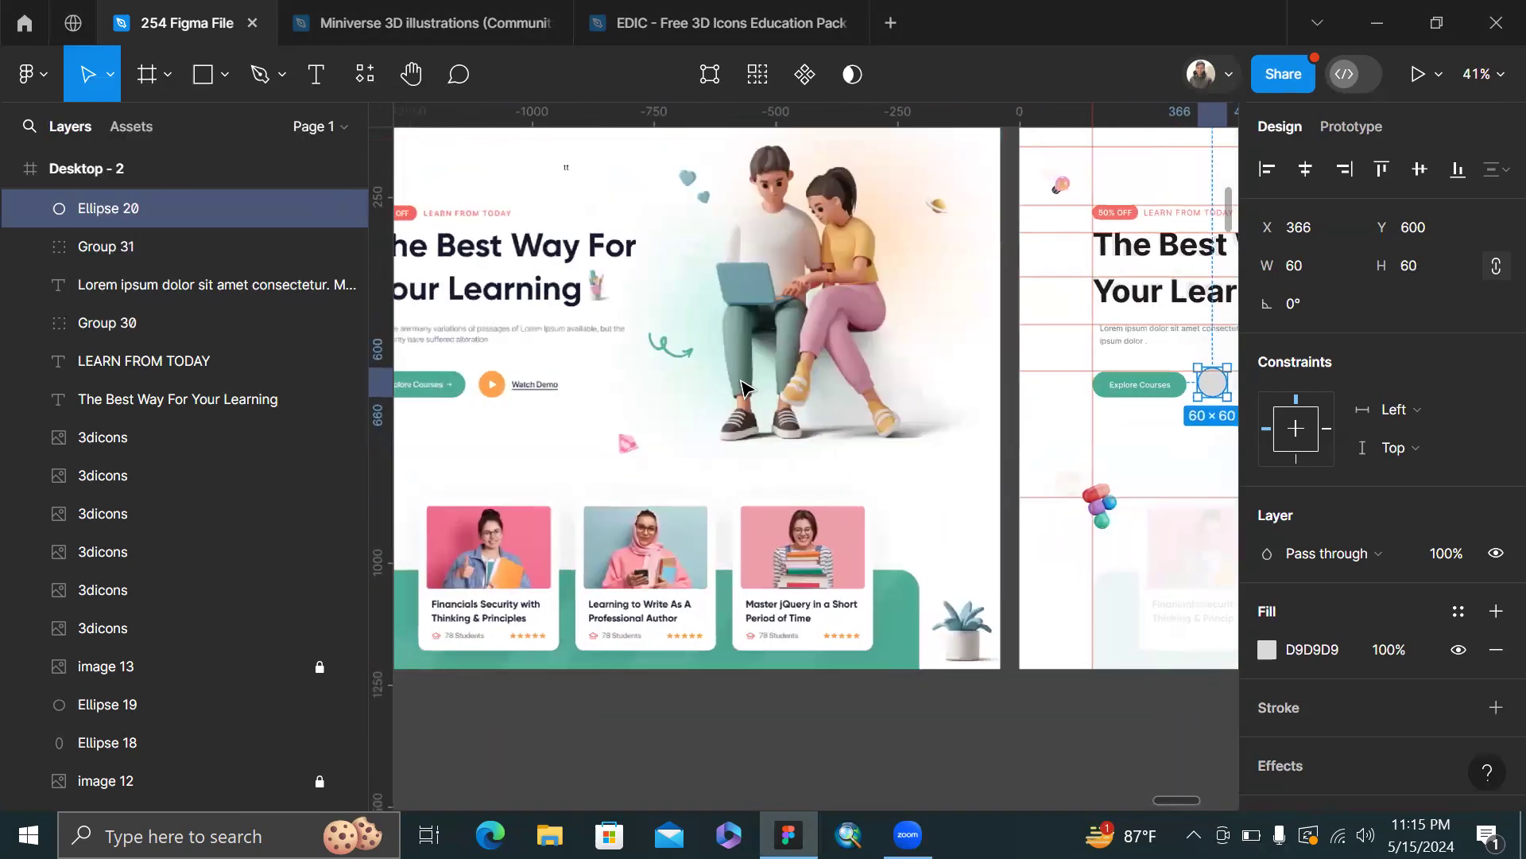
{"action": "scroll", "coordinate": [570, 392], "scroll_direction": "up", "scroll_amount": 5}
{"action": "key", "text": "i"}
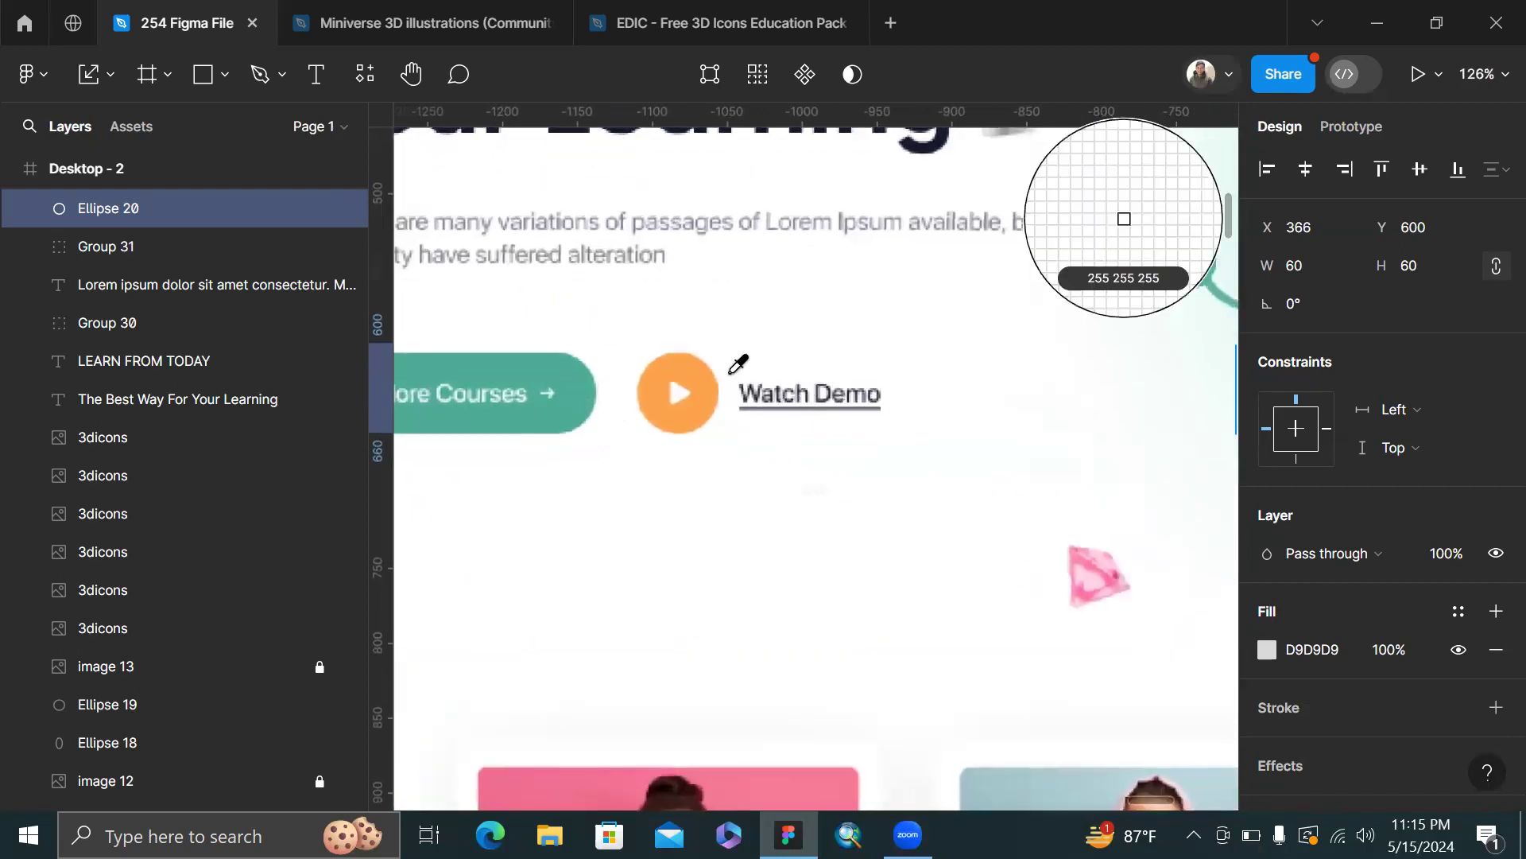
{"action": "left_click", "coordinate": [701, 384]}
- Shrink the orange circle to roughly the height of the Explore Courses button and align it vertically with that button
{"action": "scroll", "coordinate": [704, 384], "scroll_direction": "down", "scroll_amount": 8}
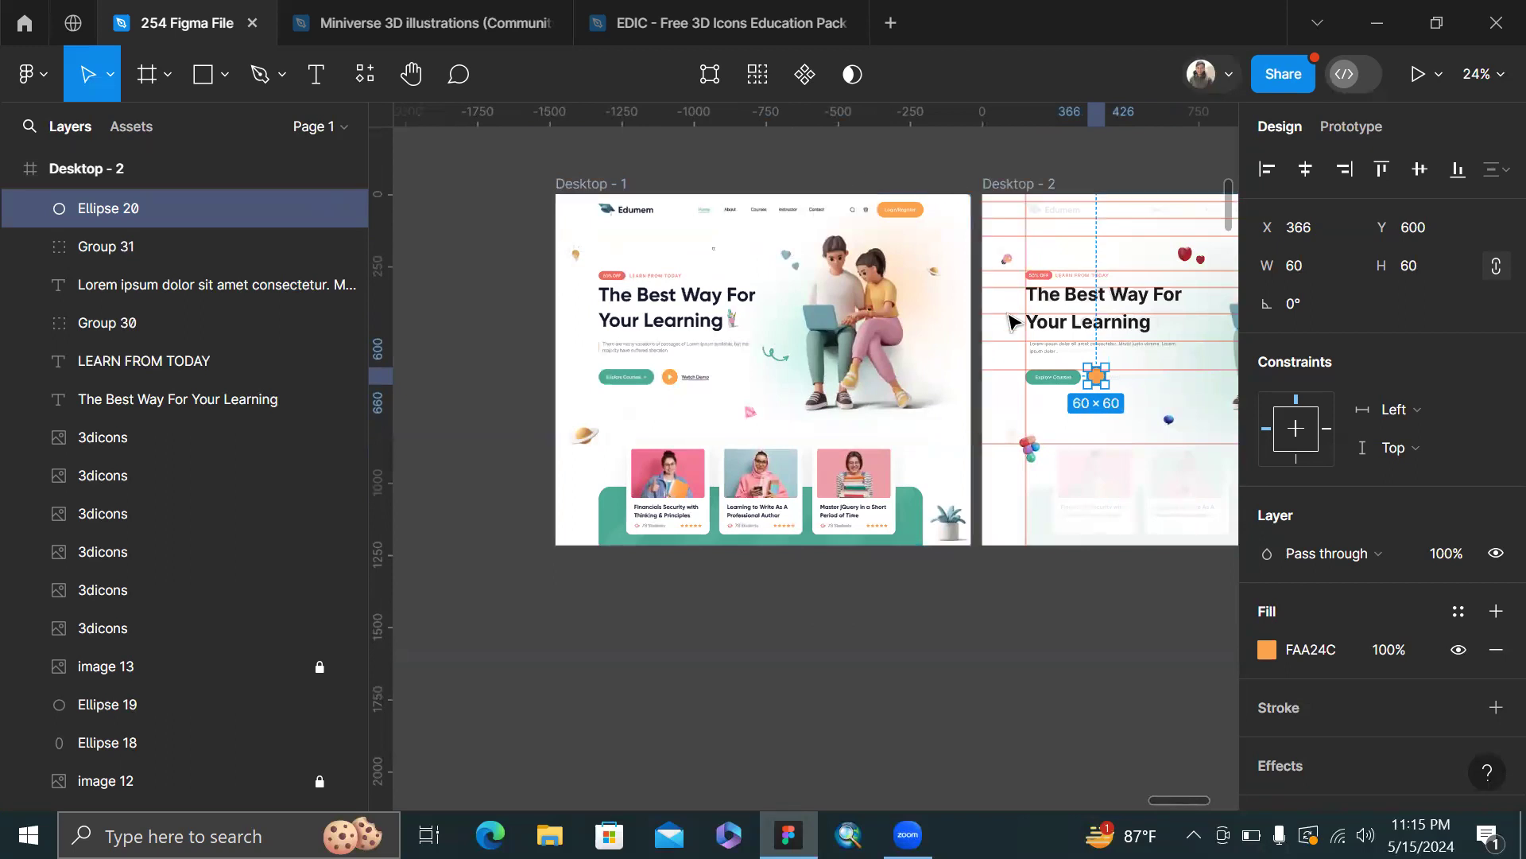
{"action": "scroll", "coordinate": [1009, 321], "scroll_direction": "up", "scroll_amount": 6}
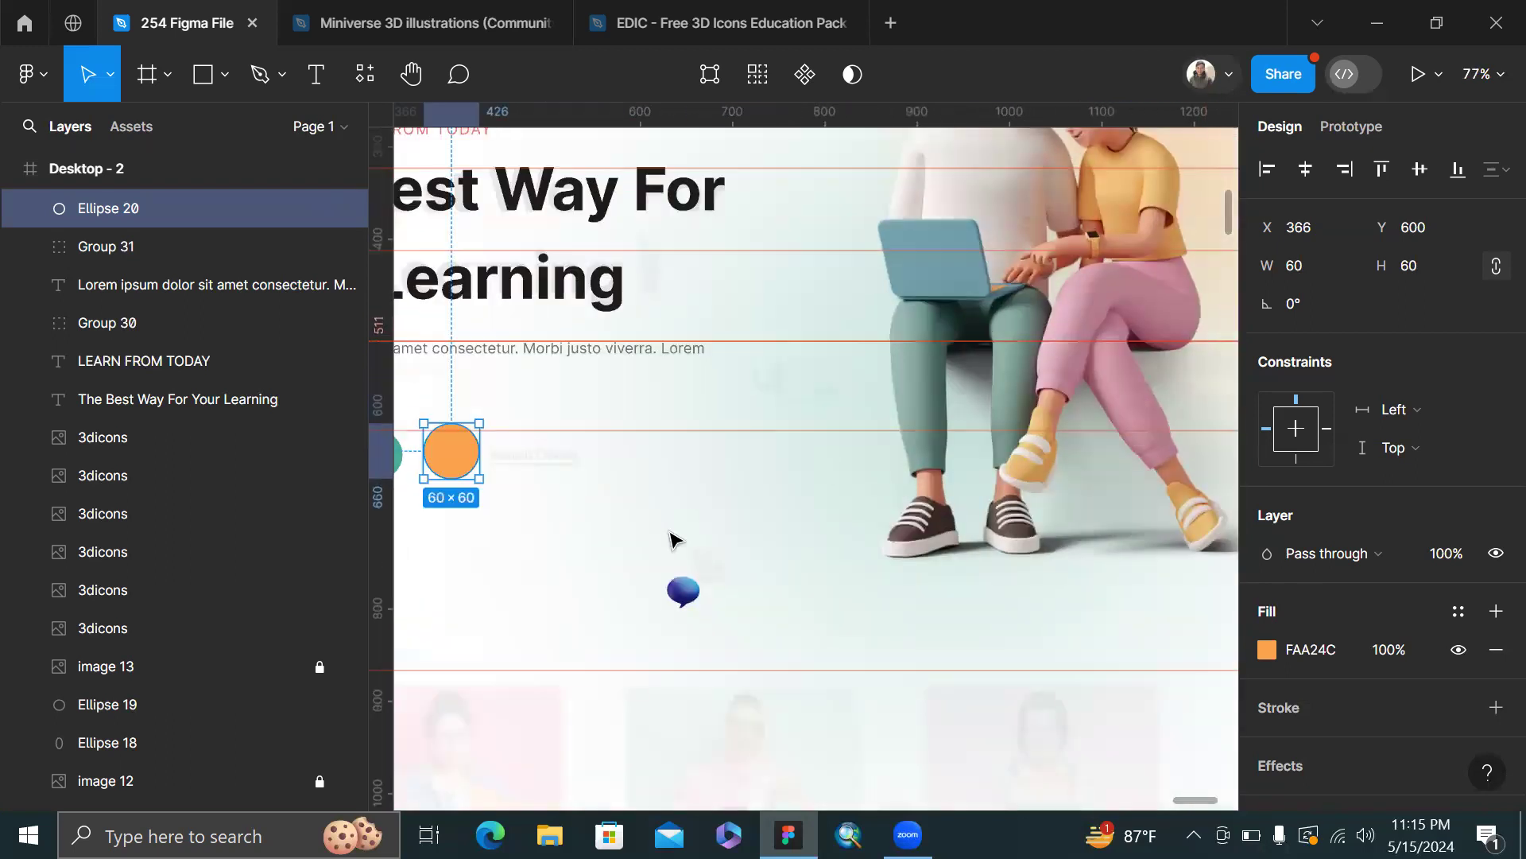
{"action": "scroll", "coordinate": [906, 495], "scroll_direction": "up", "scroll_amount": 5}
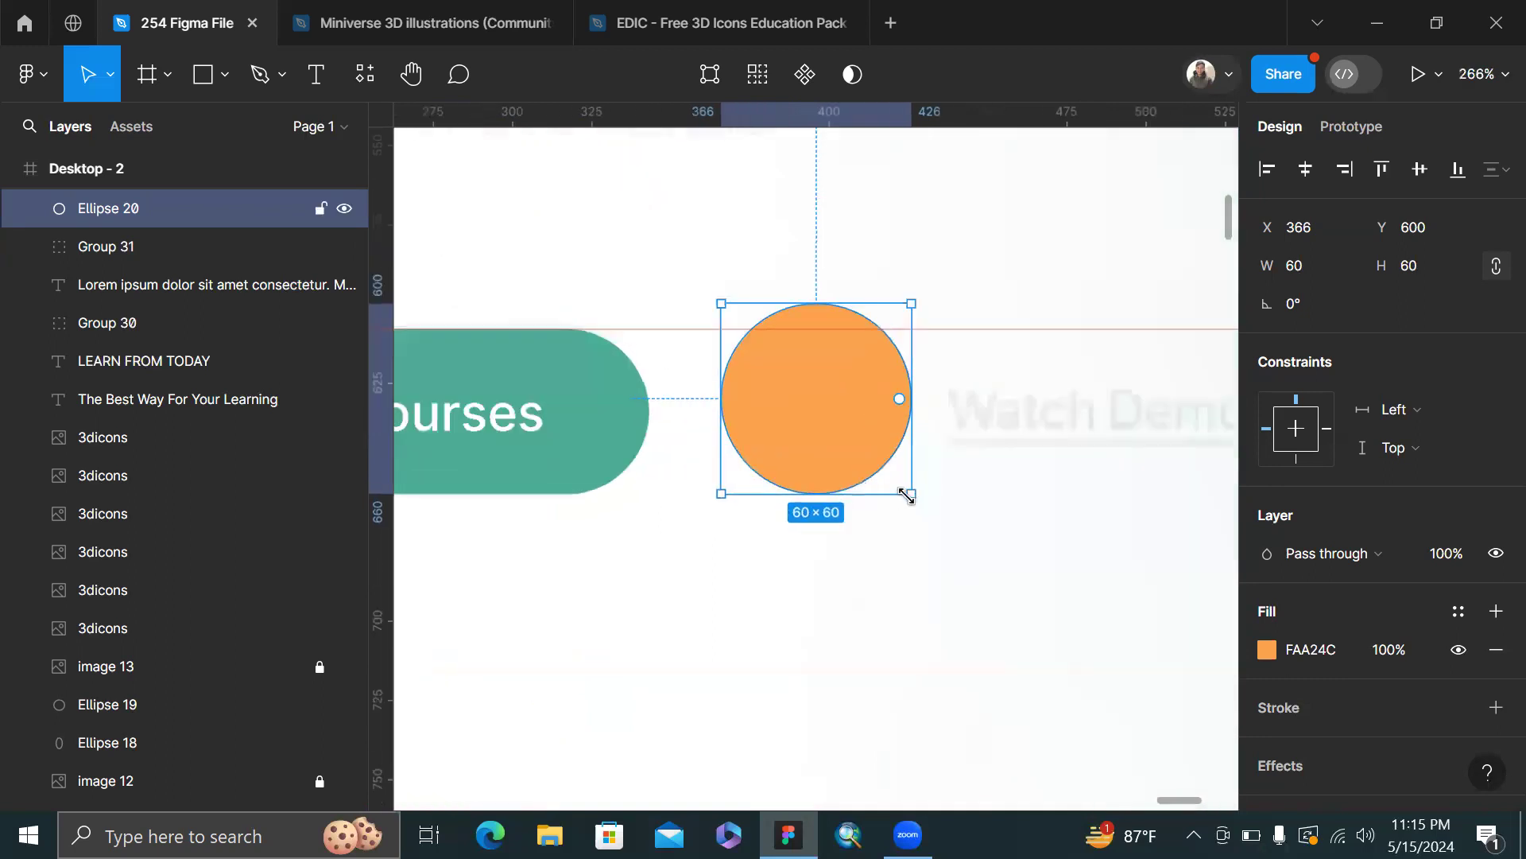
{"action": "mouse_move", "coordinate": [906, 487]}
{"action": "left_mouse_down"}
{"action": "mouse_move", "coordinate": [884, 460]}
{"action": "mouse_move", "coordinate": [896, 470]}
{"action": "left_mouse_up"}
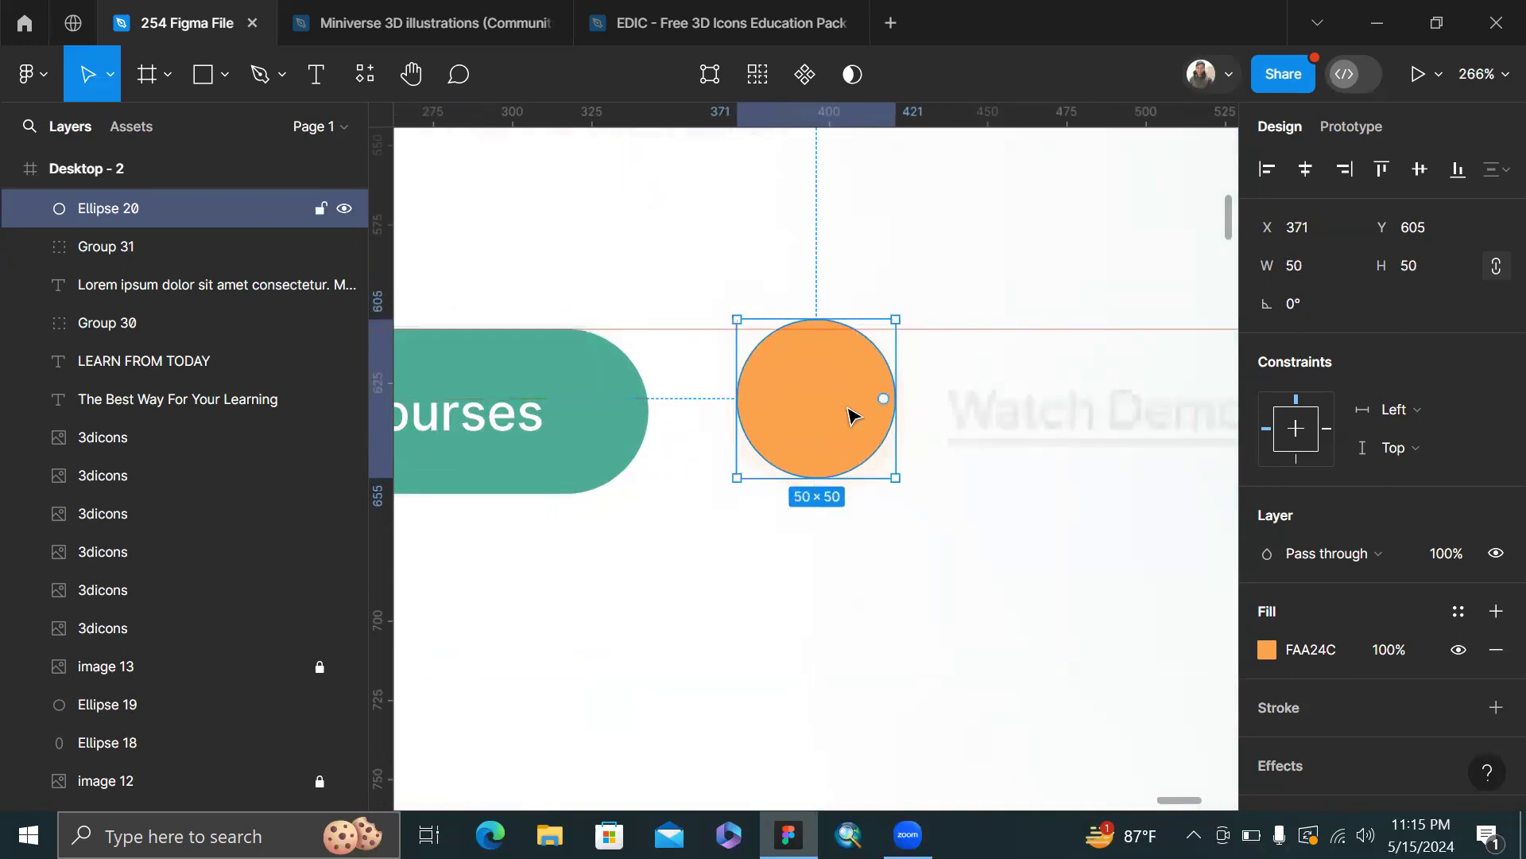
{"action": "mouse_move", "coordinate": [848, 426]}
{"action": "left_mouse_down"}
{"action": "mouse_move", "coordinate": [855, 412]}
{"action": "mouse_move", "coordinate": [849, 425]}
{"action": "left_mouse_up"}
{"action": "left_click_drag", "start_coordinate": [895, 487], "coordinate": [898, 493]}
{"action": "left_click", "coordinate": [931, 539]}
- Draw a triangle about 15 × 15 inside the orange circle and rotate it to -90° so it points right
{"action": "scroll", "coordinate": [930, 538], "scroll_direction": "down", "scroll_amount": 3}
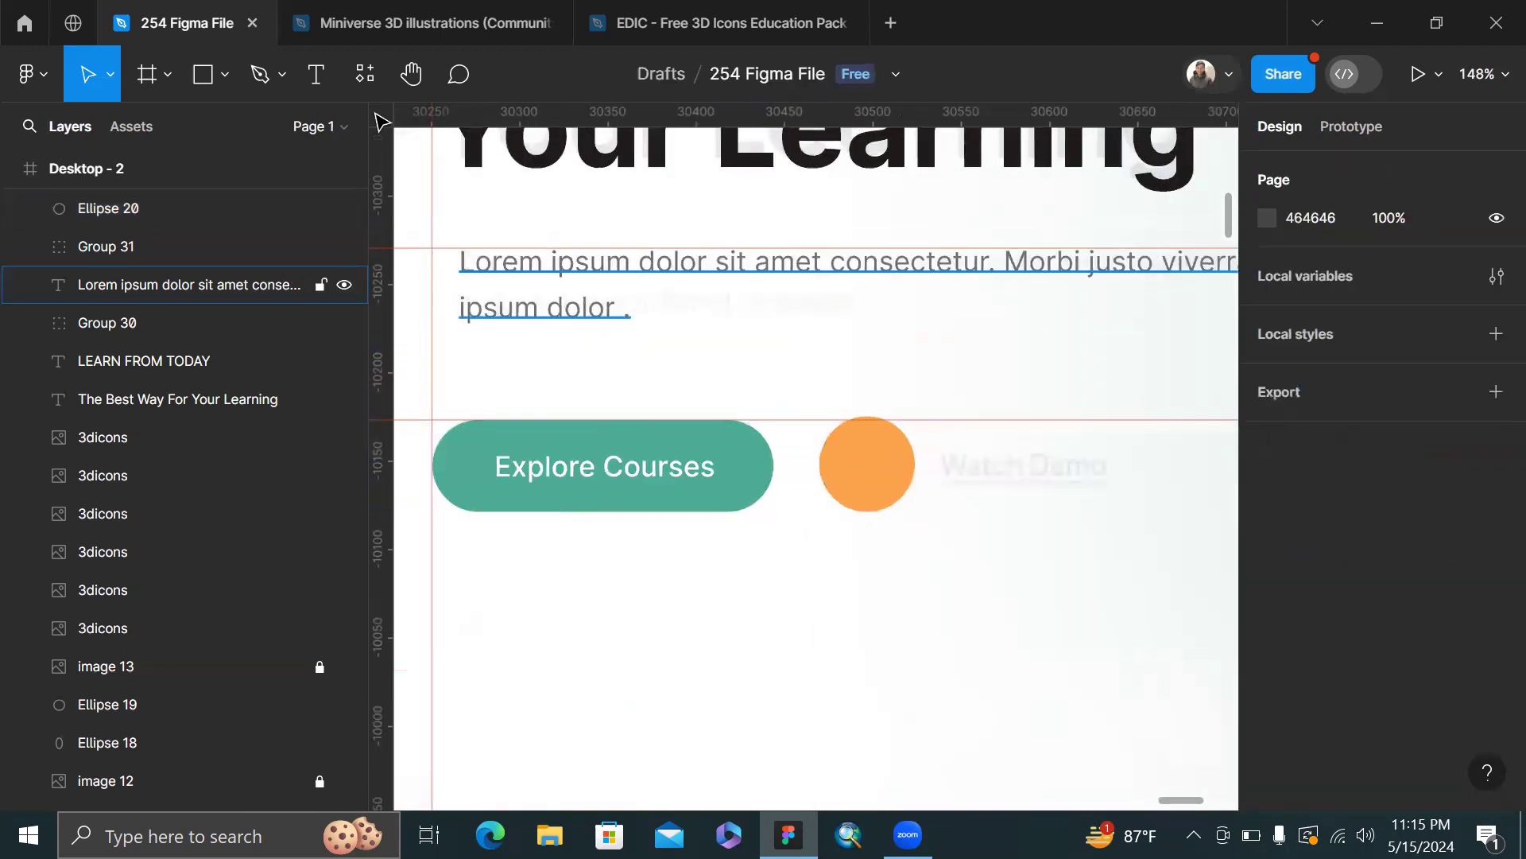
{"action": "left_click", "coordinate": [226, 73]}
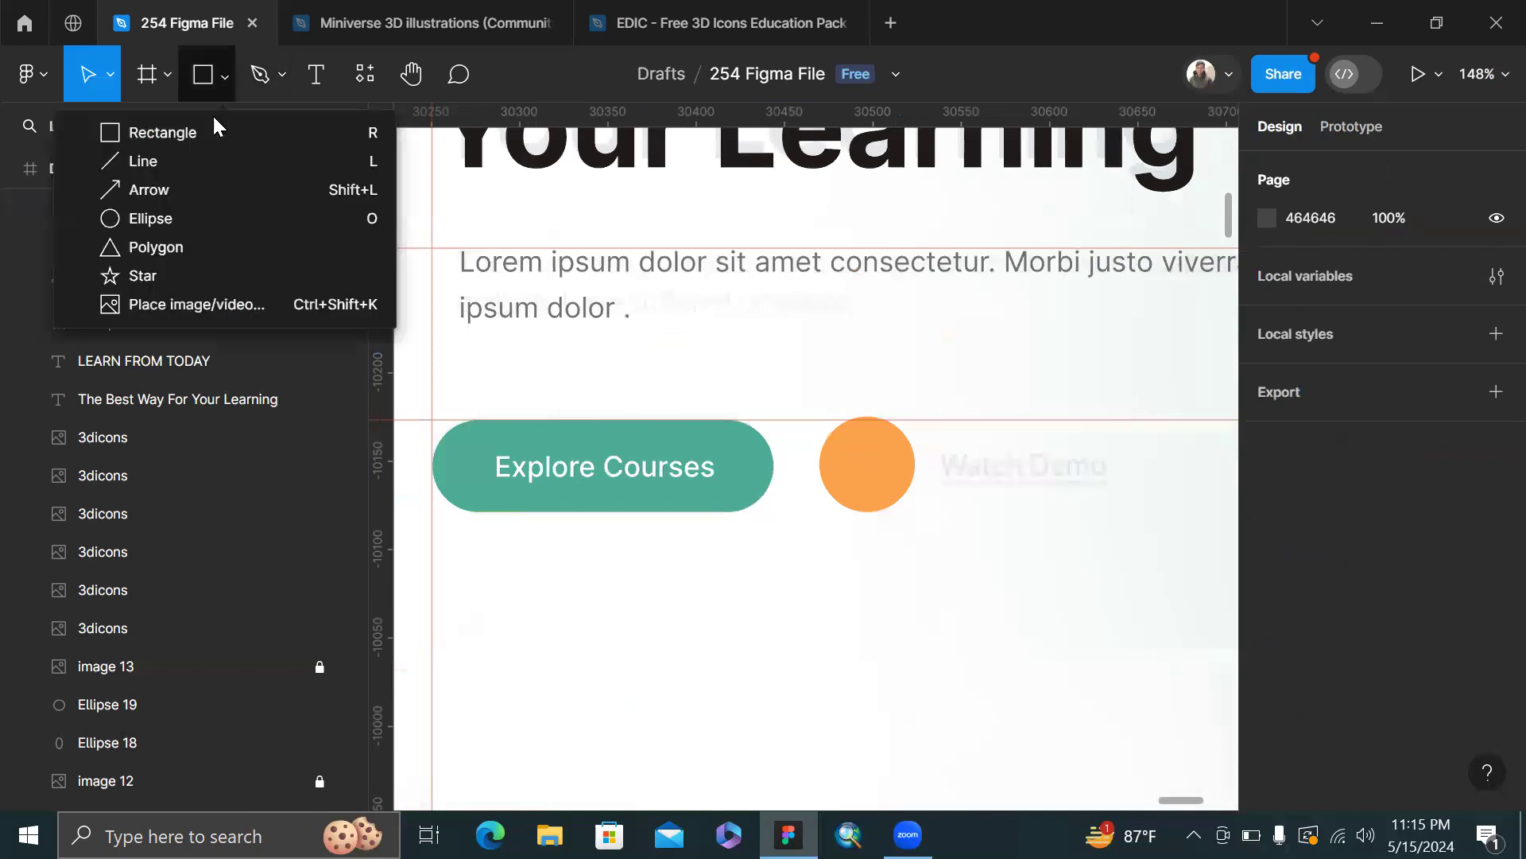
{"action": "left_click", "coordinate": [173, 234]}
{"action": "scroll", "coordinate": [904, 528], "scroll_direction": "up", "scroll_amount": 3}
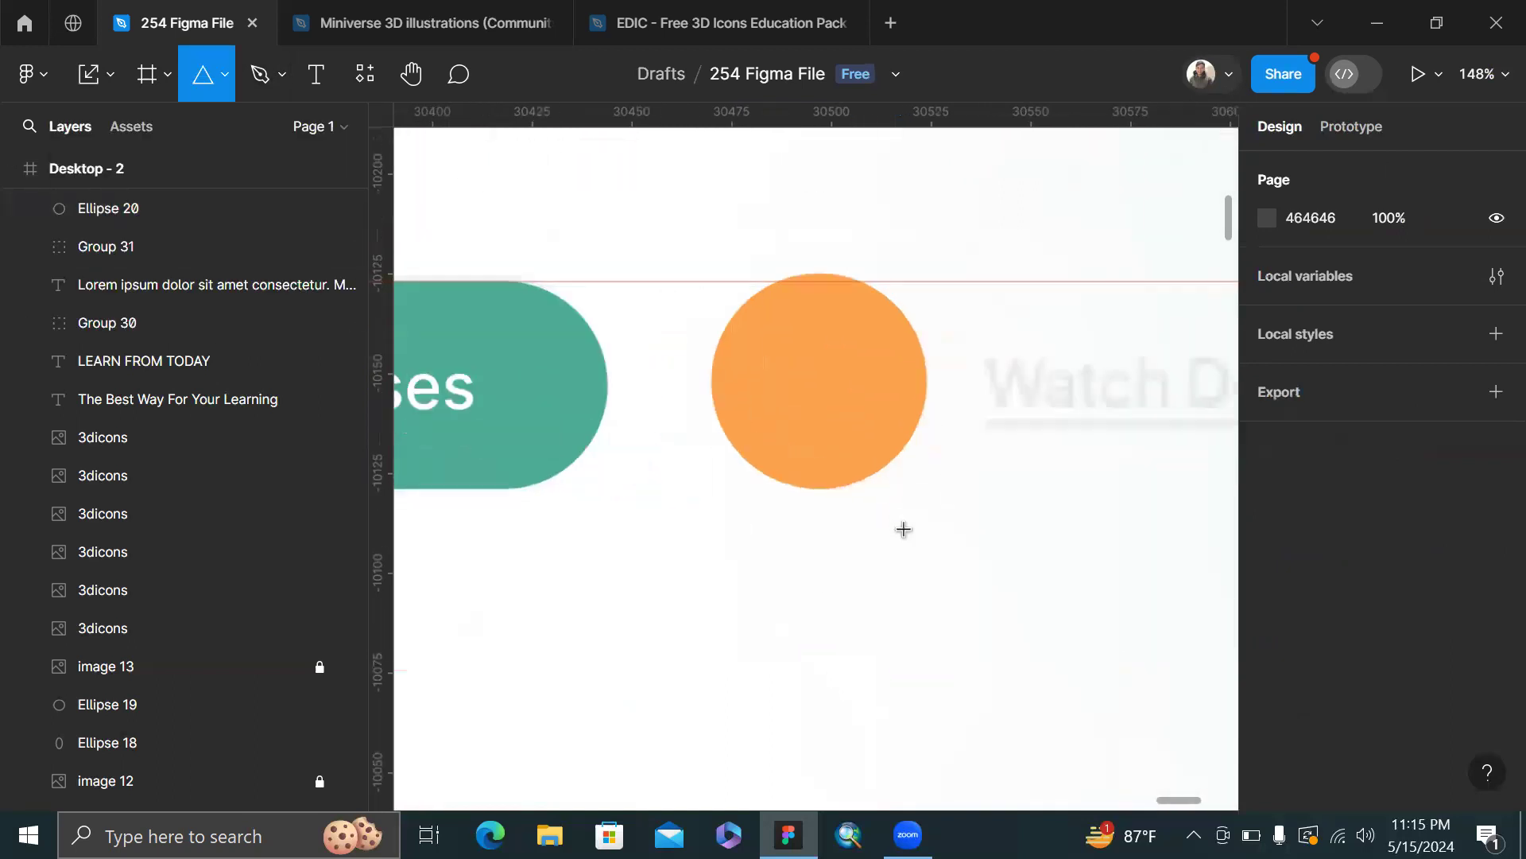
{"action": "scroll", "coordinate": [903, 529], "scroll_direction": "up", "scroll_amount": 5}
{"action": "scroll", "coordinate": [681, 177], "scroll_direction": "down", "scroll_amount": 2}
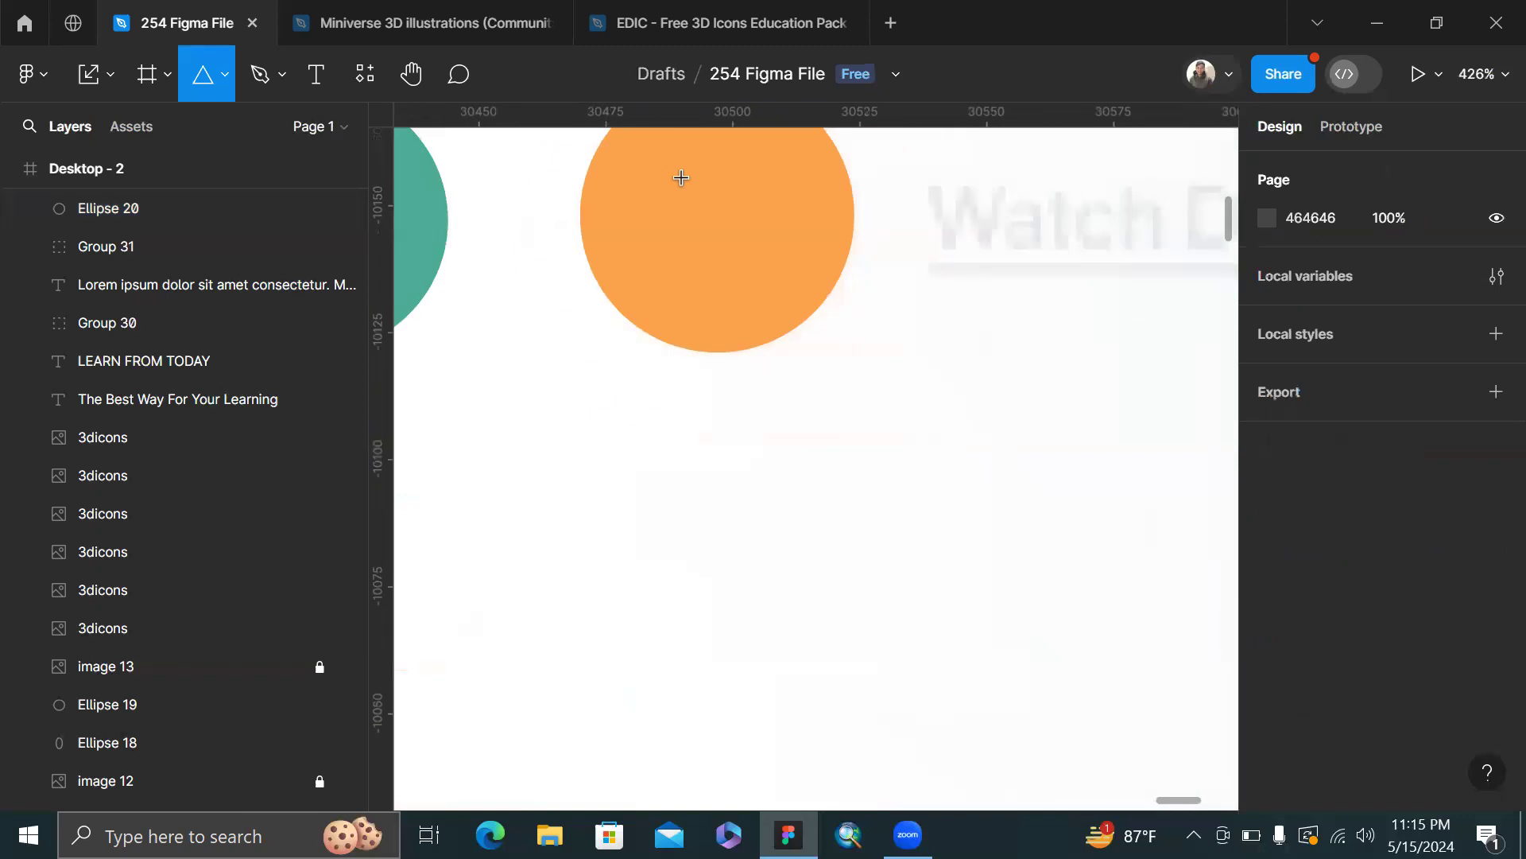
{"action": "scroll", "coordinate": [700, 318], "scroll_direction": "up", "scroll_amount": 3}
{"action": "left_click_drag", "start_coordinate": [737, 421], "coordinate": [756, 451]}
{"action": "left_click_drag", "start_coordinate": [782, 370], "coordinate": [785, 465]}
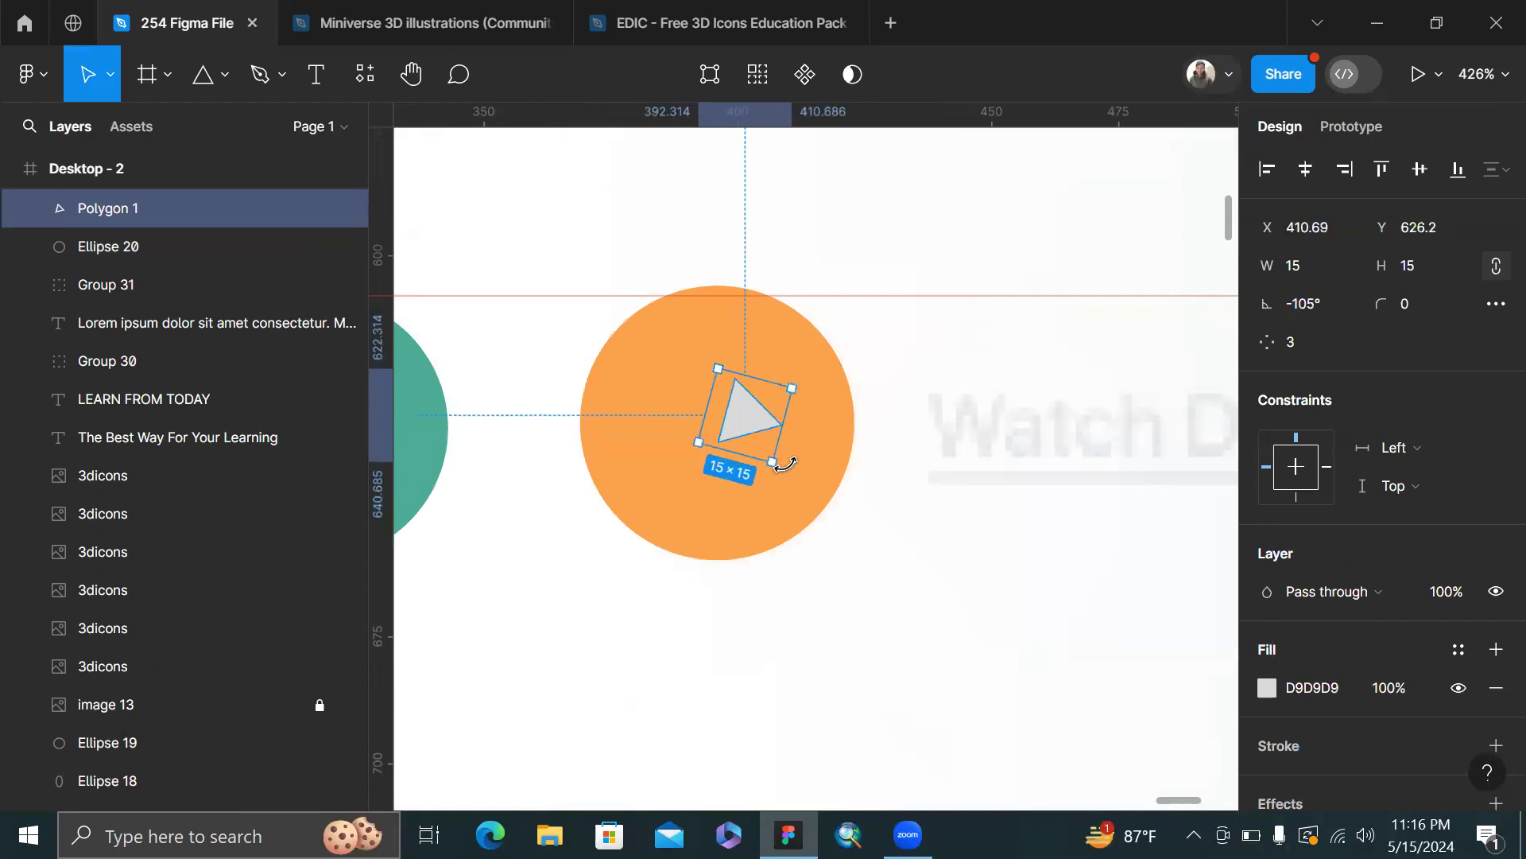
{"action": "mouse_move", "coordinate": [787, 465]}
{"action": "left_mouse_down"}
{"action": "mouse_move", "coordinate": [800, 453]}
{"action": "mouse_move", "coordinate": [808, 470]}
{"action": "left_mouse_up"}
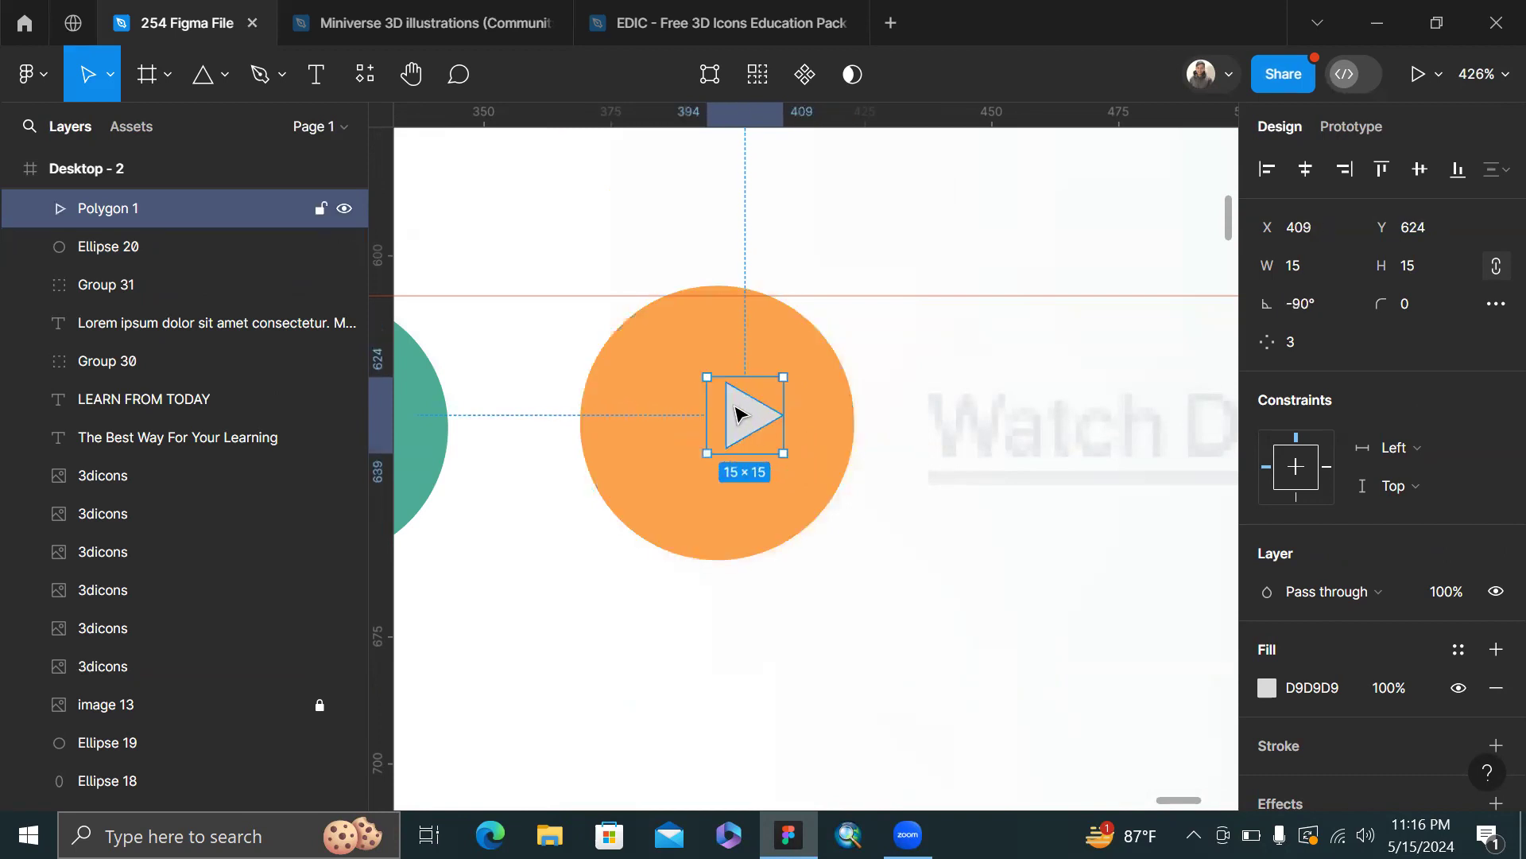
- Round the triangle's corners with a radius of 1 and centre it in the orange circle
{"action": "left_click", "coordinate": [1425, 302]}
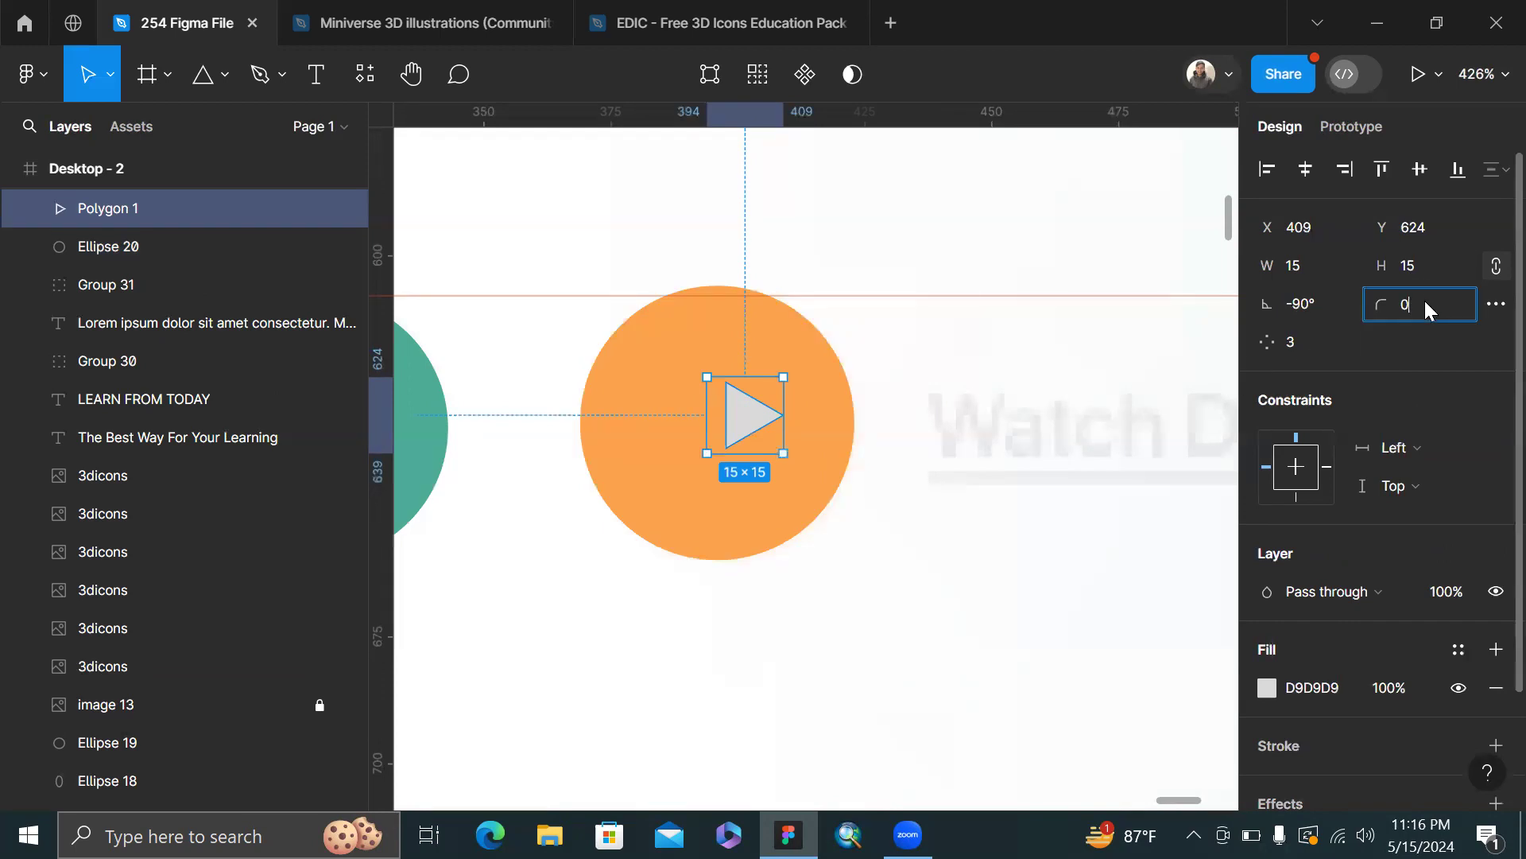
{"action": "type", "text": "2"}
{"action": "key", "text": "Return"}
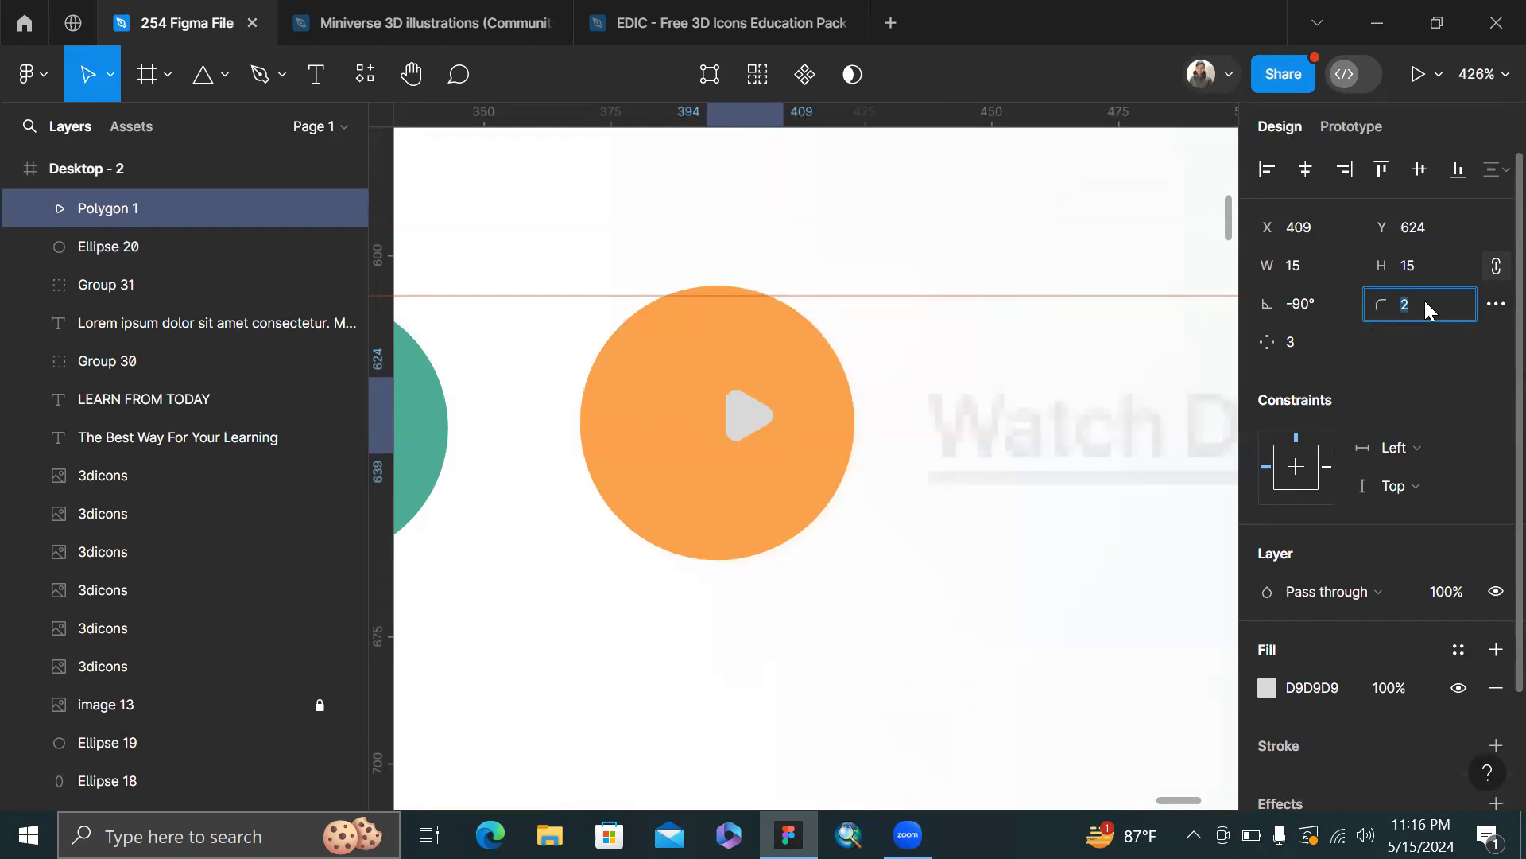
{"action": "left_click_drag", "start_coordinate": [748, 417], "coordinate": [712, 429]}
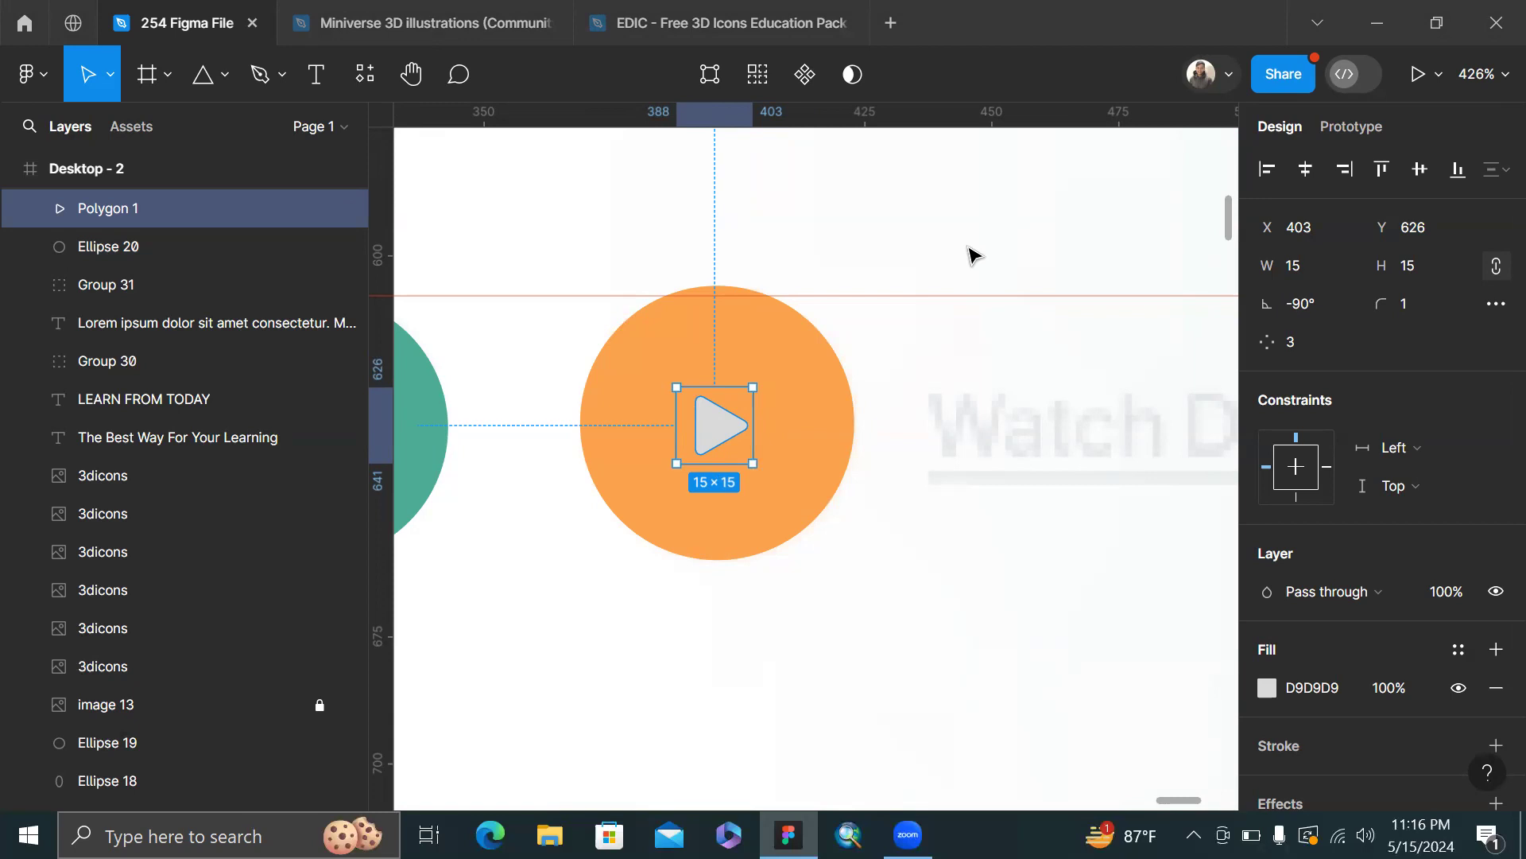
{"action": "scroll", "coordinate": [968, 255], "scroll_direction": "down", "scroll_amount": 10}
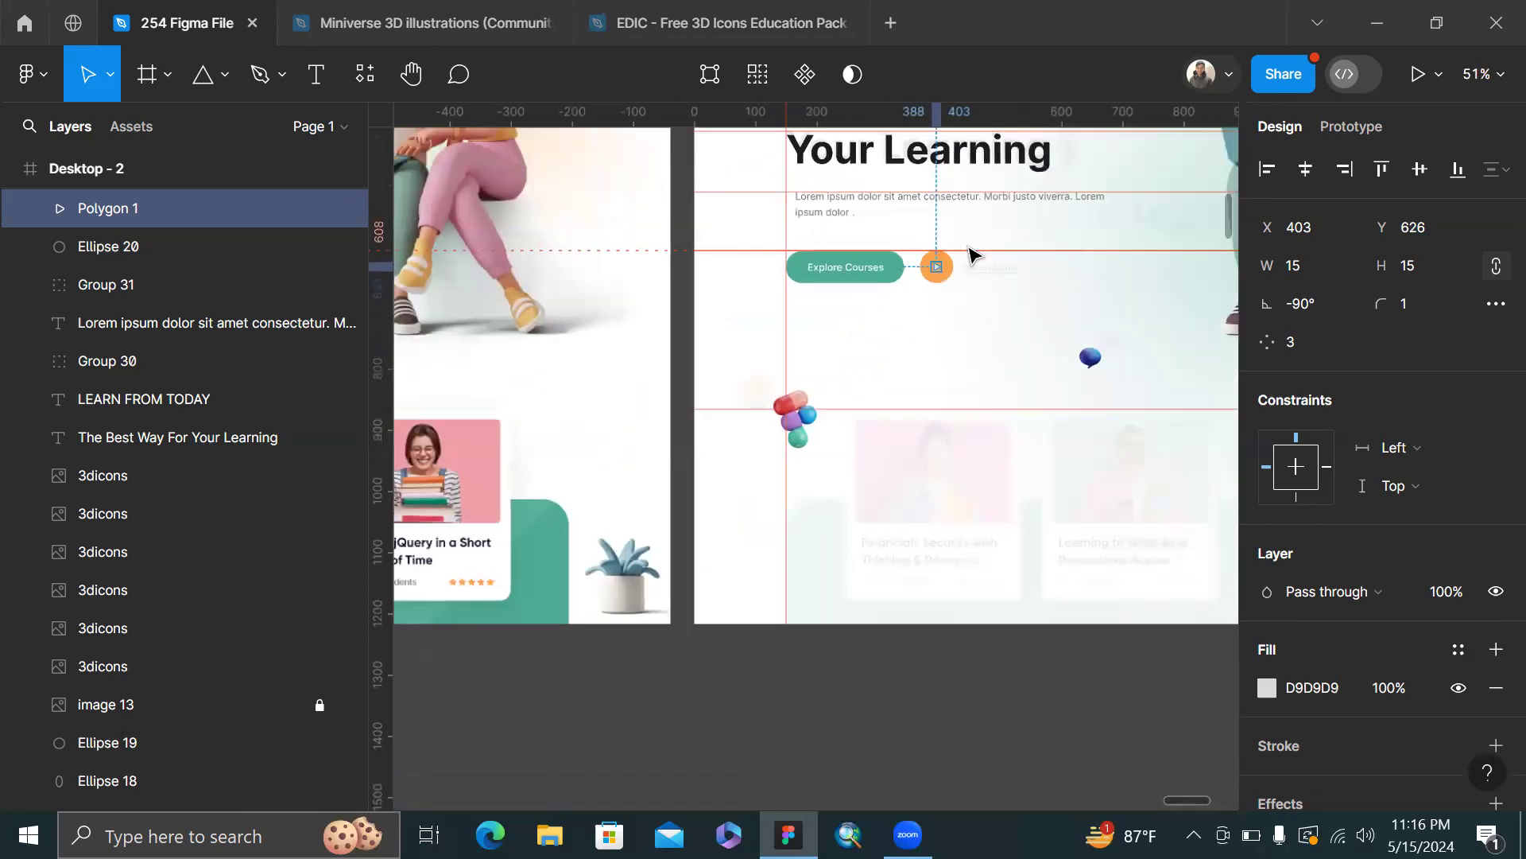
{"action": "scroll", "coordinate": [968, 254], "scroll_direction": "up", "scroll_amount": 2}
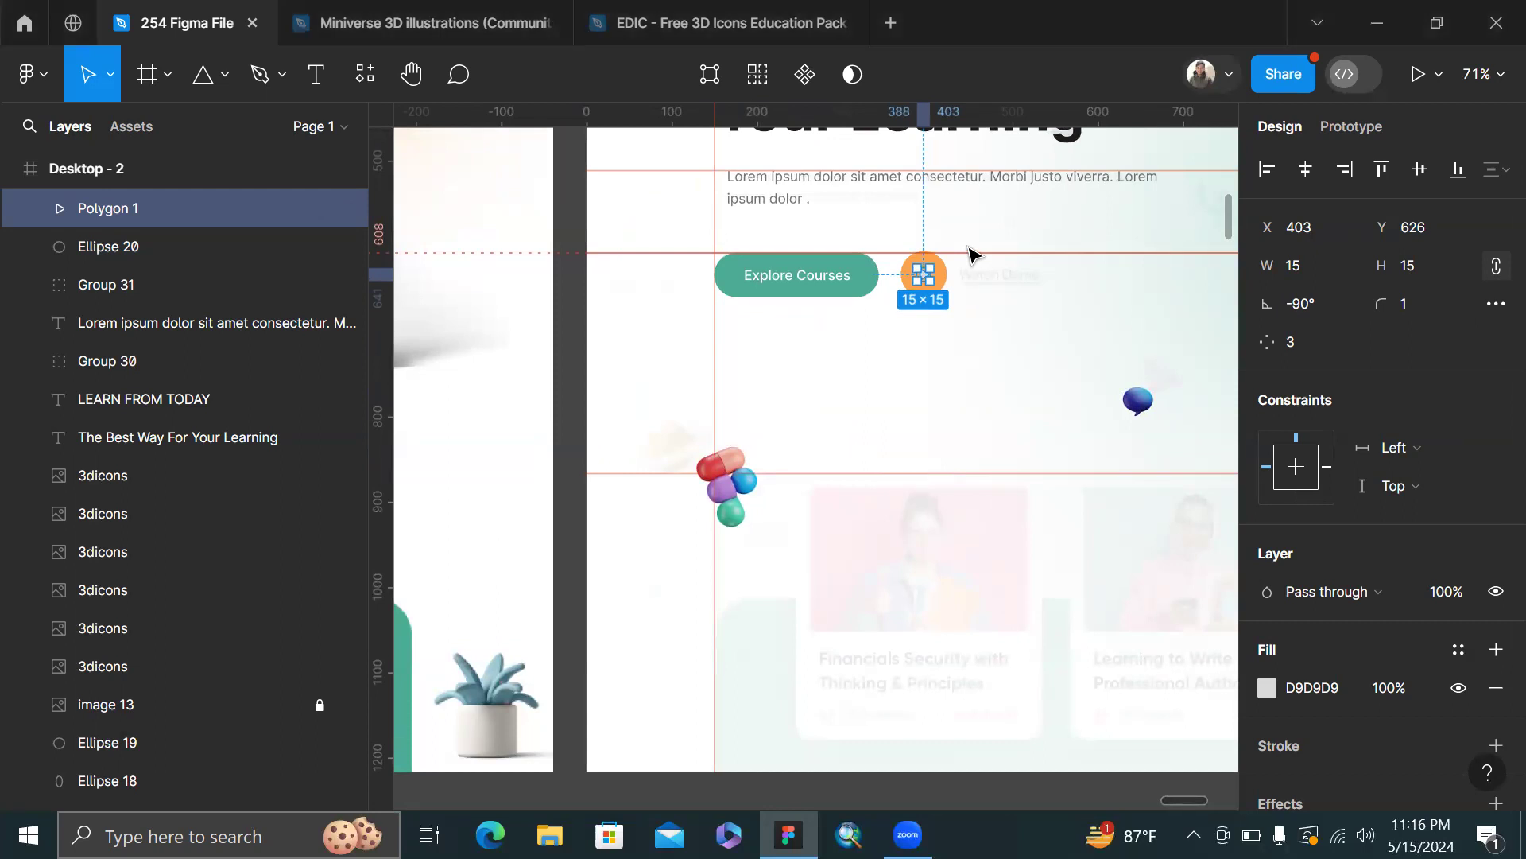
{"action": "left_click", "coordinate": [968, 254]}
- Change the fill of the triangle inside the orange circle to white (FFFFFF)
{"action": "scroll", "coordinate": [969, 255], "scroll_direction": "up", "scroll_amount": 6}
{"action": "scroll", "coordinate": [969, 249], "scroll_direction": "up", "scroll_amount": 2}
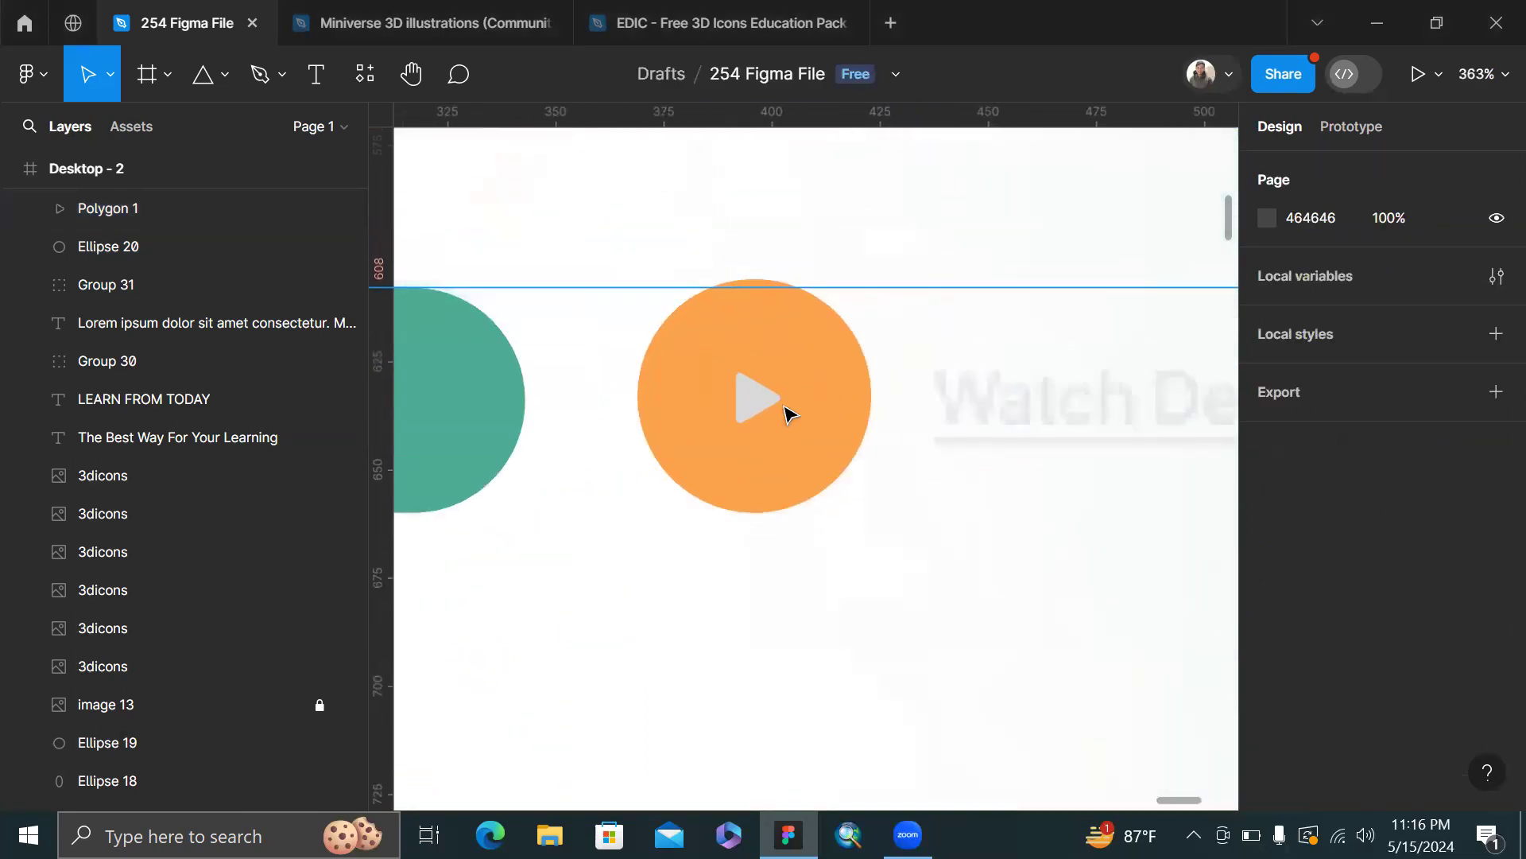
{"action": "left_click", "coordinate": [753, 398]}
{"action": "scroll", "coordinate": [1476, 494], "scroll_direction": "down", "scroll_amount": 2}
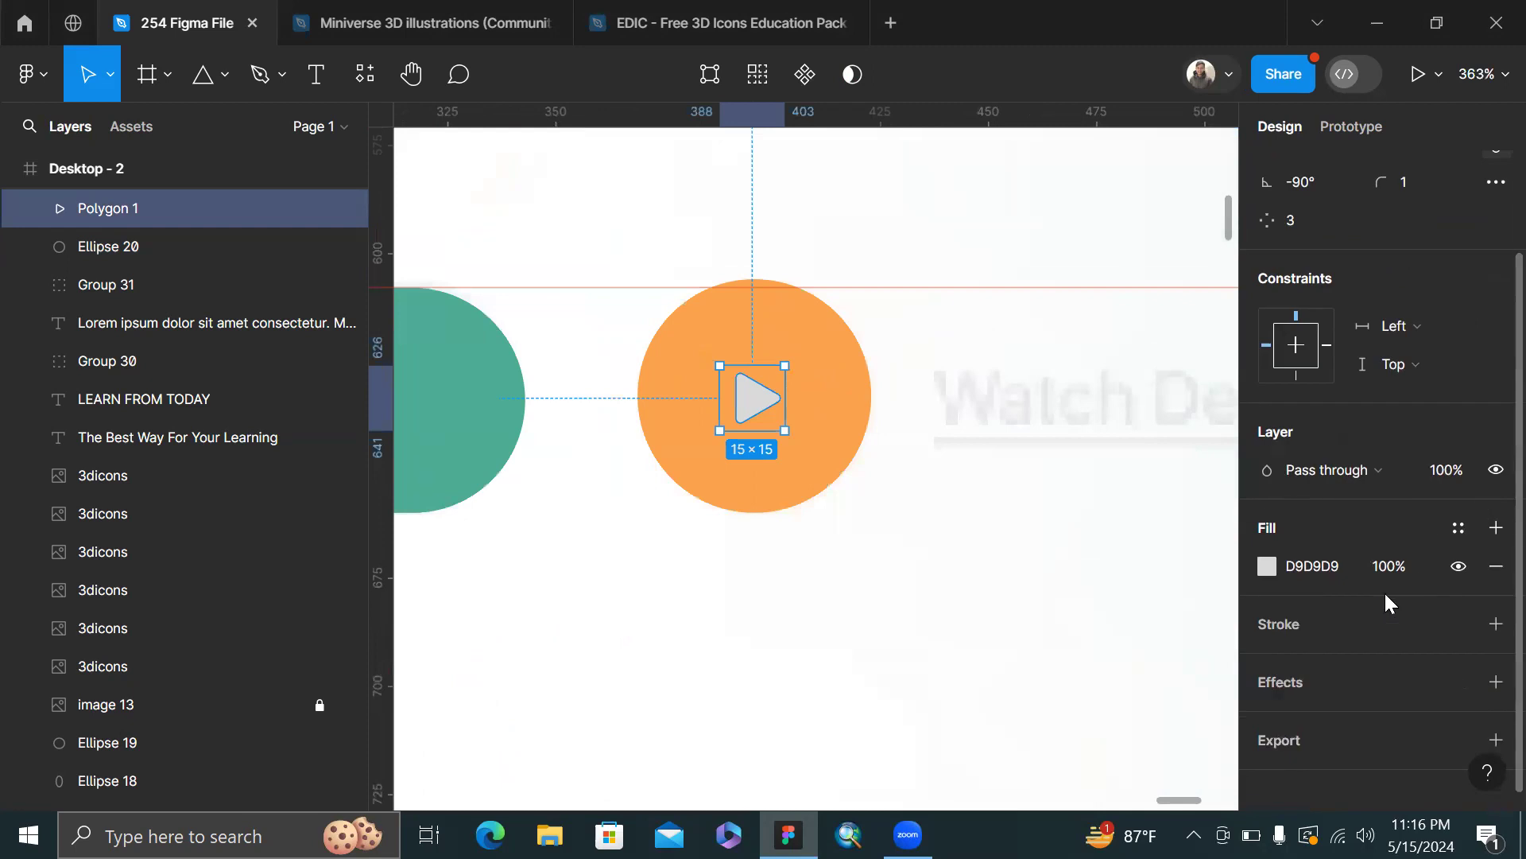
{"action": "left_click", "coordinate": [1267, 566]}
{"action": "left_click_drag", "start_coordinate": [972, 210], "coordinate": [929, 194]}
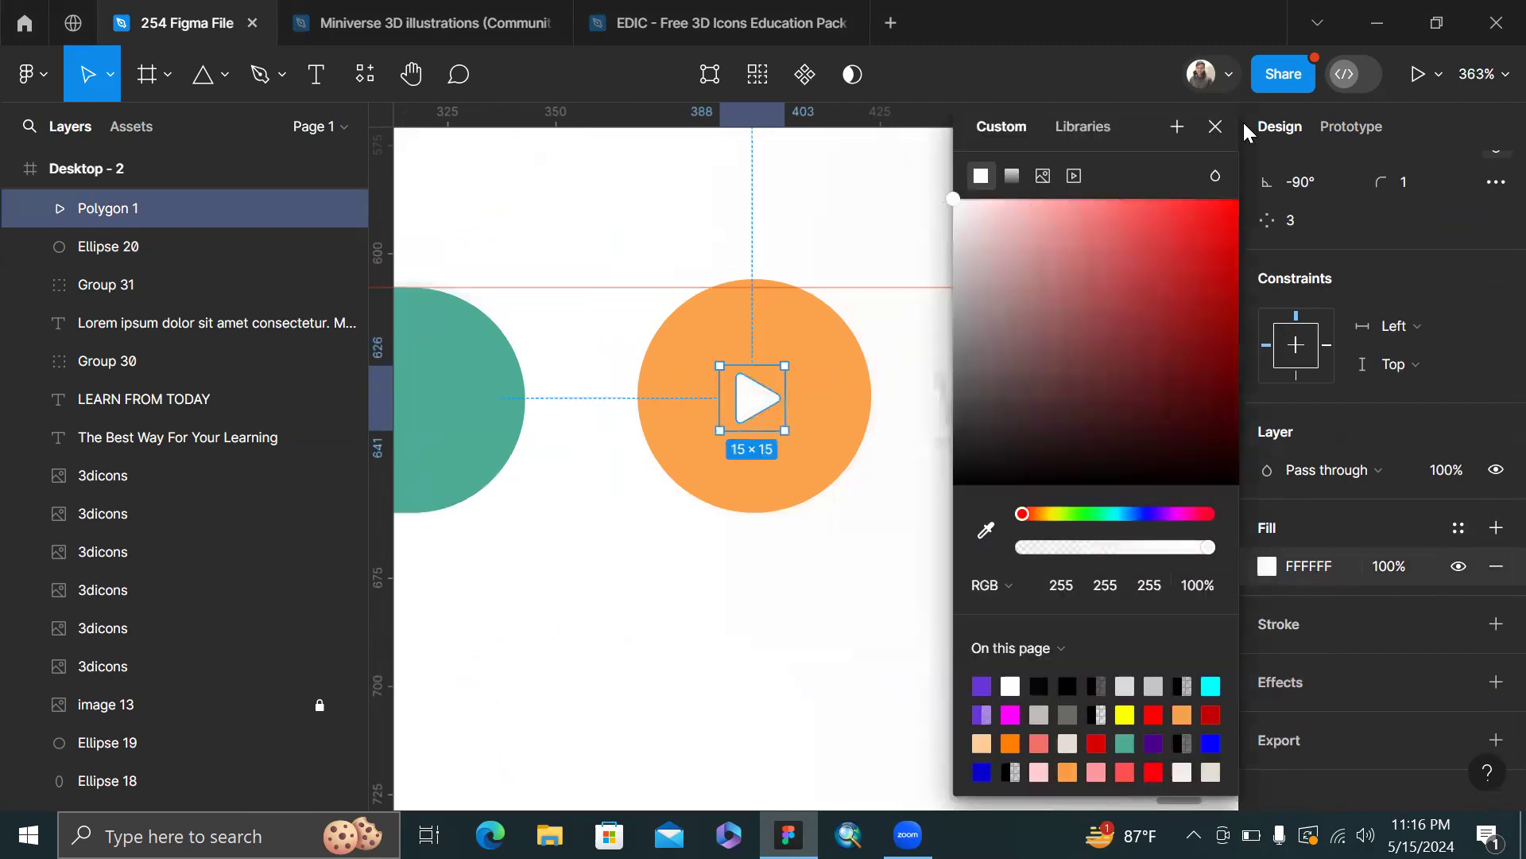
{"action": "left_click", "coordinate": [1214, 127]}
- Align the vertical centres of the white triangle and the orange circle
{"action": "scroll", "coordinate": [819, 409], "scroll_direction": "up", "scroll_amount": 3}
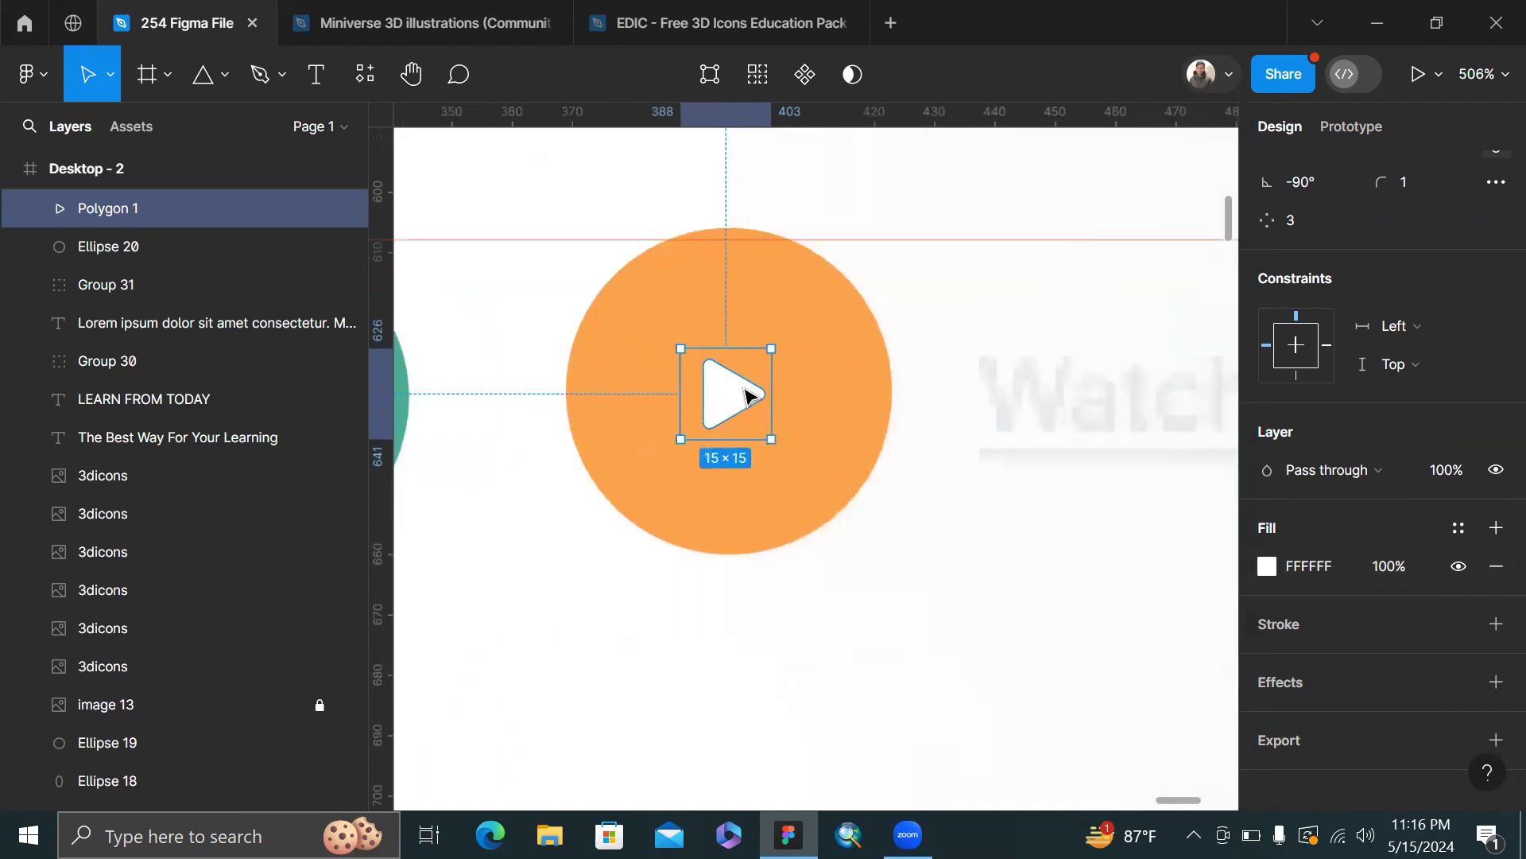
{"action": "scroll", "coordinate": [752, 397], "scroll_direction": "up", "scroll_amount": 1}
{"action": "left_click", "coordinate": [854, 369], "text": "shift"}
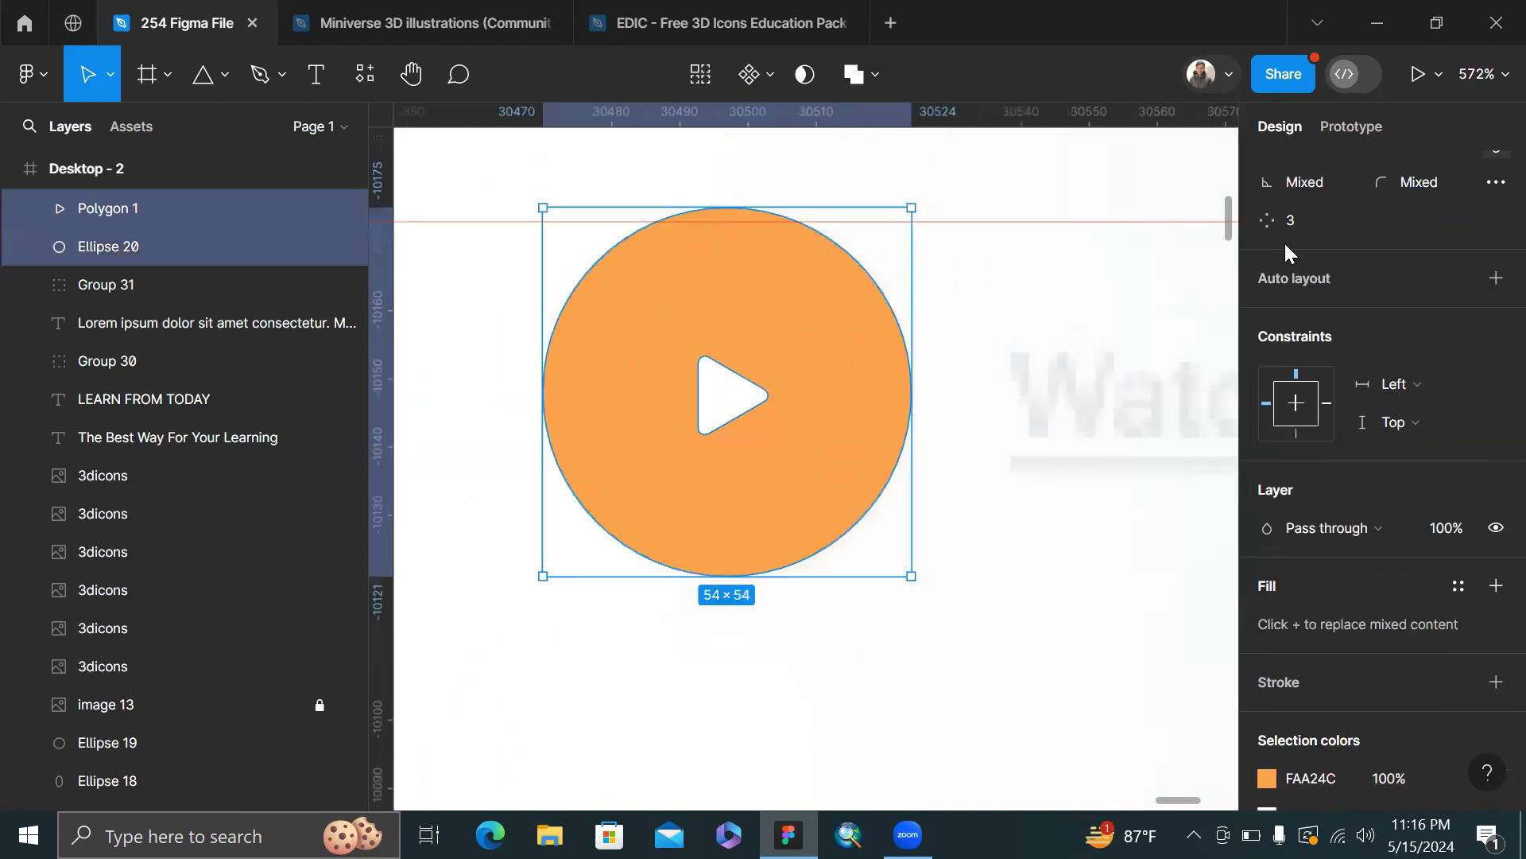
{"action": "scroll", "coordinate": [1284, 241], "scroll_direction": "up", "scroll_amount": 2}
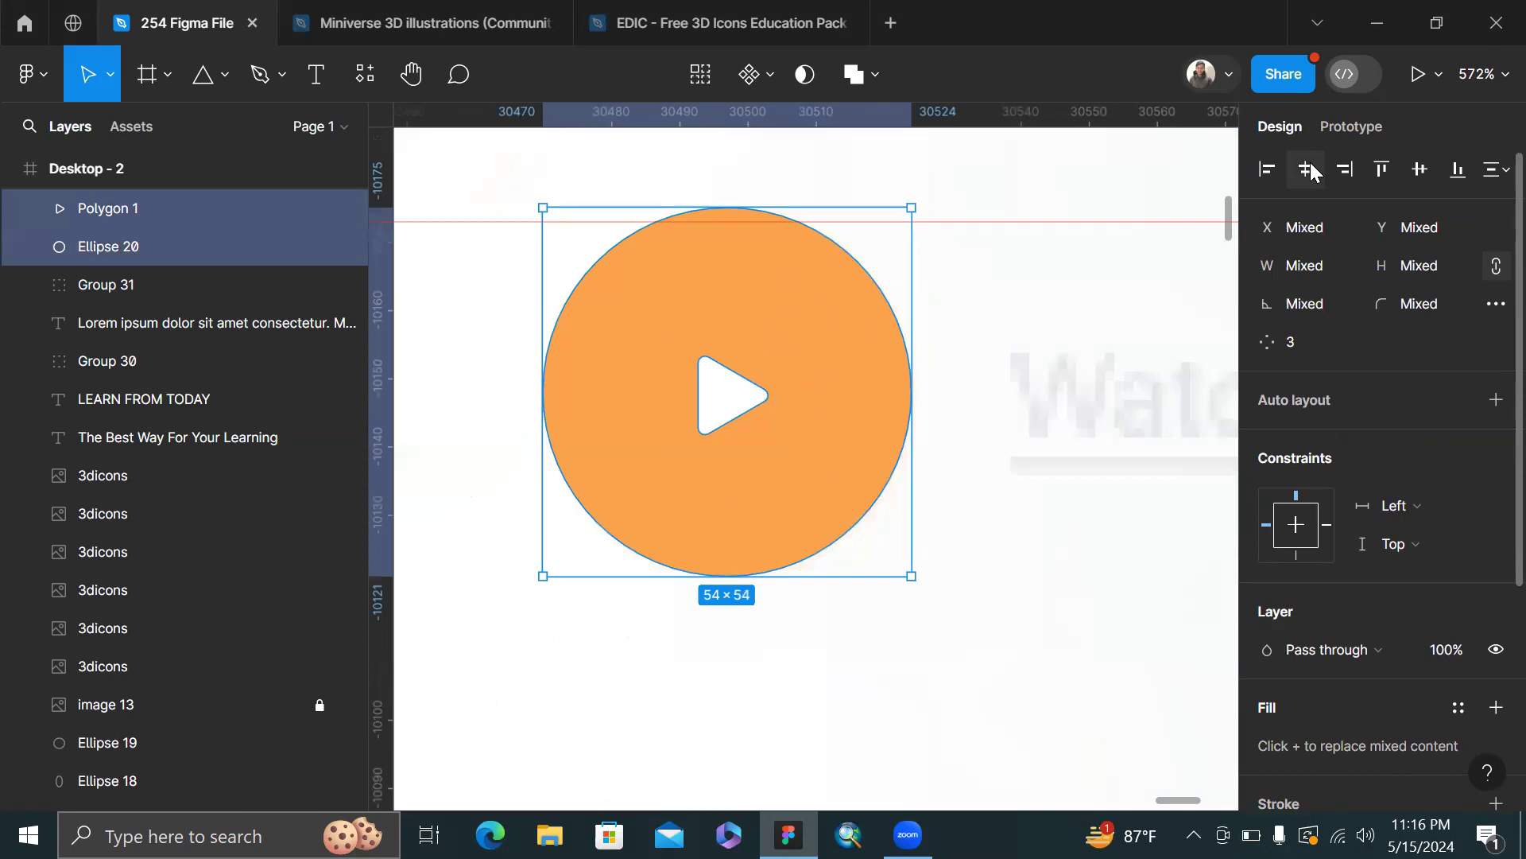
{"action": "left_click", "coordinate": [1419, 169]}
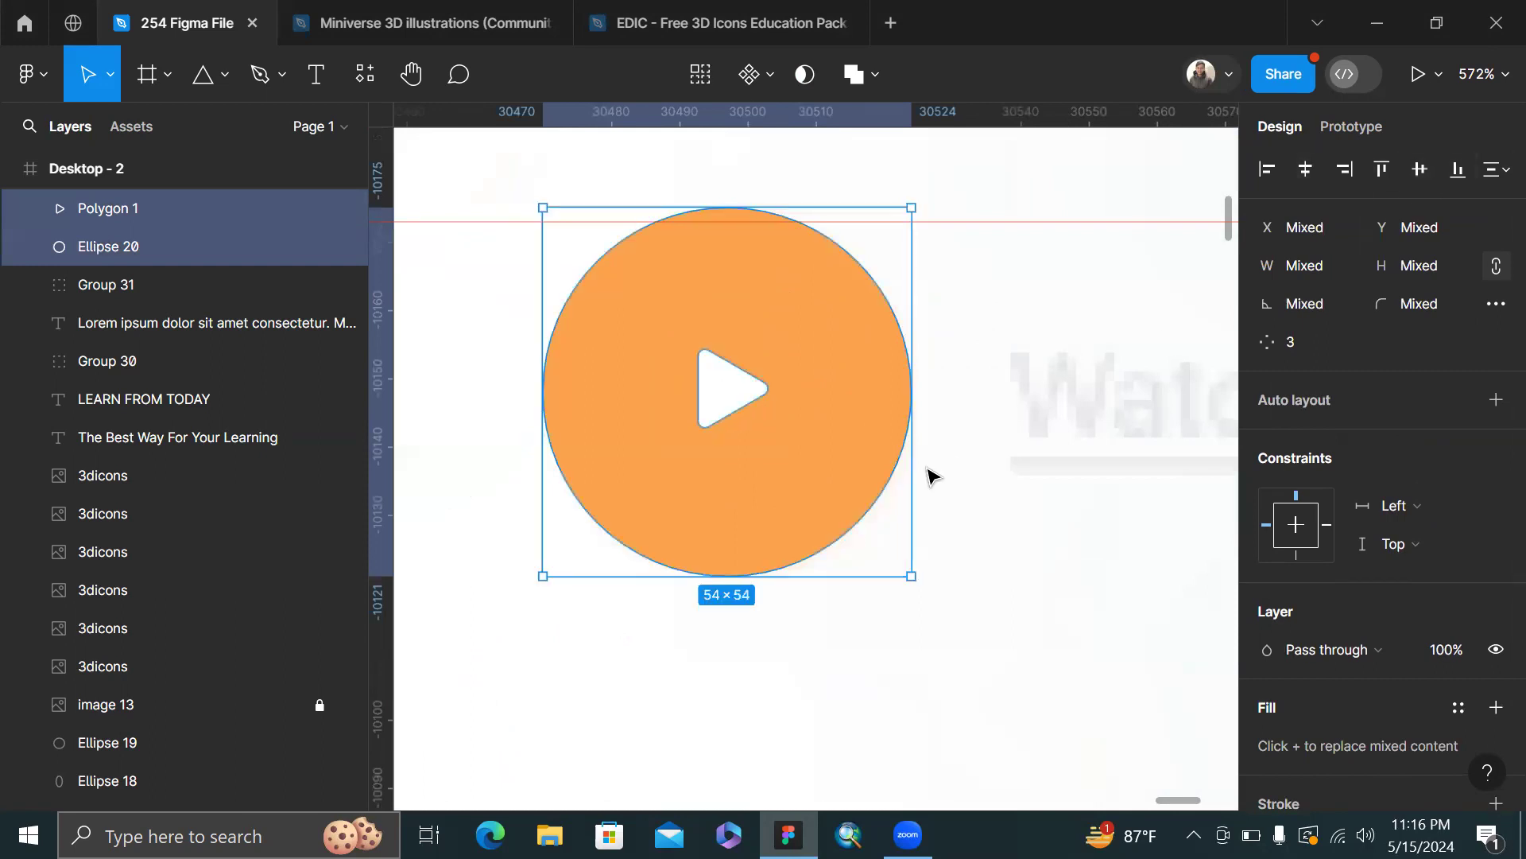
- Enlarge the white triangle from its centre to about 19 × 19
{"action": "scroll", "coordinate": [928, 474], "scroll_direction": "down", "scroll_amount": 5}
{"action": "scroll", "coordinate": [917, 461], "scroll_direction": "up", "scroll_amount": 5}
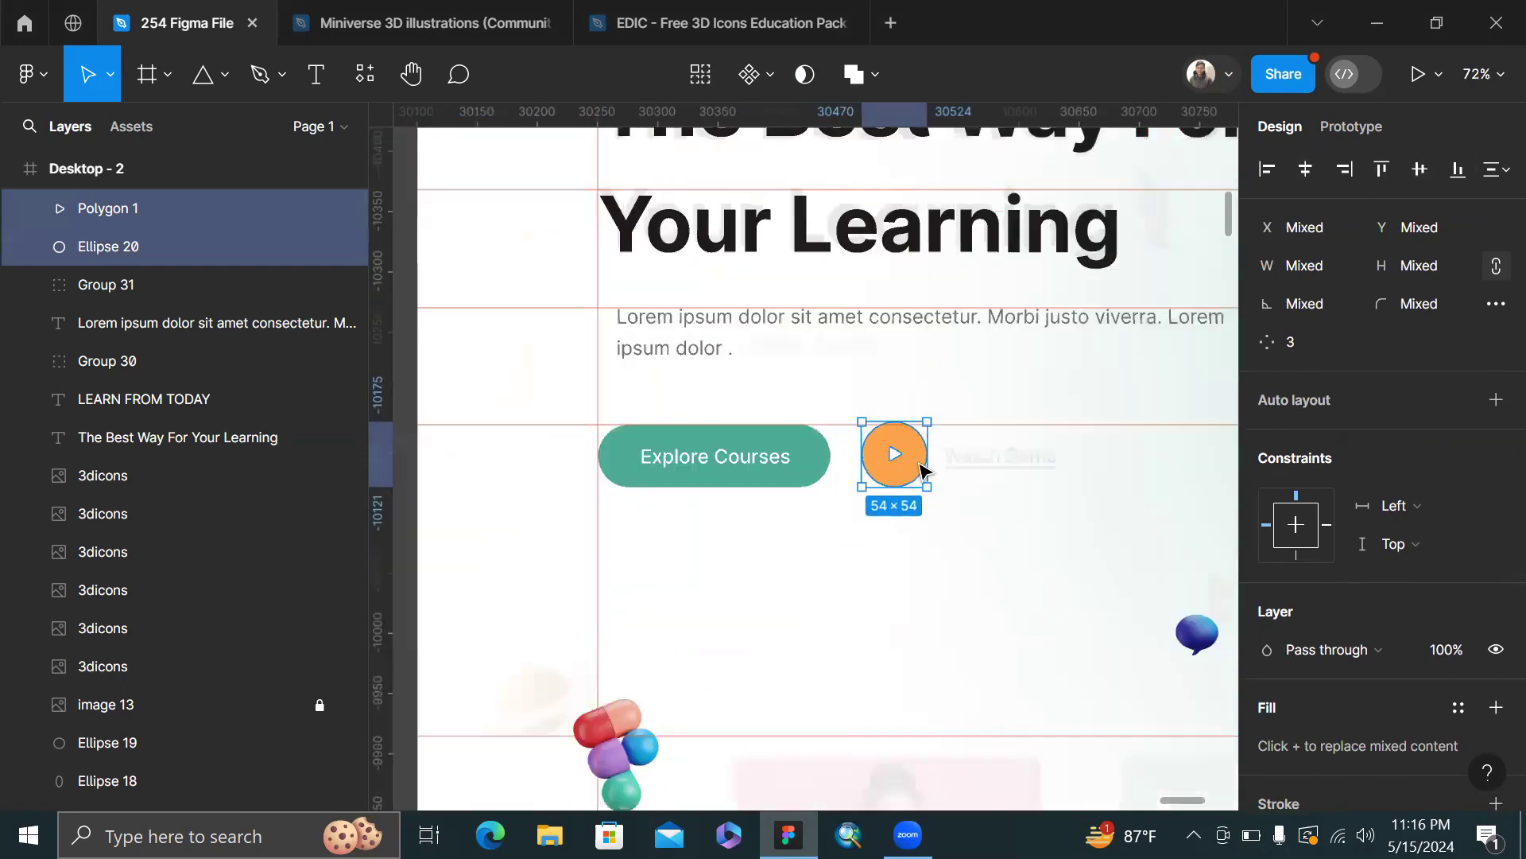
{"action": "left_click", "coordinate": [879, 450]}
{"action": "scroll", "coordinate": [879, 447], "scroll_direction": "up", "scroll_amount": 4}
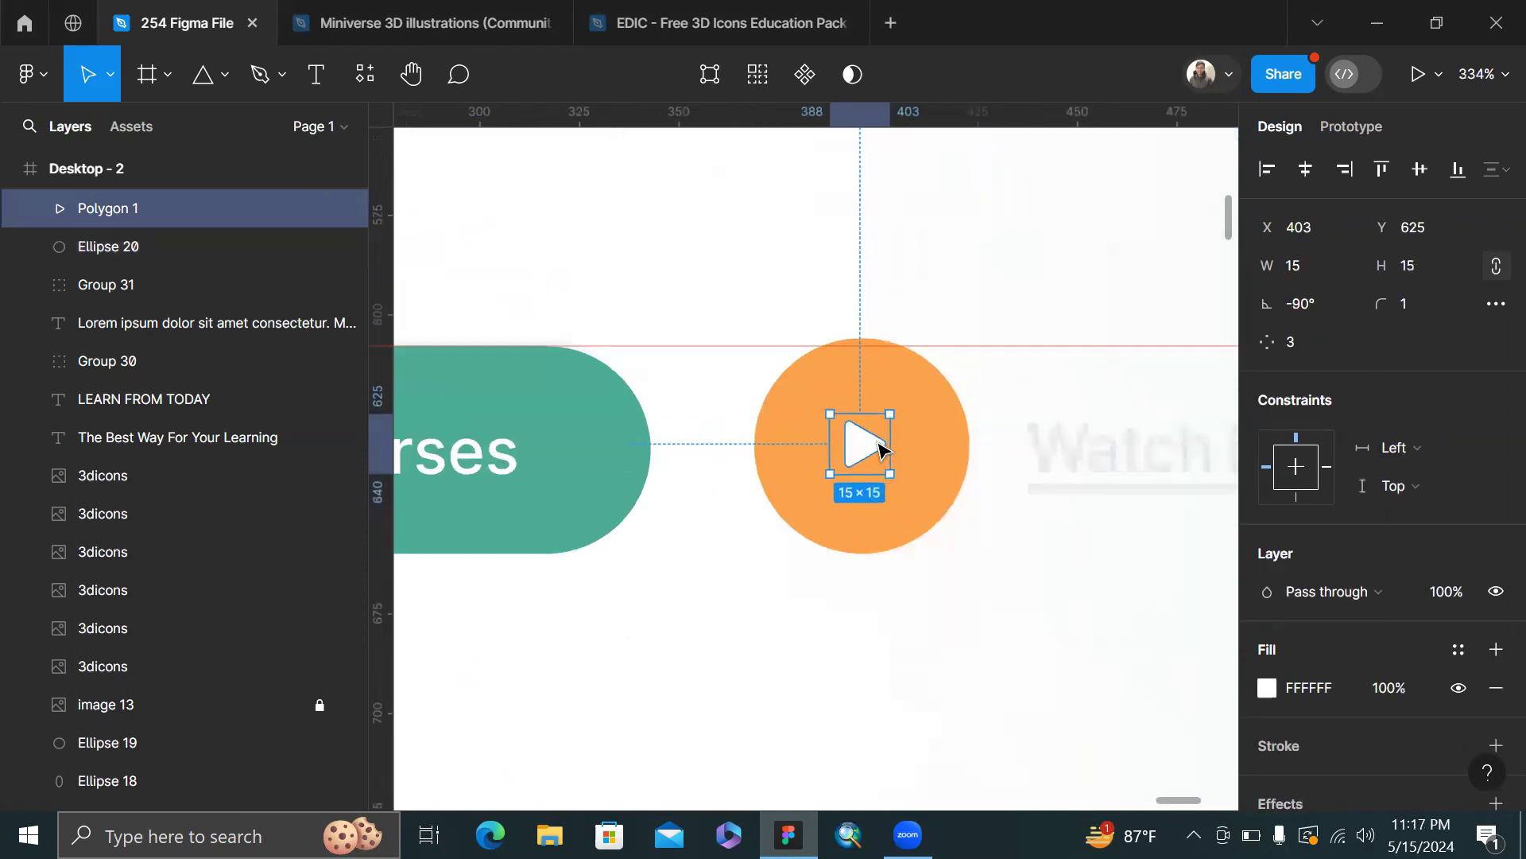
{"action": "left_click_drag", "start_coordinate": [905, 494], "coordinate": [910, 506]}
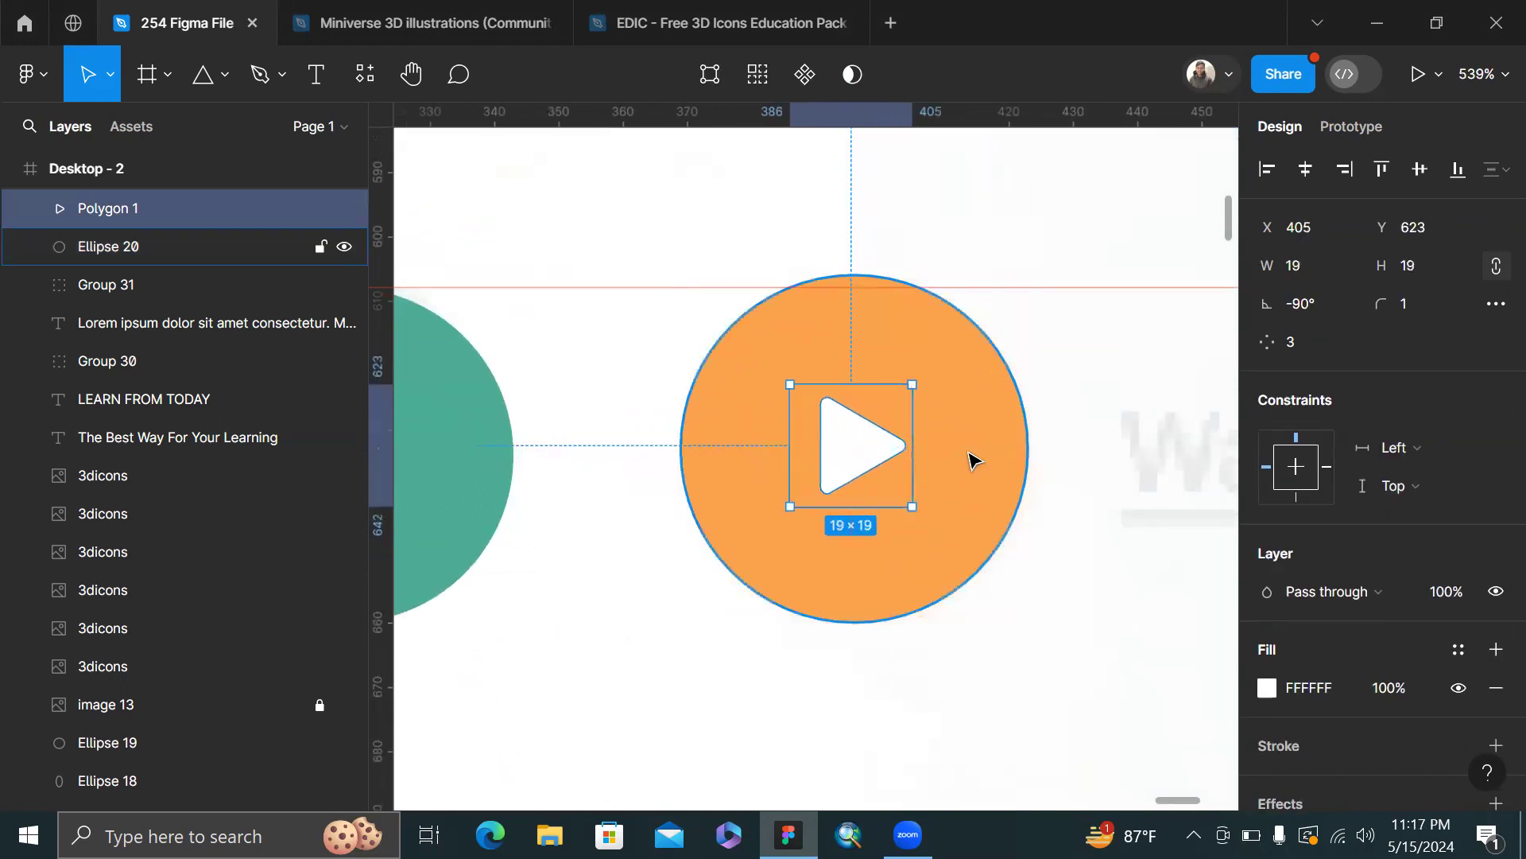
- Close the Miniverse and EDIC 3D icon files and group the white triangle with the orange circle
{"action": "left_click", "coordinate": [971, 453], "text": "shift"}
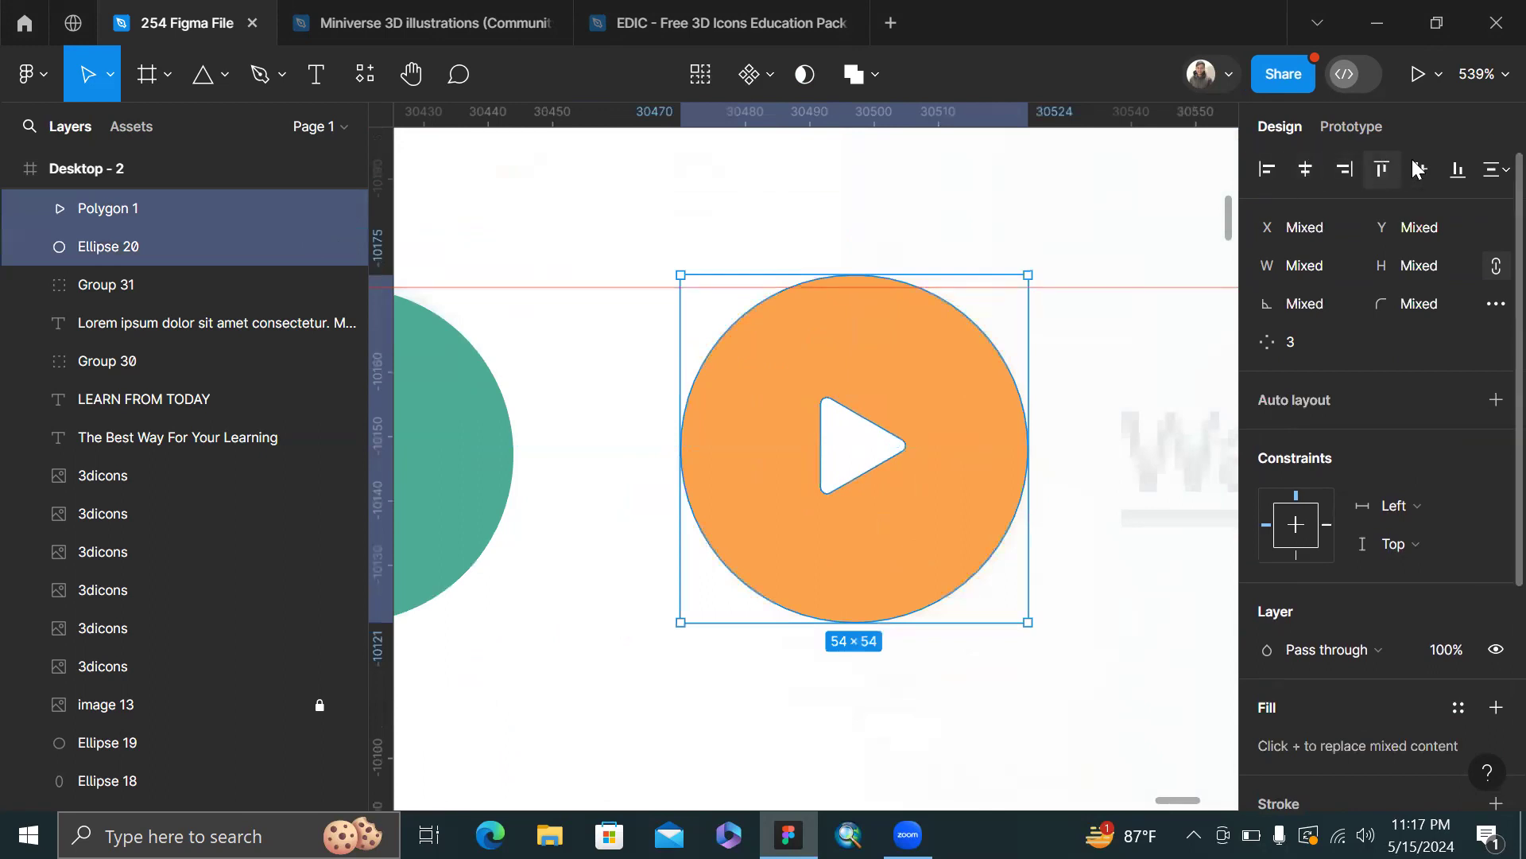
{"action": "mouse_move", "coordinate": [501, 6]}
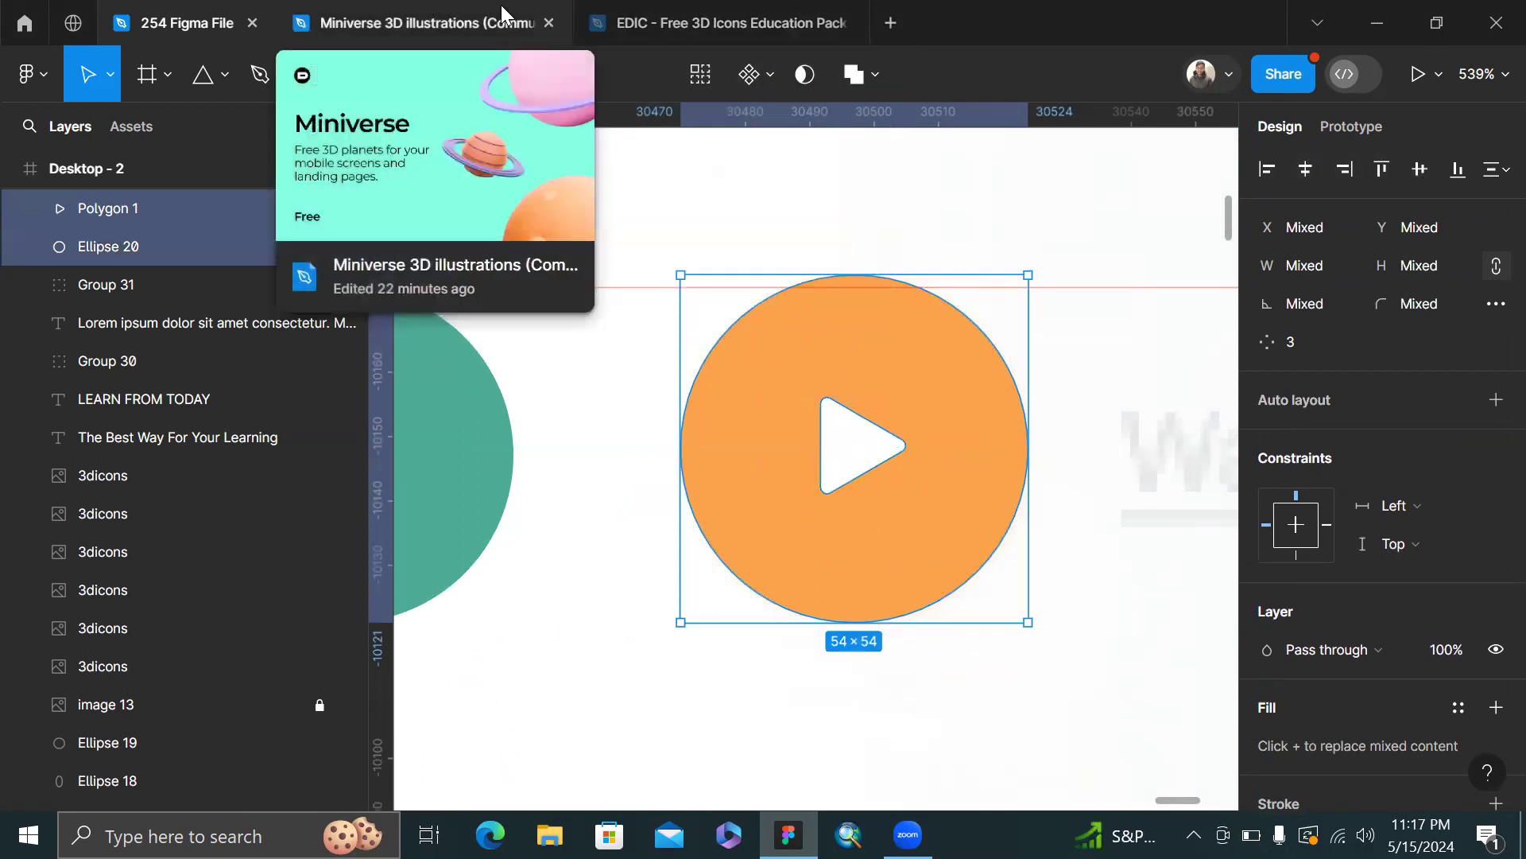
{"action": "left_click", "coordinate": [549, 24]}
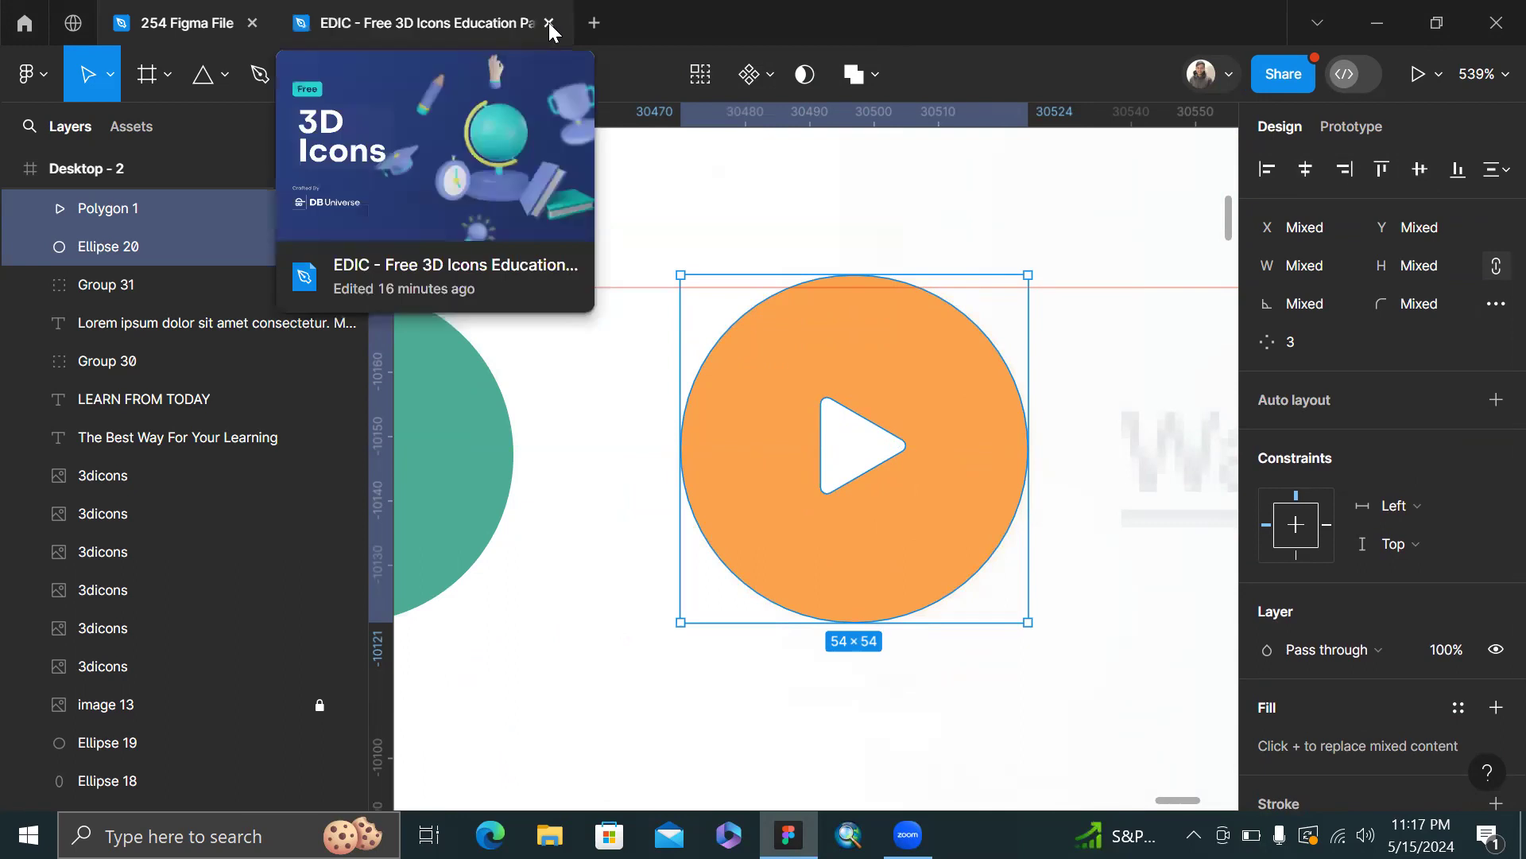
{"action": "left_click", "coordinate": [548, 23]}
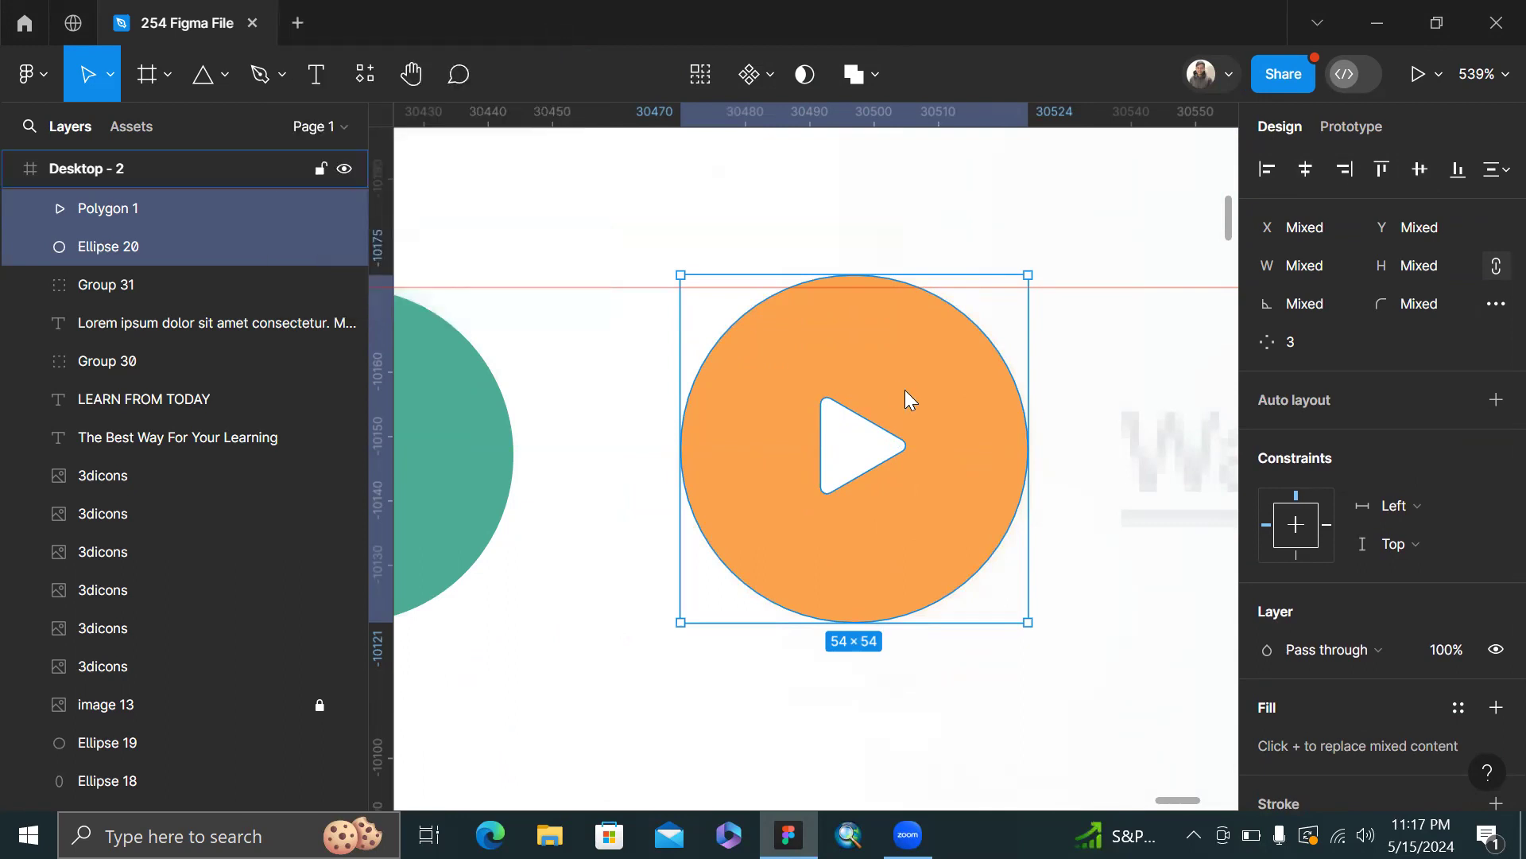
{"action": "key", "text": "ctrl+g"}
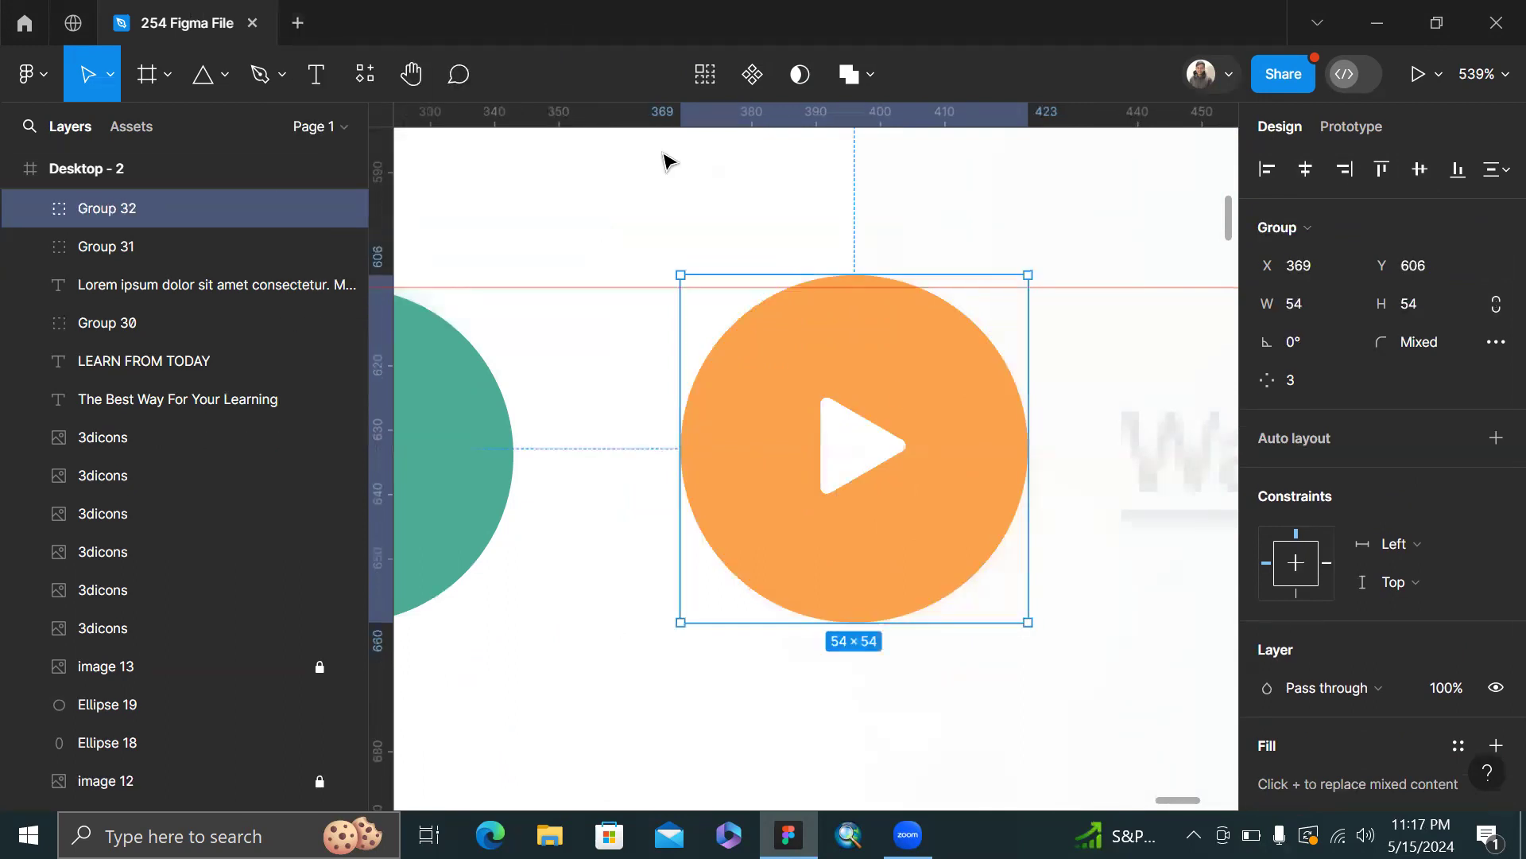
- Add the text "Watch Demo" beside the orange play button and place it over the faded reference text
{"action": "scroll", "coordinate": [668, 157], "scroll_direction": "down", "scroll_amount": 10}
{"action": "scroll", "coordinate": [748, 310], "scroll_direction": "down", "scroll_amount": 8}
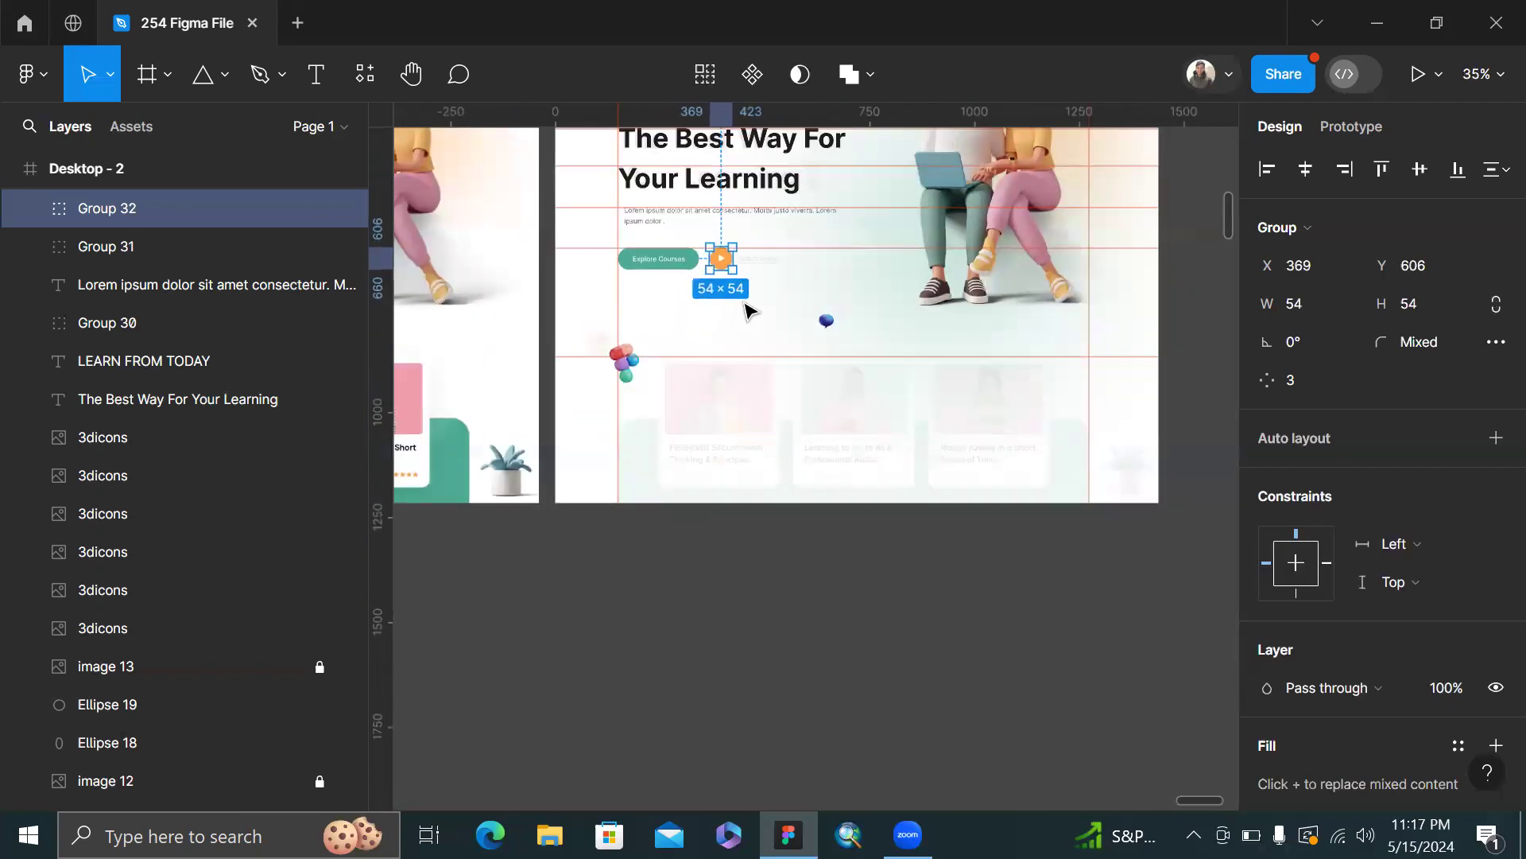
{"action": "left_click", "coordinate": [749, 455]}
{"action": "scroll", "coordinate": [726, 245], "scroll_direction": "up", "scroll_amount": 10}
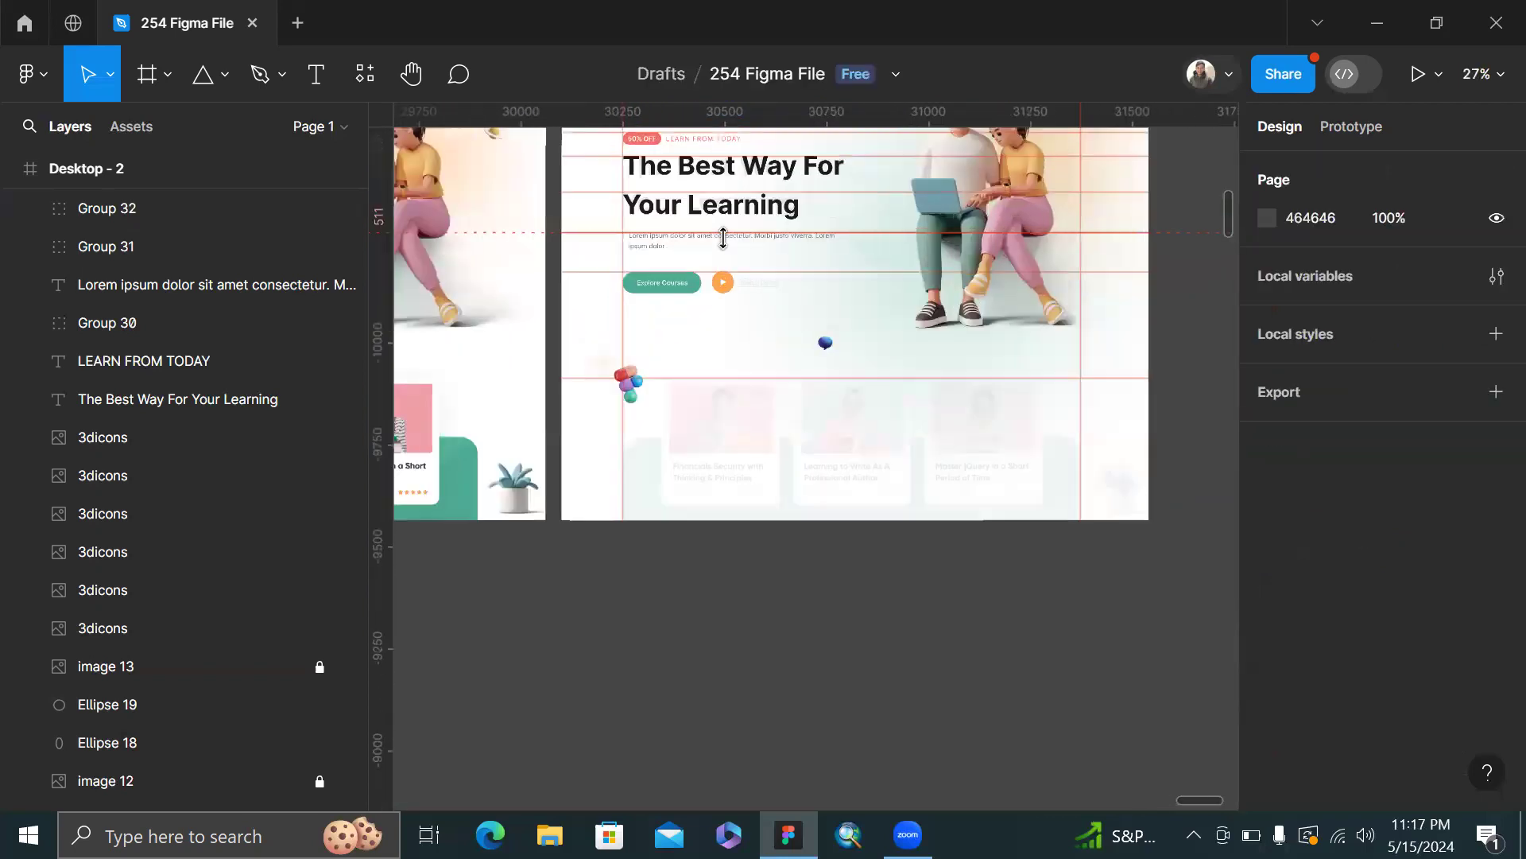
{"action": "scroll", "coordinate": [754, 259], "scroll_direction": "up", "scroll_amount": 8}
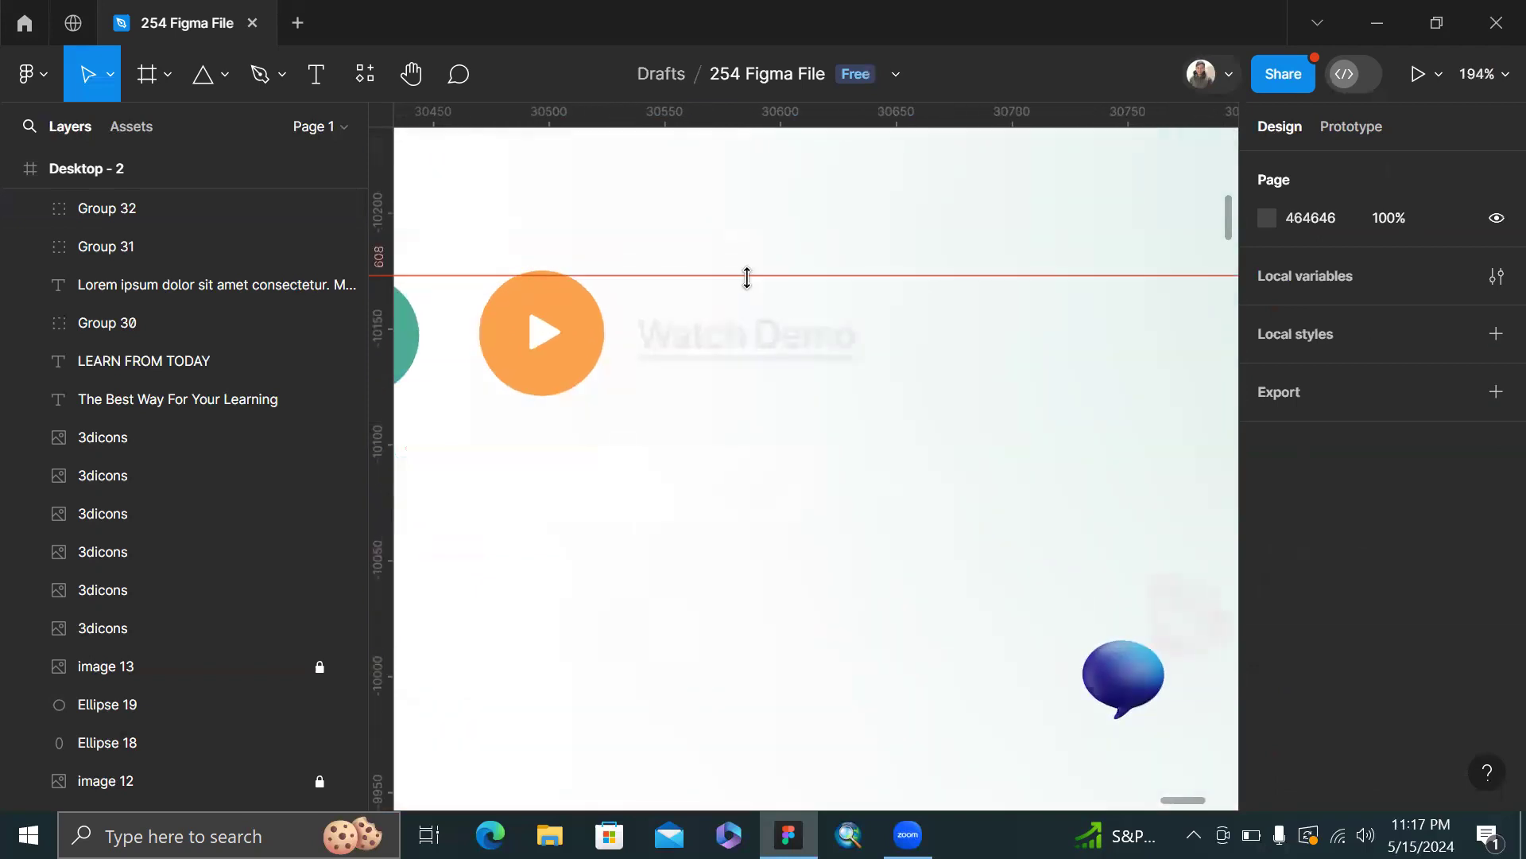
{"action": "key", "text": "t"}
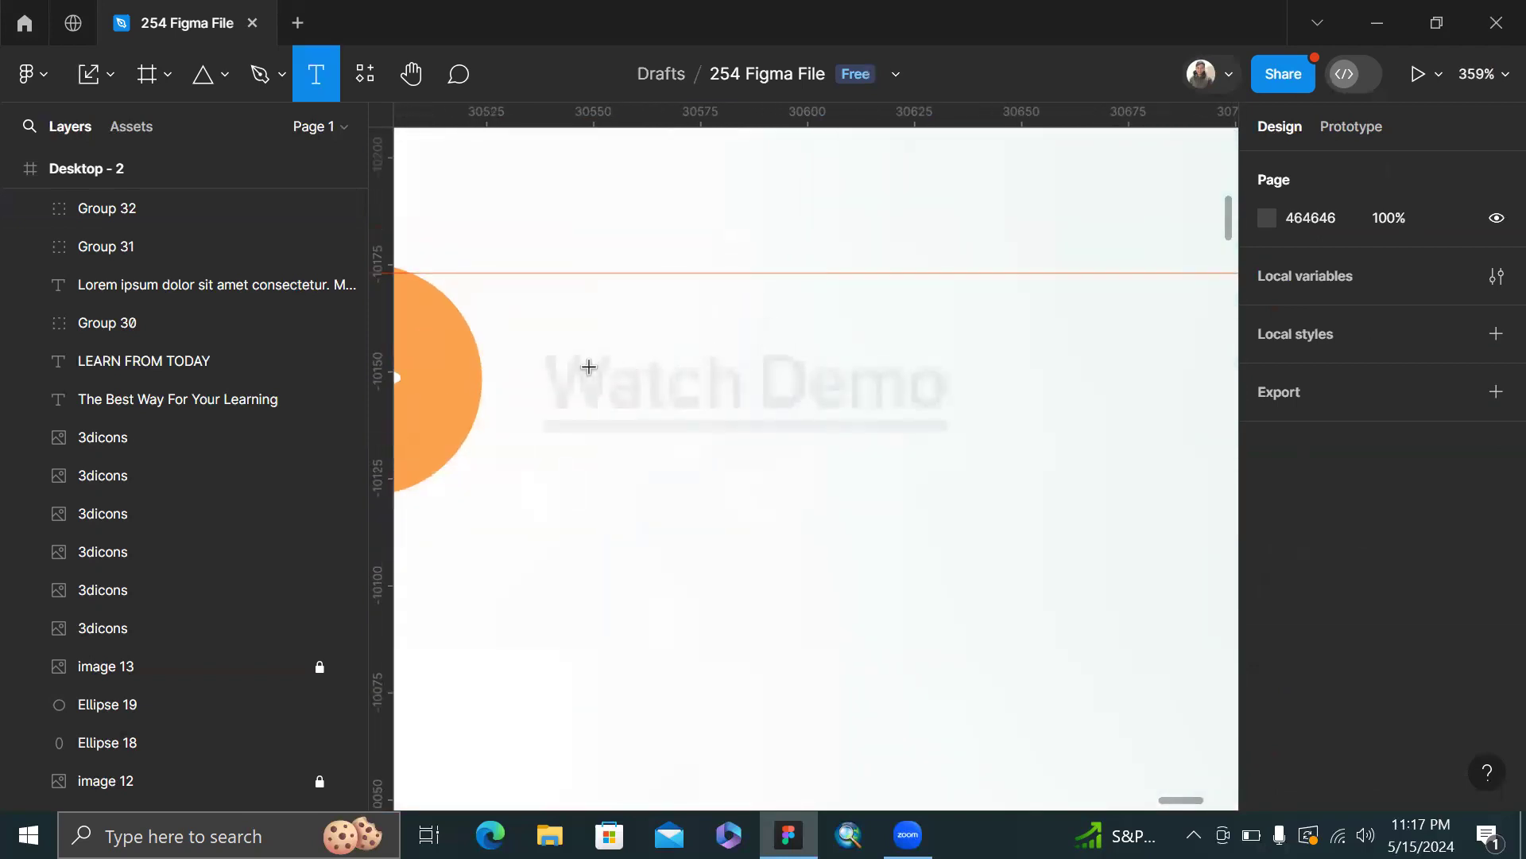
{"action": "left_click", "coordinate": [590, 367]}
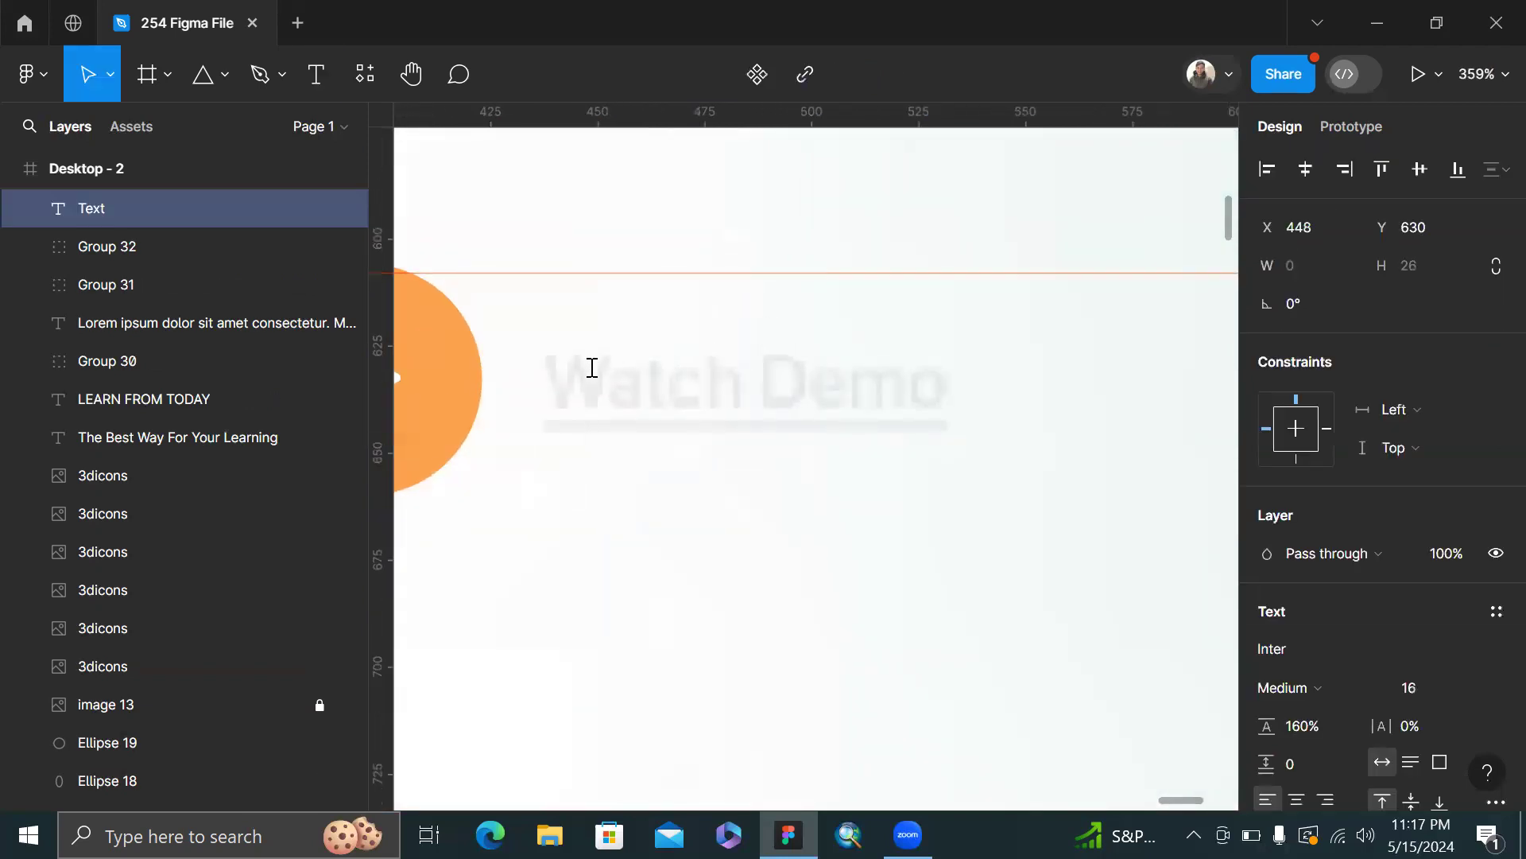
{"action": "type", "text": "Warc"}
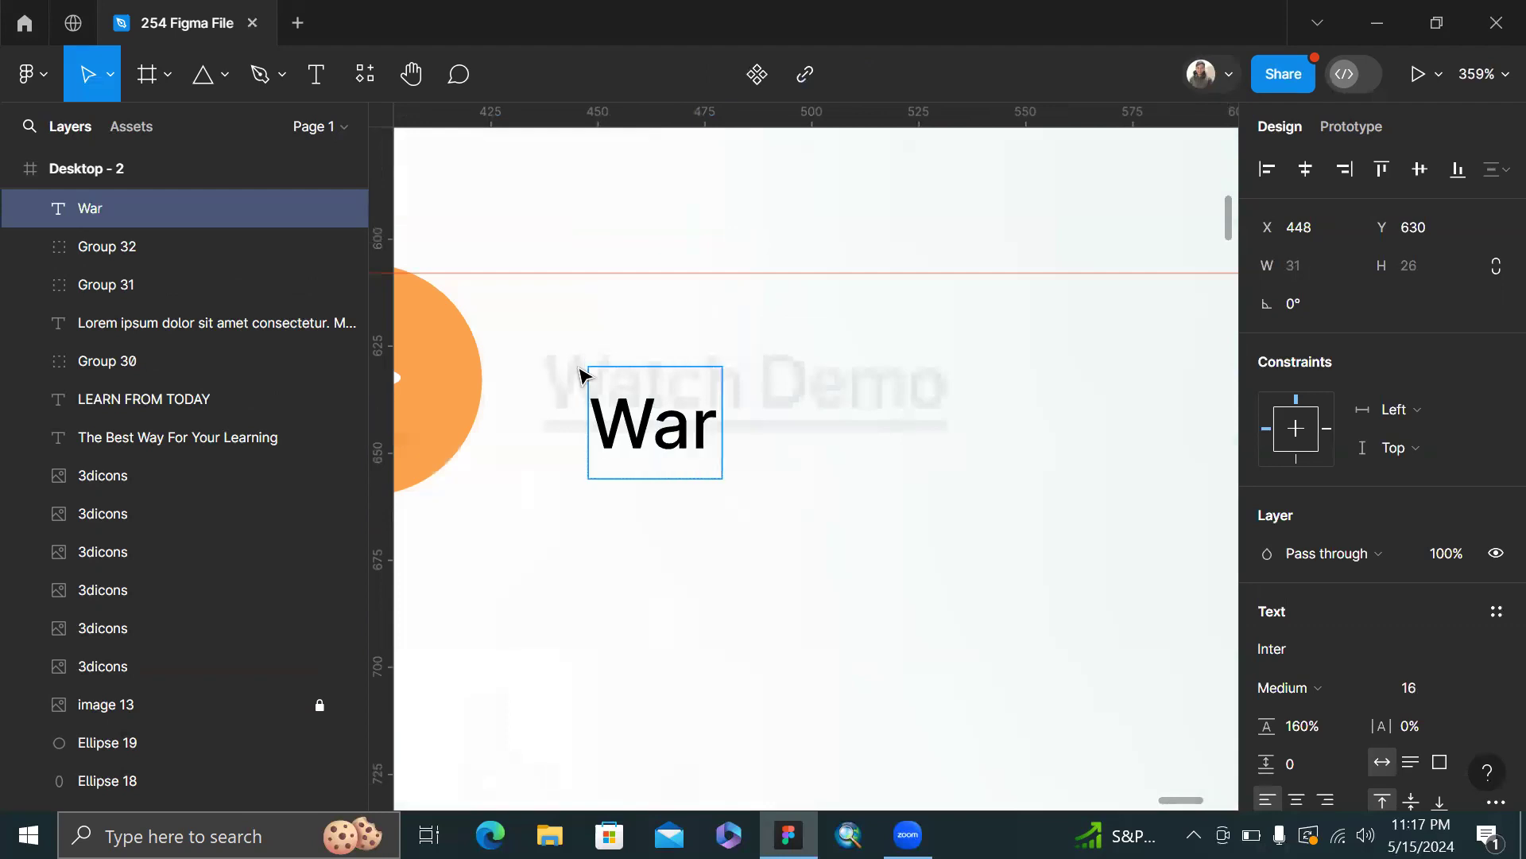
{"action": "key", "text": "BackSpace"}
{"action": "key", "text": "BackSpace"}
{"action": "type", "text": "tc"}
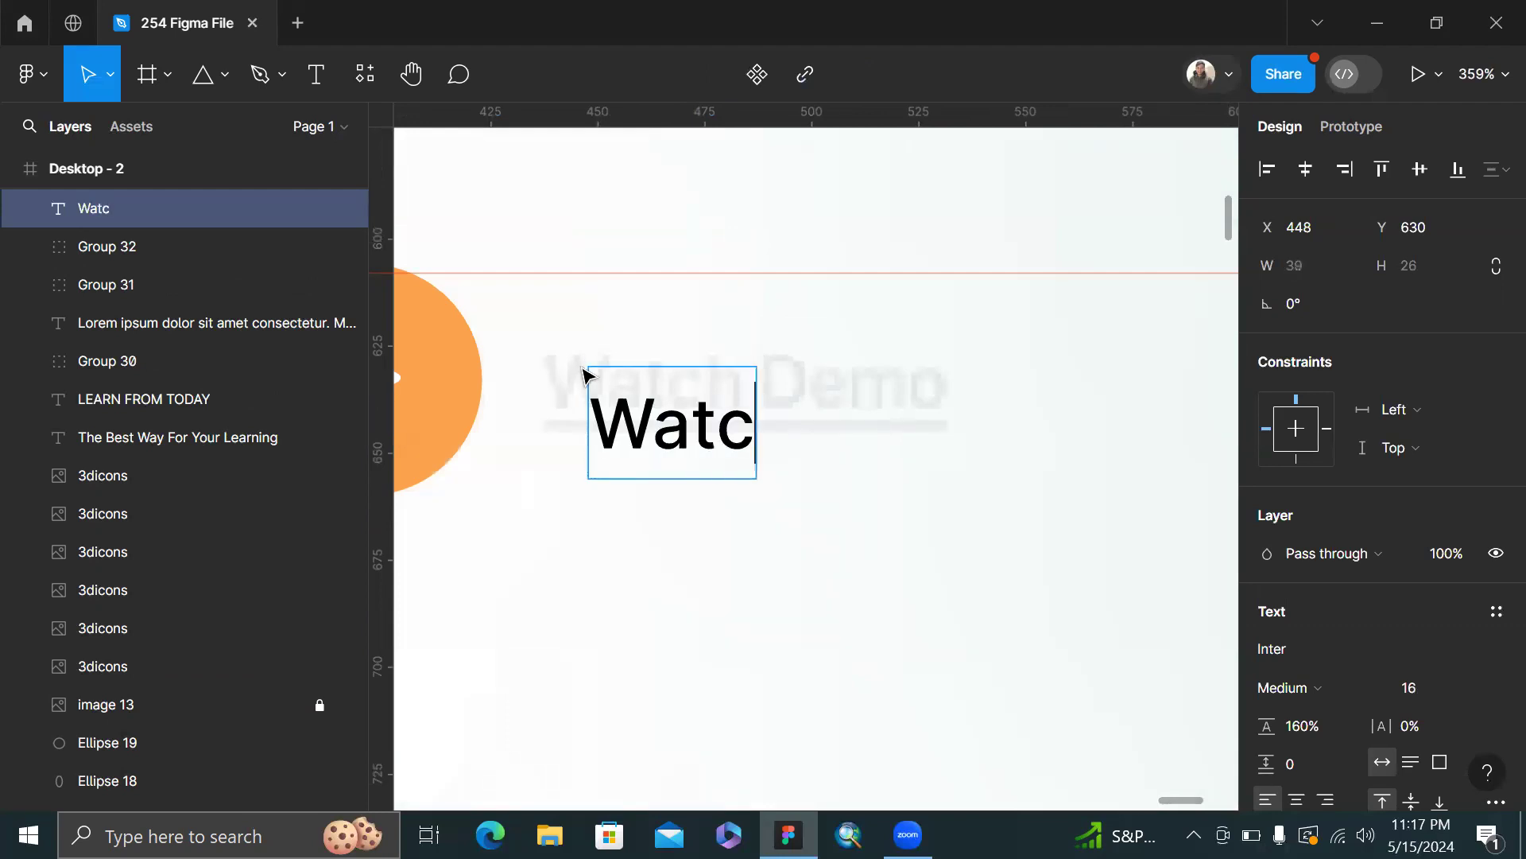
{"action": "type", "text": "h Demo"}
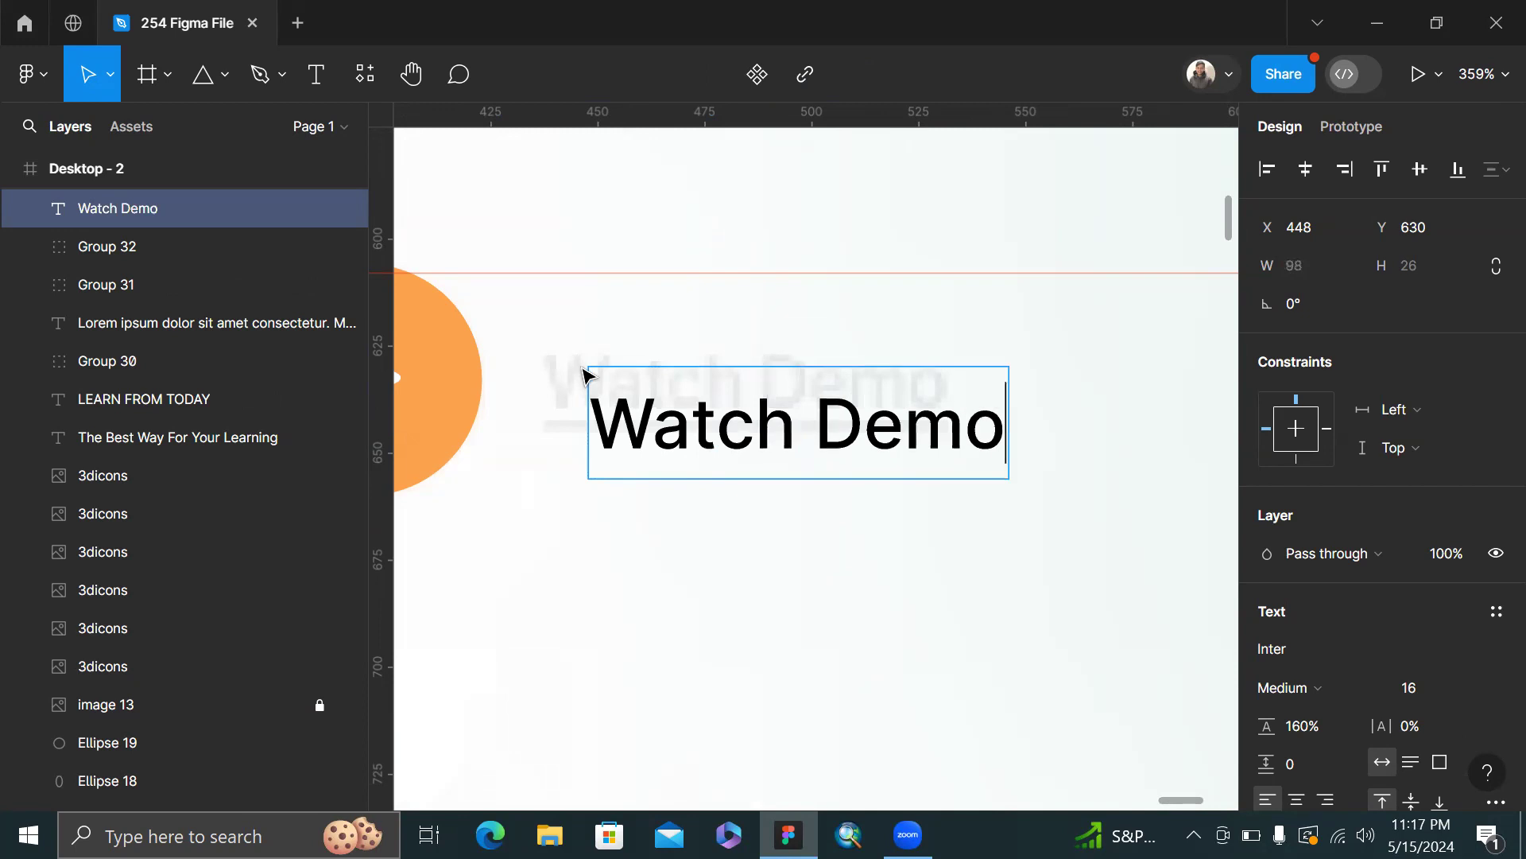
{"action": "key", "text": "Escape"}
{"action": "left_click_drag", "start_coordinate": [686, 385], "coordinate": [632, 341]}
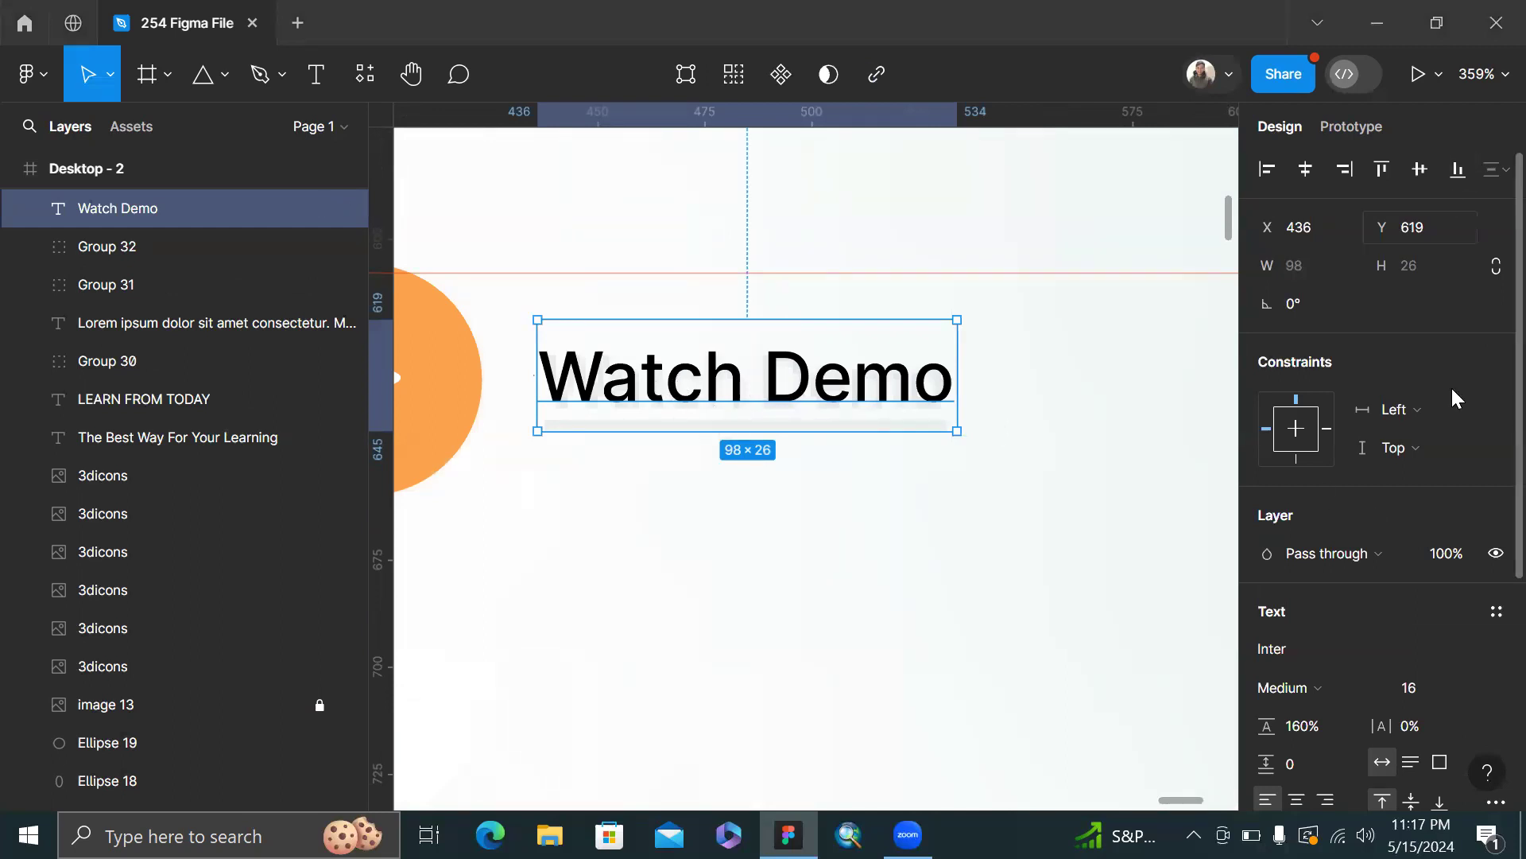
- Apply the underline decoration to the Watch Demo text in its type settings
{"action": "scroll", "coordinate": [1453, 411], "scroll_direction": "down", "scroll_amount": 4}
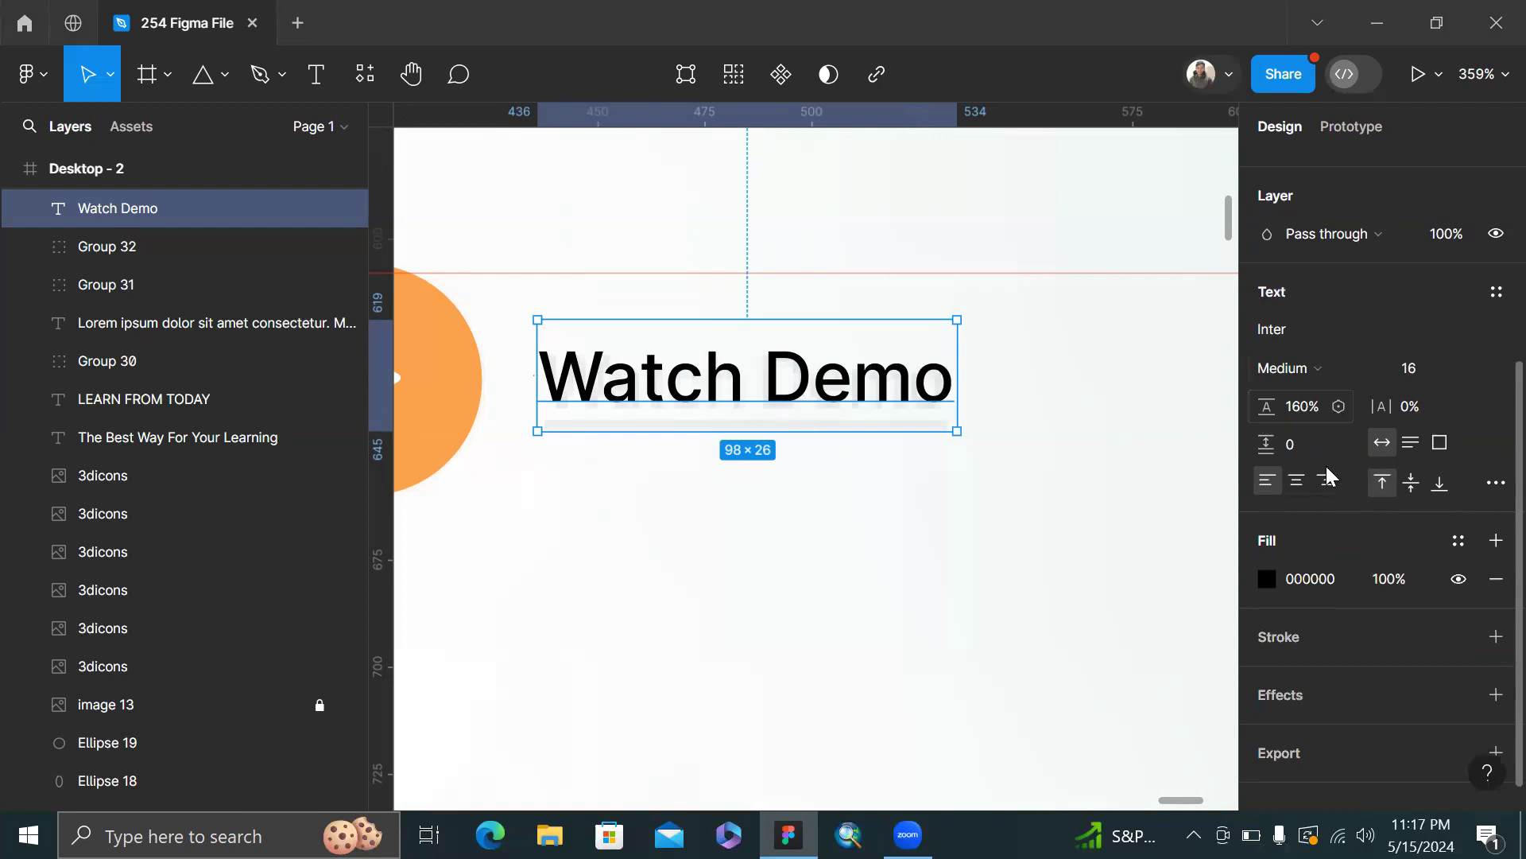
{"action": "left_click", "coordinate": [1495, 485]}
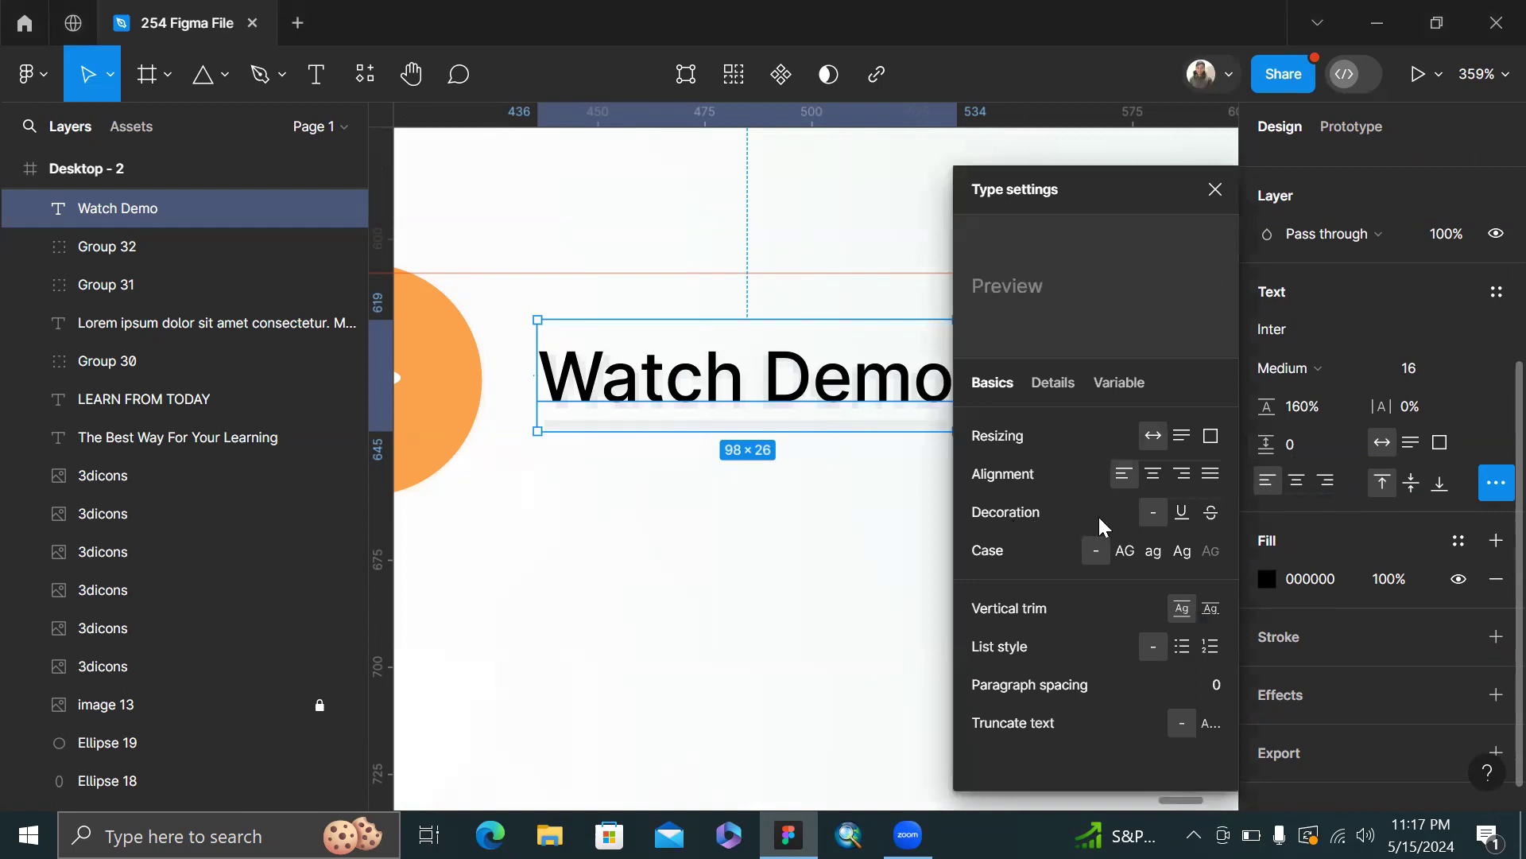
{"action": "left_click", "coordinate": [1181, 513]}
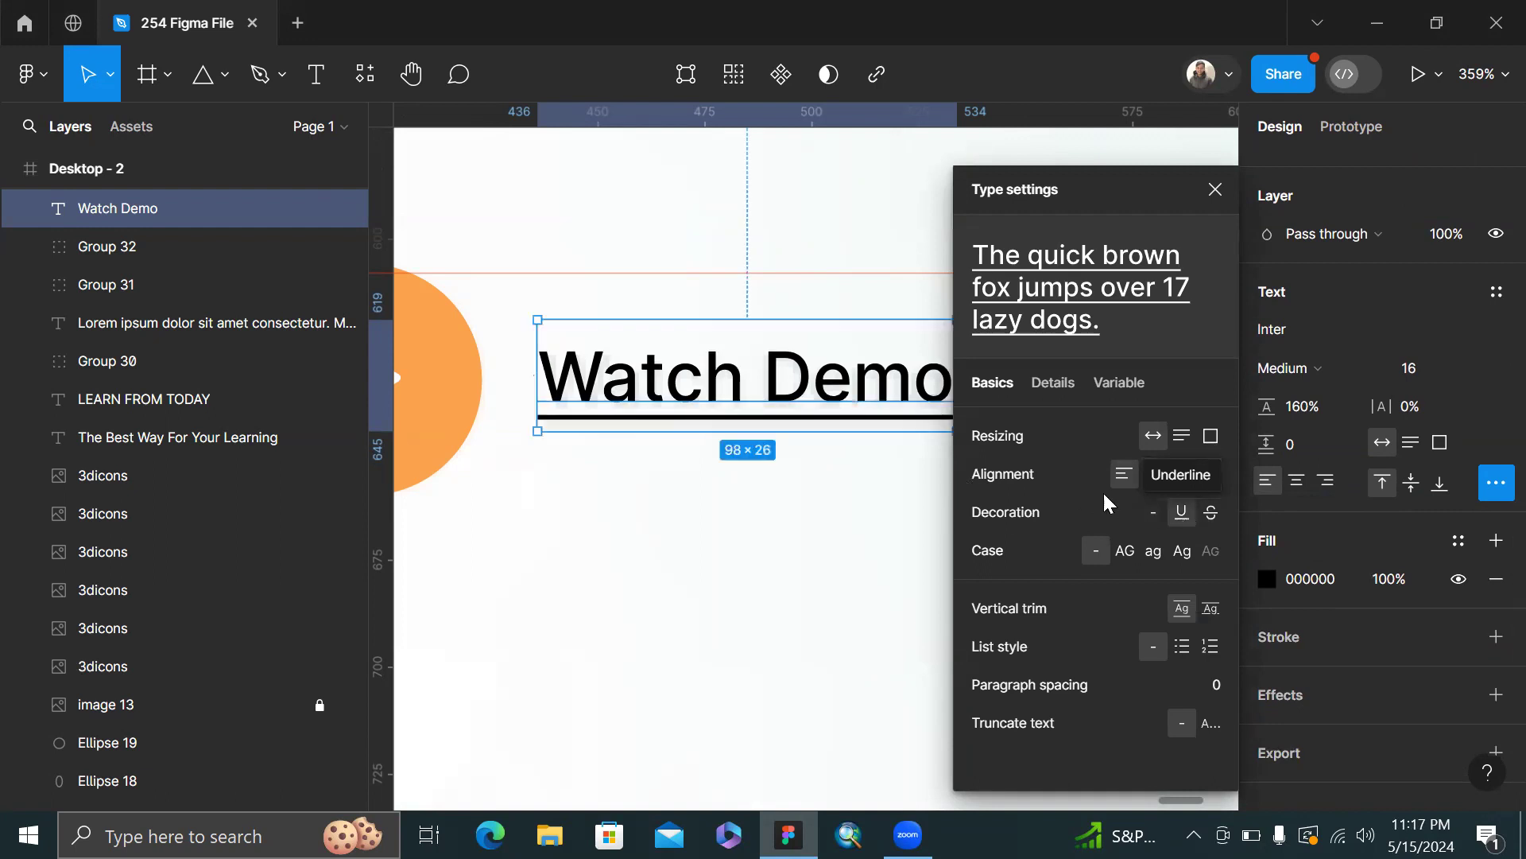
- Try the strikethrough decoration on the Watch Demo text and restore the underline
{"action": "left_click", "coordinate": [1210, 519]}
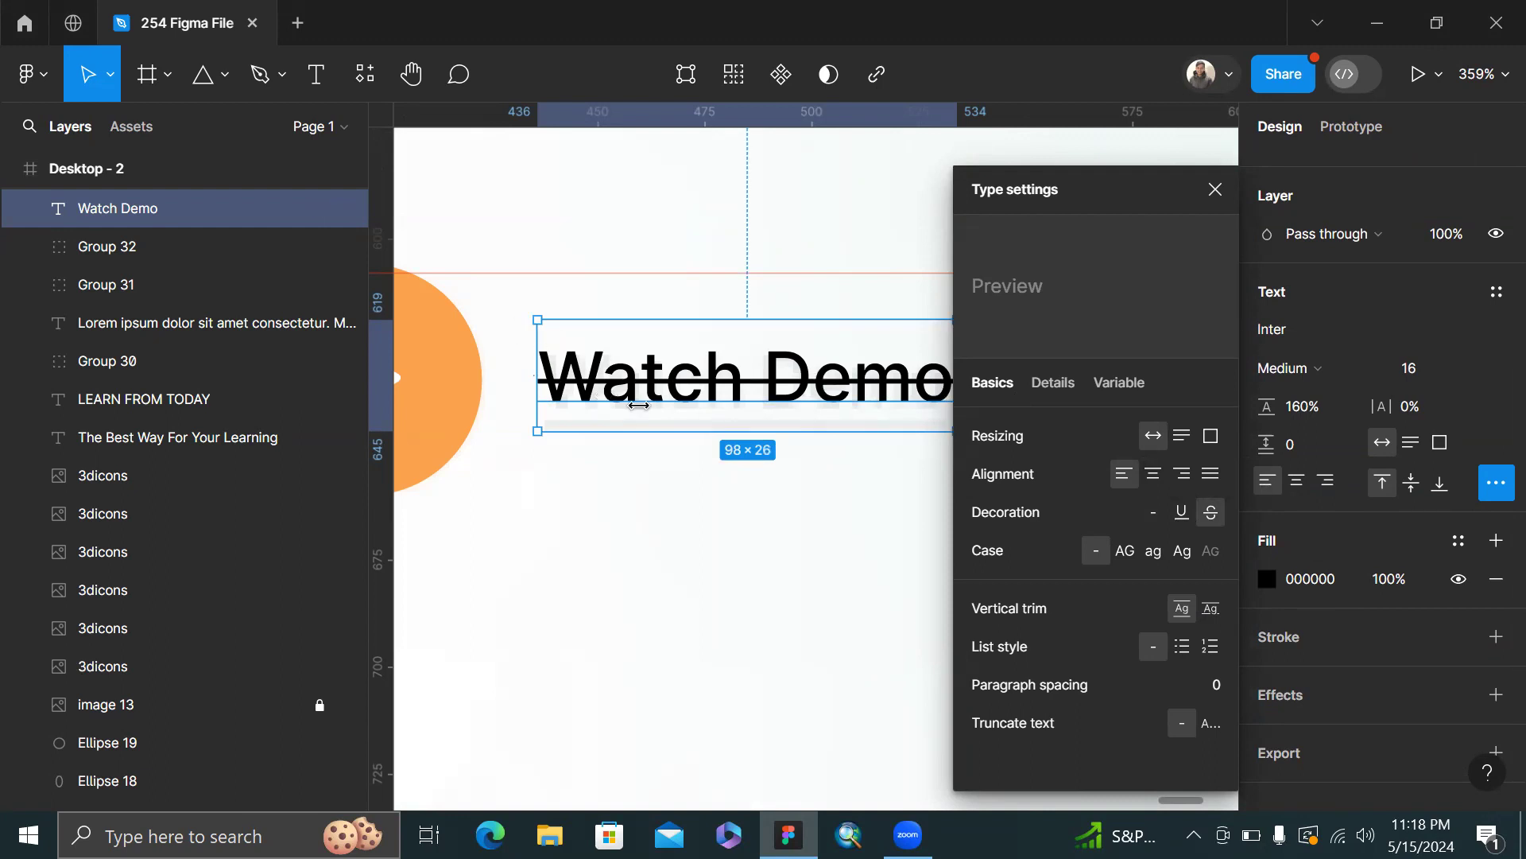
{"action": "left_click", "coordinate": [1154, 510]}
{"action": "left_click", "coordinate": [1183, 513]}
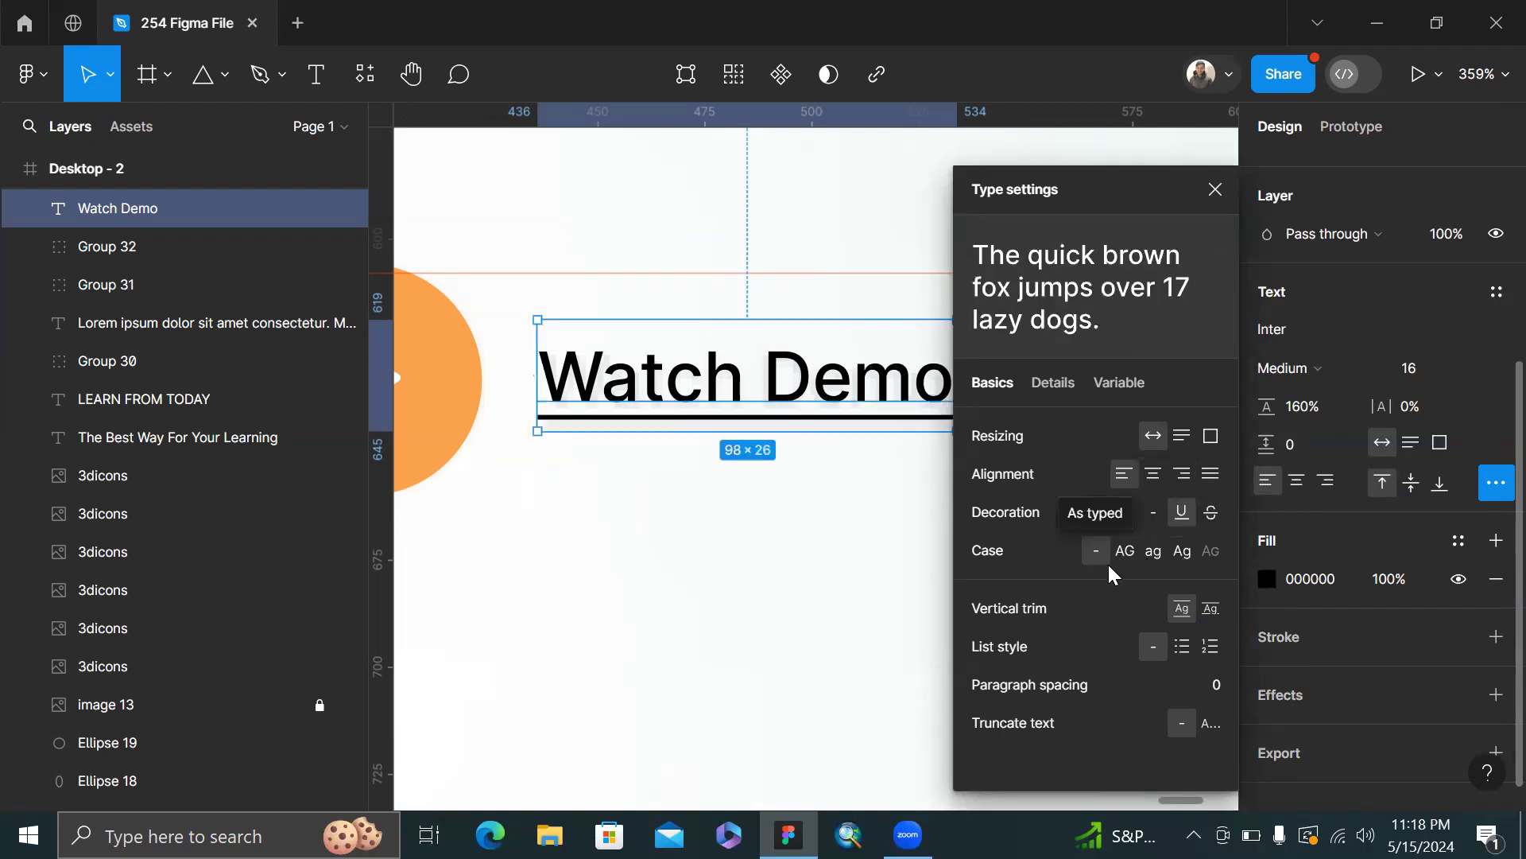
- Try uppercase, lowercase and title case on the Watch Demo text and return its case to as typed
{"action": "left_click", "coordinate": [1133, 549]}
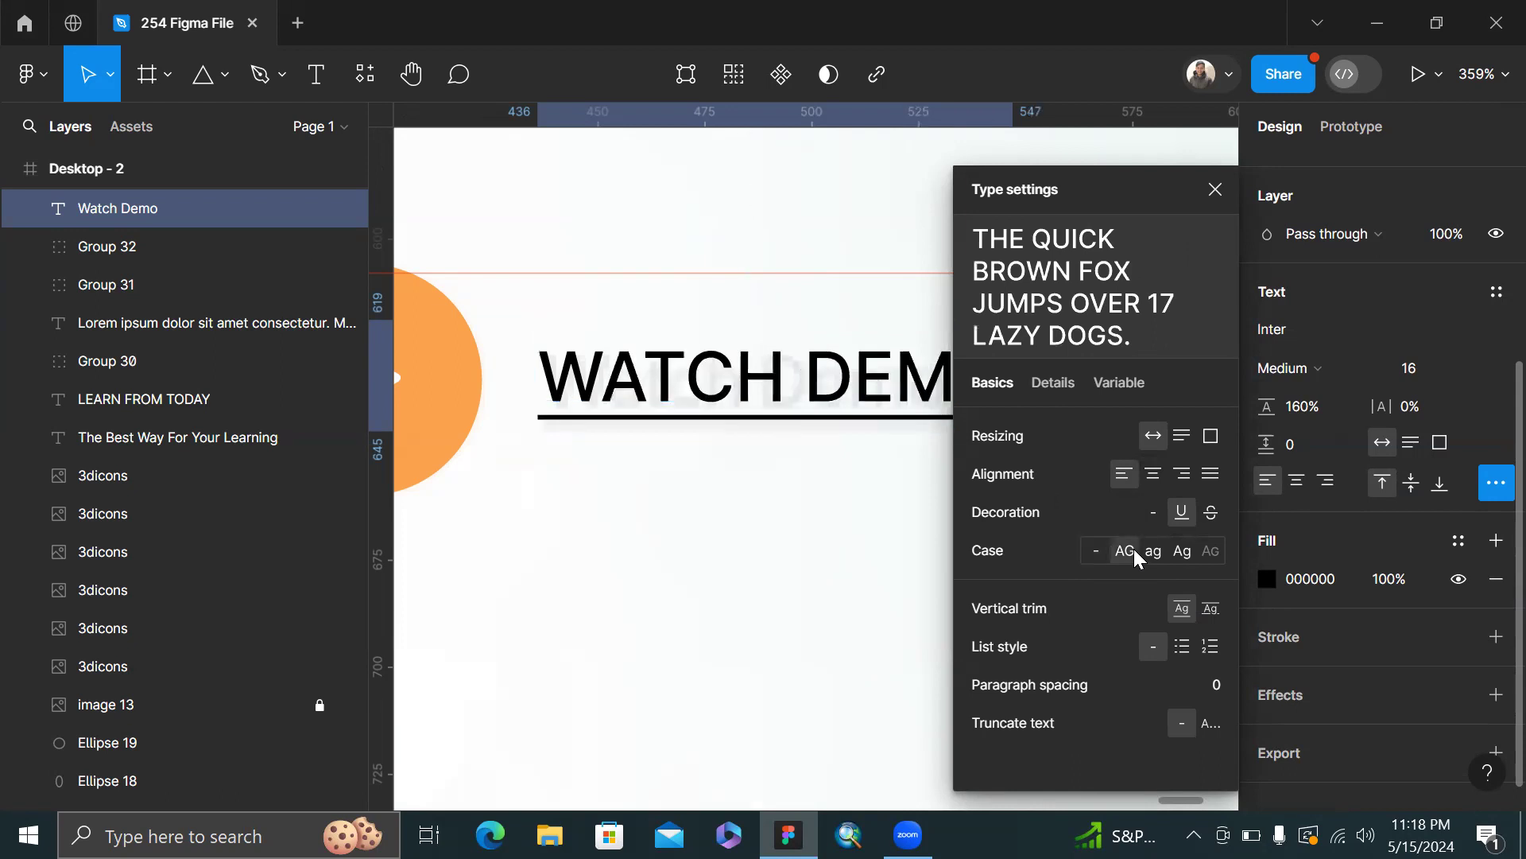
{"action": "left_click", "coordinate": [1161, 559]}
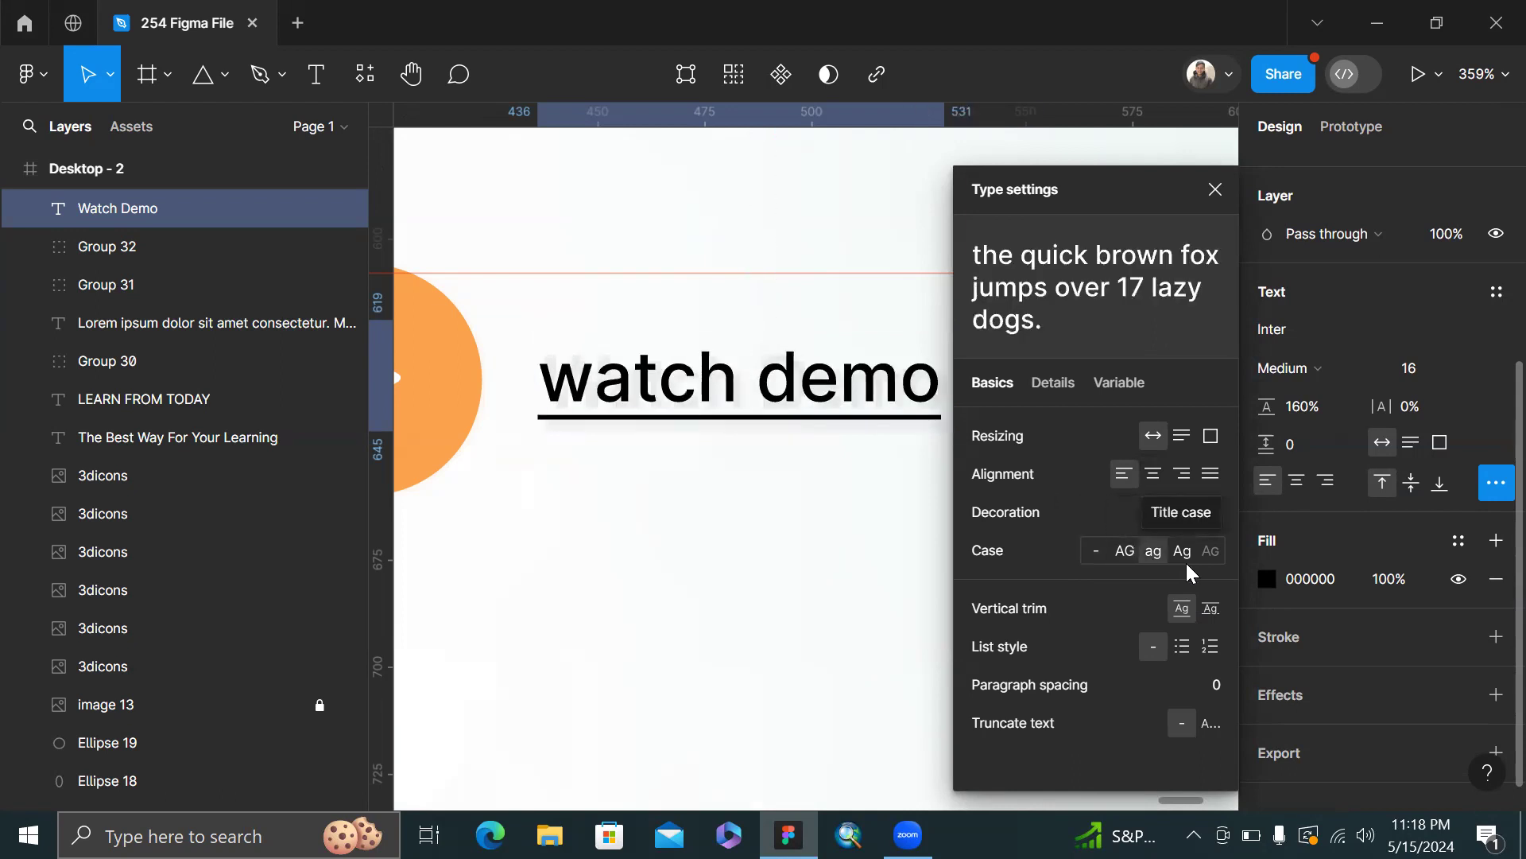
{"action": "left_click", "coordinate": [1186, 561]}
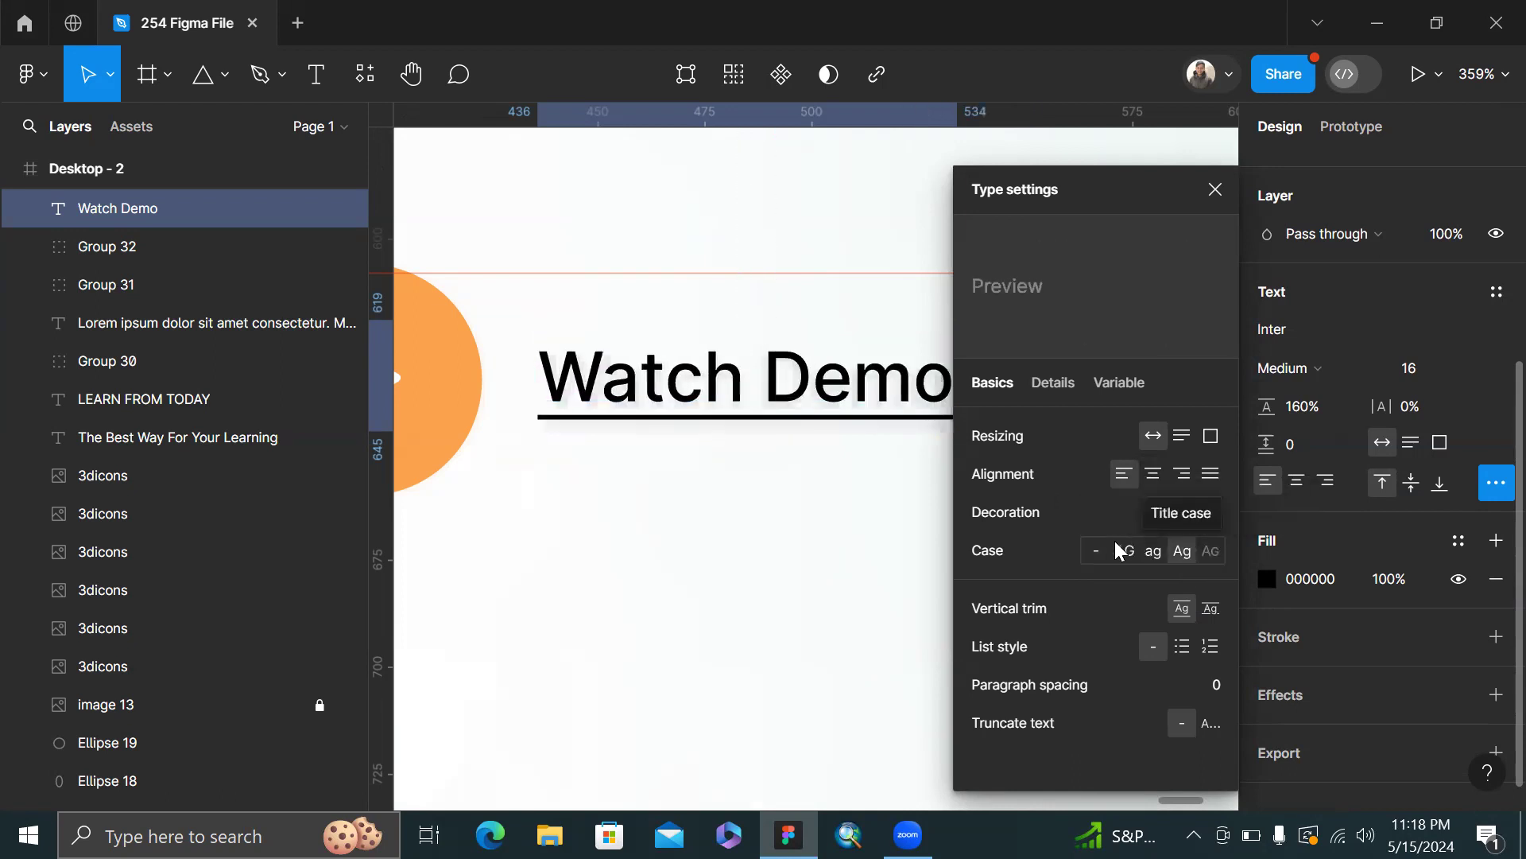
{"action": "left_click", "coordinate": [1094, 558]}
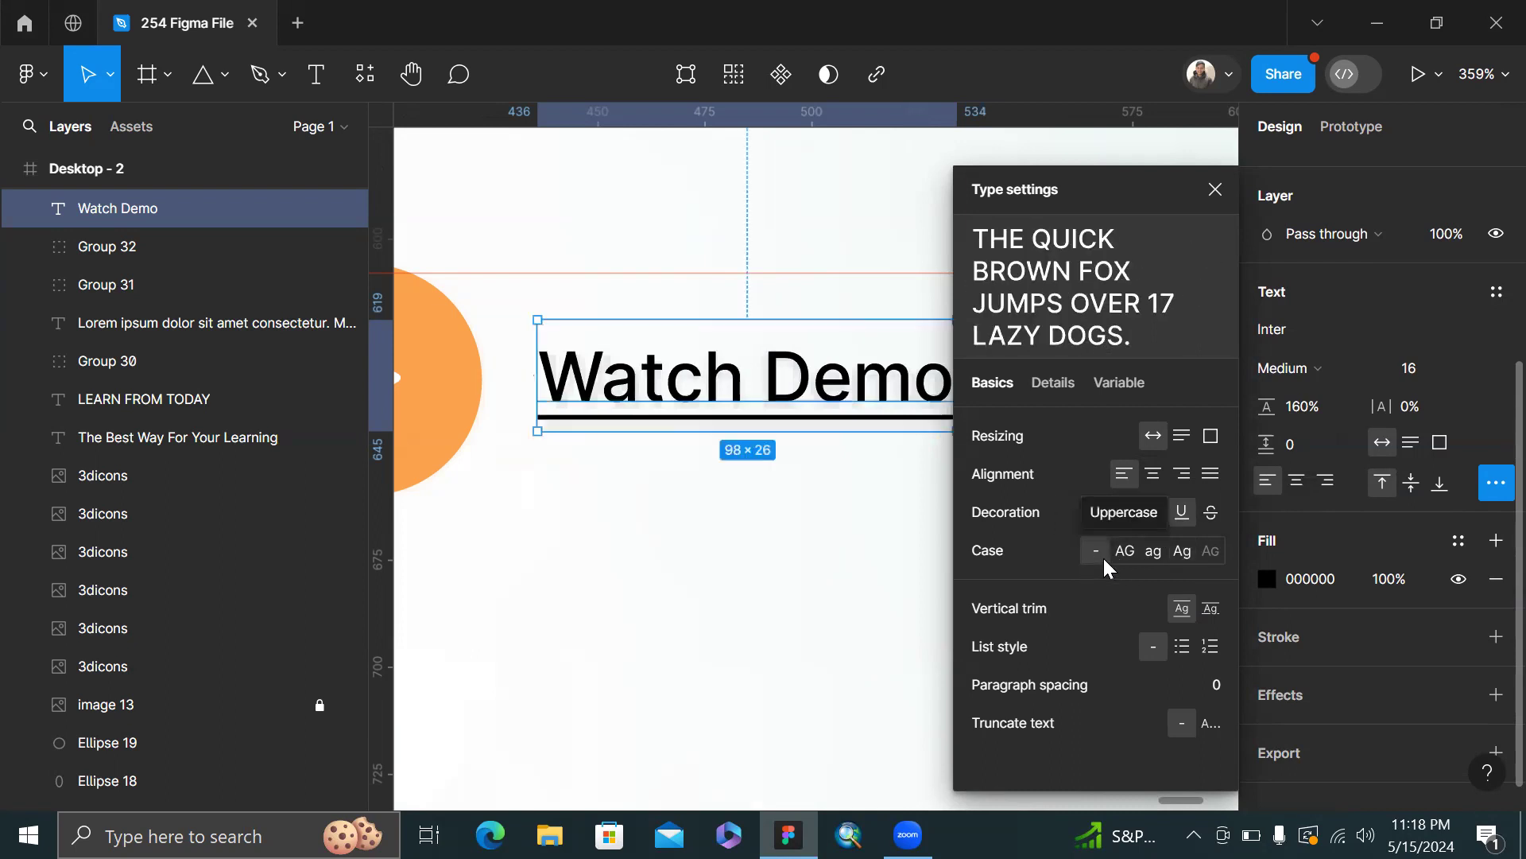
{"action": "scroll", "coordinate": [724, 521], "scroll_direction": "up", "scroll_amount": 5}
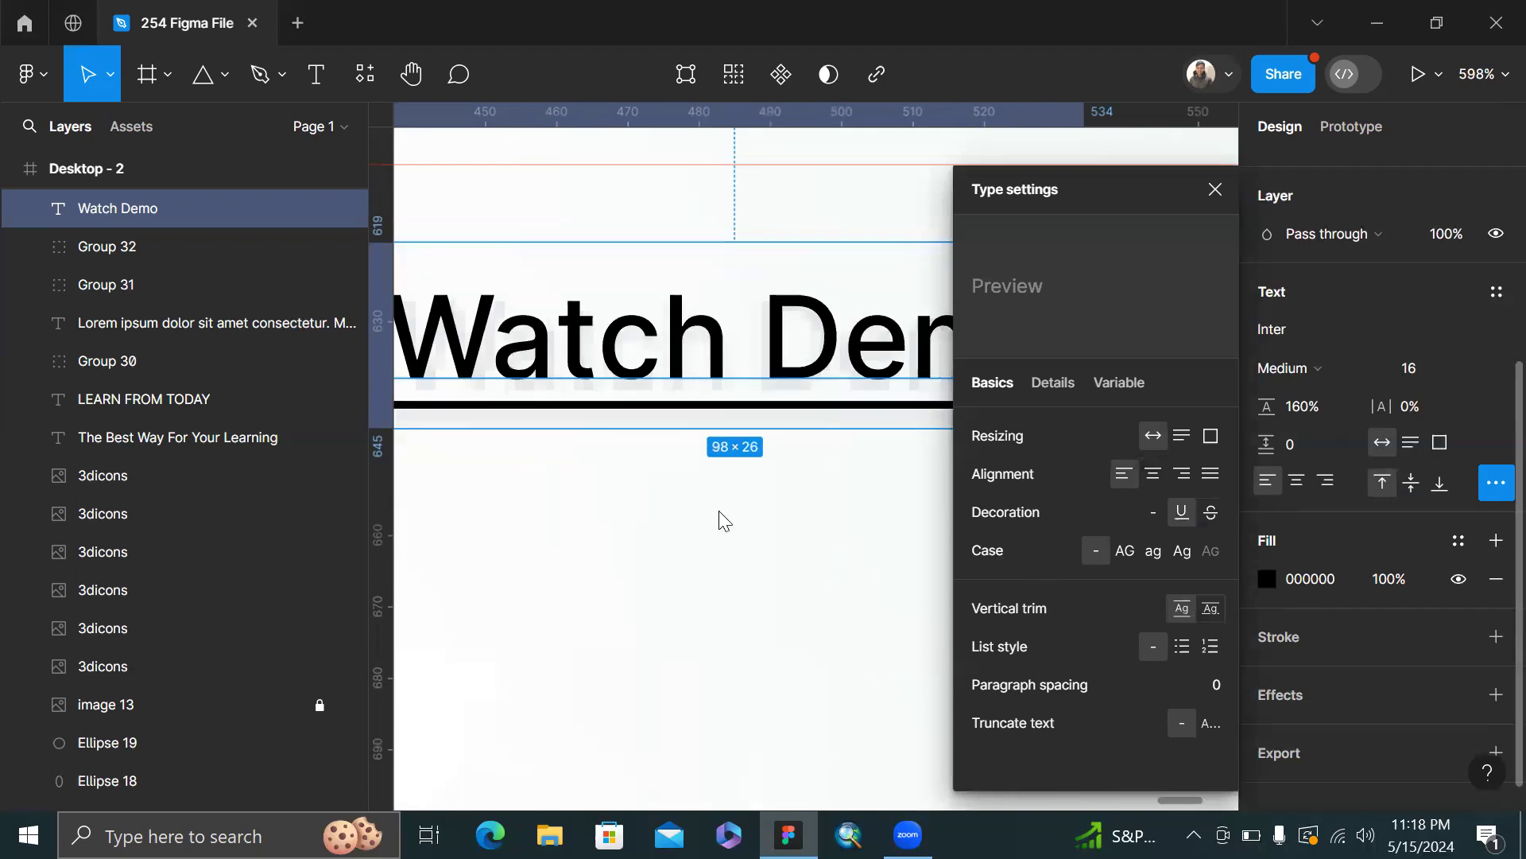
{"action": "scroll", "coordinate": [658, 439], "scroll_direction": "down", "scroll_amount": 8}
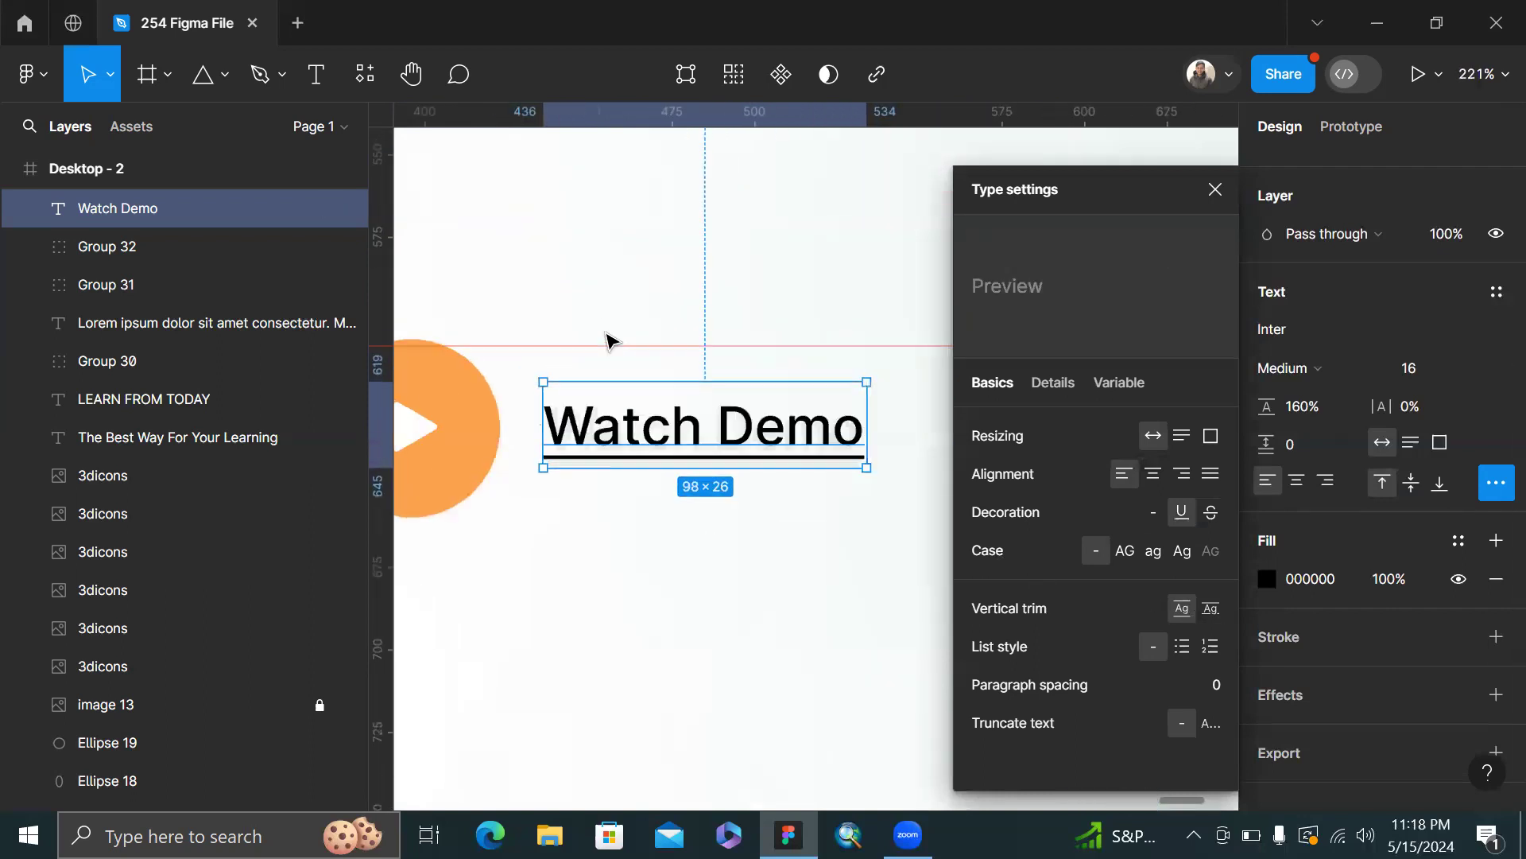
- Set the vertical trim of the Watch Demo text so its box fits tightly around the letters
{"action": "scroll", "coordinate": [604, 419], "scroll_direction": "up", "scroll_amount": 15}
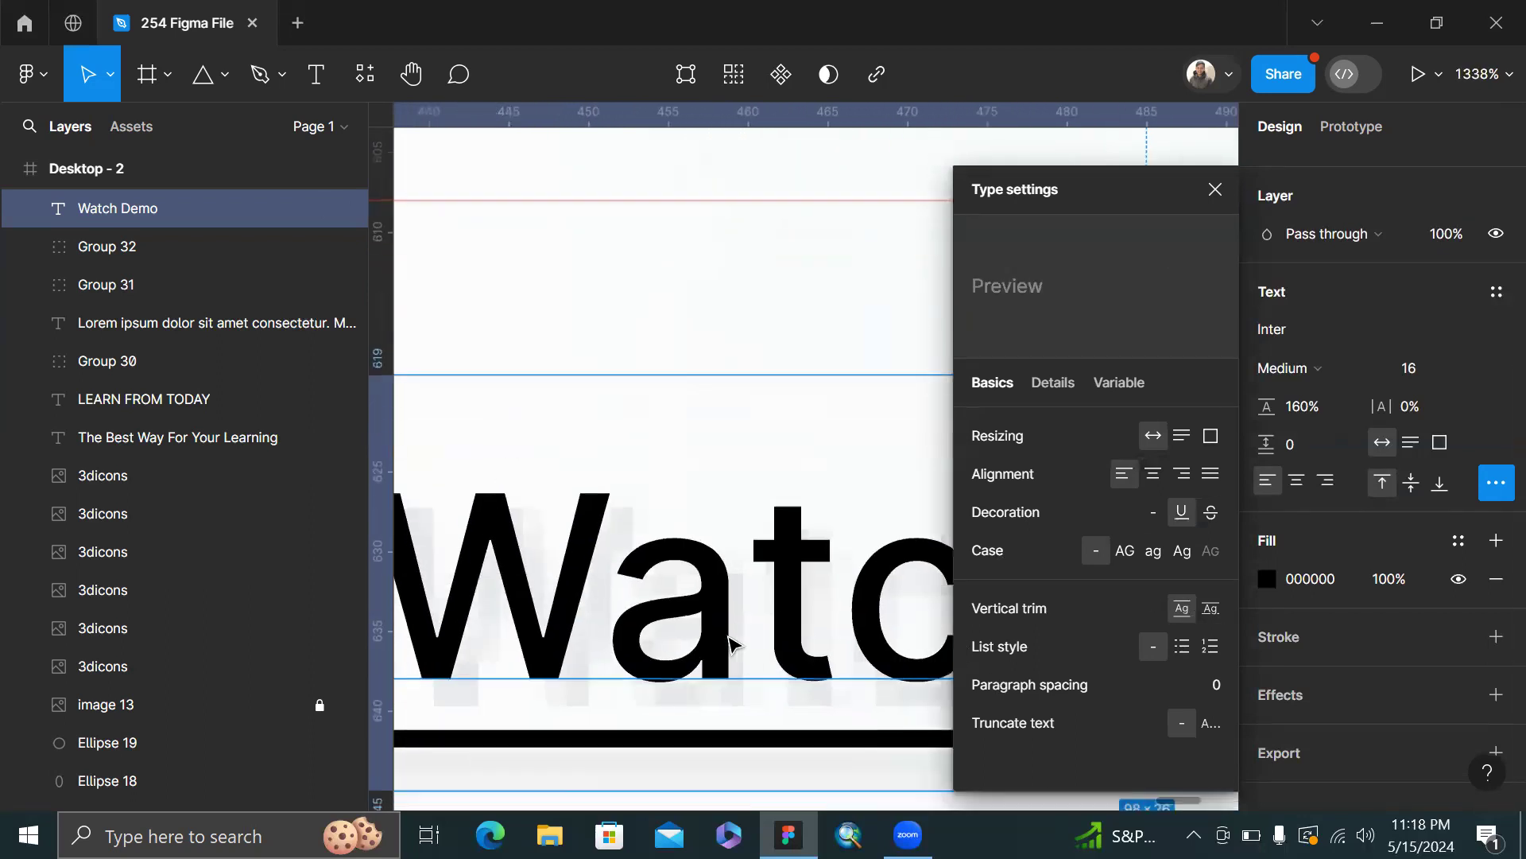
{"action": "scroll", "coordinate": [731, 644], "scroll_direction": "left", "scroll_amount": 3}
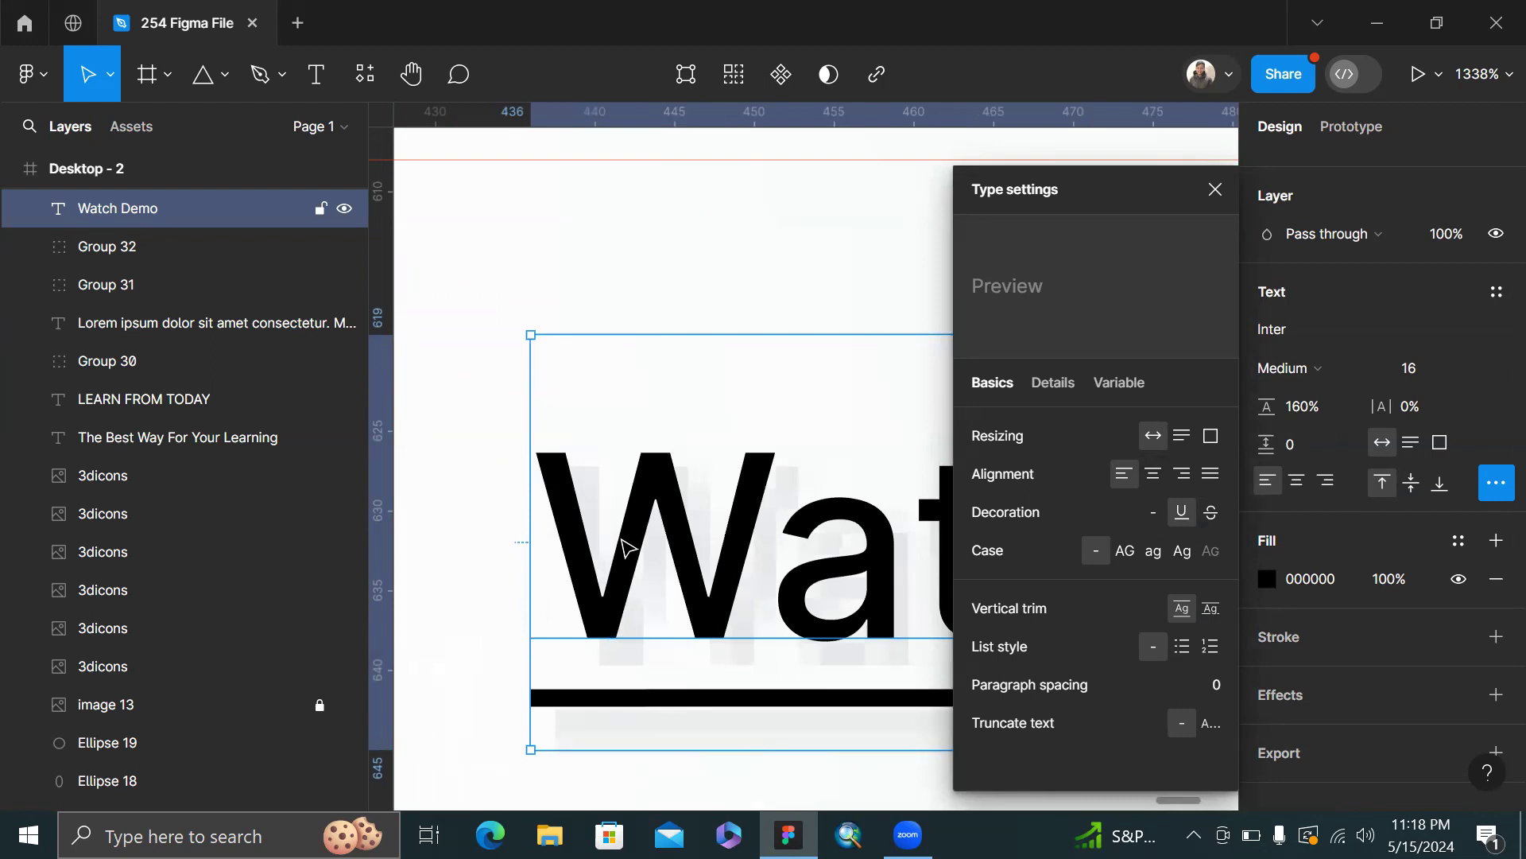
{"action": "scroll", "coordinate": [623, 409], "scroll_direction": "up", "scroll_amount": 5}
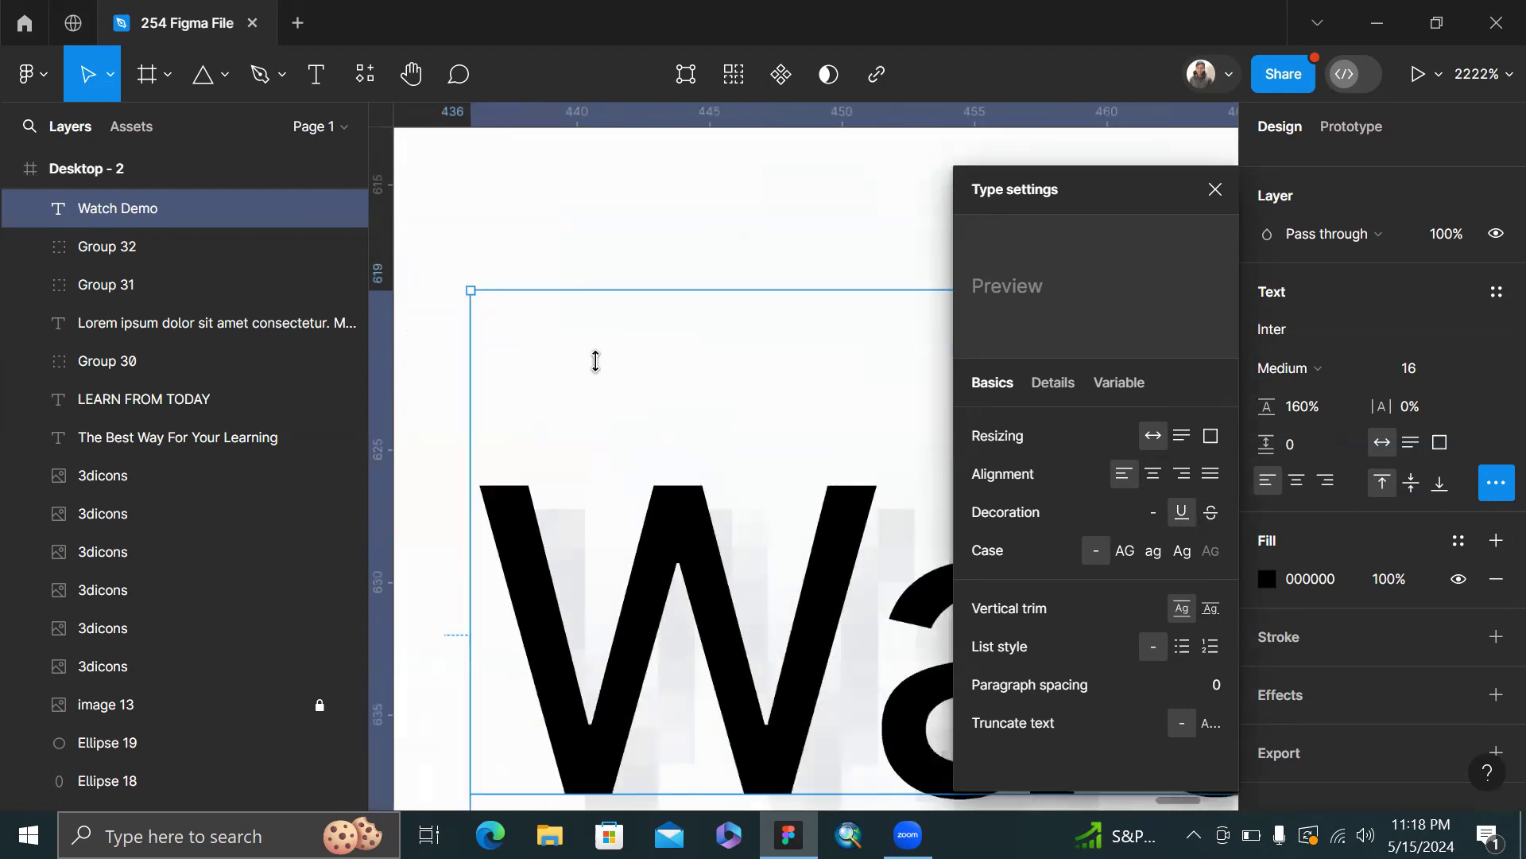
{"action": "scroll", "coordinate": [612, 406], "scroll_direction": "down", "scroll_amount": 2}
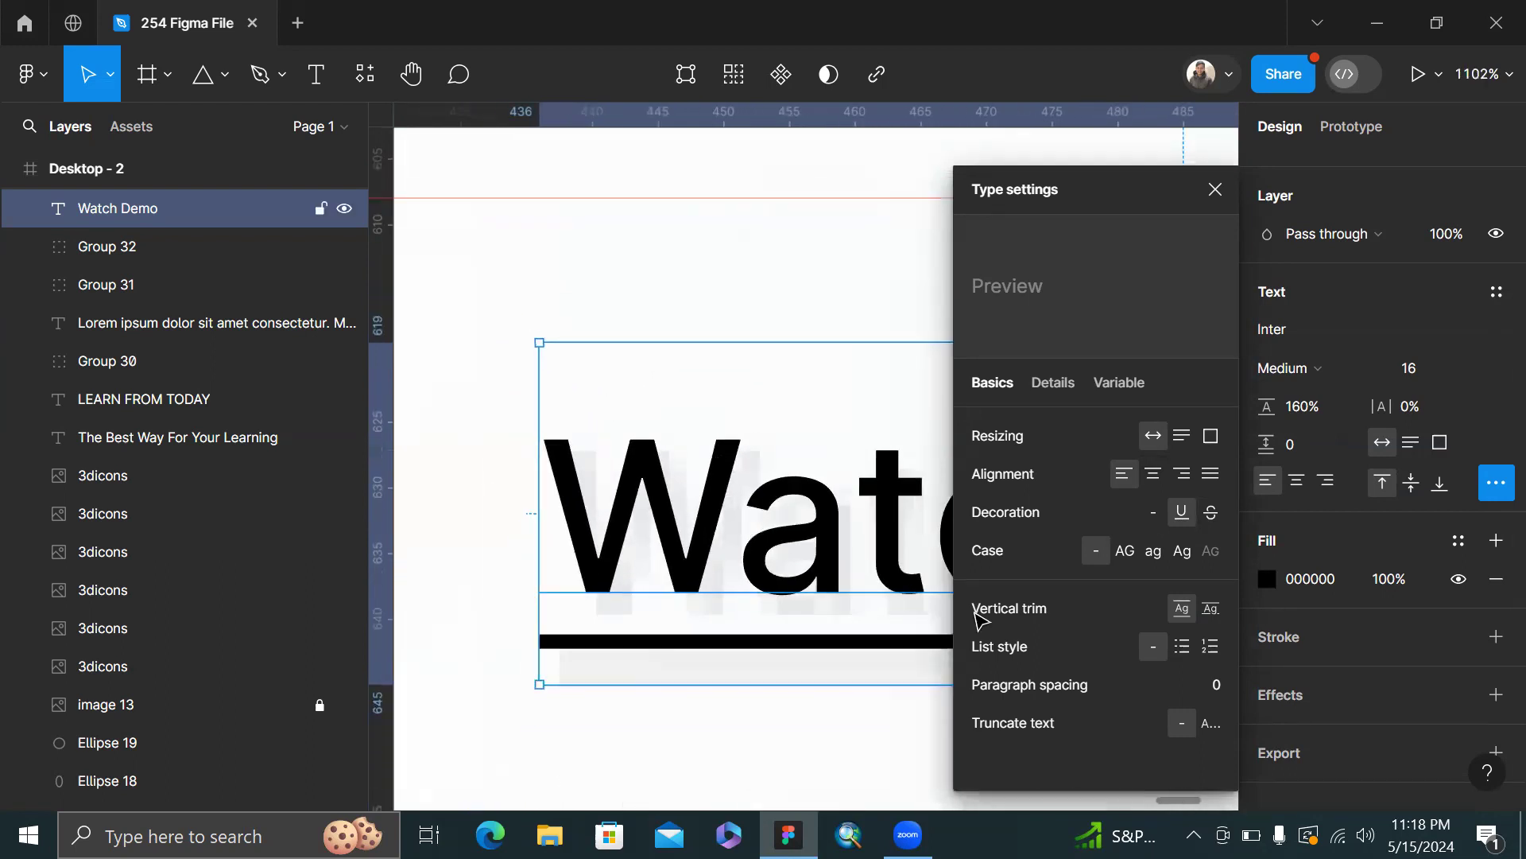
{"action": "left_click", "coordinate": [1218, 606]}
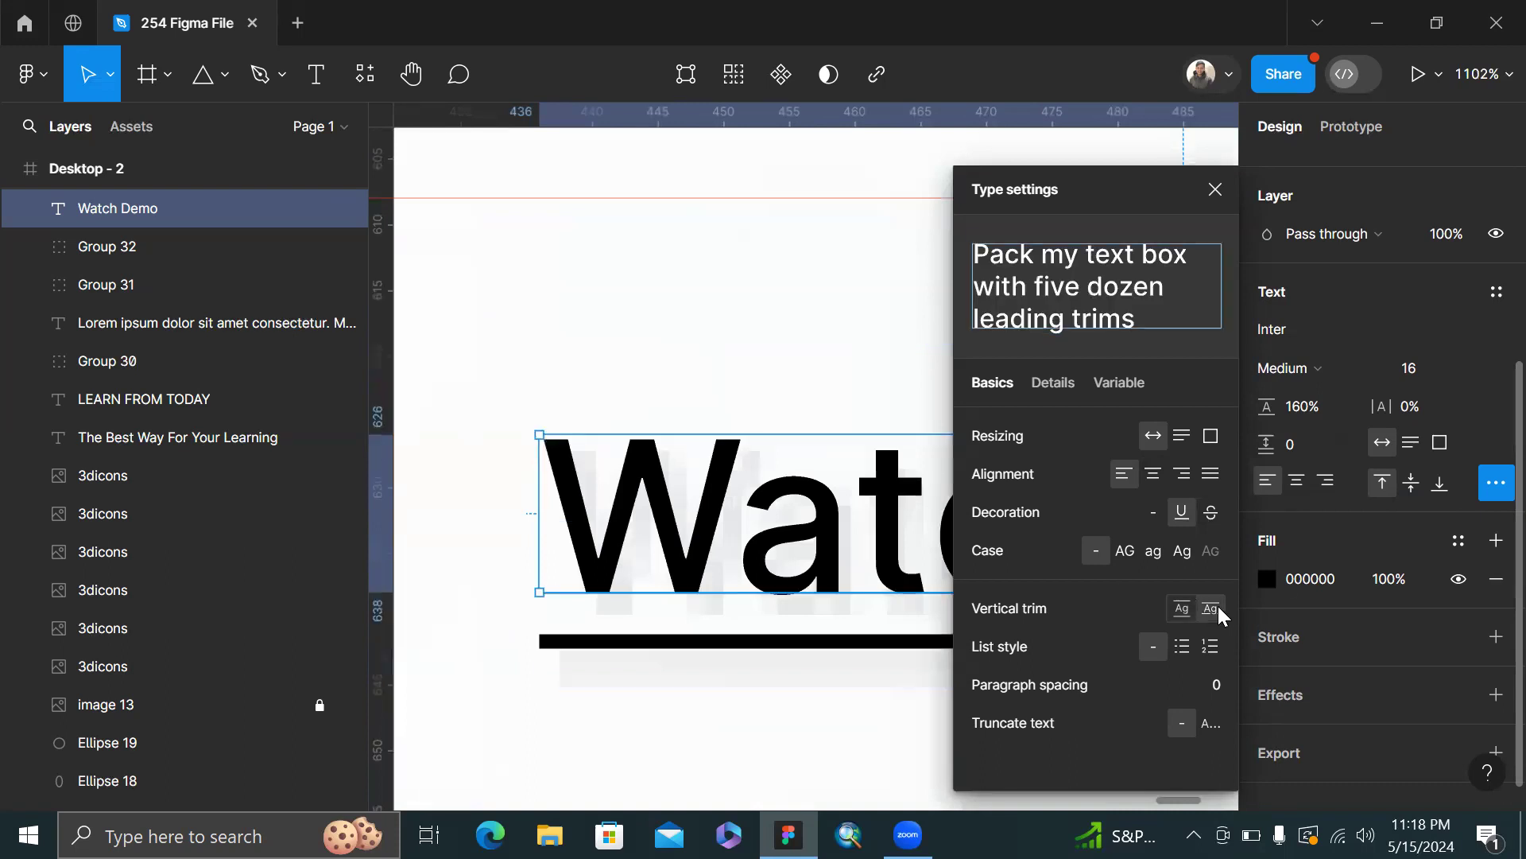
{"action": "scroll", "coordinate": [843, 658], "scroll_direction": "down", "scroll_amount": 3}
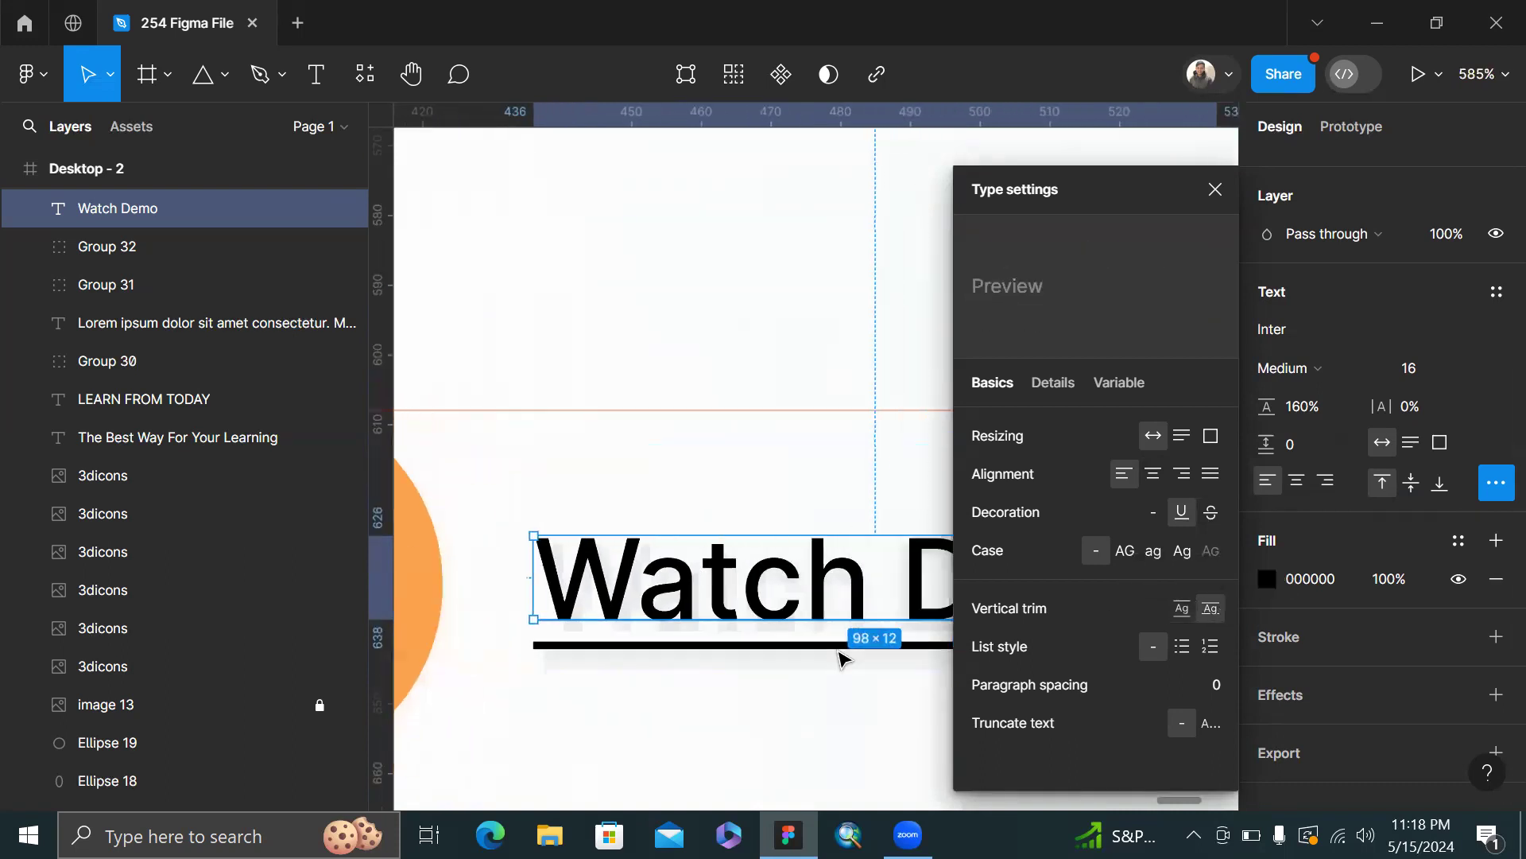
{"action": "scroll", "coordinate": [699, 566], "scroll_direction": "right", "scroll_amount": 3}
{"action": "scroll", "coordinate": [699, 566], "scroll_direction": "right", "scroll_amount": 3}
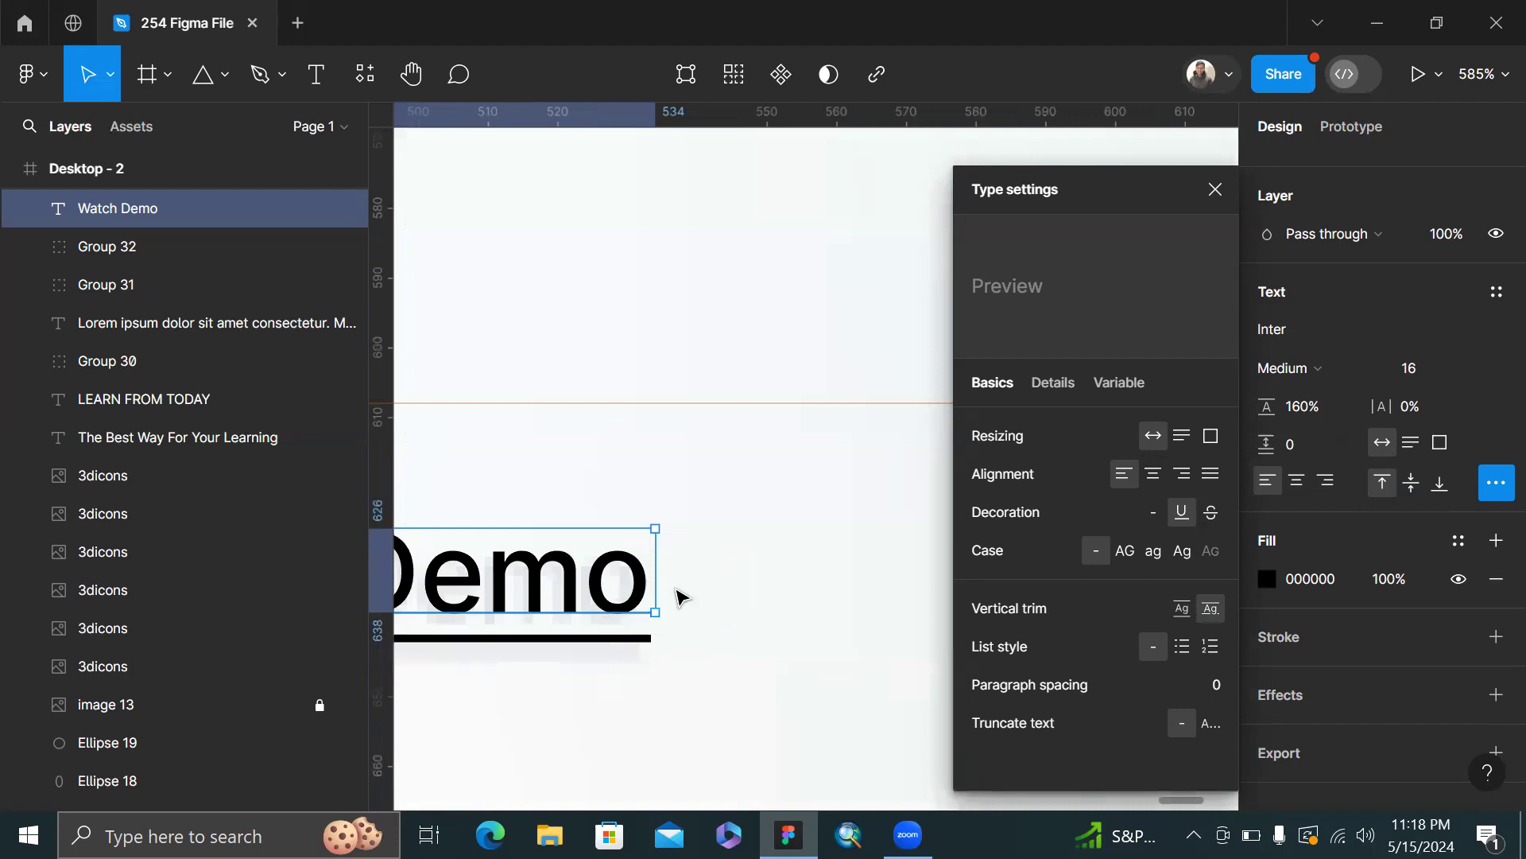
{"action": "scroll", "coordinate": [641, 574], "scroll_direction": "down", "scroll_amount": 1}
{"action": "scroll", "coordinate": [641, 574], "scroll_direction": "down", "scroll_amount": 2}
{"action": "scroll", "coordinate": [803, 584], "scroll_direction": "left", "scroll_amount": 3}
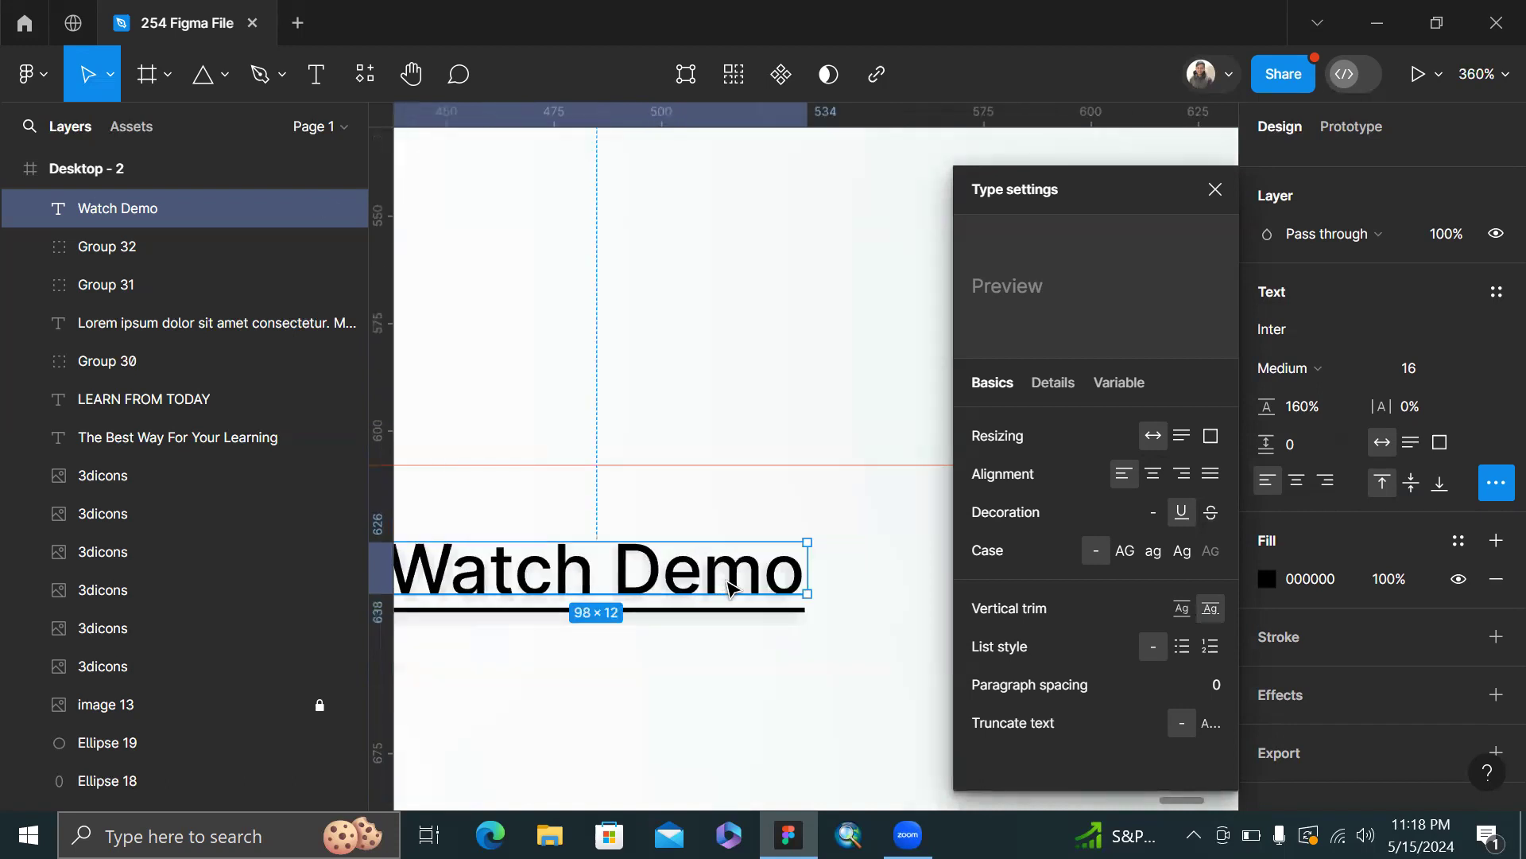
{"action": "scroll", "coordinate": [807, 586], "scroll_direction": "down", "scroll_amount": 4}
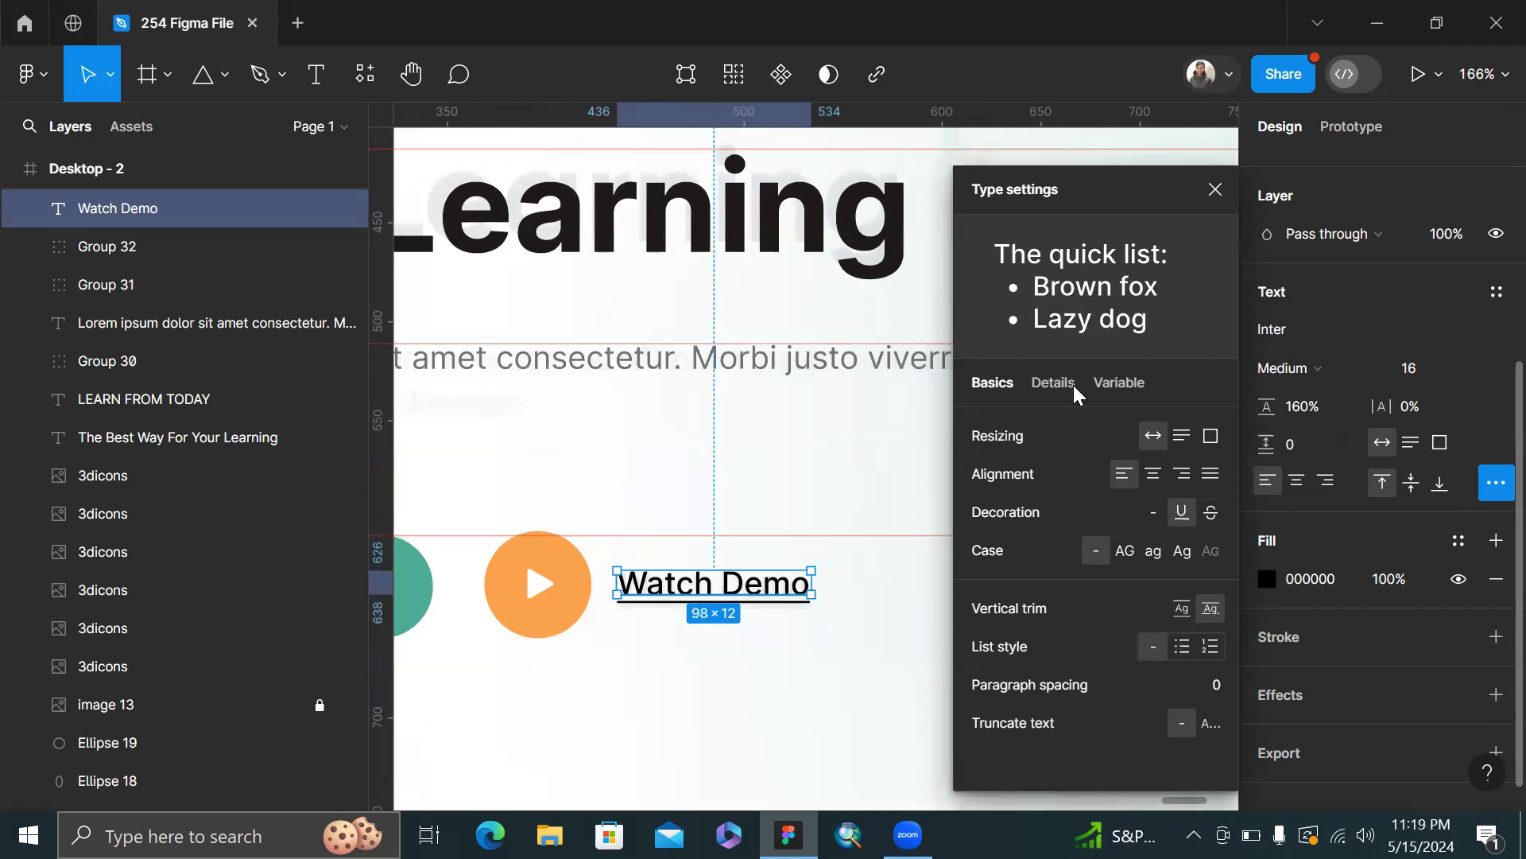
- Try the tight vertical trim on the heading "The Best Way For Your Learning" and restore its standard trim
{"action": "scroll", "coordinate": [816, 312], "scroll_direction": "up", "scroll_amount": 3}
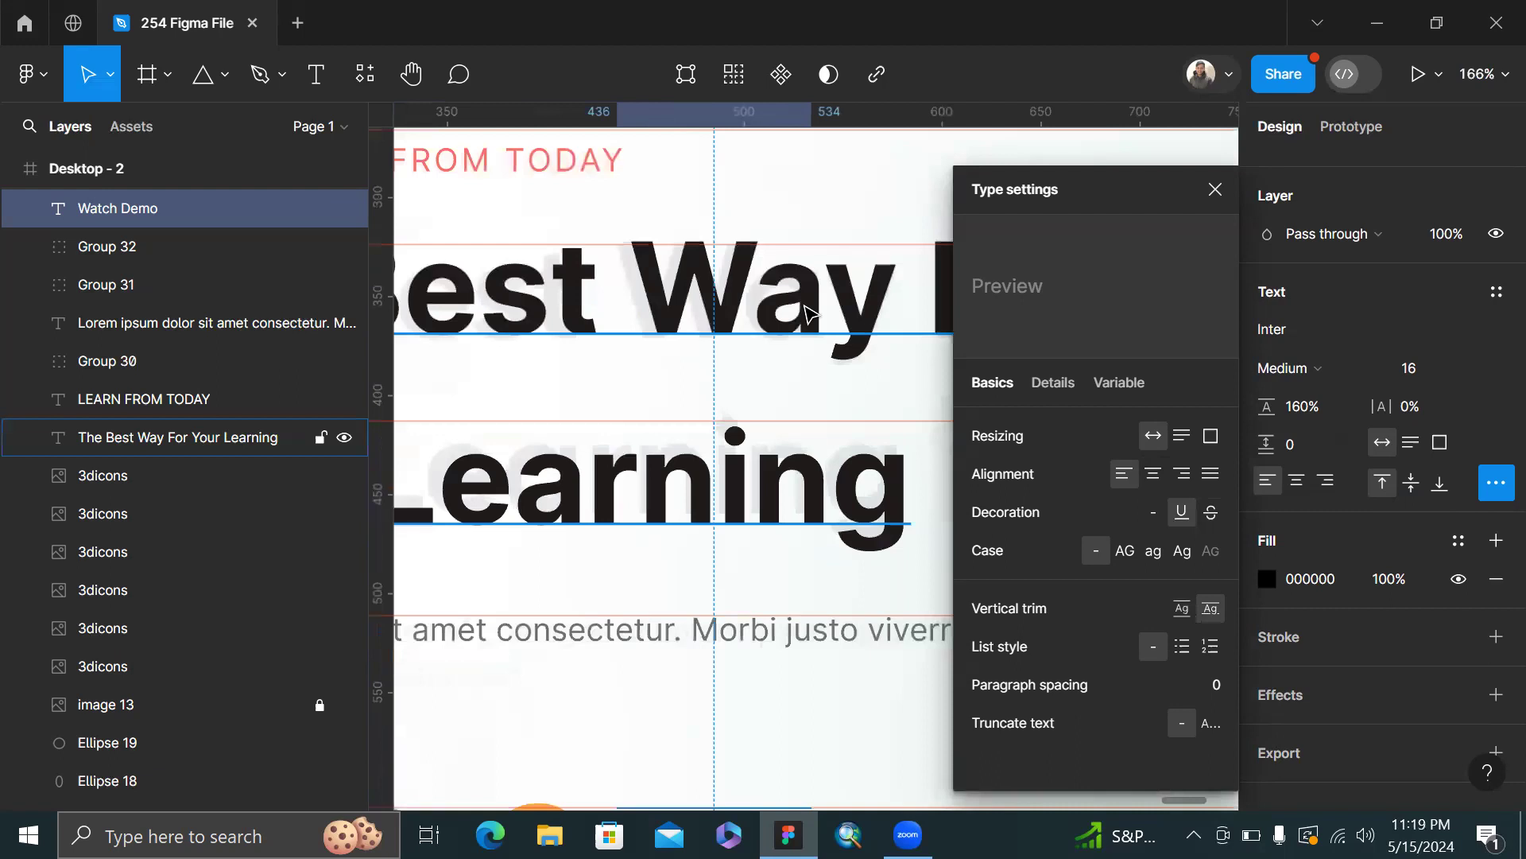
{"action": "left_click", "coordinate": [807, 314]}
{"action": "scroll", "coordinate": [807, 314], "scroll_direction": "down", "scroll_amount": 5}
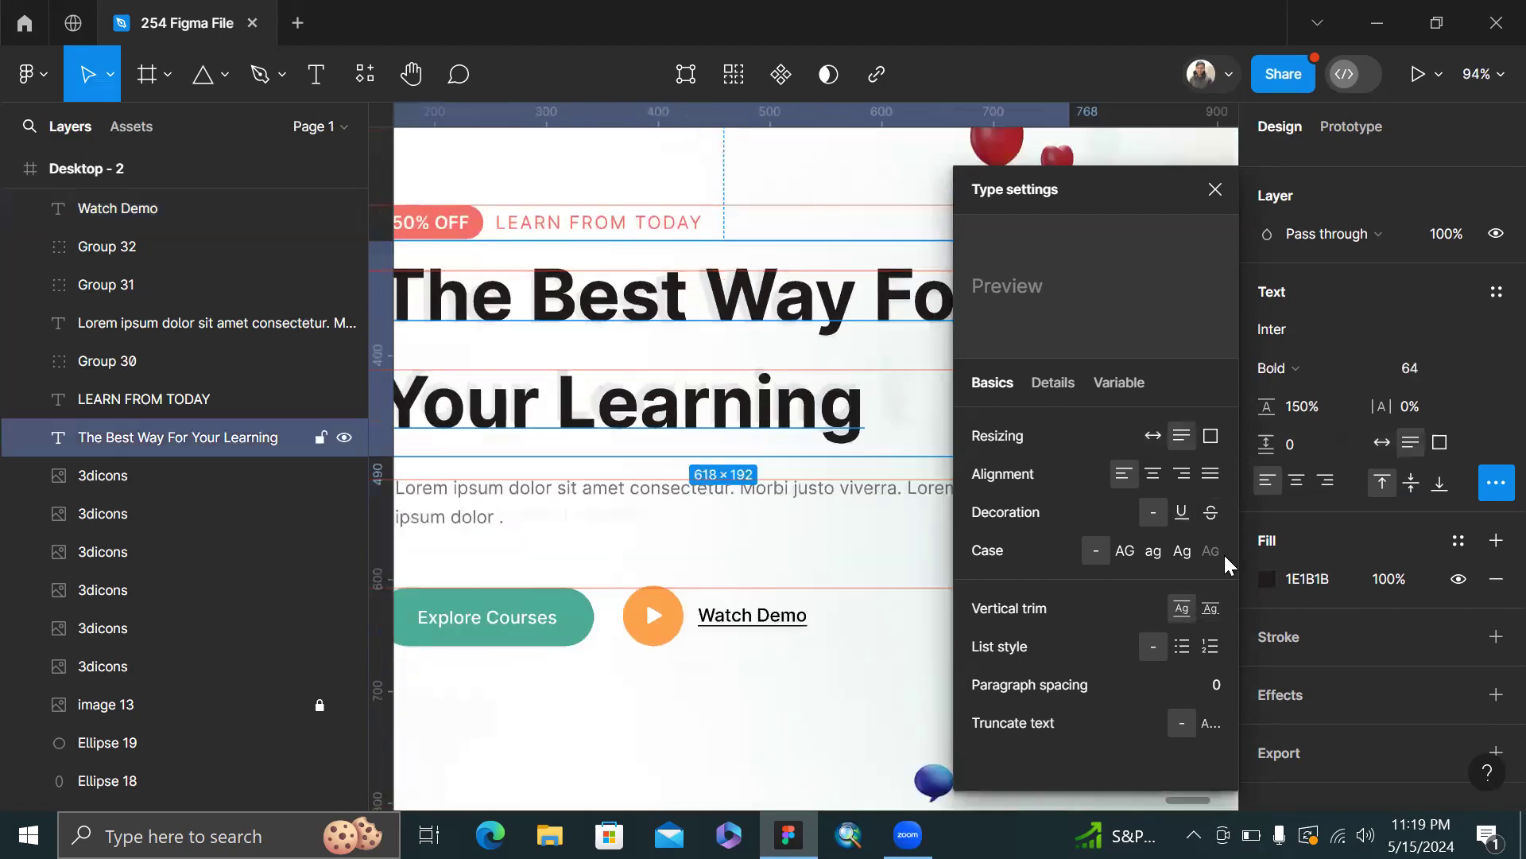
{"action": "left_click", "coordinate": [1209, 608]}
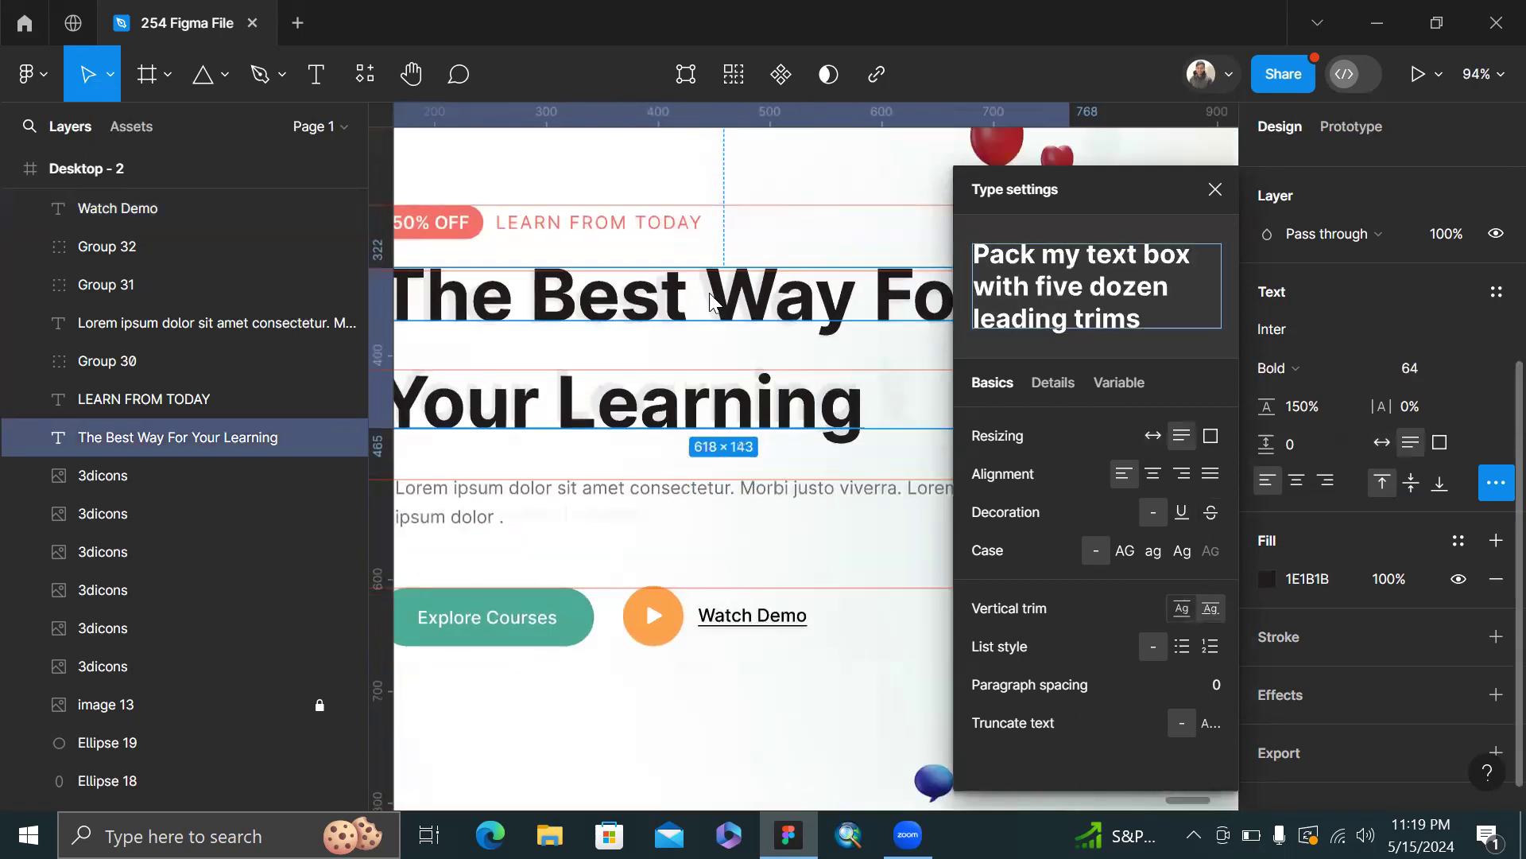
{"action": "scroll", "coordinate": [715, 300], "scroll_direction": "down", "scroll_amount": 2}
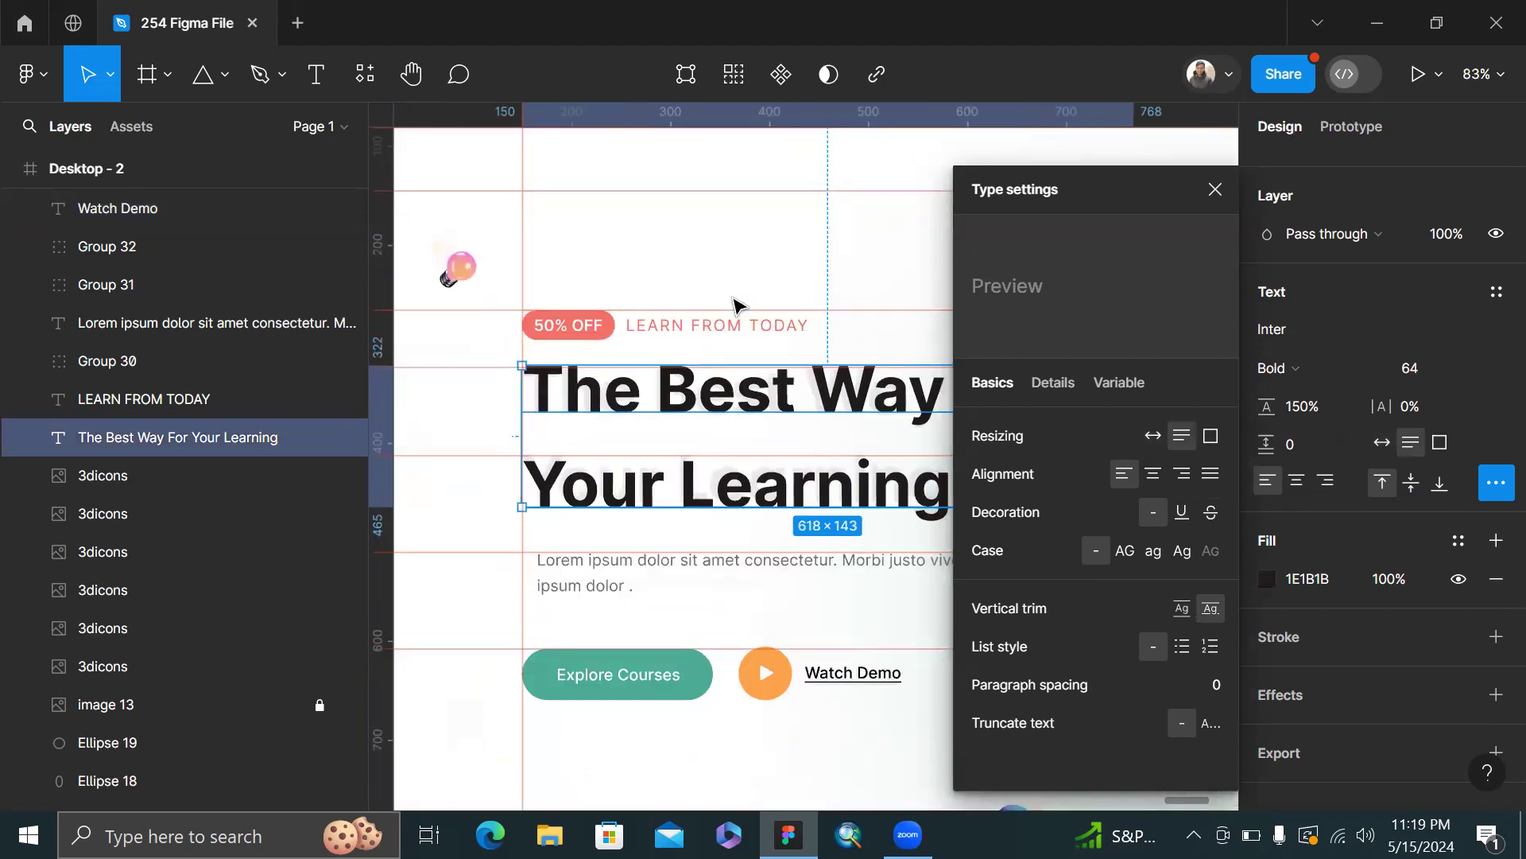
{"action": "scroll", "coordinate": [791, 563], "scroll_direction": "down", "scroll_amount": 2}
{"action": "scroll", "coordinate": [791, 563], "scroll_direction": "right", "scroll_amount": 2}
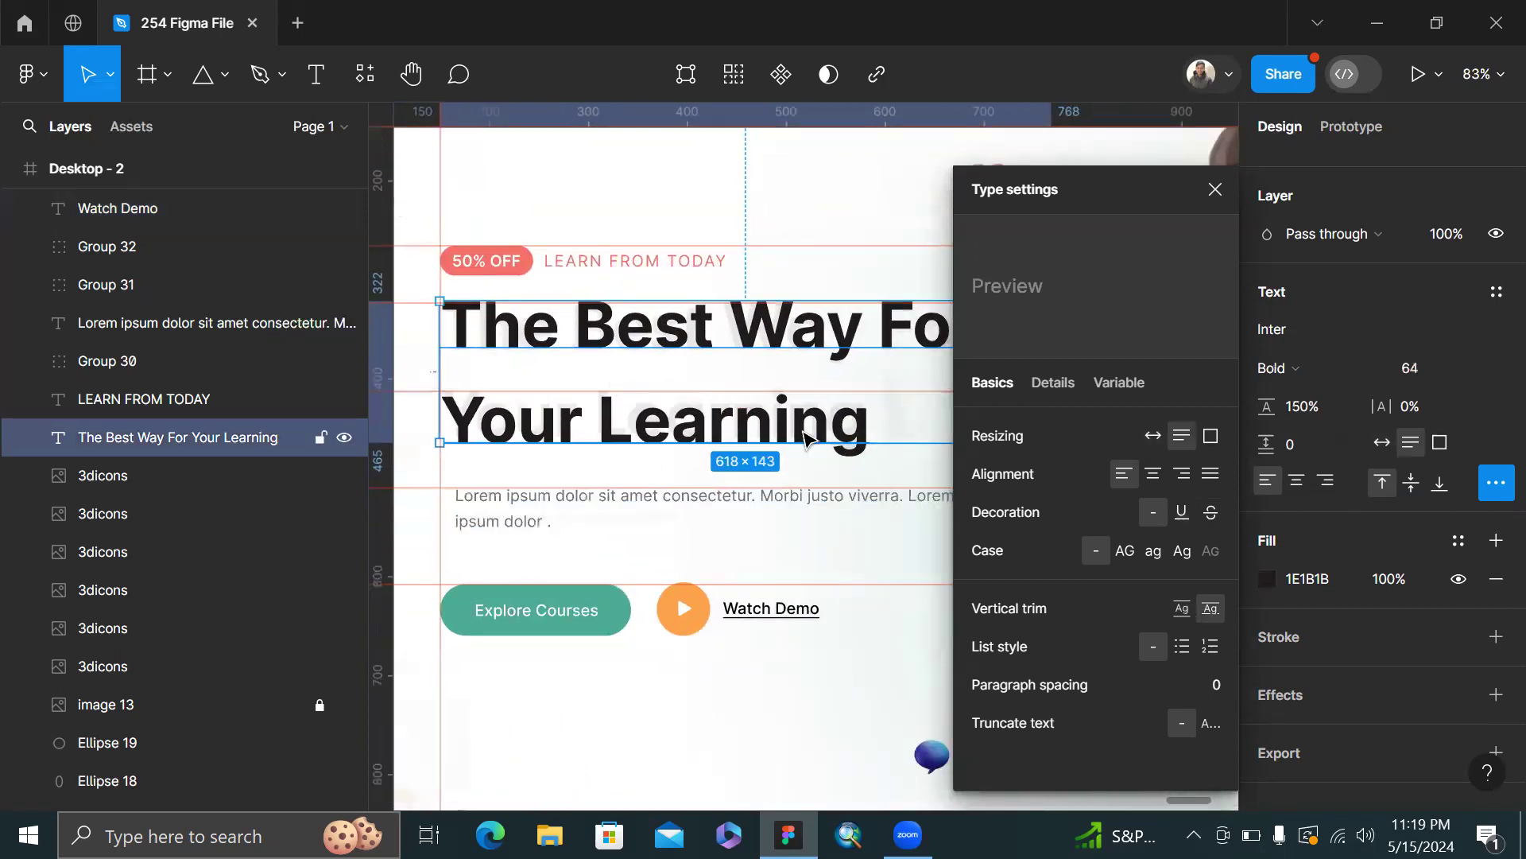
{"action": "left_click", "coordinate": [1181, 609]}
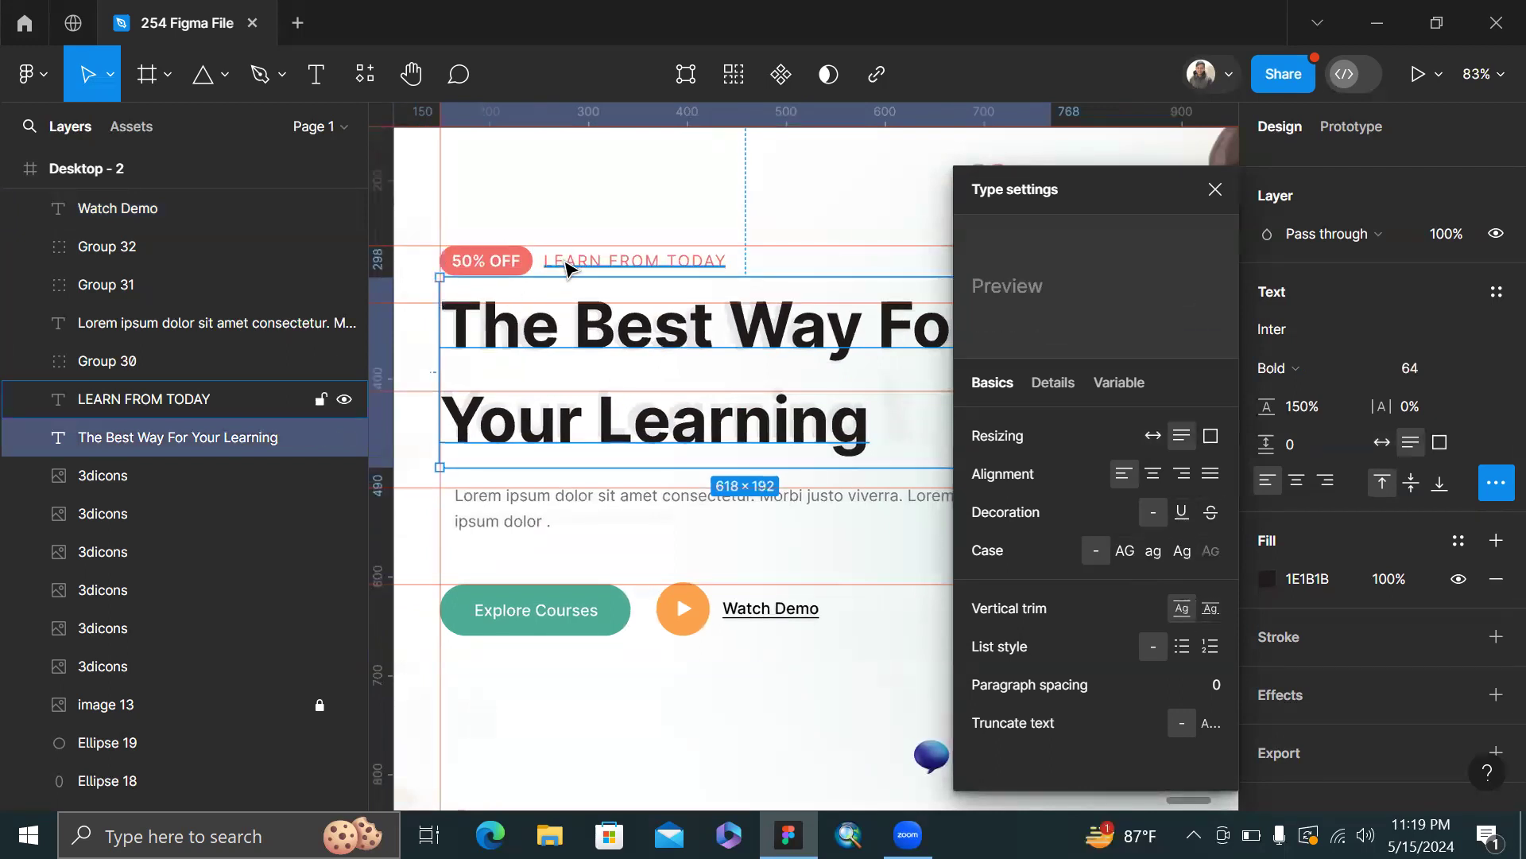
- Trim the heading's box again, check its spacing from the 50% OFF badge, and return it to the standard trim
{"action": "scroll", "coordinate": [584, 270], "scroll_direction": "up", "scroll_amount": 3}
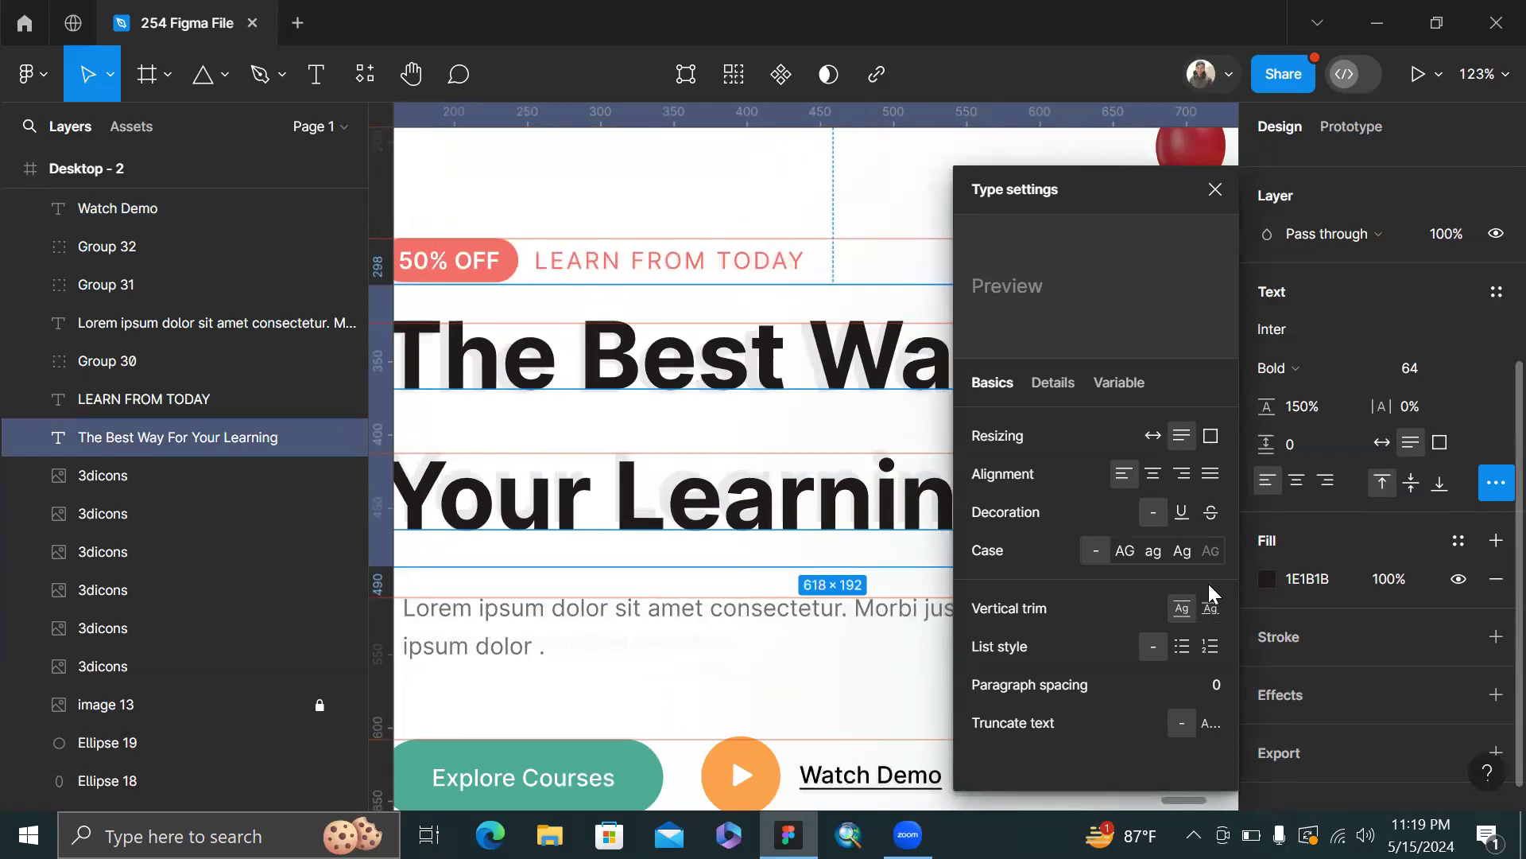
{"action": "left_click", "coordinate": [1211, 609]}
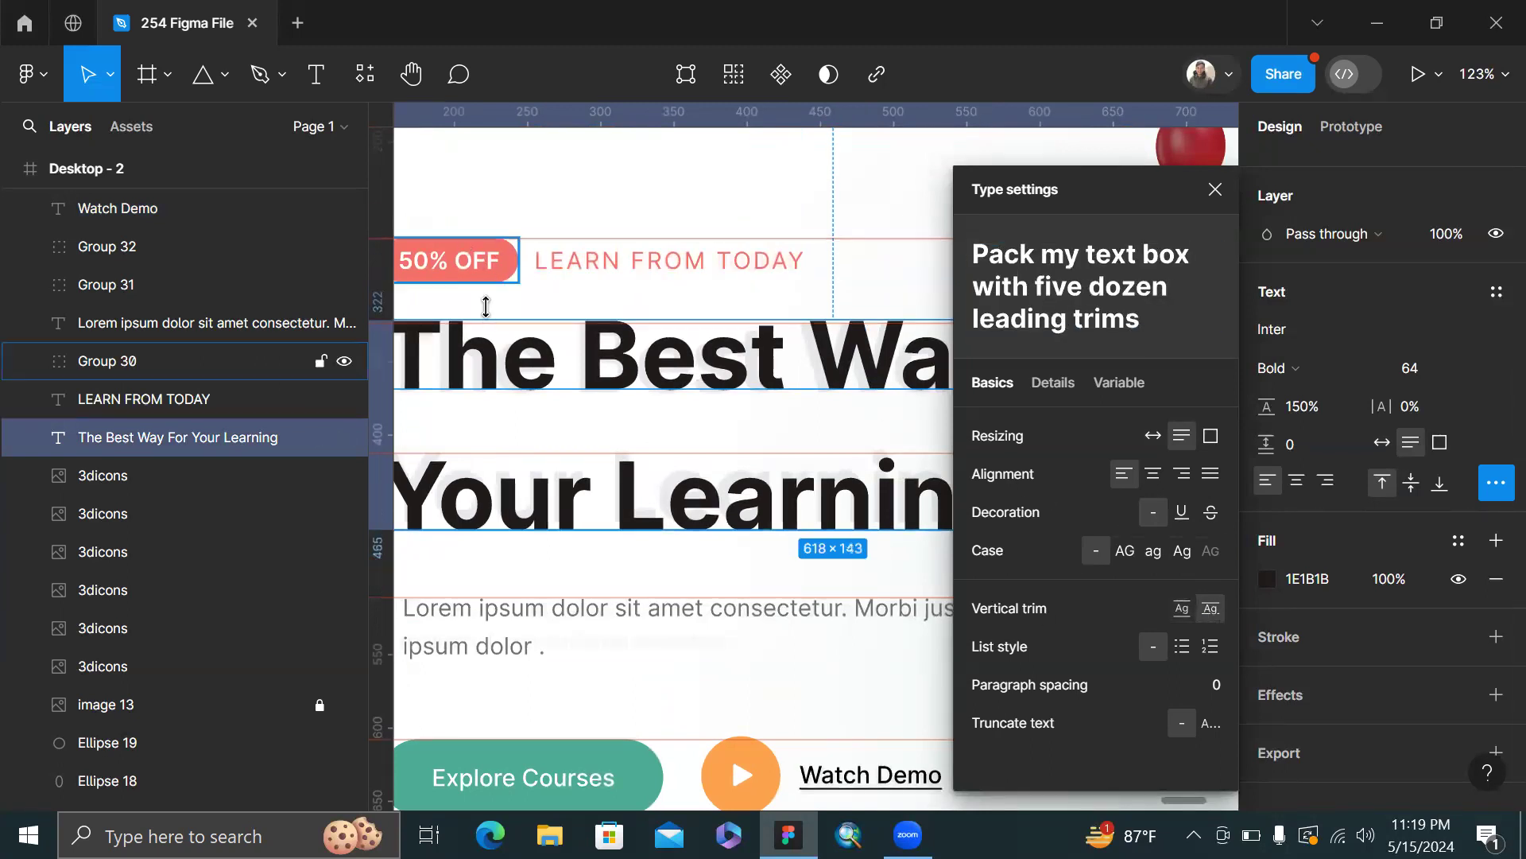
{"action": "left_click", "coordinate": [486, 266], "text": "shift"}
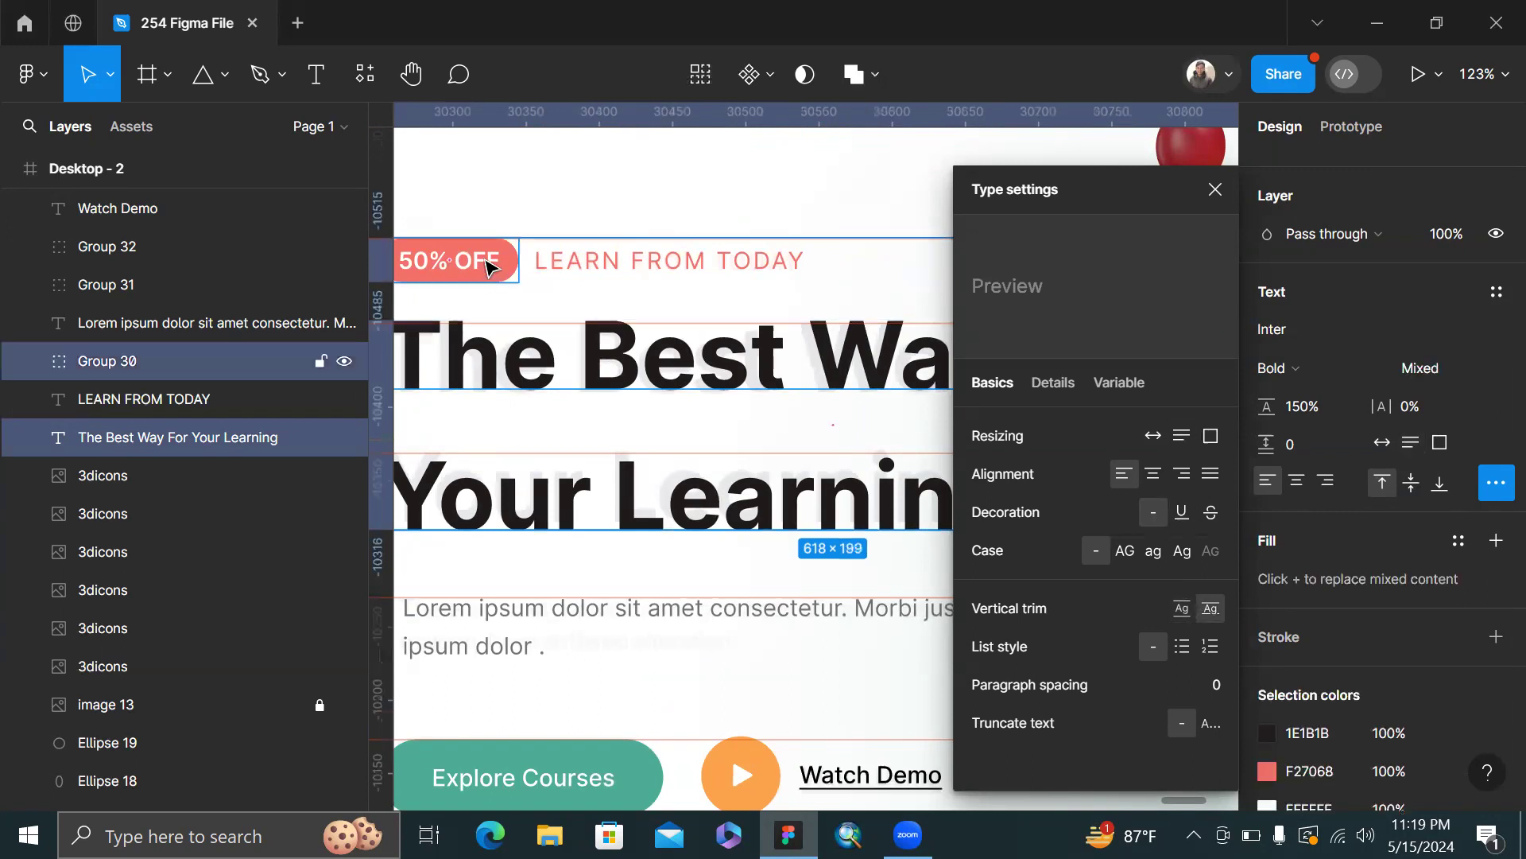
{"action": "scroll", "coordinate": [1256, 352], "scroll_direction": "up", "scroll_amount": 5}
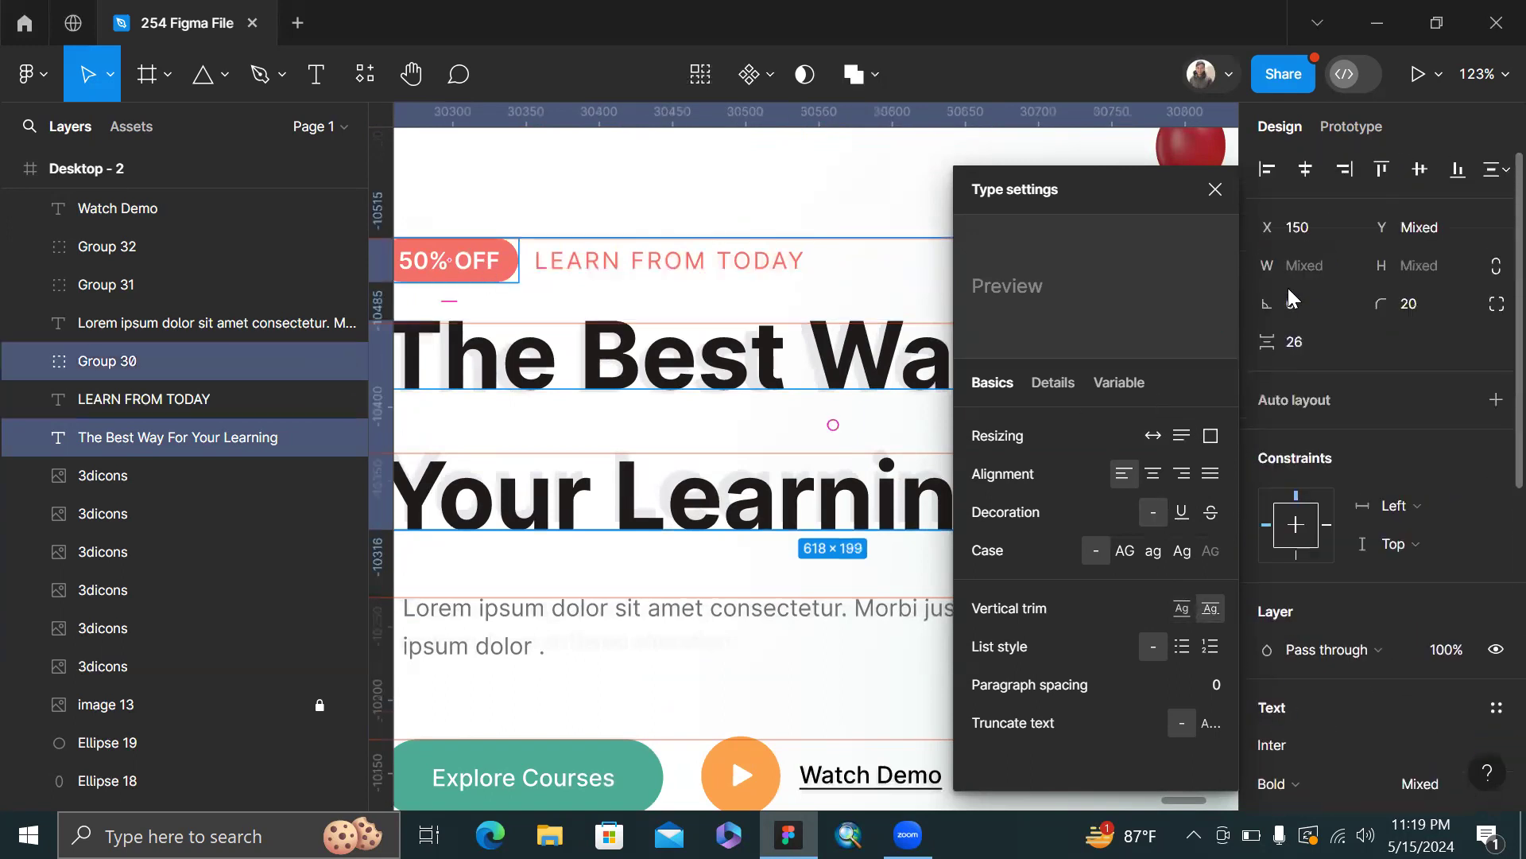
{"action": "left_click", "coordinate": [534, 384]}
{"action": "left_click", "coordinate": [1177, 606]}
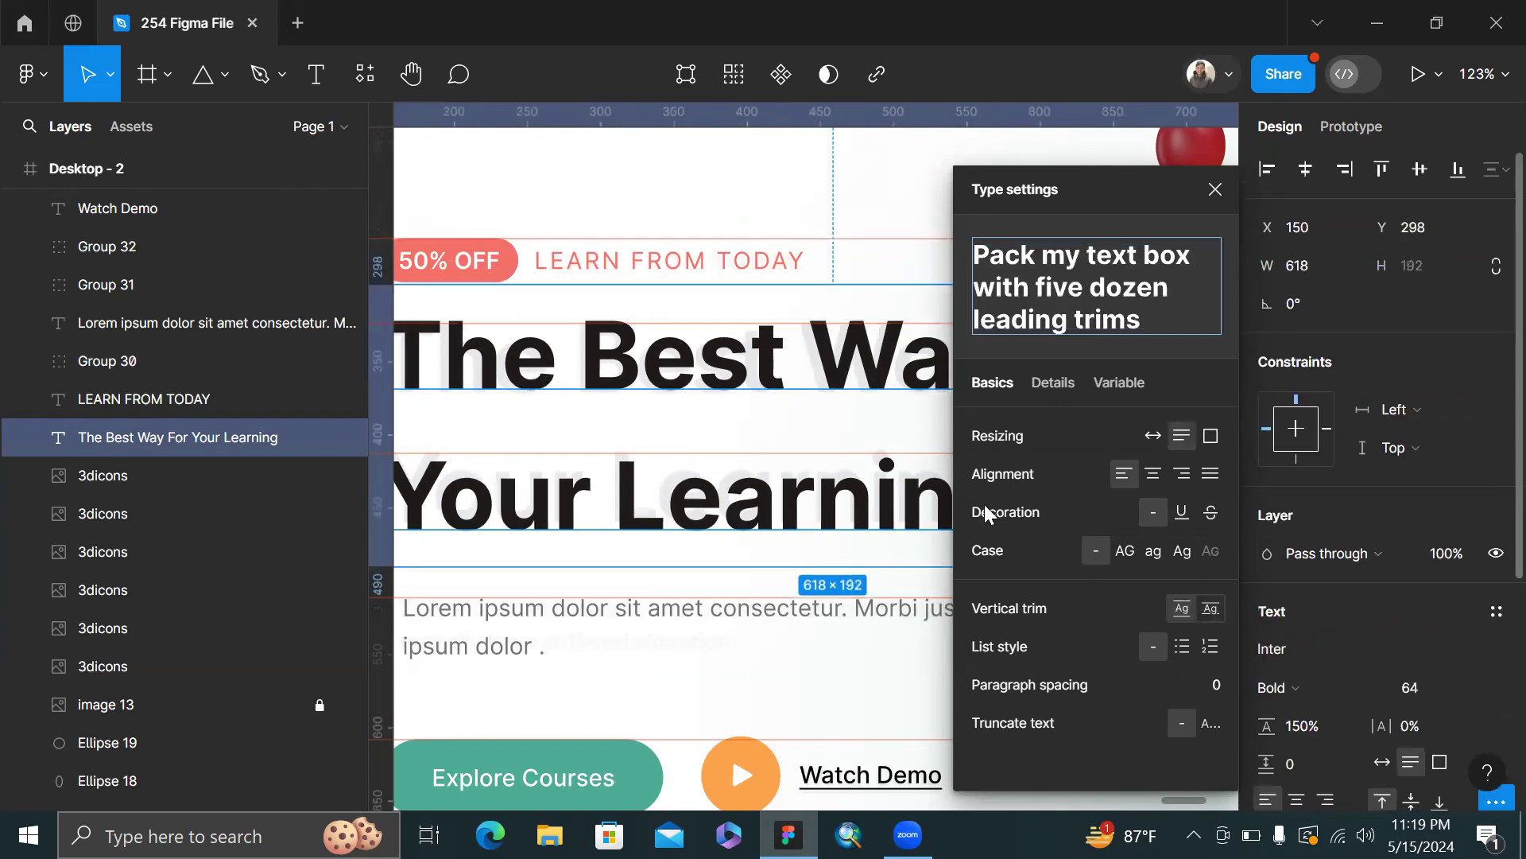
- Apply the tight vertical trim to the heading "The Best Way For Your Learning" and close its type settings
{"action": "left_click", "coordinate": [498, 301]}
{"action": "scroll", "coordinate": [484, 283], "scroll_direction": "down", "scroll_amount": 5}
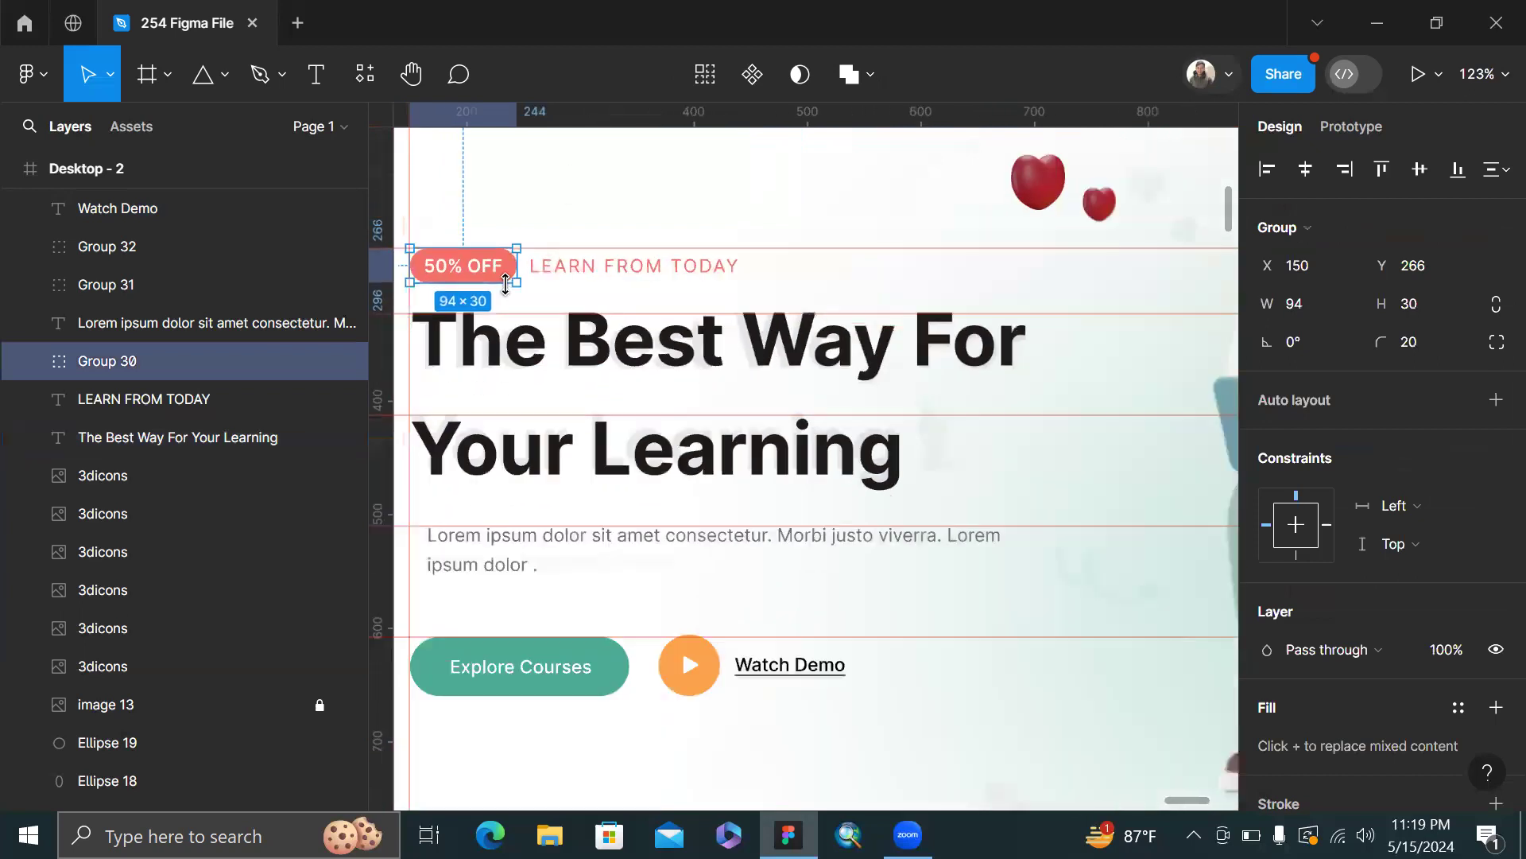
{"action": "left_click", "coordinate": [553, 373]}
{"action": "scroll", "coordinate": [1315, 675], "scroll_direction": "down", "scroll_amount": 5}
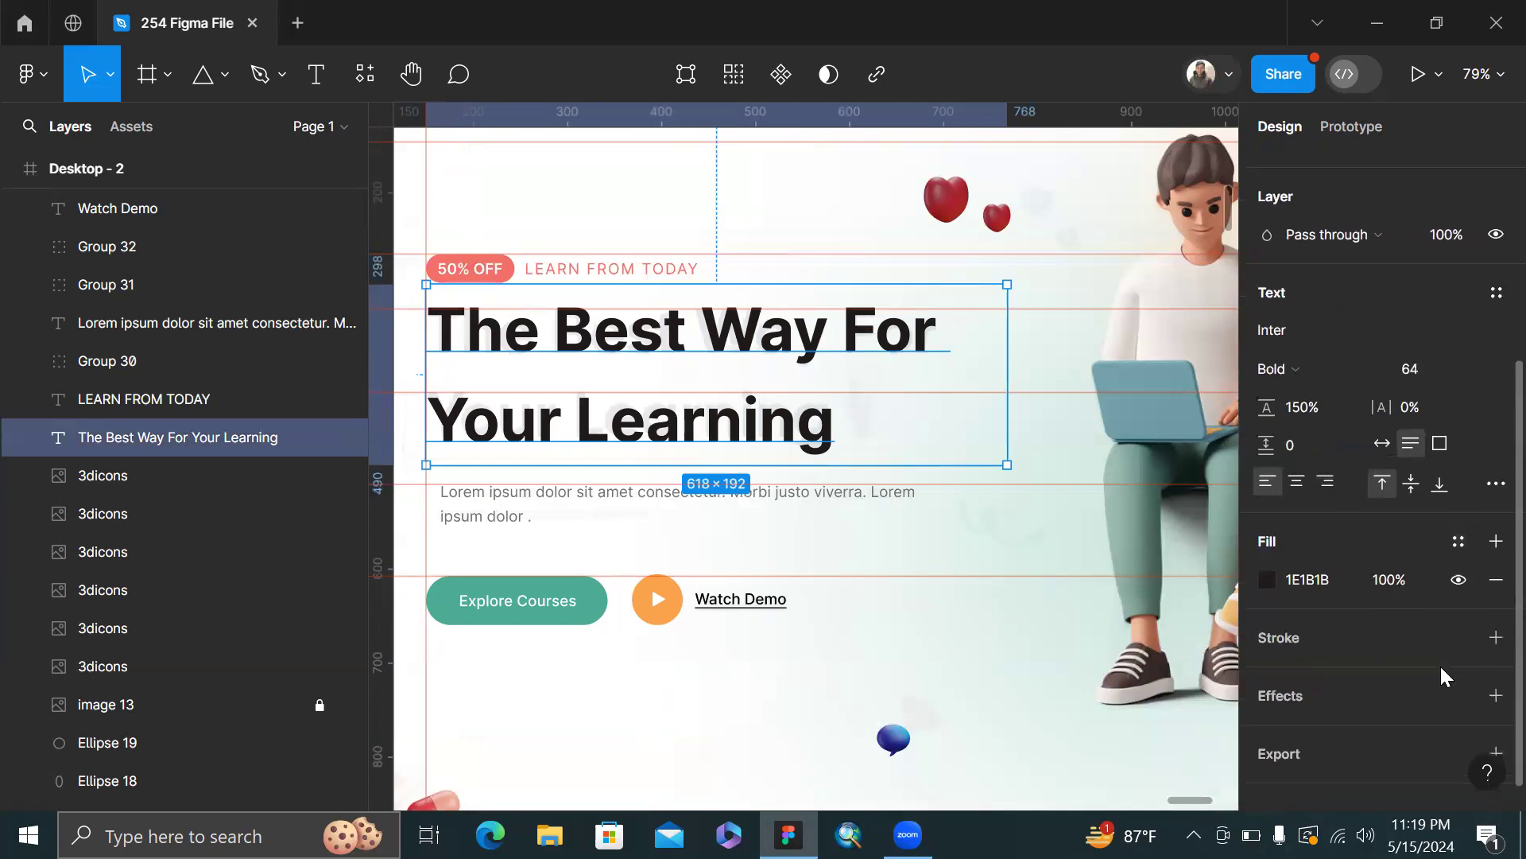
{"action": "left_click", "coordinate": [1494, 484]}
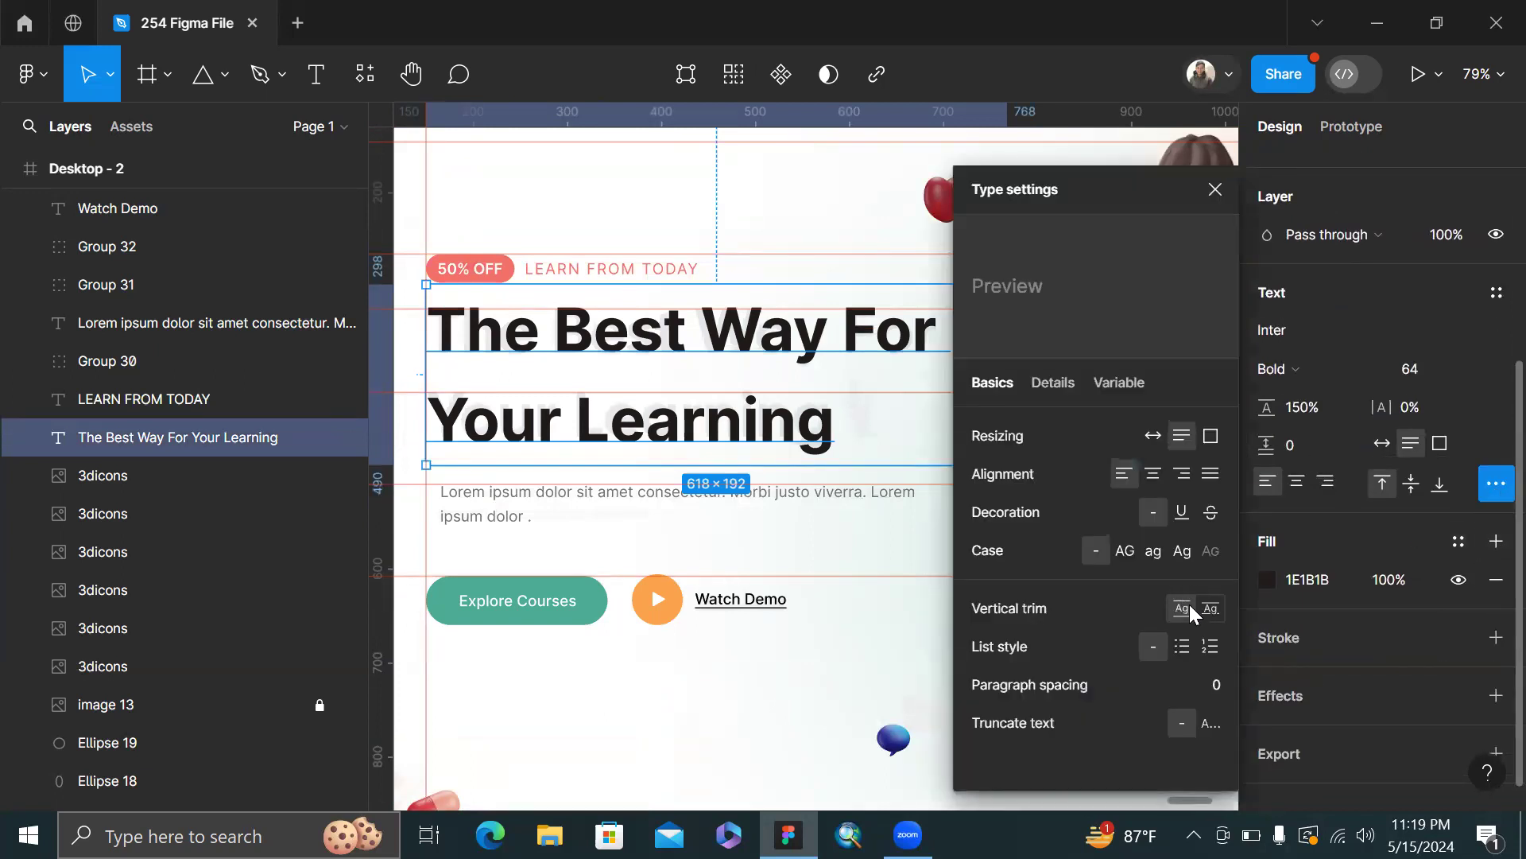
{"action": "left_click", "coordinate": [1208, 613]}
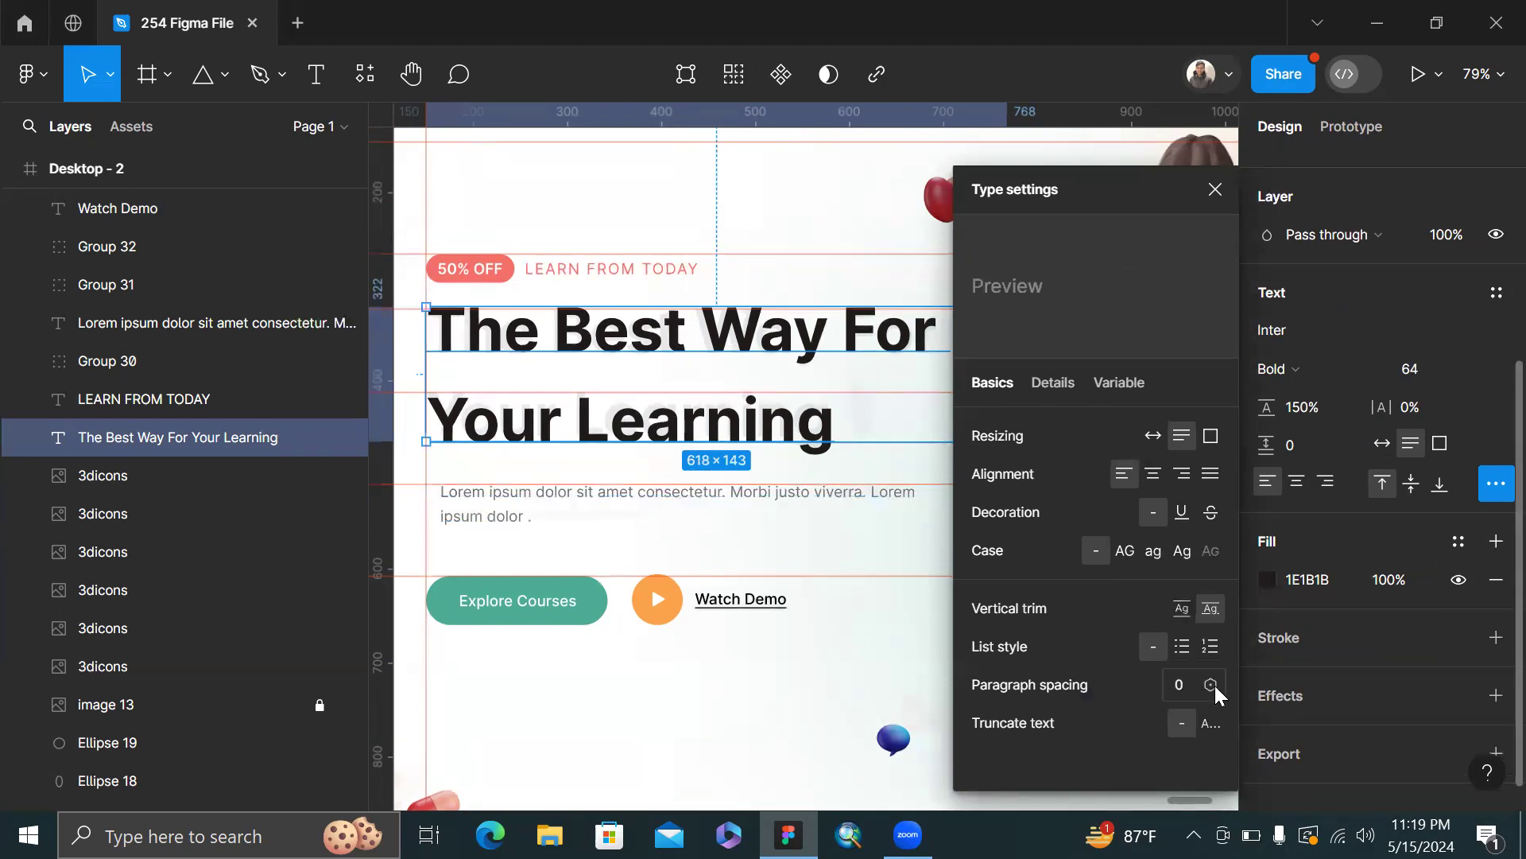
{"action": "left_click", "coordinate": [1219, 199]}
- Change the Watch Demo text fill to dark grey 2F2F2F
{"action": "scroll", "coordinate": [913, 477], "scroll_direction": "down", "scroll_amount": 5}
{"action": "scroll", "coordinate": [839, 509], "scroll_direction": "up", "scroll_amount": 2}
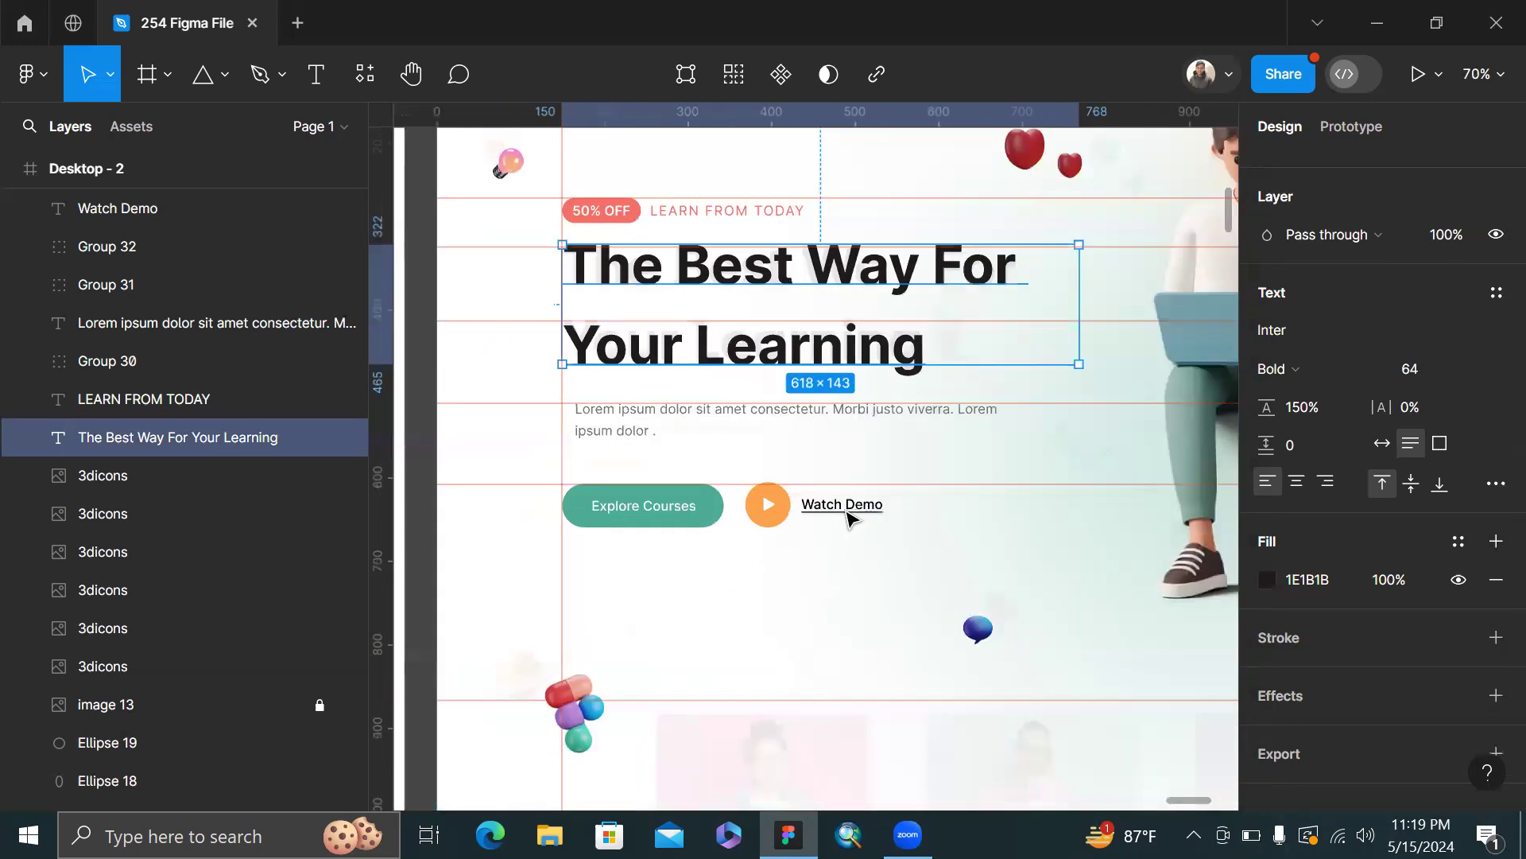
{"action": "left_click", "coordinate": [843, 517]}
{"action": "scroll", "coordinate": [842, 517], "scroll_direction": "up", "scroll_amount": 5}
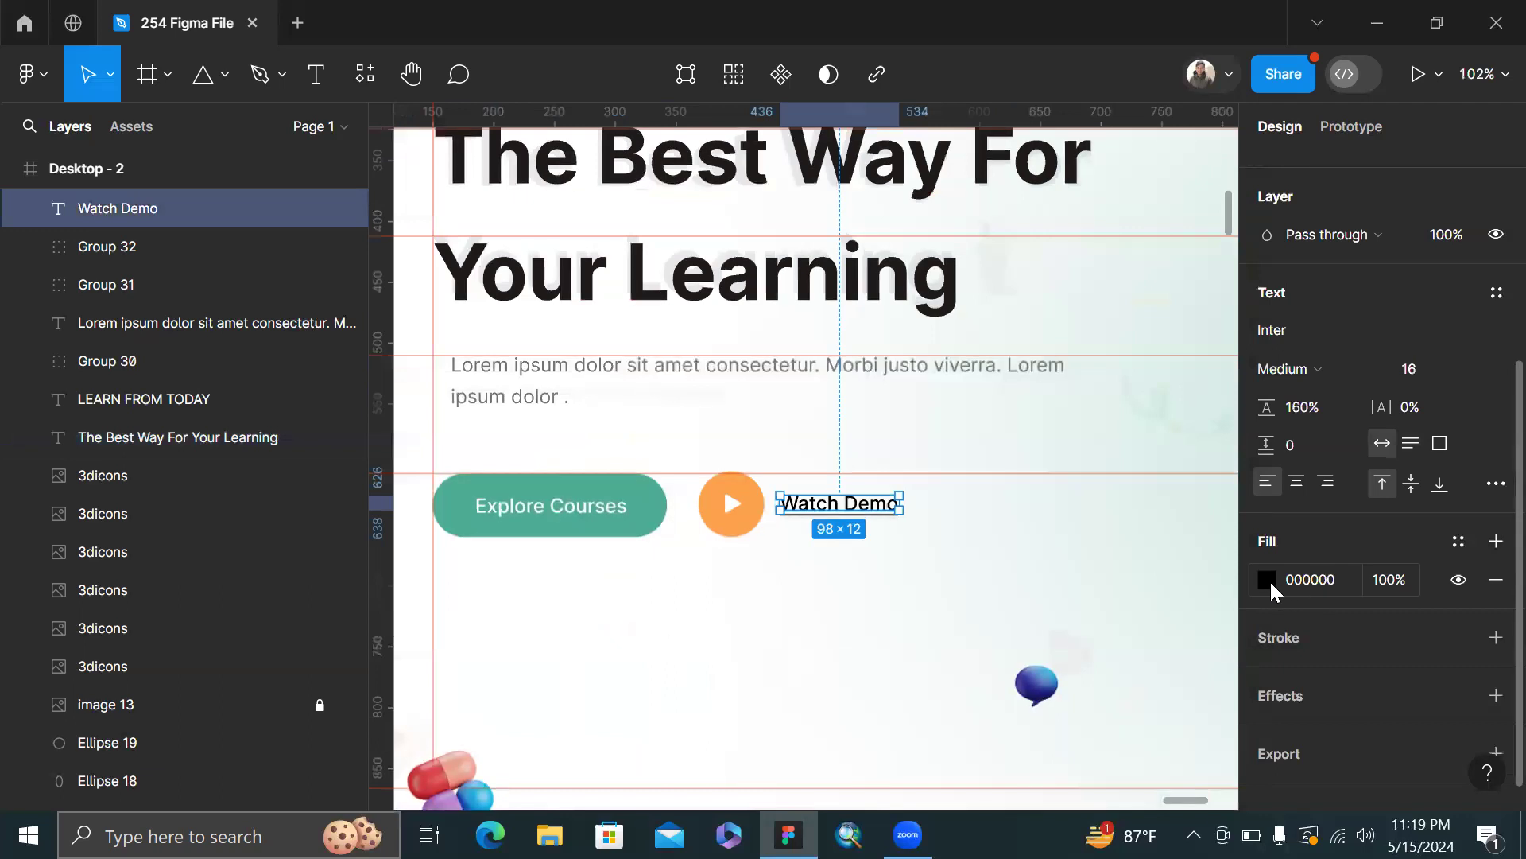
{"action": "left_click", "coordinate": [1268, 580]}
{"action": "left_click_drag", "start_coordinate": [980, 442], "coordinate": [917, 439]}
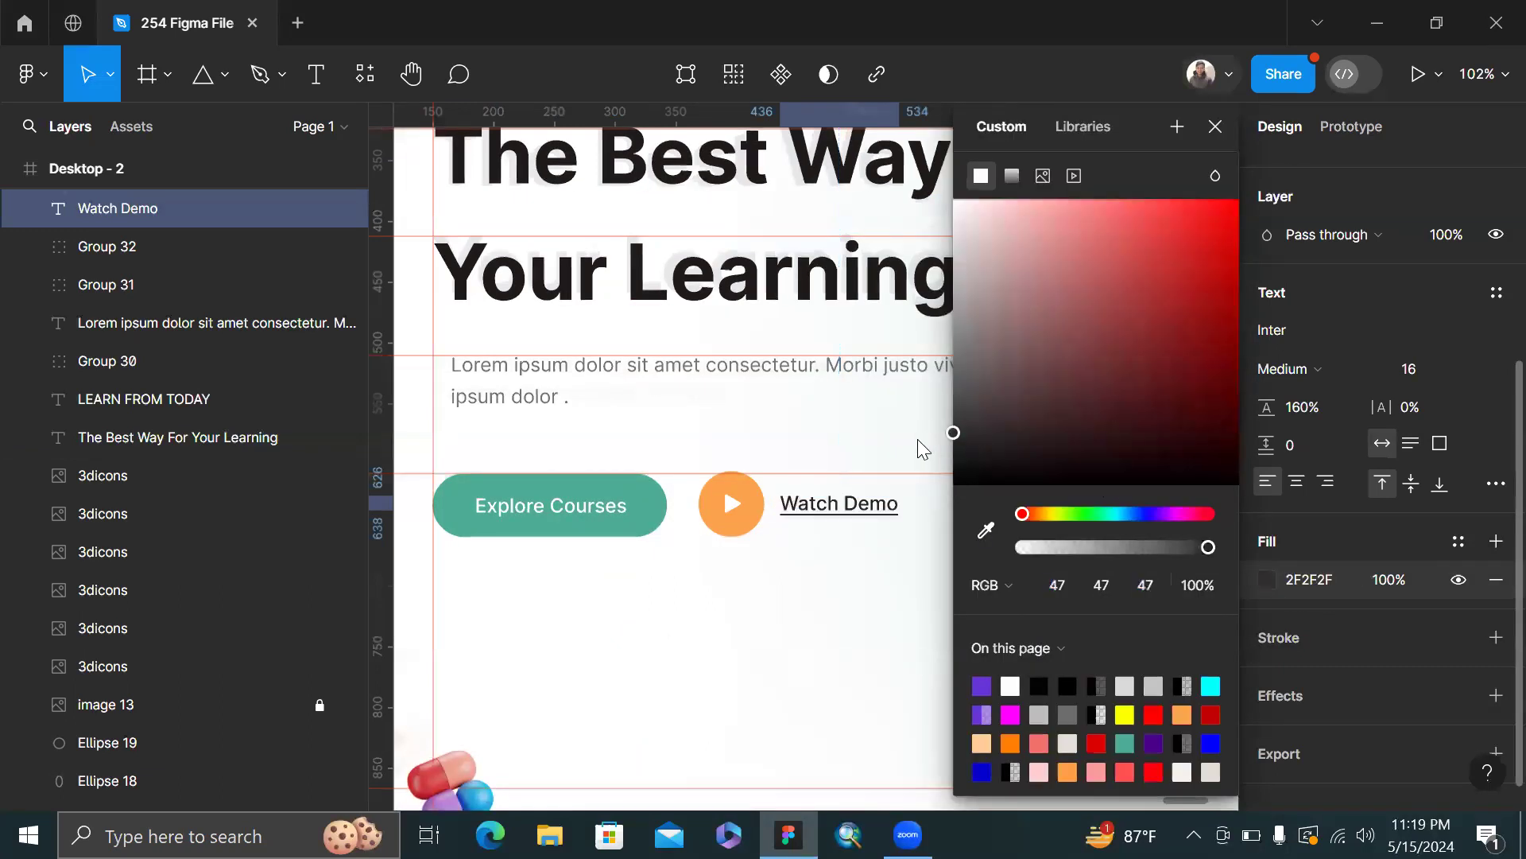
{"action": "left_click", "coordinate": [803, 443]}
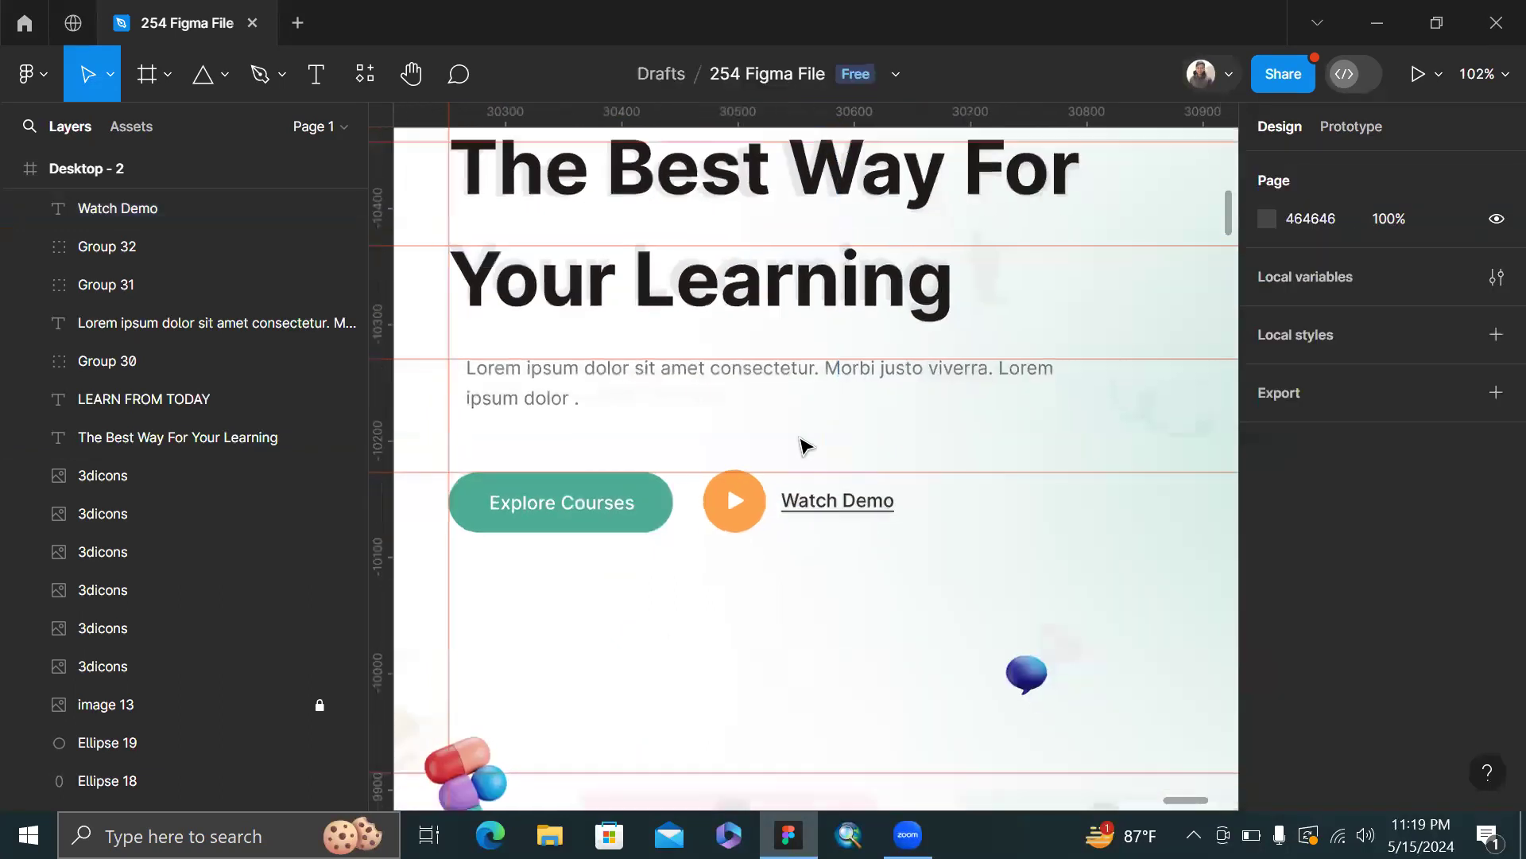
- Move the multicoloured capsule 3D icon in Desktop - 2 onto its faded reference, at about X 54, Y 783
{"action": "scroll", "coordinate": [803, 445], "scroll_direction": "down", "scroll_amount": 5}
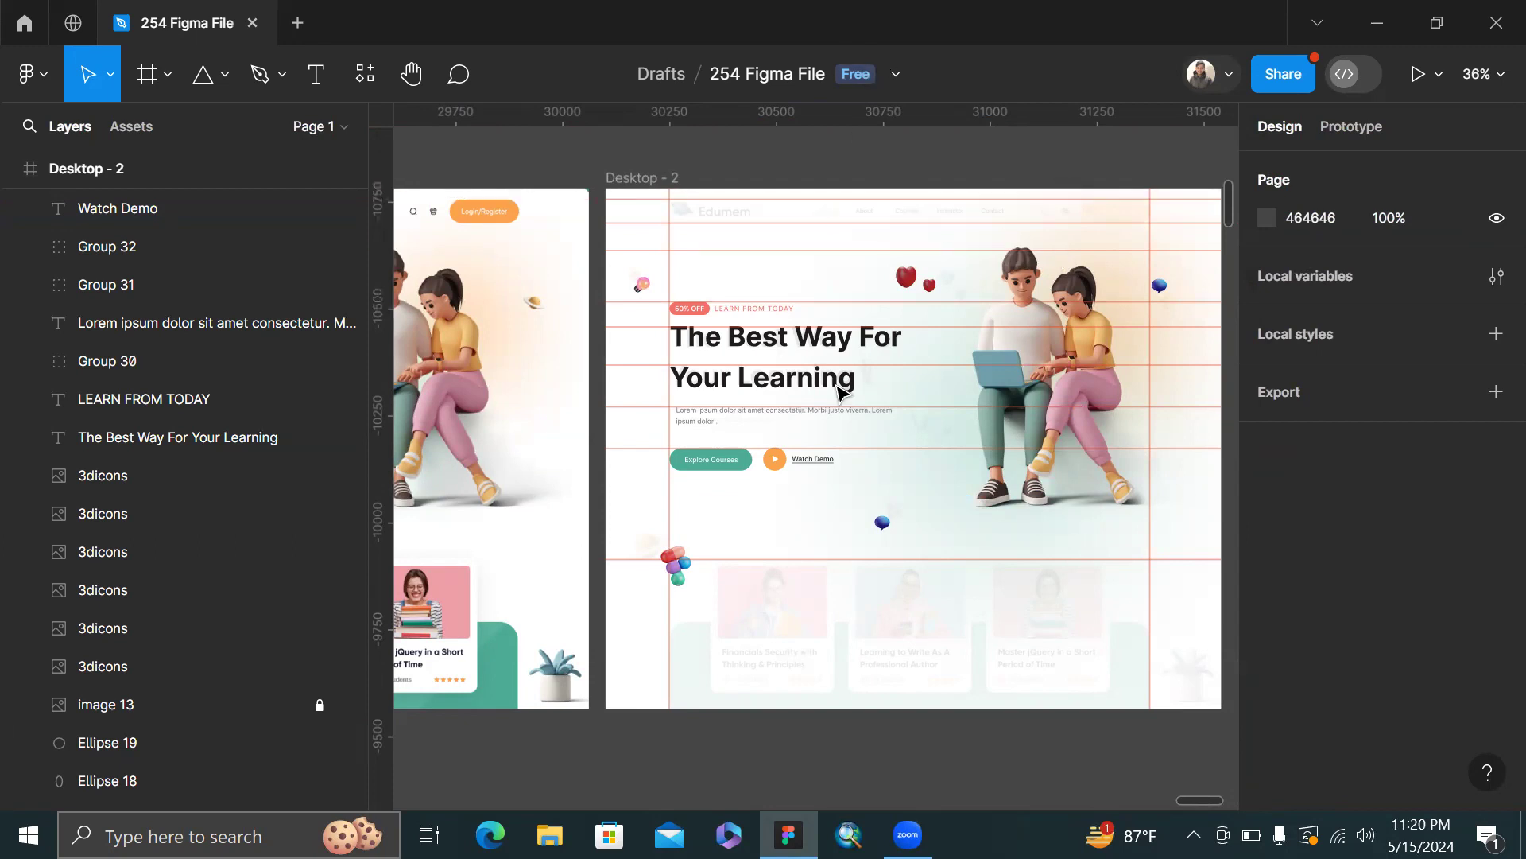
{"action": "scroll", "coordinate": [841, 389], "scroll_direction": "left", "scroll_amount": 3}
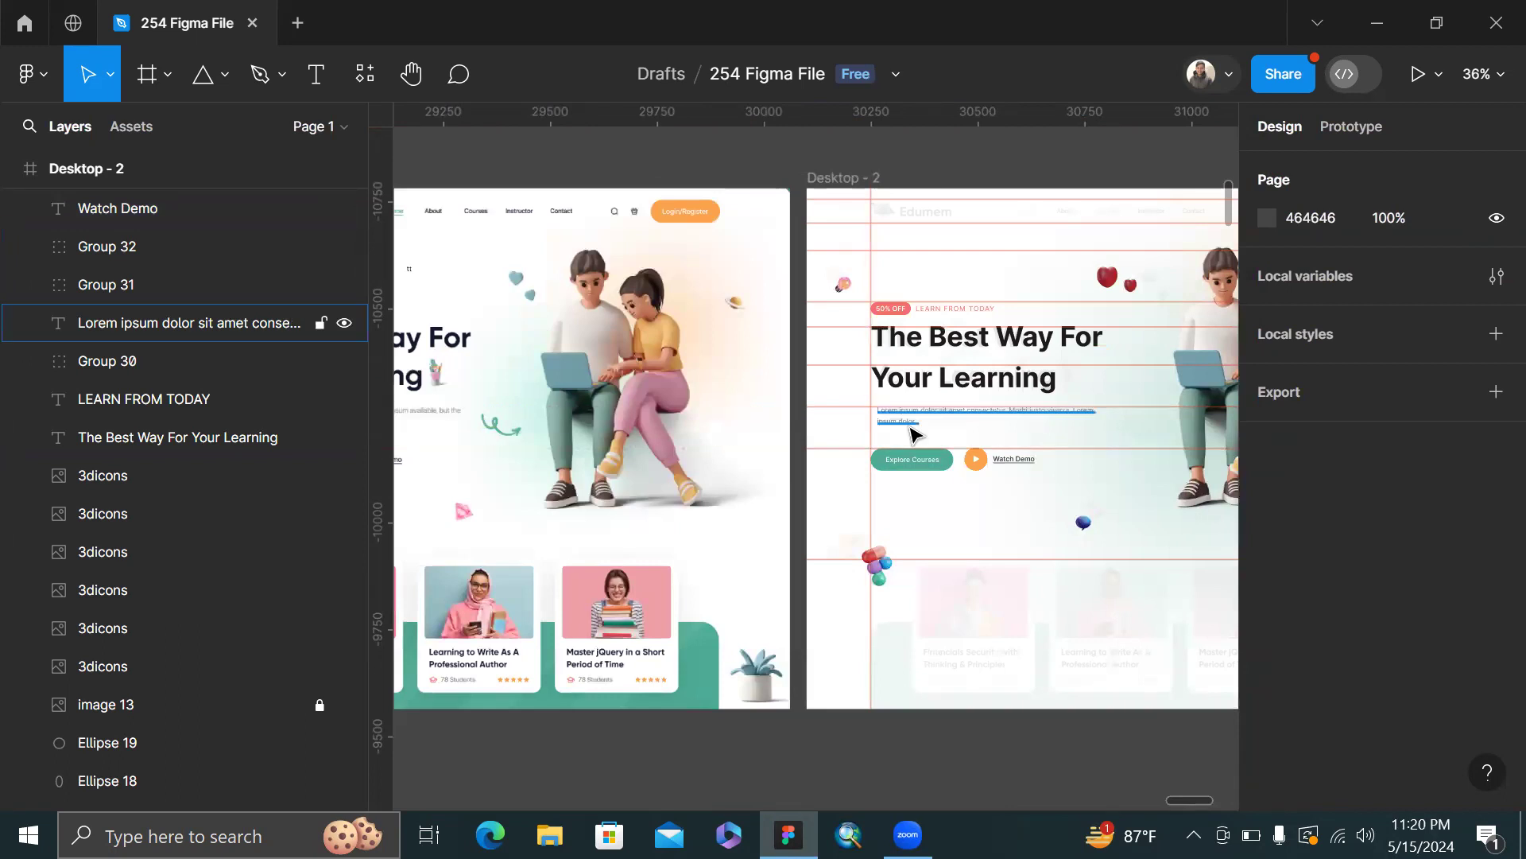
{"action": "scroll", "coordinate": [914, 433], "scroll_direction": "down", "scroll_amount": 5}
{"action": "scroll", "coordinate": [1039, 265], "scroll_direction": "right", "scroll_amount": 3}
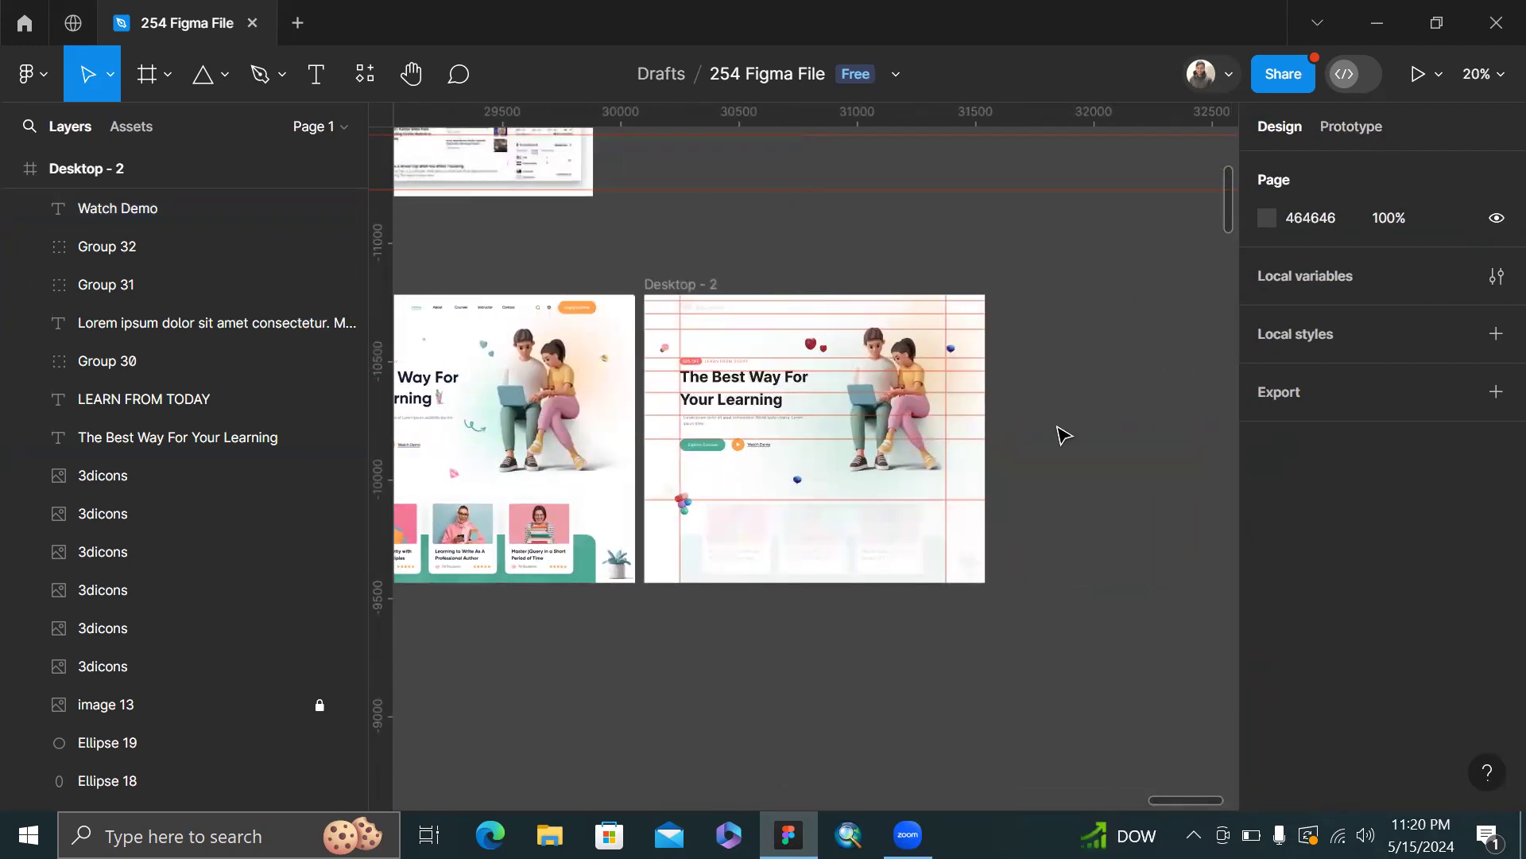
{"action": "scroll", "coordinate": [1064, 435], "scroll_direction": "up", "scroll_amount": 2}
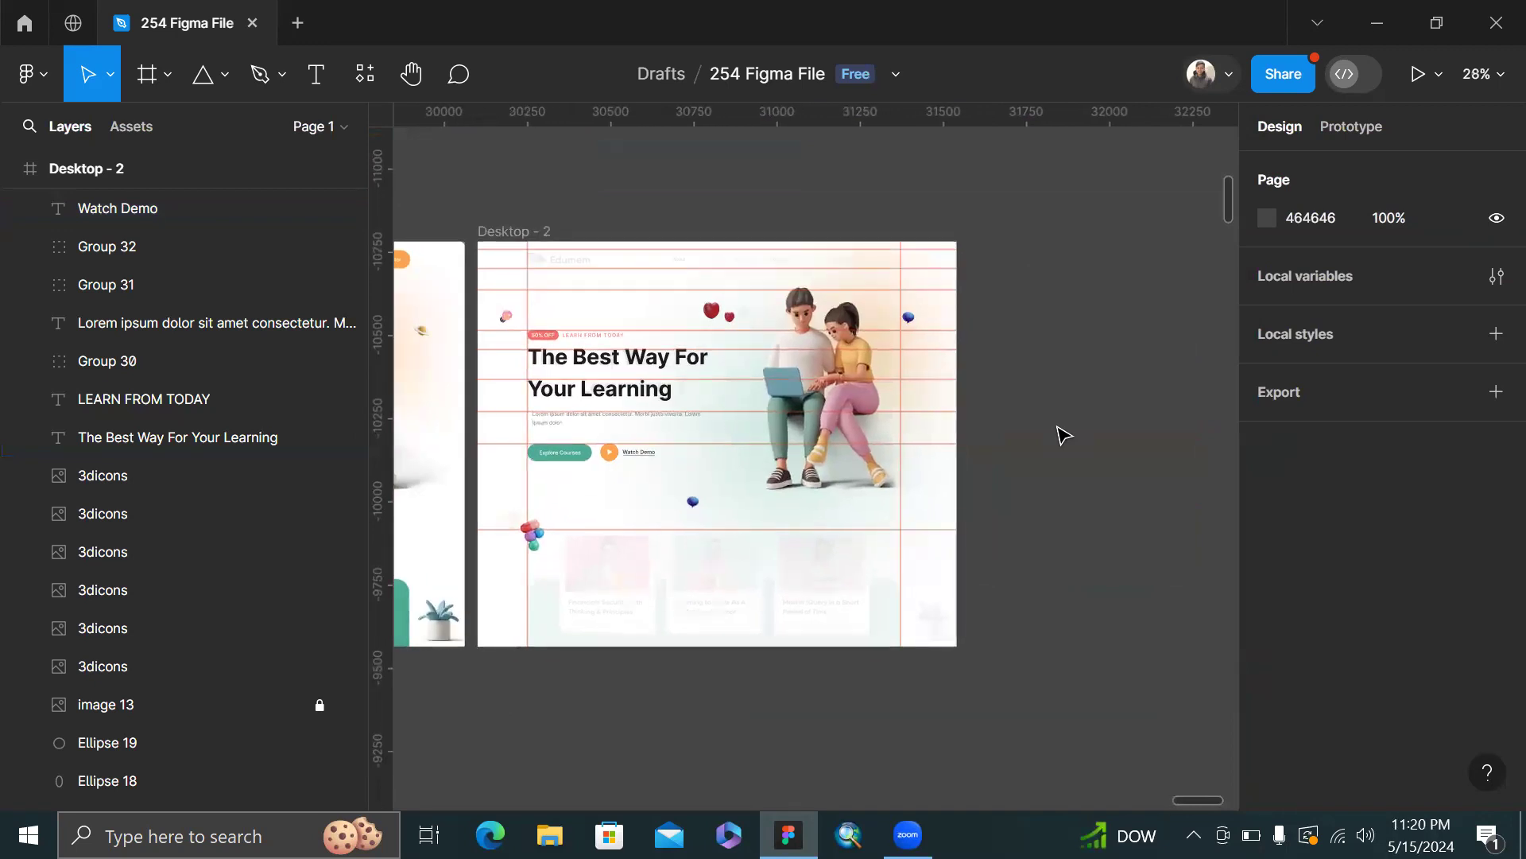
{"action": "scroll", "coordinate": [535, 535], "scroll_direction": "up", "scroll_amount": 4}
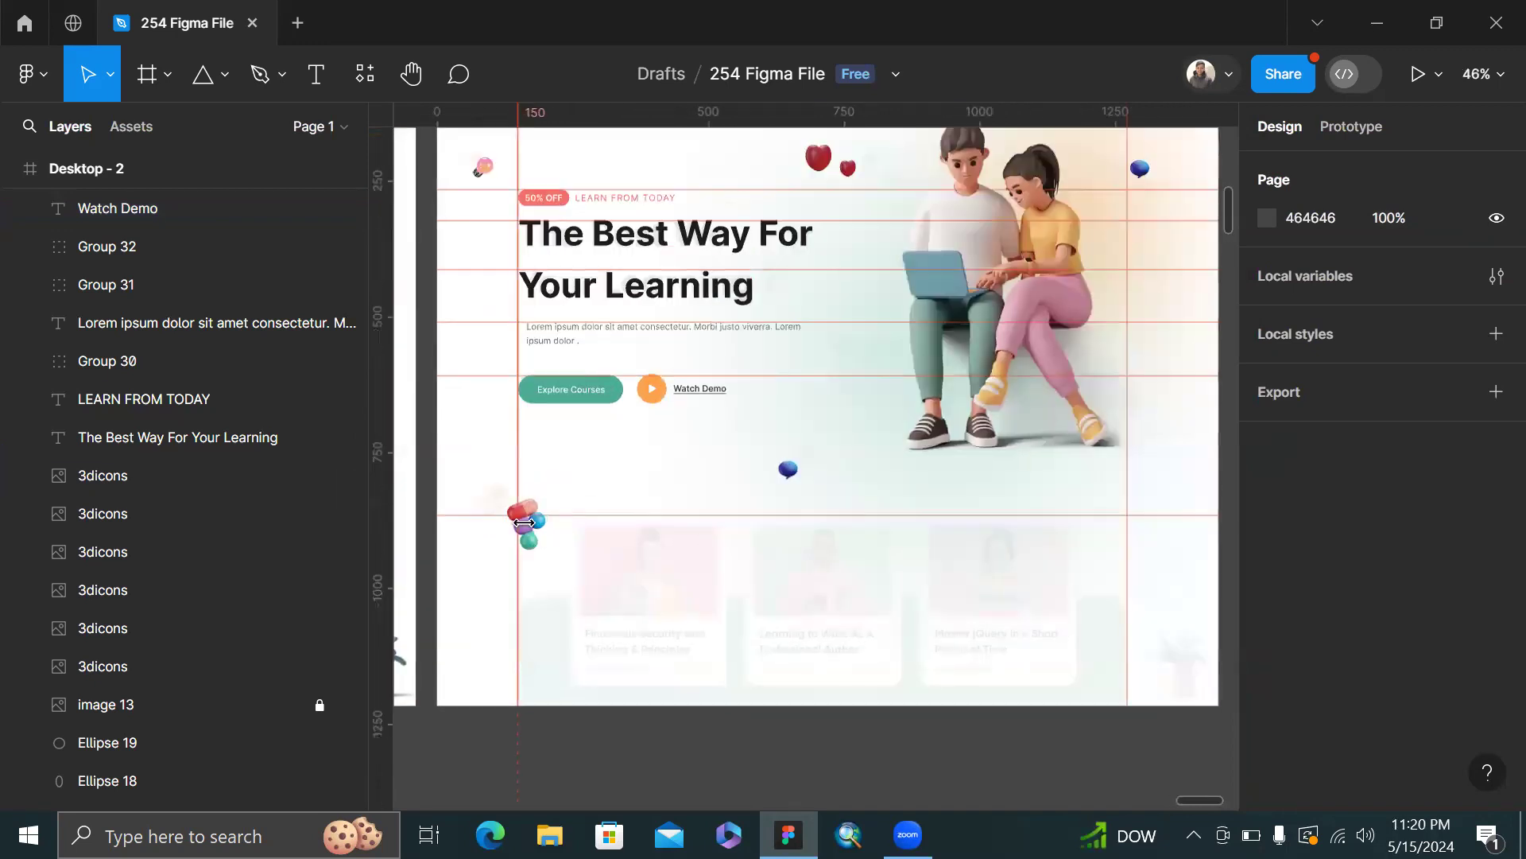
{"action": "scroll", "coordinate": [523, 523], "scroll_direction": "up", "scroll_amount": 3}
{"action": "left_click", "coordinate": [524, 523]}
{"action": "scroll", "coordinate": [524, 523], "scroll_direction": "up", "scroll_amount": 2}
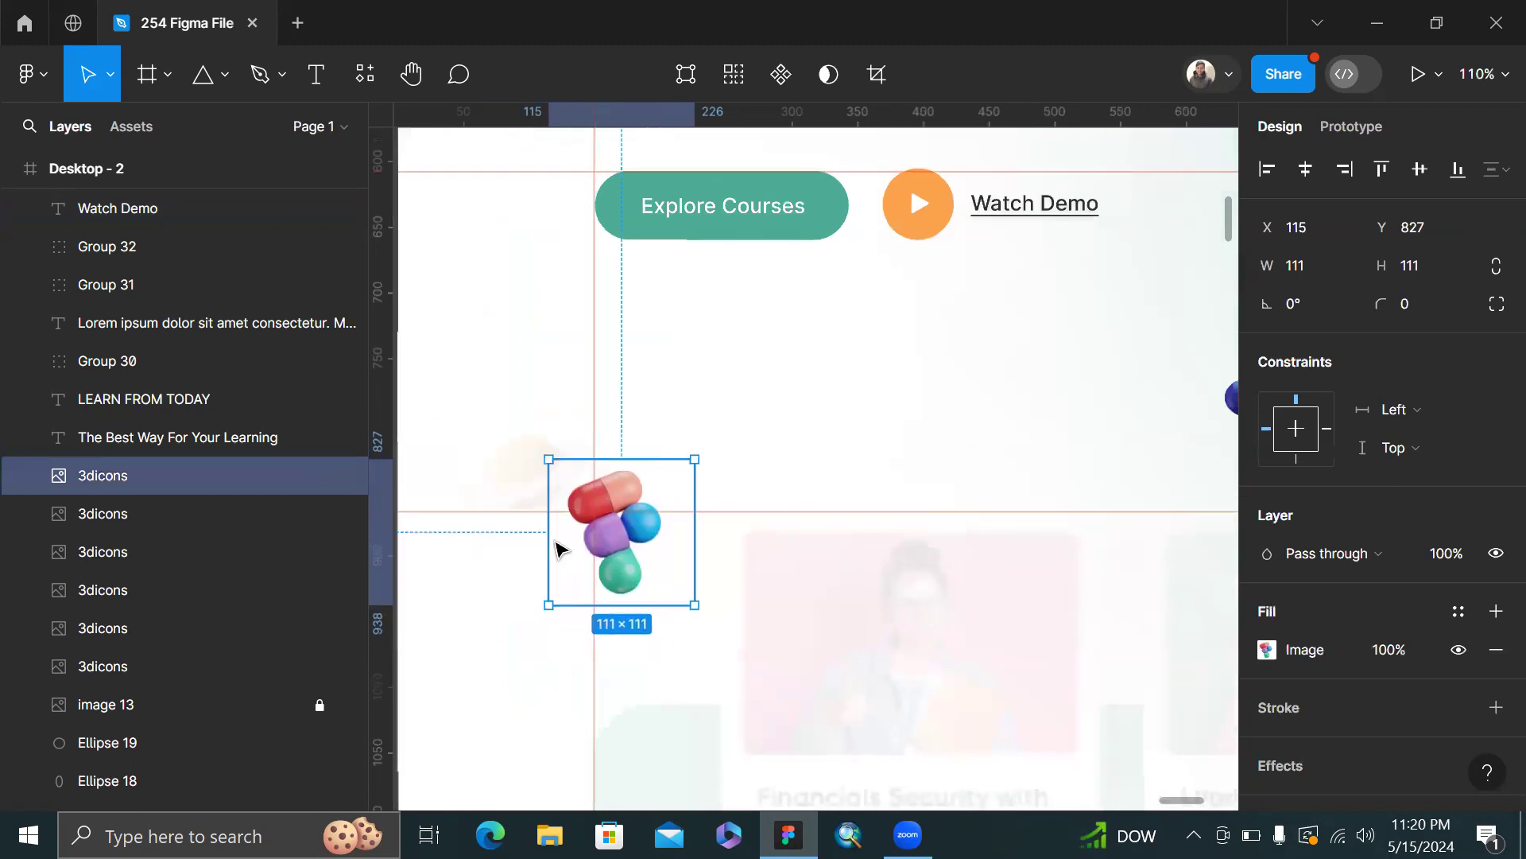
{"action": "left_click_drag", "start_coordinate": [556, 496], "coordinate": [535, 491]}
{"action": "scroll", "coordinate": [535, 492], "scroll_direction": "down", "scroll_amount": 8}
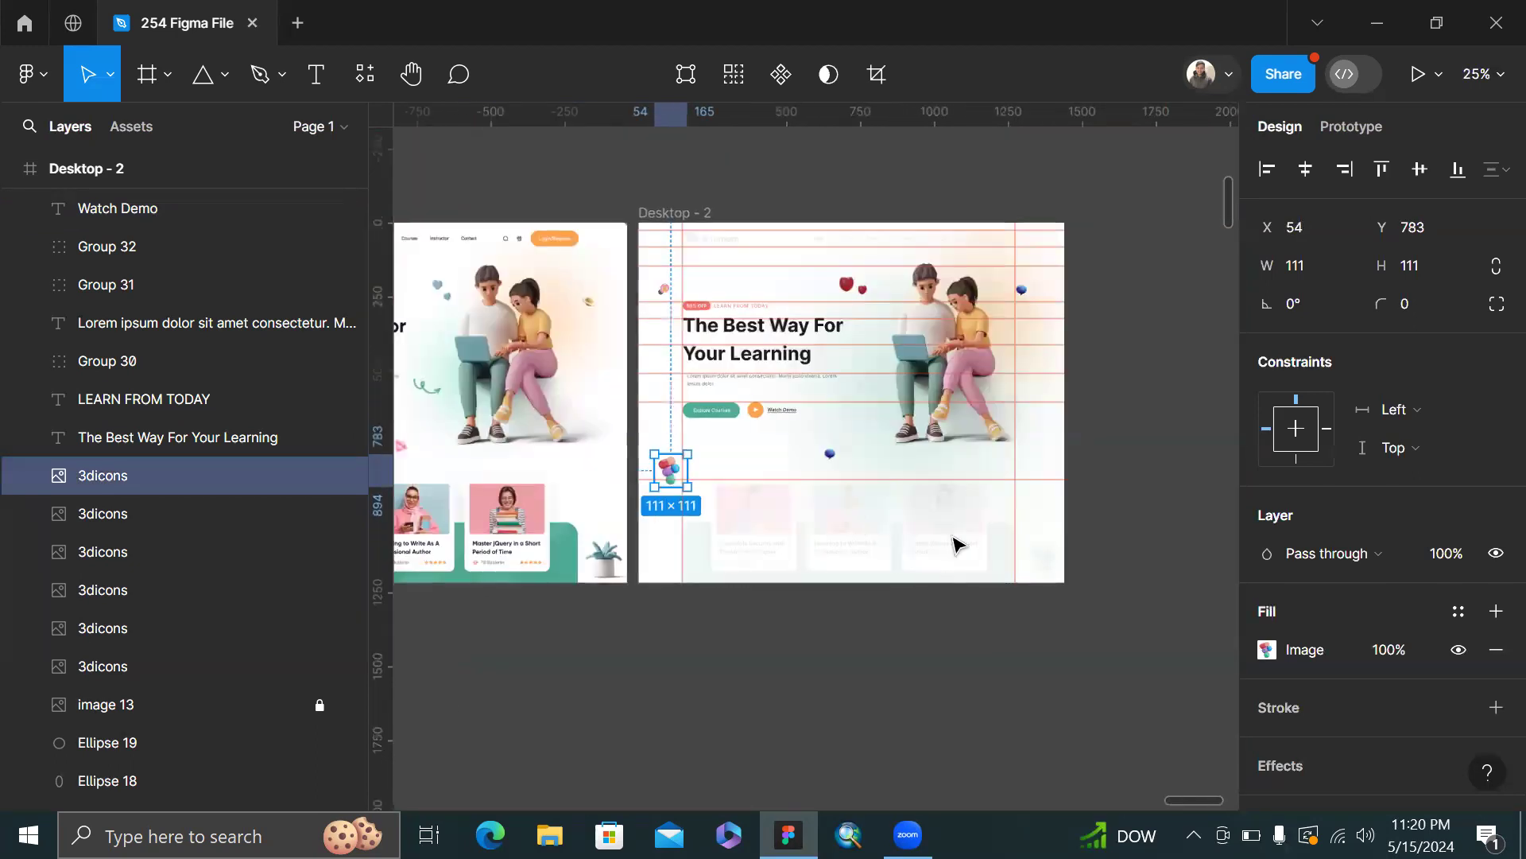
- Compare Desktop - 2 with Desktop - 1, hide the rulers and guides, and check the layout grid before hiding it again
{"action": "scroll", "coordinate": [855, 282], "scroll_direction": "left", "scroll_amount": 5}
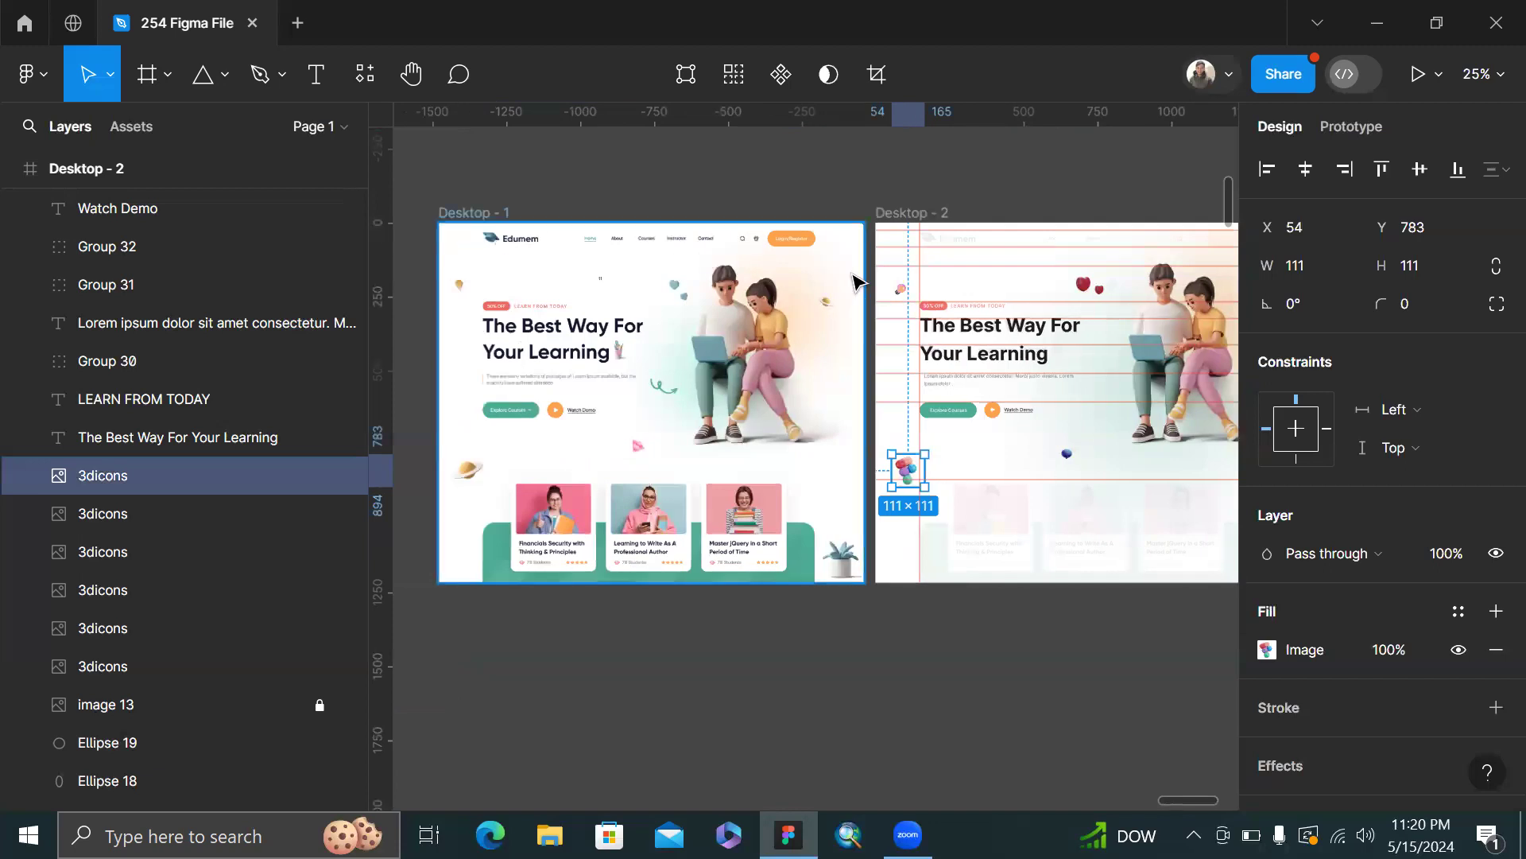
{"action": "scroll", "coordinate": [787, 246], "scroll_direction": "up", "scroll_amount": 2}
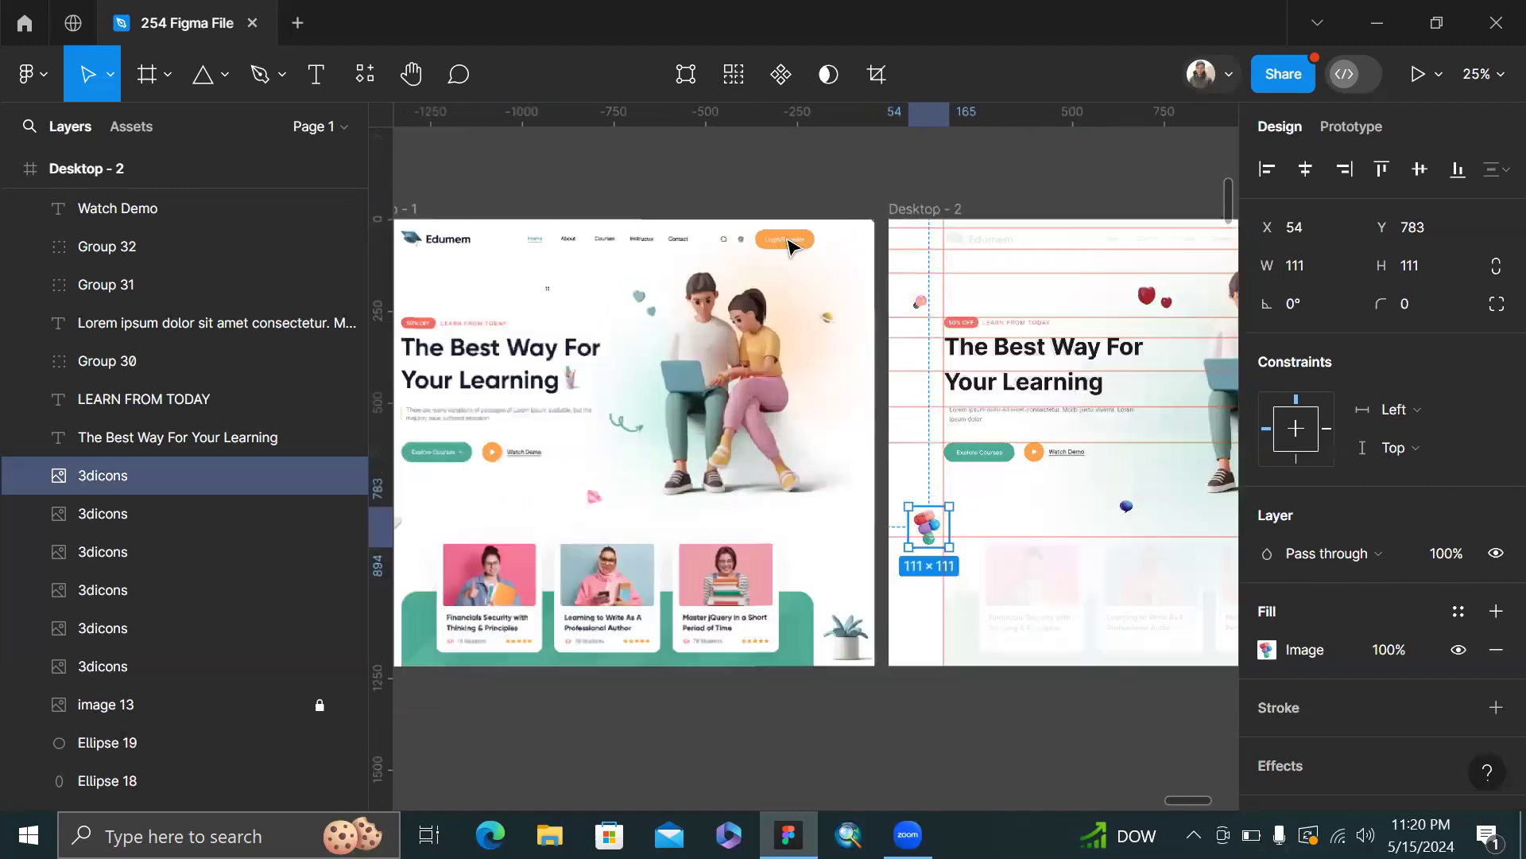
{"action": "scroll", "coordinate": [789, 245], "scroll_direction": "up", "scroll_amount": 4}
{"action": "scroll", "coordinate": [832, 205], "scroll_direction": "down", "scroll_amount": 6}
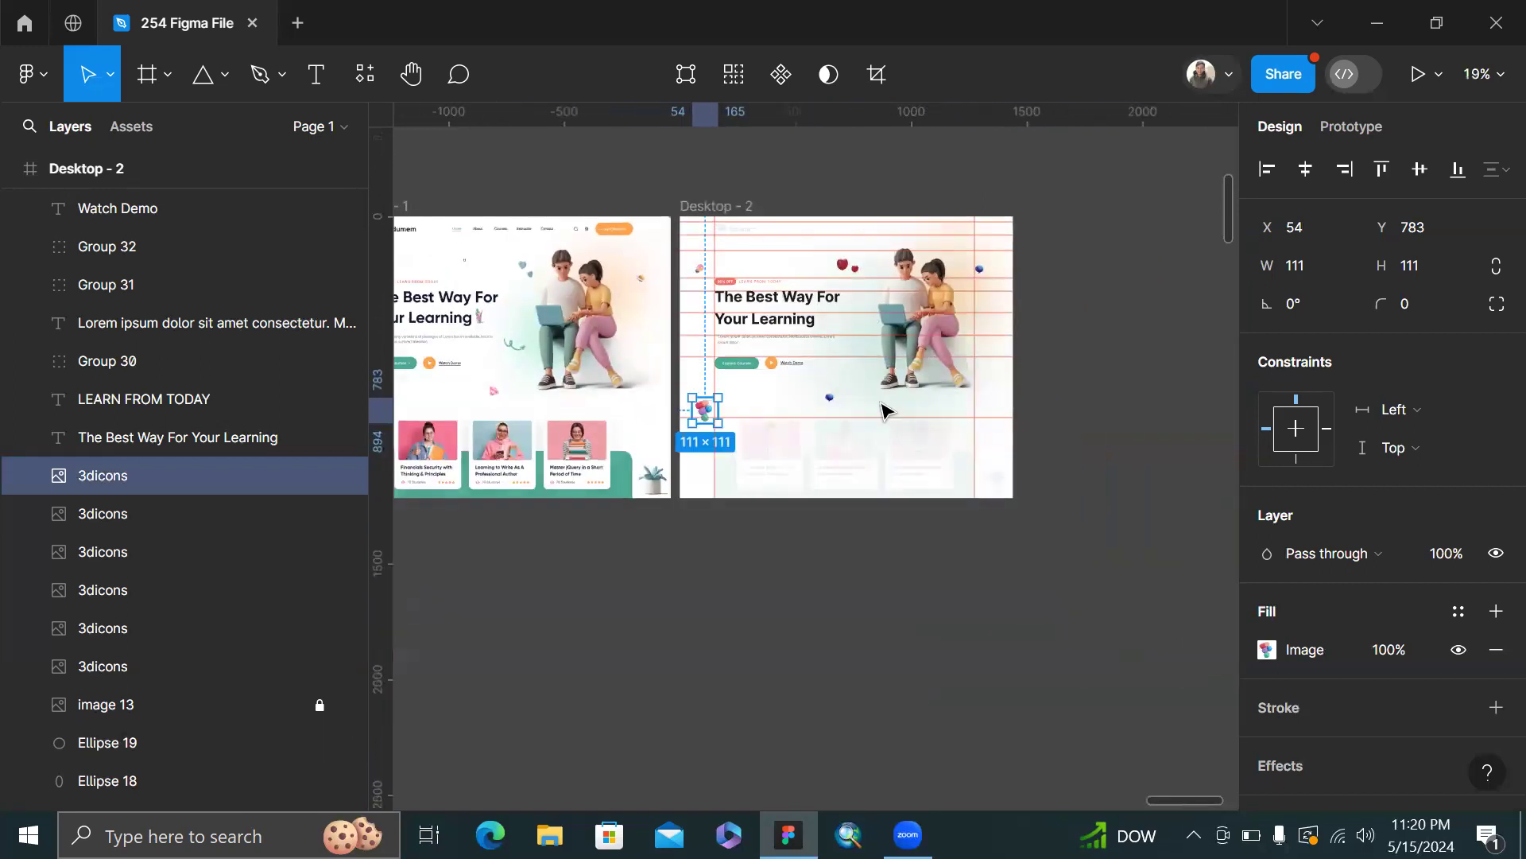
{"action": "key", "text": "shift+r"}
{"action": "key", "text": "ctrl+shift+4"}
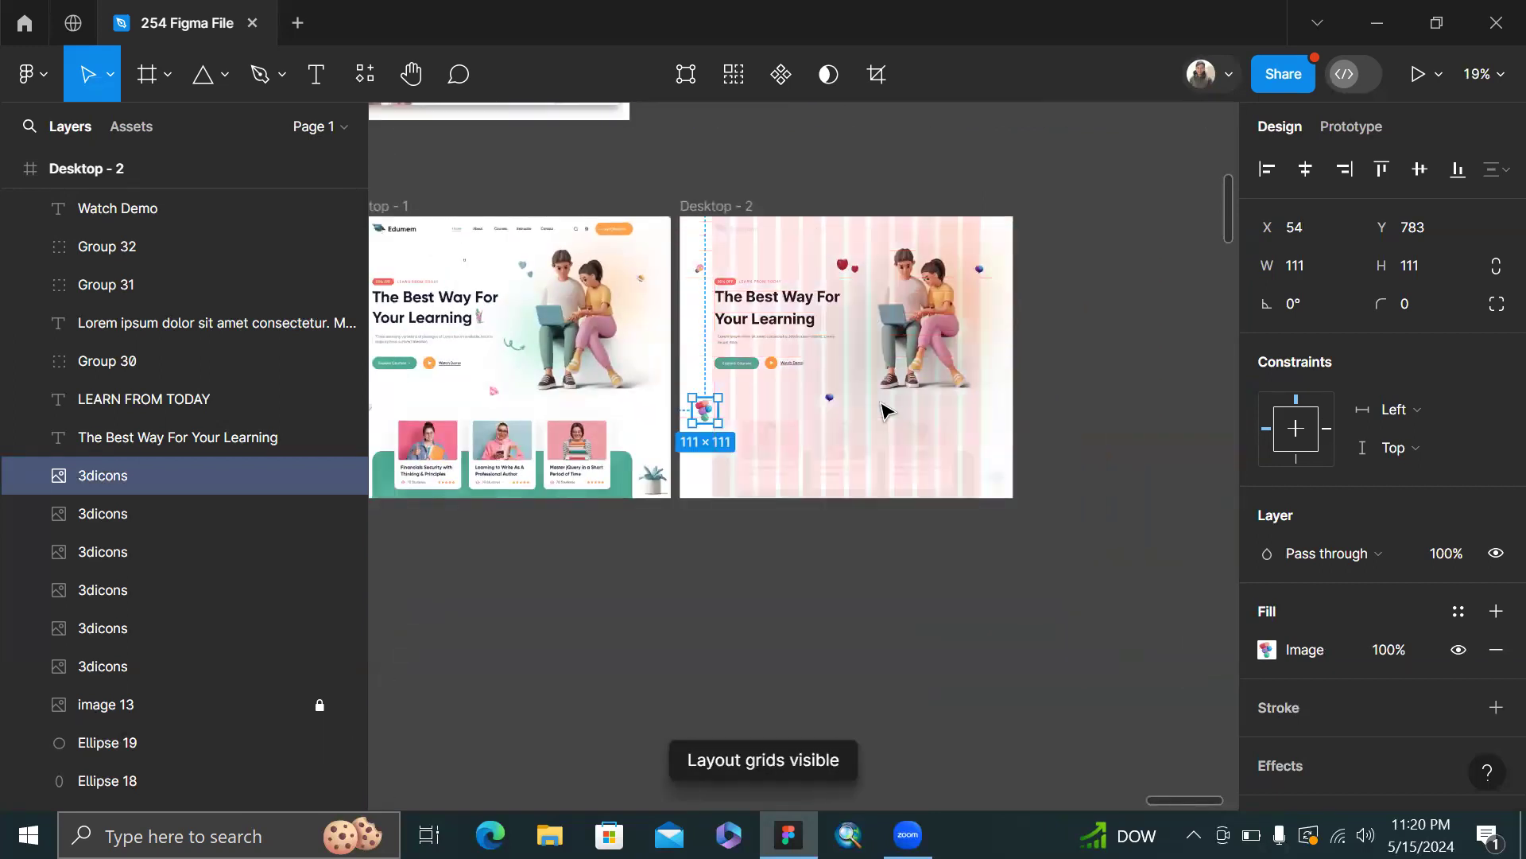
{"action": "key", "text": "ctrl+shift+4"}
{"action": "key", "text": "Escape"}
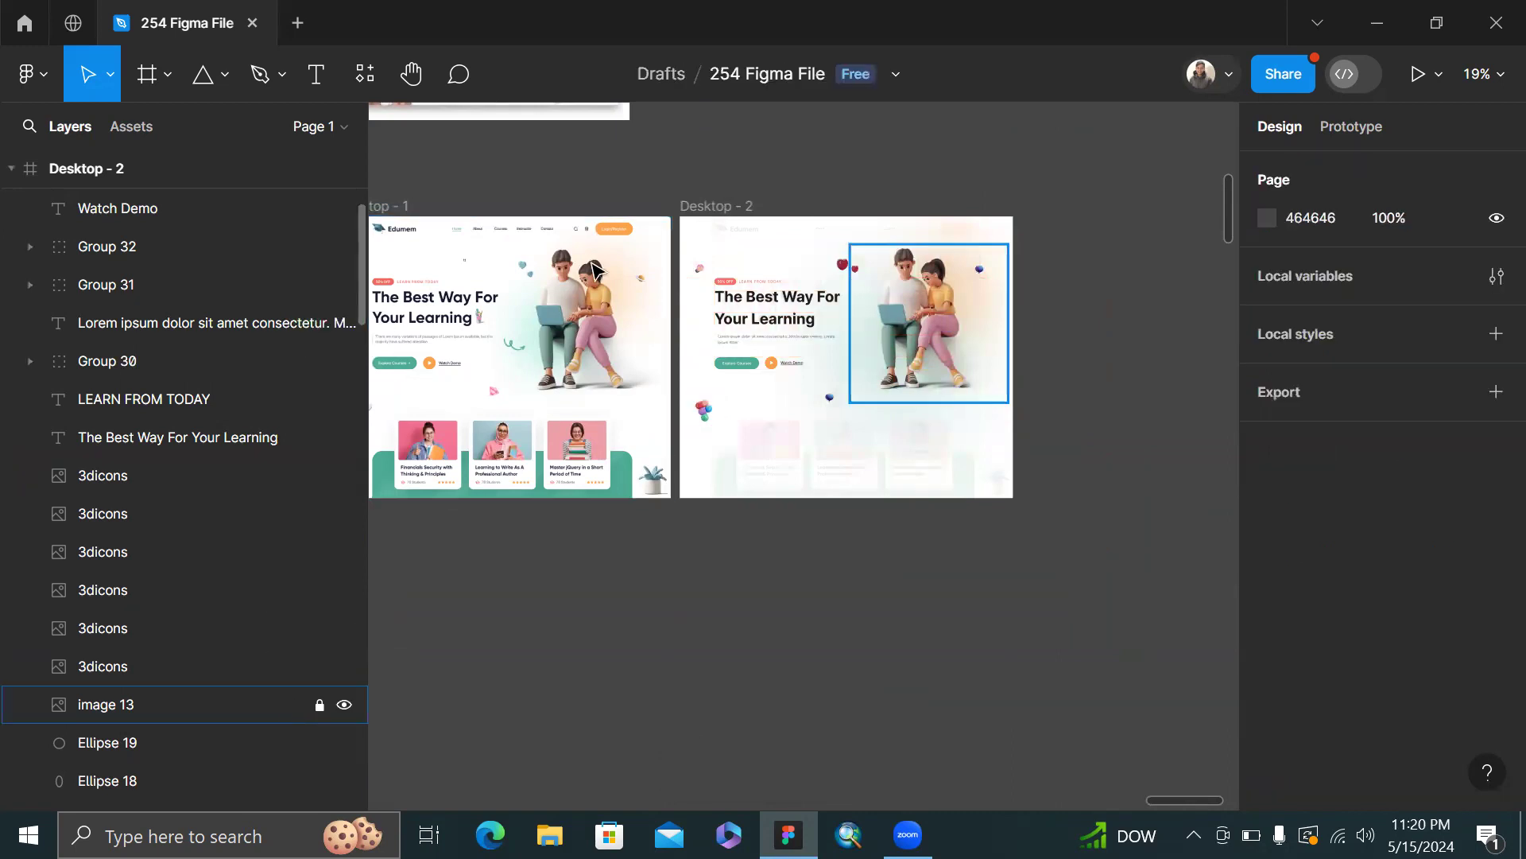
- Hide the faded reference image 12 in Desktop - 2
{"action": "left_click", "coordinate": [716, 207]}
{"action": "scroll", "coordinate": [205, 453], "scroll_direction": "down", "scroll_amount": 3}
{"action": "left_click", "coordinate": [181, 433]}
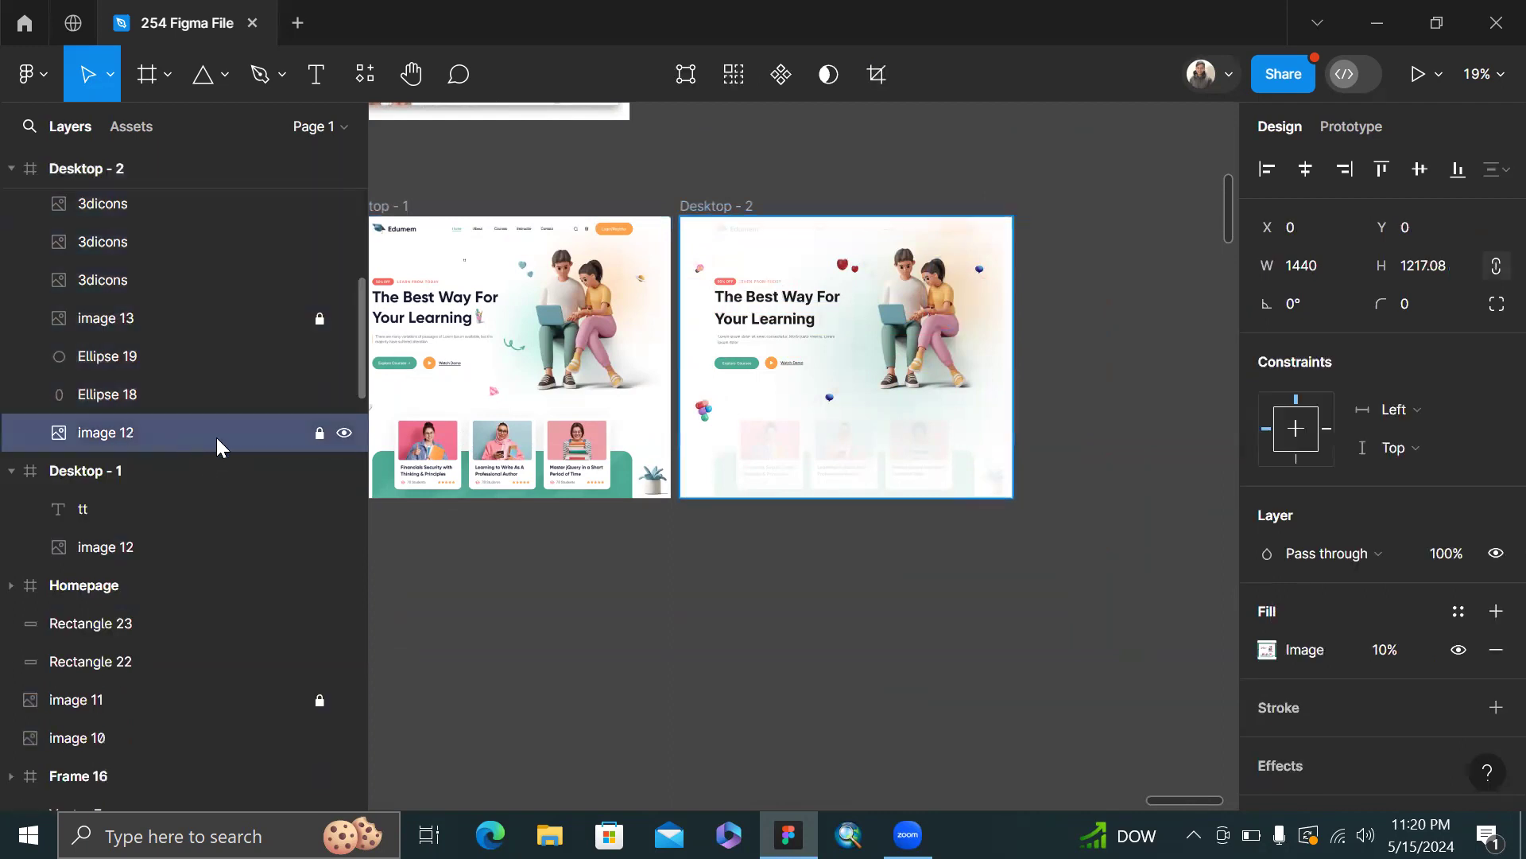
{"action": "left_click", "coordinate": [344, 432]}
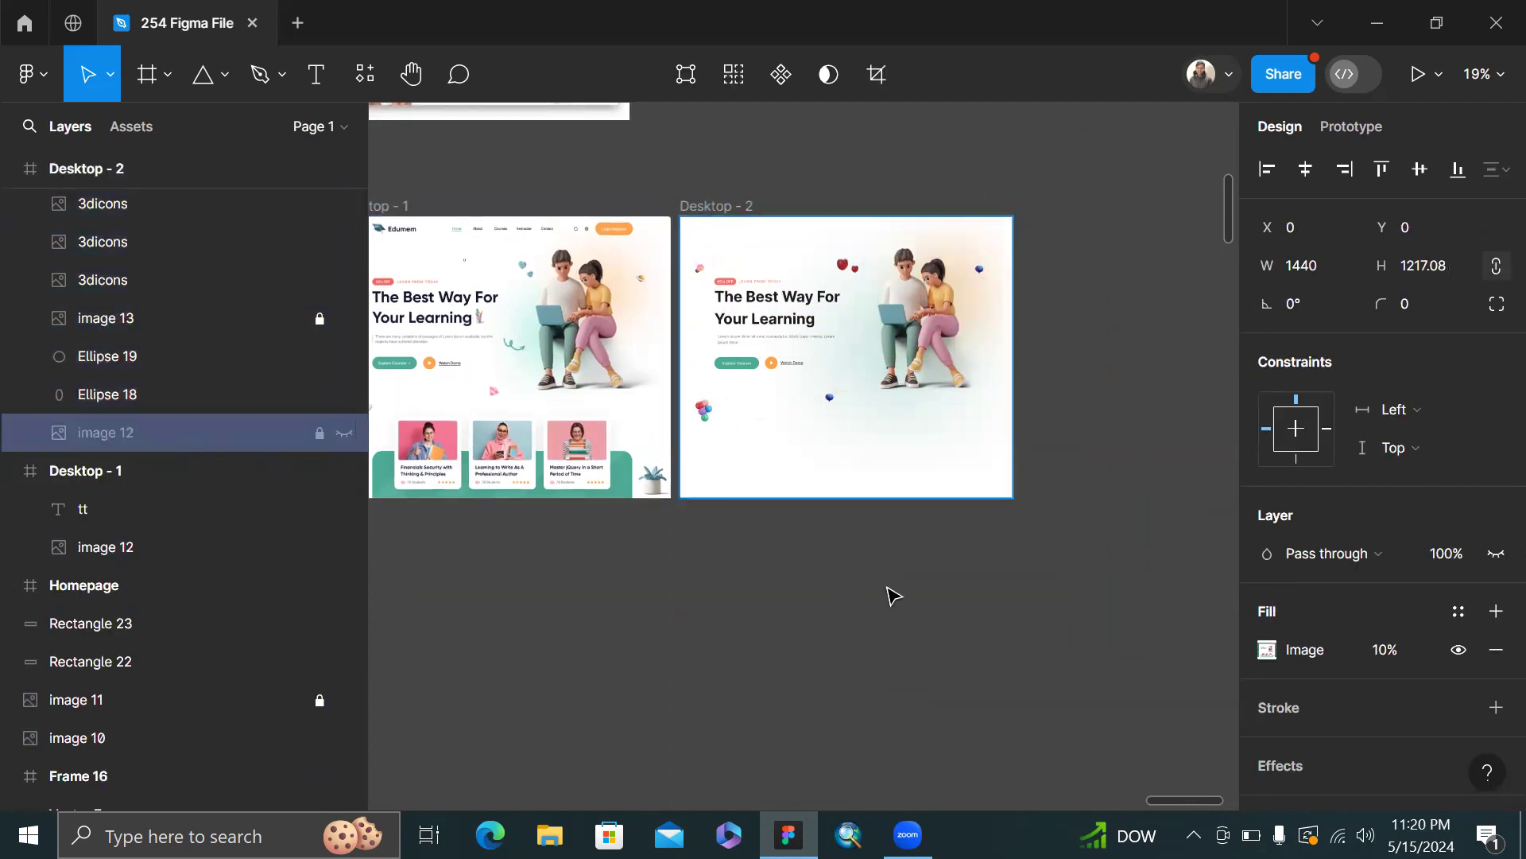
{"action": "left_click", "coordinate": [894, 597]}
- Set the font weight of the LEARN FROM TODAY text in Desktop - 2 to Medium
{"action": "scroll", "coordinate": [895, 596], "scroll_direction": "up", "scroll_amount": 1}
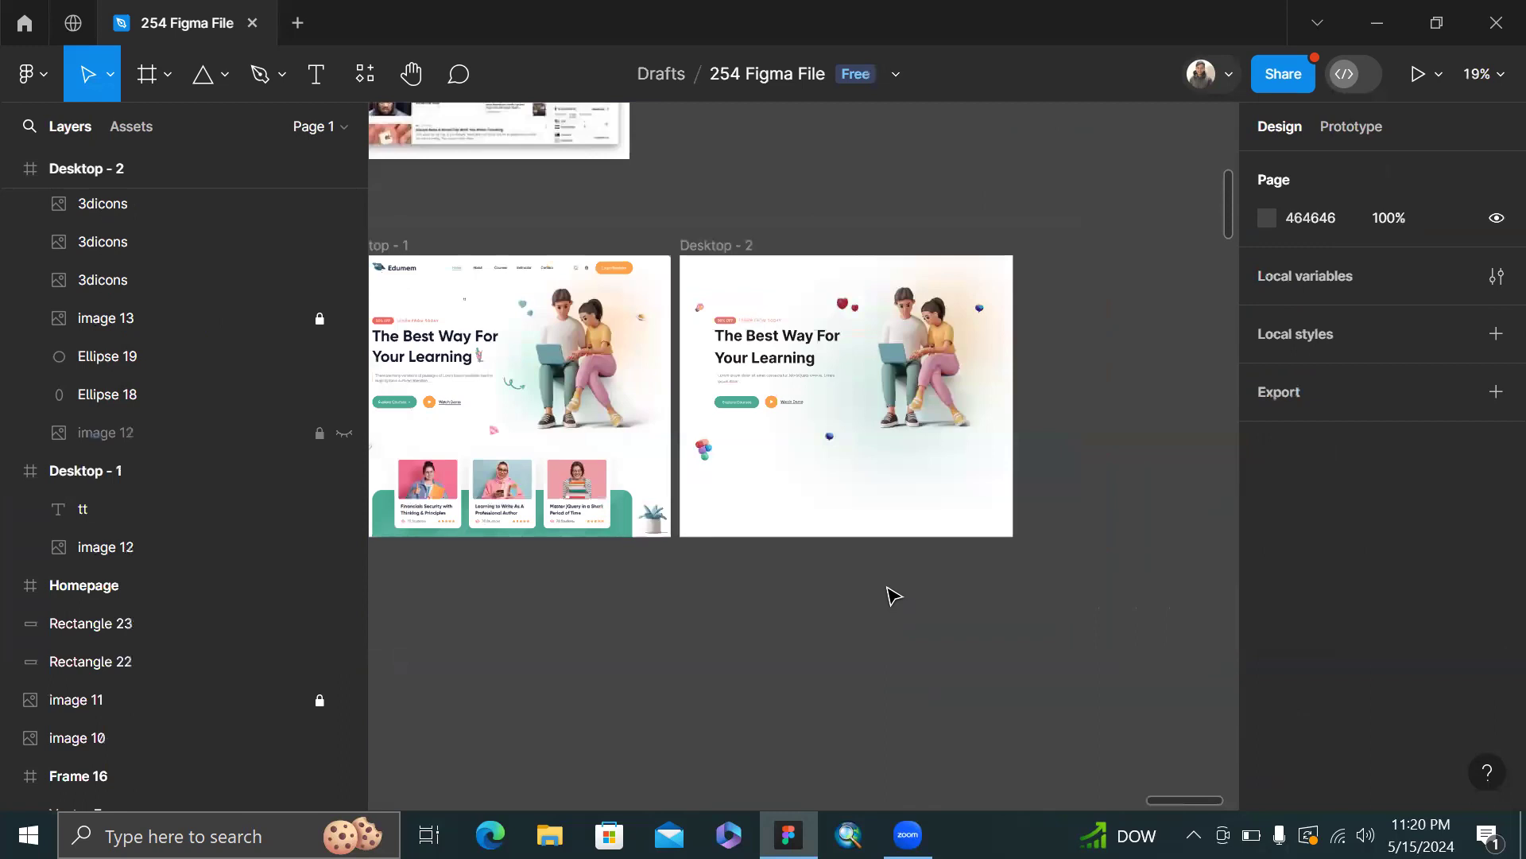
{"action": "scroll", "coordinate": [895, 596], "scroll_direction": "up", "scroll_amount": 1}
{"action": "scroll", "coordinate": [835, 556], "scroll_direction": "left", "scroll_amount": 3}
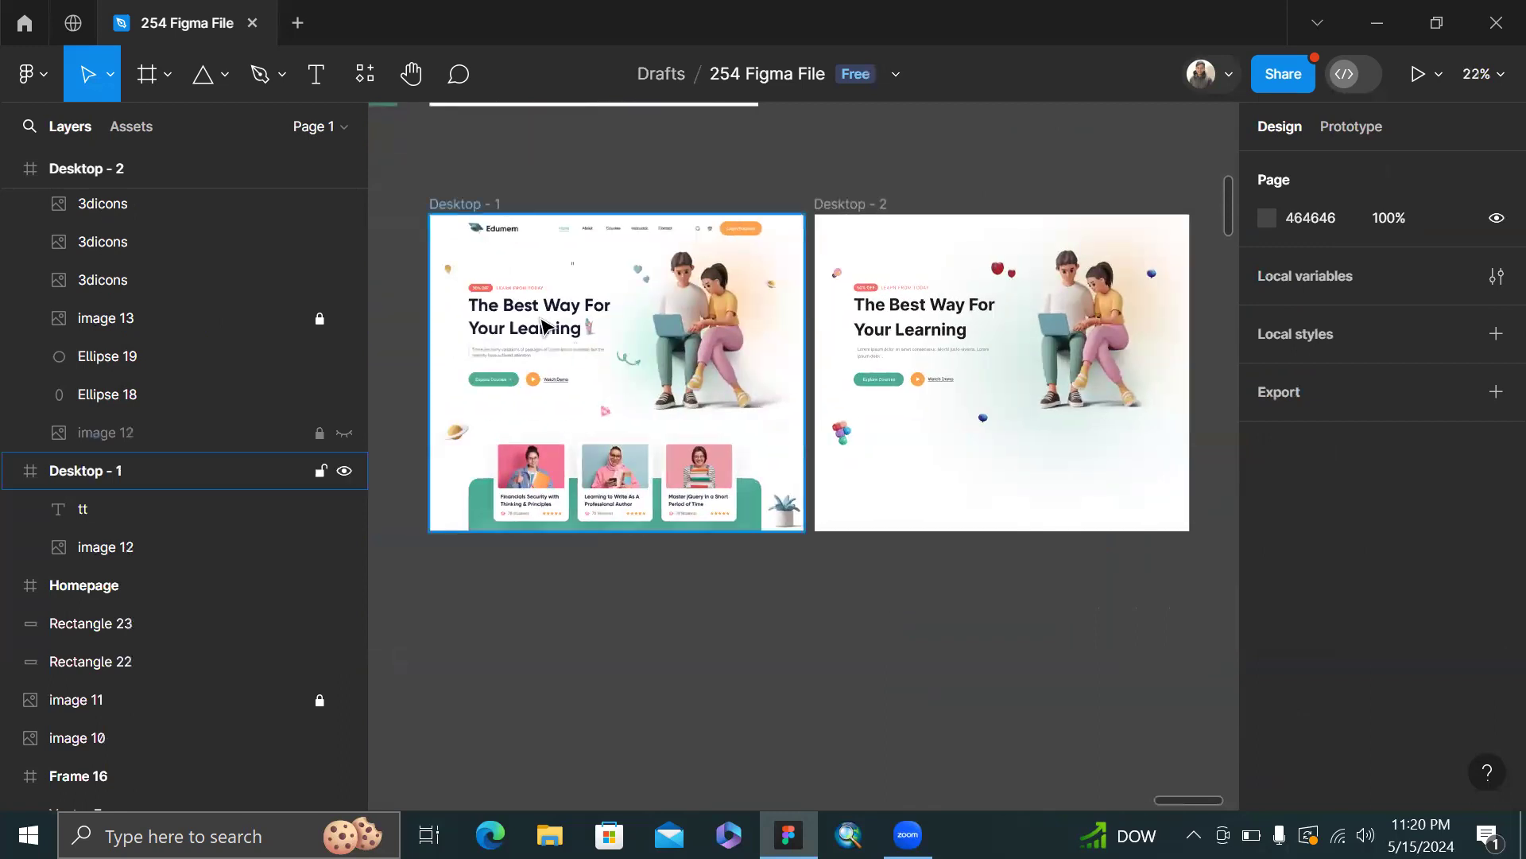
{"action": "scroll", "coordinate": [540, 326], "scroll_direction": "up", "scroll_amount": 2}
{"action": "scroll", "coordinate": [1087, 266], "scroll_direction": "right", "scroll_amount": 3}
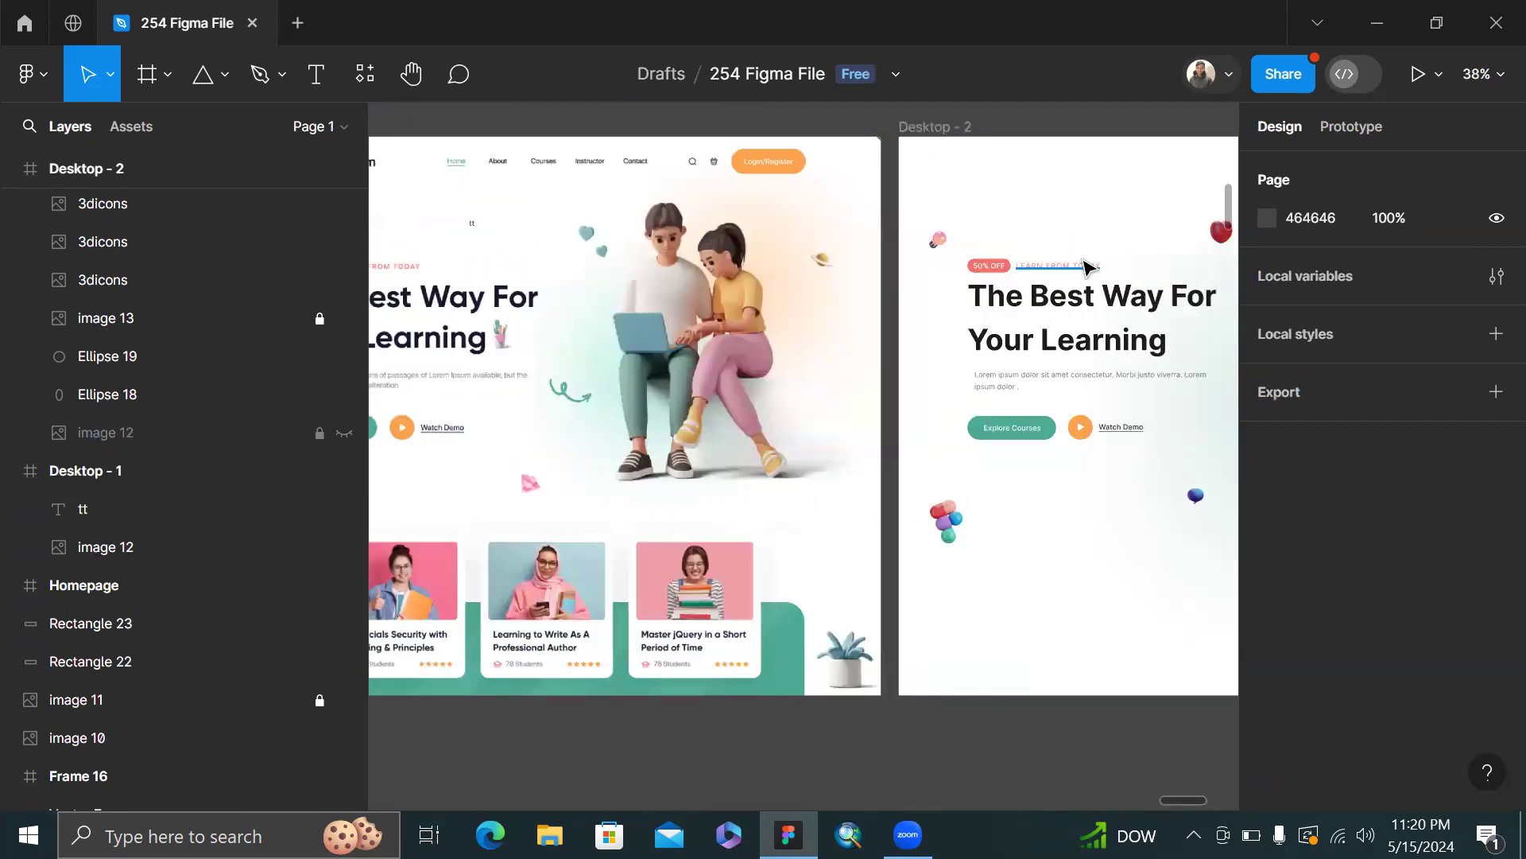
{"action": "left_click", "coordinate": [1087, 266]}
{"action": "left_click", "coordinate": [1342, 683]}
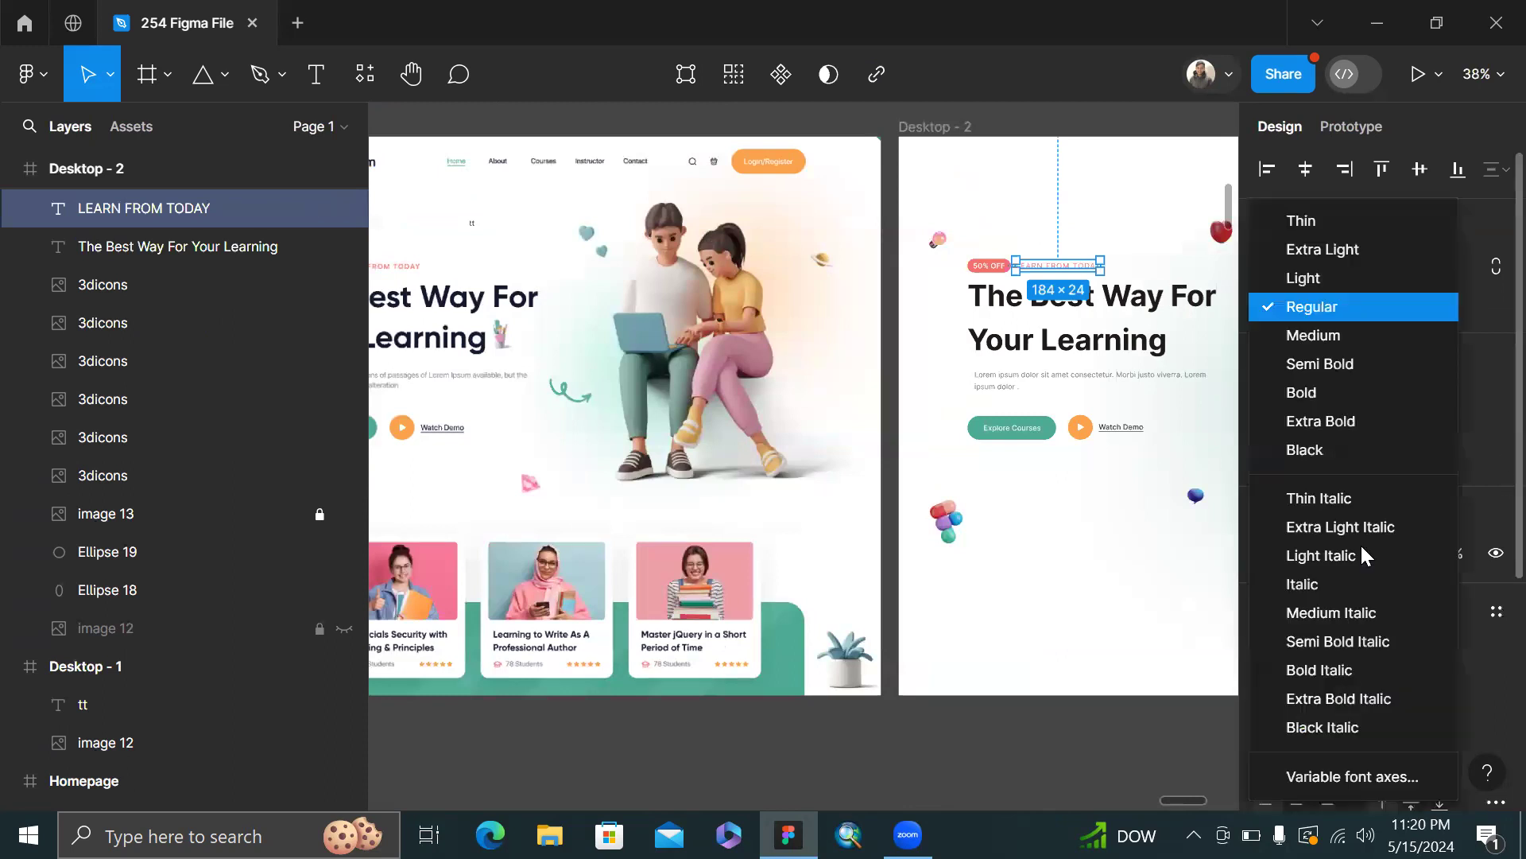
{"action": "left_click", "coordinate": [1356, 334]}
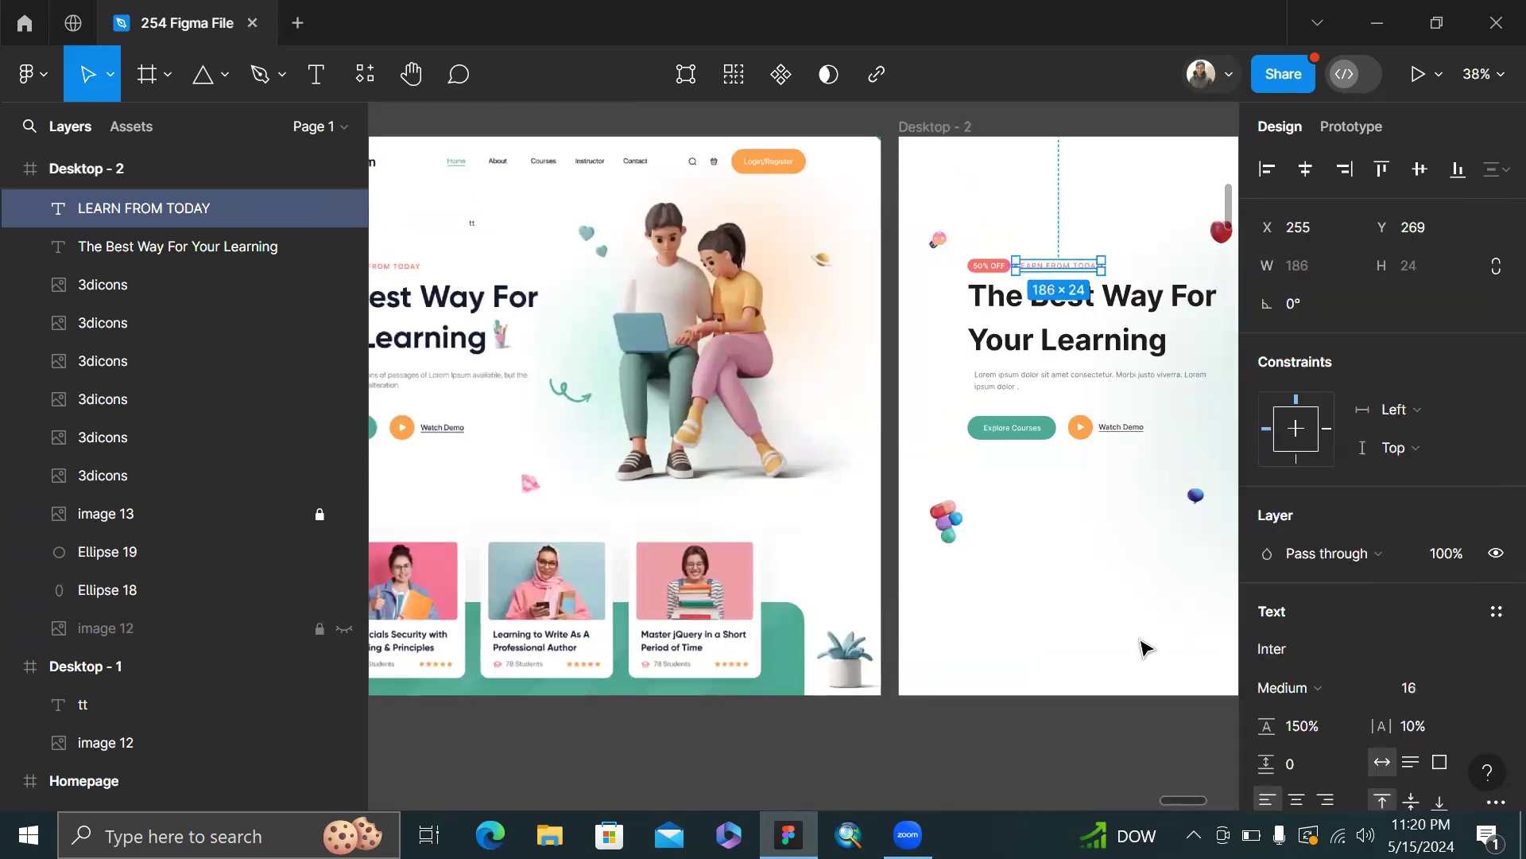
{"action": "left_click", "coordinate": [1144, 648]}
- Compare the rebuilt hero section in Desktop - 2 side by side with the original in Desktop - 1
{"action": "scroll", "coordinate": [1144, 648], "scroll_direction": "down", "scroll_amount": 3}
{"action": "scroll", "coordinate": [1145, 648], "scroll_direction": "right", "scroll_amount": 2}
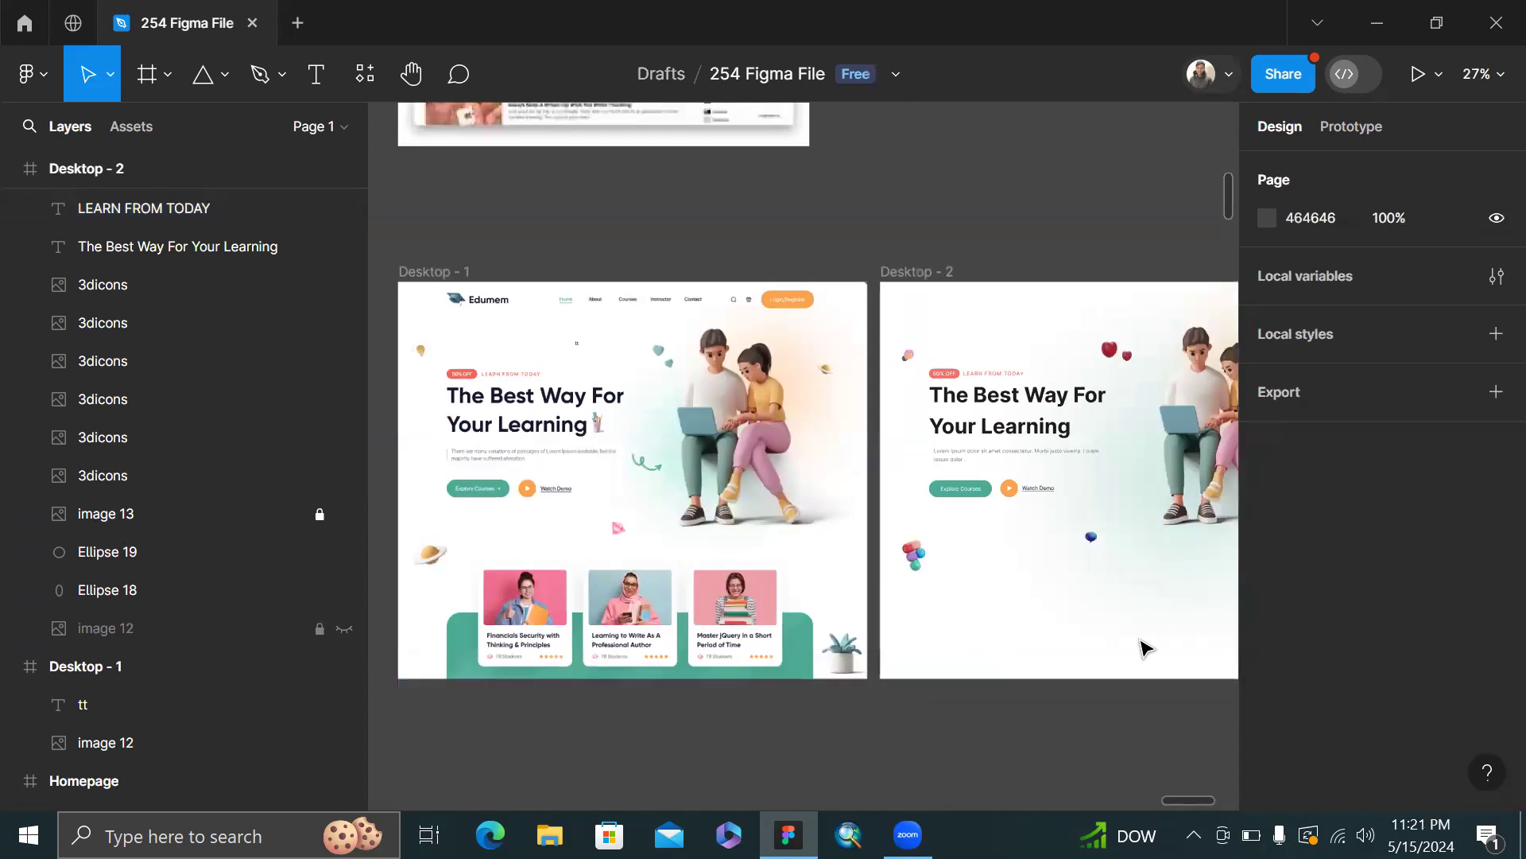
{"action": "scroll", "coordinate": [1145, 648], "scroll_direction": "down", "scroll_amount": 1}
{"action": "scroll", "coordinate": [1144, 648], "scroll_direction": "right", "scroll_amount": 1}
{"action": "scroll", "coordinate": [1145, 648], "scroll_direction": "left", "scroll_amount": 1}
{"action": "scroll", "coordinate": [1145, 648], "scroll_direction": "down", "scroll_amount": 1}
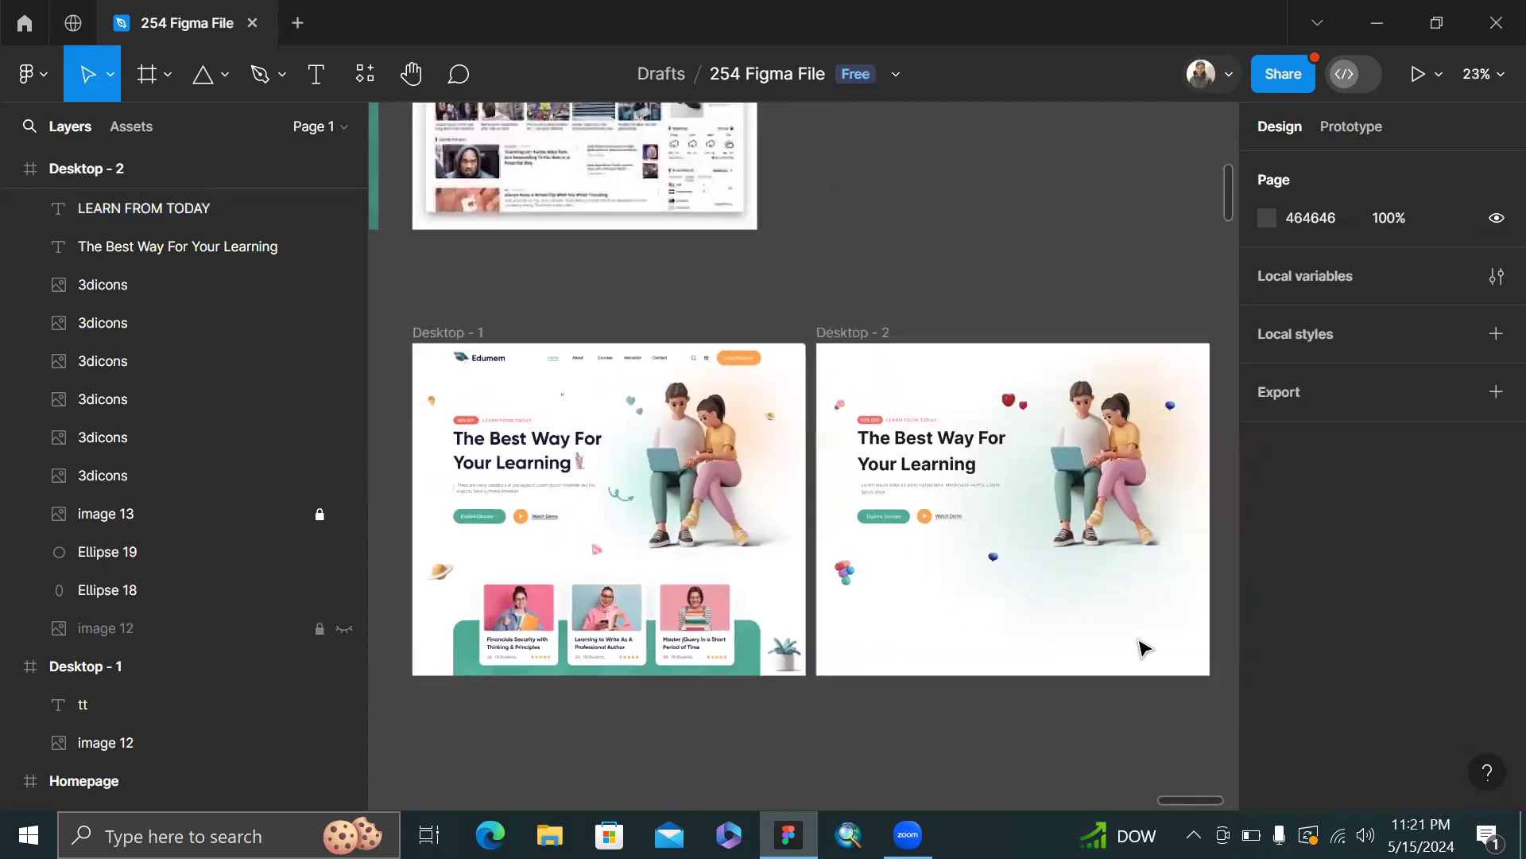
{"action": "scroll", "coordinate": [986, 556], "scroll_direction": "right", "scroll_amount": 1}
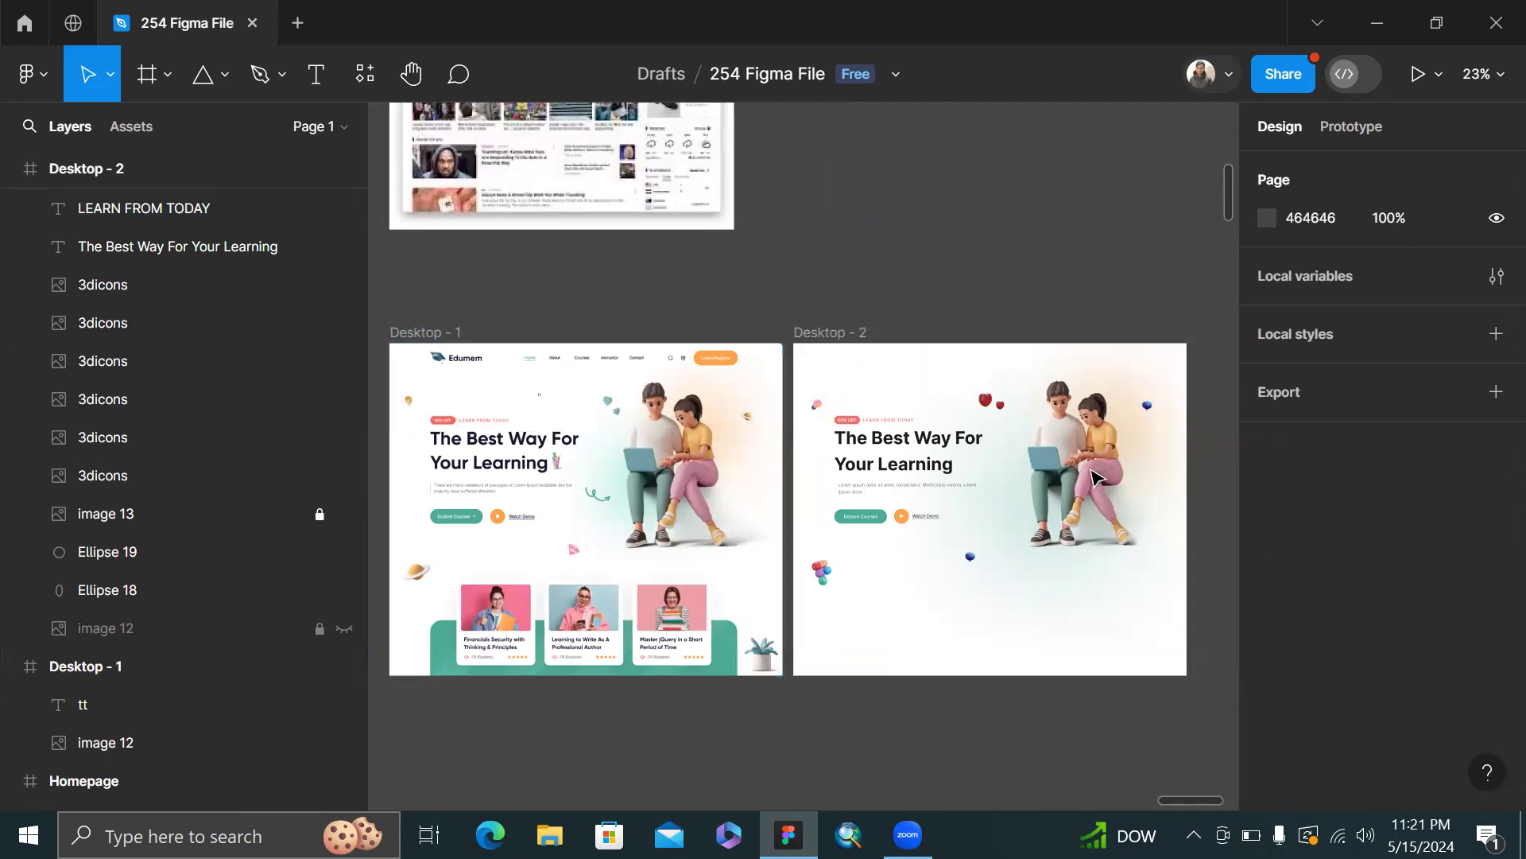
- Show the rulers and draw a vertical line about 40.5 high with the Pen beside the Lorem ipsum paragraph, starting at X 156, Y 511
{"action": "key", "text": "ctrl+equal"}
{"action": "scroll", "coordinate": [770, 416], "scroll_direction": "up", "scroll_amount": 10}
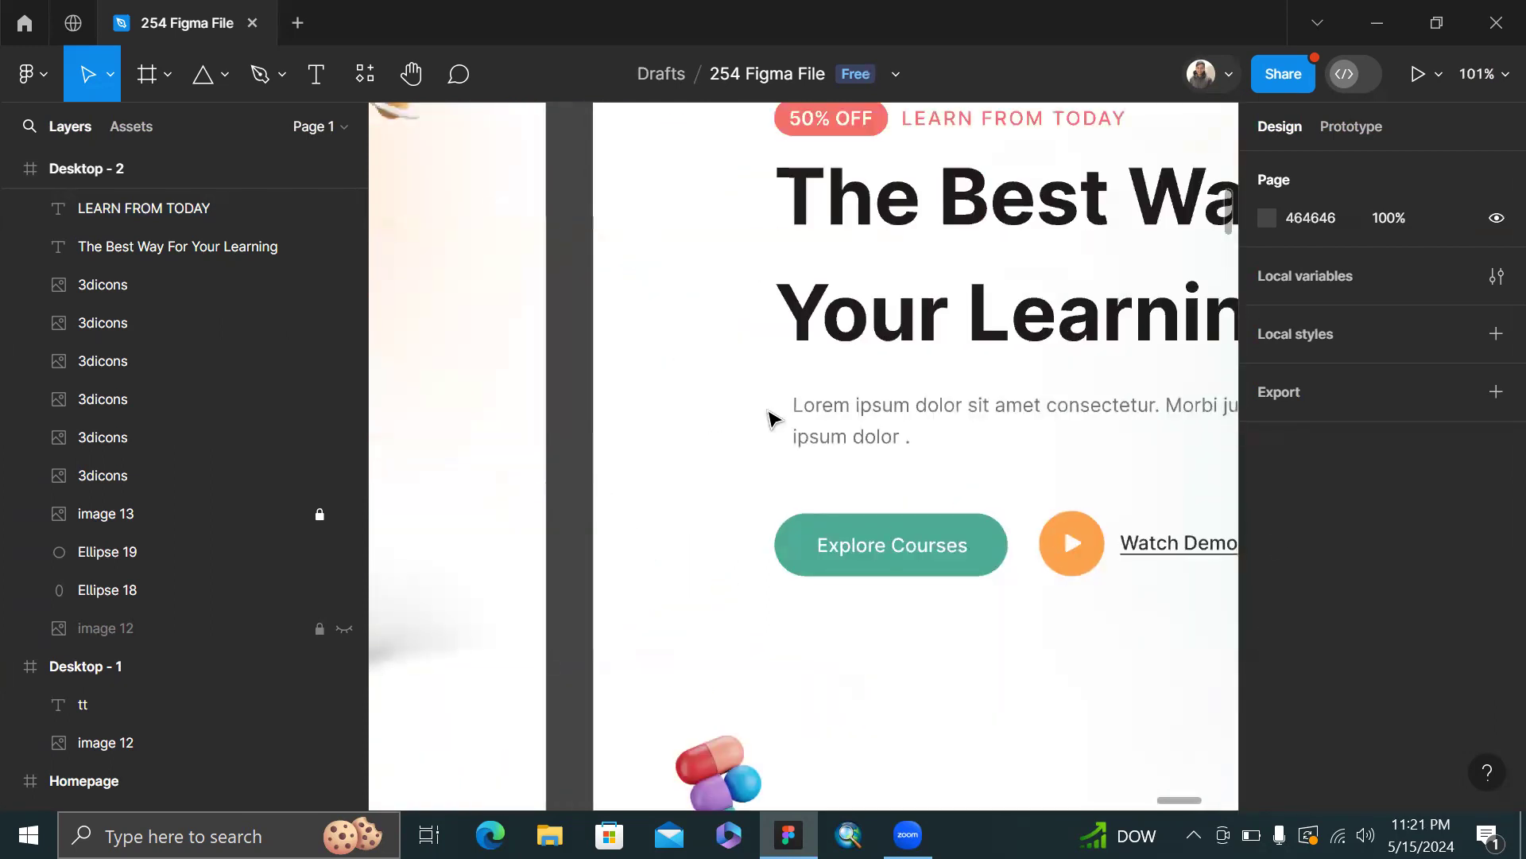
{"action": "key", "text": "p"}
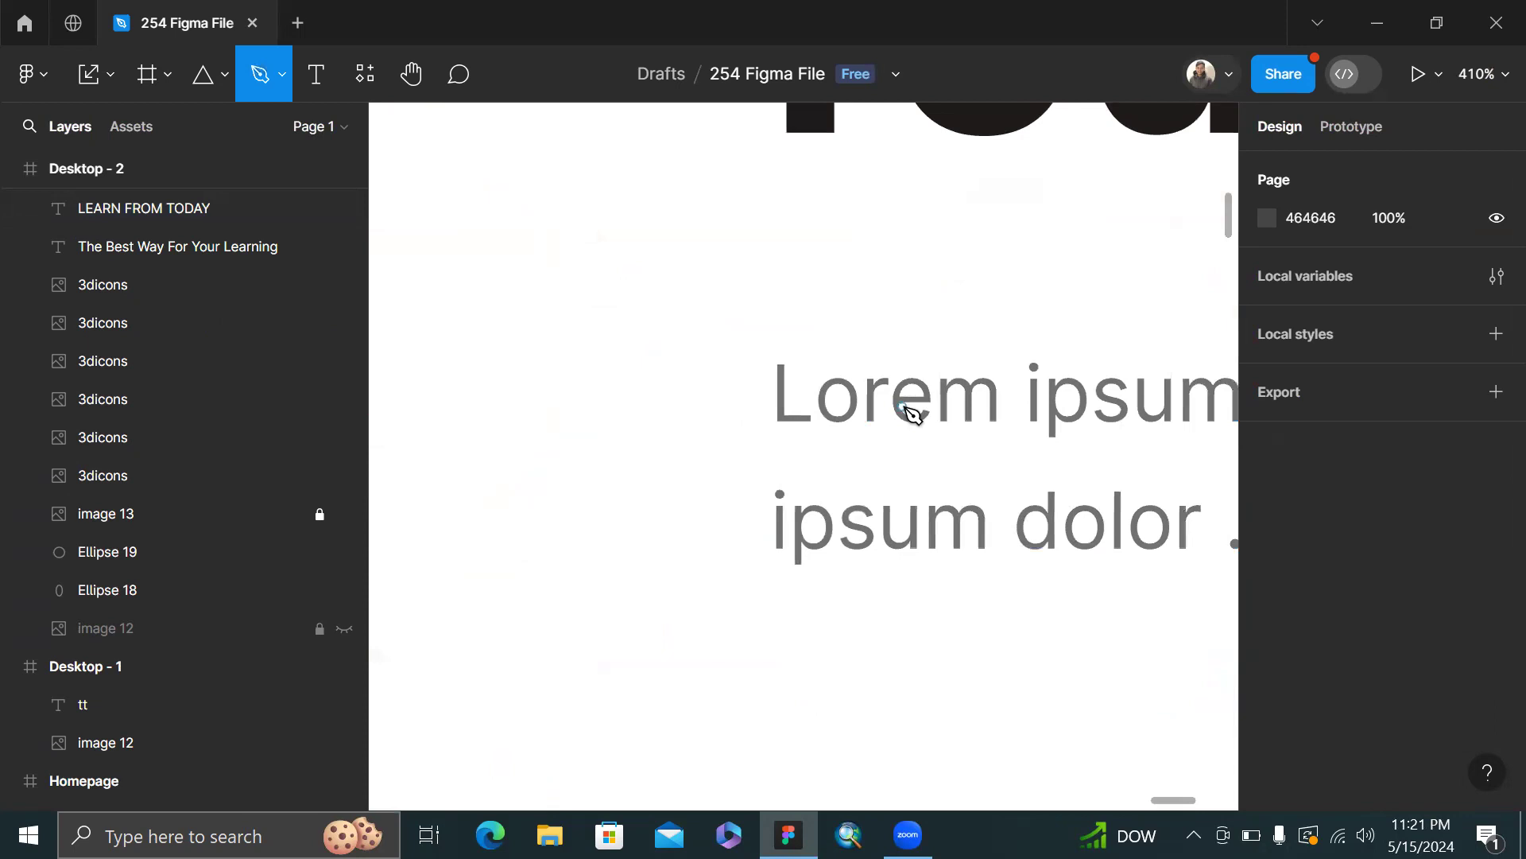
{"action": "key", "text": "shift+r"}
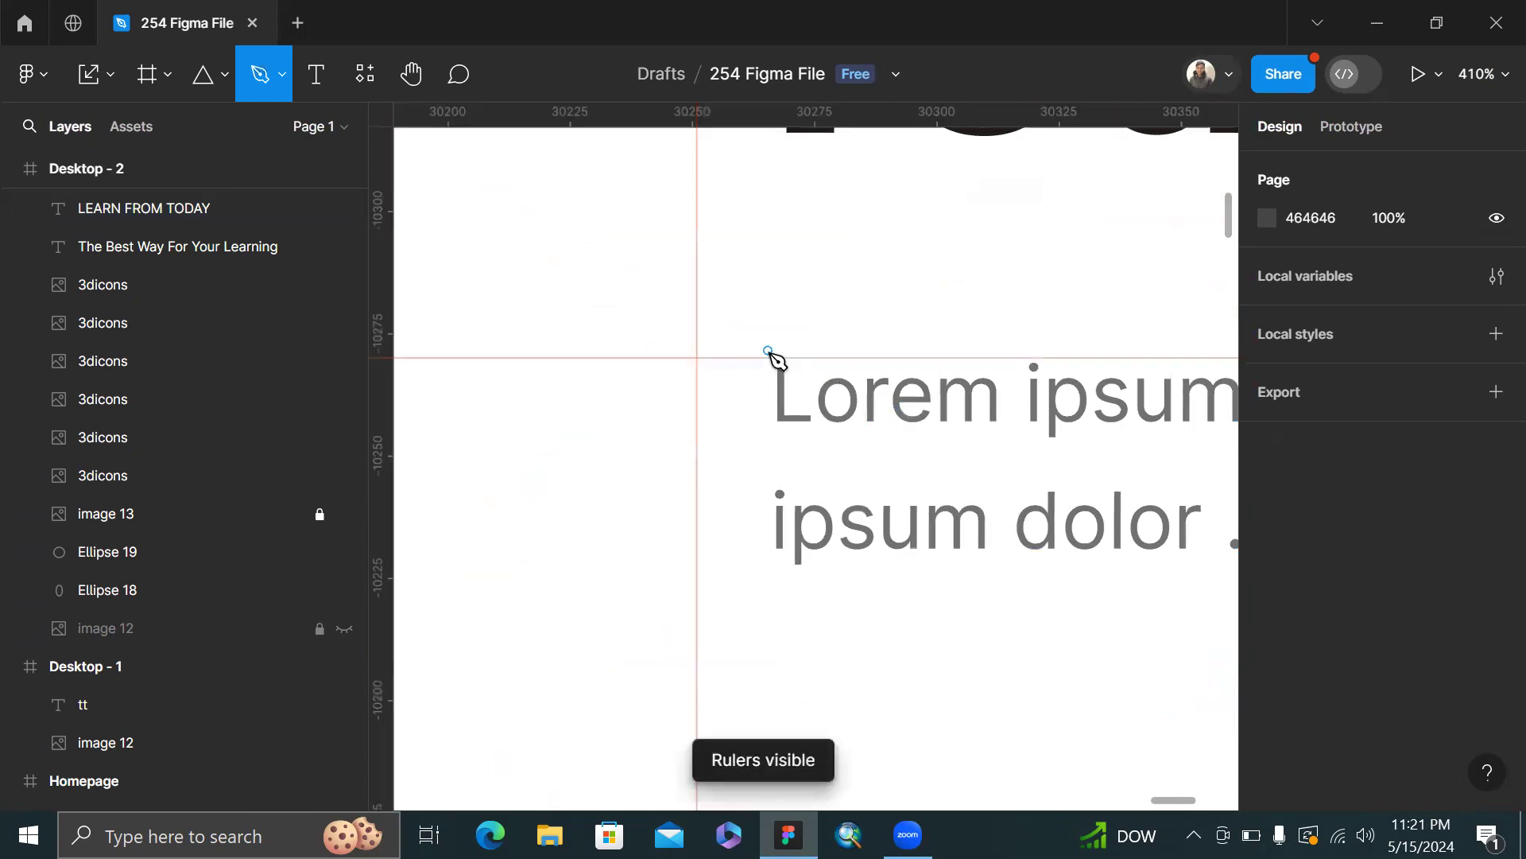
{"action": "scroll", "coordinate": [760, 372], "scroll_direction": "down", "scroll_amount": 3}
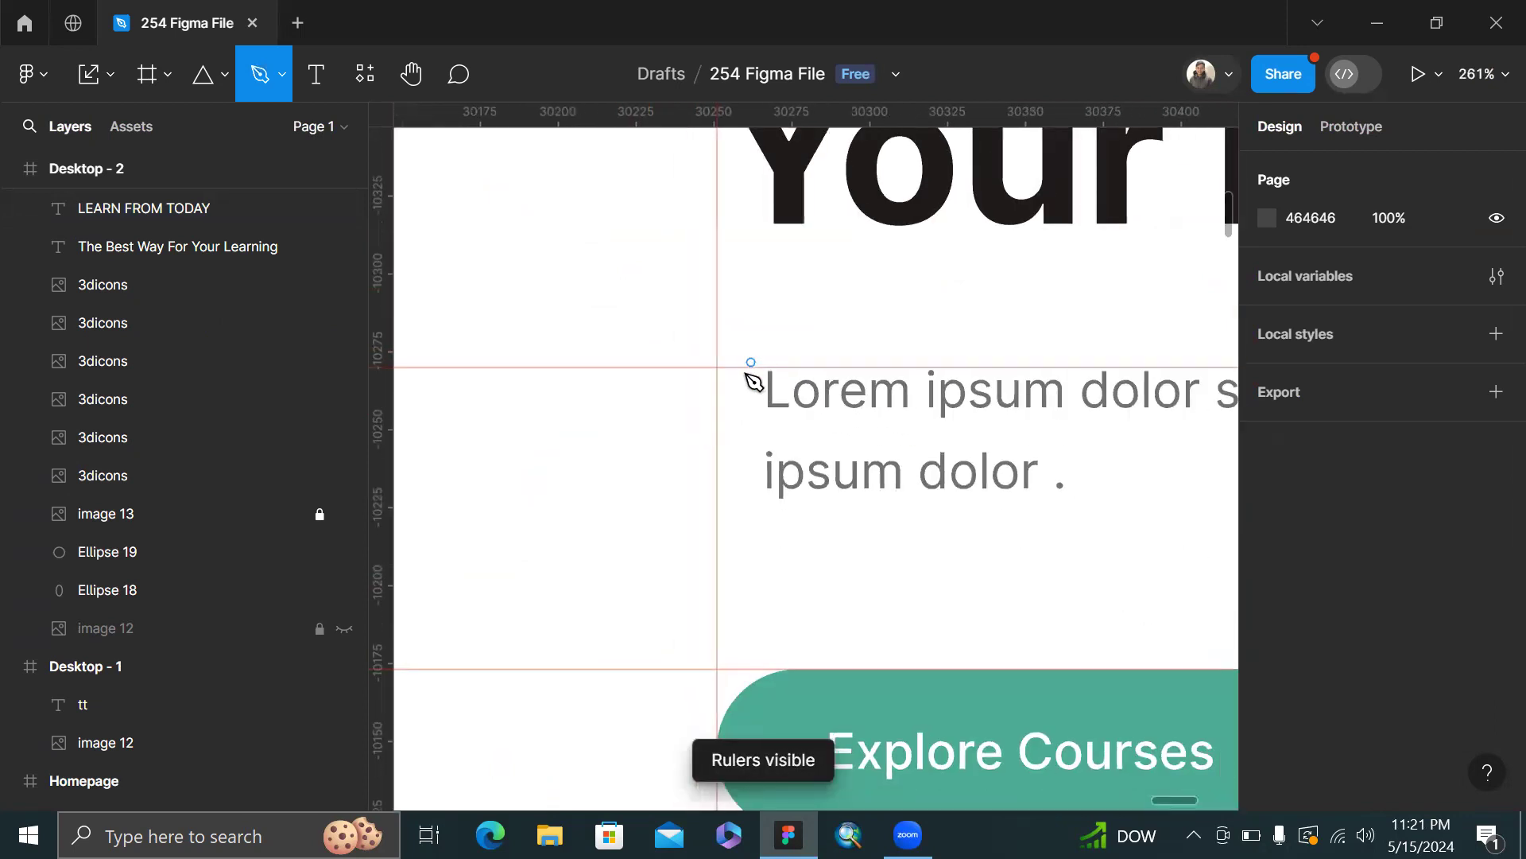
{"action": "left_click", "coordinate": [735, 367]}
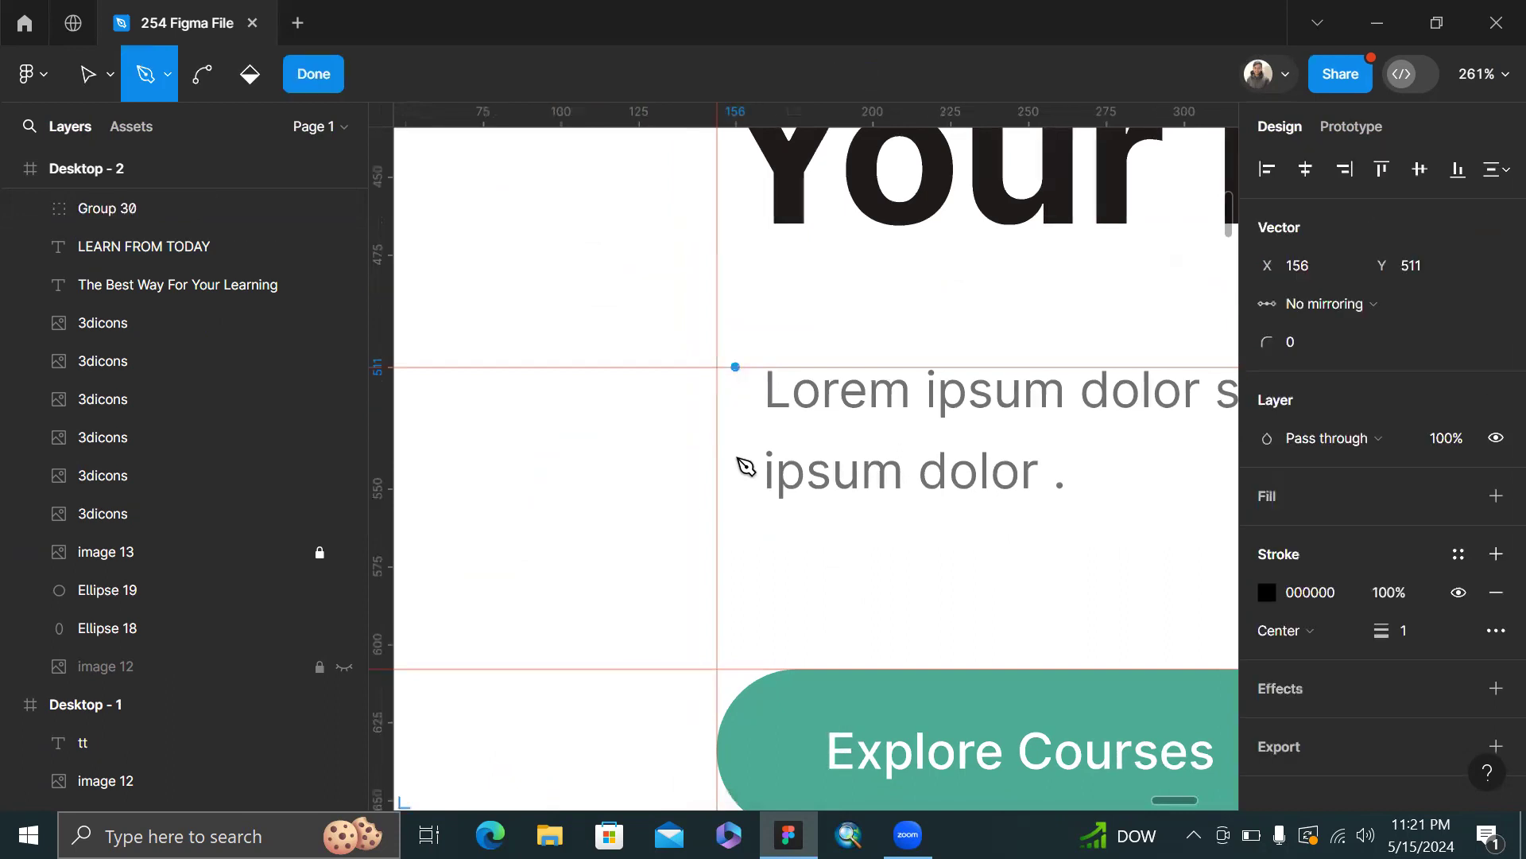
{"action": "left_click", "coordinate": [736, 492]}
{"action": "left_click", "coordinate": [331, 72]}
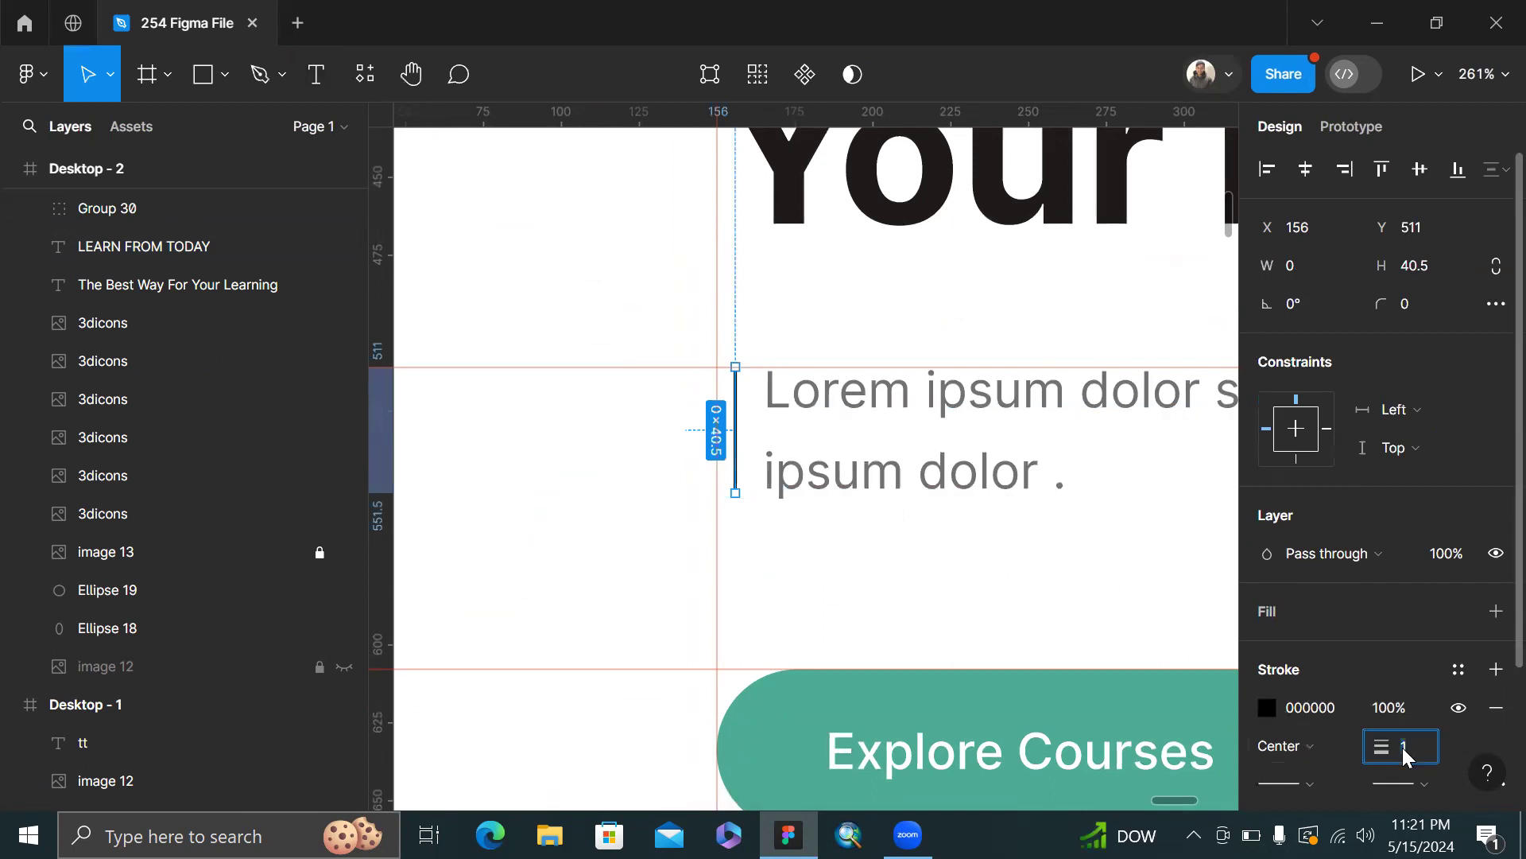
- Set the vertical line's stroke to 2 and sample its colour F27068 from the 50% OFF badge
{"action": "type", "text": "2"}
{"action": "key", "text": "Return"}
{"action": "left_click", "coordinate": [1268, 708]}
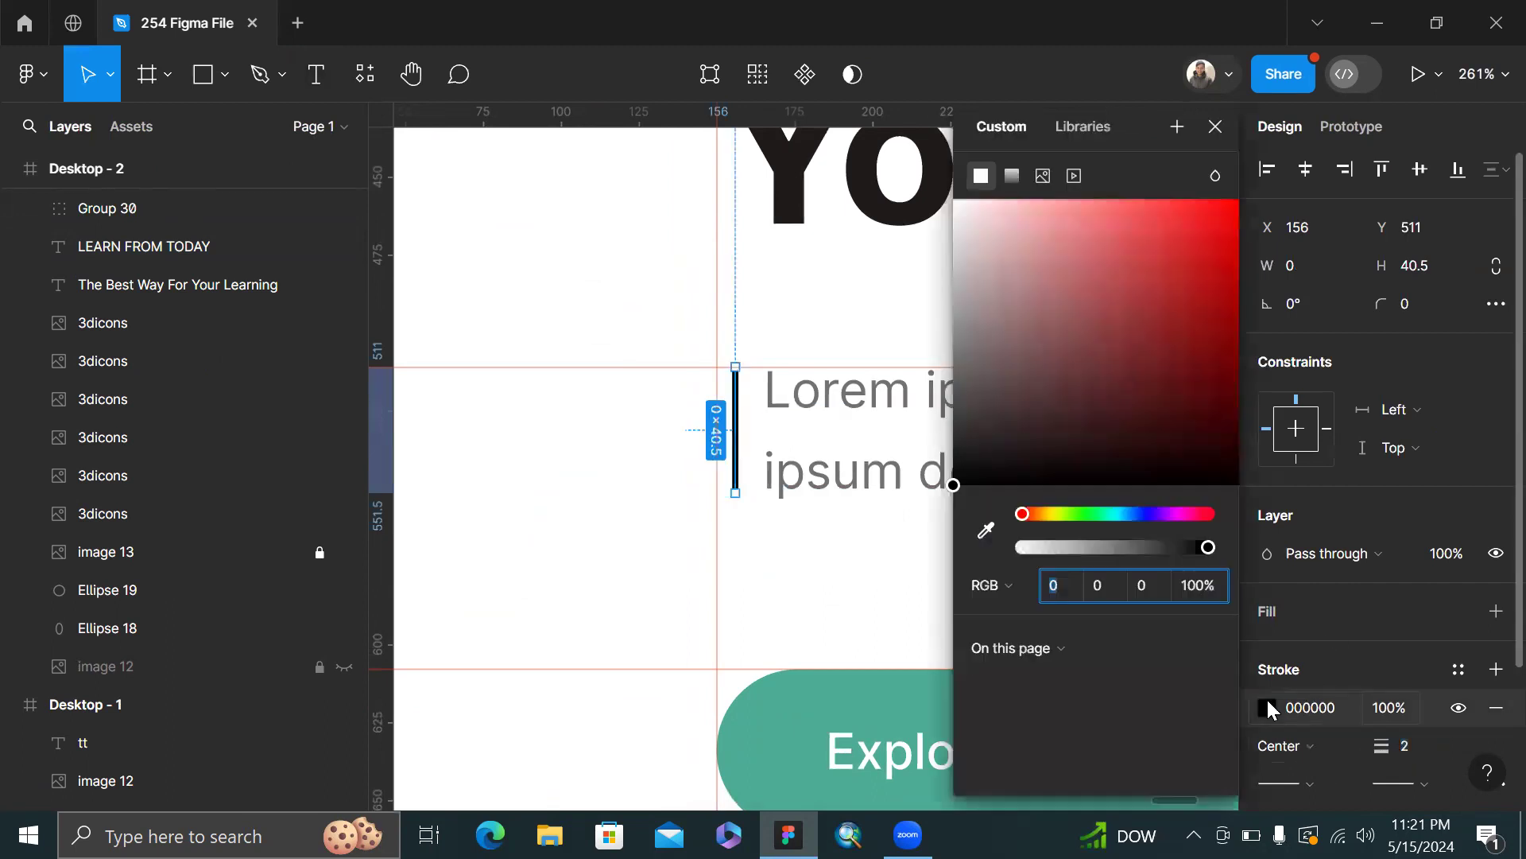
{"action": "left_click", "coordinate": [986, 530]}
{"action": "scroll", "coordinate": [801, 481], "scroll_direction": "down", "scroll_amount": 3}
{"action": "scroll", "coordinate": [795, 333], "scroll_direction": "up", "scroll_amount": 3}
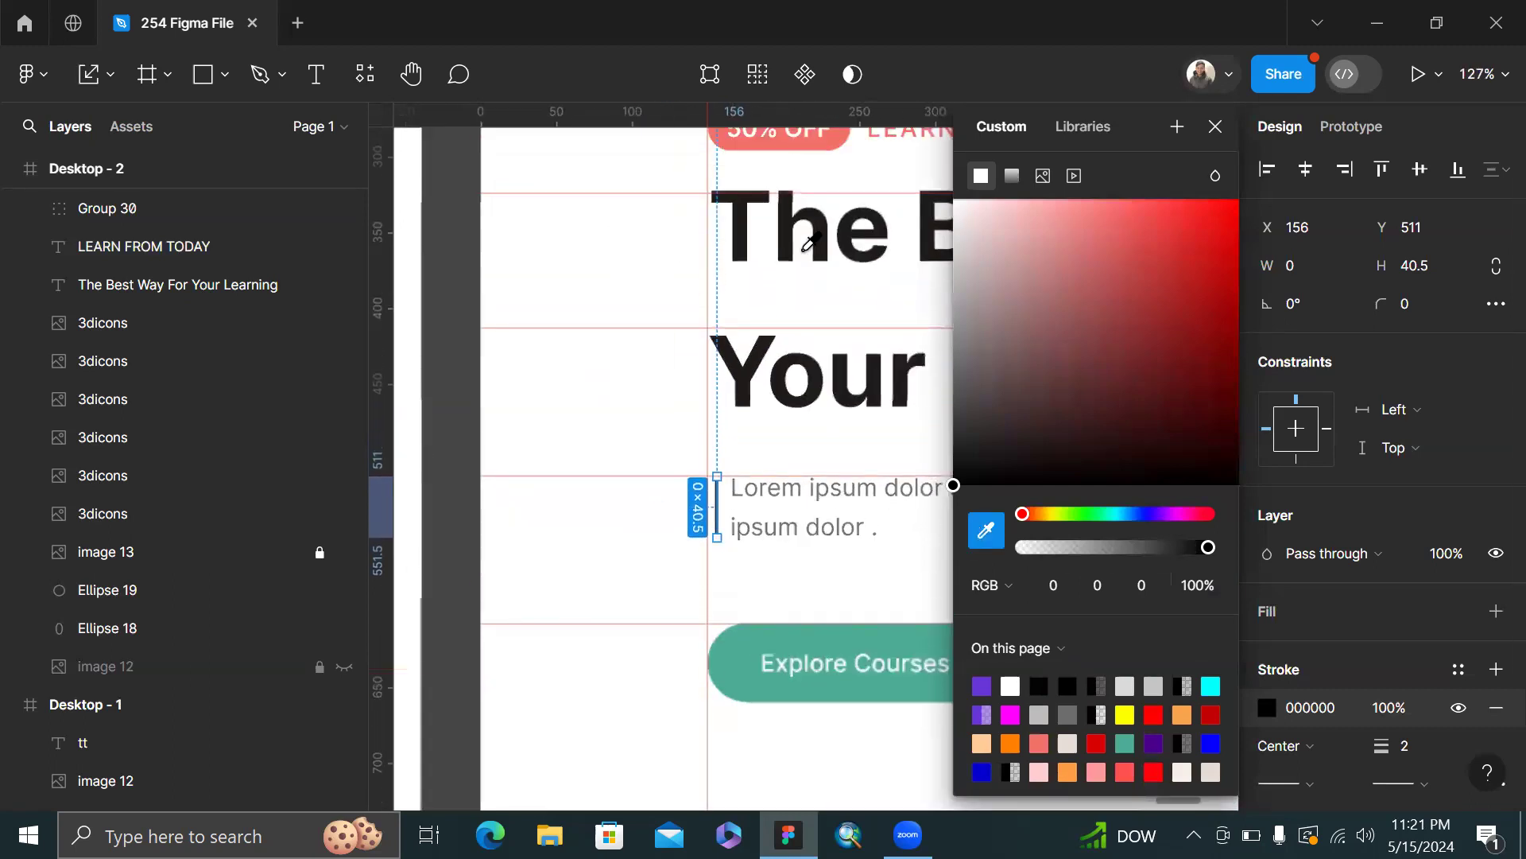
{"action": "left_click", "coordinate": [787, 192]}
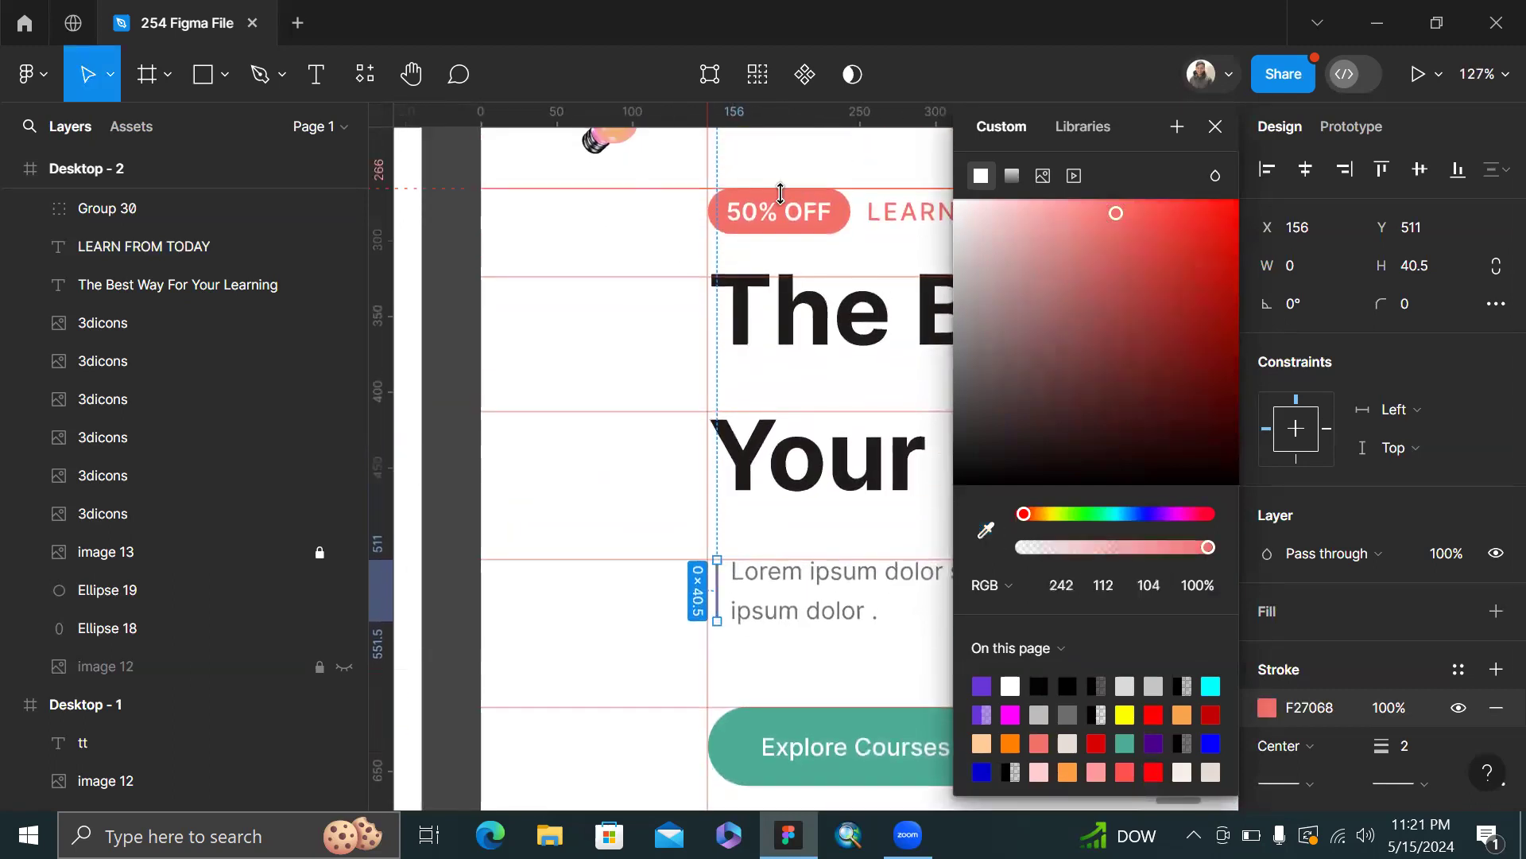
{"action": "scroll", "coordinate": [786, 192], "scroll_direction": "down", "scroll_amount": 6}
{"action": "left_click", "coordinate": [634, 347]}
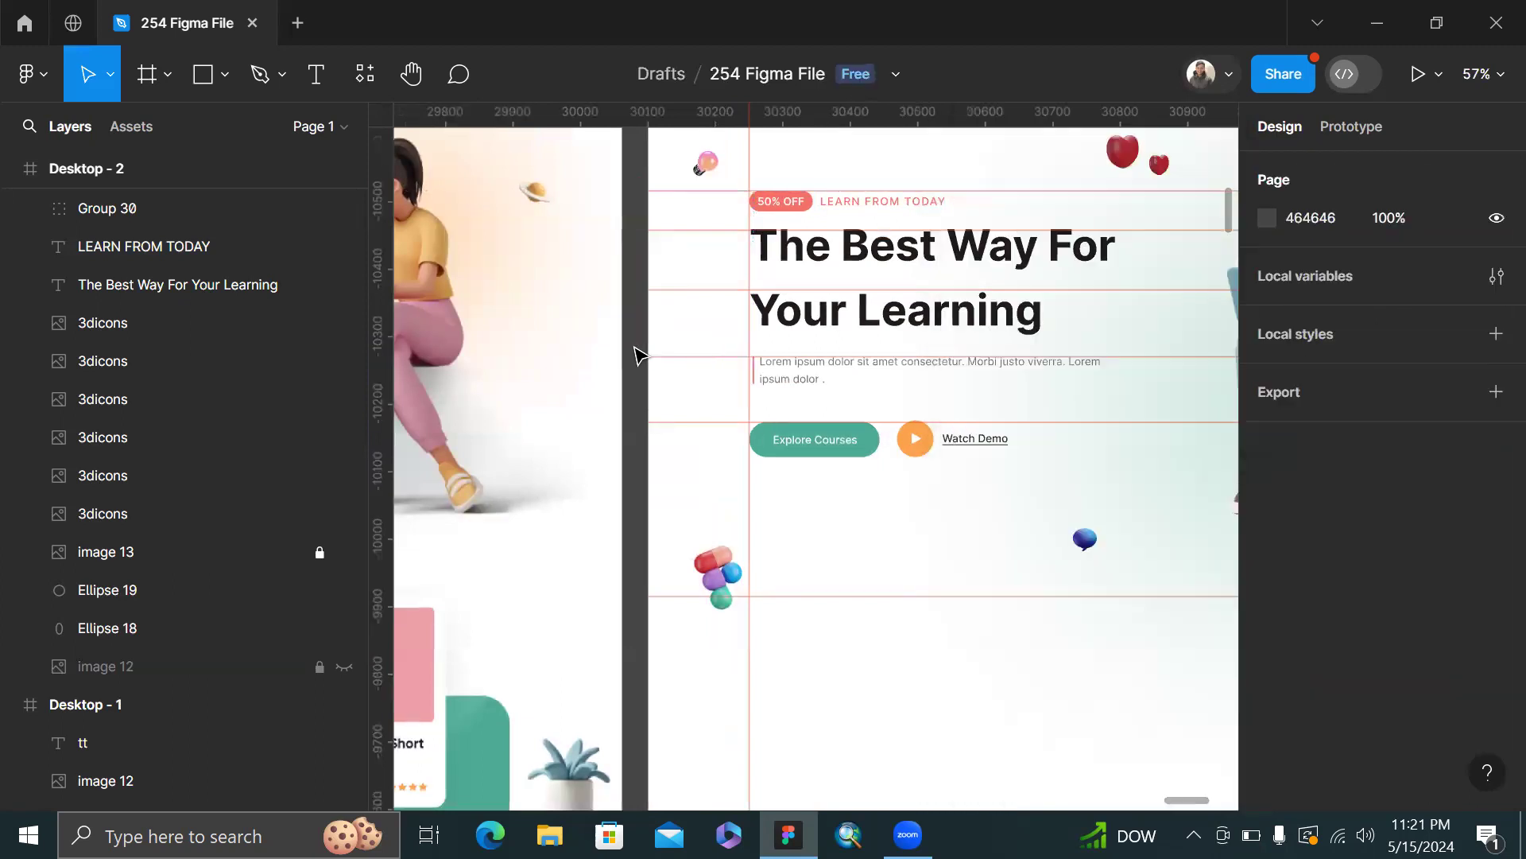
- Compare the paragraph's accent line and the heading alignment in Desktop - 1 with those in Desktop - 2
{"action": "scroll", "coordinate": [636, 348], "scroll_direction": "down", "scroll_amount": 3}
{"action": "scroll", "coordinate": [638, 349], "scroll_direction": "left", "scroll_amount": 6}
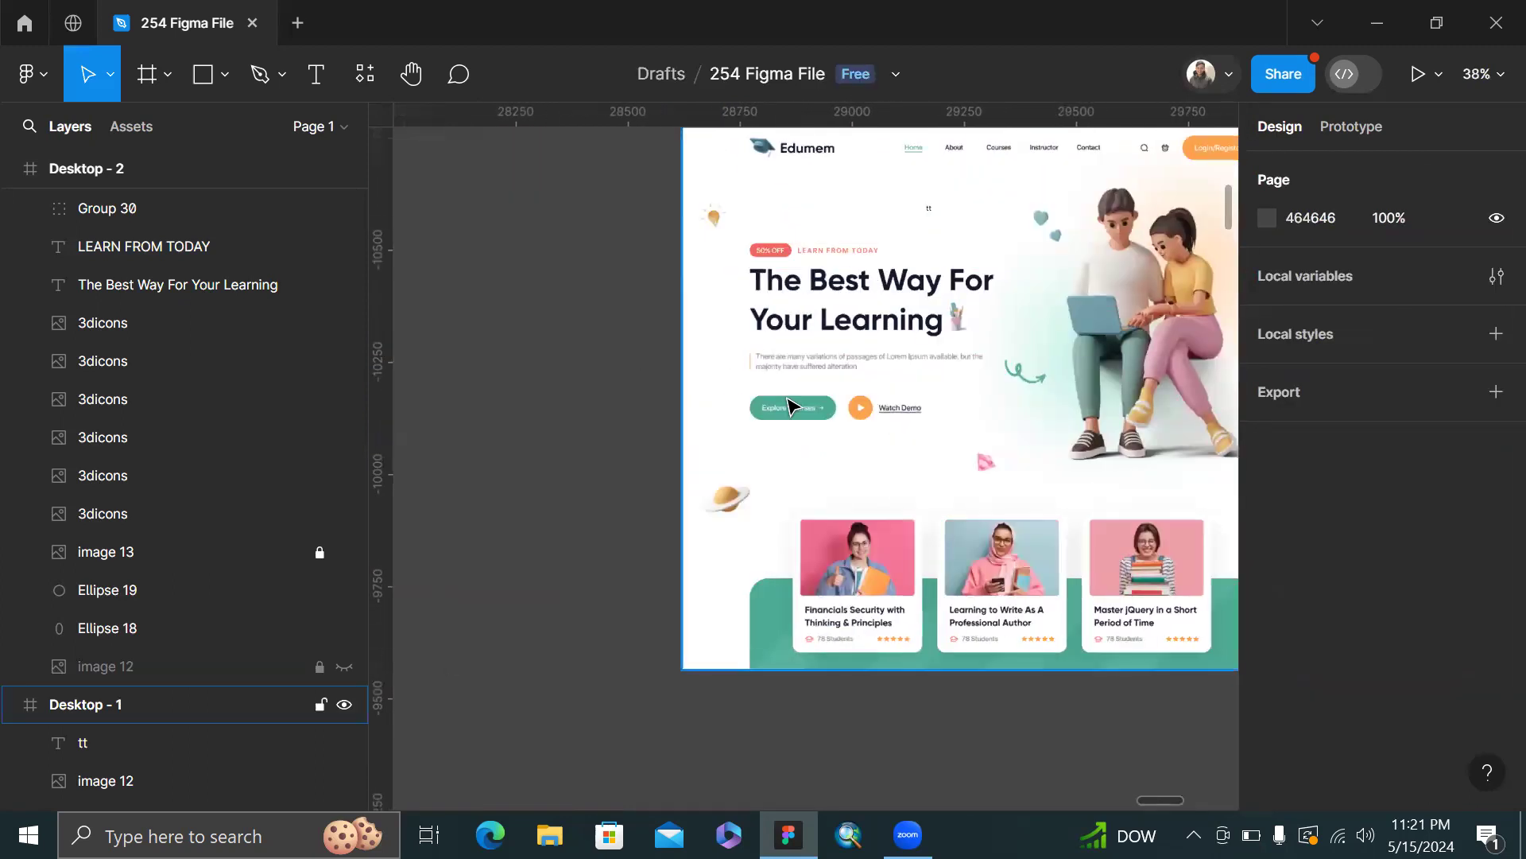
{"action": "scroll", "coordinate": [790, 403], "scroll_direction": "up", "scroll_amount": 5}
{"action": "scroll", "coordinate": [763, 334], "scroll_direction": "up", "scroll_amount": 5}
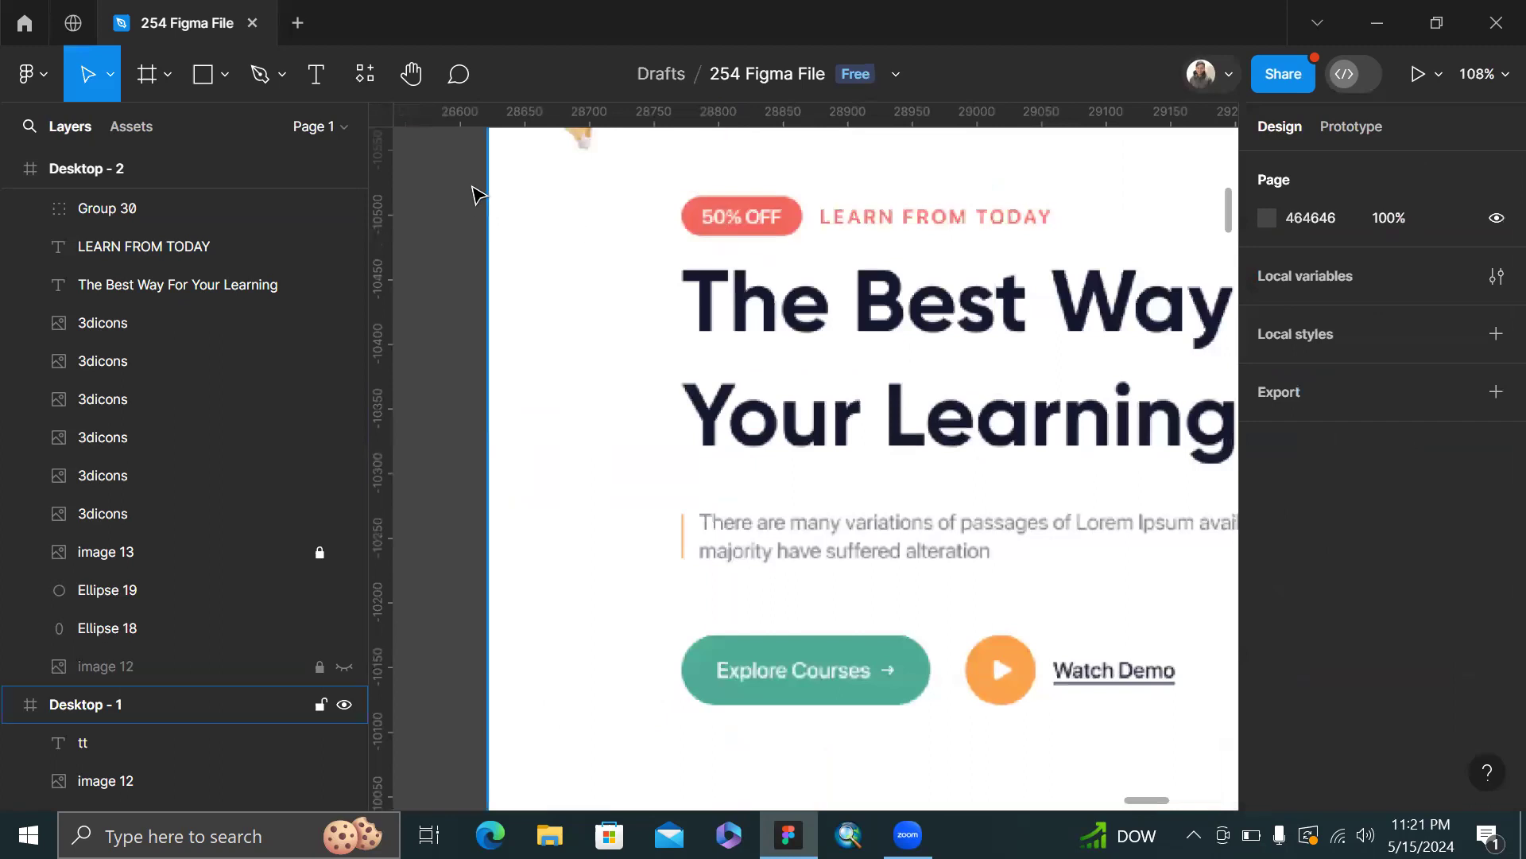
{"action": "scroll", "coordinate": [619, 279], "scroll_direction": "right", "scroll_amount": 15}
{"action": "scroll", "coordinate": [783, 354], "scroll_direction": "right", "scroll_amount": 4}
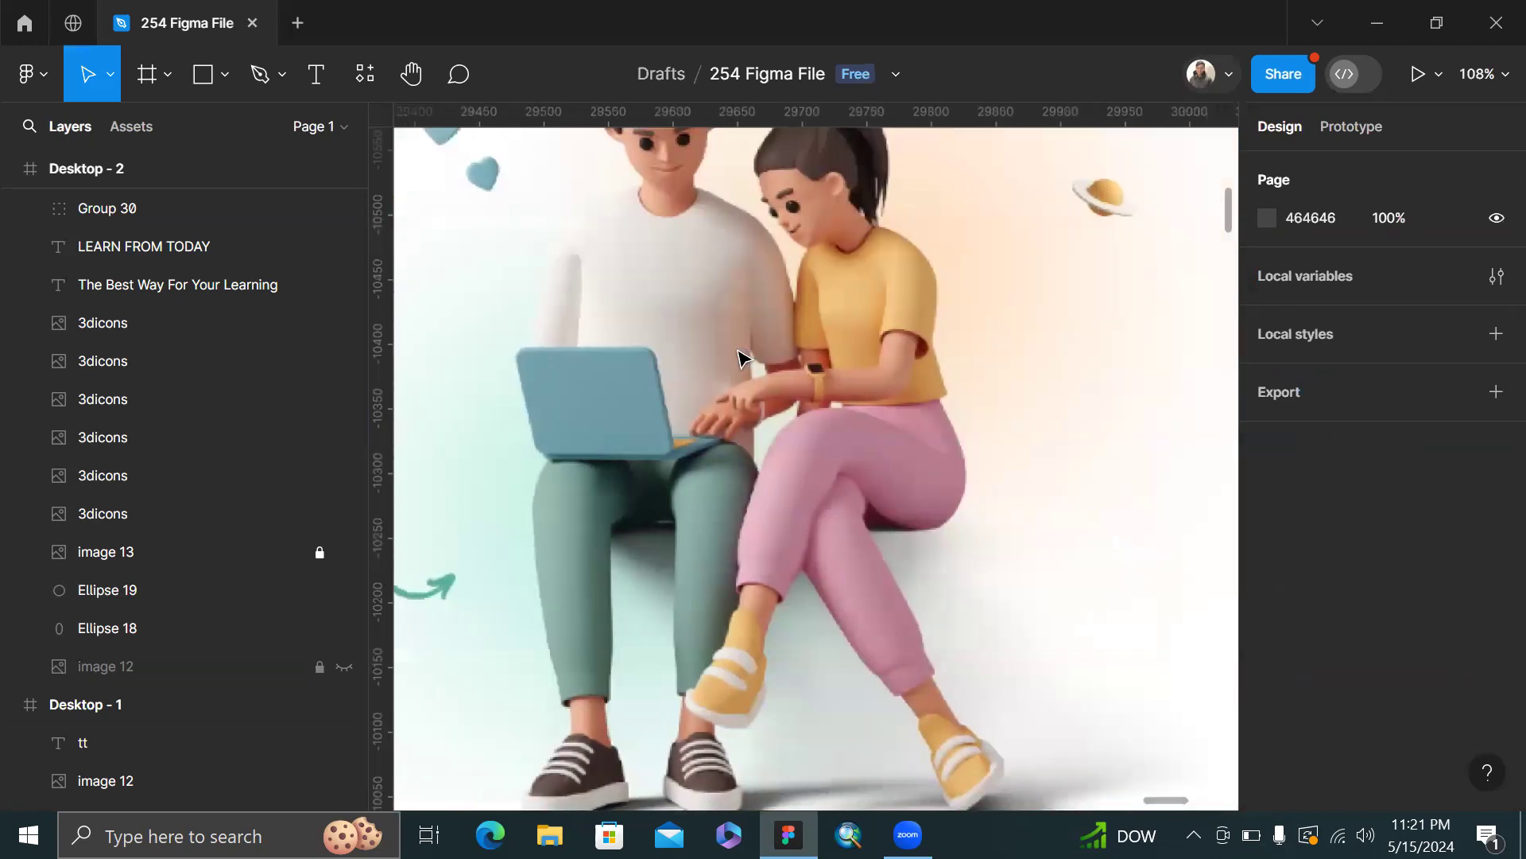
{"action": "scroll", "coordinate": [846, 324], "scroll_direction": "up", "scroll_amount": 5}
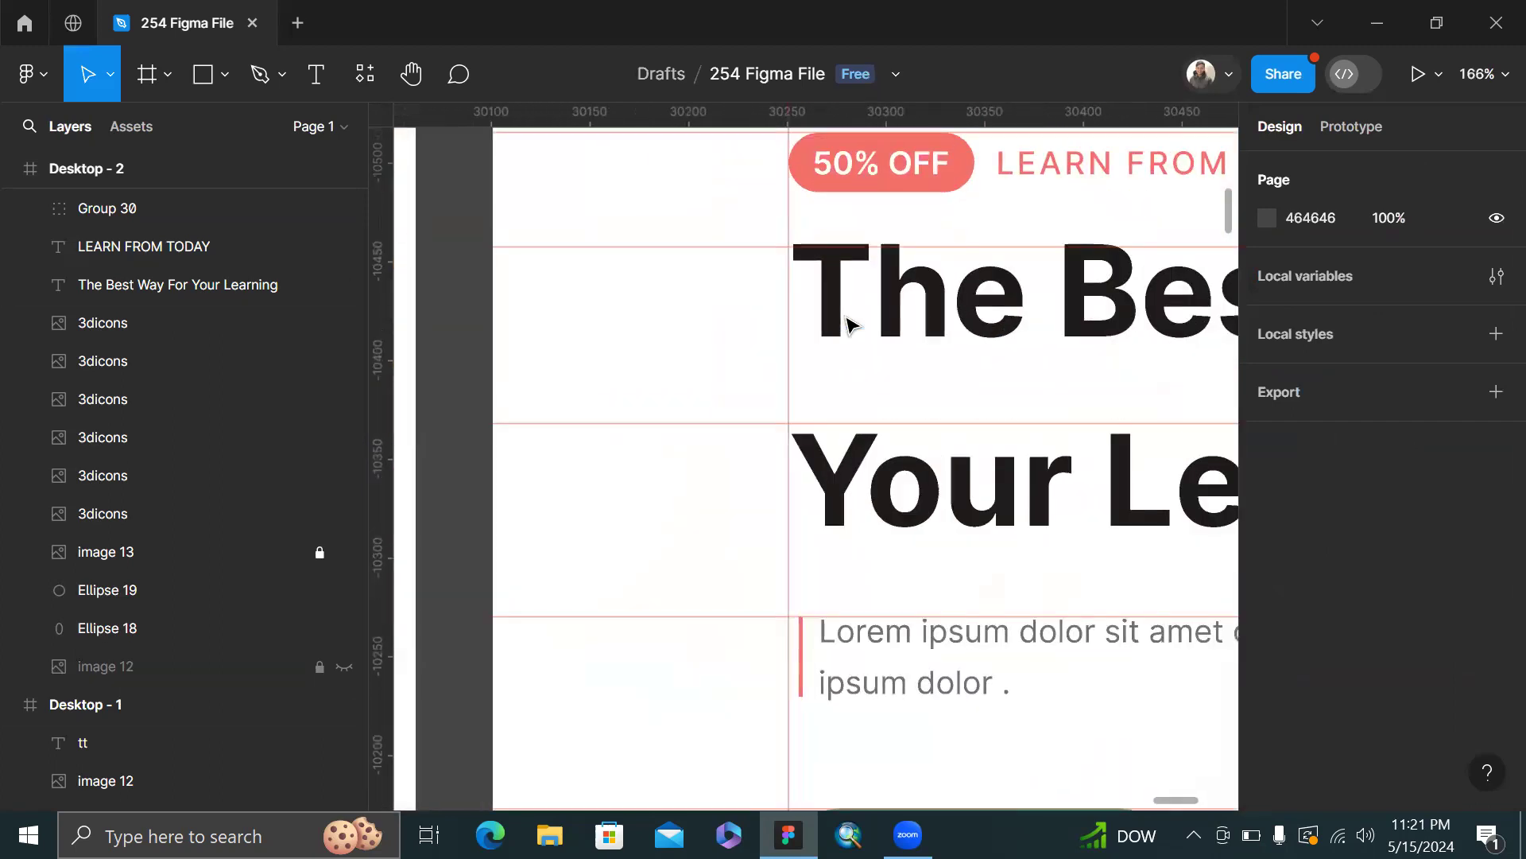
{"action": "scroll", "coordinate": [847, 324], "scroll_direction": "down", "scroll_amount": 4}
- Nudge the heading "The Best Way For Your Learning" to X 148, Y 322 to align its letters with the vertical guide
{"action": "double_click", "coordinate": [861, 463]}
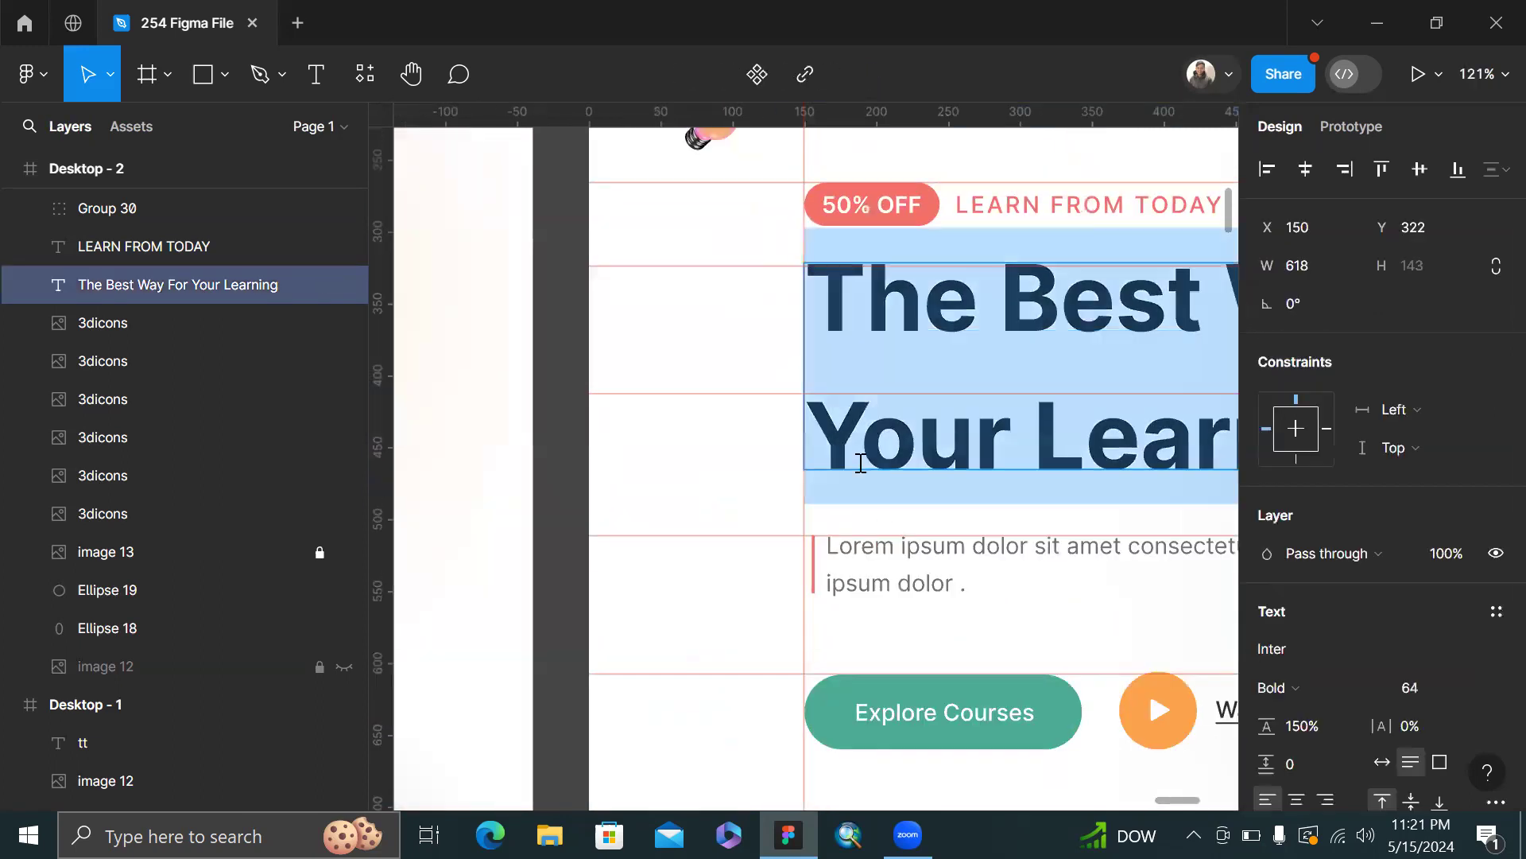
{"action": "key", "text": "Escape"}
{"action": "scroll", "coordinate": [764, 464], "scroll_direction": "up", "scroll_amount": 6}
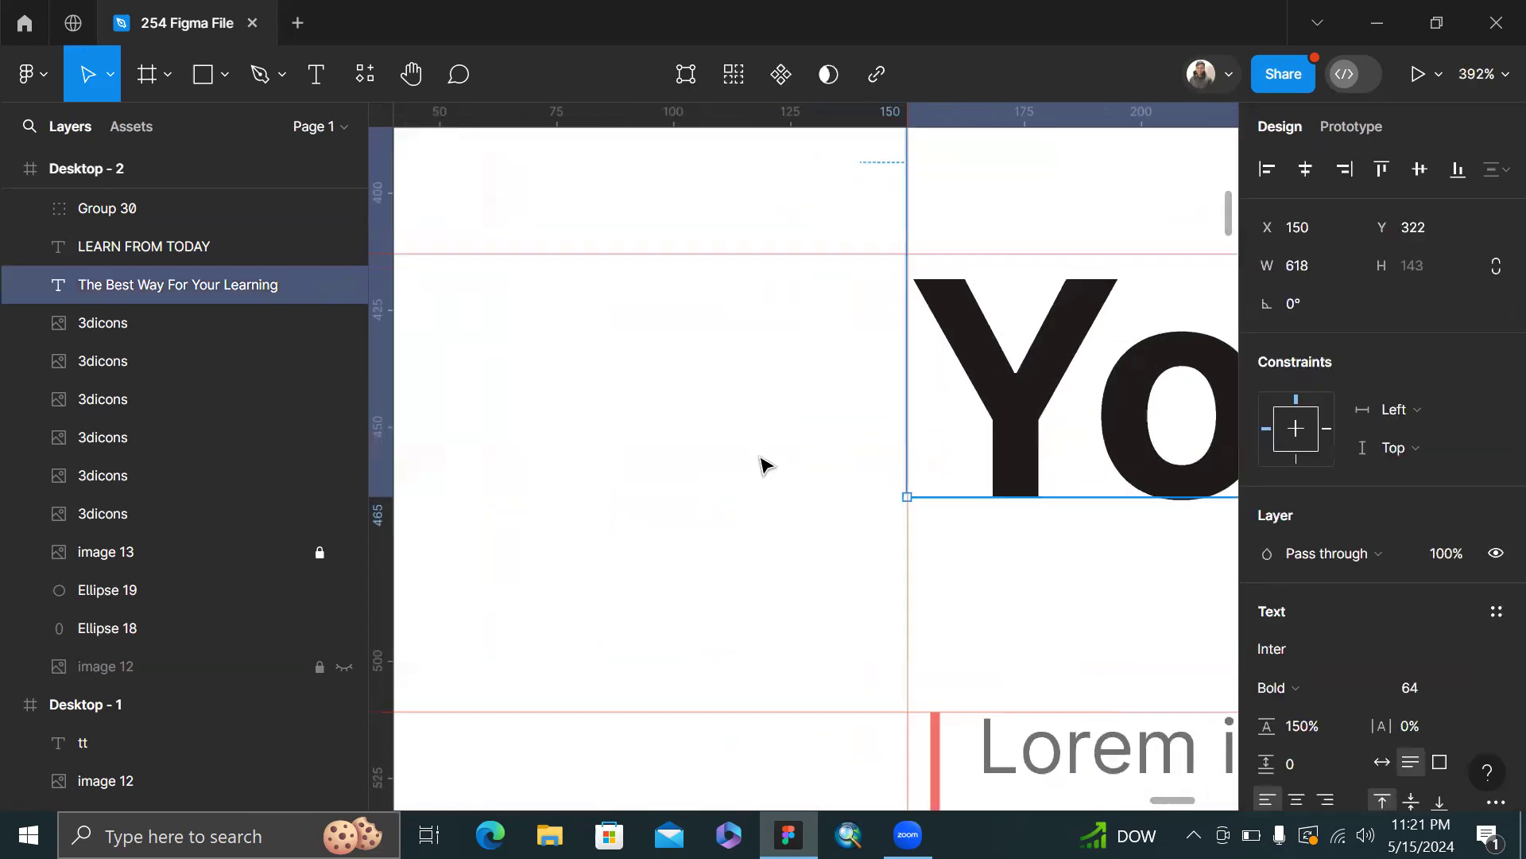
{"action": "scroll", "coordinate": [743, 239], "scroll_direction": "up", "scroll_amount": 6}
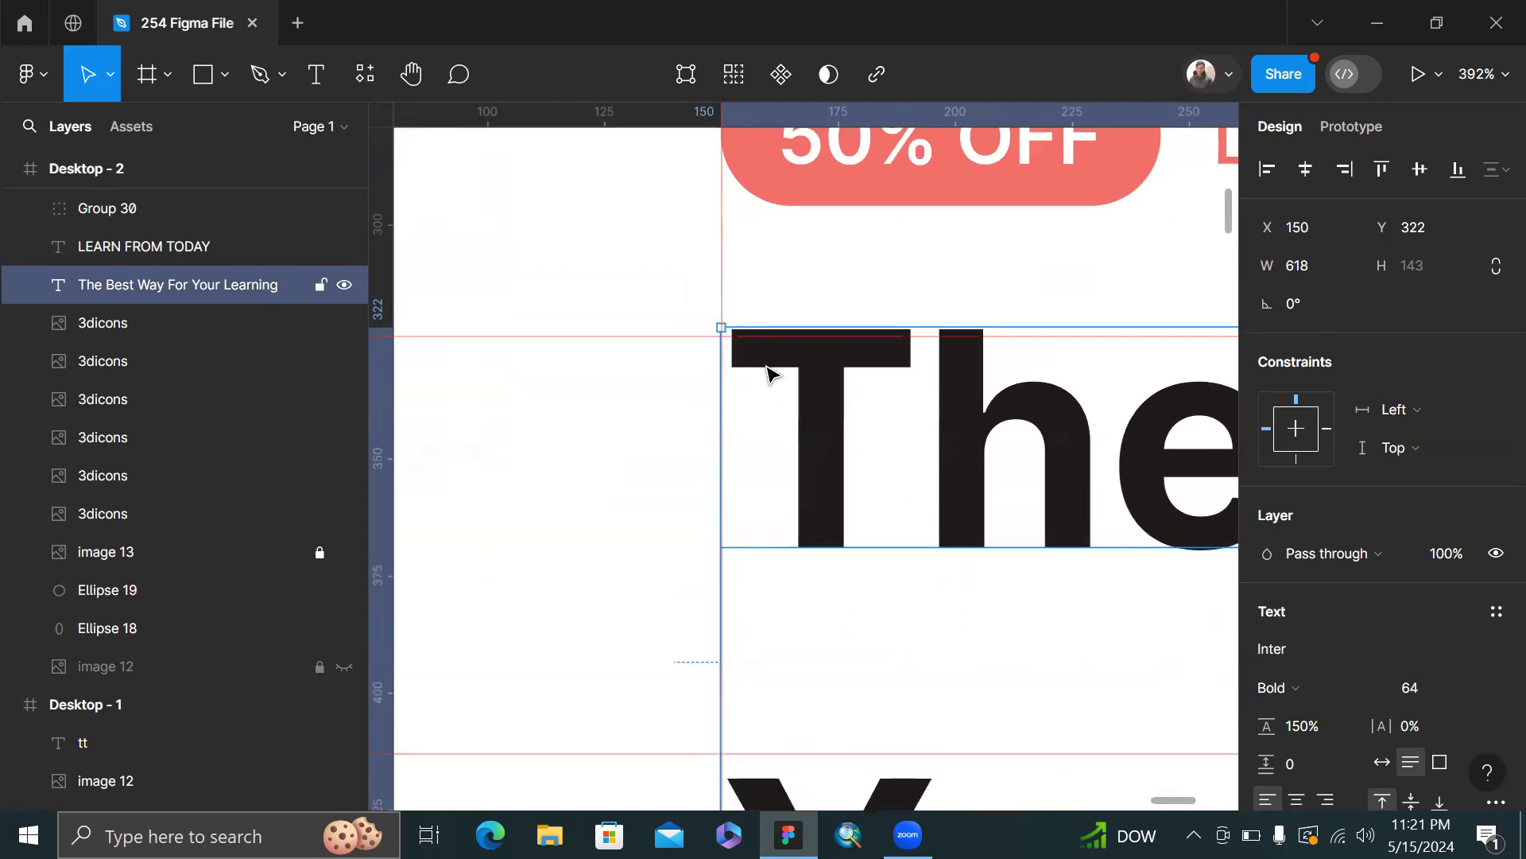
{"action": "scroll", "coordinate": [810, 406], "scroll_direction": "up", "scroll_amount": 3}
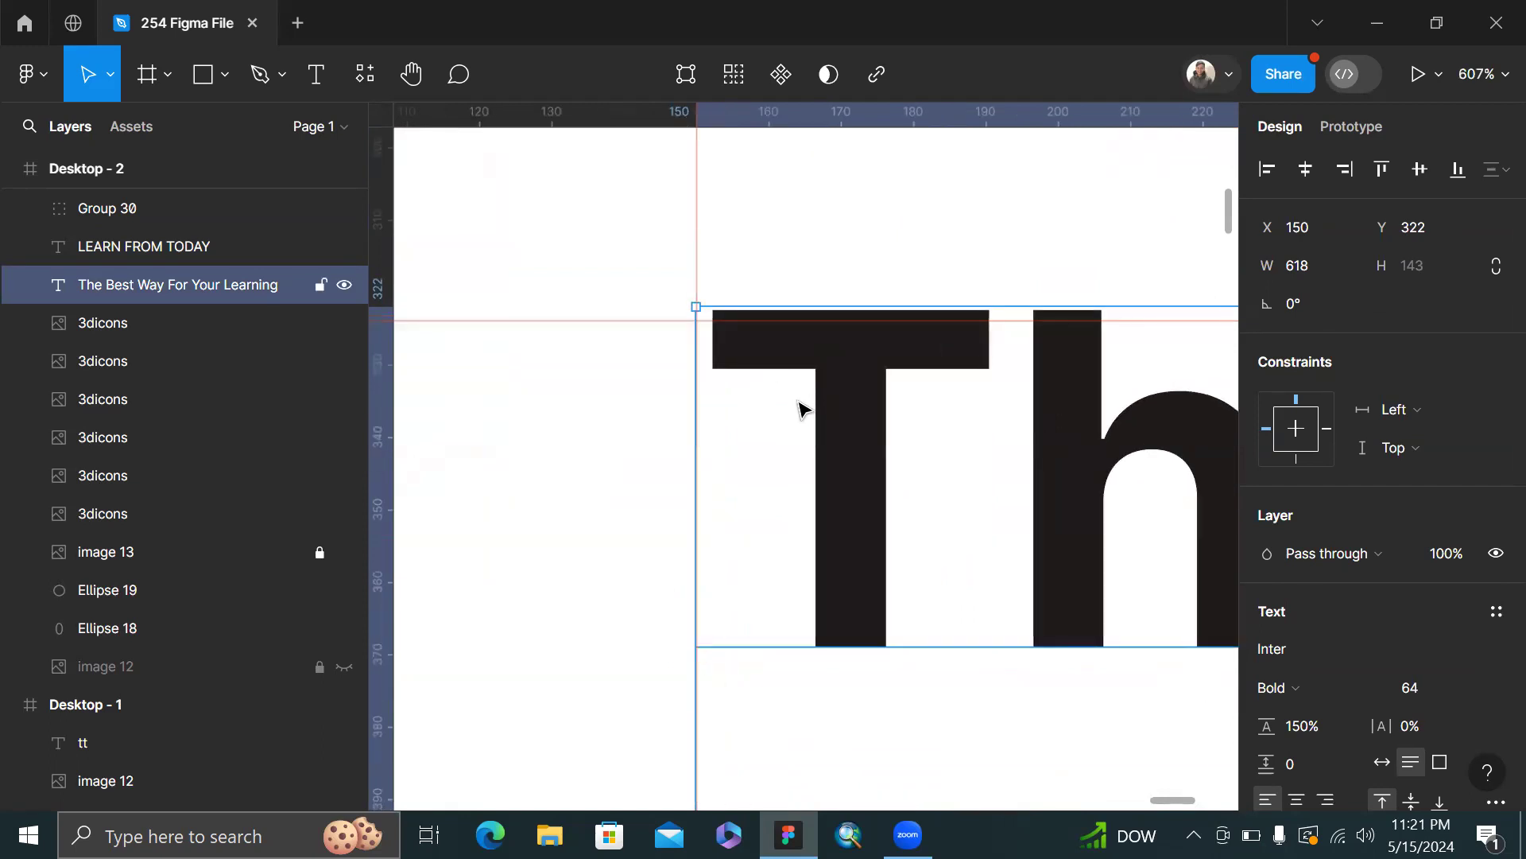
{"action": "key", "text": "Left"}
{"action": "key", "text": "Left"}
{"action": "key", "text": "Left"}
{"action": "key", "text": "Right"}
{"action": "key", "text": "Down"}
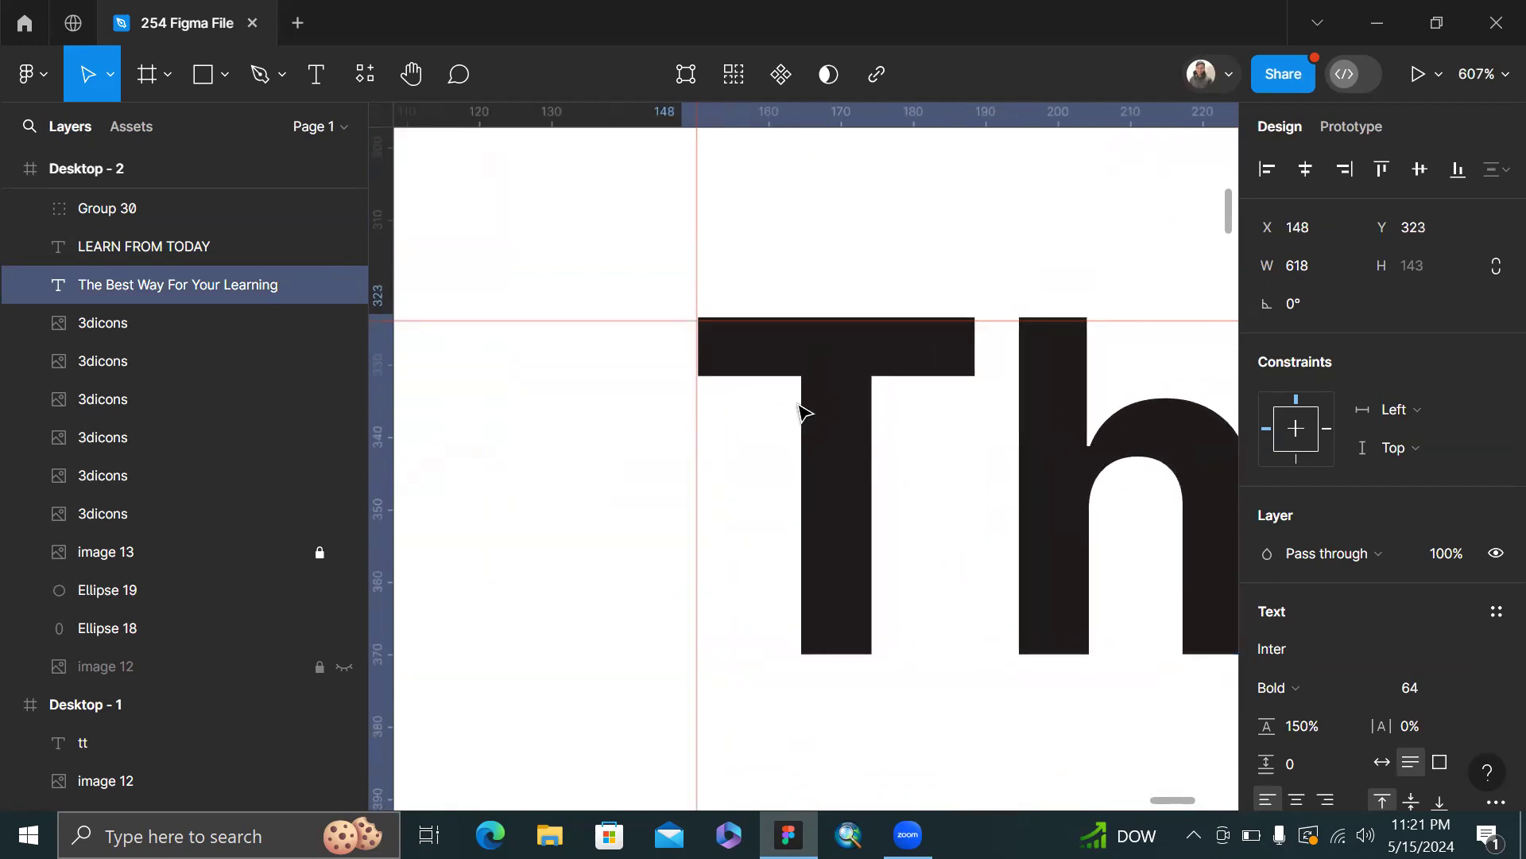
{"action": "key", "text": "Left"}
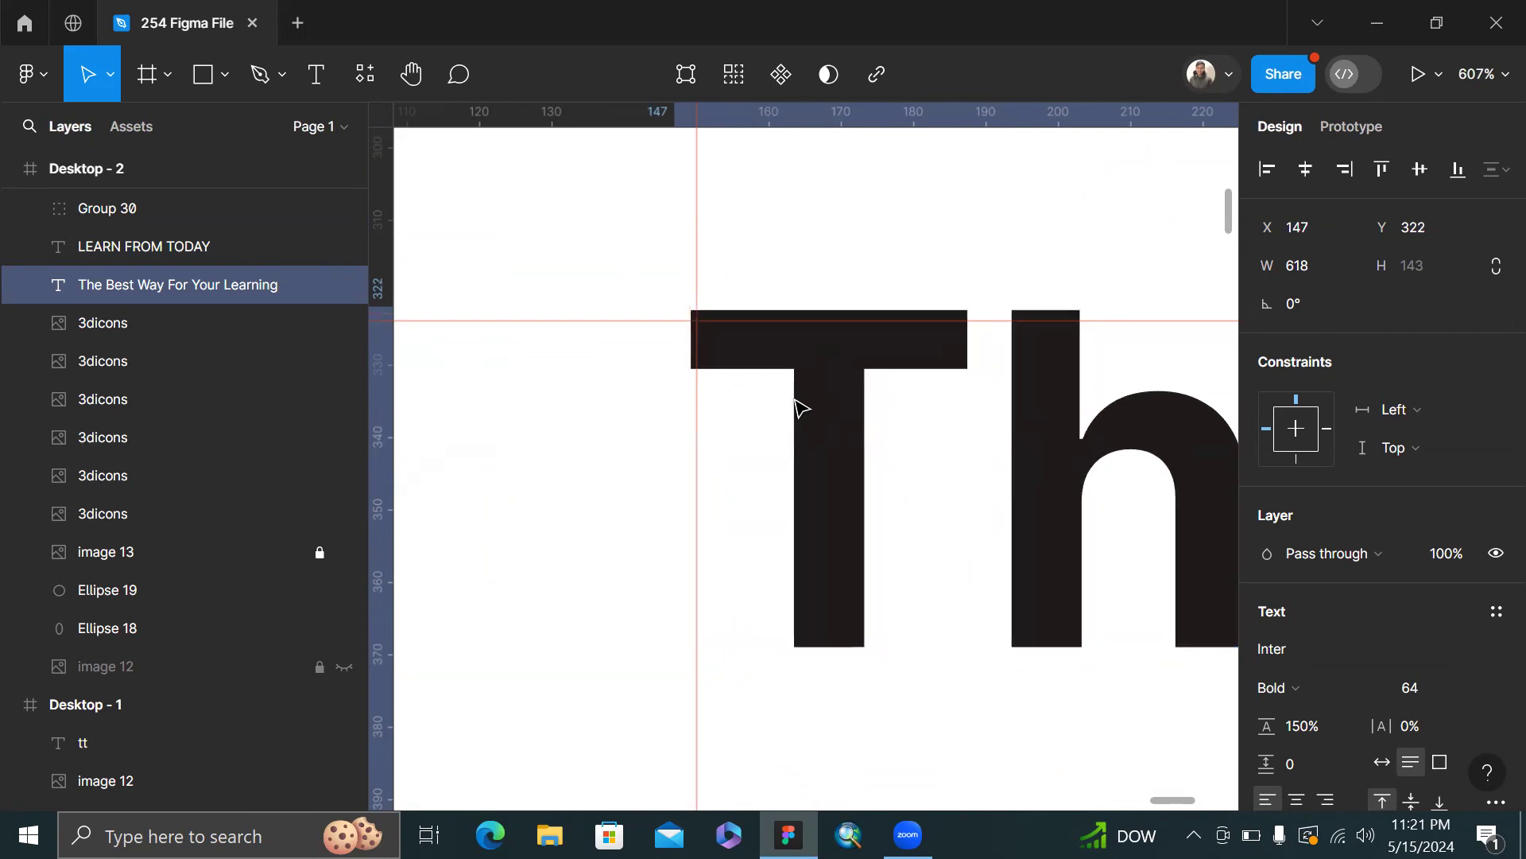
{"action": "key", "text": "Right"}
{"action": "key", "text": "Up"}
{"action": "scroll", "coordinate": [799, 407], "scroll_direction": "down", "scroll_amount": 6}
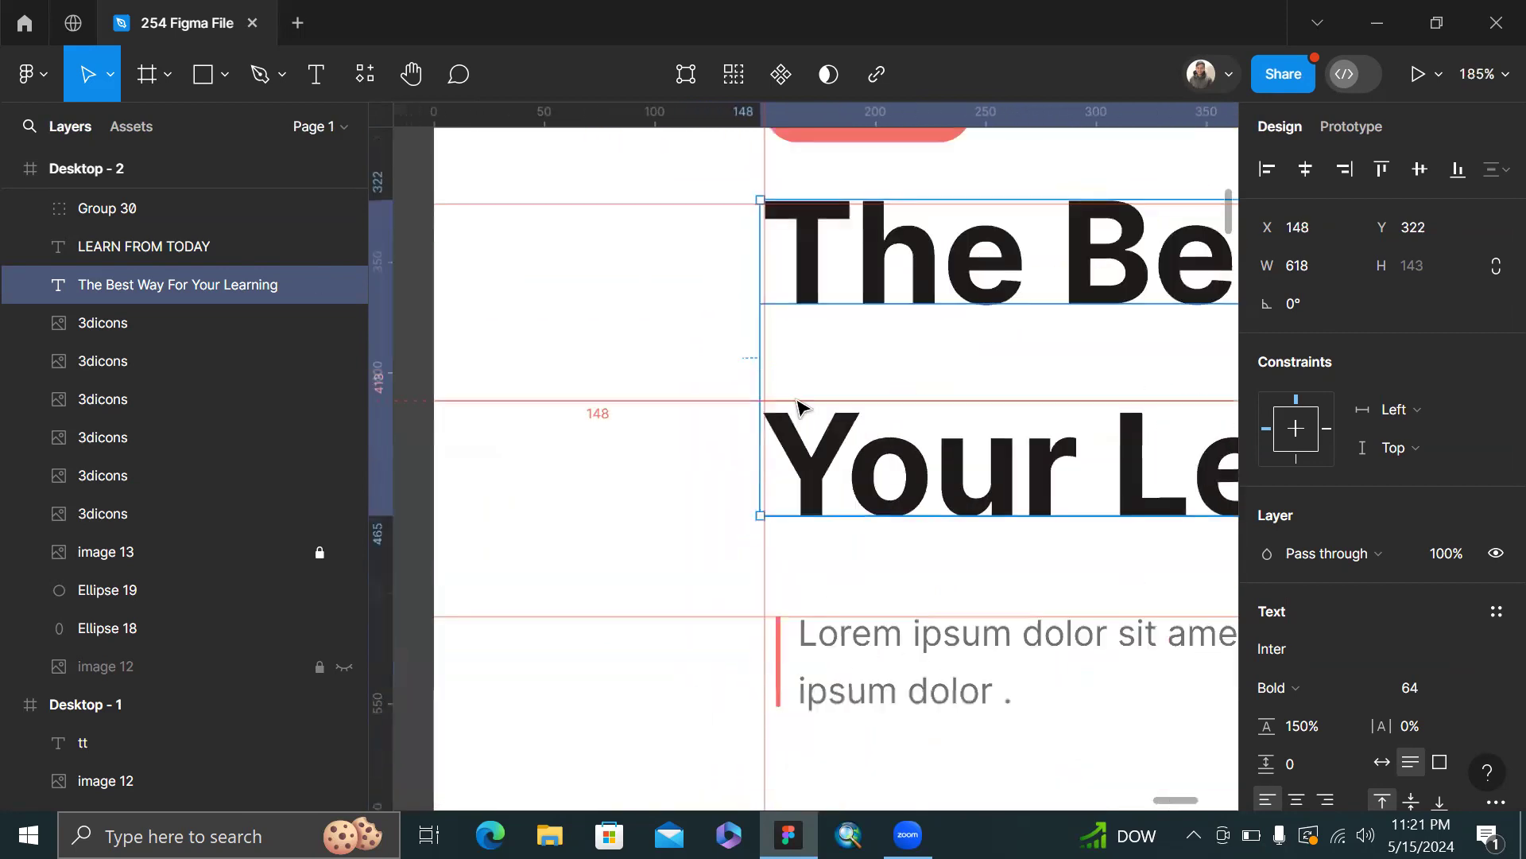
- Check the heading's left edge against the vertical guide, the 50% OFF badge and the content below it
{"action": "scroll", "coordinate": [763, 163], "scroll_direction": "up", "scroll_amount": 4}
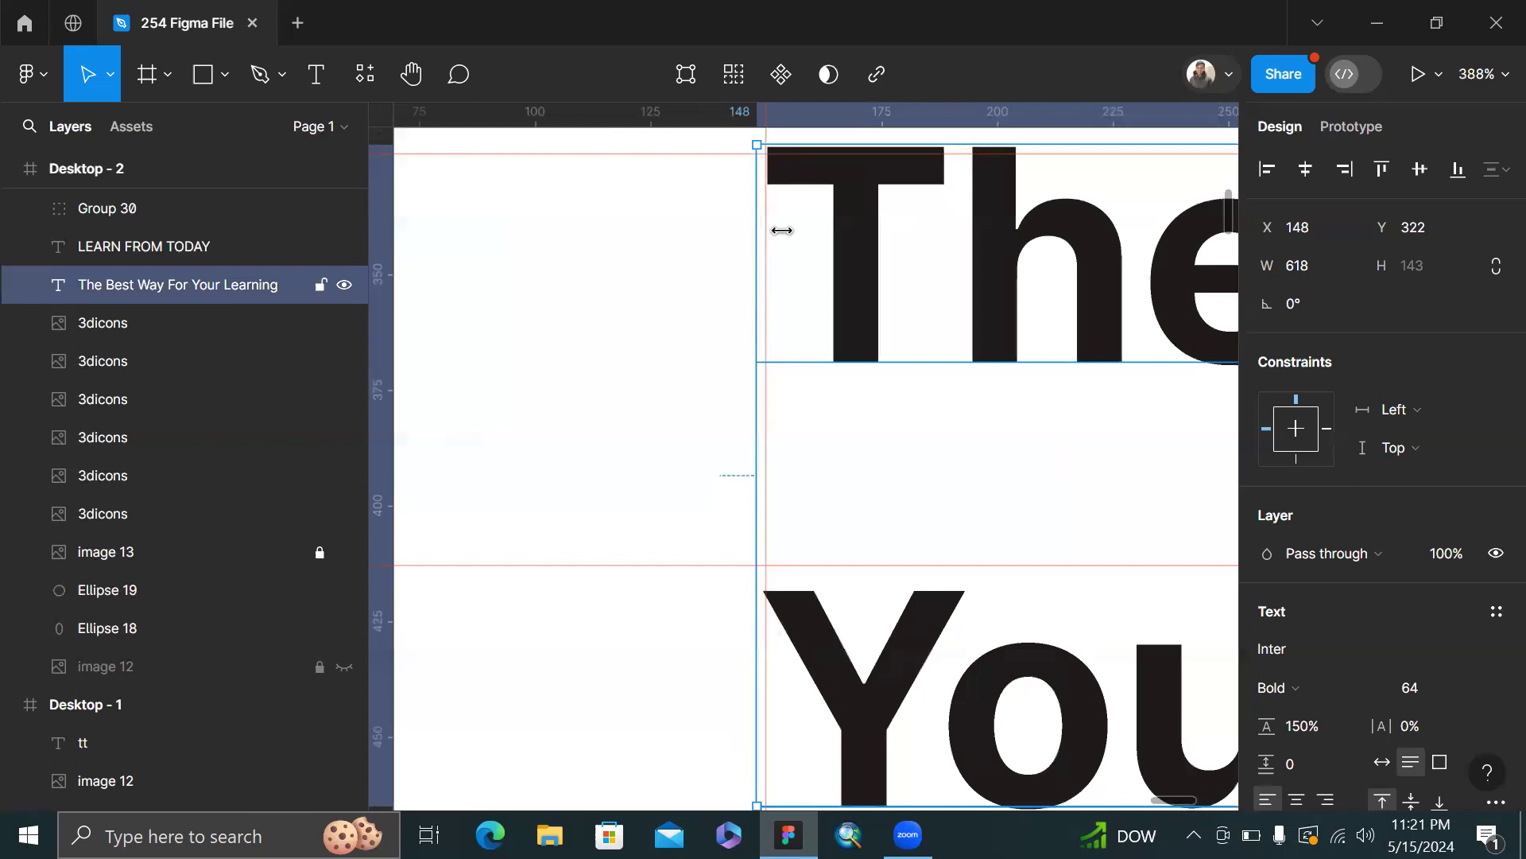
{"action": "scroll", "coordinate": [842, 239], "scroll_direction": "up", "scroll_amount": 3}
{"action": "scroll", "coordinate": [743, 562], "scroll_direction": "up", "scroll_amount": 3}
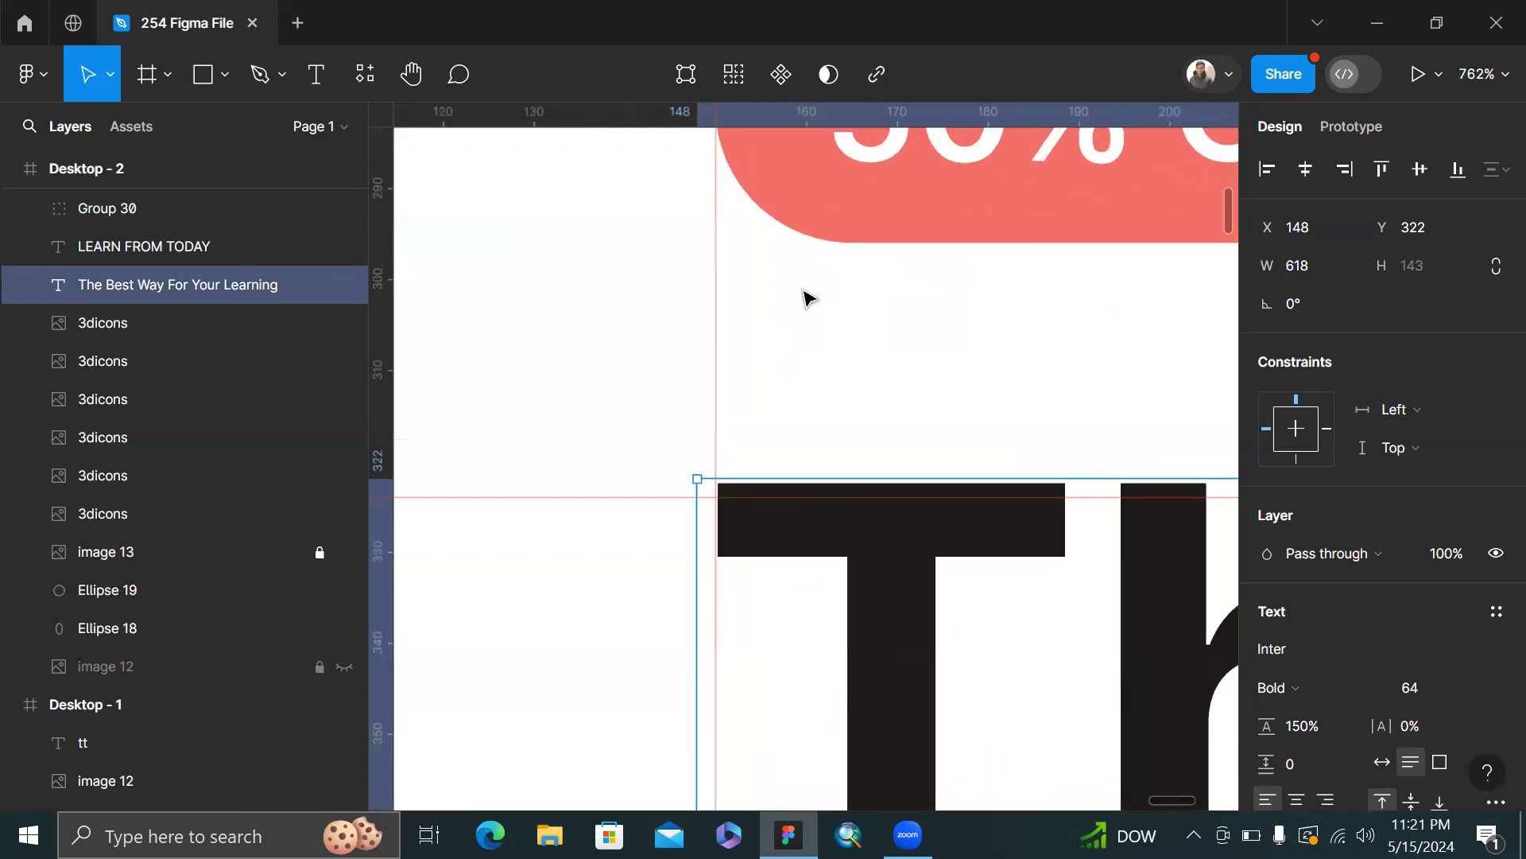
{"action": "scroll", "coordinate": [808, 297], "scroll_direction": "up", "scroll_amount": 2}
{"action": "scroll", "coordinate": [770, 310], "scroll_direction": "down", "scroll_amount": 15}
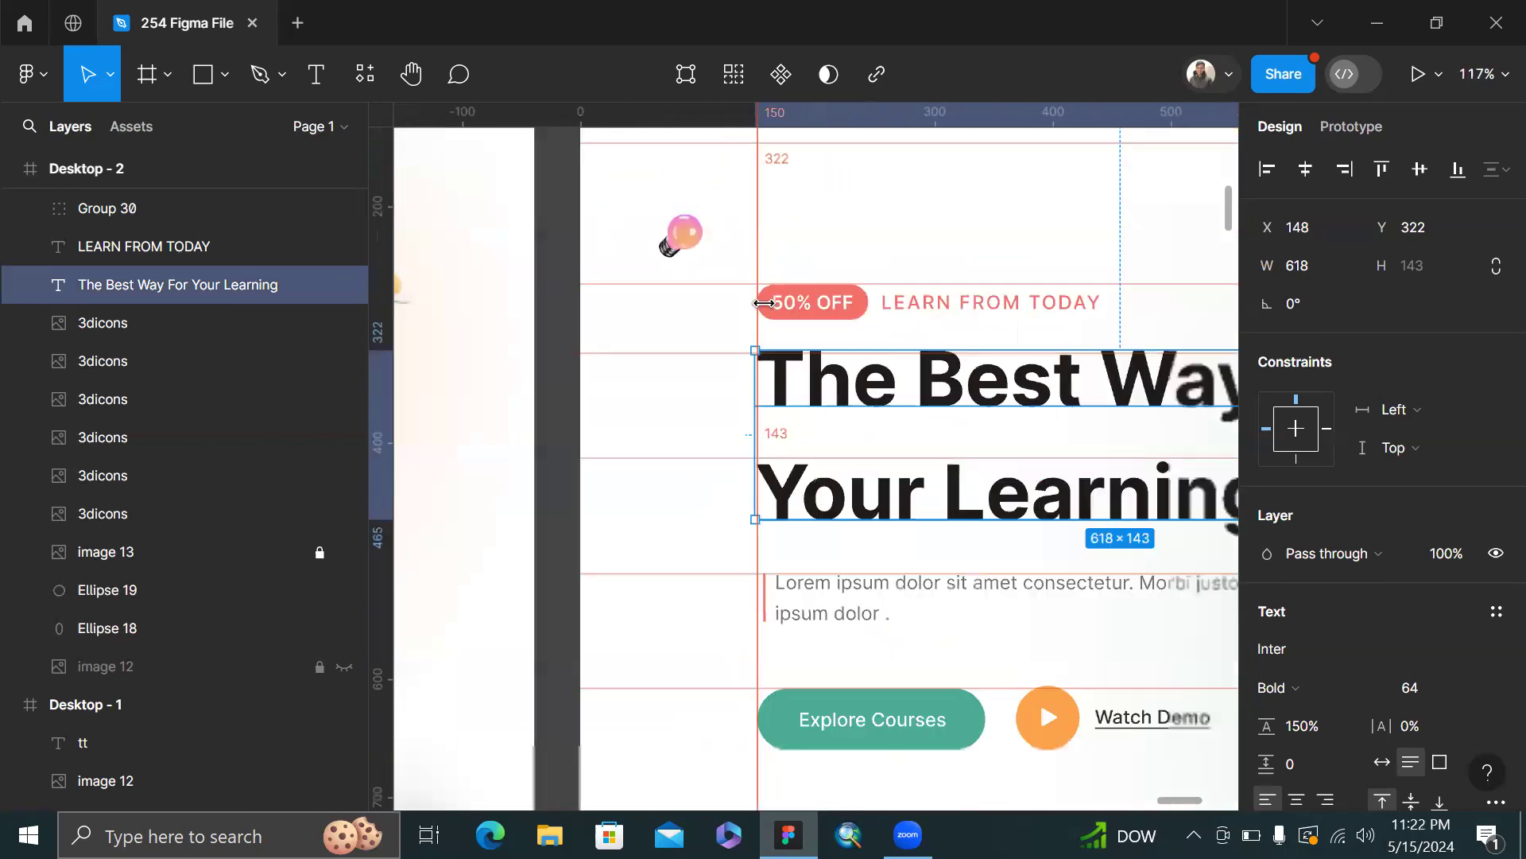
{"action": "scroll", "coordinate": [783, 521], "scroll_direction": "up", "scroll_amount": 4}
{"action": "scroll", "coordinate": [785, 211], "scroll_direction": "up", "scroll_amount": 5}
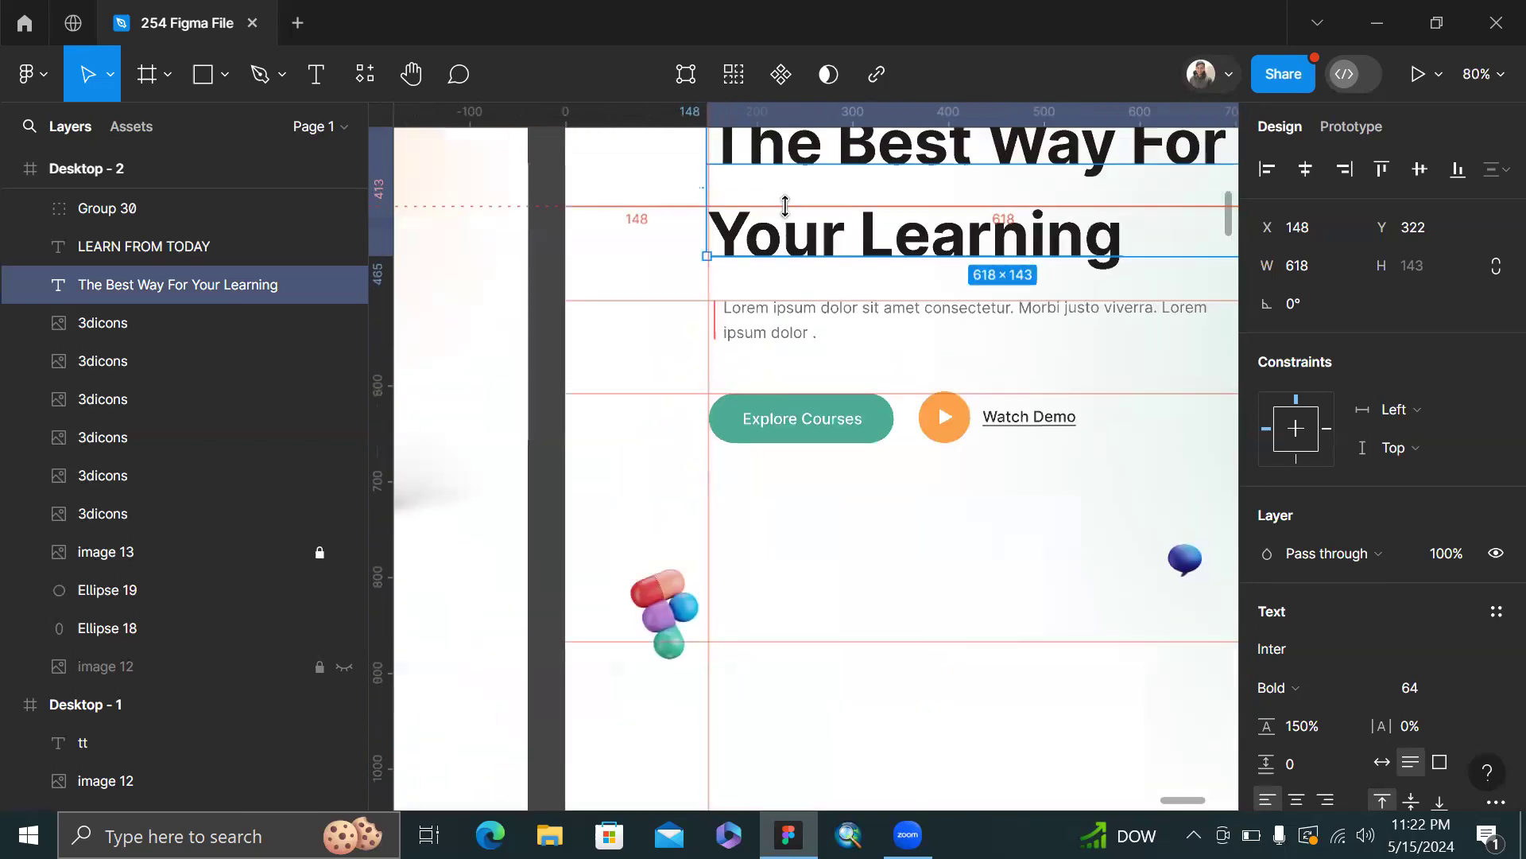
- Try left-aligning the Explore Courses button with the heading, and undo the alignment
{"action": "scroll", "coordinate": [784, 214], "scroll_direction": "down", "scroll_amount": 3}
{"action": "left_click", "coordinate": [789, 337], "text": "shift"}
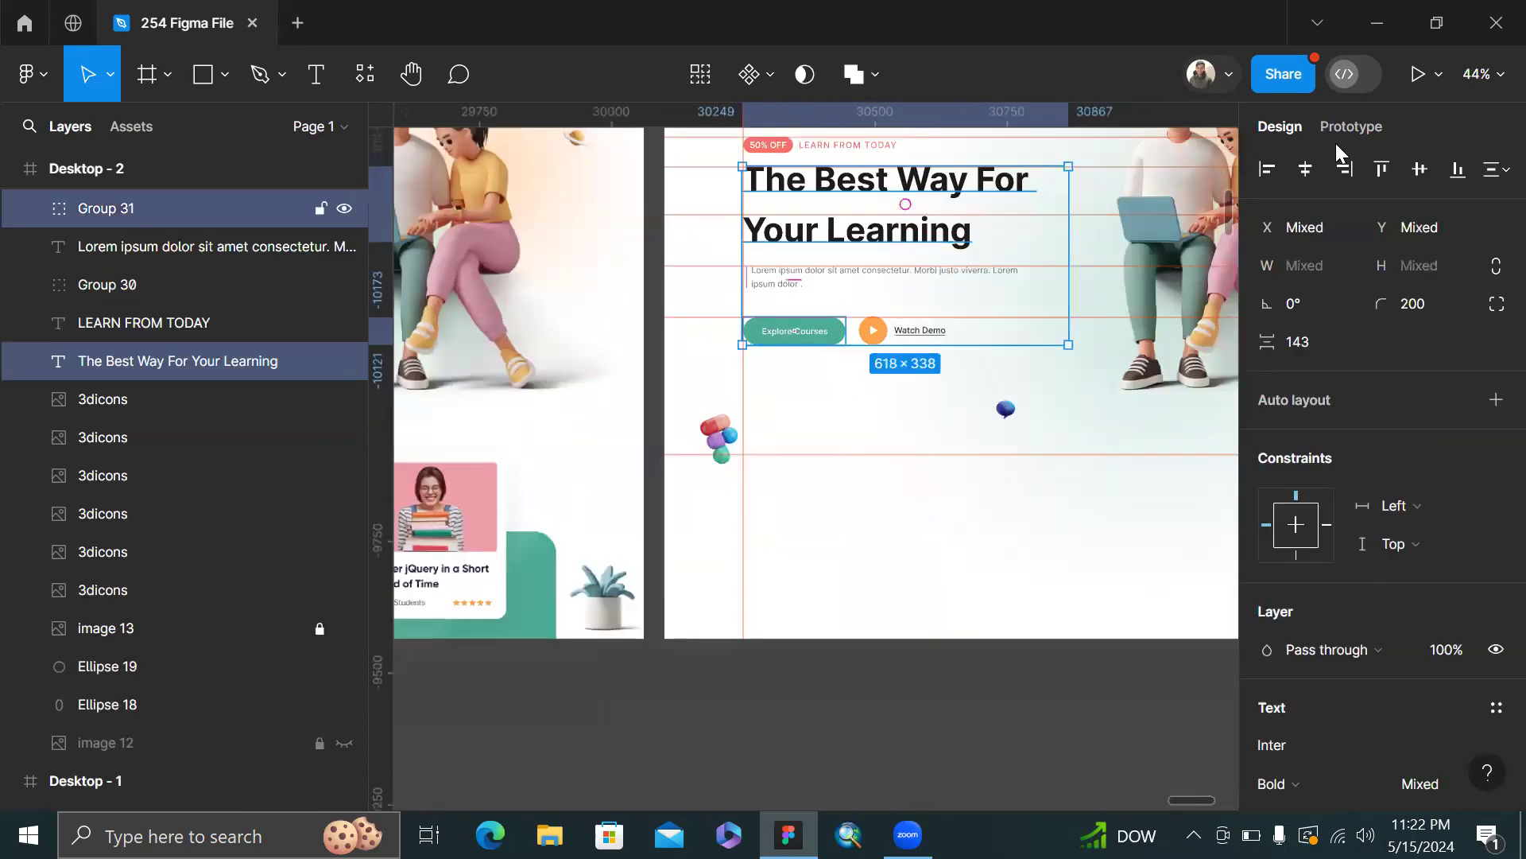
{"action": "left_click", "coordinate": [1266, 170]}
{"action": "scroll", "coordinate": [585, 407], "scroll_direction": "up", "scroll_amount": 5}
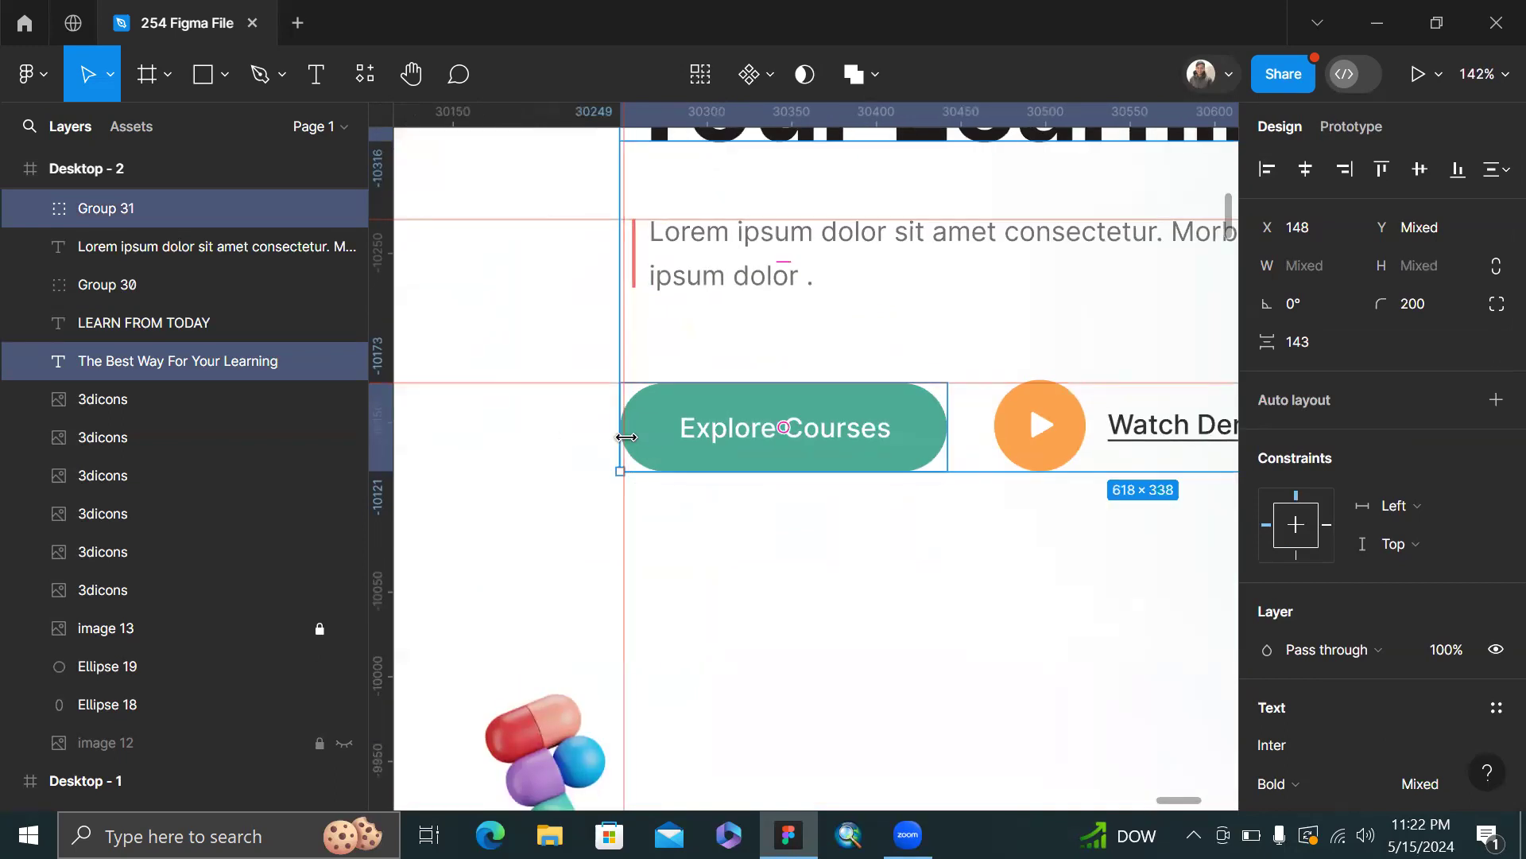
{"action": "key", "text": "ctrl+z"}
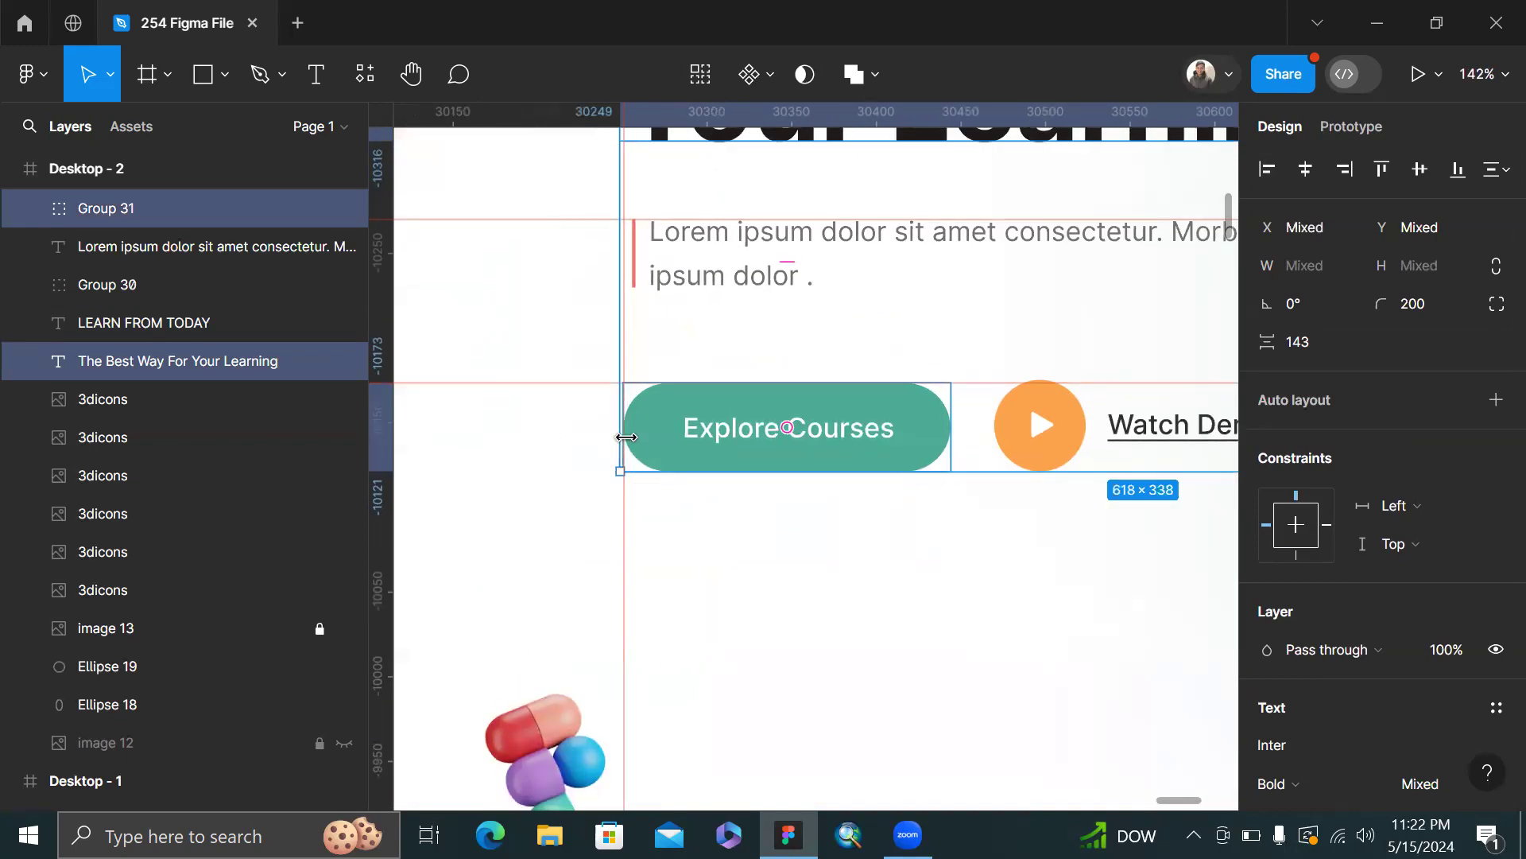
- Undo the heading's nudges and recheck its left edge against the vertical guide
{"action": "left_click", "coordinate": [577, 512]}
{"action": "key", "text": "ctrl+z"}
{"action": "key", "text": "ctrl+z"}
{"action": "key", "text": "ctrl+z"}
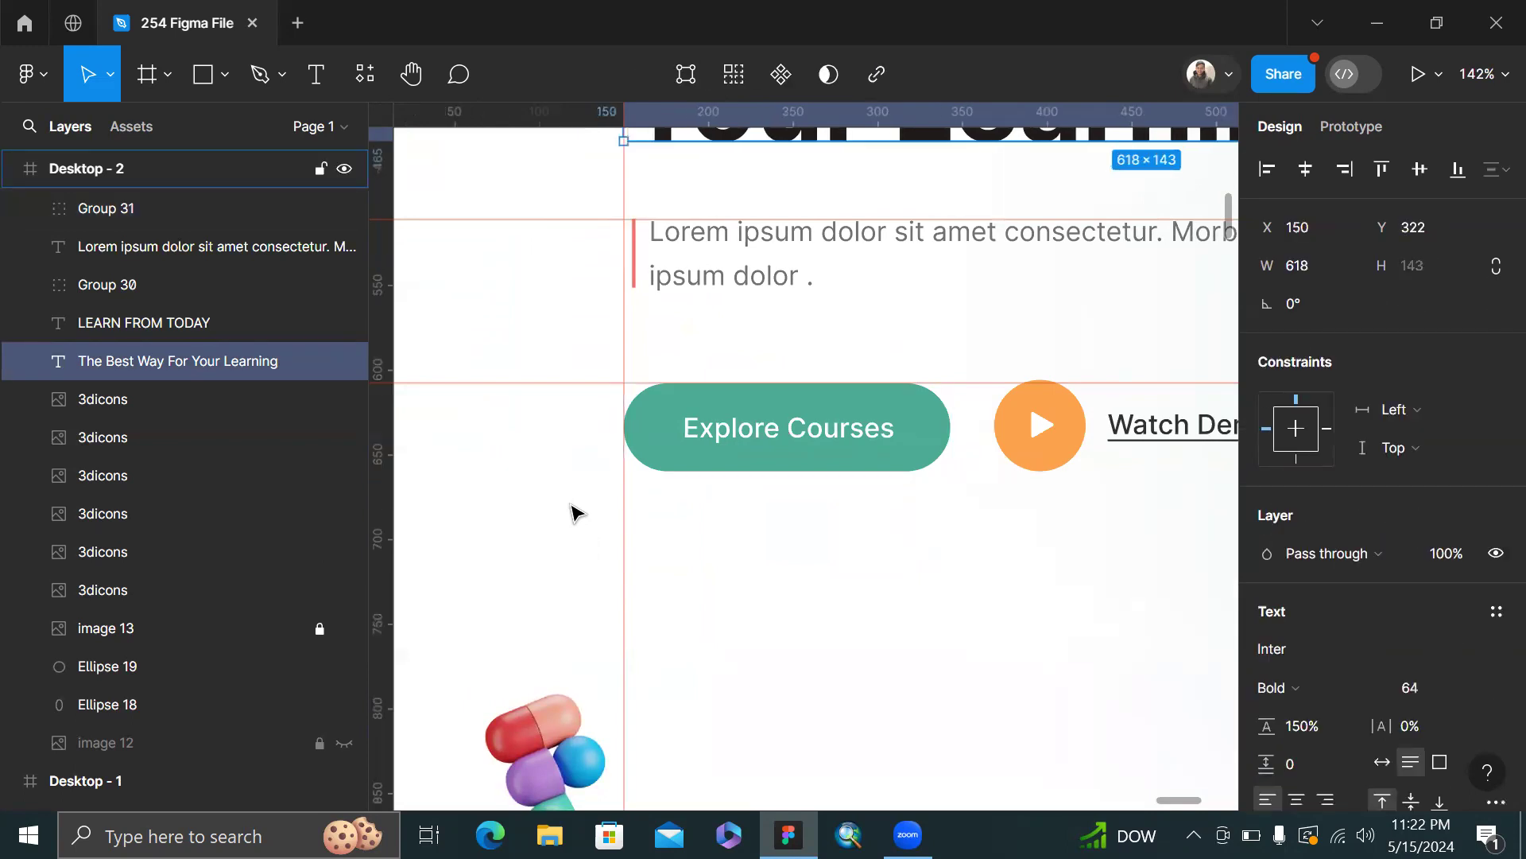
{"action": "scroll", "coordinate": [598, 459], "scroll_direction": "down", "scroll_amount": 5, "text": "ctrl"}
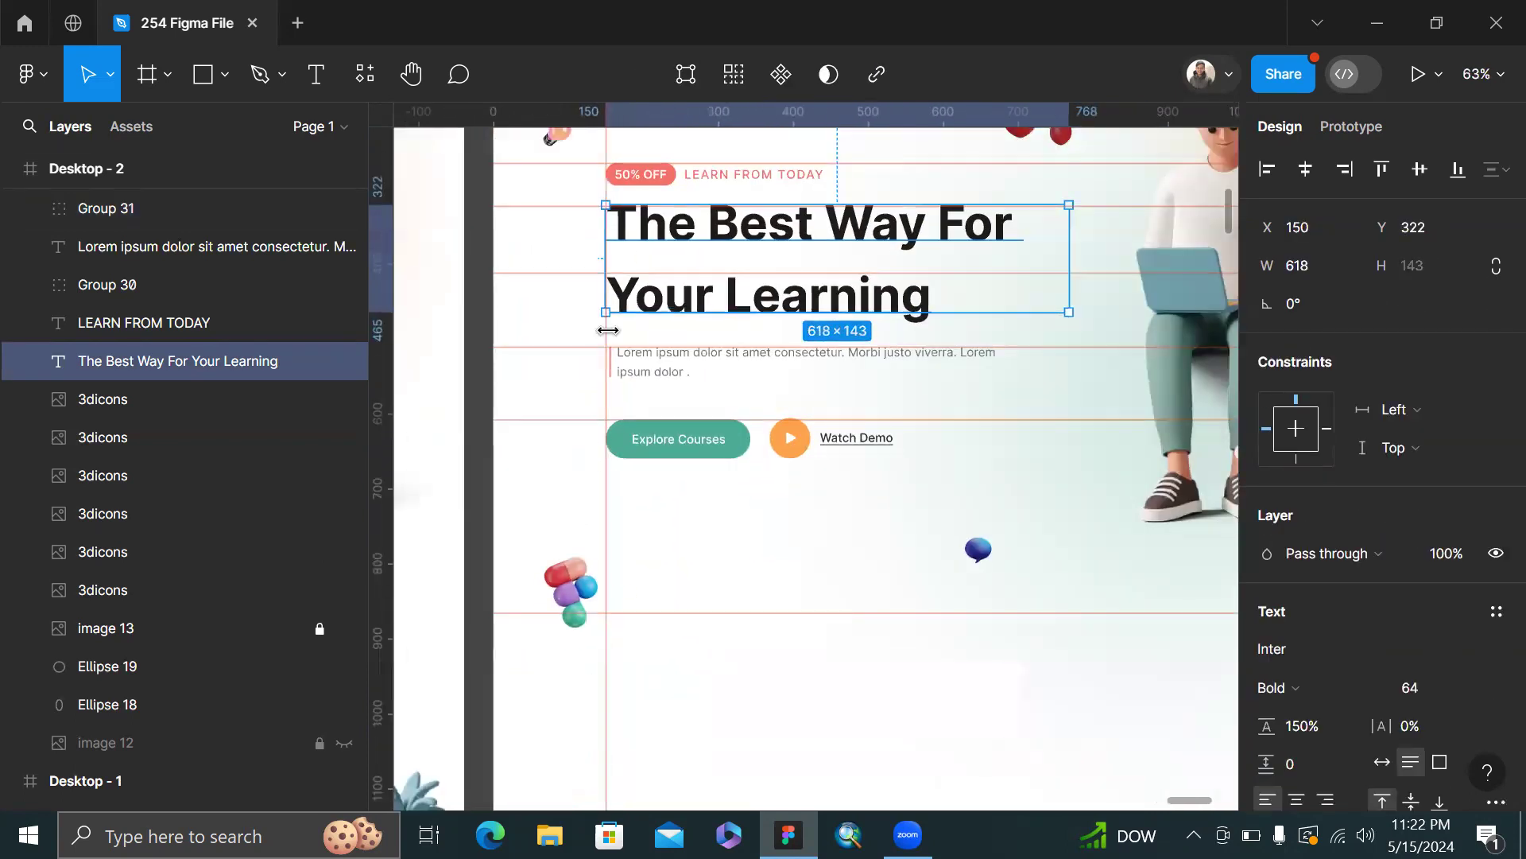
{"action": "scroll", "coordinate": [622, 204], "scroll_direction": "up", "scroll_amount": 10, "text": "ctrl"}
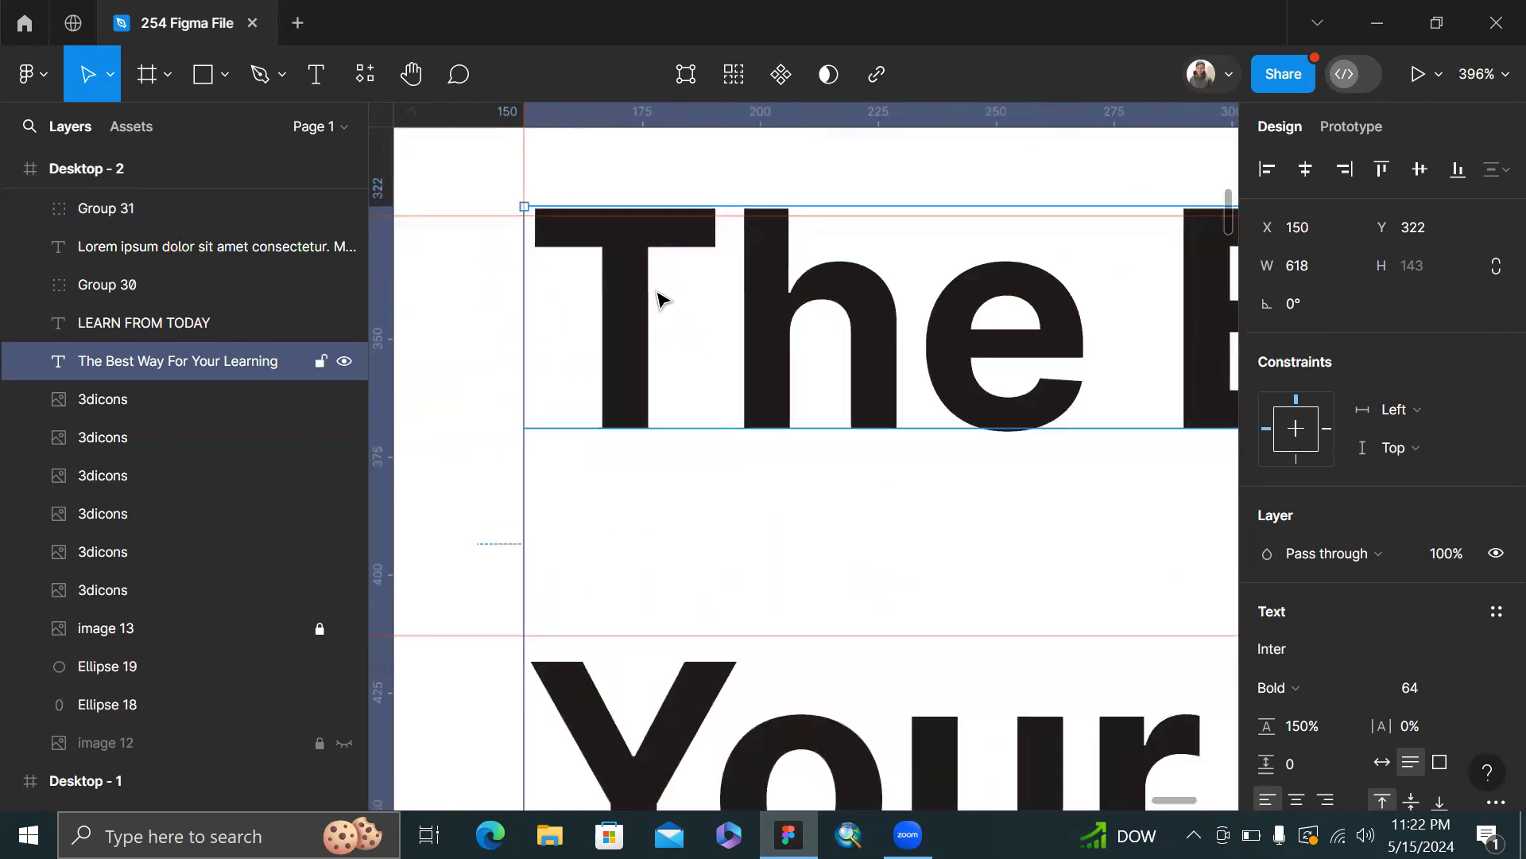
- Nudge the heading "The Best Way For Your Learning" left to X 147 so its letters line up with the vertical guide
{"action": "left_click_drag", "start_coordinate": [638, 295], "coordinate": [650, 304]}
{"action": "key", "text": "Left"}
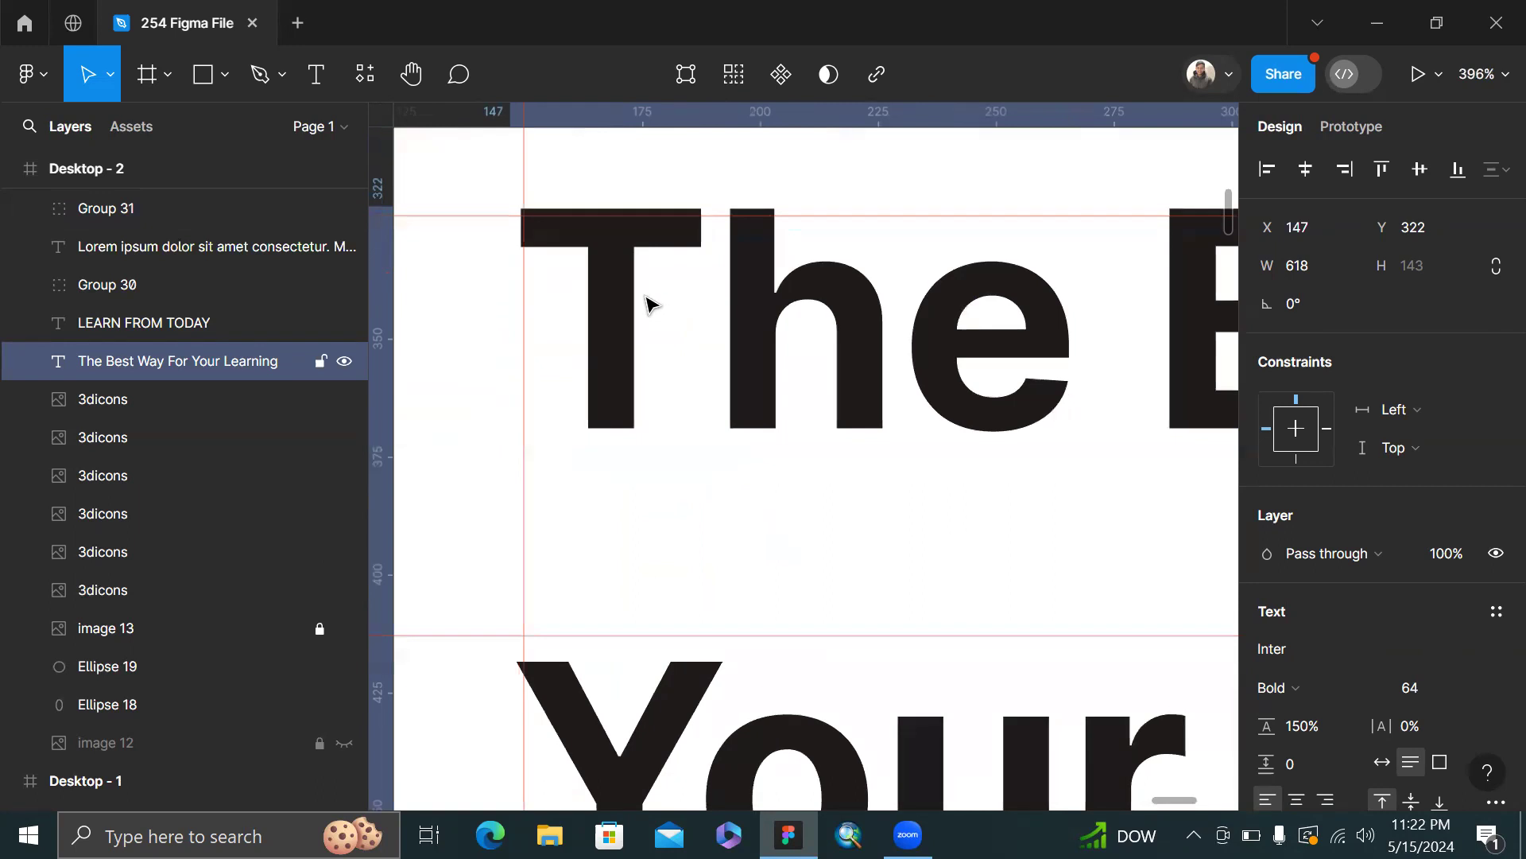
{"action": "key", "text": "Right"}
{"action": "key", "text": "Left"}
{"action": "scroll", "coordinate": [650, 305], "scroll_direction": "down", "scroll_amount": 5}
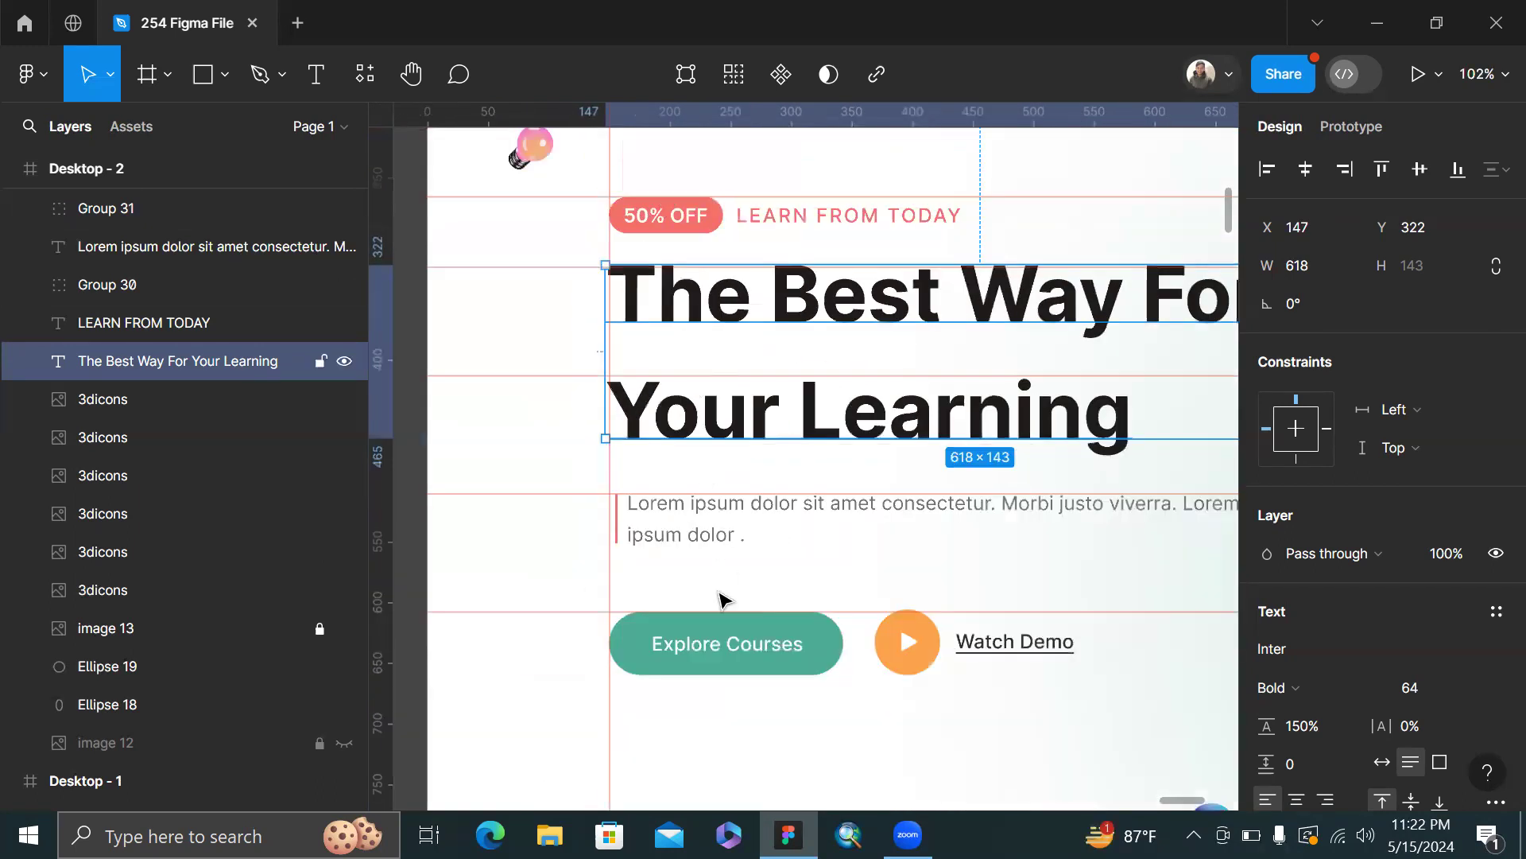
- Check the Explore Courses button against the vertical guide, and nudge the red line and lorem ipsum paragraph left together onto that guide
{"action": "left_click", "coordinate": [722, 653]}
{"action": "scroll", "coordinate": [719, 647], "scroll_direction": "up", "scroll_amount": 5}
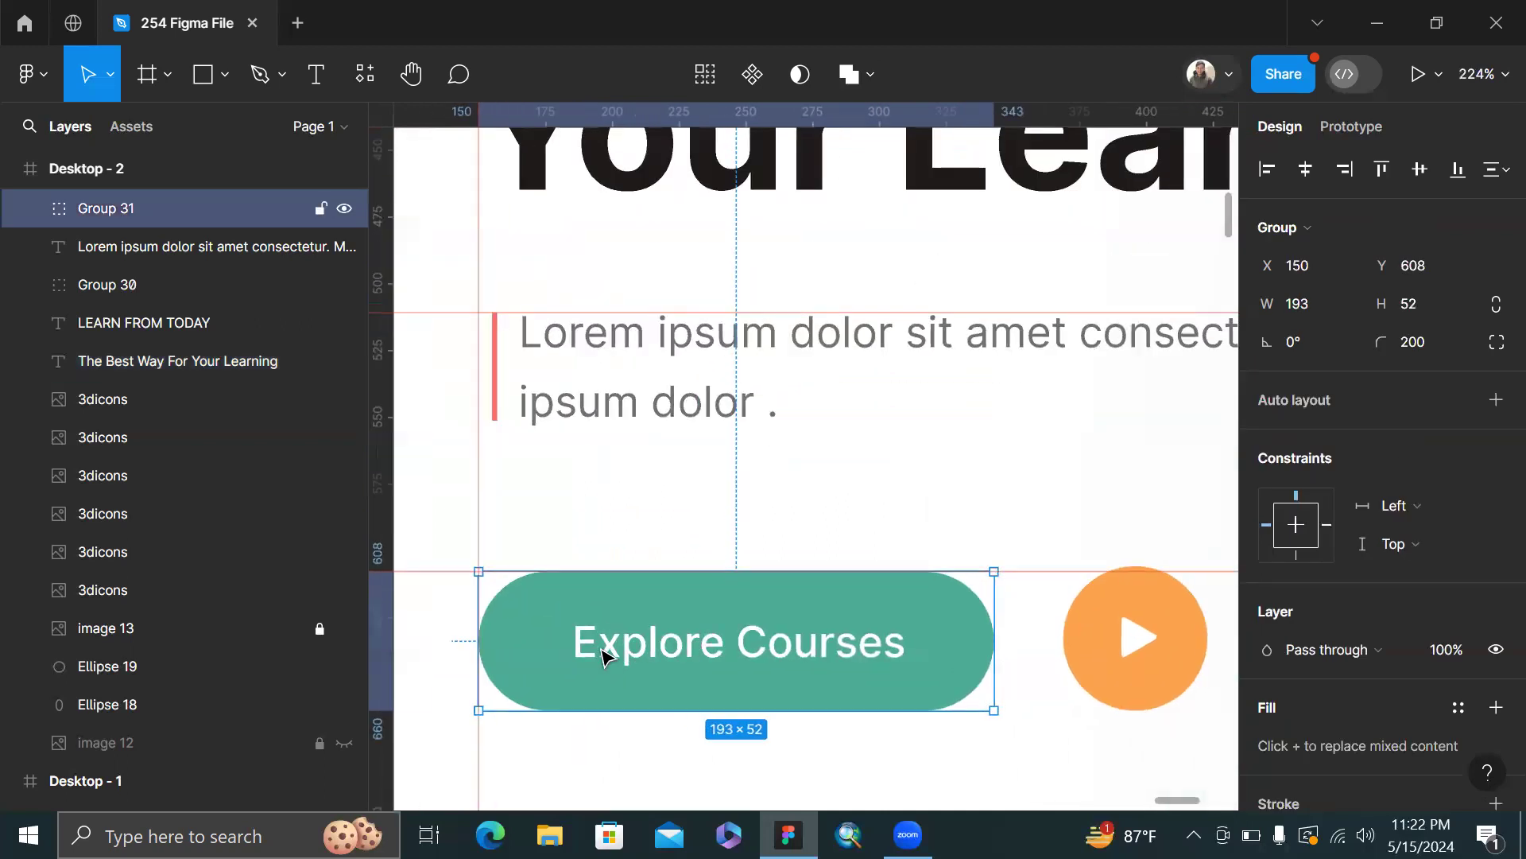
{"action": "scroll", "coordinate": [598, 646], "scroll_direction": "down", "scroll_amount": 5}
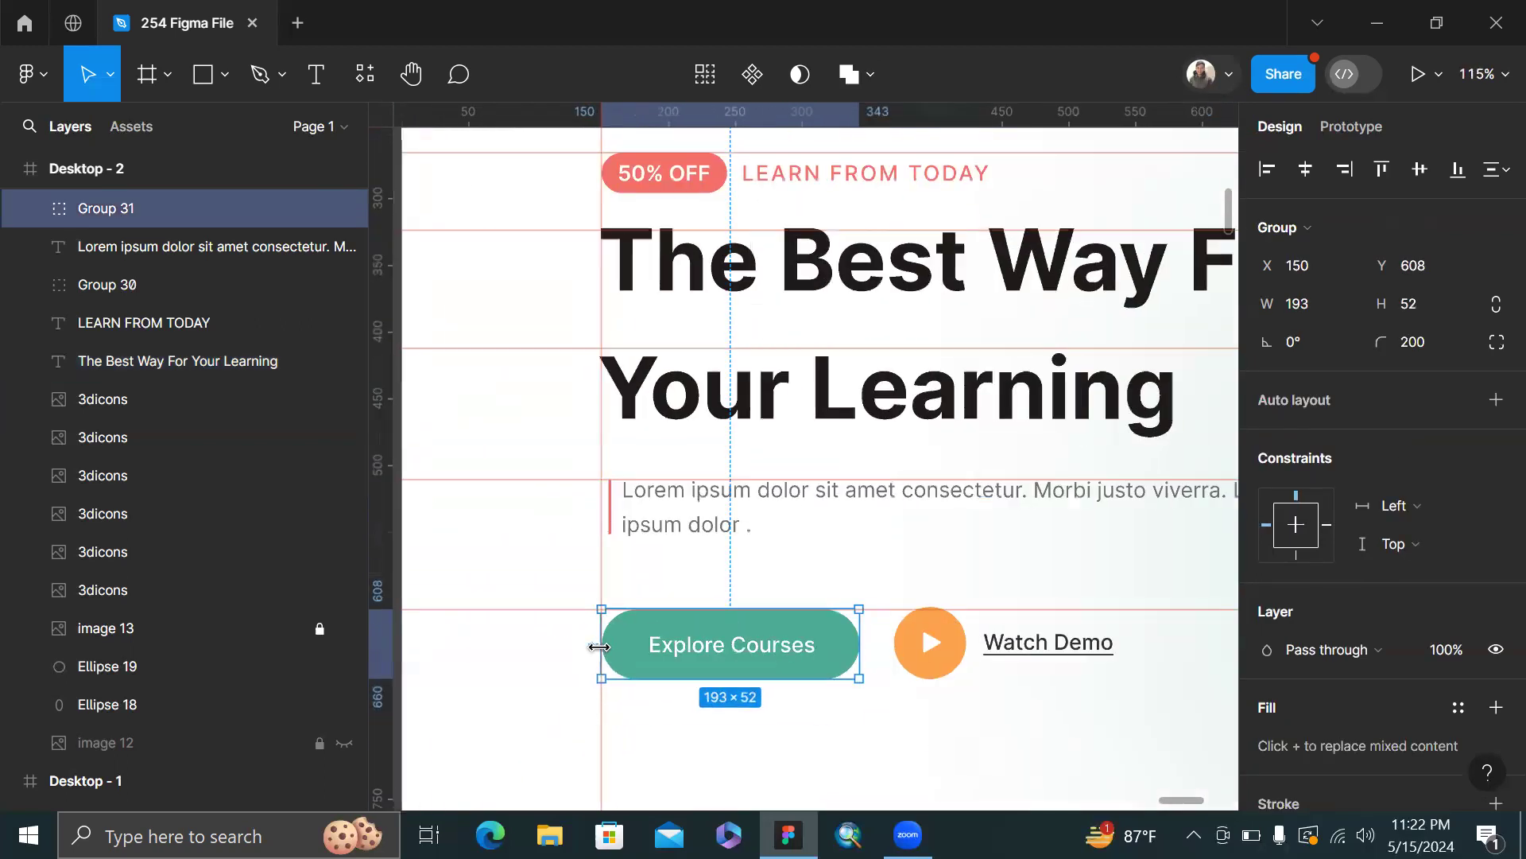
{"action": "scroll", "coordinate": [600, 589], "scroll_direction": "up", "scroll_amount": 5}
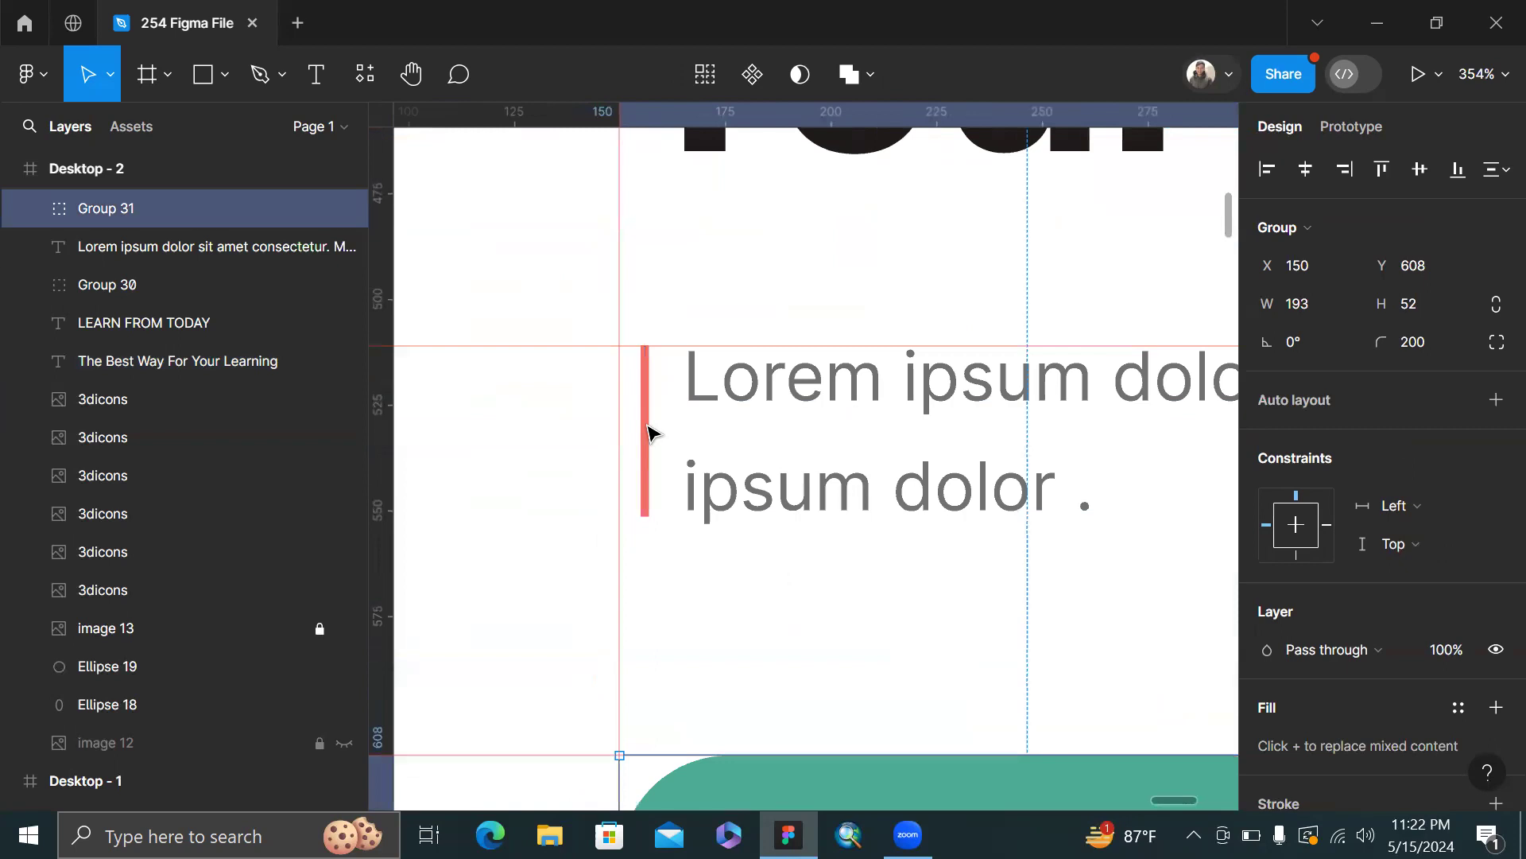
{"action": "left_click", "coordinate": [651, 432]}
{"action": "left_click", "coordinate": [725, 417], "text": "shift"}
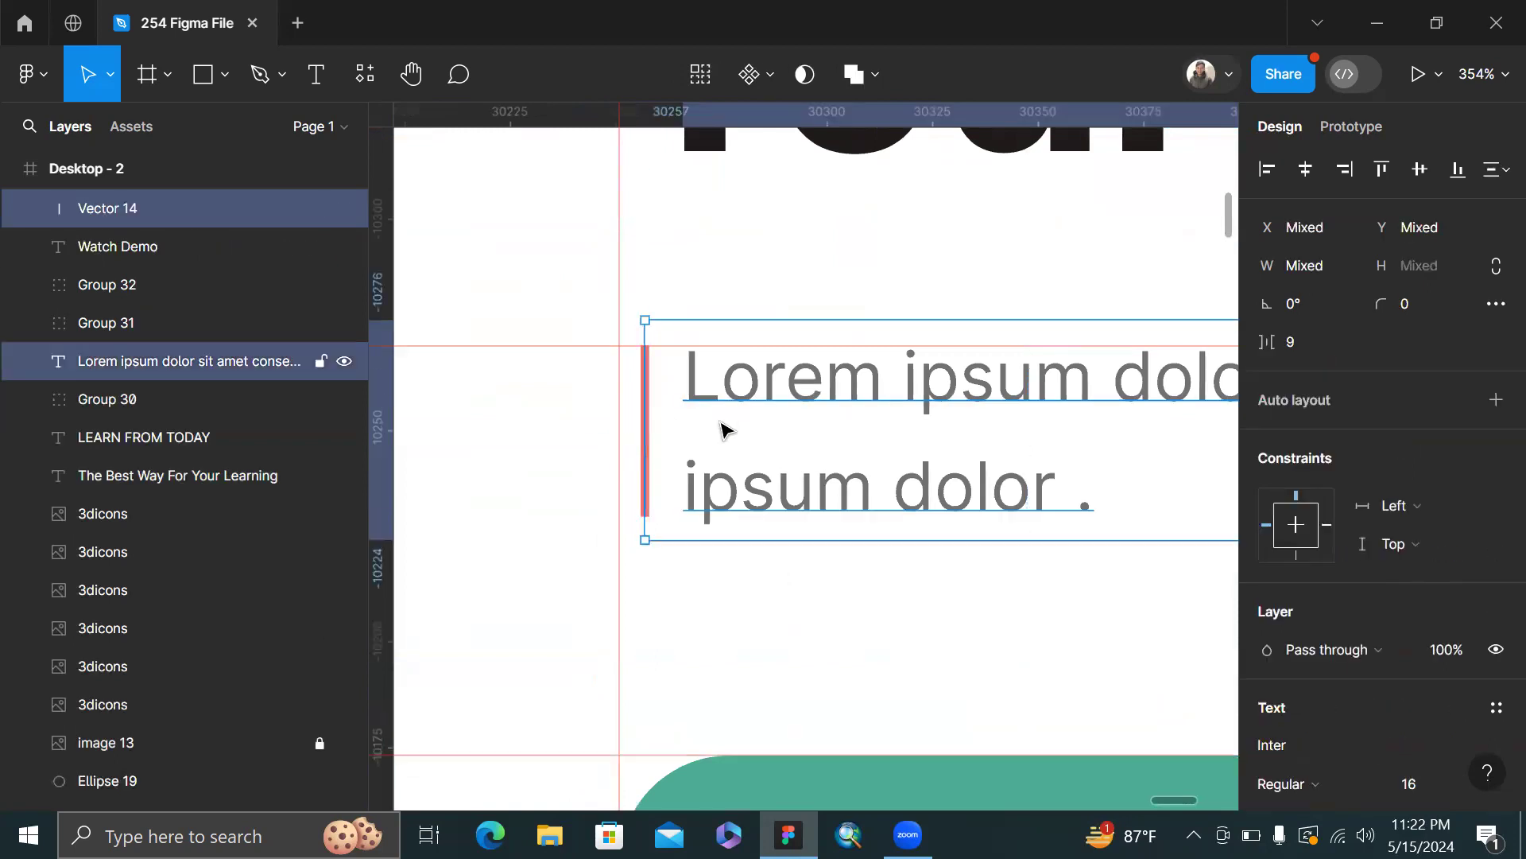
{"action": "scroll", "coordinate": [711, 429], "scroll_direction": "up", "scroll_amount": 2}
{"action": "key", "text": "Left"}
{"action": "key", "text": "Left"}
{"action": "key", "text": "Left"}
{"action": "key", "text": "Left"}
{"action": "key", "text": "Left"}
{"action": "key", "text": "Left"}
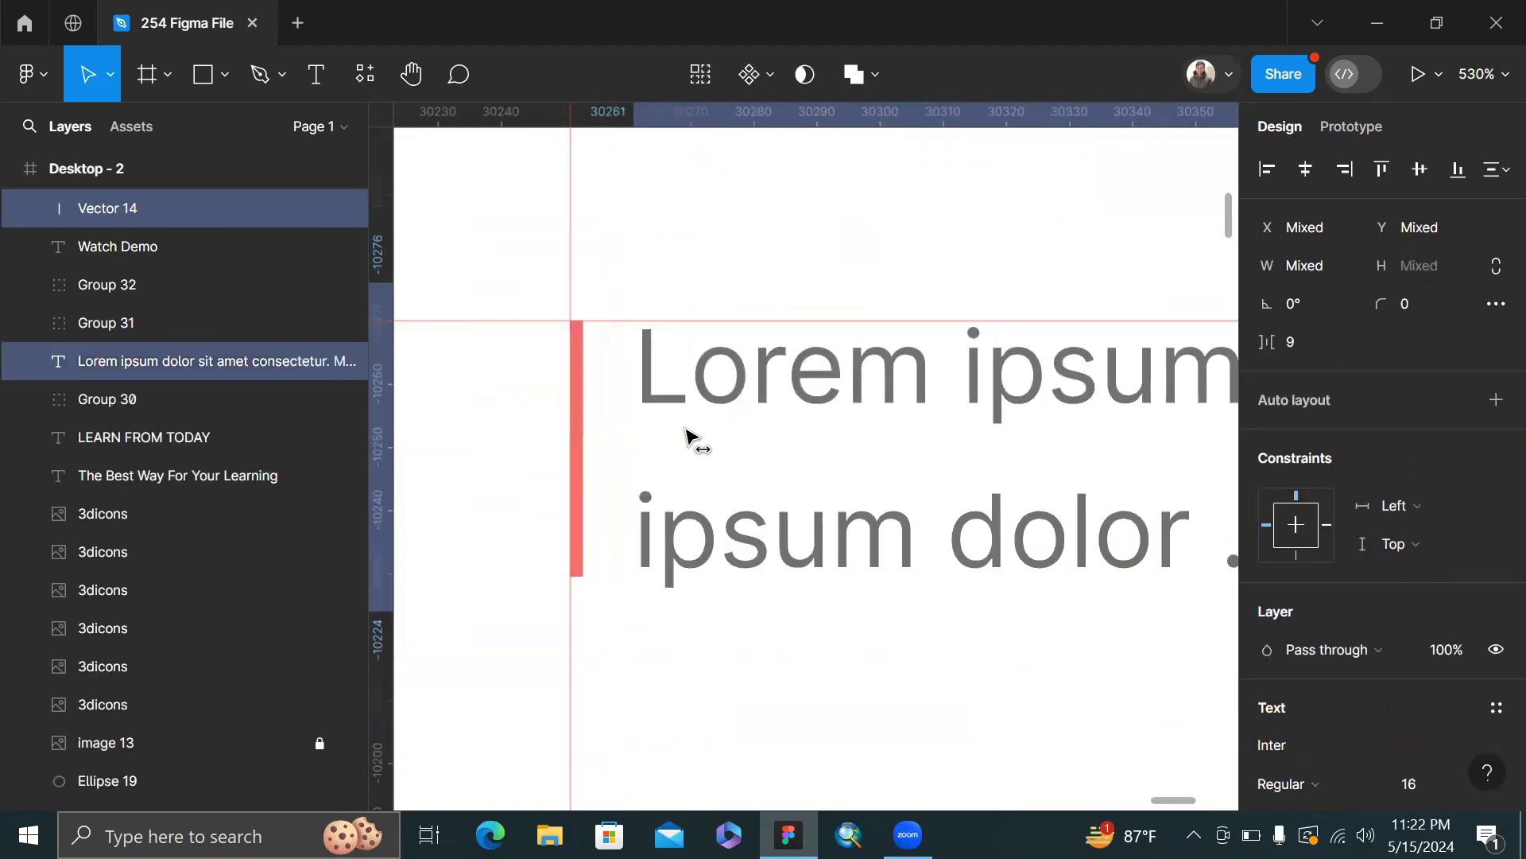
{"action": "scroll", "coordinate": [690, 436], "scroll_direction": "up", "scroll_amount": 2}
{"action": "key", "text": "Right"}
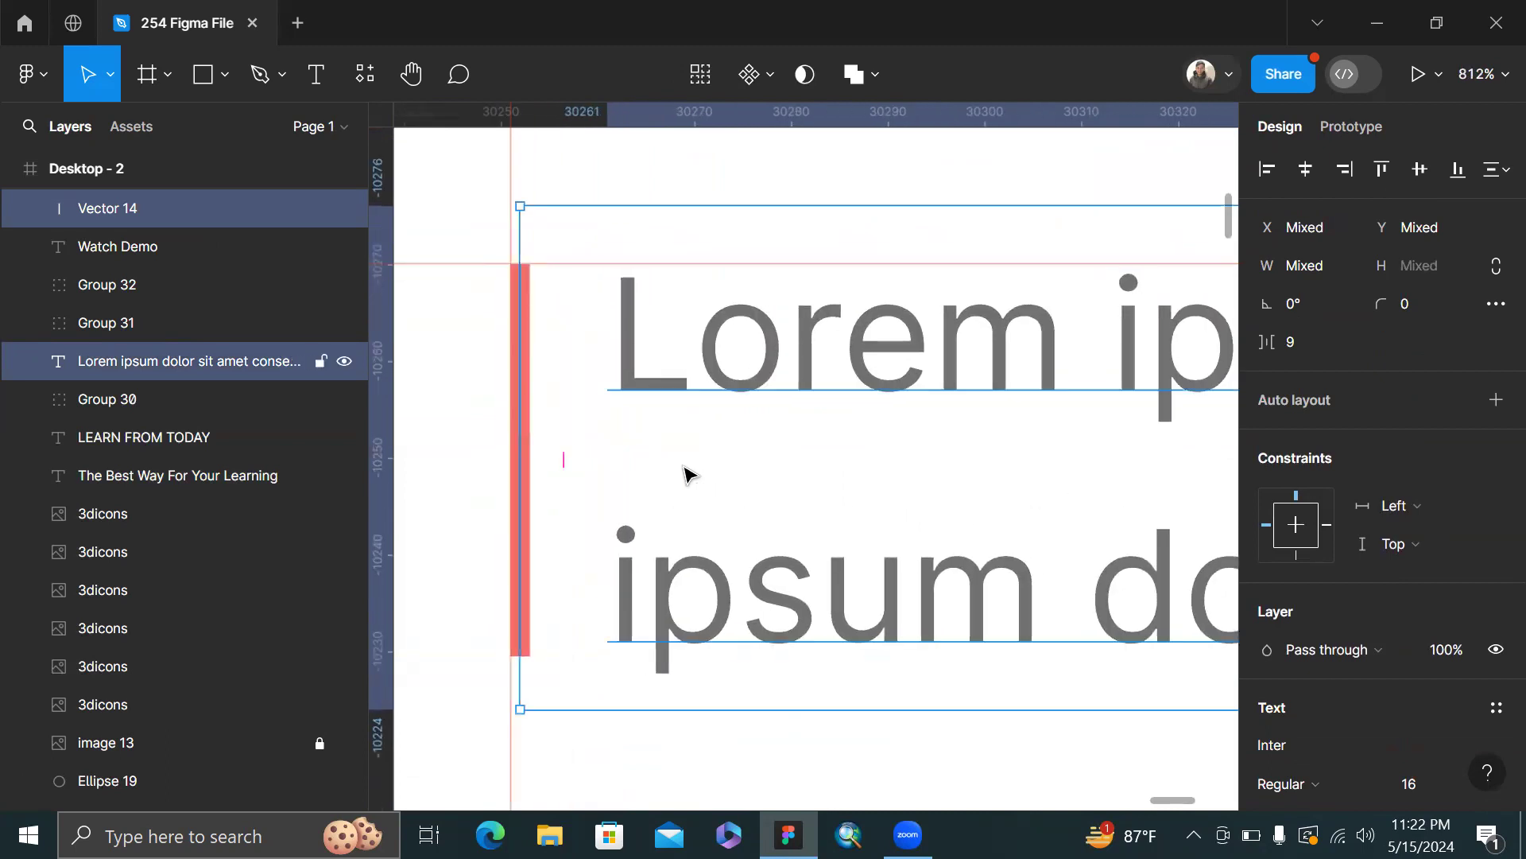
{"action": "scroll", "coordinate": [690, 475], "scroll_direction": "down", "scroll_amount": 10}
{"action": "key", "text": "Escape"}
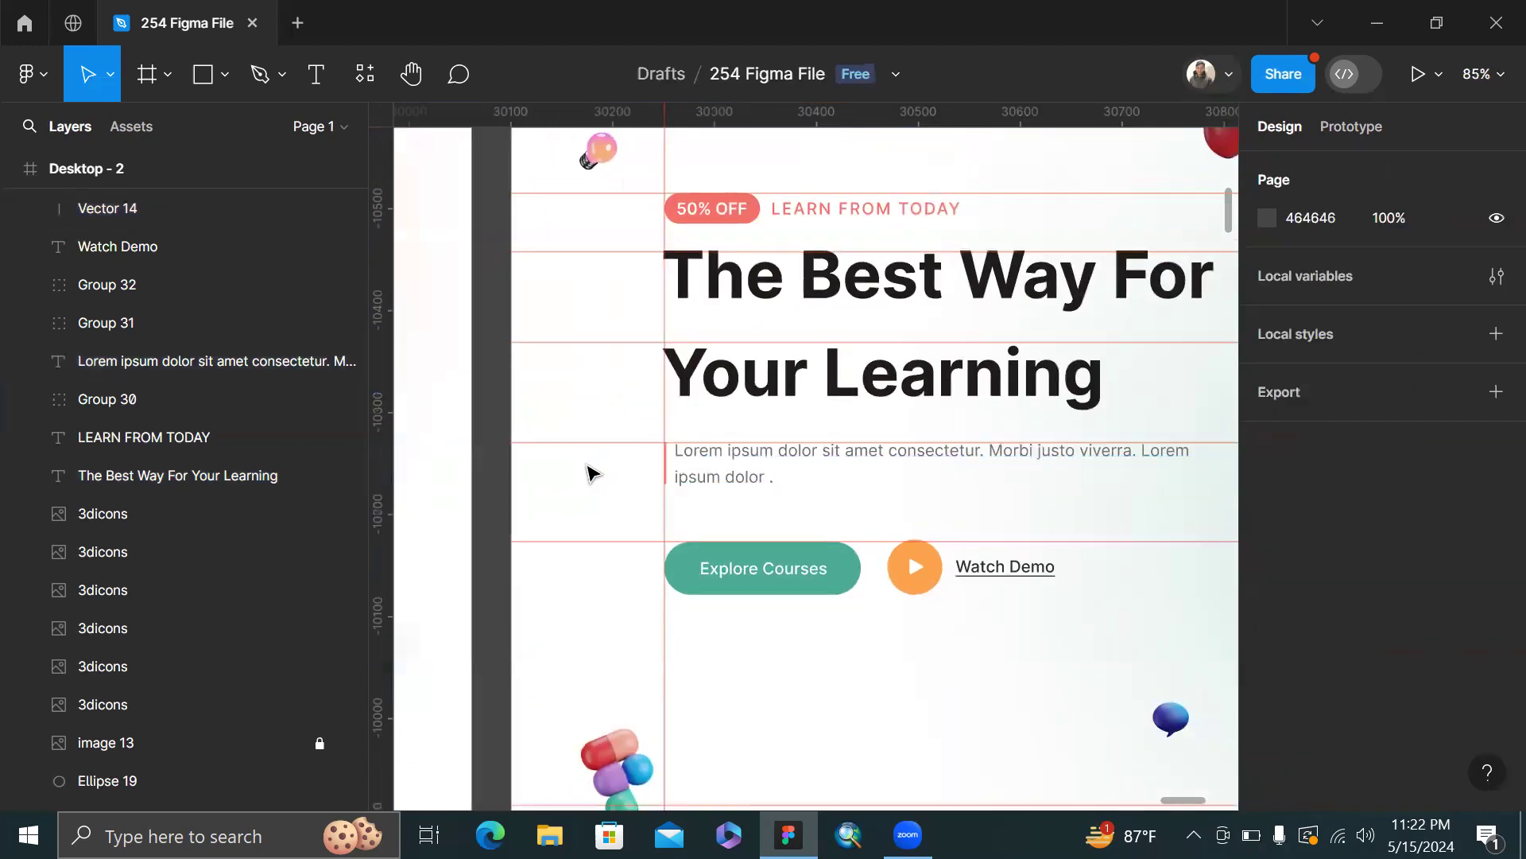
- Hide the rulers and compare the Desktop - 2 layout with the Desktop - 1 reference side by side
{"action": "scroll", "coordinate": [590, 474], "scroll_direction": "down", "scroll_amount": 6}
{"action": "key", "text": "shift+r"}
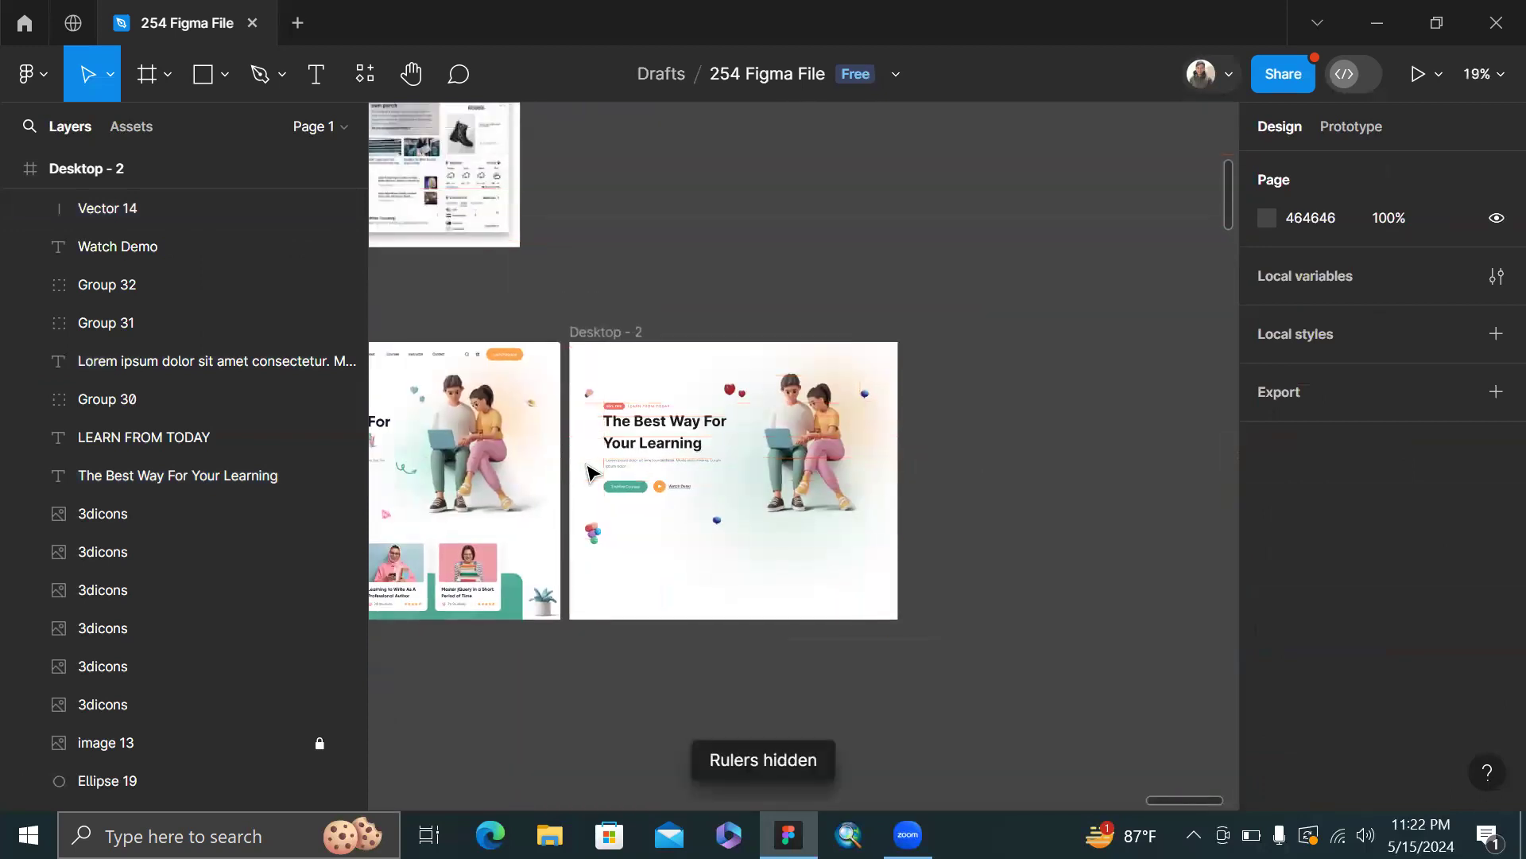
{"action": "scroll", "coordinate": [675, 508], "scroll_direction": "left", "scroll_amount": 2}
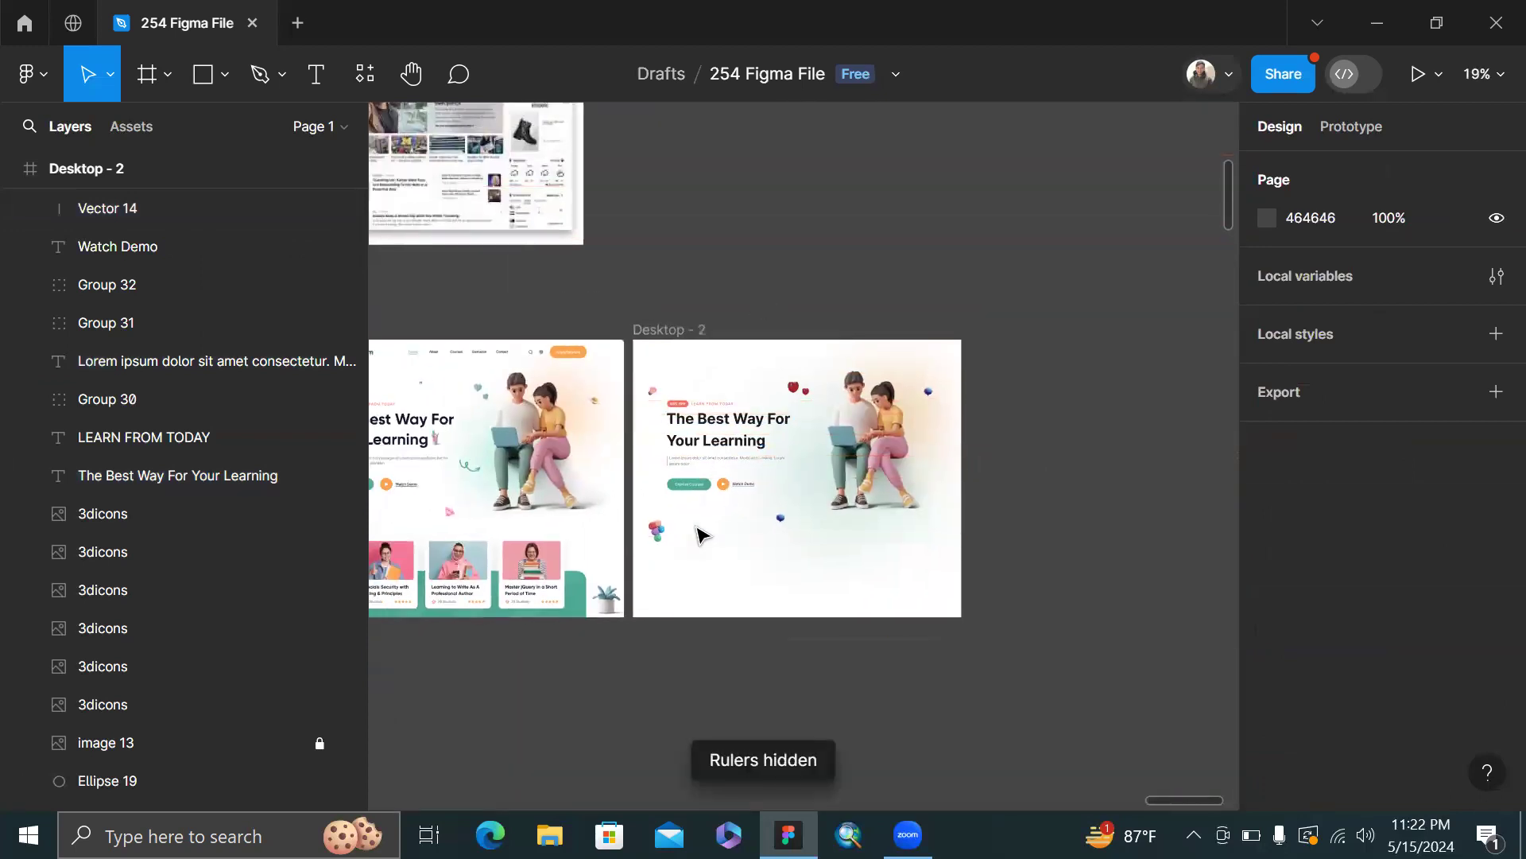
{"action": "scroll", "coordinate": [459, 471], "scroll_direction": "left", "scroll_amount": 3}
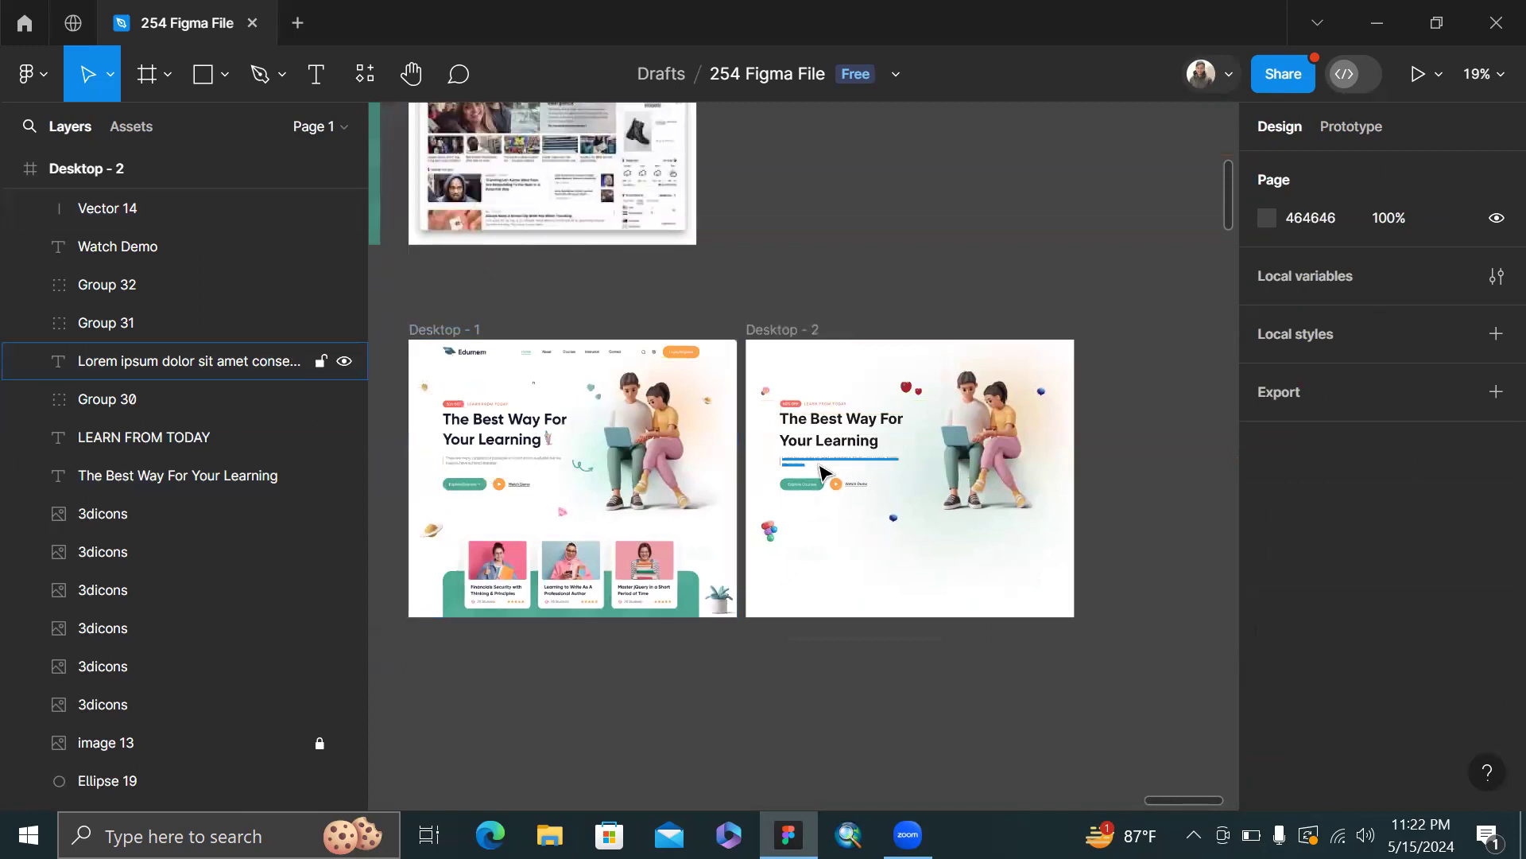
- Nudge the lorem ipsum paragraph right to X 168 to widen its gap from the red line
{"action": "scroll", "coordinate": [823, 472], "scroll_direction": "up", "scroll_amount": 10}
{"action": "left_click", "coordinate": [728, 461]}
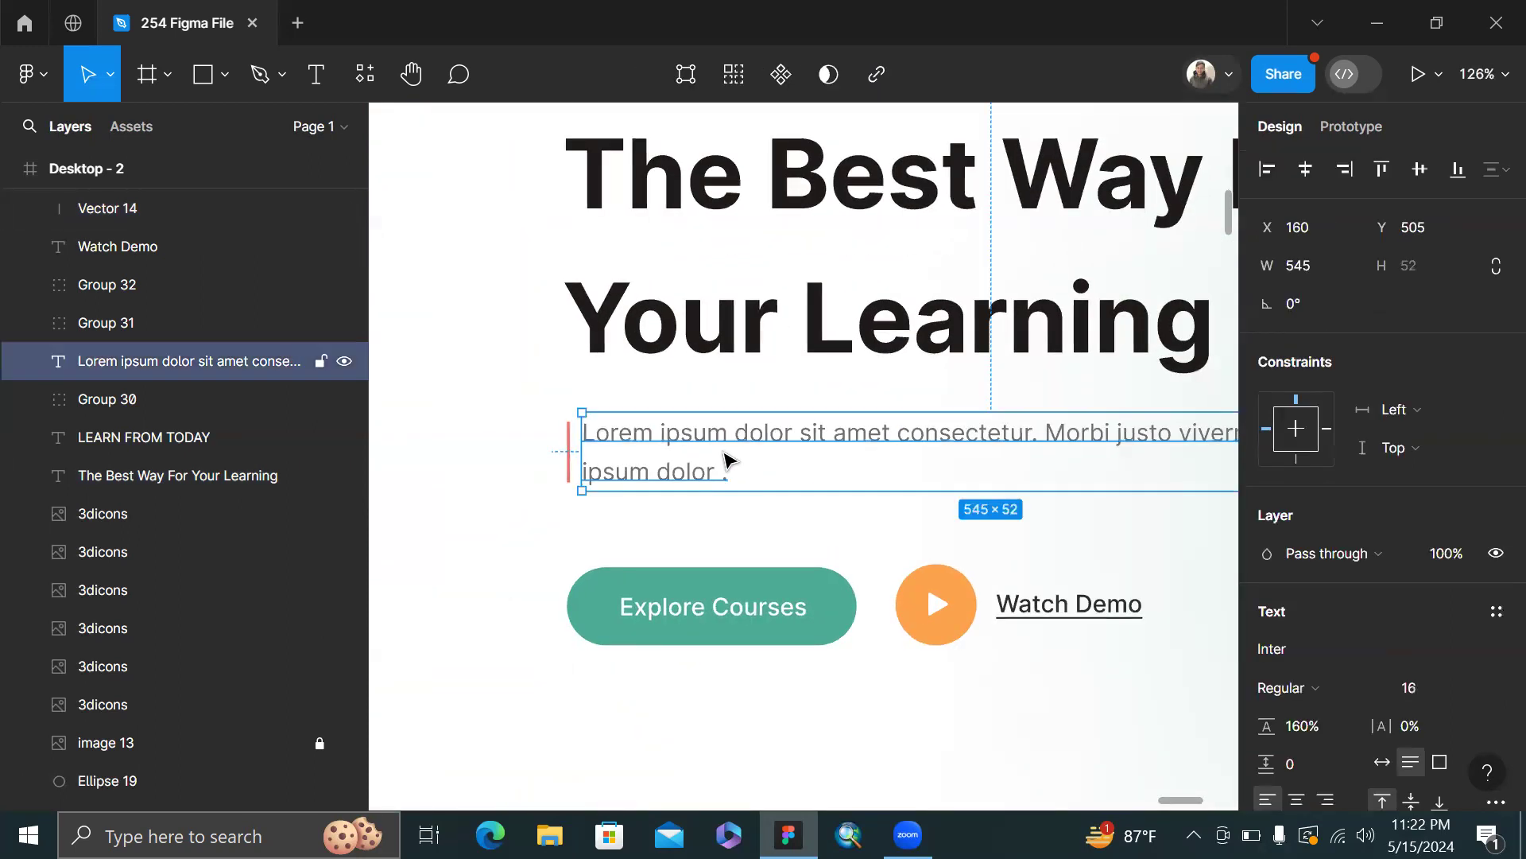
{"action": "key", "text": "Right"}
{"action": "key", "text": "Right"}
{"action": "key", "text": "Right"}
{"action": "key", "text": "Right"}
{"action": "key", "text": "Right"}
{"action": "key", "text": "Right"}
{"action": "key", "text": "Right"}
{"action": "key", "text": "Right"}
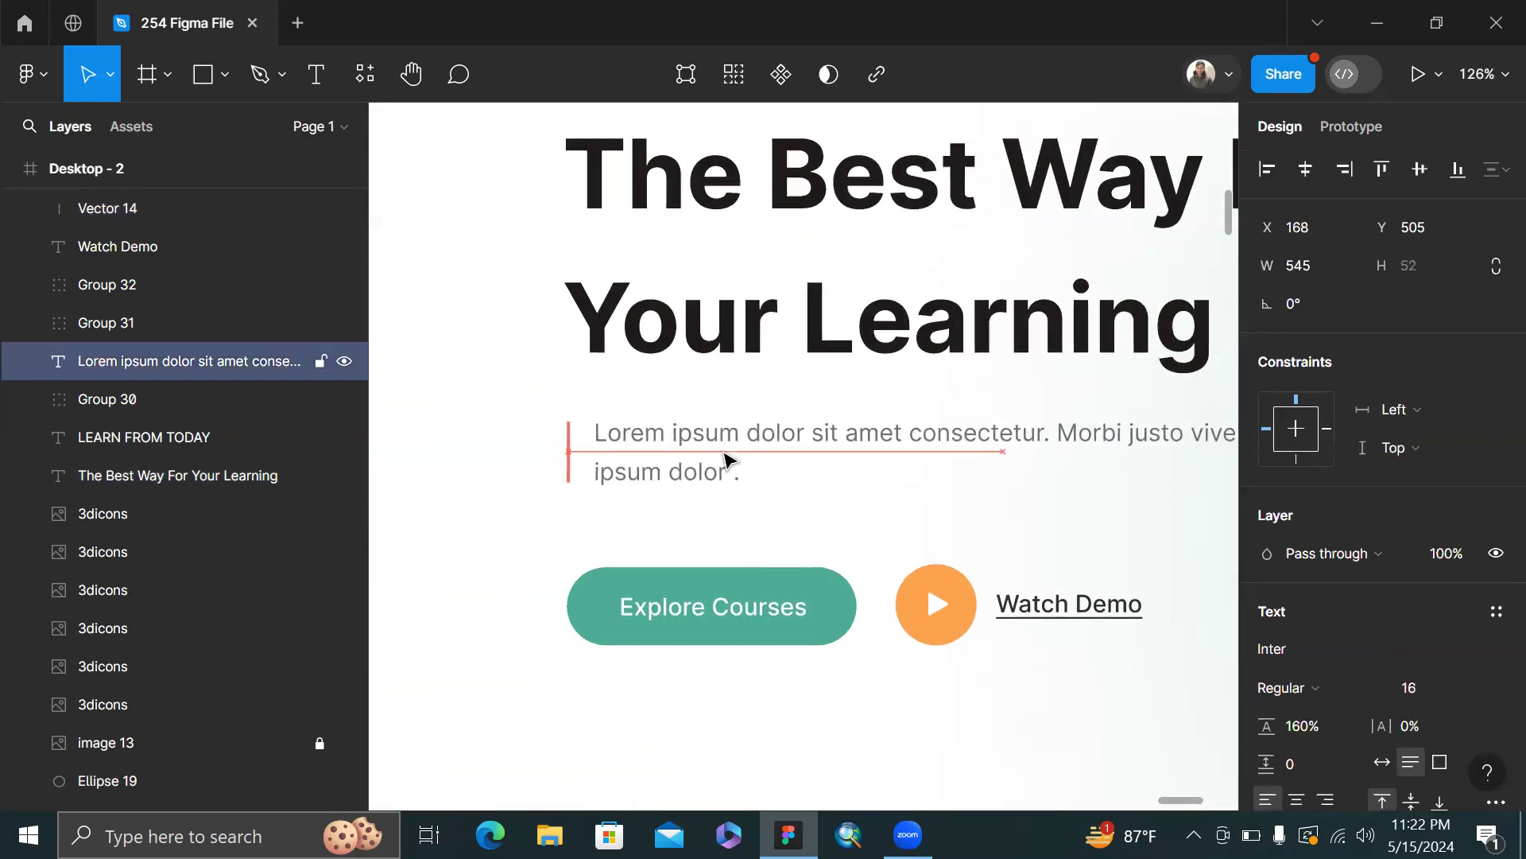
- Thicken the red line beside the paragraph, trying a stroke weight of 4 and settling on 3
{"action": "scroll", "coordinate": [728, 461], "scroll_direction": "right", "scroll_amount": 1}
{"action": "scroll", "coordinate": [728, 461], "scroll_direction": "right", "scroll_amount": 1}
{"action": "scroll", "coordinate": [430, 443], "scroll_direction": "up", "scroll_amount": 3}
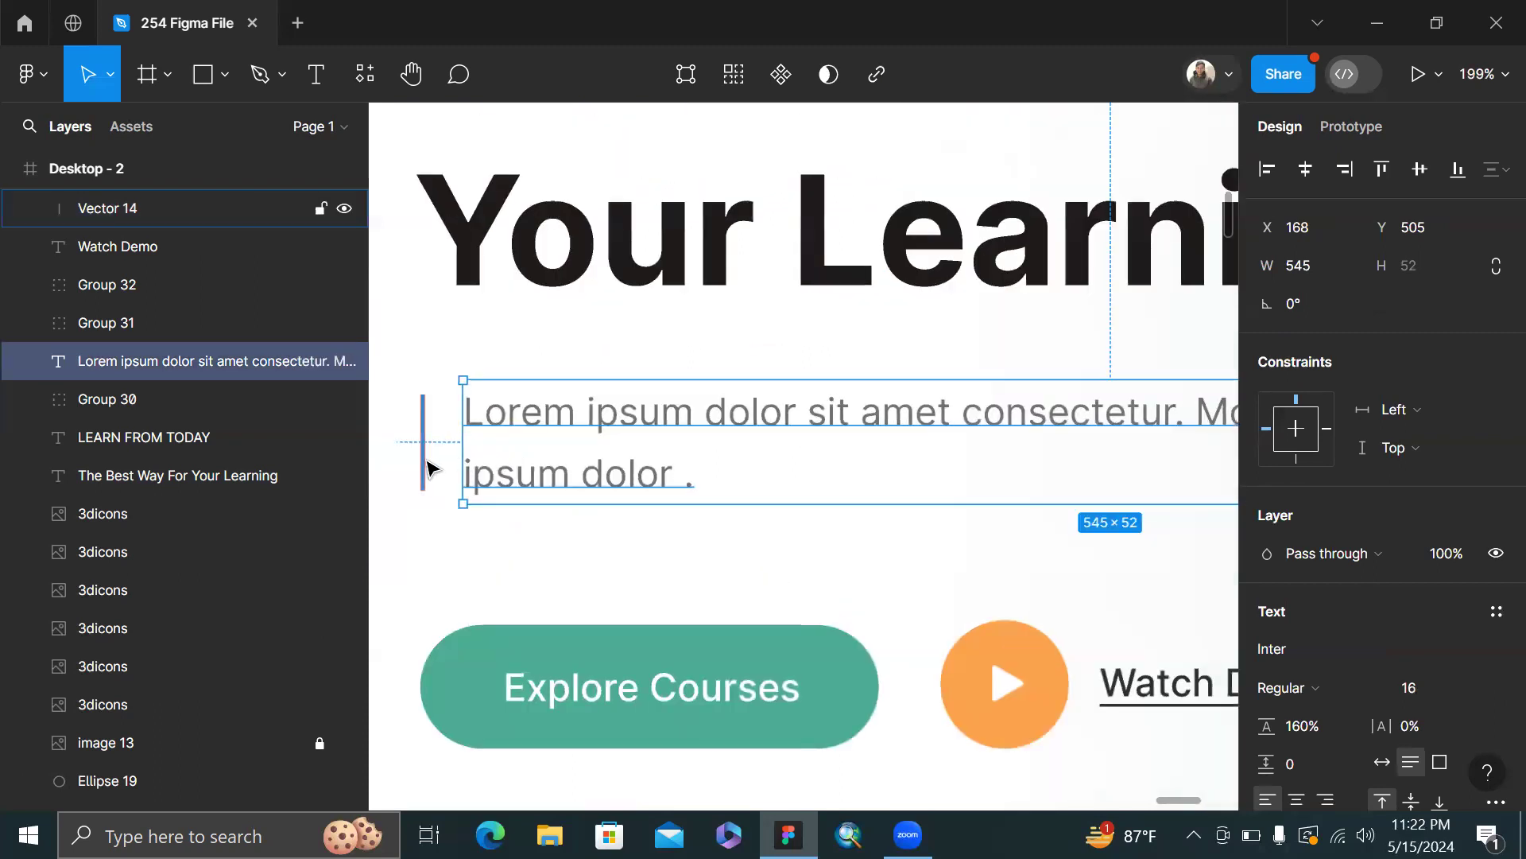
{"action": "left_click", "coordinate": [425, 465]}
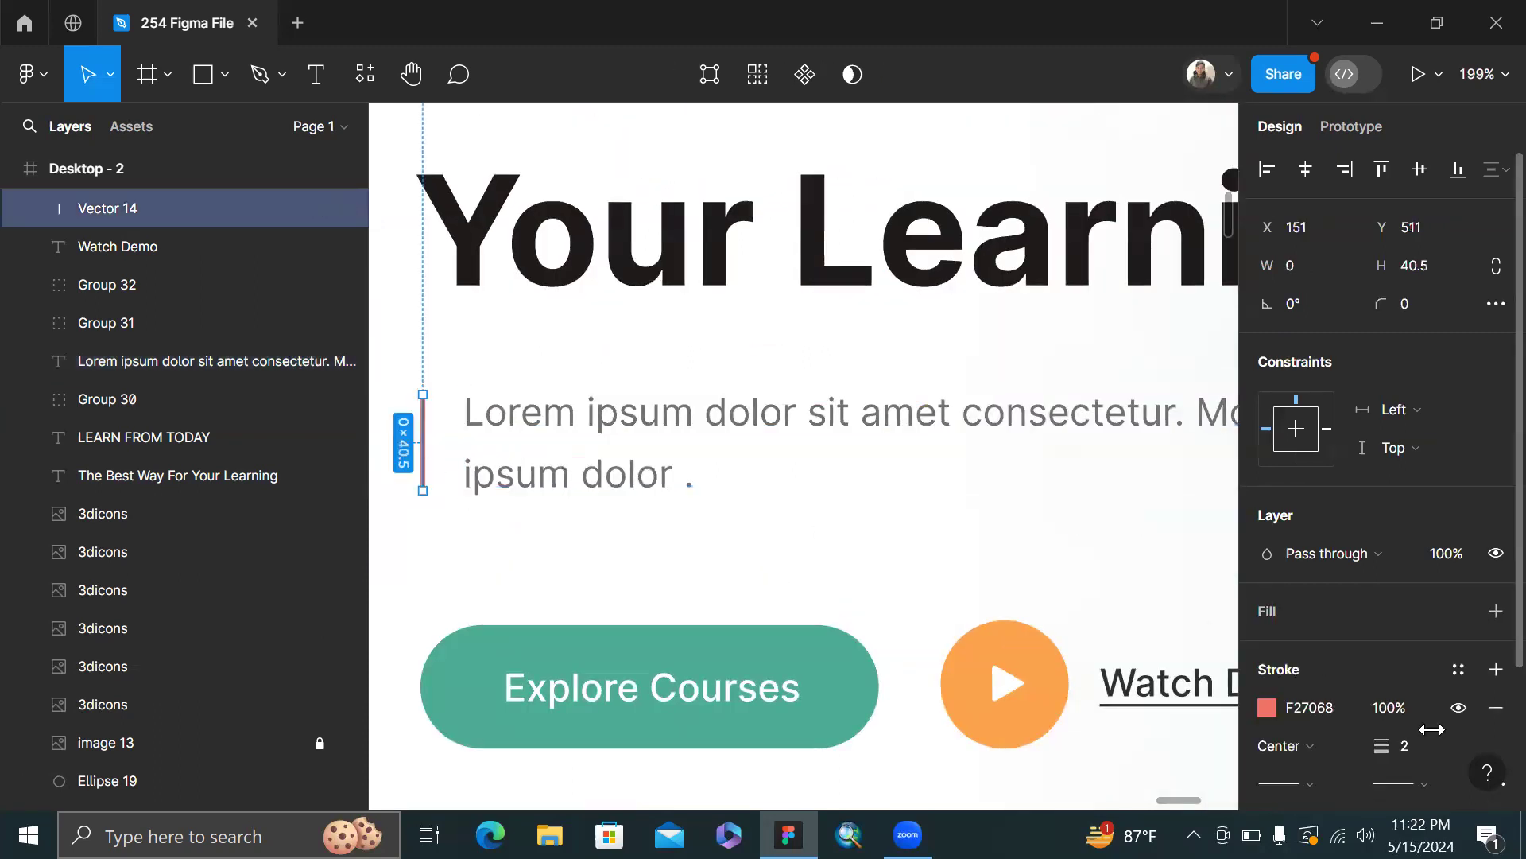
{"action": "type", "text": "4"}
{"action": "key", "text": "Return"}
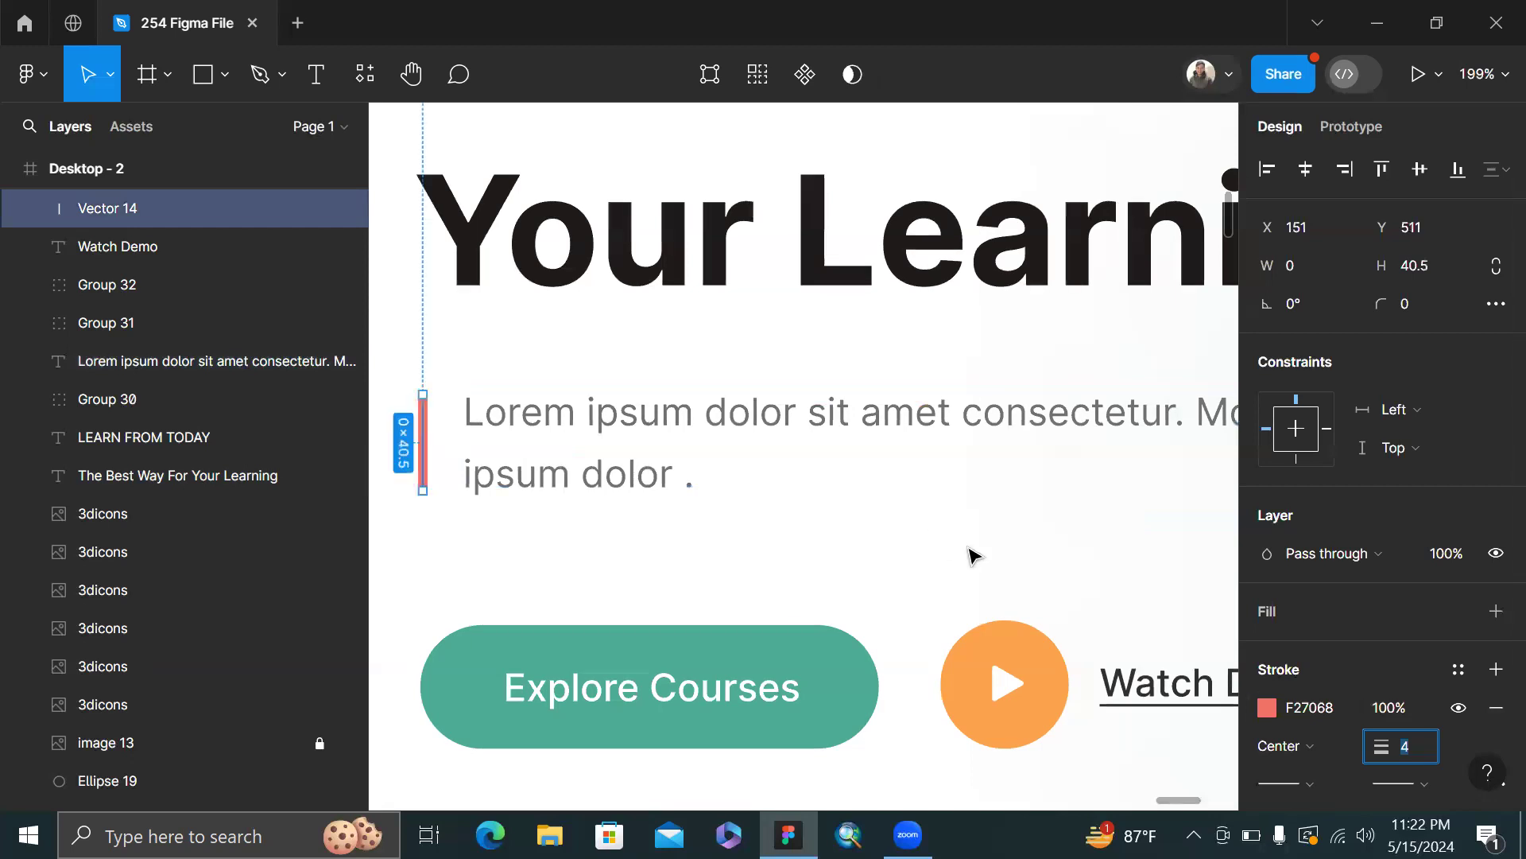
{"action": "type", "text": "3"}
{"action": "key", "text": "Return"}
{"action": "scroll", "coordinate": [677, 454], "scroll_direction": "down", "scroll_amount": 5}
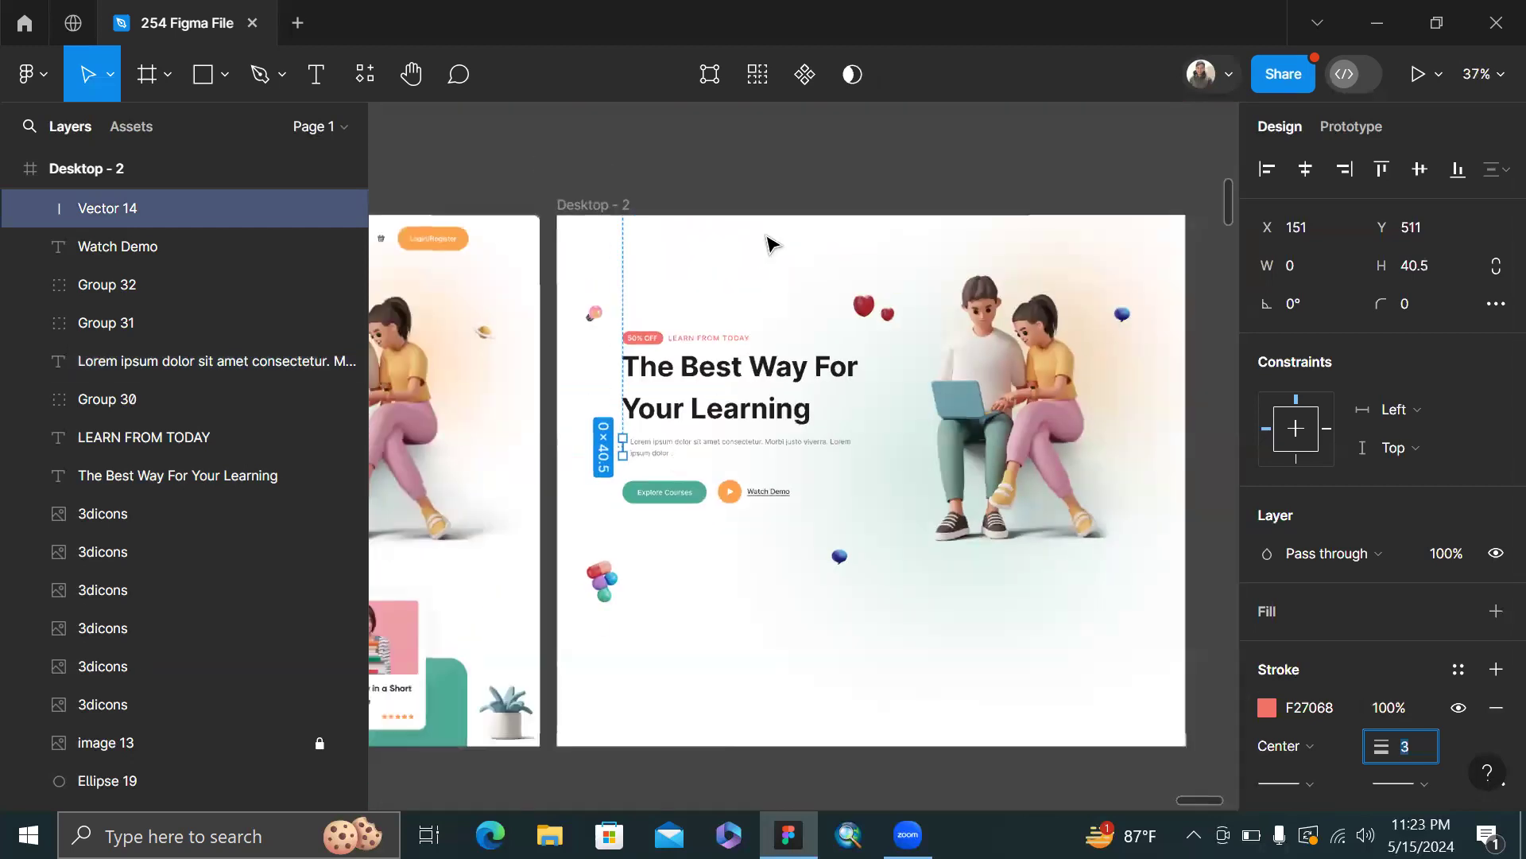
{"action": "left_click", "coordinate": [815, 171]}
- Compare the whole Desktop - 2 frame with the Desktop - 1 reference, including the course card area at its base
{"action": "scroll", "coordinate": [815, 171], "scroll_direction": "down", "scroll_amount": 2}
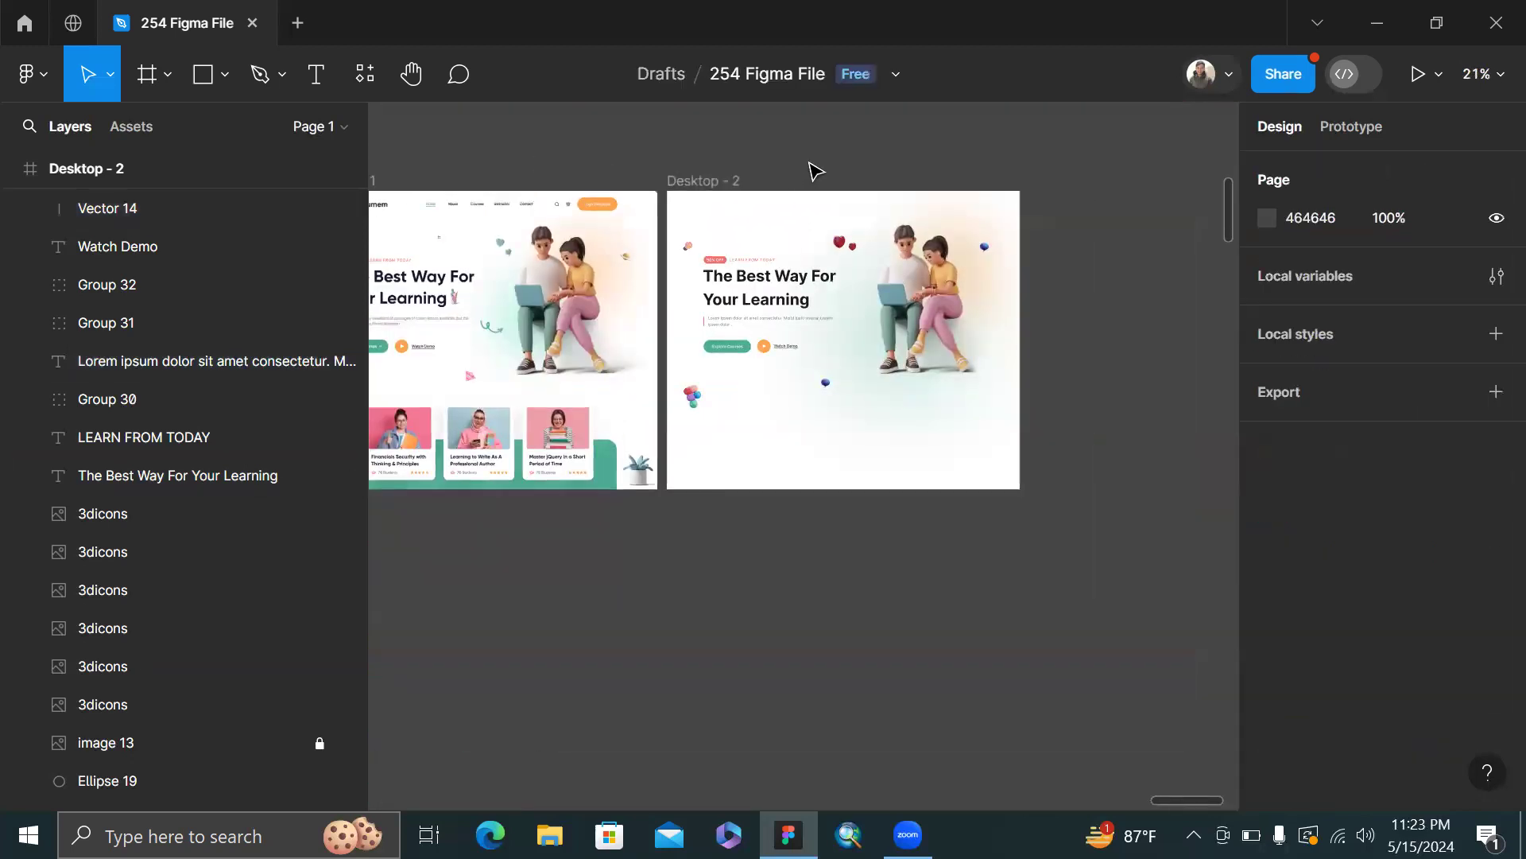
{"action": "scroll", "coordinate": [922, 442], "scroll_direction": "down", "scroll_amount": 3}
{"action": "scroll", "coordinate": [795, 270], "scroll_direction": "up", "scroll_amount": 3}
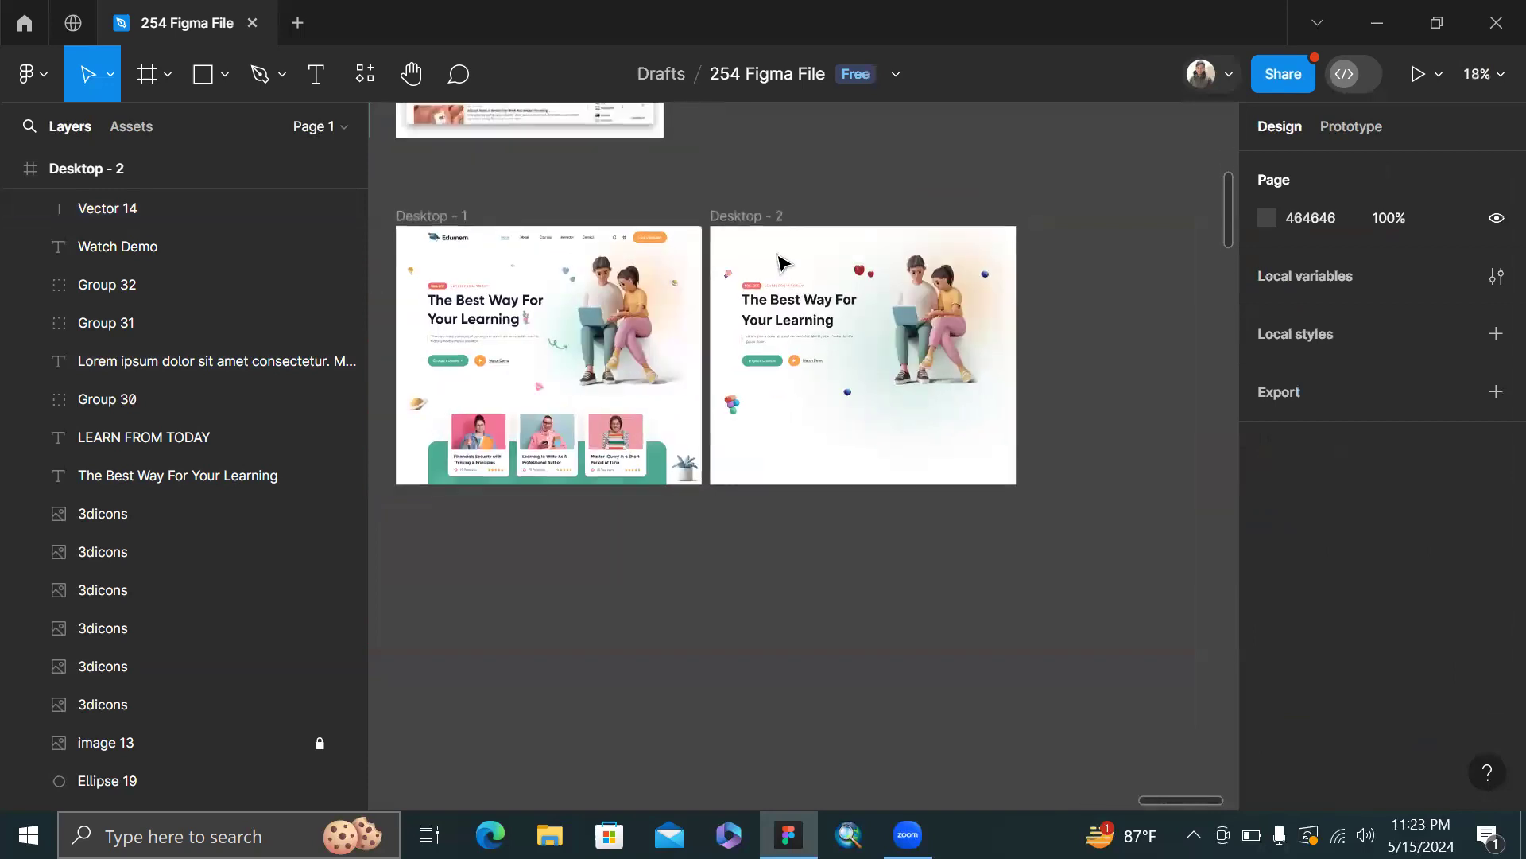
{"action": "scroll", "coordinate": [480, 204], "scroll_direction": "down", "scroll_amount": 3}
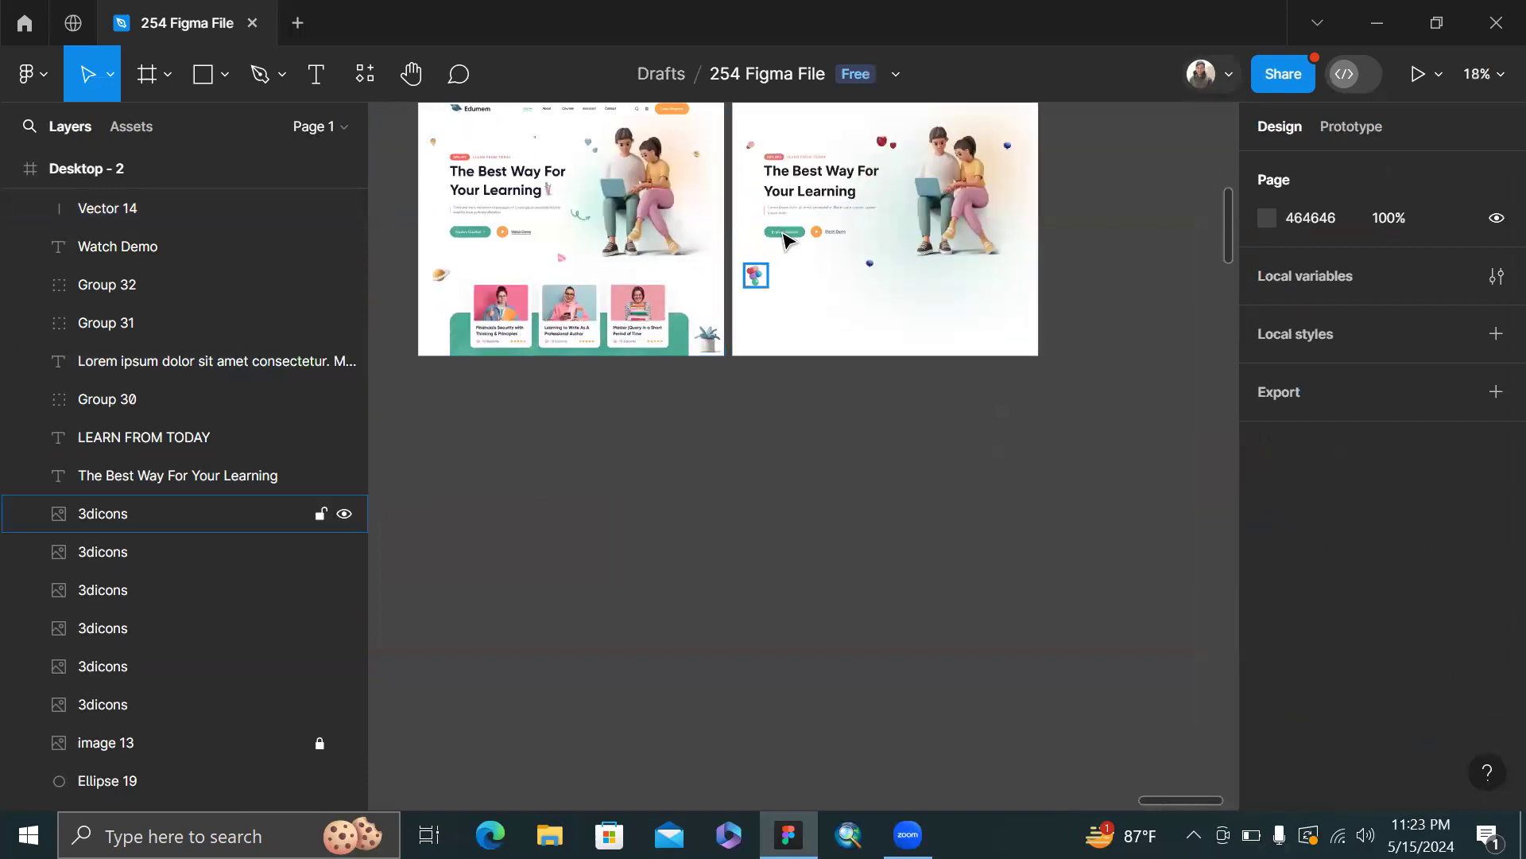
{"action": "scroll", "coordinate": [773, 256], "scroll_direction": "up", "scroll_amount": 1}
{"action": "scroll", "coordinate": [772, 256], "scroll_direction": "up", "scroll_amount": 2}
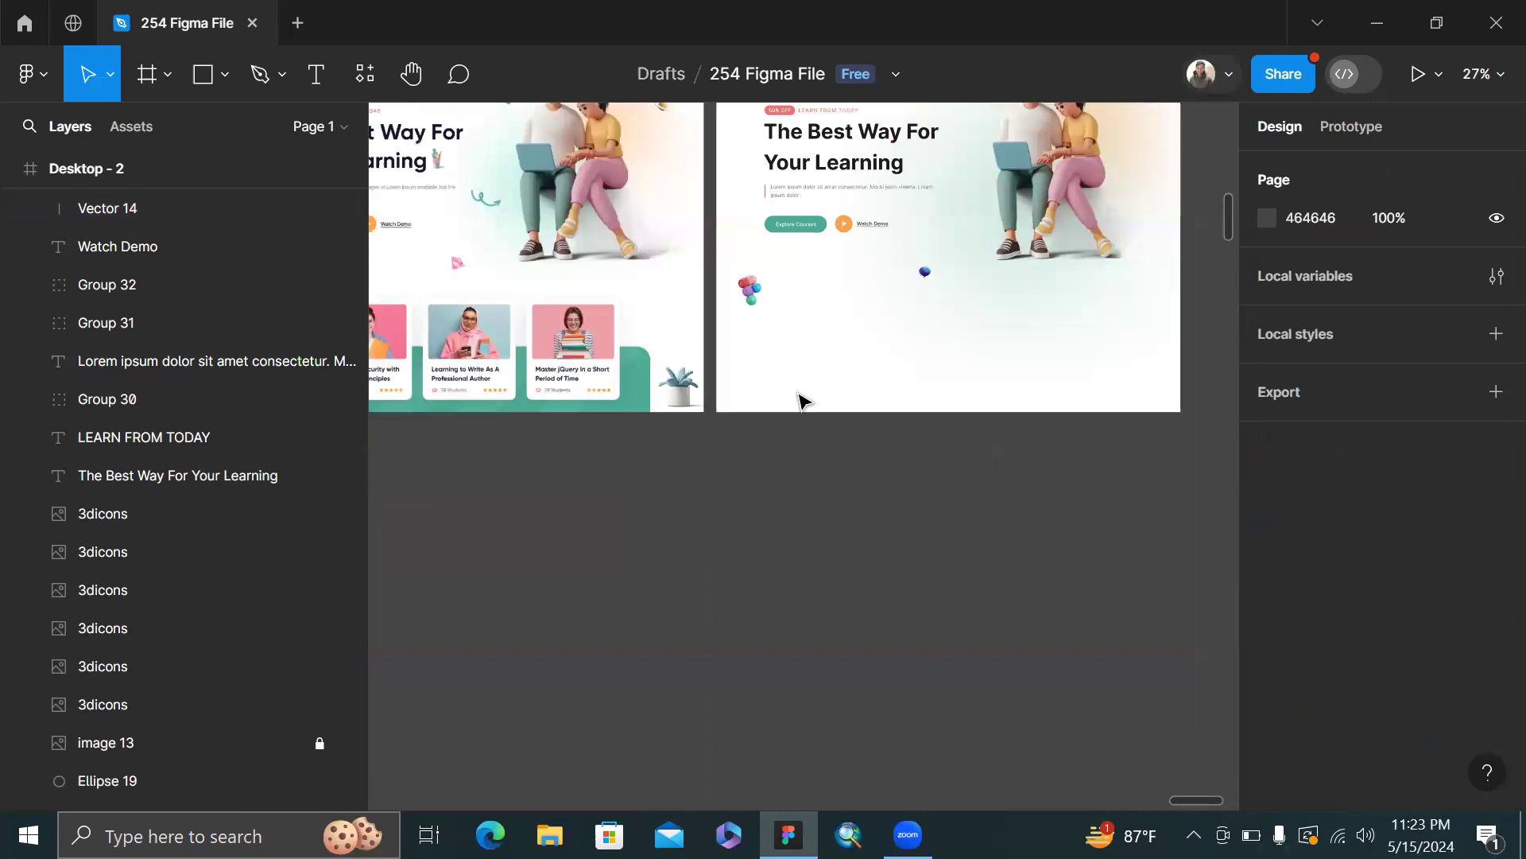
{"action": "scroll", "coordinate": [800, 401], "scroll_direction": "down", "scroll_amount": 3}
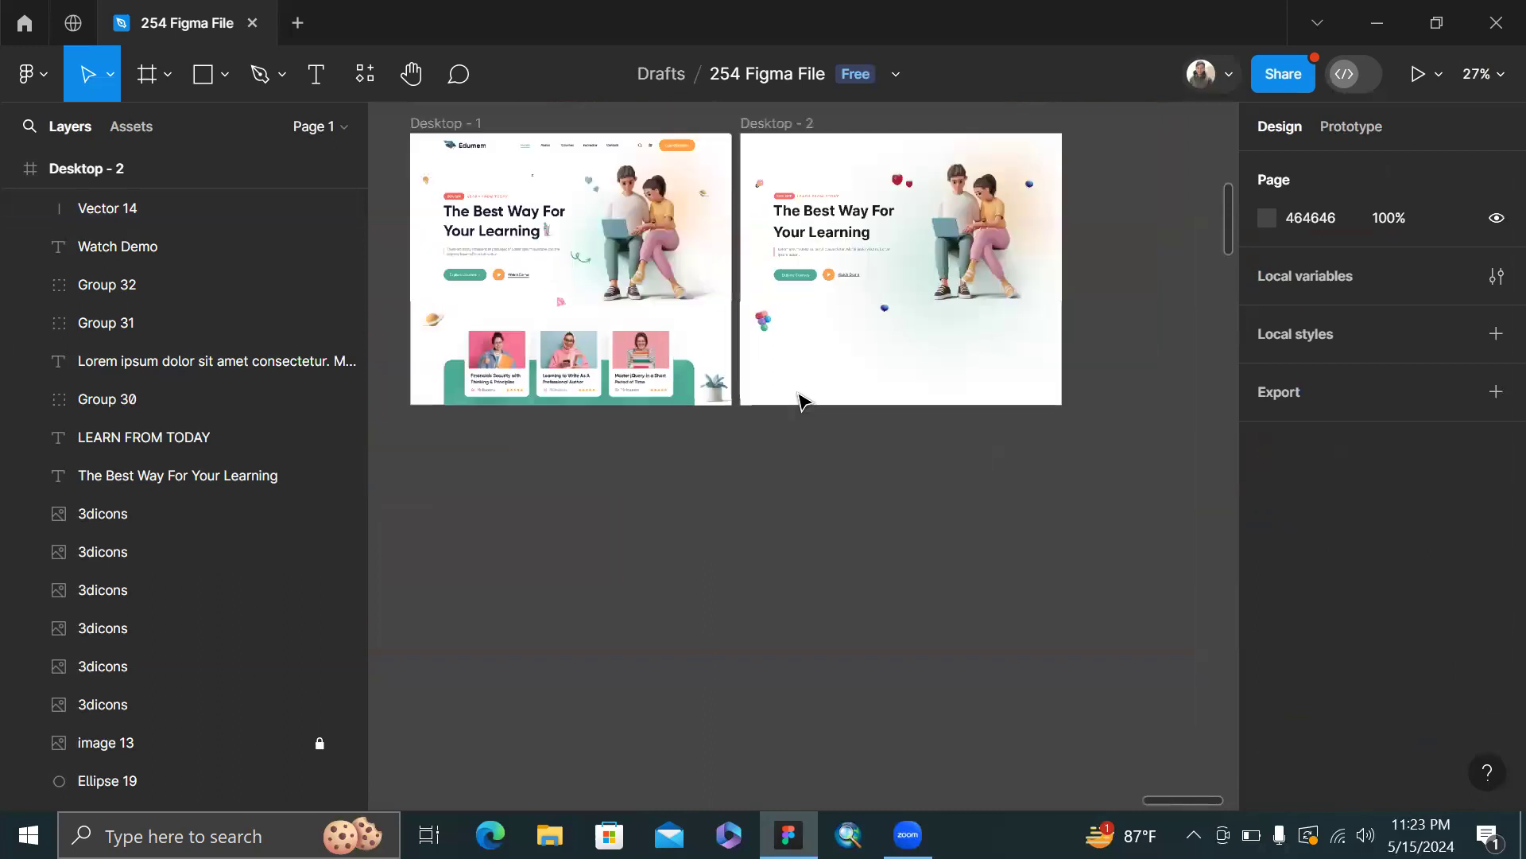
{"action": "scroll", "coordinate": [850, 397], "scroll_direction": "up", "scroll_amount": 2}
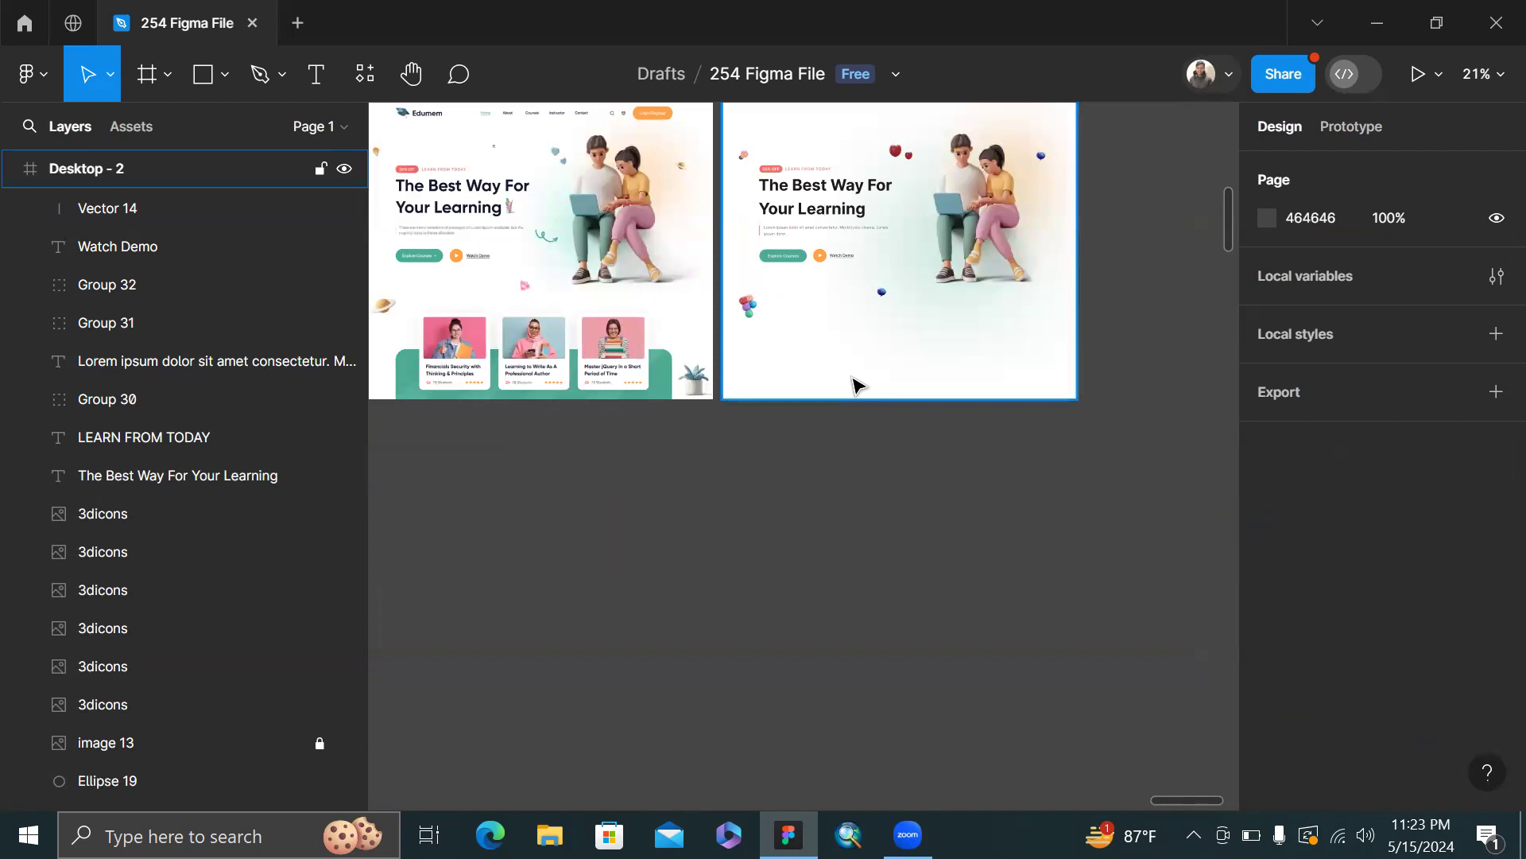
- Show the rulers again and unhide the faded, locked reference layer image 12 in the Desktop - 2 frame
{"action": "key", "text": "shift+r"}
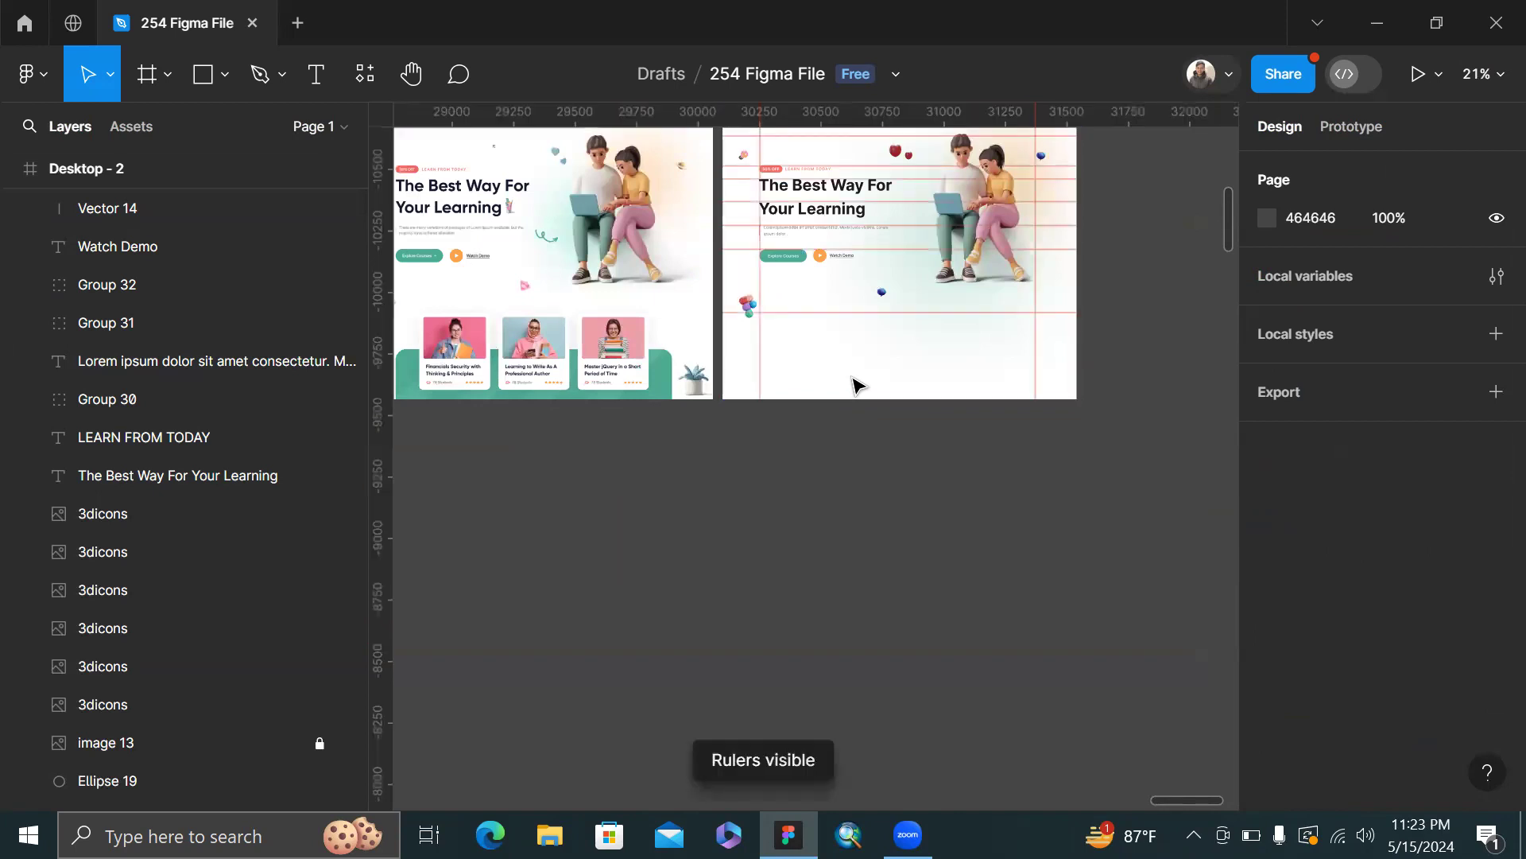
{"action": "scroll", "coordinate": [716, 302], "scroll_direction": "up", "scroll_amount": 3}
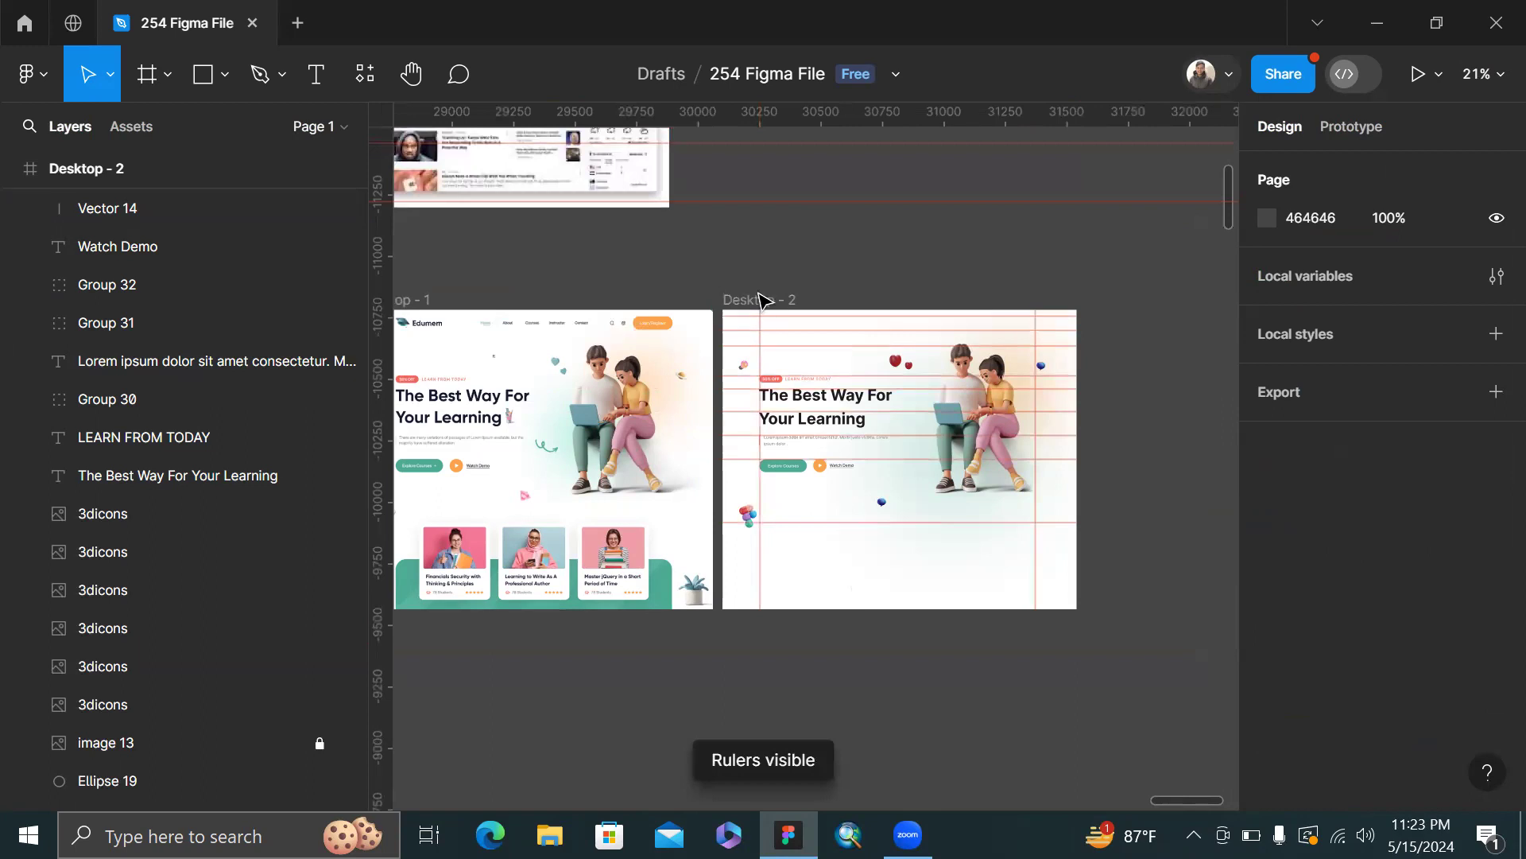
{"action": "left_click", "coordinate": [762, 316]}
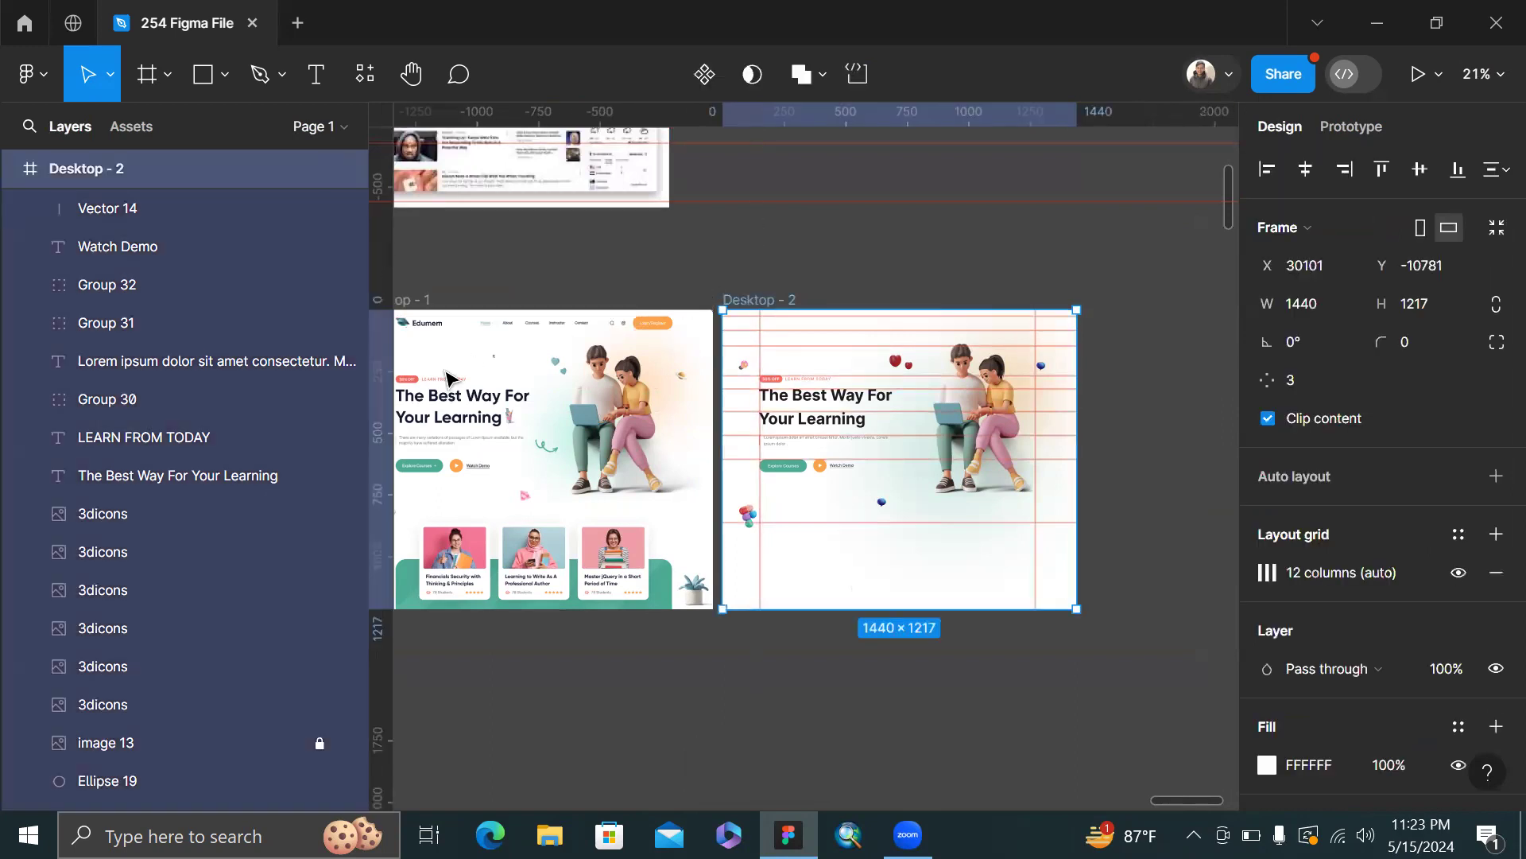
{"action": "scroll", "coordinate": [253, 523], "scroll_direction": "down", "scroll_amount": 3}
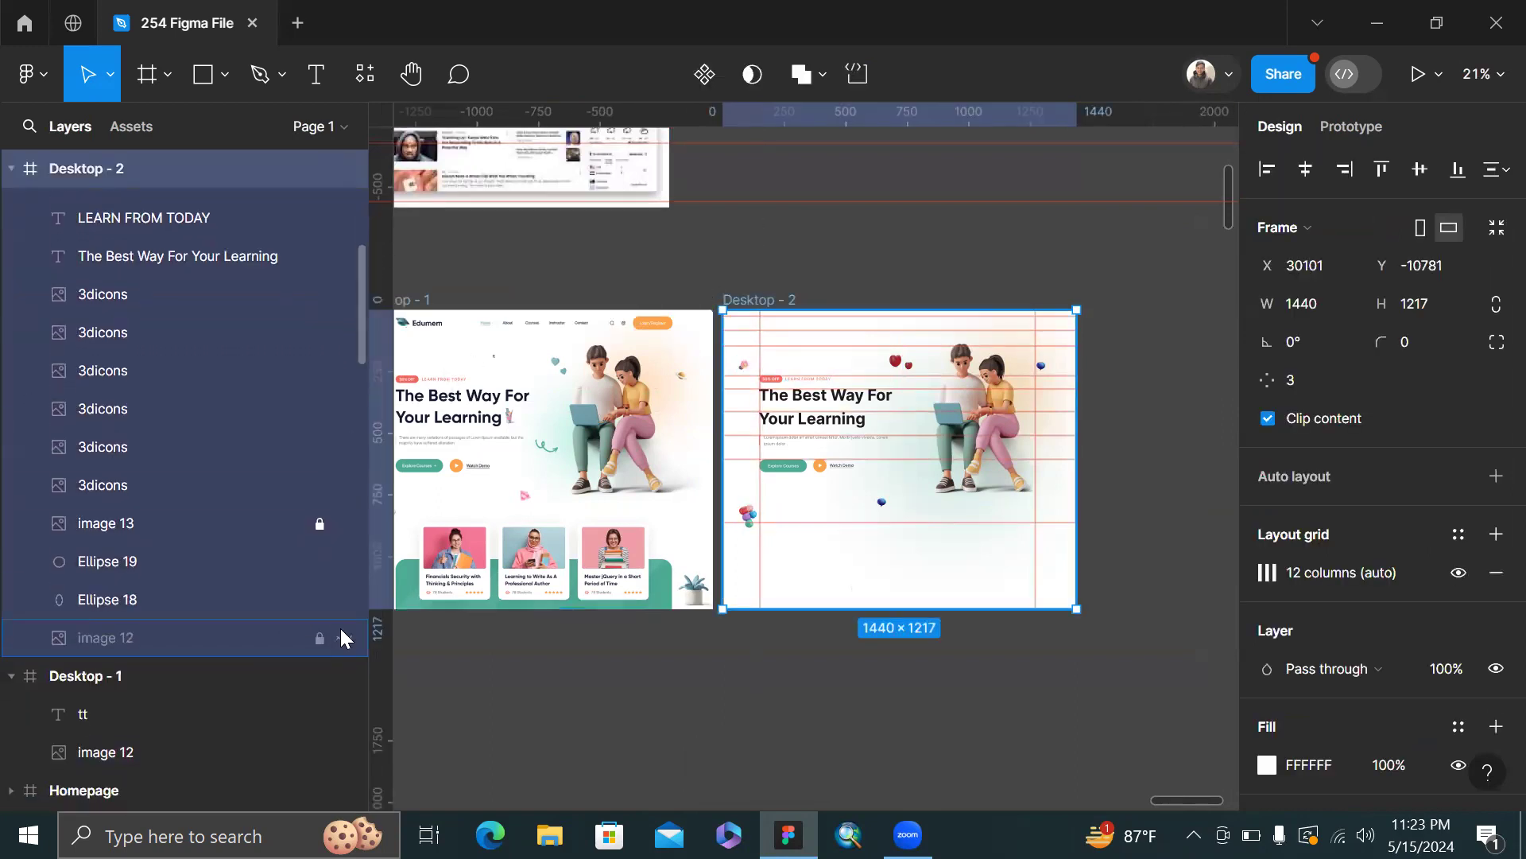
{"action": "scroll", "coordinate": [722, 533], "scroll_direction": "up", "scroll_amount": 3}
{"action": "scroll", "coordinate": [821, 579], "scroll_direction": "up", "scroll_amount": 2}
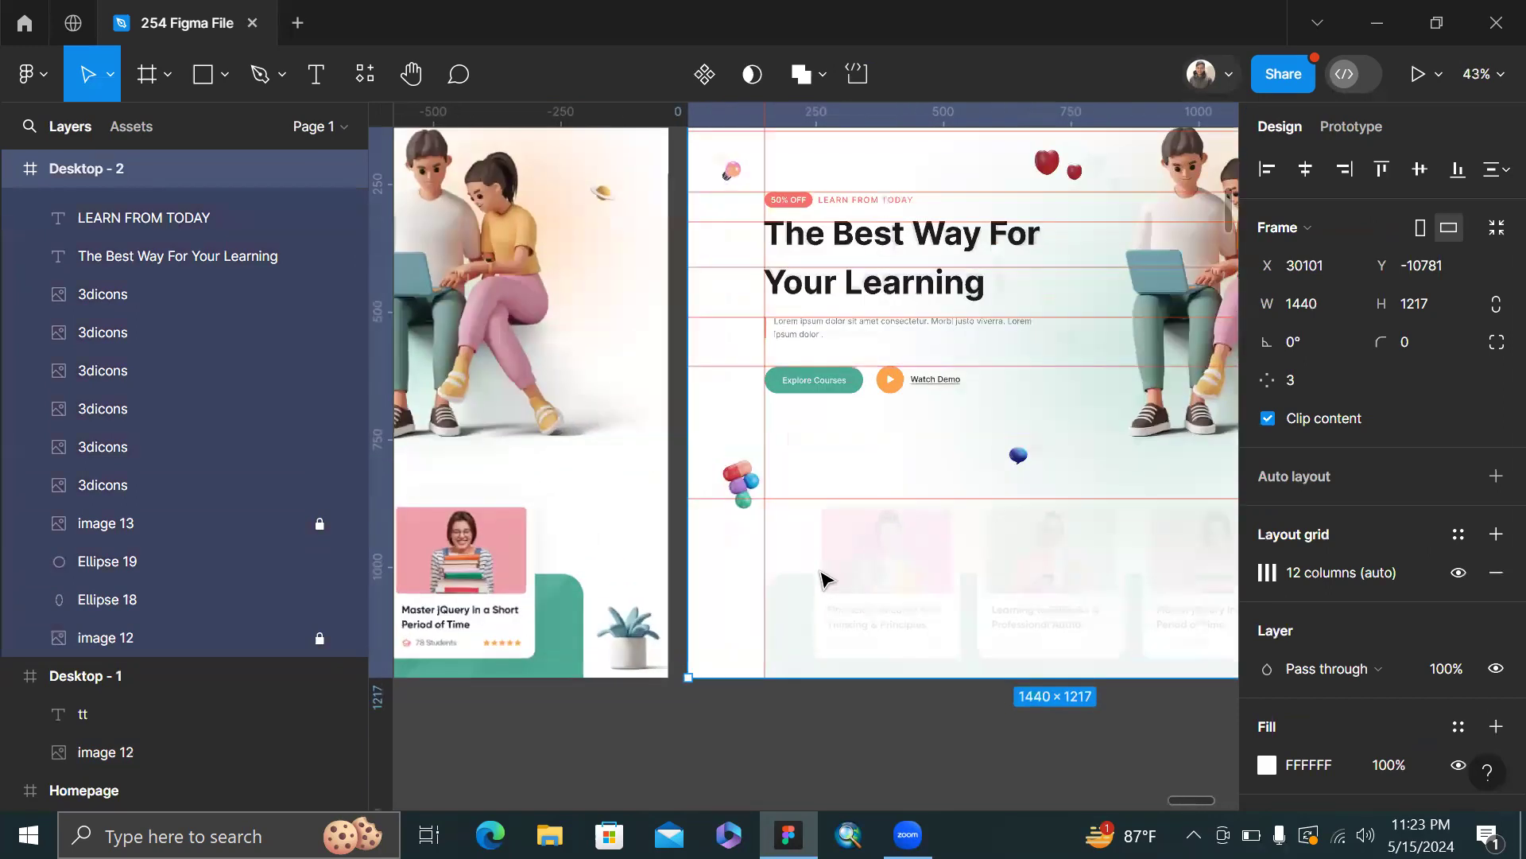
- Draw a rectangle about 1123 × 424 between the two vertical guides, extending past the lower edge of Desktop - 2
{"action": "scroll", "coordinate": [821, 579], "scroll_direction": "down", "scroll_amount": 3}
{"action": "key", "text": "r"}
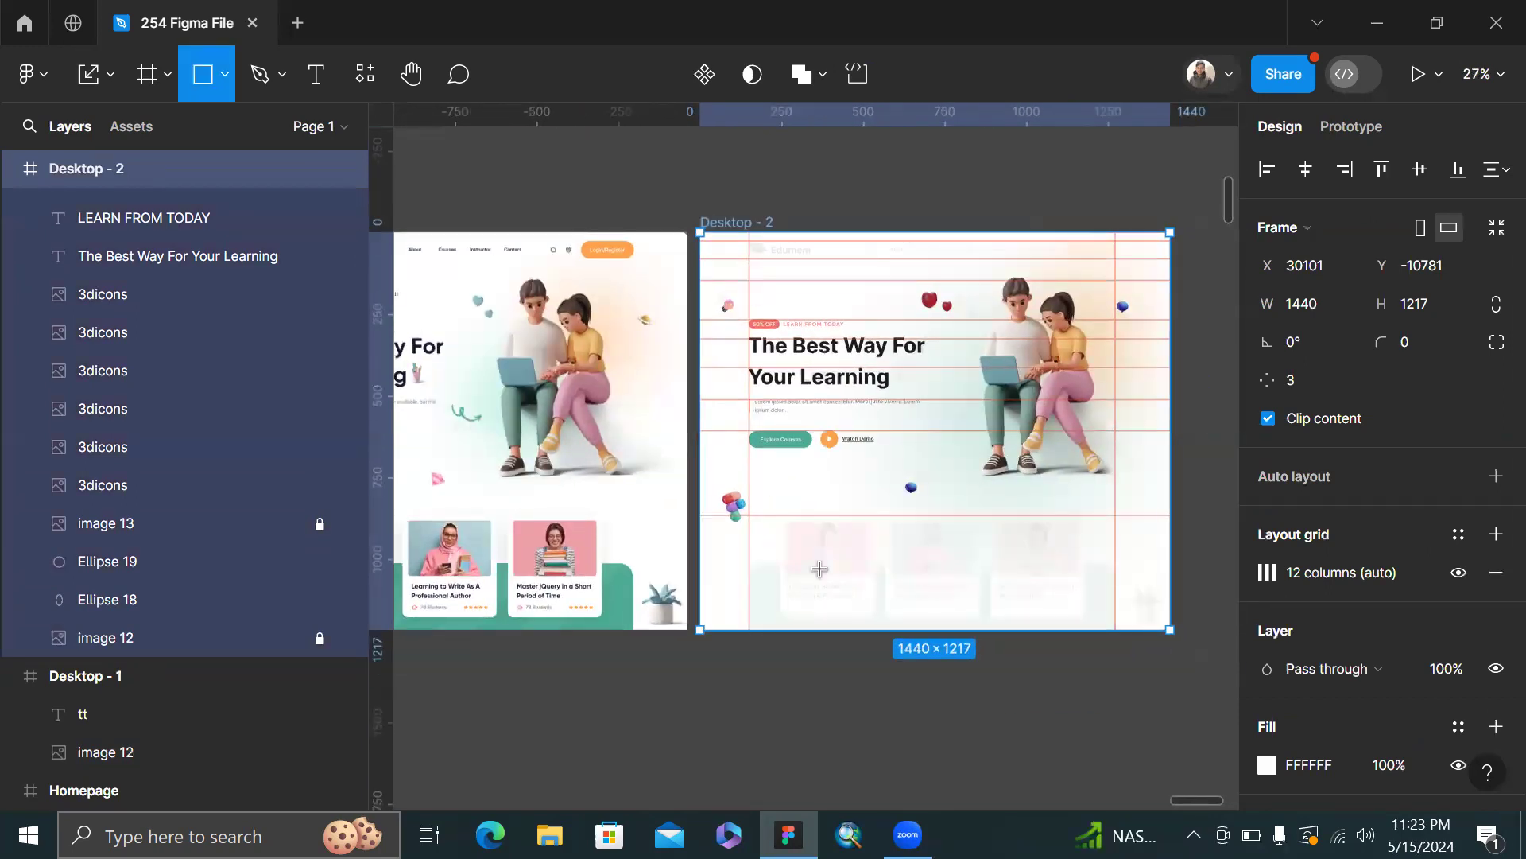
{"action": "left_click_drag", "start_coordinate": [749, 563], "coordinate": [1115, 701]}
{"action": "left_click_drag", "start_coordinate": [1036, 626], "coordinate": [1033, 602]}
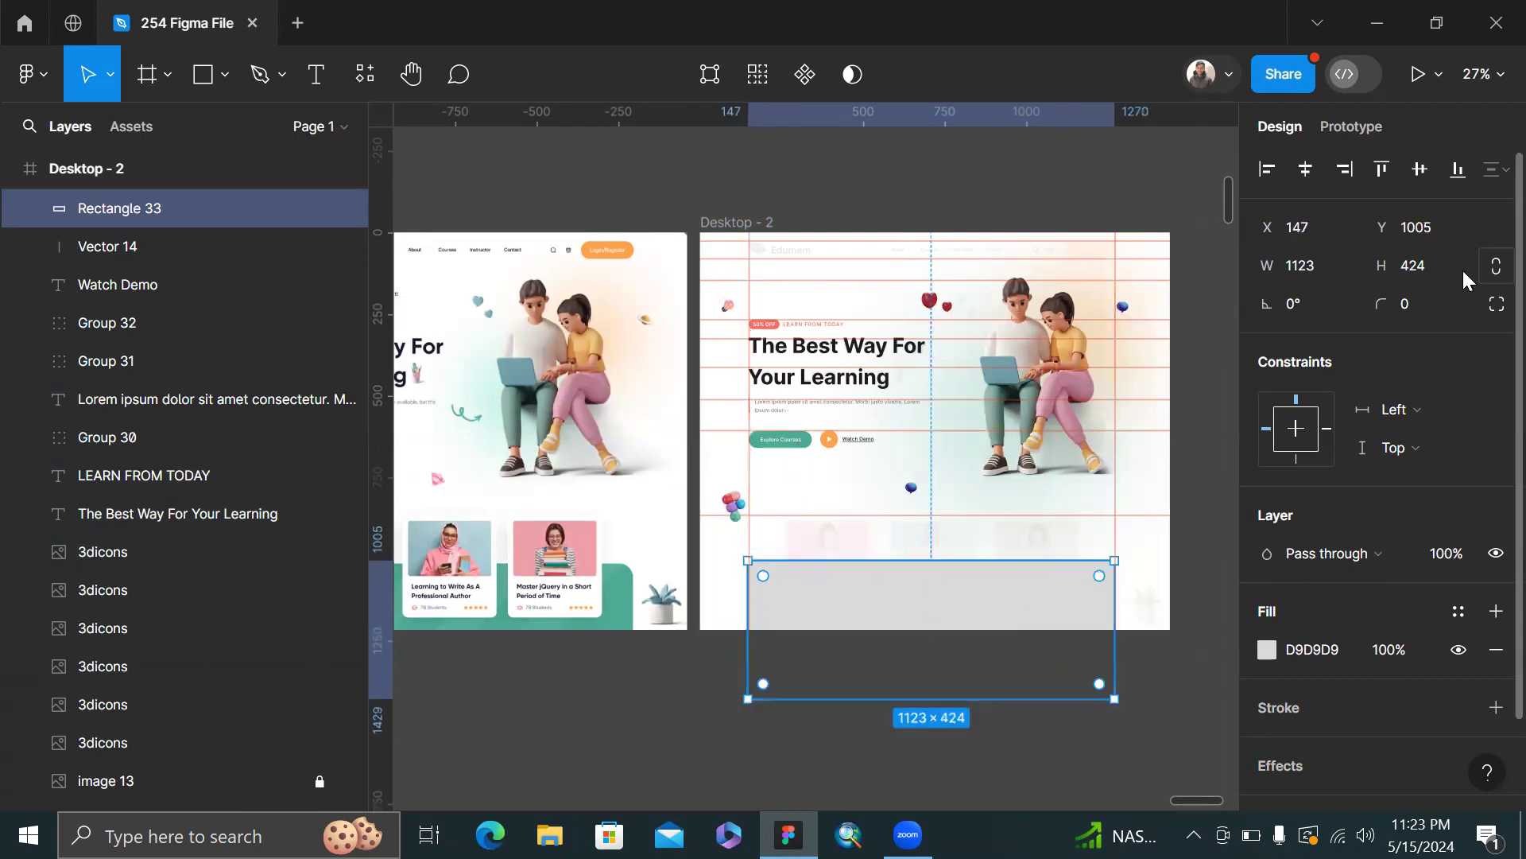
- Round the rectangle's corners, trying a radius of 24 and settling on 48, and send the rectangle to the back
{"action": "type", "text": "24"}
{"action": "key", "text": "Return"}
{"action": "left_click", "coordinate": [1414, 303]}
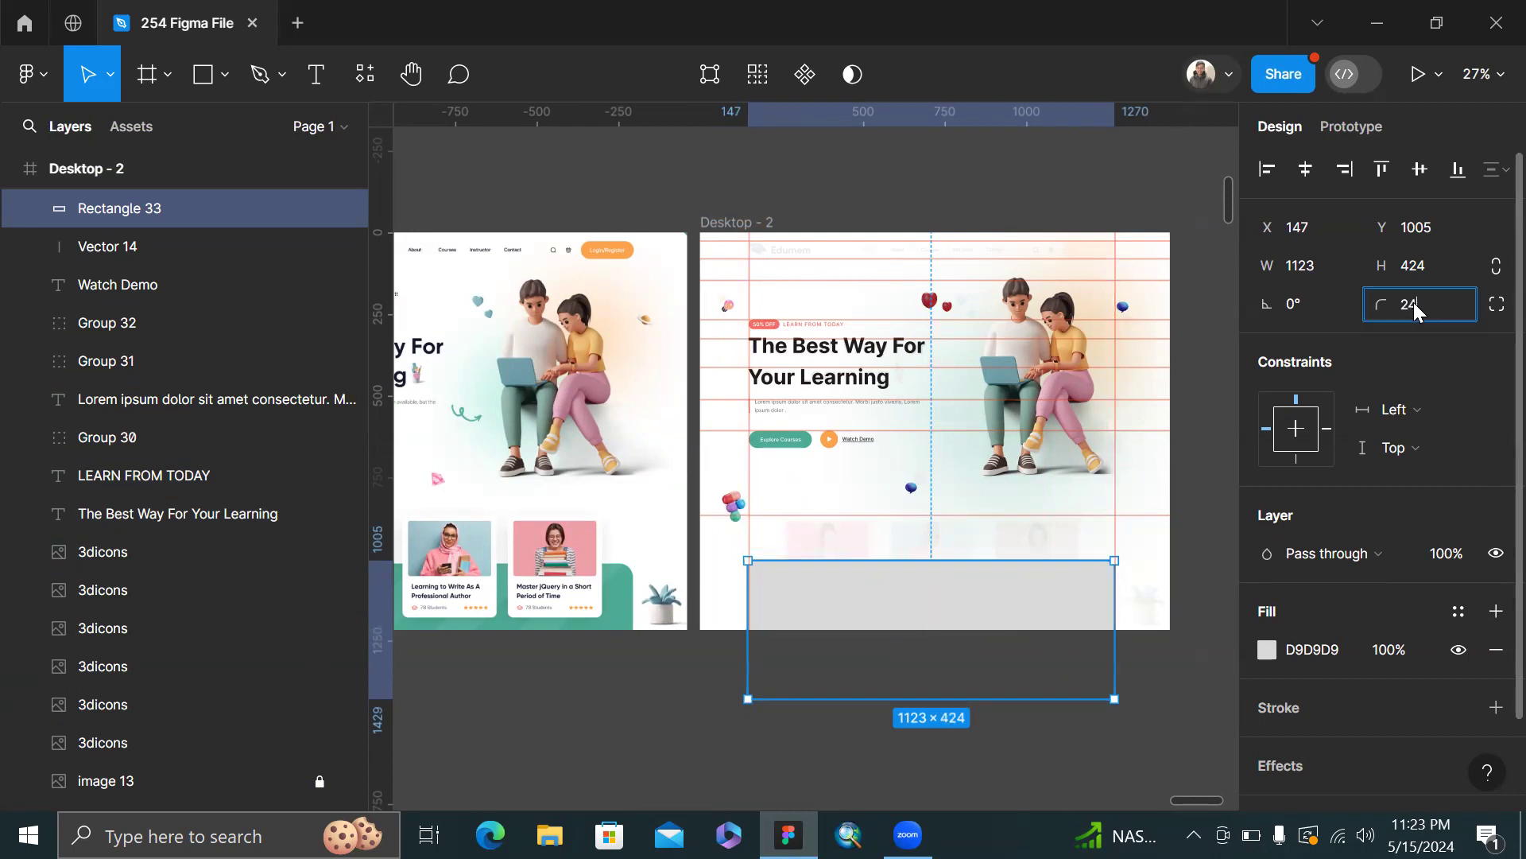
{"action": "type", "text": "48"}
{"action": "key", "text": "Return"}
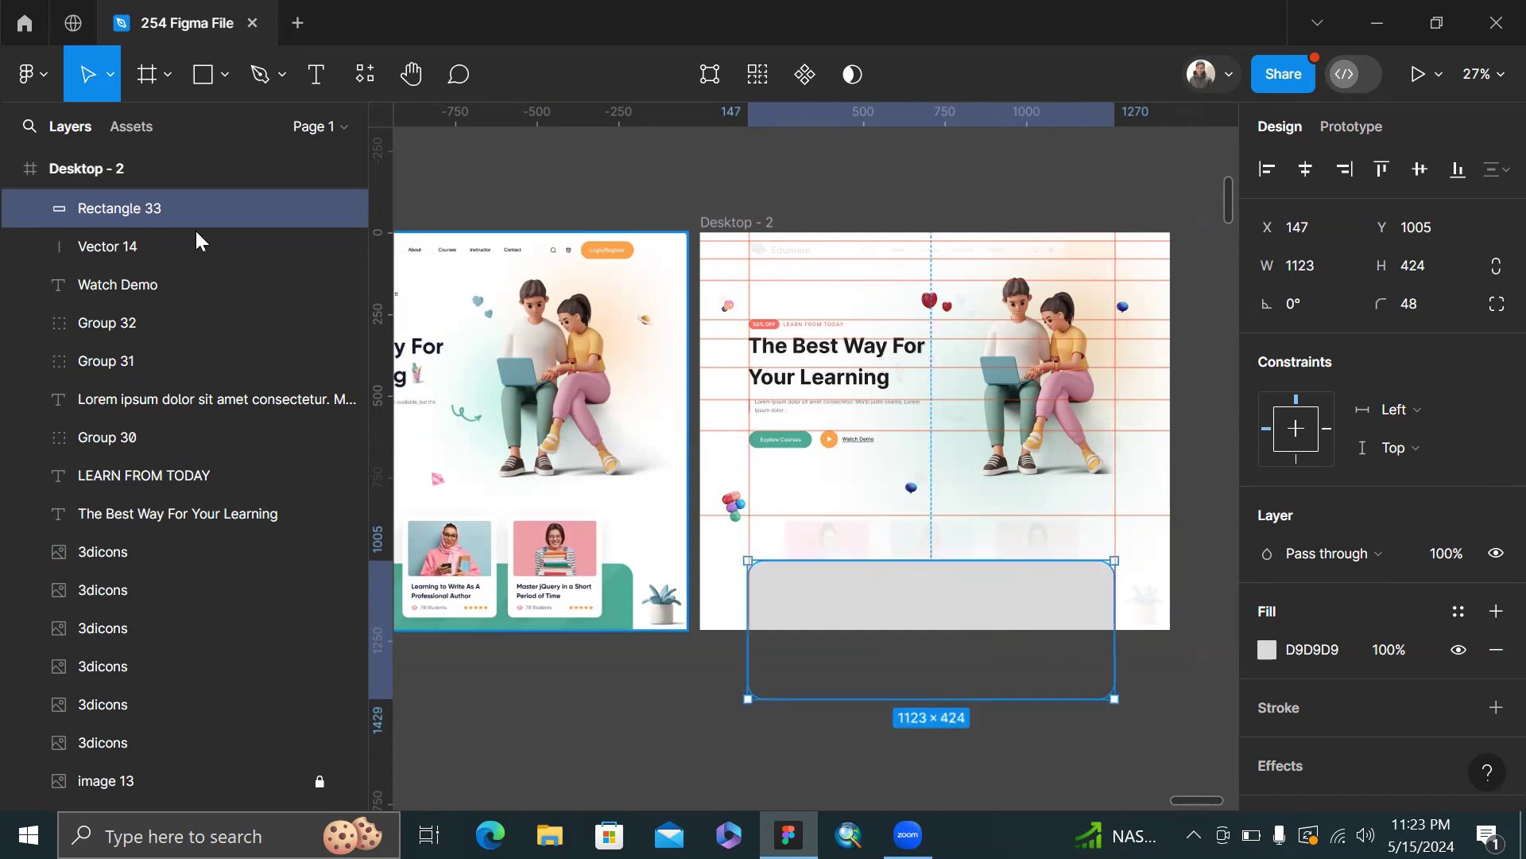
{"action": "right_click", "coordinate": [968, 572]}
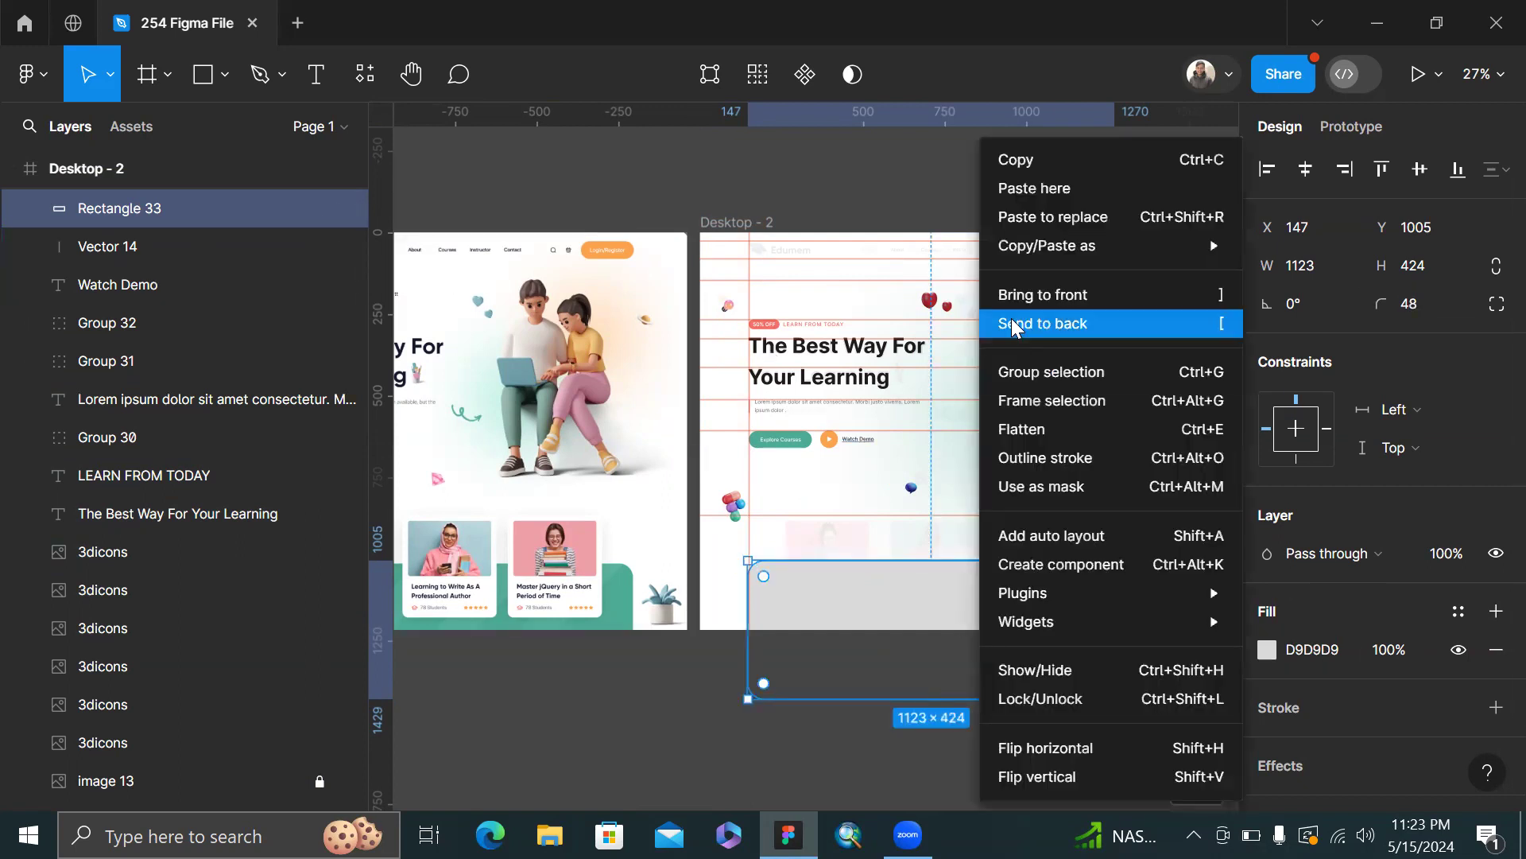
{"action": "left_click", "coordinate": [1048, 323]}
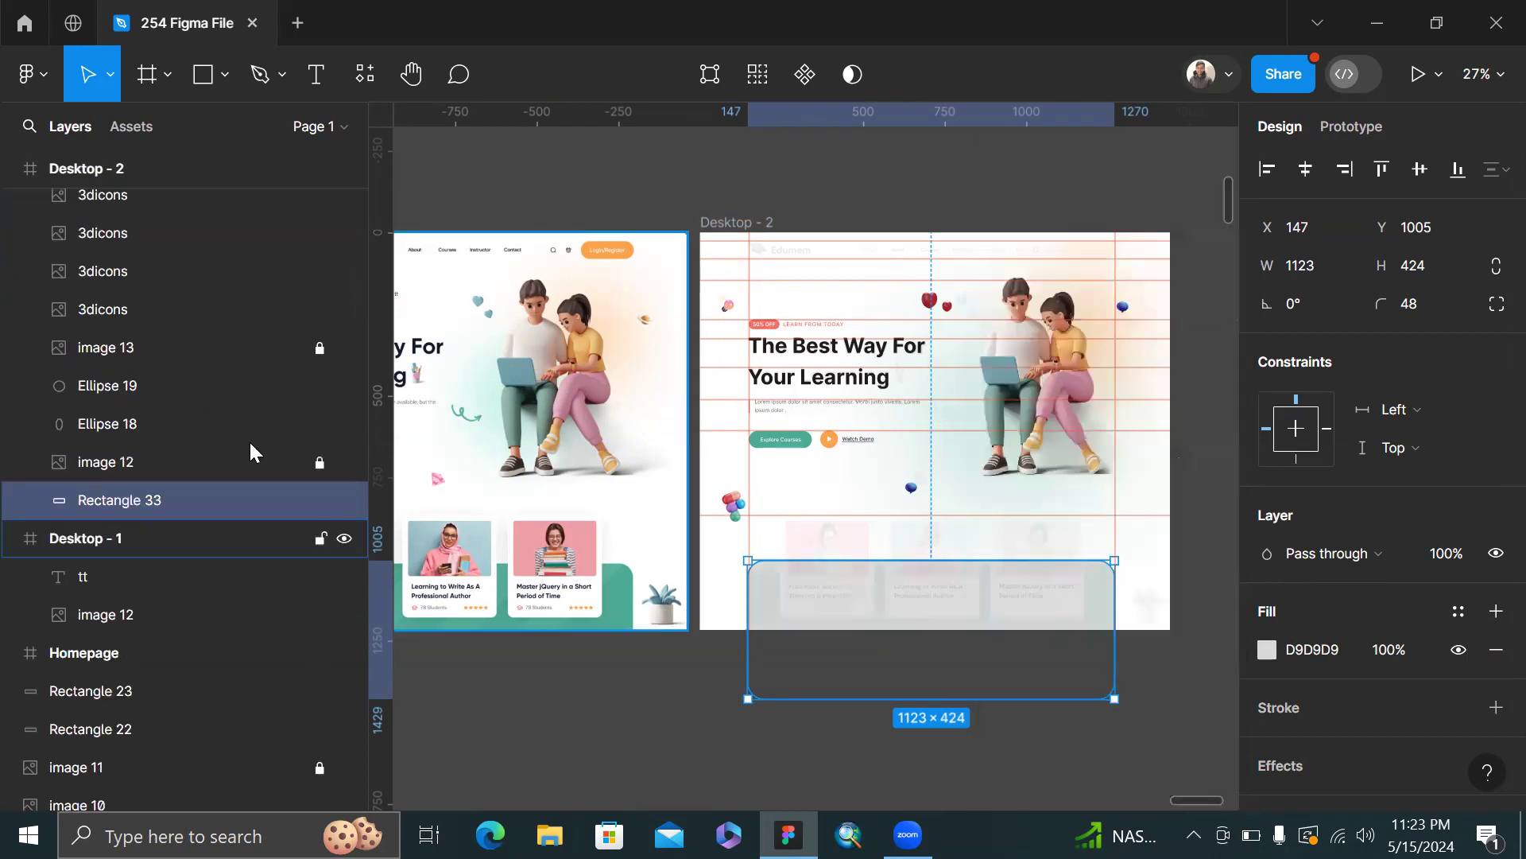
- Move the rounded rectangle above the locked image 12 layer and fill it with green 4DAC96 sampled from the Desktop - 1 card background
{"action": "left_click_drag", "start_coordinate": [229, 509], "coordinate": [246, 441]}
{"action": "scroll", "coordinate": [574, 574], "scroll_direction": "up", "scroll_amount": 5}
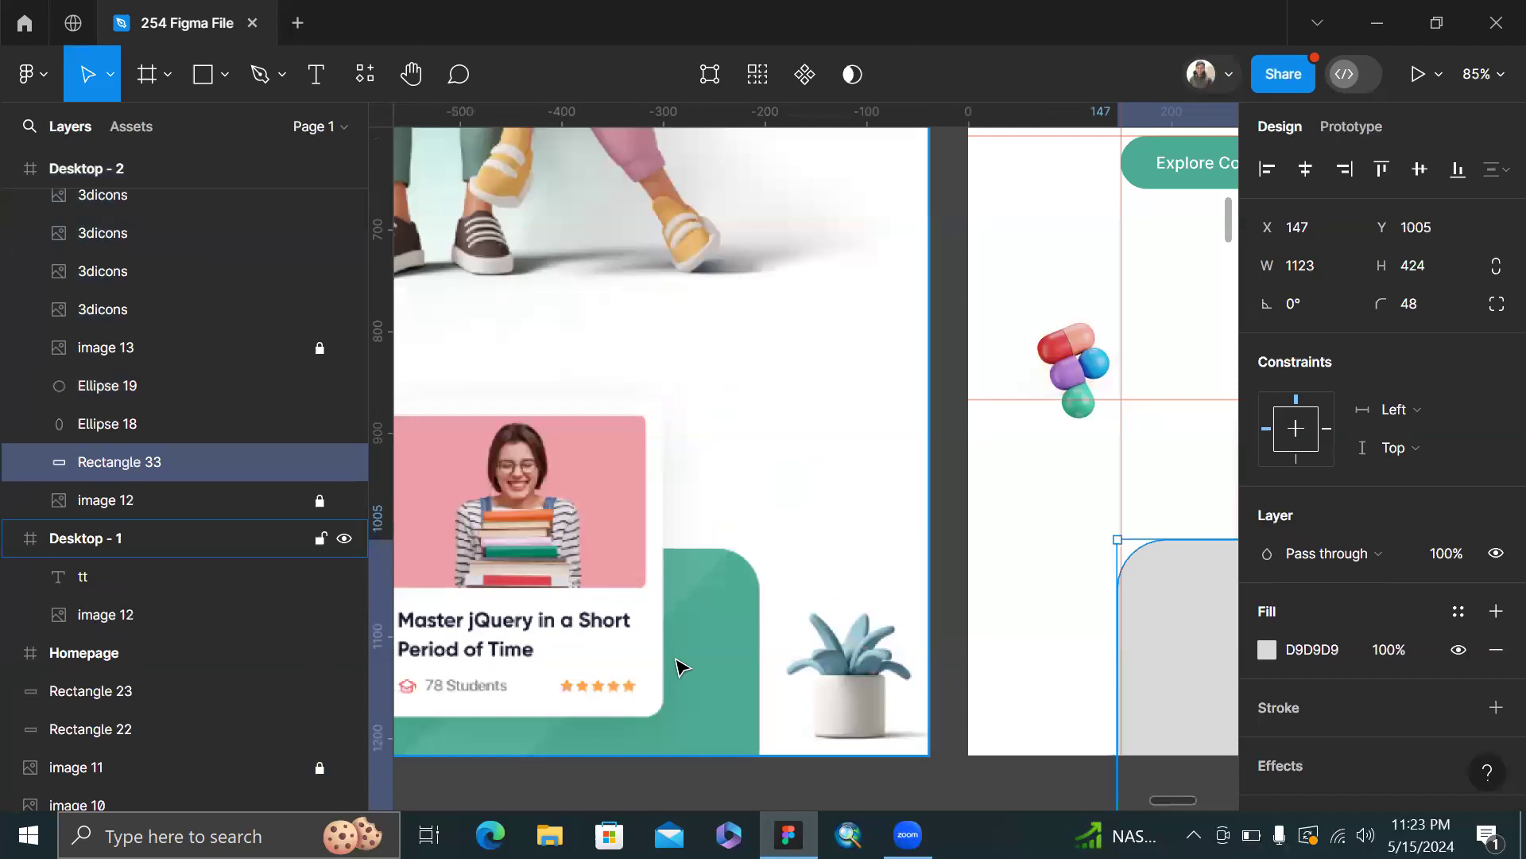
{"action": "key", "text": "i"}
{"action": "left_click", "coordinate": [713, 659]}
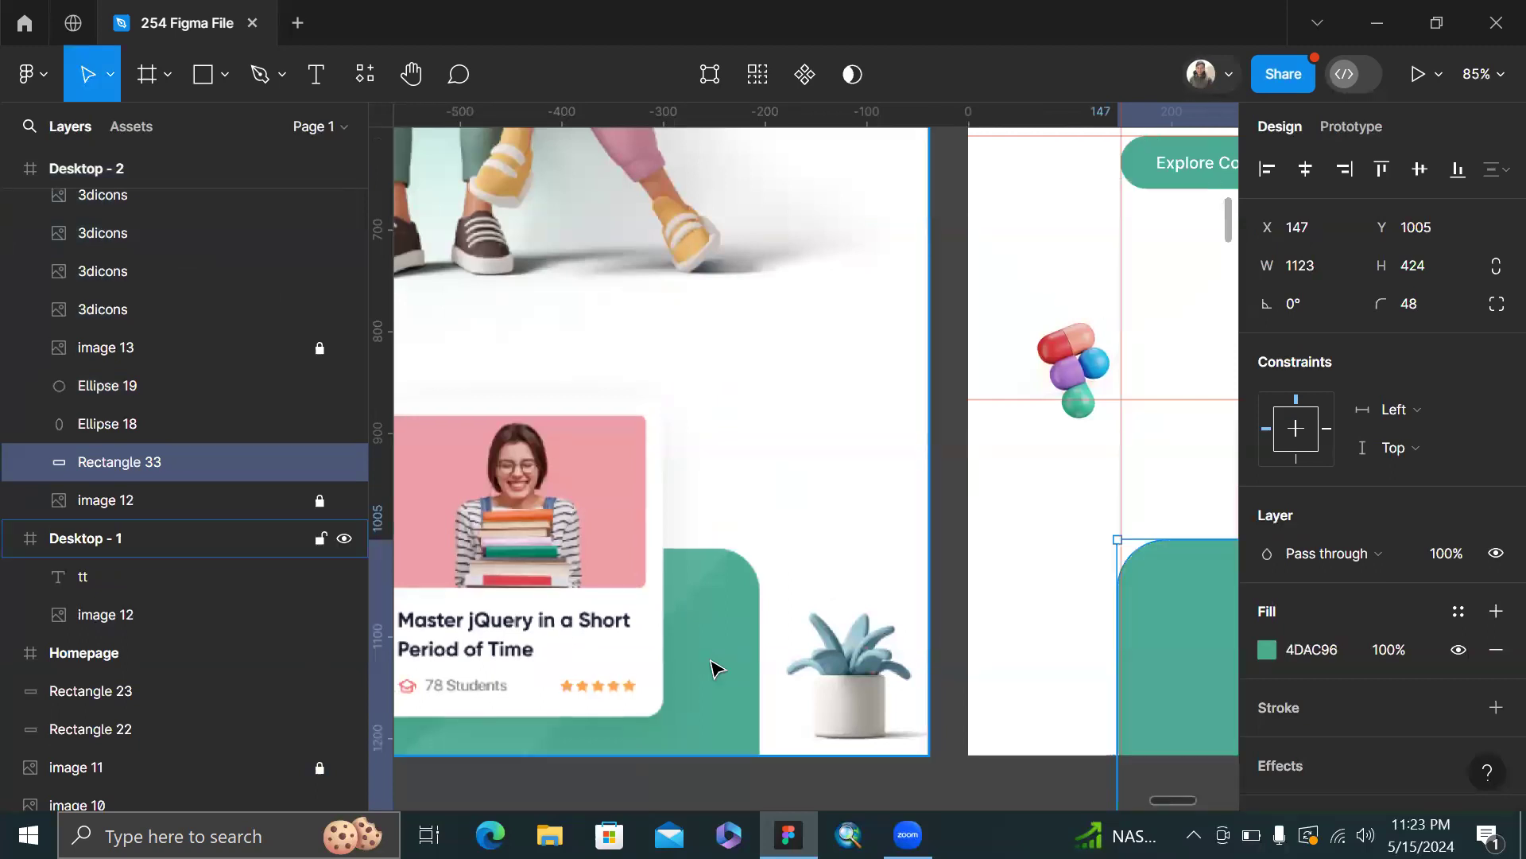
- Align the green rectangle's side edges with the two vertical guides, giving X 150 and a width of 1123
{"action": "scroll", "coordinate": [712, 668], "scroll_direction": "down", "scroll_amount": 5}
{"action": "scroll", "coordinate": [835, 705], "scroll_direction": "up", "scroll_amount": 4}
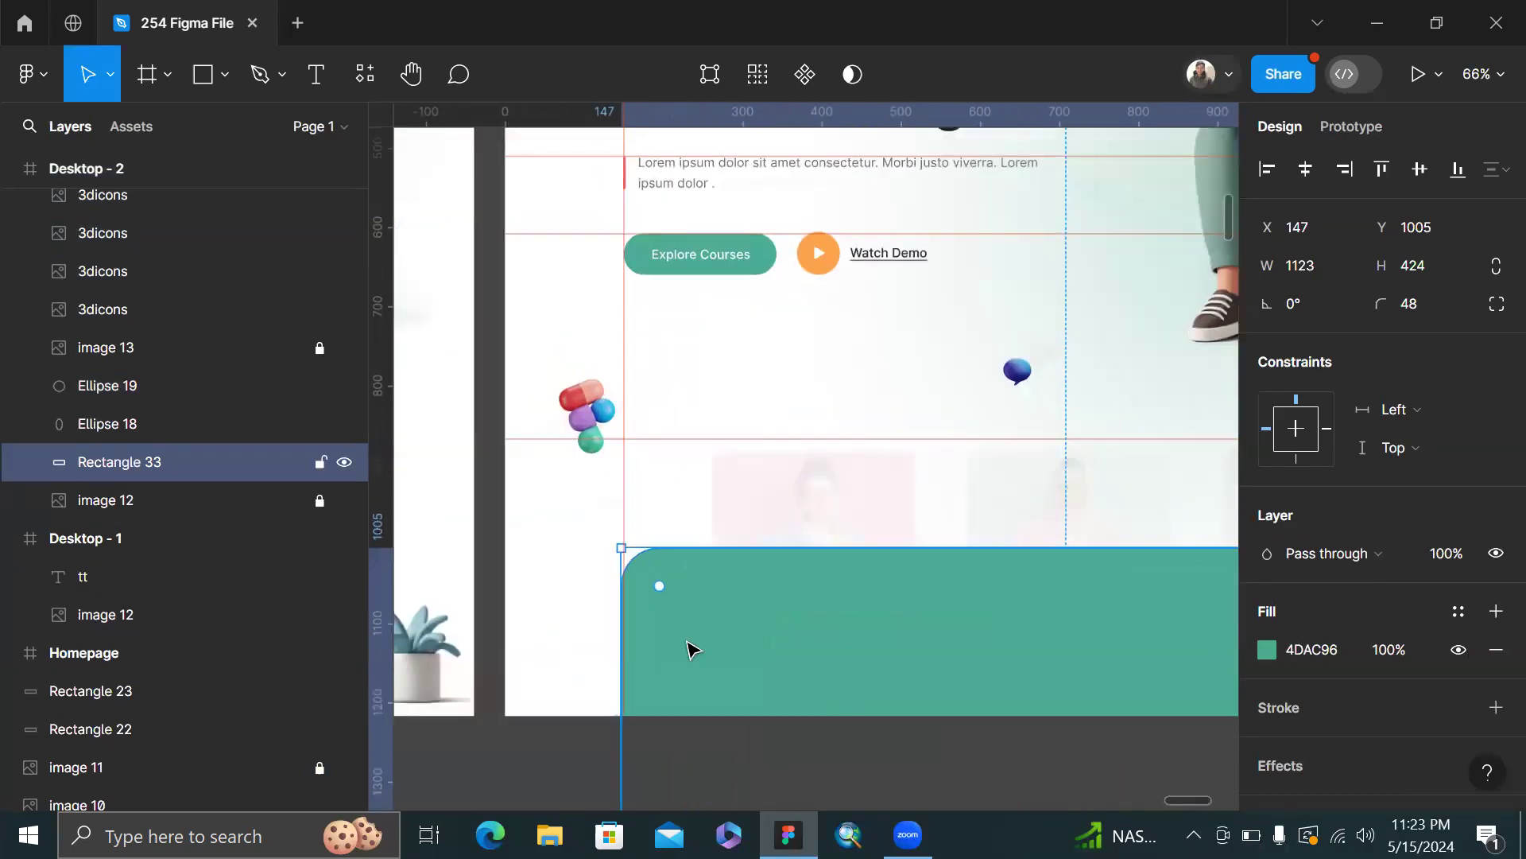
{"action": "scroll", "coordinate": [573, 641], "scroll_direction": "up", "scroll_amount": 2}
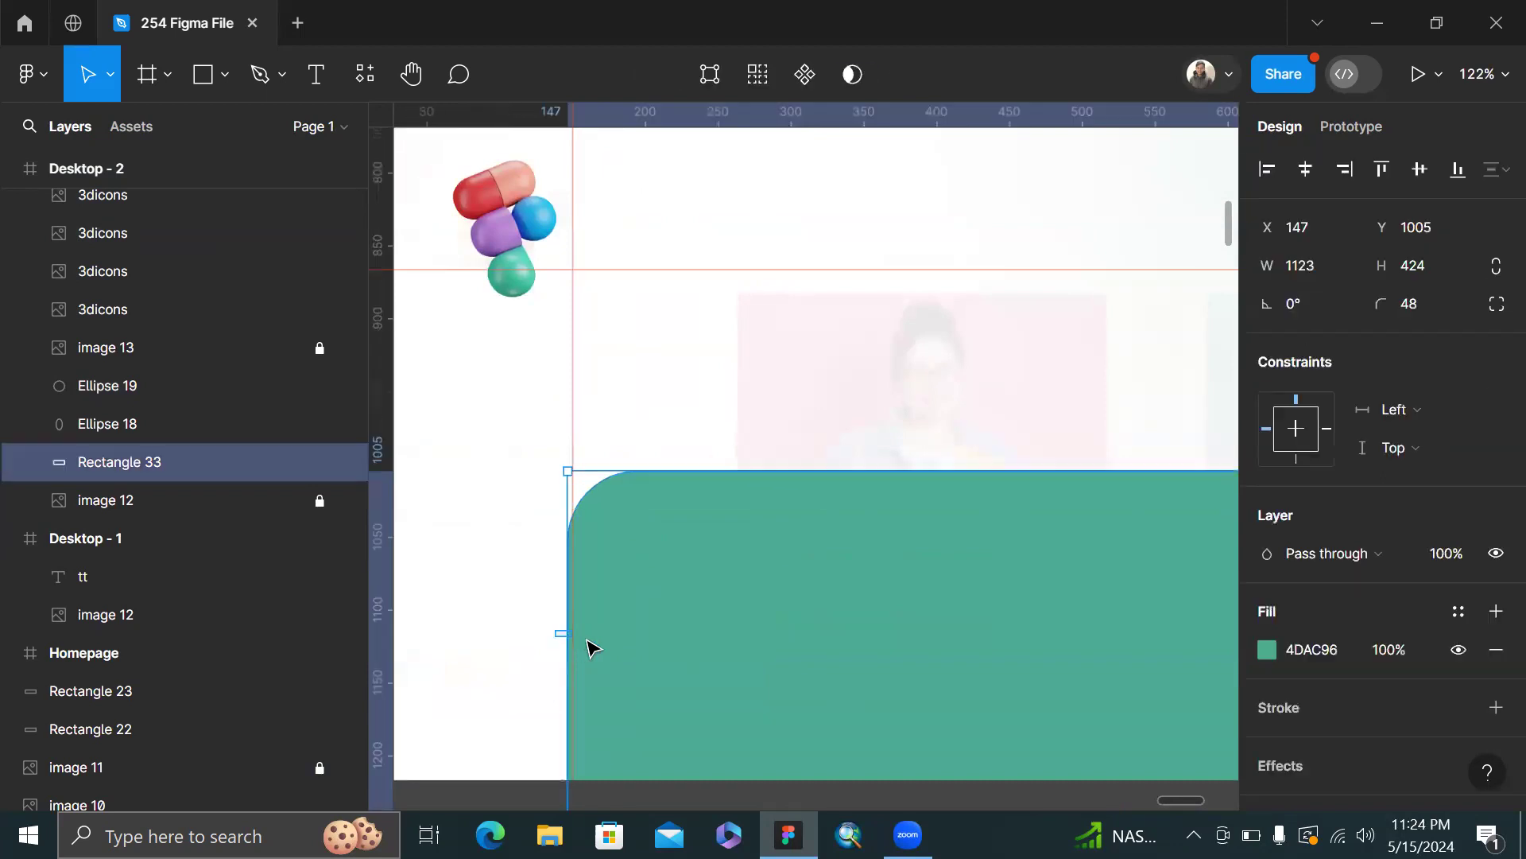
{"action": "left_click_drag", "start_coordinate": [570, 636], "coordinate": [573, 636]}
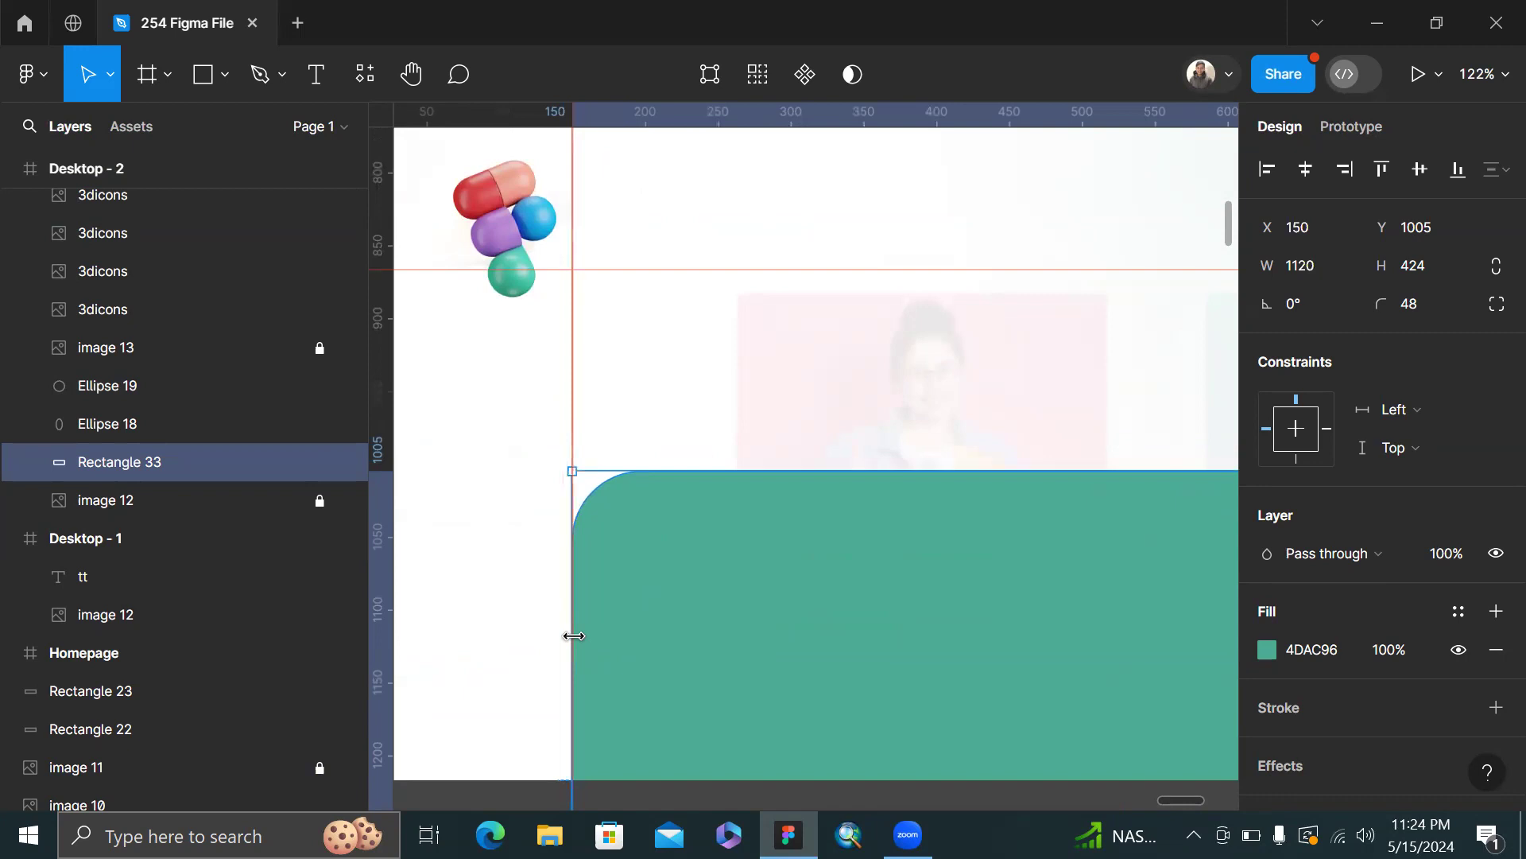
{"action": "scroll", "coordinate": [574, 636], "scroll_direction": "down", "scroll_amount": 6}
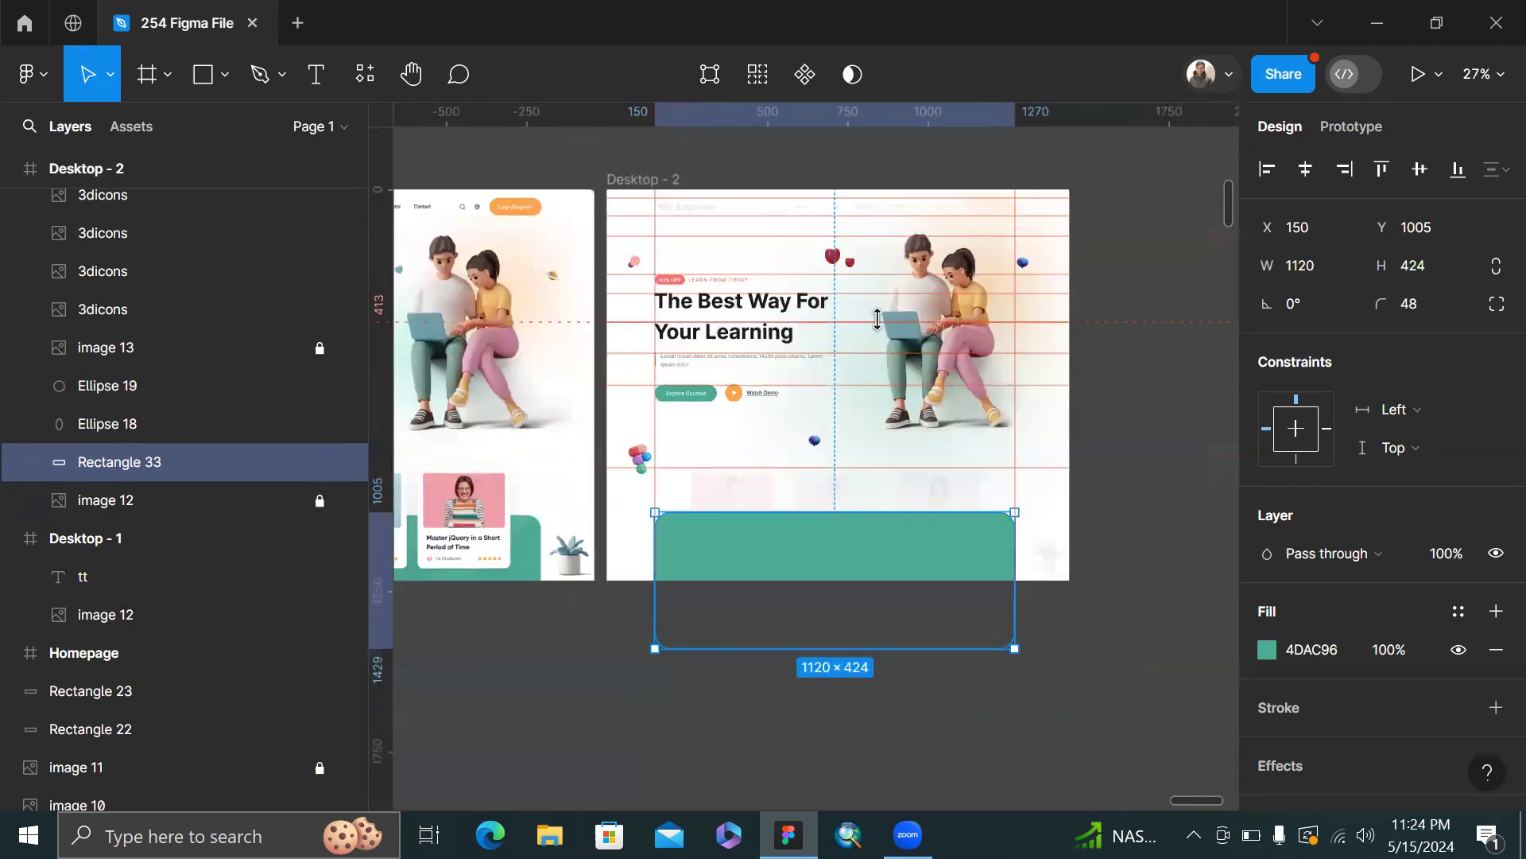
{"action": "scroll", "coordinate": [943, 524], "scroll_direction": "up", "scroll_amount": 3}
{"action": "scroll", "coordinate": [630, 639], "scroll_direction": "up", "scroll_amount": 3}
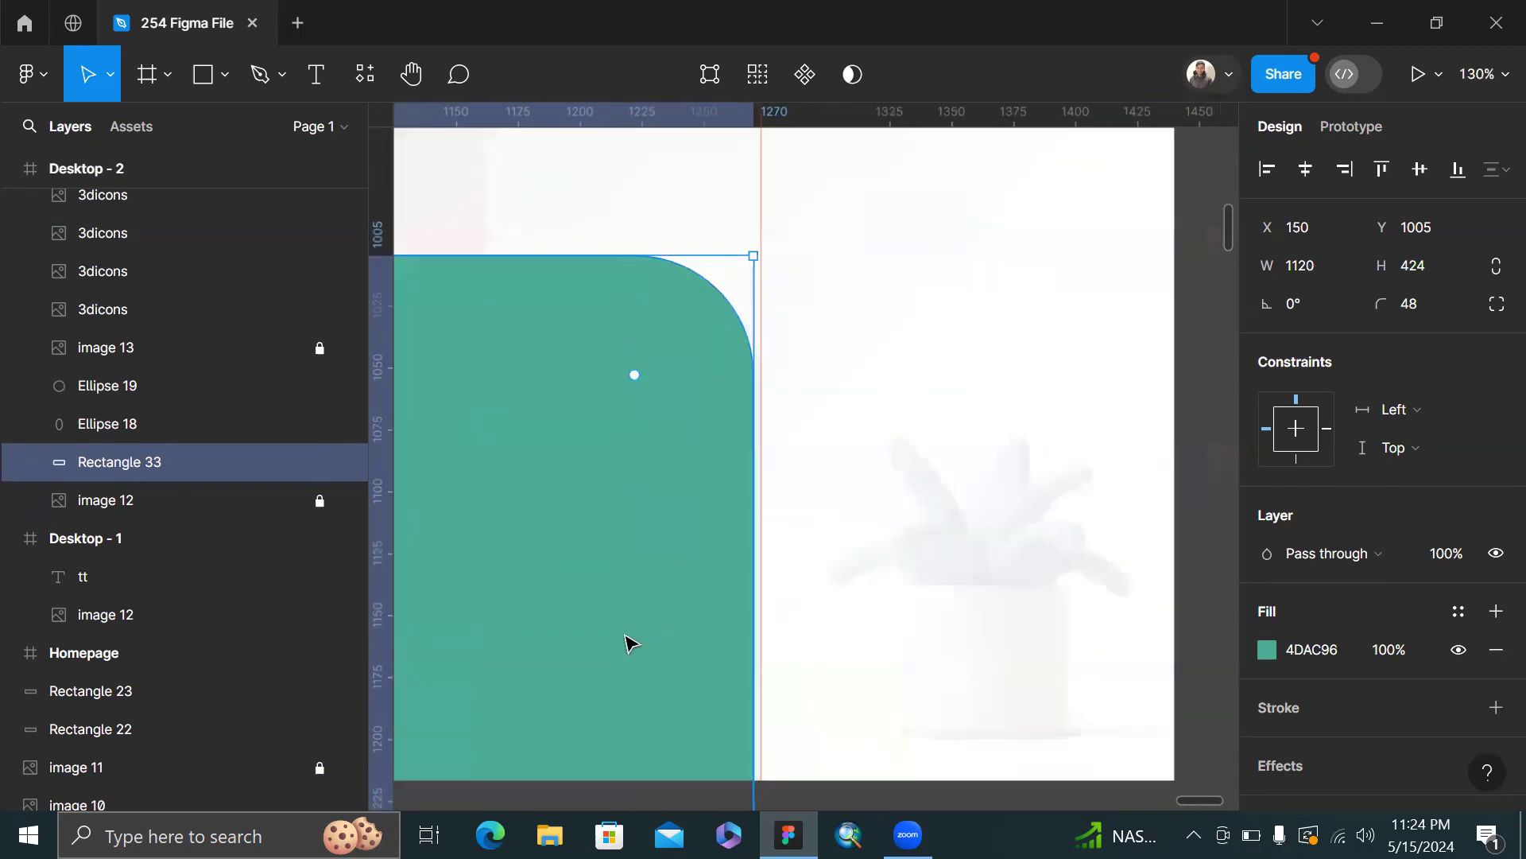
{"action": "scroll", "coordinate": [736, 617], "scroll_direction": "up", "scroll_amount": 5}
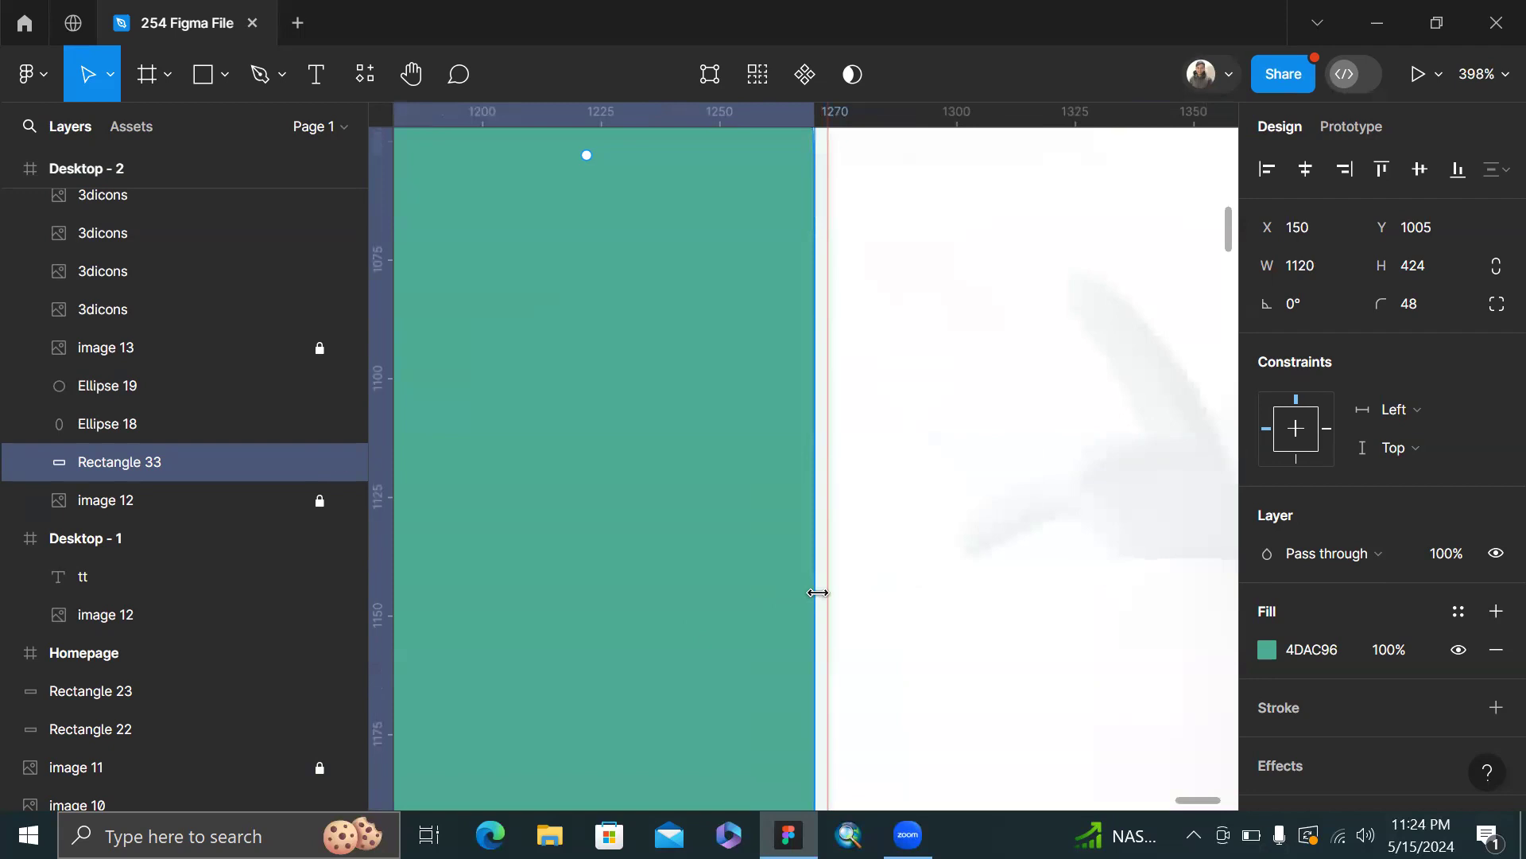
{"action": "left_click_drag", "start_coordinate": [828, 592], "coordinate": [828, 592]}
{"action": "scroll", "coordinate": [828, 592], "scroll_direction": "down", "scroll_amount": 10}
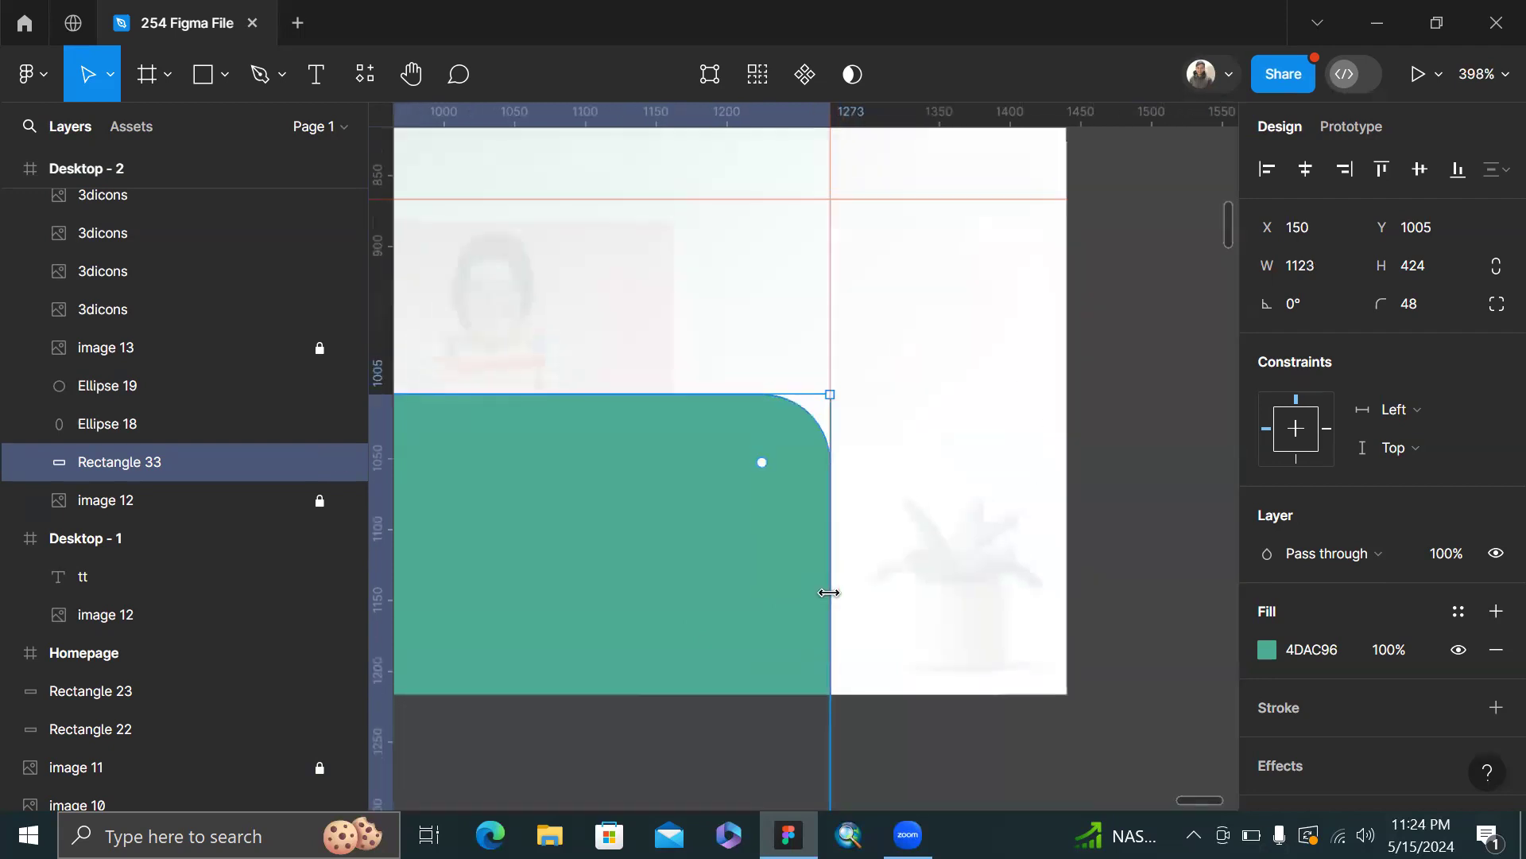
{"action": "left_click", "coordinate": [1014, 315]}
- Compare the green rectangle in Desktop - 2 with the course card area of the Desktop - 1 reference
{"action": "scroll", "coordinate": [1014, 315], "scroll_direction": "down", "scroll_amount": 2}
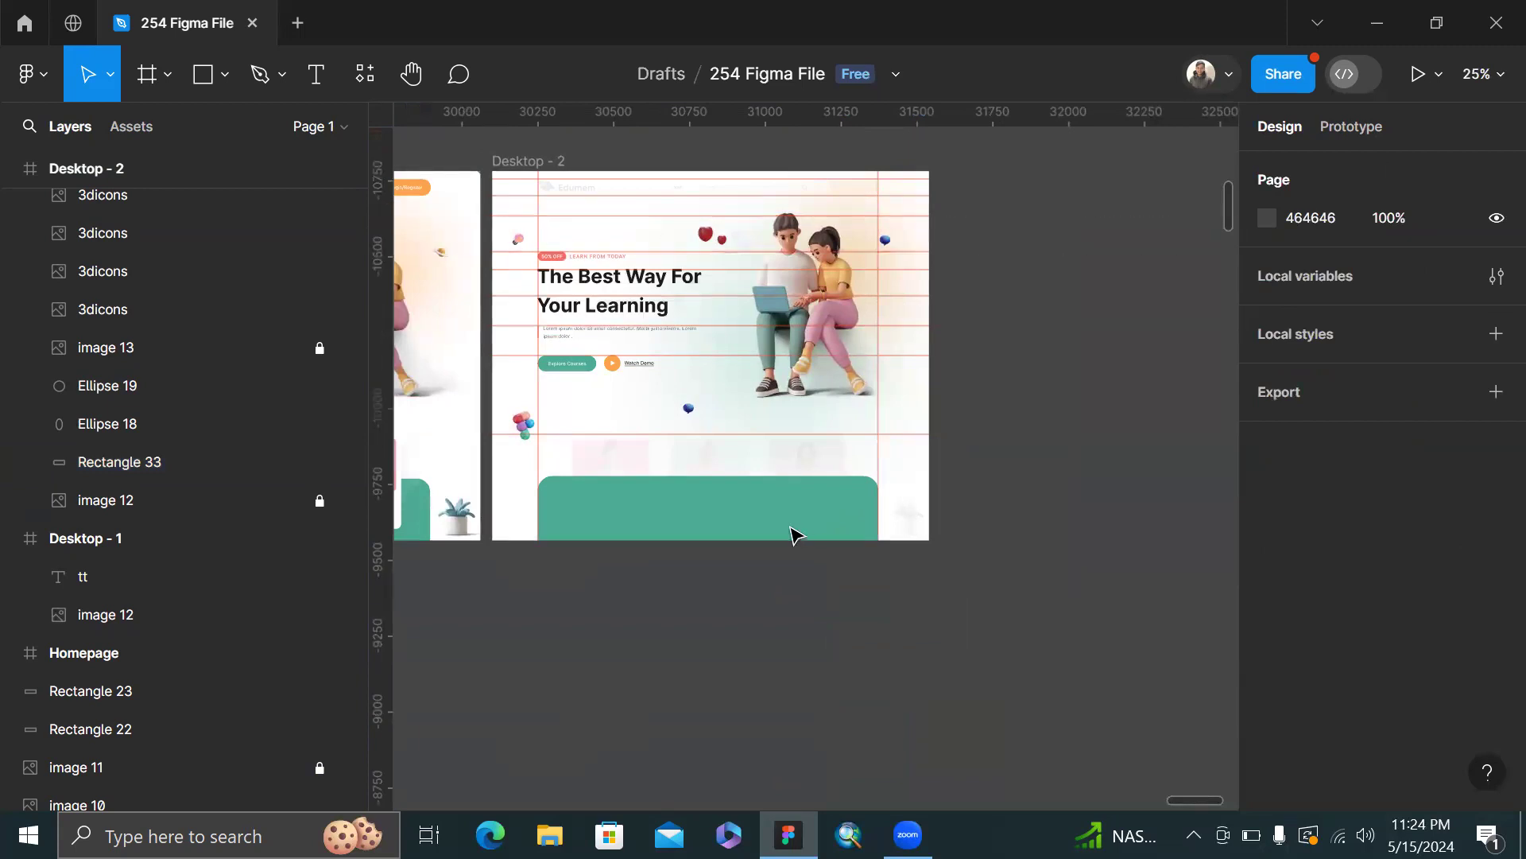
{"action": "scroll", "coordinate": [766, 518], "scroll_direction": "down", "scroll_amount": 2}
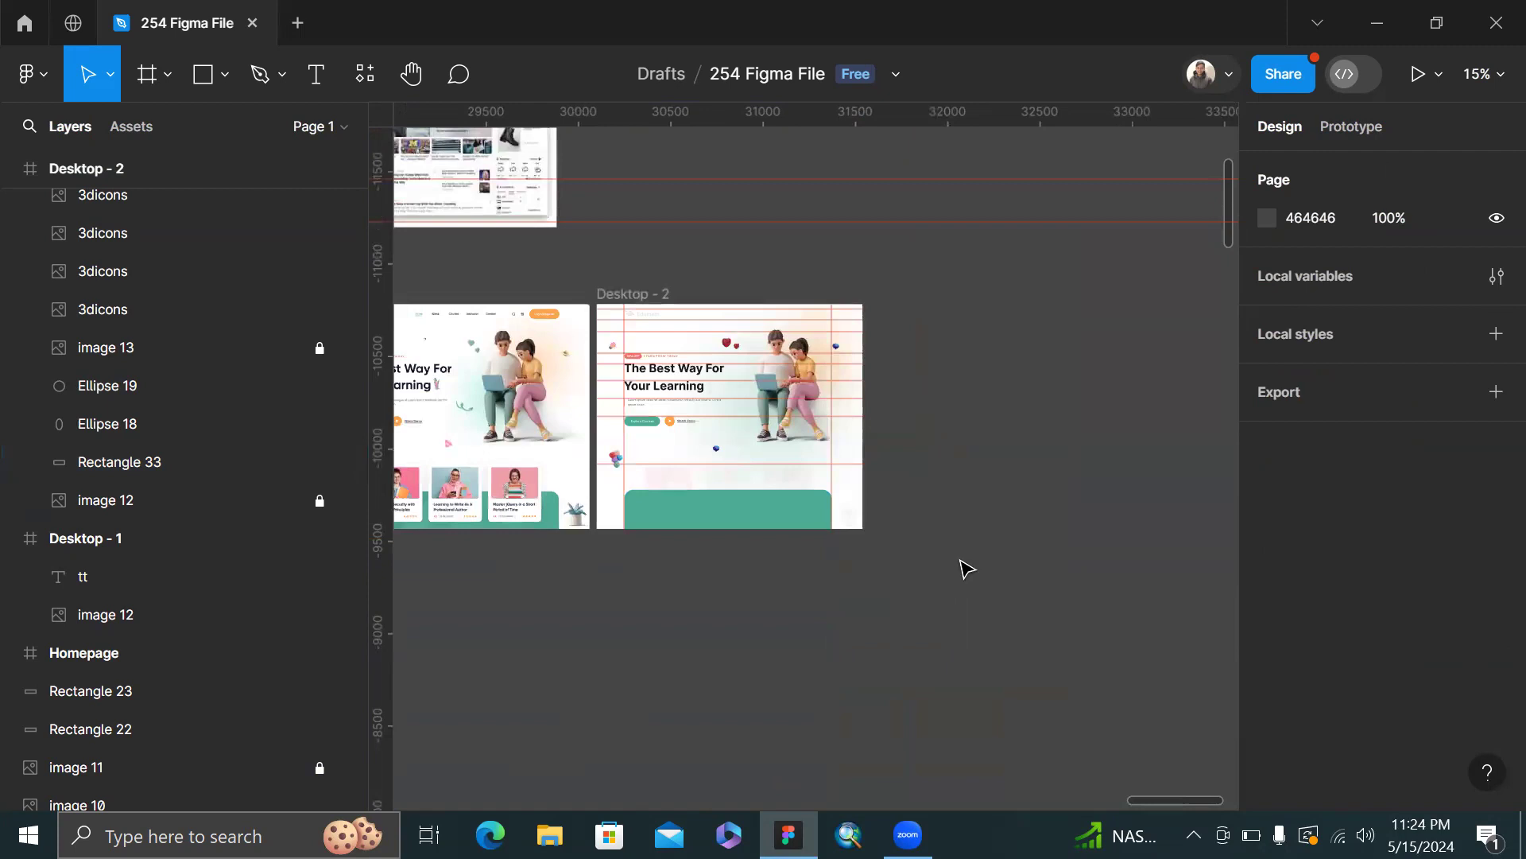
{"action": "scroll", "coordinate": [966, 568], "scroll_direction": "left", "scroll_amount": 3}
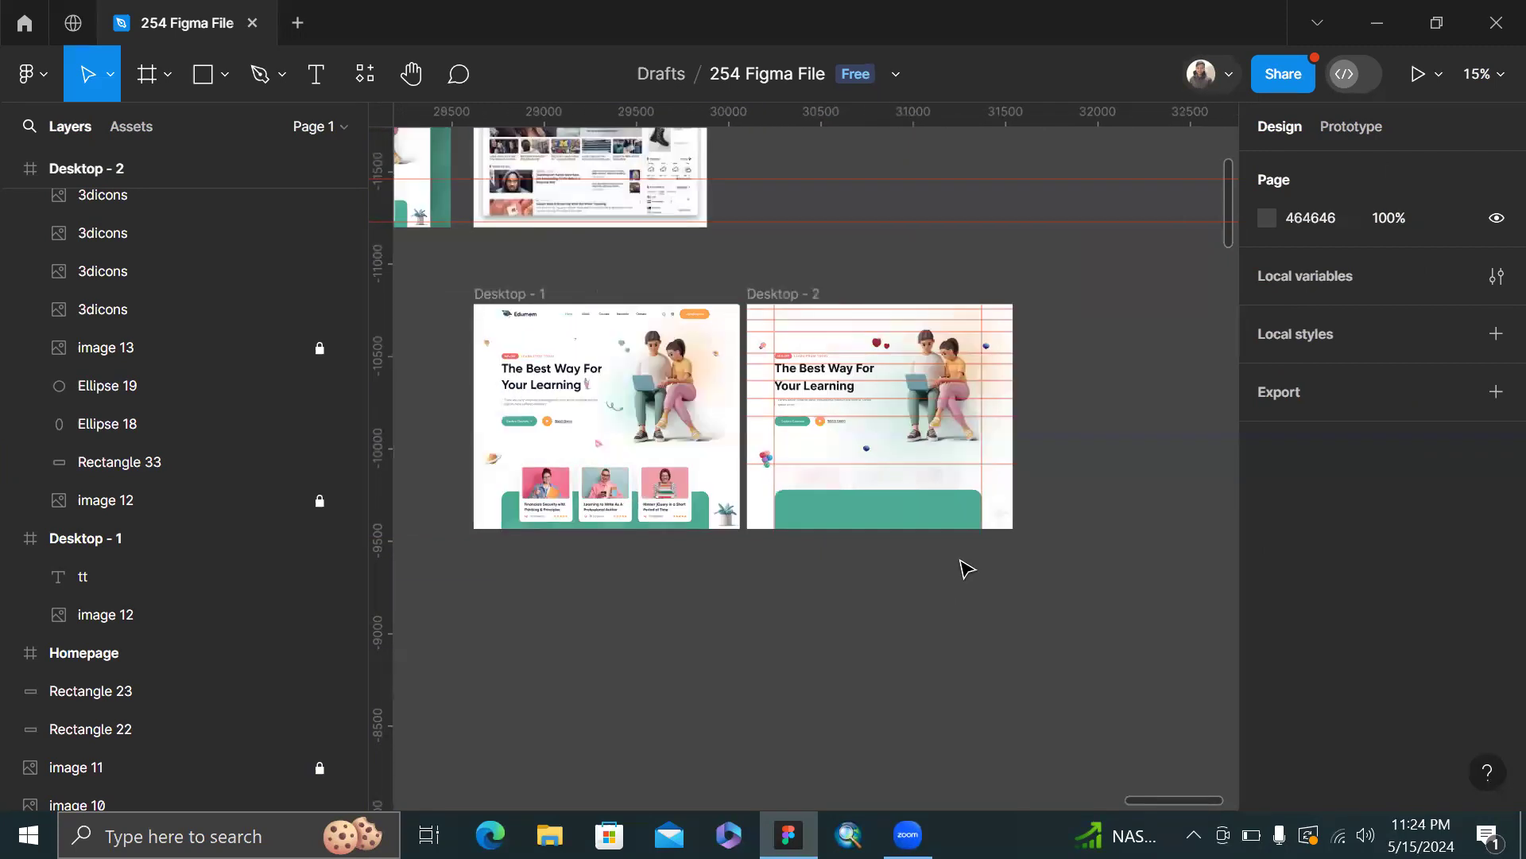
{"action": "scroll", "coordinate": [832, 552], "scroll_direction": "up", "scroll_amount": 5}
{"action": "scroll", "coordinate": [804, 545], "scroll_direction": "left", "scroll_amount": 8}
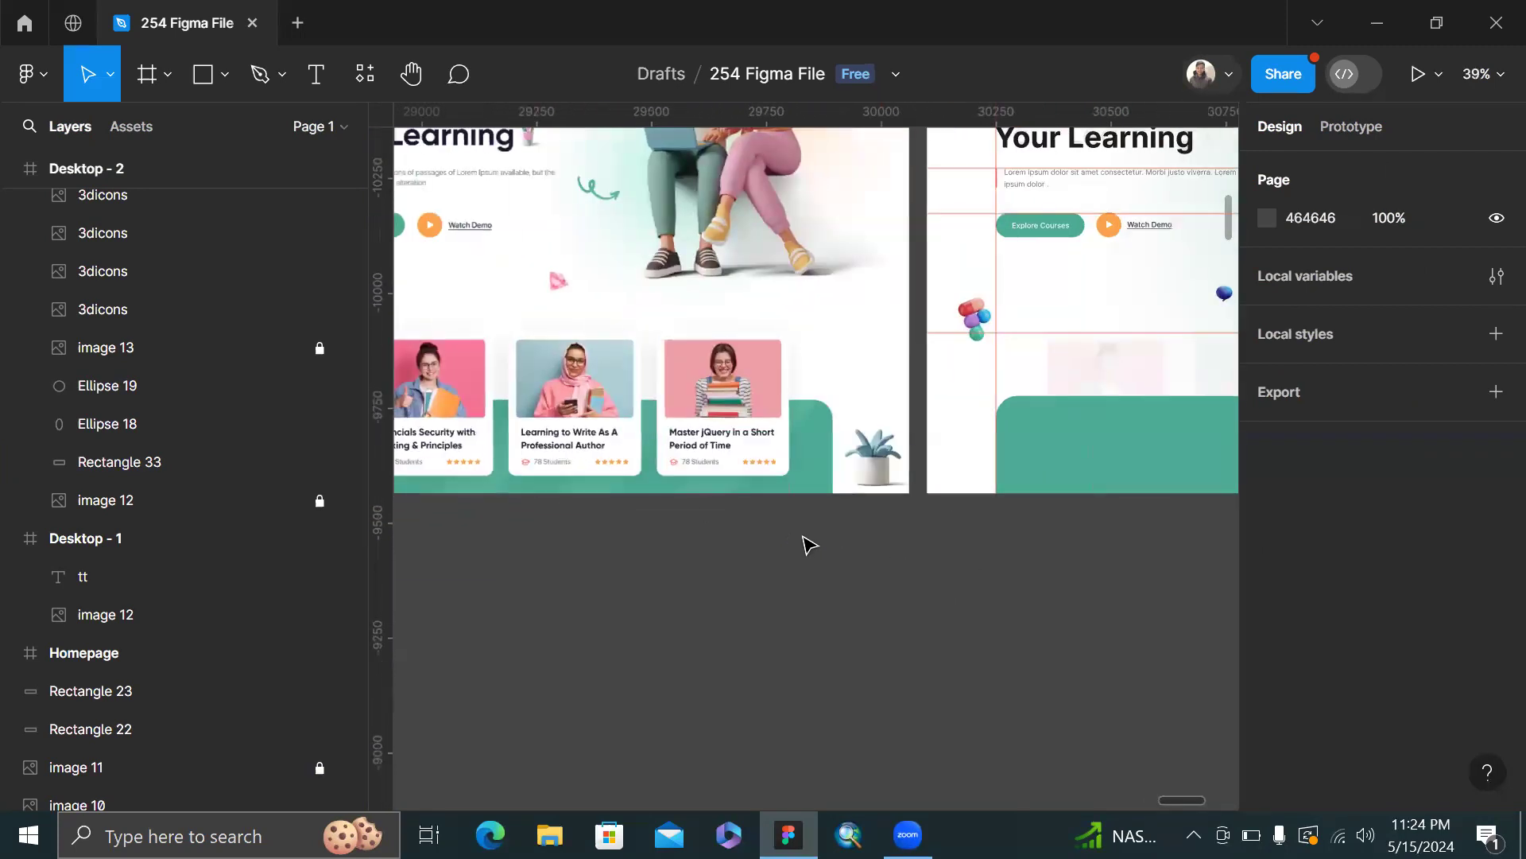
{"action": "scroll", "coordinate": [703, 505], "scroll_direction": "up", "scroll_amount": 1}
{"action": "scroll", "coordinate": [855, 416], "scroll_direction": "down", "scroll_amount": 2}
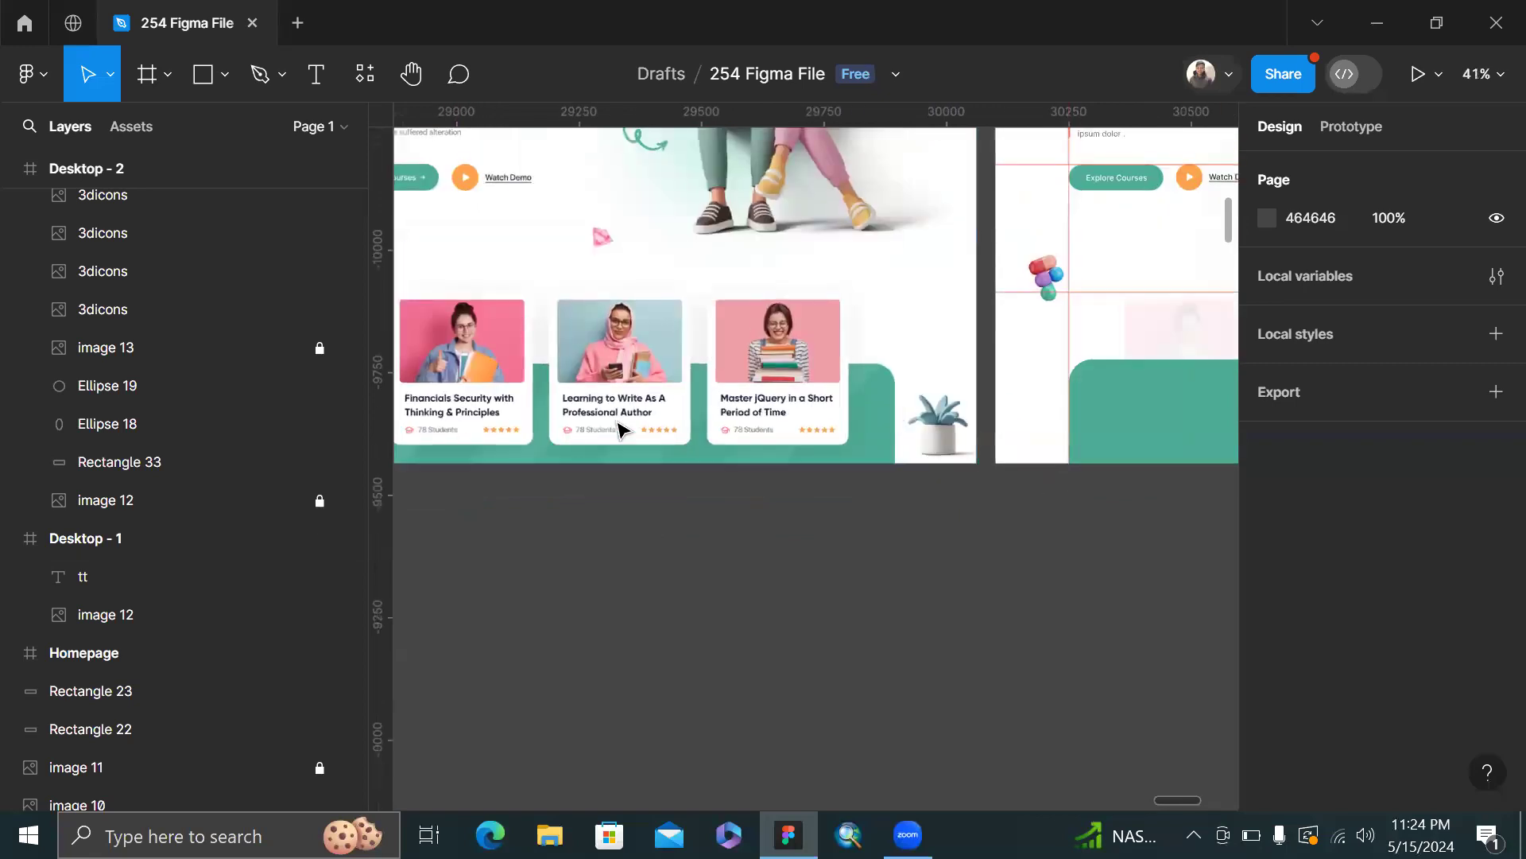
{"action": "scroll", "coordinate": [719, 594], "scroll_direction": "left", "scroll_amount": 3}
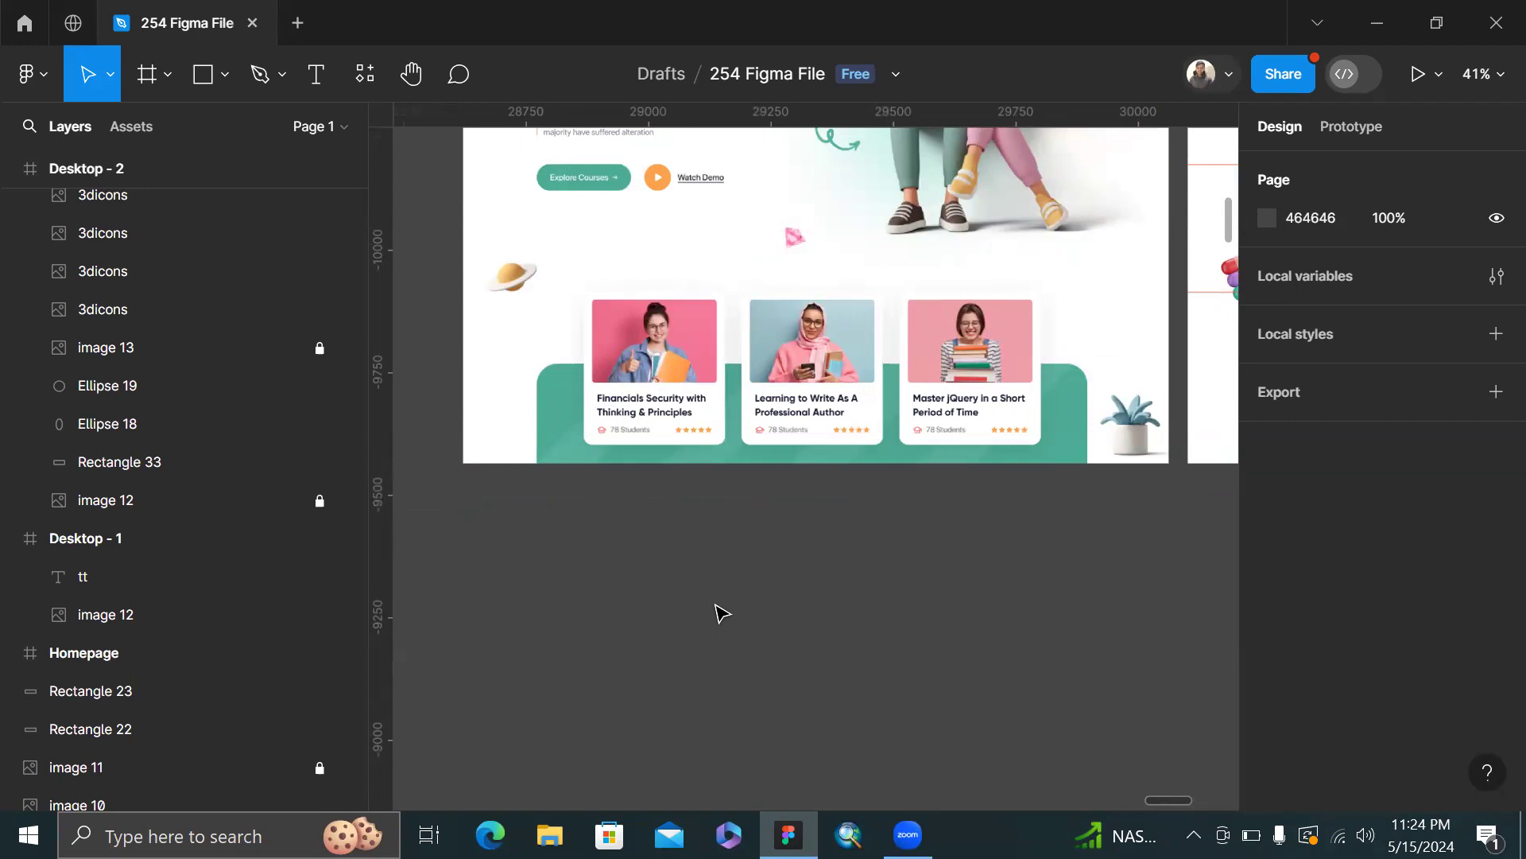
{"action": "scroll", "coordinate": [721, 612], "scroll_direction": "right", "scroll_amount": 3}
{"action": "scroll", "coordinate": [715, 613], "scroll_direction": "down", "scroll_amount": 2}
{"action": "scroll", "coordinate": [715, 613], "scroll_direction": "right", "scroll_amount": 3}
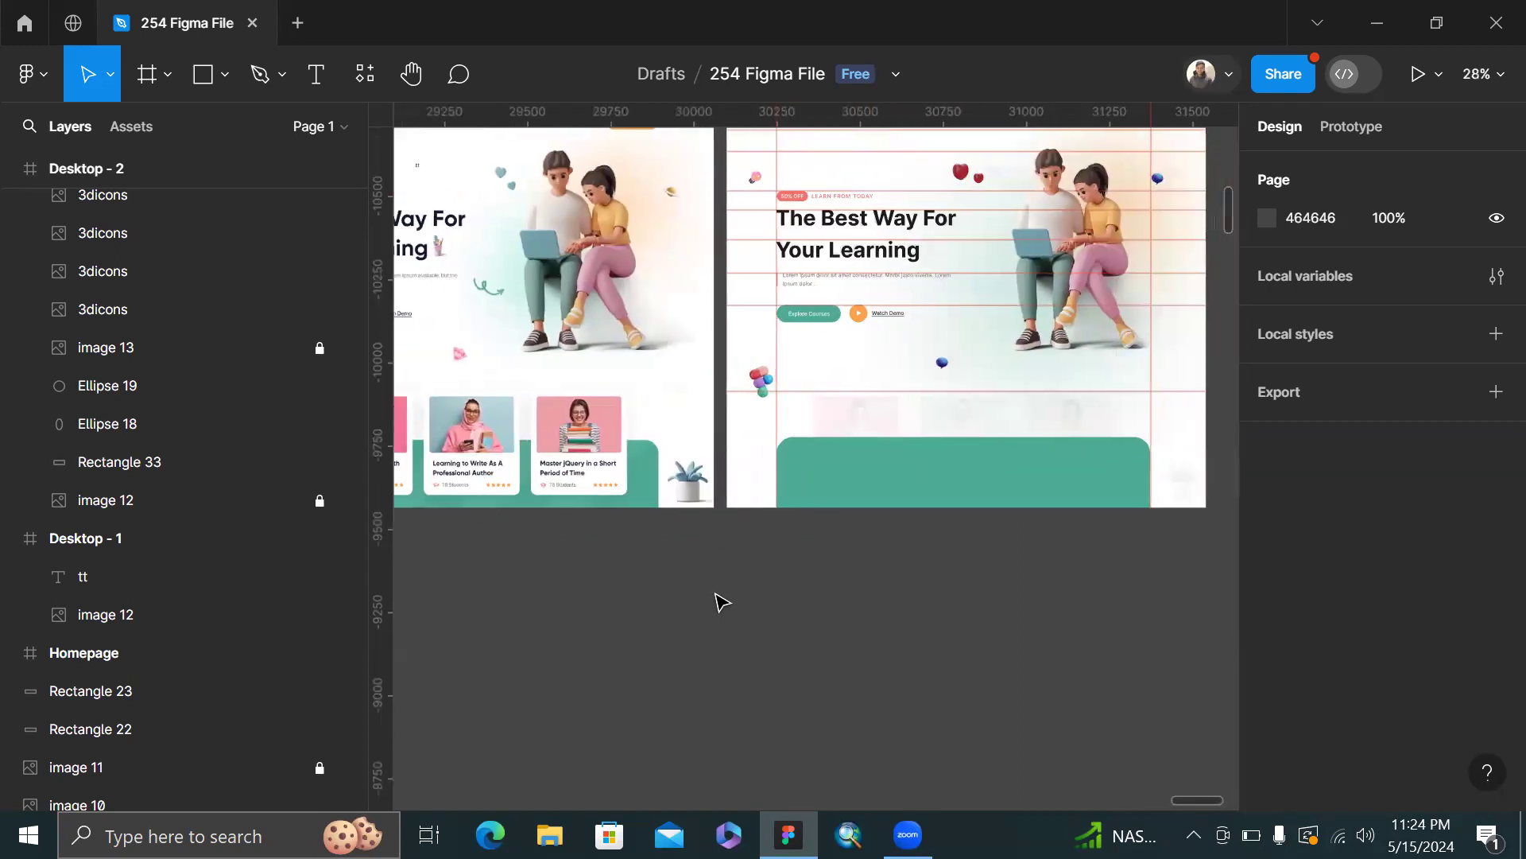
- Wrap the green rectangle in its own frame with Frame selection
{"action": "left_click", "coordinate": [851, 501]}
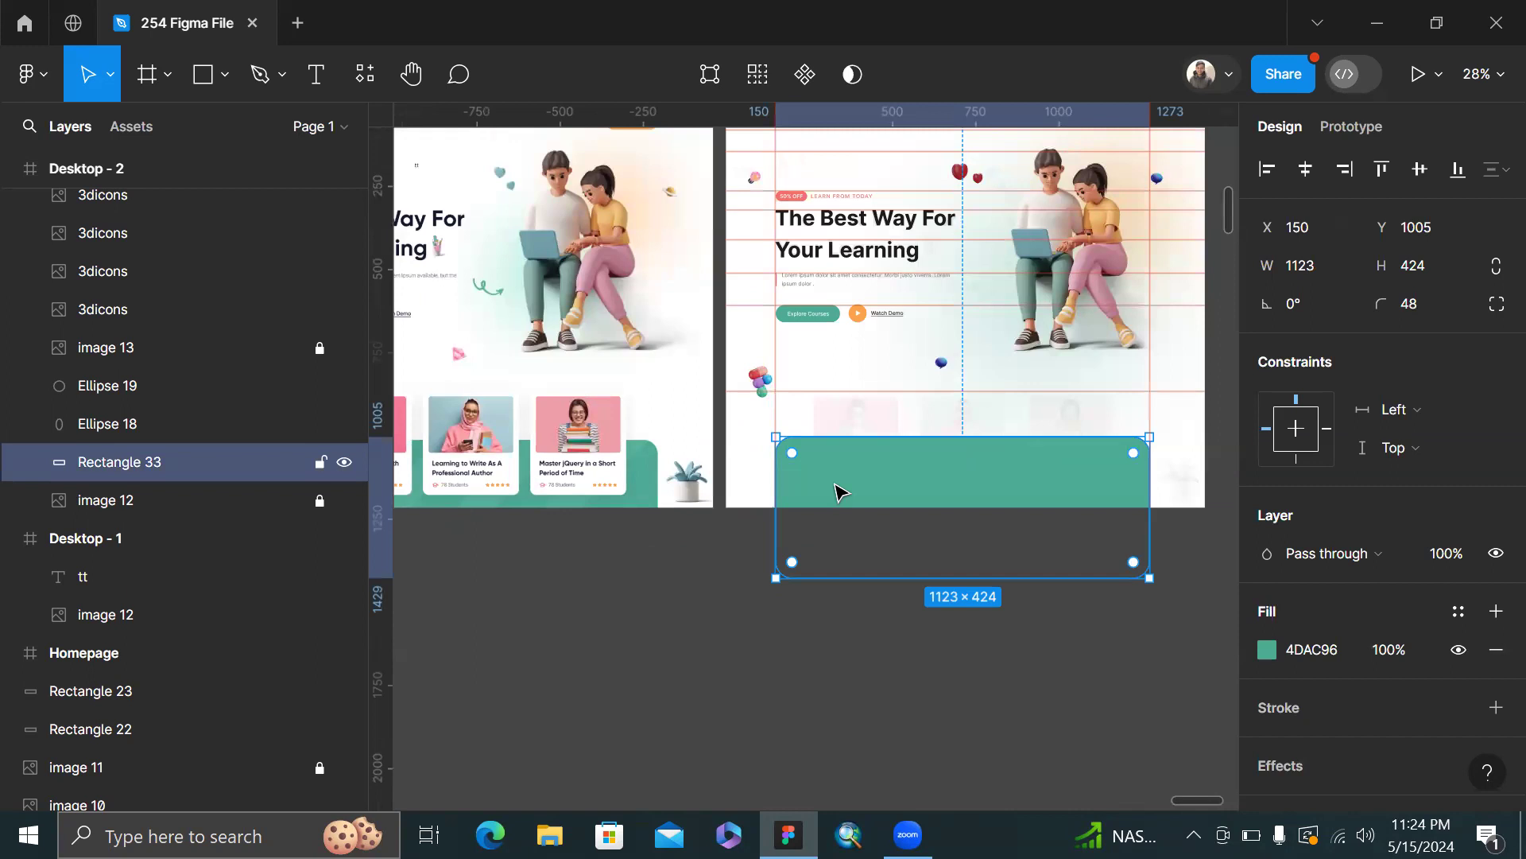
{"action": "right_click", "coordinate": [866, 485]}
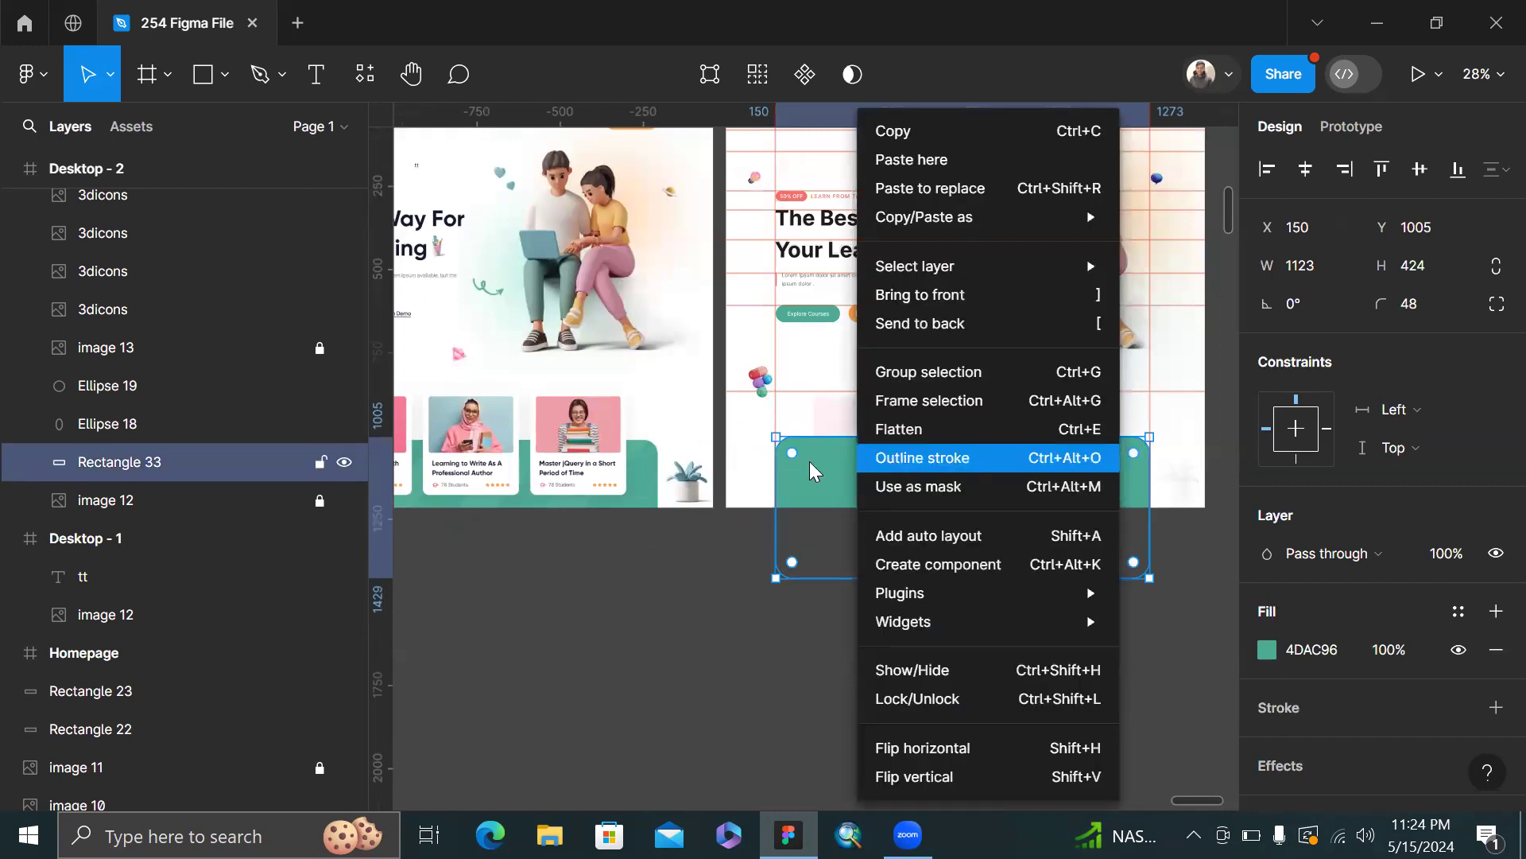
{"action": "left_click", "coordinate": [790, 546]}
{"action": "right_click", "coordinate": [875, 493]}
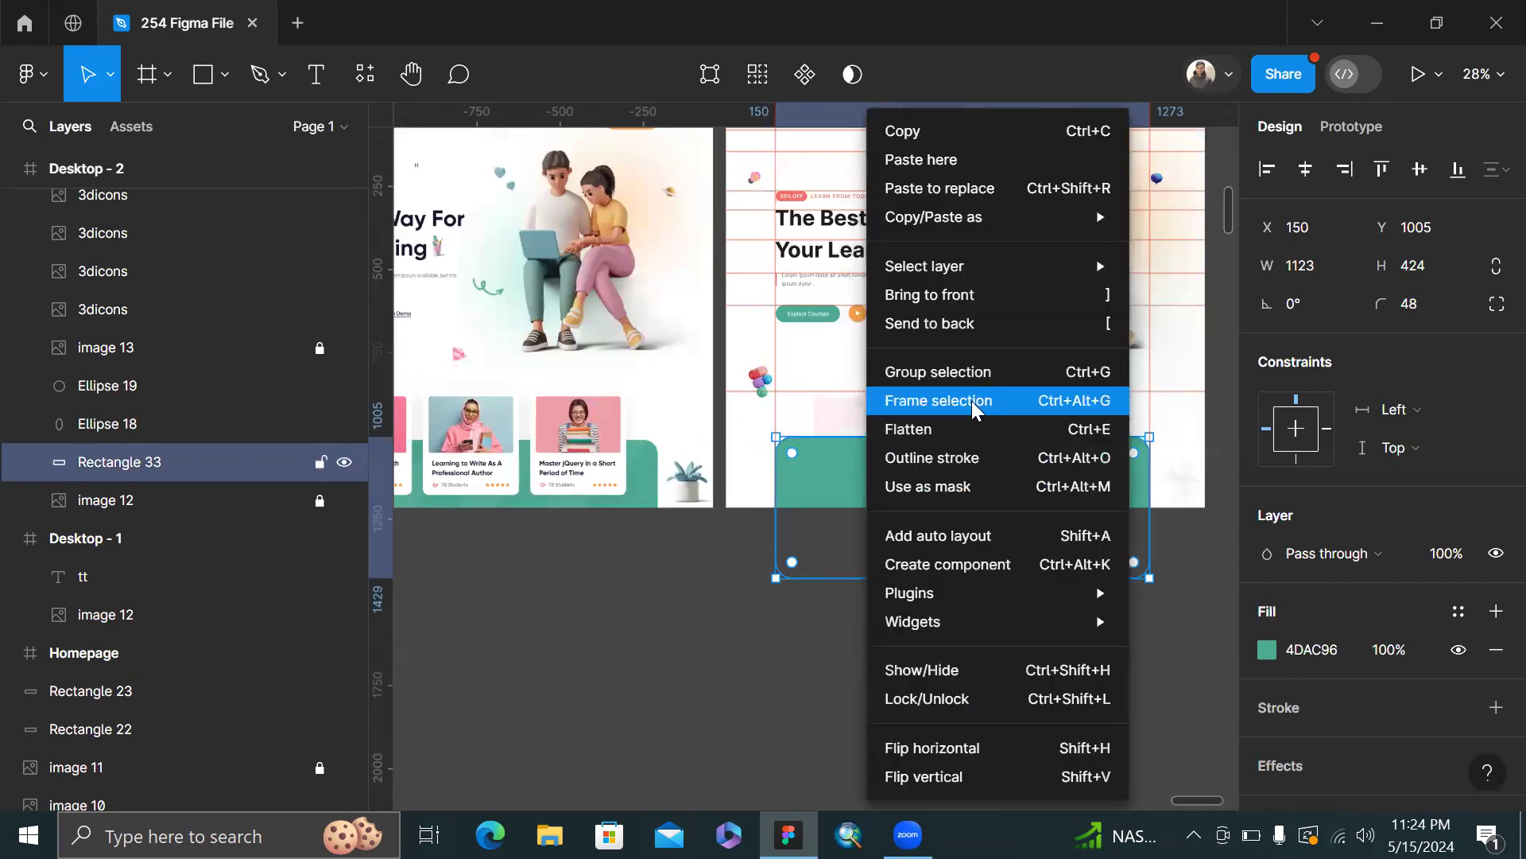
{"action": "left_click", "coordinate": [1050, 401]}
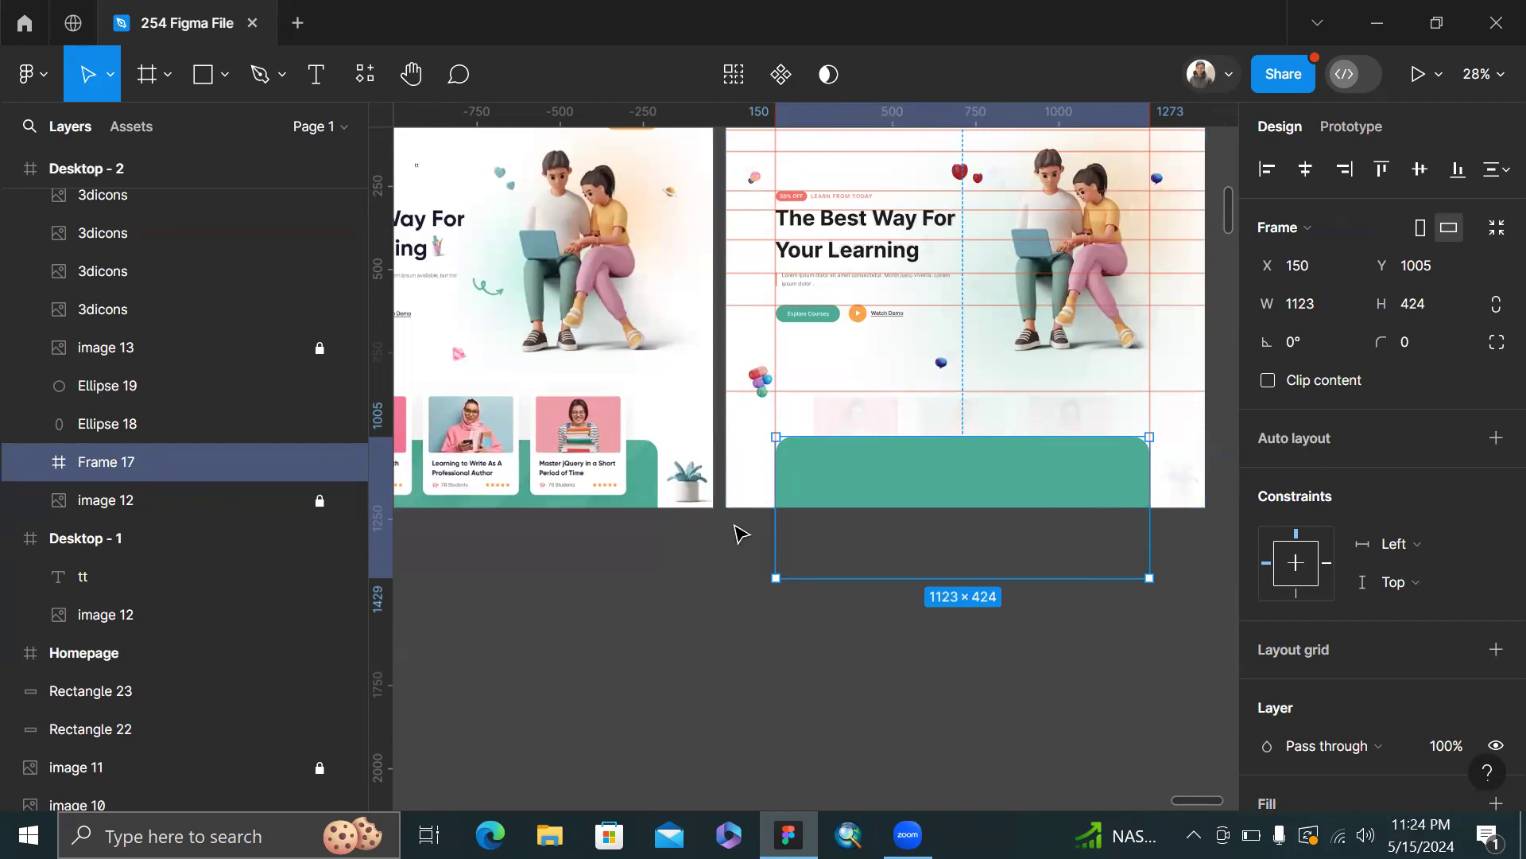
- Draw a narrow upright rectangle about 76 × 400 below Desktop - 2 and set its corner radius to 200
{"action": "scroll", "coordinate": [736, 533], "scroll_direction": "up", "scroll_amount": 5}
{"action": "scroll", "coordinate": [736, 532], "scroll_direction": "down", "scroll_amount": 3}
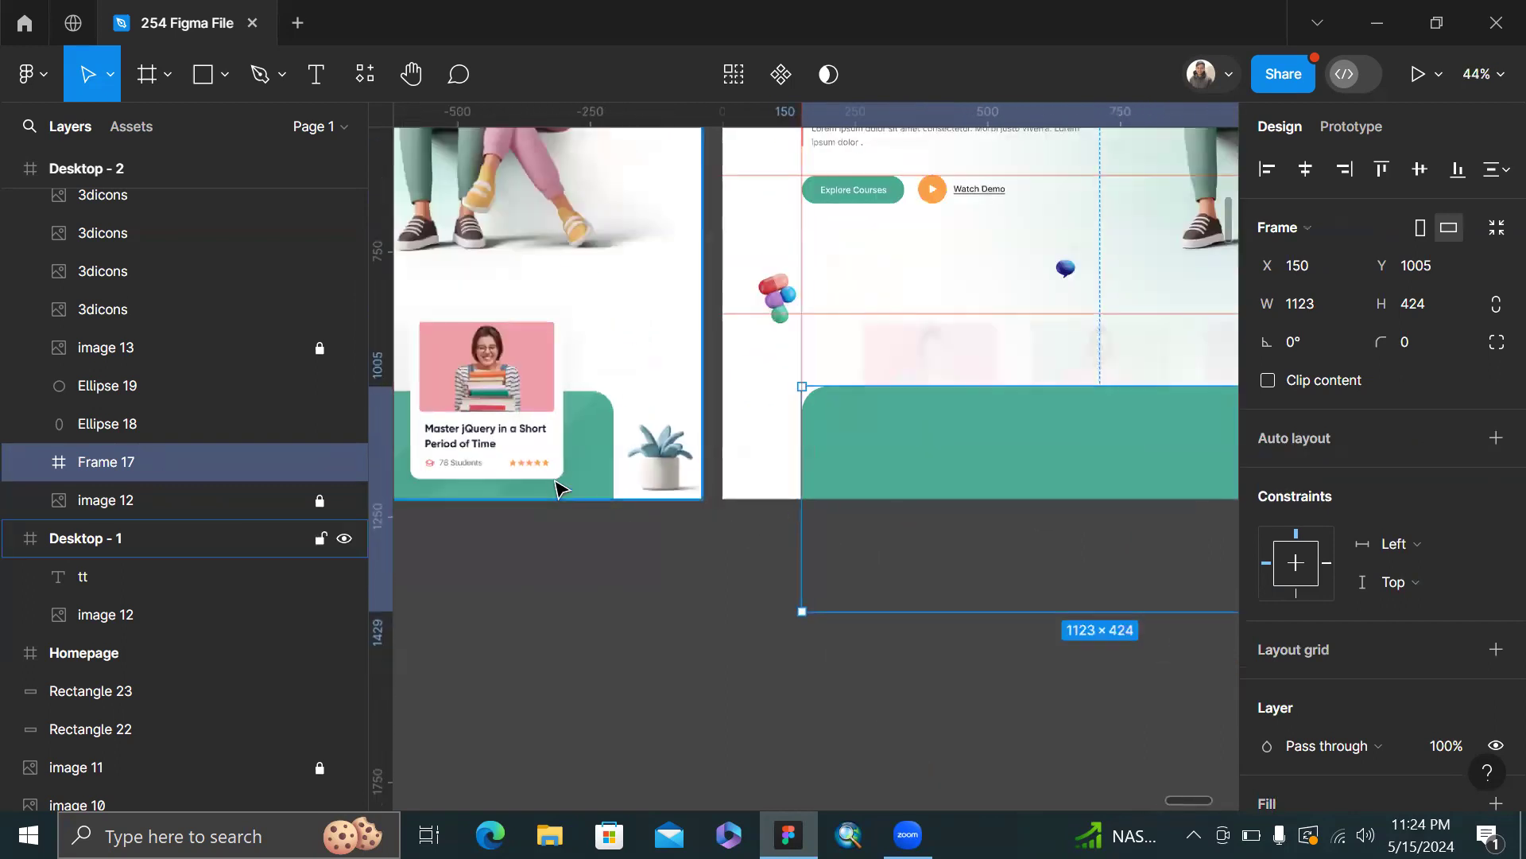
{"action": "scroll", "coordinate": [561, 488], "scroll_direction": "up", "scroll_amount": 4}
{"action": "scroll", "coordinate": [505, 475], "scroll_direction": "down", "scroll_amount": 5}
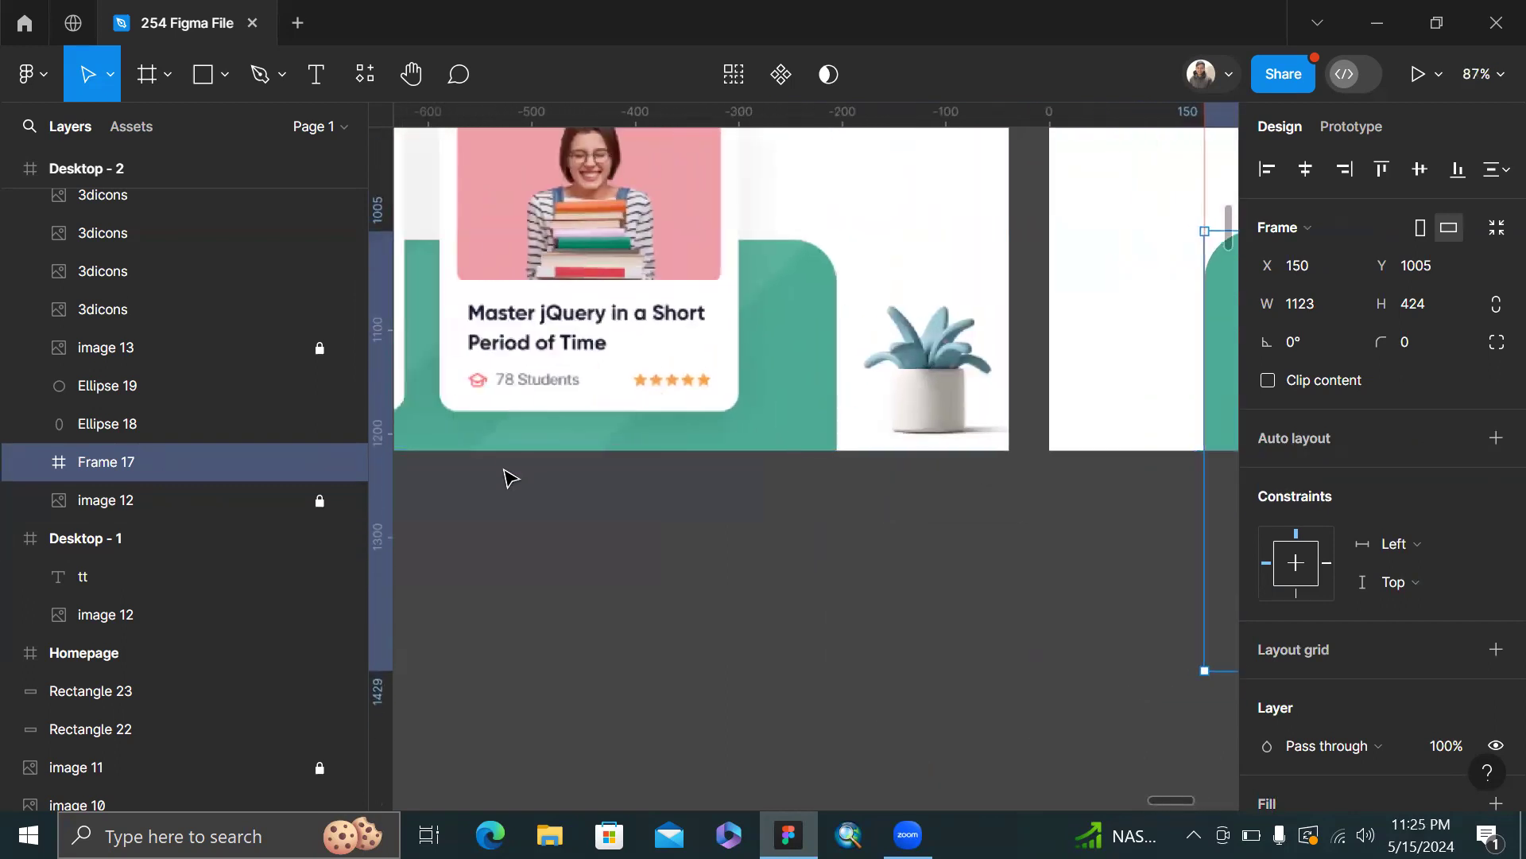
{"action": "scroll", "coordinate": [505, 477], "scroll_direction": "down", "scroll_amount": 4}
{"action": "scroll", "coordinate": [506, 477], "scroll_direction": "right", "scroll_amount": 5}
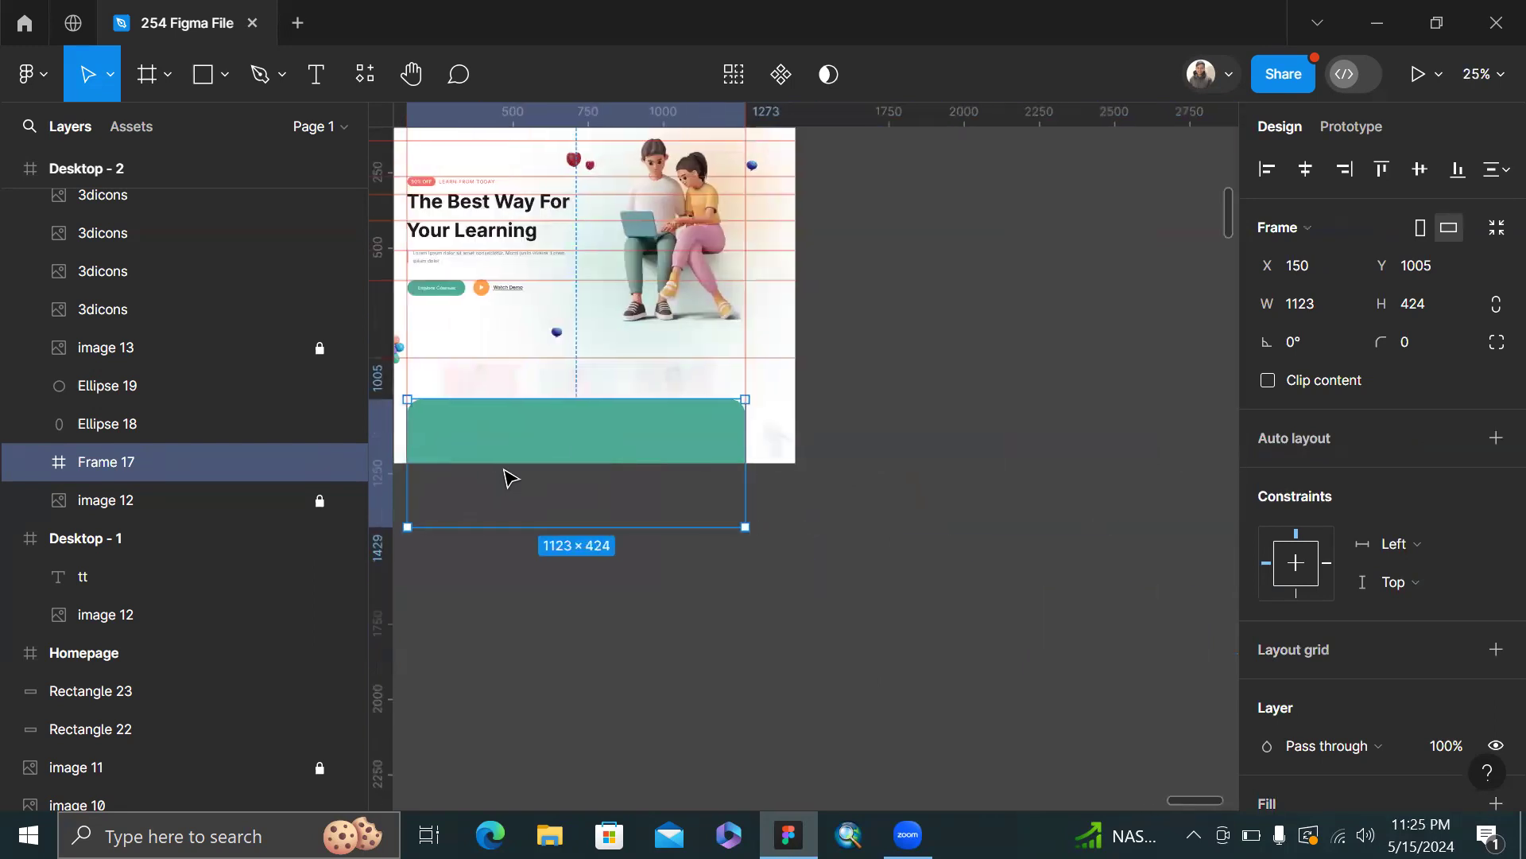
{"action": "scroll", "coordinate": [541, 449], "scroll_direction": "up", "scroll_amount": 2}
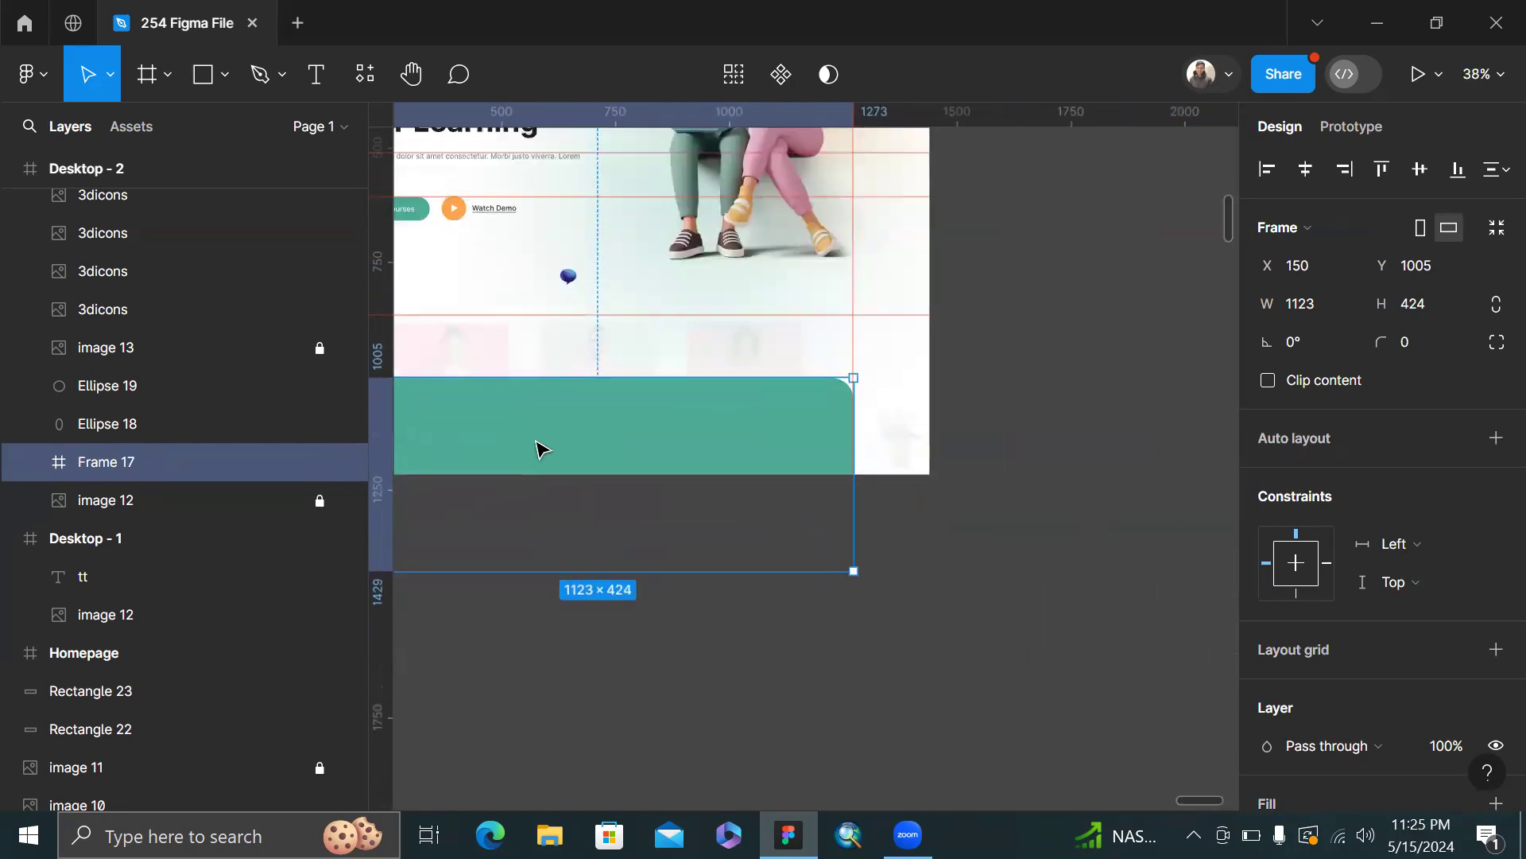
{"action": "left_click", "coordinate": [711, 666]}
{"action": "key", "text": "r"}
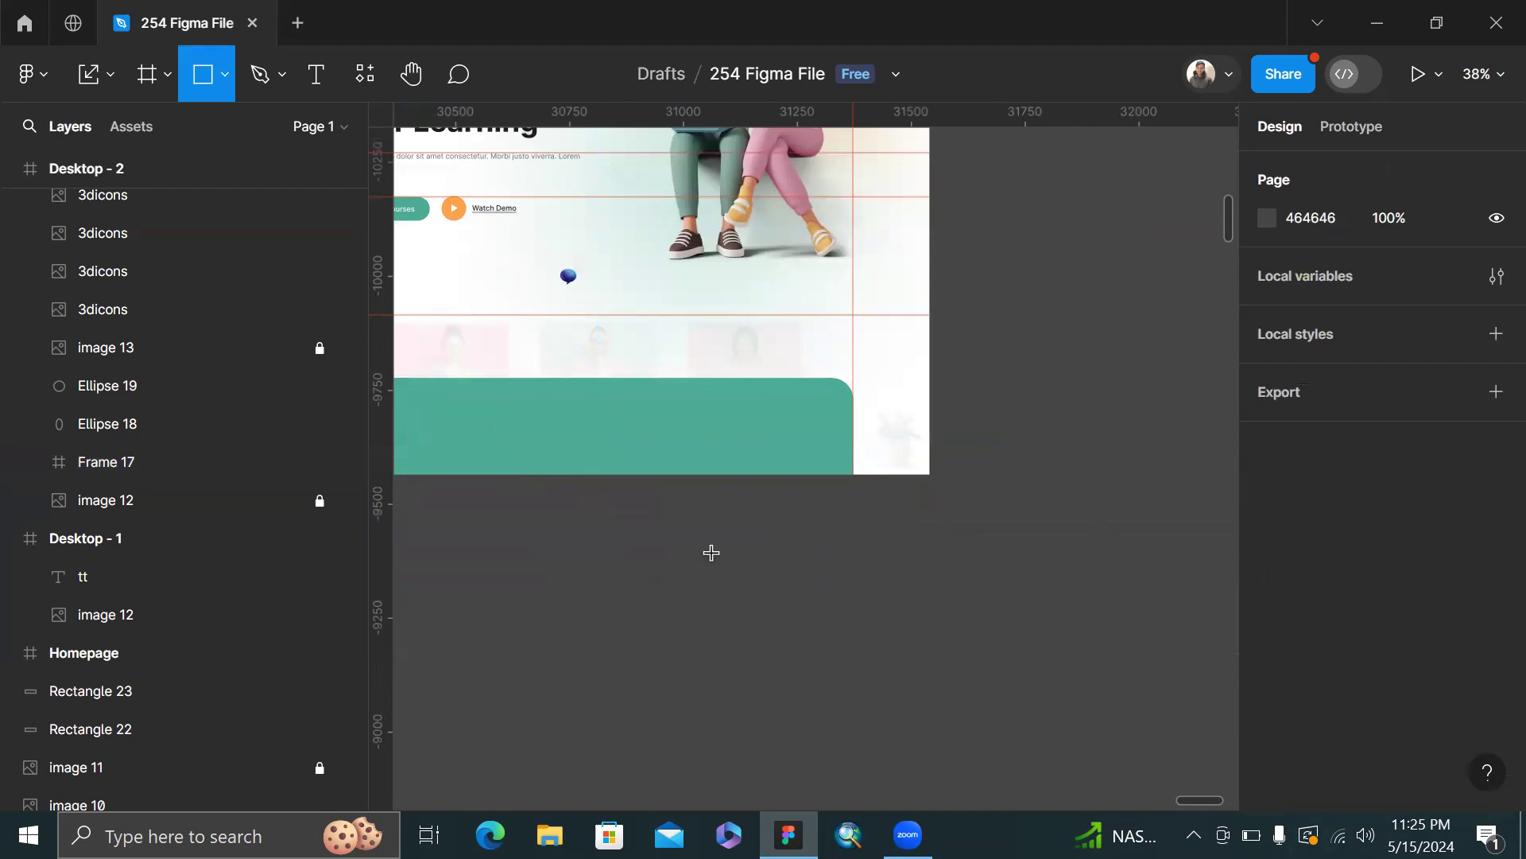
{"action": "mouse_move", "coordinate": [711, 552]}
{"action": "left_mouse_down"}
{"action": "mouse_move", "coordinate": [733, 562]}
{"action": "mouse_move", "coordinate": [730, 737]}
{"action": "mouse_move", "coordinate": [748, 734]}
{"action": "left_mouse_up"}
{"action": "left_click", "coordinate": [1419, 303]}
{"action": "type", "text": "2"}
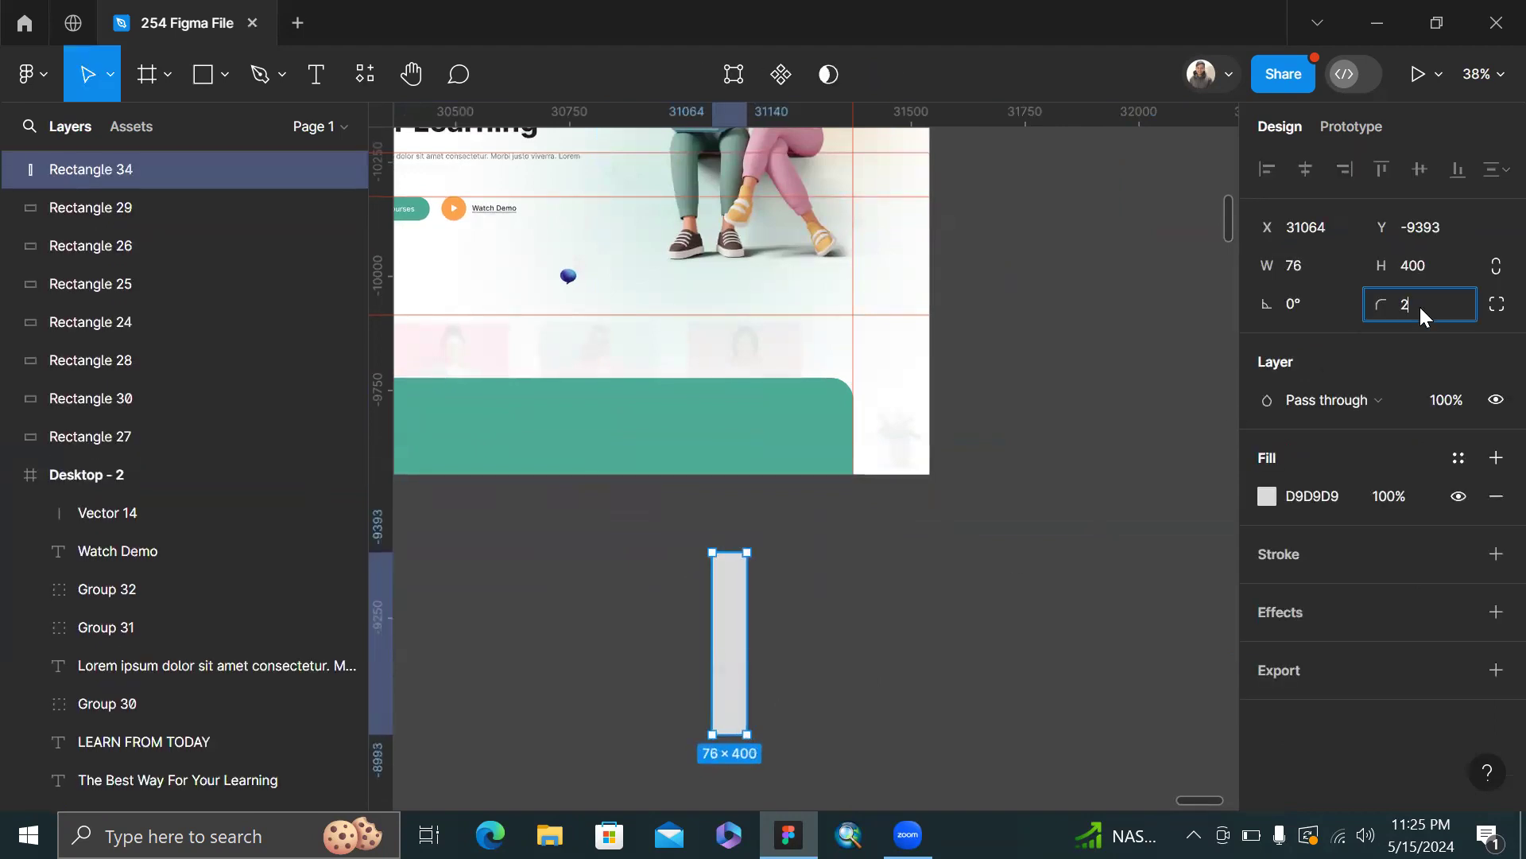
{"action": "type", "text": "00"}
{"action": "key", "text": "Return"}
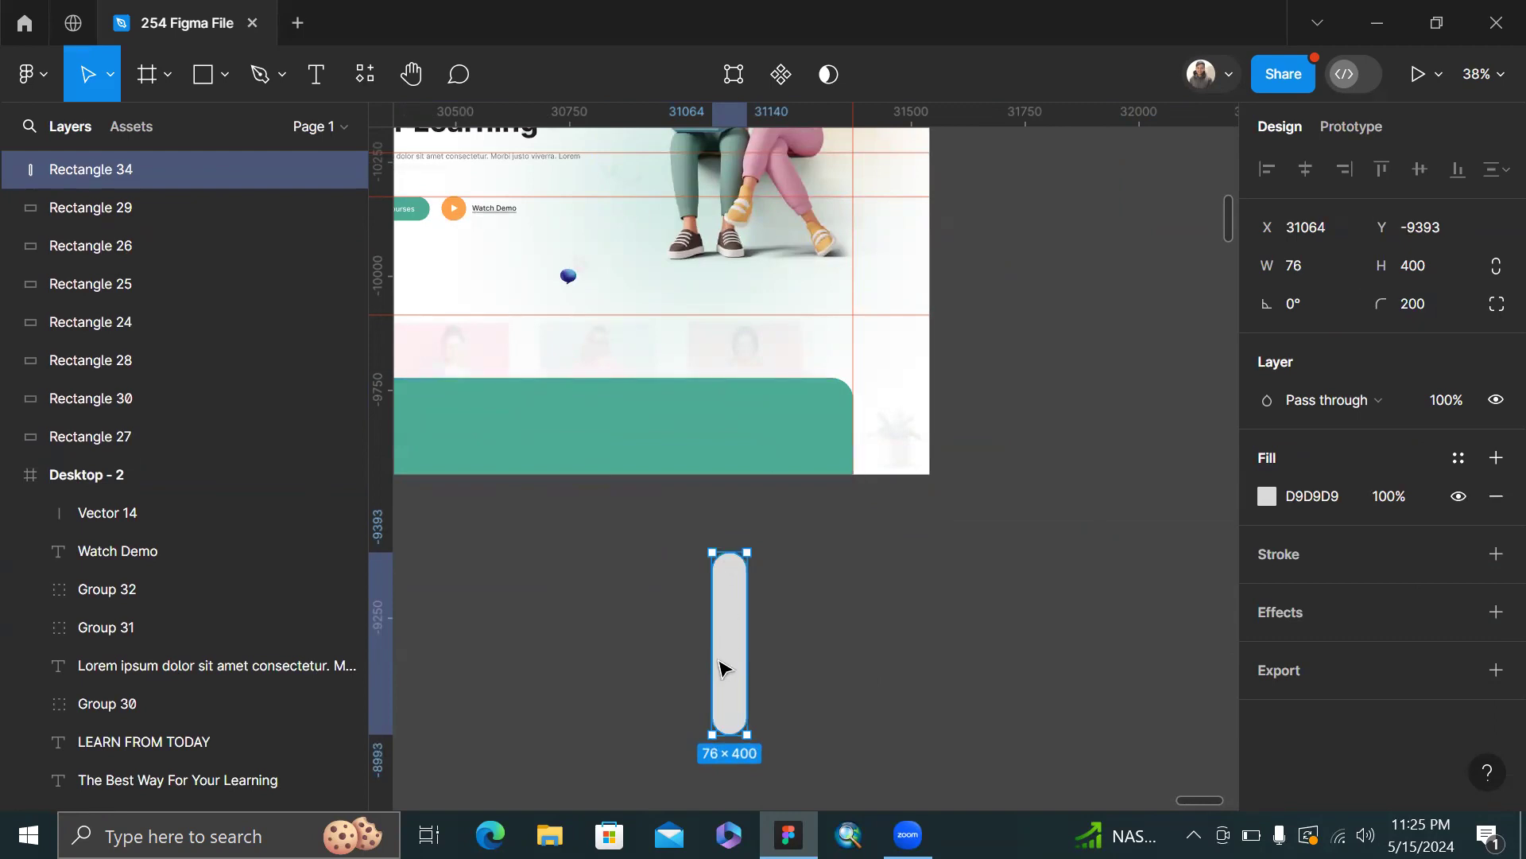
- Move the pill shape into the green rectangle's frame and rotate it to a diagonal of about -26.28°
{"action": "left_click_drag", "start_coordinate": [719, 664], "coordinate": [716, 445]}
{"action": "scroll", "coordinate": [715, 445], "scroll_direction": "up", "scroll_amount": 3}
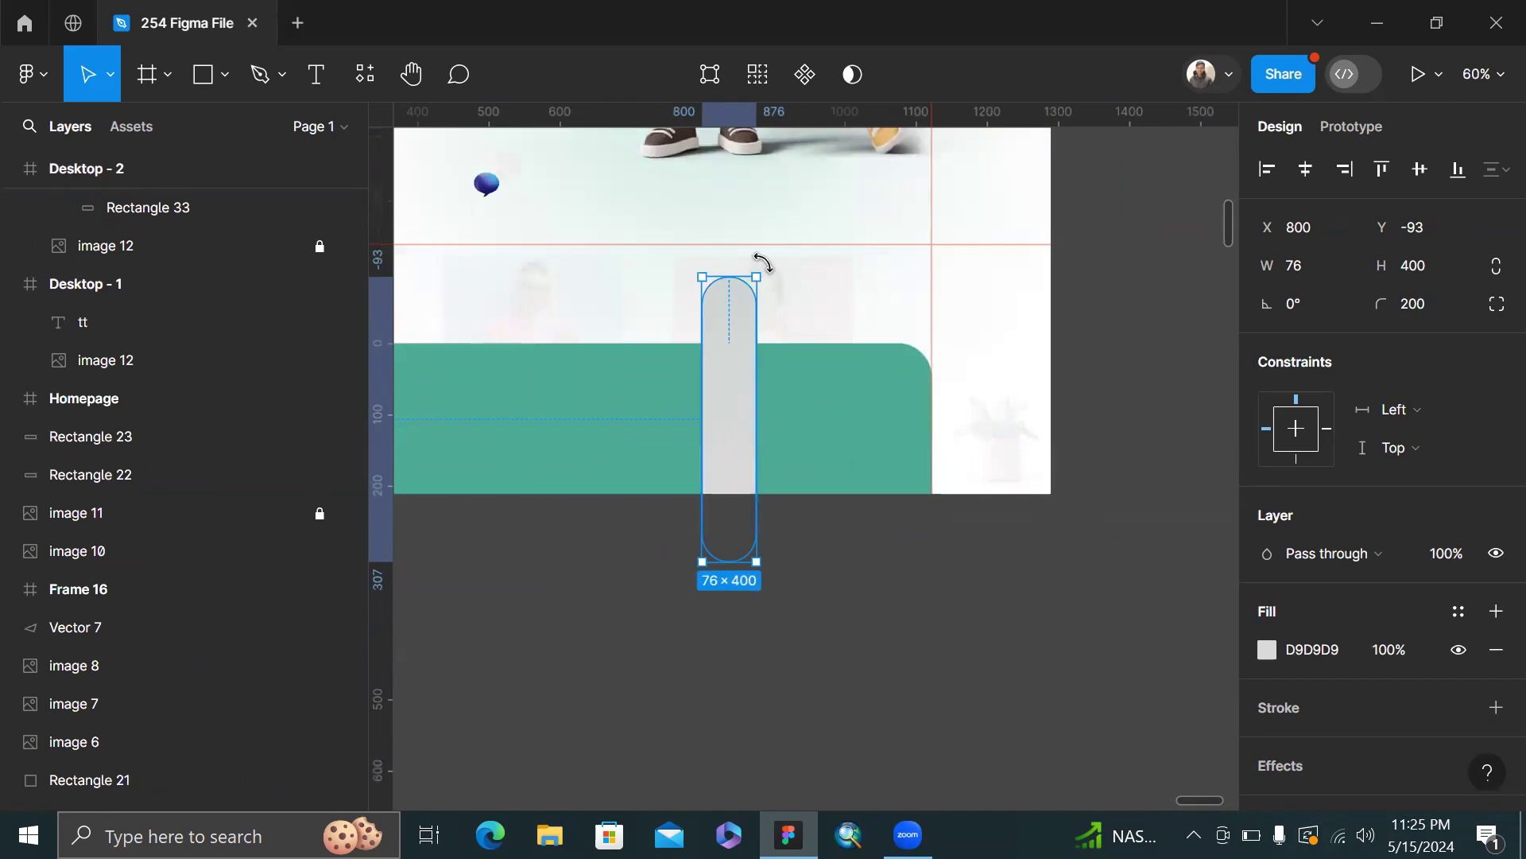
{"action": "left_click_drag", "start_coordinate": [803, 314], "coordinate": [809, 304]}
- Turn on Clip content for Frame 17, which holds the green rectangle and the diagonal stripe
{"action": "left_click", "coordinate": [641, 403], "text": "shift"}
{"action": "key", "text": "ctrl+alt+g"}
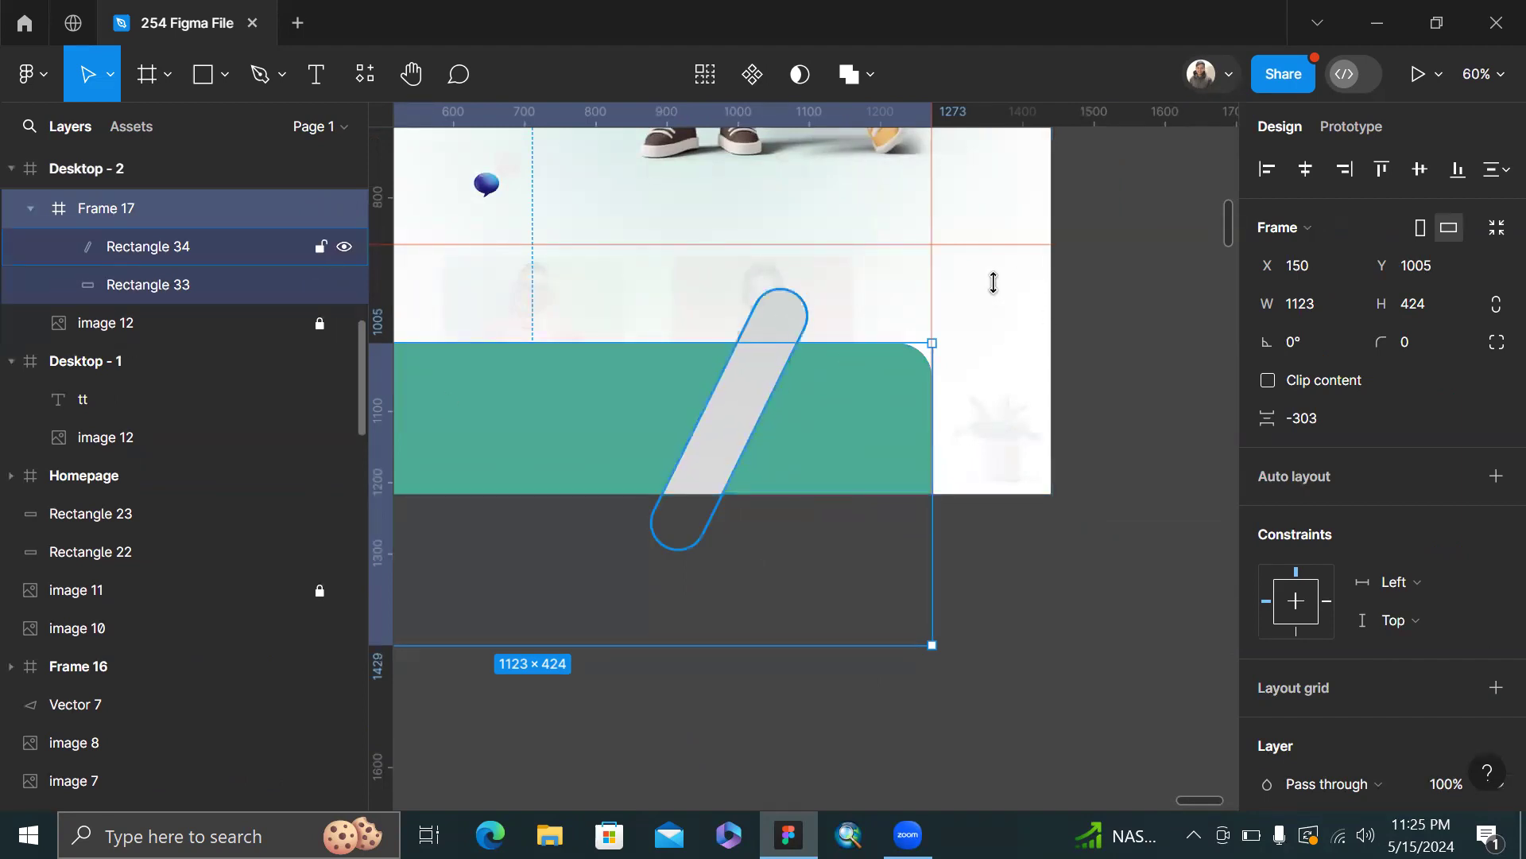
{"action": "left_click", "coordinate": [1272, 385]}
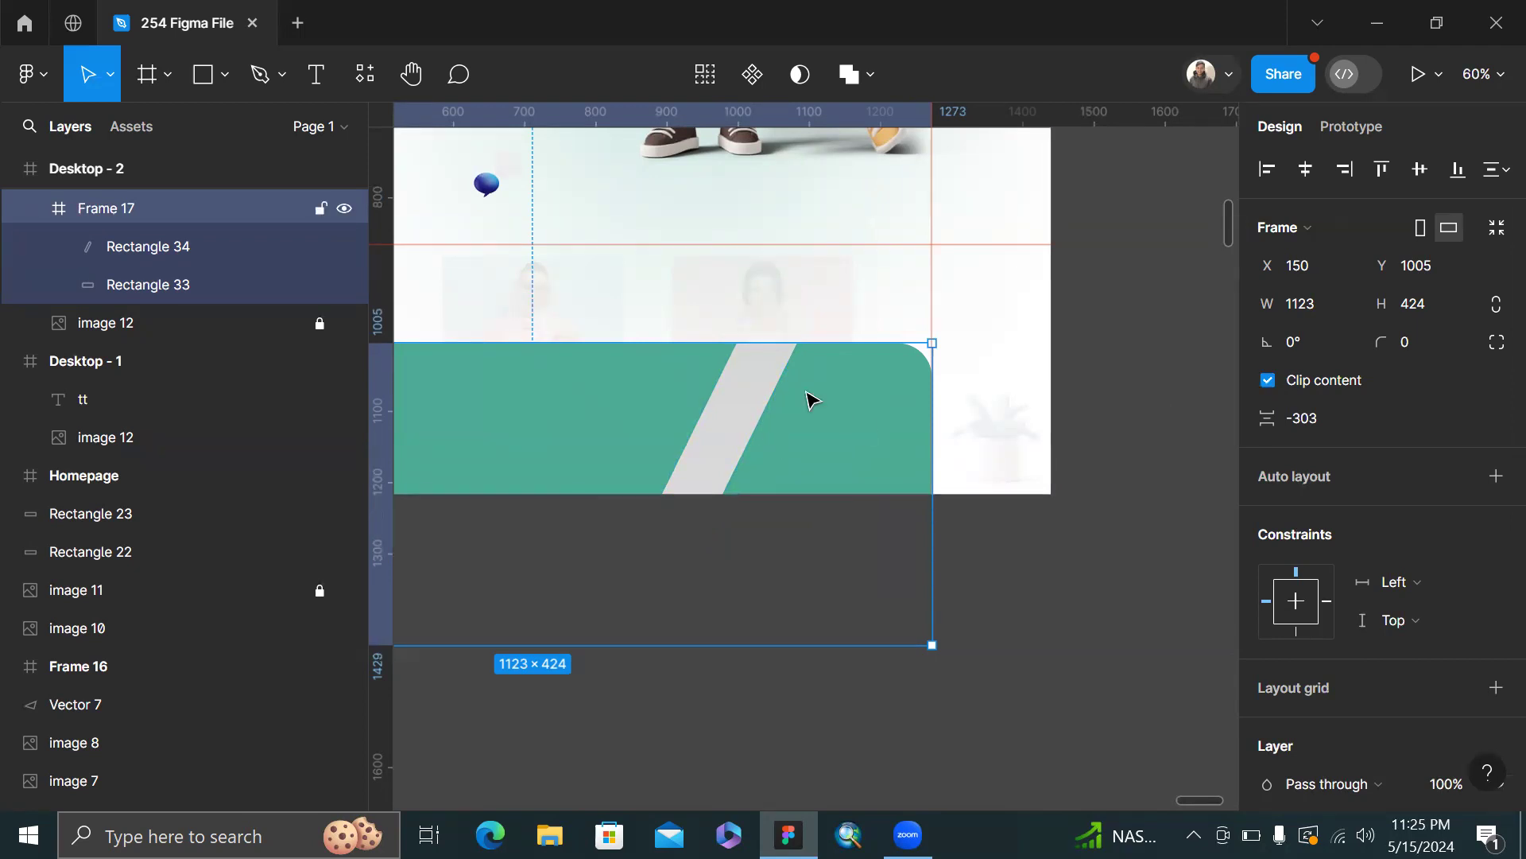
{"action": "scroll", "coordinate": [809, 397], "scroll_direction": "down", "scroll_amount": 3}
{"action": "scroll", "coordinate": [809, 399], "scroll_direction": "left", "scroll_amount": 1}
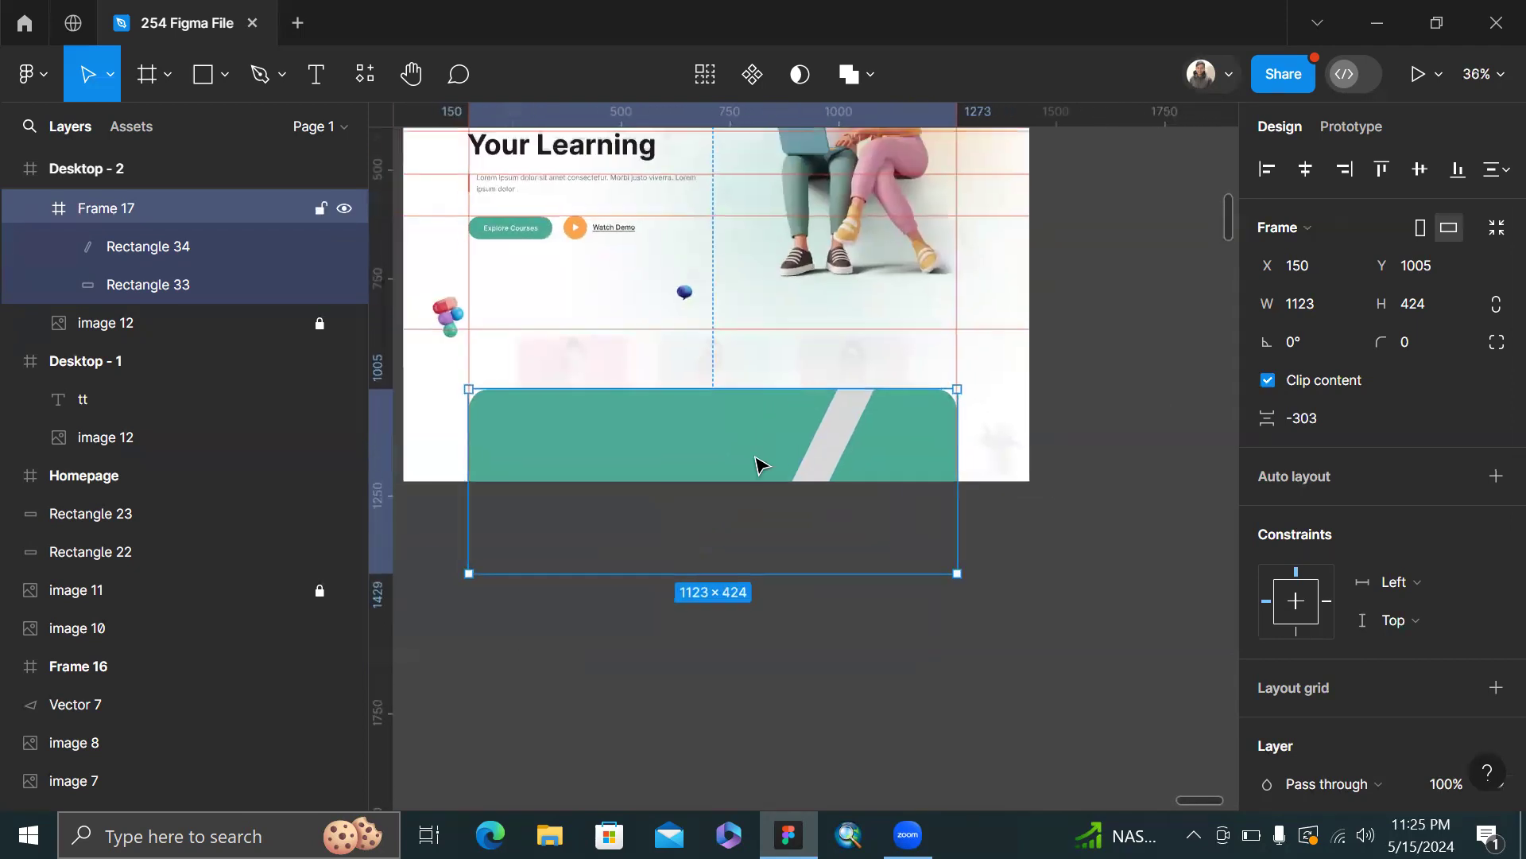
{"action": "left_click", "coordinate": [1035, 554]}
- Duplicate the diagonal stripe leftward across the green frame, adding three parallel copies about 78.58 × 400, and select the two leftmost copies
{"action": "double_click", "coordinate": [784, 458]}
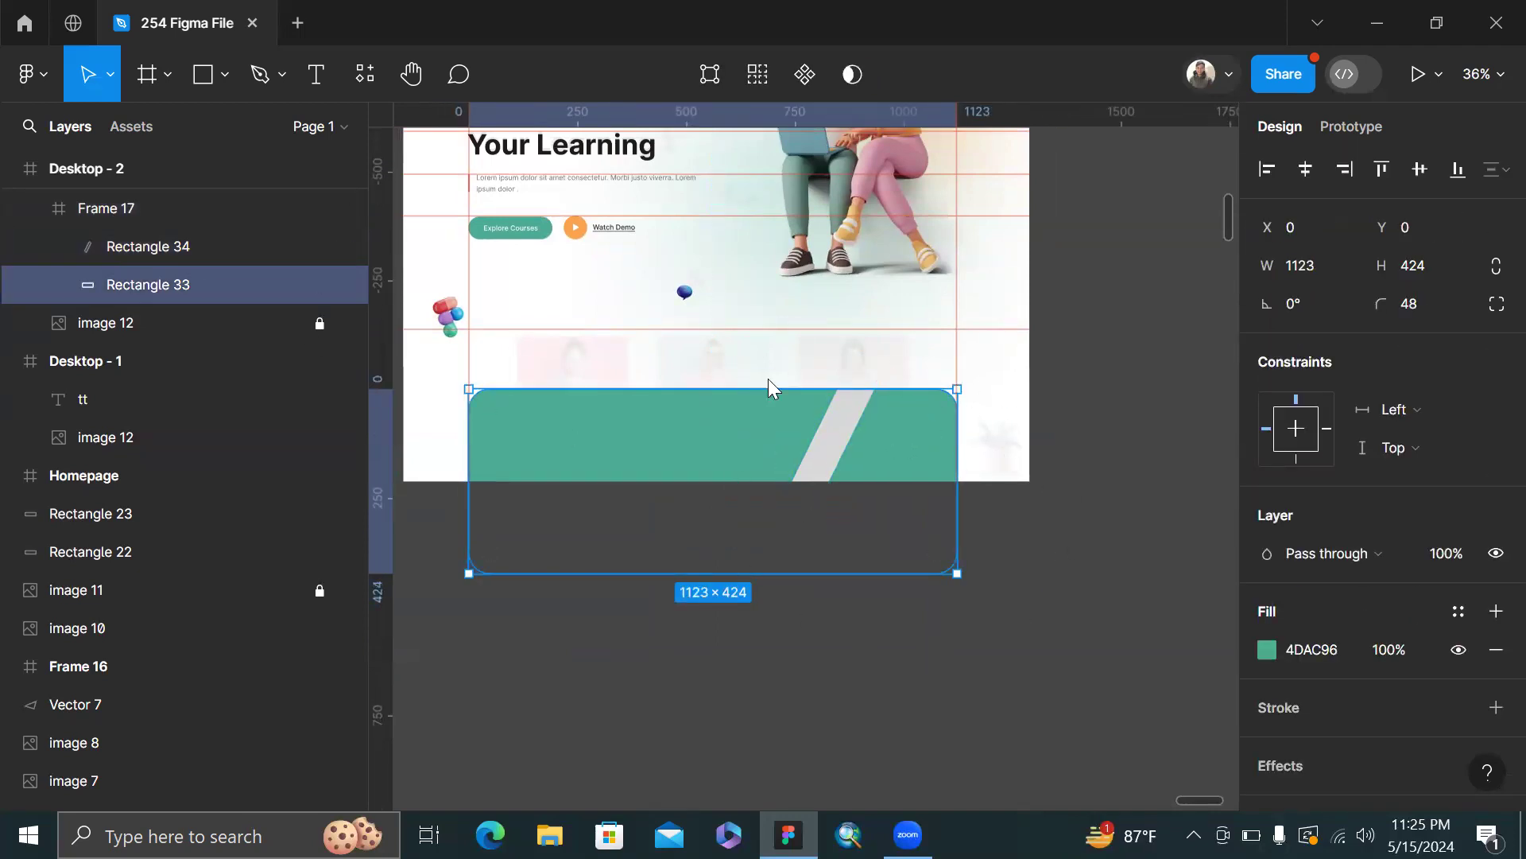
{"action": "left_click", "coordinate": [849, 436]}
{"action": "key", "text": "shift+2"}
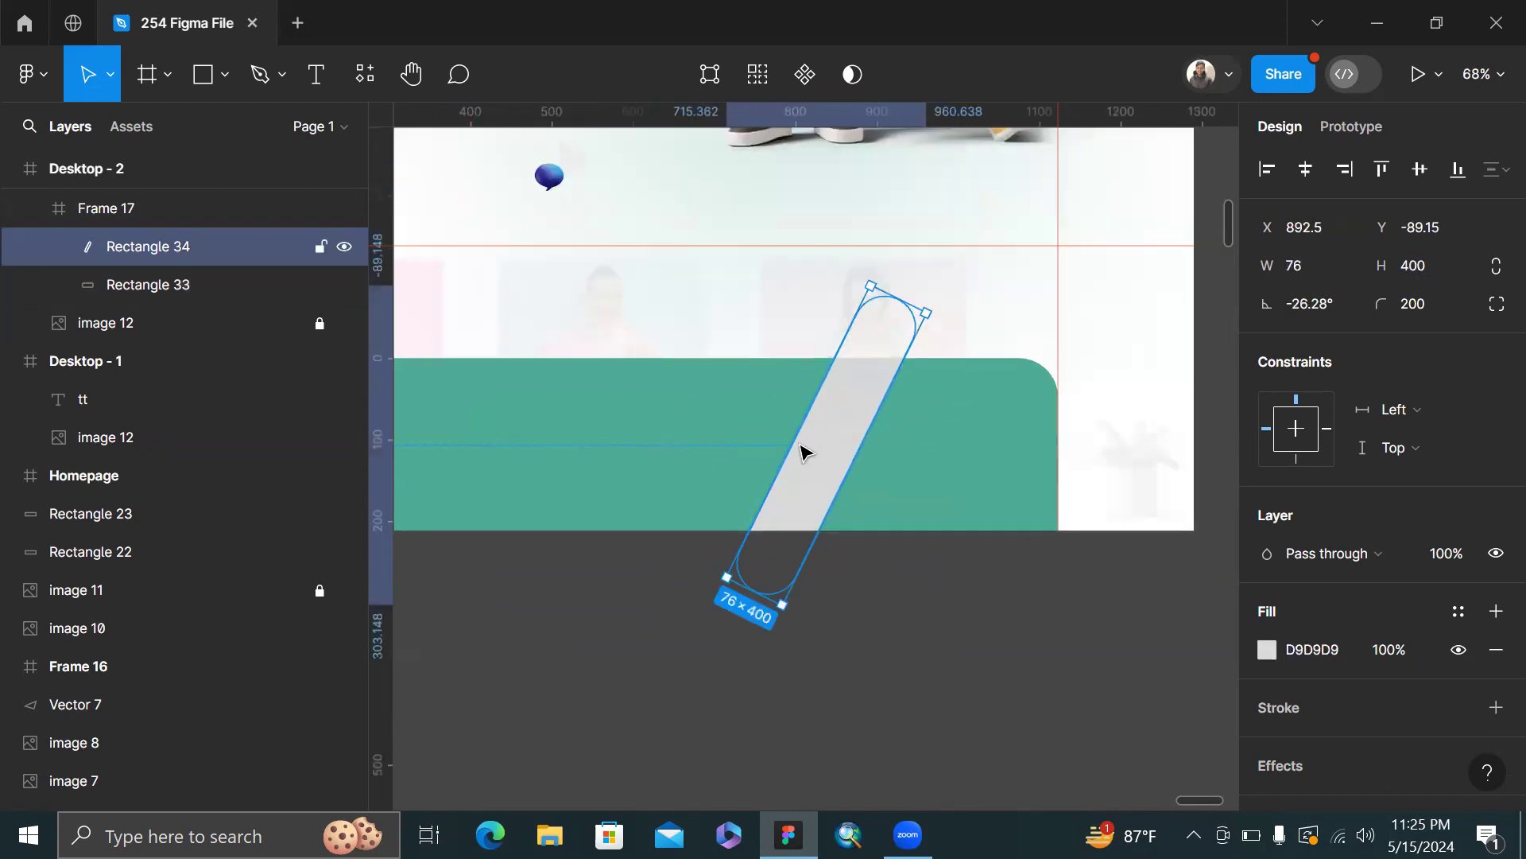
{"action": "left_click_drag", "start_coordinate": [783, 440], "coordinate": [735, 524]}
{"action": "scroll", "coordinate": [848, 488], "scroll_direction": "left", "scroll_amount": 1}
{"action": "scroll", "coordinate": [687, 487], "scroll_direction": "left", "scroll_amount": 4}
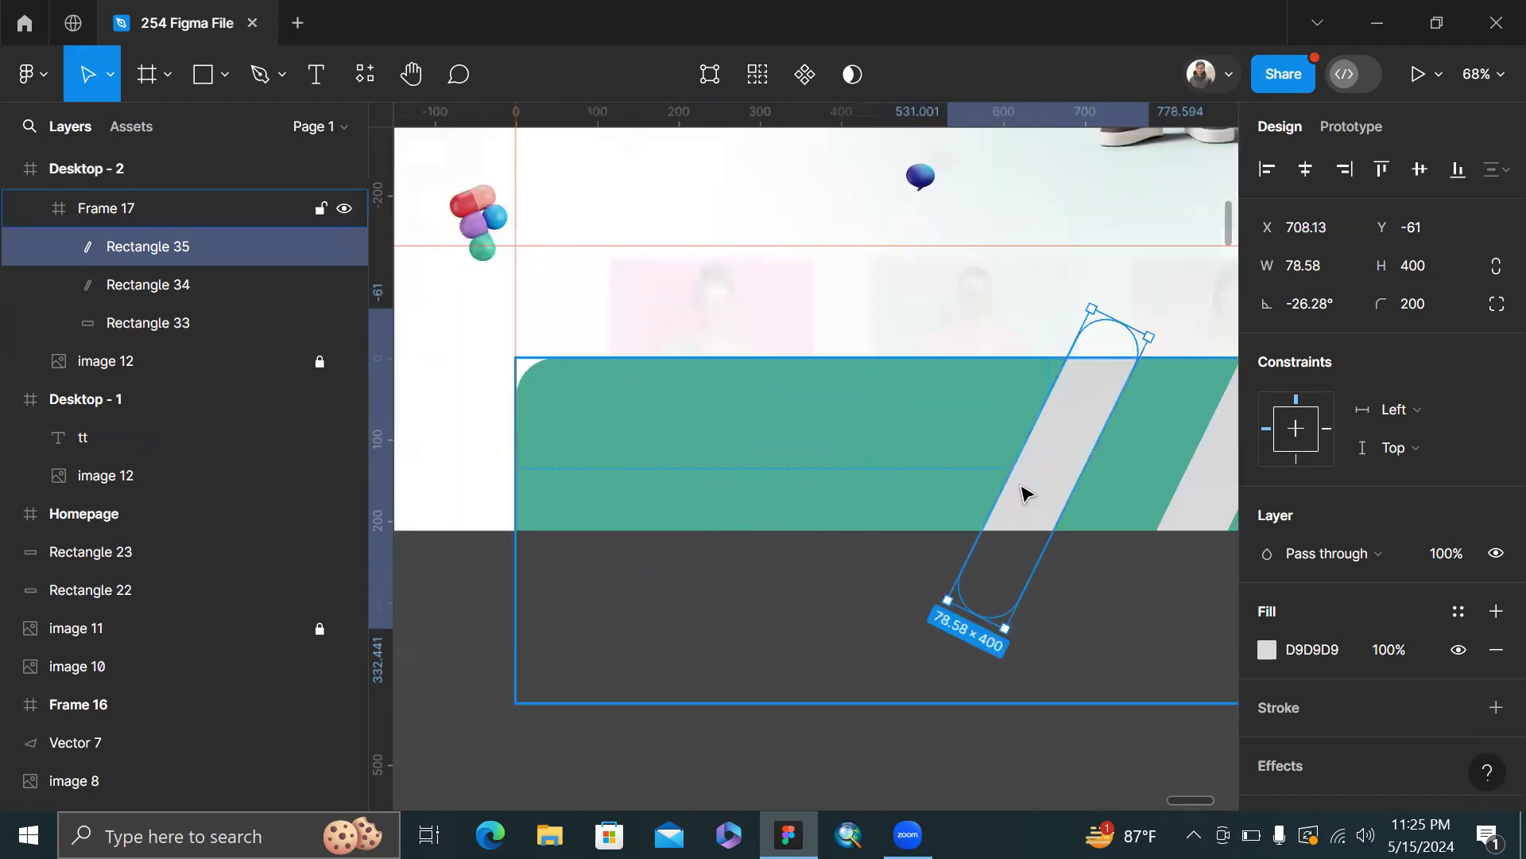
{"action": "left_click_drag", "start_coordinate": [1032, 479], "coordinate": [713, 484]}
{"action": "left_click", "coordinate": [879, 461], "text": "shift"}
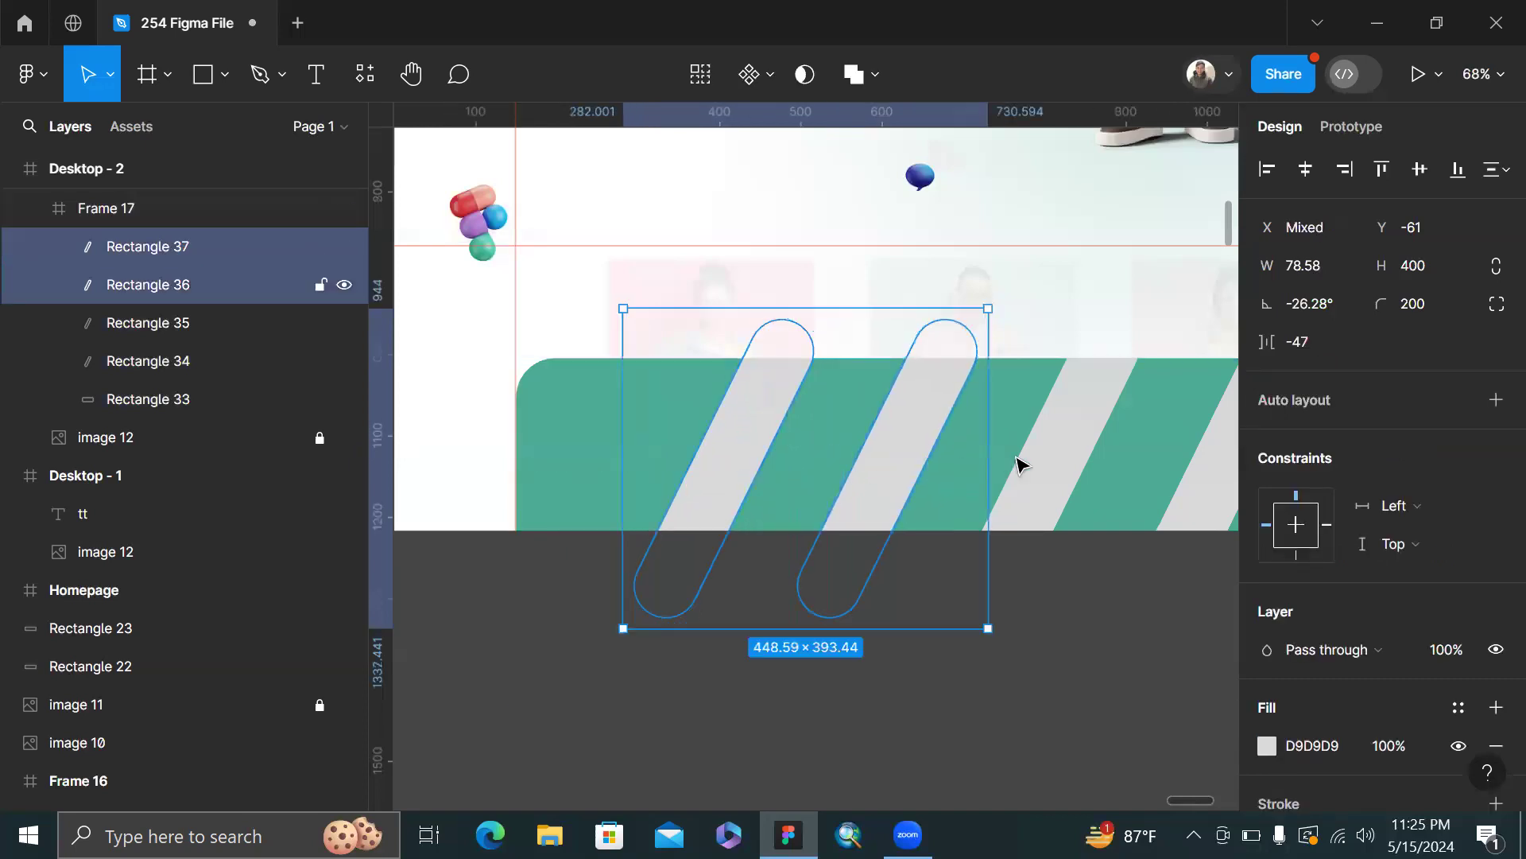
- Select all four diagonal stripes and fill them with the lighter green 57AF9B sampled from the reference design's stripes
{"action": "left_click", "coordinate": [1055, 465], "text": "shift"}
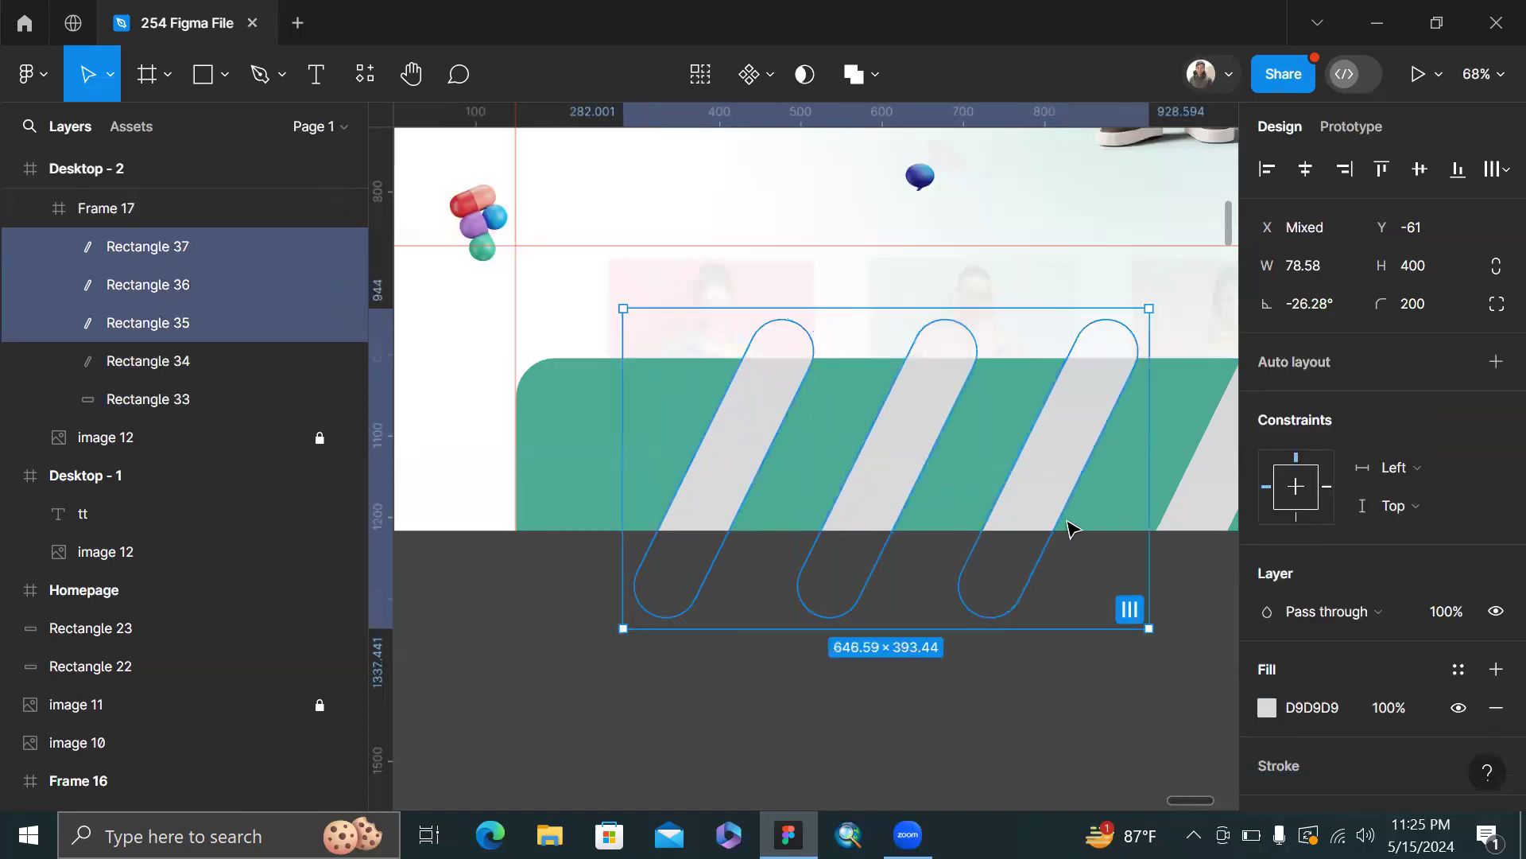
{"action": "left_click", "coordinate": [1198, 494], "text": "shift"}
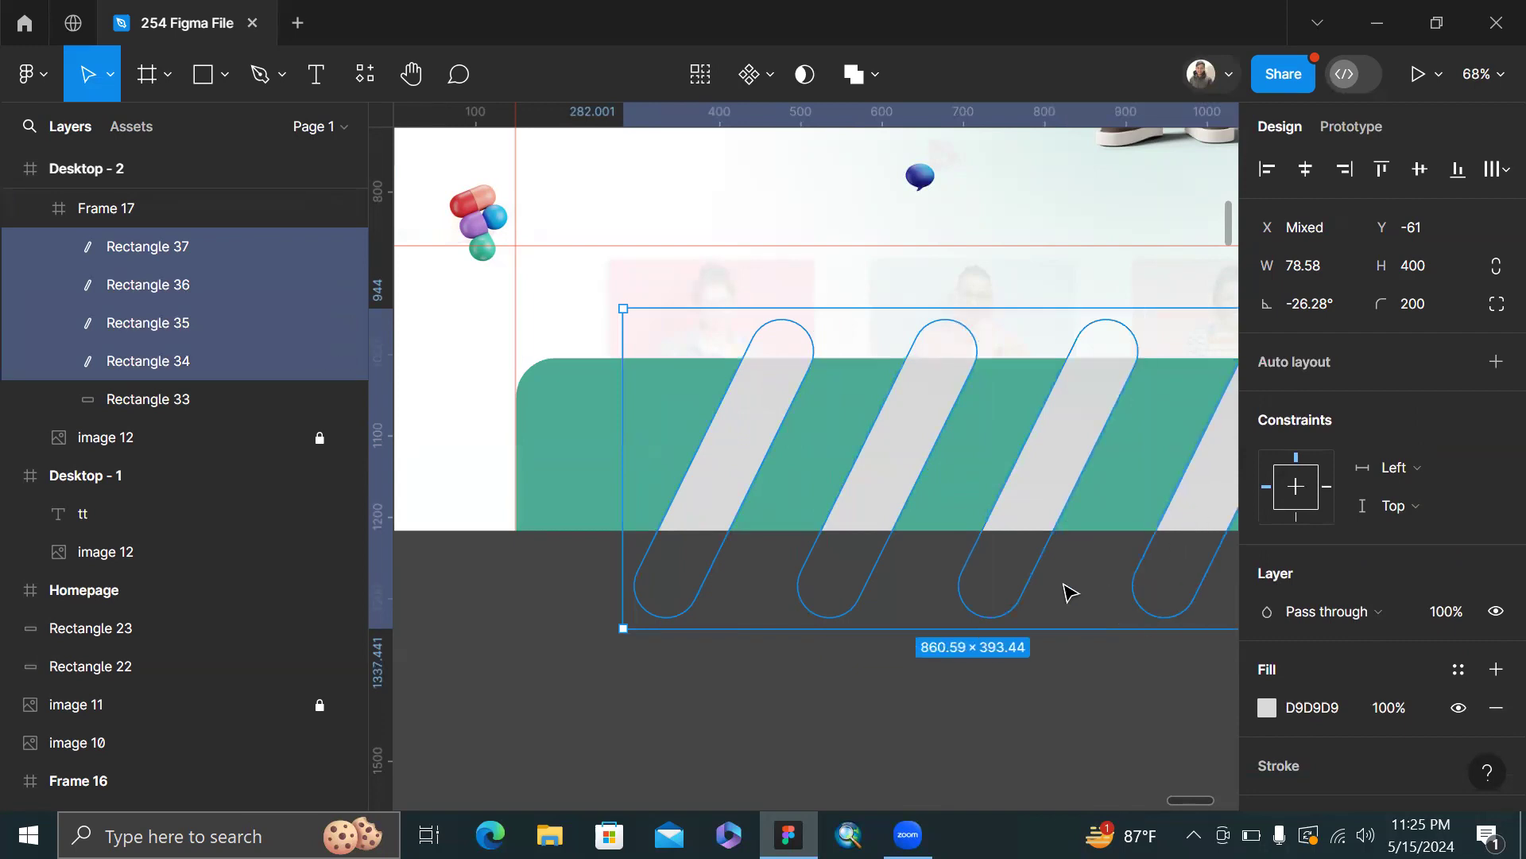
{"action": "scroll", "coordinate": [1063, 589], "scroll_direction": "right", "scroll_amount": 5}
{"action": "left_click", "coordinate": [986, 610]}
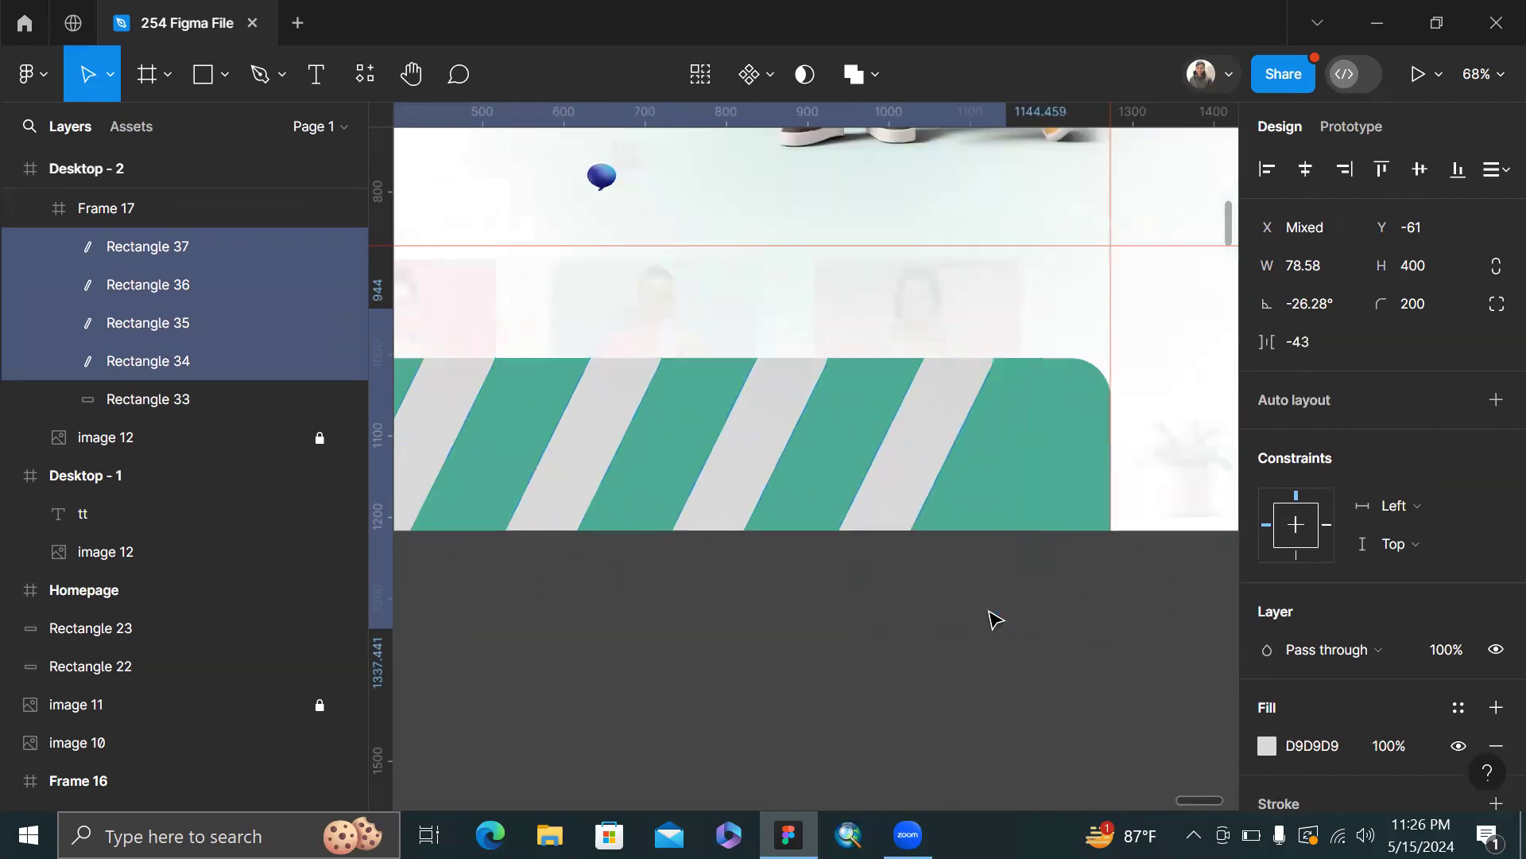
{"action": "scroll", "coordinate": [1057, 599], "scroll_direction": "left", "scroll_amount": 10}
{"action": "scroll", "coordinate": [824, 535], "scroll_direction": "left", "scroll_amount": 3}
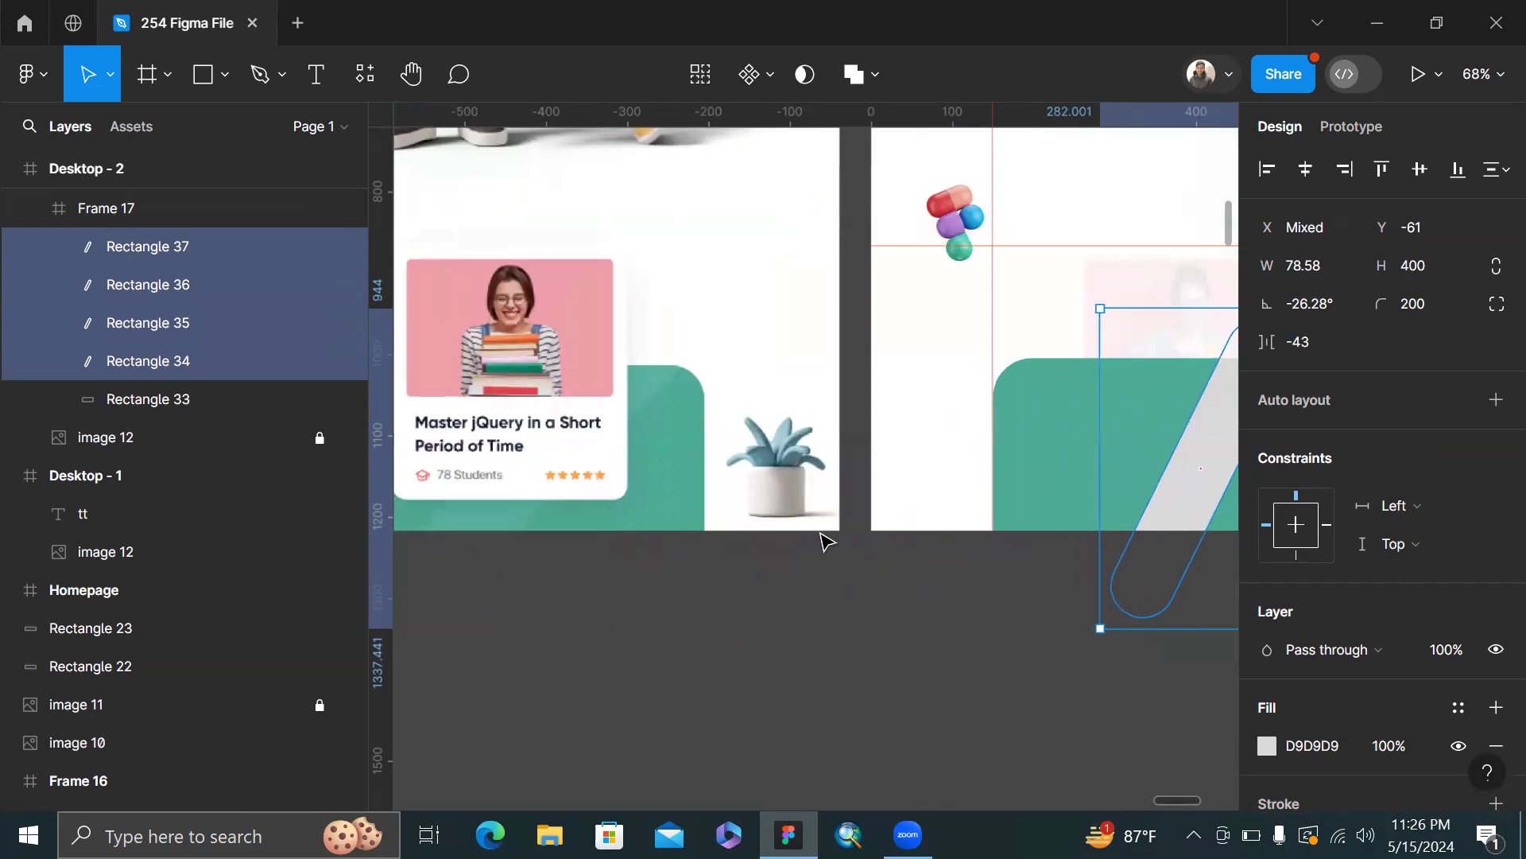
{"action": "scroll", "coordinate": [825, 535], "scroll_direction": "up", "scroll_amount": 3}
{"action": "key", "text": "i"}
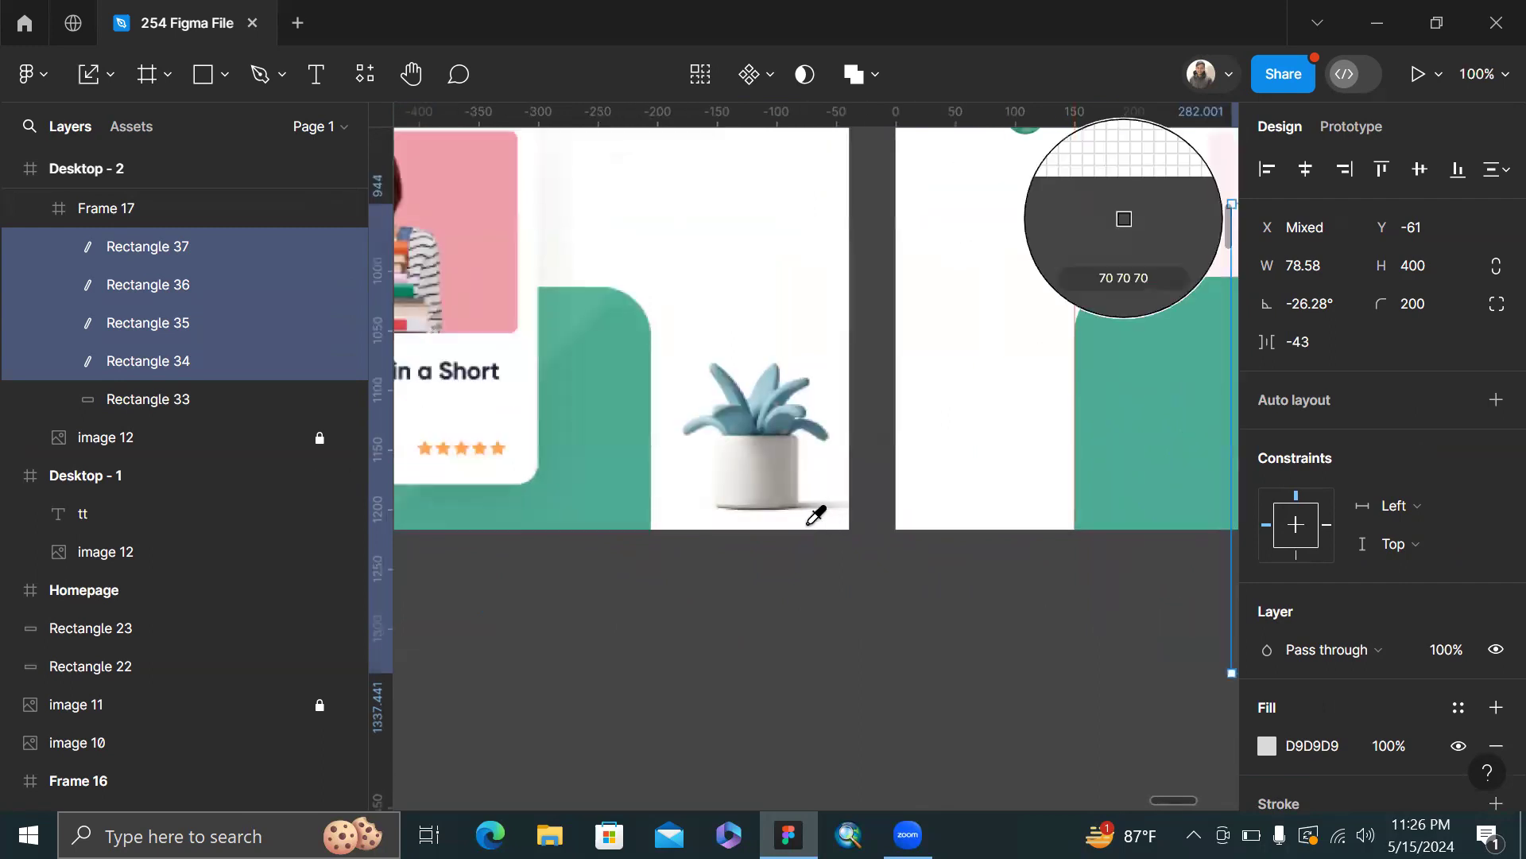
{"action": "left_click", "coordinate": [562, 330]}
{"action": "scroll", "coordinate": [560, 334], "scroll_direction": "down", "scroll_amount": 3}
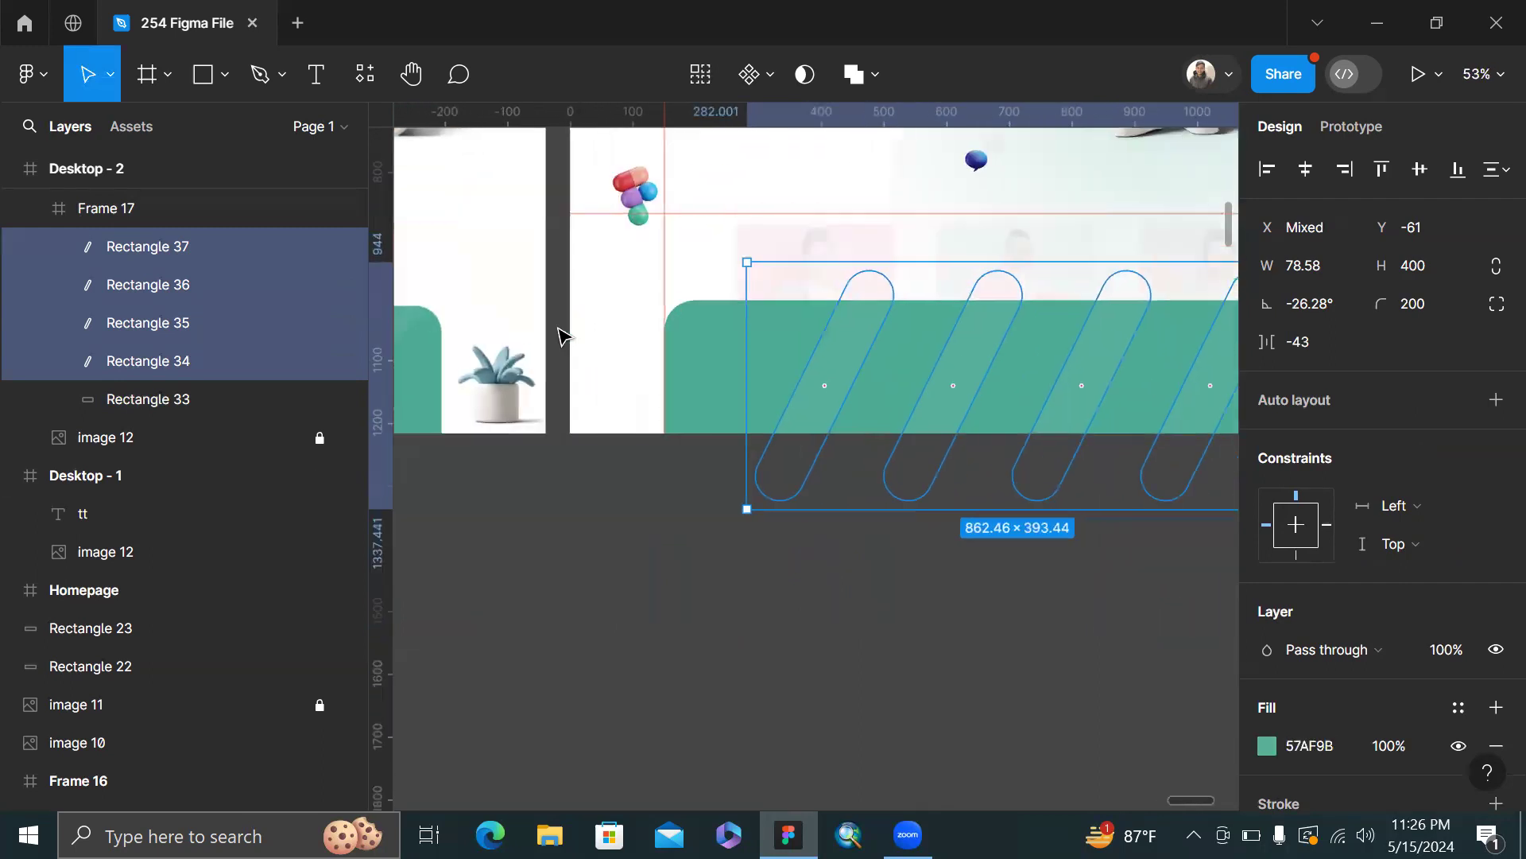
- Rotate the four stripes to about -32.89°, and shift them up and to the right with a spacing of -74
{"action": "scroll", "coordinate": [568, 330], "scroll_direction": "right", "scroll_amount": 4}
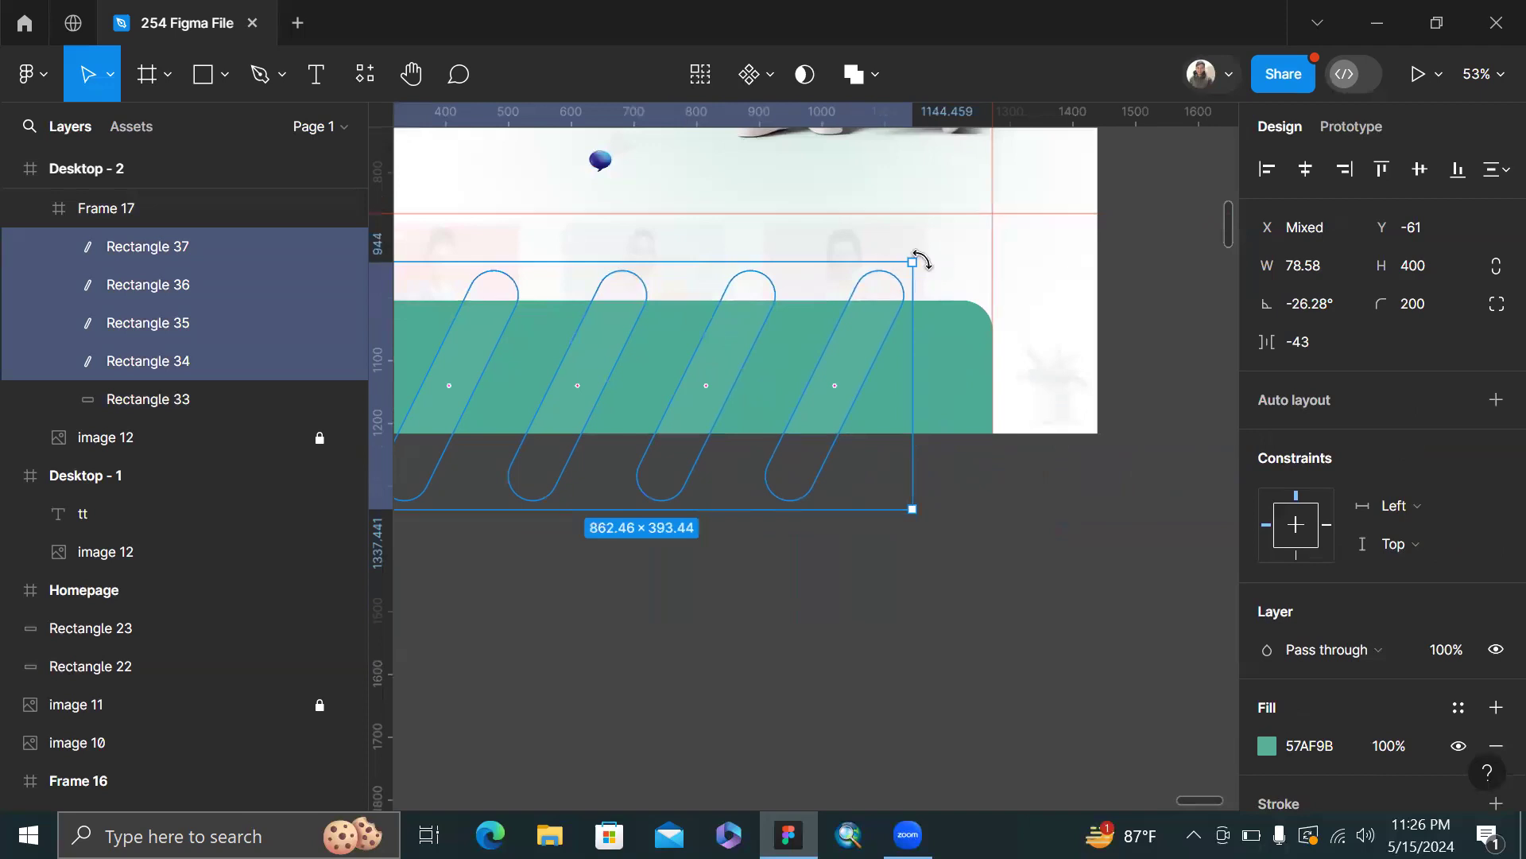
{"action": "left_click_drag", "start_coordinate": [938, 272], "coordinate": [957, 293]}
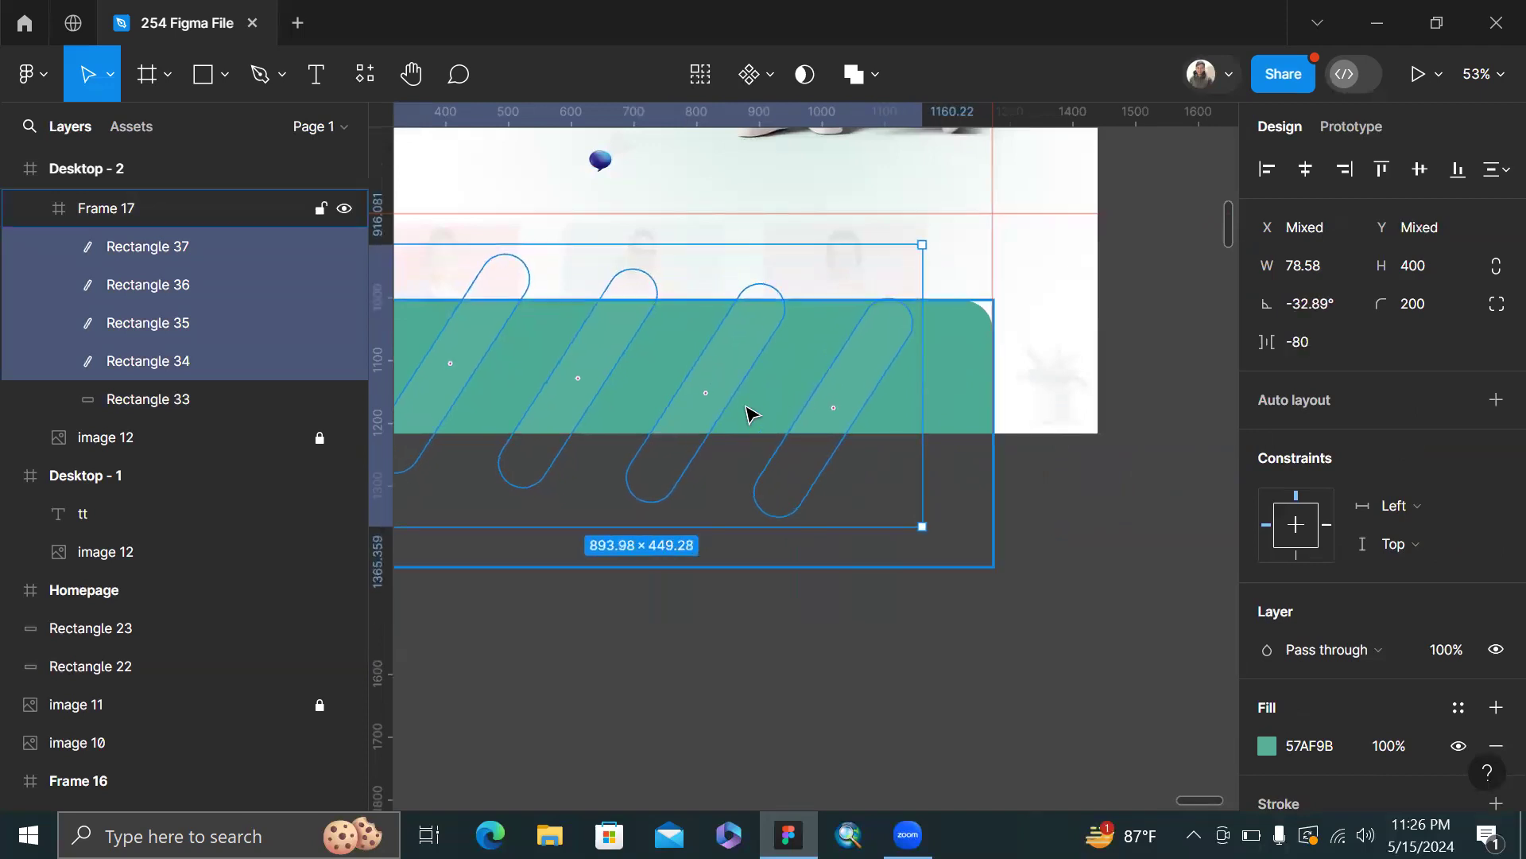
{"action": "mouse_move", "coordinate": [767, 408]}
{"action": "left_mouse_down"}
{"action": "mouse_move", "coordinate": [754, 405]}
{"action": "mouse_move", "coordinate": [780, 384]}
{"action": "left_mouse_up"}
{"action": "mouse_move", "coordinate": [1264, 342]}
{"action": "left_mouse_down"}
{"action": "mouse_move", "coordinate": [1198, 361]}
{"action": "mouse_move", "coordinate": [1265, 348]}
{"action": "left_mouse_up"}
{"action": "mouse_move", "coordinate": [849, 389]}
{"action": "left_mouse_down"}
{"action": "mouse_move", "coordinate": [831, 412]}
{"action": "mouse_move", "coordinate": [826, 401]}
{"action": "left_mouse_up"}
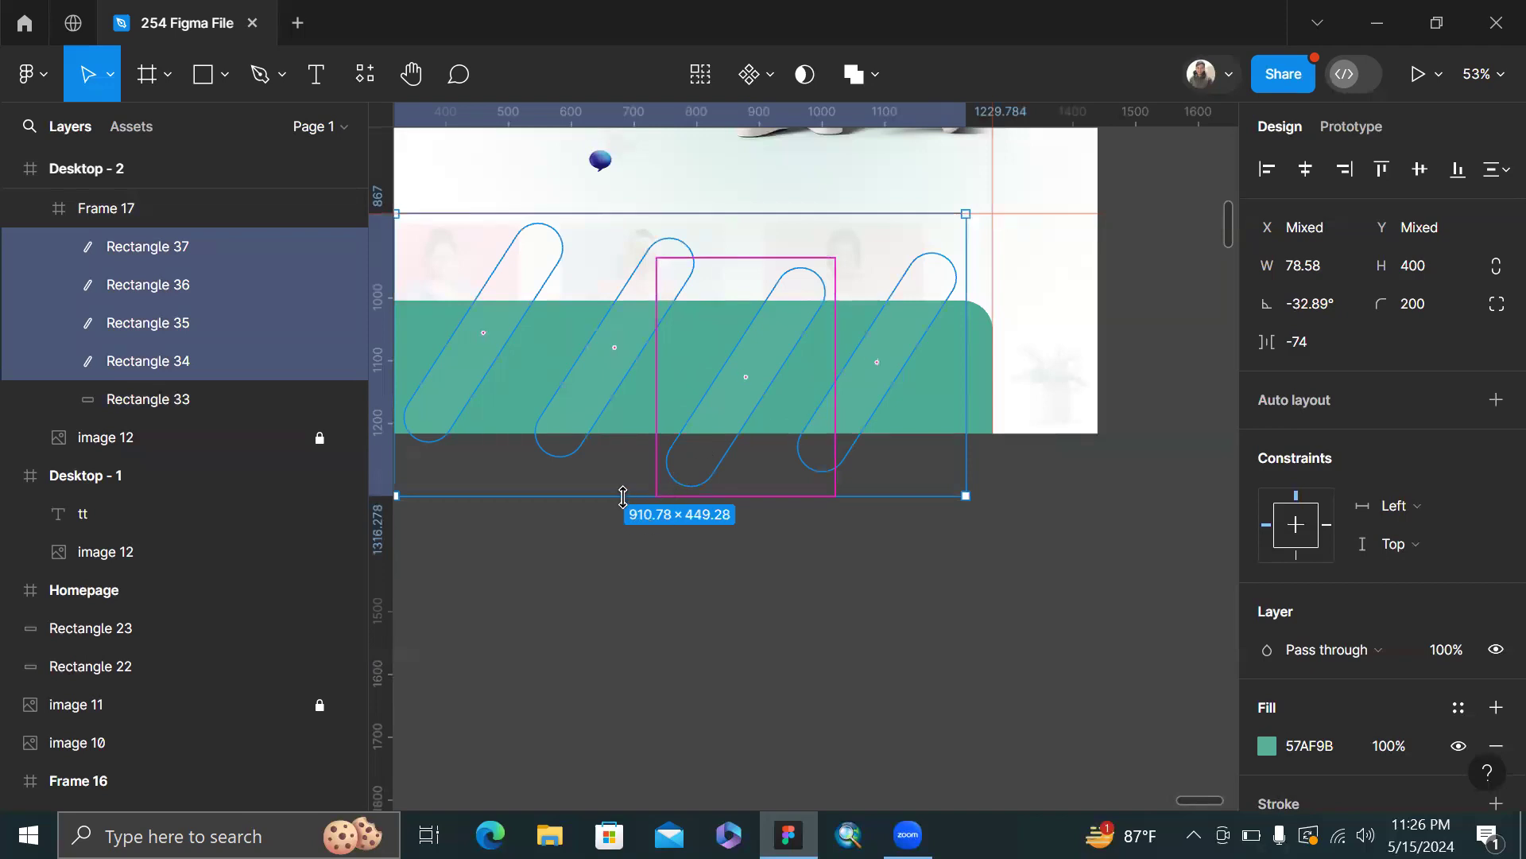
- Stretch the four selected stripes downward to an overall size of about 911 × 501, and compare the striped background with the reference
{"action": "left_click_drag", "start_coordinate": [617, 509], "coordinate": [609, 528]}
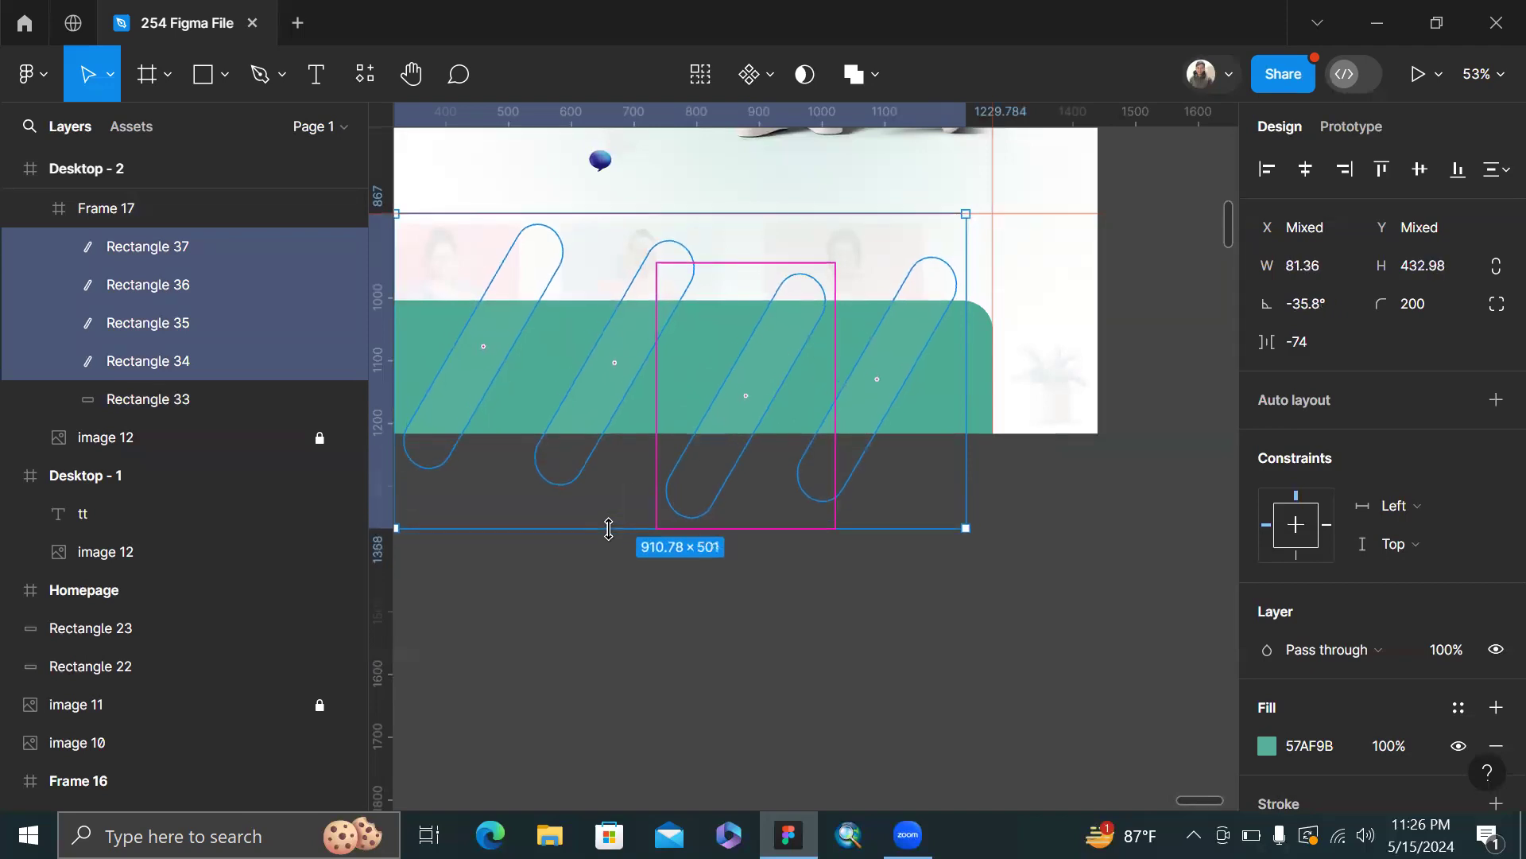
{"action": "left_click", "coordinate": [769, 566]}
{"action": "scroll", "coordinate": [881, 489], "scroll_direction": "right", "scroll_amount": 5}
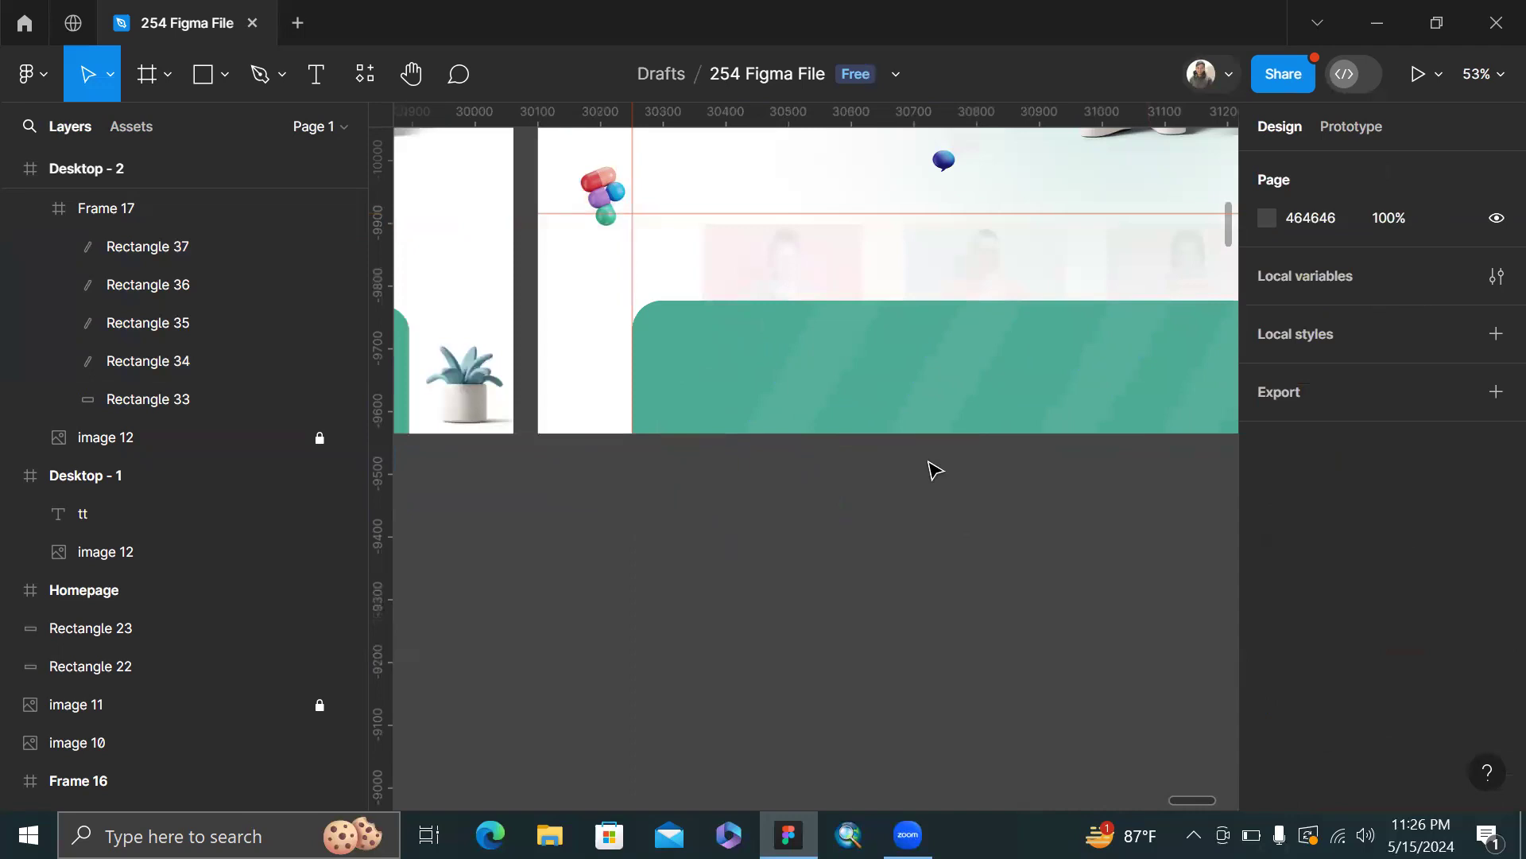
{"action": "scroll", "coordinate": [934, 469], "scroll_direction": "left", "scroll_amount": 10}
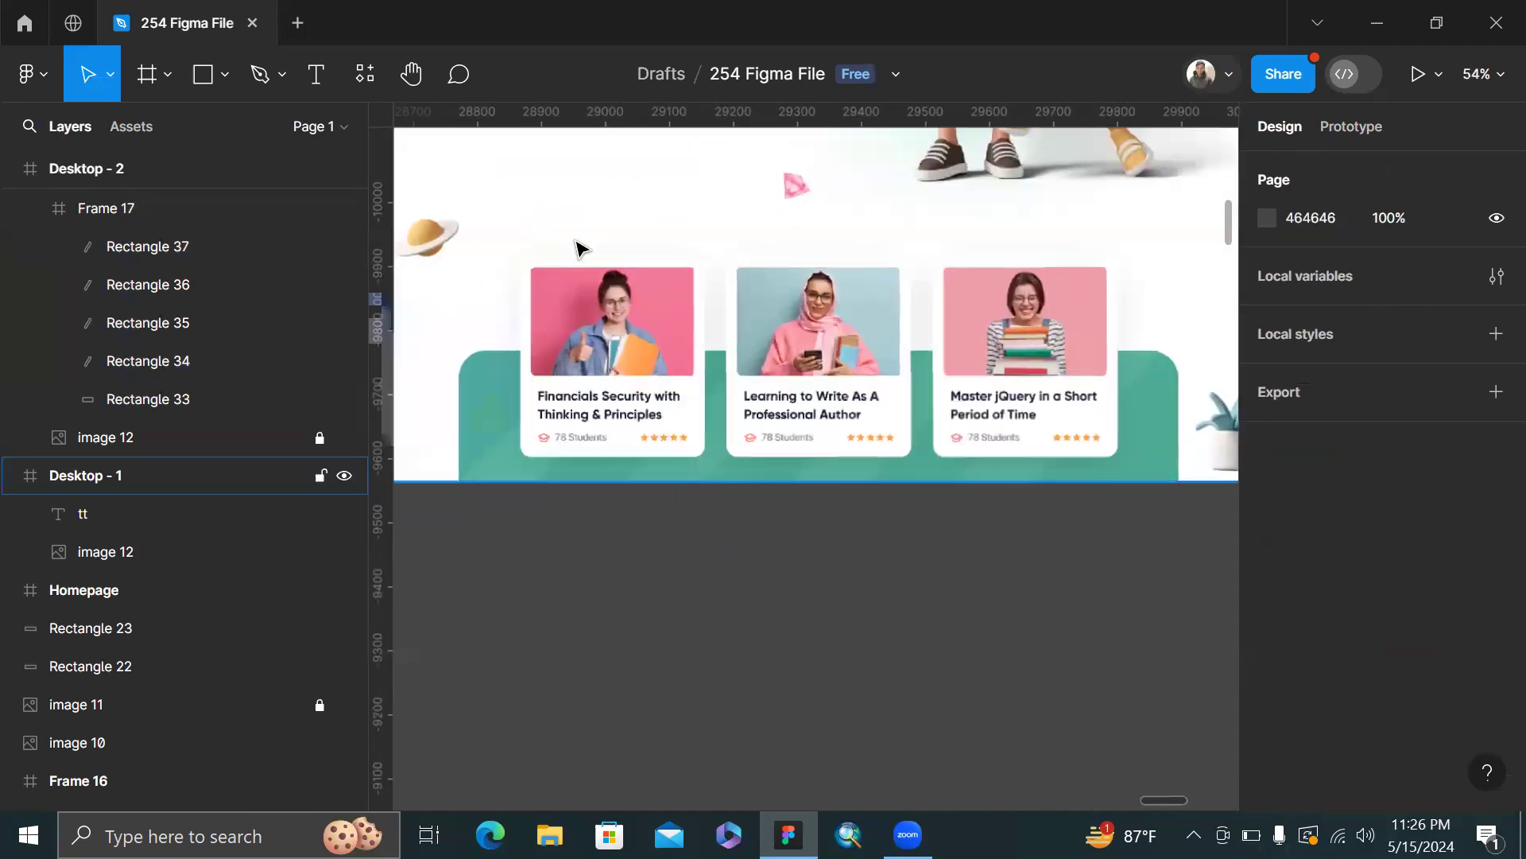
{"action": "scroll", "coordinate": [578, 249], "scroll_direction": "right", "scroll_amount": 10}
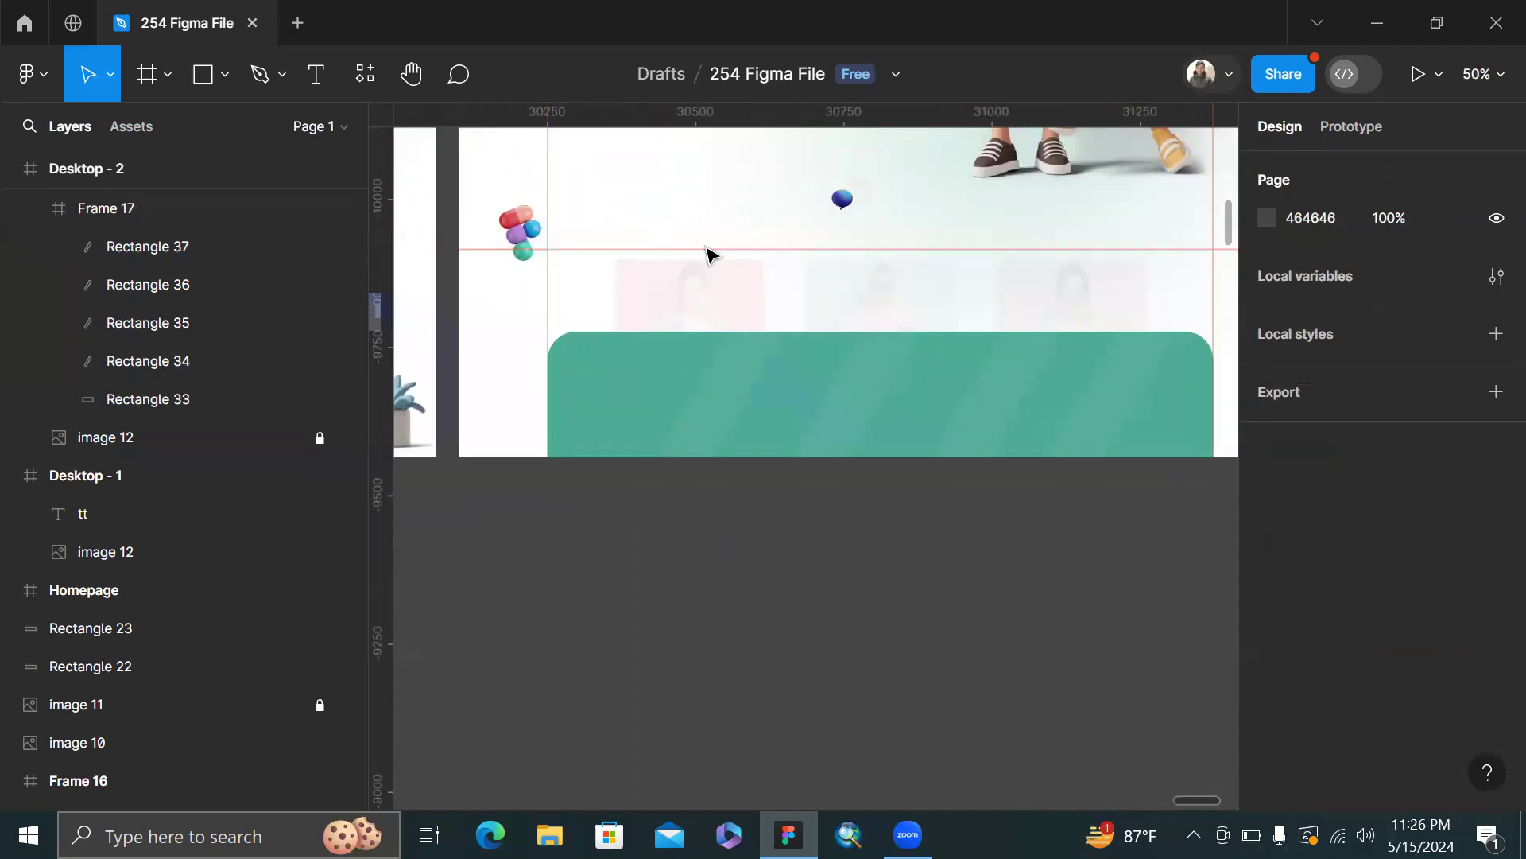
- Show the layout grids and draw a card rectangle about 276 × 275 at X 237, Y 867, spanning three columns over the green frame
{"action": "key", "text": "ctrl+shift+4"}
{"action": "scroll", "coordinate": [692, 252], "scroll_direction": "up", "scroll_amount": 5}
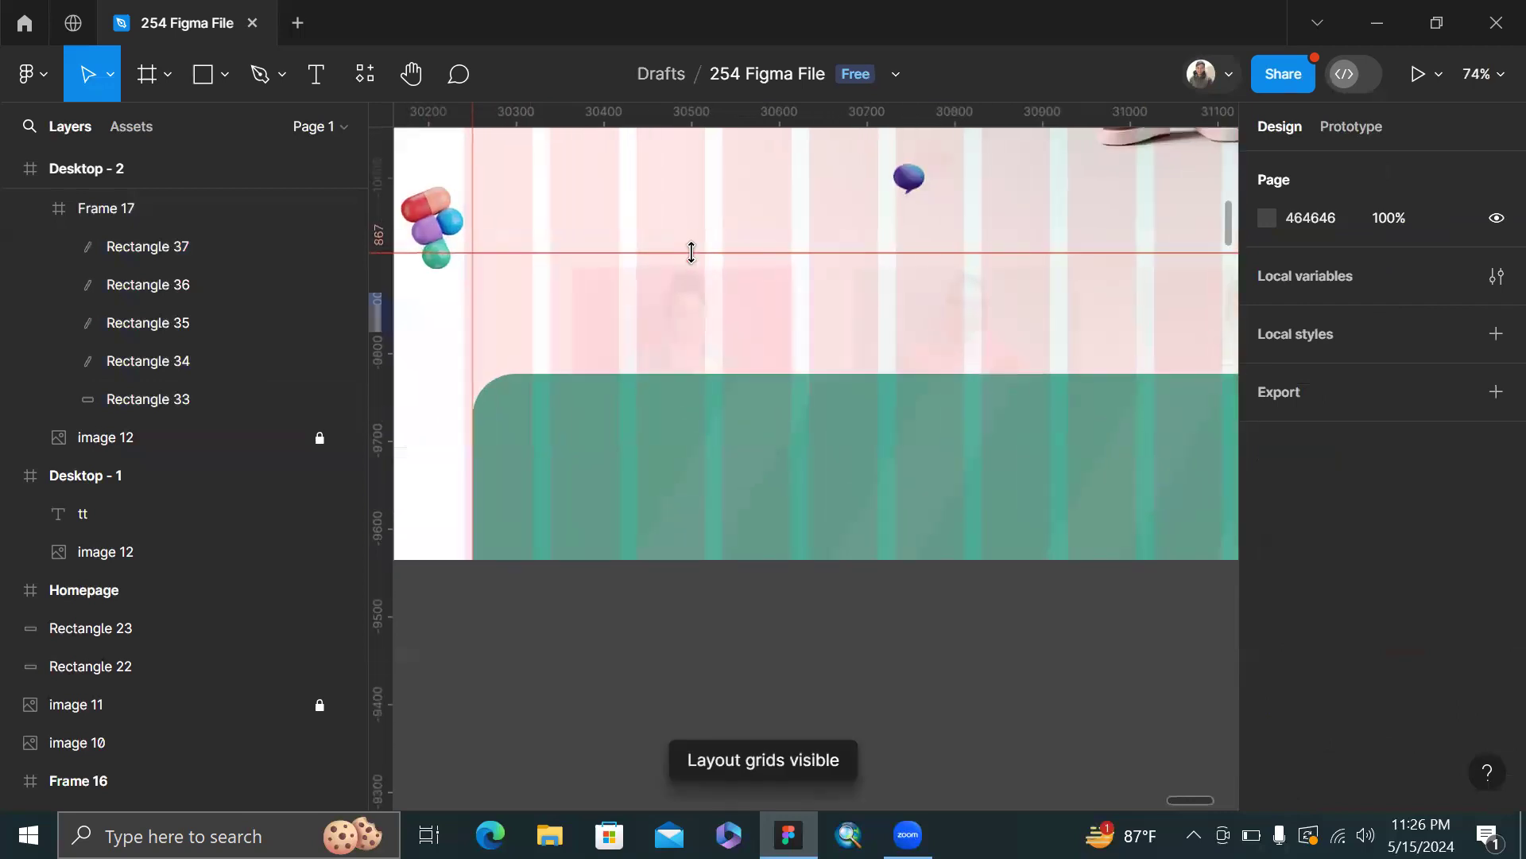
{"action": "scroll", "coordinate": [692, 252], "scroll_direction": "up", "scroll_amount": 5}
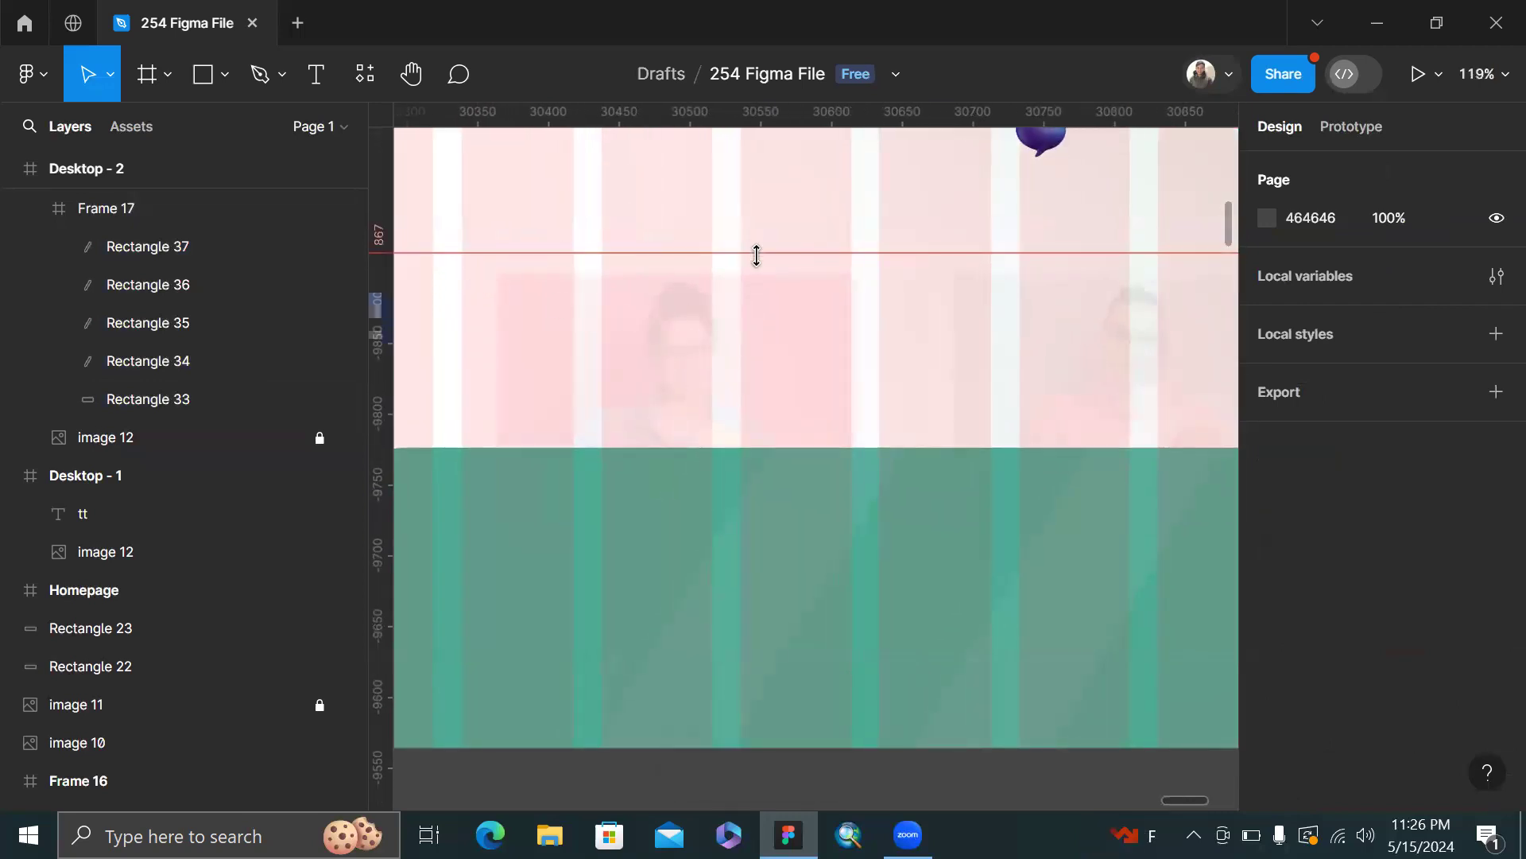
{"action": "key", "text": "r"}
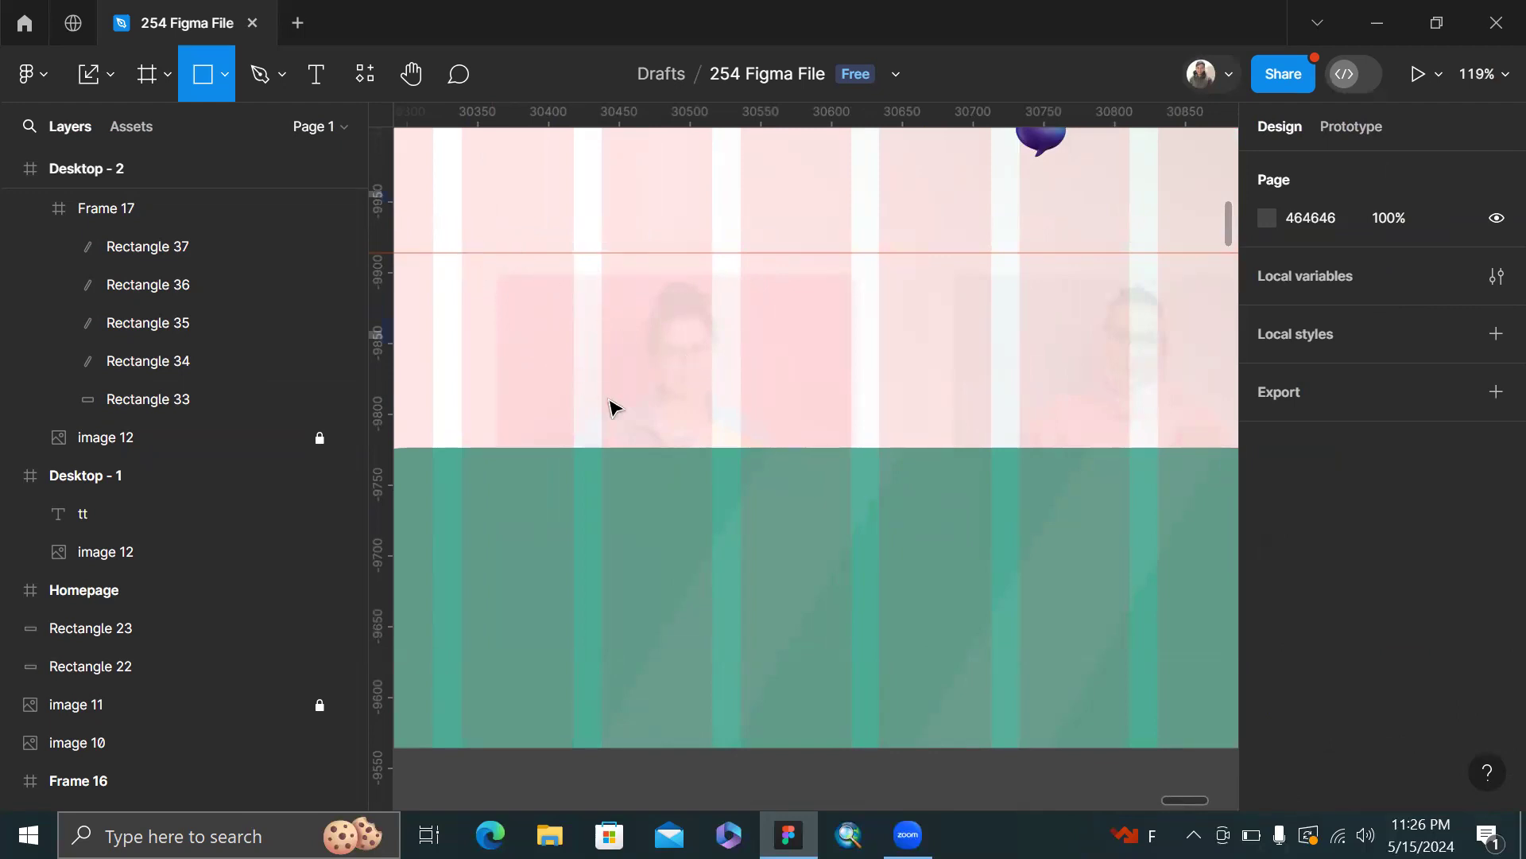
{"action": "left_click", "coordinate": [539, 325]}
{"action": "left_click_drag", "start_coordinate": [591, 365], "coordinate": [514, 293]}
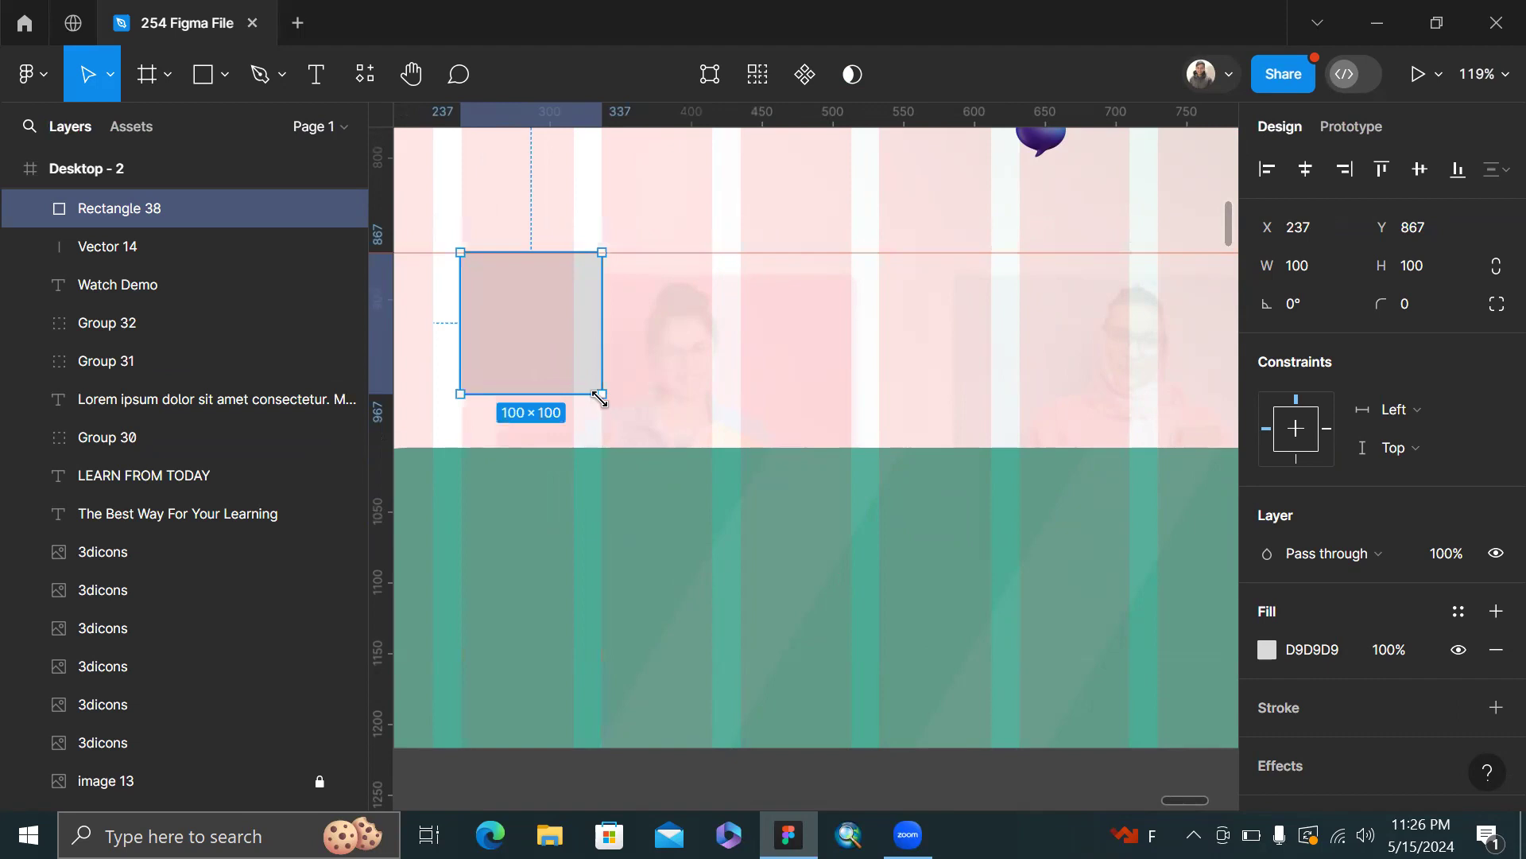
{"action": "left_click_drag", "start_coordinate": [666, 437], "coordinate": [847, 642]}
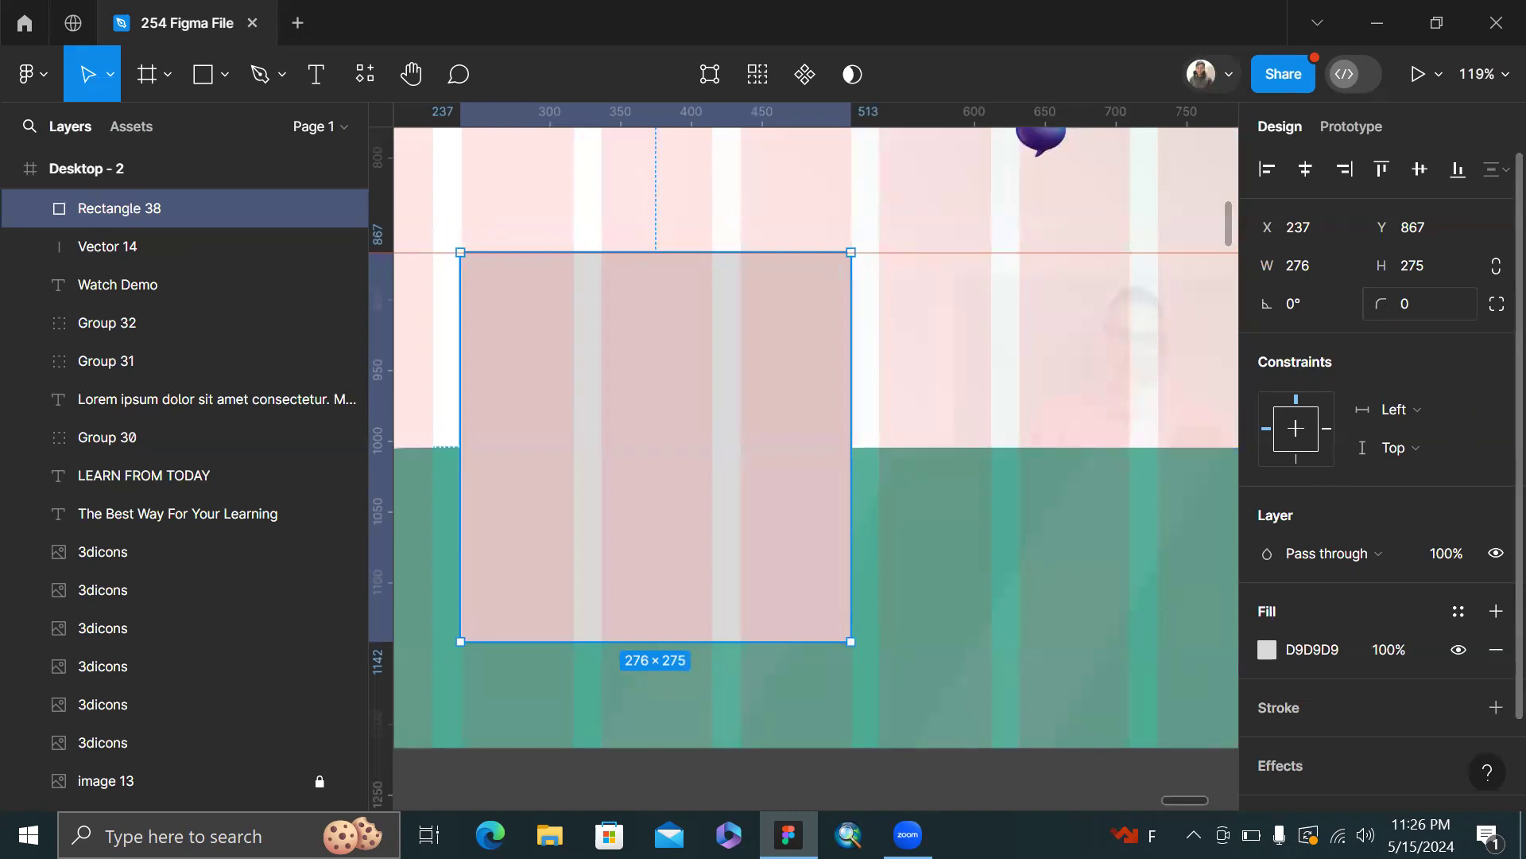
- Set the card rectangle's corner radius to 24
{"action": "left_click", "coordinate": [1412, 303]}
{"action": "type", "text": "24"}
{"action": "key", "text": "Return"}
- Place a horizontal guide at 1177 along the reference cards' lower edge and extend the card rectangle down to it, making it 310 high
{"action": "scroll", "coordinate": [946, 429], "scroll_direction": "down", "scroll_amount": 5}
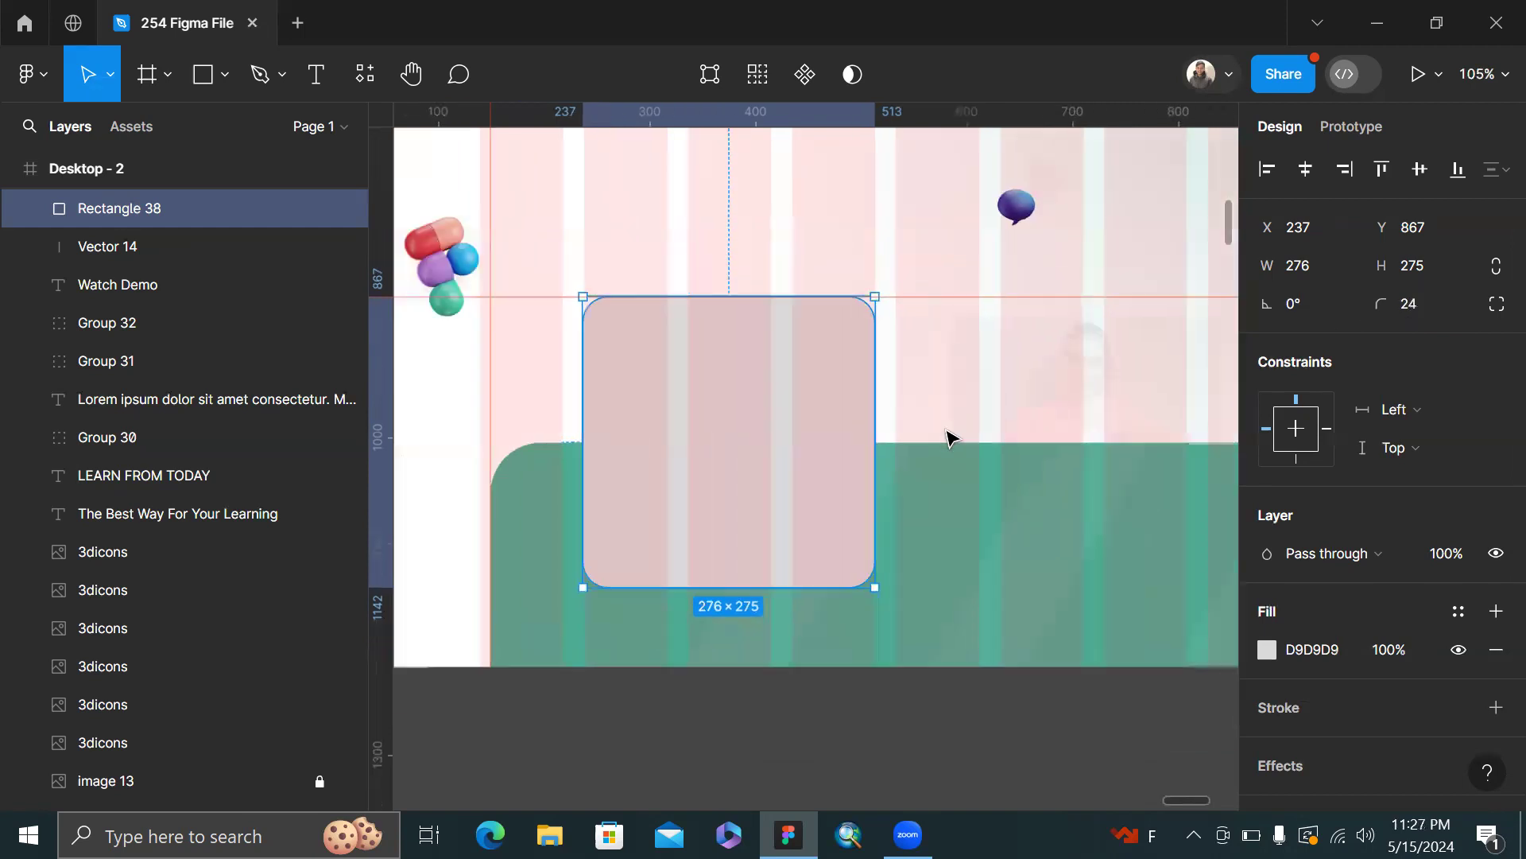
{"action": "scroll", "coordinate": [946, 436], "scroll_direction": "left", "scroll_amount": 7}
{"action": "scroll", "coordinate": [948, 443], "scroll_direction": "right", "scroll_amount": 4}
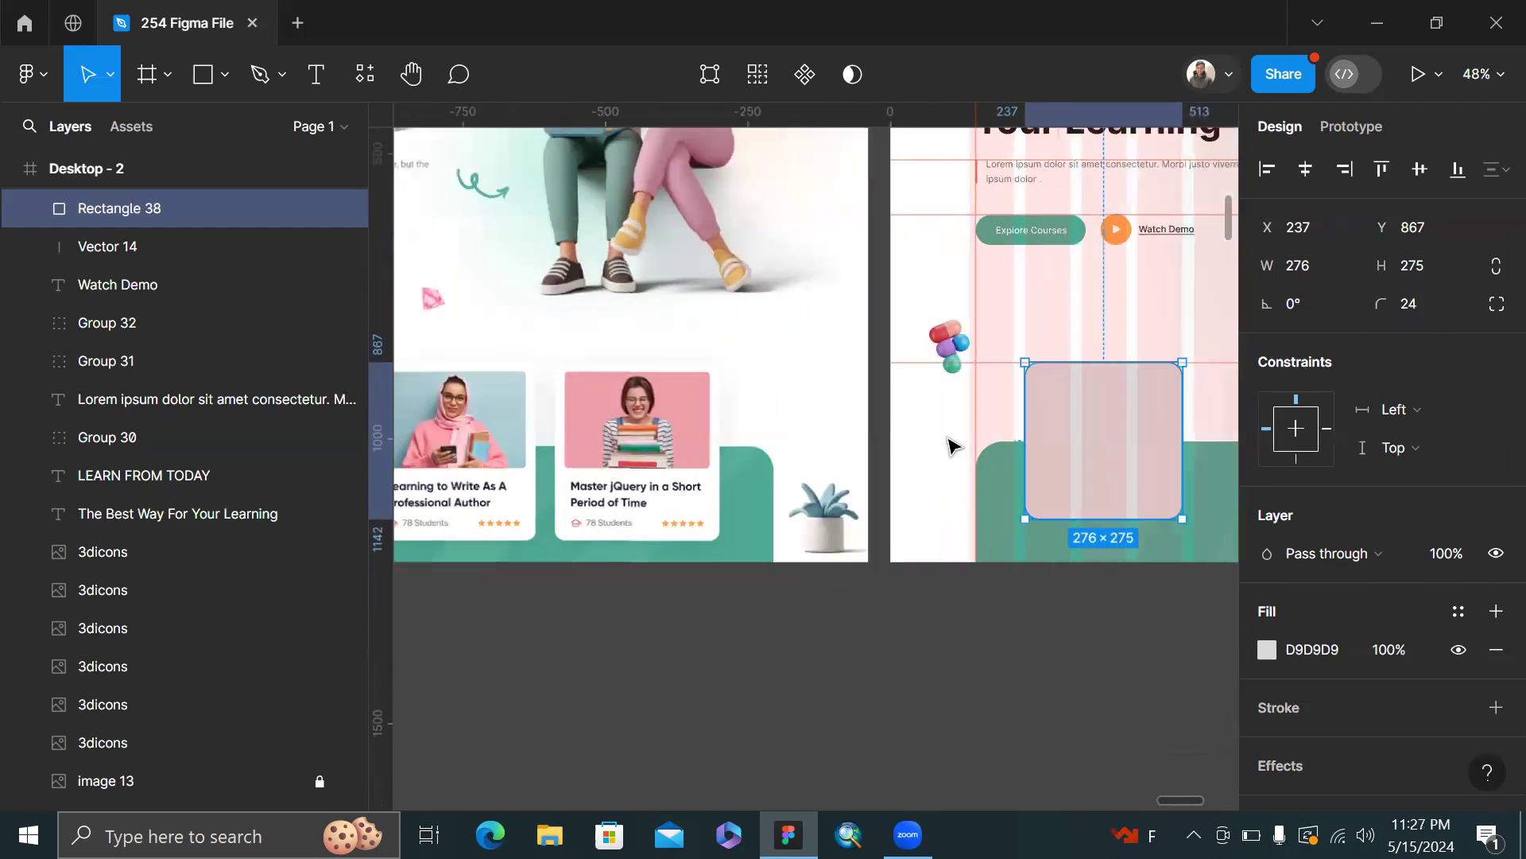
{"action": "left_click_drag", "start_coordinate": [1084, 533], "coordinate": [1083, 527]}
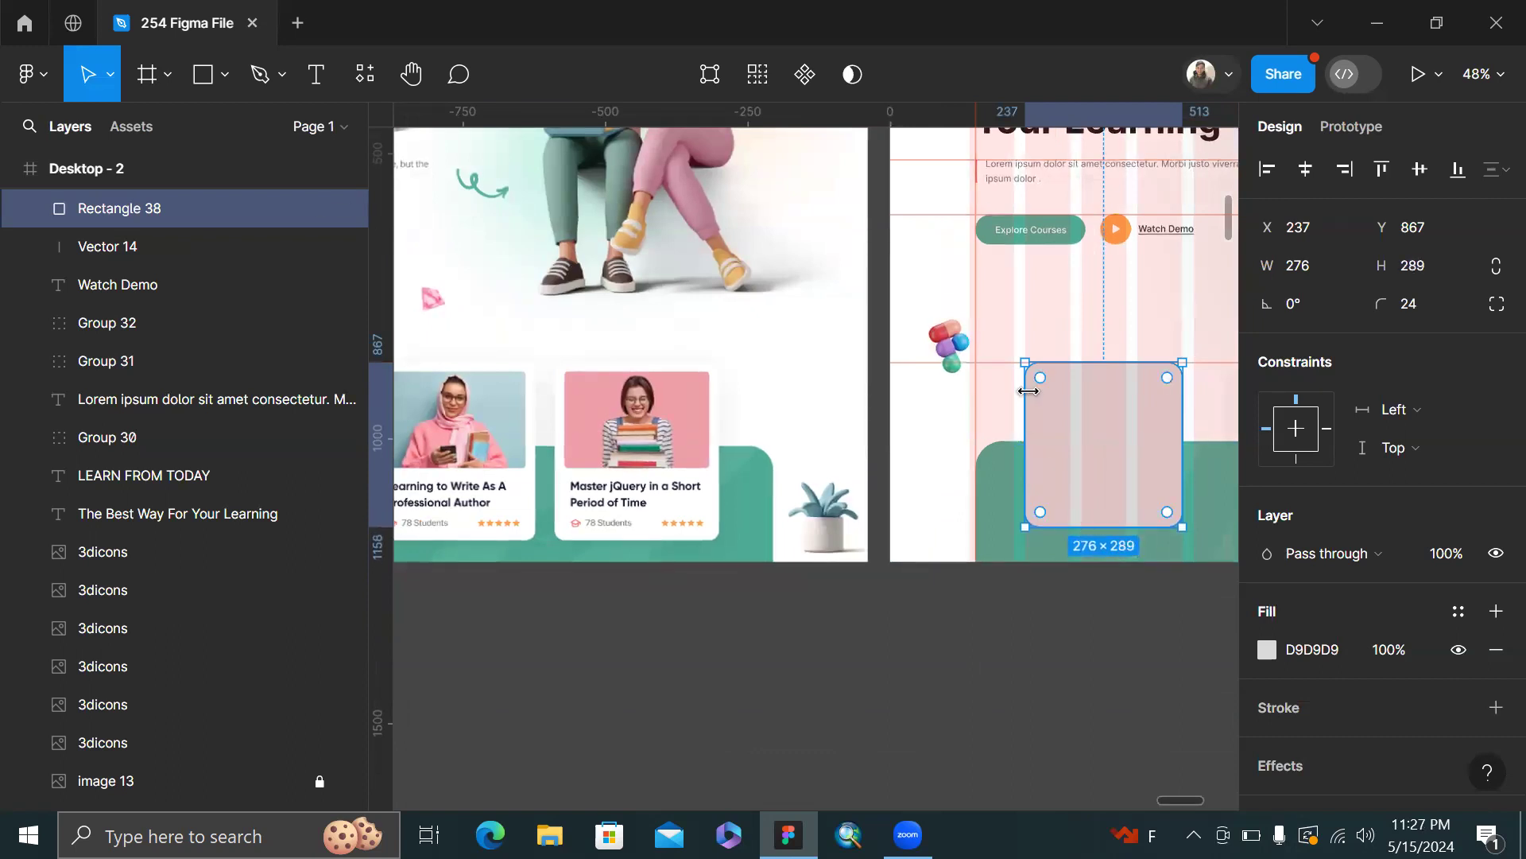
{"action": "scroll", "coordinate": [1028, 391], "scroll_direction": "right", "scroll_amount": 3}
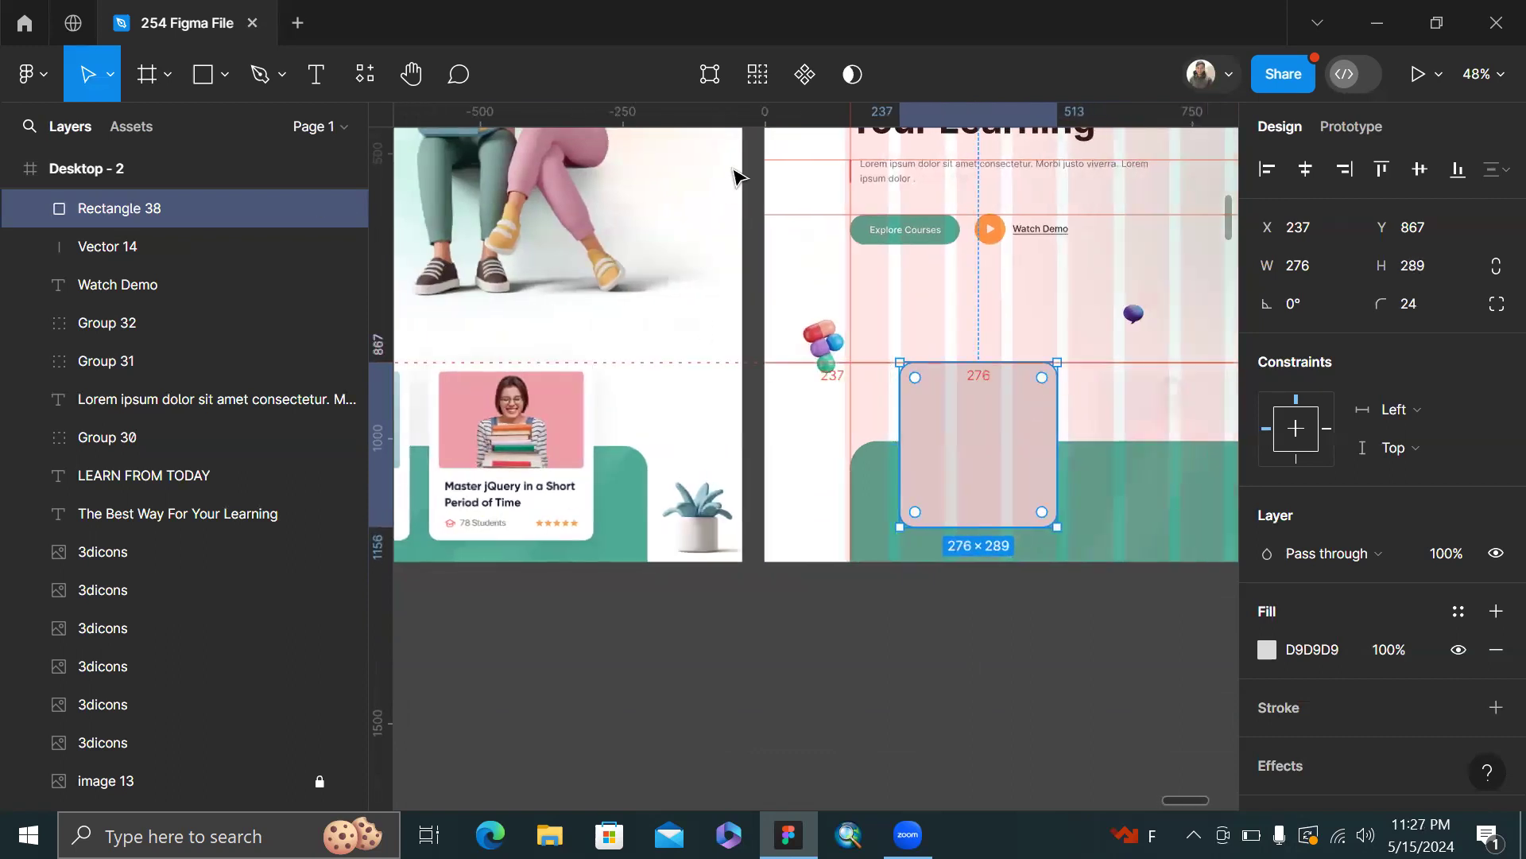
{"action": "left_click_drag", "start_coordinate": [835, 448], "coordinate": [839, 538]}
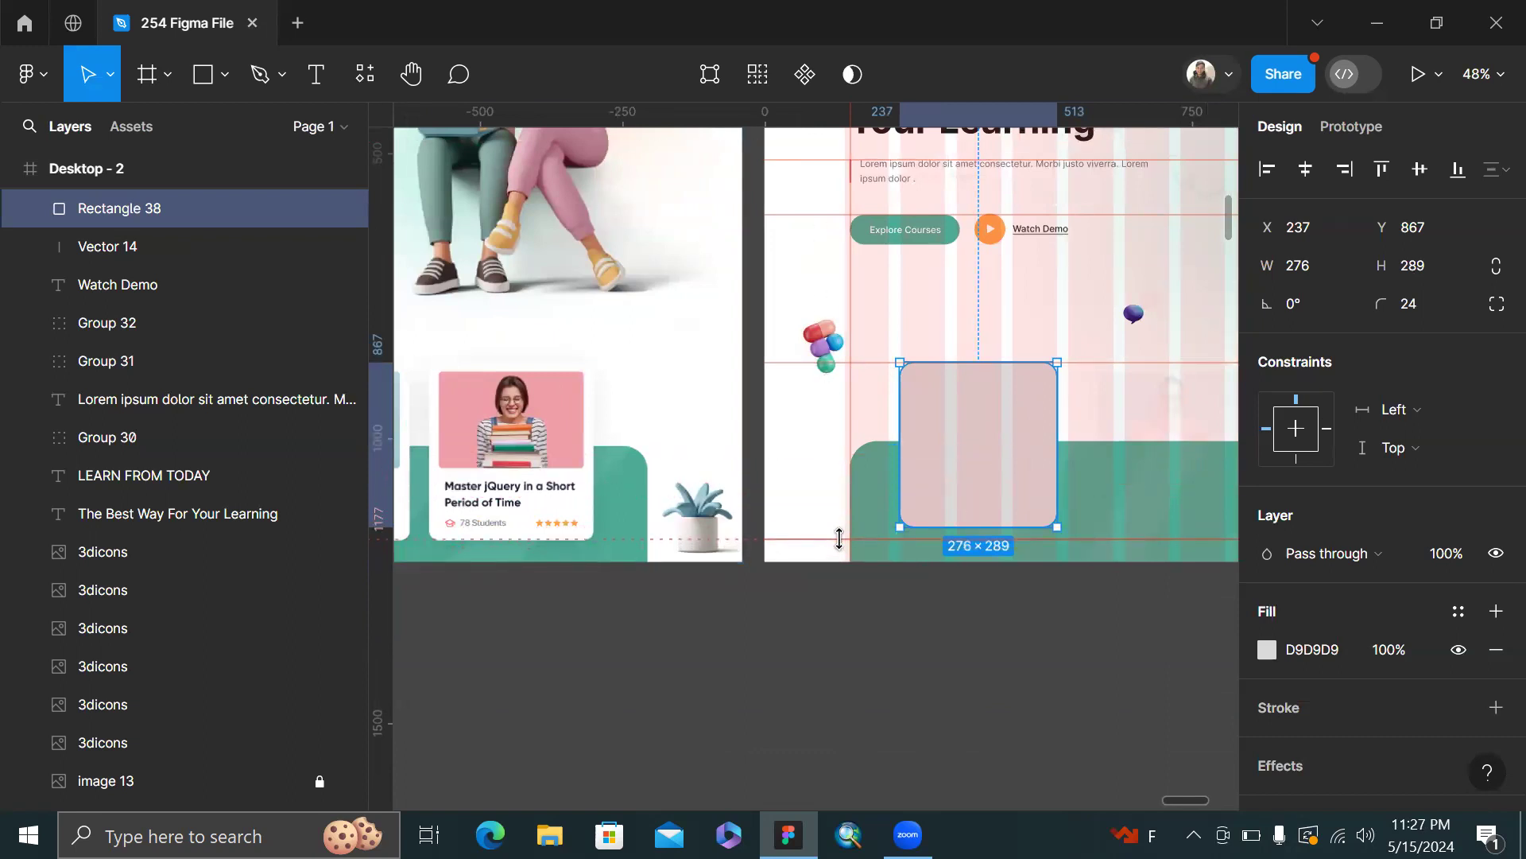
{"action": "scroll", "coordinate": [872, 606], "scroll_direction": "right", "scroll_amount": 3}
{"action": "left_click", "coordinate": [848, 493]}
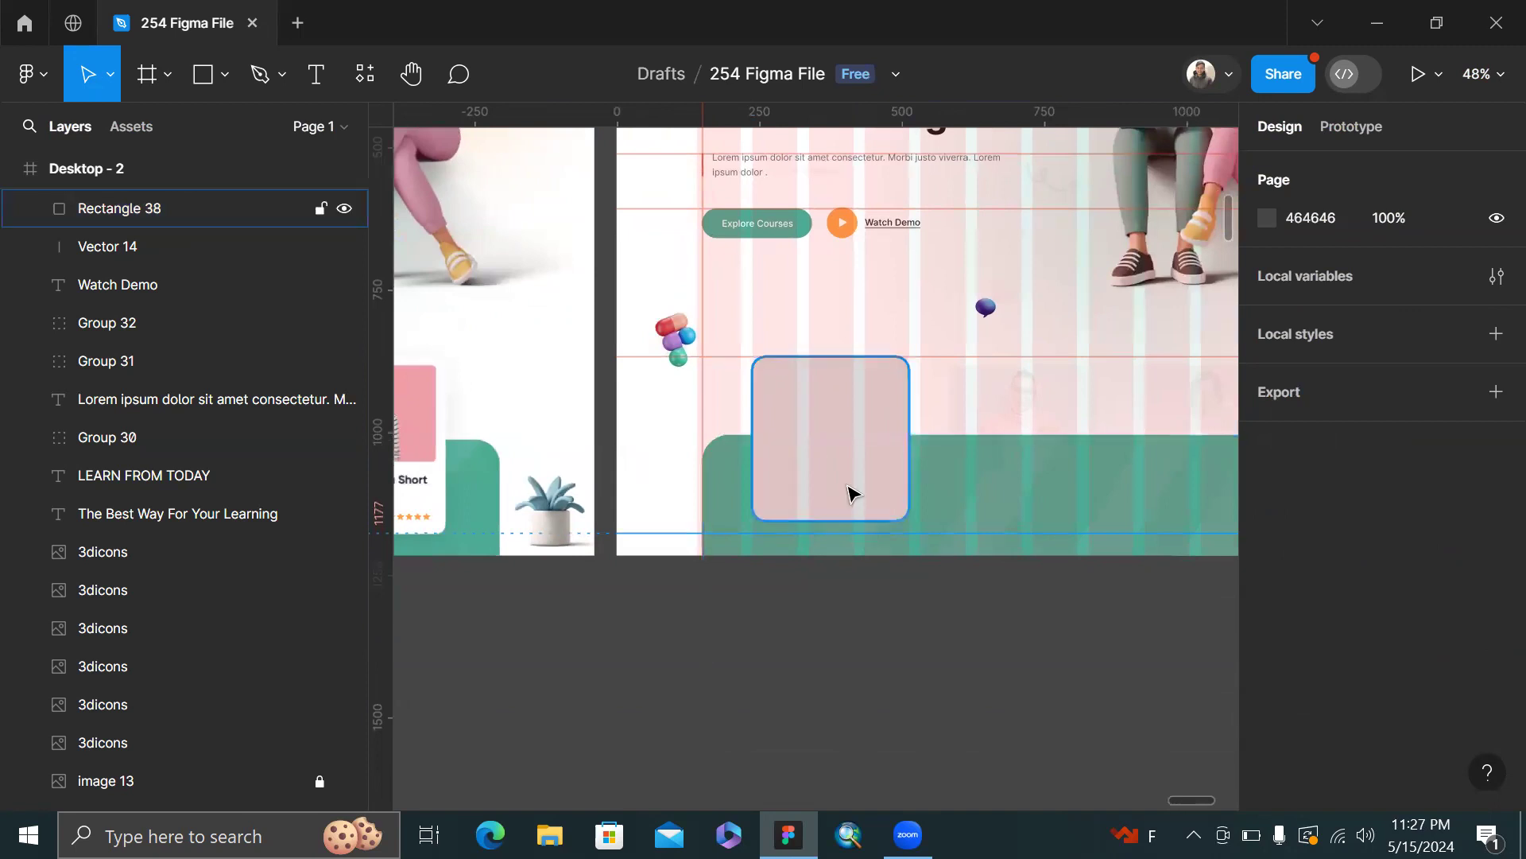
{"action": "scroll", "coordinate": [848, 494], "scroll_direction": "up", "scroll_amount": 3}
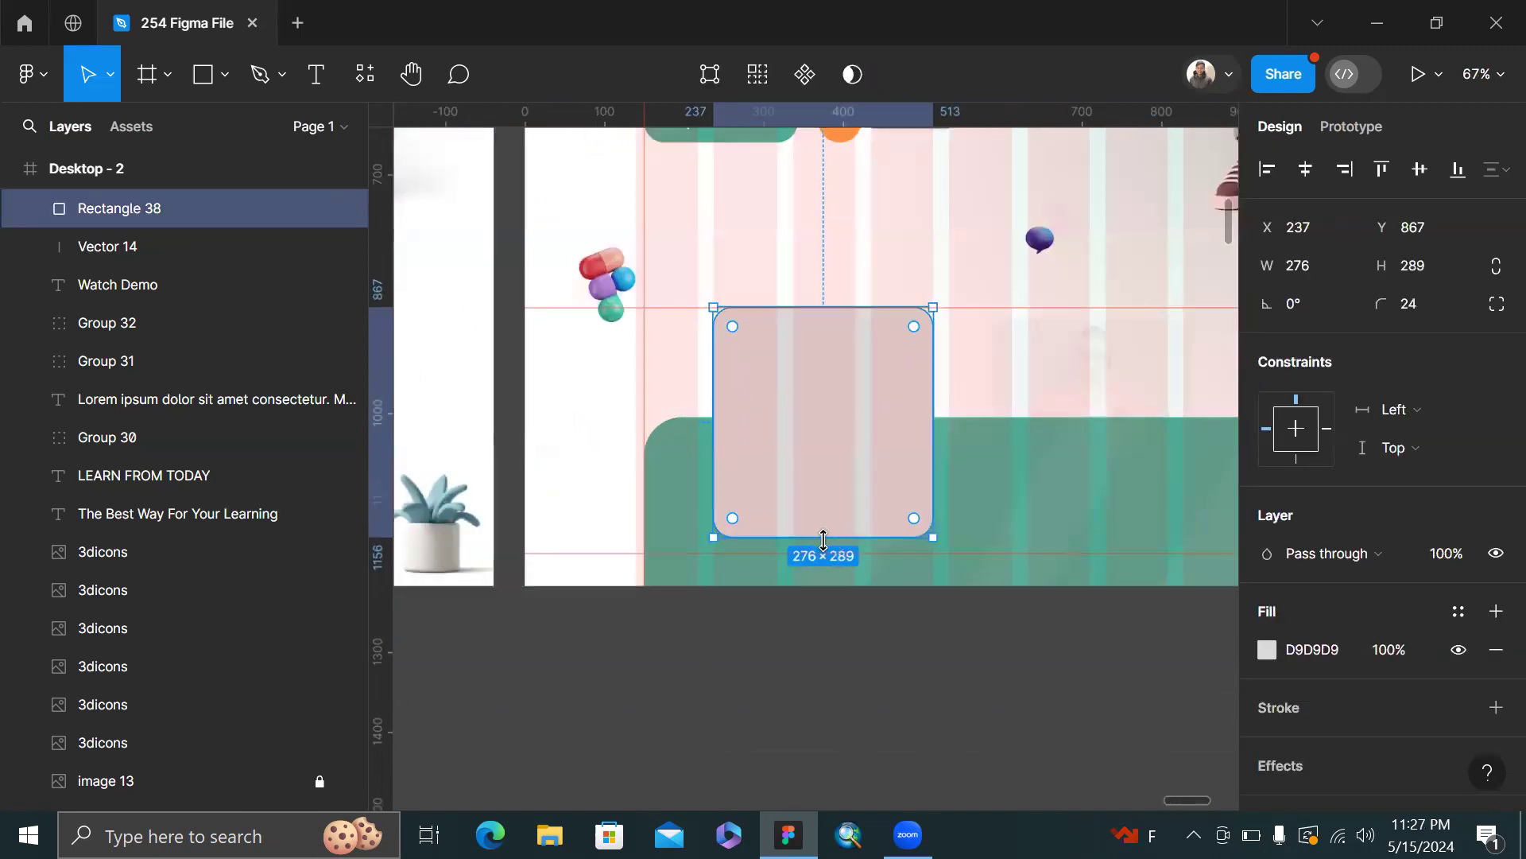
{"action": "mouse_move", "coordinate": [824, 540]}
{"action": "left_mouse_down"}
{"action": "mouse_move", "coordinate": [823, 569]}
{"action": "mouse_move", "coordinate": [824, 555]}
{"action": "left_mouse_up"}
- Fill the card rectangle with white FFFFFF sampled from a course card in the reference design
{"action": "scroll", "coordinate": [827, 561], "scroll_direction": "left", "scroll_amount": 10}
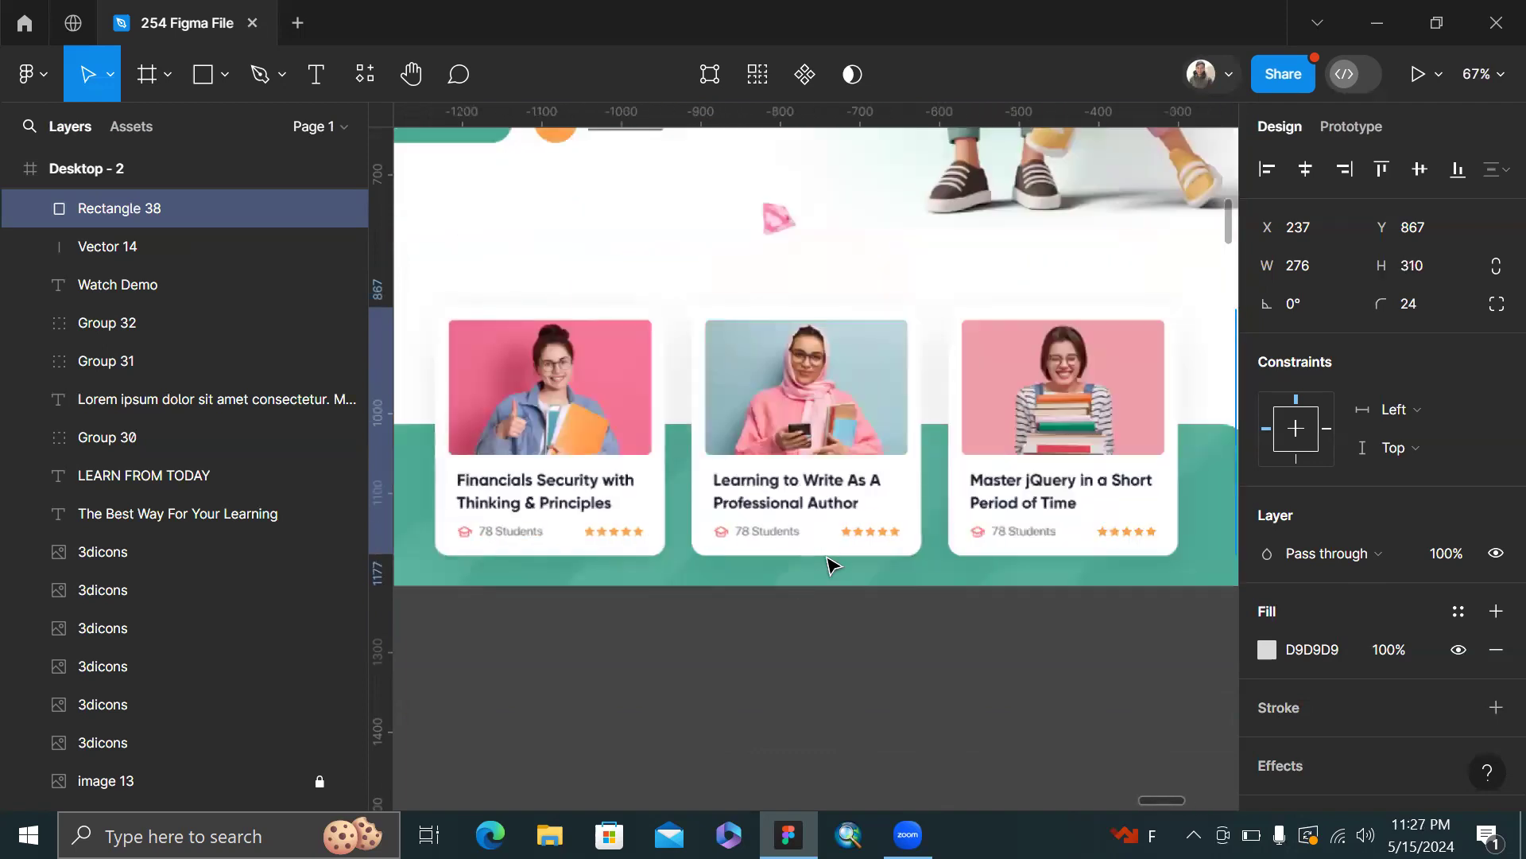
{"action": "key", "text": "i"}
{"action": "left_click", "coordinate": [908, 472]}
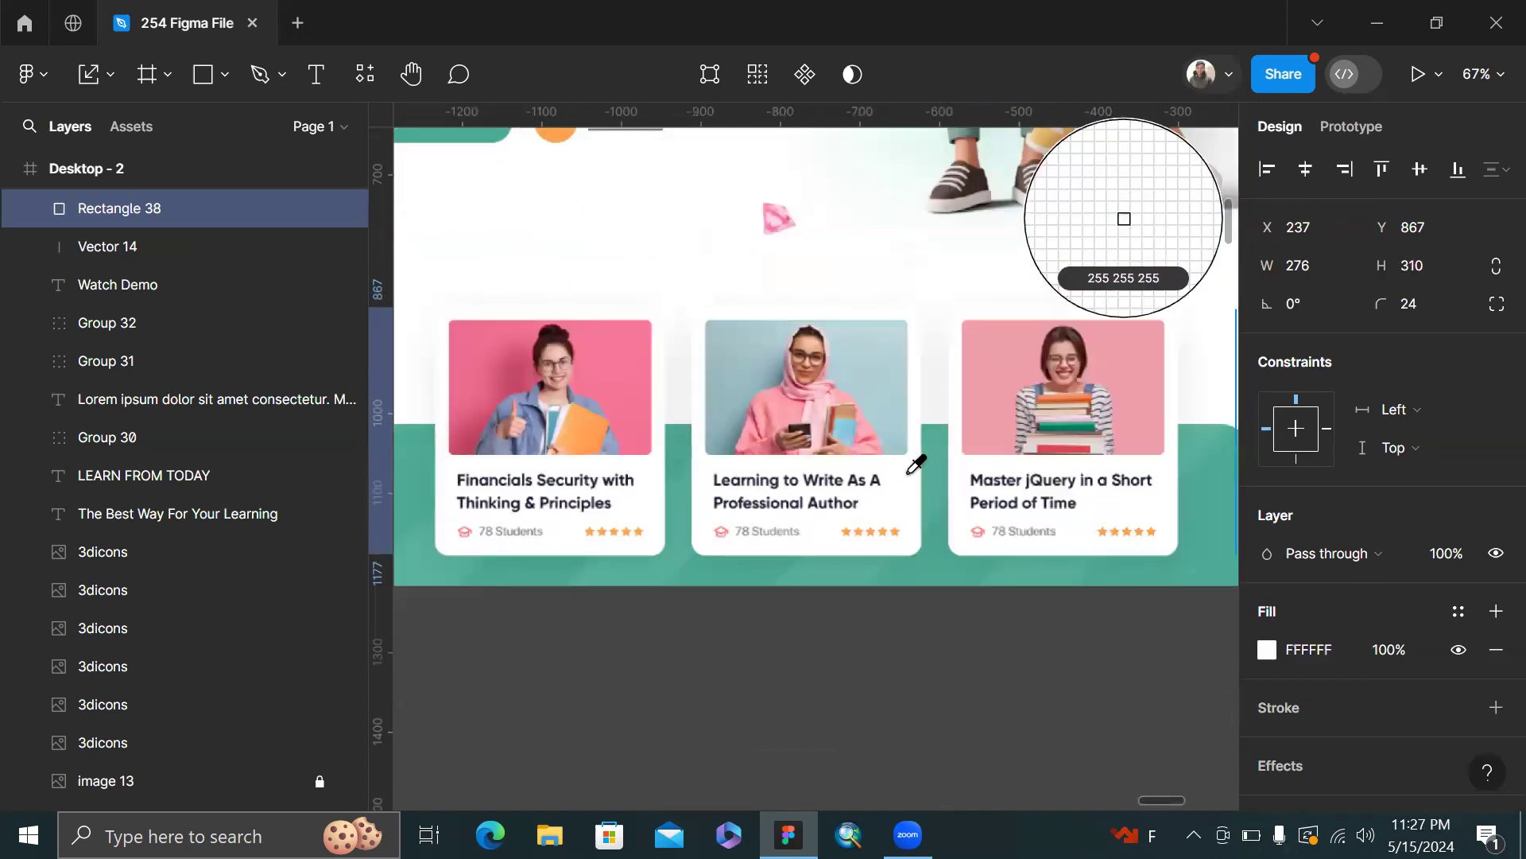
{"action": "scroll", "coordinate": [908, 477], "scroll_direction": "down", "scroll_amount": 3}
{"action": "scroll", "coordinate": [986, 418], "scroll_direction": "right", "scroll_amount": 5}
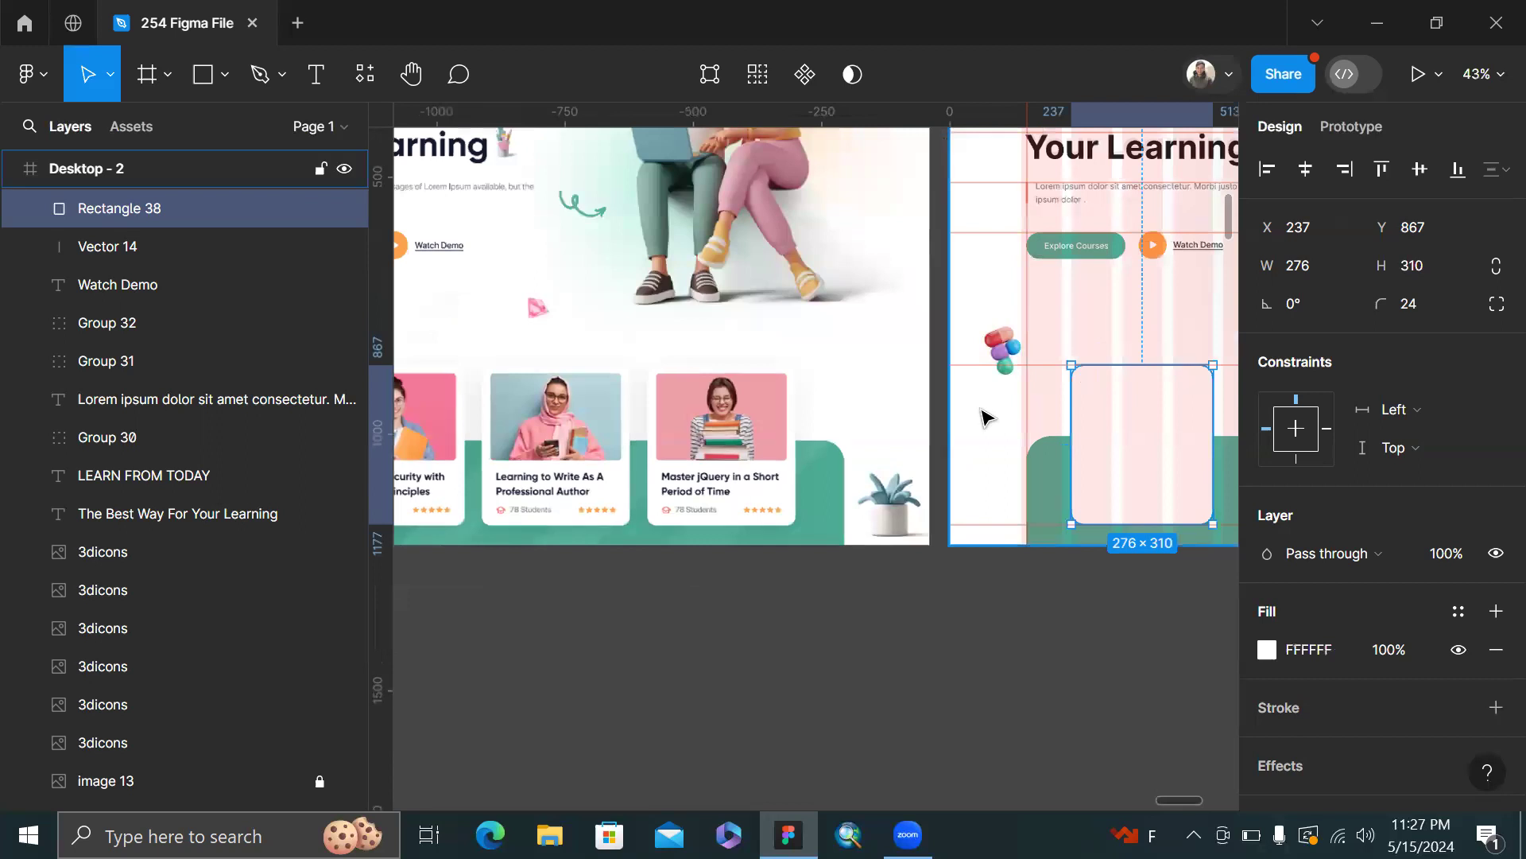
- Change the Desktop - 2 frame's background fill to the off-white FAFAFA
{"action": "key", "text": "Escape"}
{"action": "key", "text": "i"}
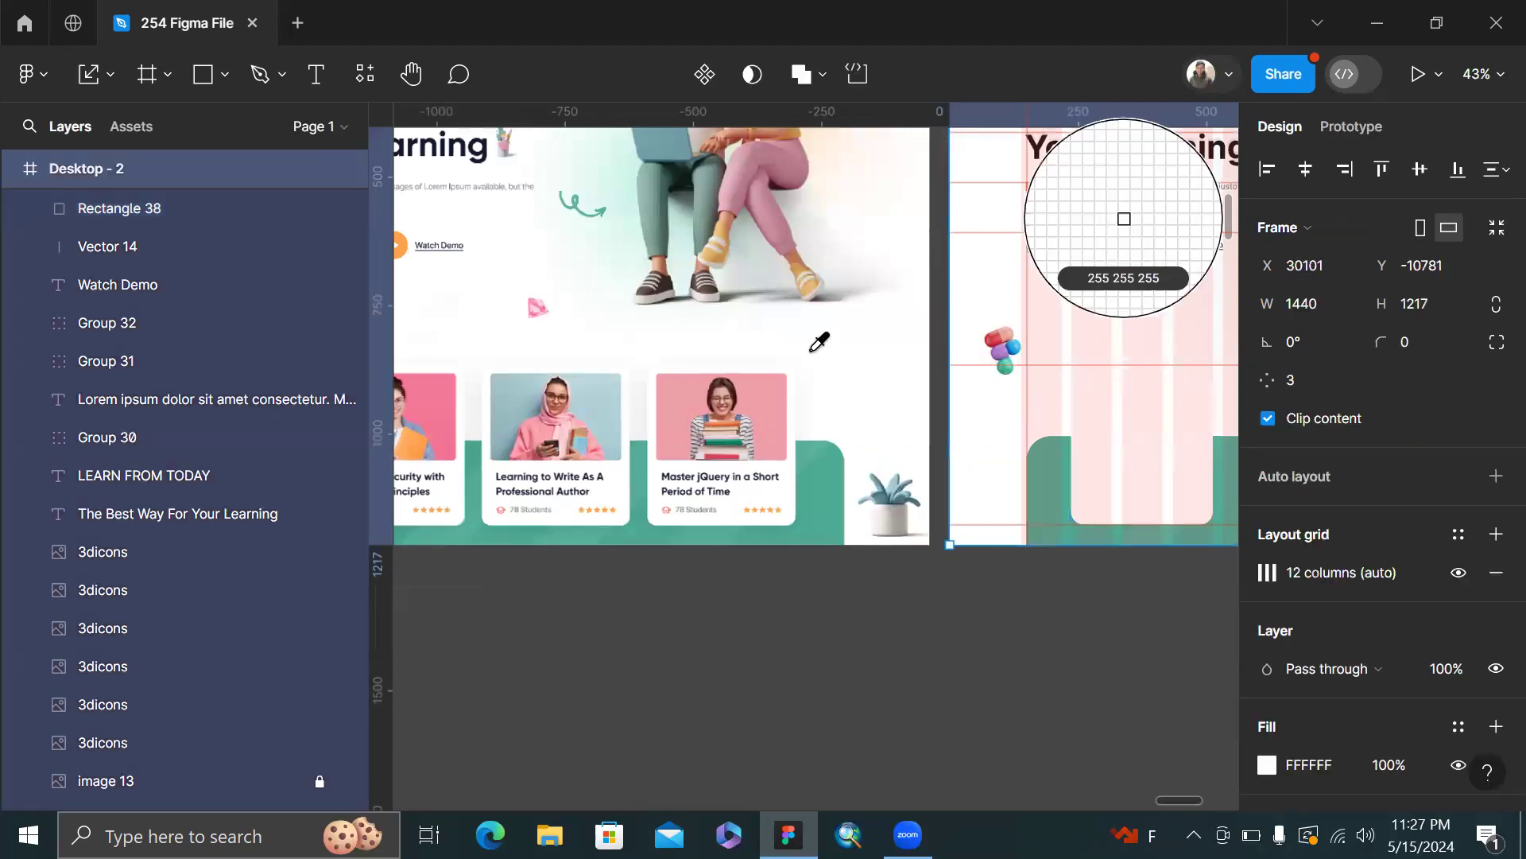
{"action": "left_click", "coordinate": [861, 351]}
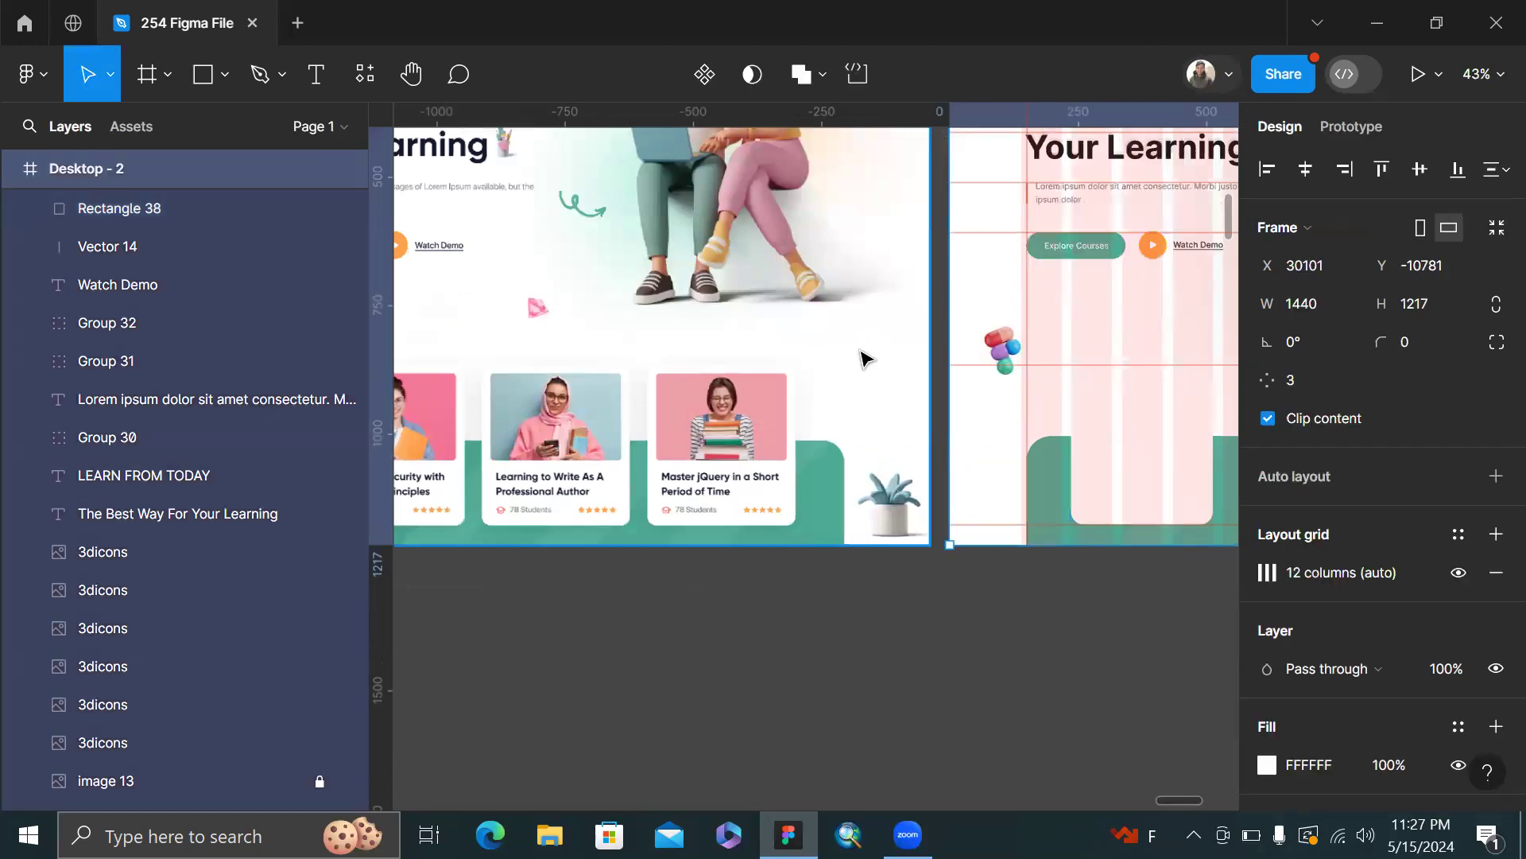
{"action": "left_click", "coordinate": [1267, 765]}
{"action": "left_click_drag", "start_coordinate": [954, 203], "coordinate": [950, 218]}
{"action": "scroll", "coordinate": [672, 477], "scroll_direction": "left", "scroll_amount": 7}
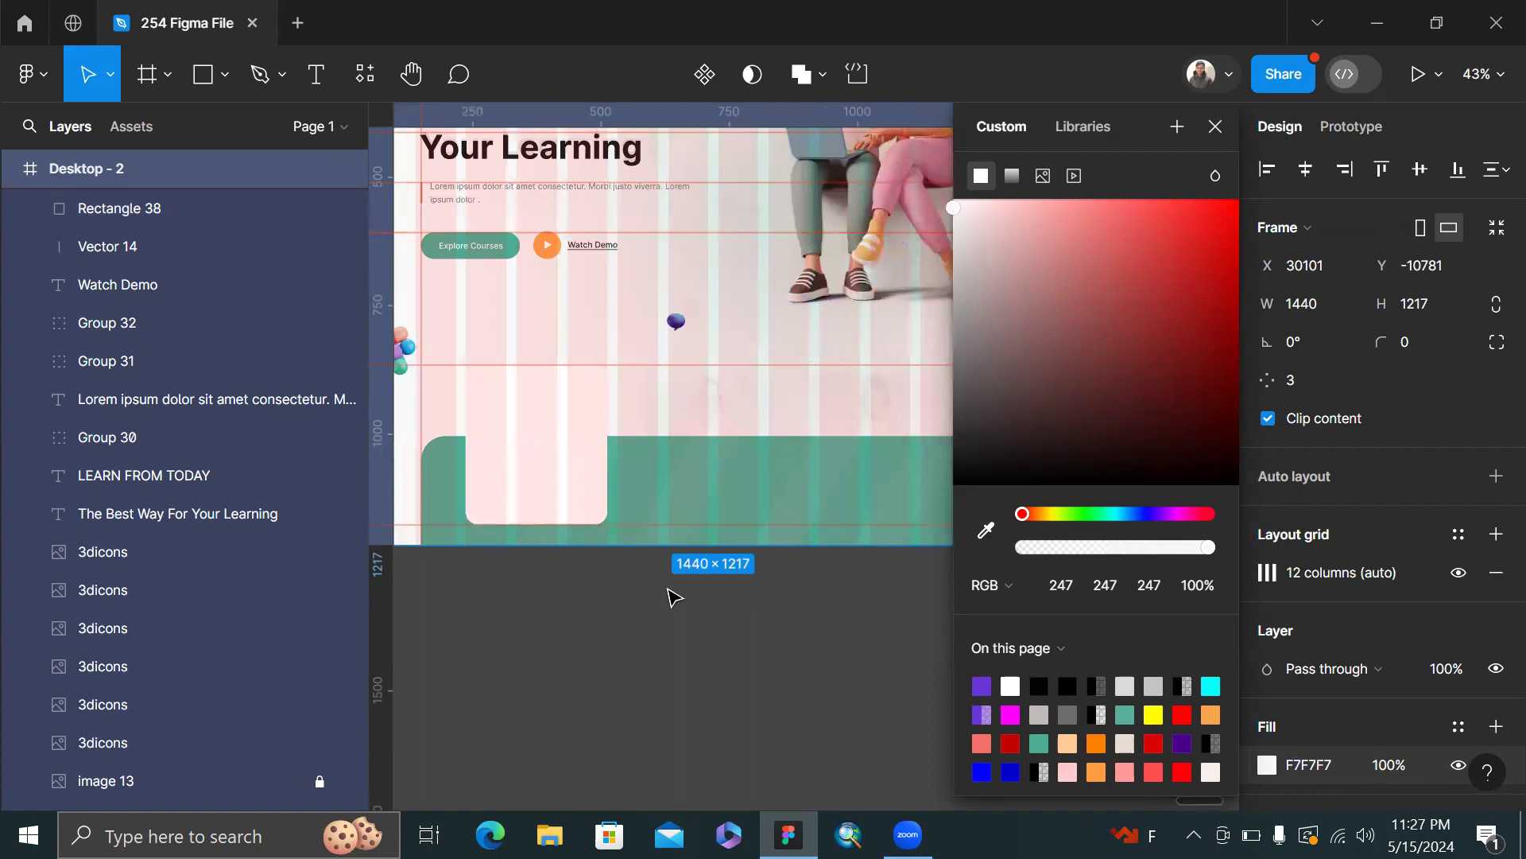
{"action": "scroll", "coordinate": [671, 596], "scroll_direction": "left", "scroll_amount": 5}
{"action": "left_click_drag", "start_coordinate": [954, 207], "coordinate": [930, 209]}
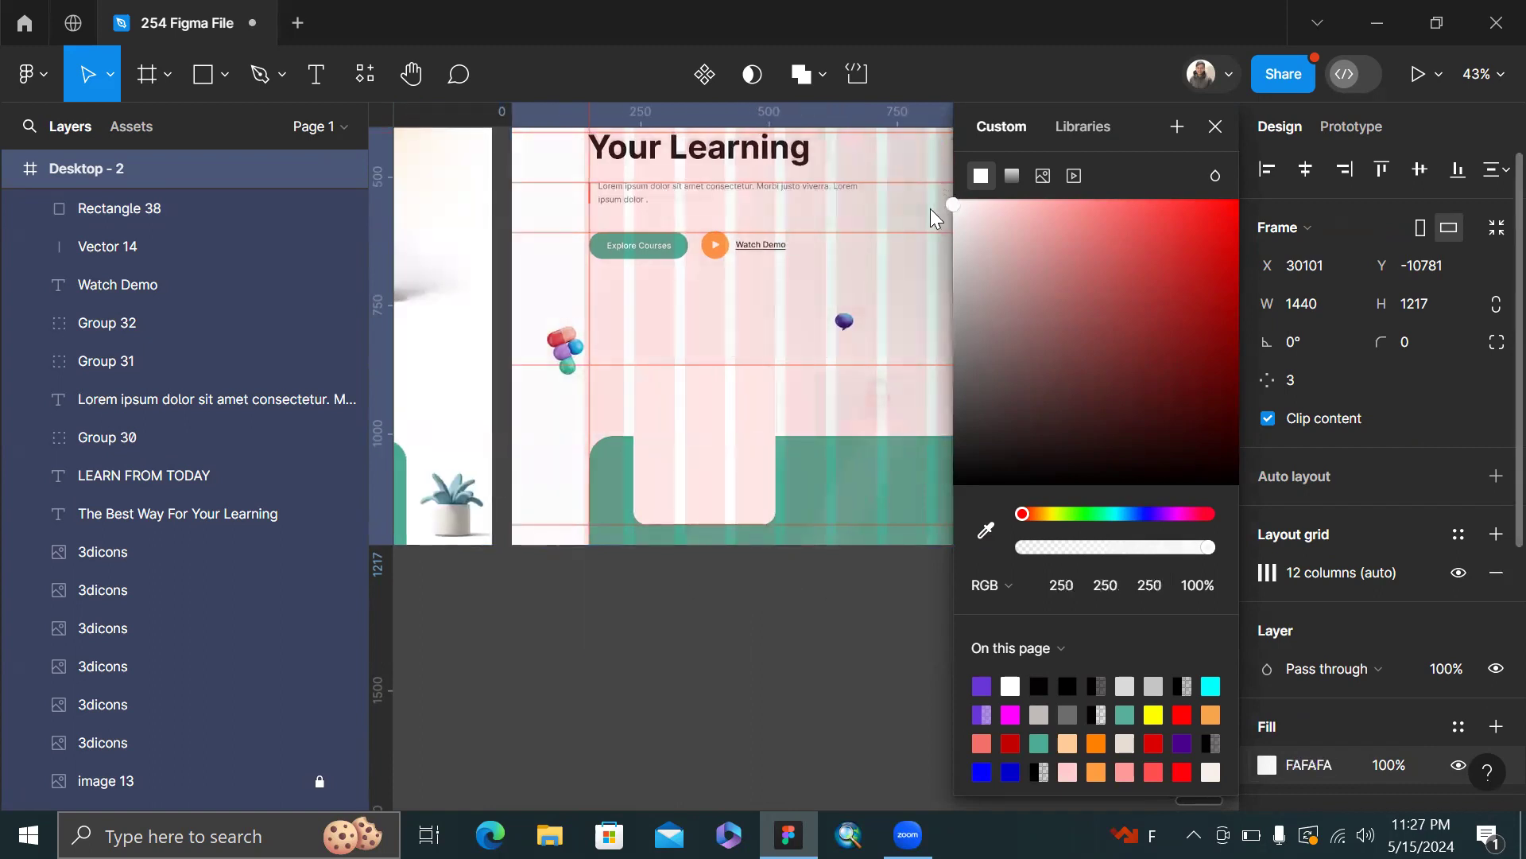
{"action": "left_click", "coordinate": [569, 672]}
{"action": "scroll", "coordinate": [569, 672], "scroll_direction": "down", "scroll_amount": 3}
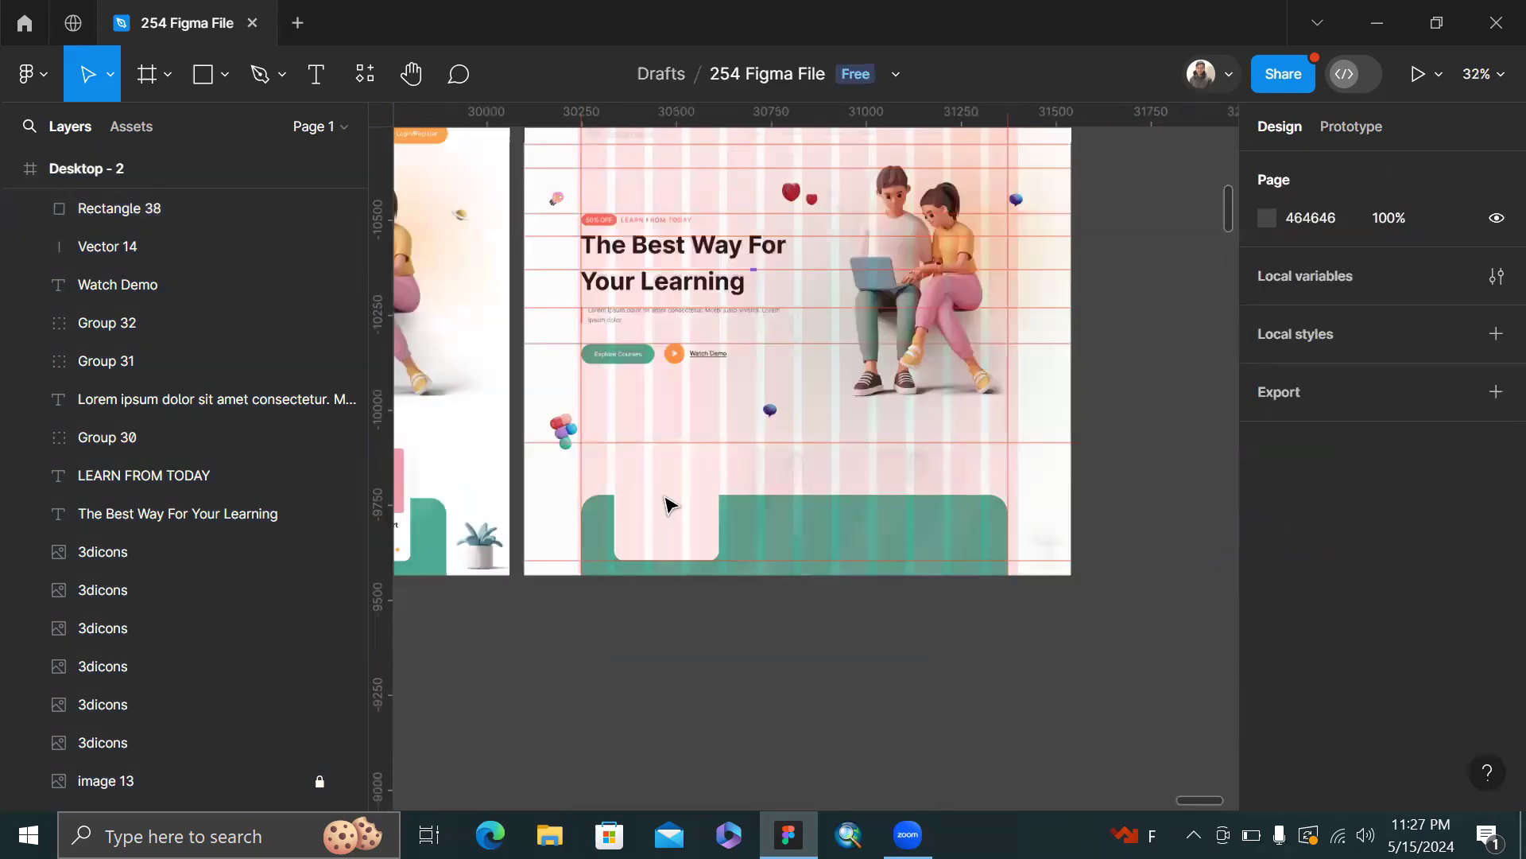
{"action": "left_click", "coordinate": [667, 504]}
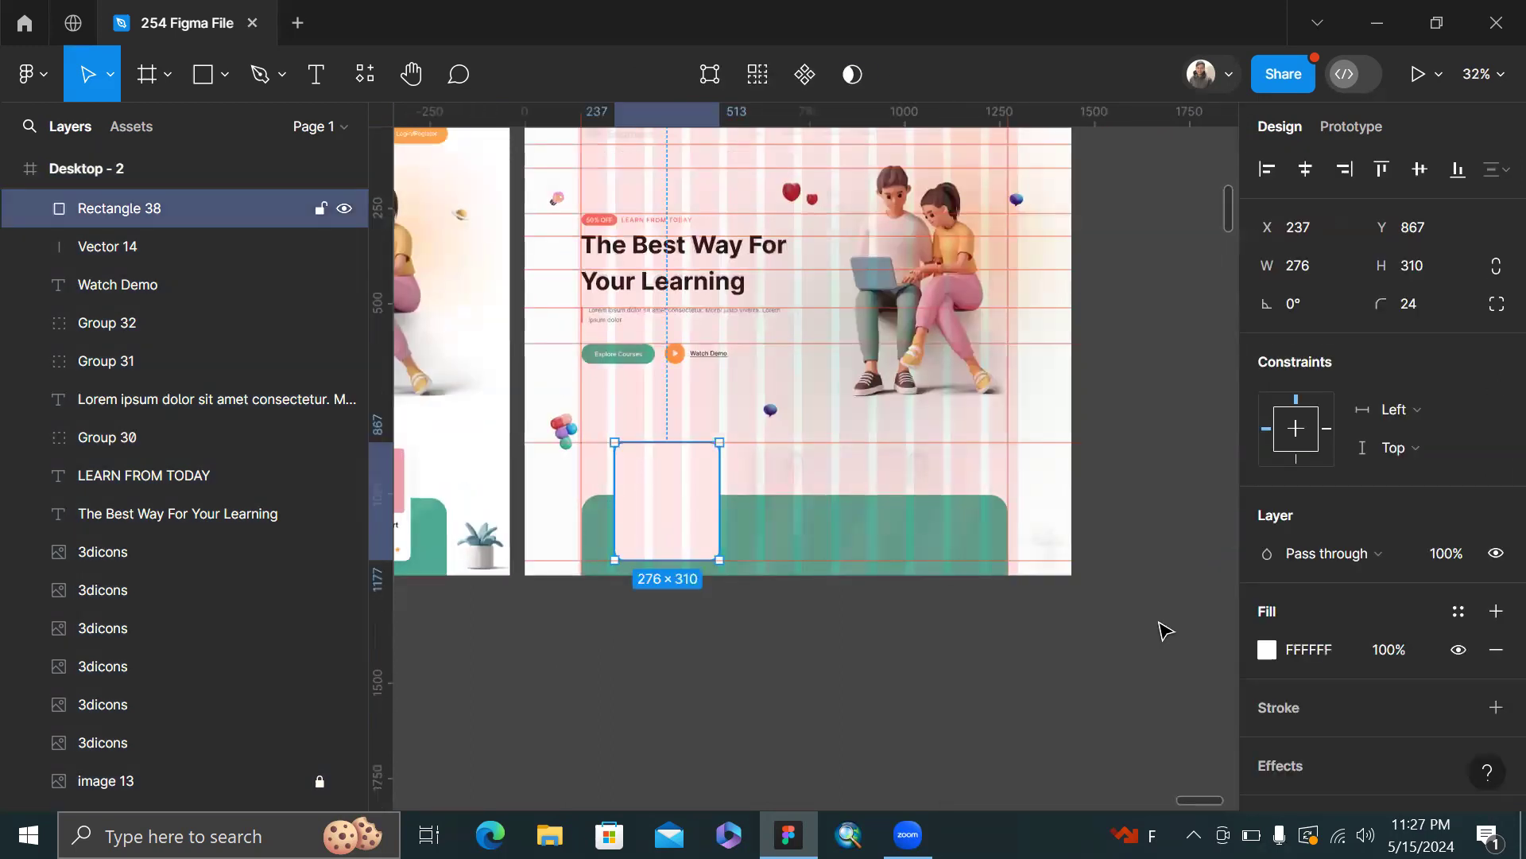
{"action": "left_click", "coordinate": [876, 721]}
{"action": "scroll", "coordinate": [872, 719], "scroll_direction": "left", "scroll_amount": 5}
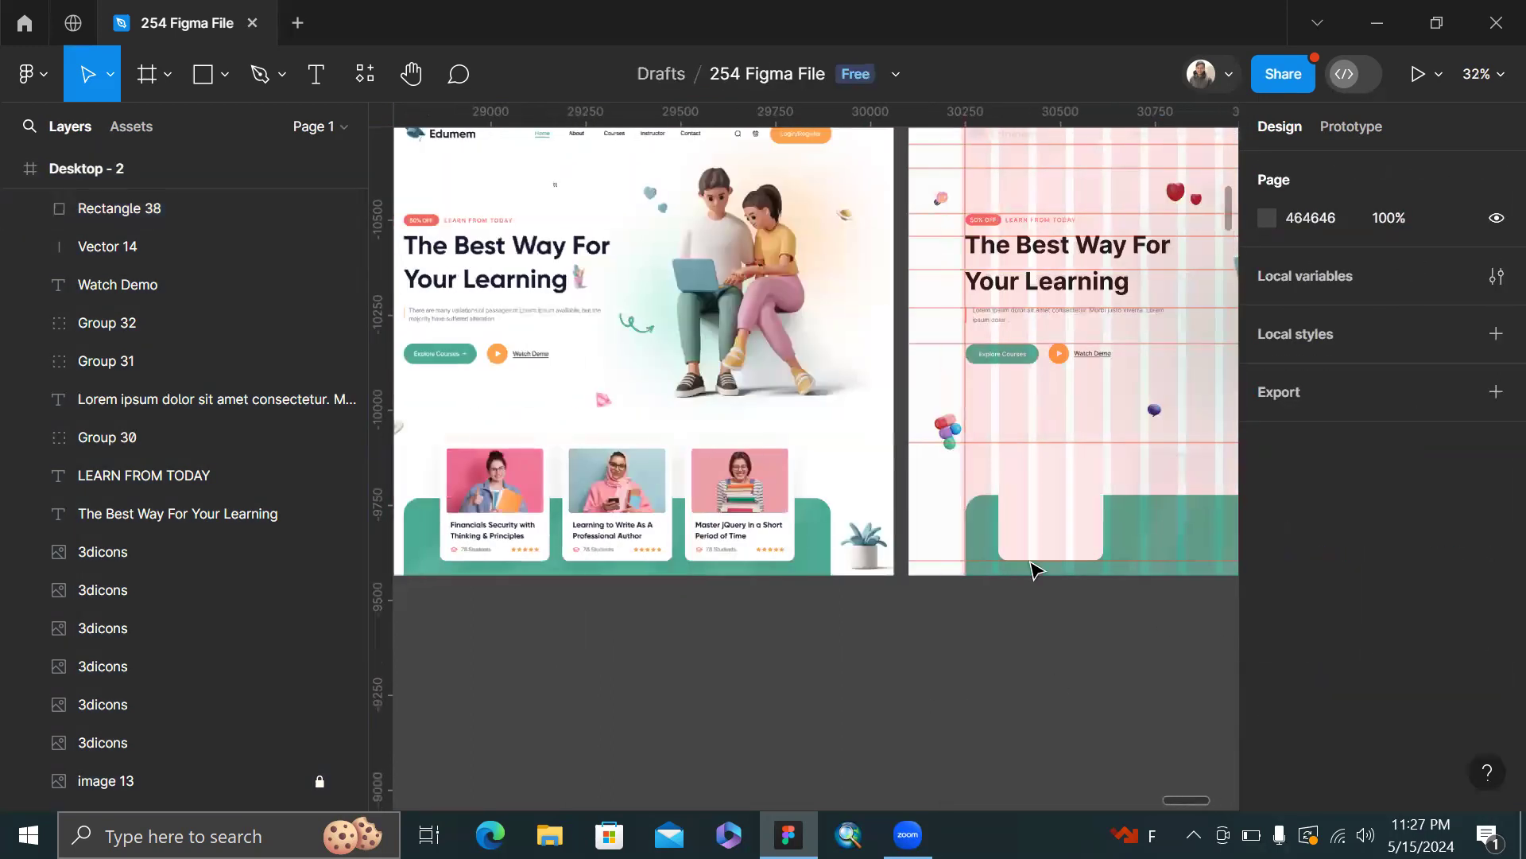
- Draw a rectangle about 240 by 146 in the upper part of the white course card as an image placeholder
{"action": "left_click", "coordinate": [1062, 525]}
{"action": "scroll", "coordinate": [517, 636], "scroll_direction": "up", "scroll_amount": 3}
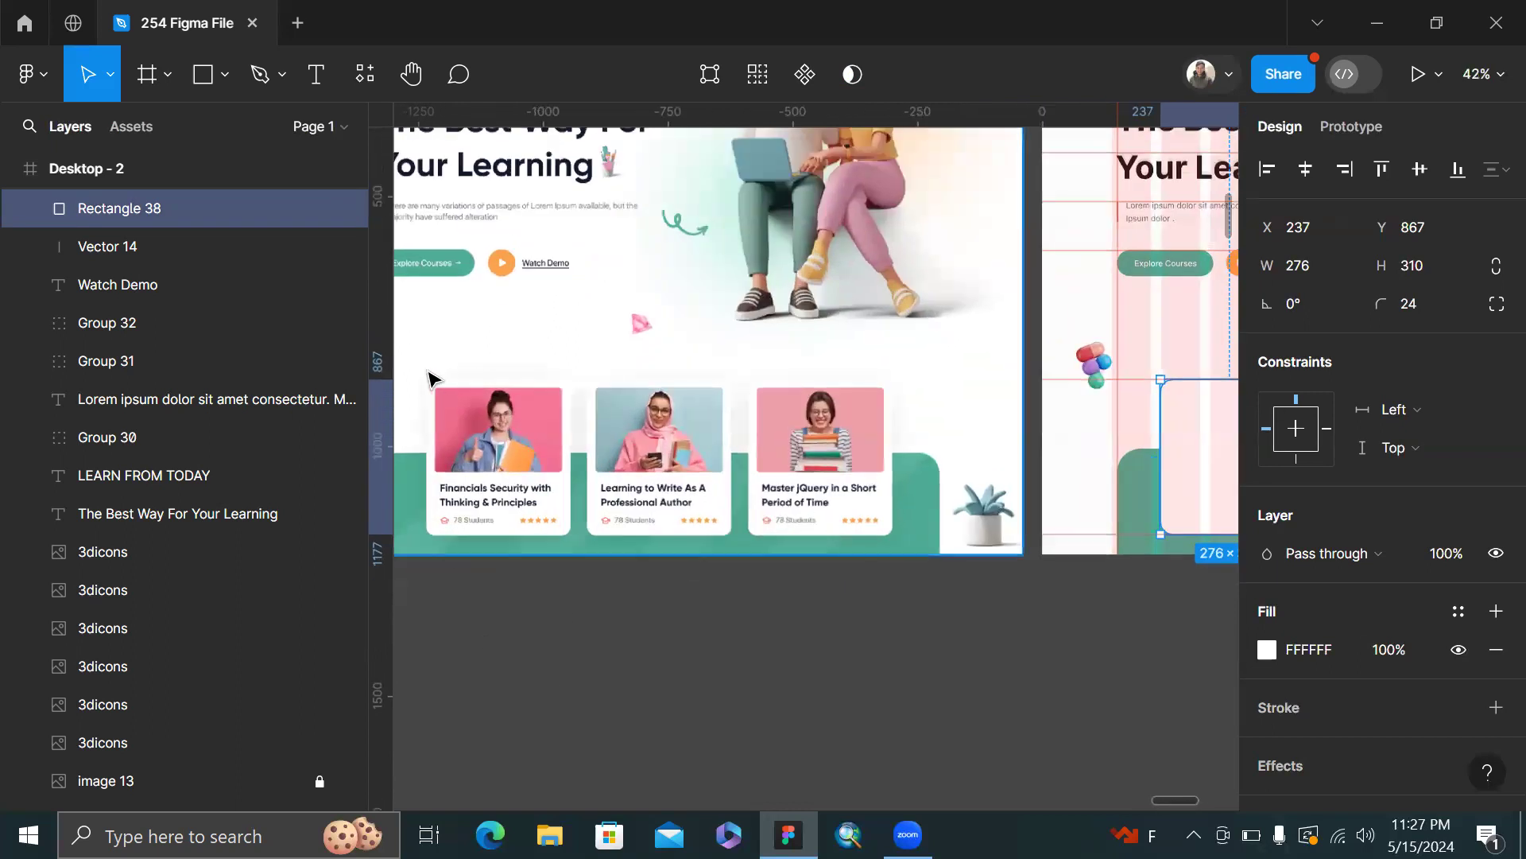
{"action": "scroll", "coordinate": [525, 482], "scroll_direction": "up", "scroll_amount": 3}
{"action": "scroll", "coordinate": [525, 482], "scroll_direction": "right", "scroll_amount": 10}
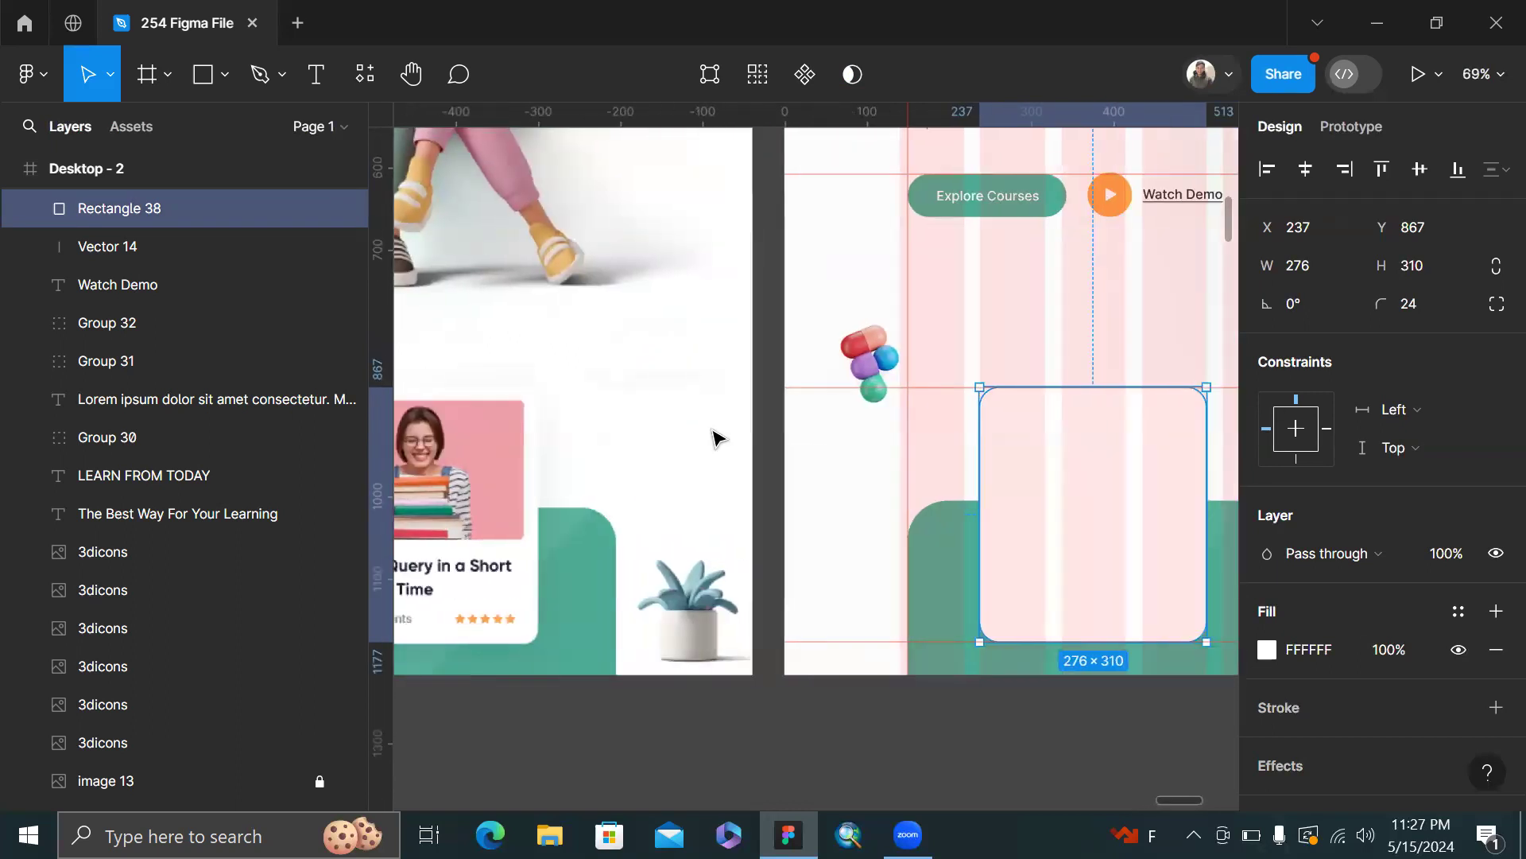
{"action": "scroll", "coordinate": [842, 395], "scroll_direction": "up", "scroll_amount": 3}
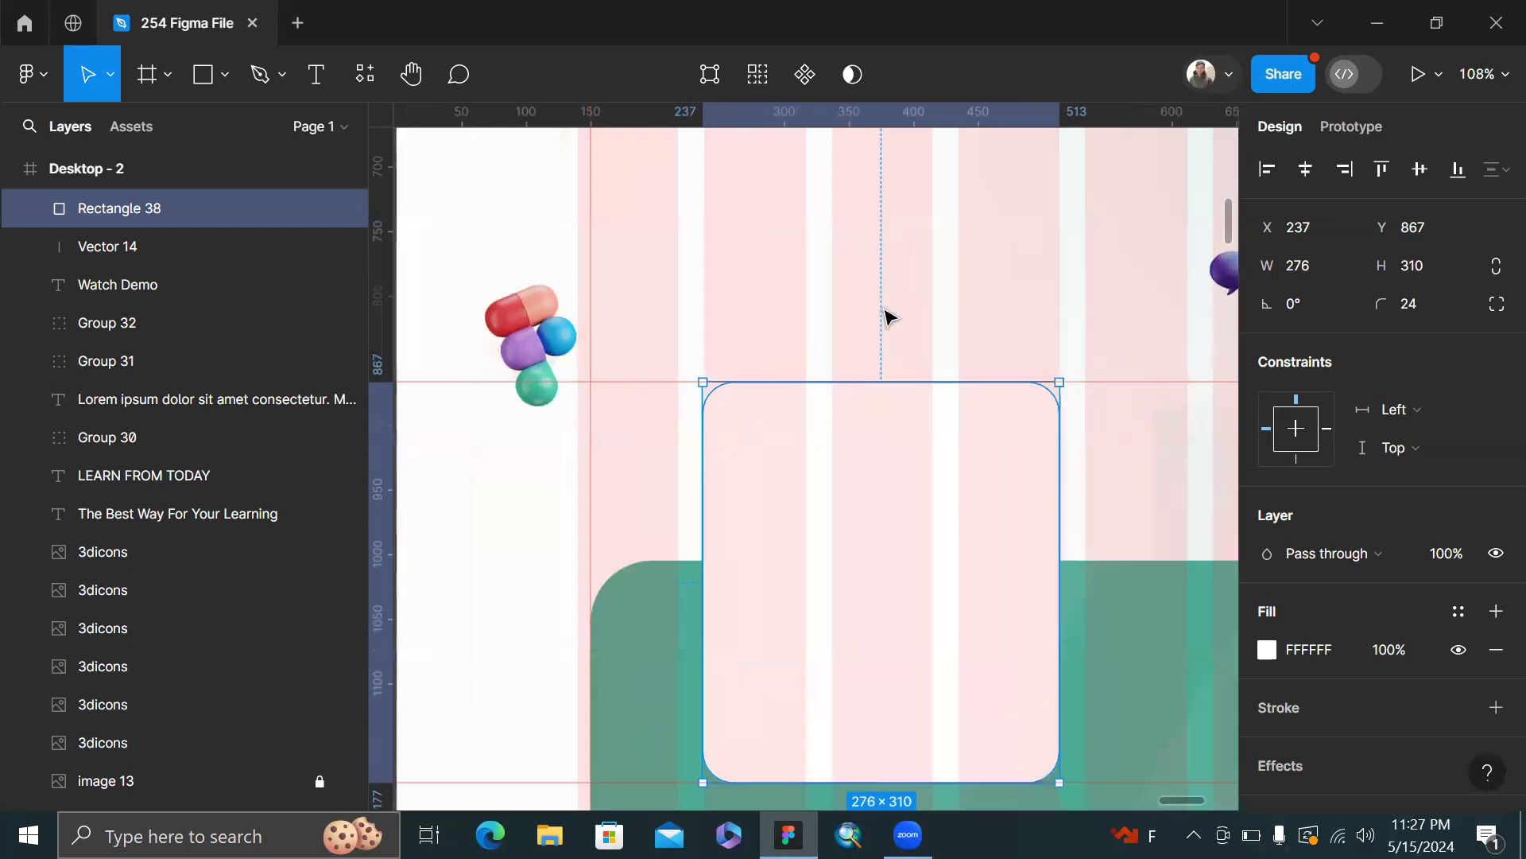
{"action": "key", "text": "Escape"}
{"action": "left_click", "coordinate": [849, 551]}
{"action": "key", "text": "r"}
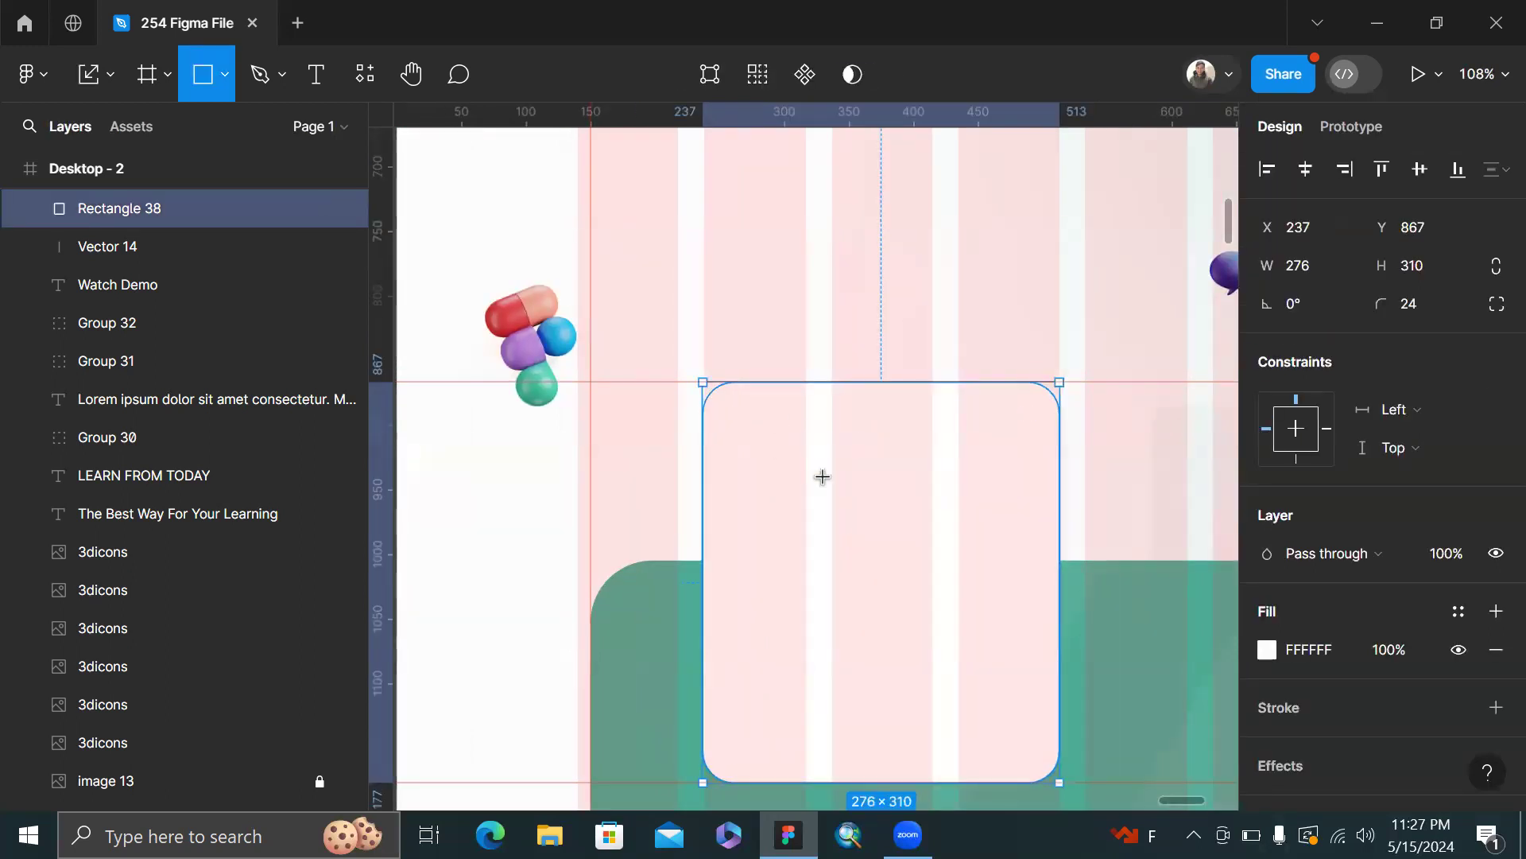
{"action": "mouse_move", "coordinate": [724, 415]}
{"action": "left_mouse_down"}
{"action": "mouse_move", "coordinate": [984, 620]}
{"action": "mouse_move", "coordinate": [1034, 605]}
{"action": "left_mouse_up"}
- Centre the placeholder rectangle horizontally on the white card and set its corner radius to 16
{"action": "left_click", "coordinate": [904, 697], "text": "shift"}
{"action": "left_click", "coordinate": [1299, 176]}
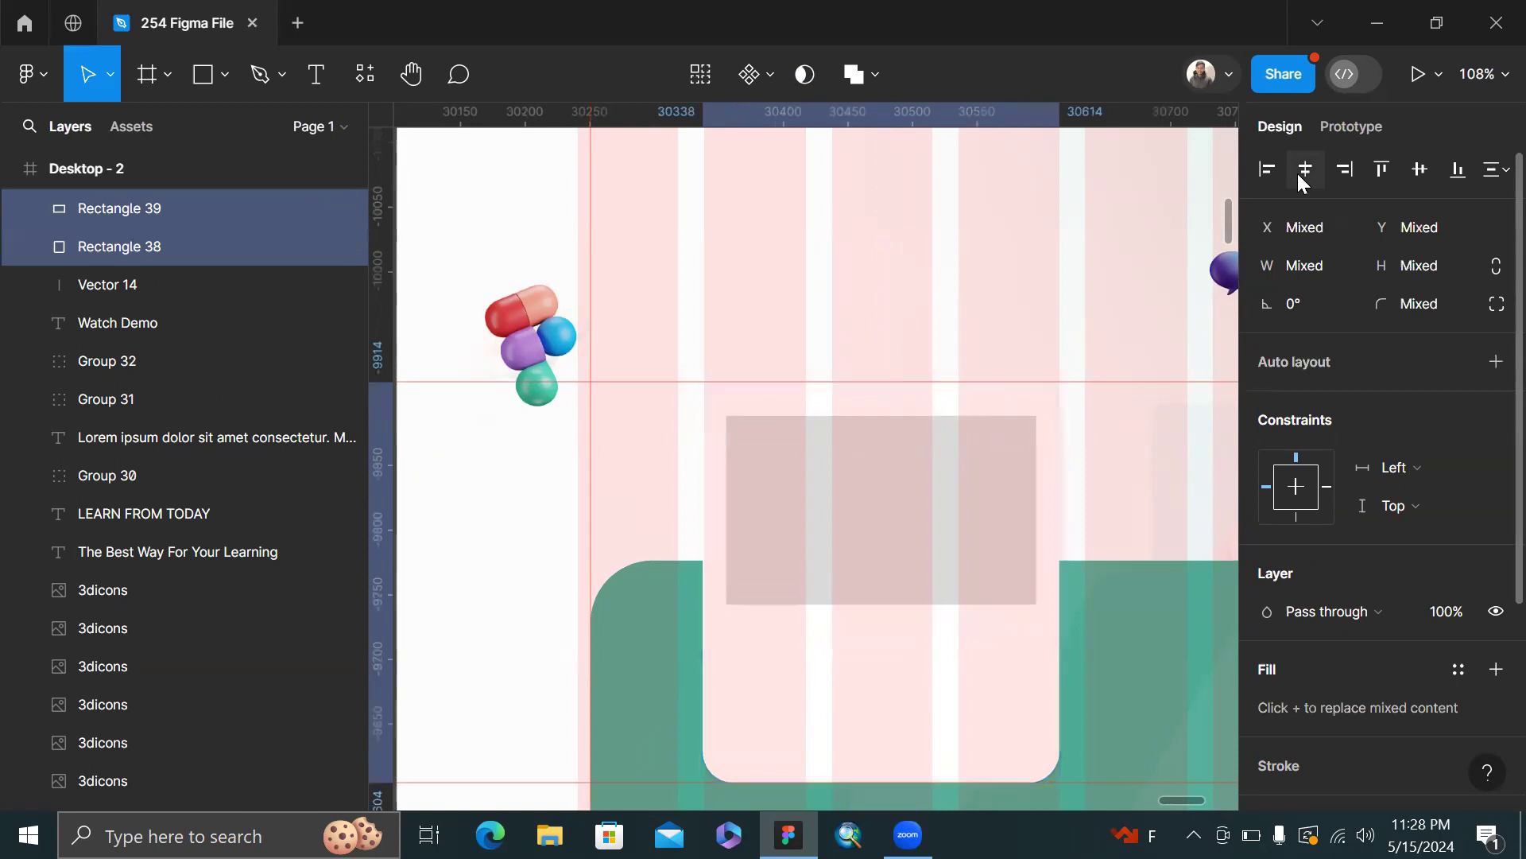
{"action": "left_click", "coordinate": [968, 310]}
{"action": "left_click", "coordinate": [862, 528]}
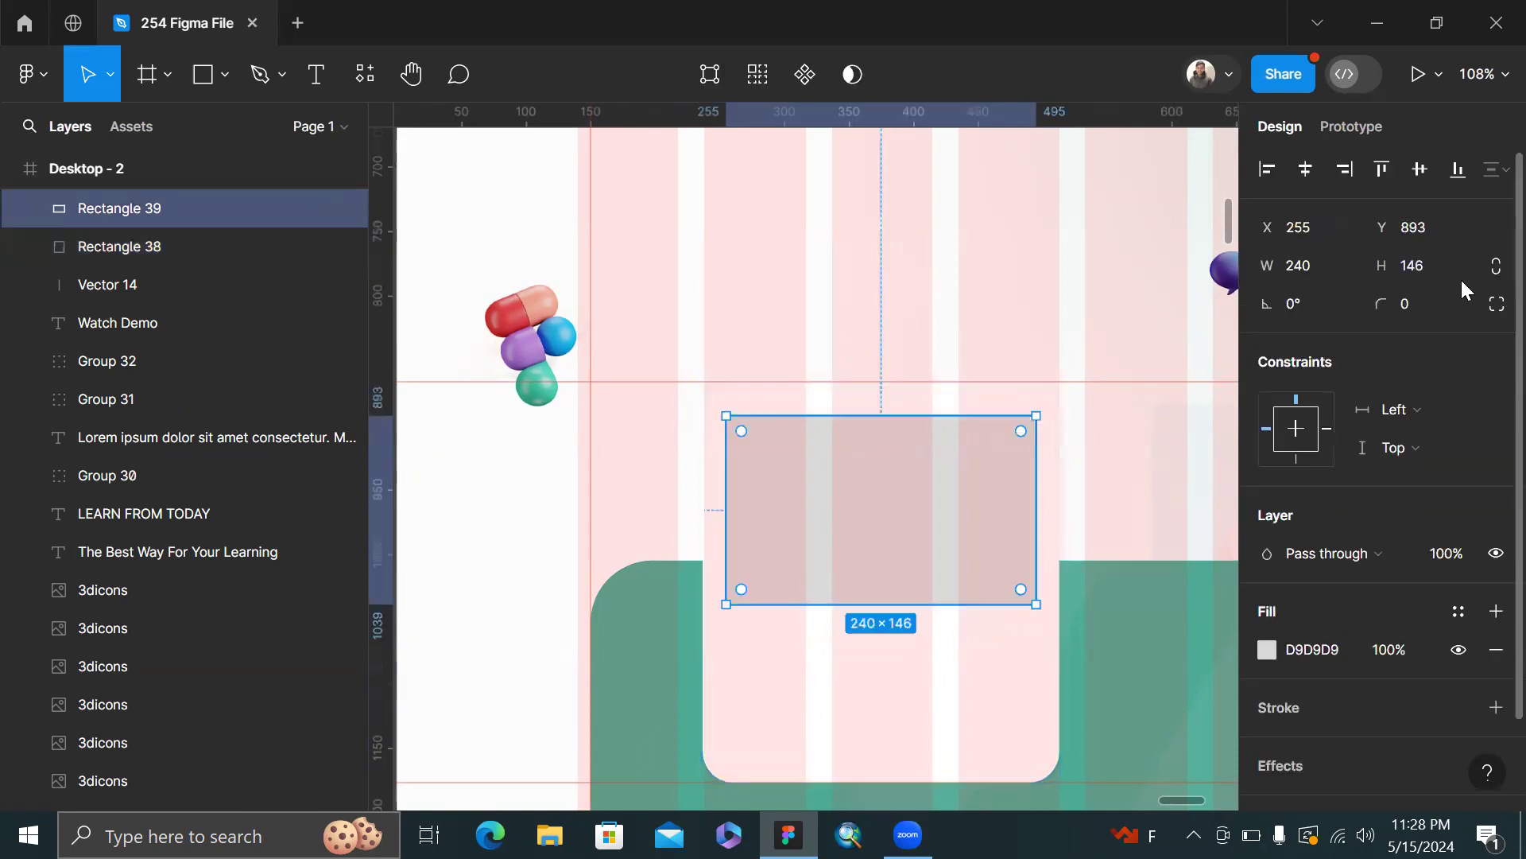
{"action": "left_click", "coordinate": [1435, 313]}
{"action": "key", "text": "Return"}
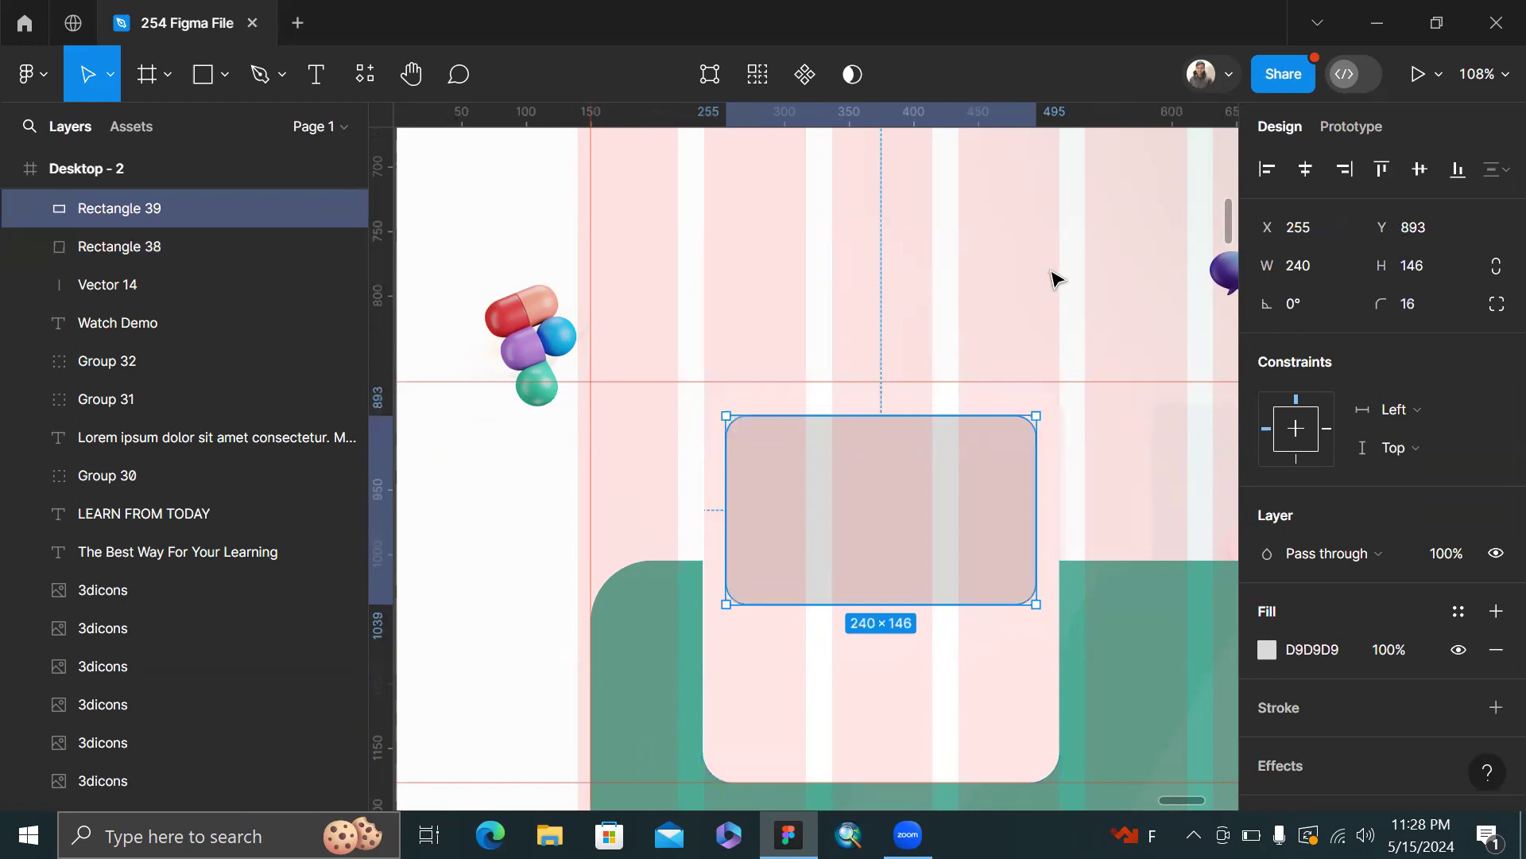
{"action": "key", "text": "Escape"}
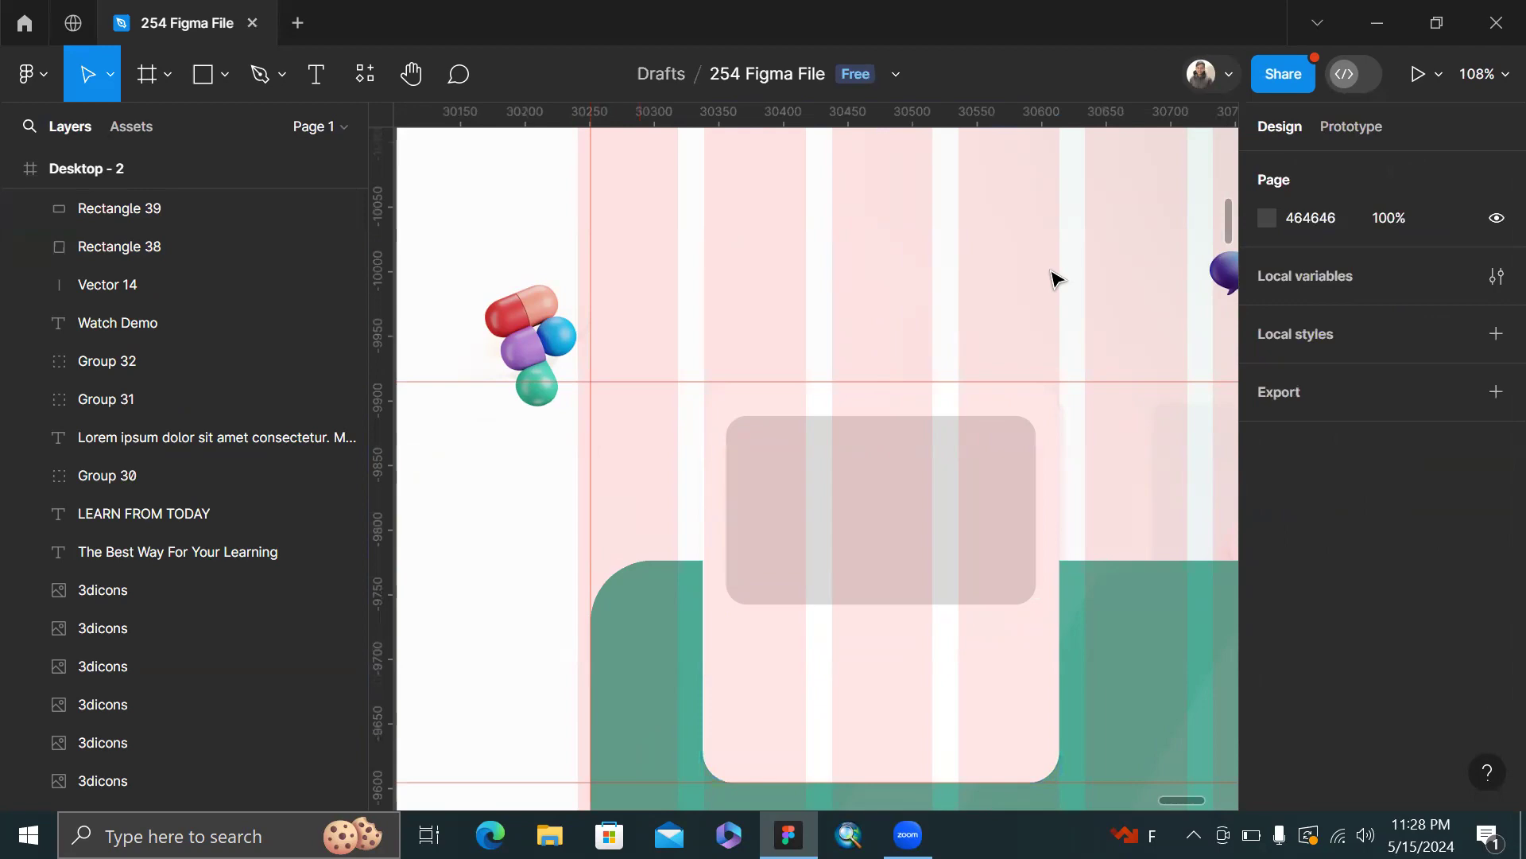
- Switch to Chrome and open freepik.com in a new tab
{"action": "key", "text": "alt+Tab"}
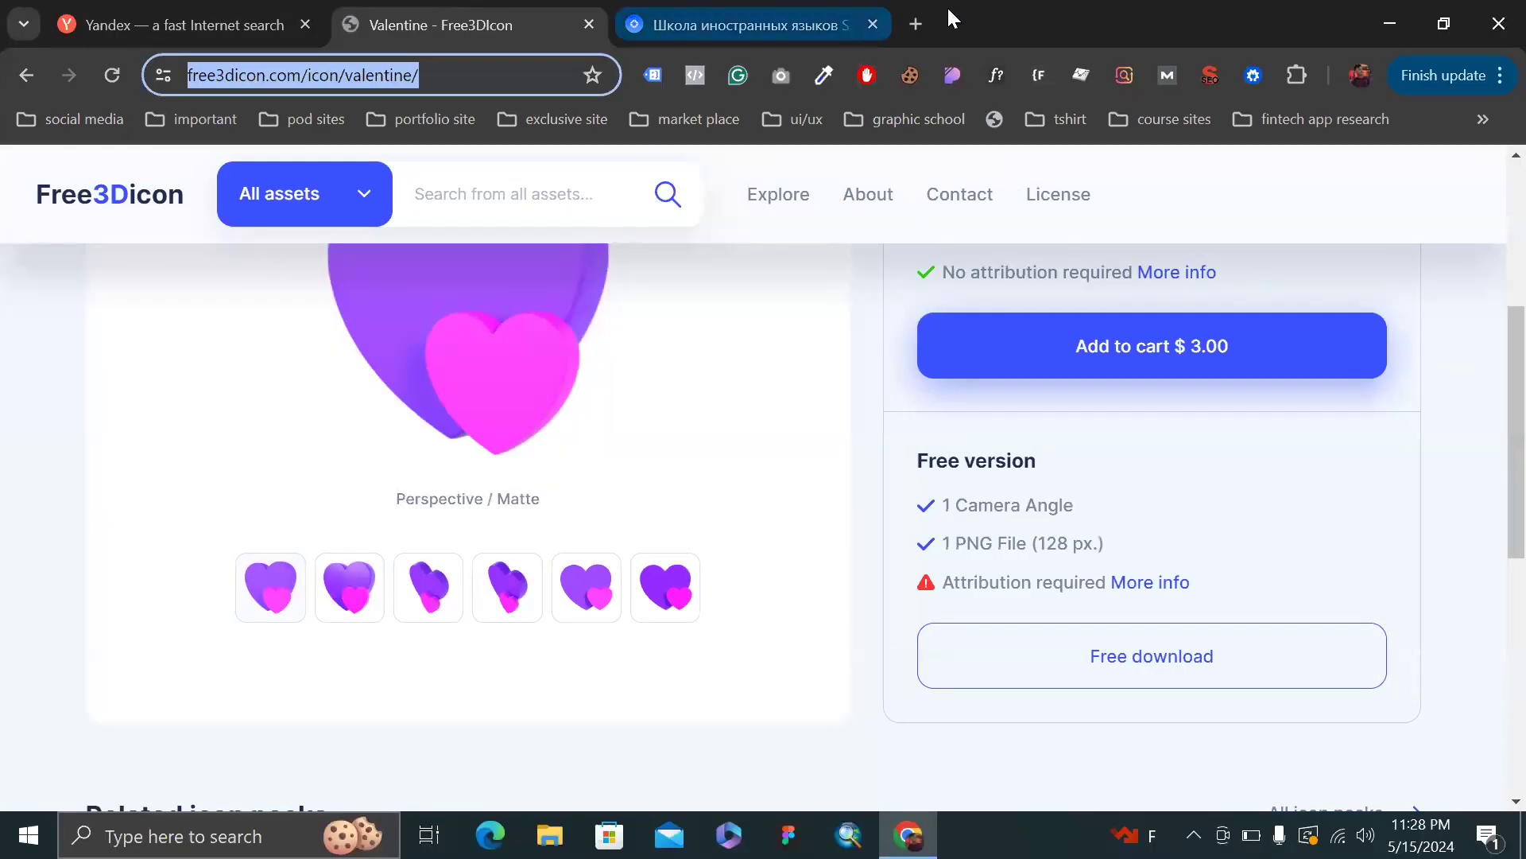
{"action": "left_click", "coordinate": [913, 22]}
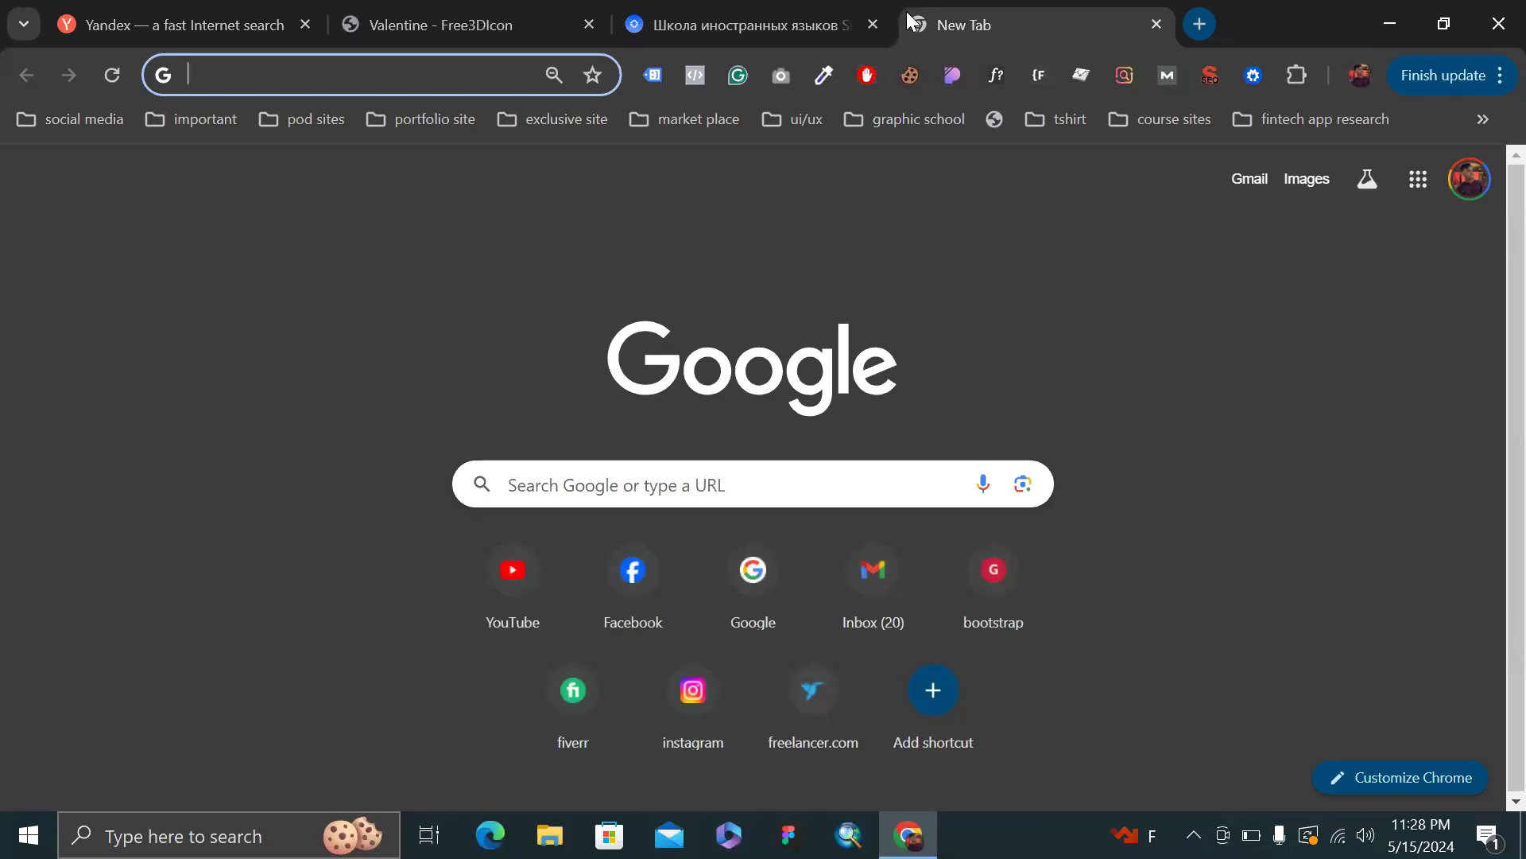
{"action": "type", "text": "free"}
{"action": "key", "text": "Return"}
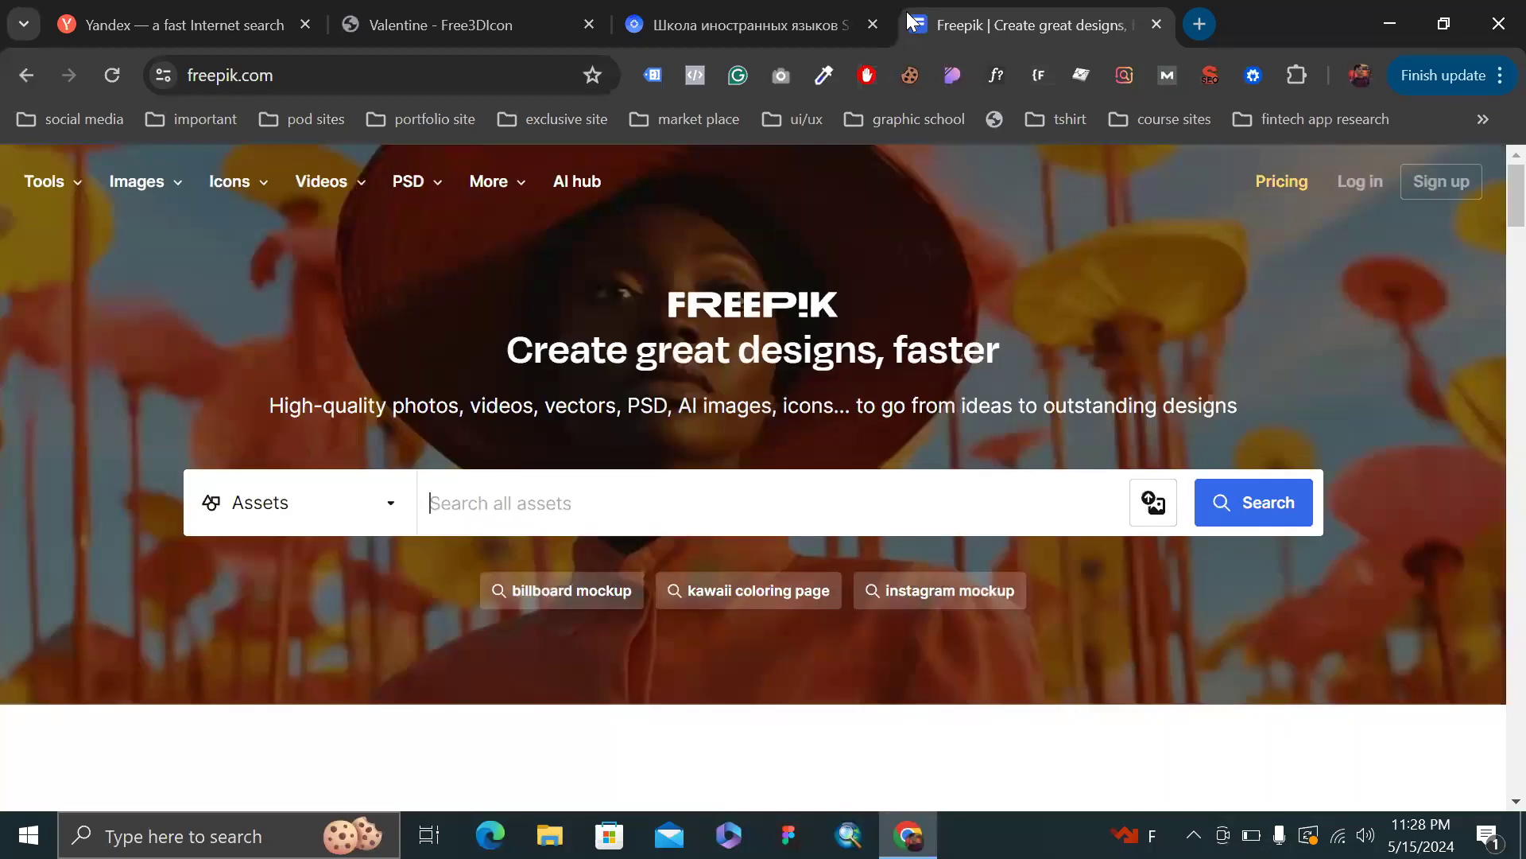
- Search Freepik's assets for "girl", closing the advertising pop-up window
{"action": "type", "text": "f"}
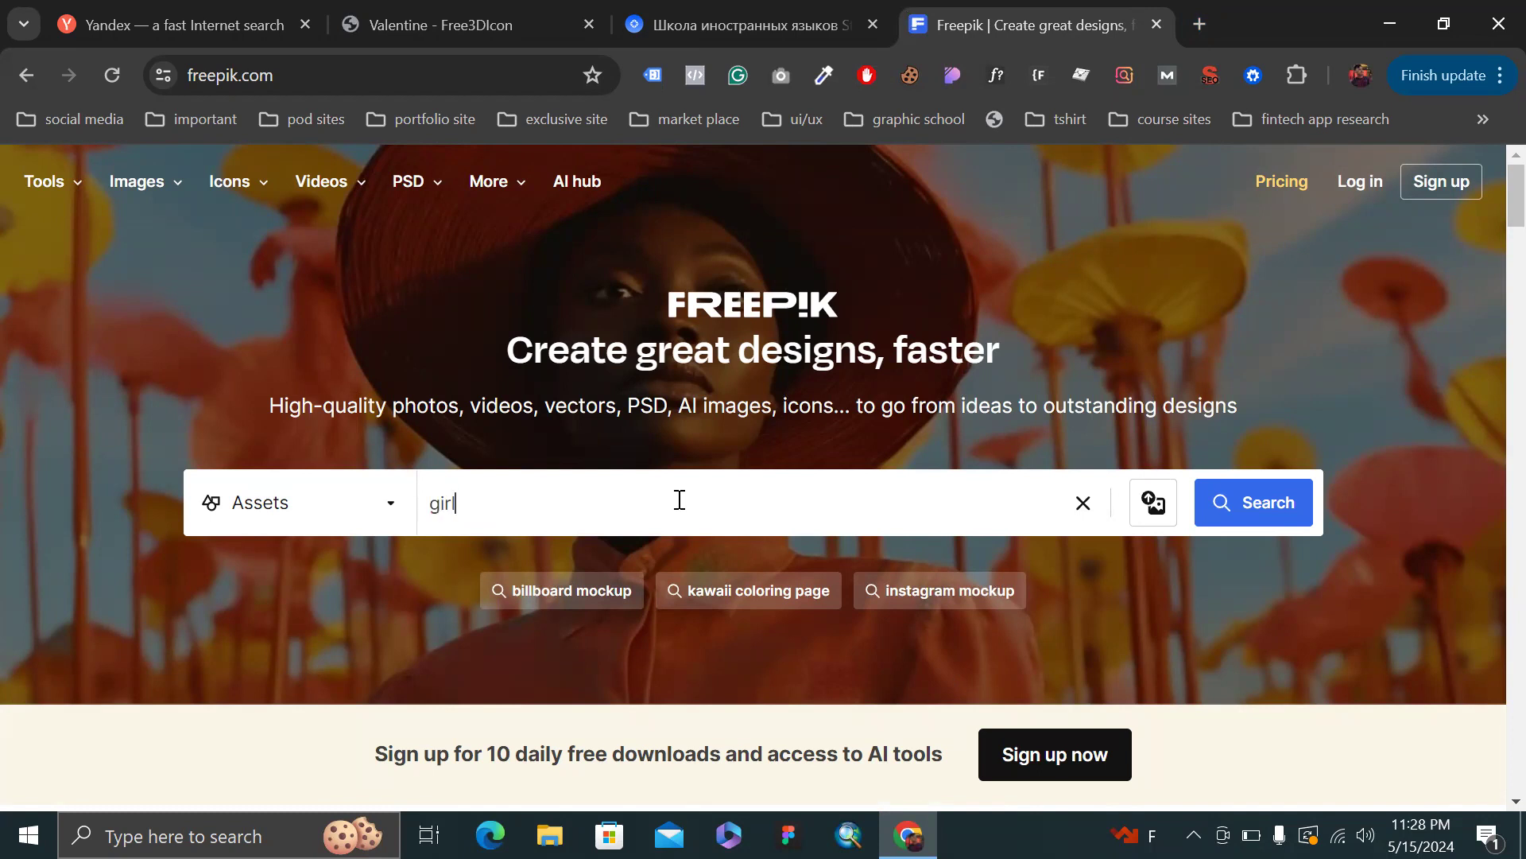
{"action": "left_click", "coordinate": [1222, 497]}
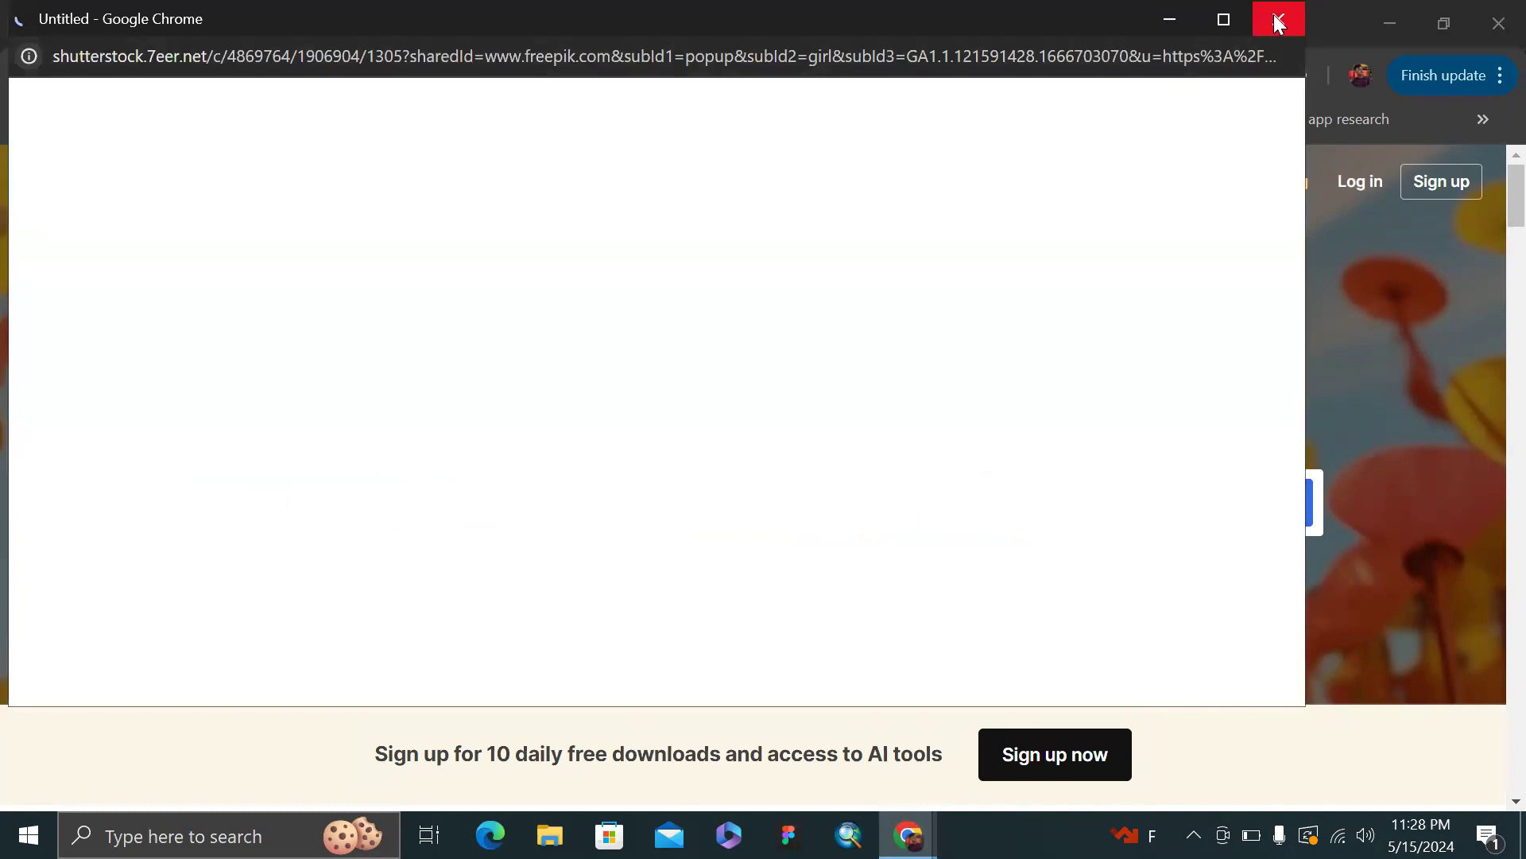
{"action": "left_click", "coordinate": [1277, 19]}
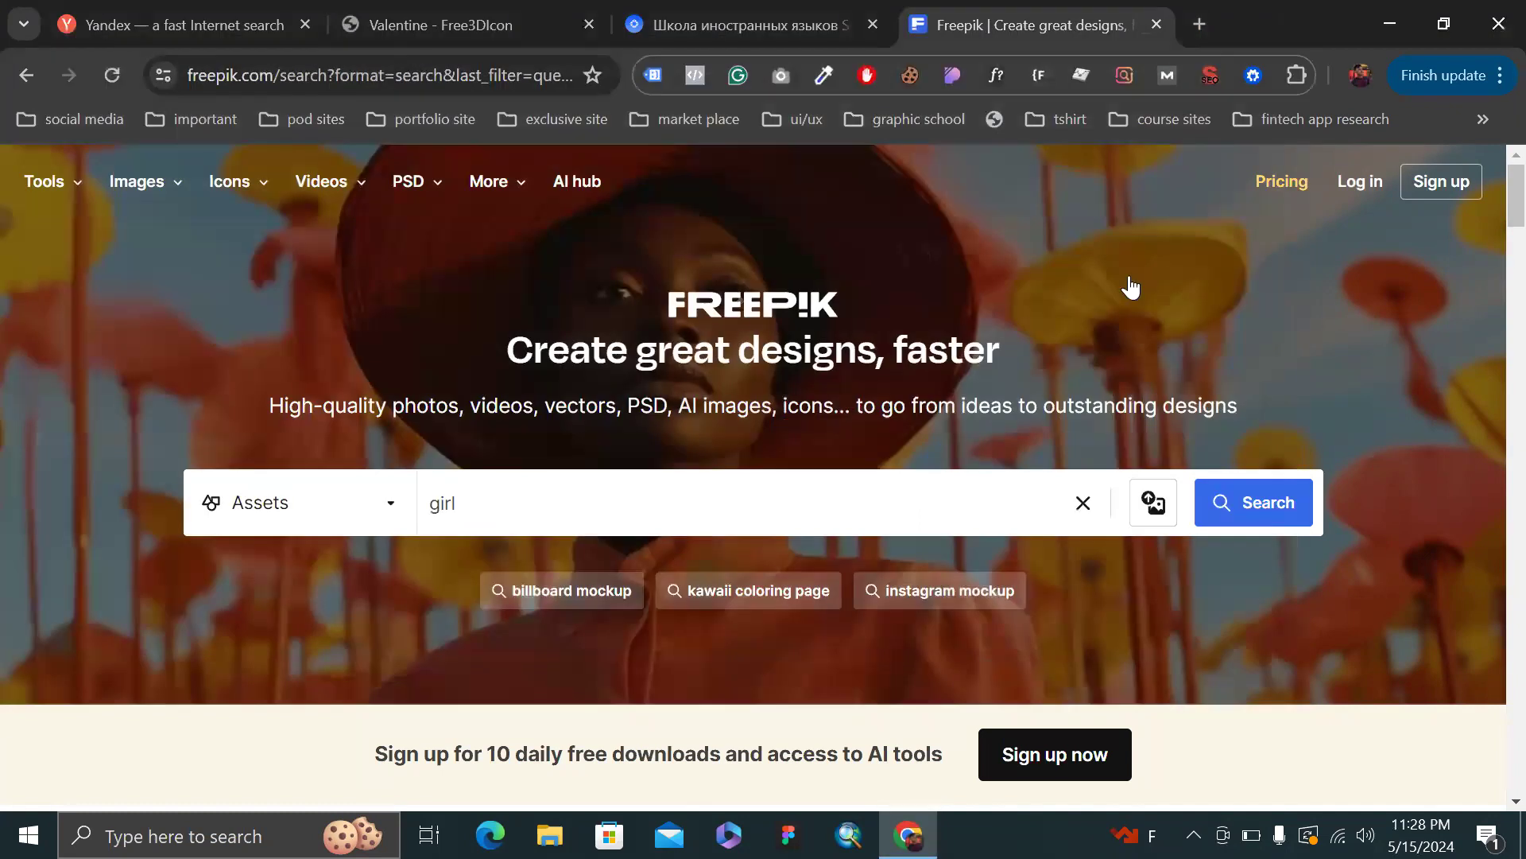
{"action": "left_click", "coordinate": [1289, 503]}
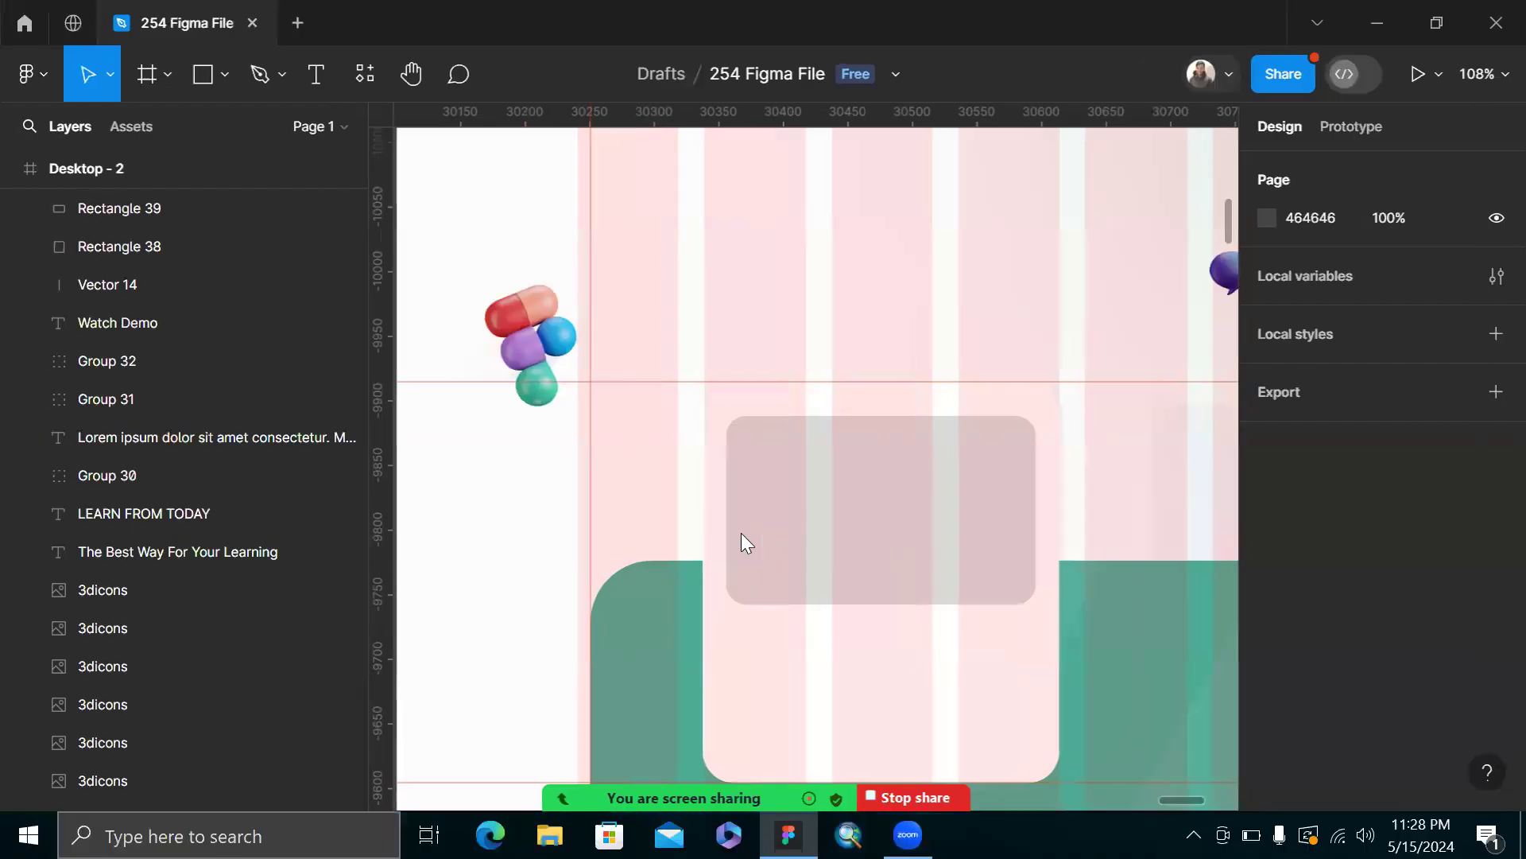
- Browse the girl photos and open the one of the woman with glasses and a white T-shirt on pink
{"action": "scroll", "coordinate": [748, 543], "scroll_direction": "left", "scroll_amount": 5}
{"action": "scroll", "coordinate": [747, 543], "scroll_direction": "down", "scroll_amount": 4}
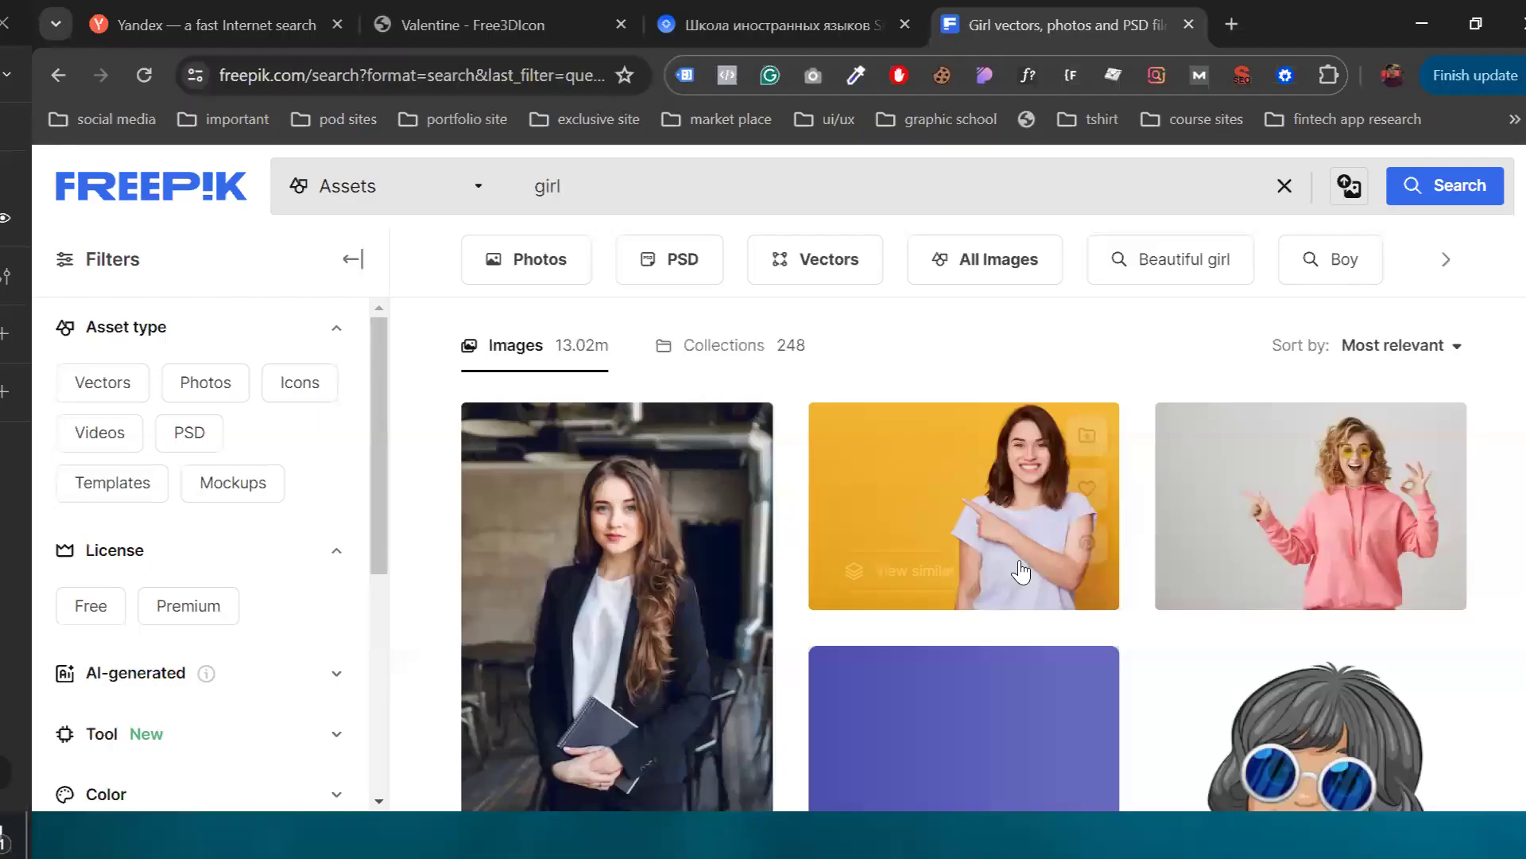
{"action": "scroll", "coordinate": [1019, 560], "scroll_direction": "down", "scroll_amount": 3}
{"action": "scroll", "coordinate": [1019, 560], "scroll_direction": "down", "scroll_amount": 4}
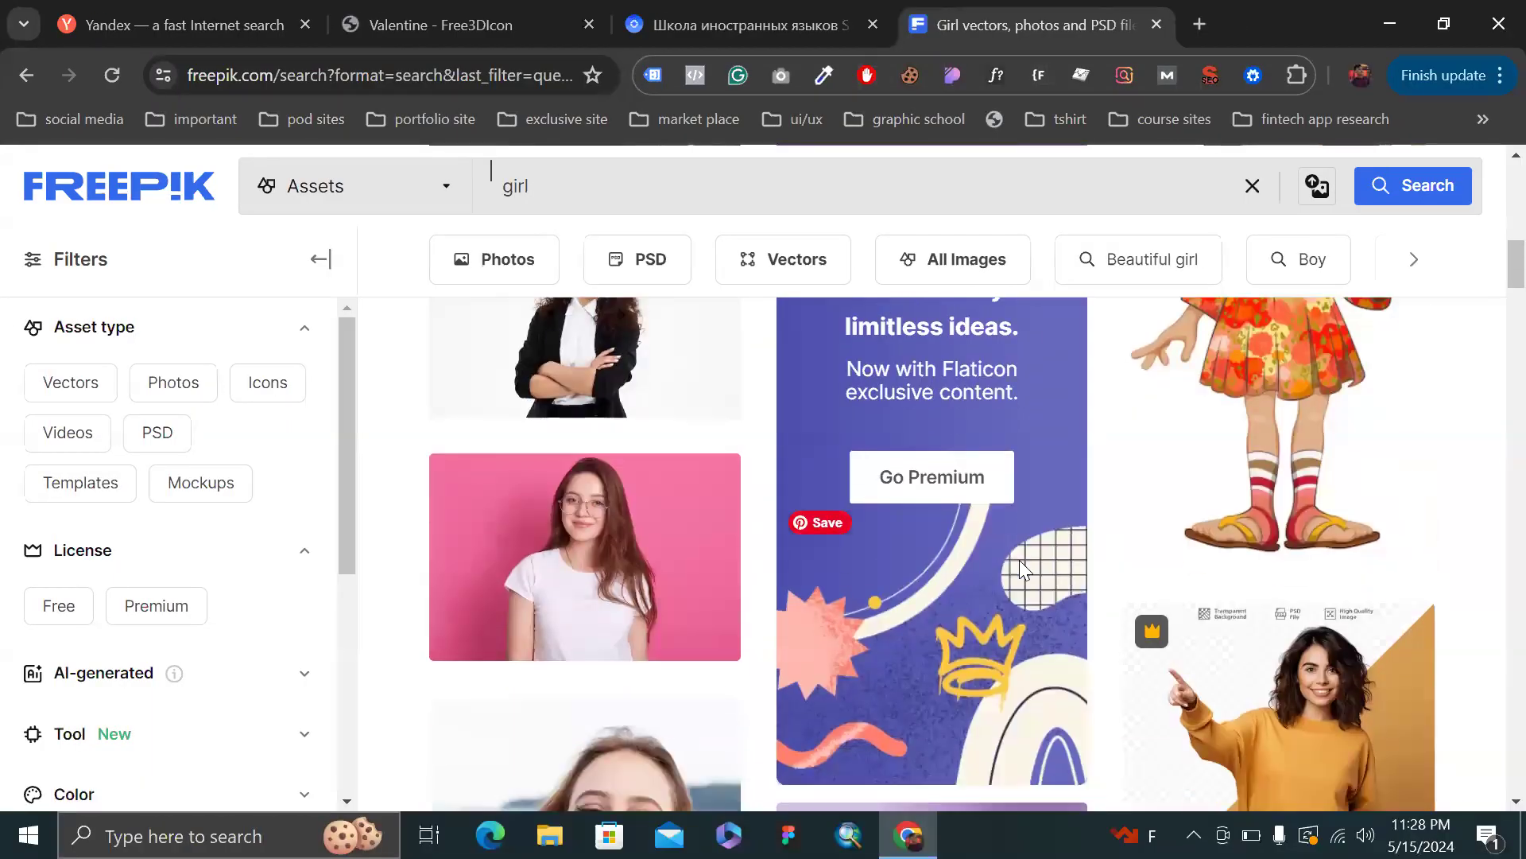
{"action": "scroll", "coordinate": [1019, 560], "scroll_direction": "down", "scroll_amount": 2}
{"action": "right_click", "coordinate": [636, 449]}
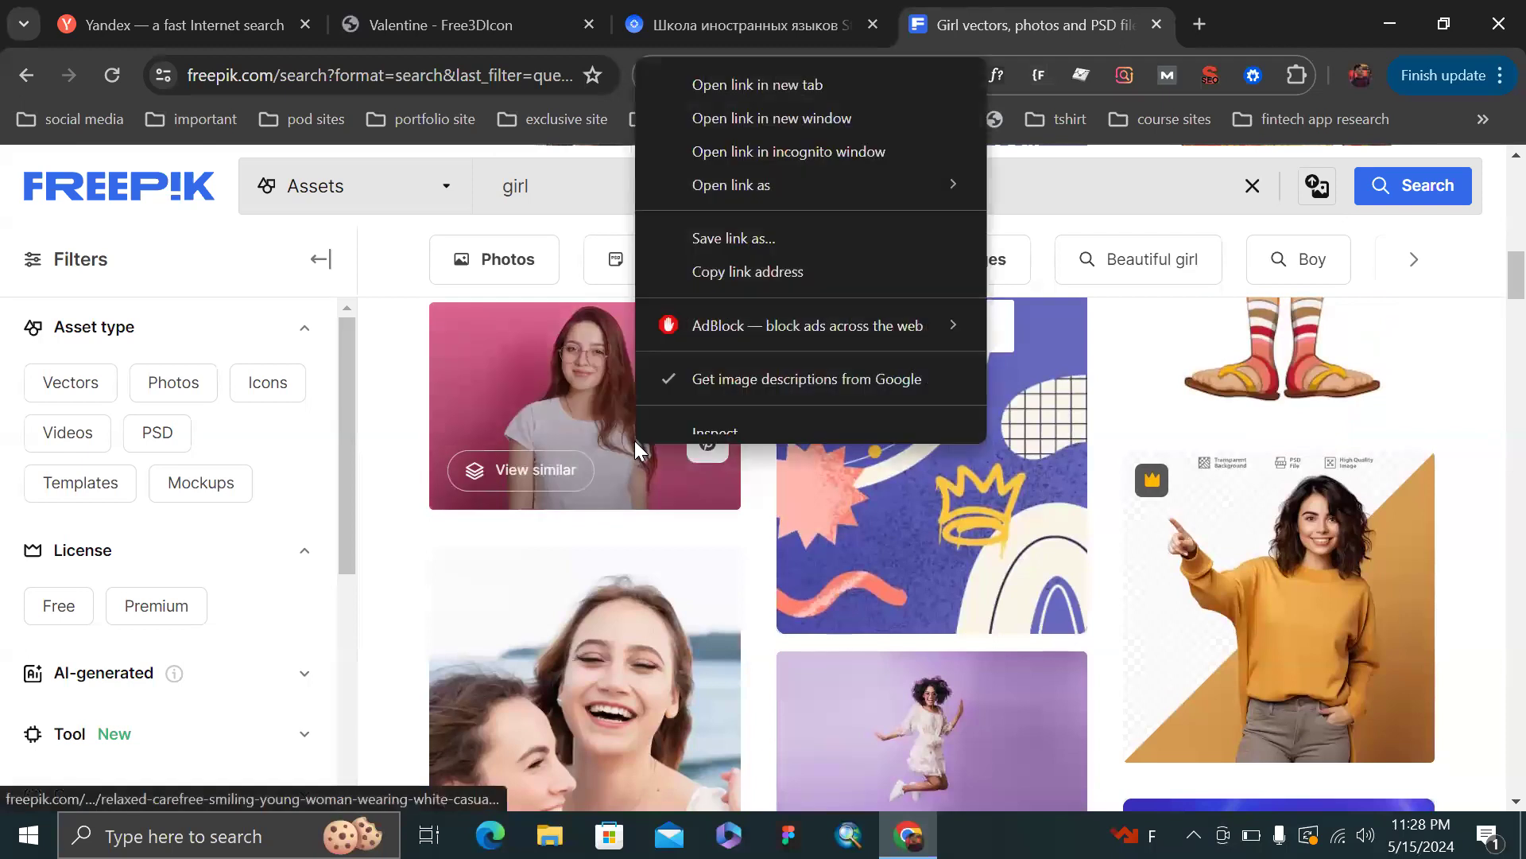
{"action": "scroll", "coordinate": [776, 244], "scroll_direction": "down", "scroll_amount": 1}
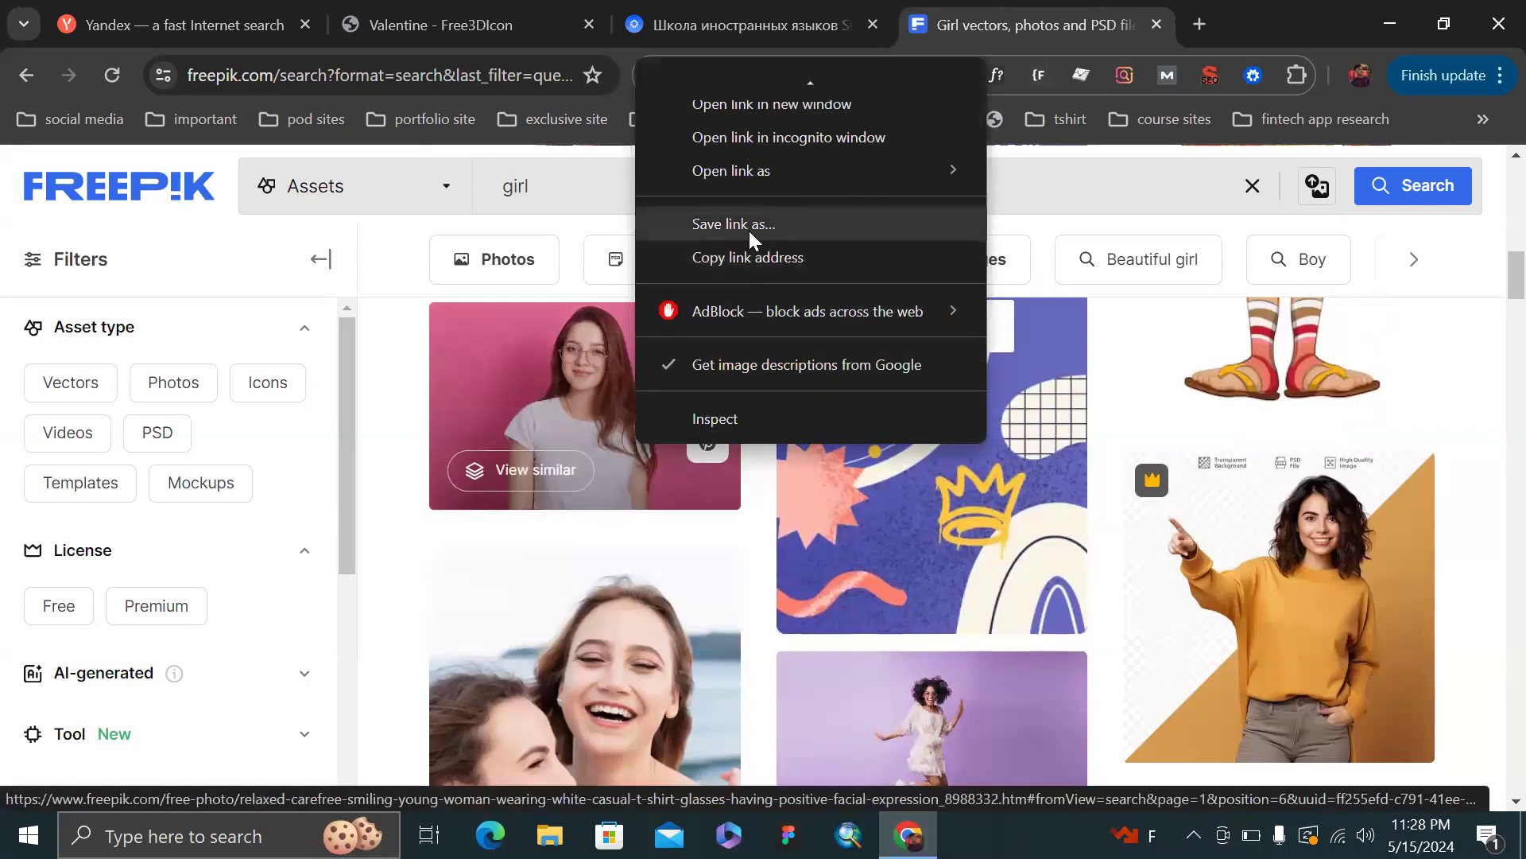
{"action": "left_click", "coordinate": [549, 372]}
{"action": "left_click", "coordinate": [549, 371]}
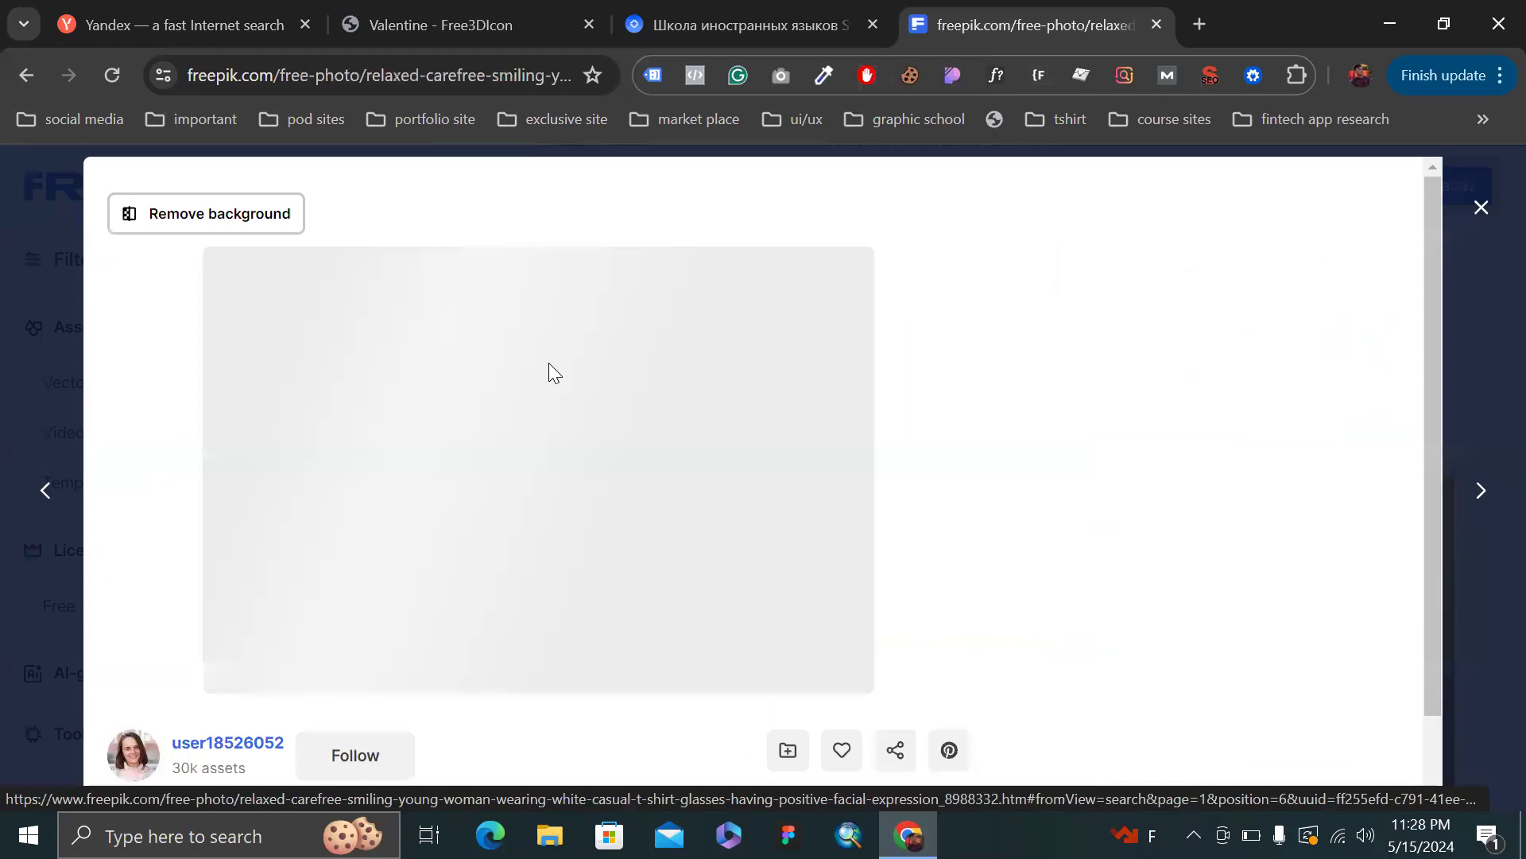
- Copy the preview image of the woman on the pink background
{"action": "right_click", "coordinate": [543, 377]}
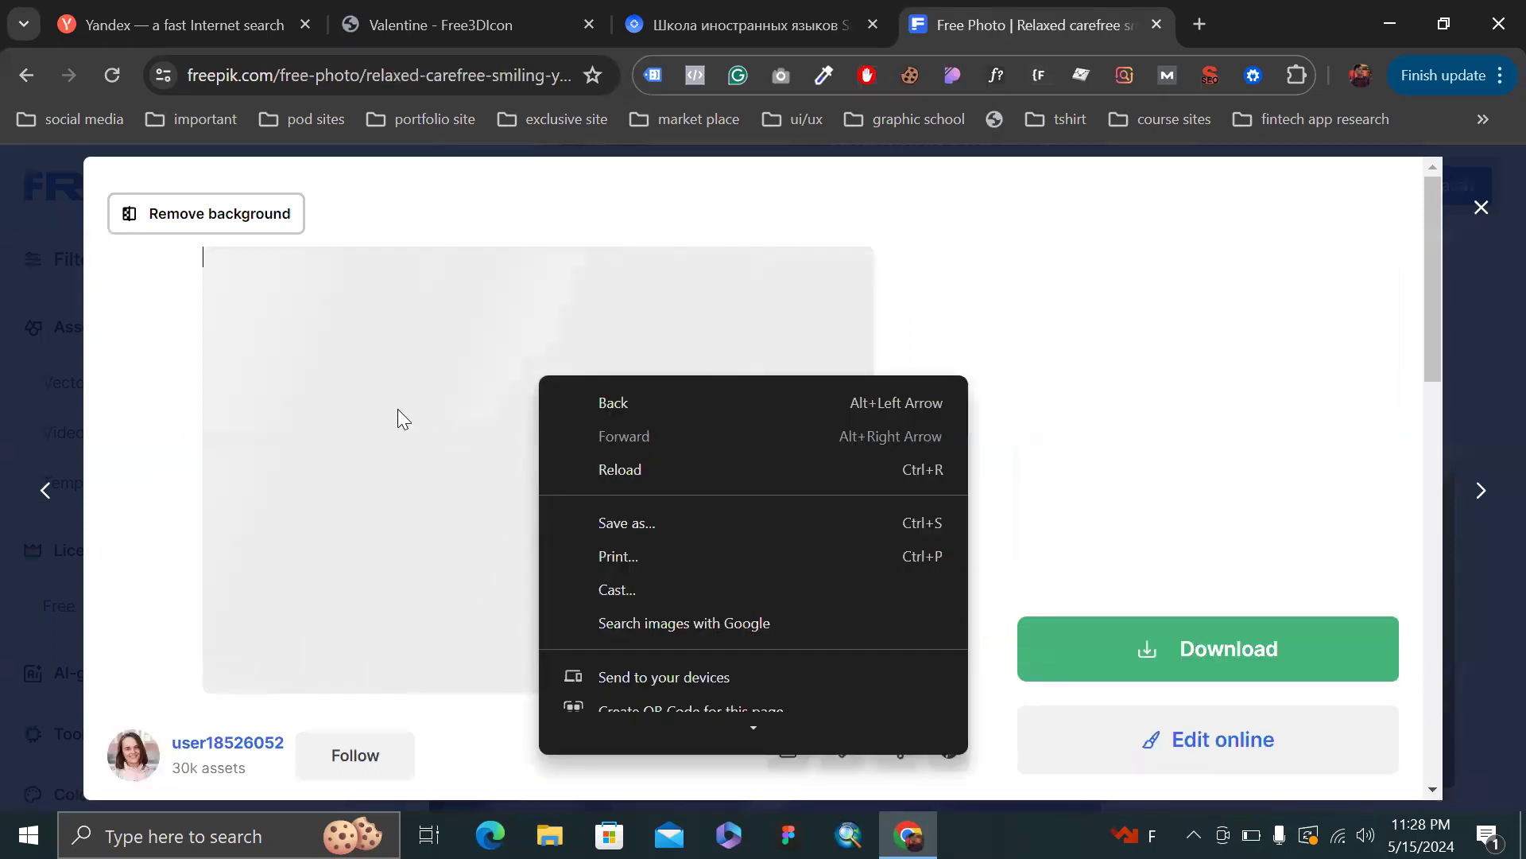
{"action": "left_click", "coordinate": [398, 409]}
{"action": "right_click", "coordinate": [397, 409]}
{"action": "left_click", "coordinate": [496, 505]}
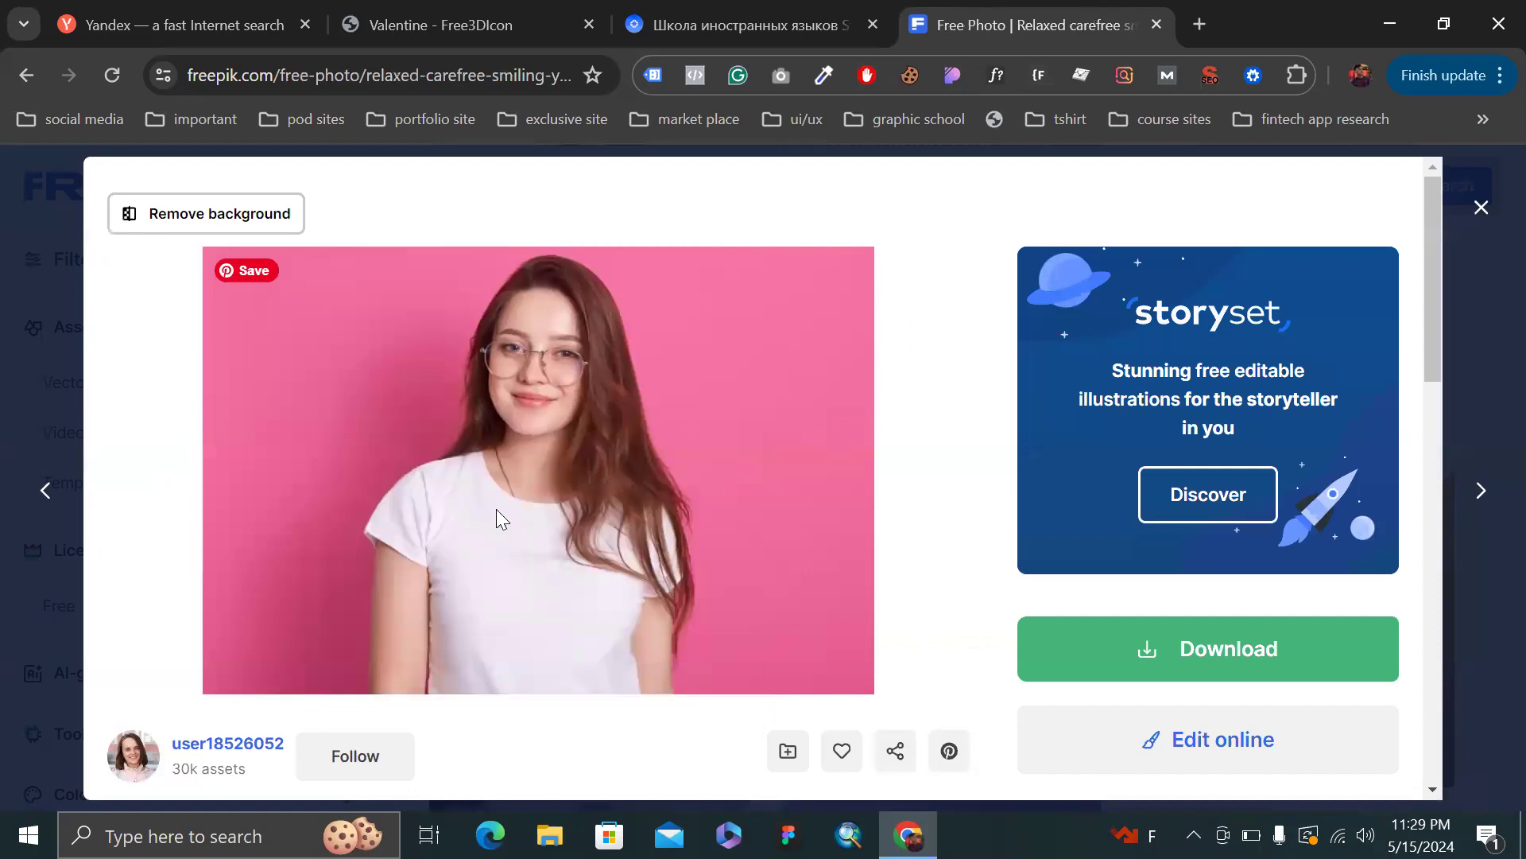
- Return to Figma and paste the copied photo into the placeholder rectangle on the white card as its image fill
{"action": "key", "text": "alt+Tab"}
{"action": "scroll", "coordinate": [858, 483], "scroll_direction": "up", "scroll_amount": 3}
{"action": "scroll", "coordinate": [818, 501], "scroll_direction": "right", "scroll_amount": 5}
{"action": "left_click", "coordinate": [766, 517]}
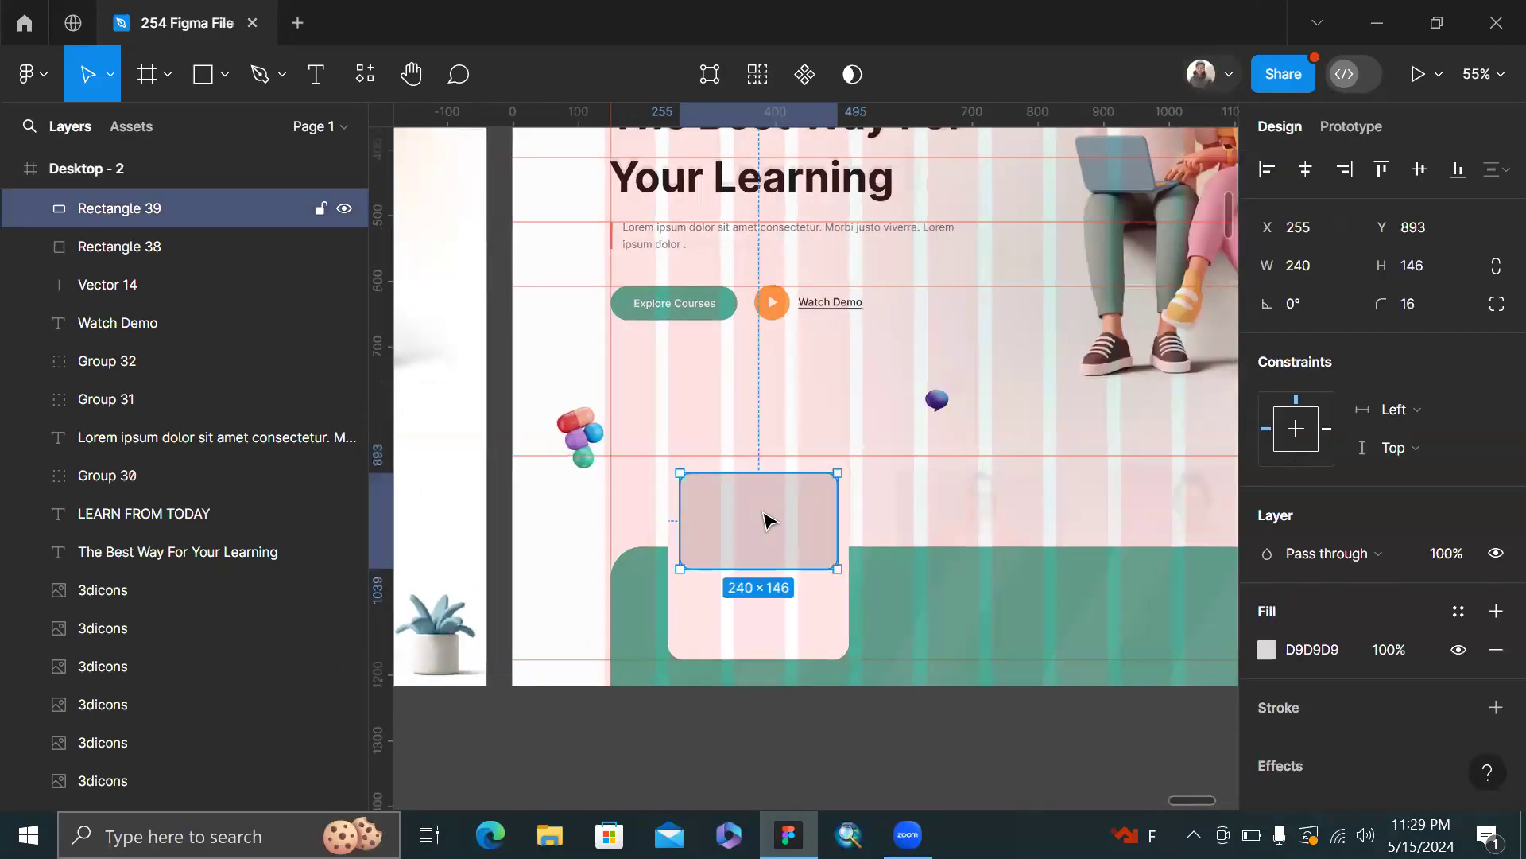
{"action": "key", "text": "ctrl+v"}
{"action": "scroll", "coordinate": [763, 524], "scroll_direction": "up", "scroll_amount": 3}
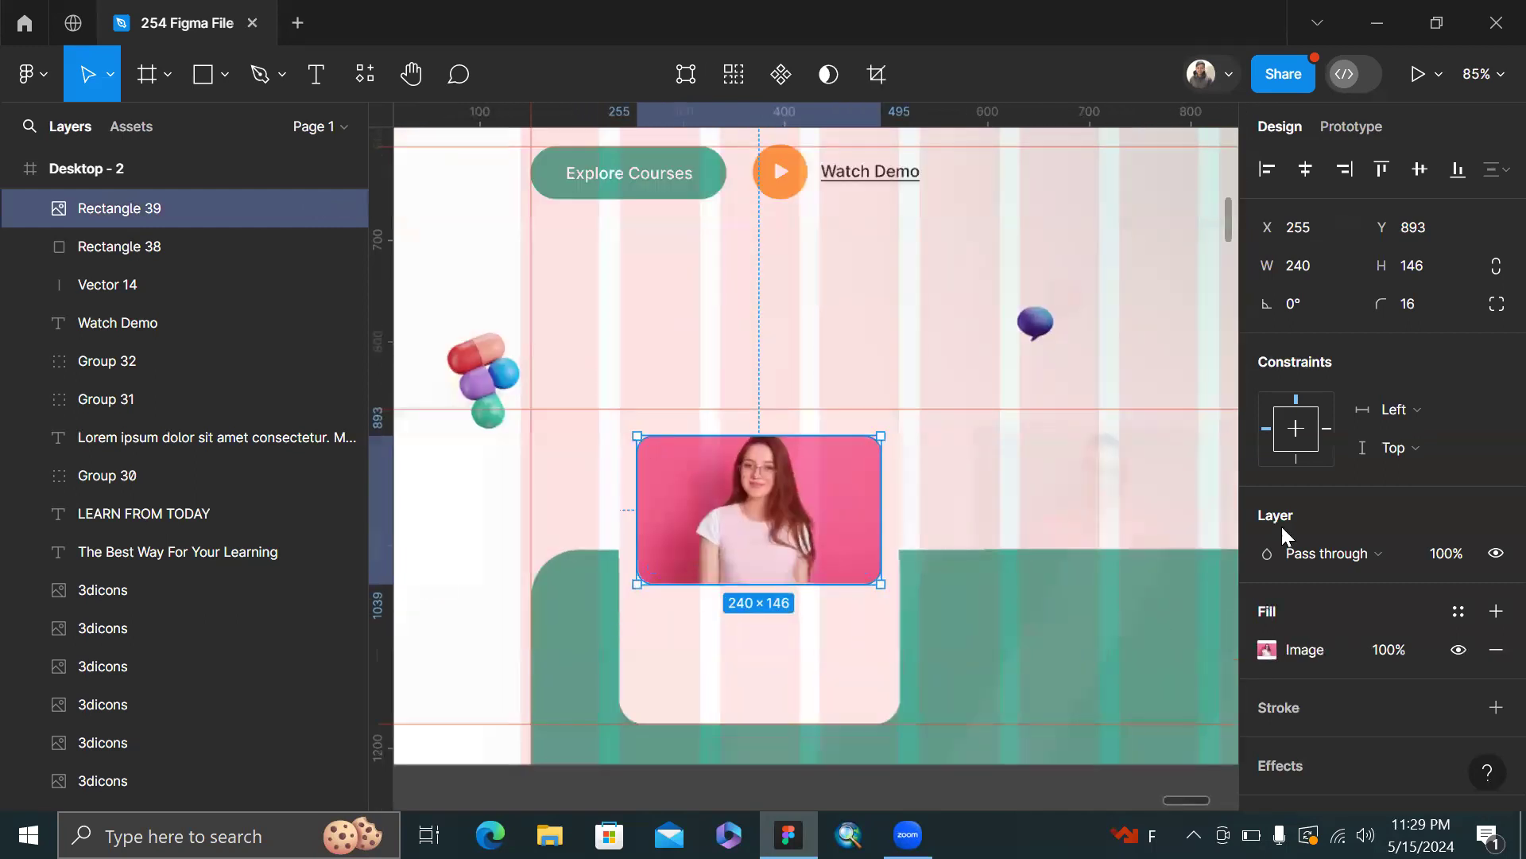
- Set the rectangle's image fill to Crop and shift the photo down so the head sits fully inside the rectangle
{"action": "left_click", "coordinate": [1266, 650]}
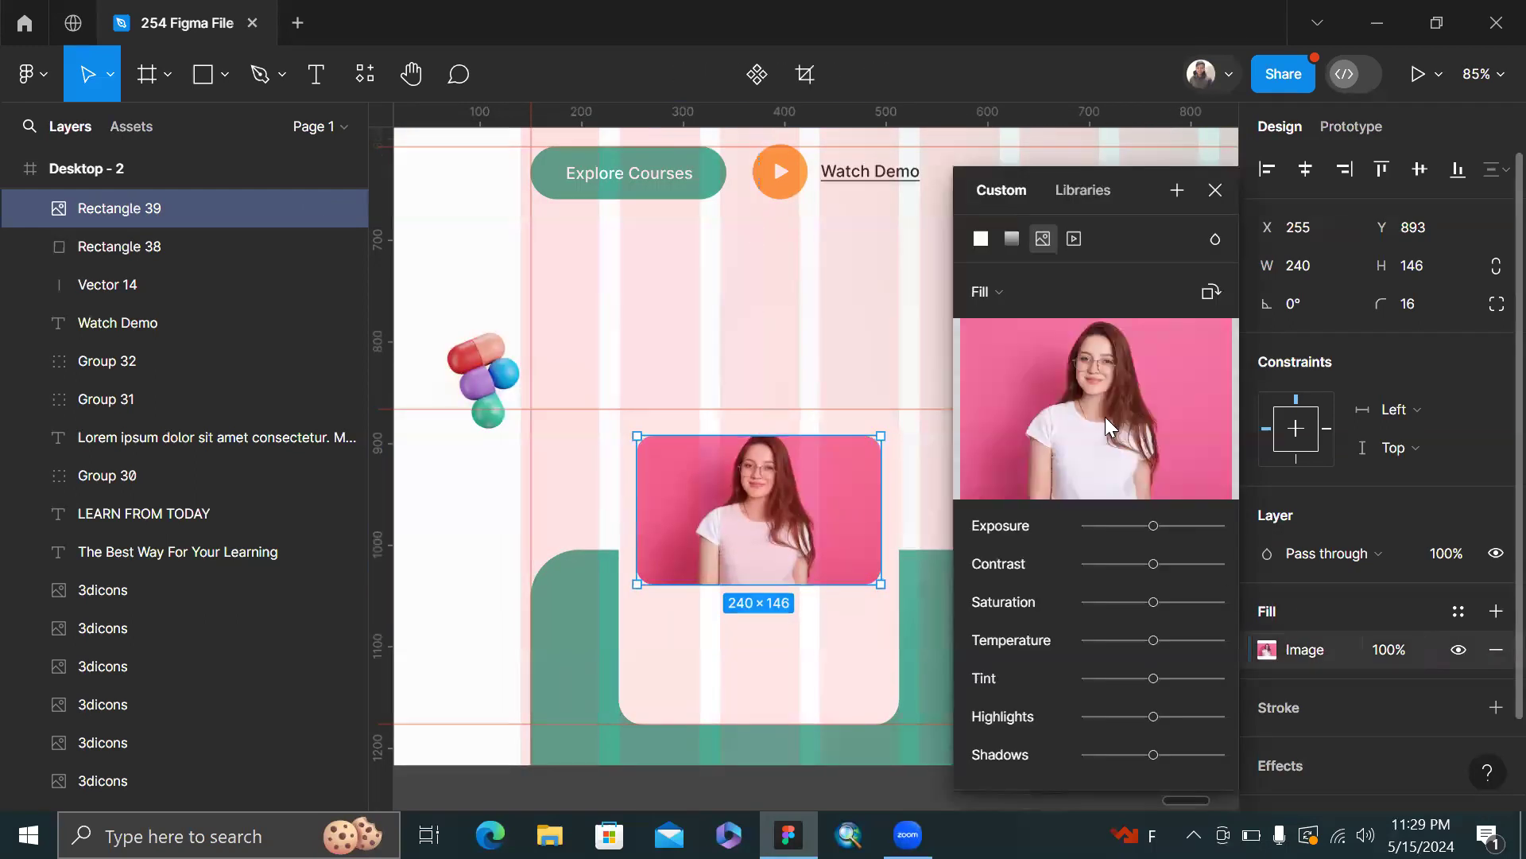
{"action": "left_click", "coordinate": [1014, 294]}
{"action": "left_click", "coordinate": [1016, 355]}
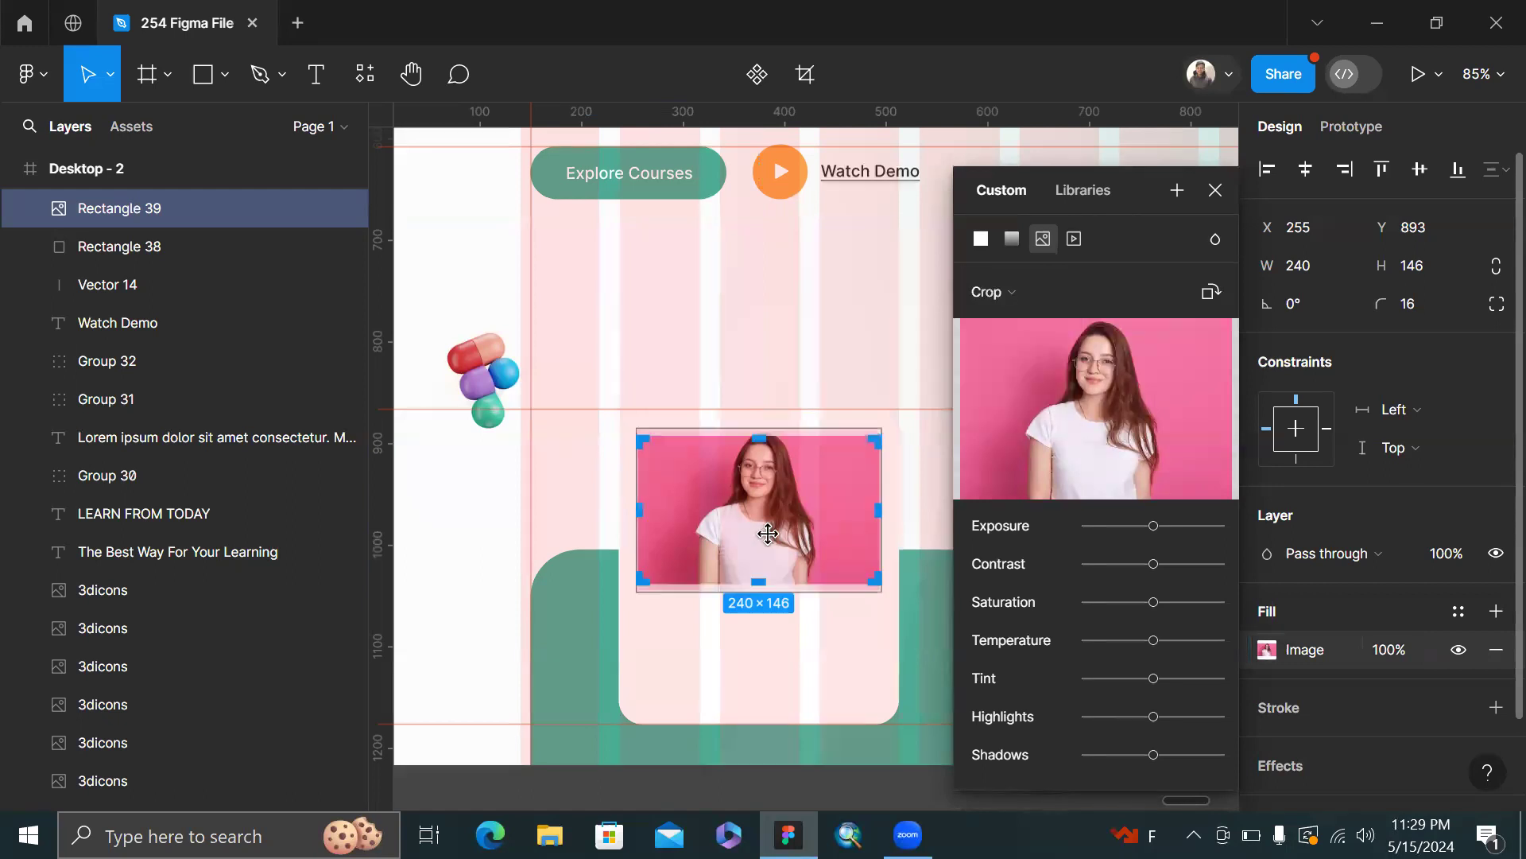
{"action": "scroll", "coordinate": [768, 533], "scroll_direction": "up", "scroll_amount": 4}
{"action": "left_click_drag", "start_coordinate": [763, 459], "coordinate": [764, 470]}
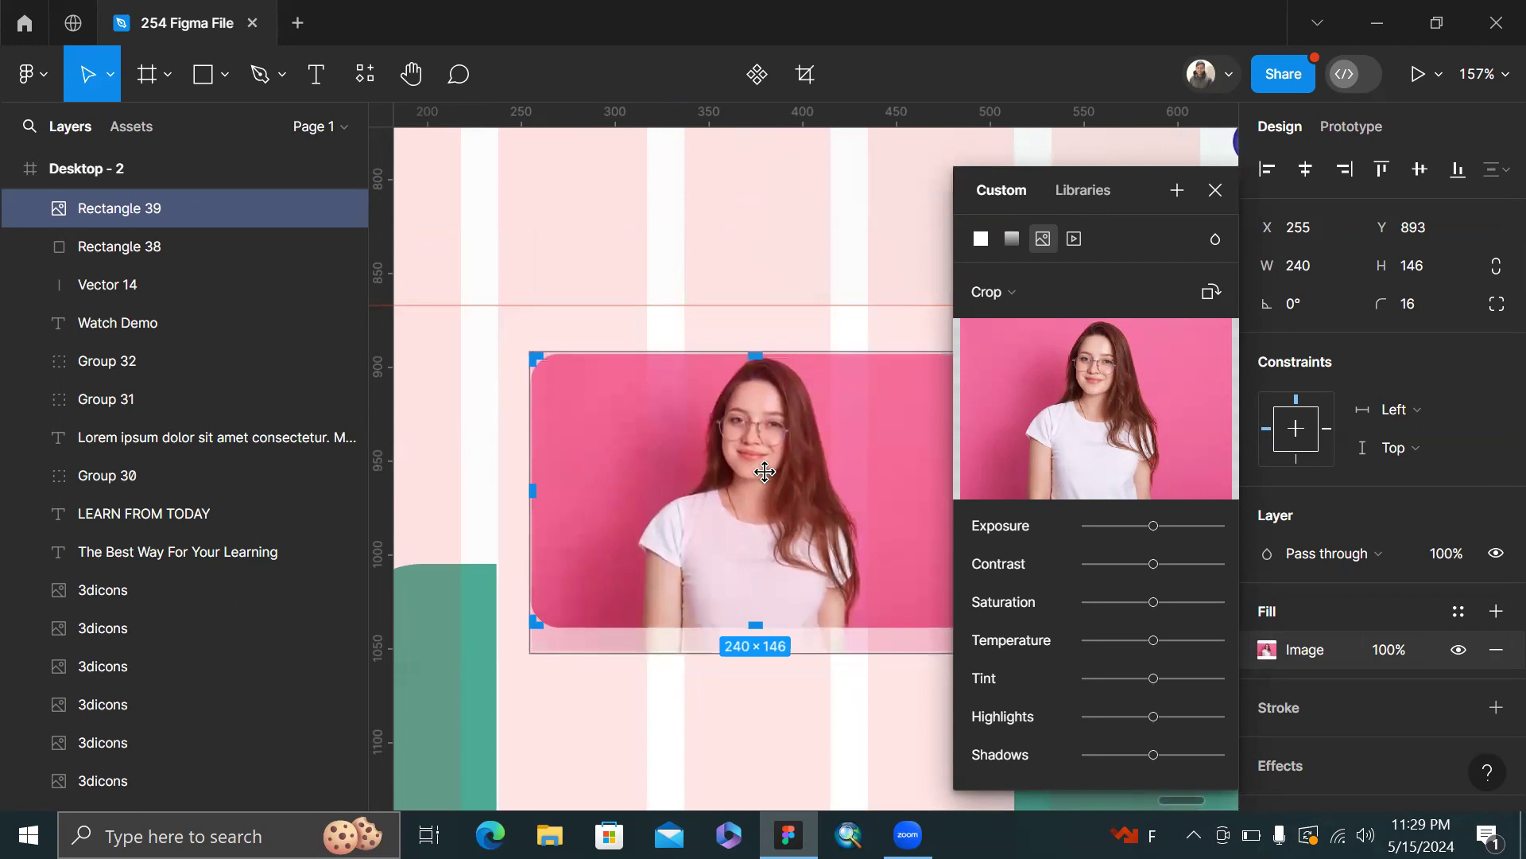
{"action": "left_click", "coordinate": [827, 226]}
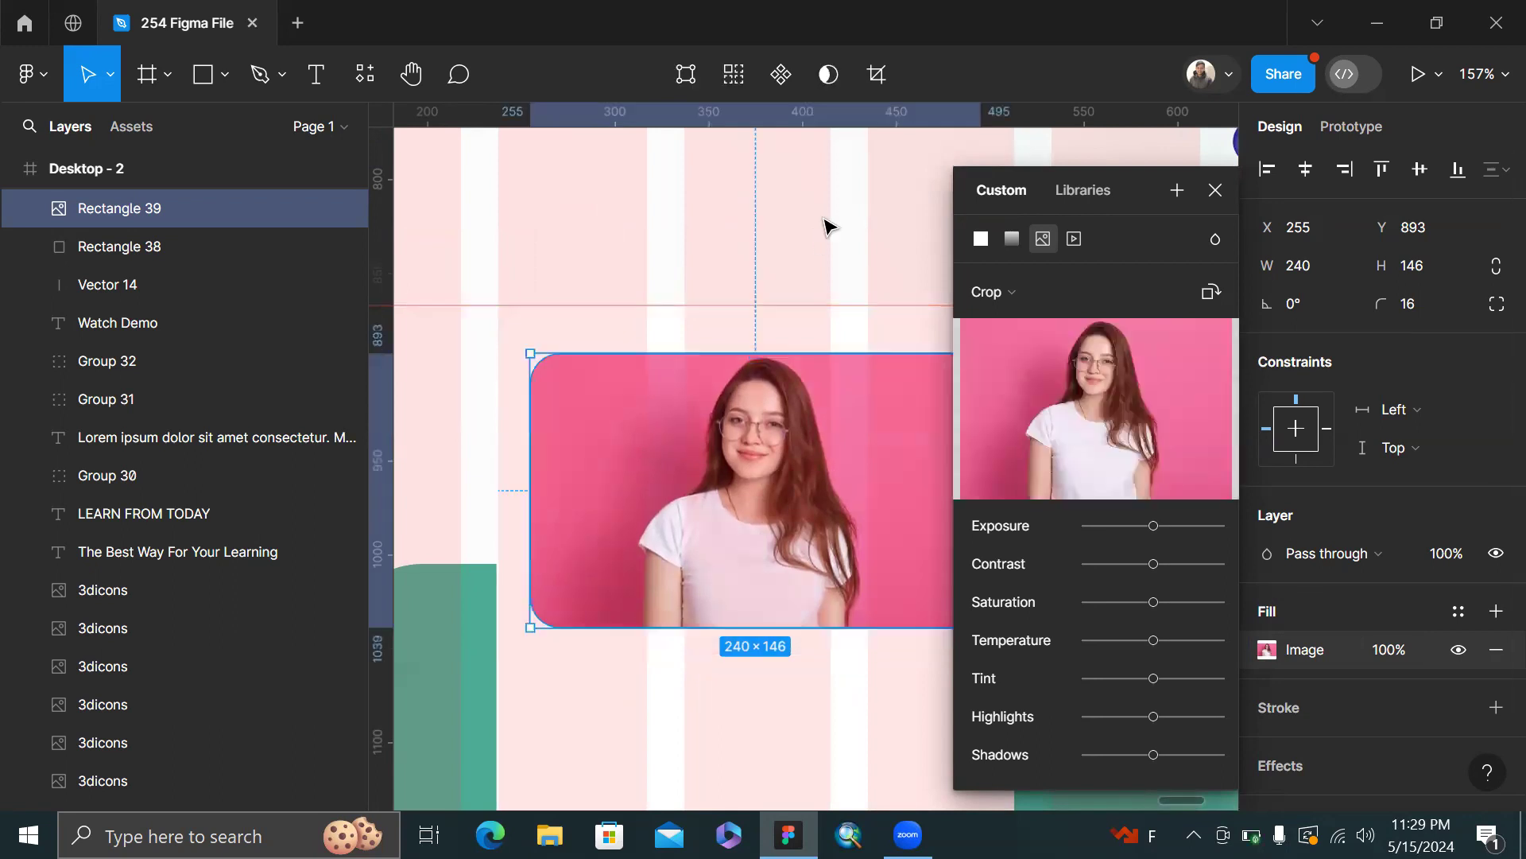
{"action": "key", "text": "Escape"}
- Extend the photo rectangle's height to 149, then reset its image to Fill and back to Crop and shift the photo down inside it
{"action": "left_click", "coordinate": [742, 624]}
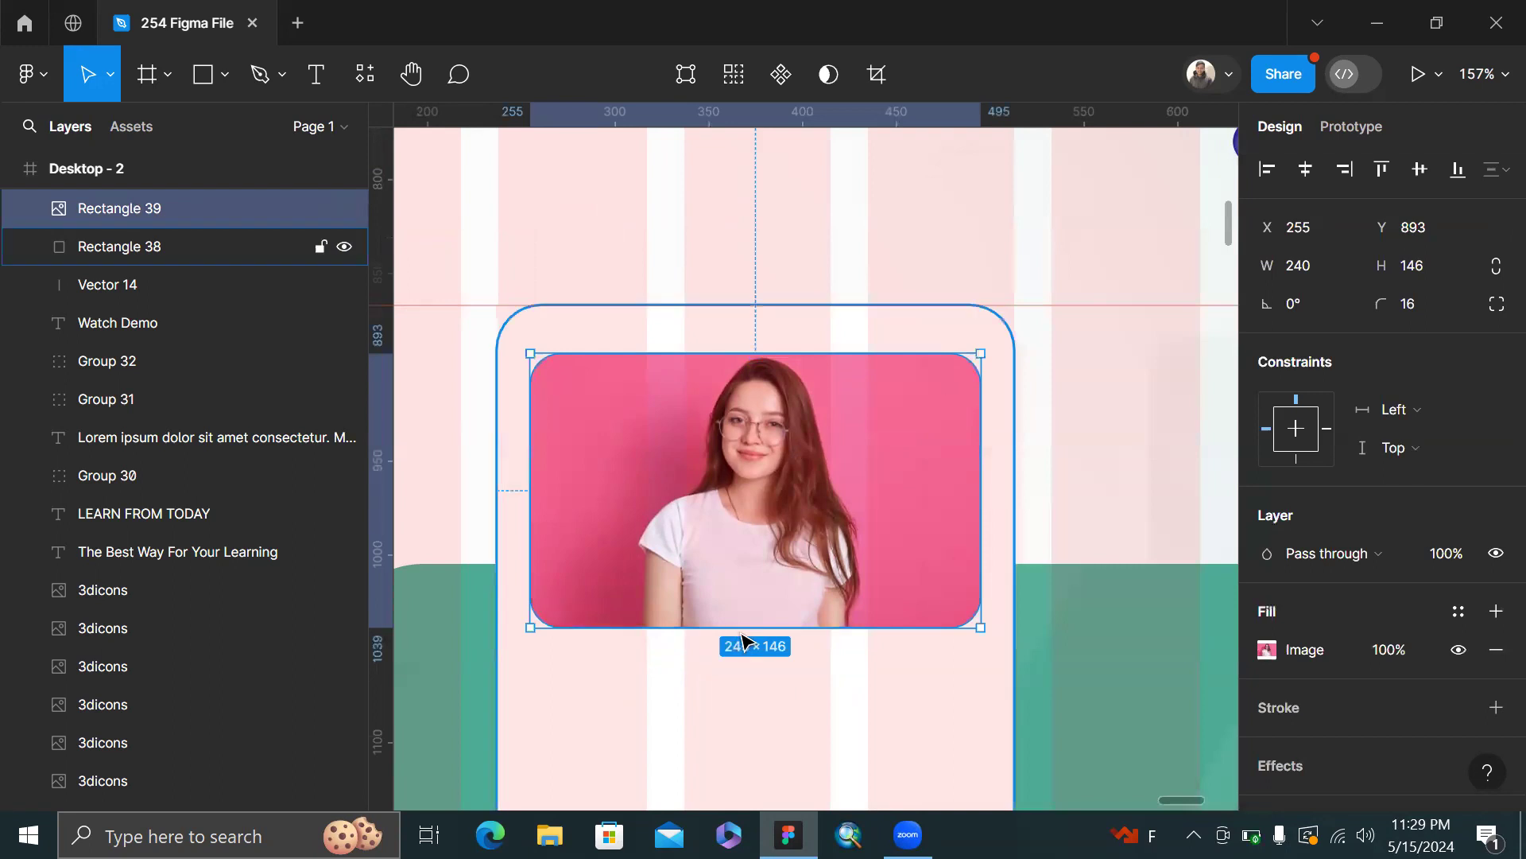
{"action": "left_click_drag", "start_coordinate": [741, 642], "coordinate": [739, 633]}
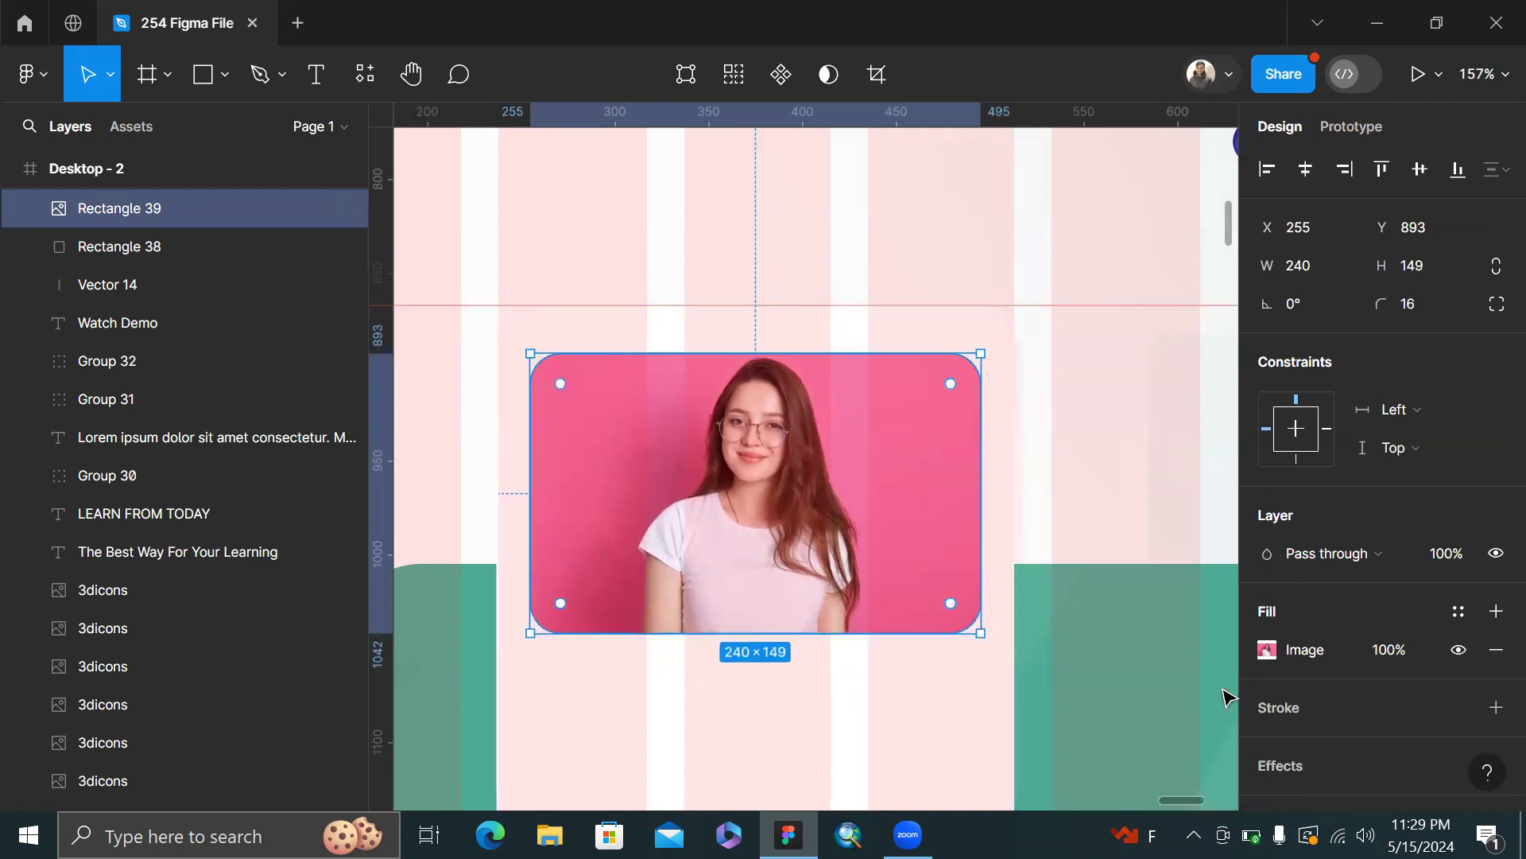
{"action": "left_click", "coordinate": [1267, 651]}
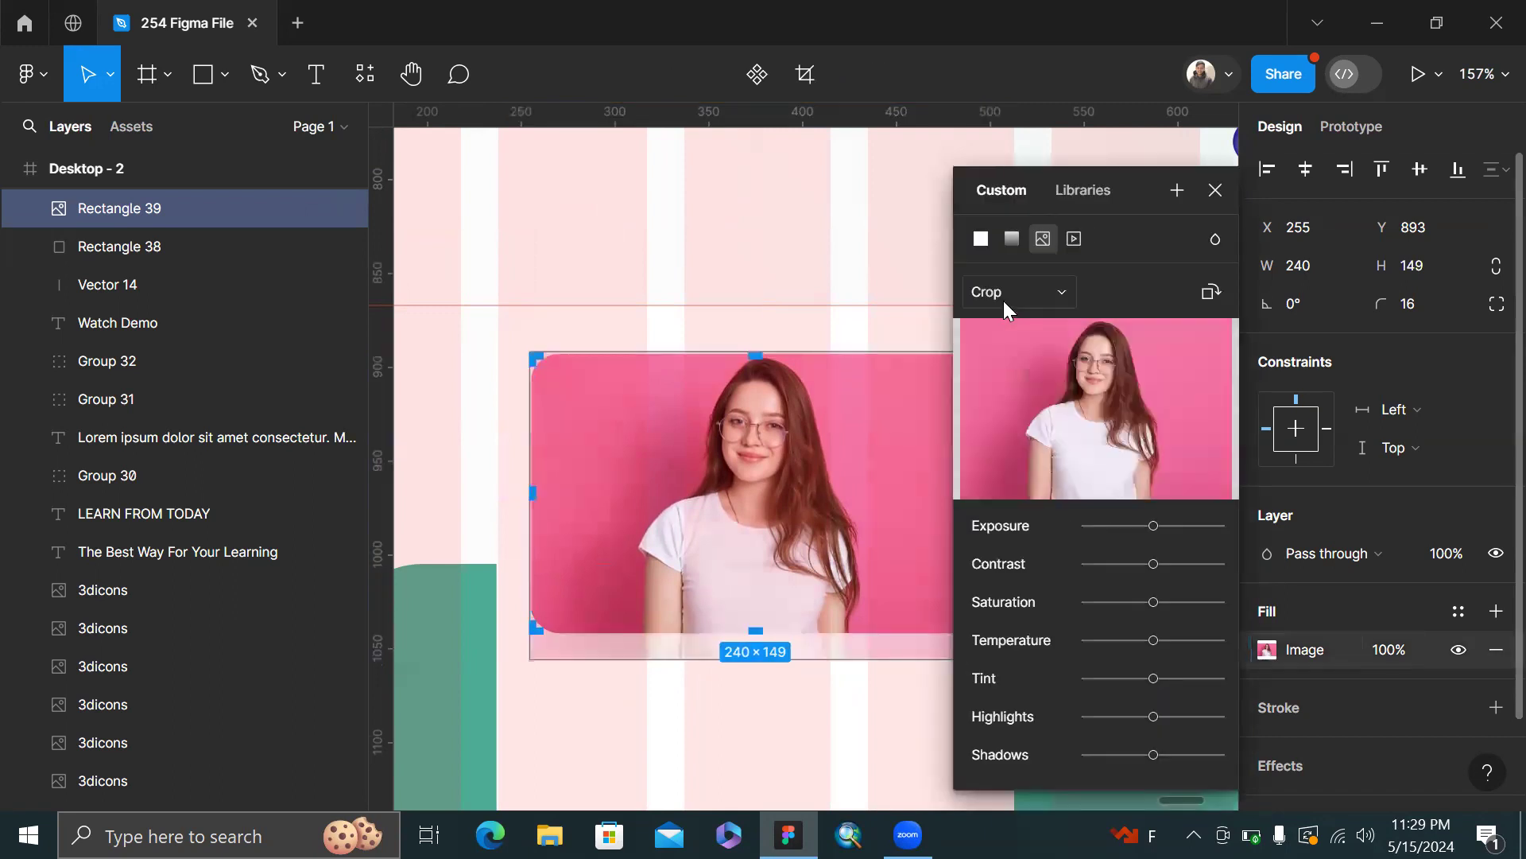
{"action": "left_click", "coordinate": [1004, 300]}
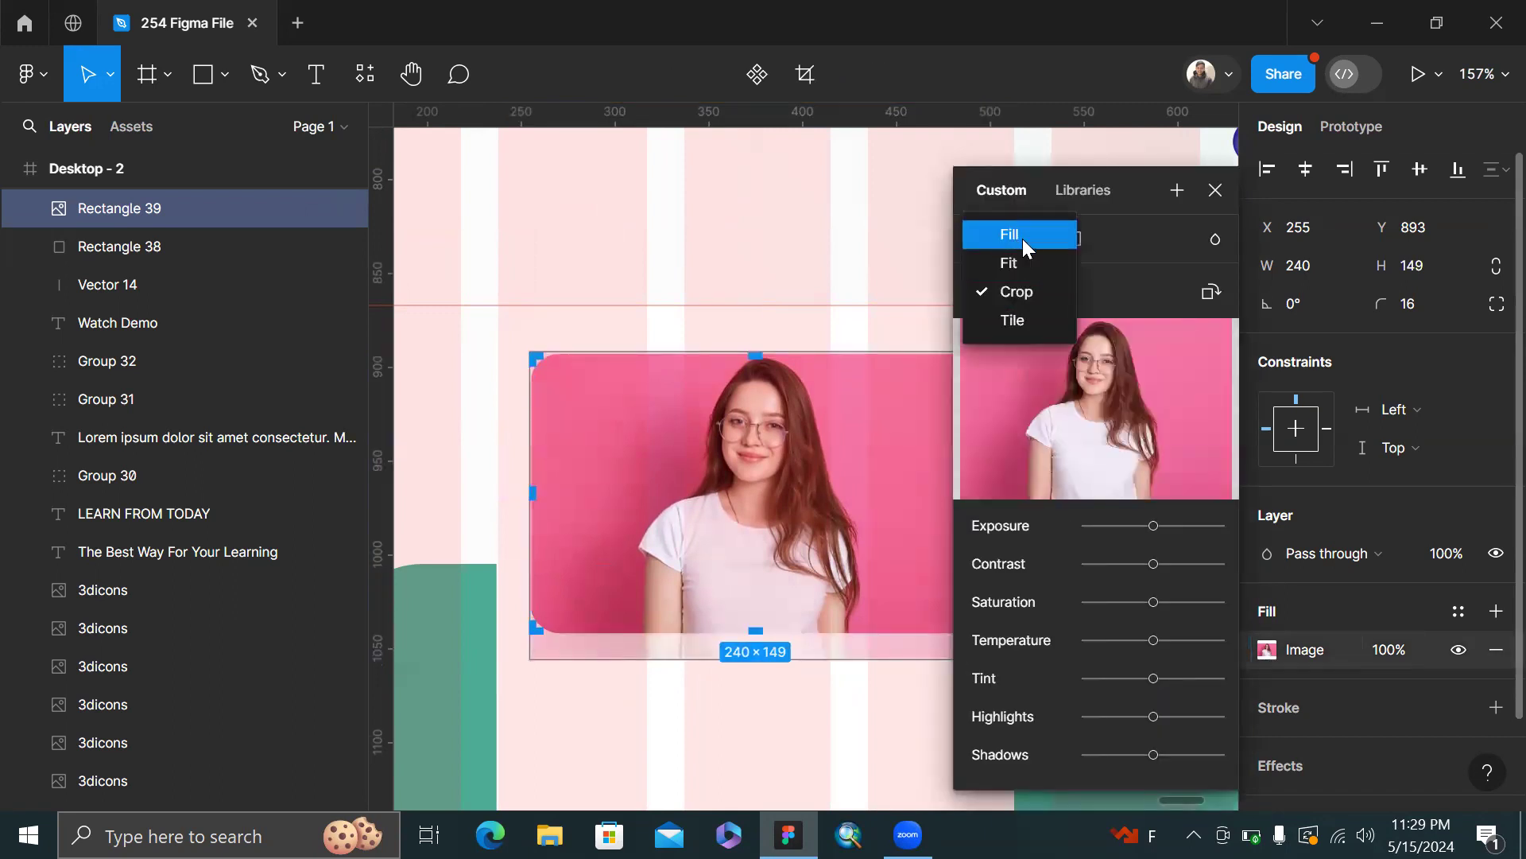
{"action": "left_click", "coordinate": [1022, 238]}
{"action": "left_click", "coordinate": [1030, 294]}
{"action": "left_click", "coordinate": [1033, 345]}
{"action": "left_click_drag", "start_coordinate": [795, 433], "coordinate": [795, 432]}
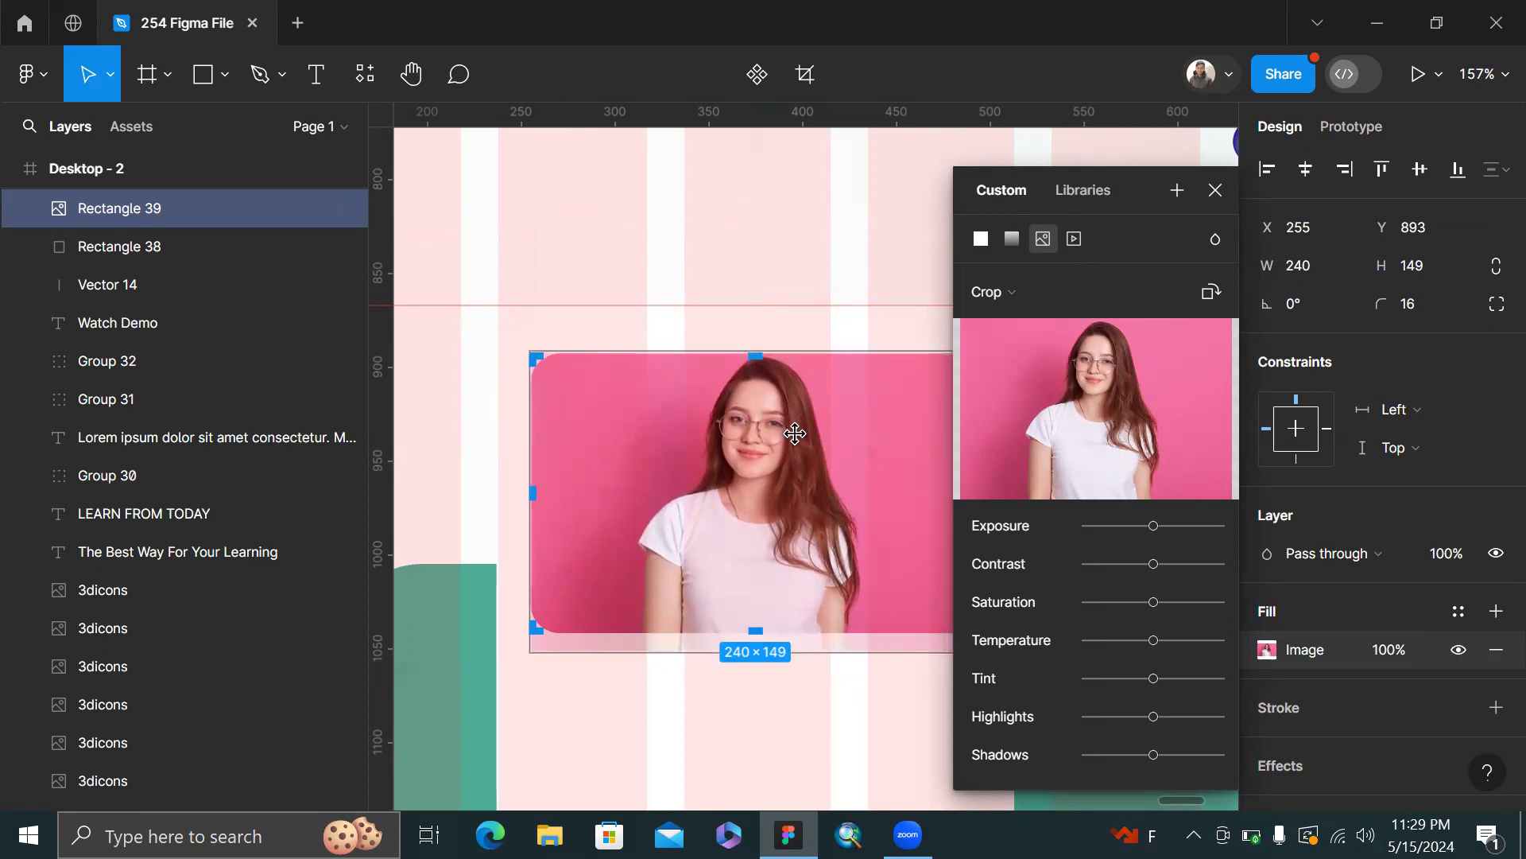
{"action": "left_click", "coordinate": [819, 253]}
{"action": "left_click", "coordinate": [818, 252]}
- Examine the reference course cards' titles, student counts and star ratings, comparing them with the new photo card
{"action": "scroll", "coordinate": [819, 253], "scroll_direction": "down", "scroll_amount": 5}
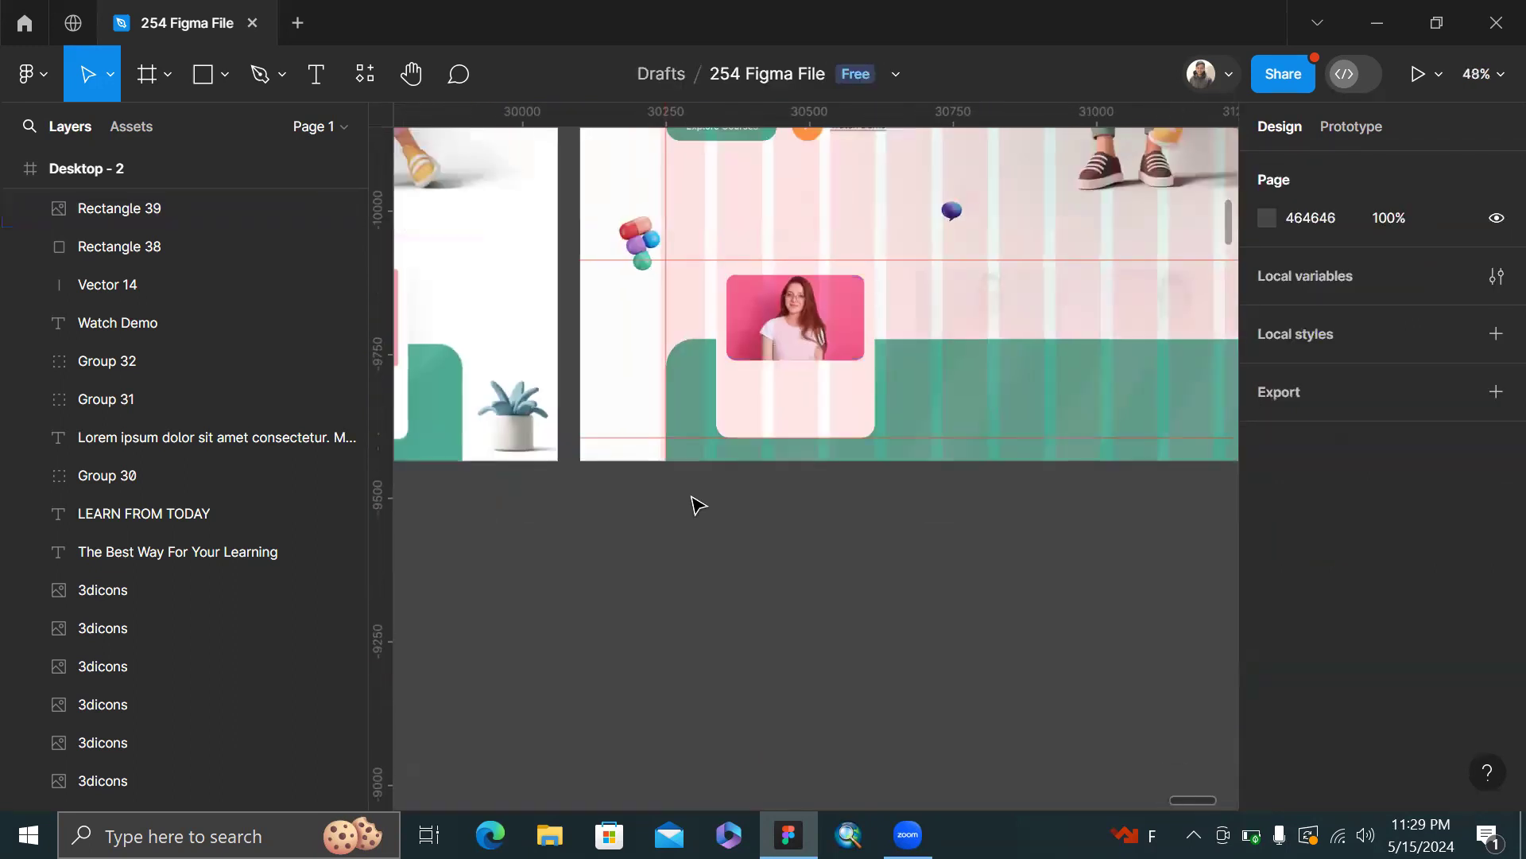
{"action": "scroll", "coordinate": [579, 477], "scroll_direction": "left", "scroll_amount": 6}
{"action": "scroll", "coordinate": [484, 450], "scroll_direction": "up", "scroll_amount": 4}
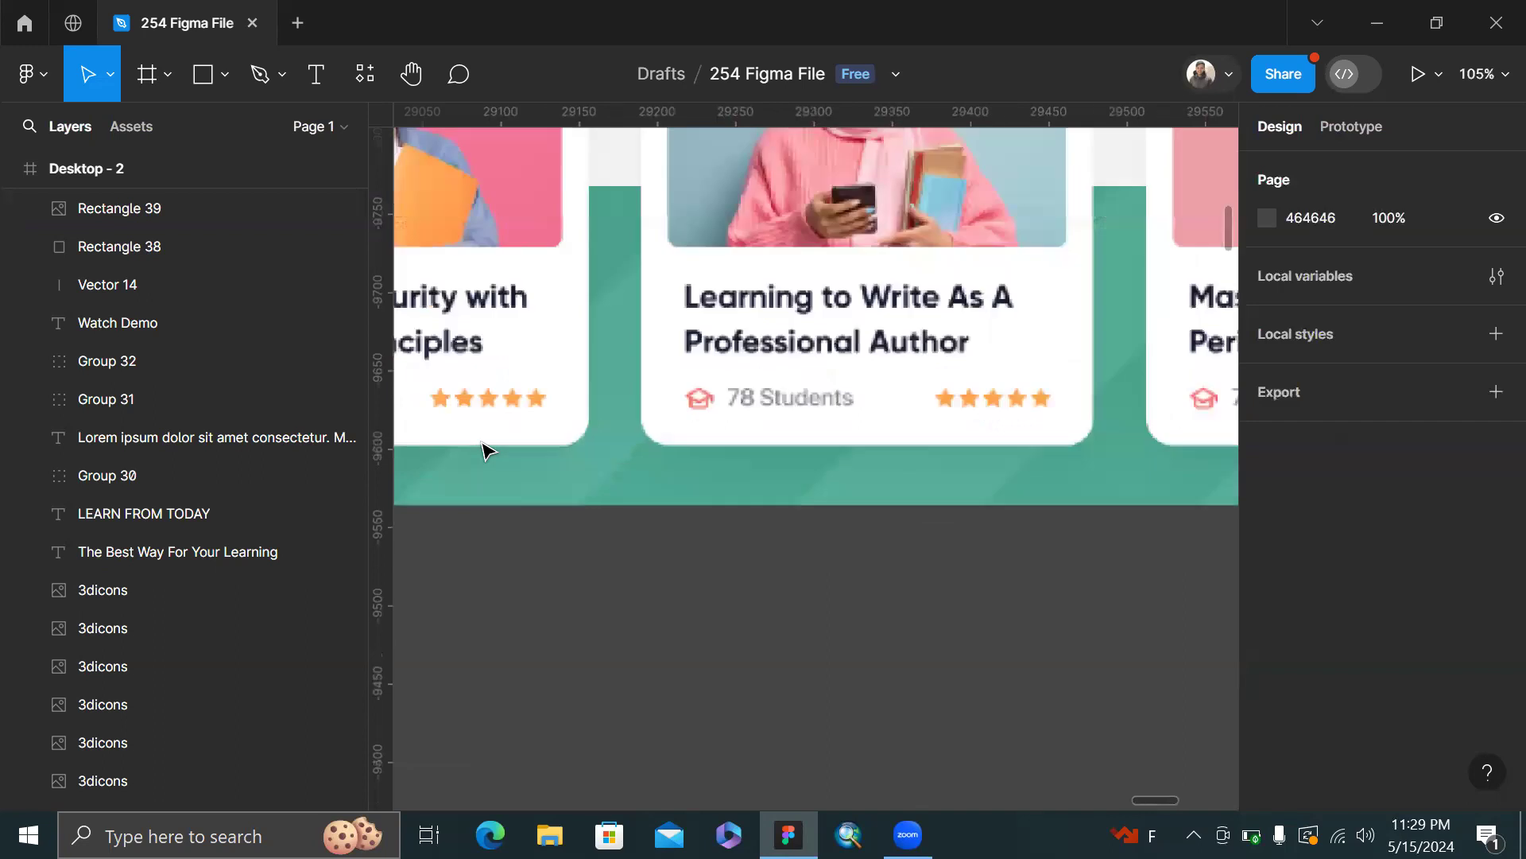
{"action": "scroll", "coordinate": [482, 444], "scroll_direction": "up", "scroll_amount": 2}
{"action": "scroll", "coordinate": [527, 408], "scroll_direction": "left", "scroll_amount": 2}
{"action": "scroll", "coordinate": [527, 408], "scroll_direction": "down", "scroll_amount": 4}
{"action": "scroll", "coordinate": [528, 408], "scroll_direction": "left", "scroll_amount": 4}
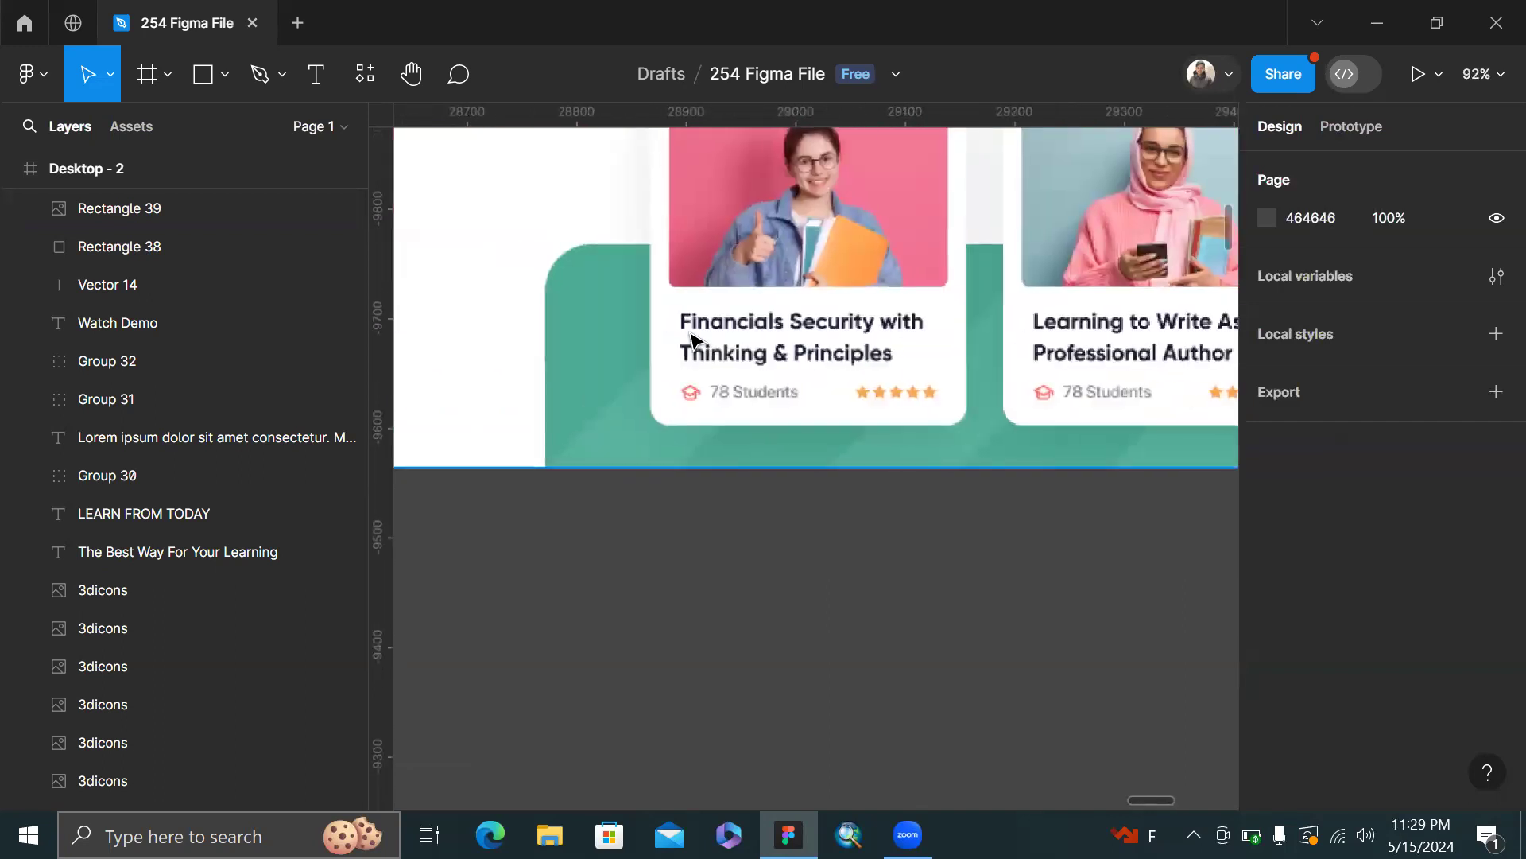
{"action": "scroll", "coordinate": [690, 340], "scroll_direction": "down", "scroll_amount": 4}
{"action": "scroll", "coordinate": [628, 302], "scroll_direction": "right", "scroll_amount": 6}
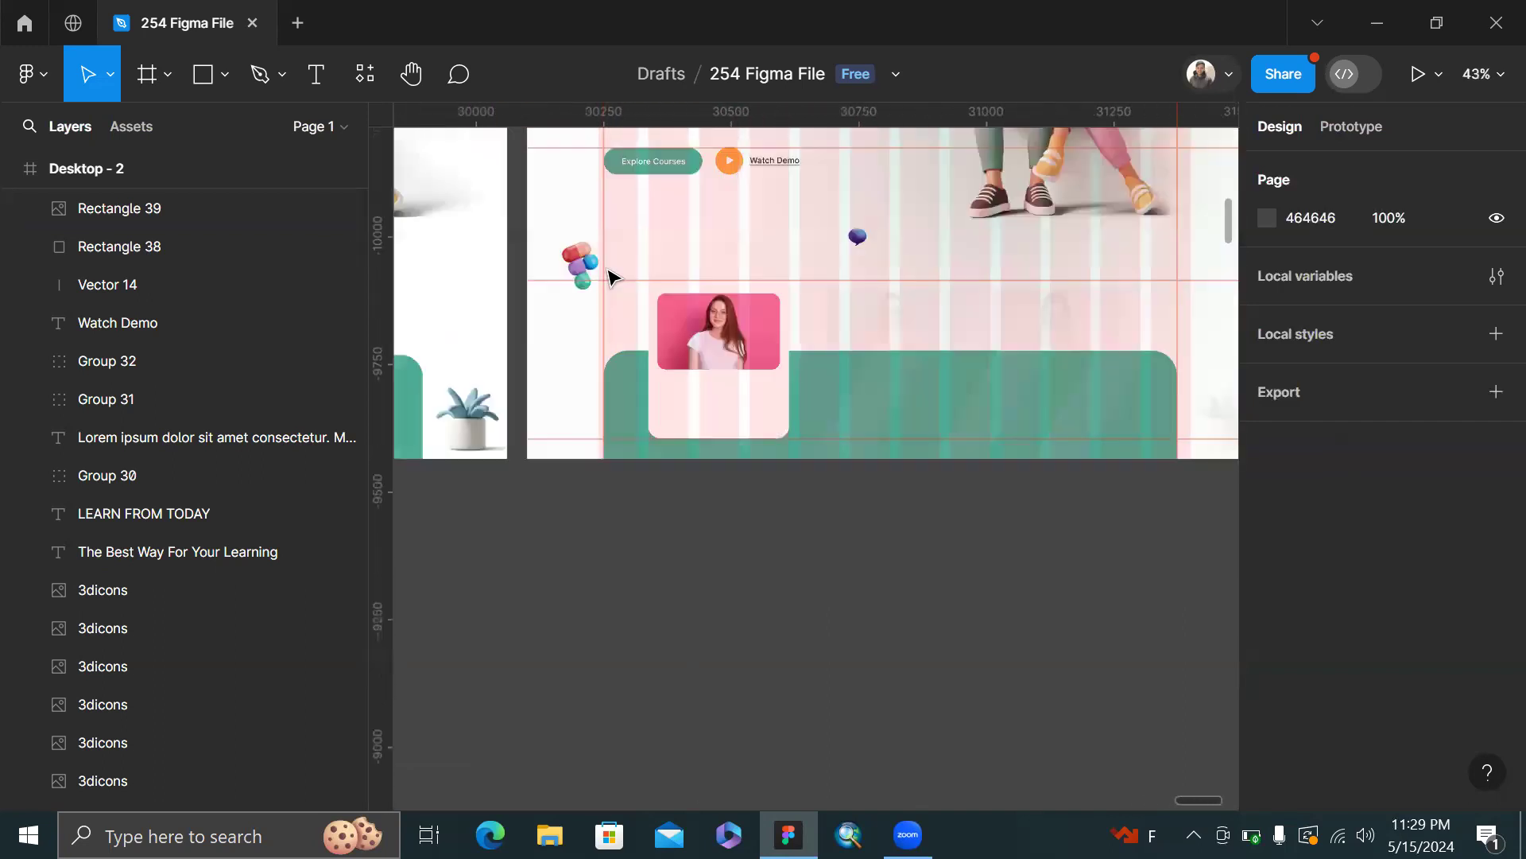
{"action": "scroll", "coordinate": [705, 146], "scroll_direction": "left", "scroll_amount": 1}
{"action": "scroll", "coordinate": [668, 205], "scroll_direction": "up", "scroll_amount": 3}
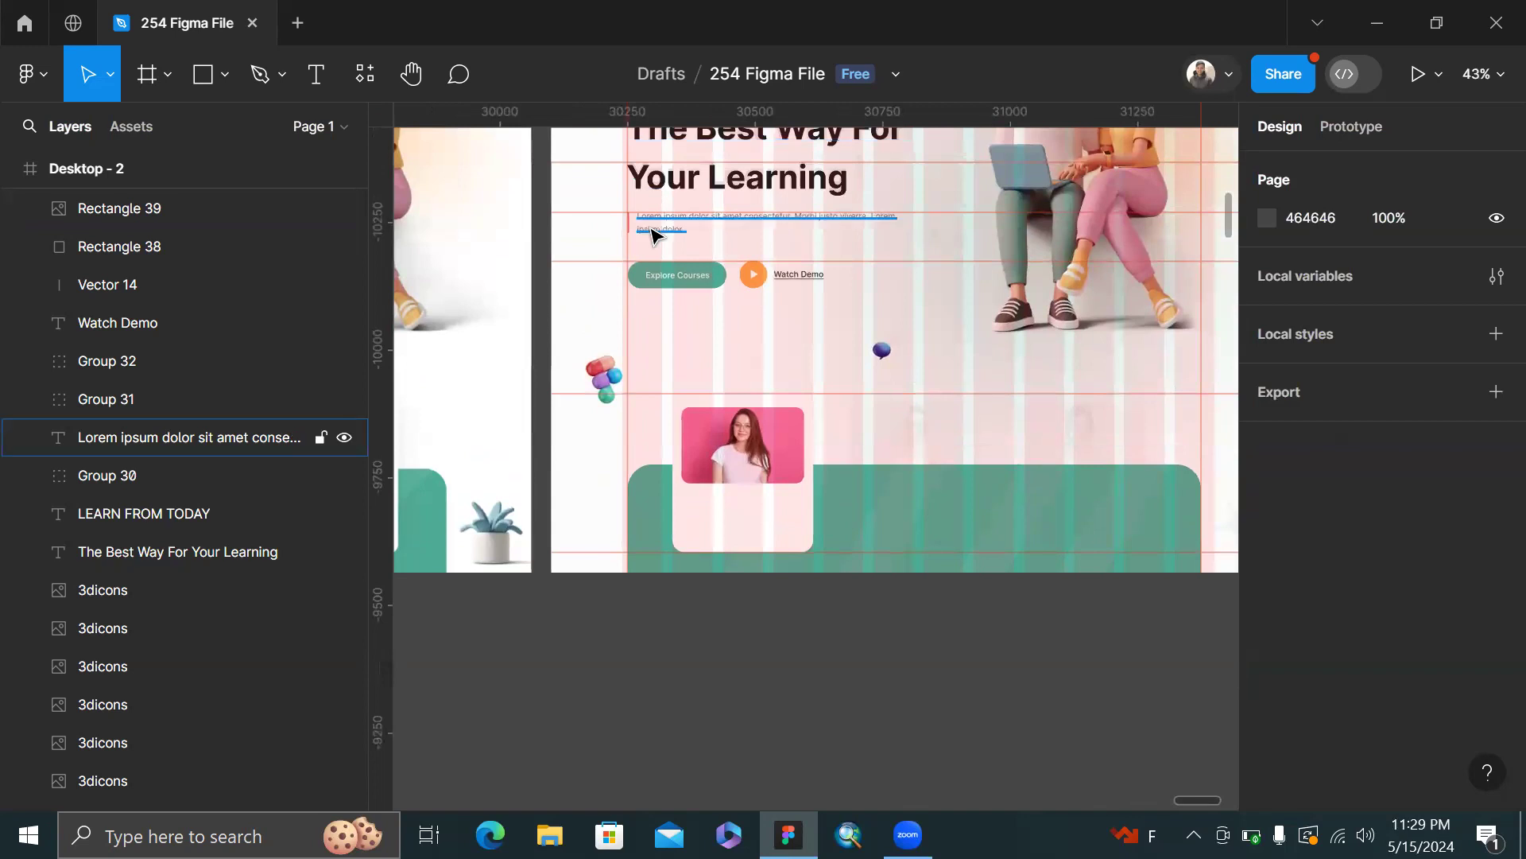
- Paste a copy of the hero's Lorem ipsum paragraph over the white course card
{"action": "left_click", "coordinate": [653, 236]}
{"action": "left_click", "coordinate": [771, 330]}
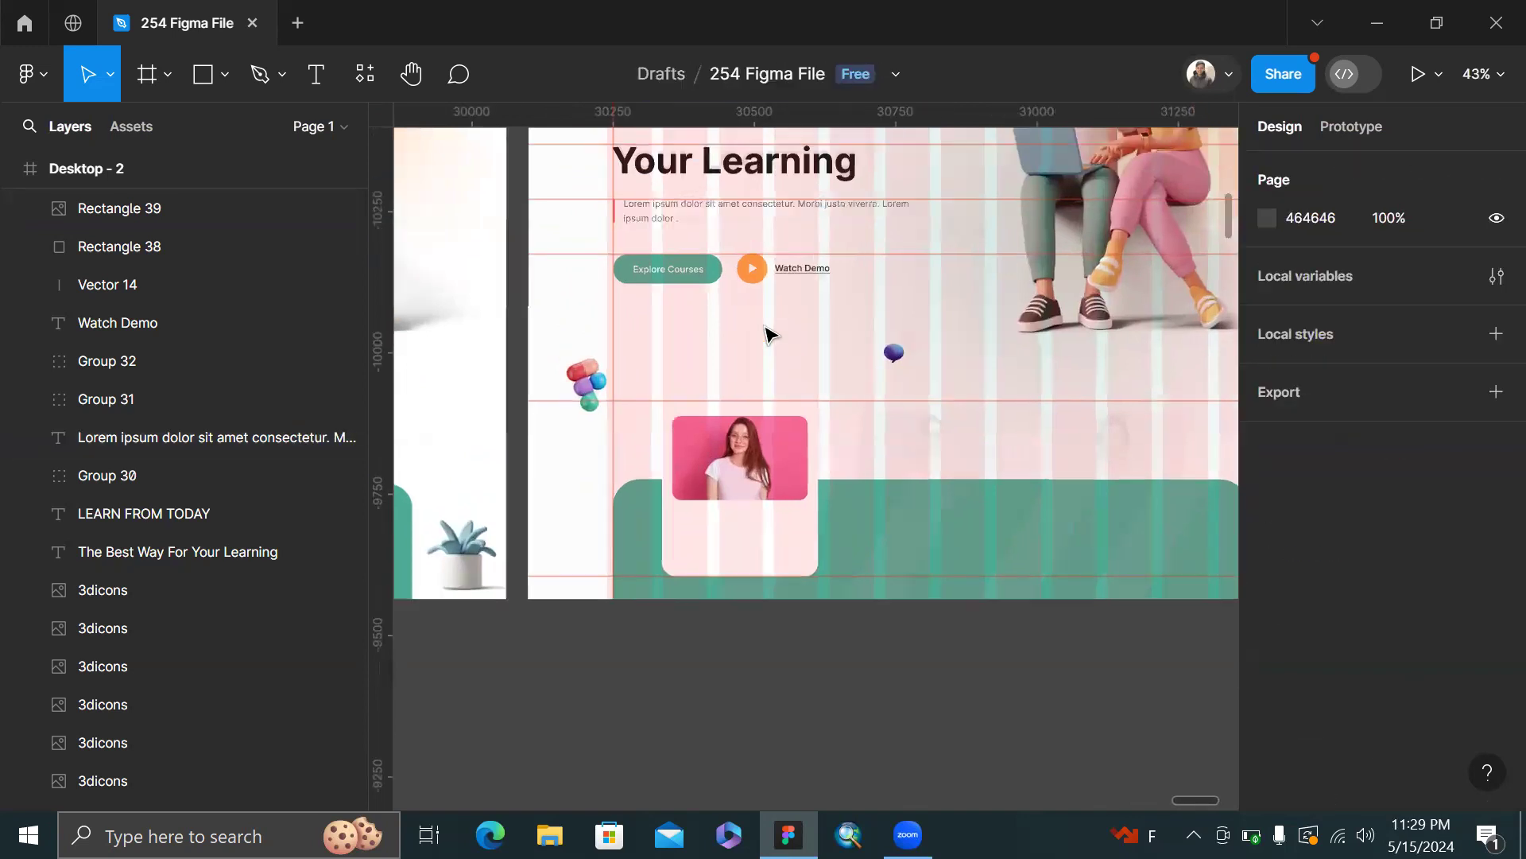
{"action": "scroll", "coordinate": [771, 331], "scroll_direction": "up", "scroll_amount": 3}
{"action": "scroll", "coordinate": [766, 374], "scroll_direction": "down", "scroll_amount": 1}
{"action": "scroll", "coordinate": [766, 415], "scroll_direction": "up", "scroll_amount": 3}
{"action": "scroll", "coordinate": [763, 413], "scroll_direction": "down", "scroll_amount": 5}
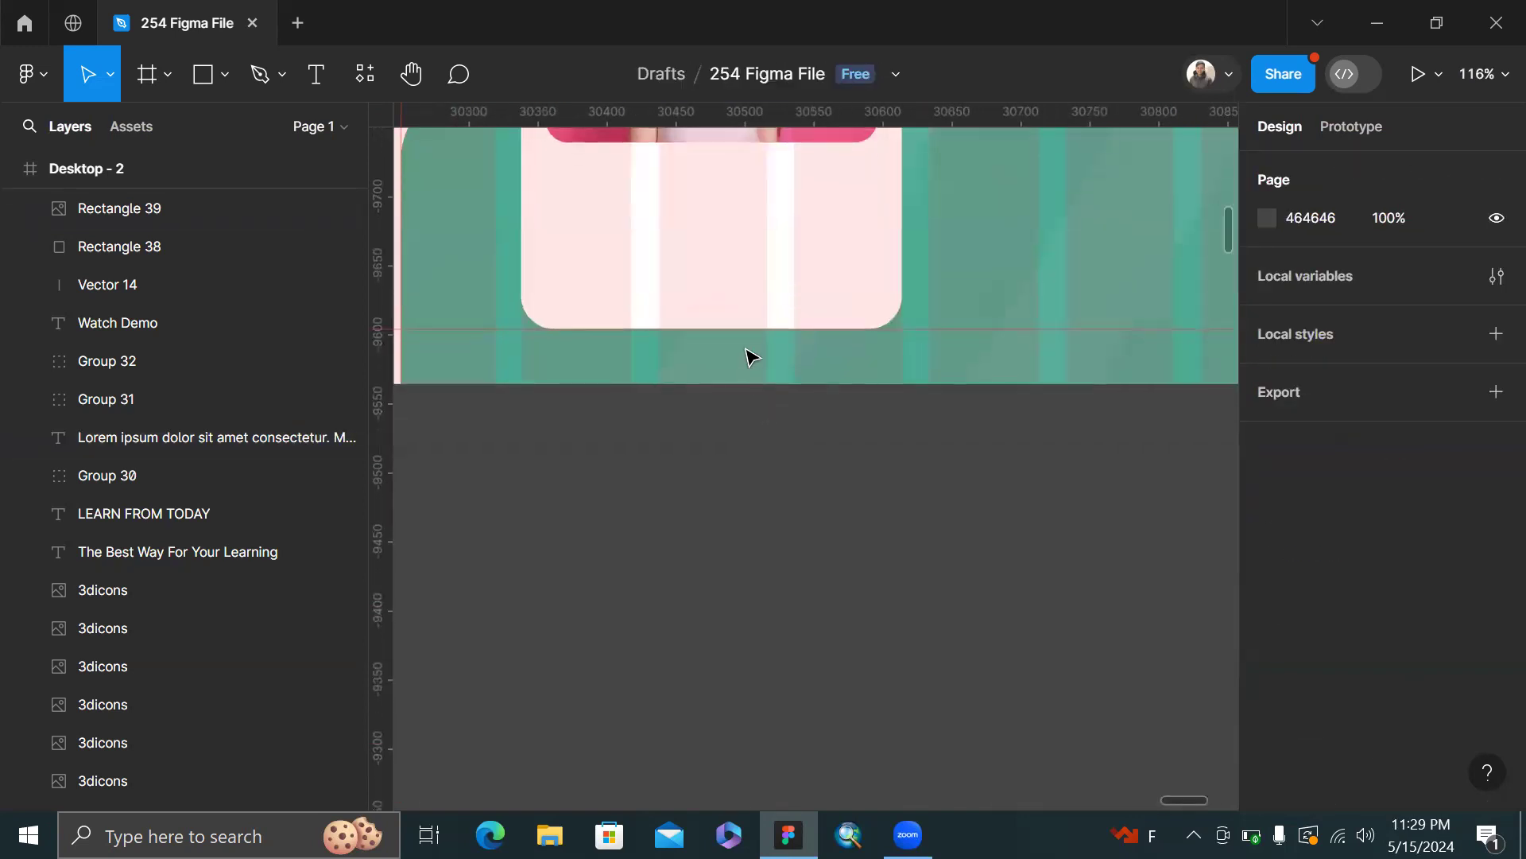
{"action": "scroll", "coordinate": [750, 355], "scroll_direction": "up", "scroll_amount": 1}
{"action": "left_click", "coordinate": [682, 331]}
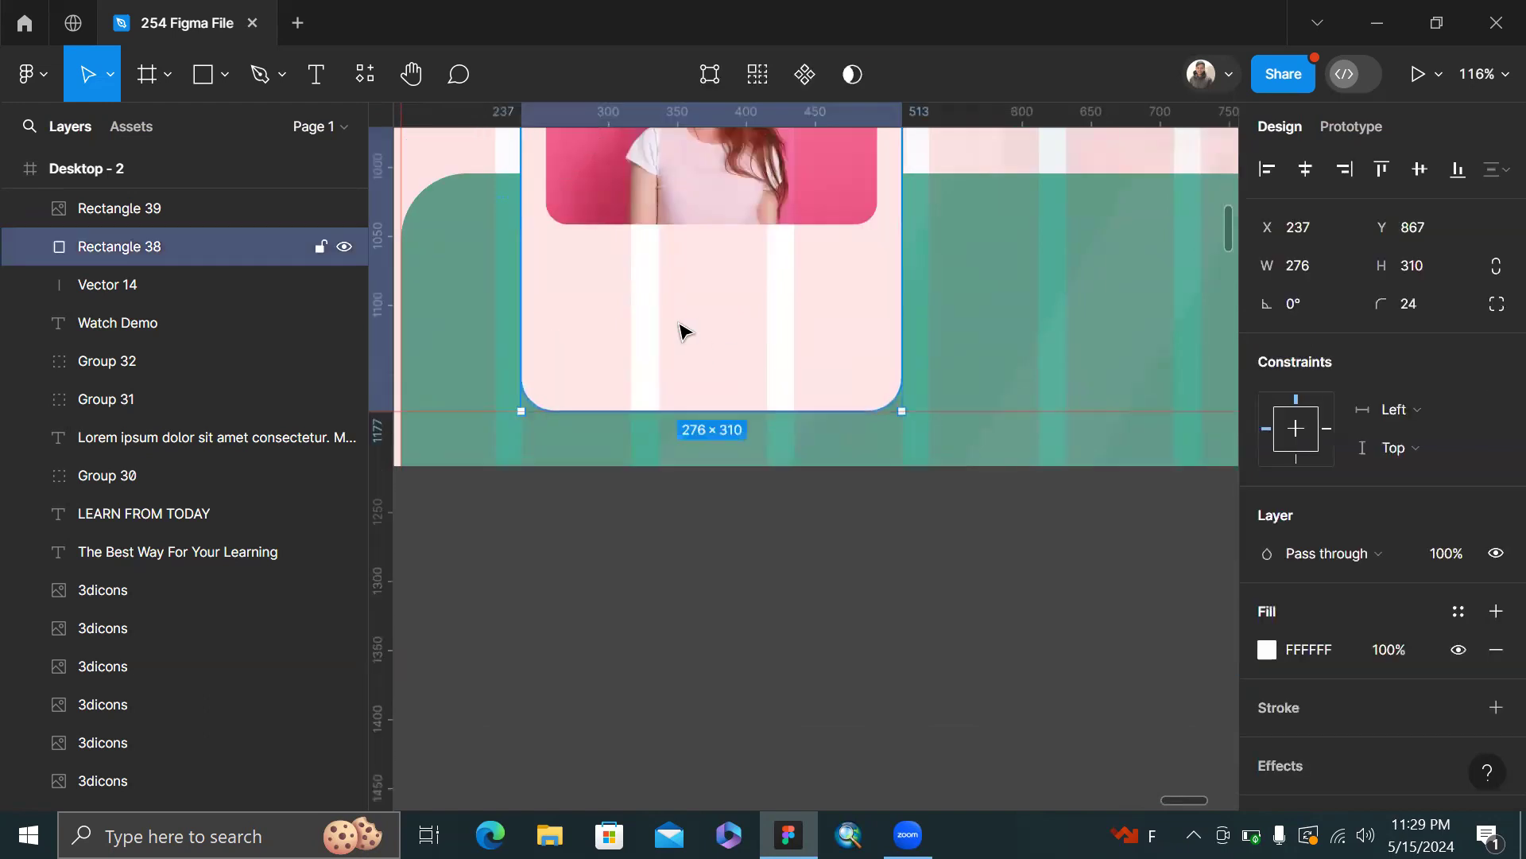
{"action": "scroll", "coordinate": [682, 330], "scroll_direction": "up", "scroll_amount": 2}
{"action": "key", "text": "ctrl+v"}
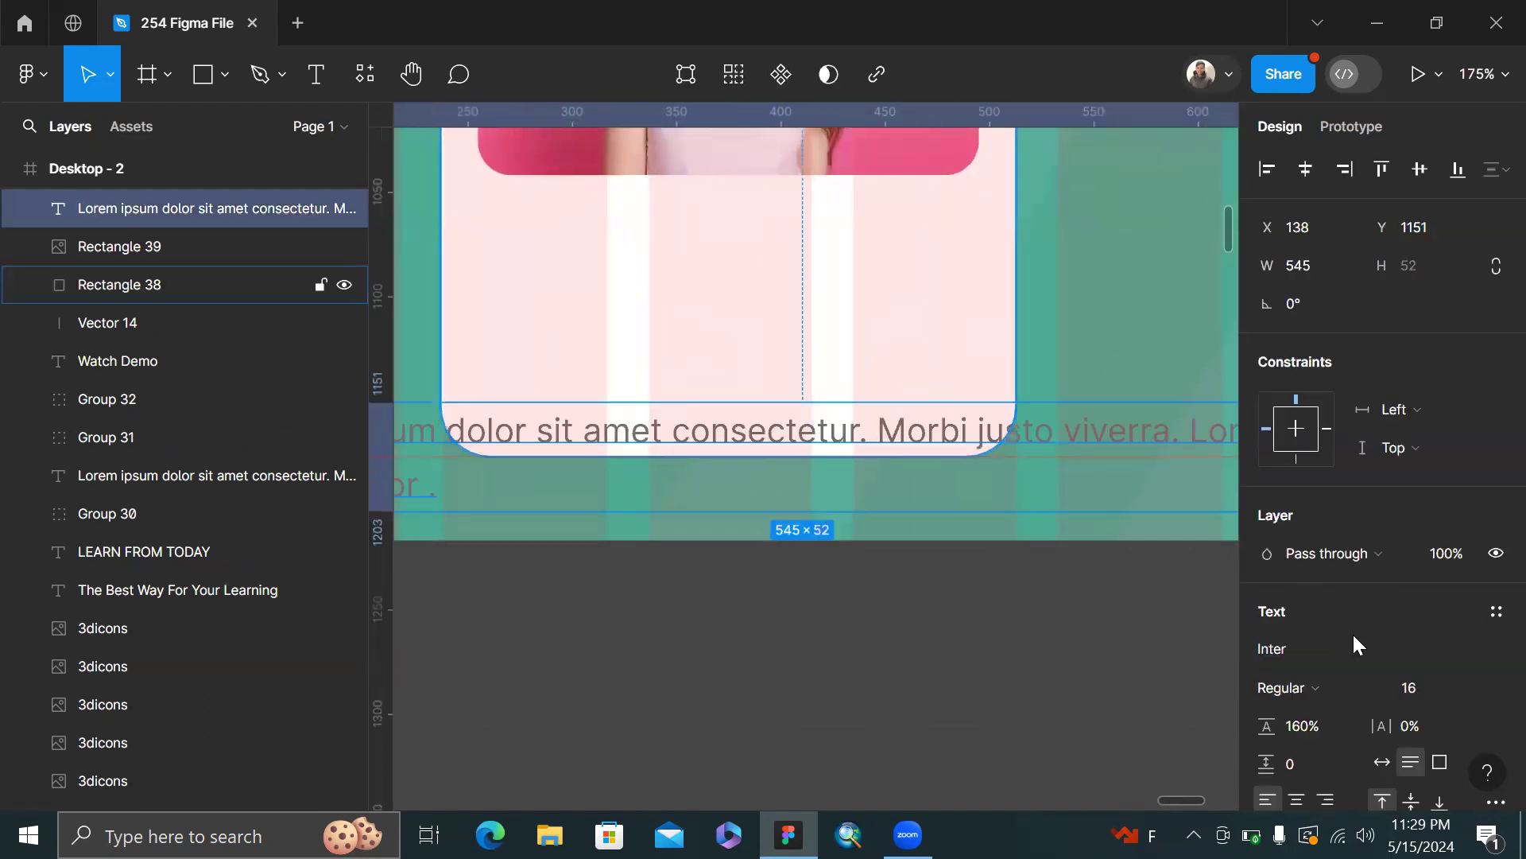
- Set the pasted text to size 24 in Bold with a 1E1E1E fill
{"action": "left_click", "coordinate": [1424, 689]}
{"action": "type", "text": "24"}
{"action": "key", "text": "Return"}
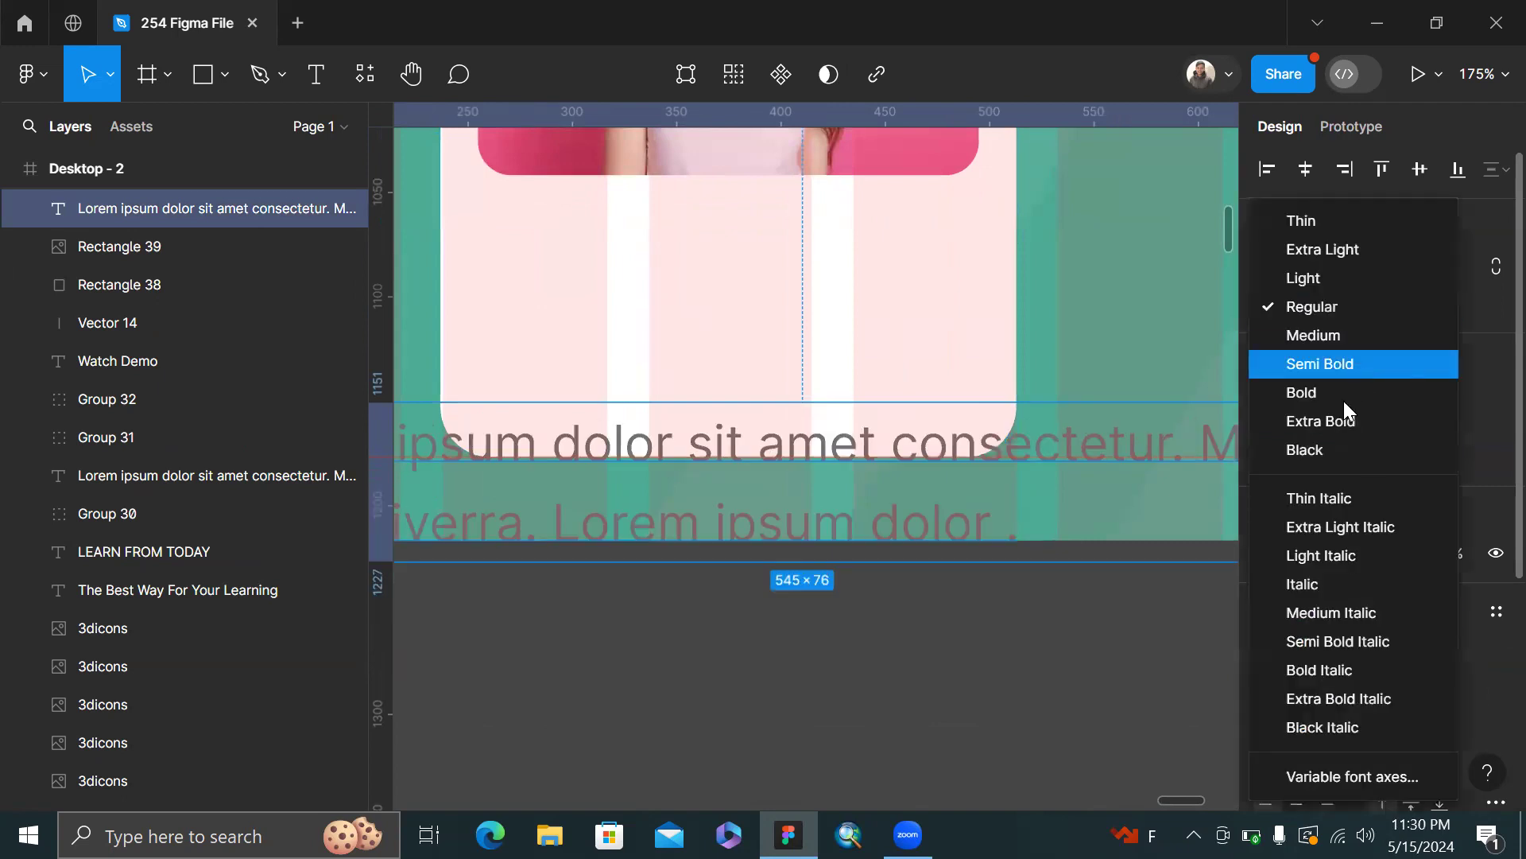
{"action": "left_click", "coordinate": [1344, 398]}
{"action": "scroll", "coordinate": [1257, 768], "scroll_direction": "down", "scroll_amount": 4}
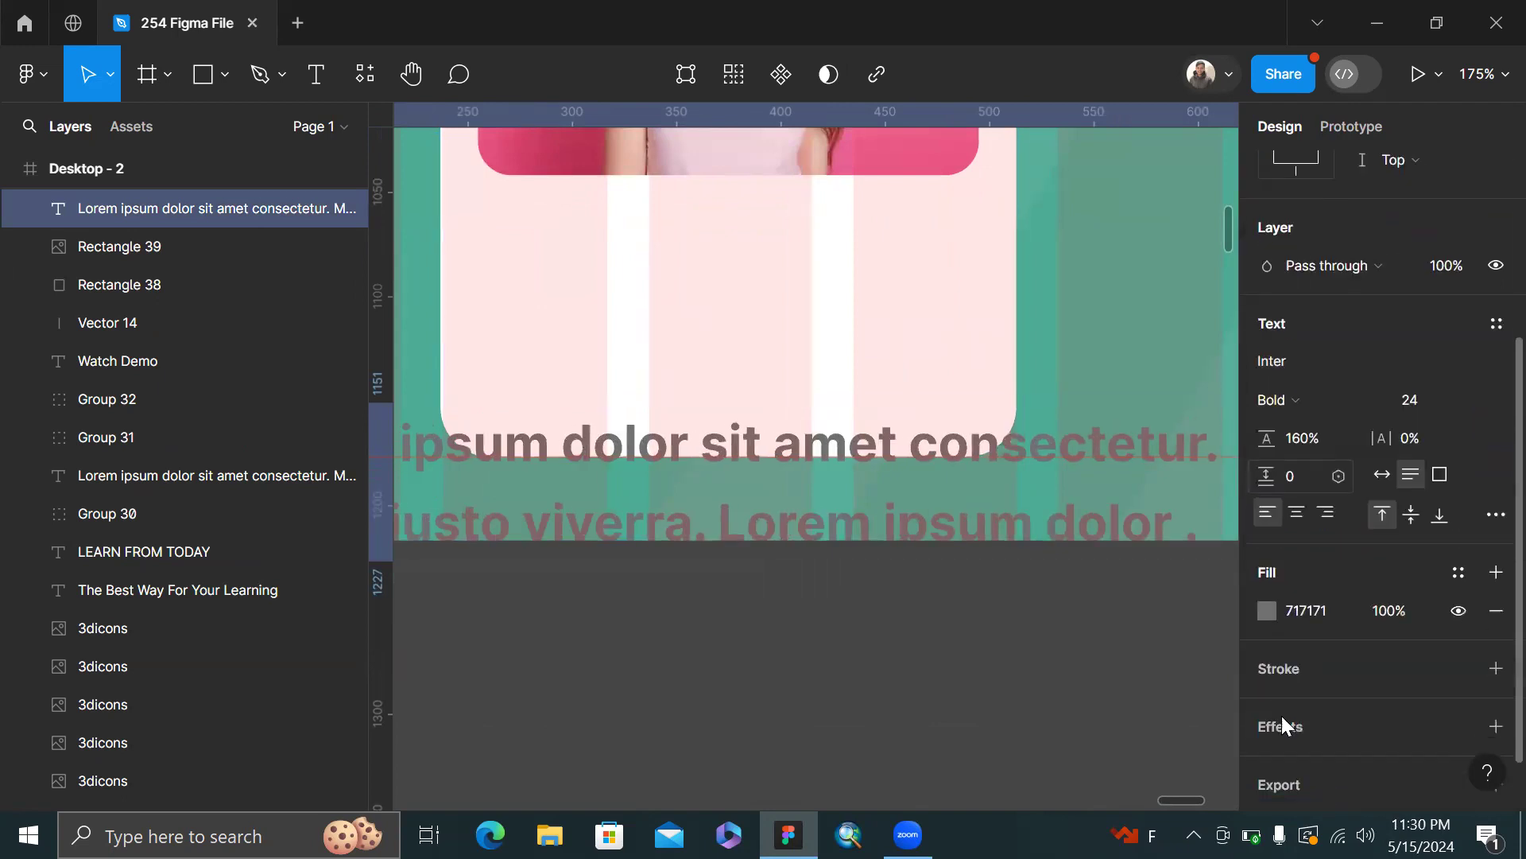
{"action": "left_click", "coordinate": [1266, 609]}
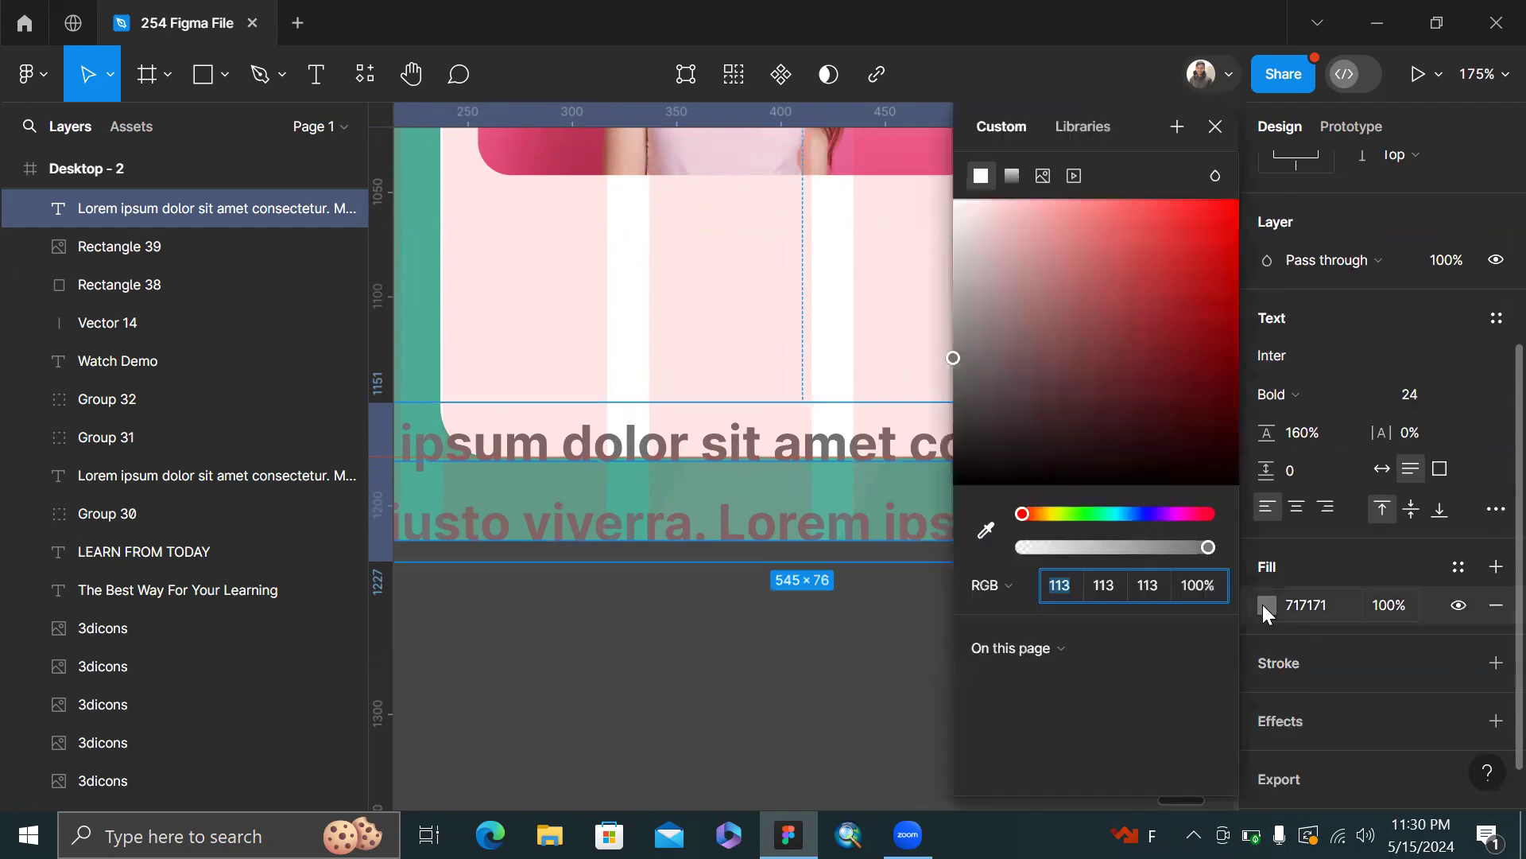
{"action": "left_click", "coordinate": [975, 423]}
{"action": "left_click", "coordinate": [953, 453]}
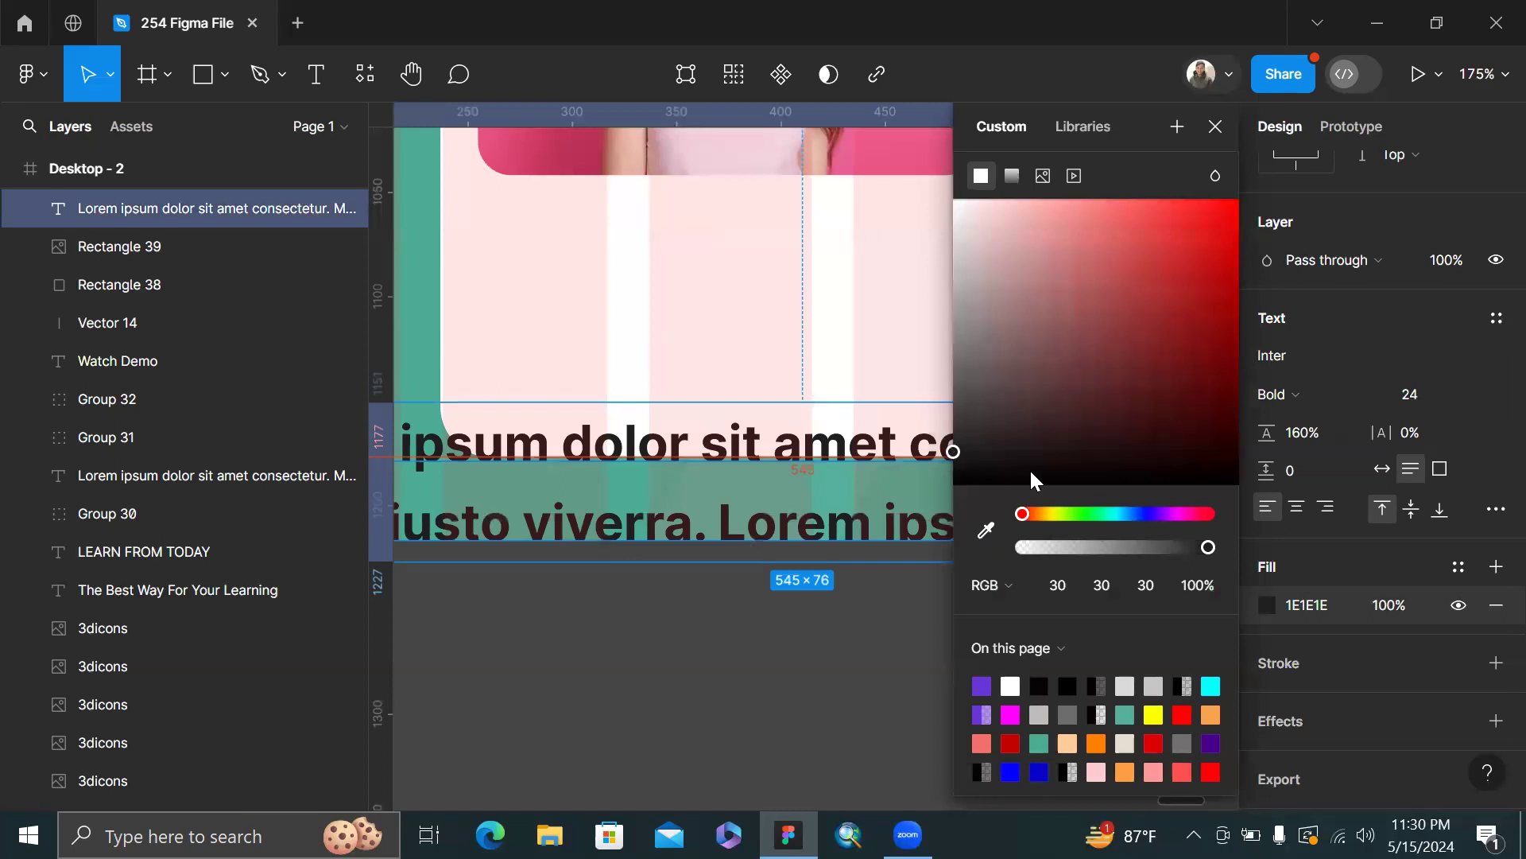
- Delete "Morbi justo viverra. Lorem ipsum dolor" from the pasted text
{"action": "scroll", "coordinate": [709, 452], "scroll_direction": "down", "scroll_amount": 5}
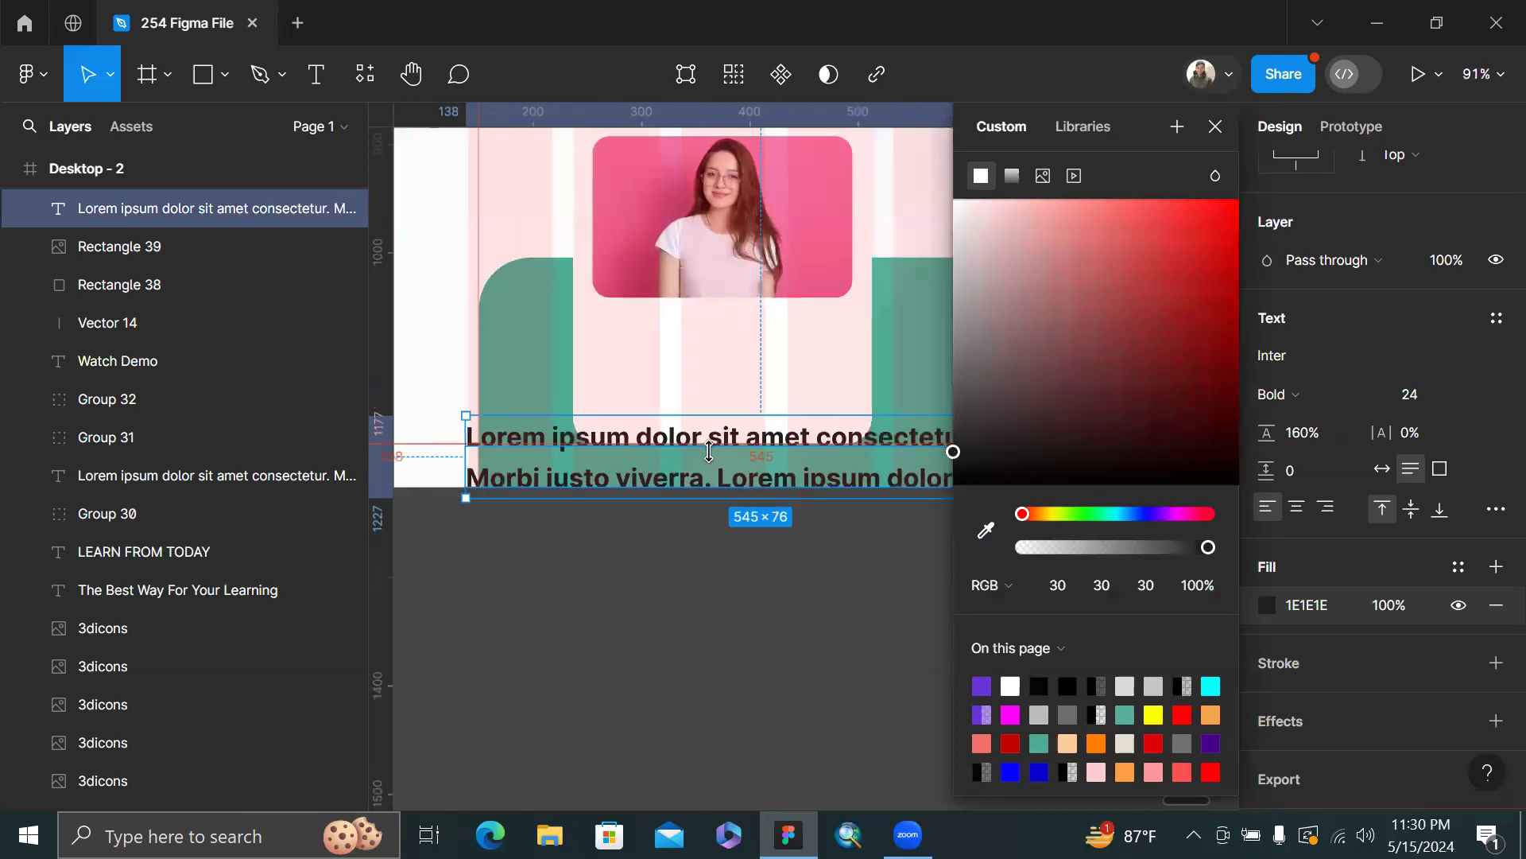
{"action": "scroll", "coordinate": [710, 452], "scroll_direction": "right", "scroll_amount": 3}
{"action": "scroll", "coordinate": [709, 452], "scroll_direction": "down", "scroll_amount": 3}
{"action": "double_click", "coordinate": [706, 471]}
{"action": "scroll", "coordinate": [705, 469], "scroll_direction": "up", "scroll_amount": 3}
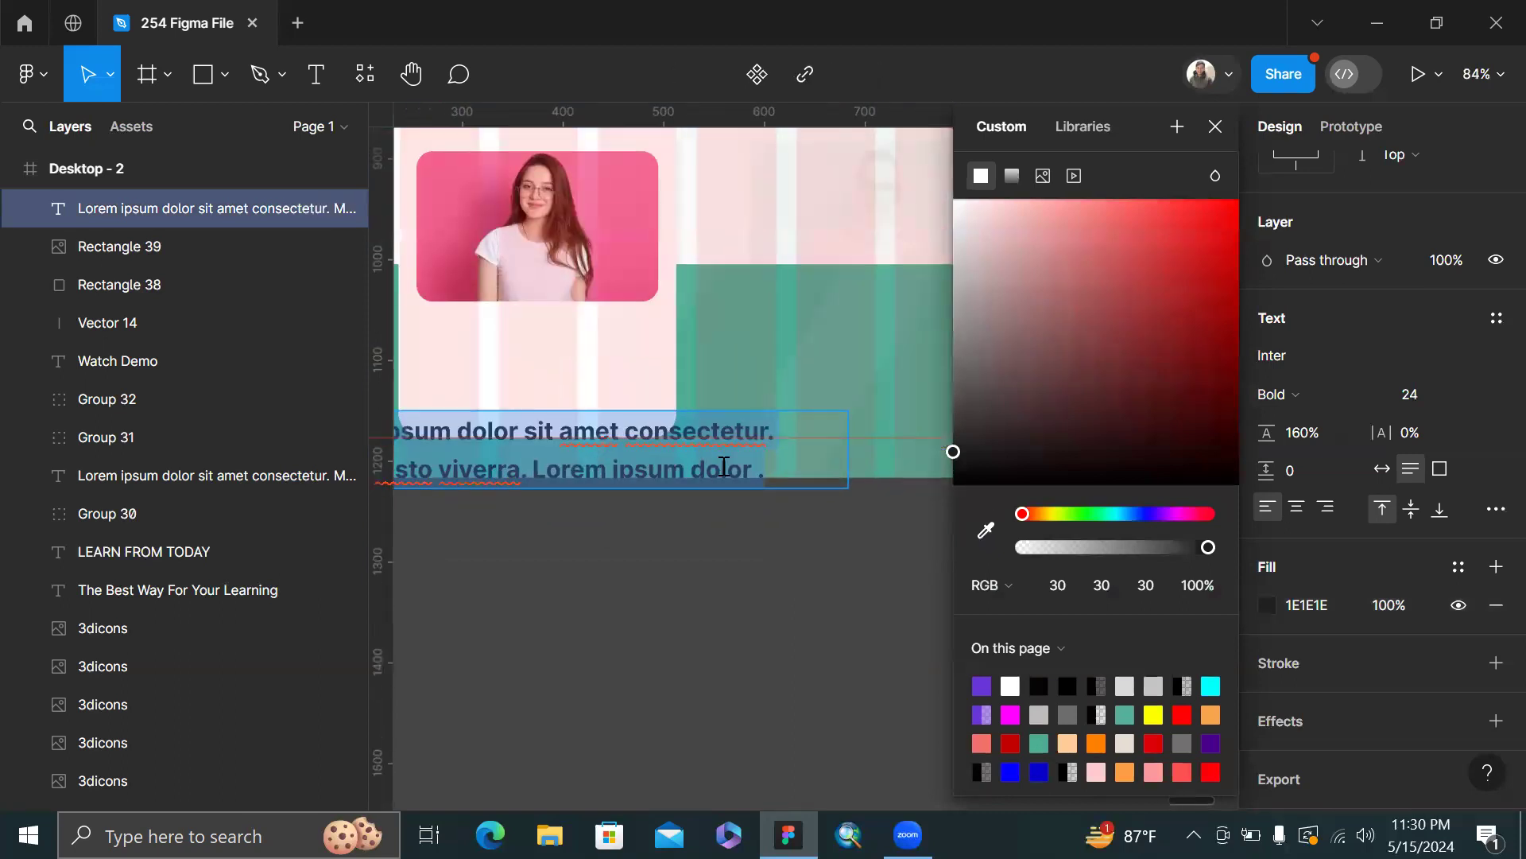
{"action": "scroll", "coordinate": [723, 467], "scroll_direction": "left", "scroll_amount": 4}
{"action": "scroll", "coordinate": [778, 467], "scroll_direction": "right", "scroll_amount": 2}
{"action": "left_click_drag", "start_coordinate": [877, 468], "coordinate": [430, 474]}
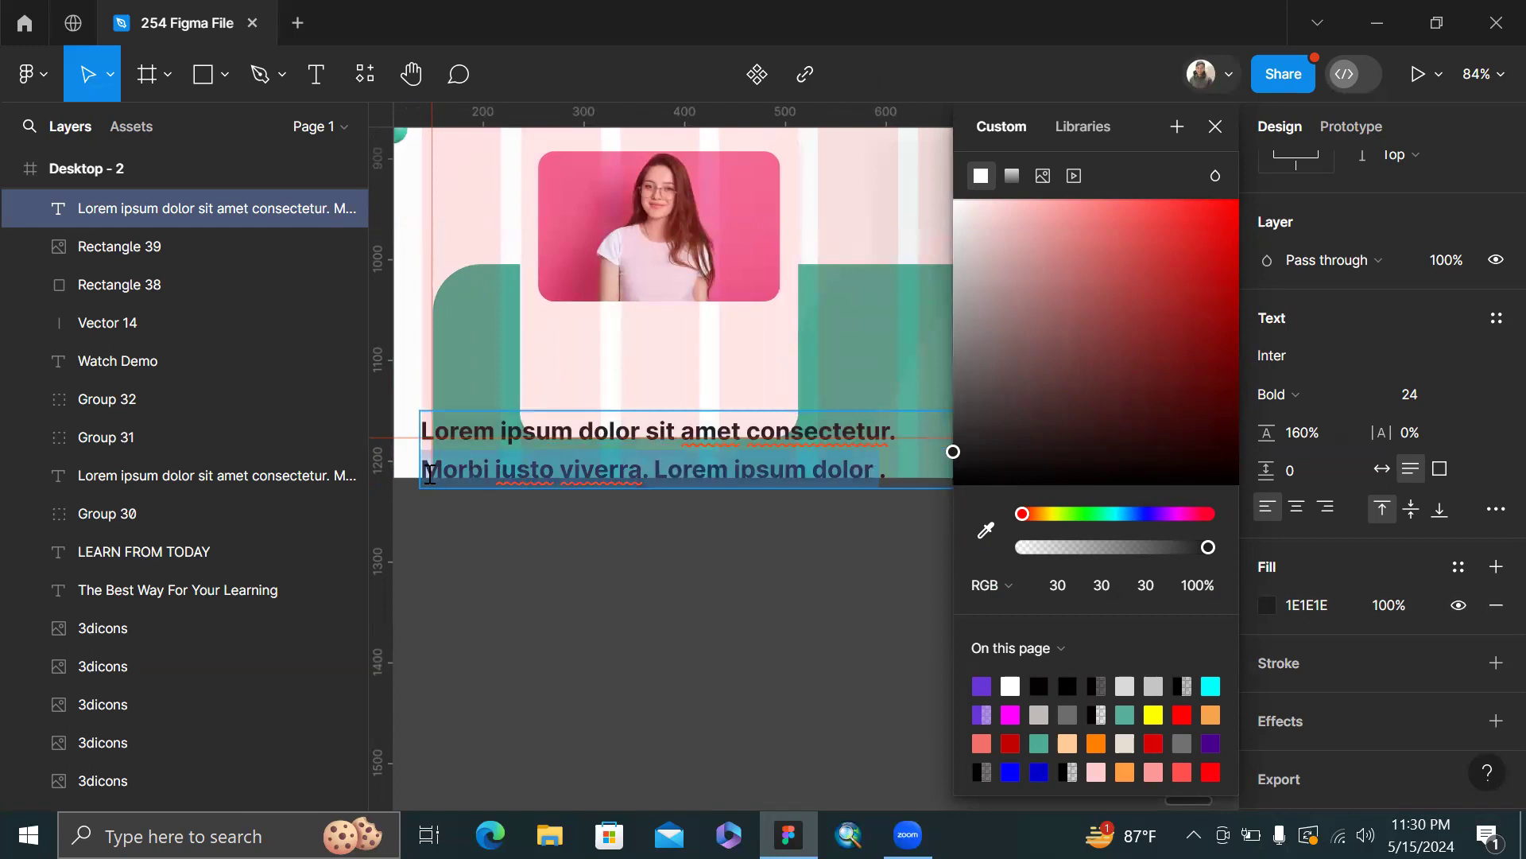
{"action": "key", "text": "BackSpace"}
{"action": "key", "text": "Escape"}
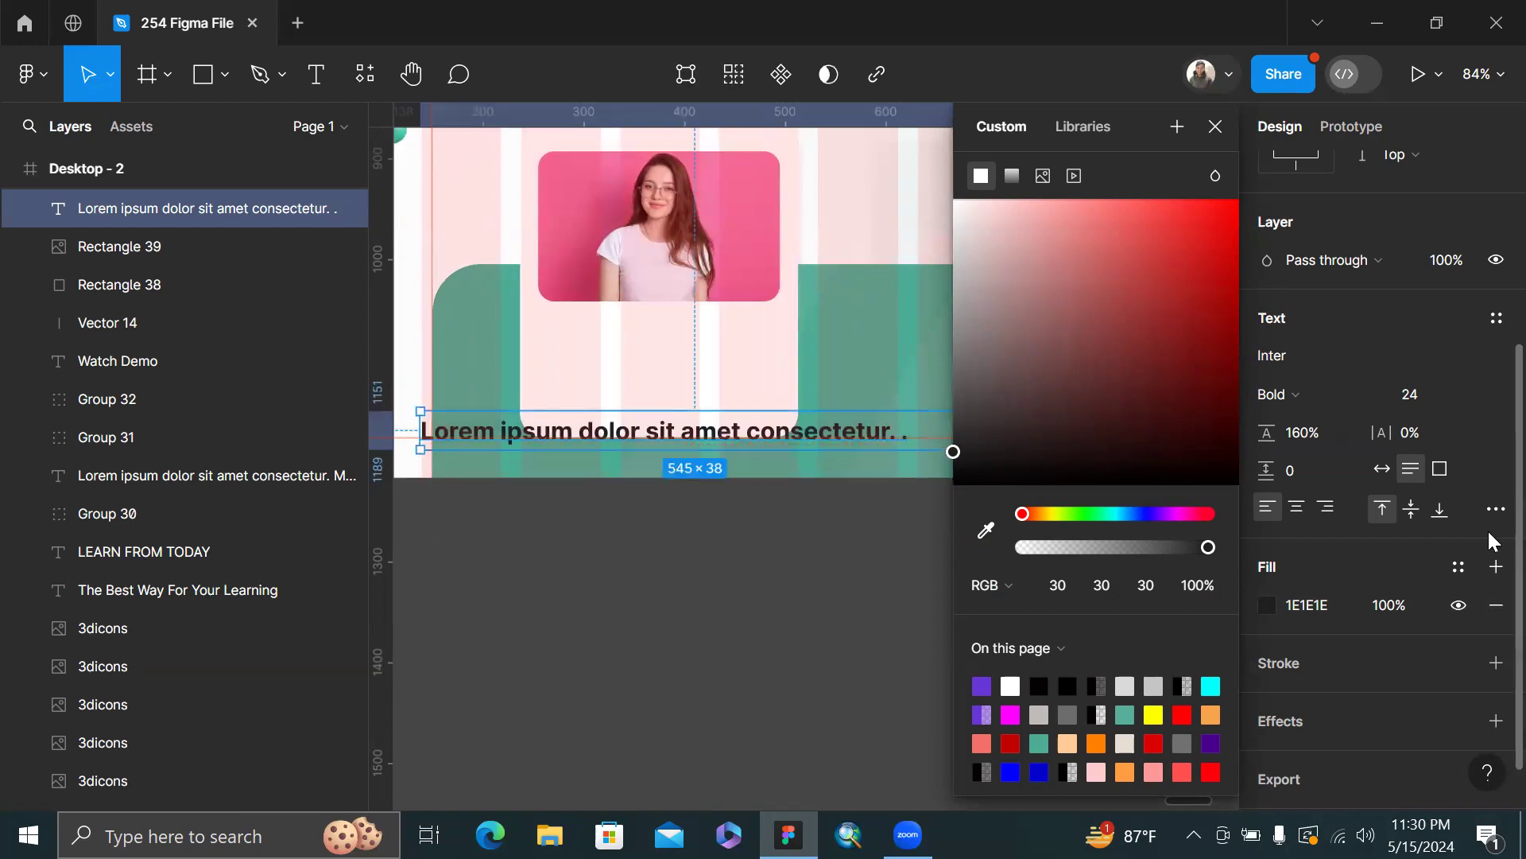
- Set the card title's line height to Auto and its text box to auto width
{"action": "left_click", "coordinate": [1294, 440]}
{"action": "type", "text": "auto%"}
{"action": "key", "text": "Return"}
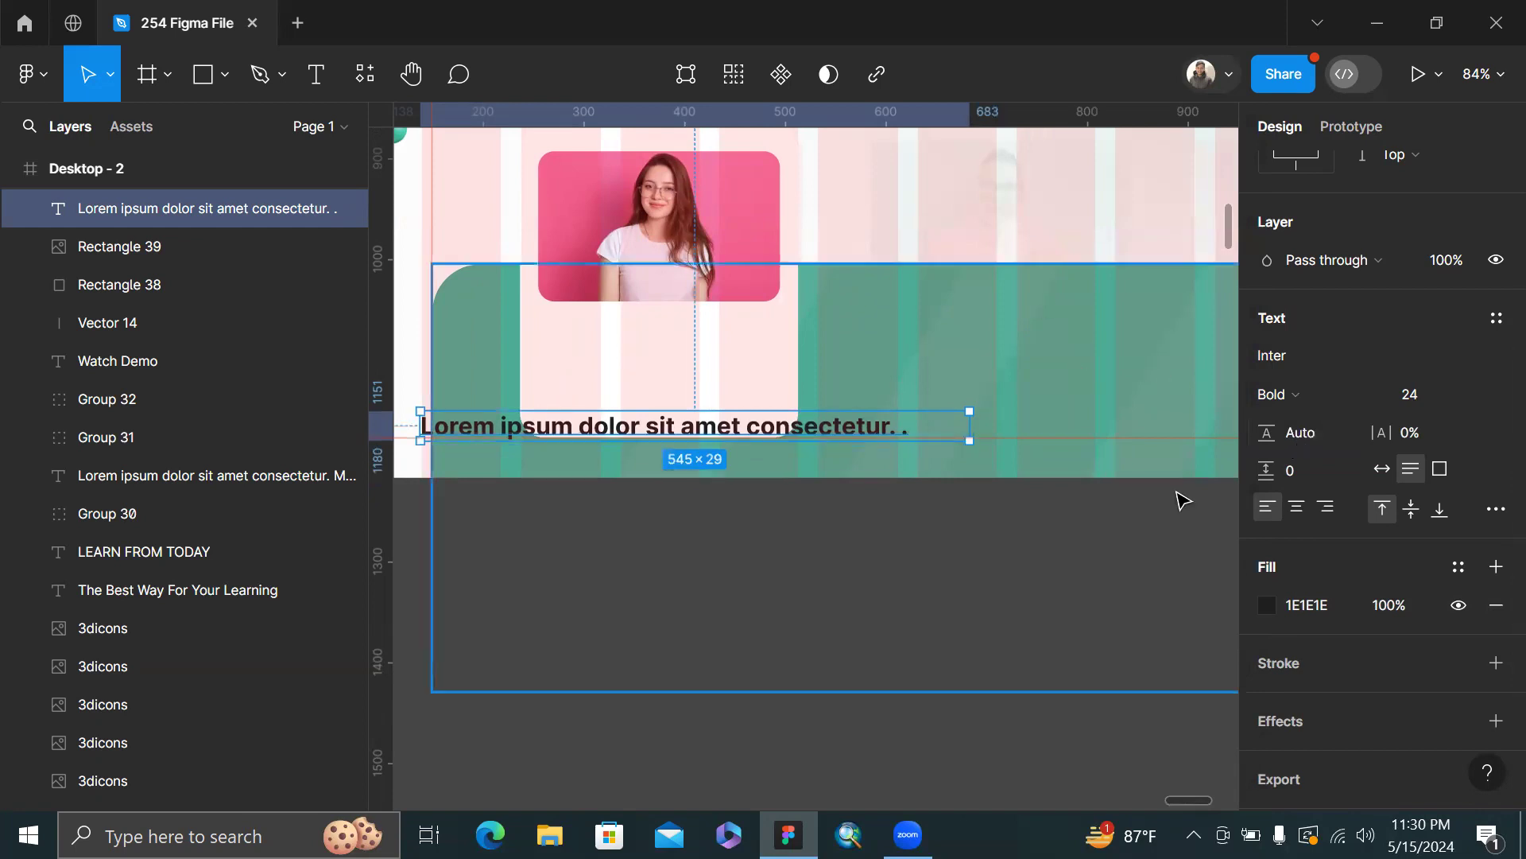
{"action": "left_click", "coordinate": [1383, 468]}
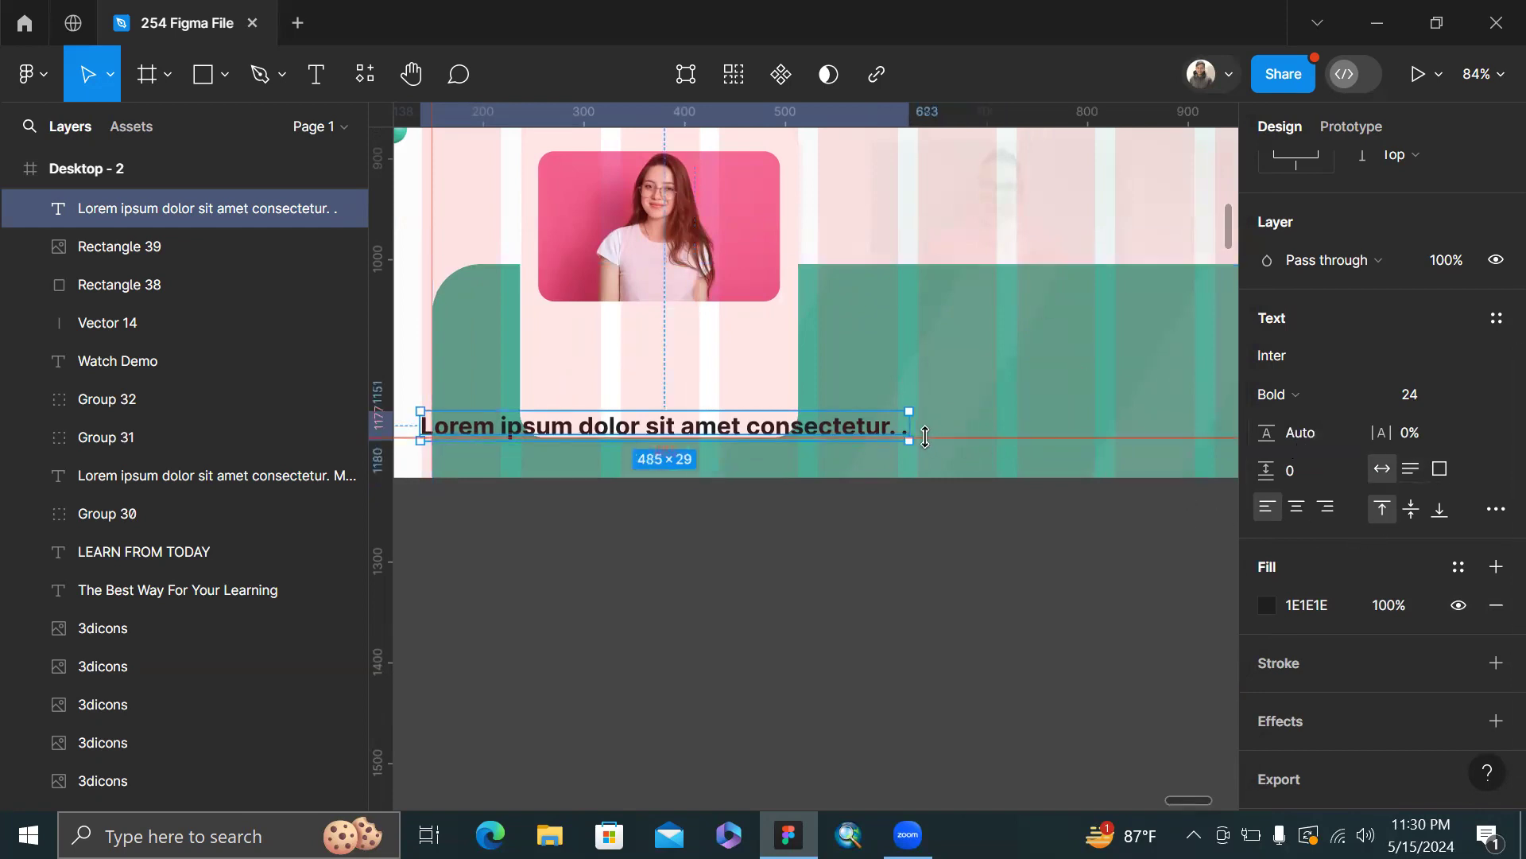
- Move the card title beneath the photo, aligned with its left edge, and narrow the text box to 240
{"action": "scroll", "coordinate": [914, 427], "scroll_direction": "left", "scroll_amount": 2}
{"action": "scroll", "coordinate": [915, 429], "scroll_direction": "left", "scroll_amount": 10}
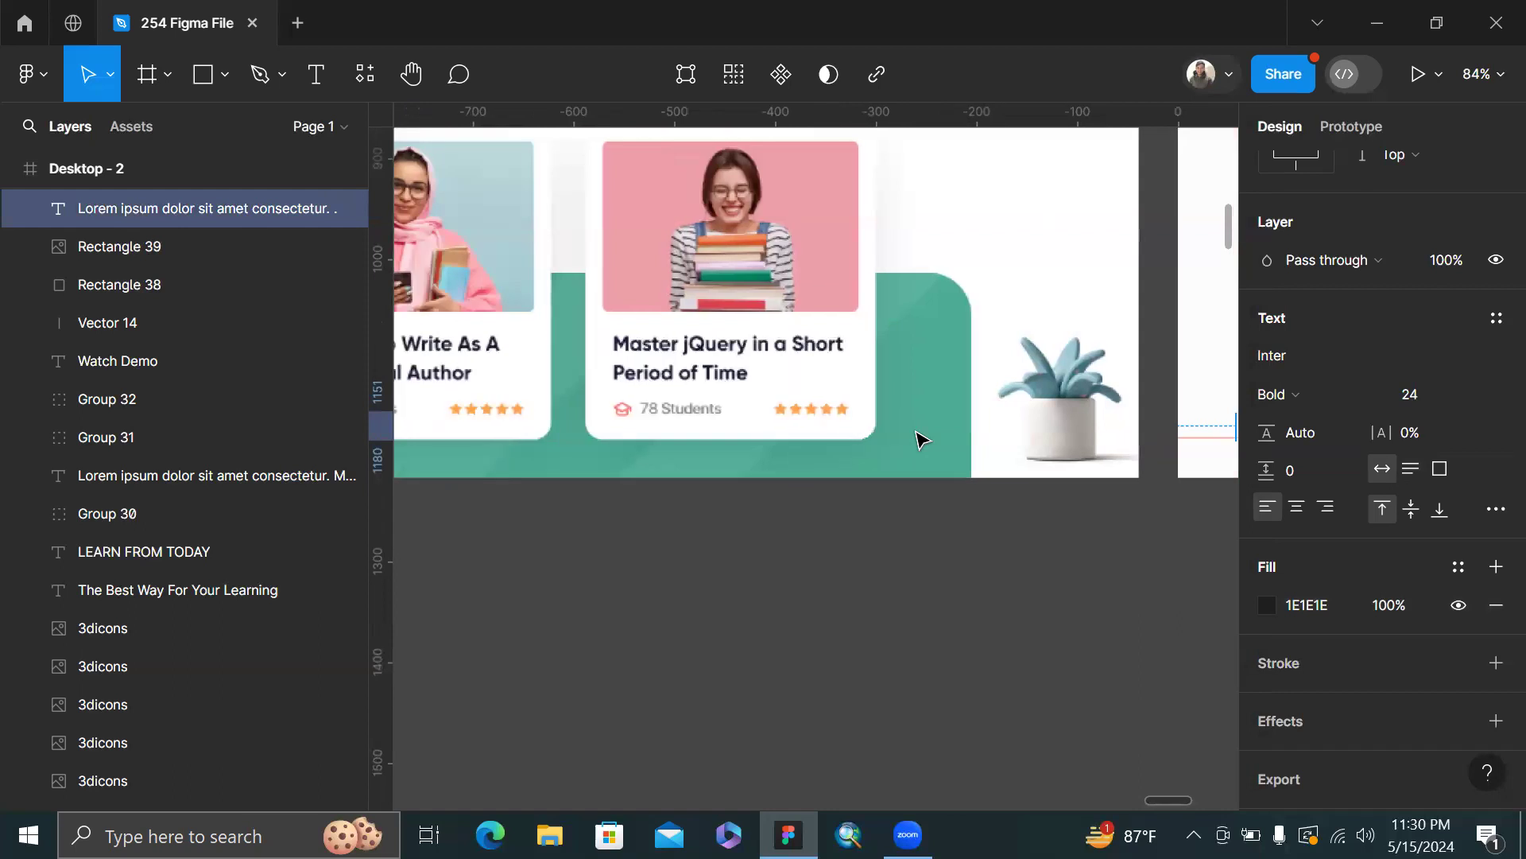
{"action": "scroll", "coordinate": [917, 436], "scroll_direction": "right", "scroll_amount": 8}
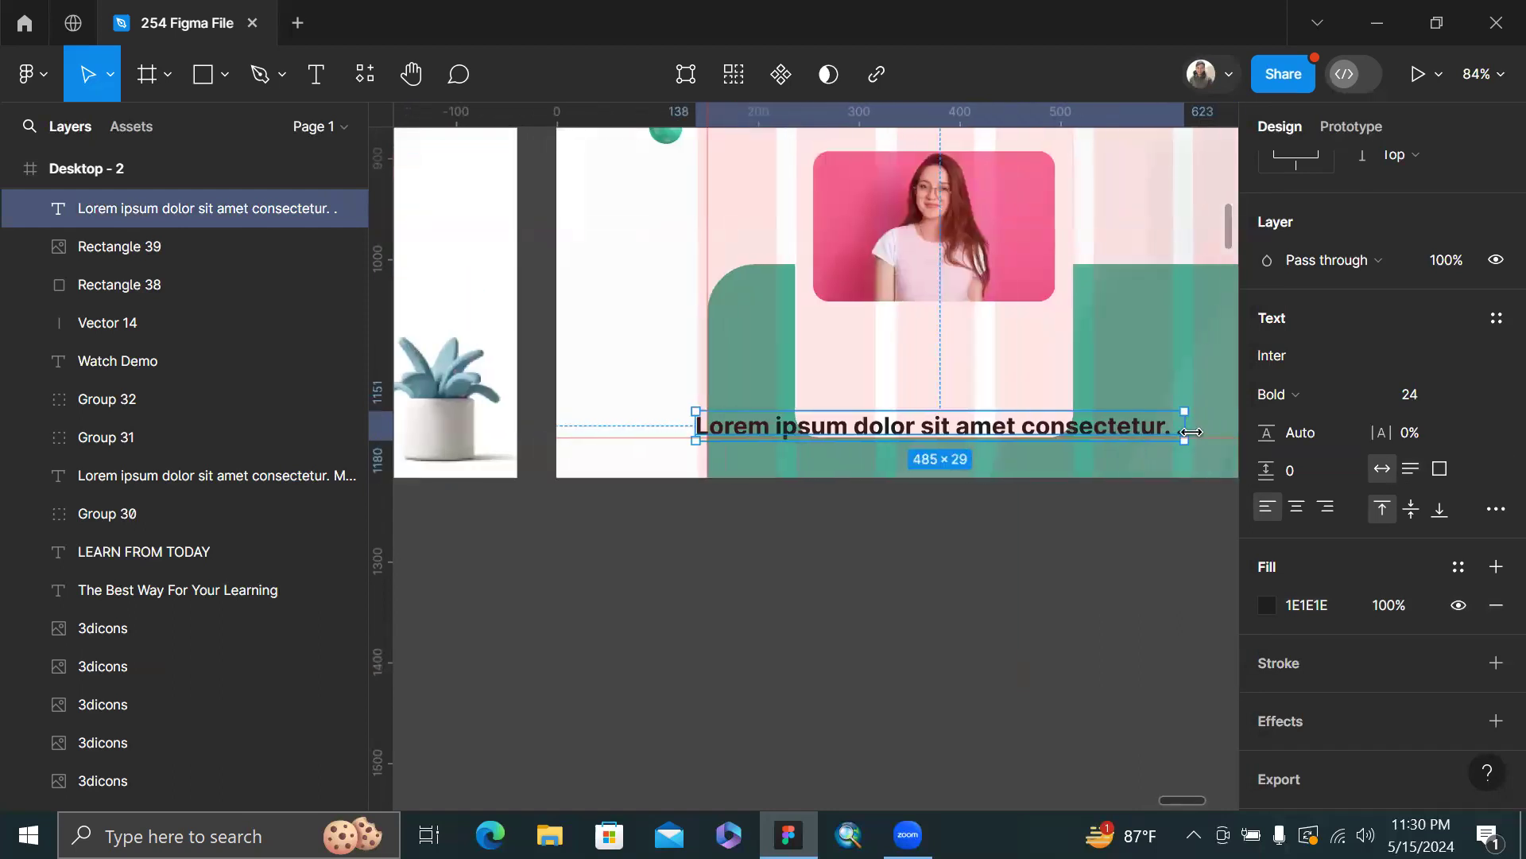
{"action": "left_click_drag", "start_coordinate": [1103, 455], "coordinate": [974, 456]}
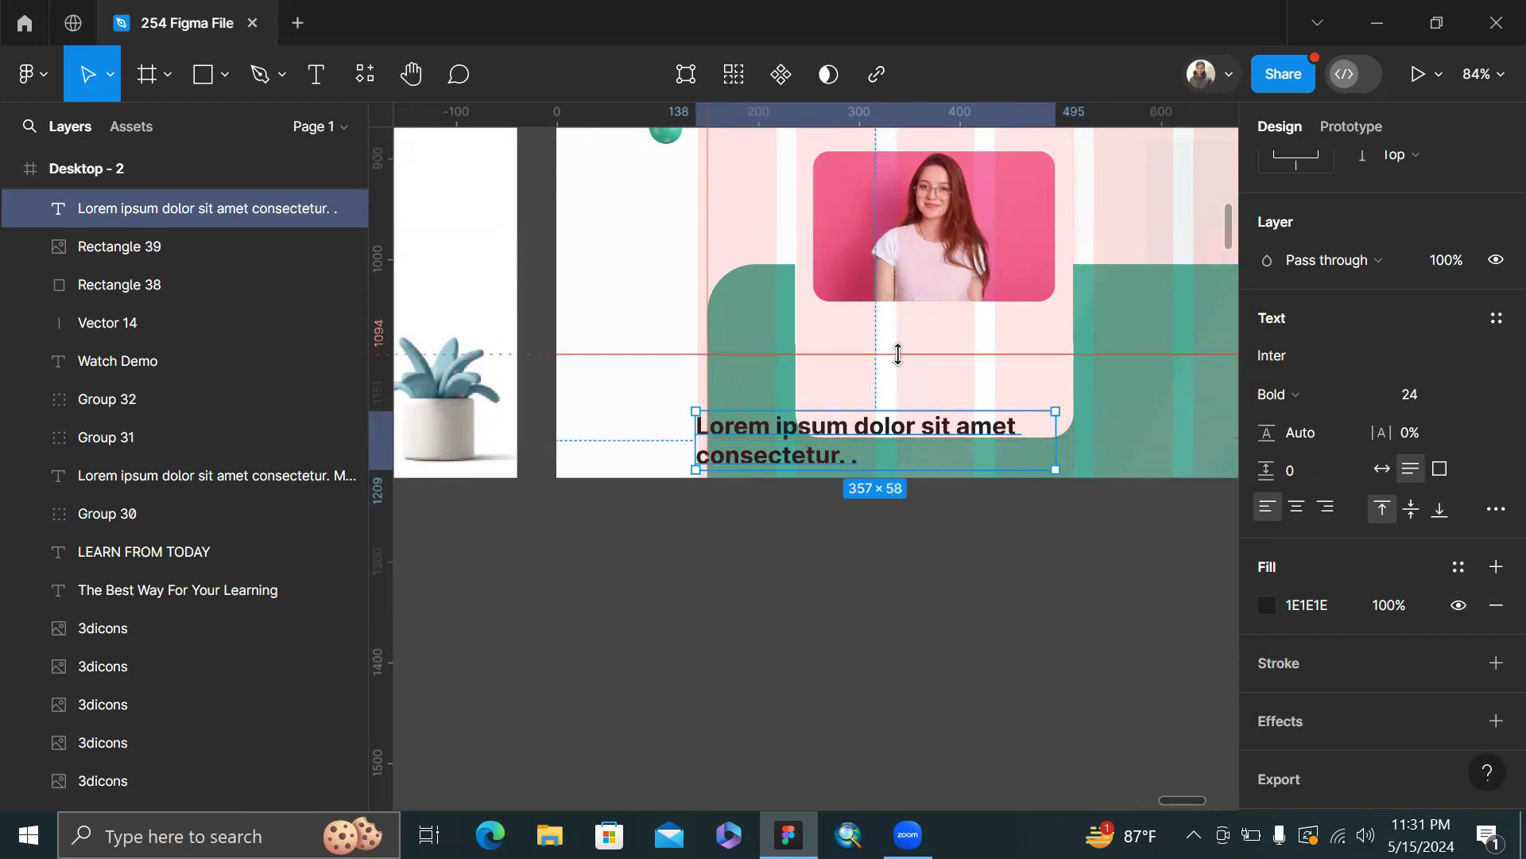
{"action": "scroll", "coordinate": [880, 390], "scroll_direction": "up", "scroll_amount": 3}
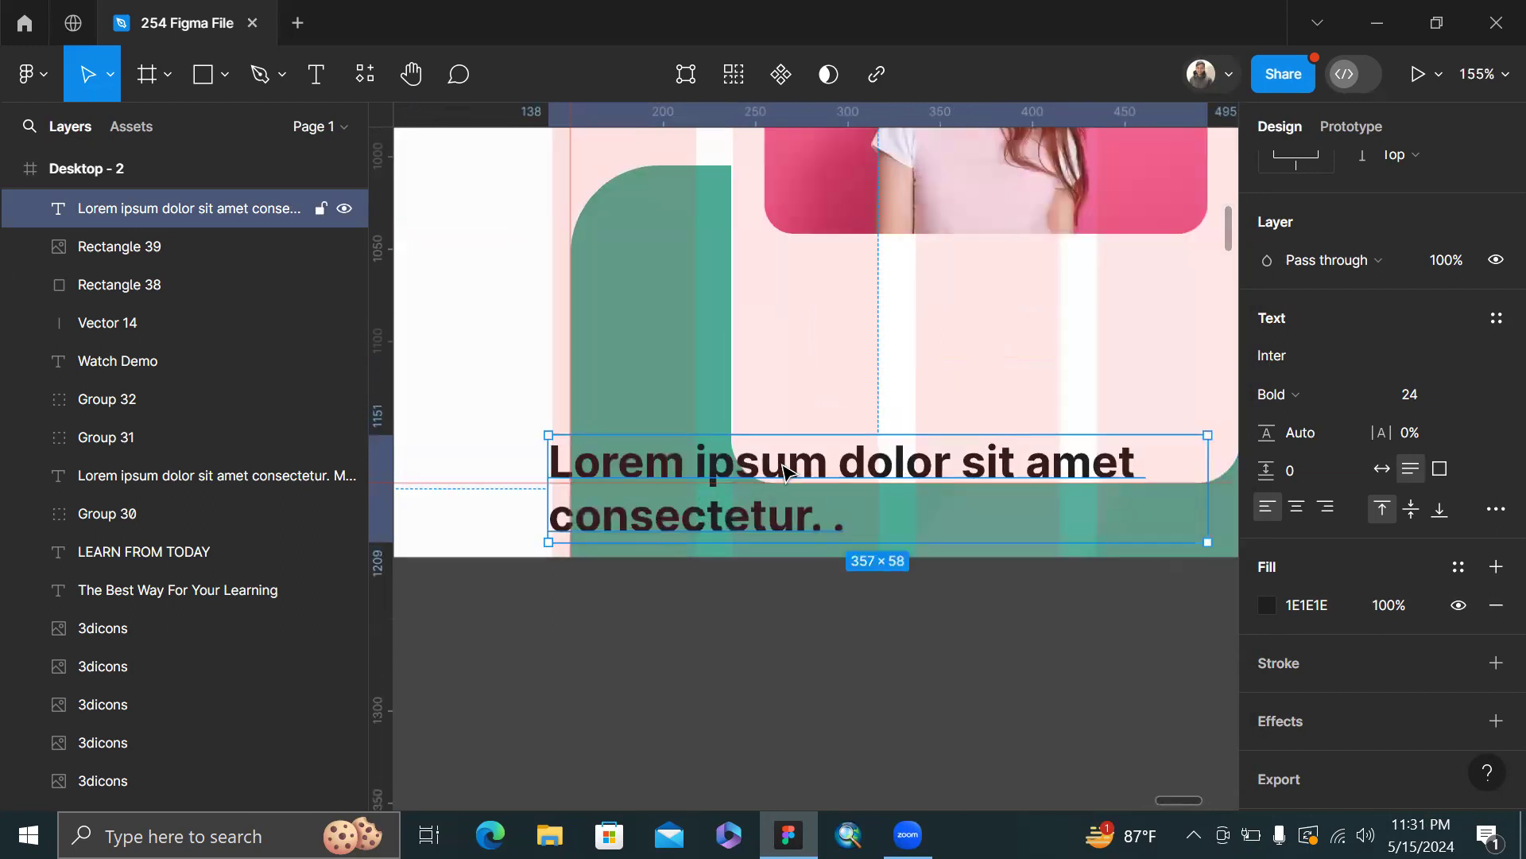
{"action": "scroll", "coordinate": [875, 387], "scroll_direction": "left", "scroll_amount": 2}
{"action": "left_click_drag", "start_coordinate": [874, 388], "coordinate": [880, 341]}
{"action": "scroll", "coordinate": [880, 342], "scroll_direction": "right", "scroll_amount": 3}
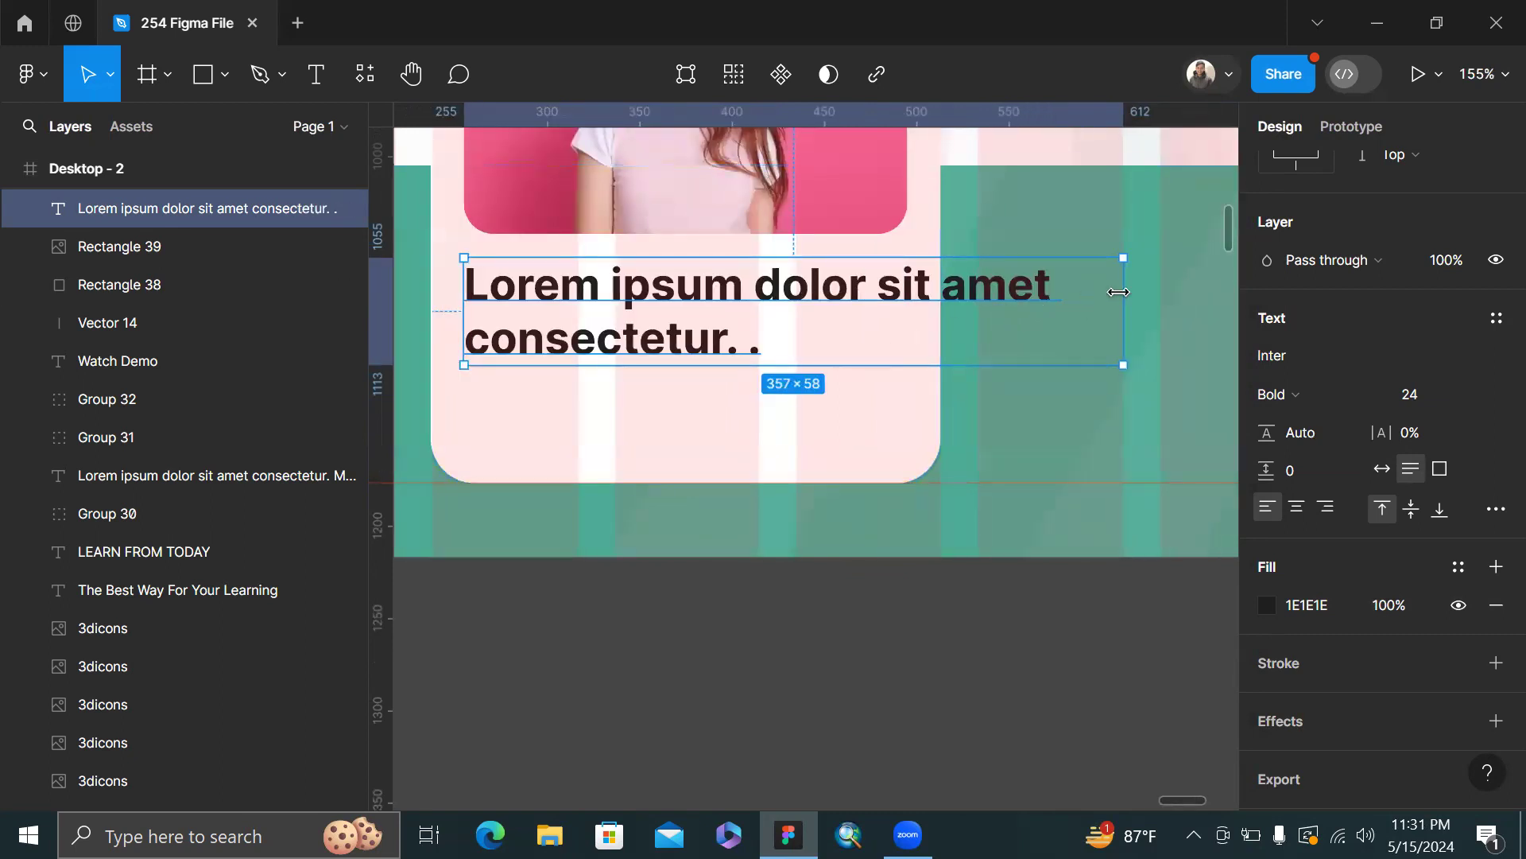
{"action": "left_click_drag", "start_coordinate": [1032, 300], "coordinate": [900, 303]}
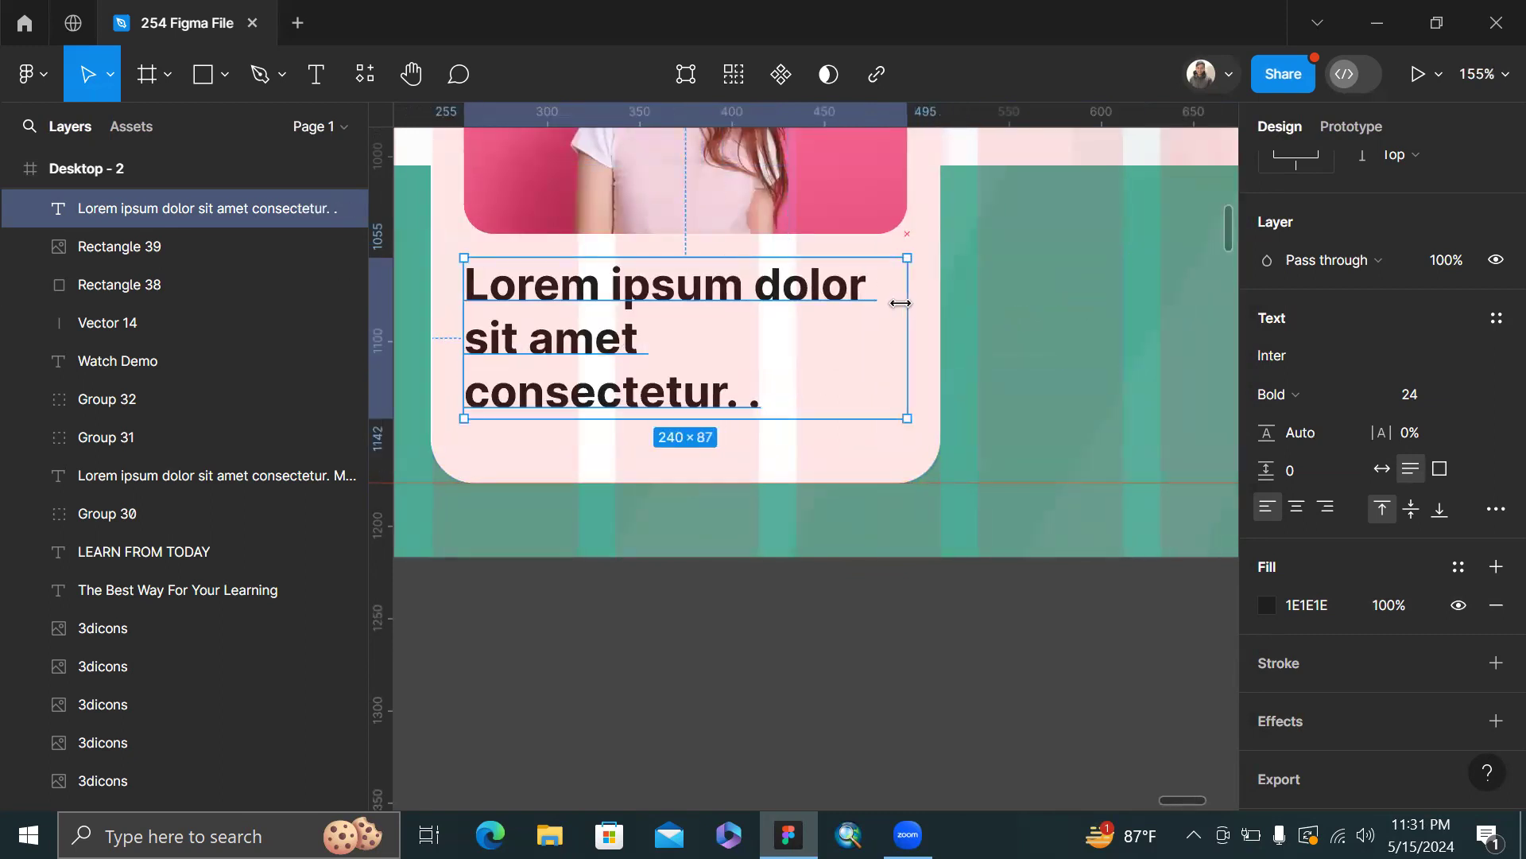
- Shorten the card title to "Lorem ipsum dolor sit amet" and set its font size to 20
{"action": "double_click", "coordinate": [617, 391]}
{"action": "left_click_drag", "start_coordinate": [769, 387], "coordinate": [342, 439]}
{"action": "key", "text": "BackSpace"}
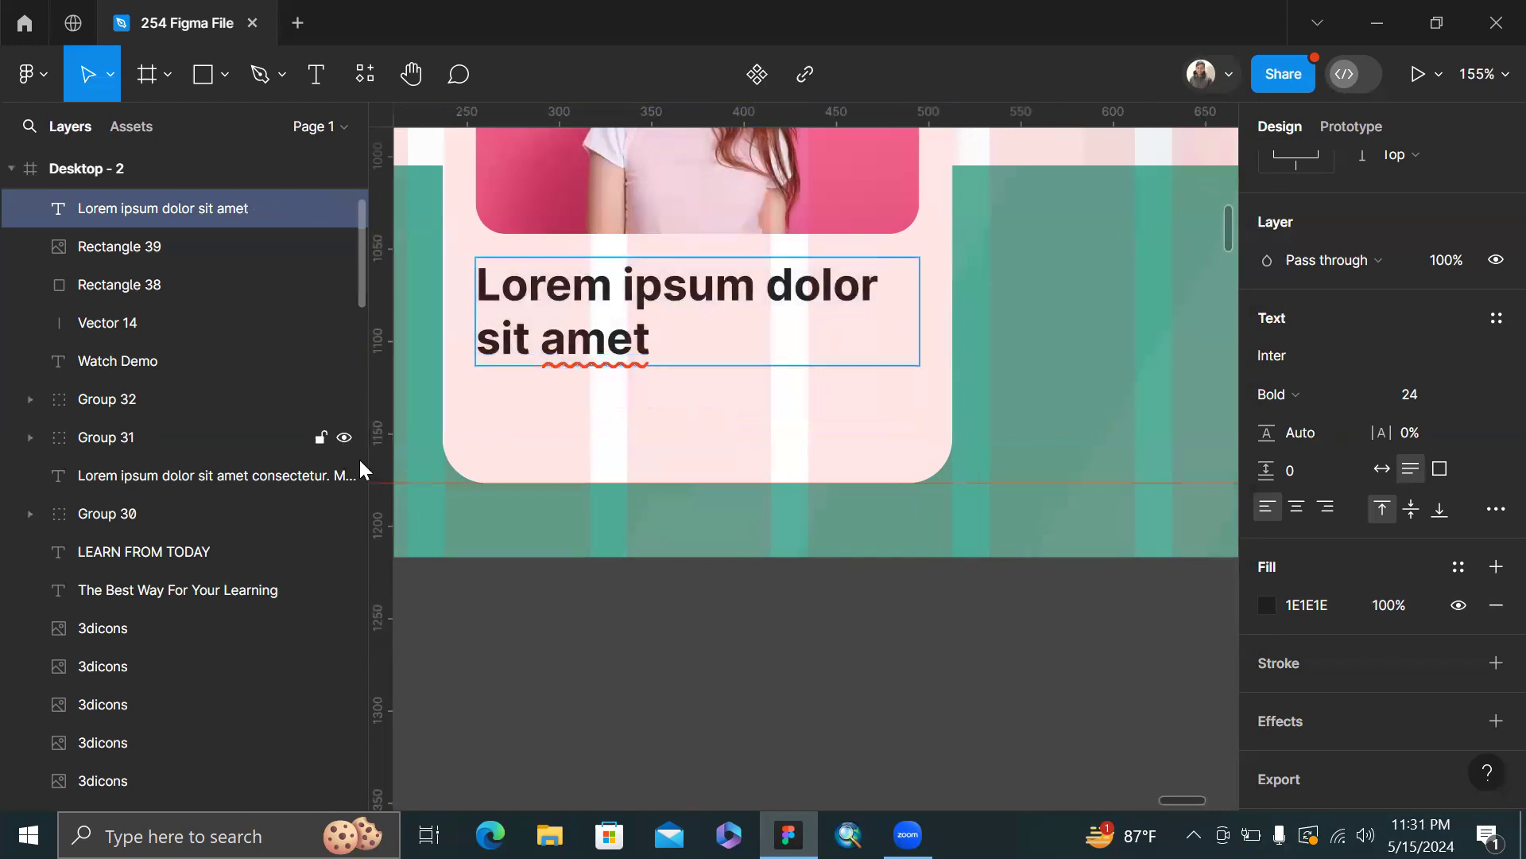
{"action": "key", "text": "Escape"}
{"action": "left_click", "coordinate": [1433, 404]}
{"action": "type", "text": "20"}
{"action": "key", "text": "Return"}
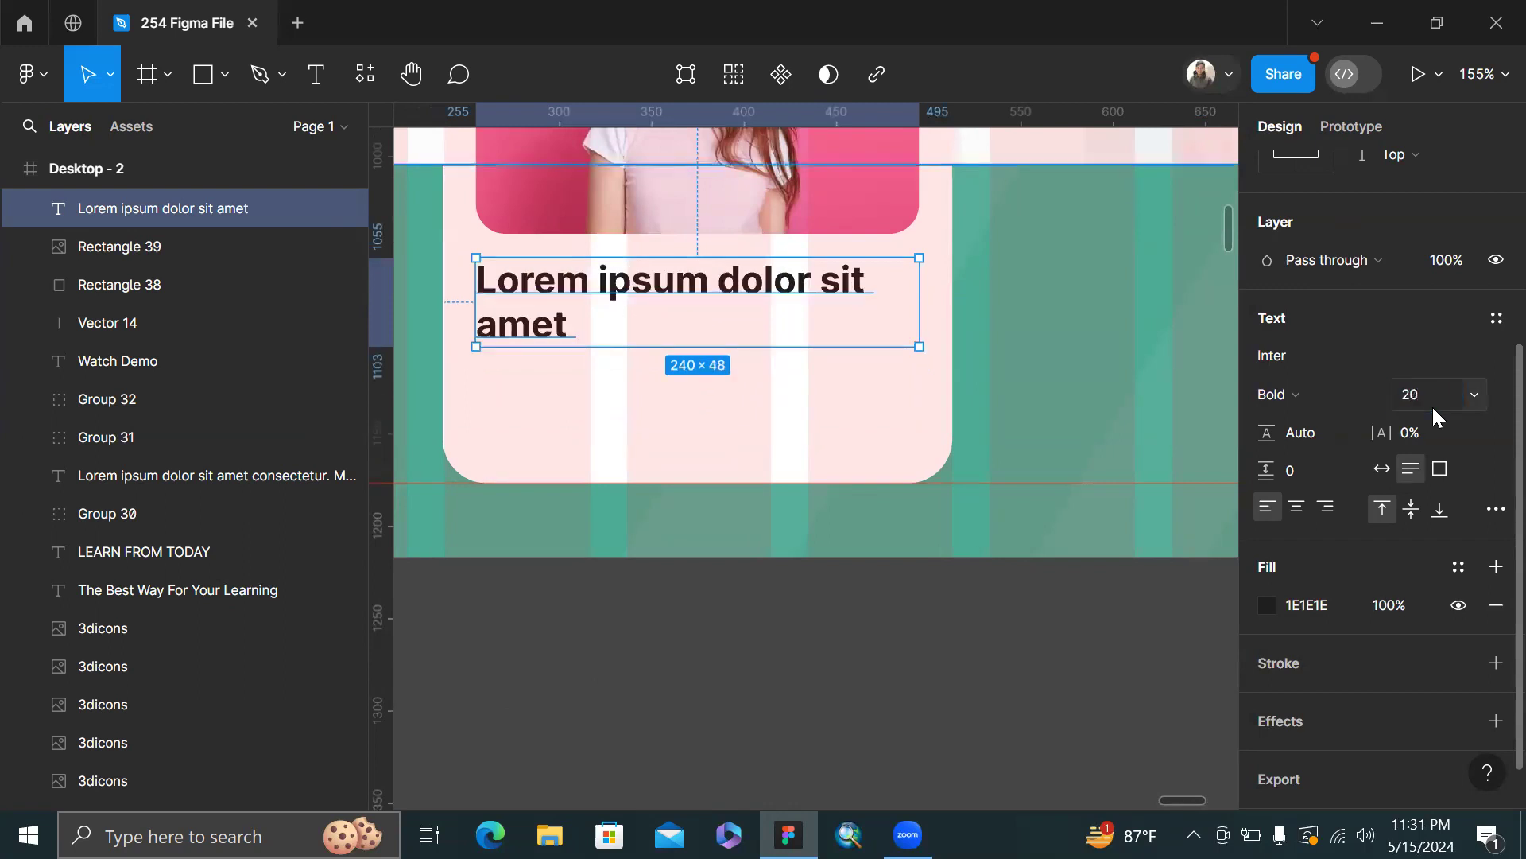
{"action": "scroll", "coordinate": [528, 307], "scroll_direction": "up", "scroll_amount": 2}
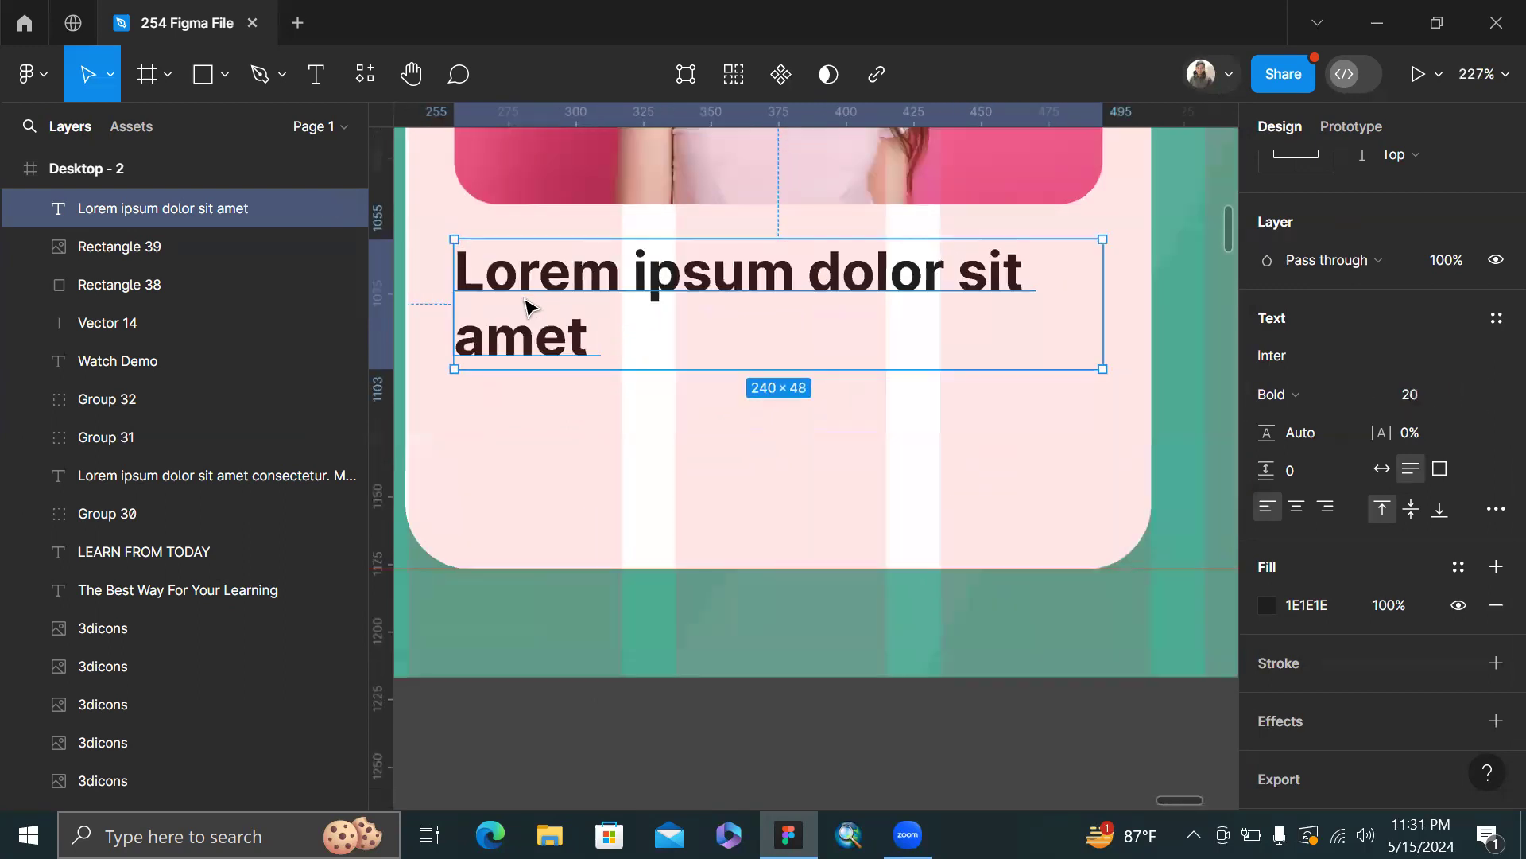
{"action": "scroll", "coordinate": [528, 307], "scroll_direction": "down", "scroll_amount": 4}
{"action": "left_click_drag", "start_coordinate": [551, 305], "coordinate": [551, 308]}
{"action": "scroll", "coordinate": [551, 308], "scroll_direction": "down", "scroll_amount": 4}
{"action": "left_click", "coordinate": [593, 469]}
- Following the reference card's rating row, draw a star about 13 × 13 below the title on the white card
{"action": "scroll", "coordinate": [593, 468], "scroll_direction": "left", "scroll_amount": 10}
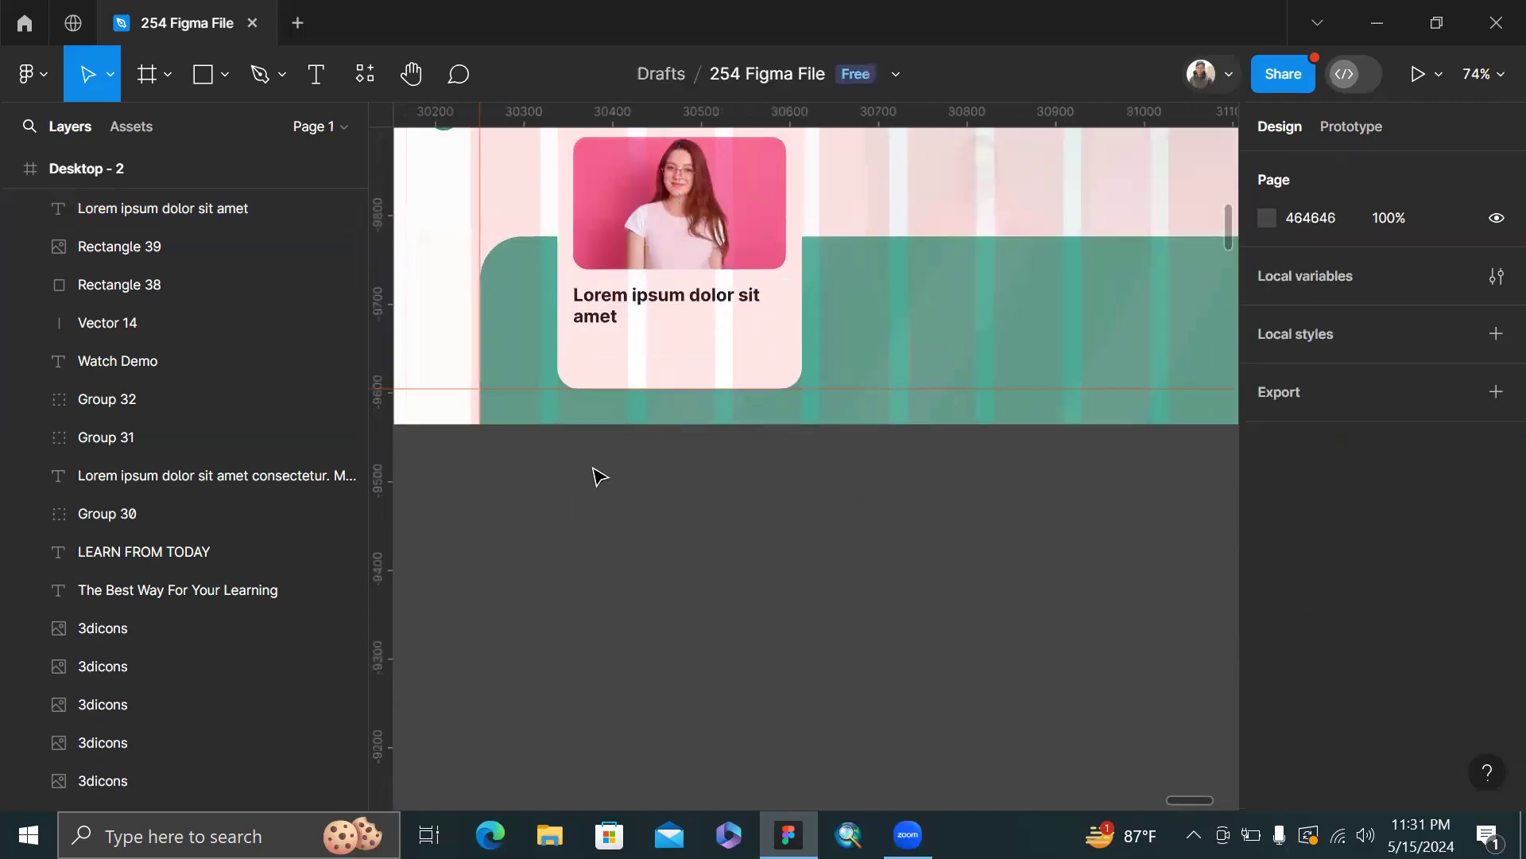
{"action": "scroll", "coordinate": [599, 476], "scroll_direction": "left", "scroll_amount": 5}
{"action": "scroll", "coordinate": [654, 406], "scroll_direction": "up", "scroll_amount": 5}
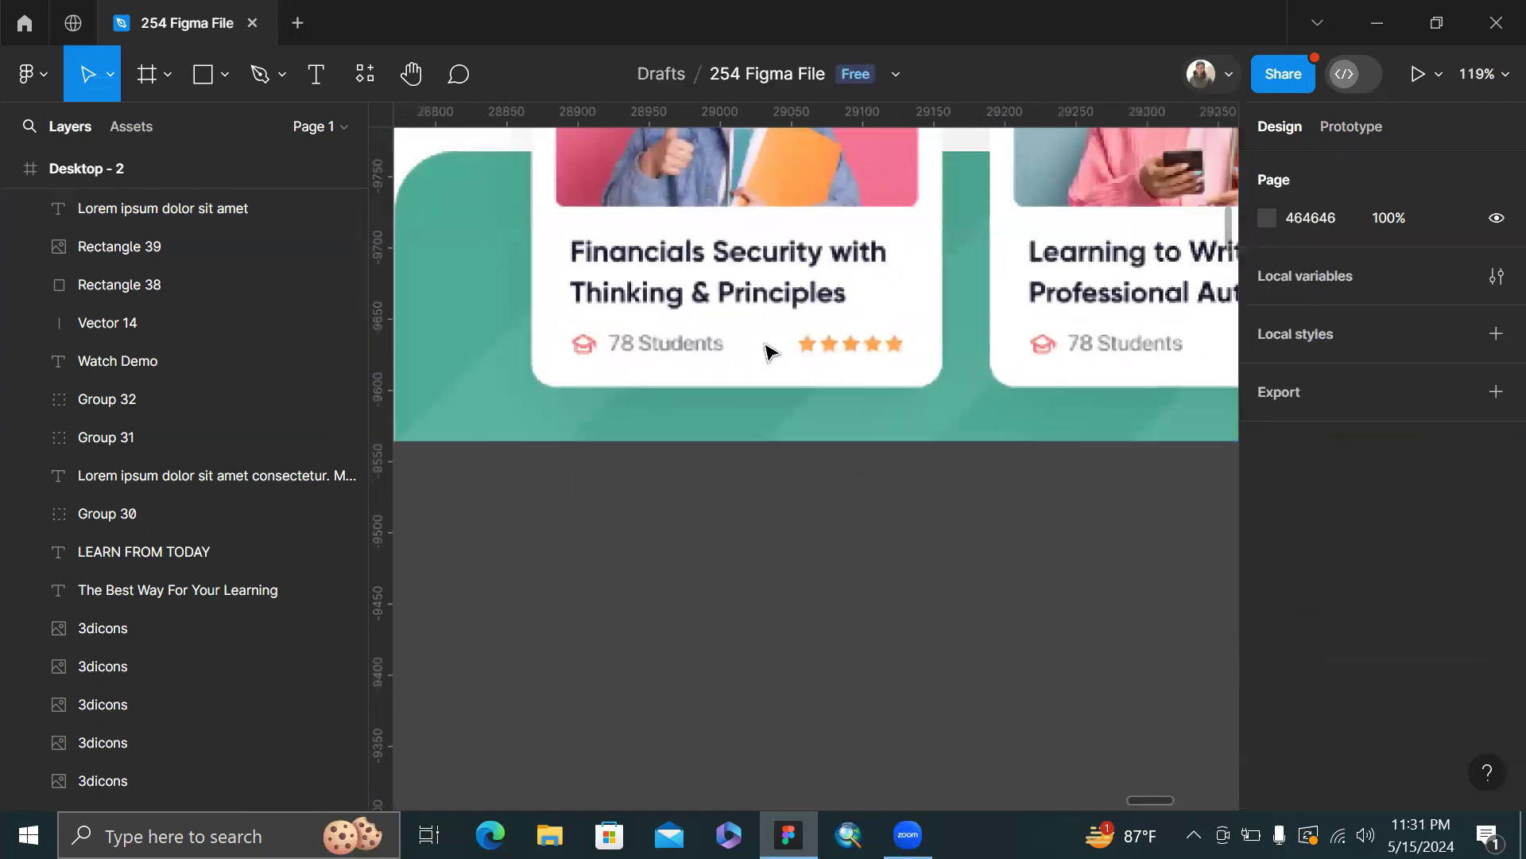
{"action": "scroll", "coordinate": [770, 349], "scroll_direction": "down", "scroll_amount": 5}
{"action": "scroll", "coordinate": [767, 348], "scroll_direction": "right", "scroll_amount": 5}
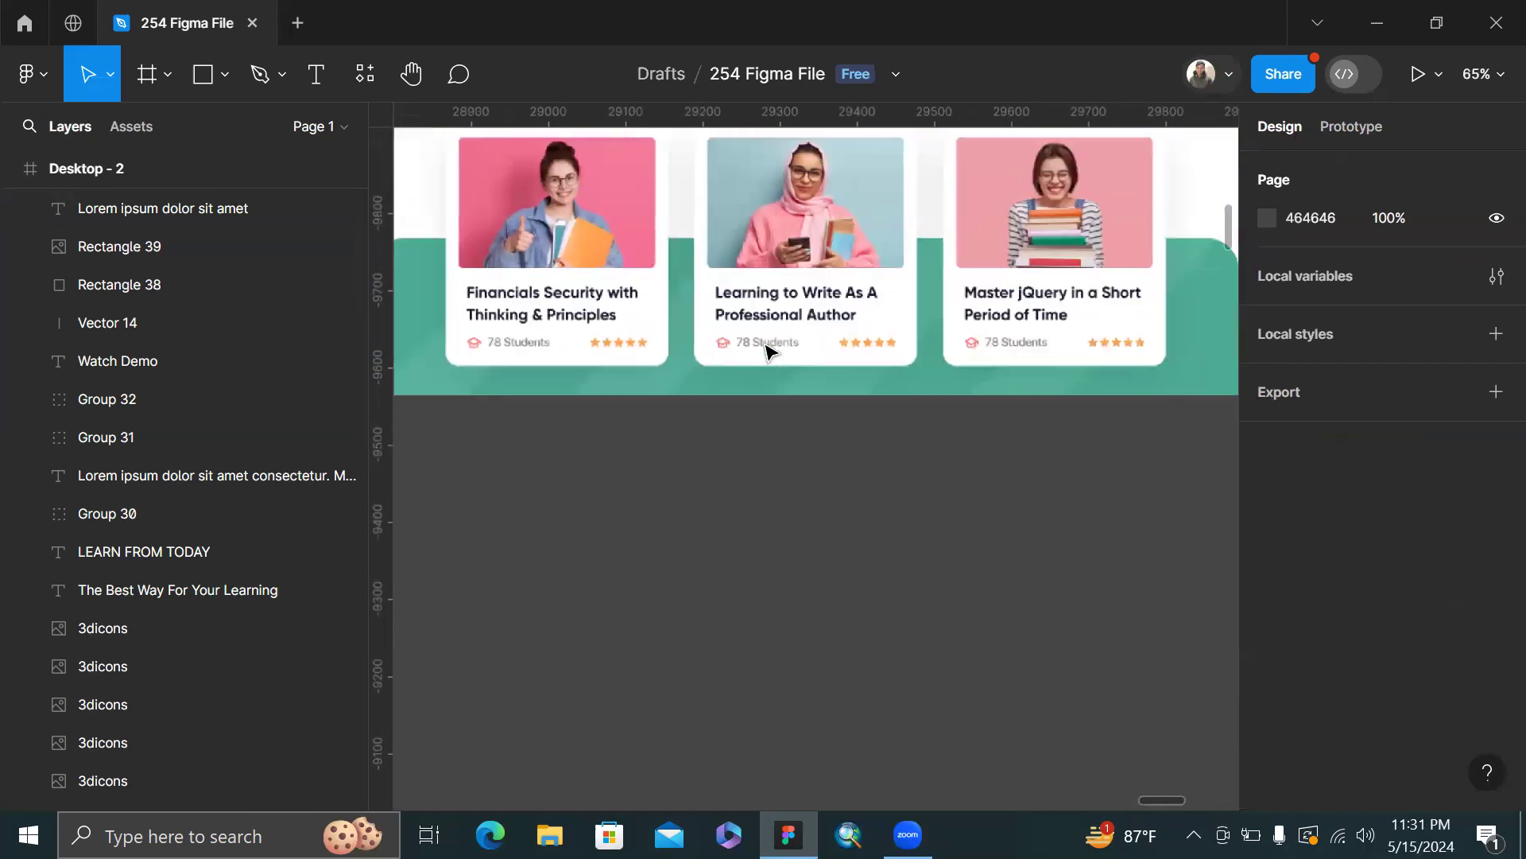
{"action": "scroll", "coordinate": [719, 350], "scroll_direction": "right", "scroll_amount": 10}
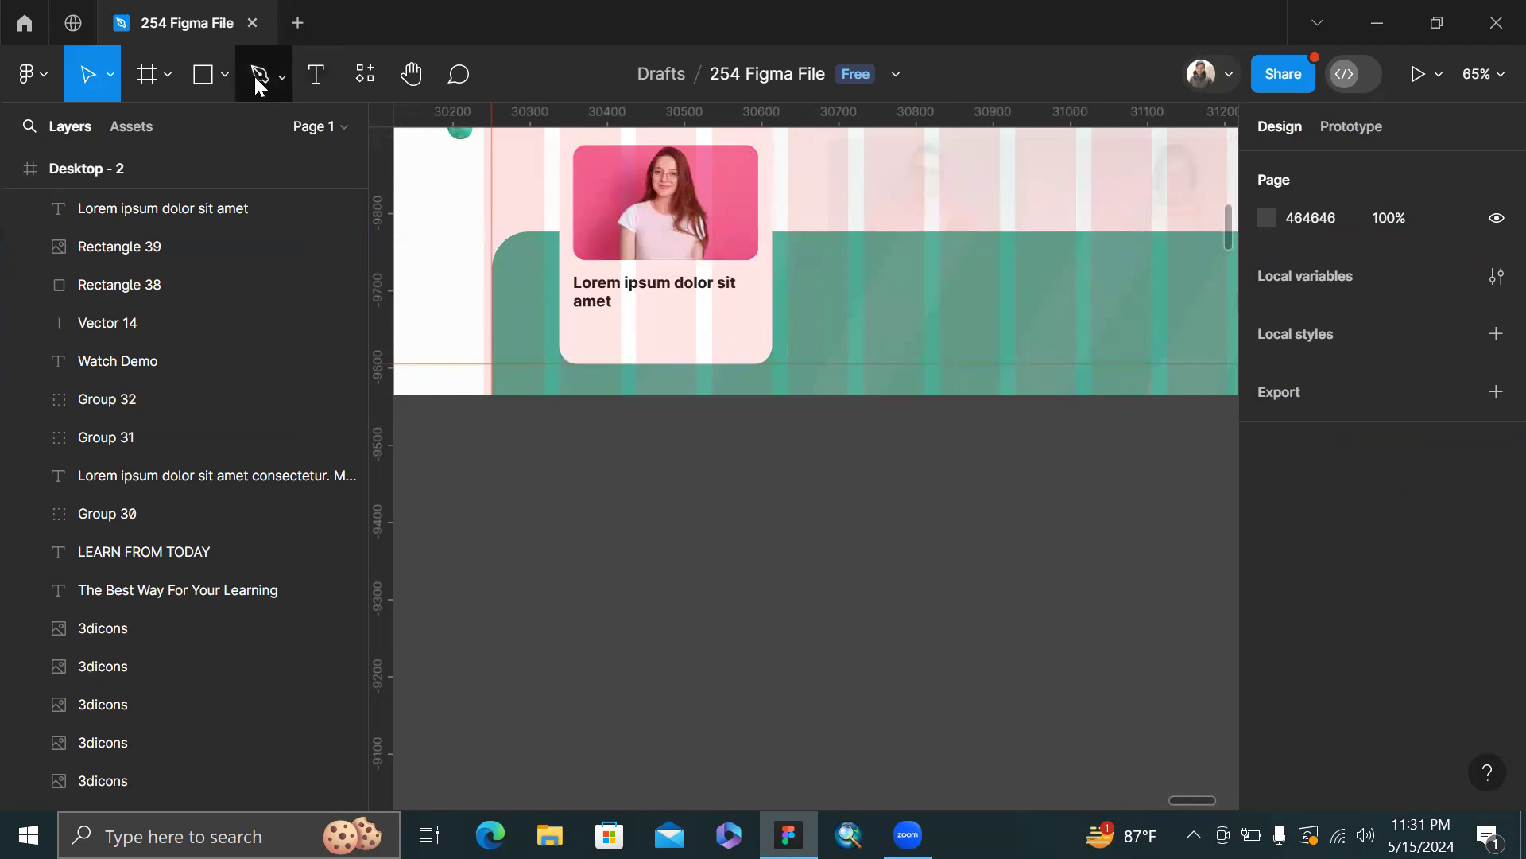
{"action": "left_click", "coordinate": [223, 77]}
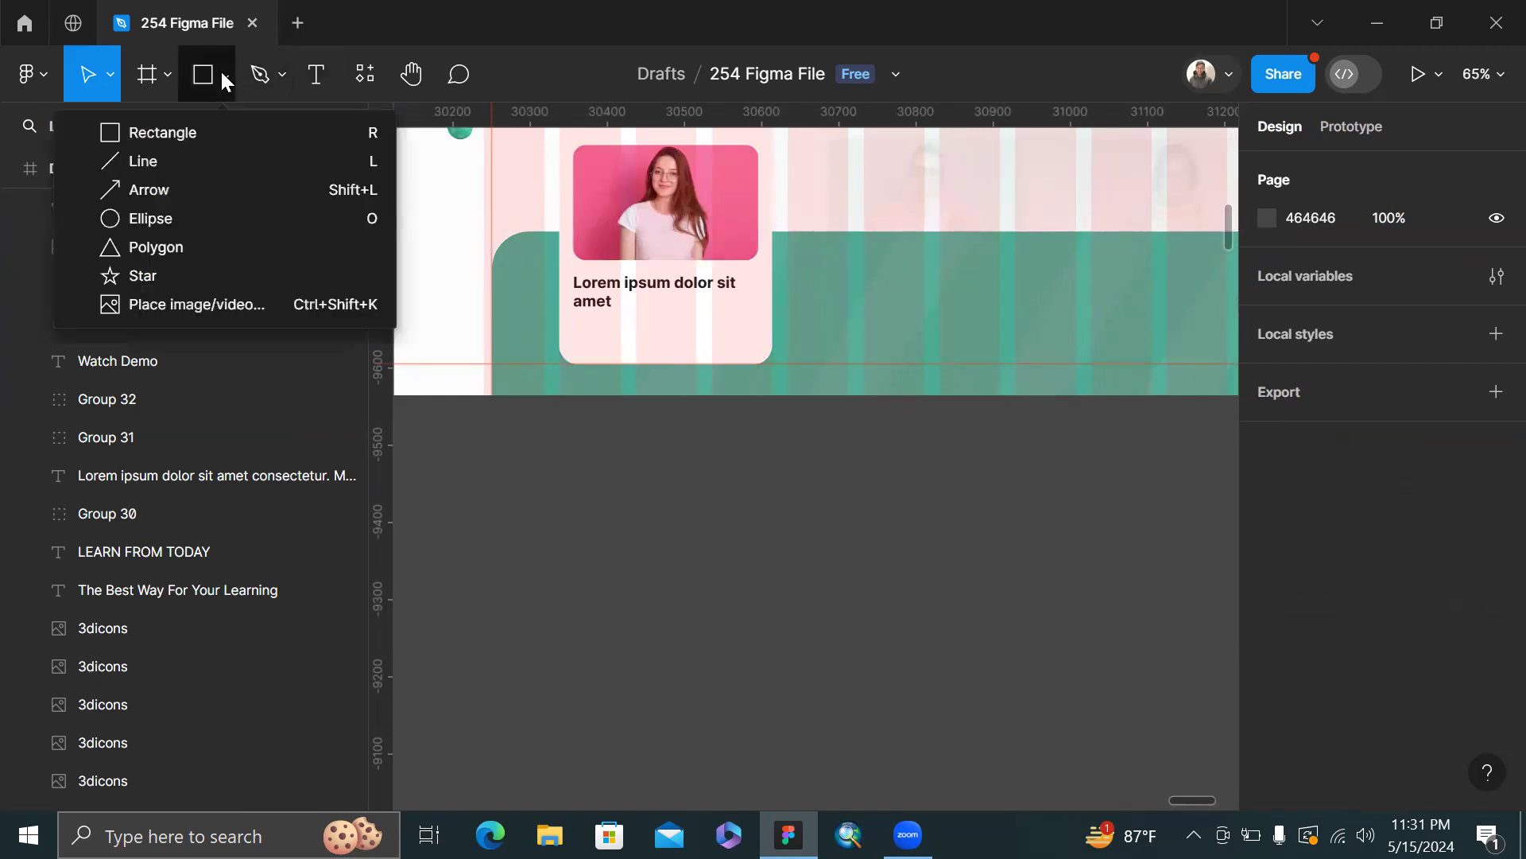
{"action": "left_click", "coordinate": [179, 276]}
{"action": "scroll", "coordinate": [532, 392], "scroll_direction": "up", "scroll_amount": 3, "text": "ctrl"}
{"action": "scroll", "coordinate": [756, 303], "scroll_direction": "up", "scroll_amount": 4, "text": "ctrl"}
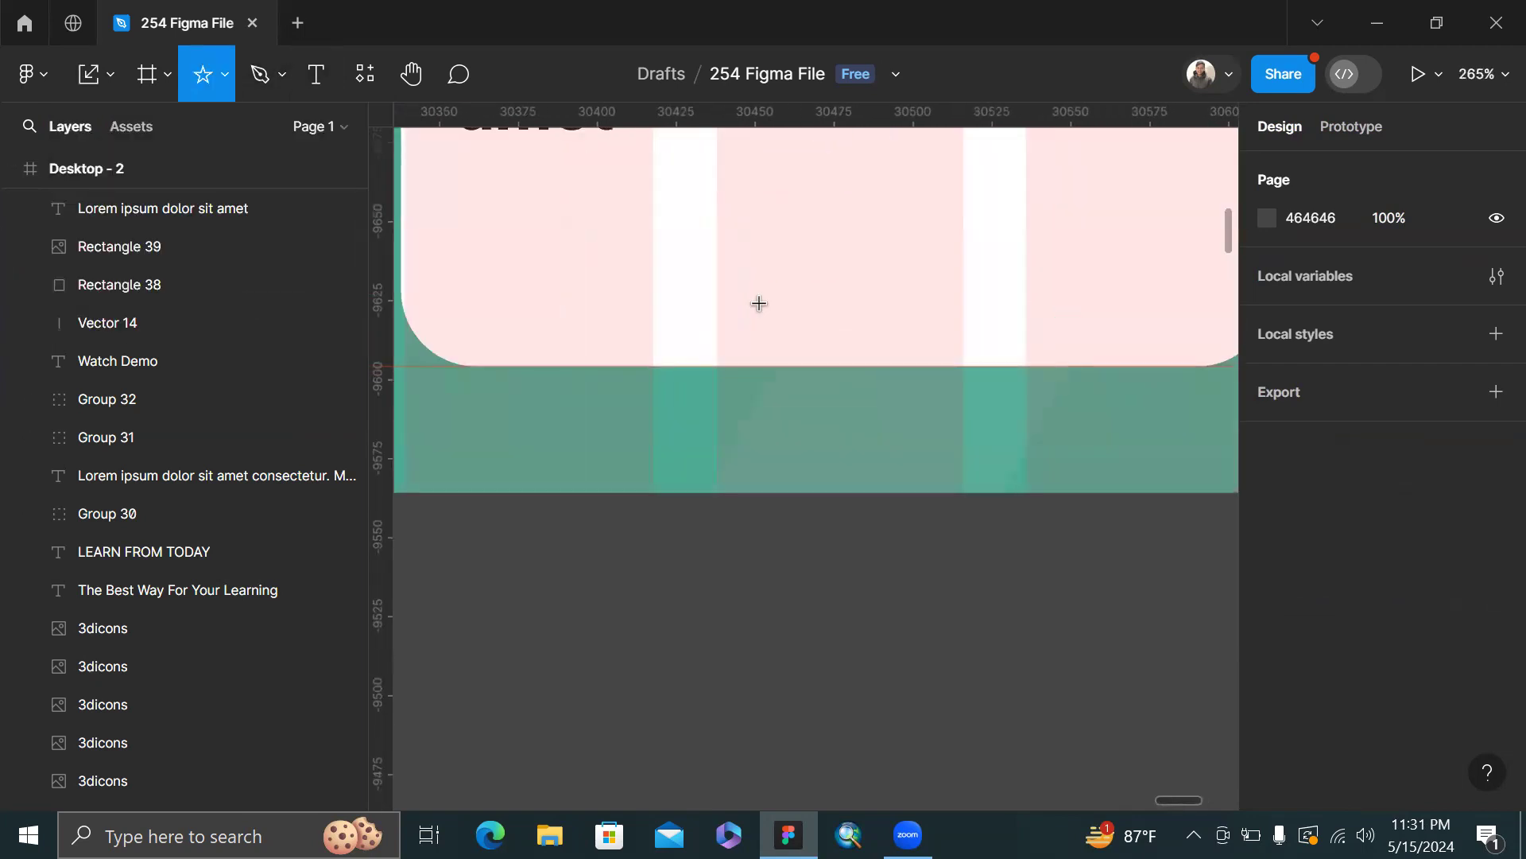
{"action": "left_click_drag", "start_coordinate": [756, 394], "coordinate": [783, 440]}
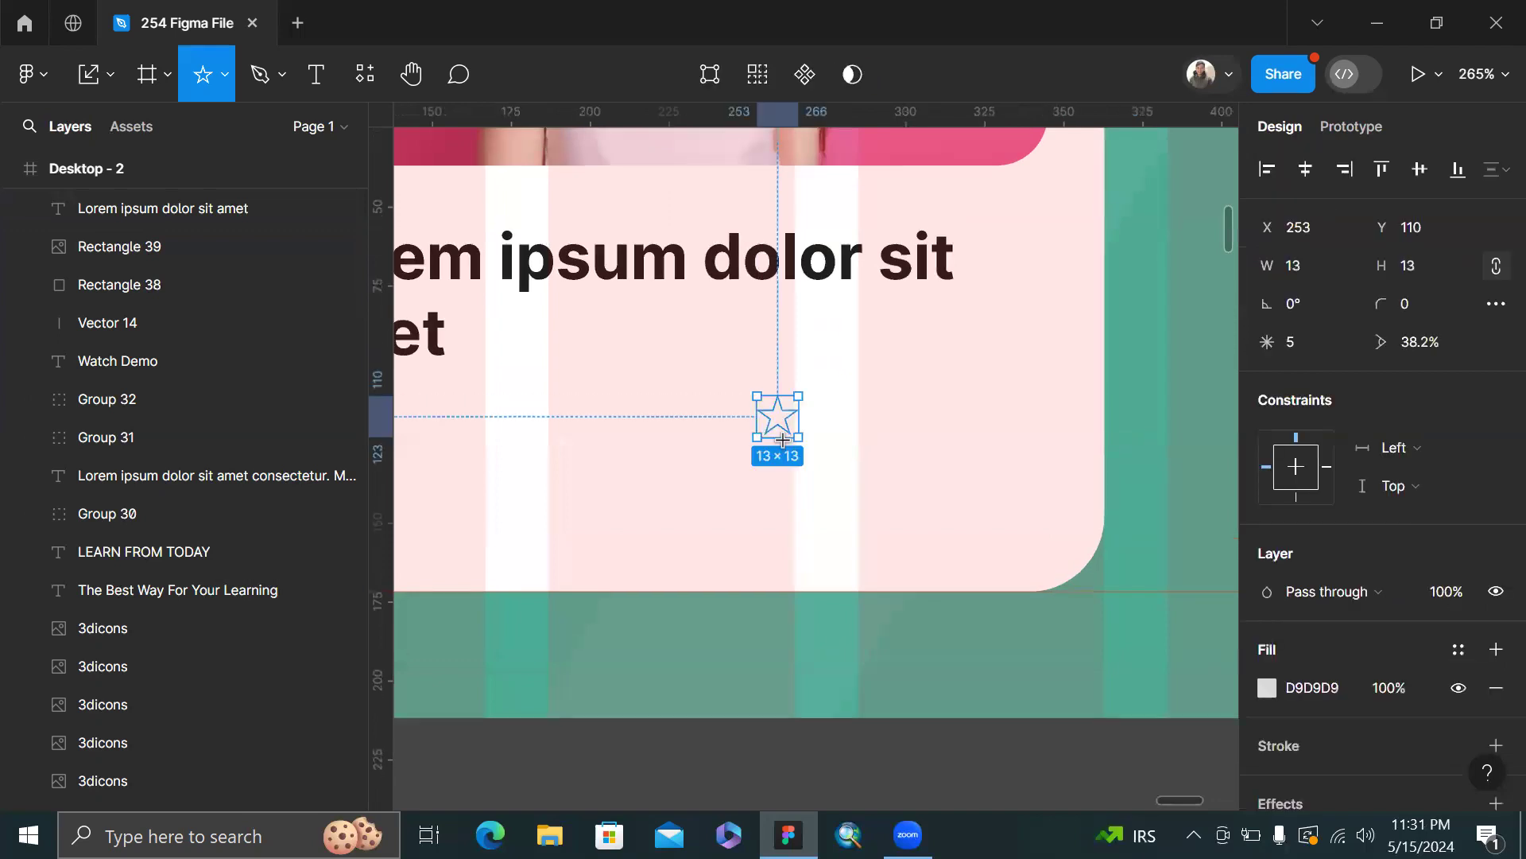
- Fill the small star with the orange page colour FAA24C
{"action": "left_click", "coordinate": [1268, 687]}
{"action": "left_click", "coordinate": [1058, 587]}
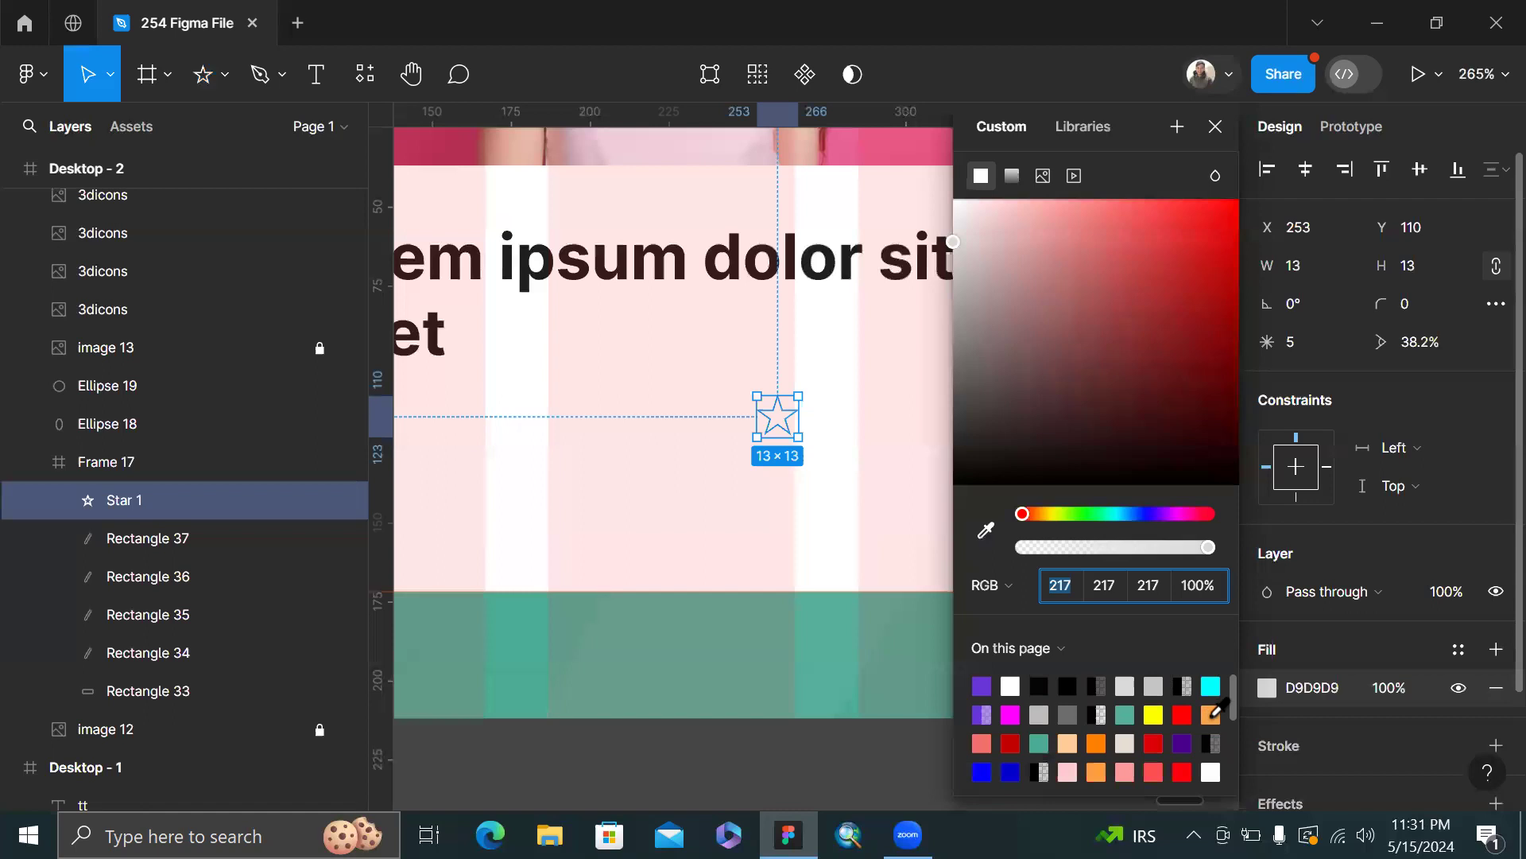
{"action": "left_click", "coordinate": [1211, 715]}
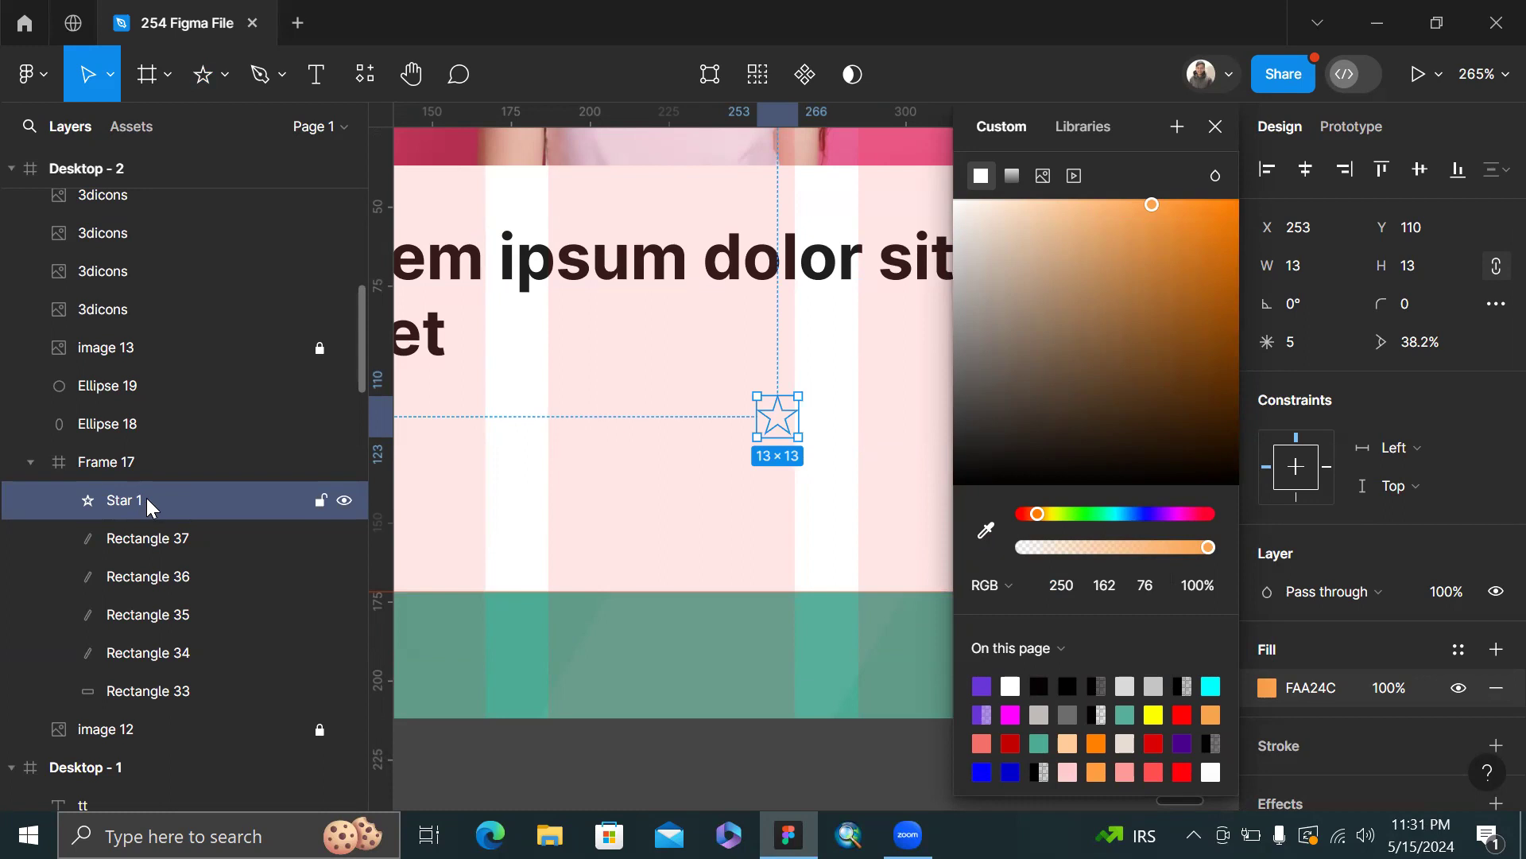
{"action": "scroll", "coordinate": [487, 368], "scroll_direction": "up", "scroll_amount": 3}
{"action": "scroll", "coordinate": [487, 368], "scroll_direction": "down", "scroll_amount": 5}
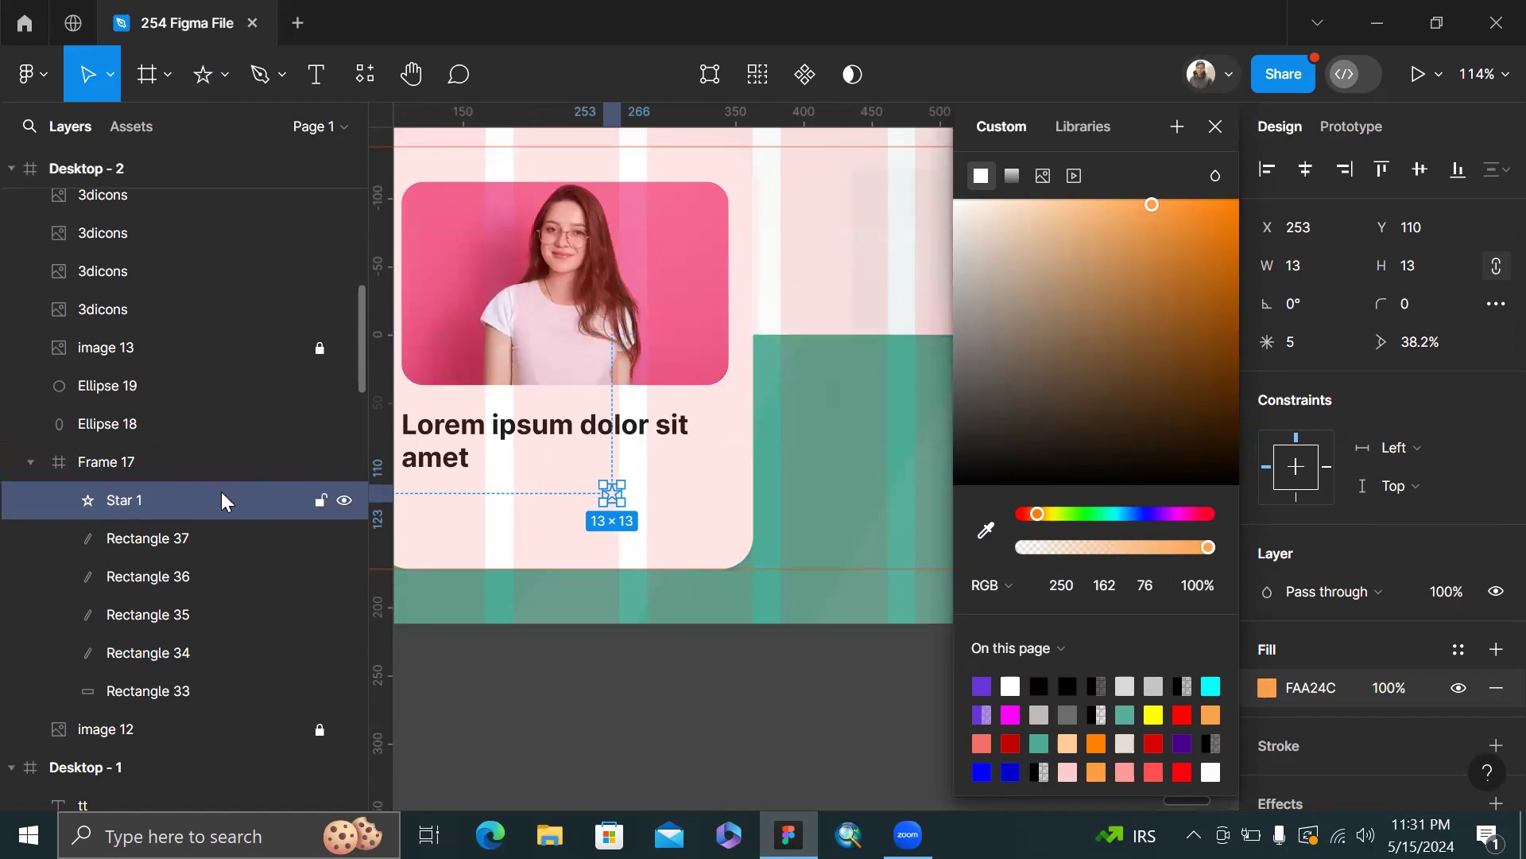
- Take the star out of Frame 17 into the Desktop - 2 frame and place it on the card at about X 448, Y 1116
{"action": "key", "text": "ctrl+x"}
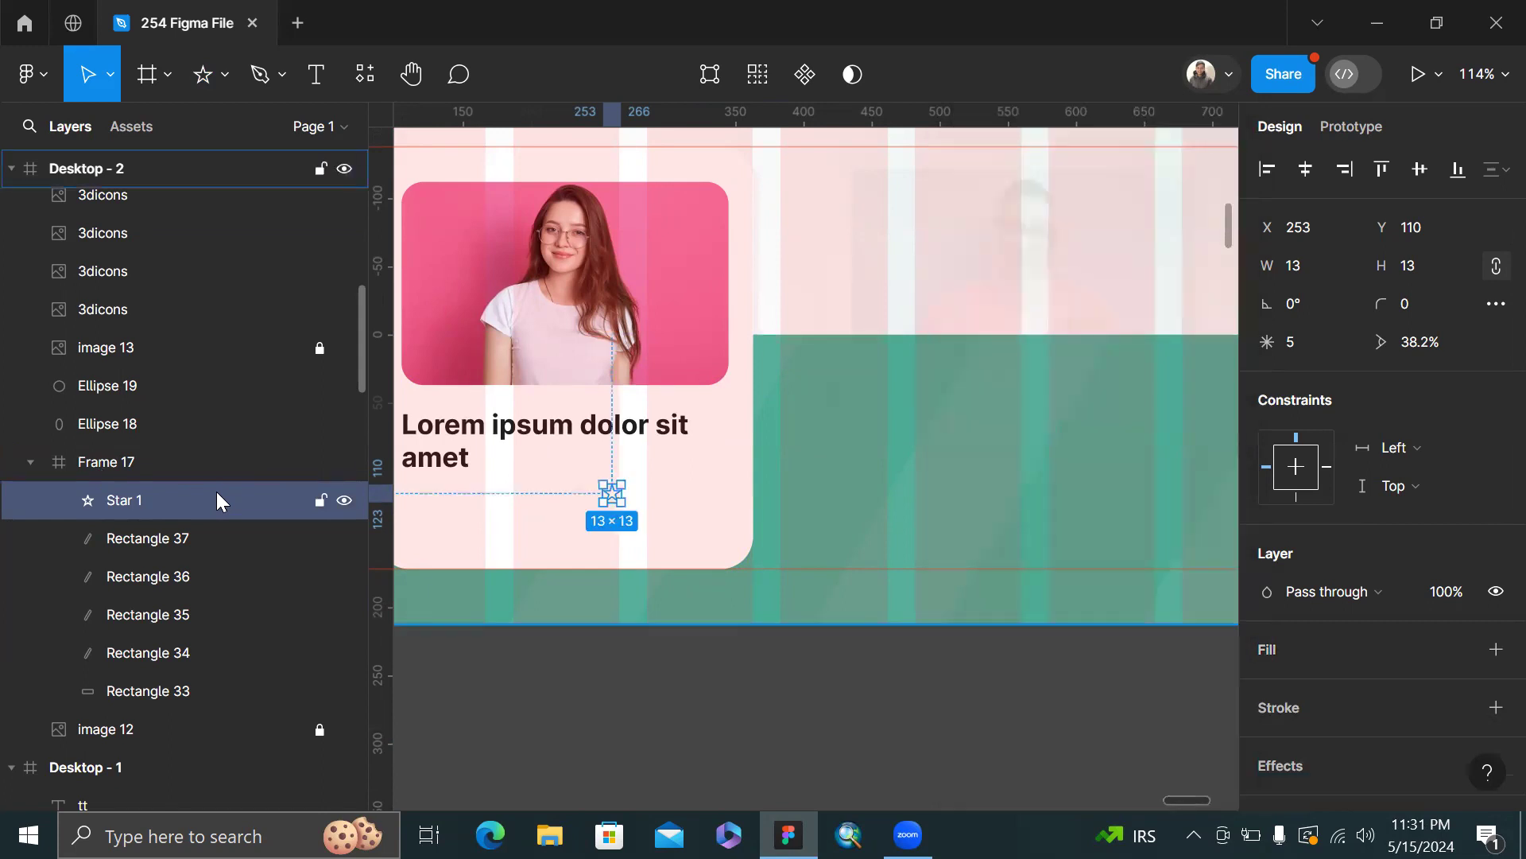
{"action": "key", "text": "Delete"}
{"action": "left_click", "coordinate": [587, 494]}
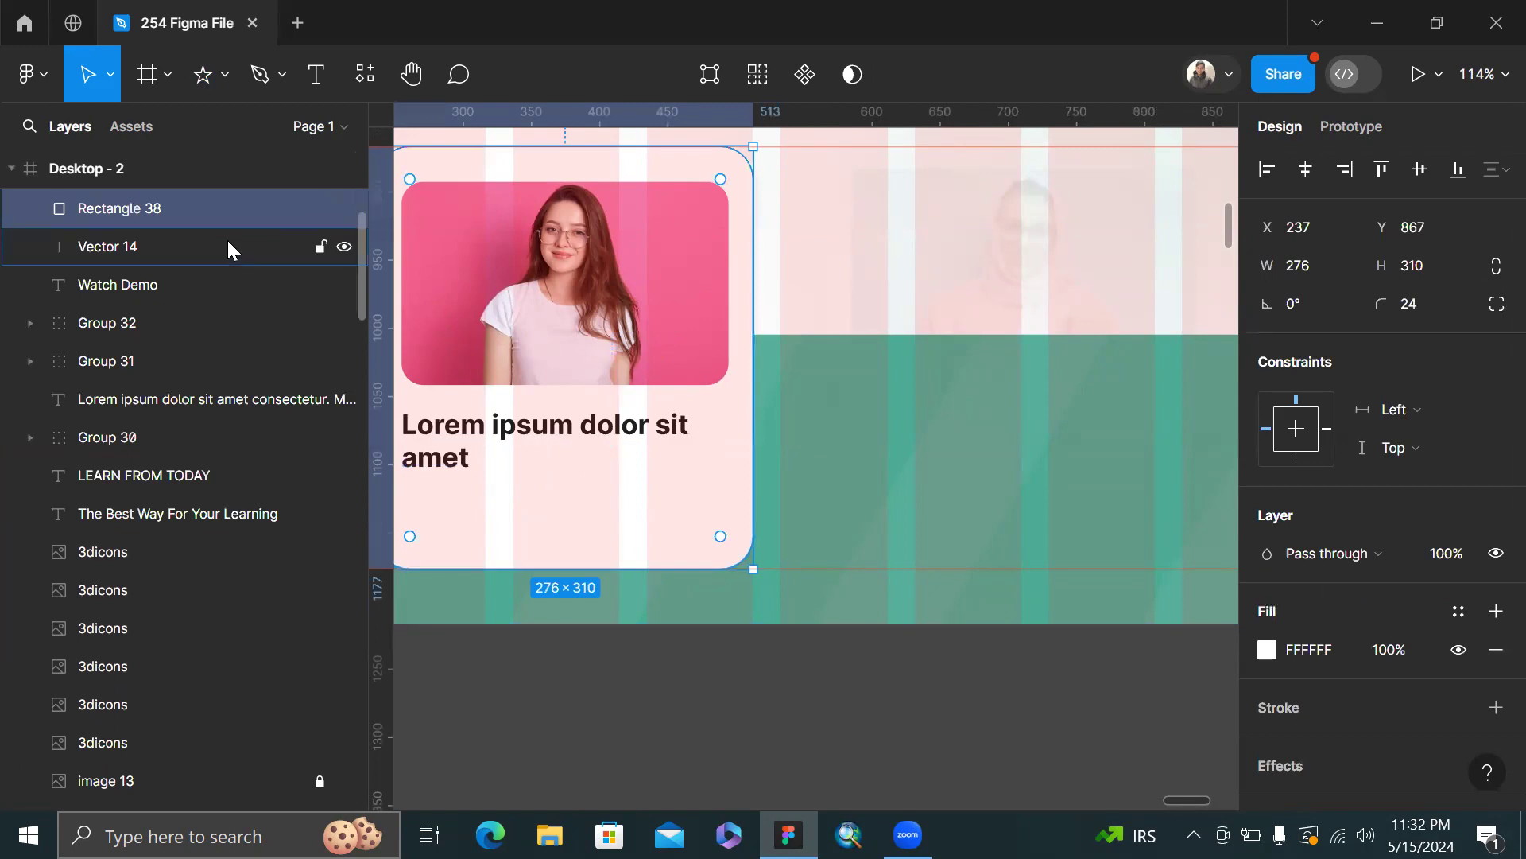
{"action": "scroll", "coordinate": [742, 527], "scroll_direction": "up", "scroll_amount": 5}
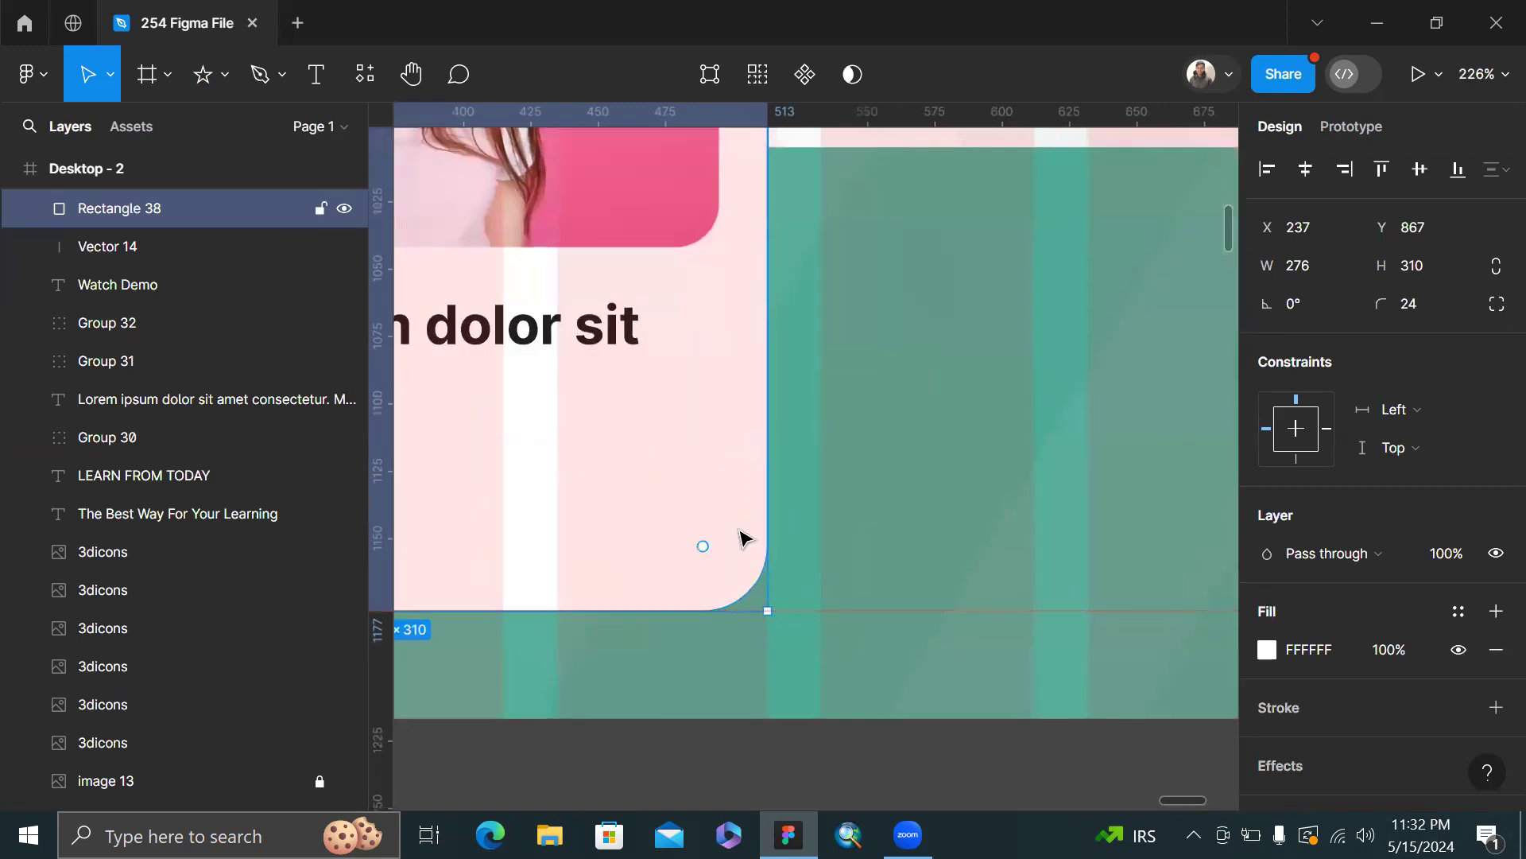
{"action": "key", "text": "ctrl+z"}
{"action": "scroll", "coordinate": [751, 535], "scroll_direction": "left", "scroll_amount": 3}
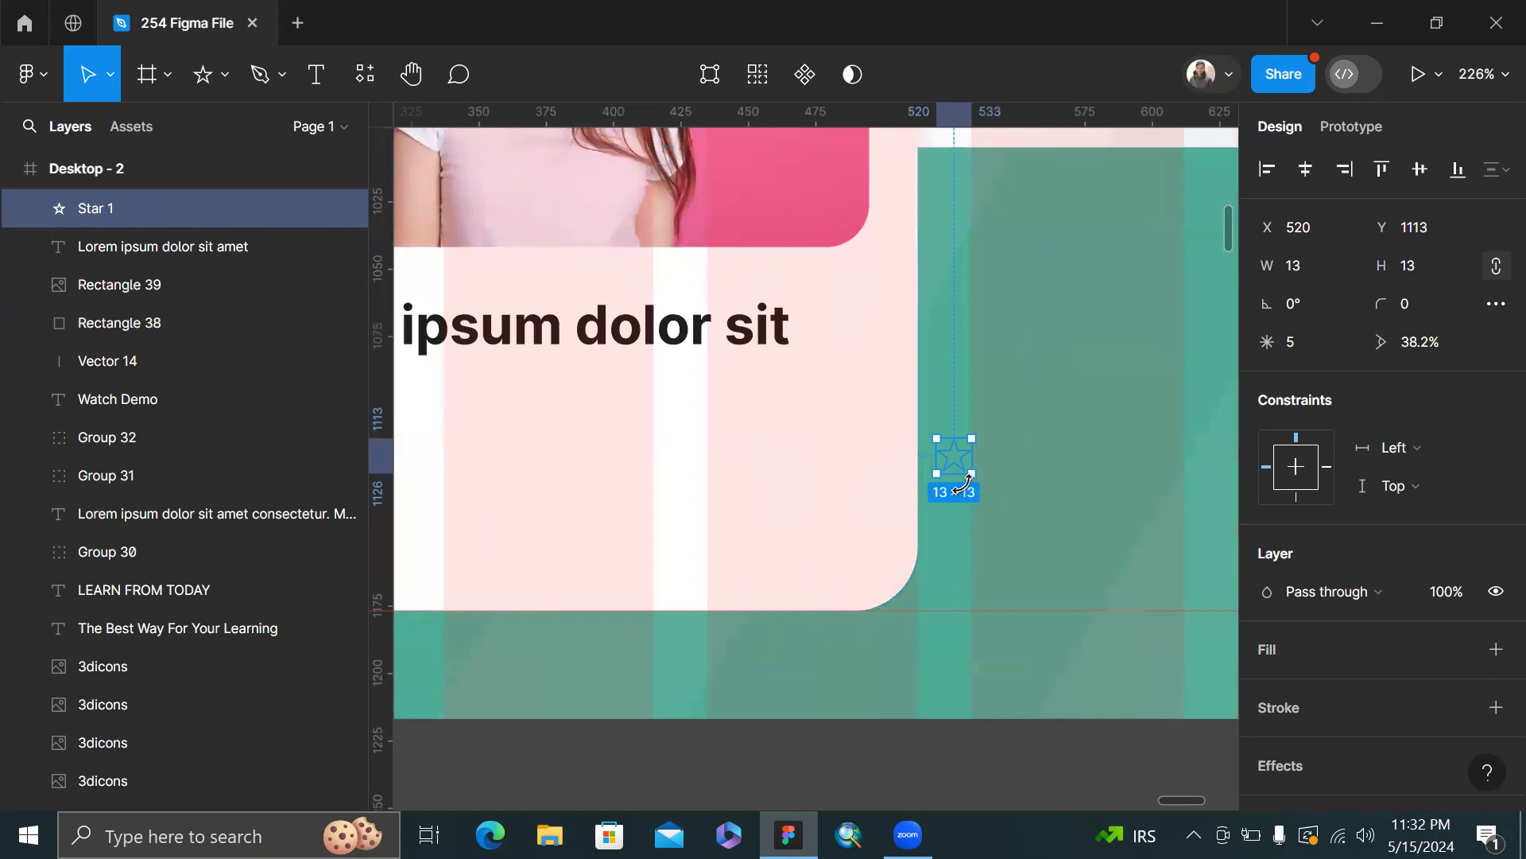
{"action": "left_click_drag", "start_coordinate": [964, 482], "coordinate": [770, 489]}
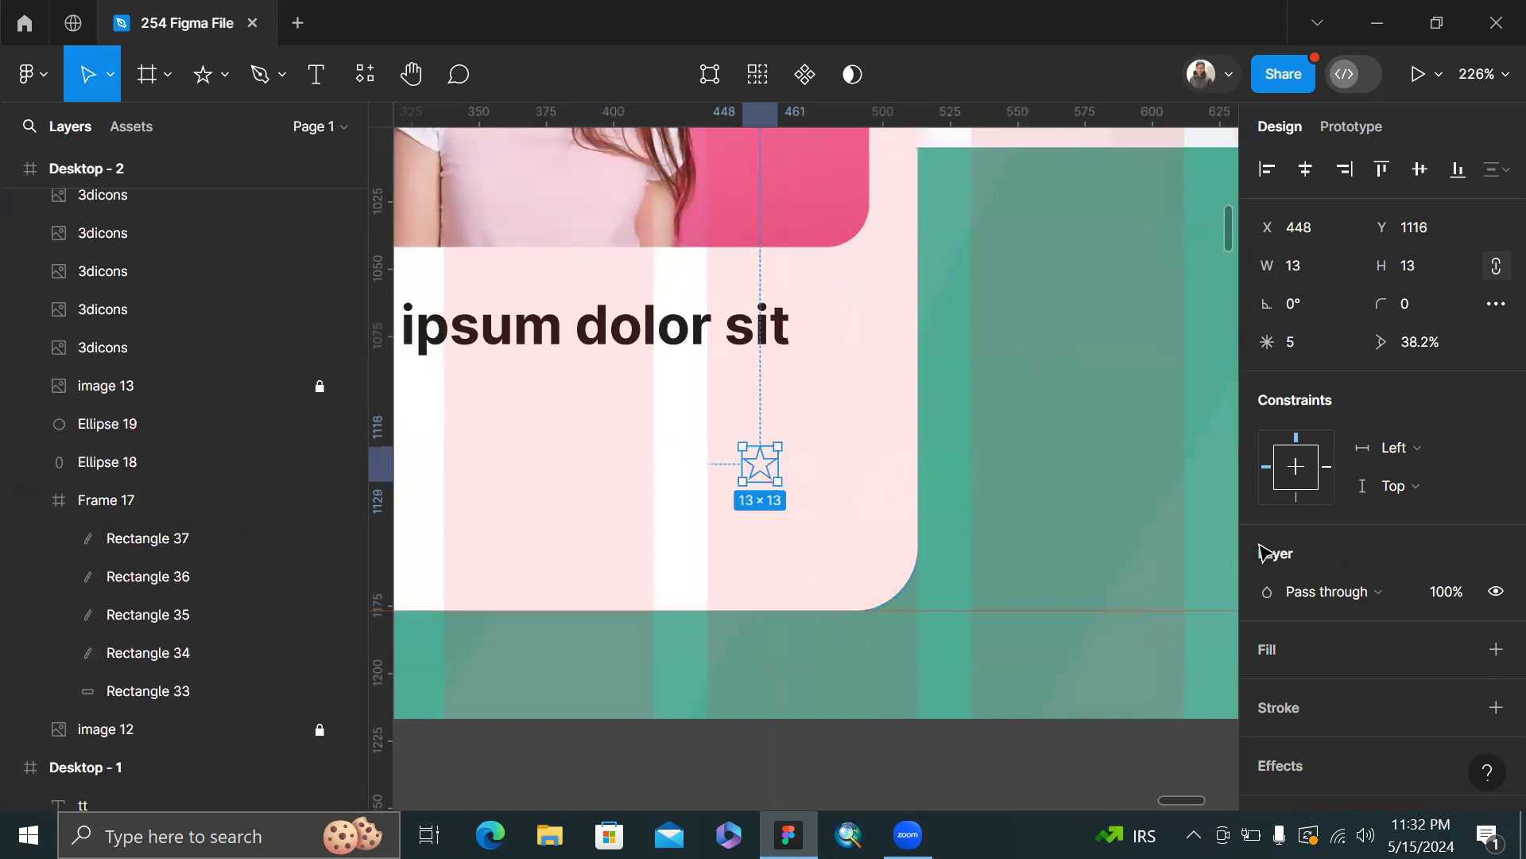
- Add a fill to the star on the card and set it to orange FAA24C
{"action": "left_click", "coordinate": [1496, 649]}
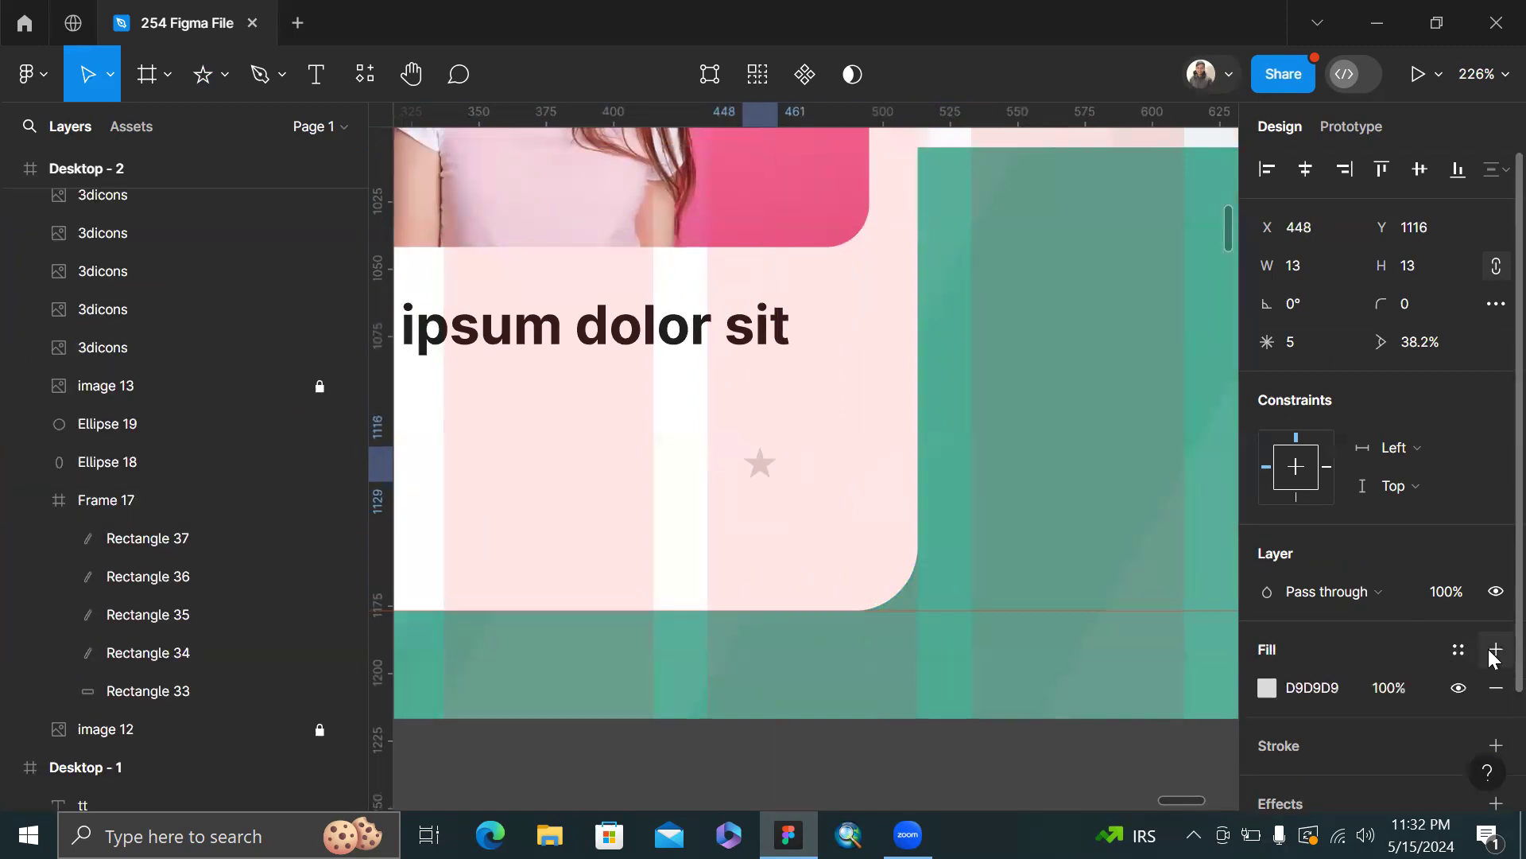
{"action": "left_click", "coordinate": [1266, 689]}
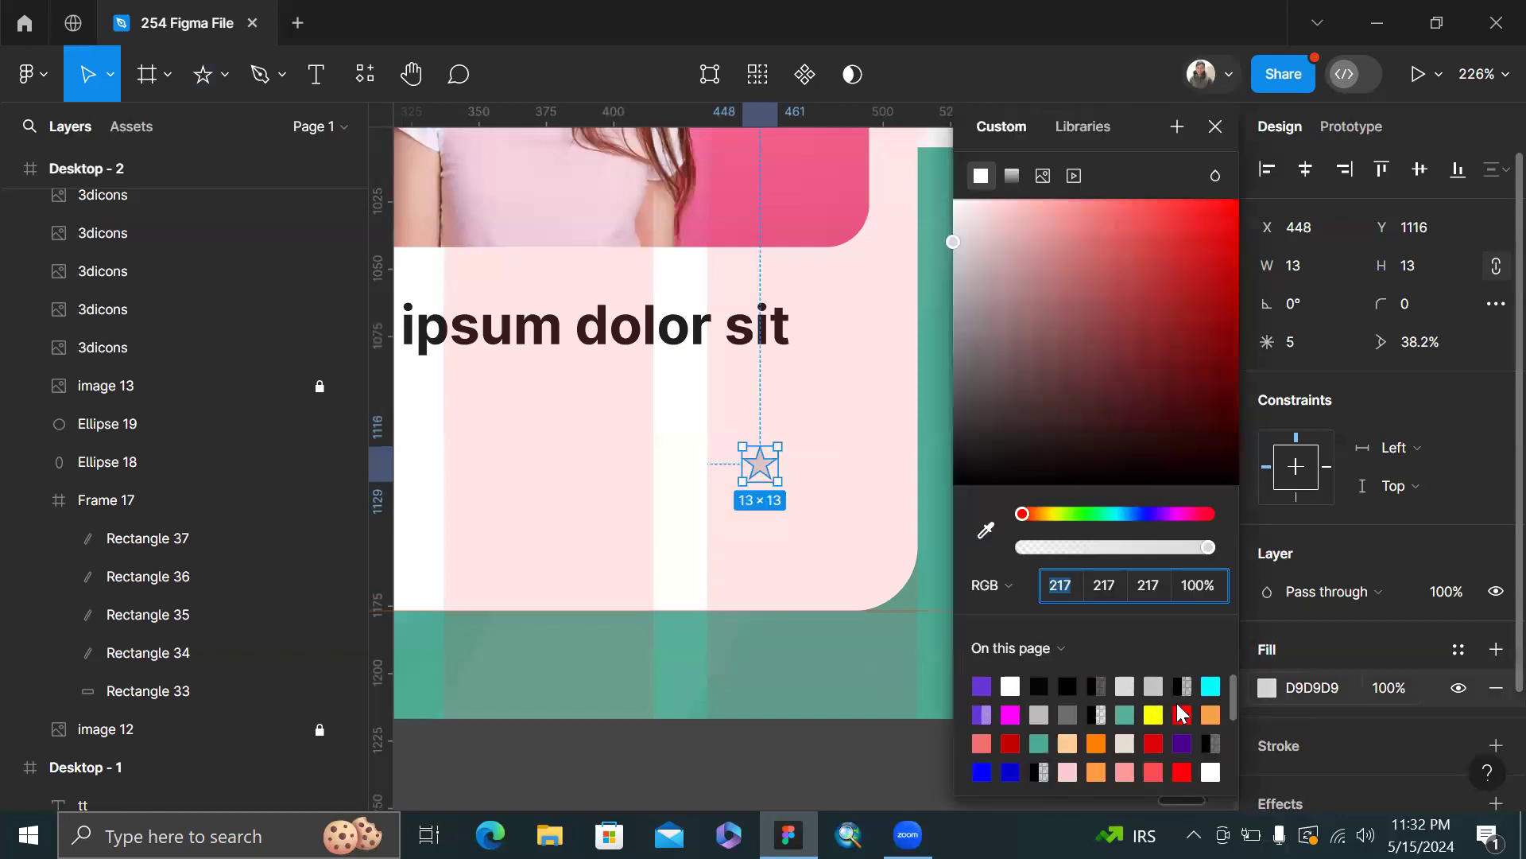
{"action": "left_click", "coordinate": [1212, 711]}
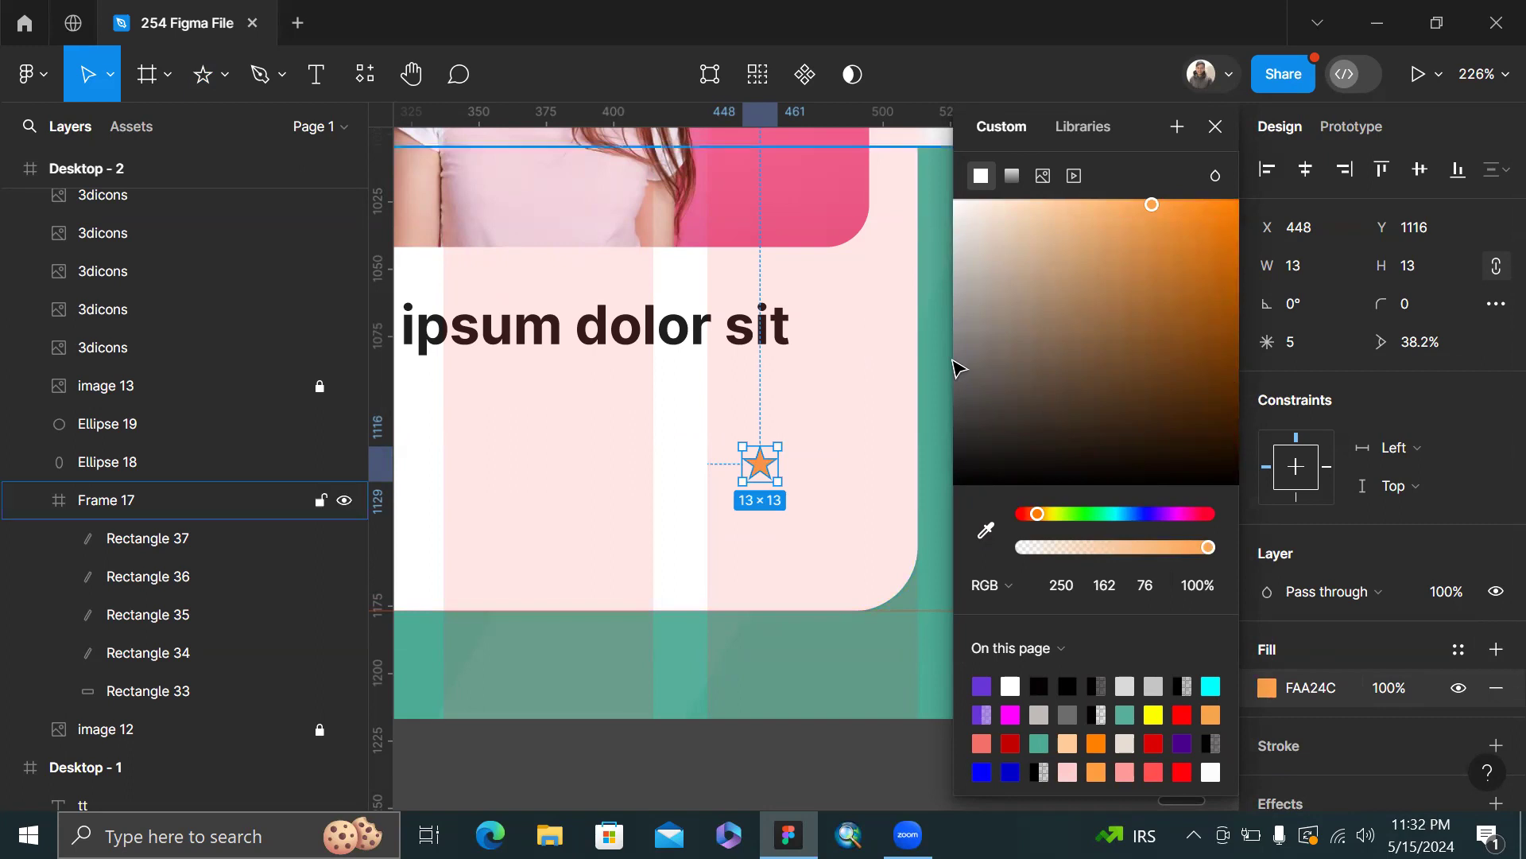
{"action": "scroll", "coordinate": [954, 362], "scroll_direction": "up", "scroll_amount": 3}
- Round the points of the orange star with a corner radius of 0.5
{"action": "double_click", "coordinate": [636, 541]}
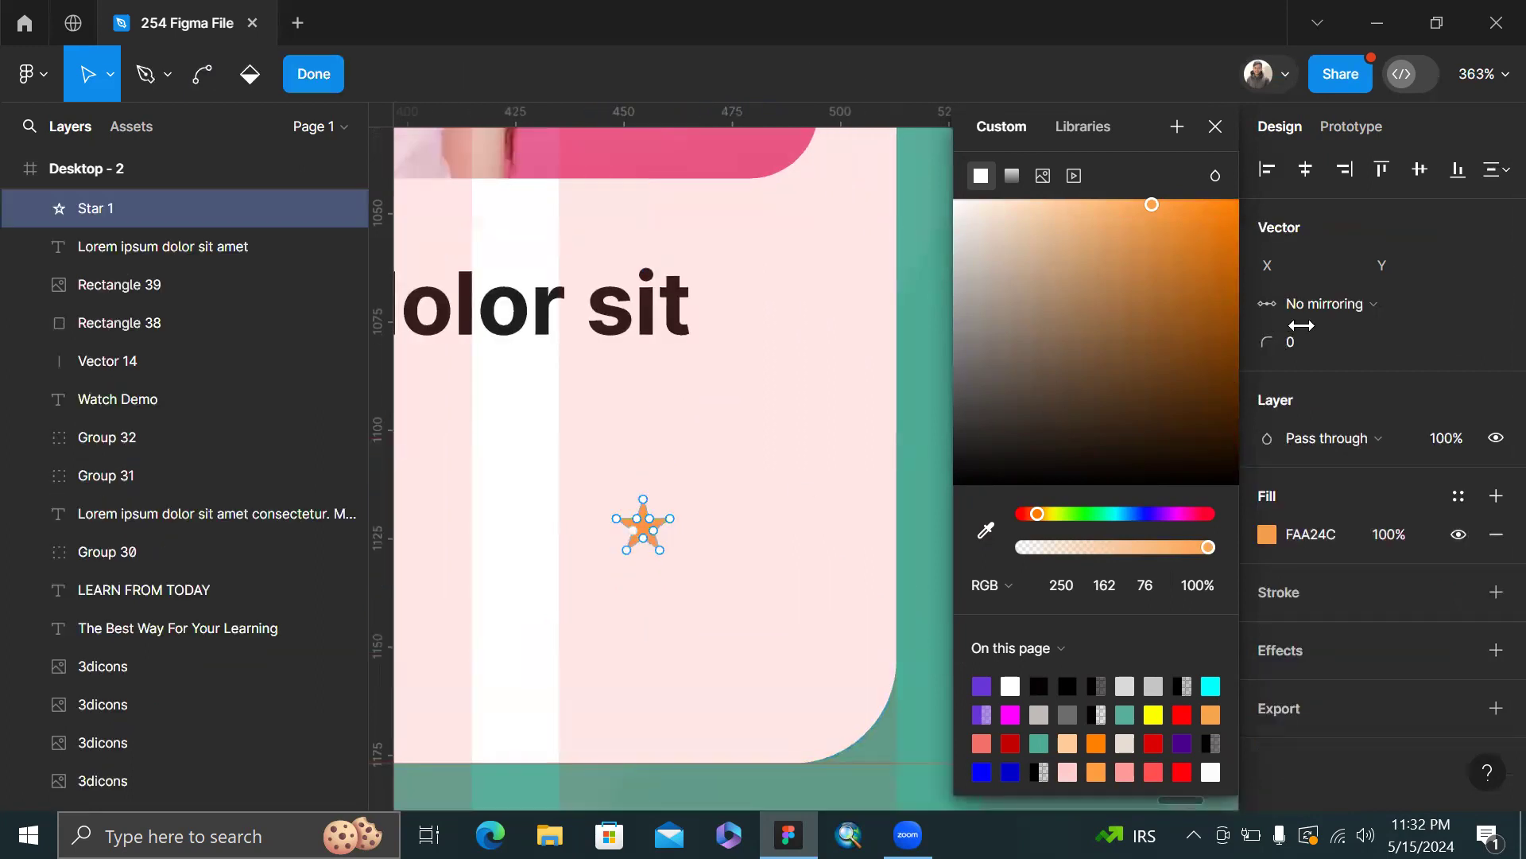
{"action": "left_click", "coordinate": [1314, 347]}
{"action": "key", "text": "Up"}
{"action": "key", "text": "Return"}
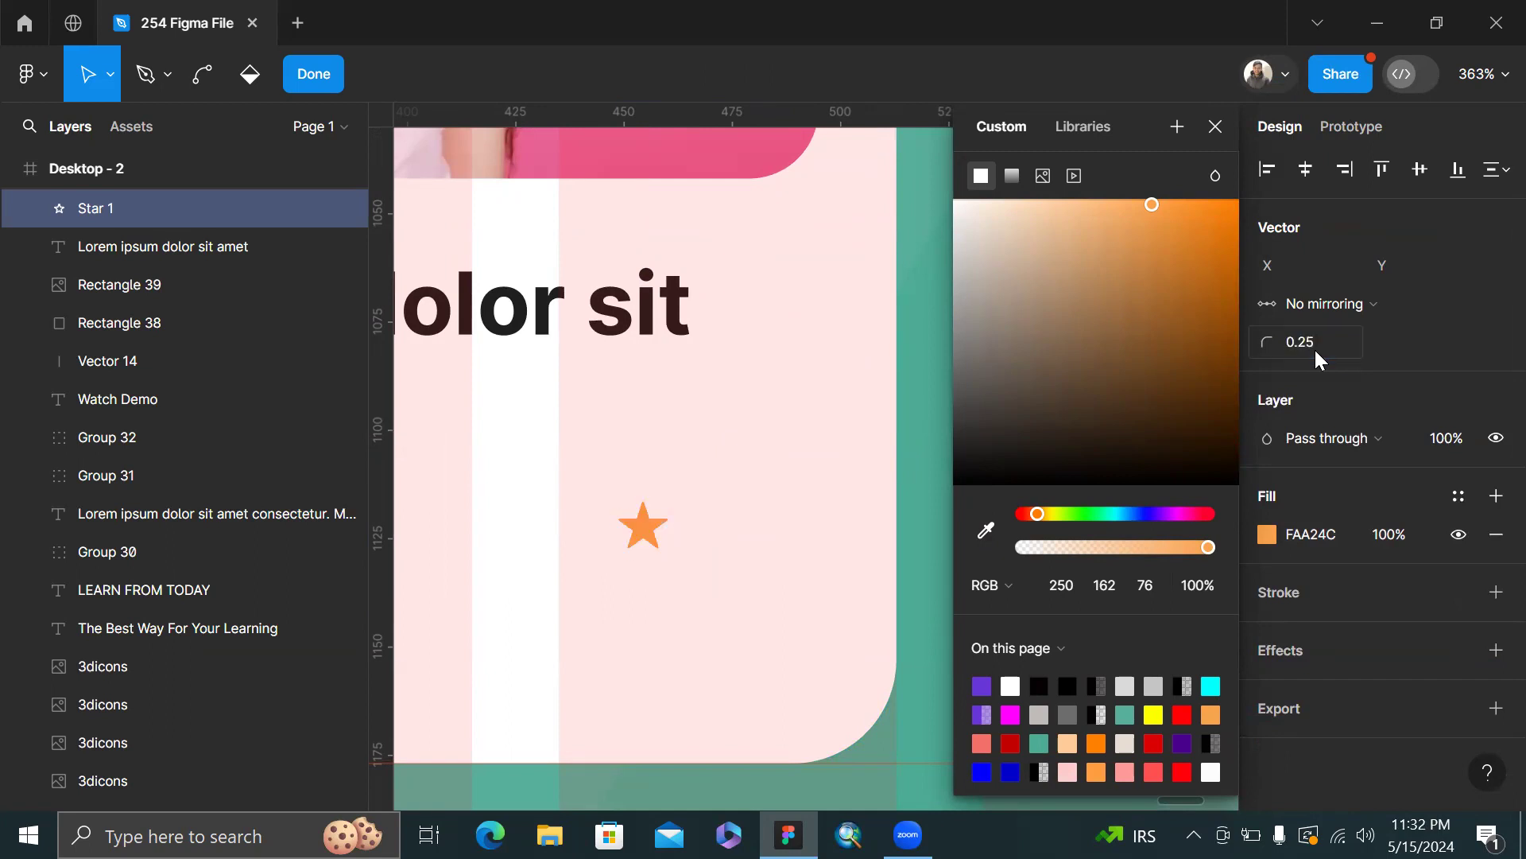
{"action": "left_click", "coordinate": [1314, 347]}
{"action": "type", "text": "0.5"}
{"action": "key", "text": "Return"}
{"action": "scroll", "coordinate": [695, 446], "scroll_direction": "left", "scroll_amount": 5}
{"action": "key", "text": "Escape"}
{"action": "scroll", "coordinate": [703, 453], "scroll_direction": "right", "scroll_amount": 2}
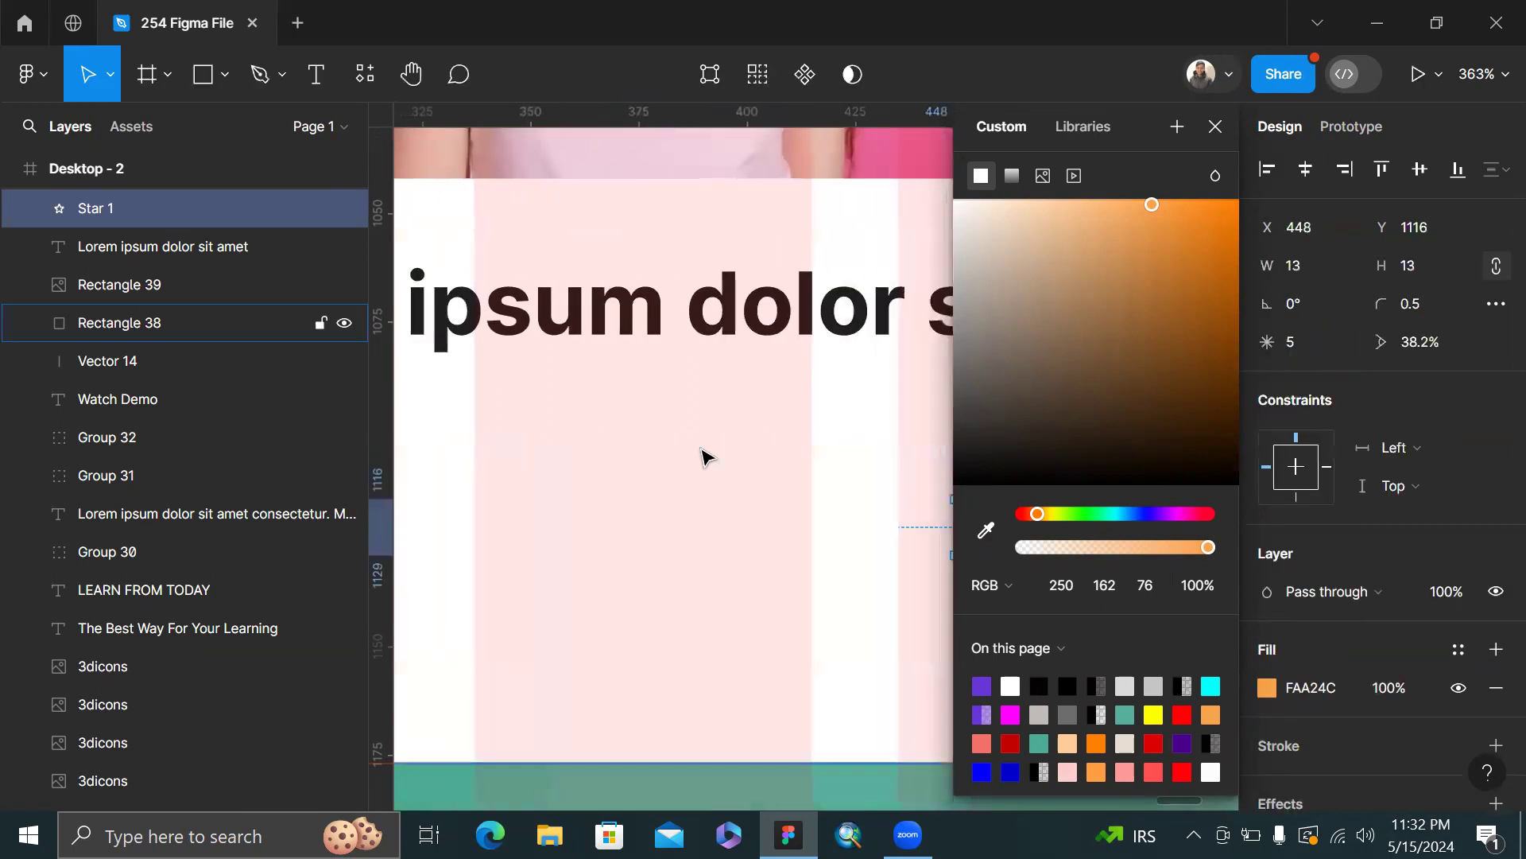
- Try moving the star near the card's lower edge and duplicating it into a touching row
{"action": "scroll", "coordinate": [787, 496], "scroll_direction": "right", "scroll_amount": 1}
{"action": "left_click_drag", "start_coordinate": [835, 530], "coordinate": [657, 639]}
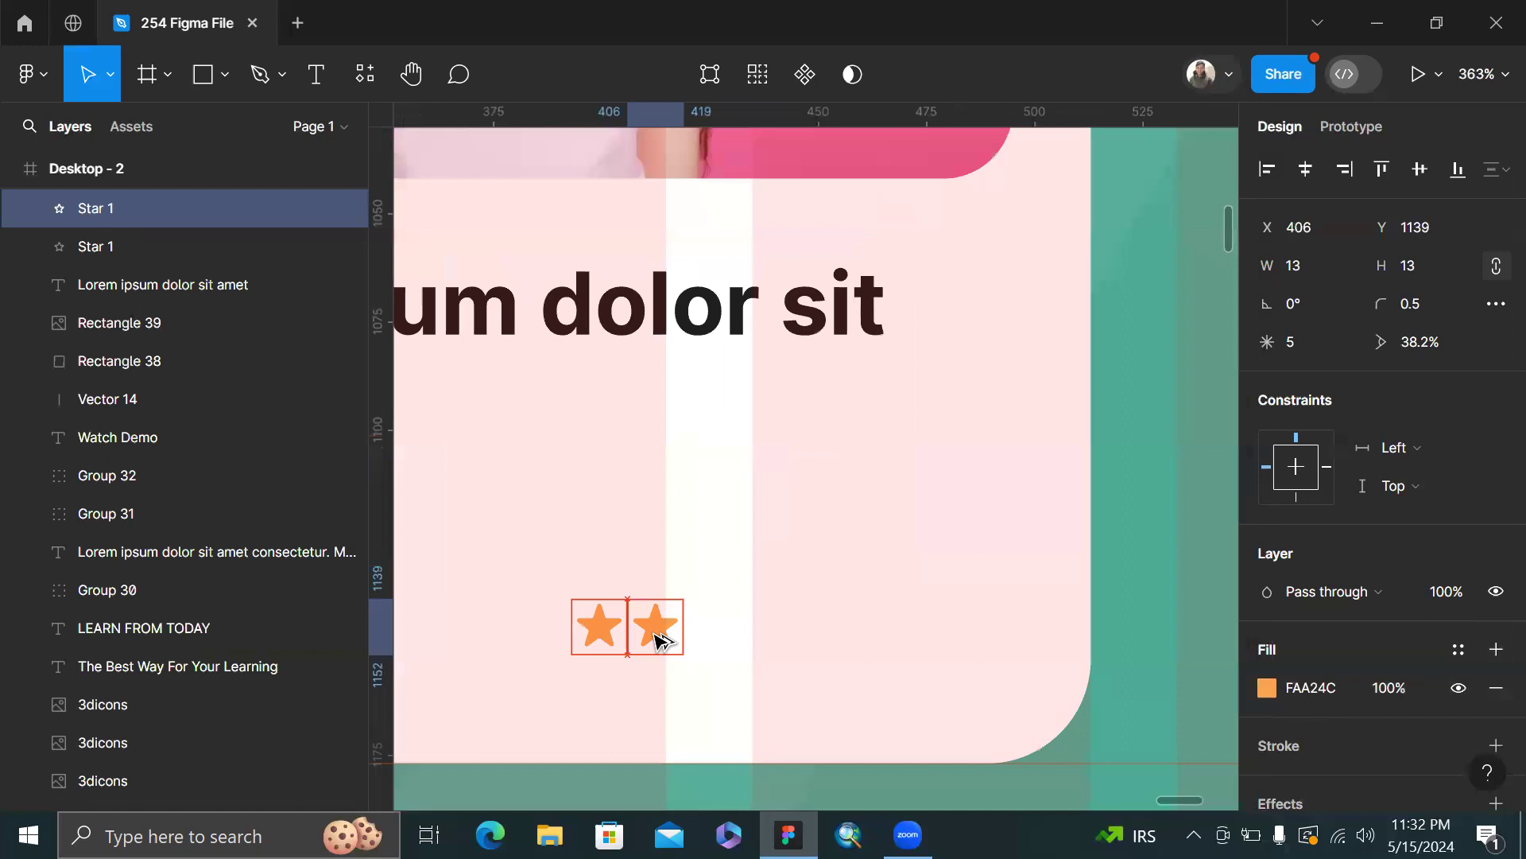
{"action": "key", "text": "ctrl+d"}
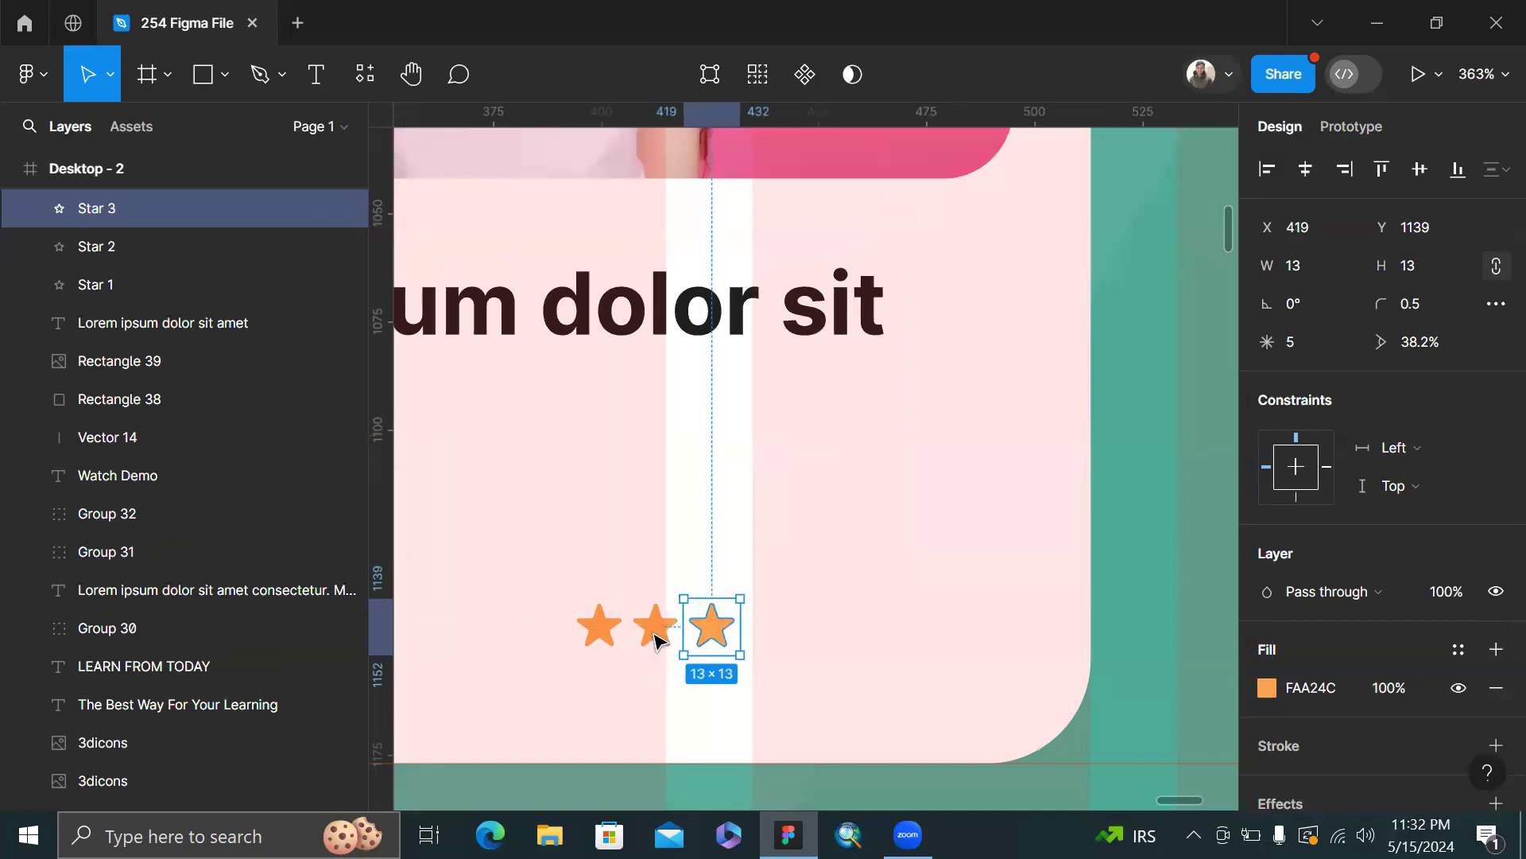
{"action": "key", "text": "ctrl+z"}
{"action": "key", "text": "ctrl+z"}
- Move the single star up to about X 388, Y 1114 below the card title
{"action": "scroll", "coordinate": [654, 636], "scroll_direction": "up", "scroll_amount": 5}
{"action": "left_click_drag", "start_coordinate": [565, 631], "coordinate": [529, 453]}
{"action": "scroll", "coordinate": [530, 452], "scroll_direction": "up", "scroll_amount": 5}
{"action": "scroll", "coordinate": [530, 451], "scroll_direction": "down", "scroll_amount": 5}
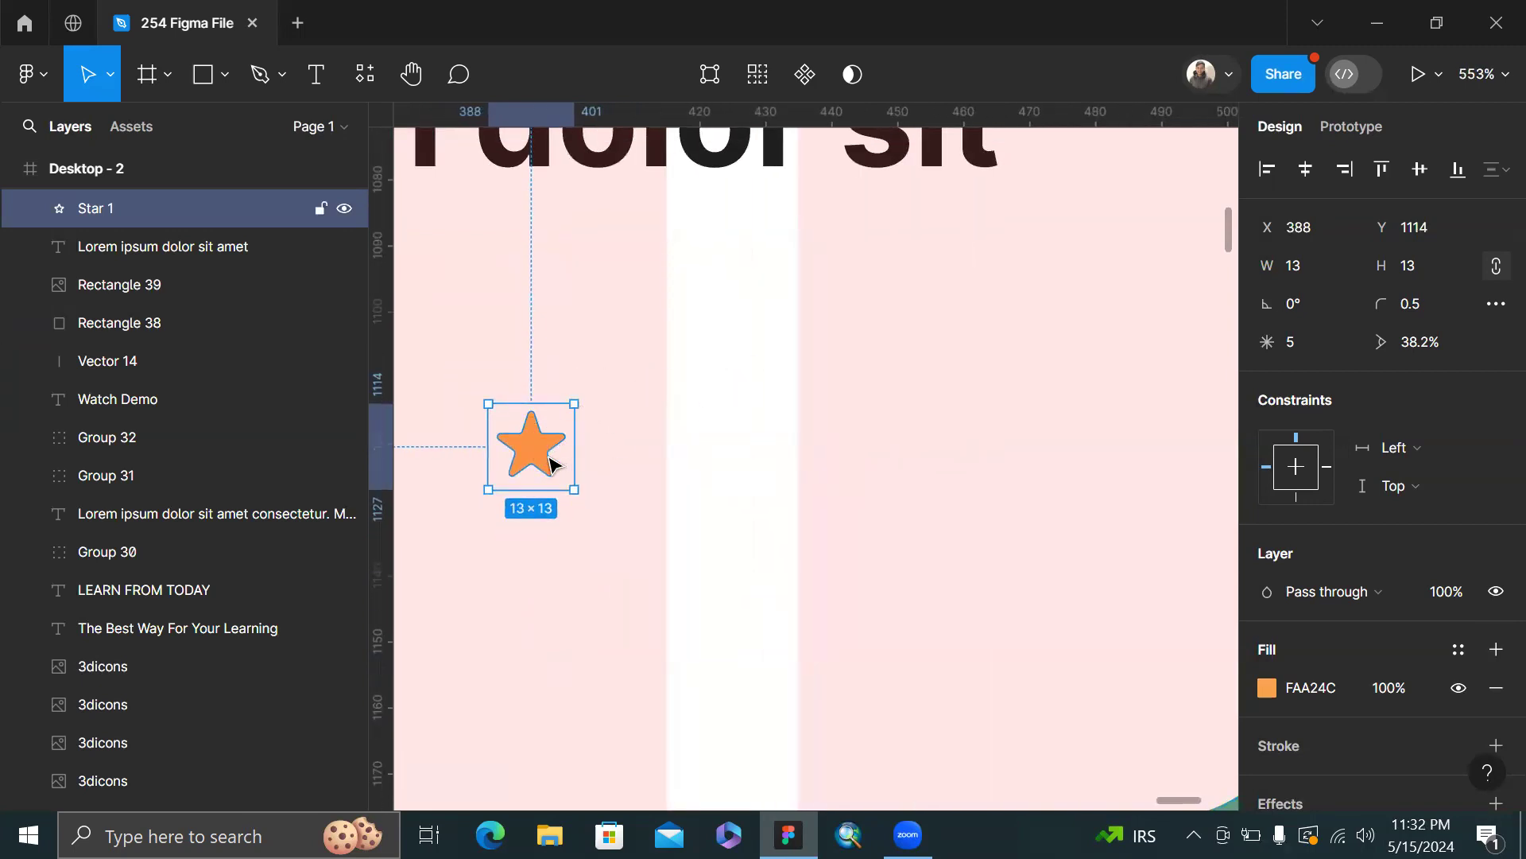
- Try duplicating the star to the right with a gap of about 3 px between copies
{"action": "left_click_drag", "start_coordinate": [549, 457], "coordinate": [655, 476]}
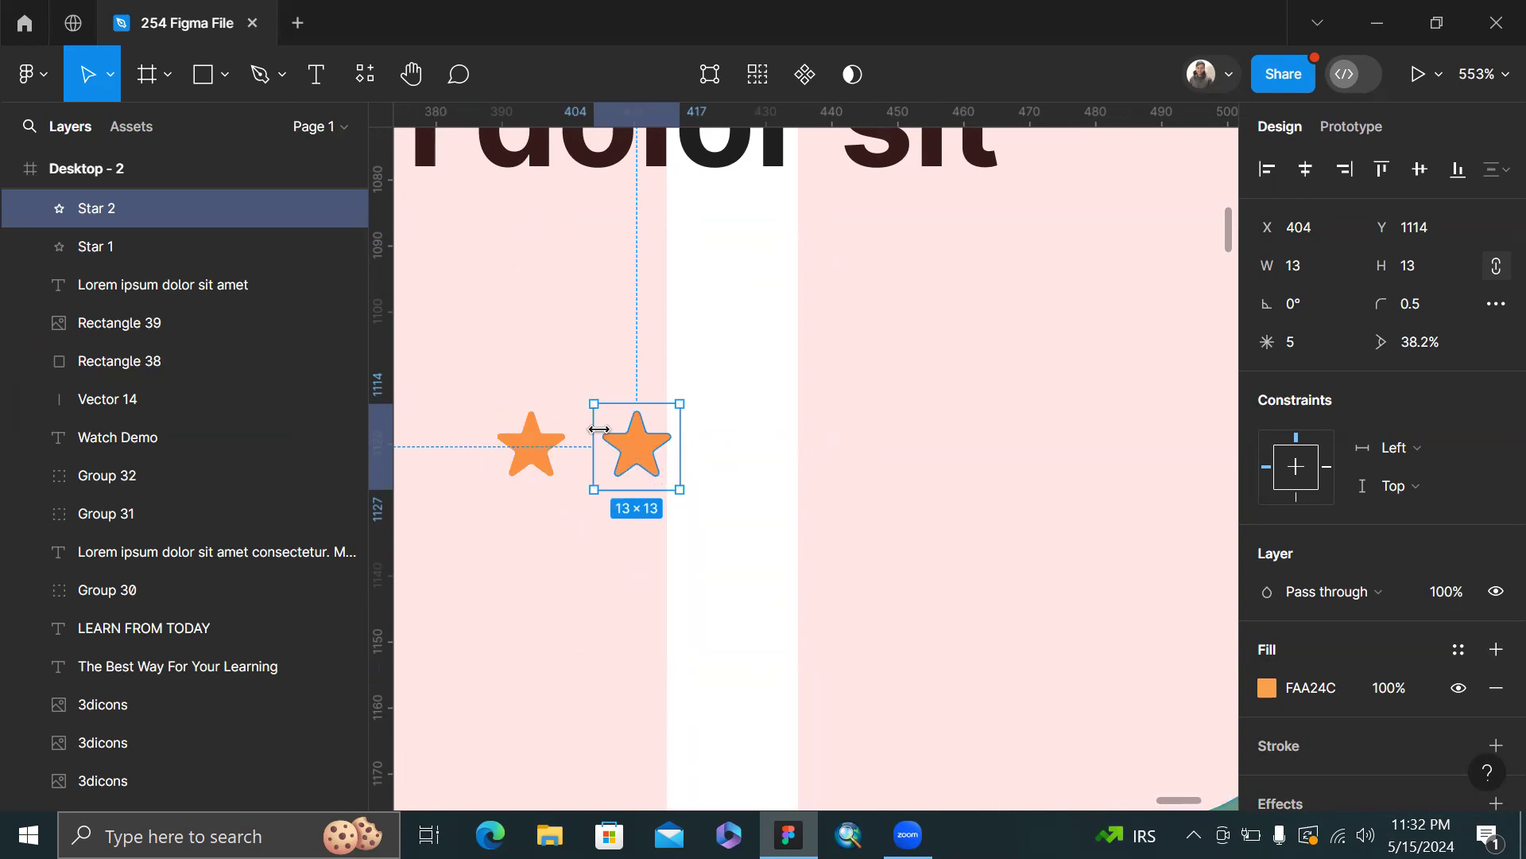
{"action": "key", "text": "ctrl+d"}
{"action": "key", "text": "ctrl+z"}
{"action": "key", "text": "ctrl+z"}
- Duplicate the star four times to the right, edge to edge, making a row of five from X 388 to 453
{"action": "scroll", "coordinate": [545, 460], "scroll_direction": "up", "scroll_amount": 3}
{"action": "key", "text": "ctrl+d"}
{"action": "left_click_drag", "start_coordinate": [531, 459], "coordinate": [665, 466]}
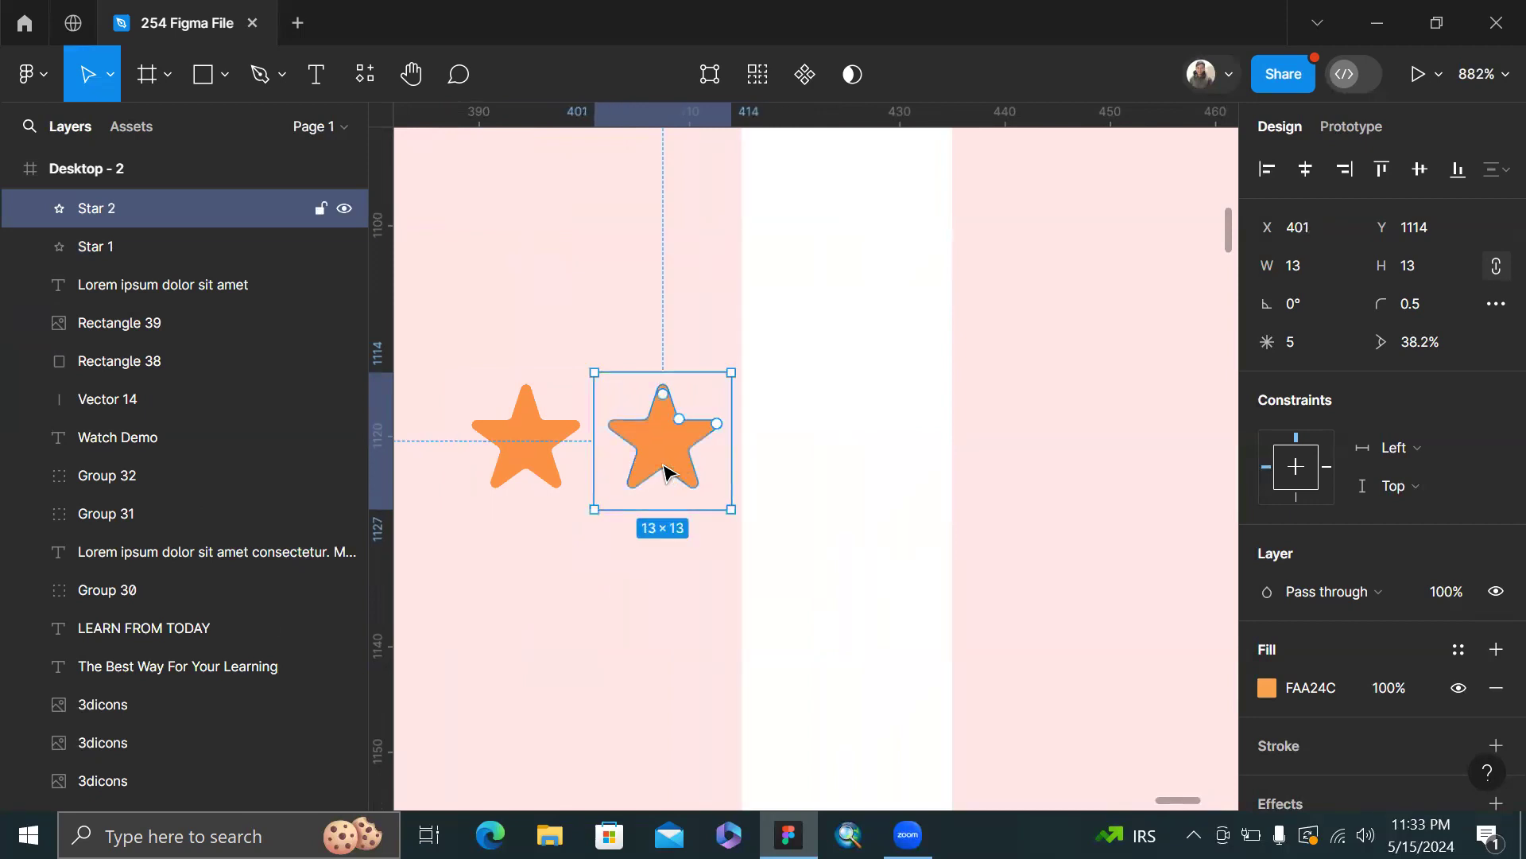
{"action": "key", "text": "ctrl+d"}
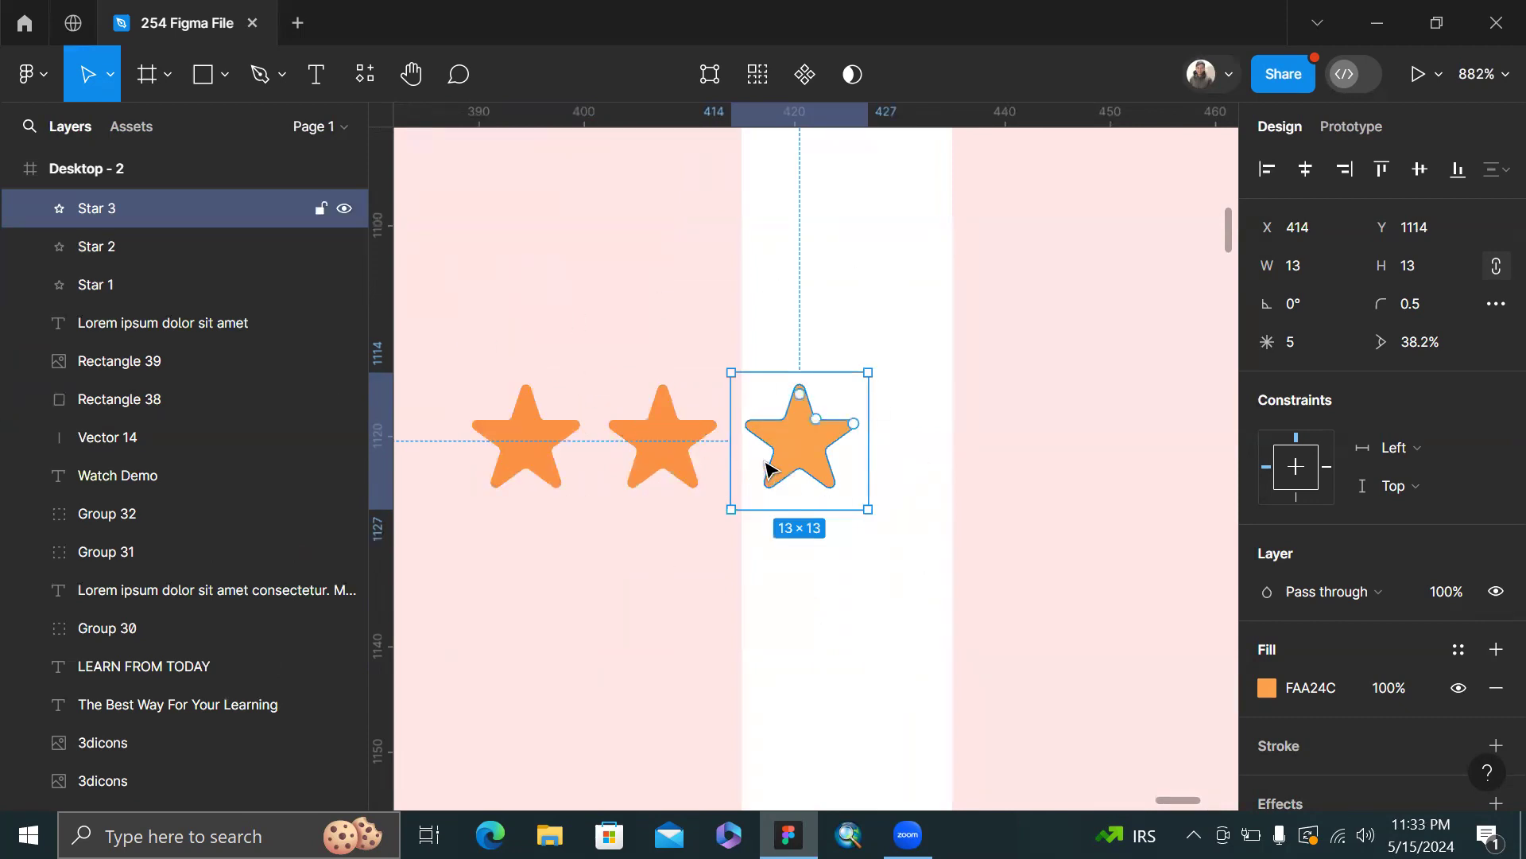
{"action": "key", "text": "ctrl+d"}
{"action": "key", "text": "ctrl+d"}
{"action": "scroll", "coordinate": [766, 461], "scroll_direction": "down", "scroll_amount": 3}
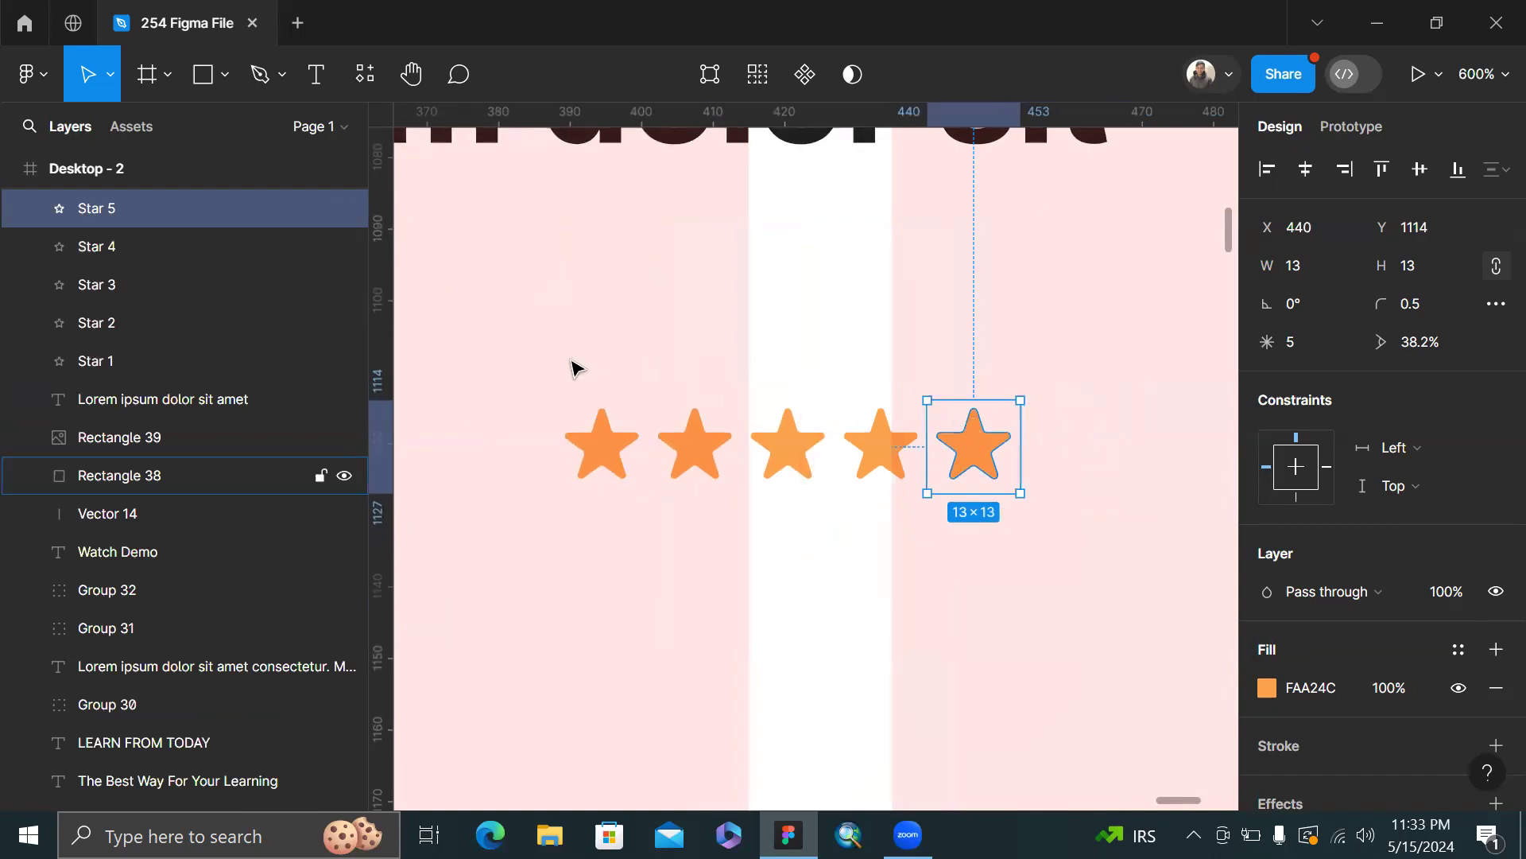
- Move all five stars together to the card's lower right corner at Y 1141, with their right end aligned to the photo's right edge
{"action": "left_click", "coordinate": [887, 477], "text": "shift"}
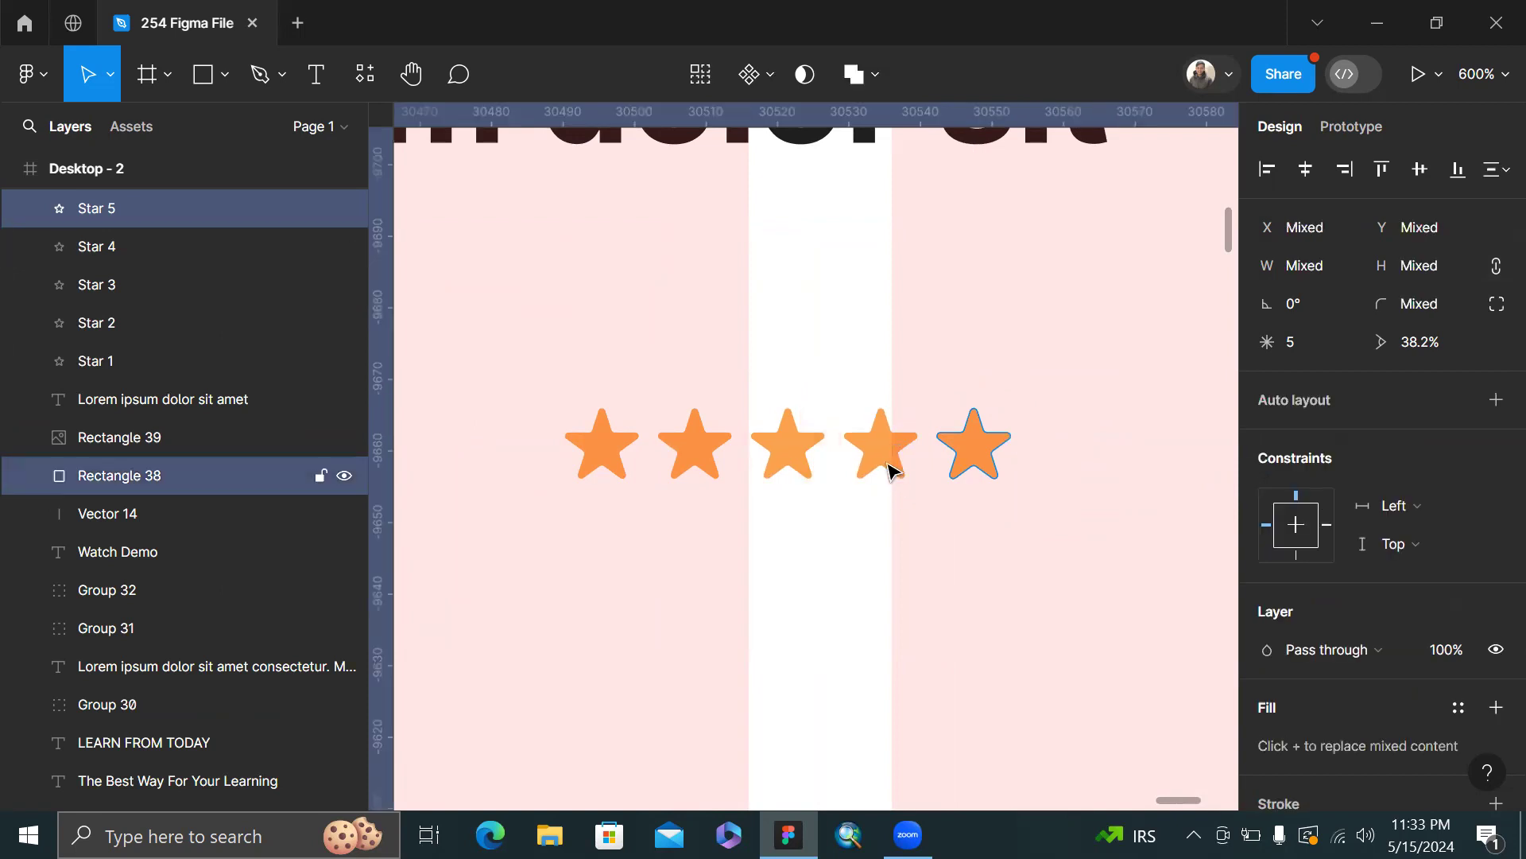
{"action": "left_click", "coordinate": [973, 457]}
{"action": "left_click", "coordinate": [881, 449], "text": "shift"}
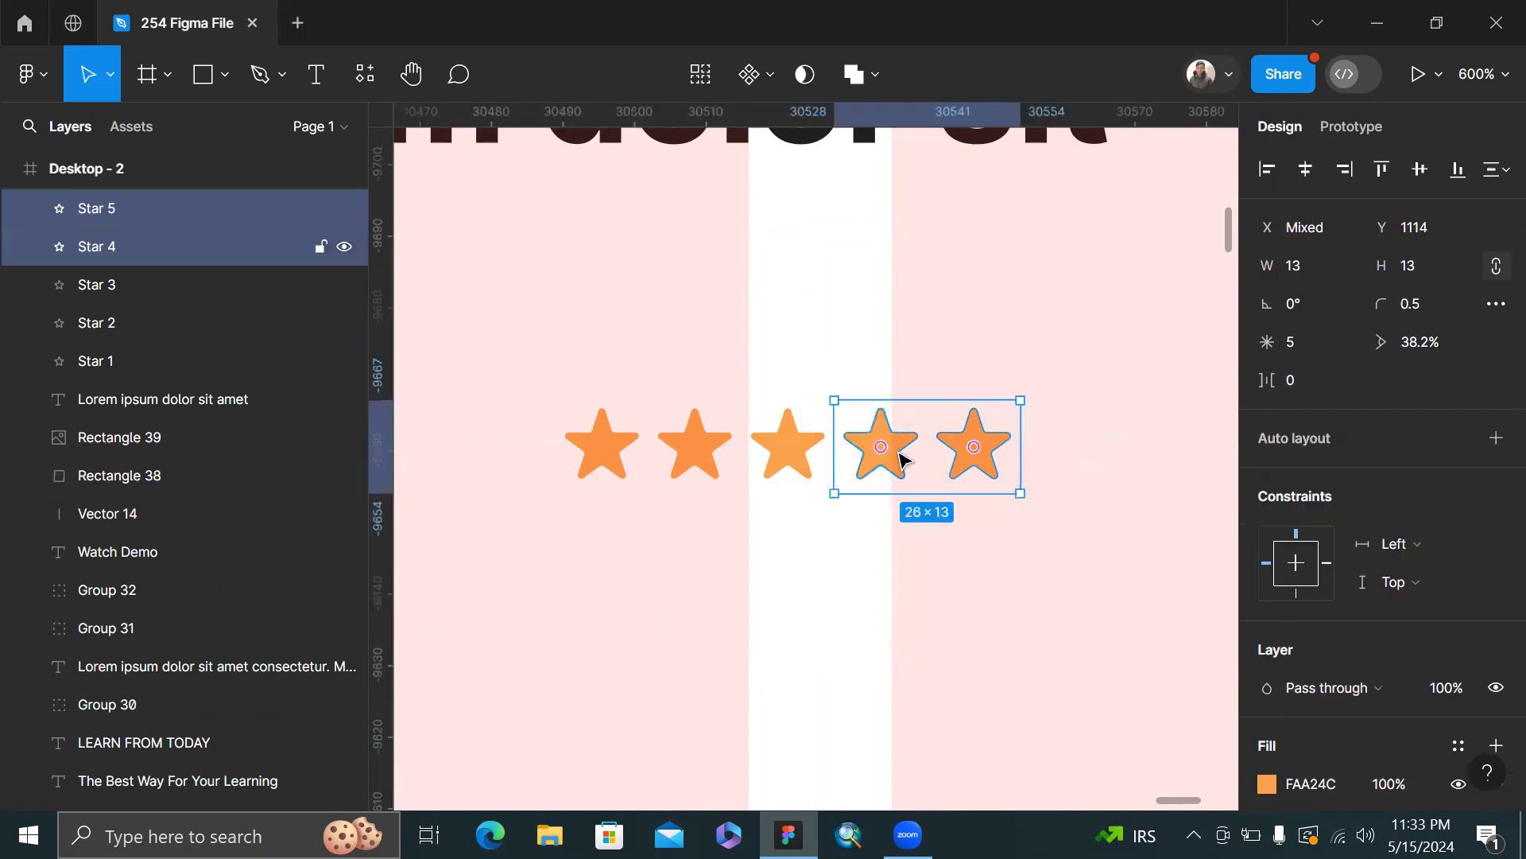
{"action": "left_click", "coordinate": [787, 449], "text": "shift"}
{"action": "left_click", "coordinate": [691, 445], "text": "shift"}
{"action": "left_click", "coordinate": [626, 445], "text": "shift"}
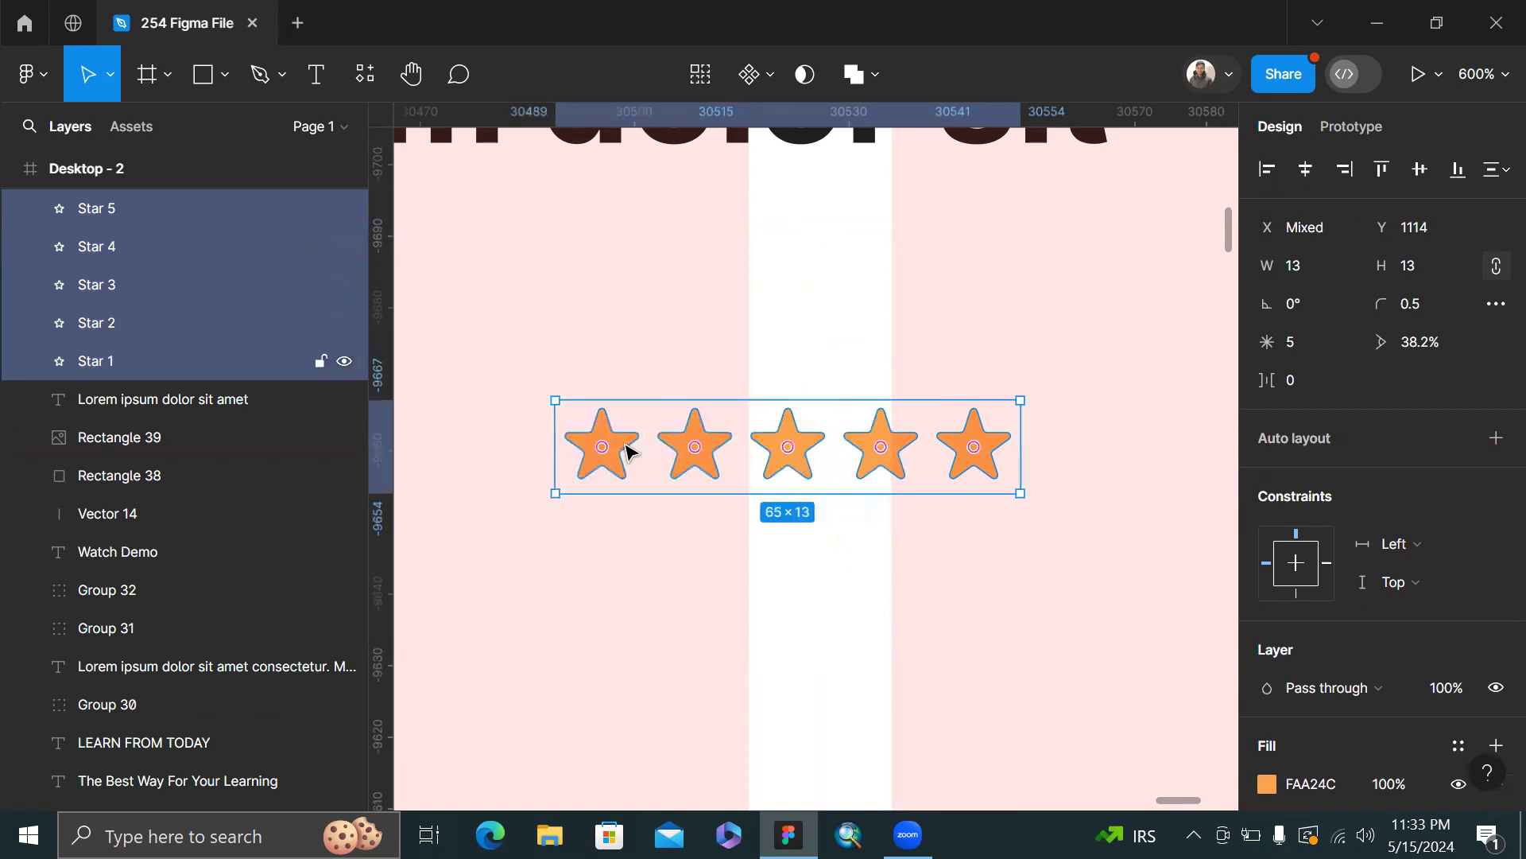
{"action": "scroll", "coordinate": [626, 446], "scroll_direction": "down", "scroll_amount": 5}
{"action": "scroll", "coordinate": [626, 449], "scroll_direction": "down", "scroll_amount": 2}
{"action": "scroll", "coordinate": [626, 449], "scroll_direction": "up", "scroll_amount": 2}
{"action": "left_click_drag", "start_coordinate": [707, 480], "coordinate": [784, 521]}
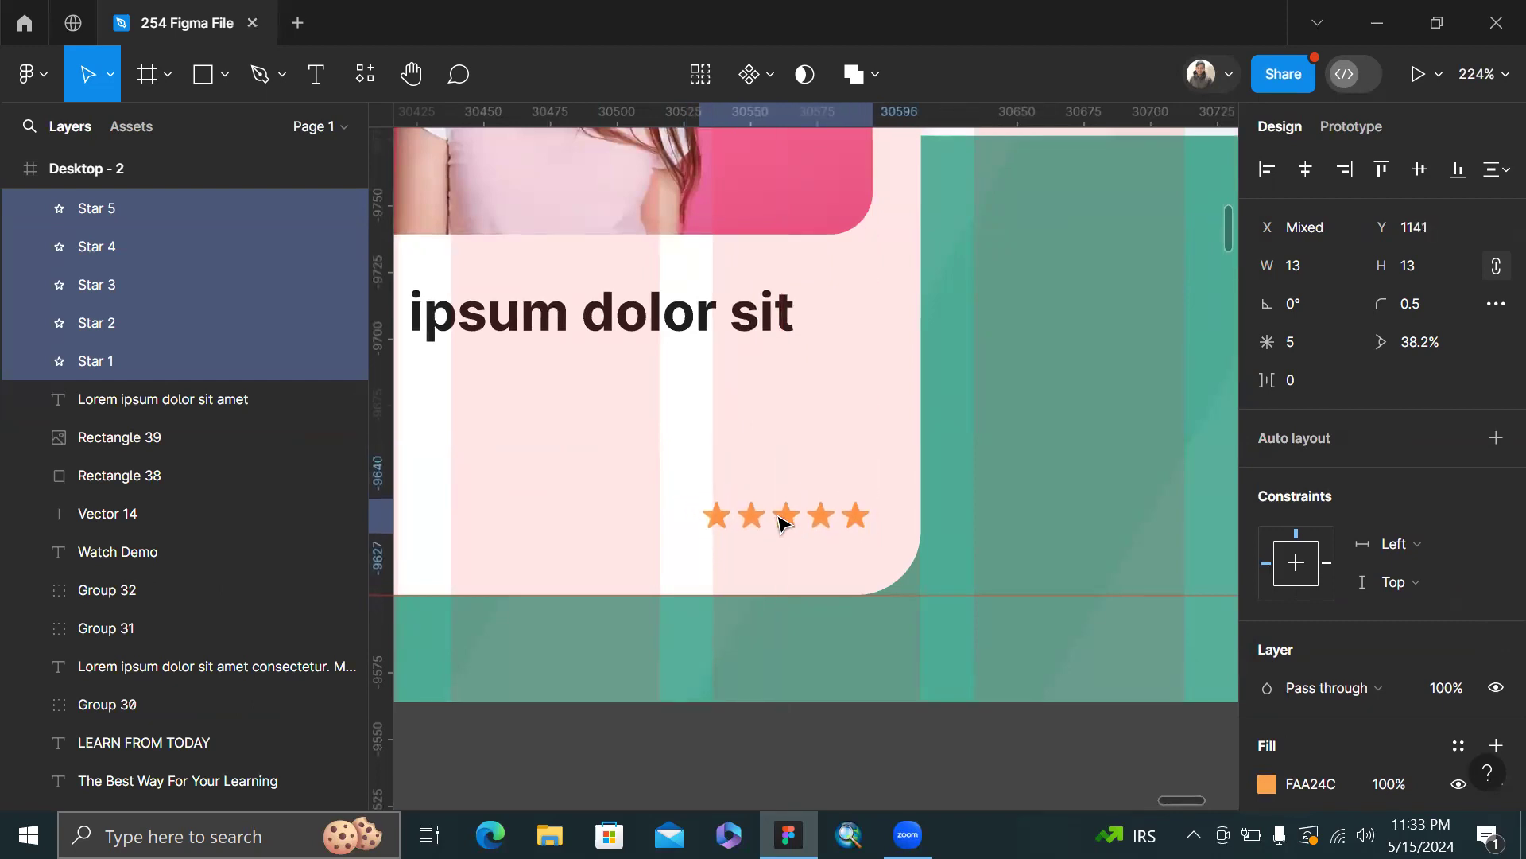
- Examine the student-count and star-rating row on the reference course cards
{"action": "scroll", "coordinate": [784, 522], "scroll_direction": "down", "scroll_amount": 5}
{"action": "left_click", "coordinate": [755, 653]}
{"action": "scroll", "coordinate": [755, 653], "scroll_direction": "down", "scroll_amount": 6}
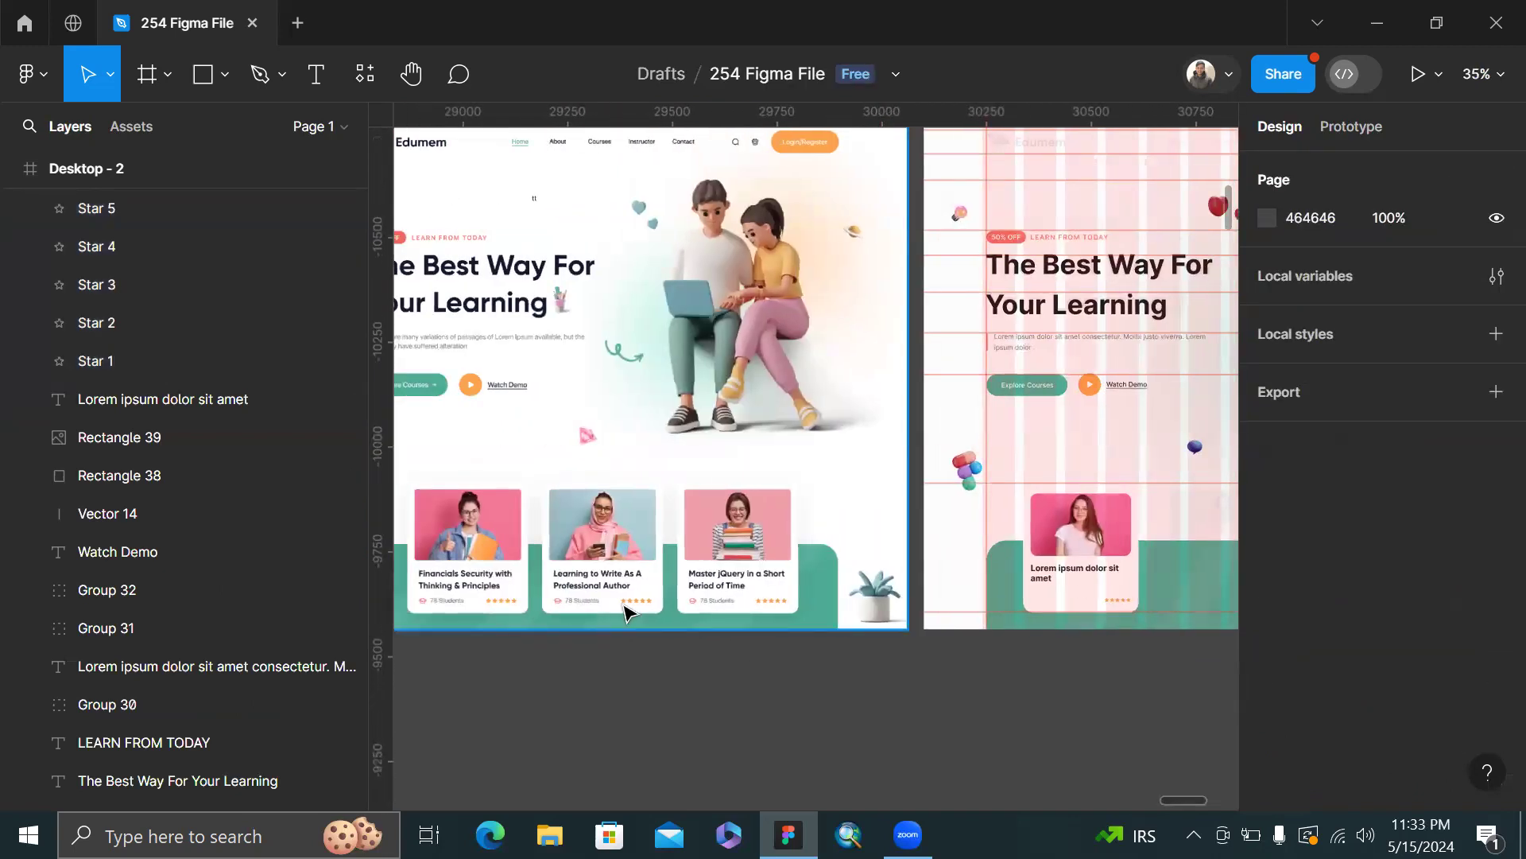
{"action": "scroll", "coordinate": [620, 628], "scroll_direction": "up", "scroll_amount": 5}
{"action": "scroll", "coordinate": [601, 628], "scroll_direction": "down", "scroll_amount": 6}
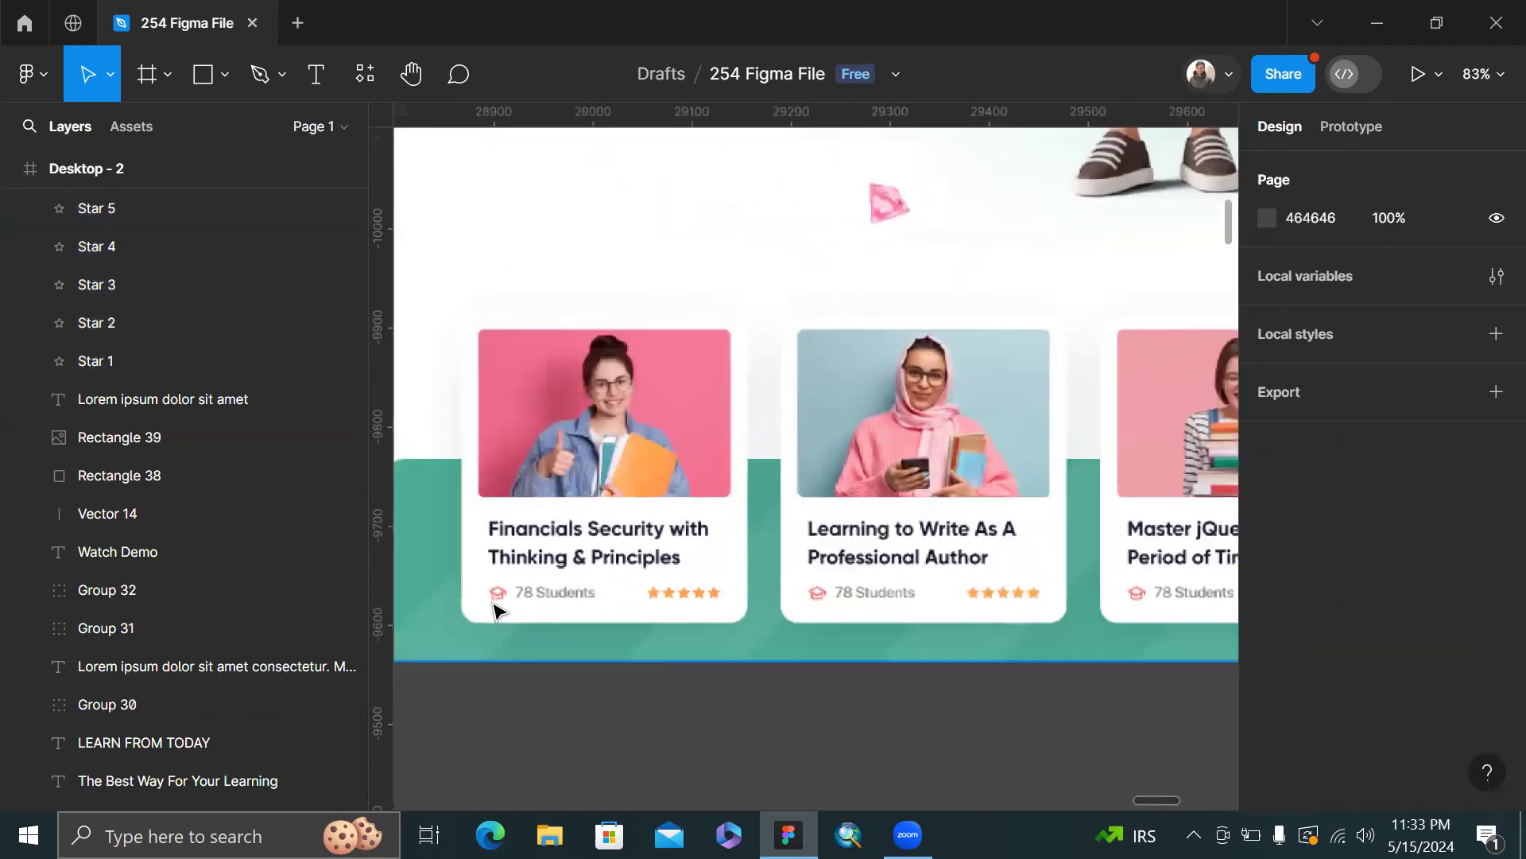
{"action": "scroll", "coordinate": [668, 528], "scroll_direction": "right", "scroll_amount": 1}
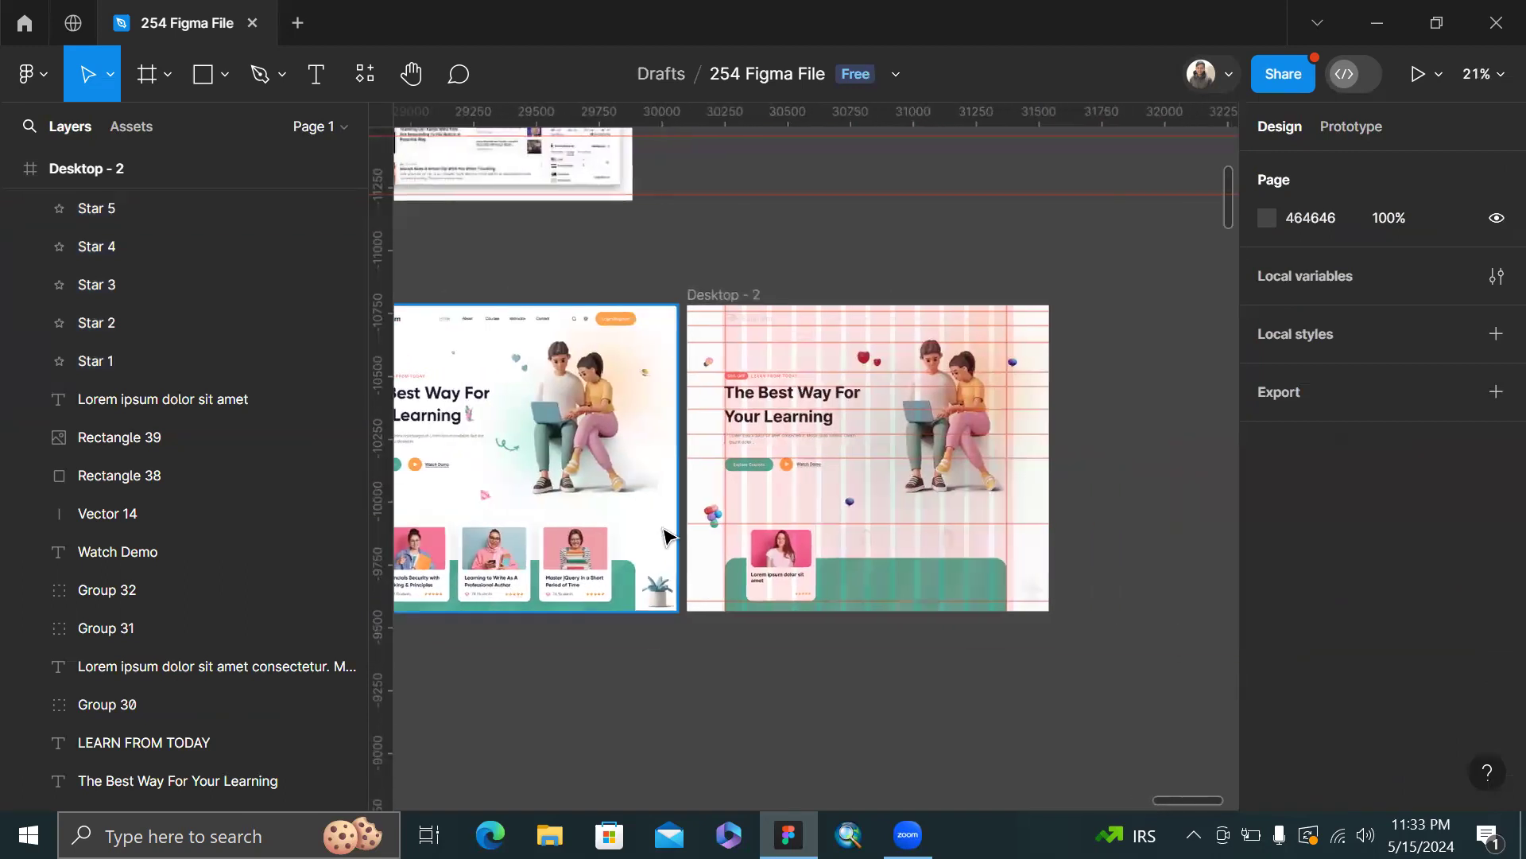
{"action": "scroll", "coordinate": [716, 549], "scroll_direction": "up", "scroll_amount": 5}
{"action": "left_click", "coordinate": [855, 598]}
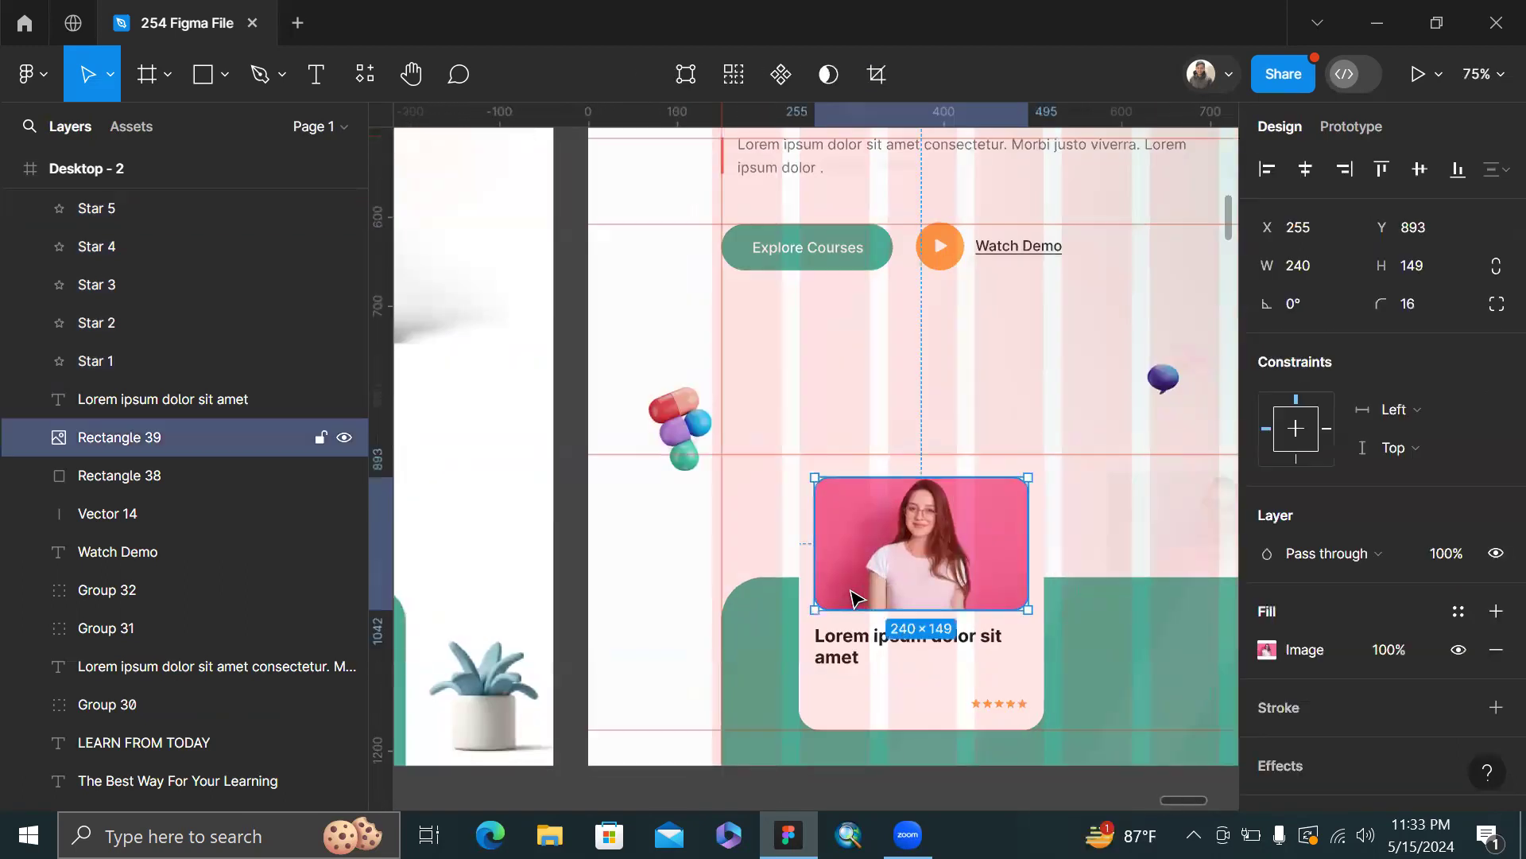
{"action": "scroll", "coordinate": [855, 600], "scroll_direction": "up", "scroll_amount": 2}
{"action": "left_click", "coordinate": [898, 681], "text": "shift"}
- Group the card's five rating stars and name the group Reviews
{"action": "left_click", "coordinate": [1022, 746]}
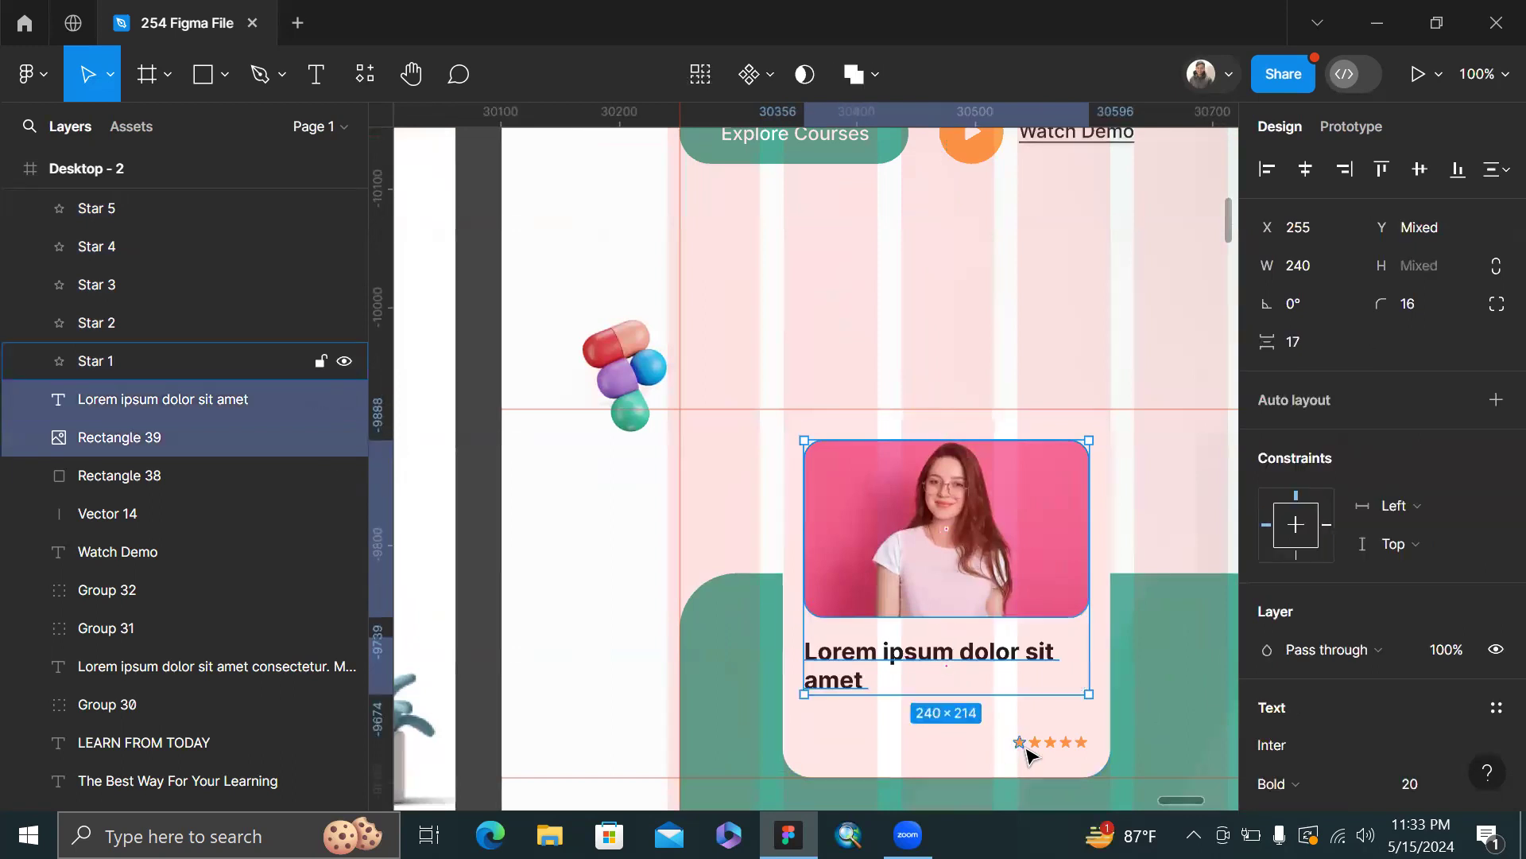
{"action": "scroll", "coordinate": [1015, 742], "scroll_direction": "up", "scroll_amount": 2}
{"action": "scroll", "coordinate": [1008, 755], "scroll_direction": "right", "scroll_amount": 2}
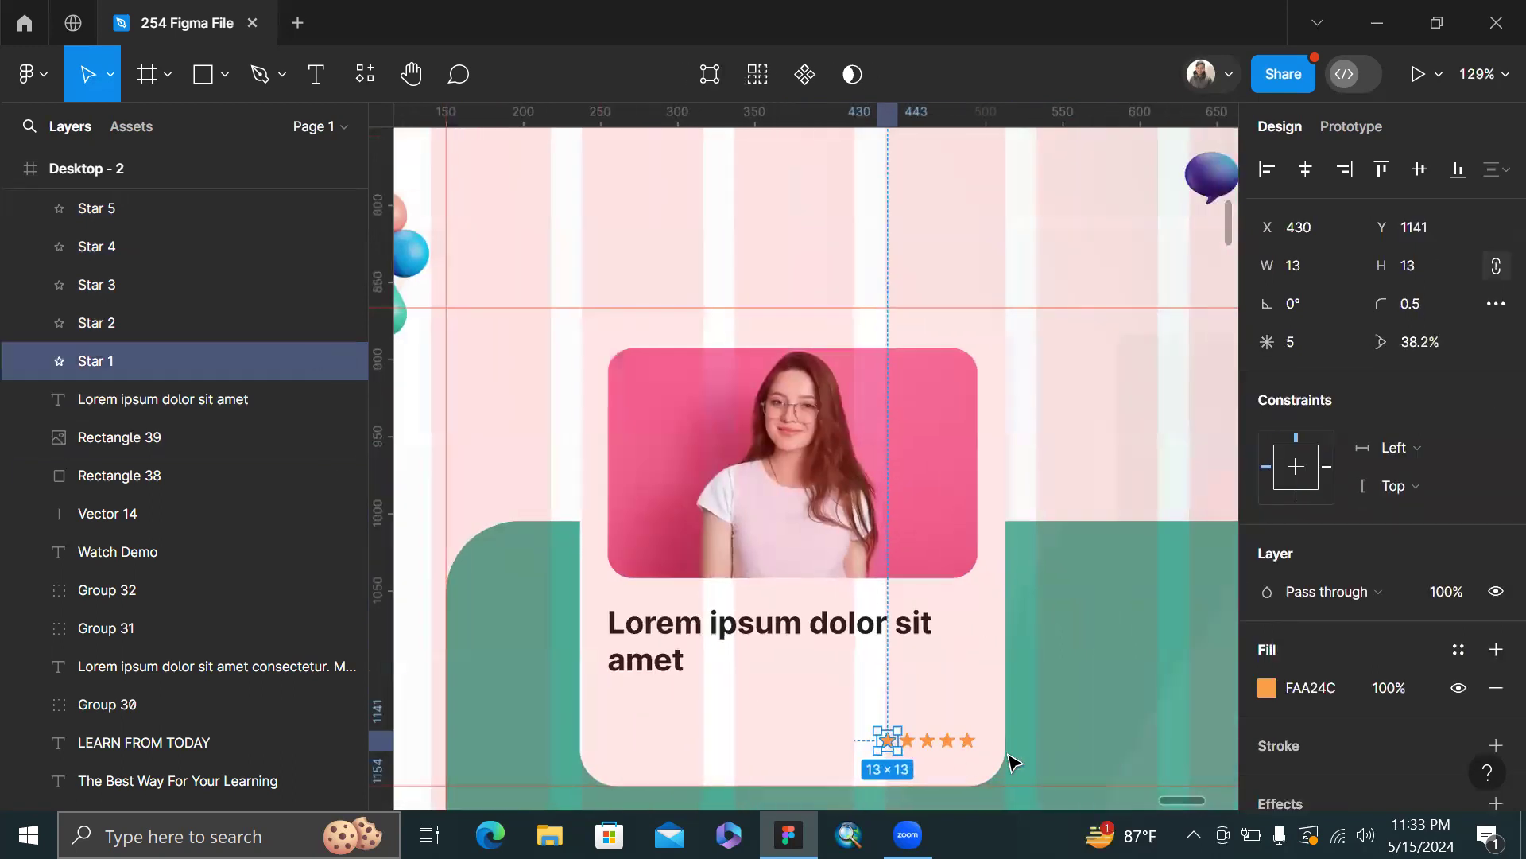
{"action": "scroll", "coordinate": [908, 743], "scroll_direction": "up", "scroll_amount": 4}
{"action": "left_click", "coordinate": [903, 740], "text": "shift"}
{"action": "left_click", "coordinate": [940, 741], "text": "shift"}
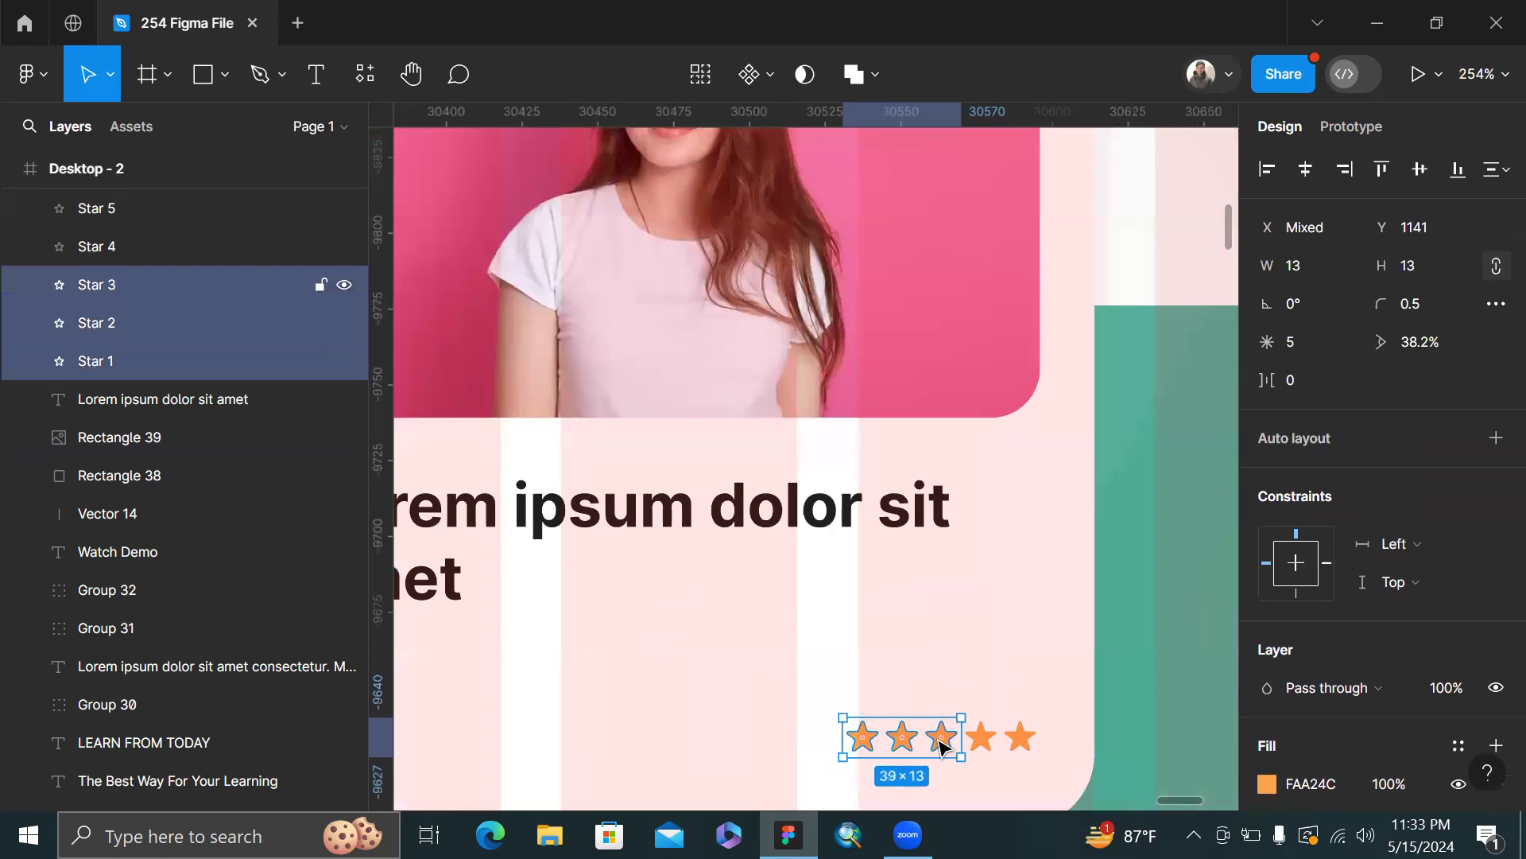
{"action": "left_click", "coordinate": [981, 739], "text": "shift"}
{"action": "left_click", "coordinate": [1024, 743], "text": "shift"}
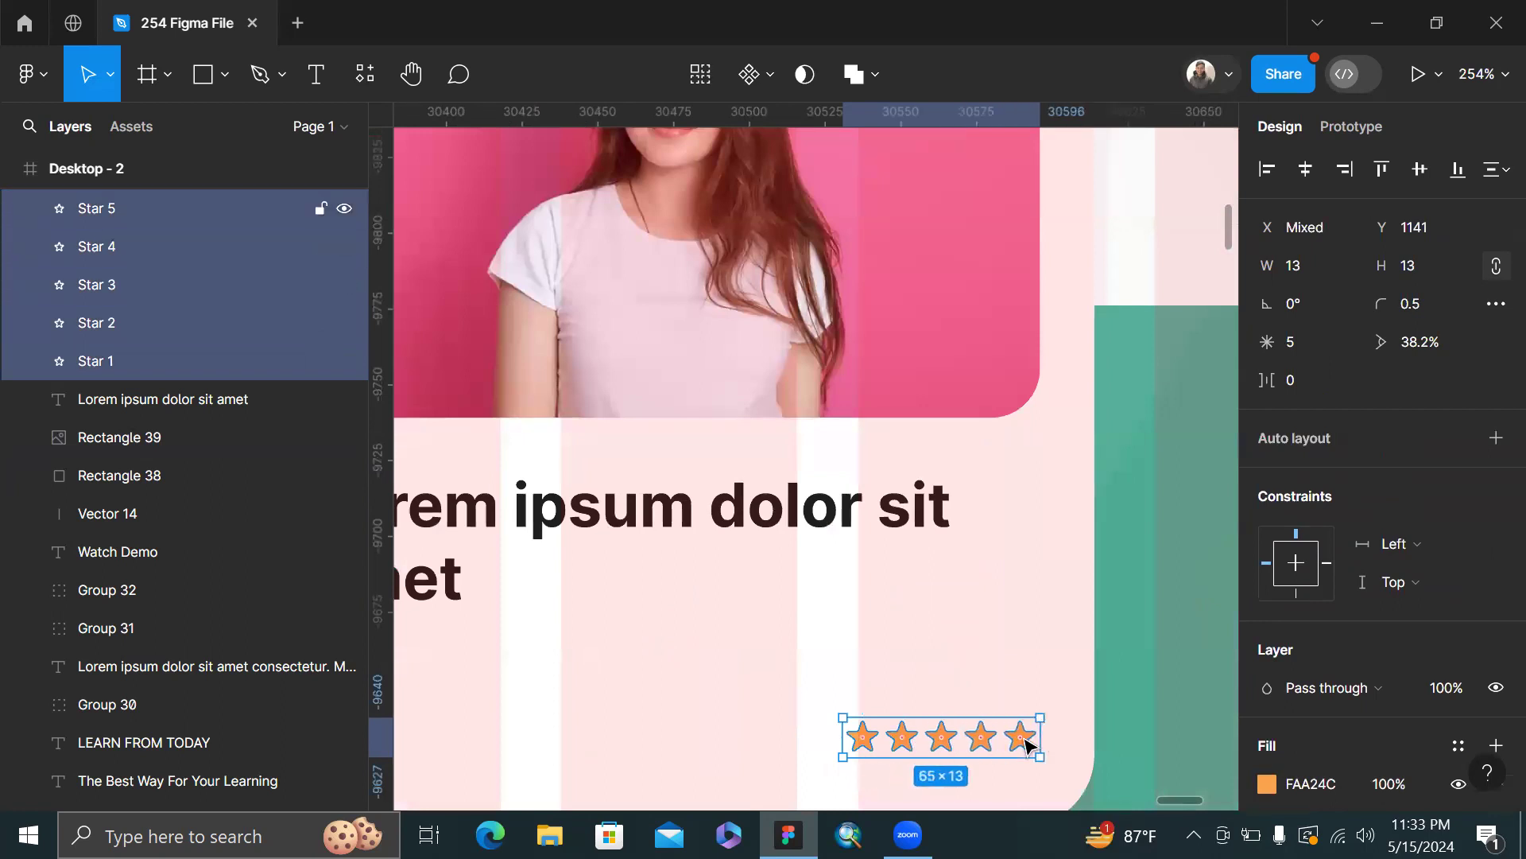
{"action": "key", "text": "shift"}
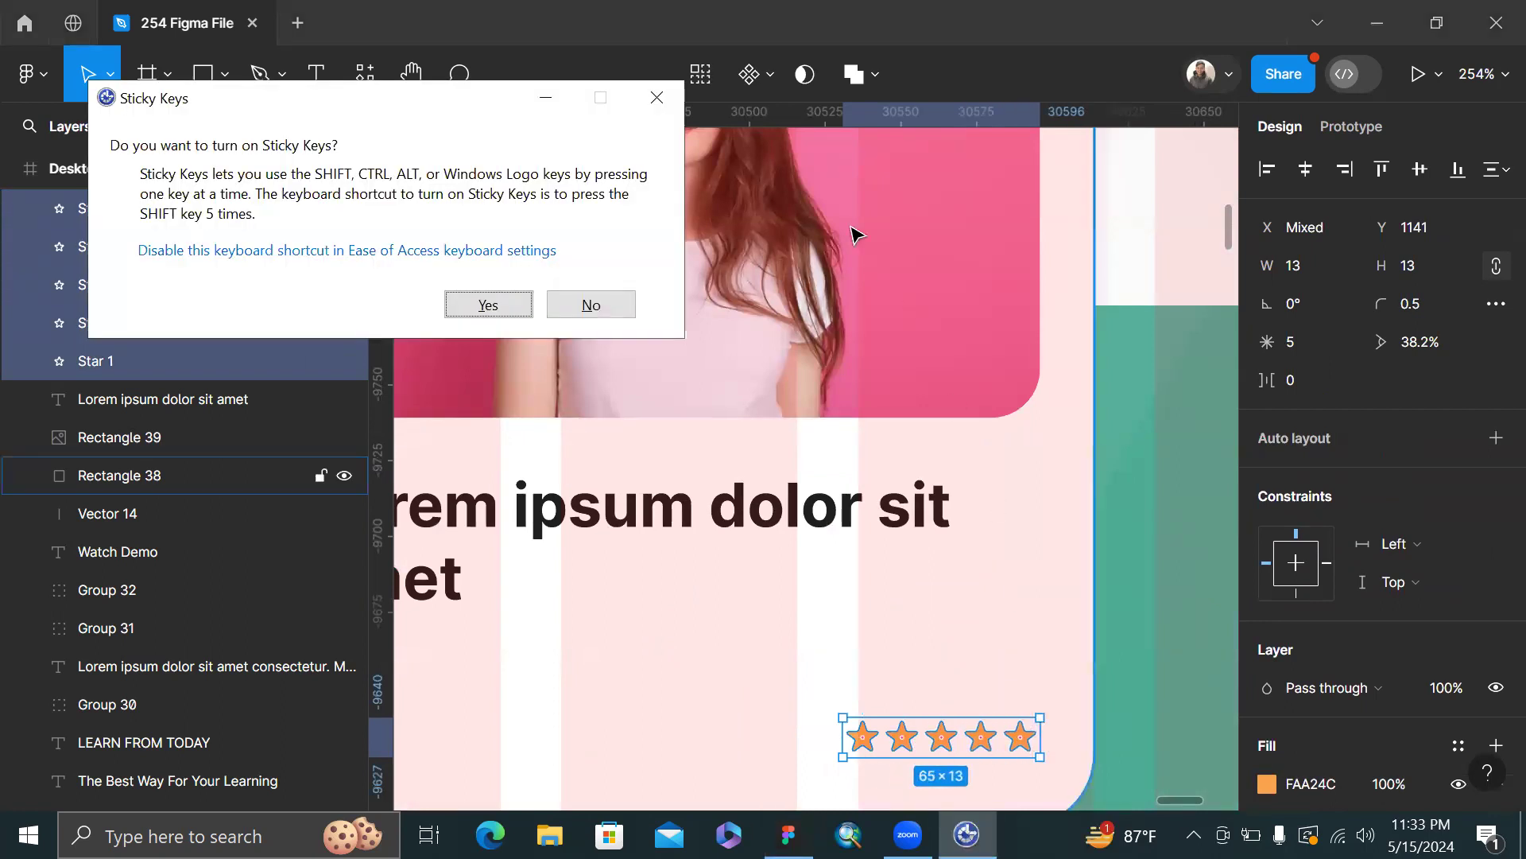
{"action": "left_click", "coordinate": [657, 97]}
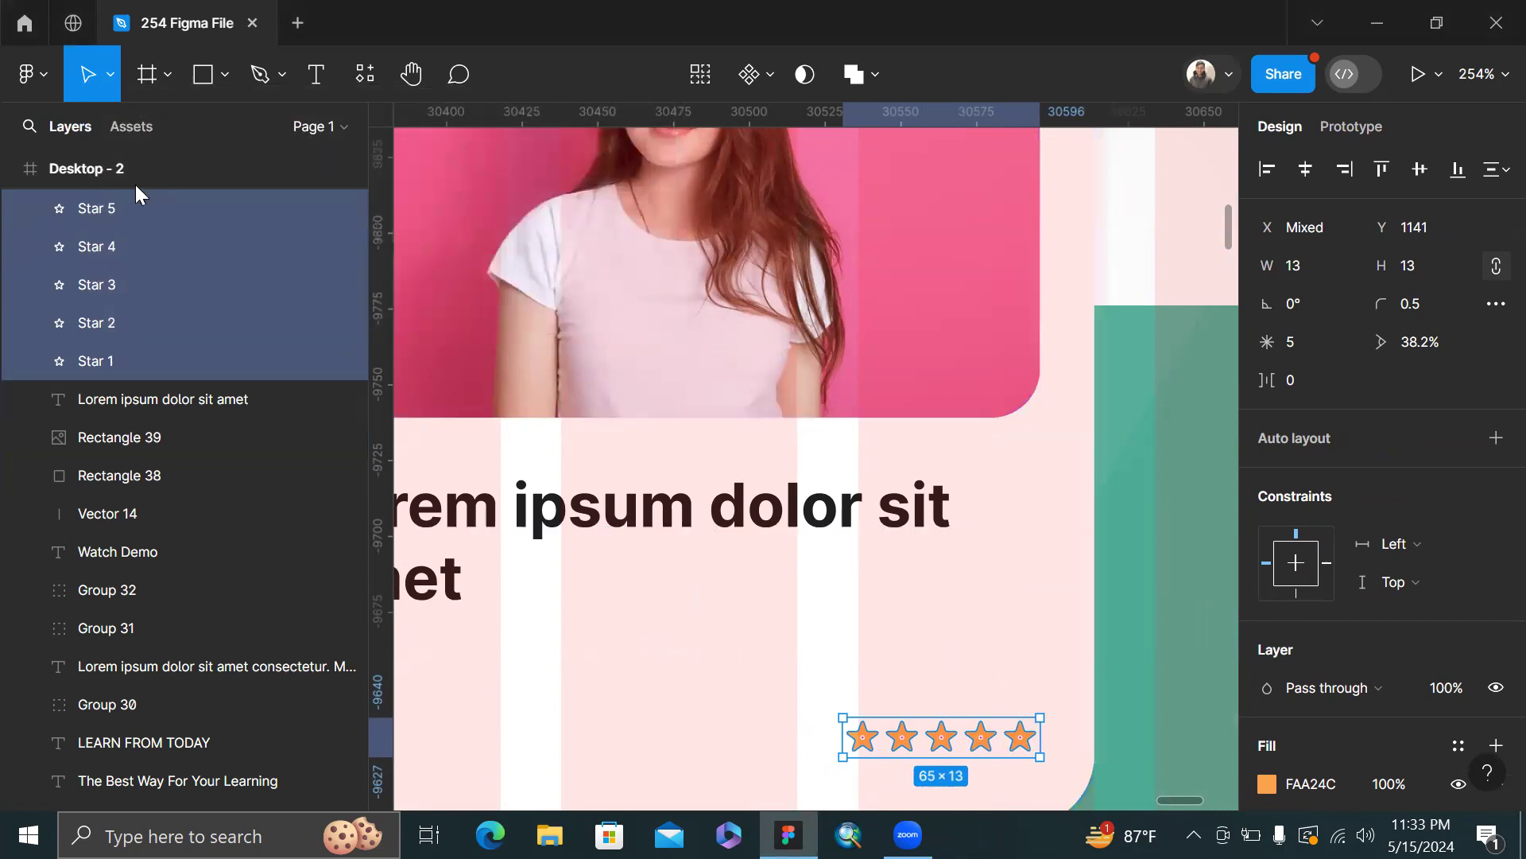
{"action": "scroll", "coordinate": [170, 204], "scroll_direction": "up", "scroll_amount": 3}
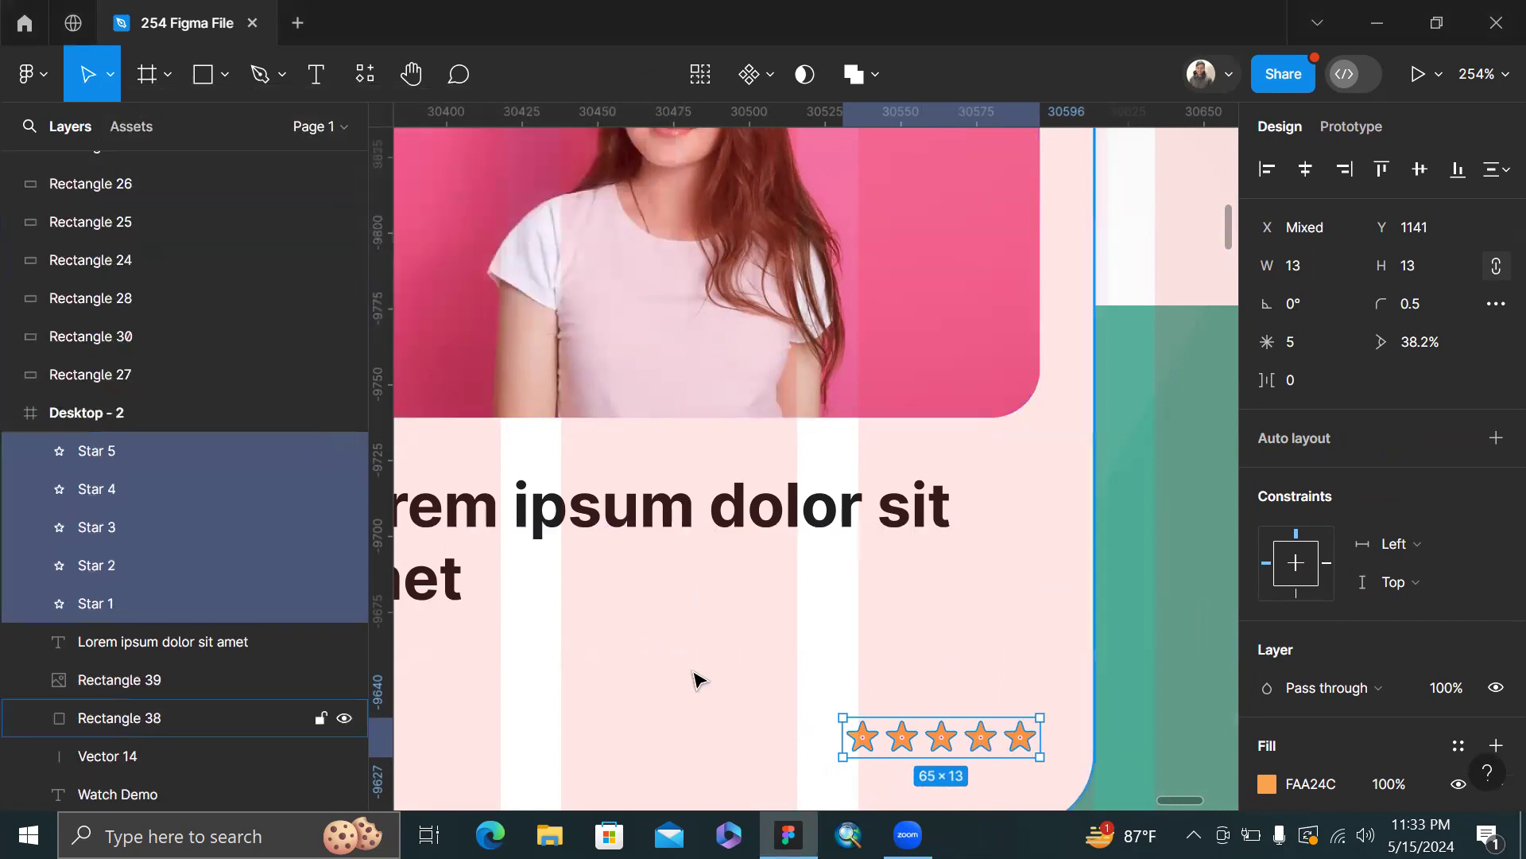
{"action": "key", "text": "ctrl+g"}
{"action": "double_click", "coordinate": [123, 451]}
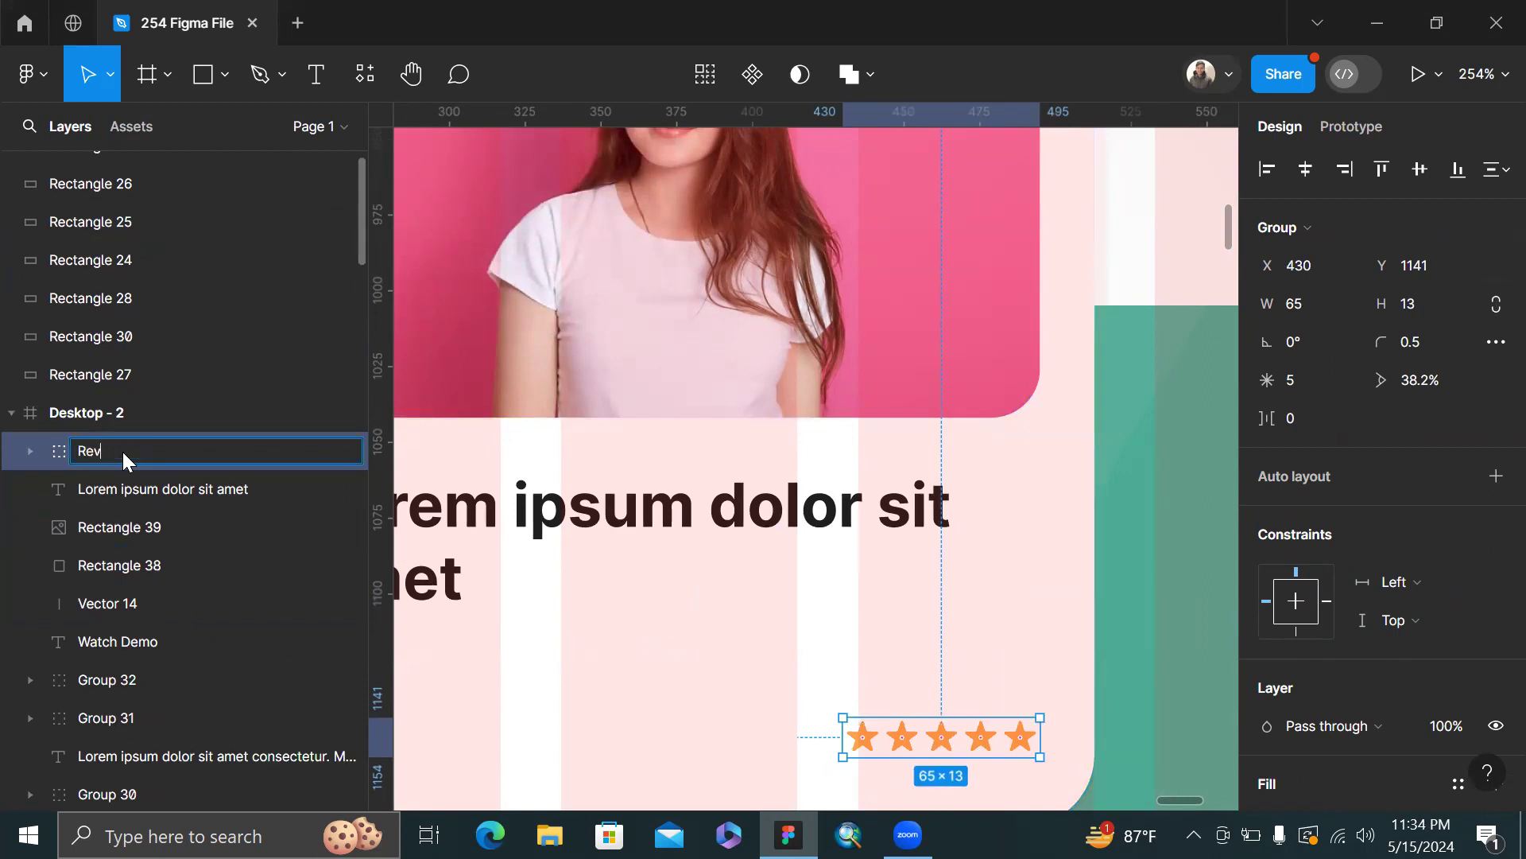
{"action": "type", "text": "Reviews"}
{"action": "key", "text": "Return"}
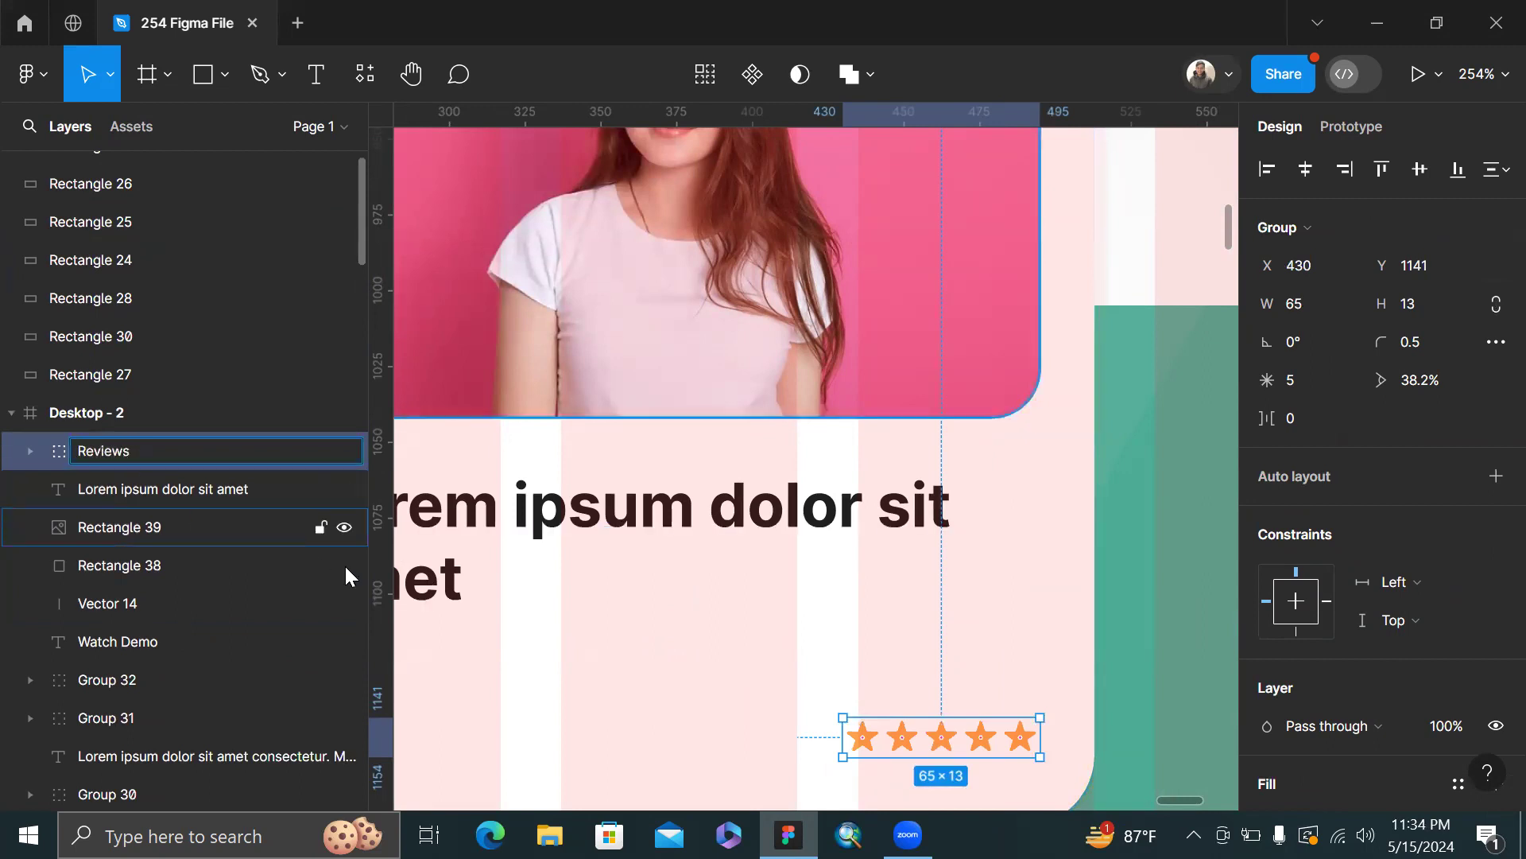
- Group the photo, title, white card background and Reviews stars together, and name the group Card-1
{"action": "left_click", "coordinate": [620, 647]}
{"action": "key", "text": "shift+2"}
{"action": "left_click", "coordinate": [627, 378]}
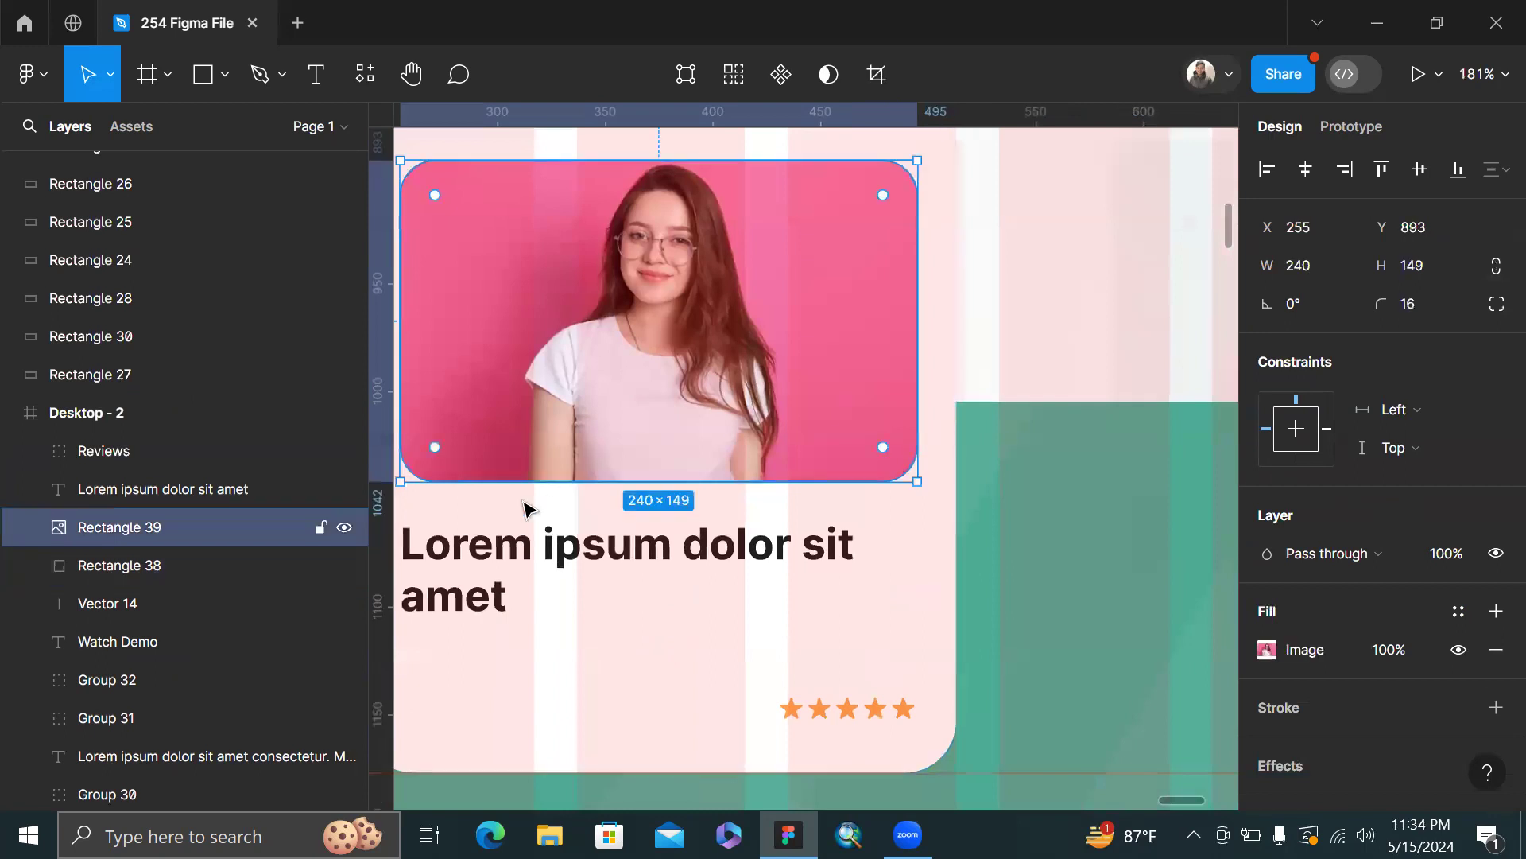
{"action": "left_click", "coordinate": [509, 548], "text": "shift"}
{"action": "left_click", "coordinate": [586, 665], "text": "shift"}
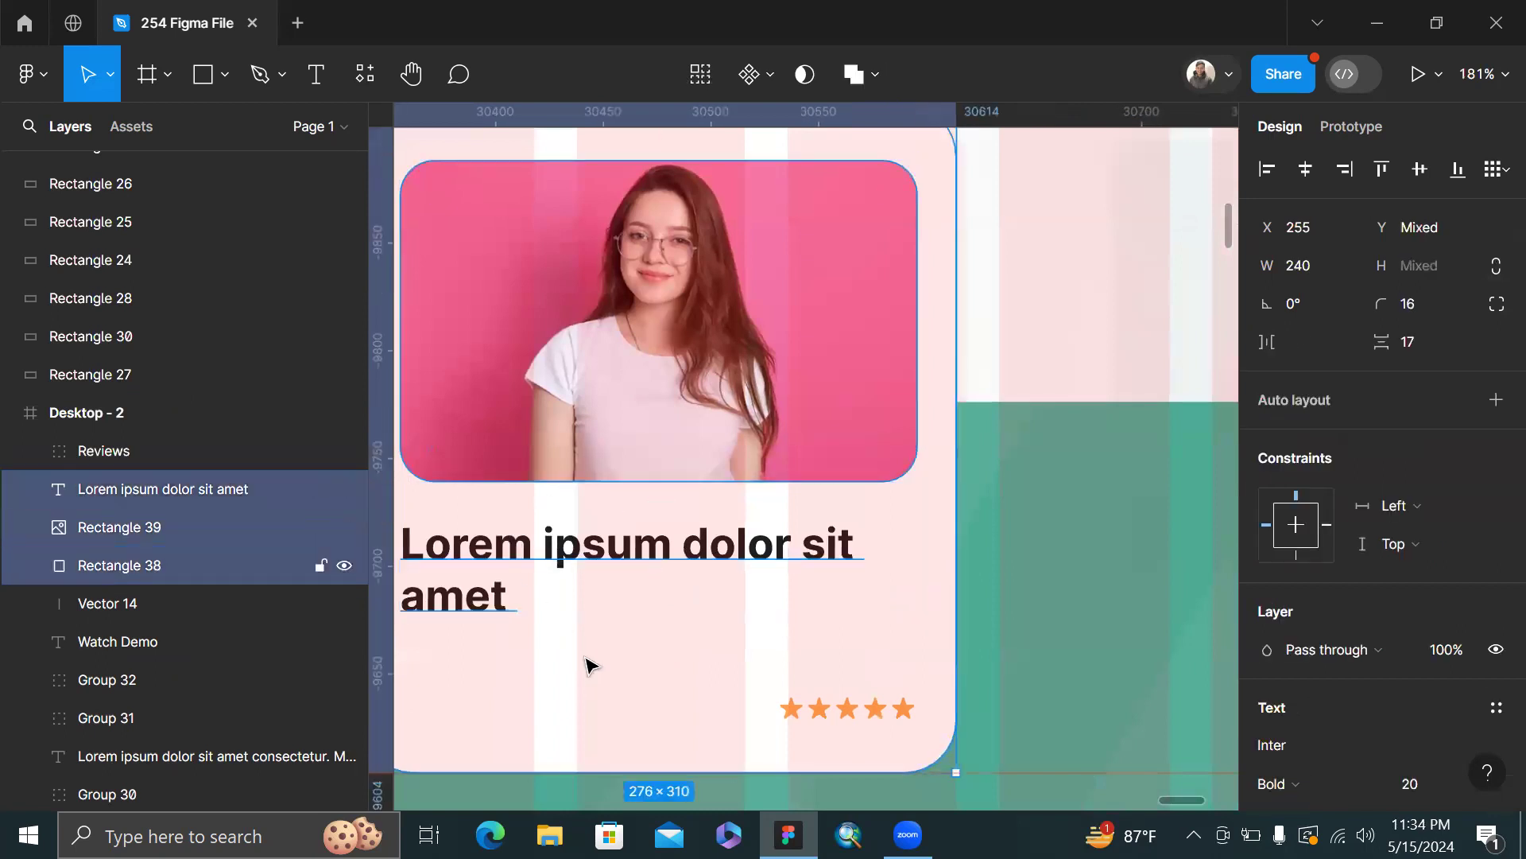
{"action": "left_click", "coordinate": [867, 713], "text": "shift"}
{"action": "key", "text": "ctrl+g"}
{"action": "scroll", "coordinate": [866, 713], "scroll_direction": "down", "scroll_amount": 5, "text": "ctrl"}
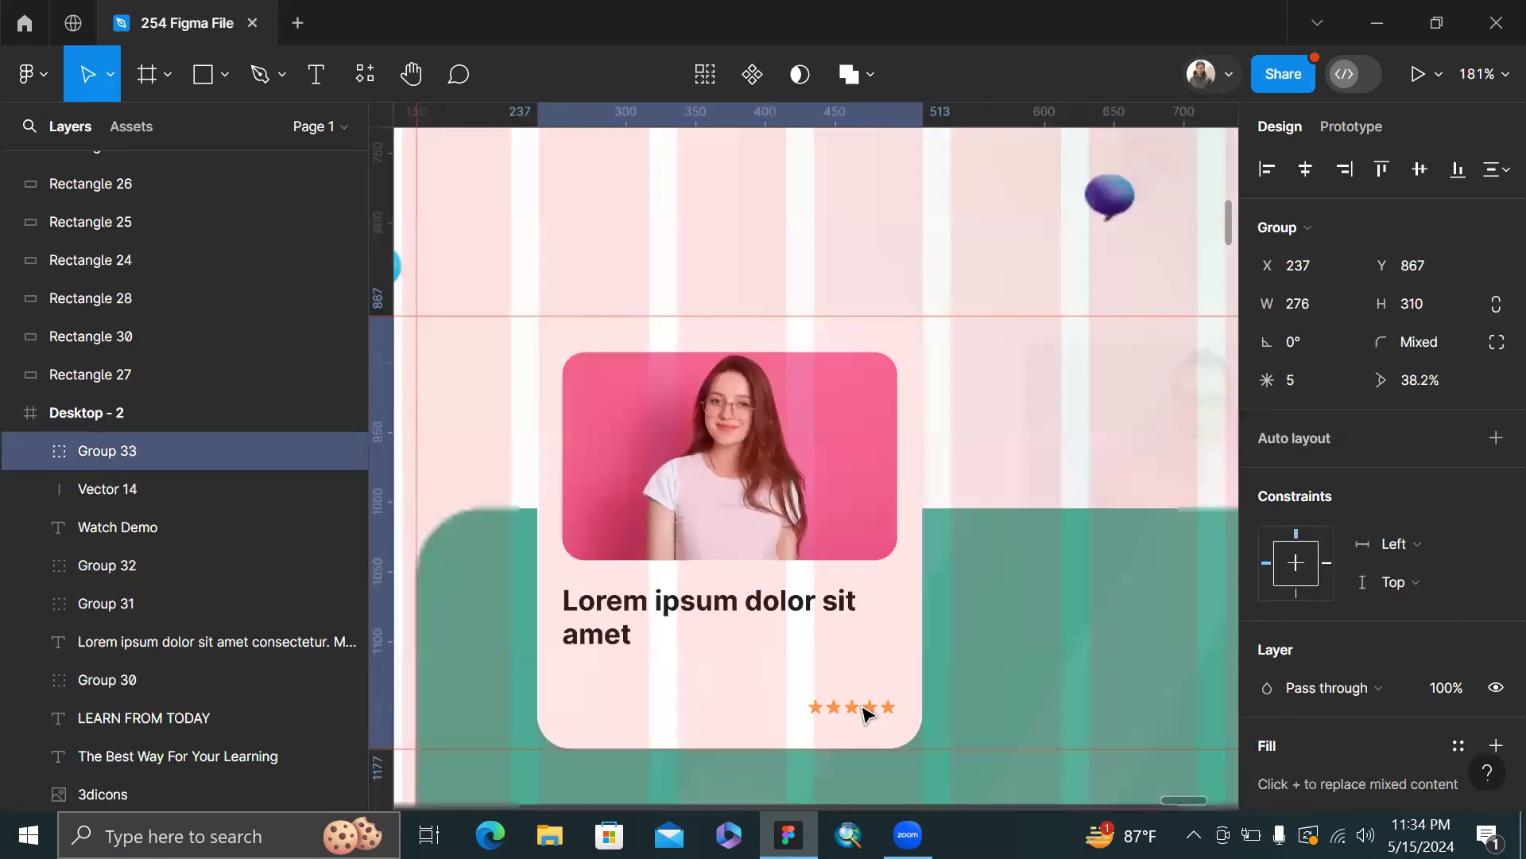
{"action": "double_click", "coordinate": [119, 456]}
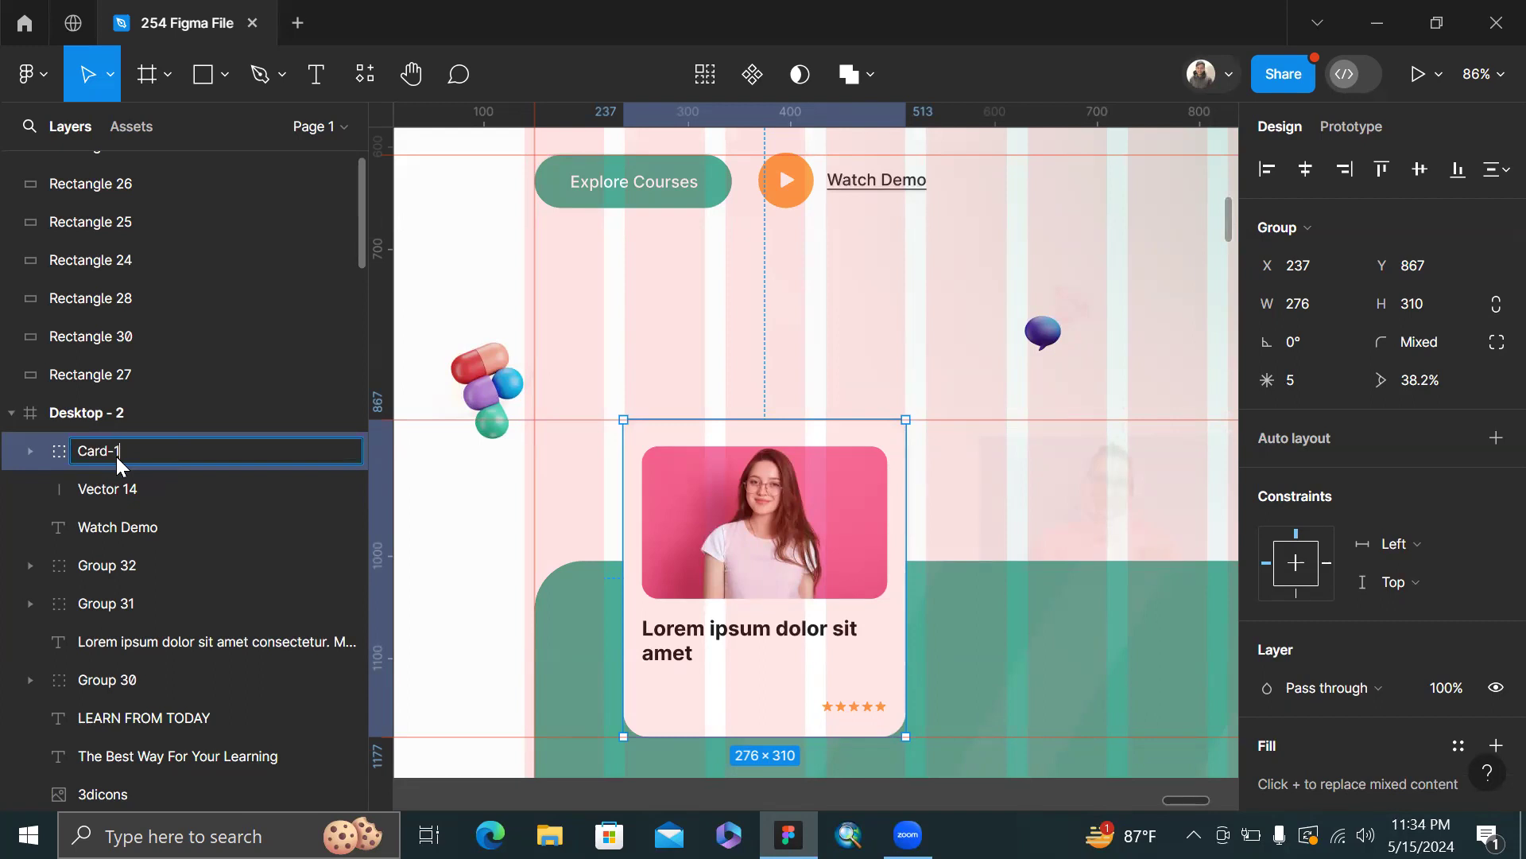
{"action": "type", "text": "Card-1"}
{"action": "key", "text": "Return"}
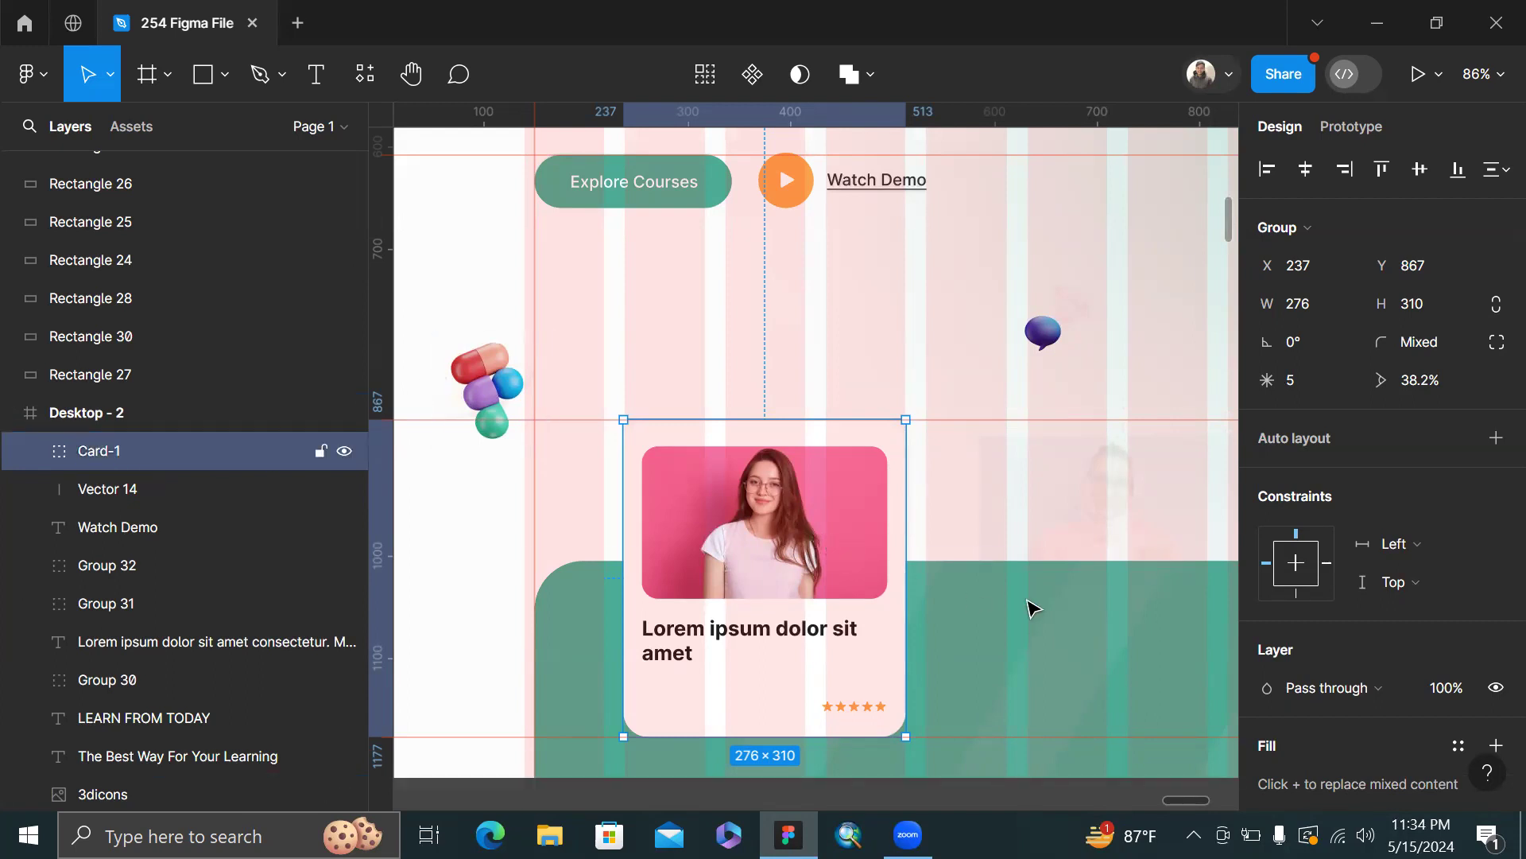
- Inspect the fill colour of the background rectangle inside Card-1
{"action": "left_click", "coordinate": [961, 313]}
{"action": "left_click", "coordinate": [759, 566]}
{"action": "double_click", "coordinate": [792, 715]}
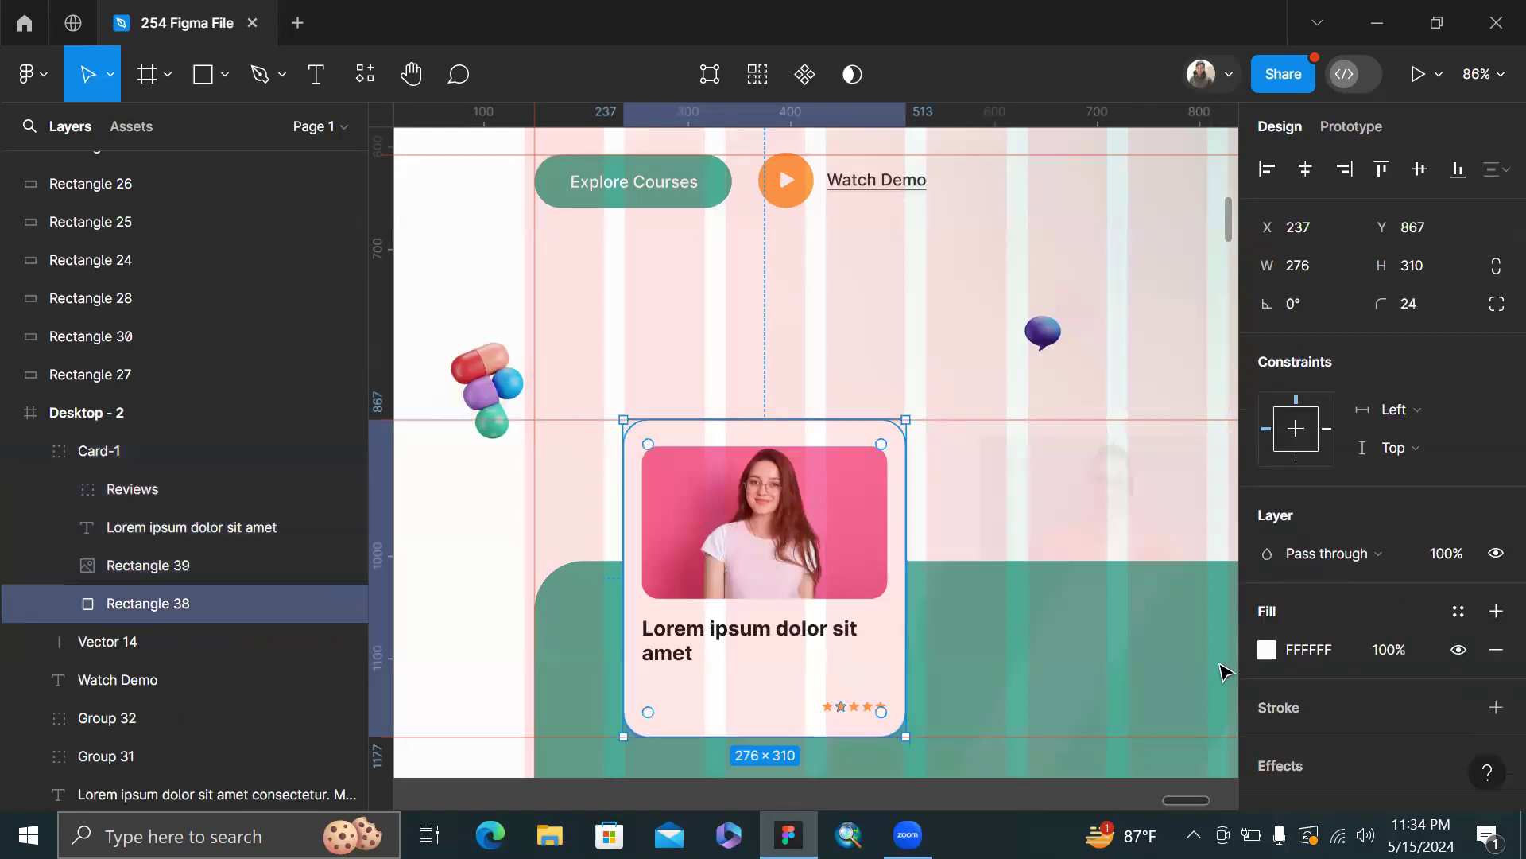
{"action": "left_click", "coordinate": [1264, 655]}
{"action": "left_click_drag", "start_coordinate": [1046, 248], "coordinate": [742, 150]}
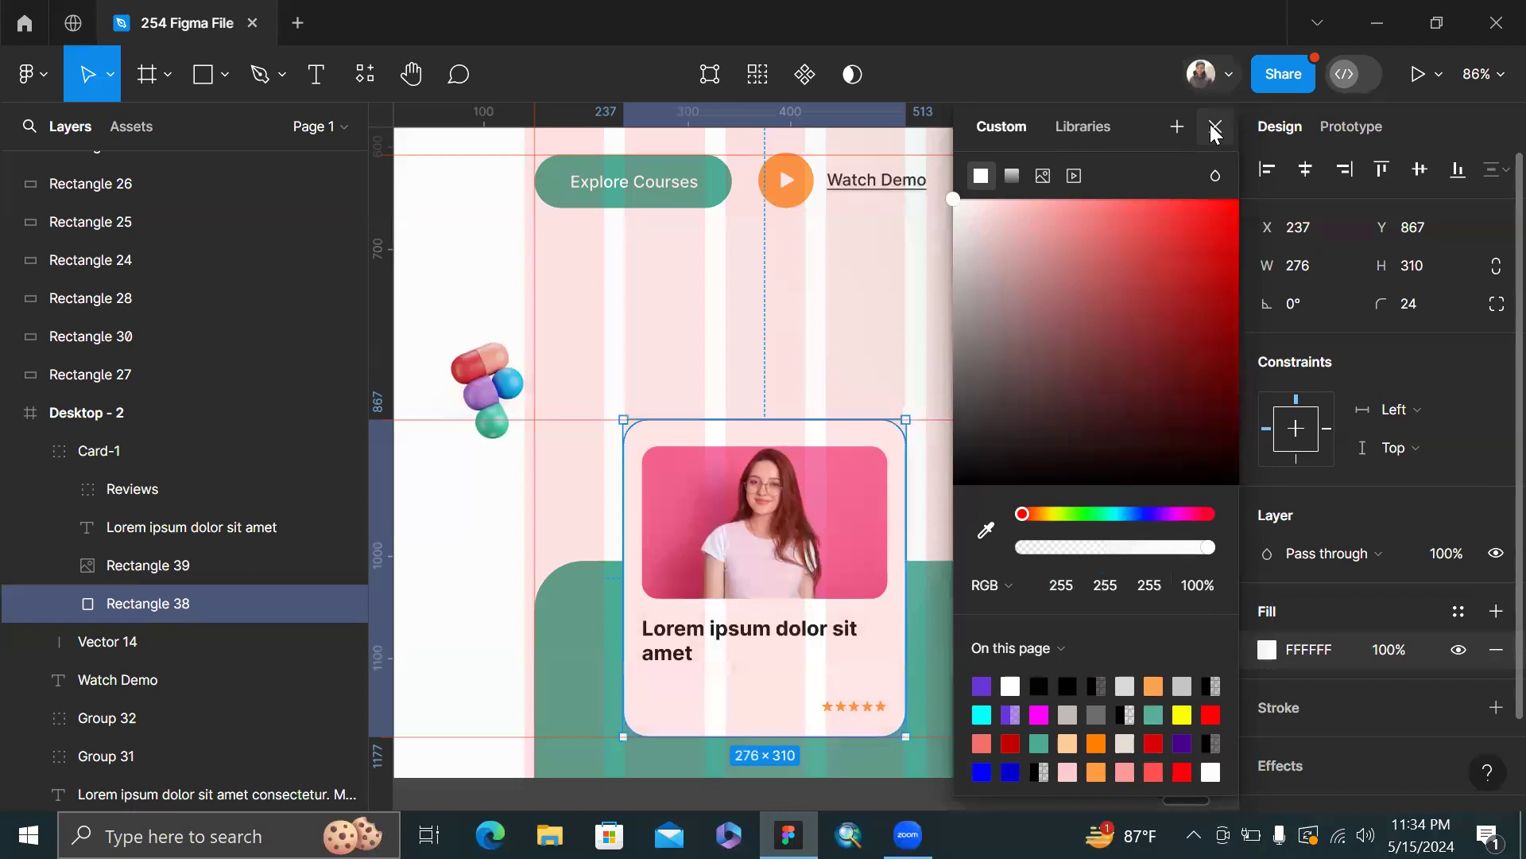
{"action": "left_click", "coordinate": [1215, 126]}
{"action": "left_click", "coordinate": [732, 378]}
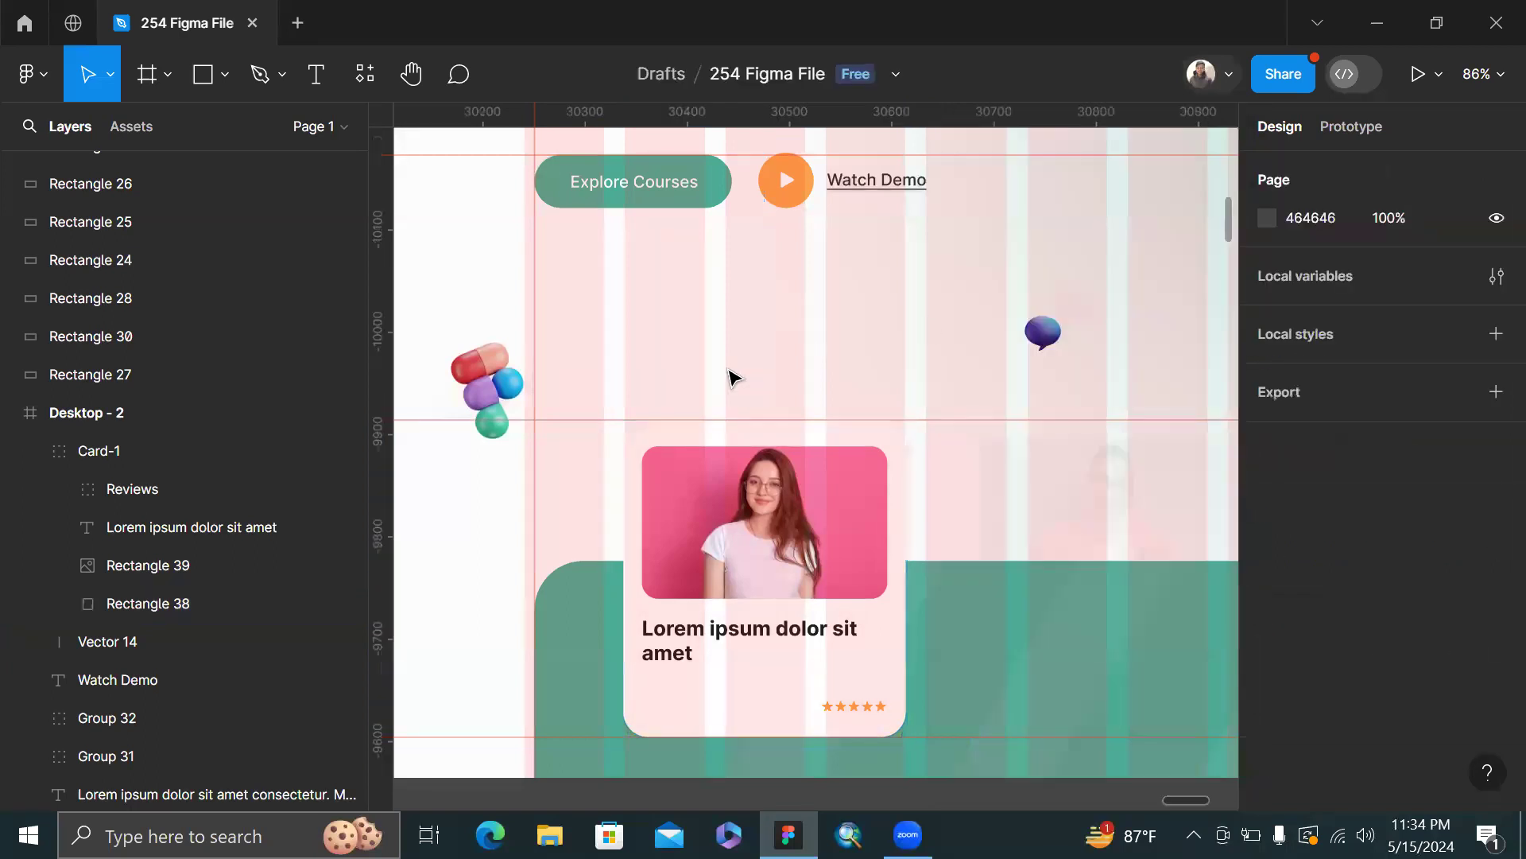
- Add a drop shadow effect to the Card-1 group, and hide the layout grids and rulers
{"action": "left_click", "coordinate": [724, 547]}
{"action": "scroll", "coordinate": [1332, 501], "scroll_direction": "down", "scroll_amount": 5}
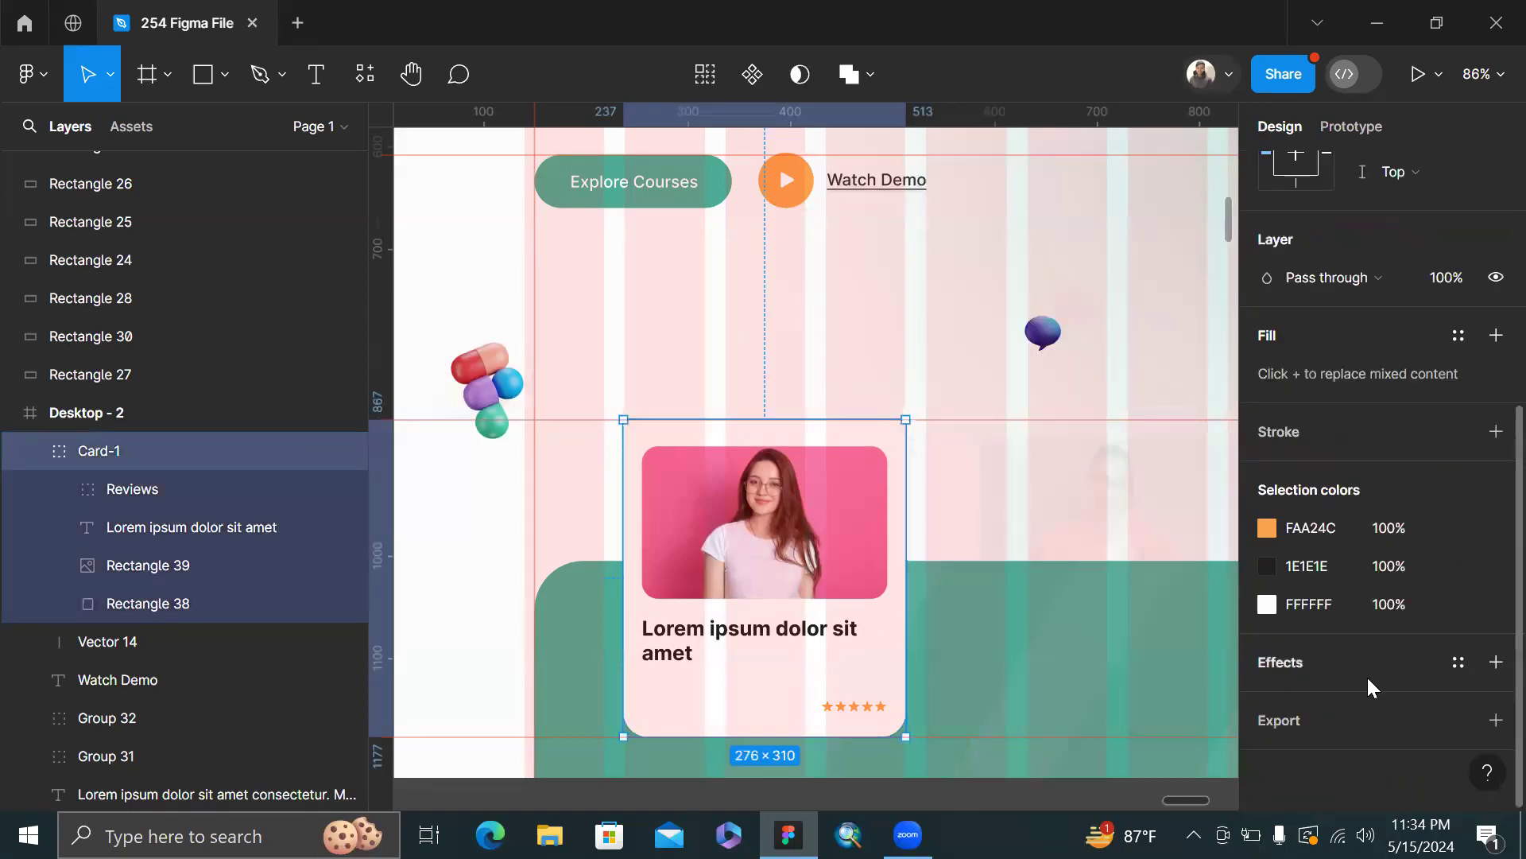
{"action": "left_click", "coordinate": [1489, 676]}
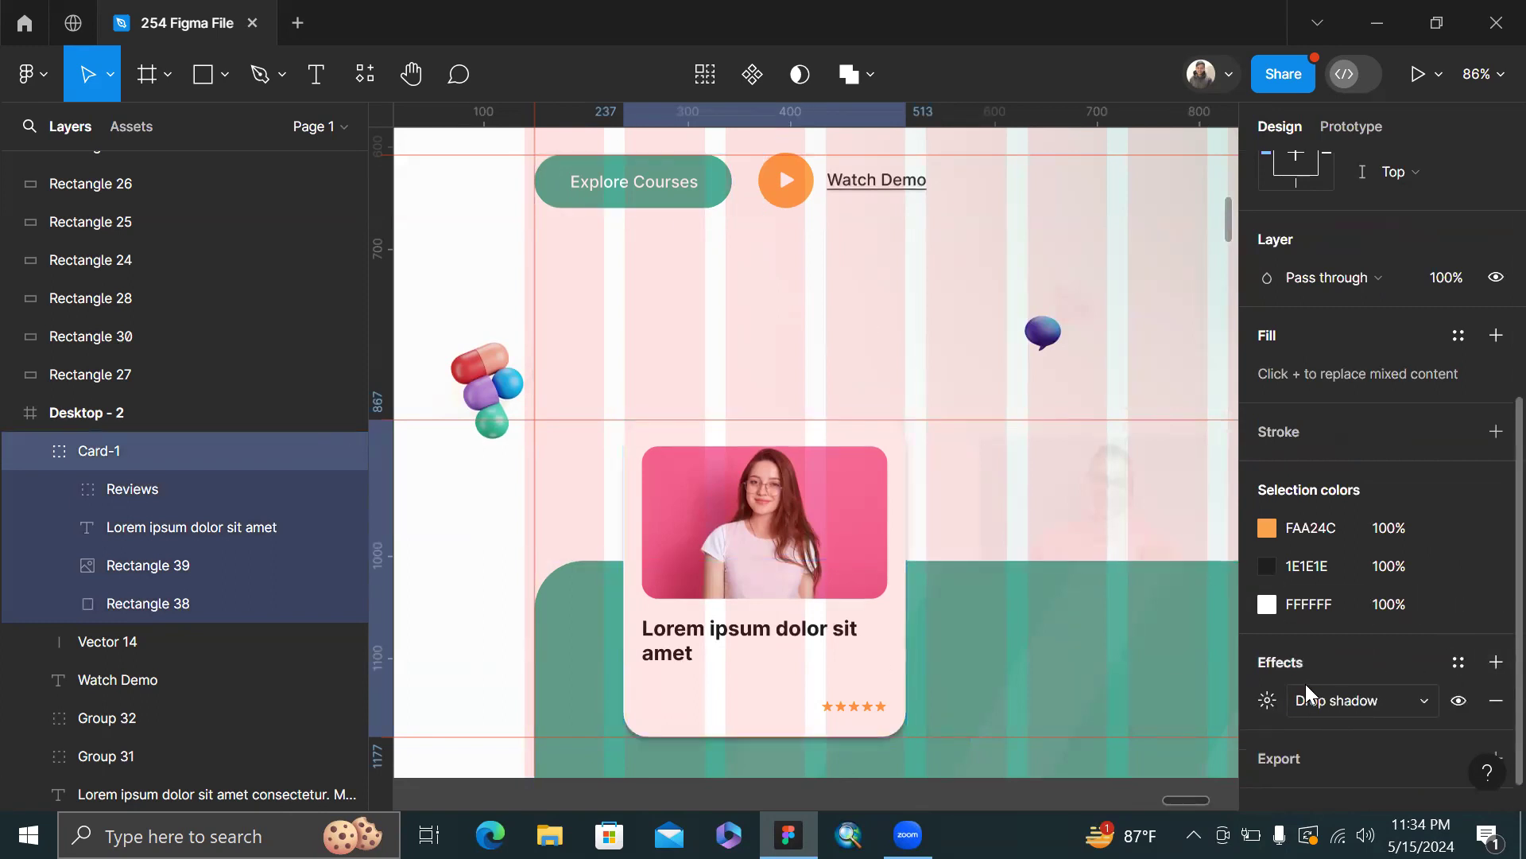
{"action": "key", "text": "ctrl+z"}
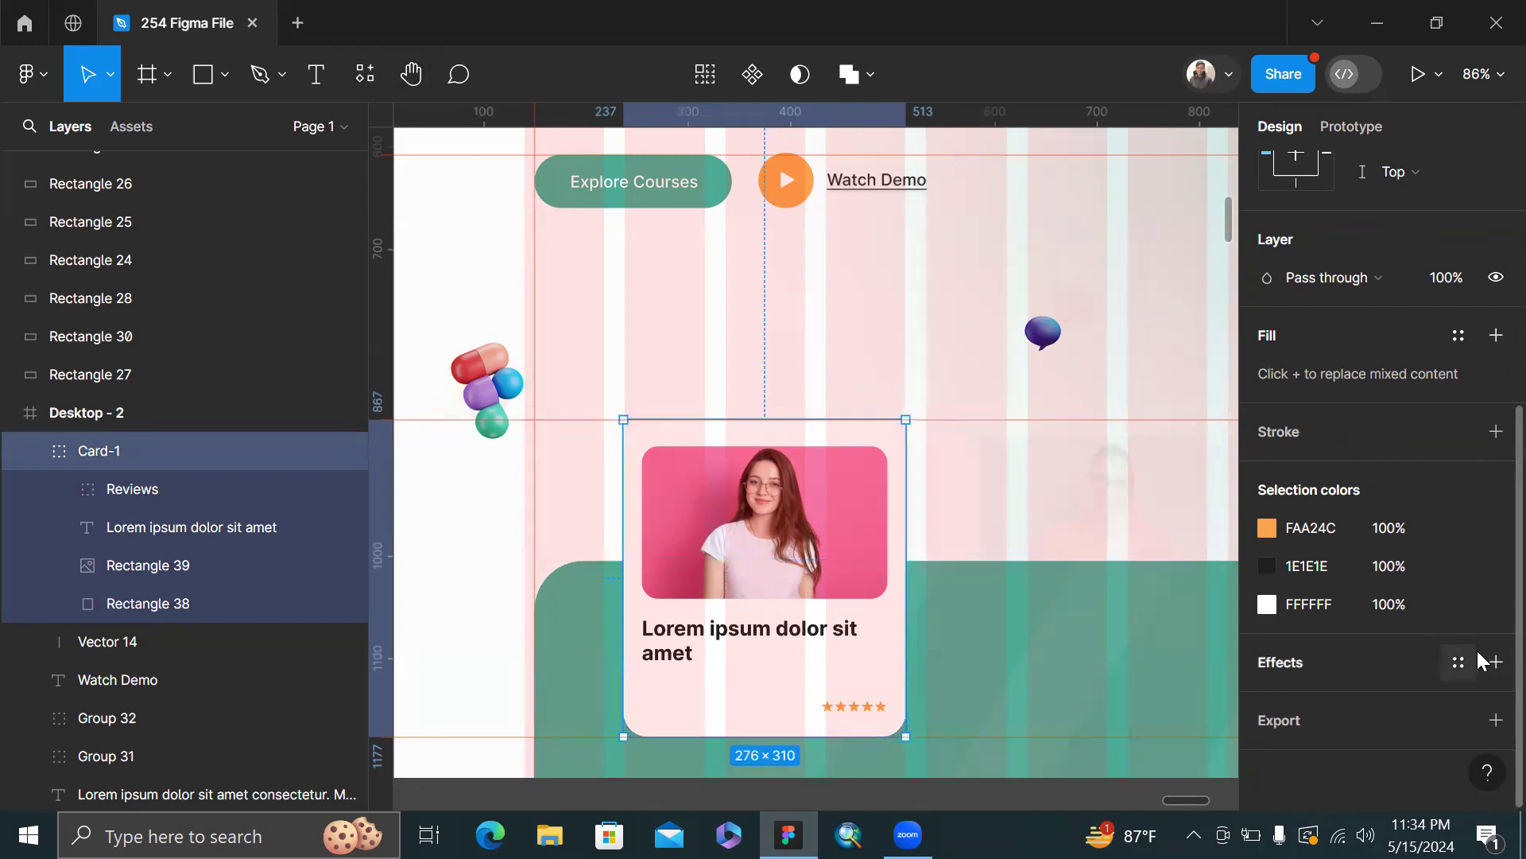
{"action": "left_click", "coordinate": [1490, 668]}
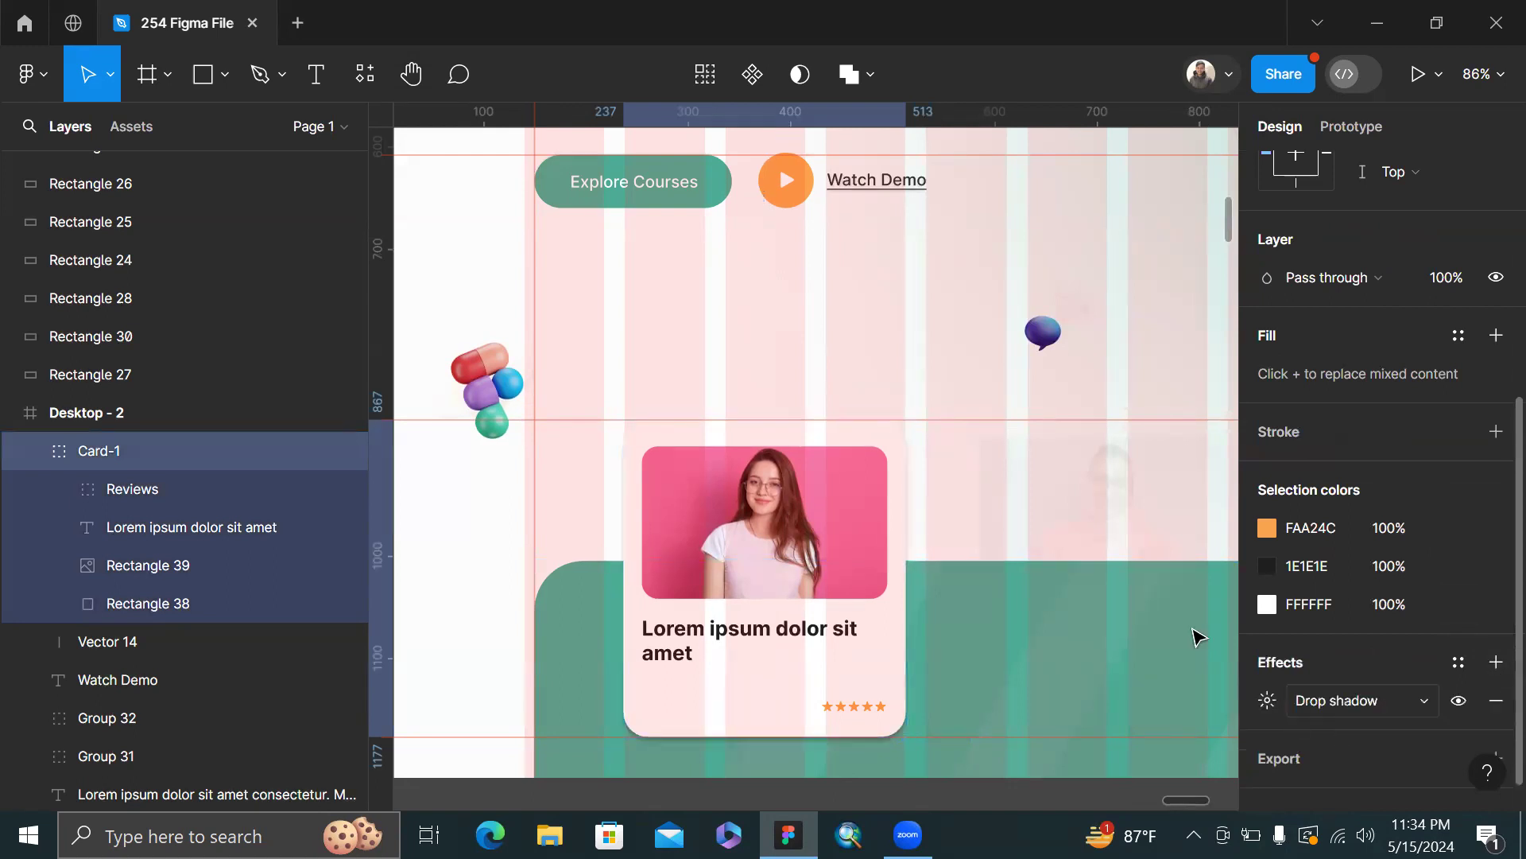
{"action": "key", "text": "ctrl+g"}
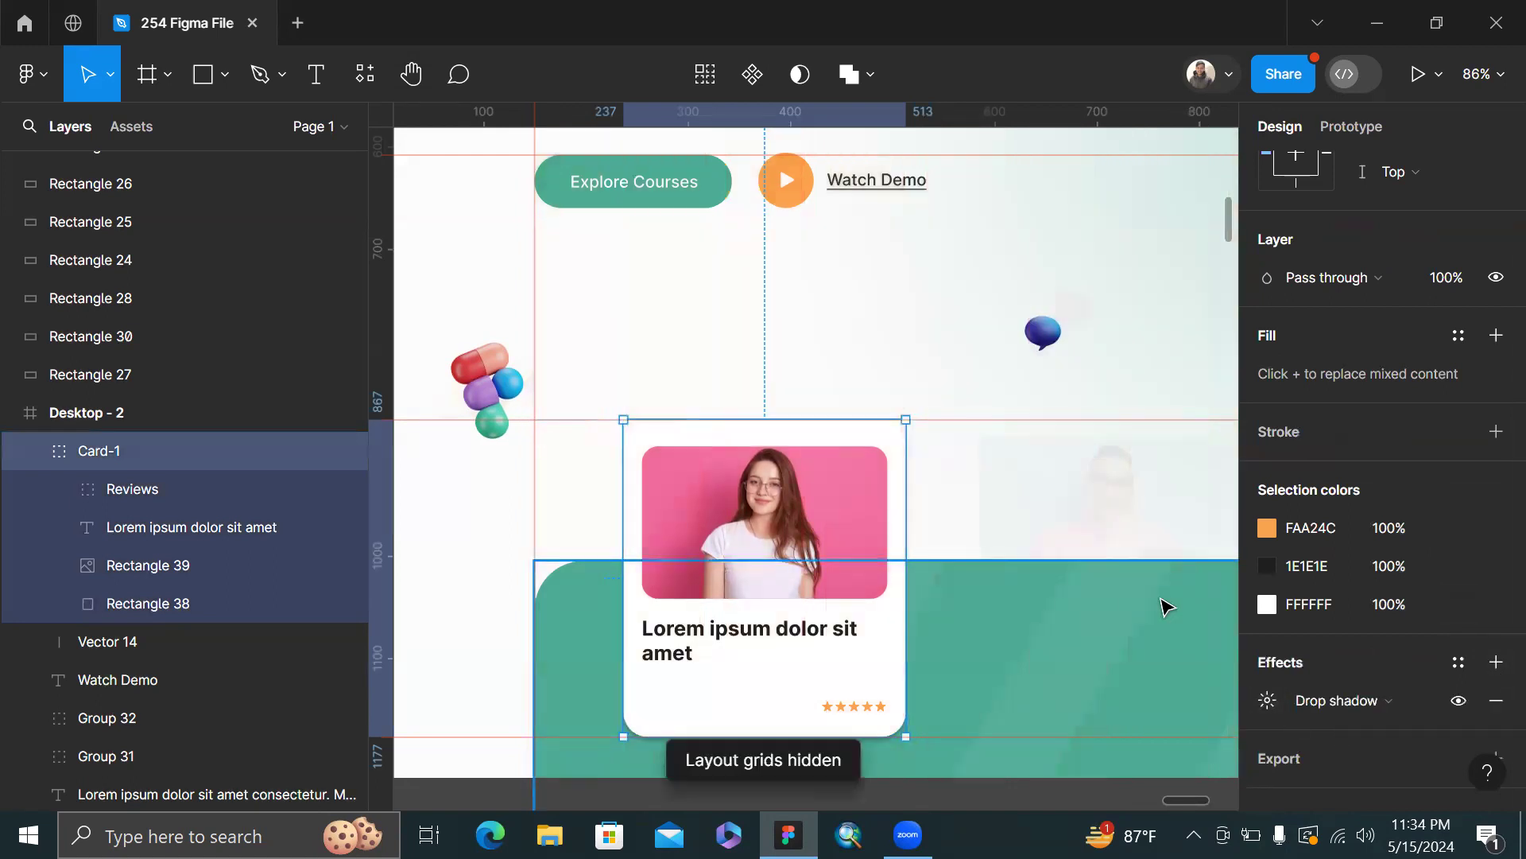
{"action": "key", "text": "shift+r"}
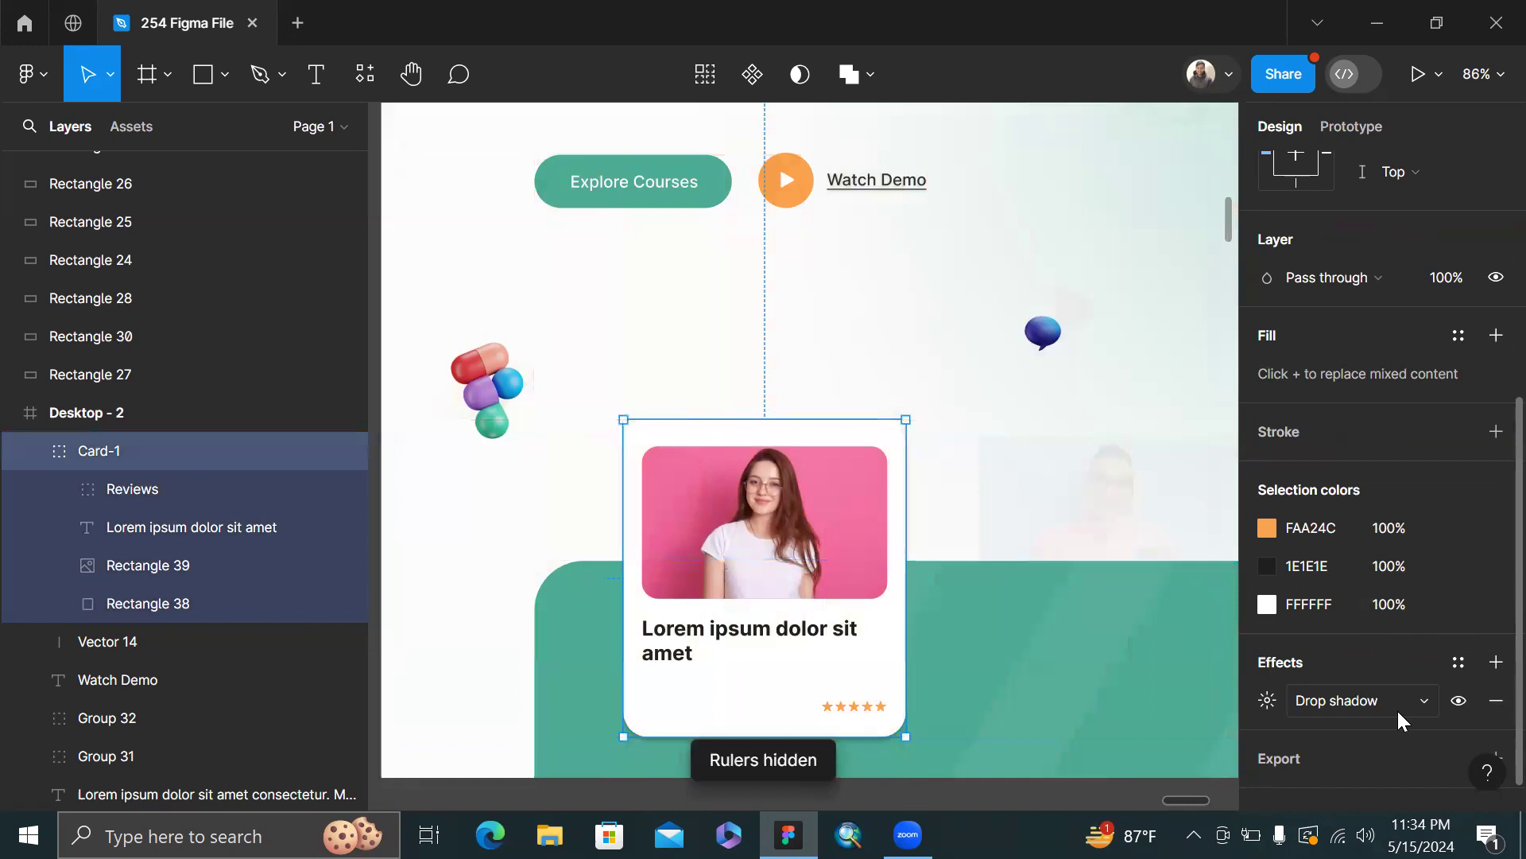
- Set the Card-1 drop shadow's offset to Y 12 and X 4
{"action": "left_click", "coordinate": [1262, 700]}
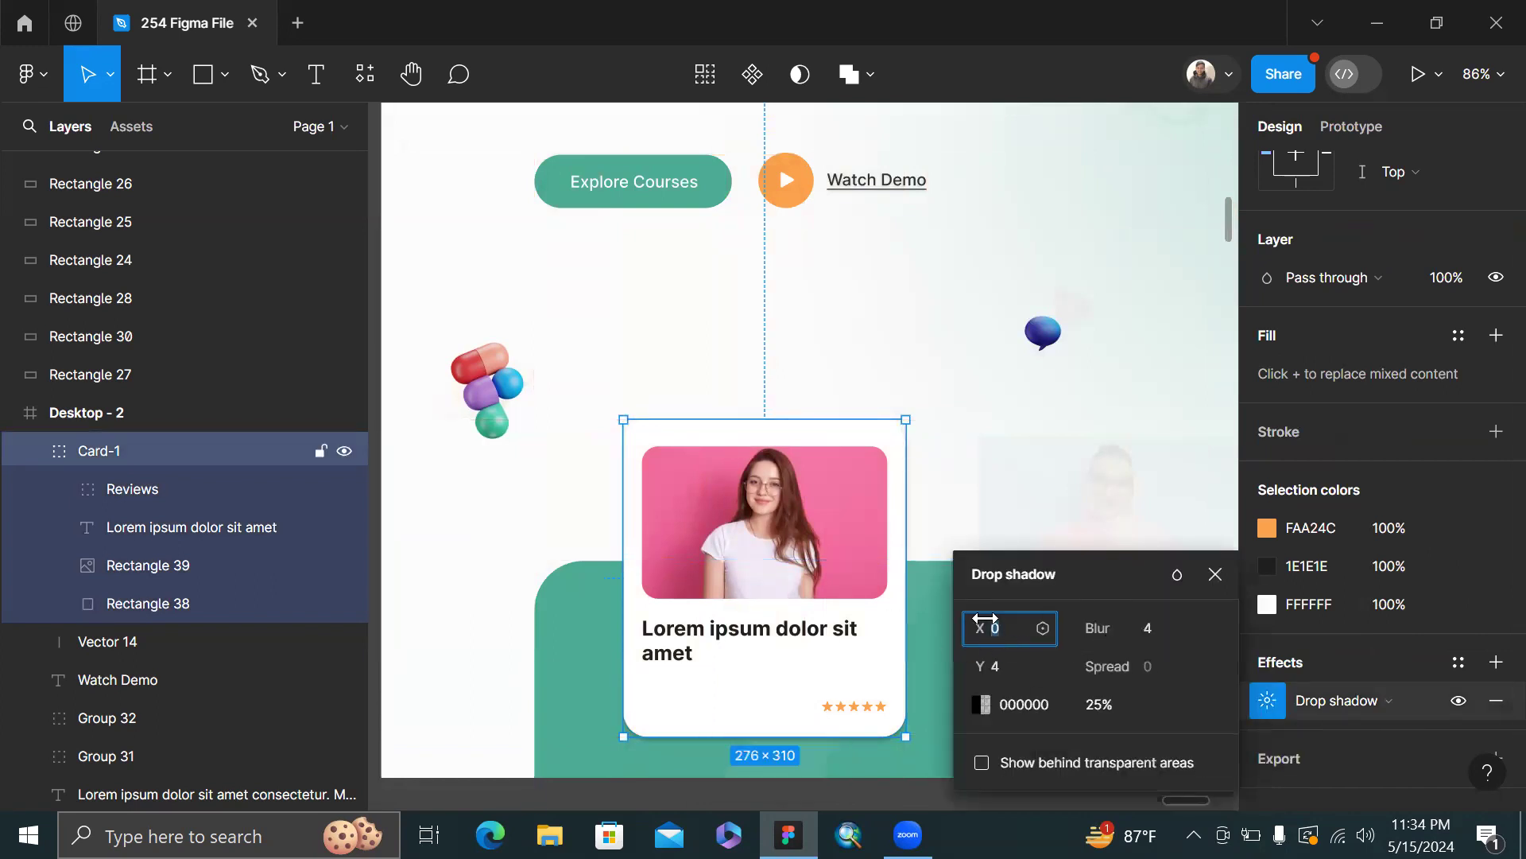
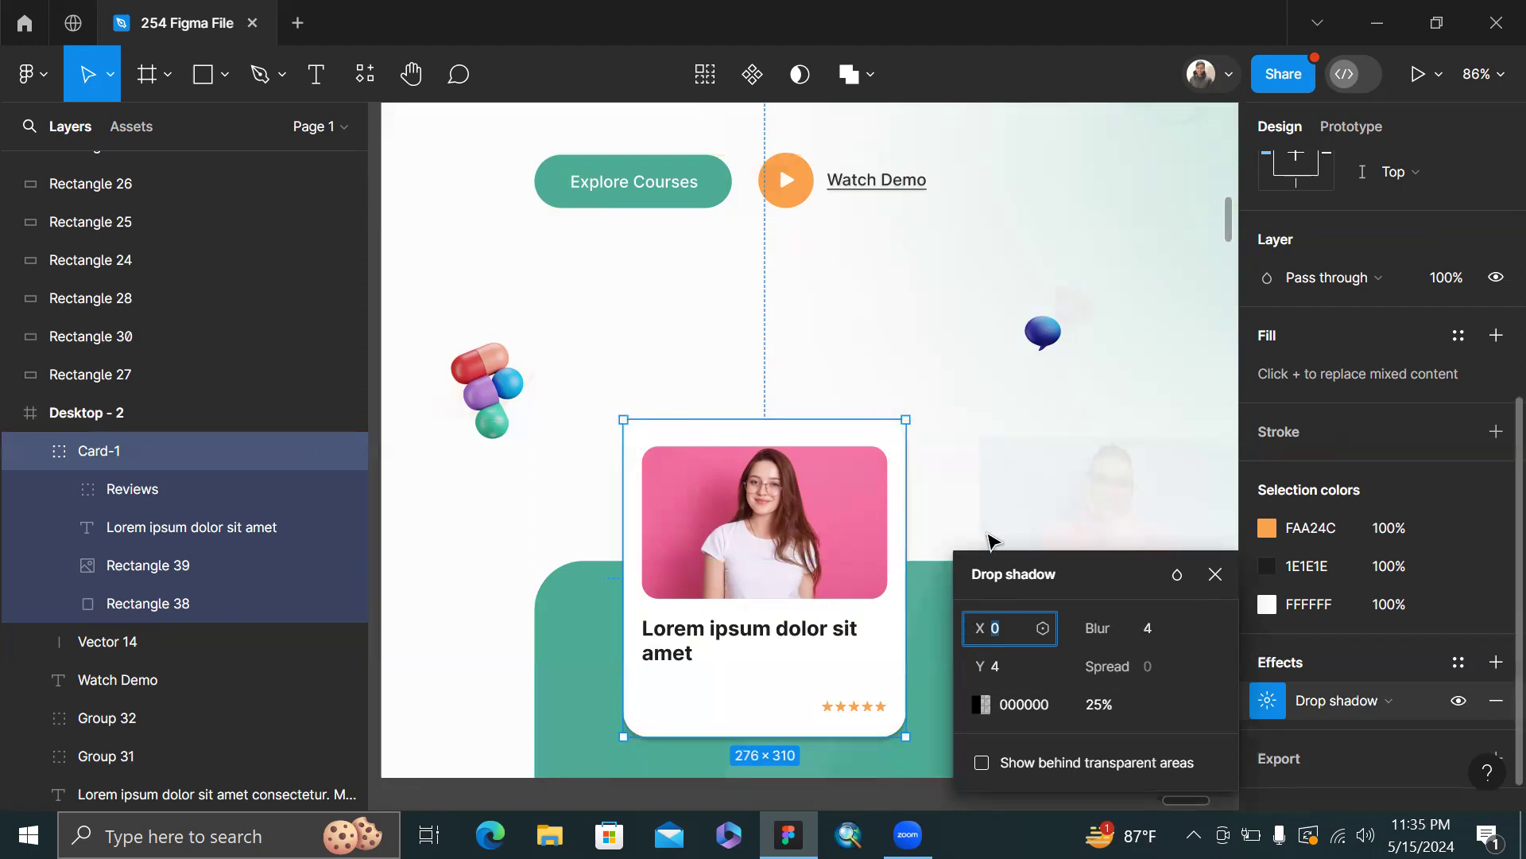
{"action": "scroll", "coordinate": [890, 648], "scroll_direction": "down", "scroll_amount": 3}
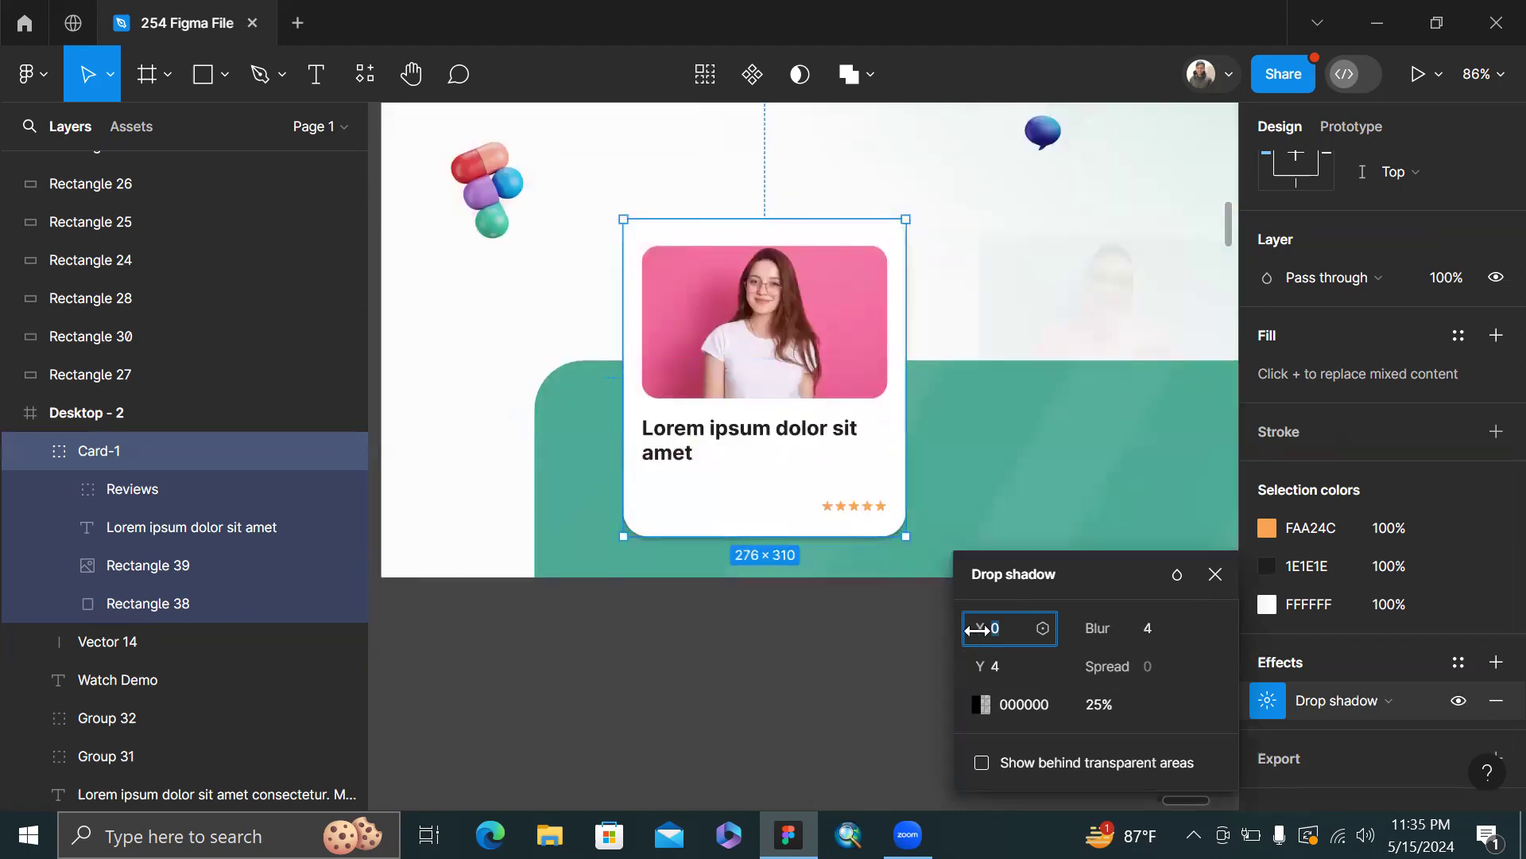
{"action": "left_click", "coordinate": [1018, 661]}
{"action": "type", "text": "12"}
{"action": "key", "text": "Return"}
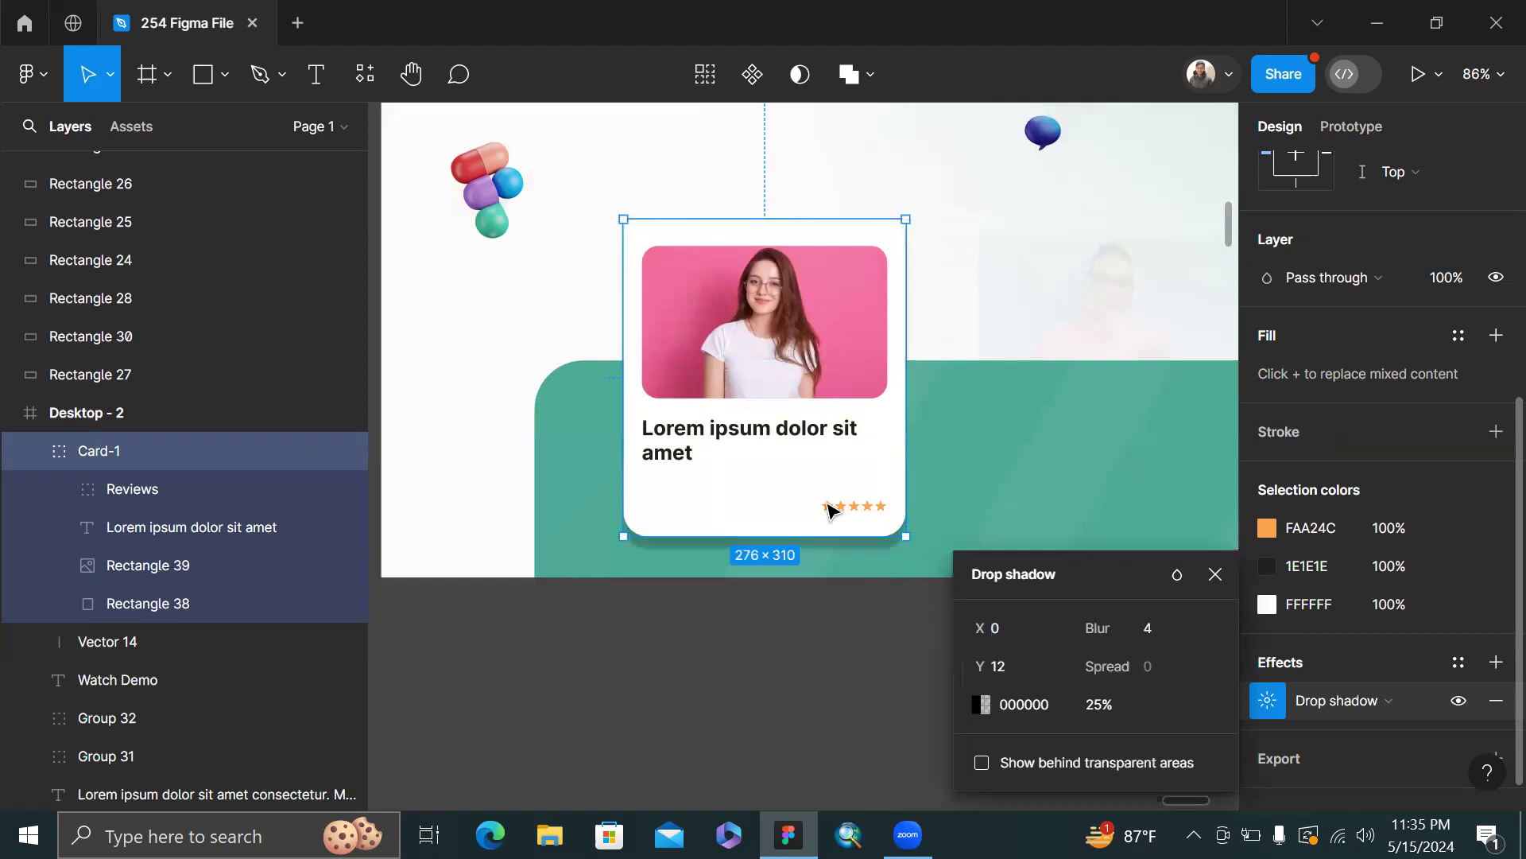
{"action": "left_click", "coordinate": [1023, 628]}
{"action": "type", "text": "4"}
{"action": "key", "text": "Return"}
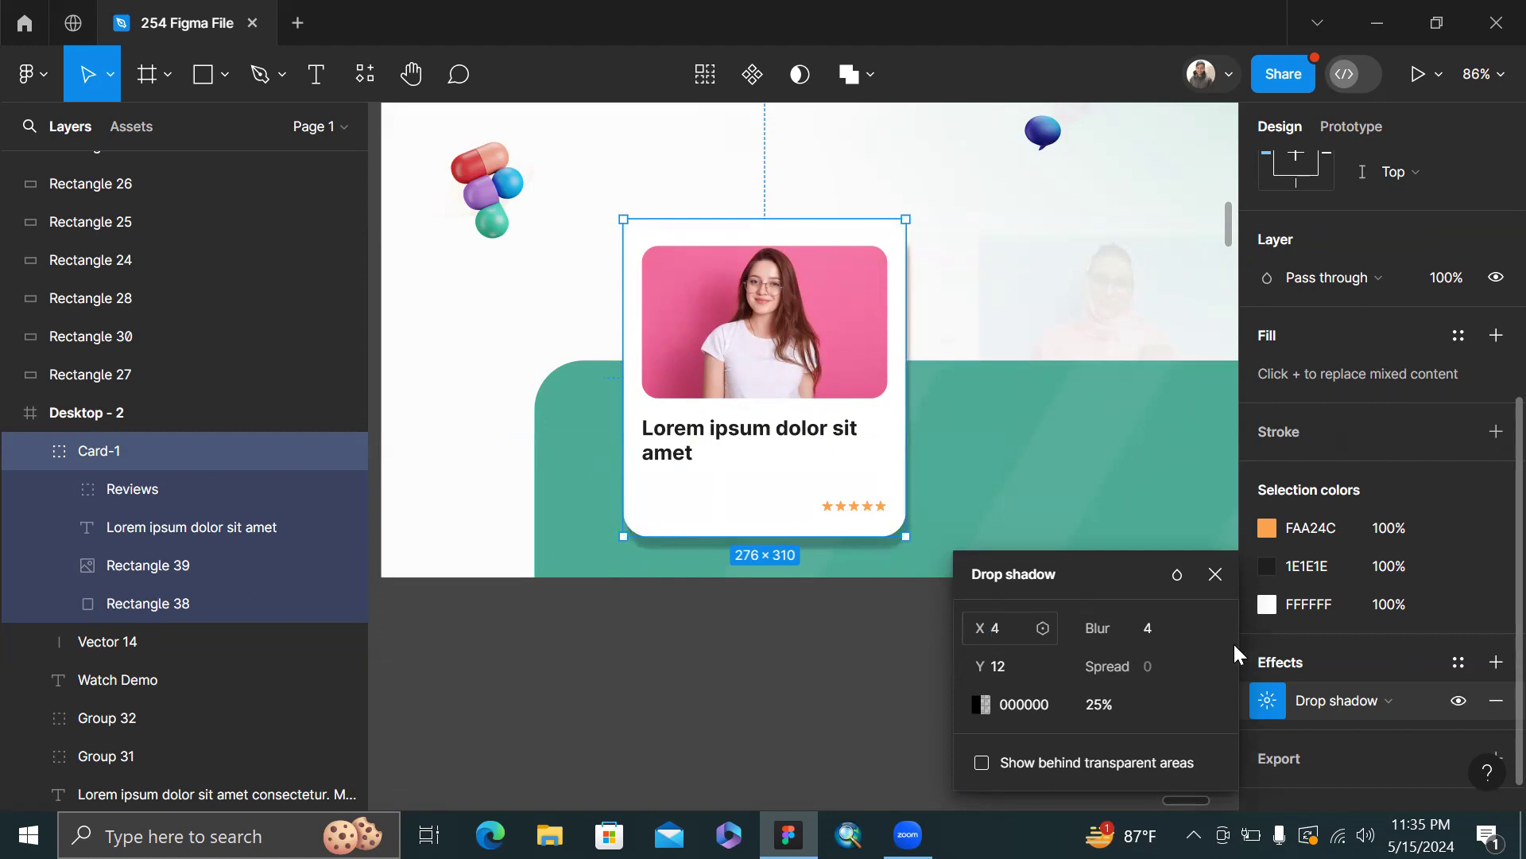
- Set the Card-1 drop shadow's blur to 80 and its colour opacity to 10%
{"action": "left_click", "coordinate": [1150, 629]}
{"action": "type", "text": "80"}
{"action": "key", "text": "Return"}
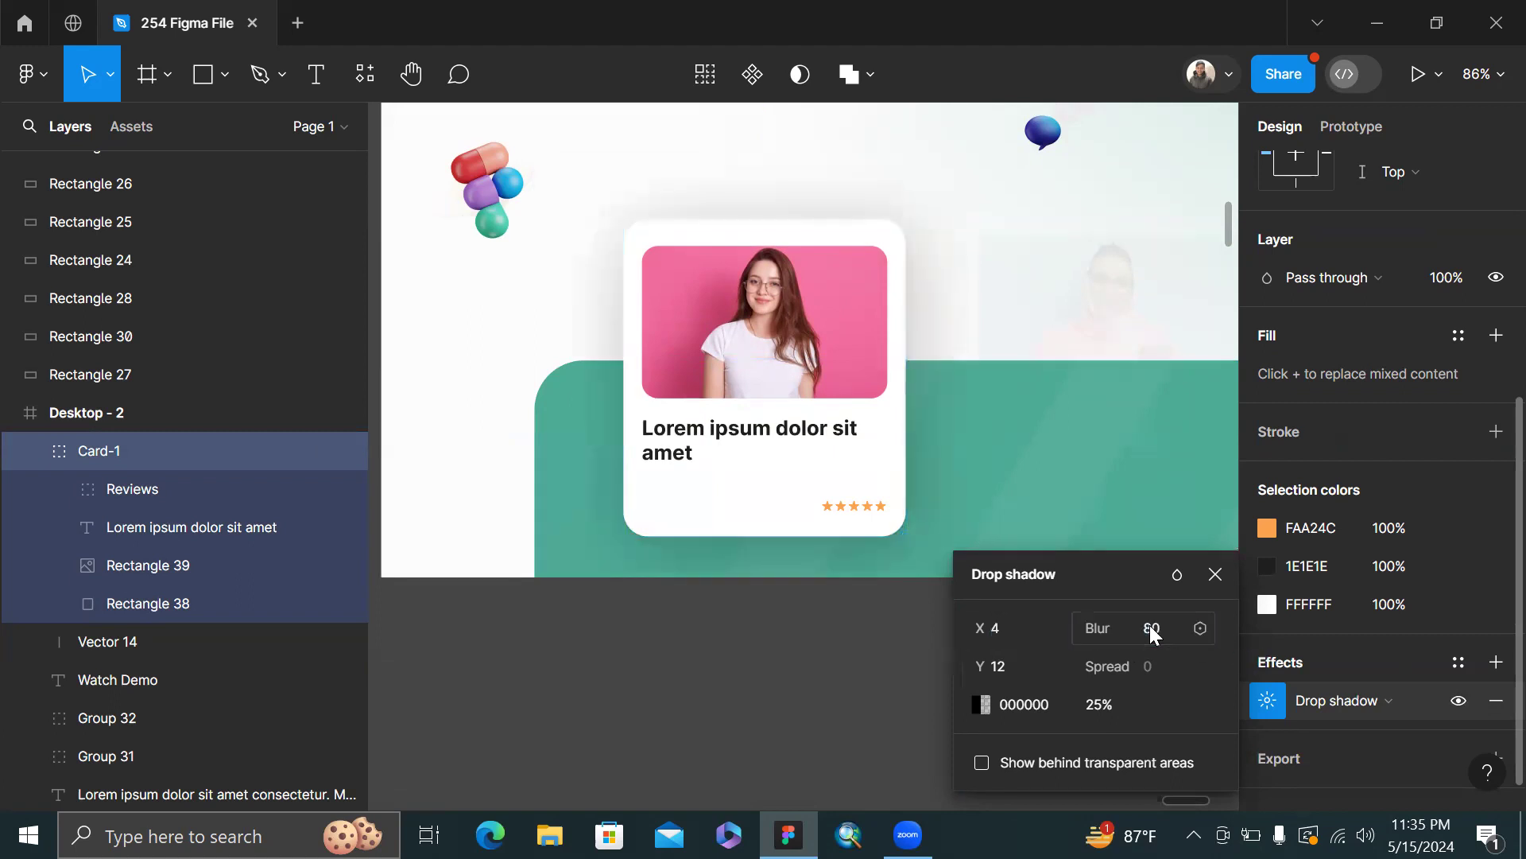
{"action": "left_click", "coordinate": [984, 709]}
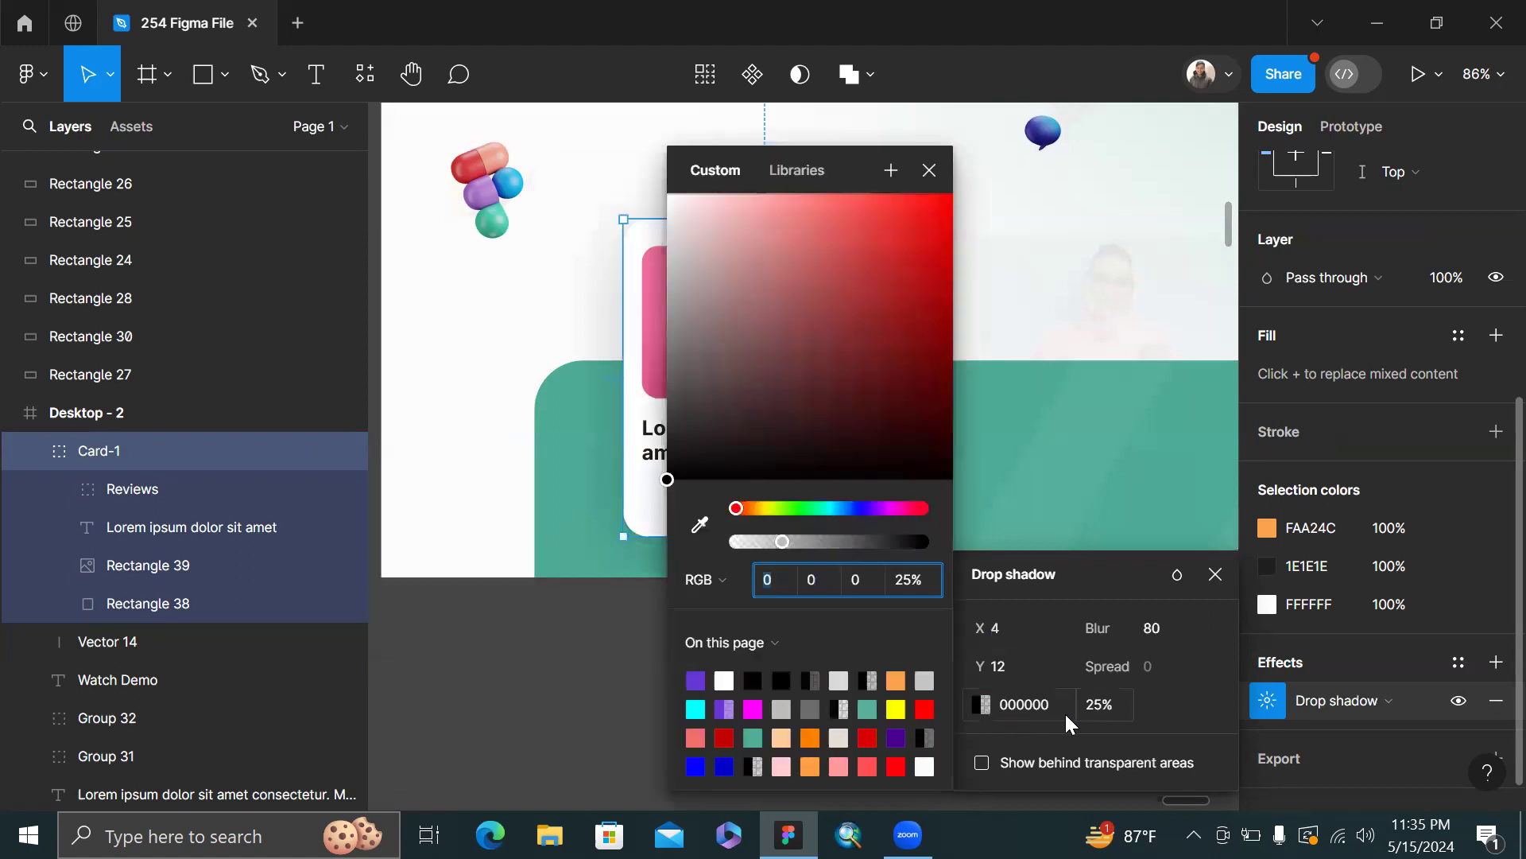
{"action": "left_click", "coordinate": [1098, 705]}
{"action": "type", "text": "10"}
{"action": "key", "text": "Return"}
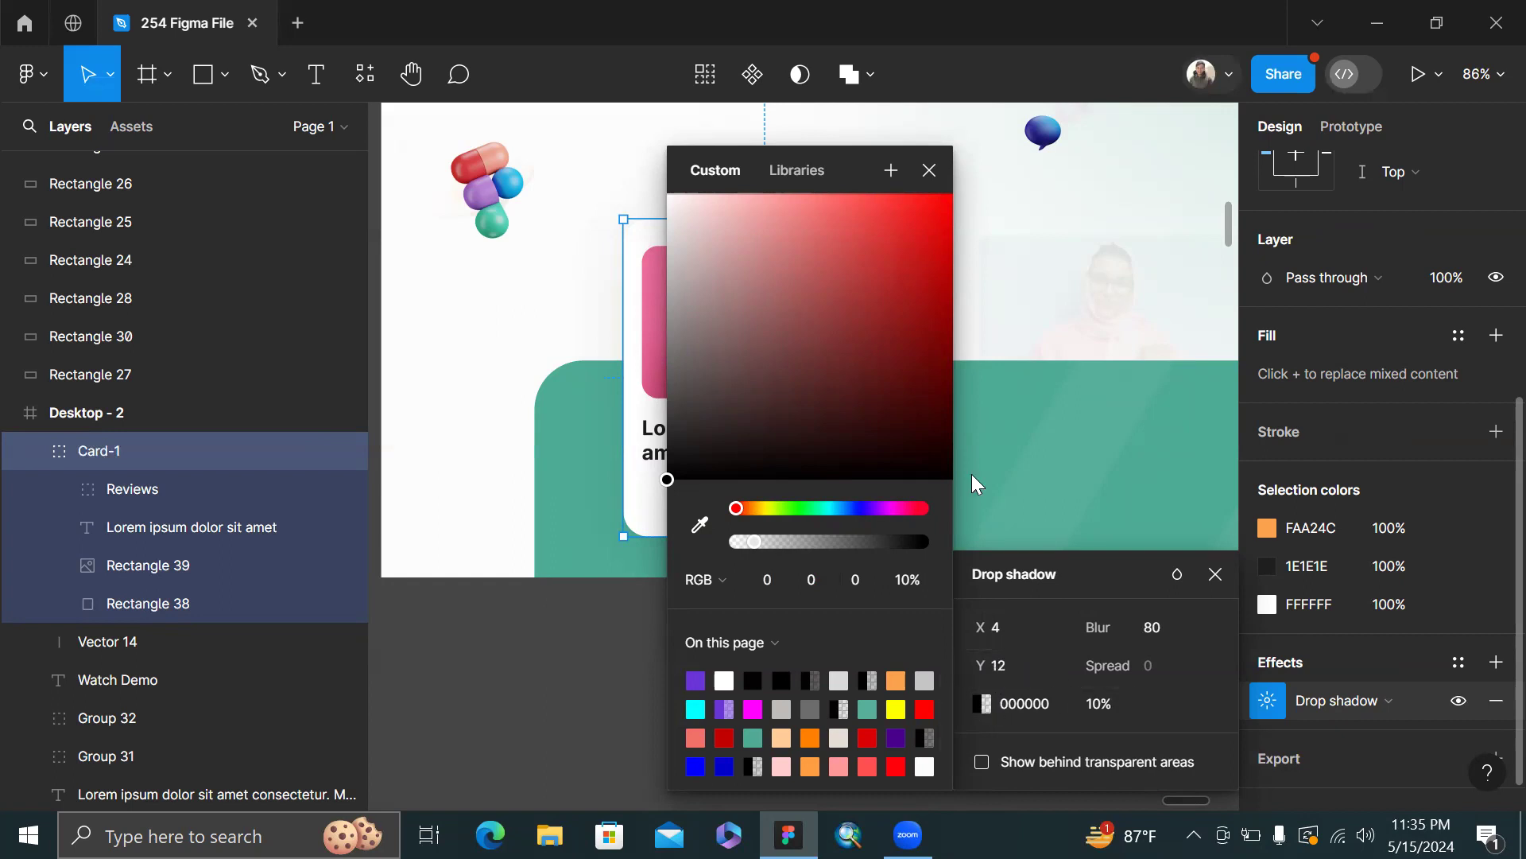
- Set the Card-1 drop shadow's Y offset to -12 and its blur to 0, then close the colour picker
{"action": "left_click", "coordinate": [994, 663]}
{"action": "key", "text": "Return"}
{"action": "left_click", "coordinate": [1165, 619]}
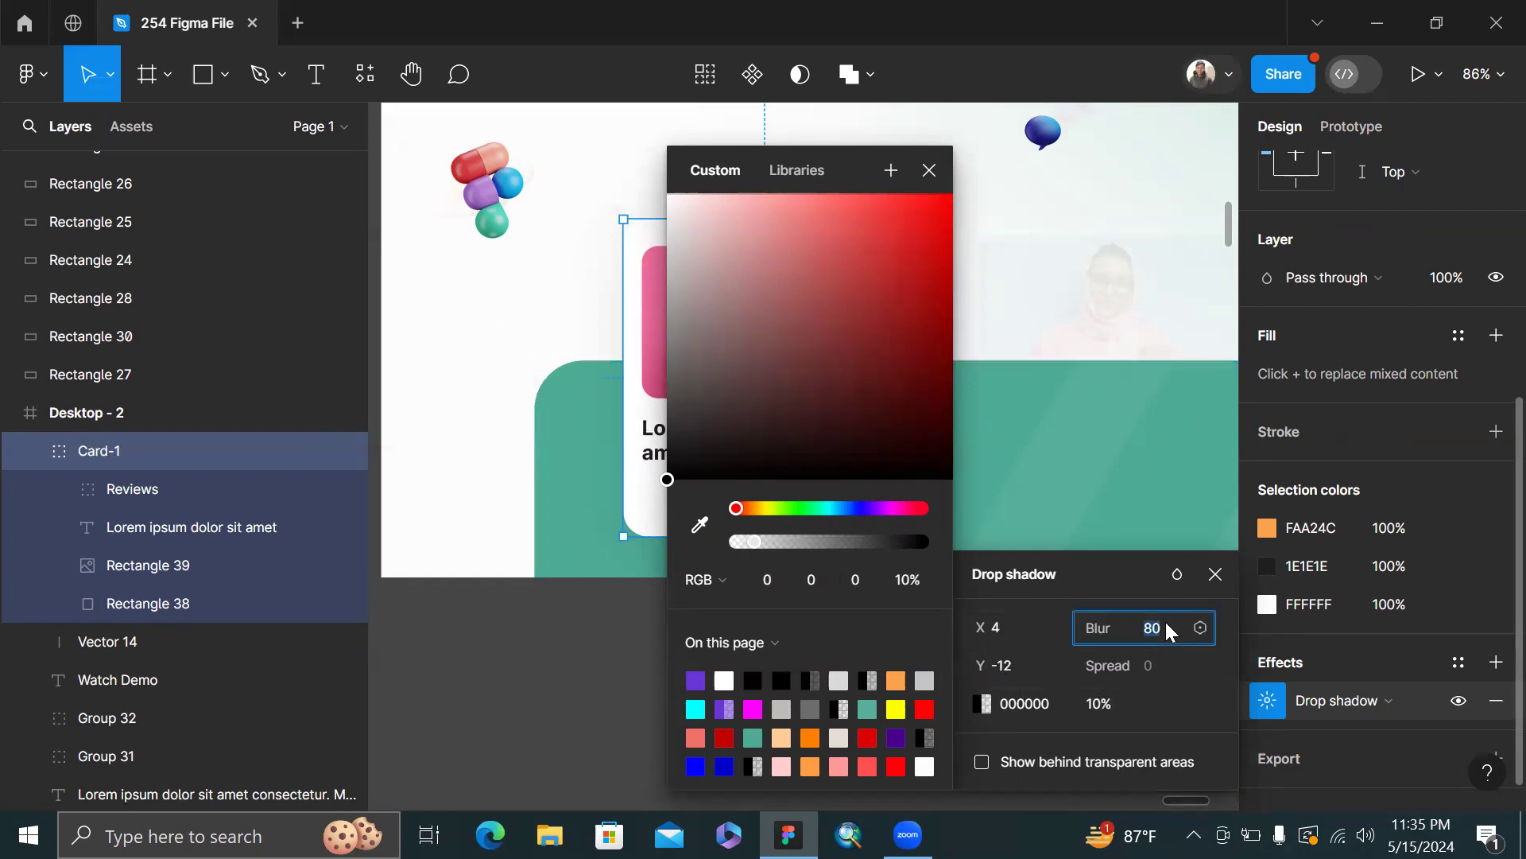
{"action": "type", "text": "0"}
{"action": "key", "text": "Return"}
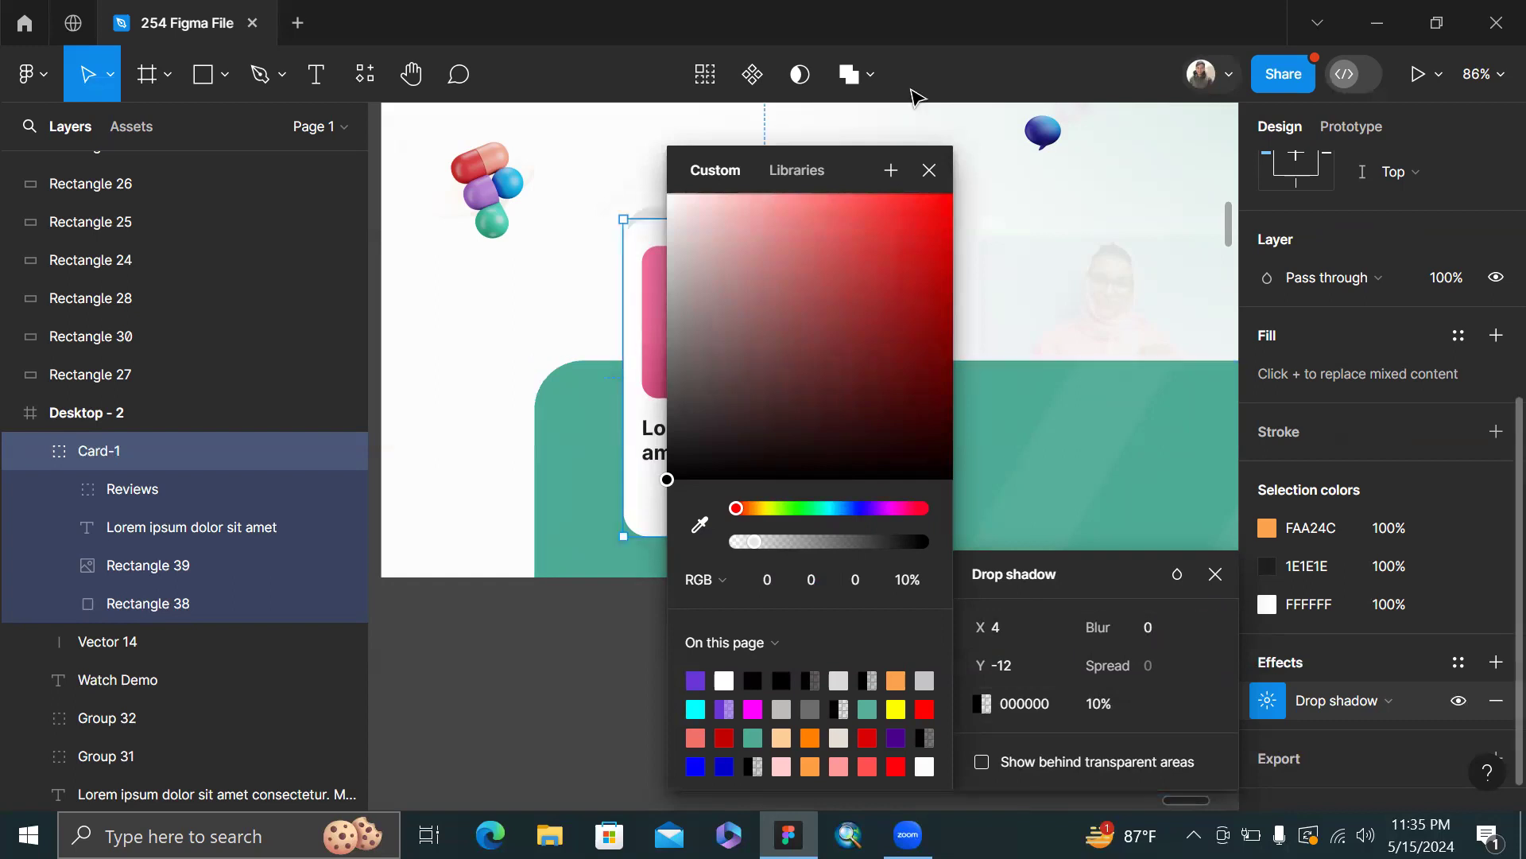
{"action": "left_click", "coordinate": [927, 171]}
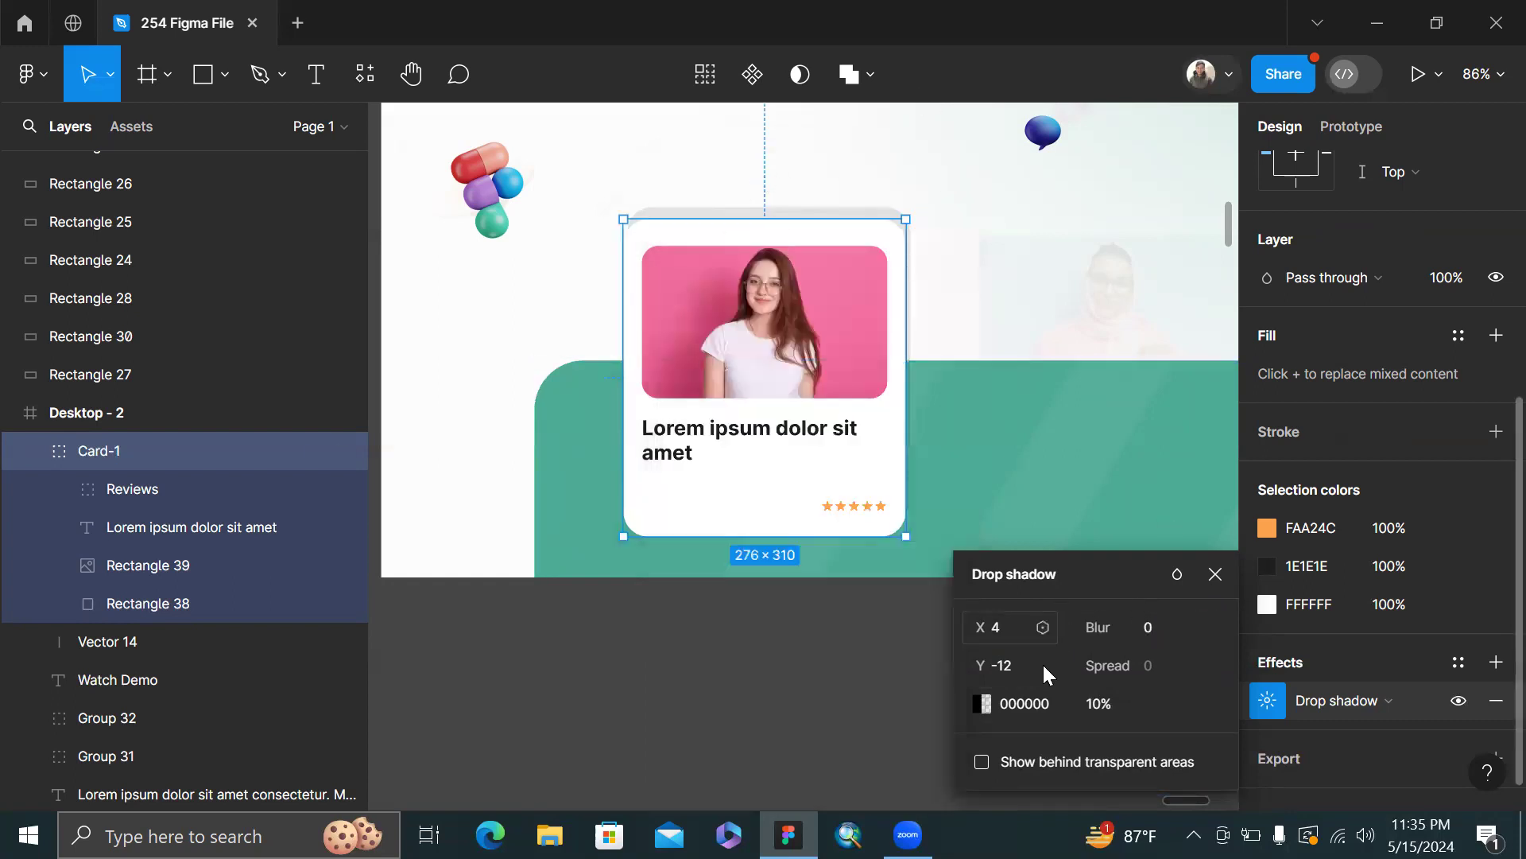
- Try Y offsets of 12 and 0 for the Card-1 drop shadow
{"action": "left_click", "coordinate": [1024, 673]}
{"action": "type", "text": "12"}
{"action": "key", "text": "Return"}
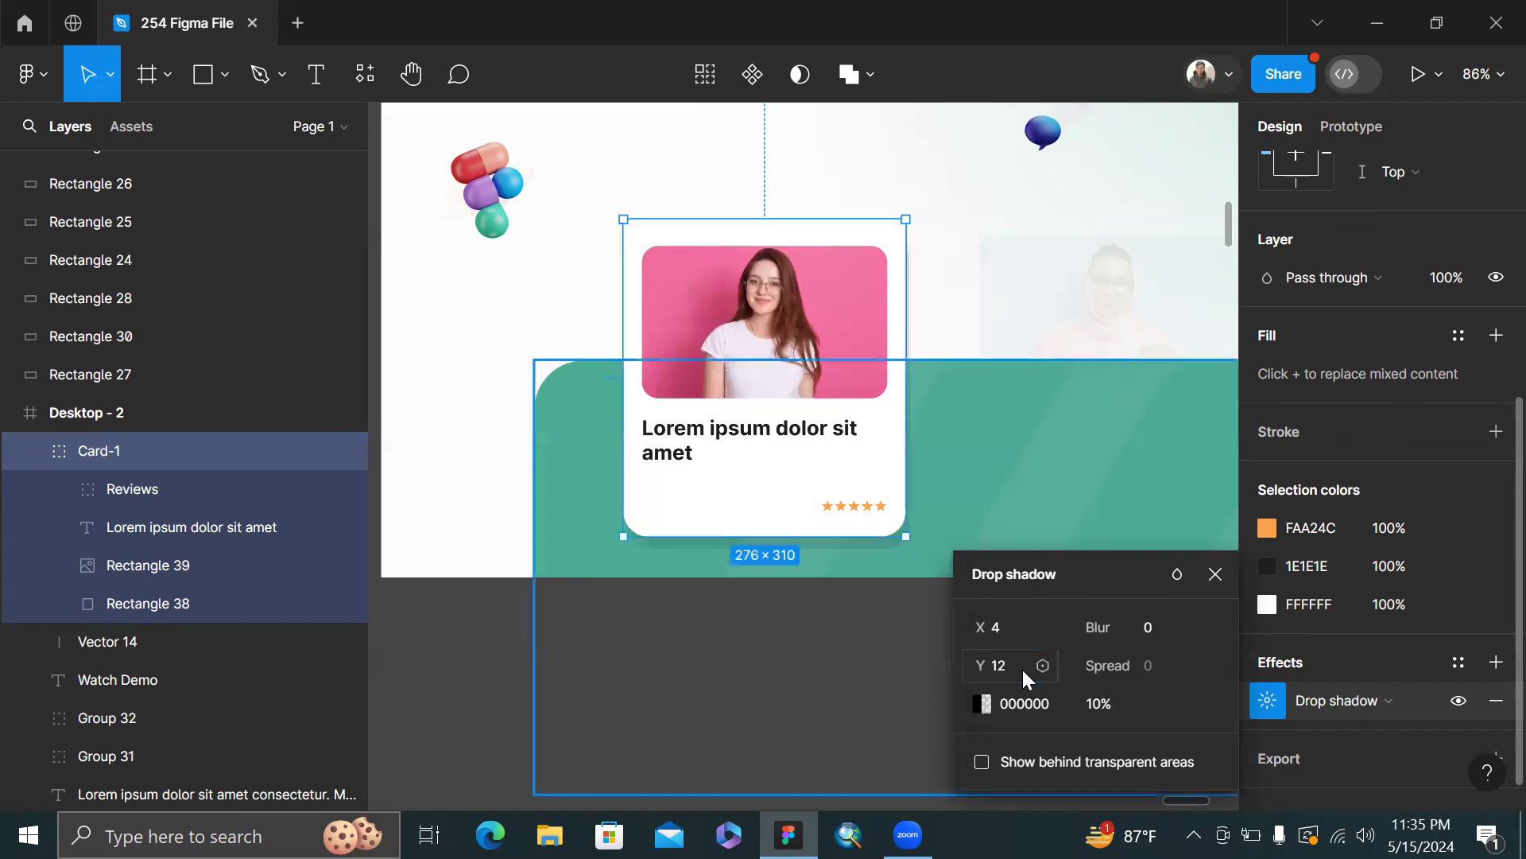
{"action": "left_click", "coordinate": [1024, 626]}
{"action": "key", "text": "Tab"}
{"action": "type", "text": "0"}
{"action": "key", "text": "Return"}
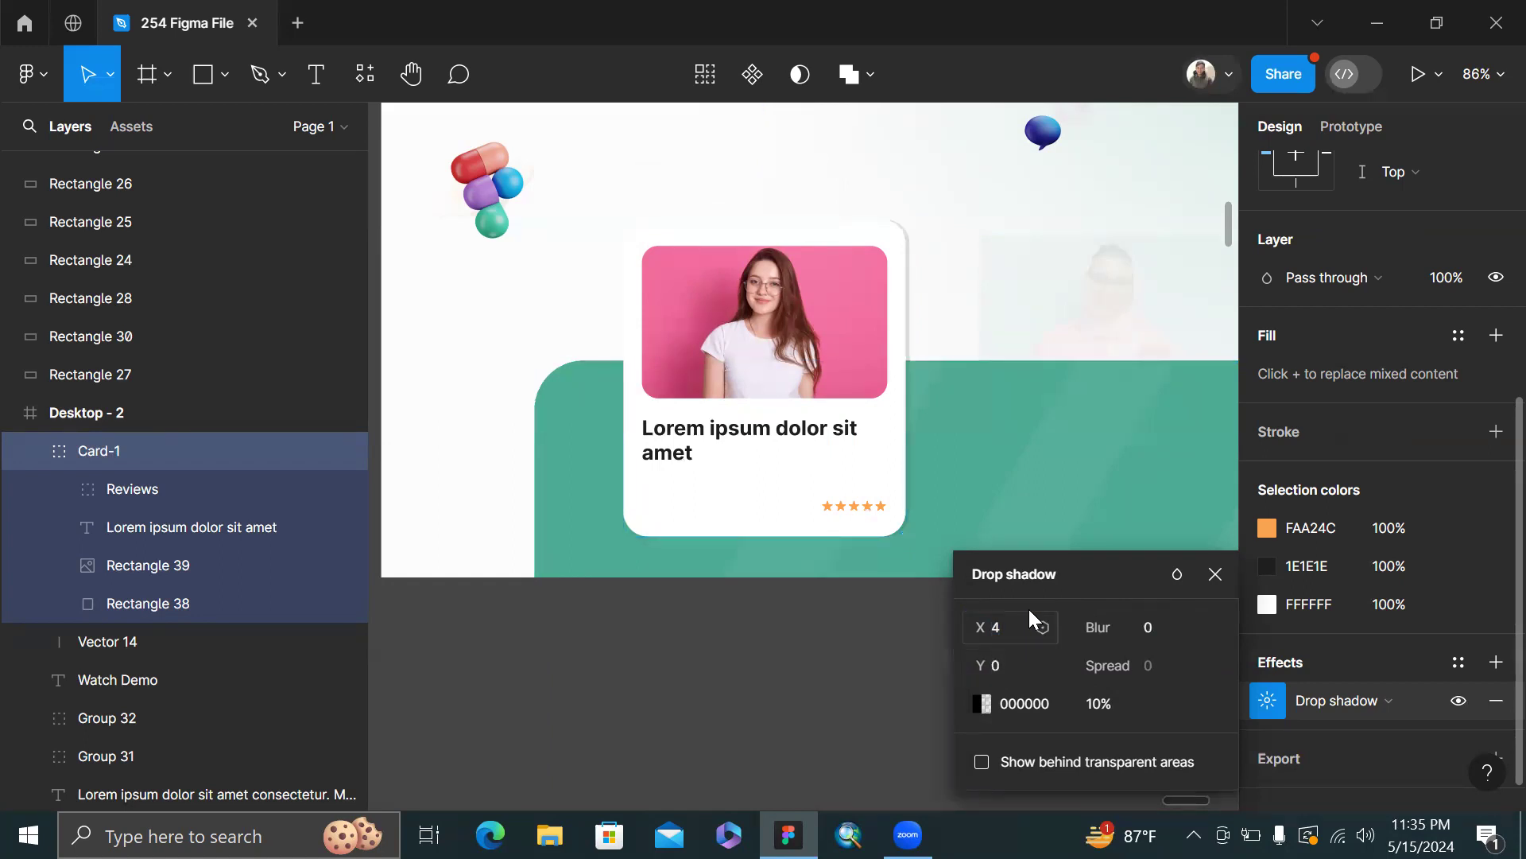
- Try X offsets of 12 and -12 for the Card-1 drop shadow
{"action": "left_click", "coordinate": [1004, 620]}
{"action": "type", "text": "12"}
{"action": "key", "text": "Return"}
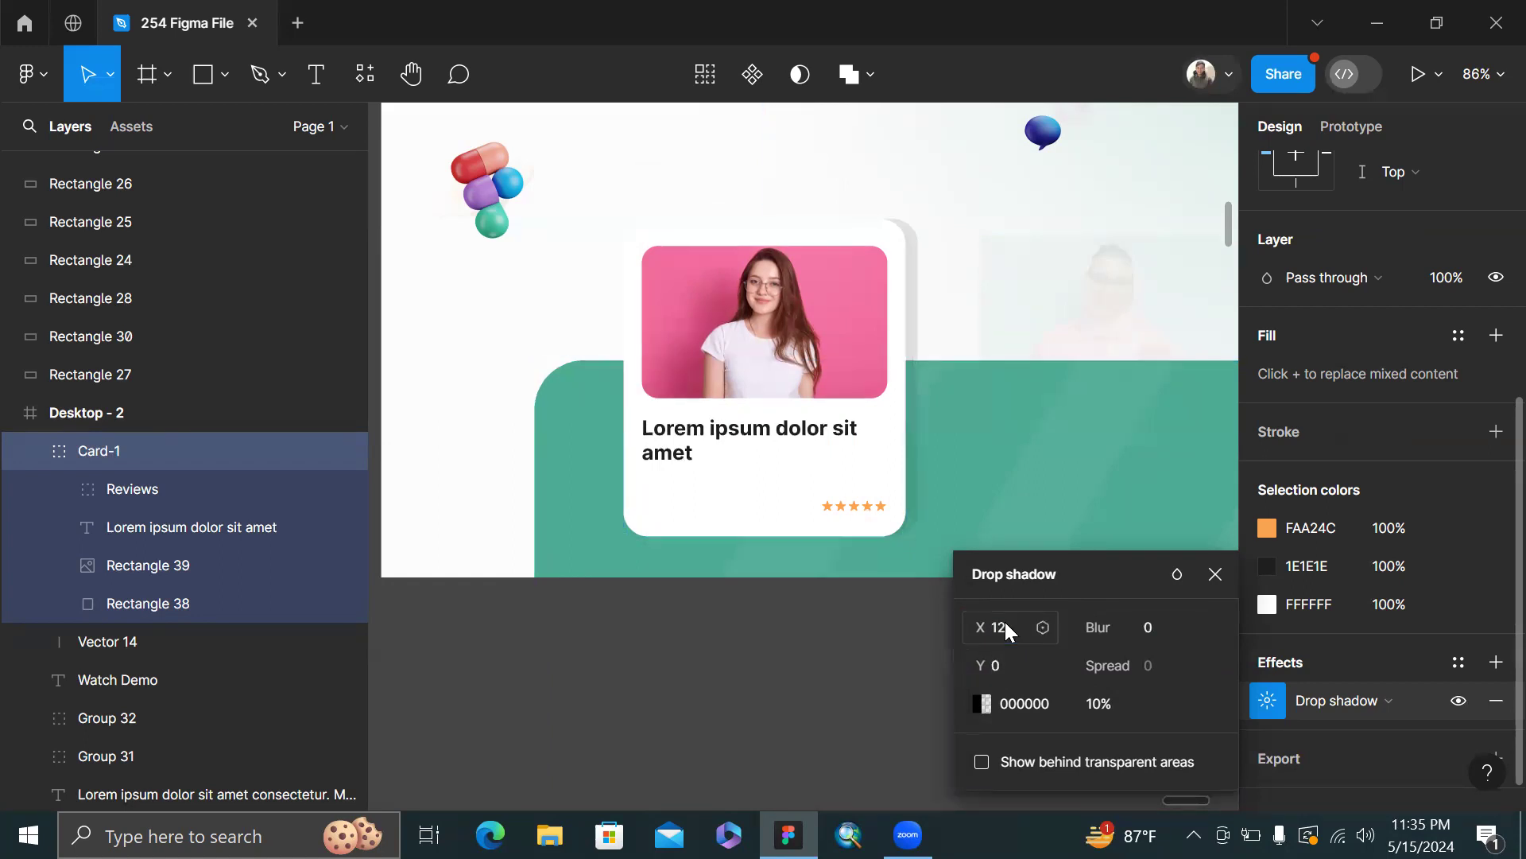
{"action": "left_click", "coordinate": [1003, 628]}
{"action": "type", "text": "-12"}
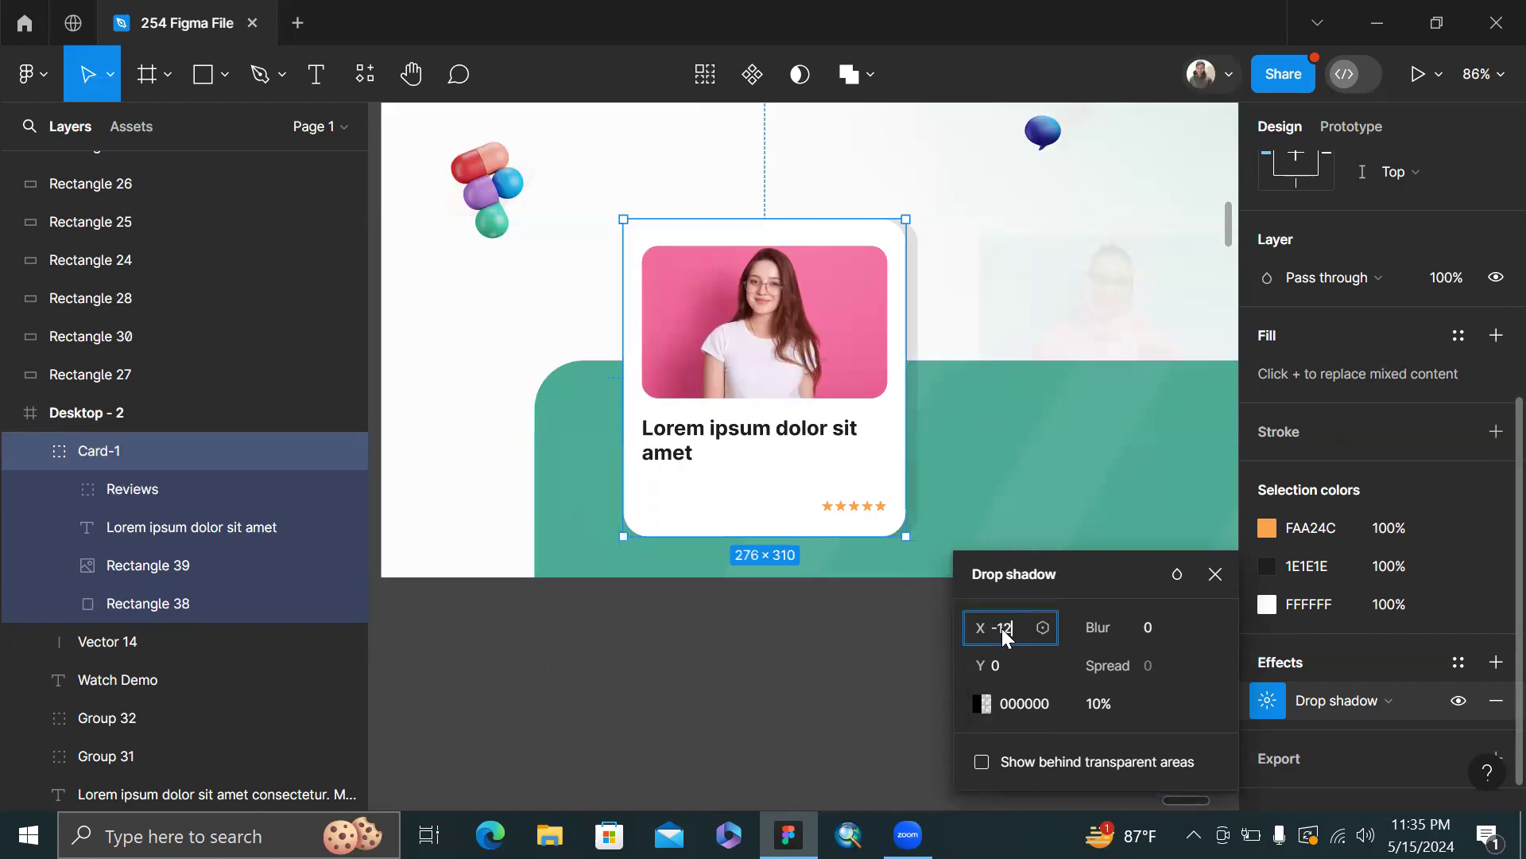
{"action": "key", "text": "Return"}
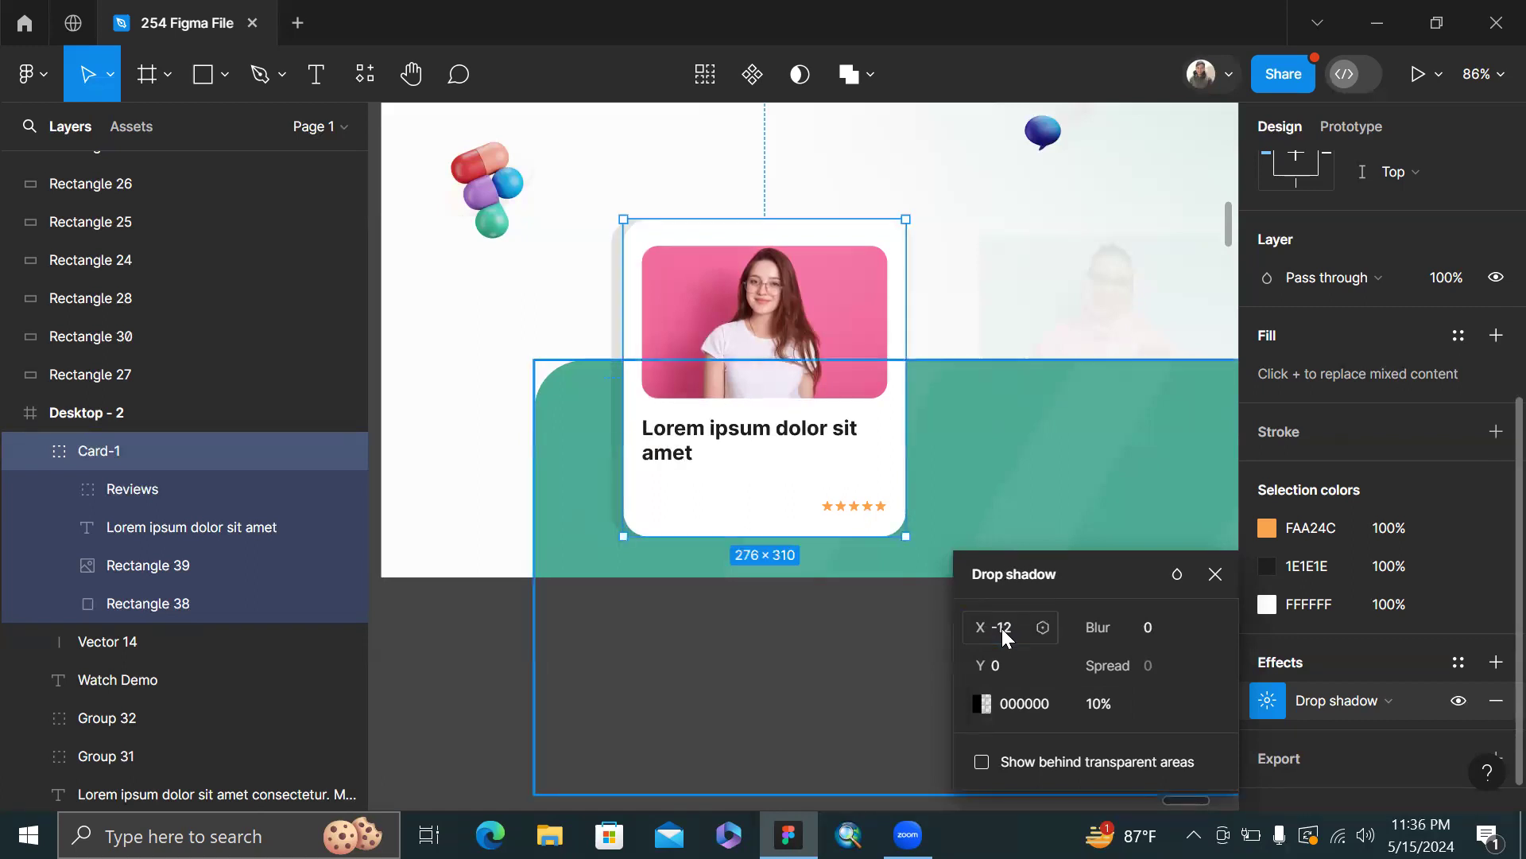
- Undo the recent offset and blur changes to the Card-1 drop shadow, and check its settings
{"action": "left_click", "coordinate": [880, 732]}
{"action": "key", "text": "ctrl+z"}
{"action": "key", "text": "ctrl+z"}
{"action": "key", "text": "ctrl+z"}
{"action": "key", "text": "ctrl+z"}
{"action": "key", "text": "ctrl+z"}
{"action": "key", "text": "ctrl+z"}
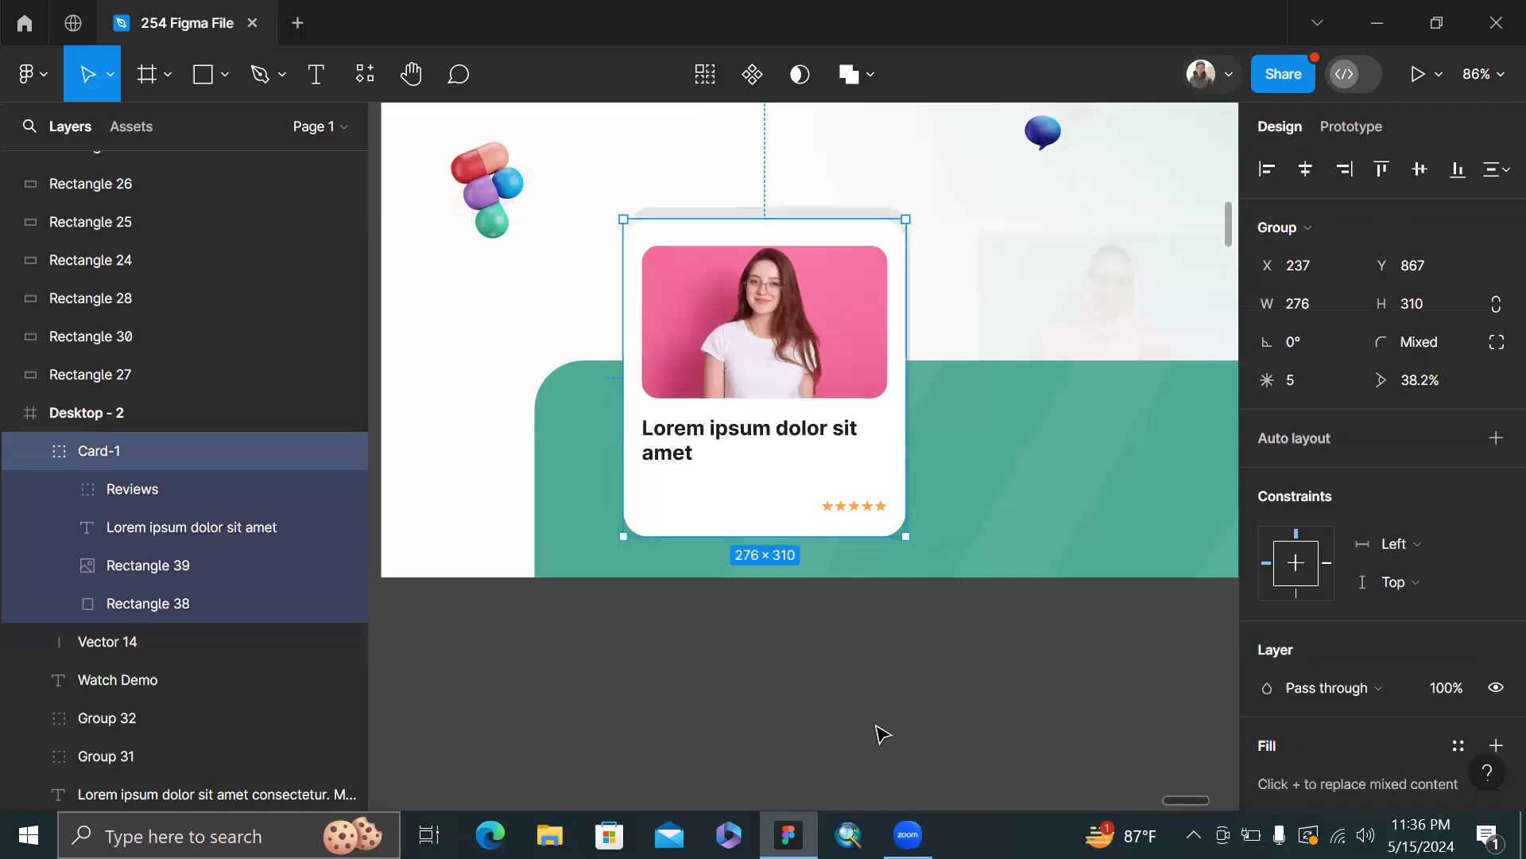
{"action": "scroll", "coordinate": [1266, 707], "scroll_direction": "down", "scroll_amount": 5}
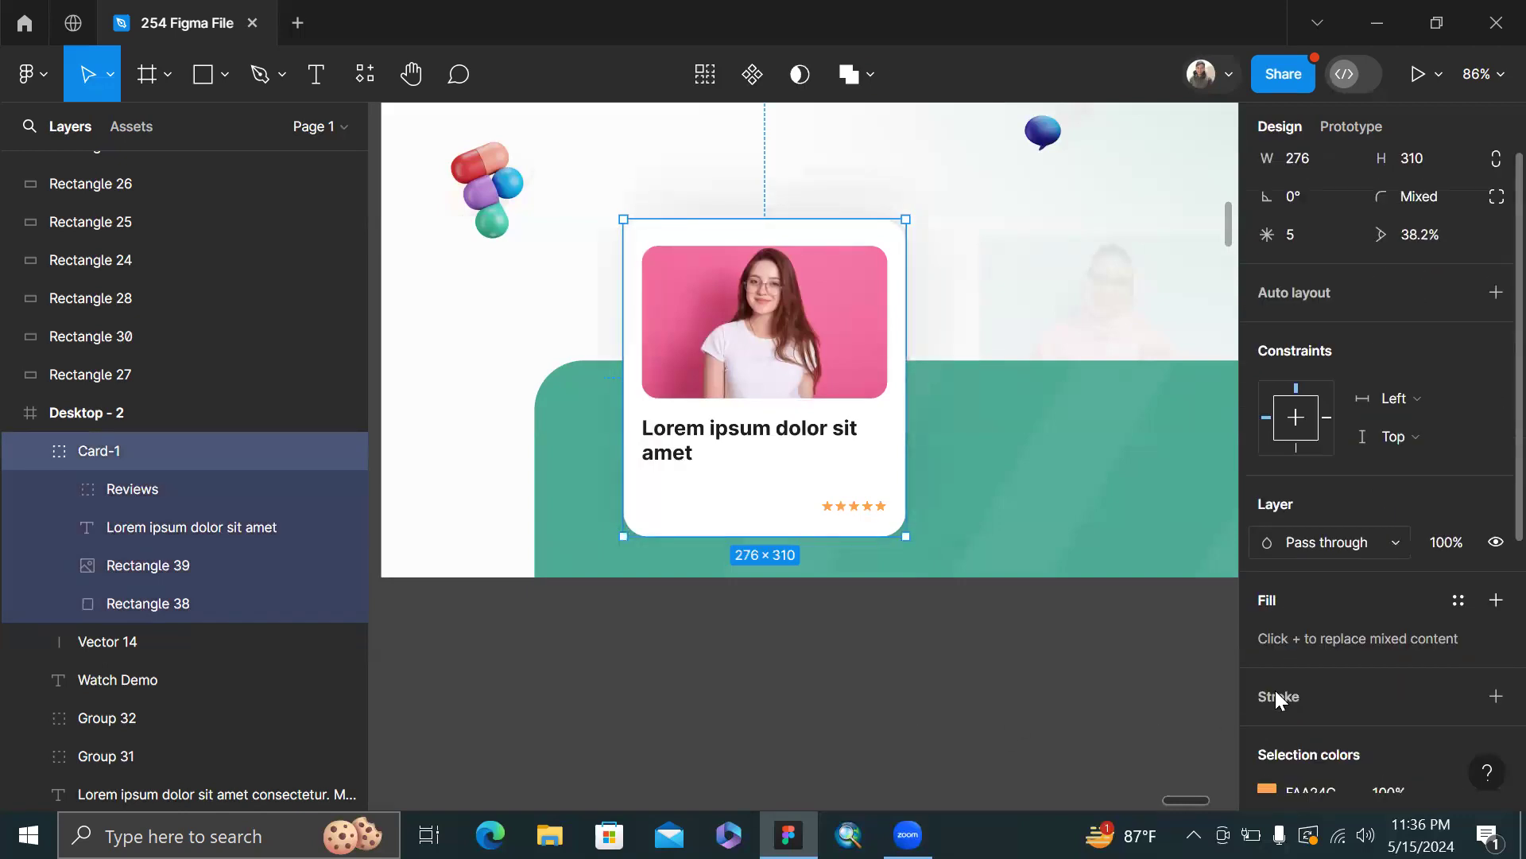
{"action": "left_click", "coordinate": [1268, 663]}
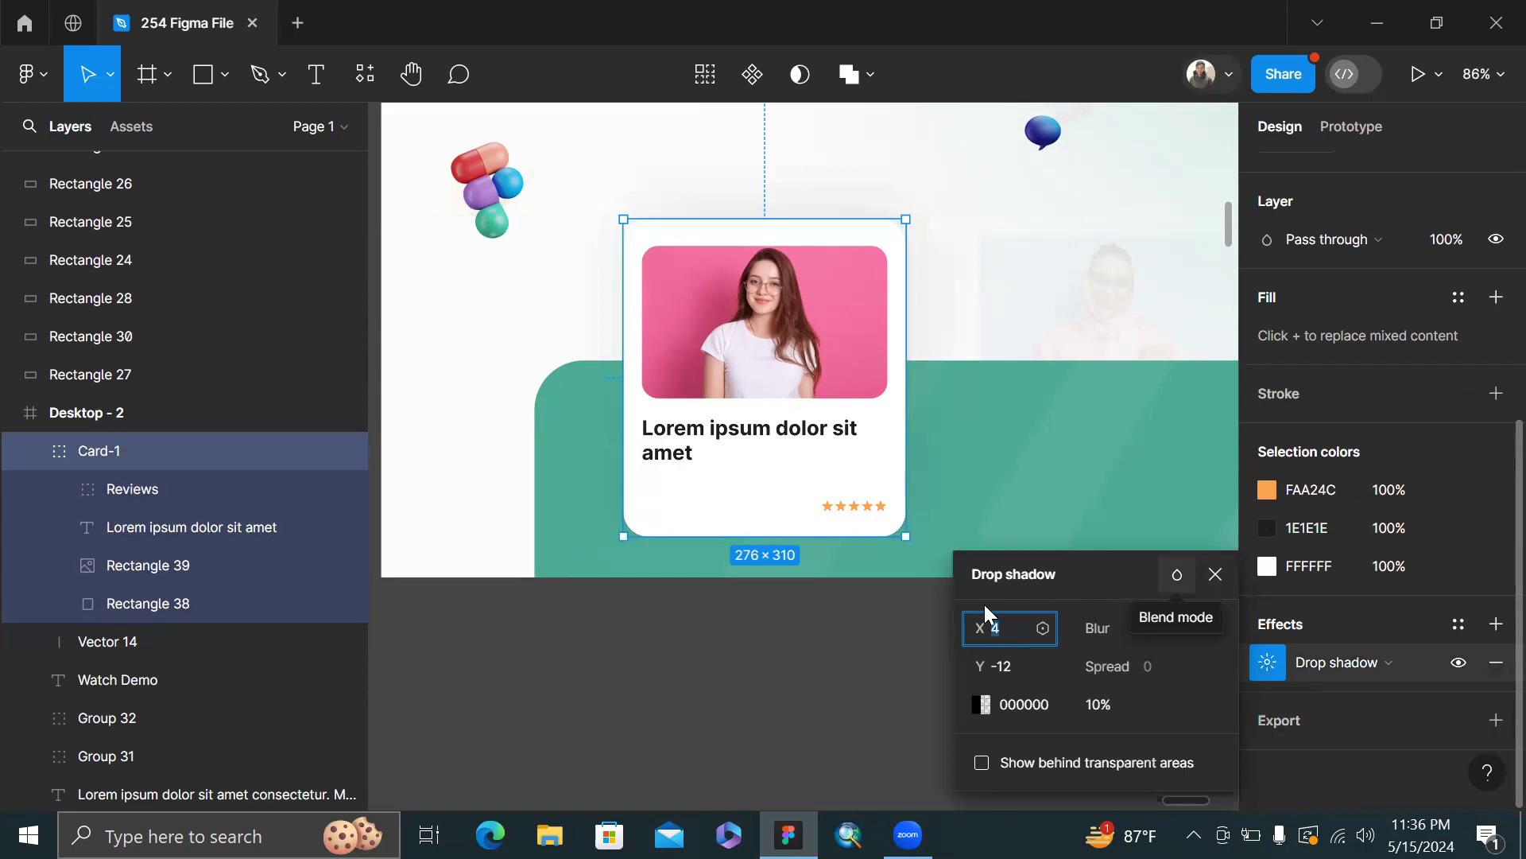
{"action": "left_click", "coordinate": [851, 634]}
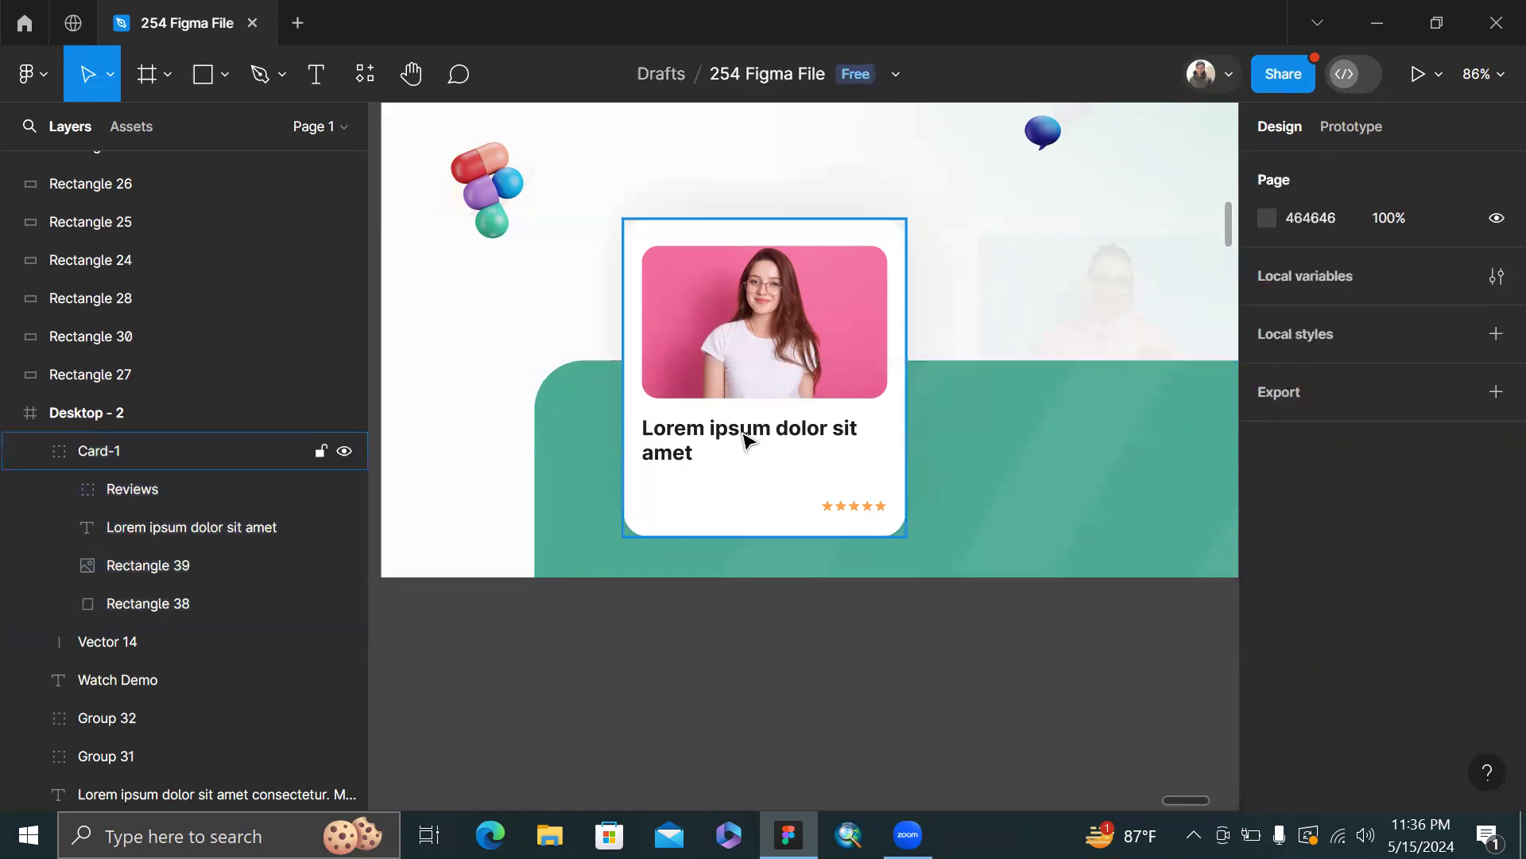
- Try adding three more drop shadow effects to the Card-1 group
{"action": "left_click", "coordinate": [747, 440]}
{"action": "scroll", "coordinate": [1442, 557], "scroll_direction": "down", "scroll_amount": 3}
{"action": "scroll", "coordinate": [1457, 621], "scroll_direction": "down", "scroll_amount": 2}
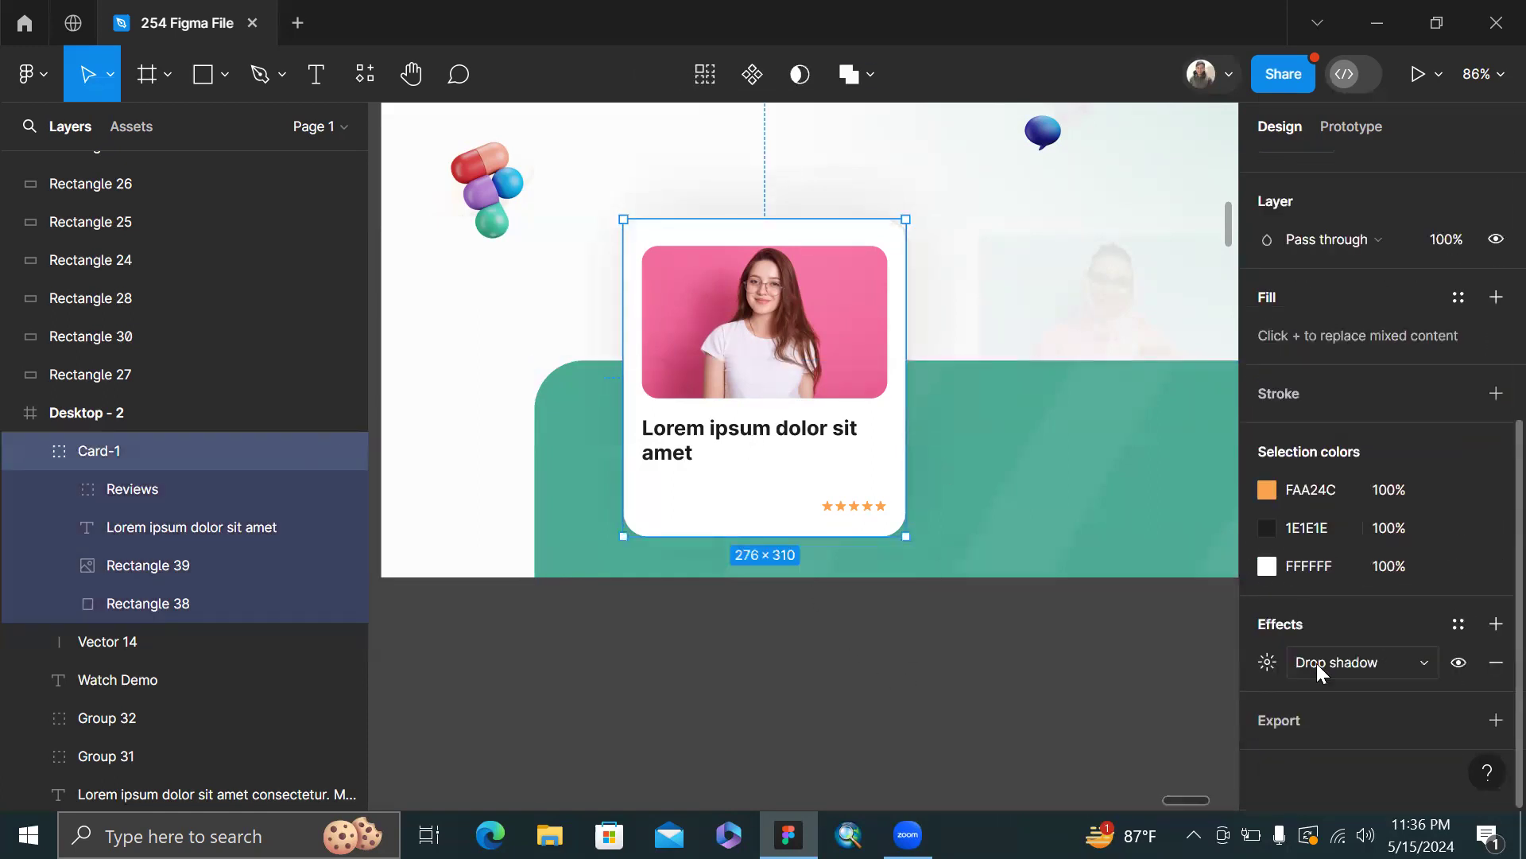
{"action": "left_click", "coordinate": [1495, 624]}
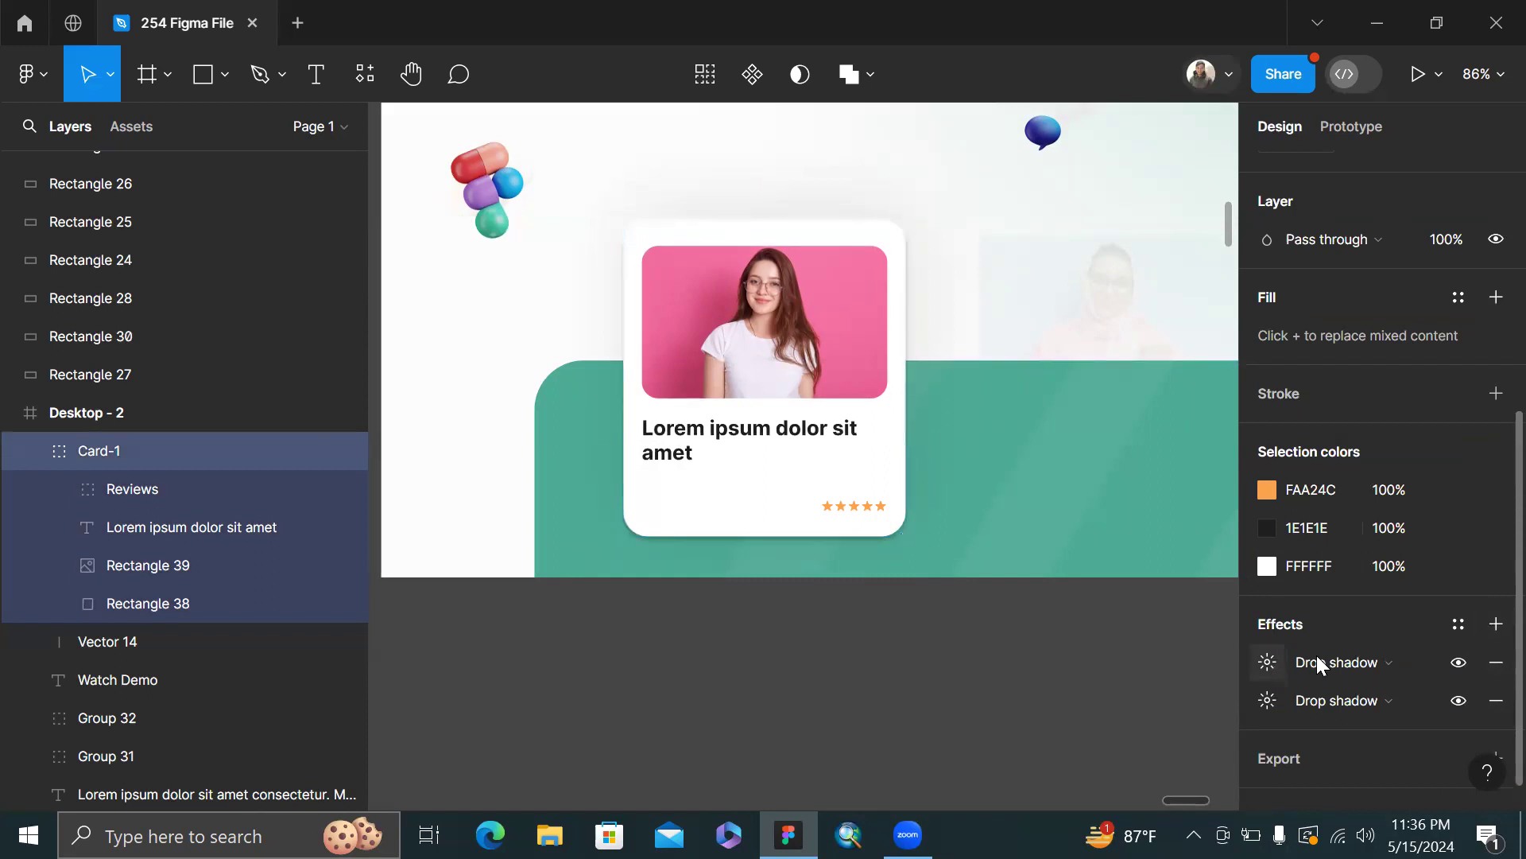
{"action": "left_click", "coordinate": [1267, 662]}
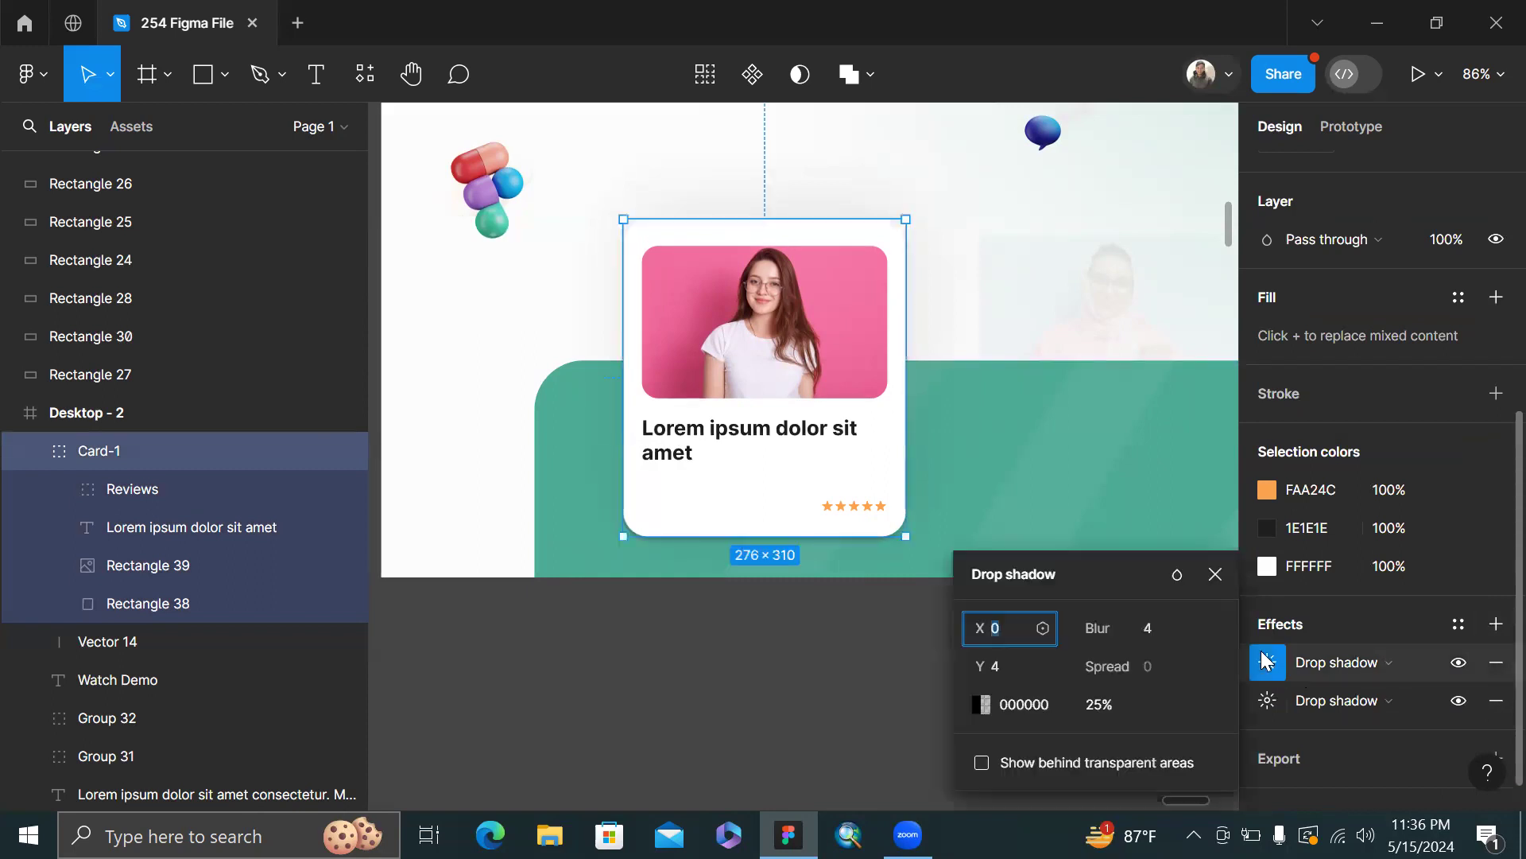
{"action": "left_click", "coordinate": [1495, 624]}
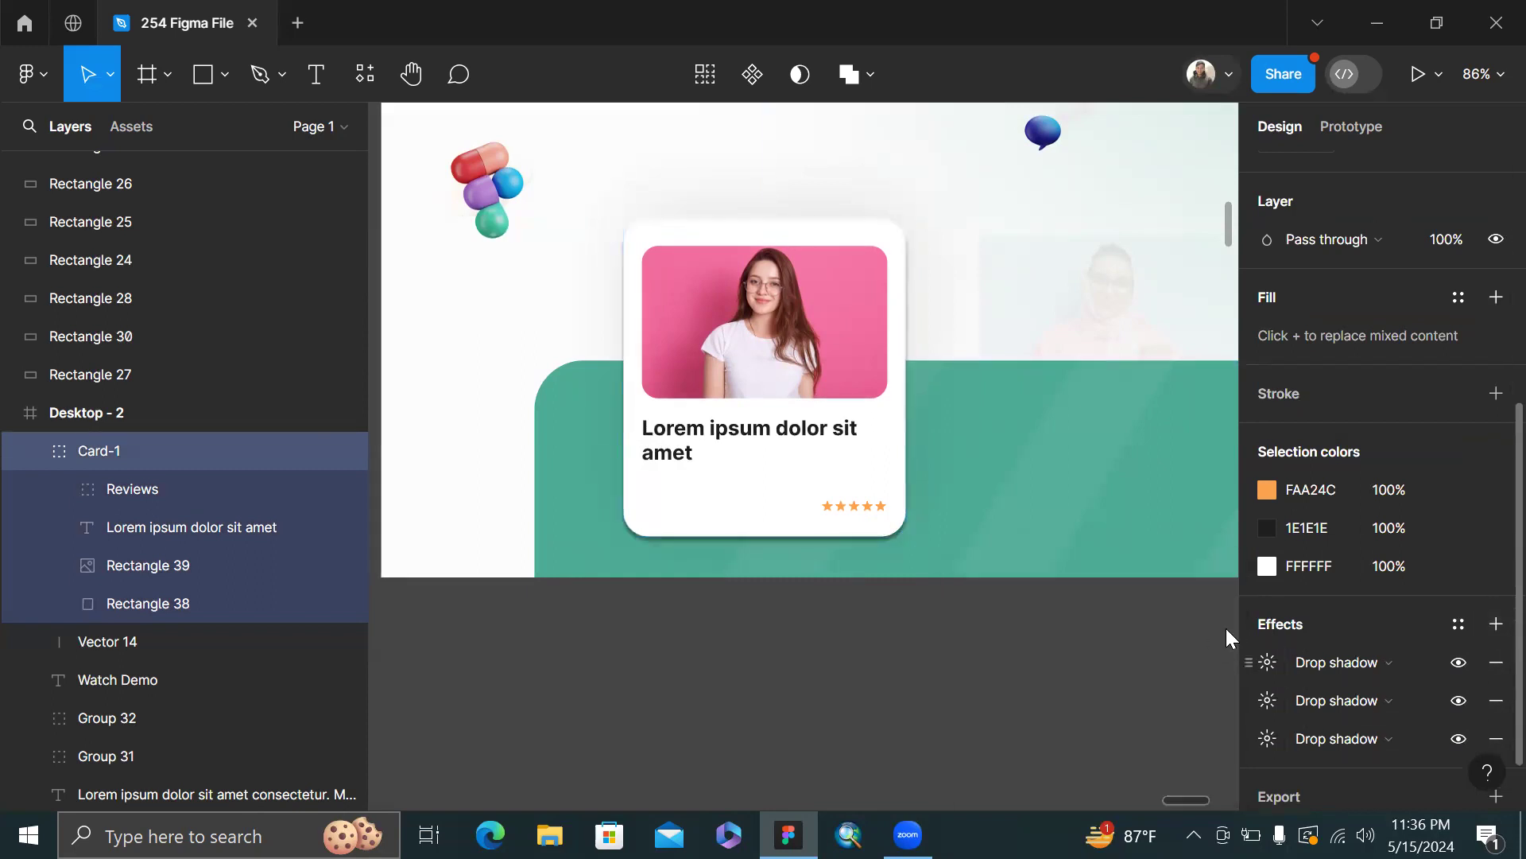
{"action": "left_click", "coordinate": [1494, 624]}
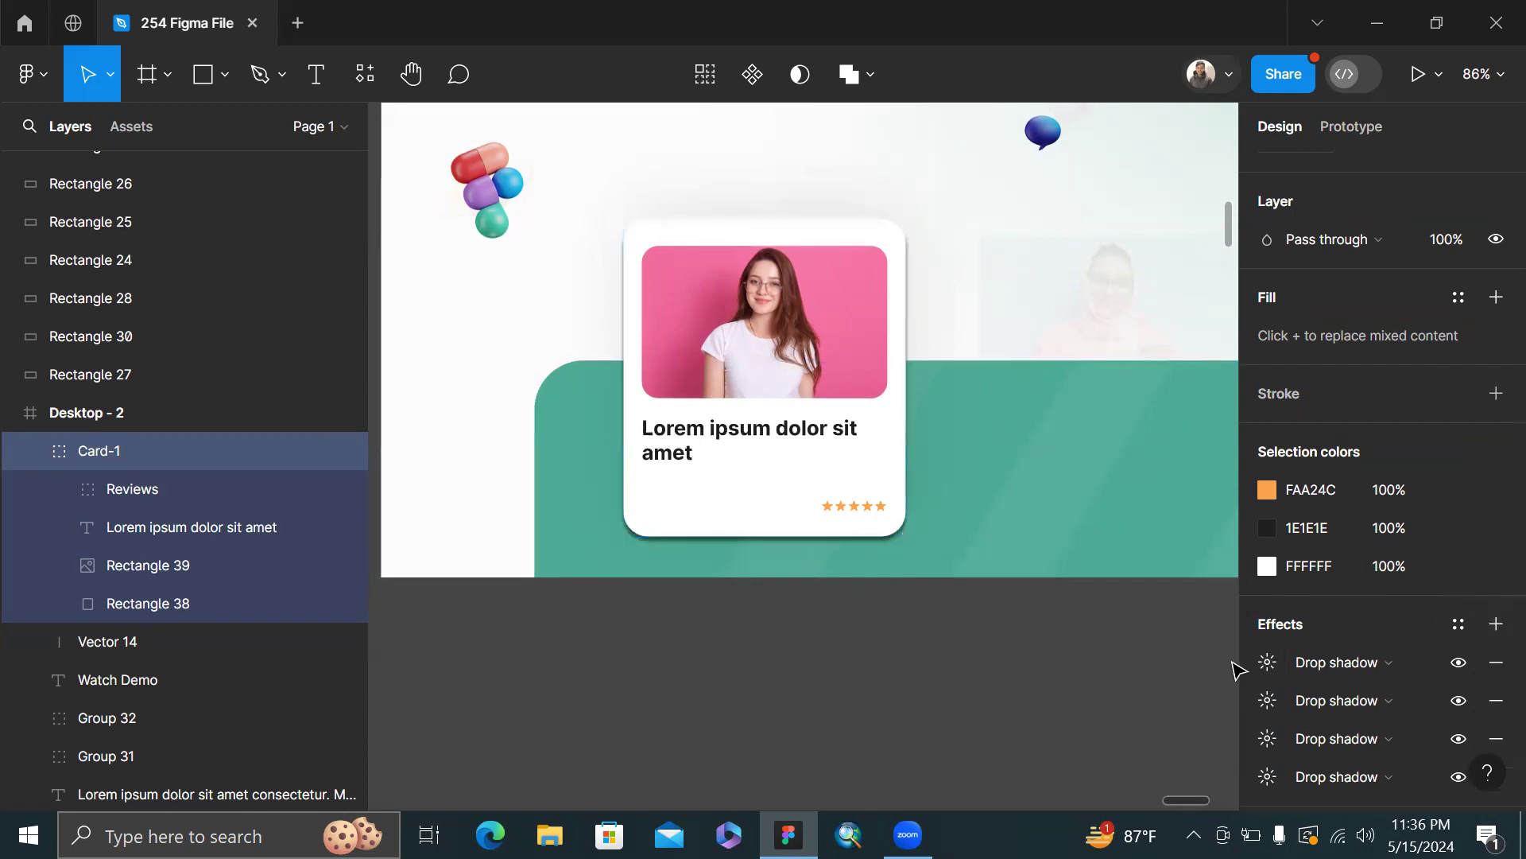
- Remove the three extra drop shadow effects from the Card-1 group
{"action": "left_click", "coordinate": [1495, 662]}
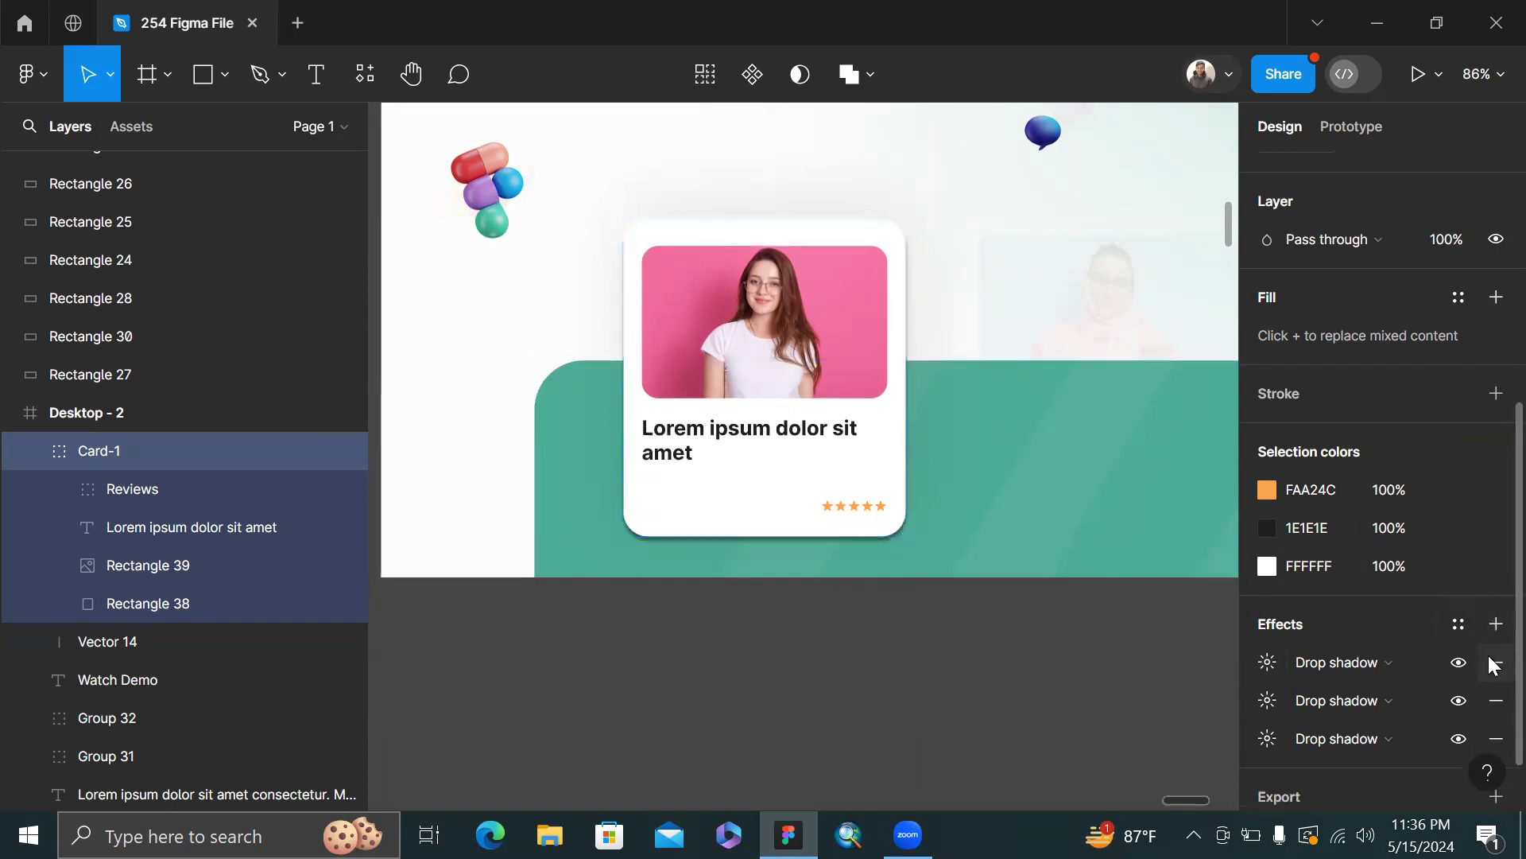
{"action": "left_click", "coordinate": [1494, 662]}
{"action": "left_click", "coordinate": [1495, 662]}
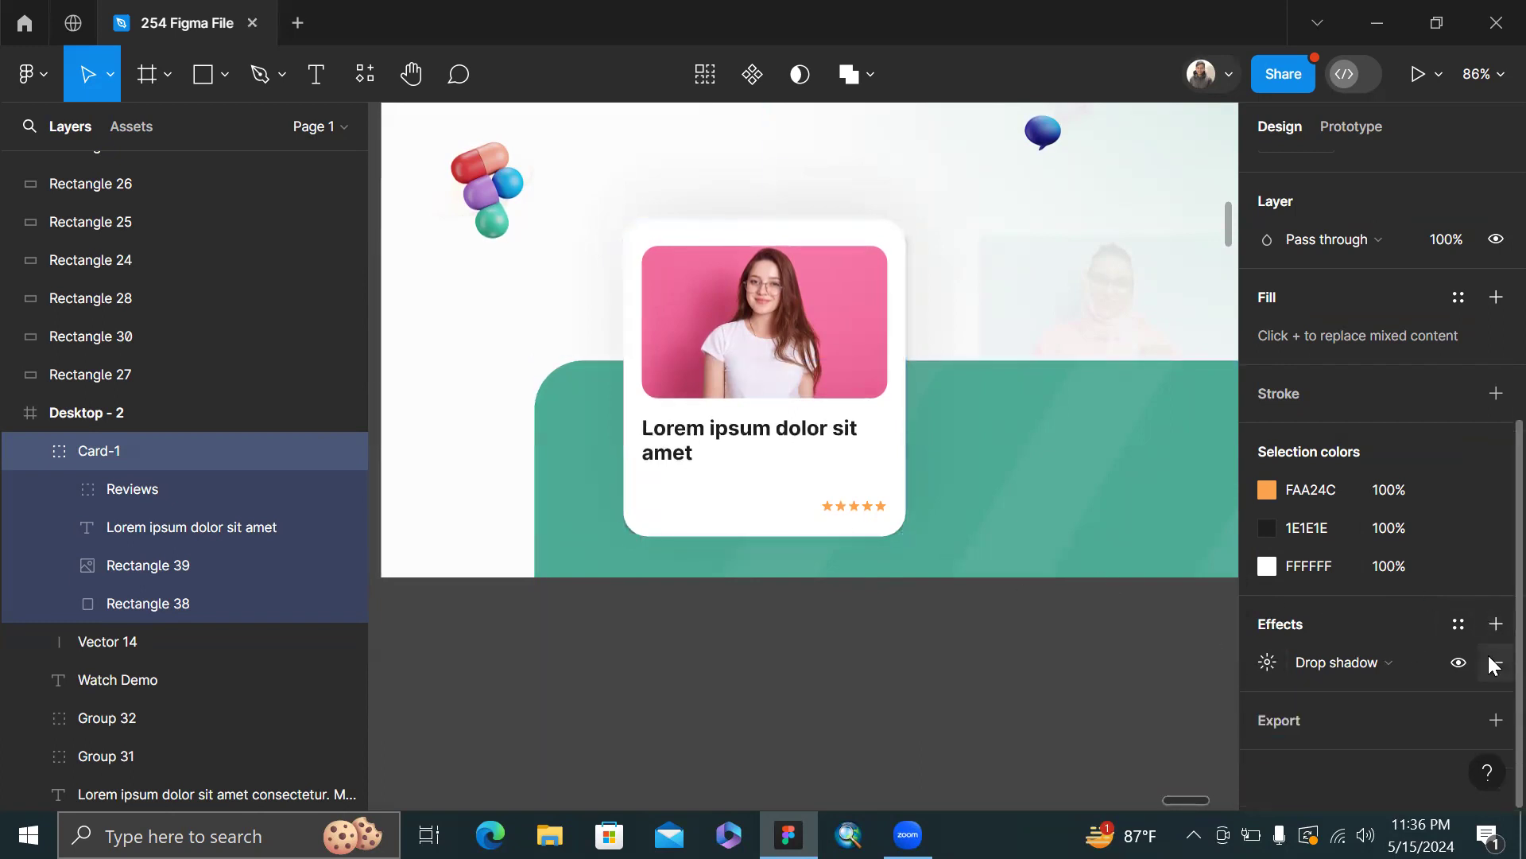
{"action": "left_click", "coordinate": [965, 594]}
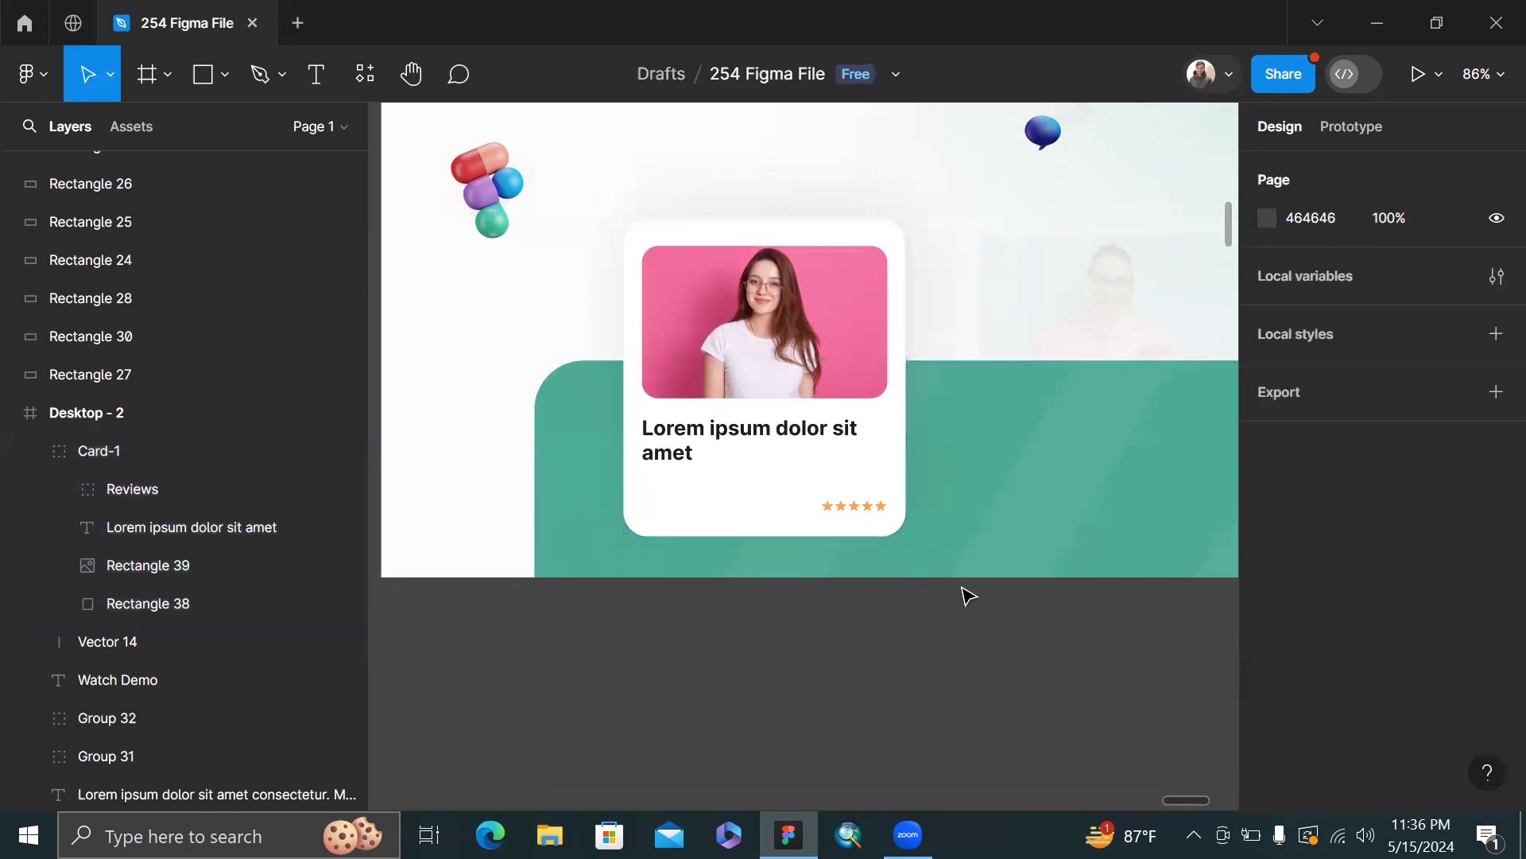
- Set the Card-1 drop shadow's blur to 60
{"action": "left_click", "coordinate": [875, 524]}
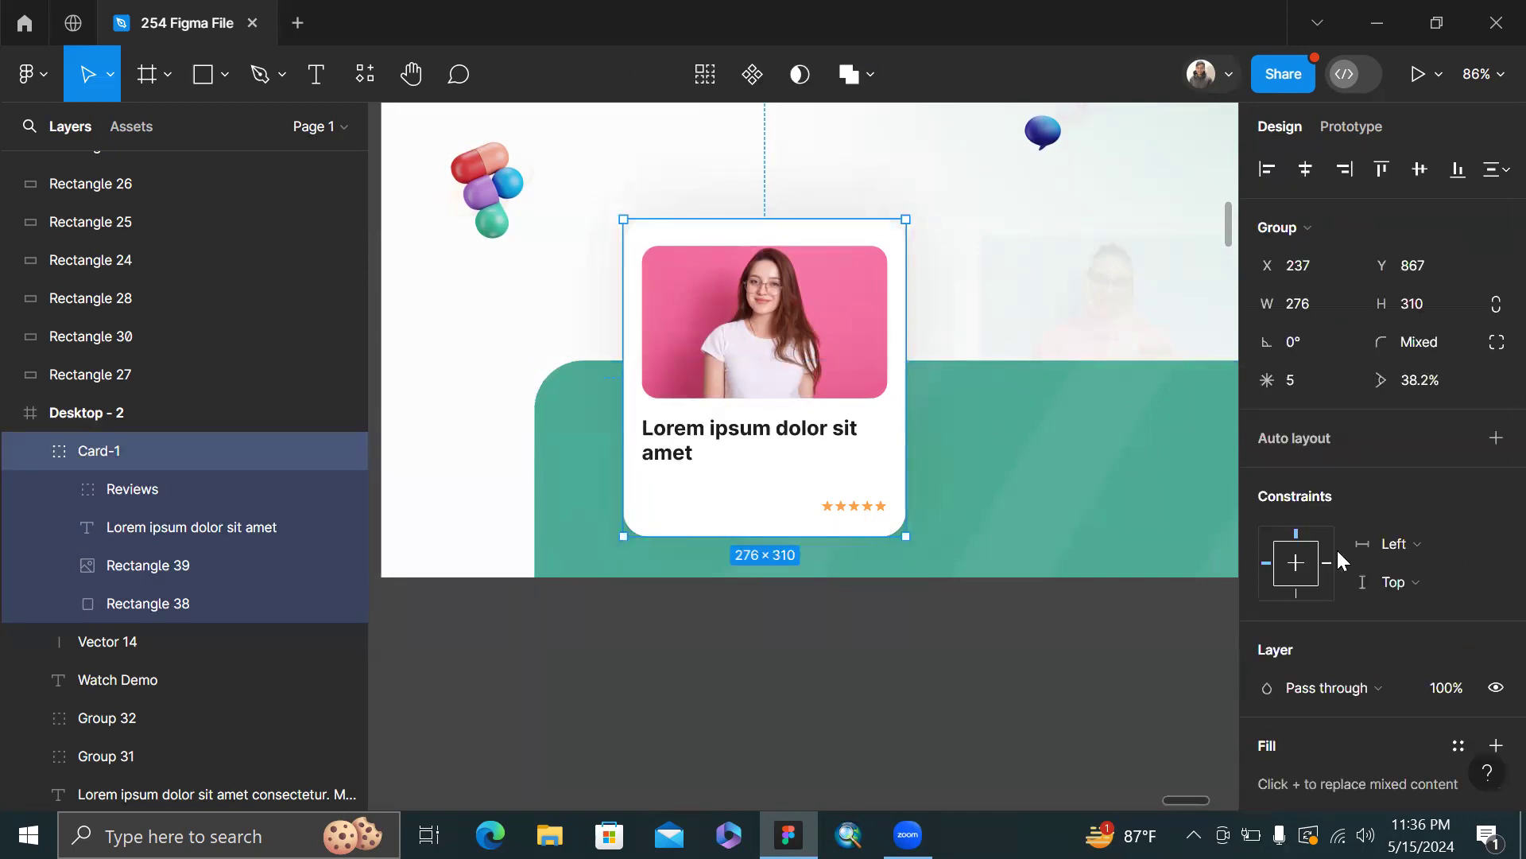
{"action": "scroll", "coordinate": [1335, 556], "scroll_direction": "down", "scroll_amount": 5}
{"action": "left_click", "coordinate": [1265, 671]}
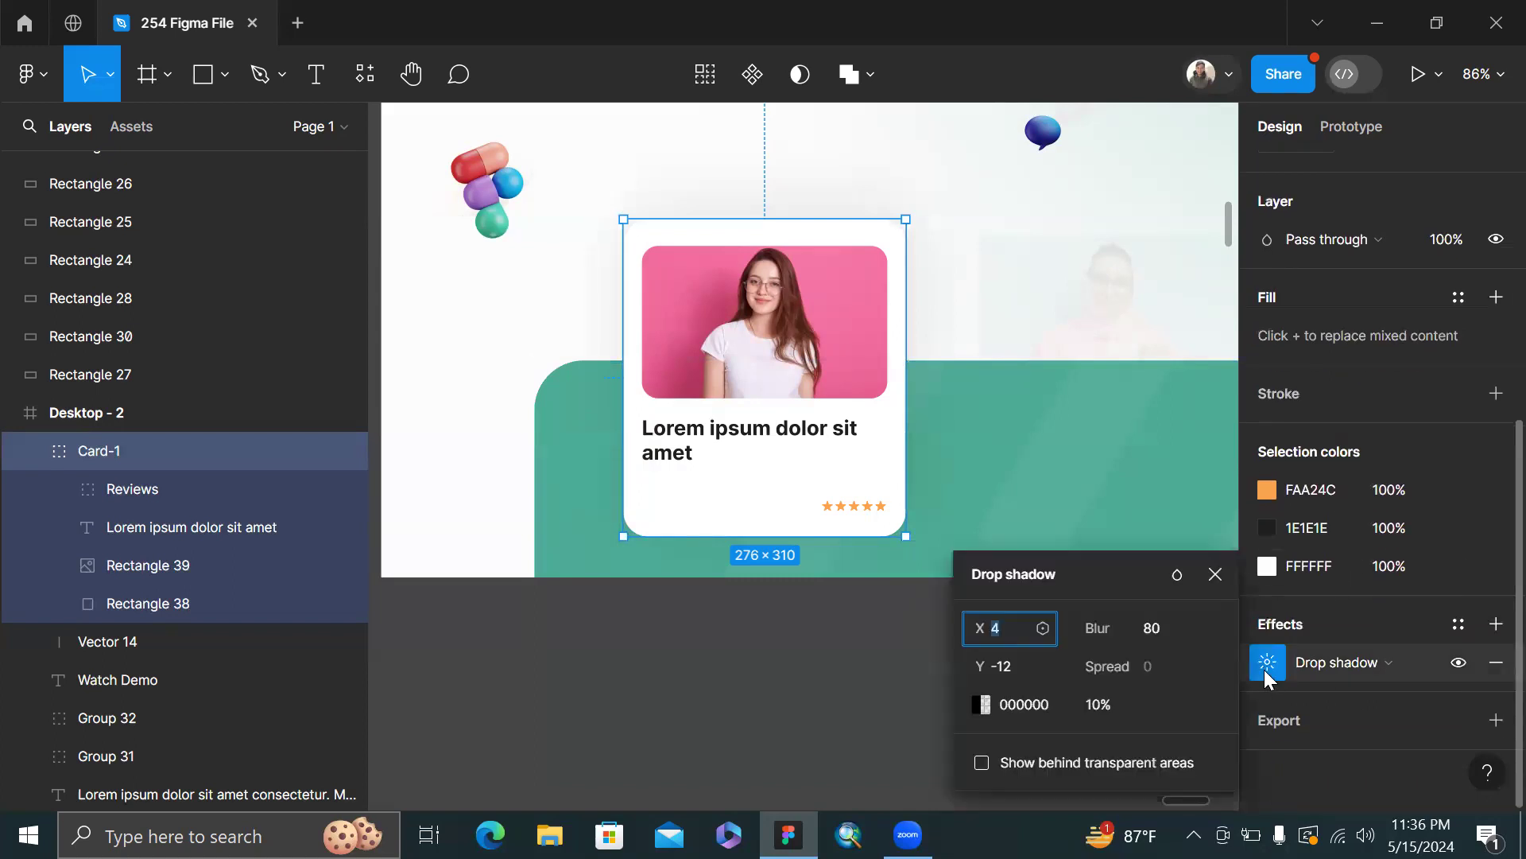
{"action": "left_click", "coordinate": [1153, 630]}
{"action": "type", "text": "60"}
{"action": "key", "text": "Return"}
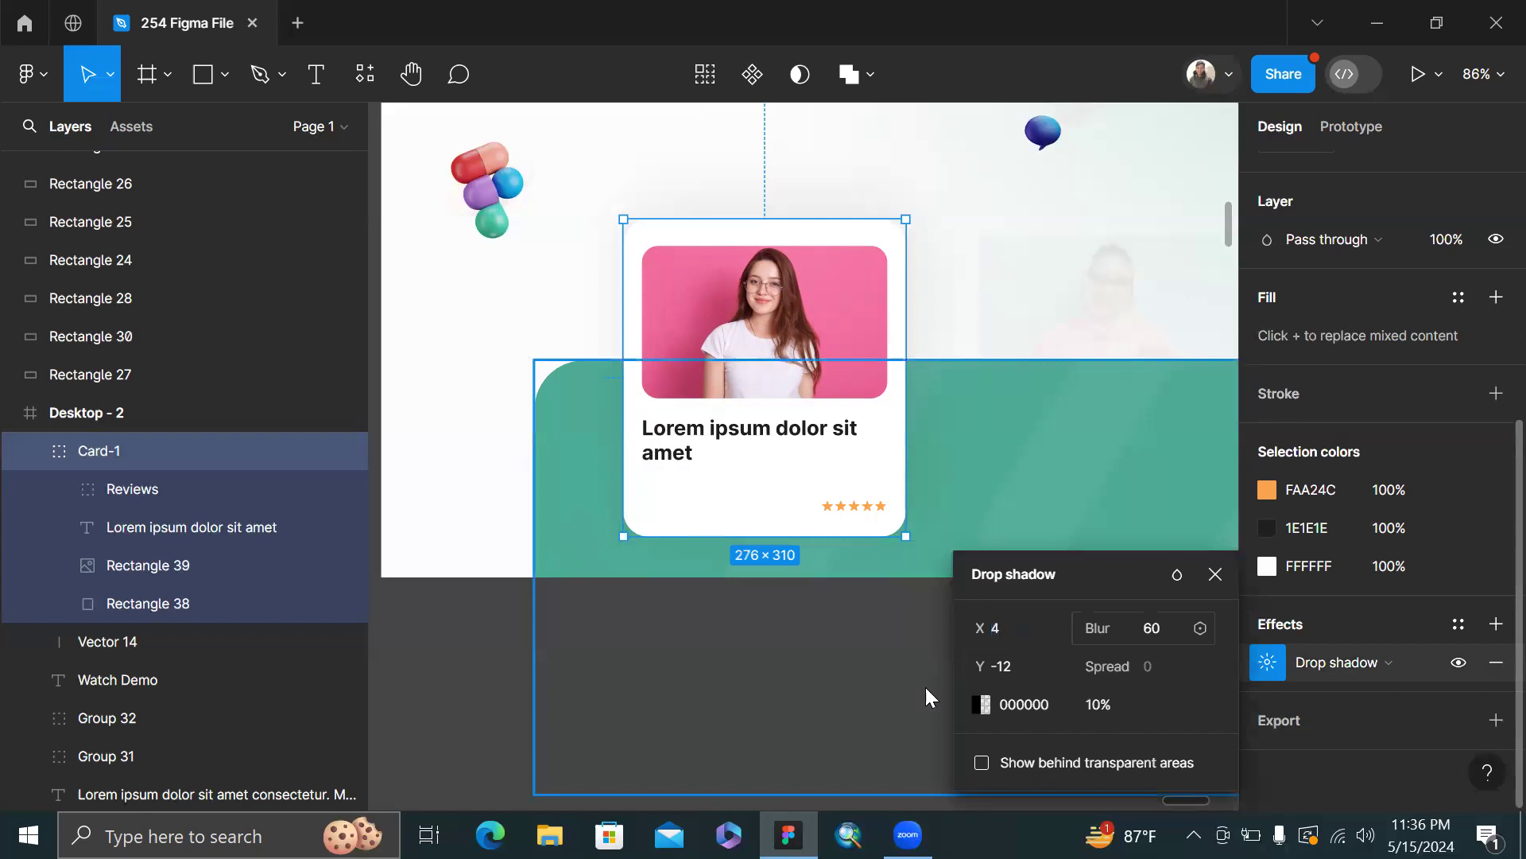
{"action": "left_click", "coordinate": [762, 631]}
- Compare Card-1 with the reference cards in the Desktop - 1 frame, and review its drop shadow settings
{"action": "scroll", "coordinate": [761, 631], "scroll_direction": "down", "scroll_amount": 3}
{"action": "scroll", "coordinate": [762, 631], "scroll_direction": "right", "scroll_amount": 1}
{"action": "scroll", "coordinate": [762, 630], "scroll_direction": "down", "scroll_amount": 3}
{"action": "scroll", "coordinate": [766, 636], "scroll_direction": "left", "scroll_amount": 5}
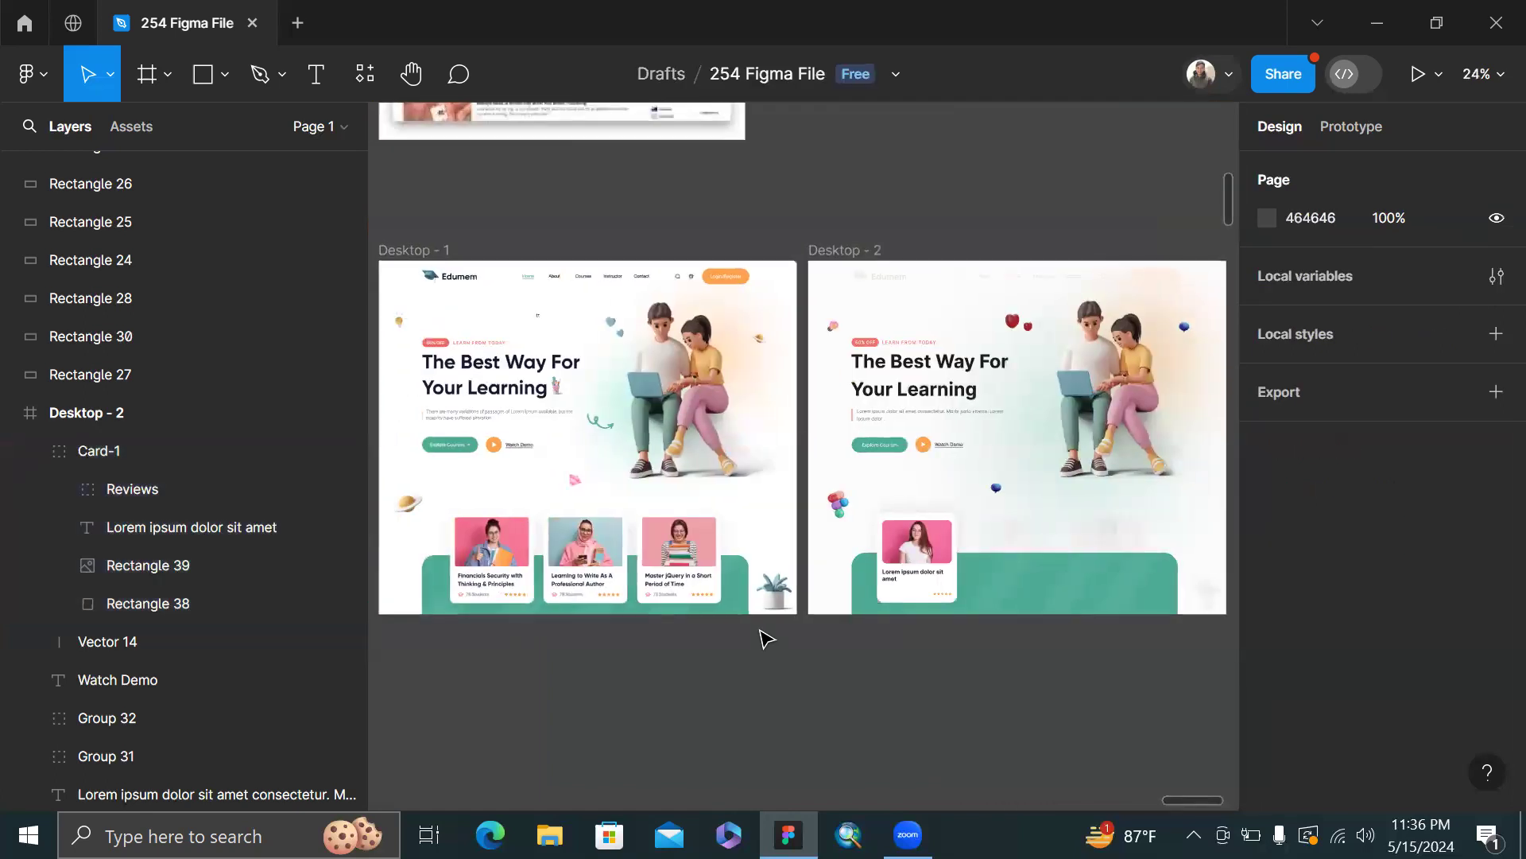
{"action": "scroll", "coordinate": [923, 590], "scroll_direction": "up", "scroll_amount": 3}
{"action": "left_click", "coordinate": [948, 586]}
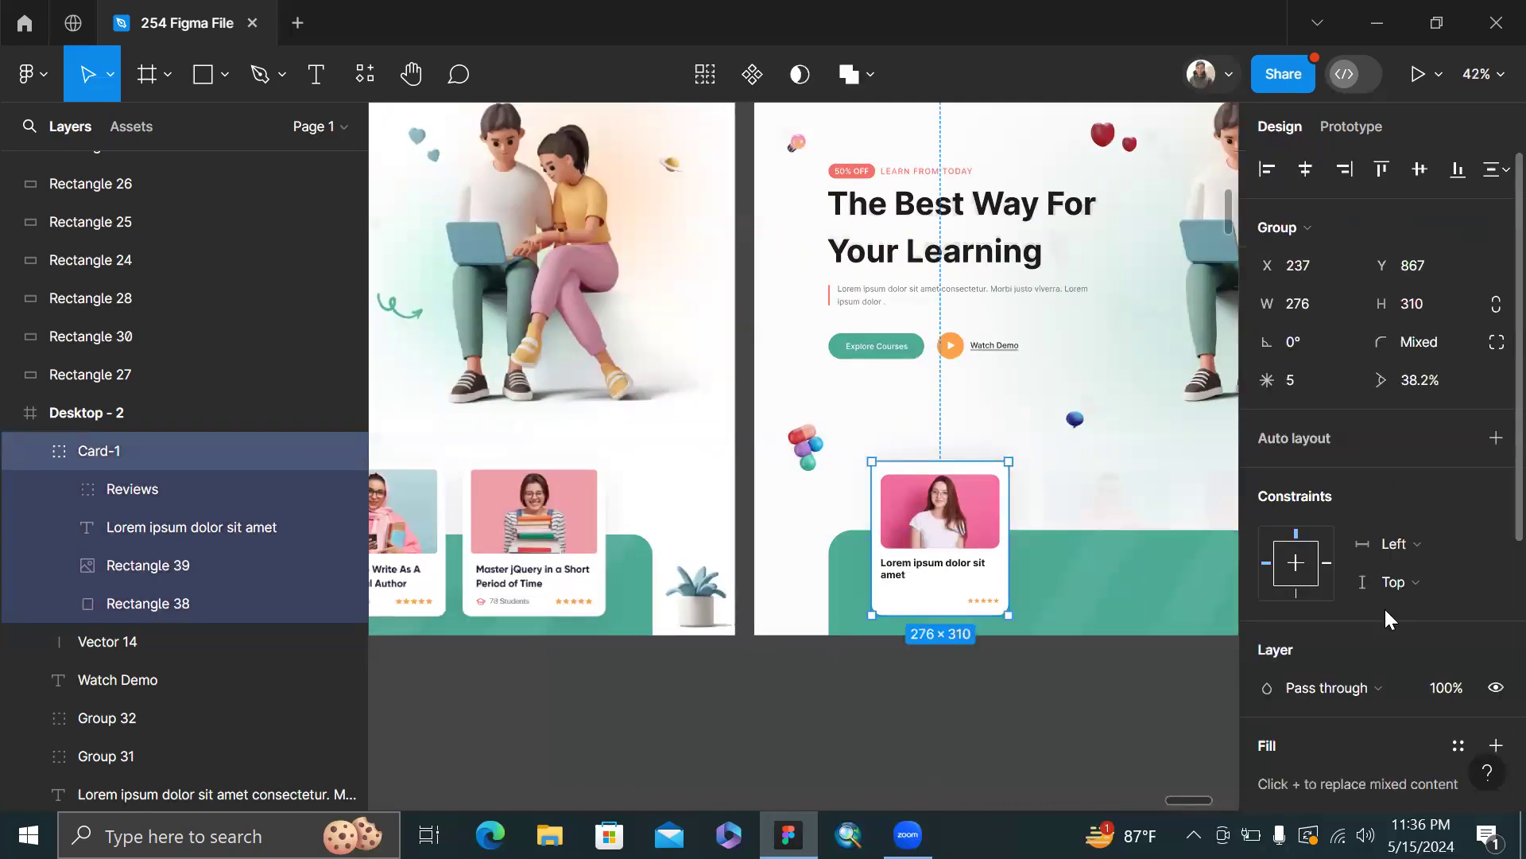
{"action": "scroll", "coordinate": [1352, 628], "scroll_direction": "down", "scroll_amount": 5}
{"action": "left_click", "coordinate": [1278, 664]}
{"action": "left_click", "coordinate": [1110, 706]}
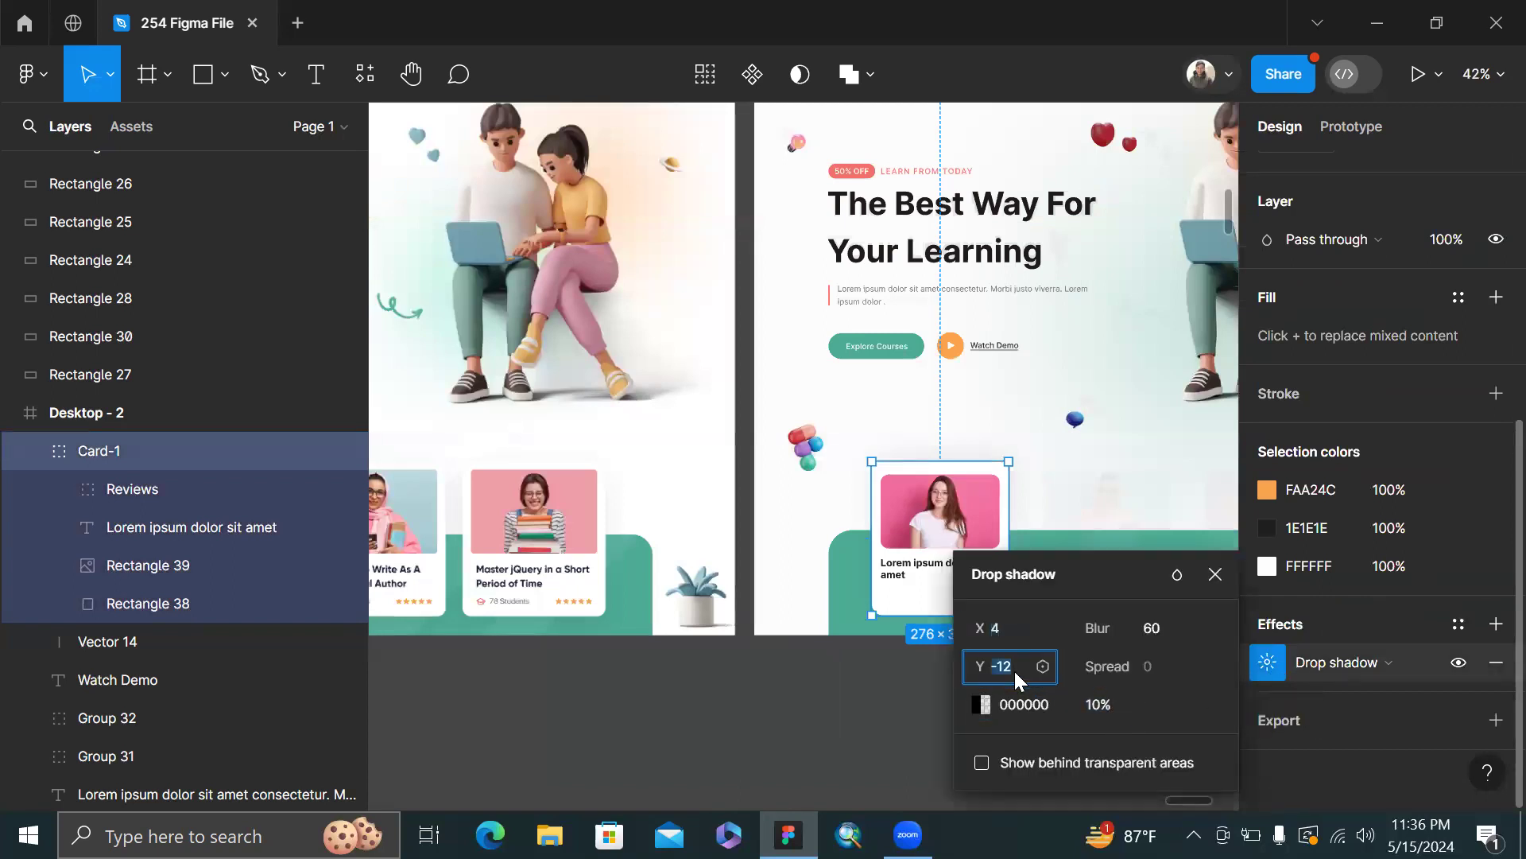
{"action": "left_click", "coordinate": [811, 695]}
{"action": "scroll", "coordinate": [817, 694], "scroll_direction": "right", "scroll_amount": 2}
{"action": "scroll", "coordinate": [909, 641], "scroll_direction": "right", "scroll_amount": 1}
{"action": "left_click", "coordinate": [910, 641]}
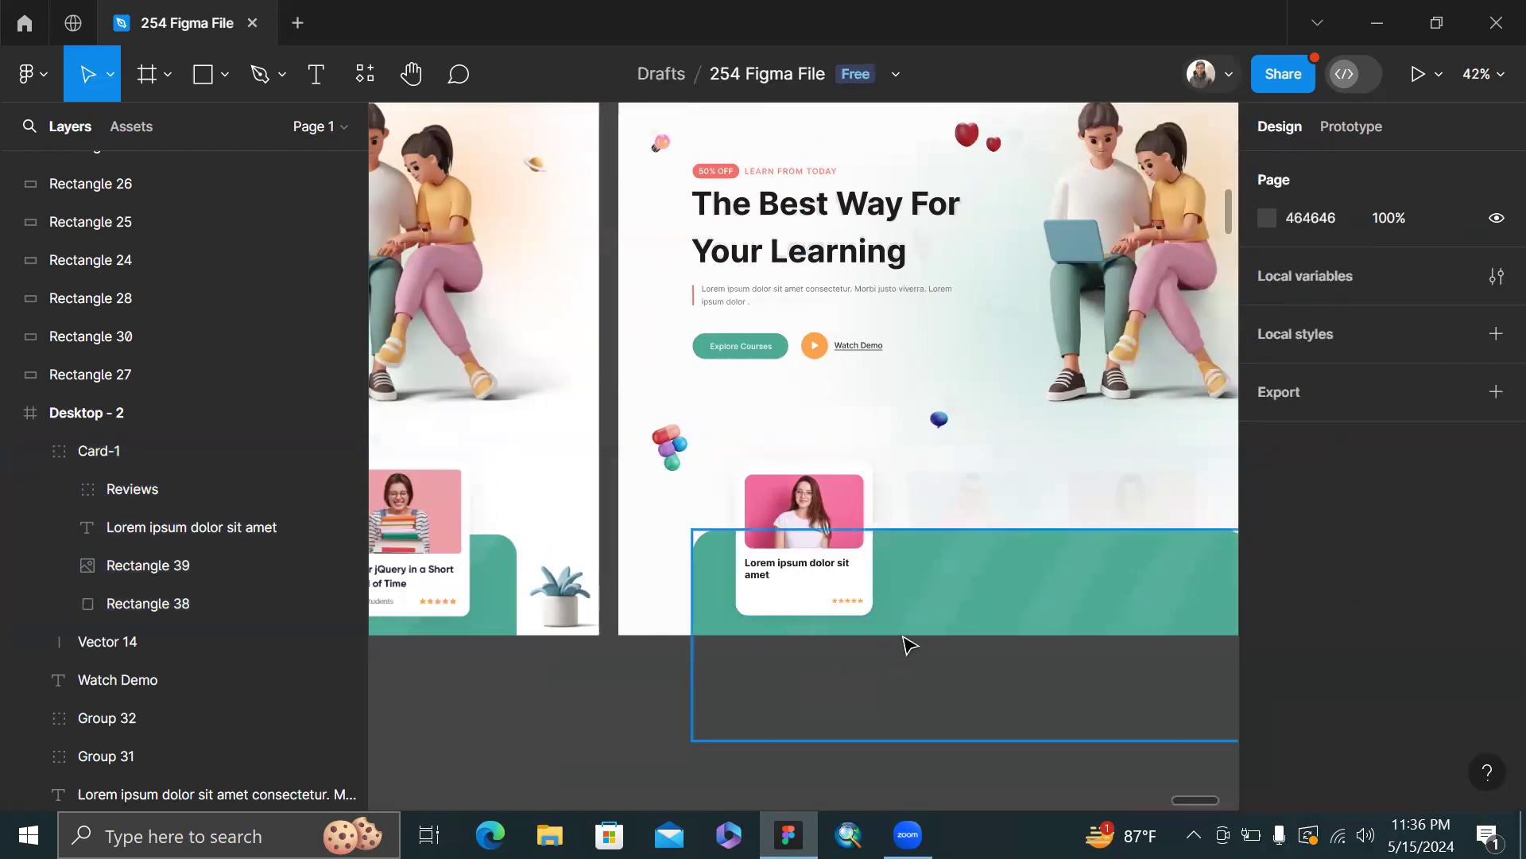
{"action": "scroll", "coordinate": [910, 641], "scroll_direction": "up", "scroll_amount": 1}
{"action": "scroll", "coordinate": [909, 505], "scroll_direction": "up", "scroll_amount": 1}
{"action": "scroll", "coordinate": [903, 440], "scroll_direction": "down", "scroll_amount": 3}
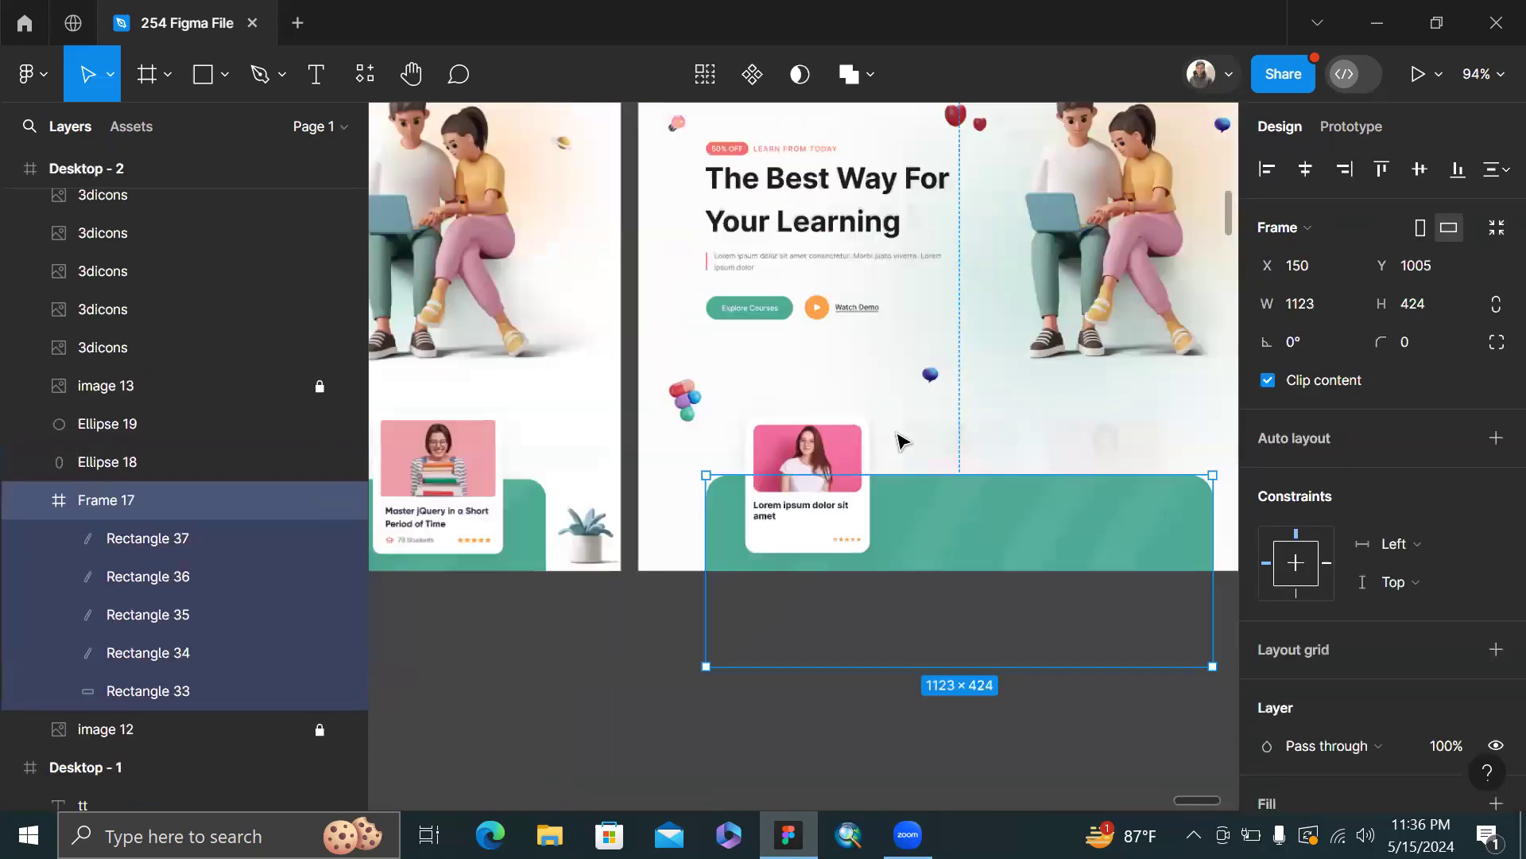
{"action": "left_click", "coordinate": [819, 735]}
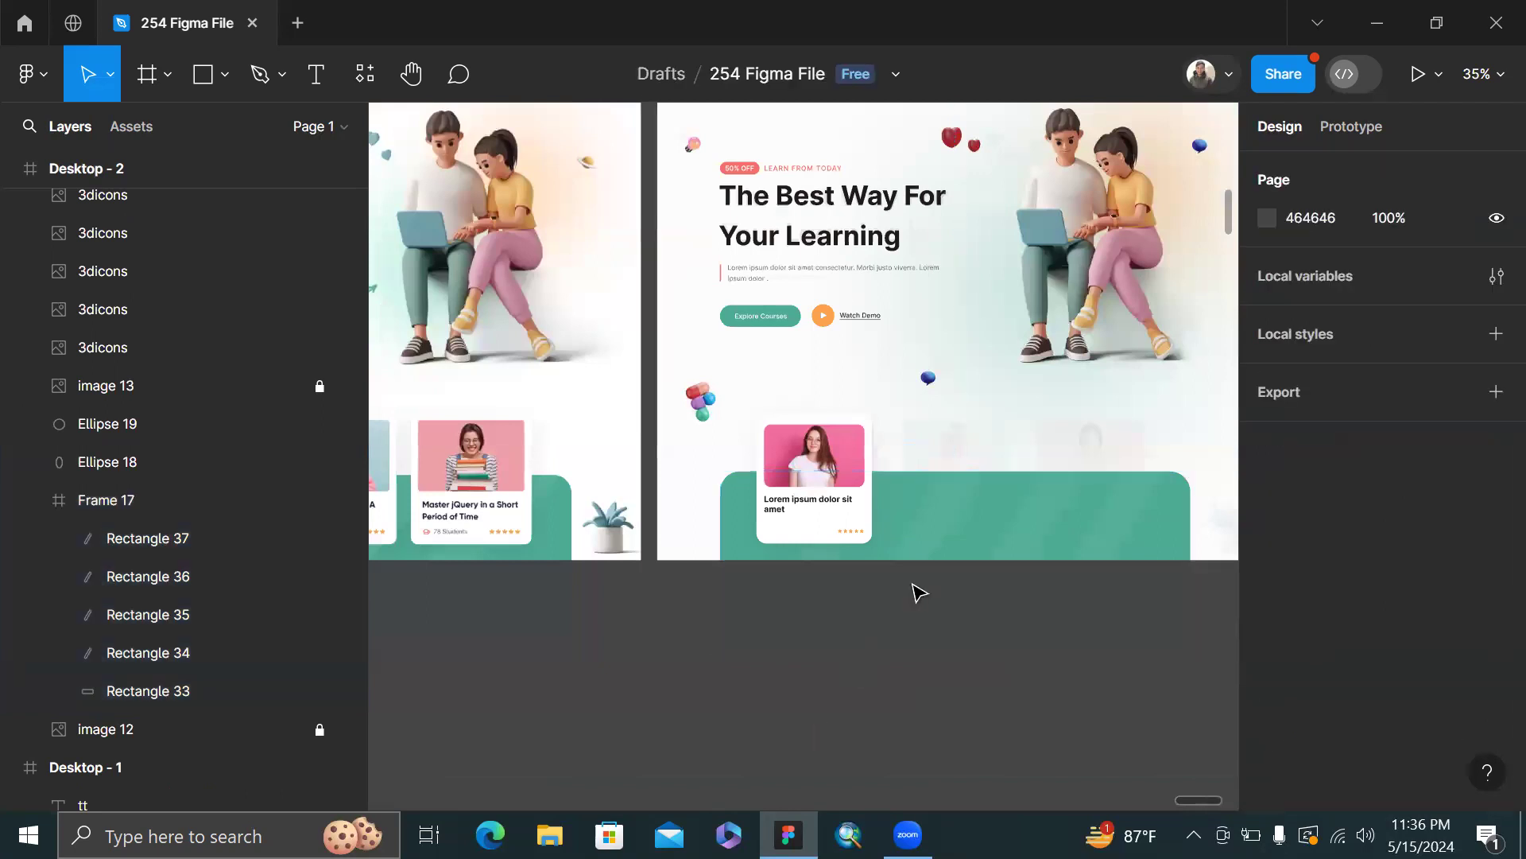
- Show the layout grids and duplicate the Card-1 group twice to the right in an evenly spaced row, at X 535 and X 833
{"action": "scroll", "coordinate": [938, 580], "scroll_direction": "up", "scroll_amount": 1}
{"action": "scroll", "coordinate": [937, 580], "scroll_direction": "up", "scroll_amount": 1}
{"action": "key", "text": "ctrl+shift+4"}
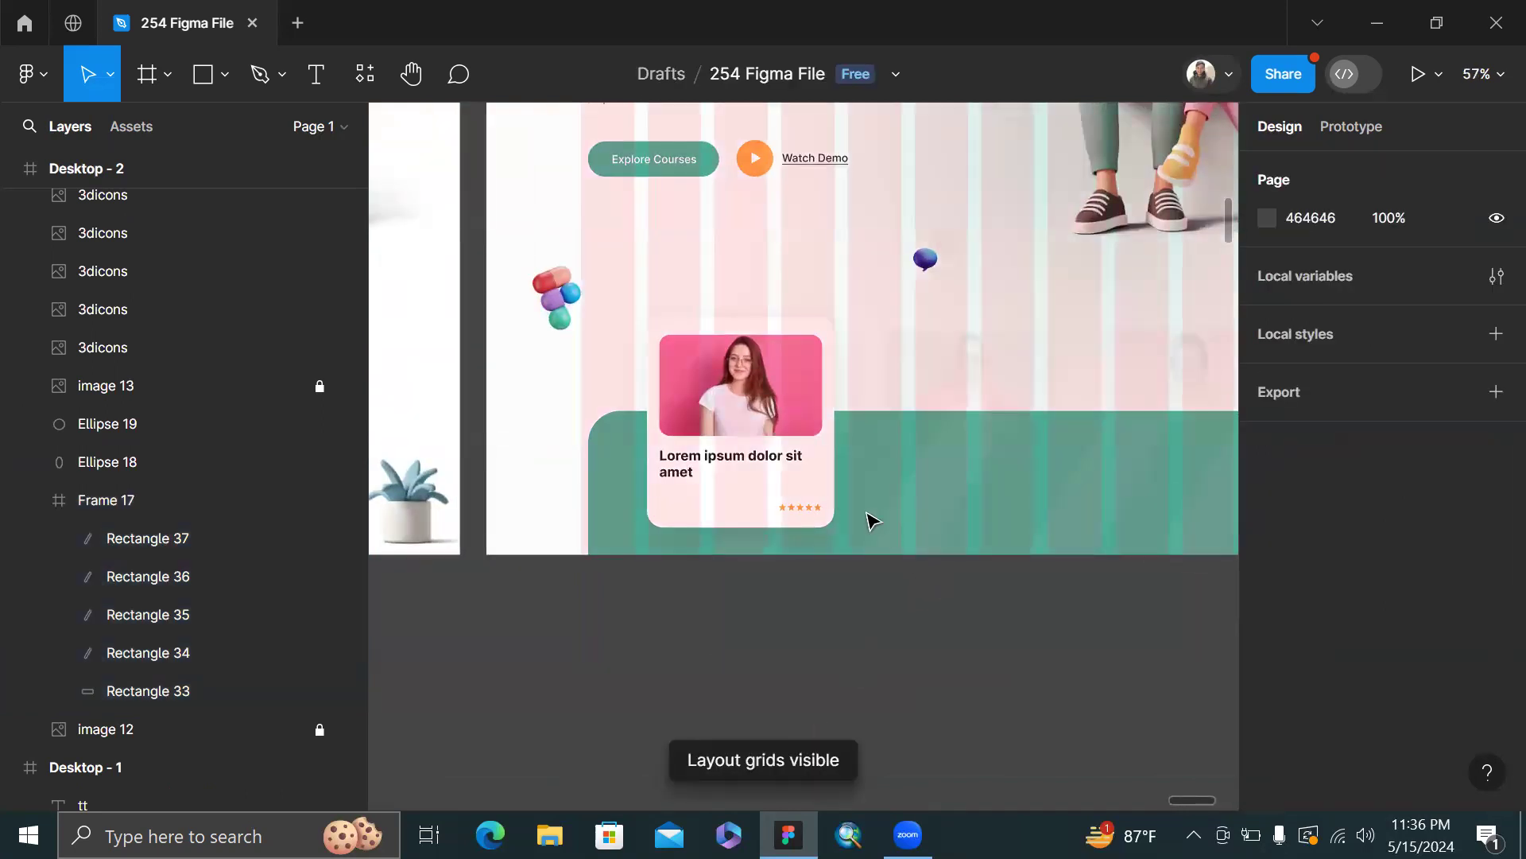
{"action": "left_click", "coordinate": [743, 413]}
{"action": "left_click_drag", "start_coordinate": [740, 411], "coordinate": [942, 409], "text": "alt"}
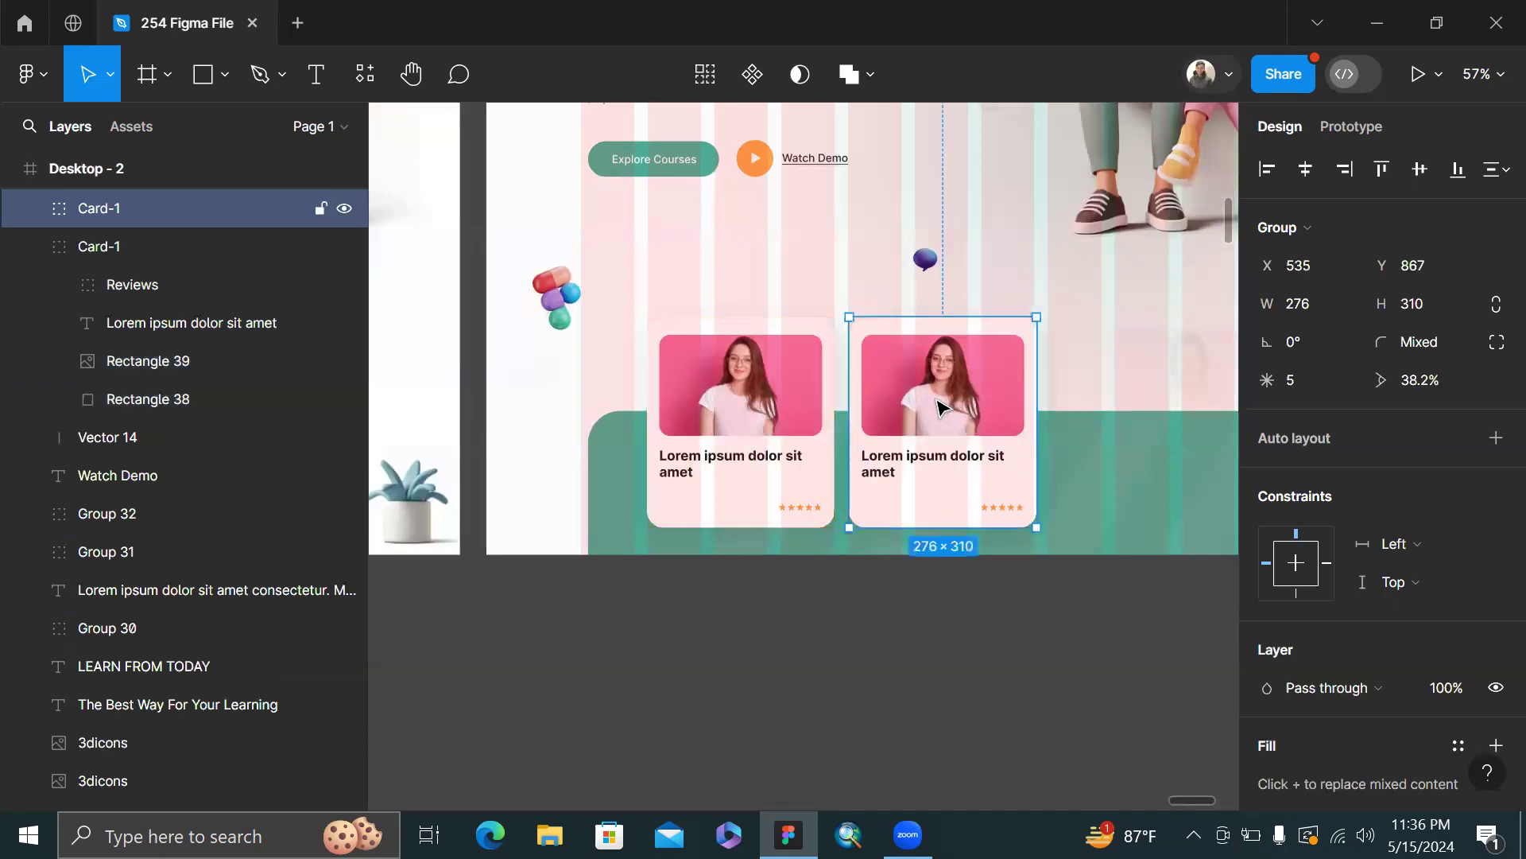
{"action": "key", "text": "ctrl+d"}
{"action": "scroll", "coordinate": [943, 409], "scroll_direction": "down", "scroll_amount": 2}
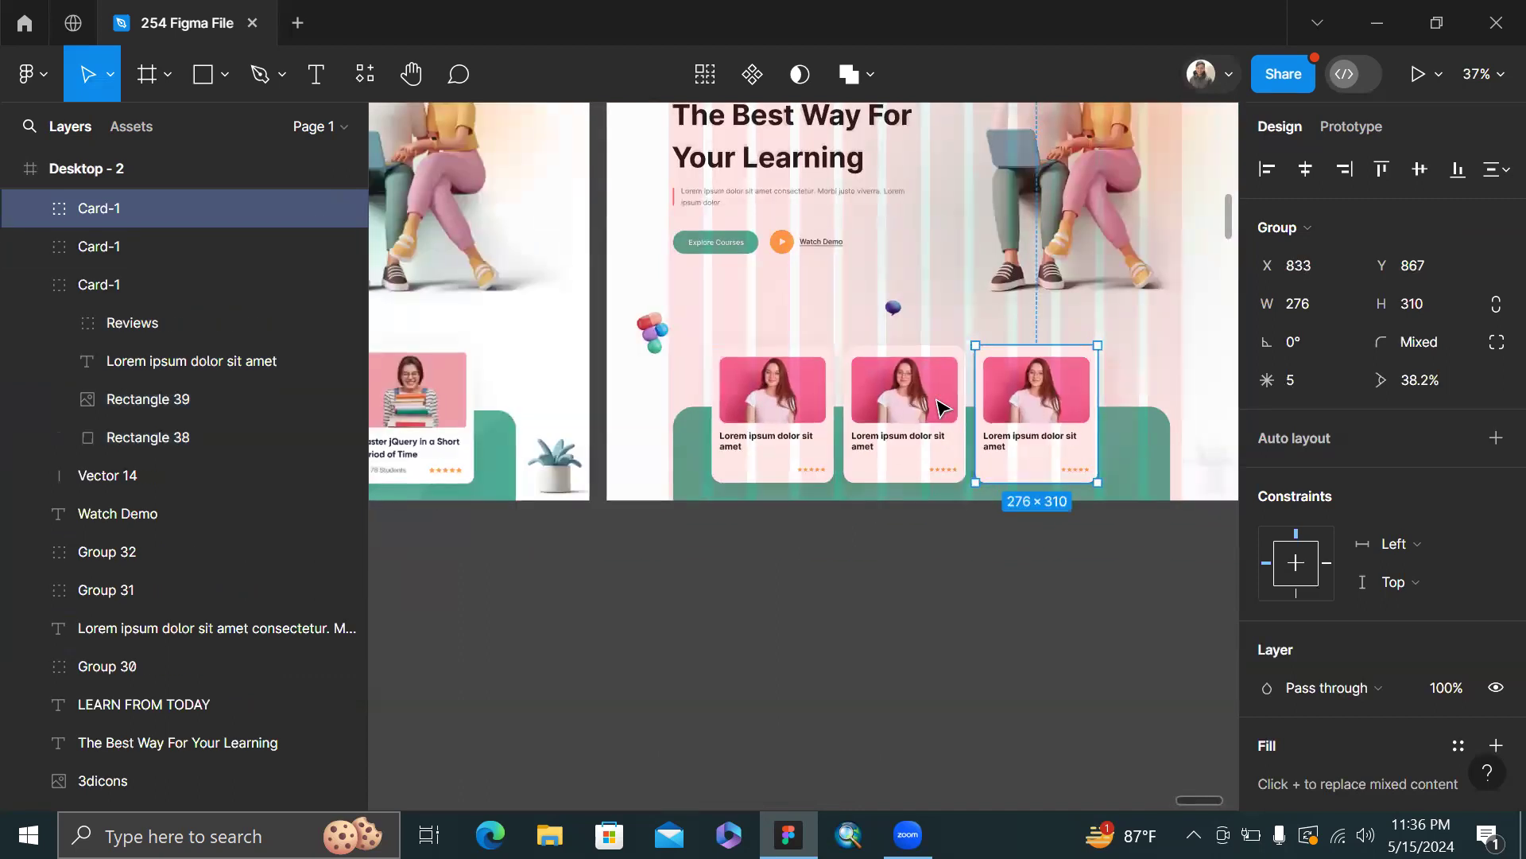
{"action": "scroll", "coordinate": [938, 407], "scroll_direction": "right", "scroll_amount": 1}
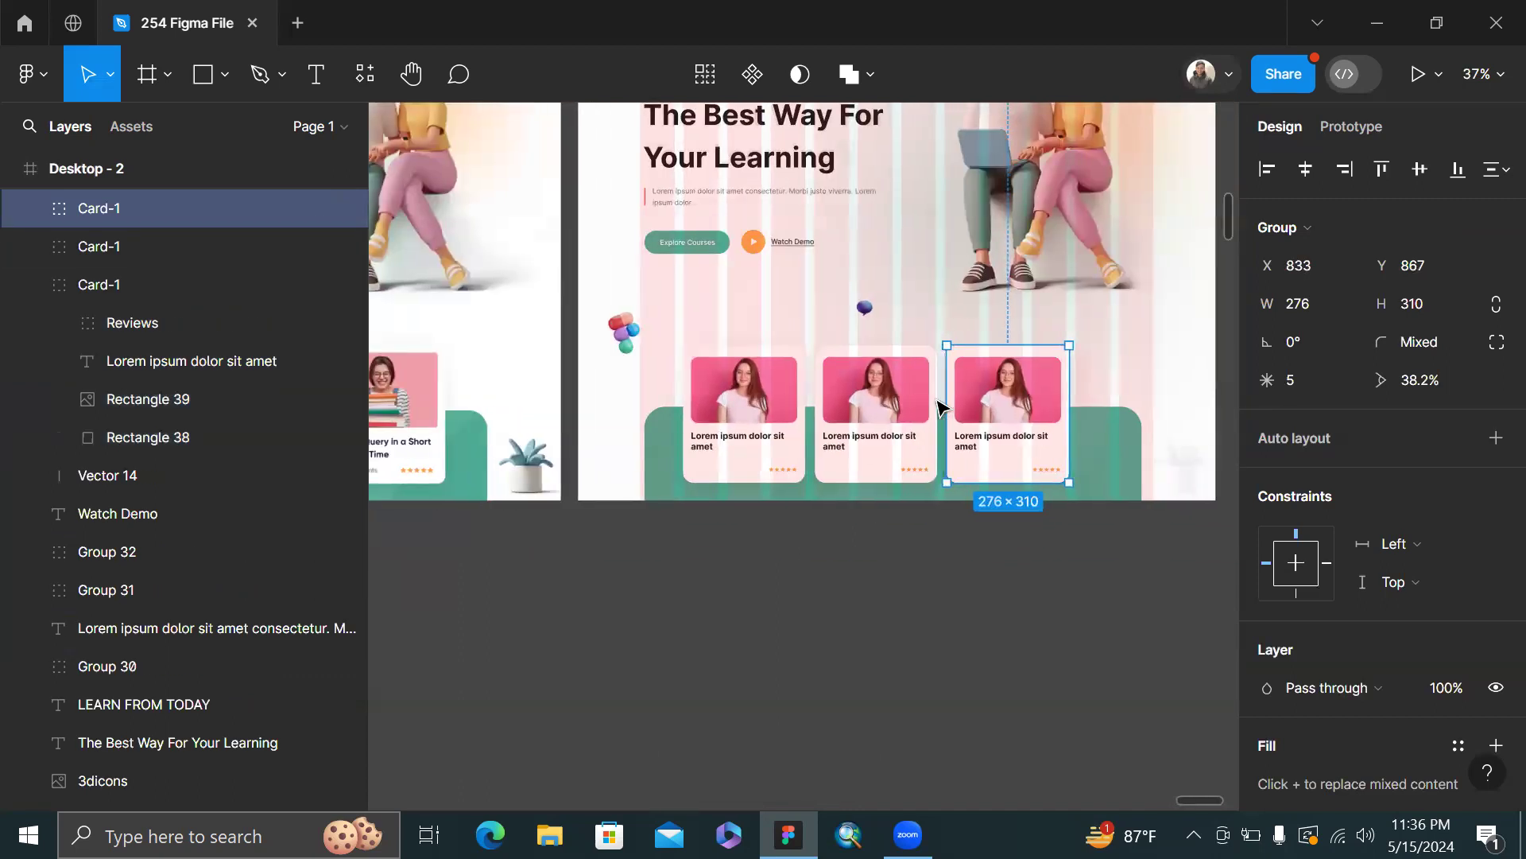
- Set the horizontal spacing between the three cards in the Desktop - 2 frame to 40
{"action": "left_click", "coordinate": [951, 665]}
{"action": "scroll", "coordinate": [952, 665], "scroll_direction": "down", "scroll_amount": 3}
{"action": "scroll", "coordinate": [691, 624], "scroll_direction": "up", "scroll_amount": 4}
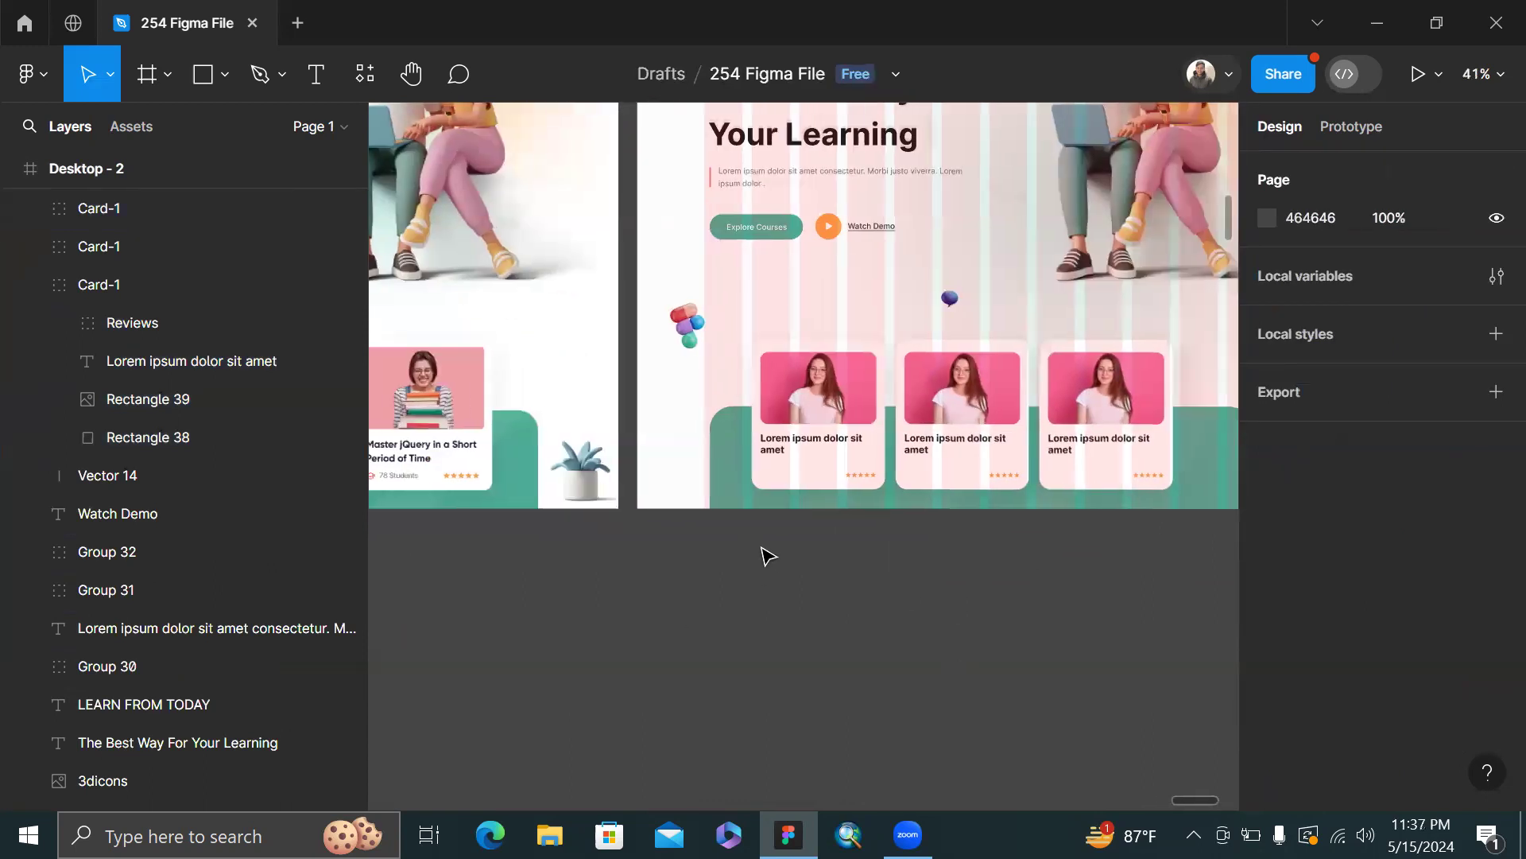
{"action": "left_click", "coordinate": [799, 459]}
{"action": "left_click", "coordinate": [934, 446], "text": "shift"}
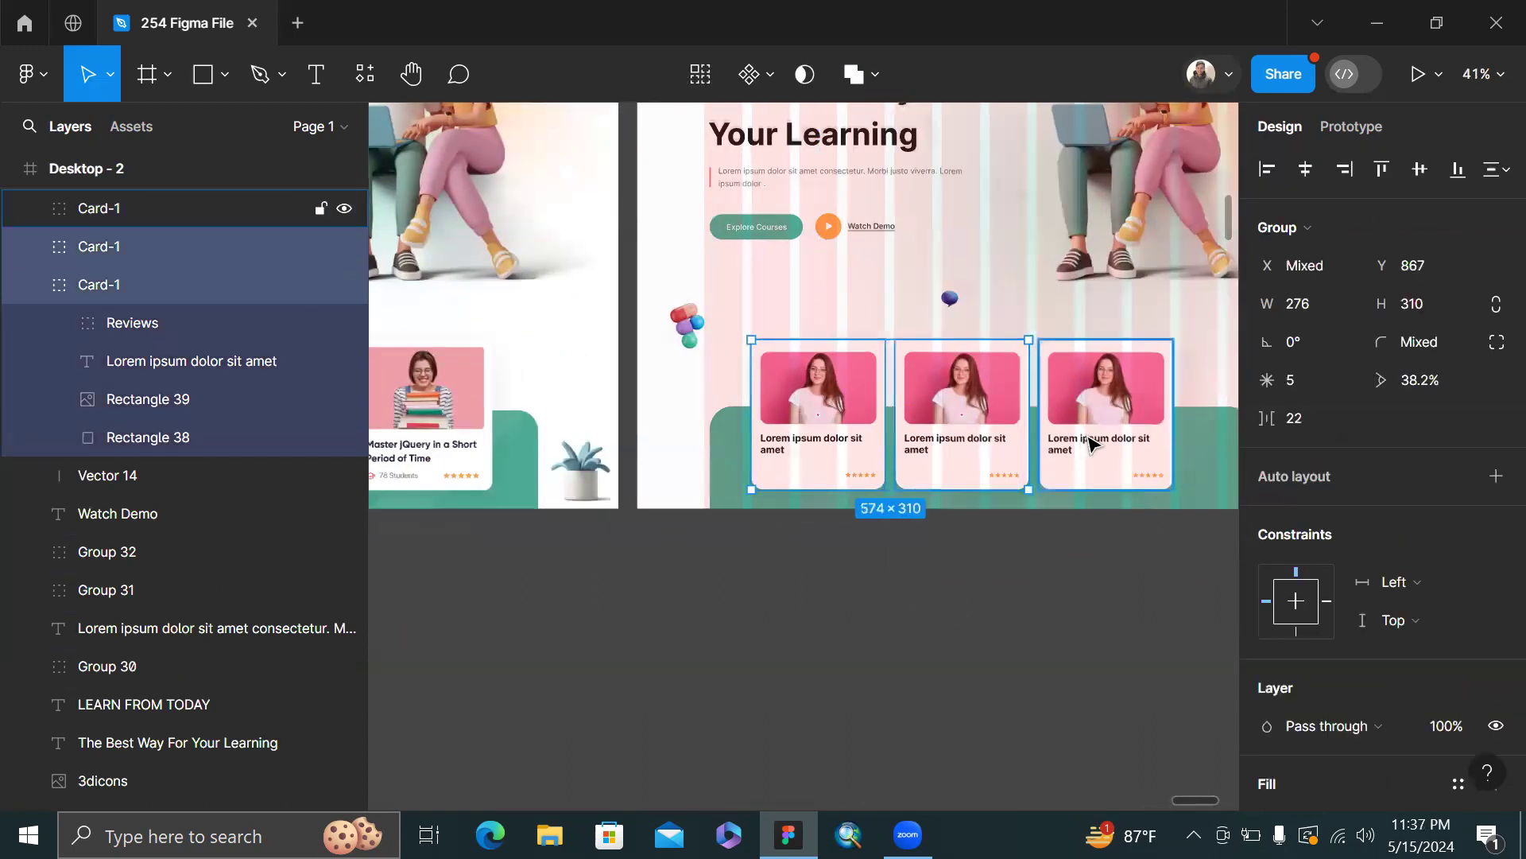
{"action": "left_click", "coordinate": [1091, 443], "text": "shift"}
{"action": "left_click", "coordinate": [1305, 419]}
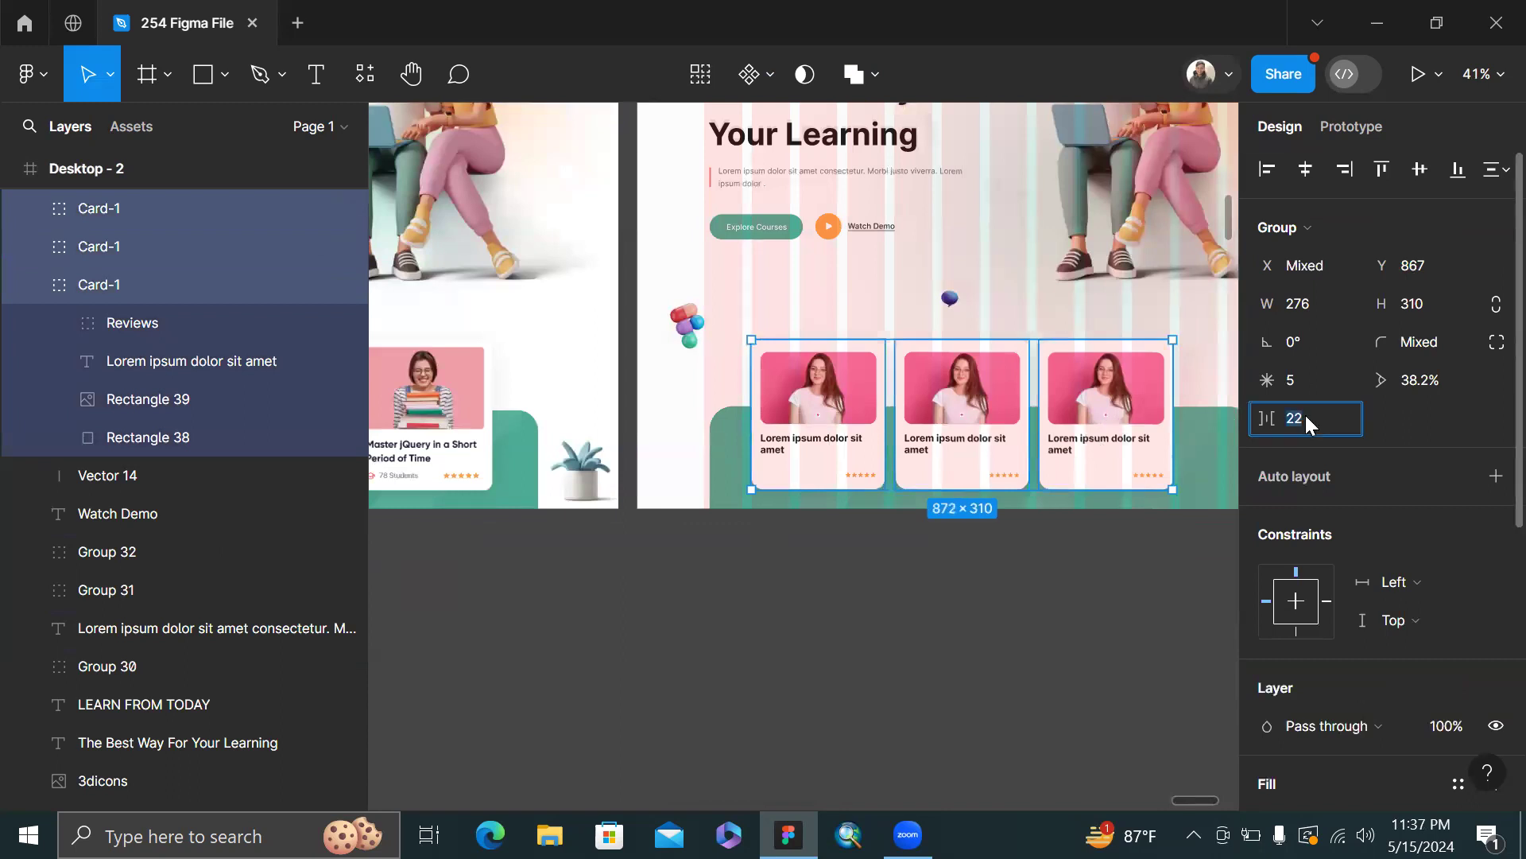
{"action": "type", "text": "40"}
{"action": "key", "text": "Return"}
- Group the three cards and centre the group horizontally in the Desktop - 2 frame
{"action": "key", "text": "ctrl+g"}
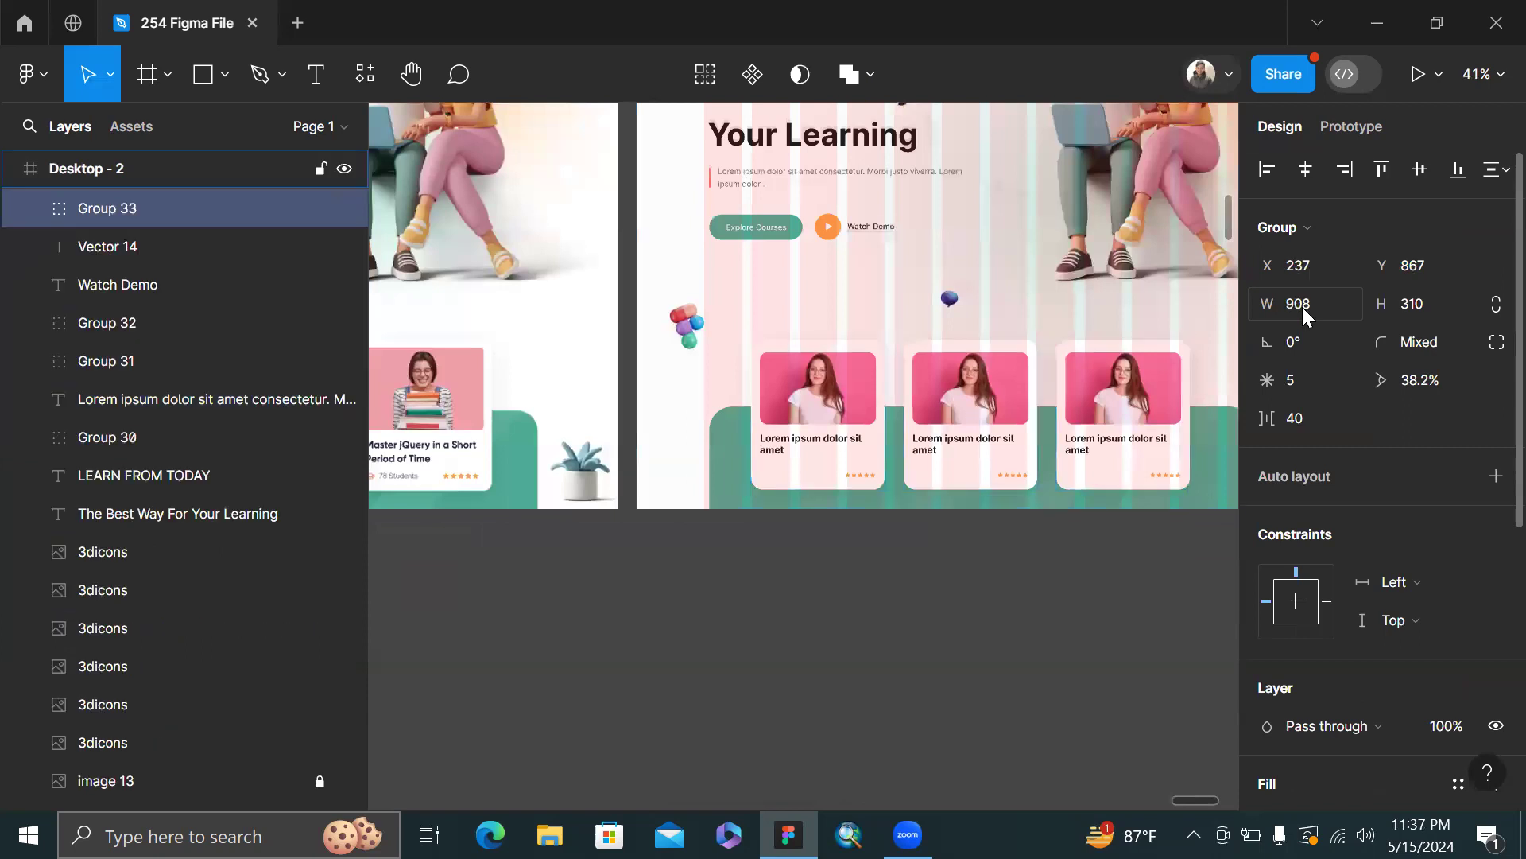
{"action": "left_click", "coordinate": [1305, 168]}
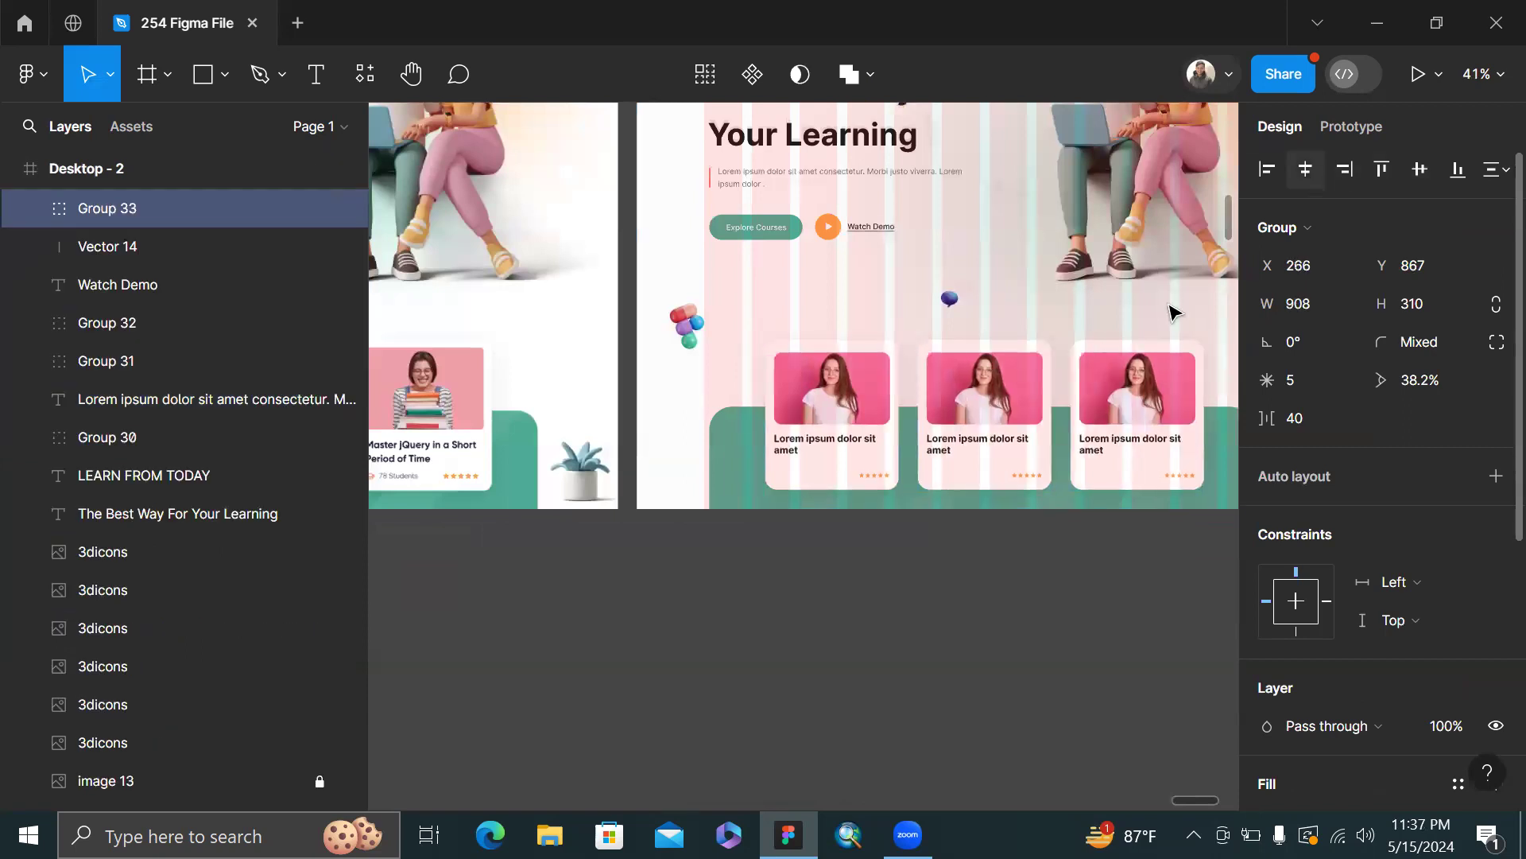
- Deselect the card group and hide the layout grids to view the Desktop - 2 frame without its columns
{"action": "left_click", "coordinate": [944, 617]}
{"action": "scroll", "coordinate": [944, 617], "scroll_direction": "down", "scroll_amount": 3}
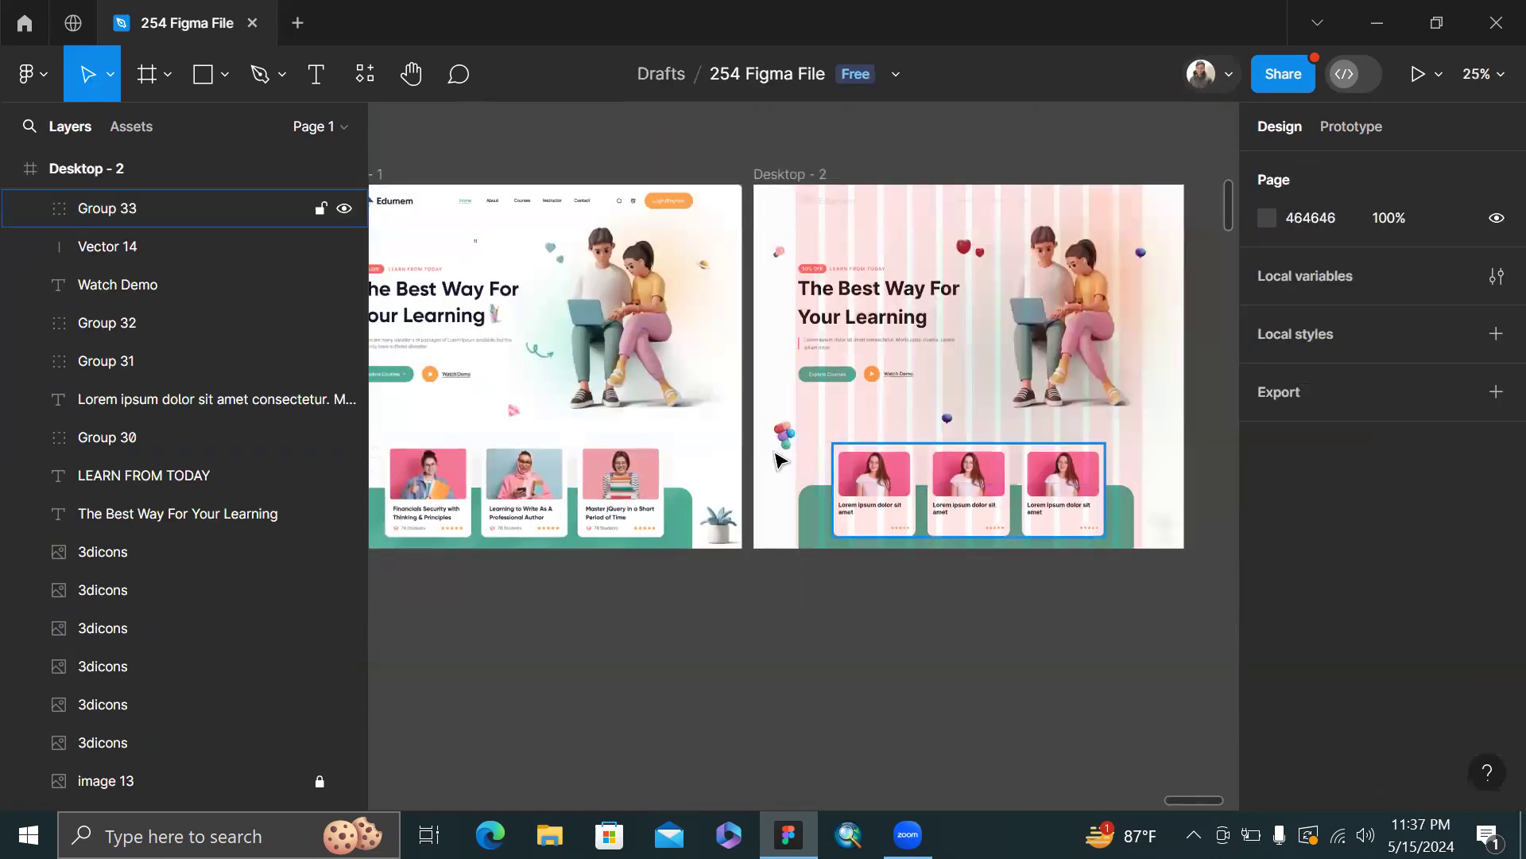
{"action": "scroll", "coordinate": [630, 518], "scroll_direction": "right", "scroll_amount": 2}
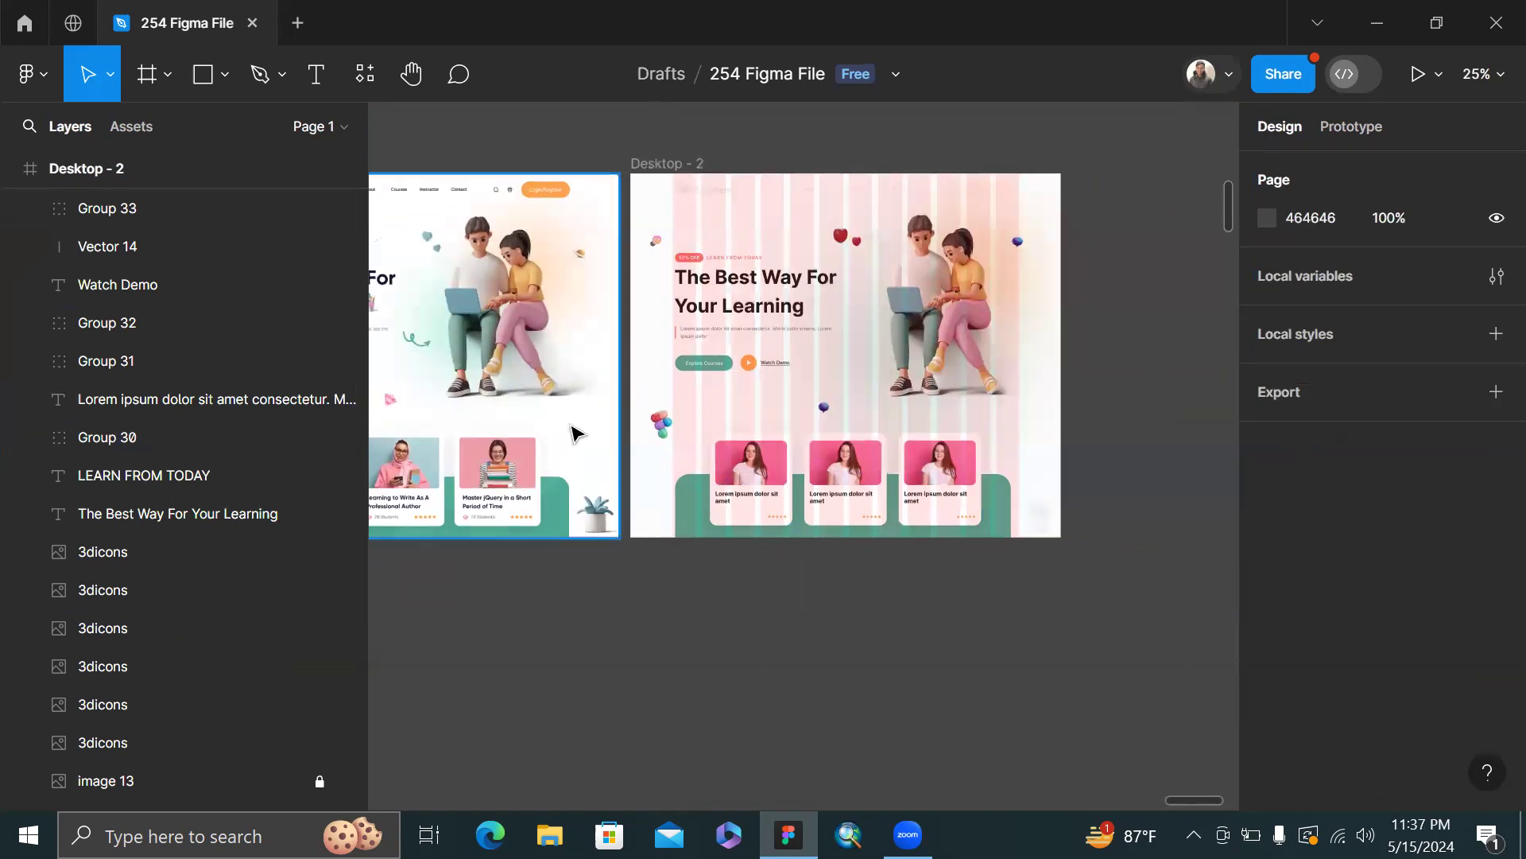
{"action": "scroll", "coordinate": [576, 433], "scroll_direction": "left", "scroll_amount": 4}
{"action": "scroll", "coordinate": [556, 504], "scroll_direction": "up", "scroll_amount": 1}
{"action": "scroll", "coordinate": [718, 400], "scroll_direction": "down", "scroll_amount": 2}
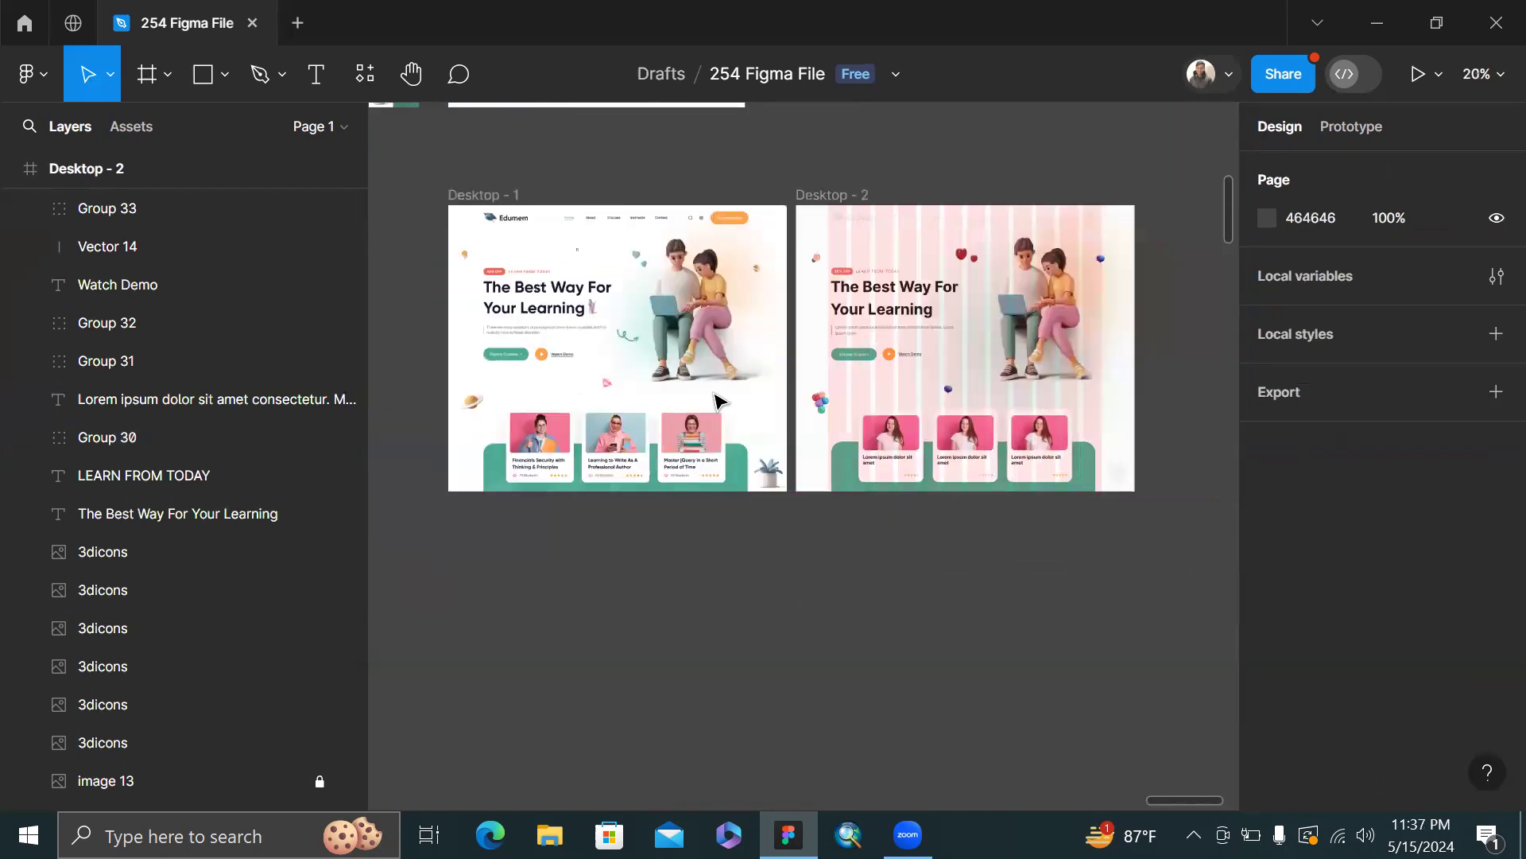
{"action": "scroll", "coordinate": [1095, 320], "scroll_direction": "right", "scroll_amount": 2}
{"action": "scroll", "coordinate": [676, 281], "scroll_direction": "left", "scroll_amount": 2}
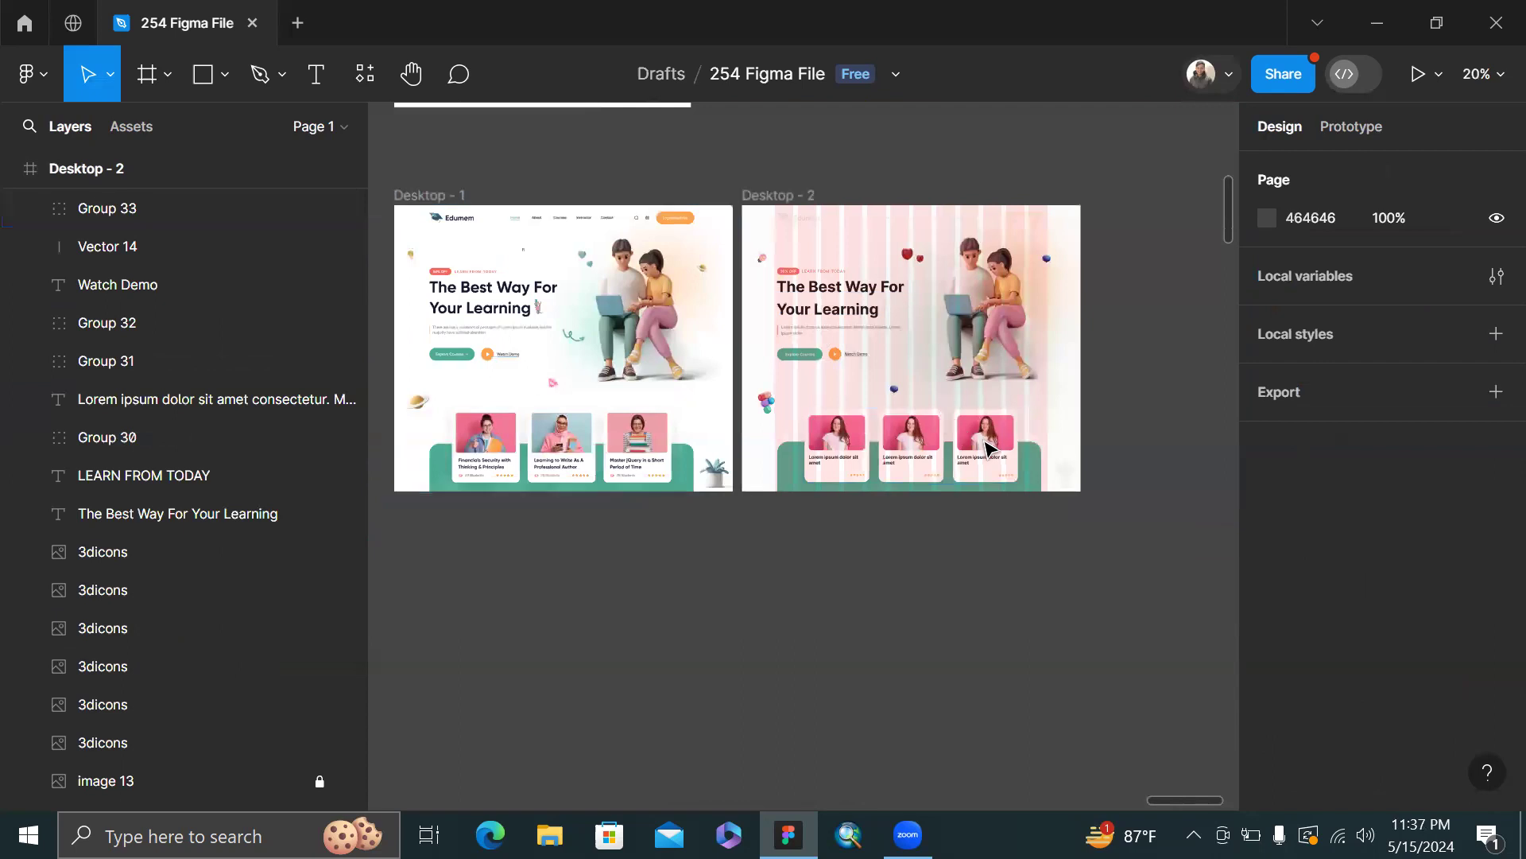
{"action": "scroll", "coordinate": [985, 436], "scroll_direction": "up", "scroll_amount": 1}
{"action": "key", "text": "ctrl+shift+4"}
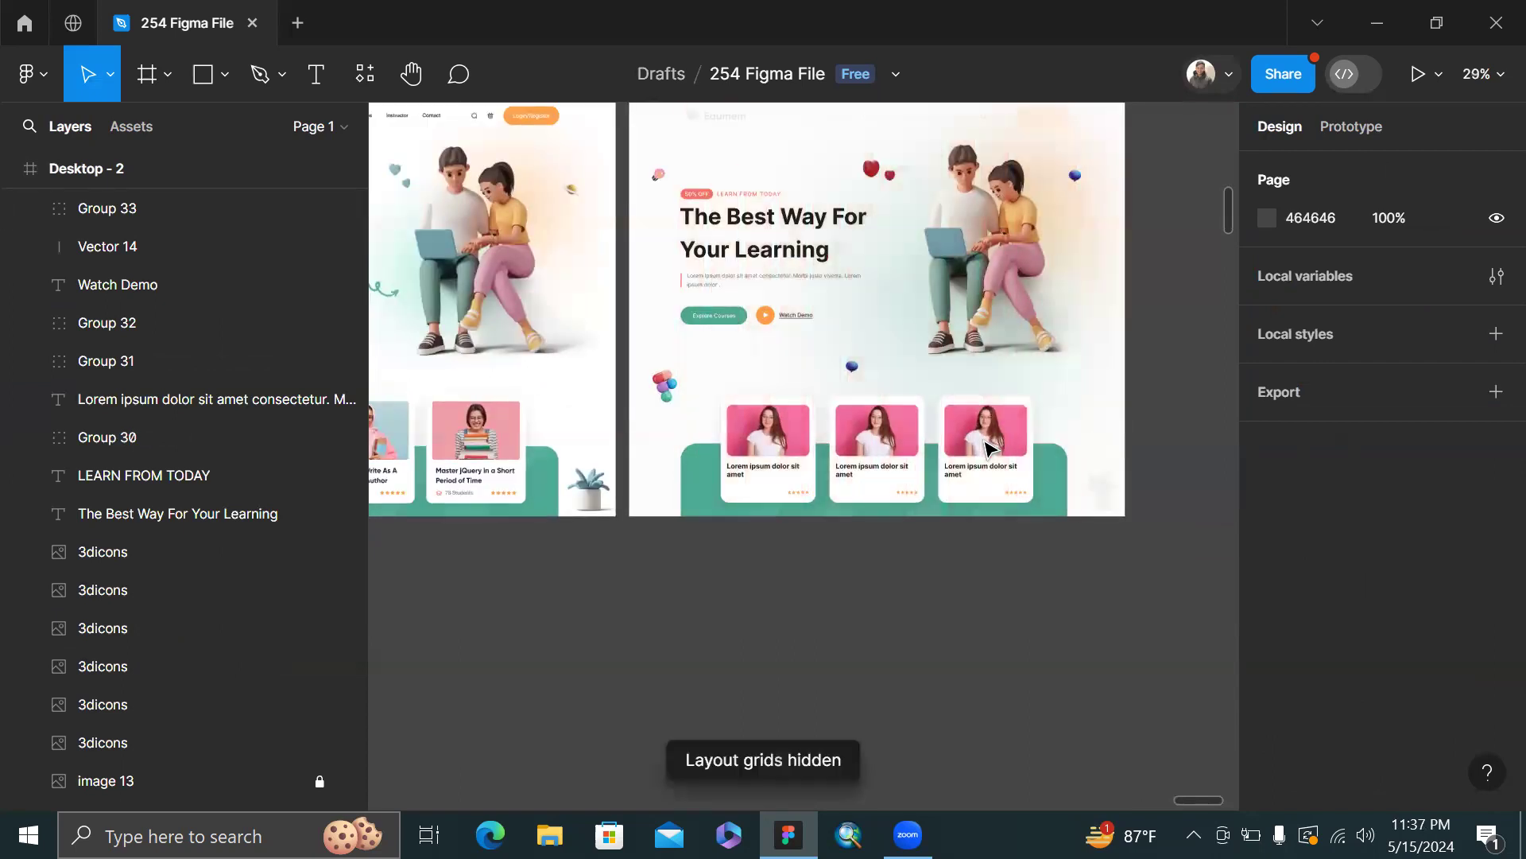
- Compare the card row and page layout in the Desktop - 2 frame with the cards and header in the Desktop - 1 reference
{"action": "scroll", "coordinate": [912, 642], "scroll_direction": "up", "scroll_amount": 1}
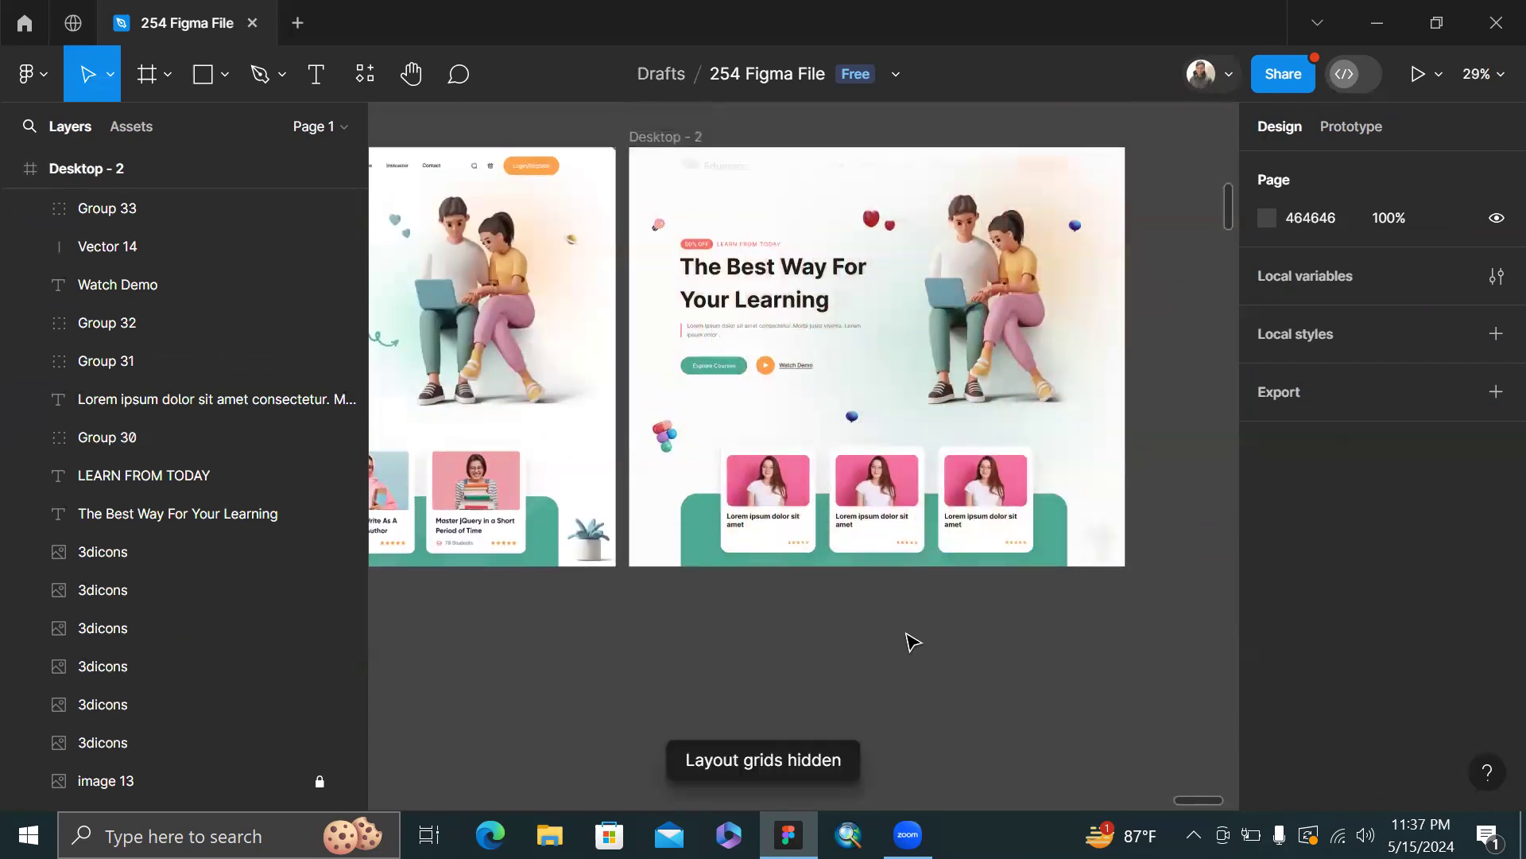
{"action": "scroll", "coordinate": [910, 641], "scroll_direction": "down", "scroll_amount": 1}
{"action": "scroll", "coordinate": [1005, 554], "scroll_direction": "up", "scroll_amount": 2}
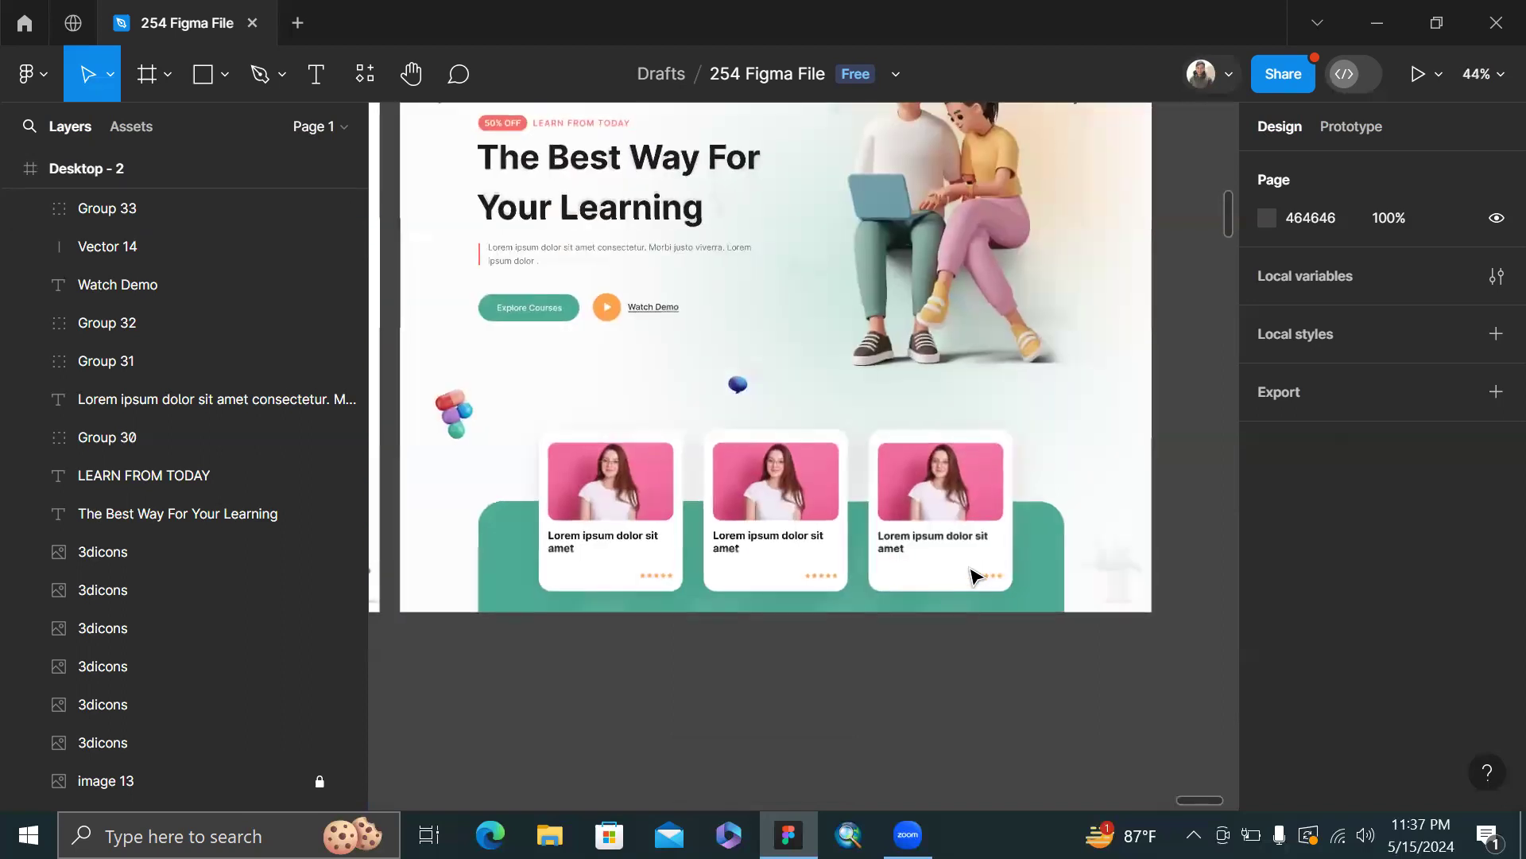
{"action": "scroll", "coordinate": [896, 579], "scroll_direction": "left", "scroll_amount": 4}
{"action": "scroll", "coordinate": [592, 580], "scroll_direction": "up", "scroll_amount": 2}
{"action": "scroll", "coordinate": [592, 580], "scroll_direction": "up", "scroll_amount": 3}
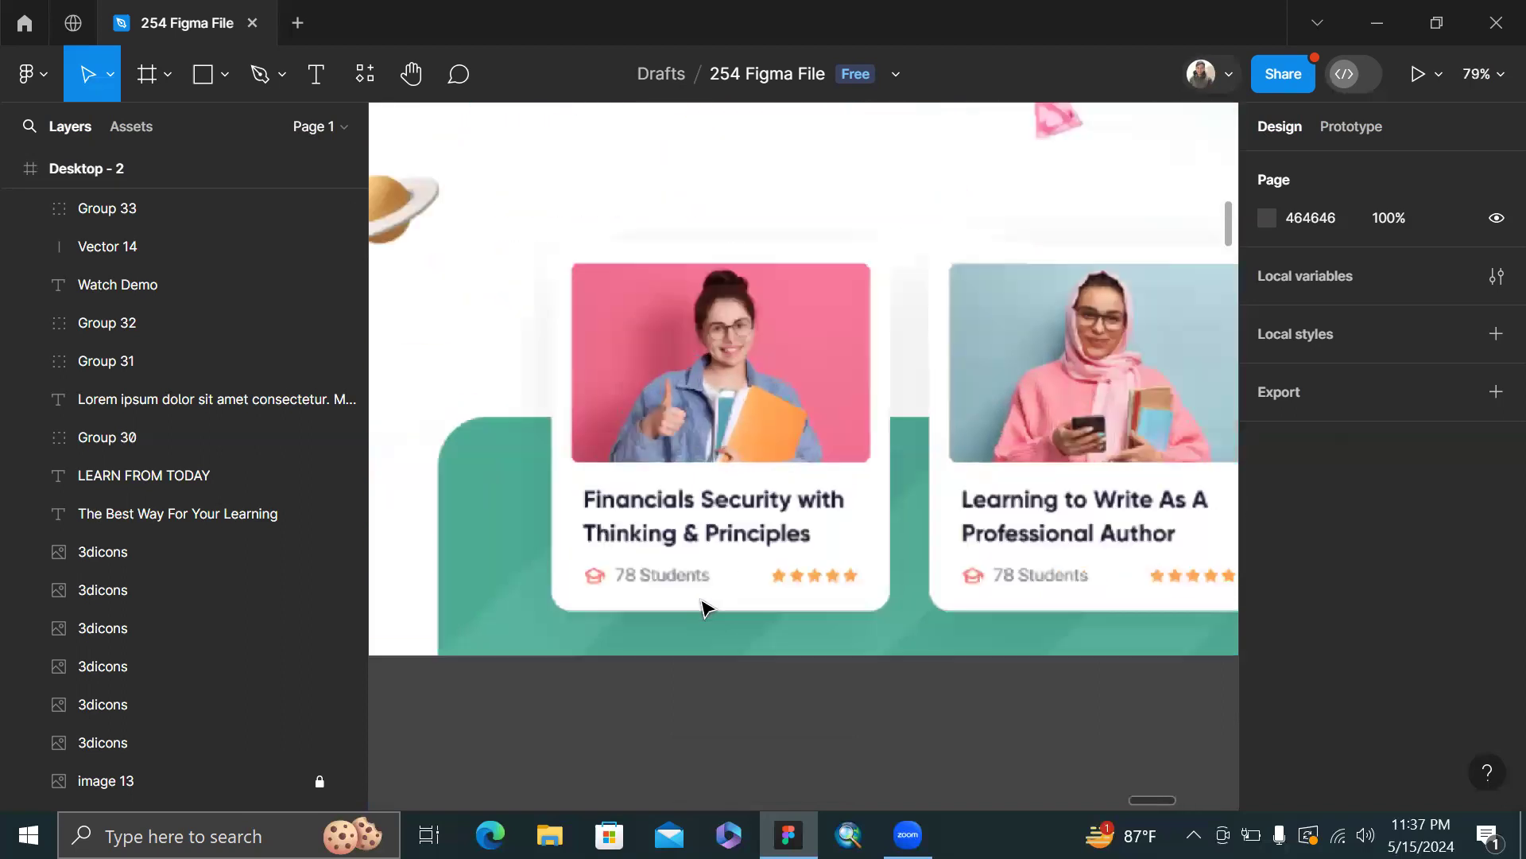
{"action": "scroll", "coordinate": [698, 579], "scroll_direction": "down", "scroll_amount": 4}
{"action": "scroll", "coordinate": [754, 580], "scroll_direction": "up", "scroll_amount": 2}
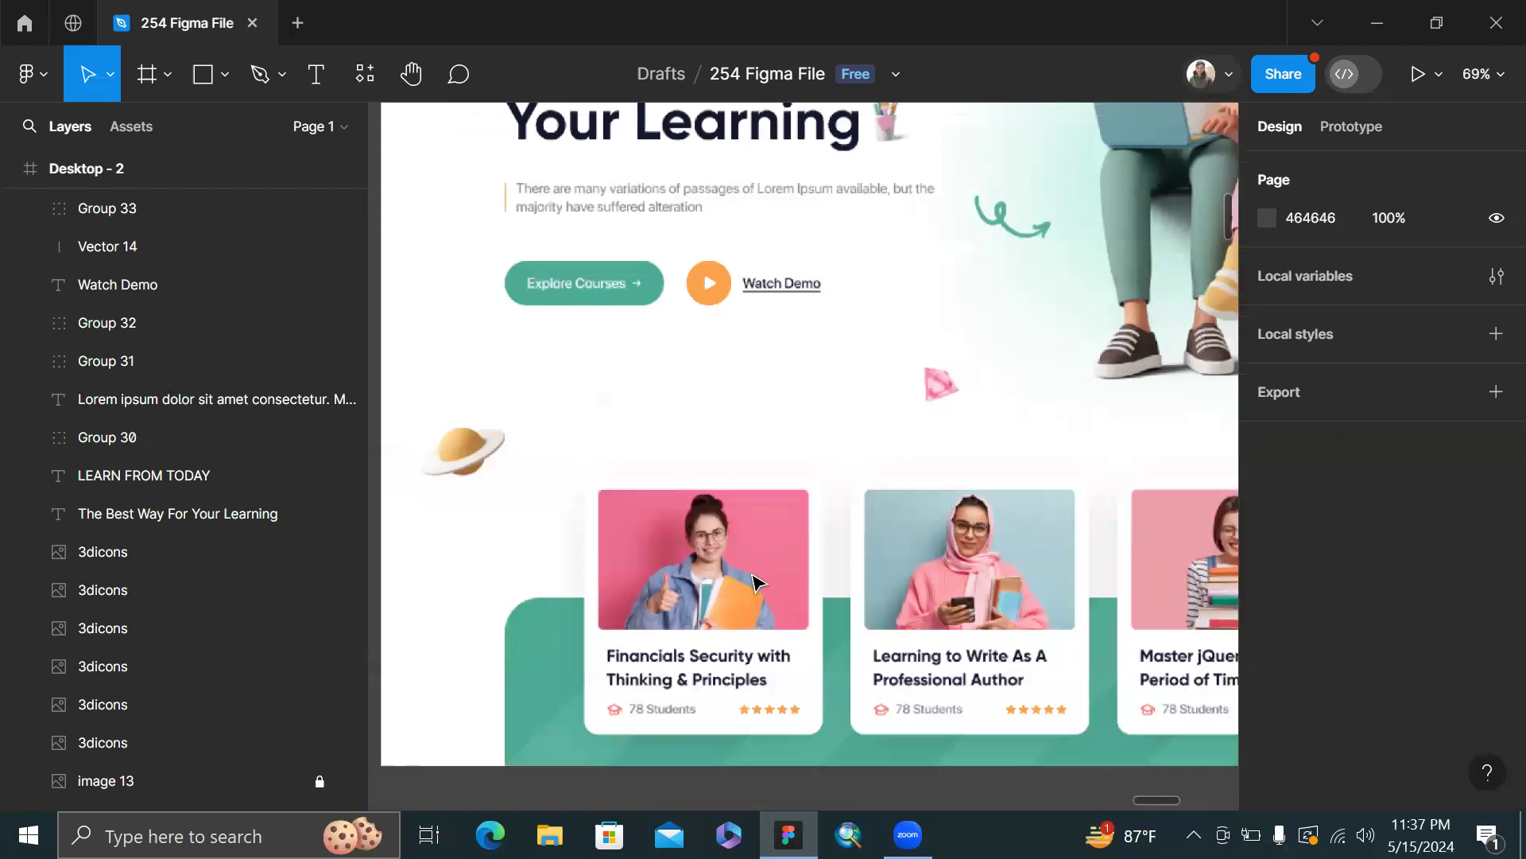
{"action": "scroll", "coordinate": [757, 579], "scroll_direction": "down", "scroll_amount": 10}
{"action": "scroll", "coordinate": [881, 424], "scroll_direction": "right", "scroll_amount": 3}
{"action": "scroll", "coordinate": [881, 423], "scroll_direction": "up", "scroll_amount": 1}
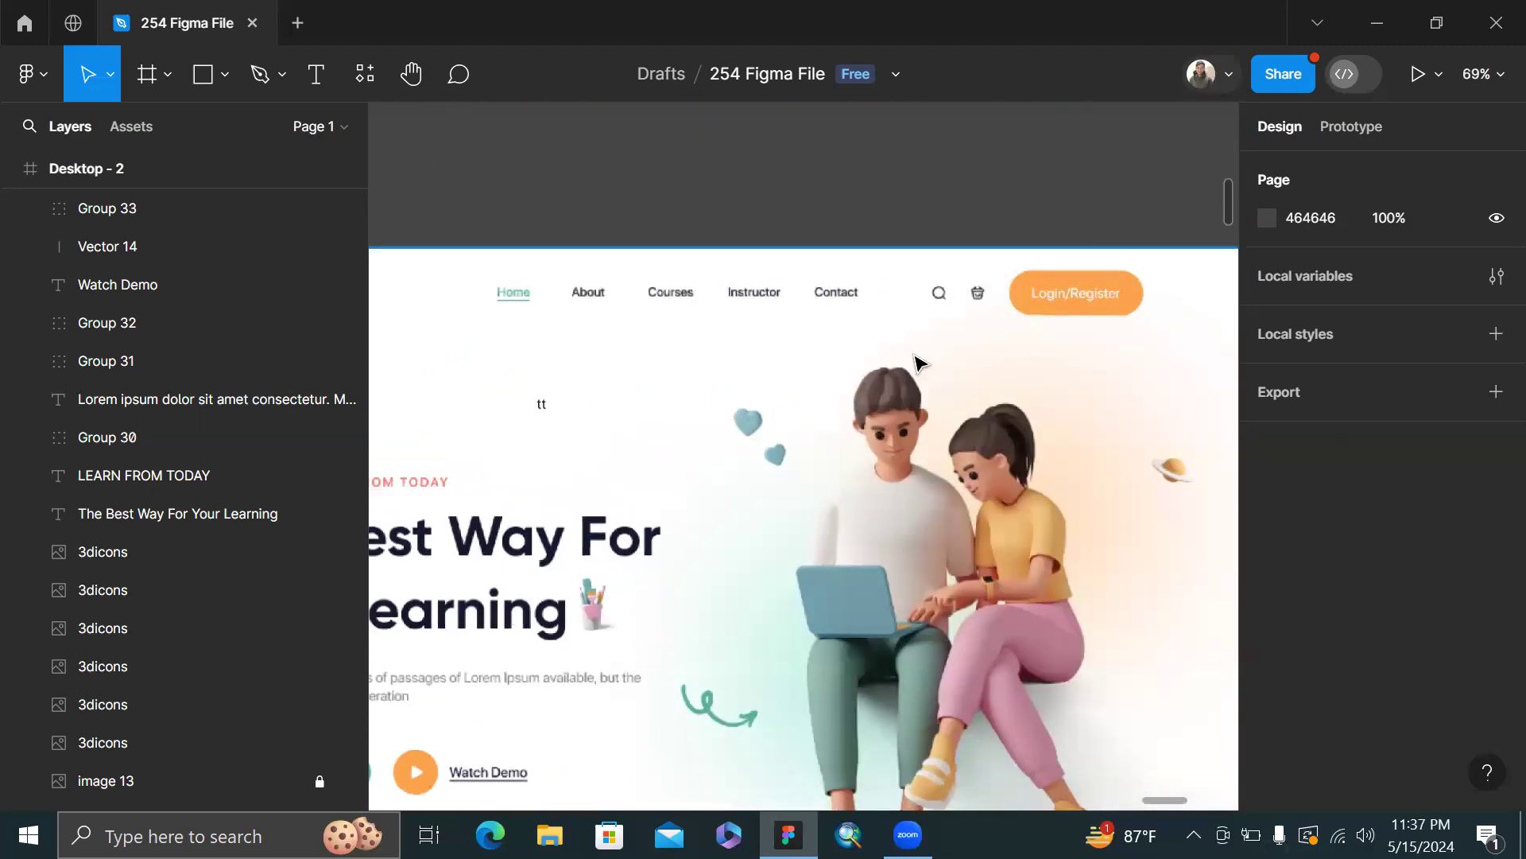
{"action": "scroll", "coordinate": [1046, 270], "scroll_direction": "down", "scroll_amount": 5}
{"action": "scroll", "coordinate": [1047, 271], "scroll_direction": "down", "scroll_amount": 4}
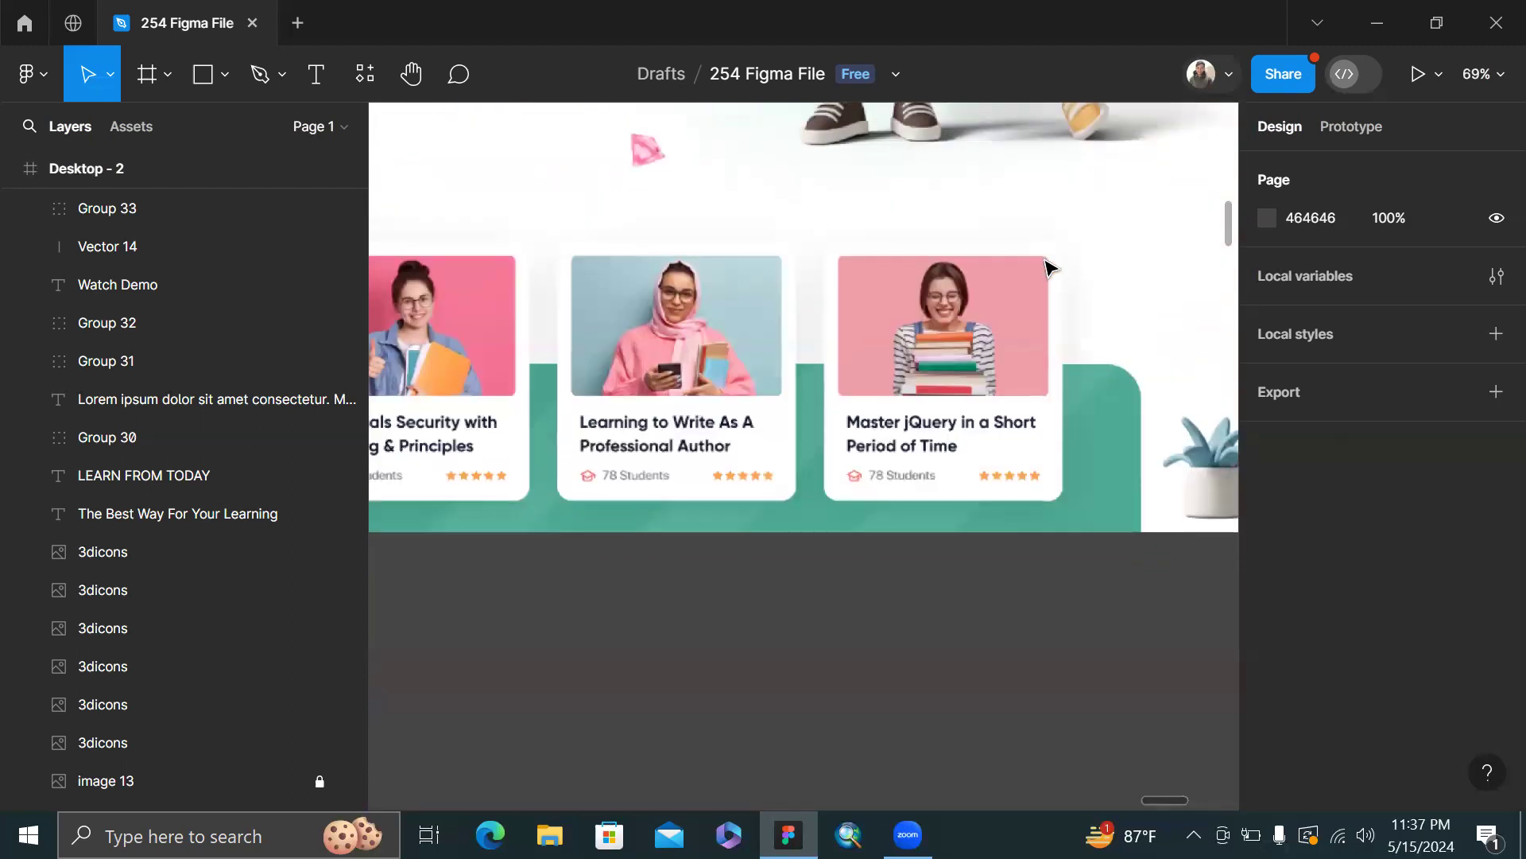
{"action": "scroll", "coordinate": [1034, 413], "scroll_direction": "right", "scroll_amount": 2}
{"action": "scroll", "coordinate": [1008, 405], "scroll_direction": "down", "scroll_amount": 5}
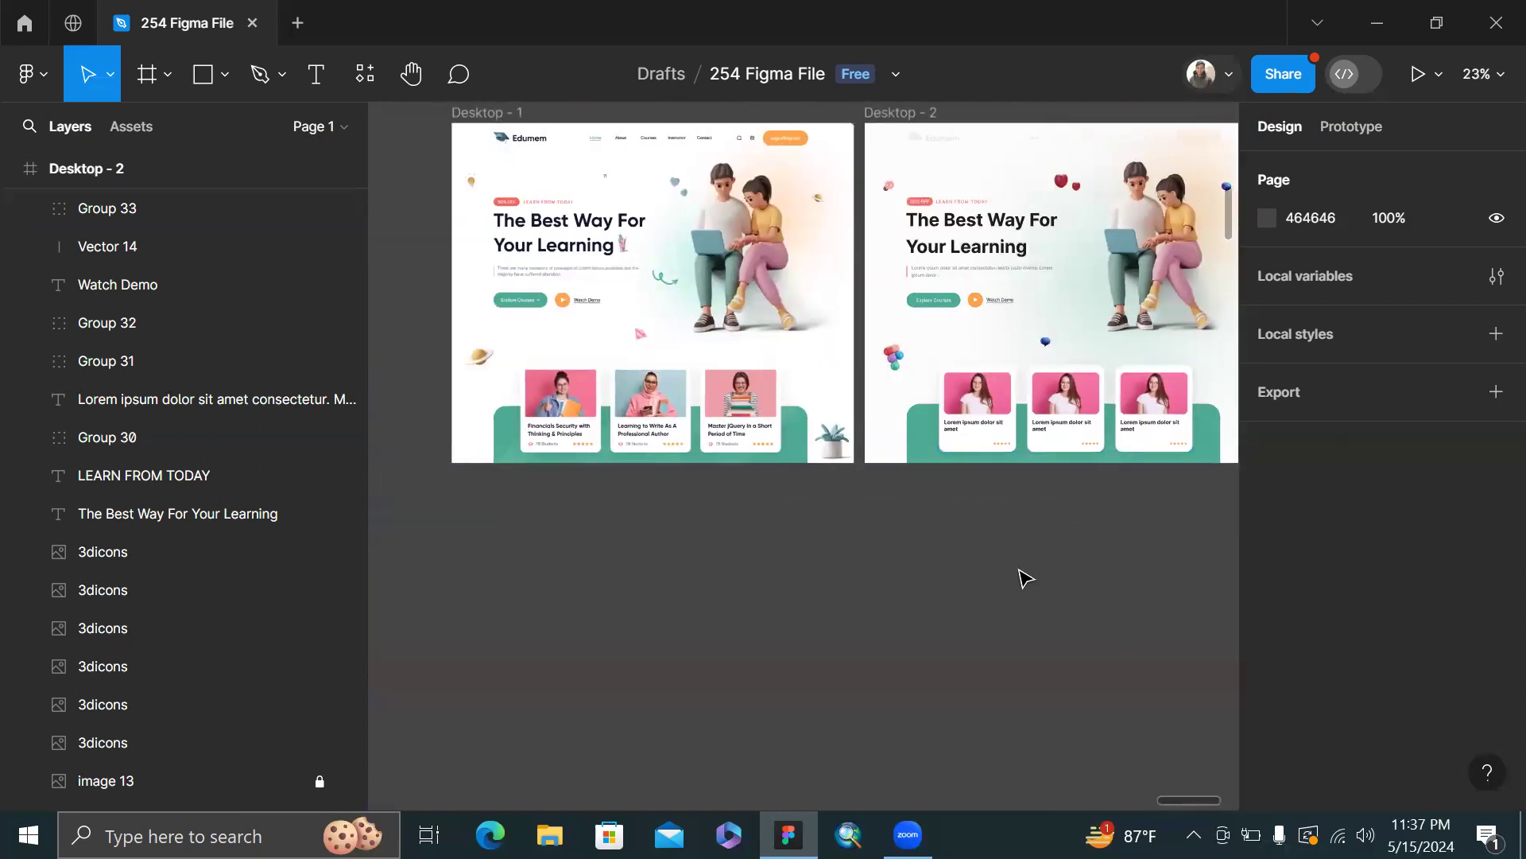
{"action": "scroll", "coordinate": [1041, 566], "scroll_direction": "up", "scroll_amount": 2}
{"action": "scroll", "coordinate": [1042, 566], "scroll_direction": "right", "scroll_amount": 2}
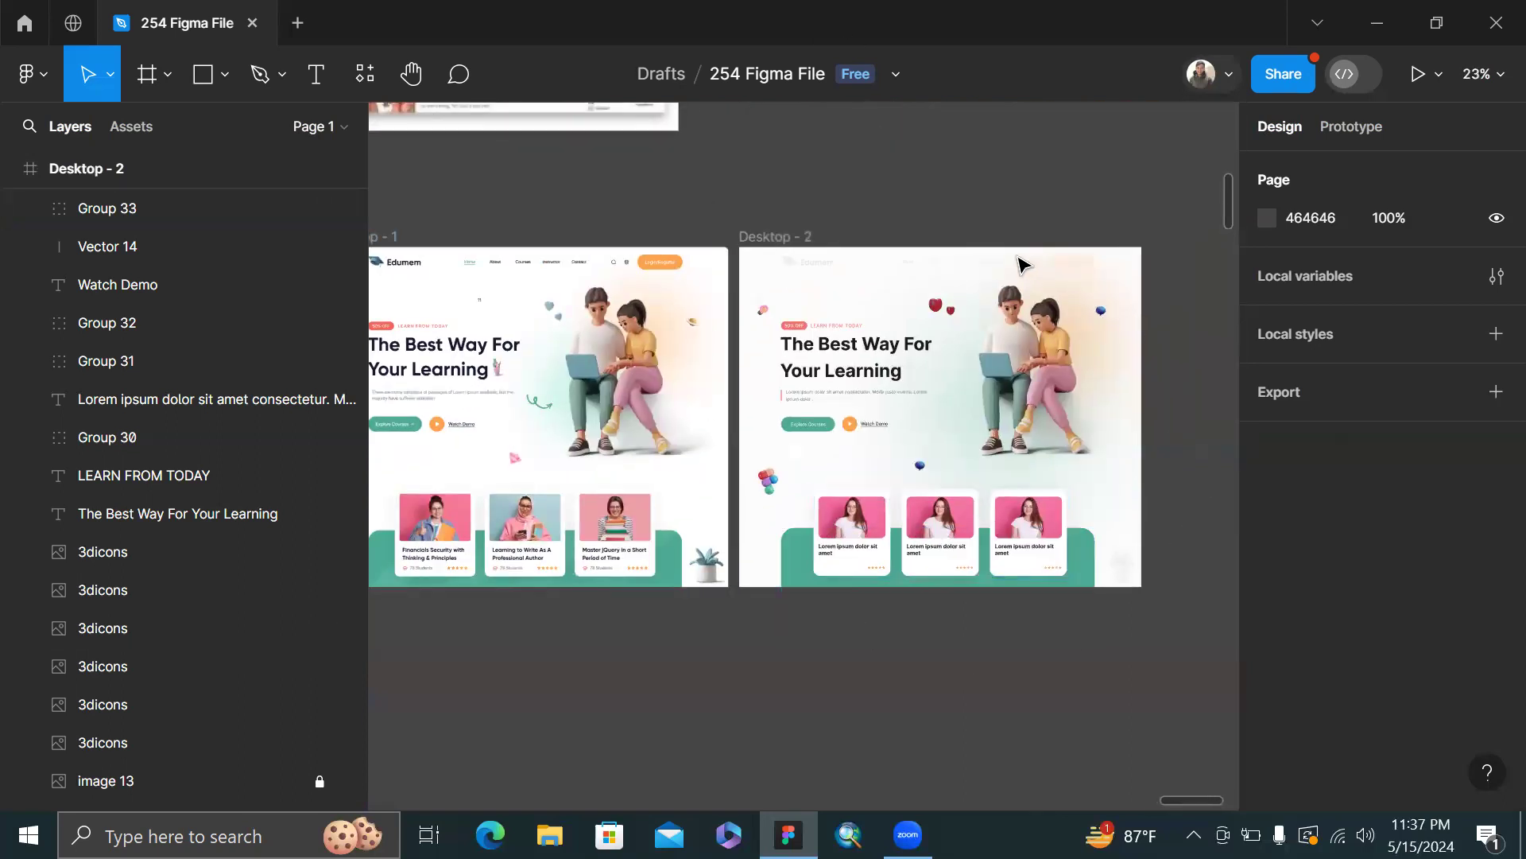